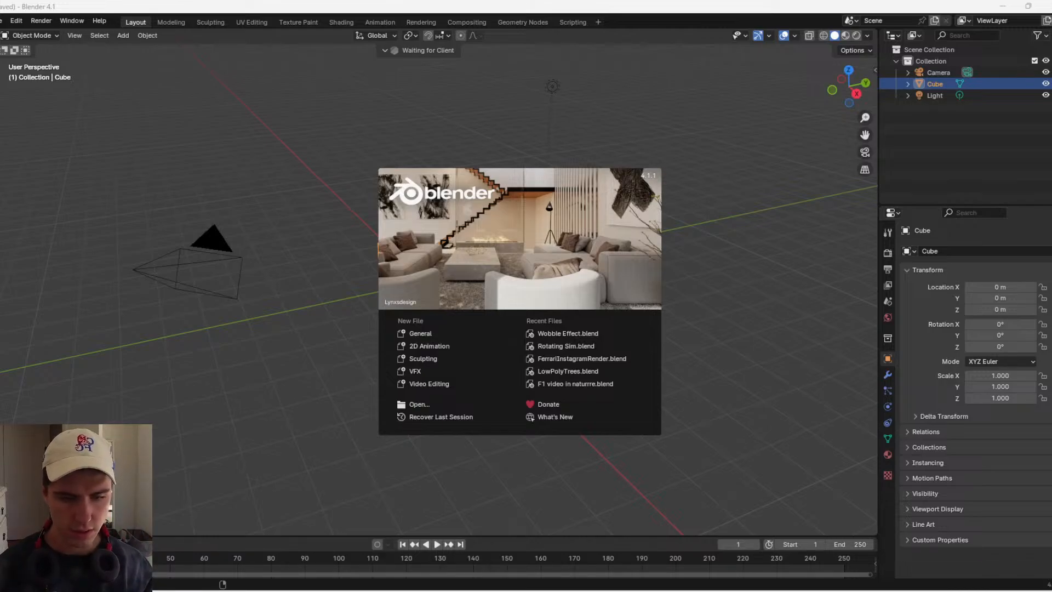
key("XF86AudioRaiseVolume")
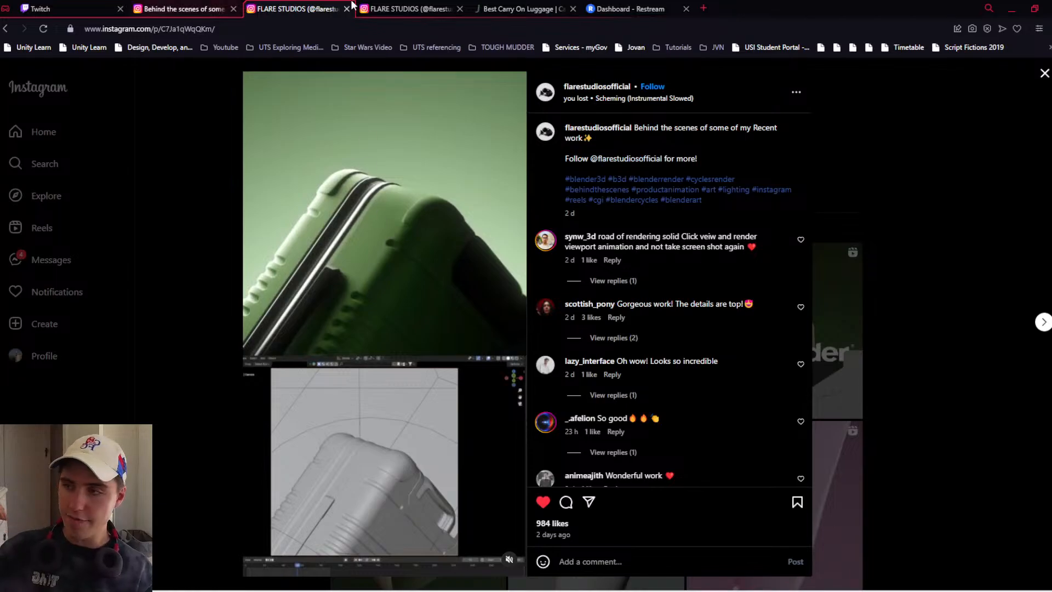
- View the cosmetic jar reel on the Flare Studios profile, return to the suitcase reel and close the extra profile tab
left_click(378, 9)
scroll(726, 340, "down", 4)
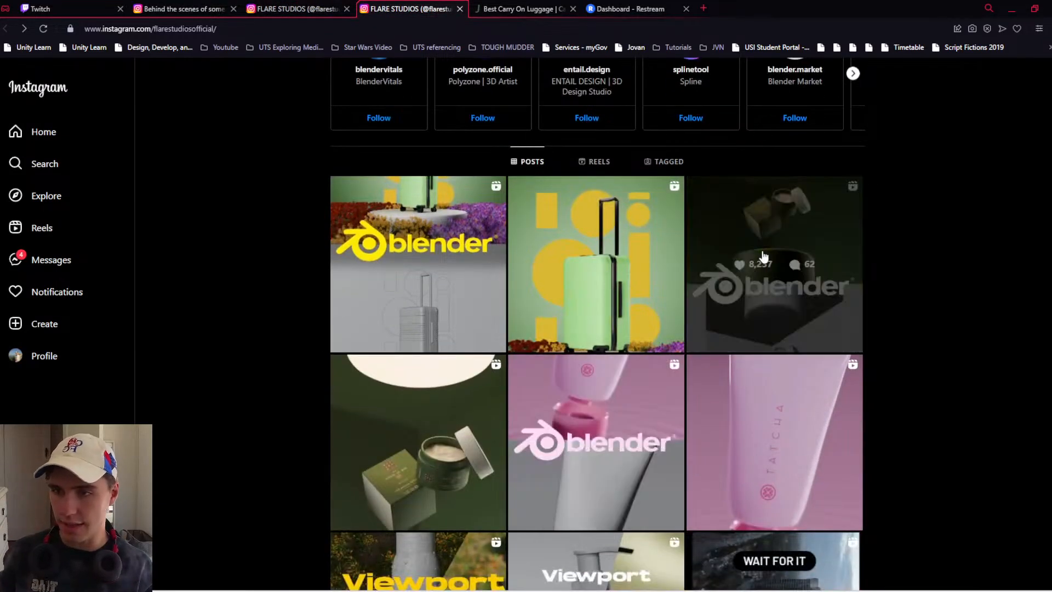
left_click(763, 258)
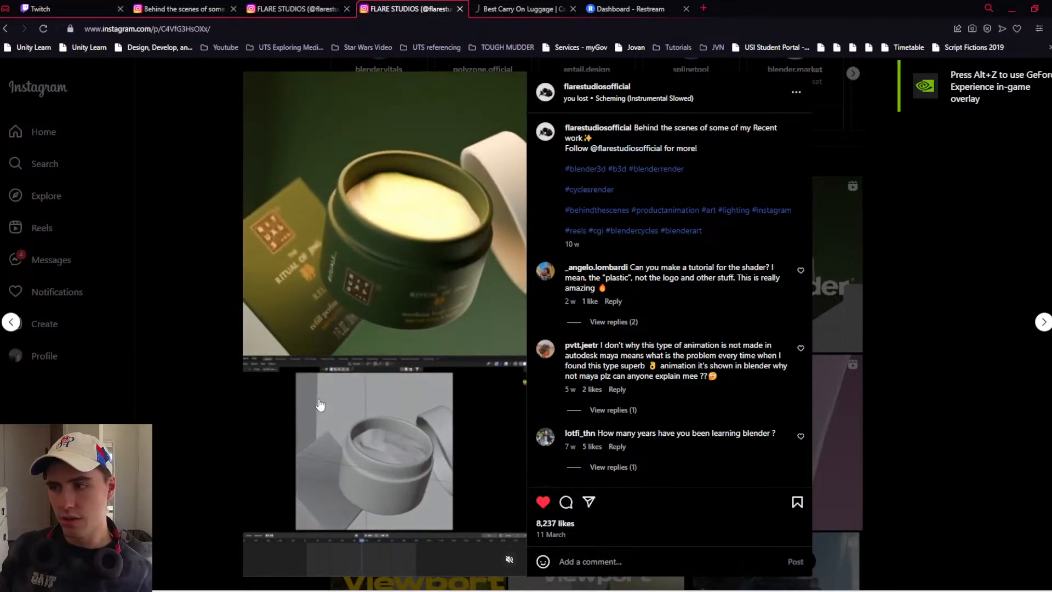
right_click(537, 212)
left_click(537, 189)
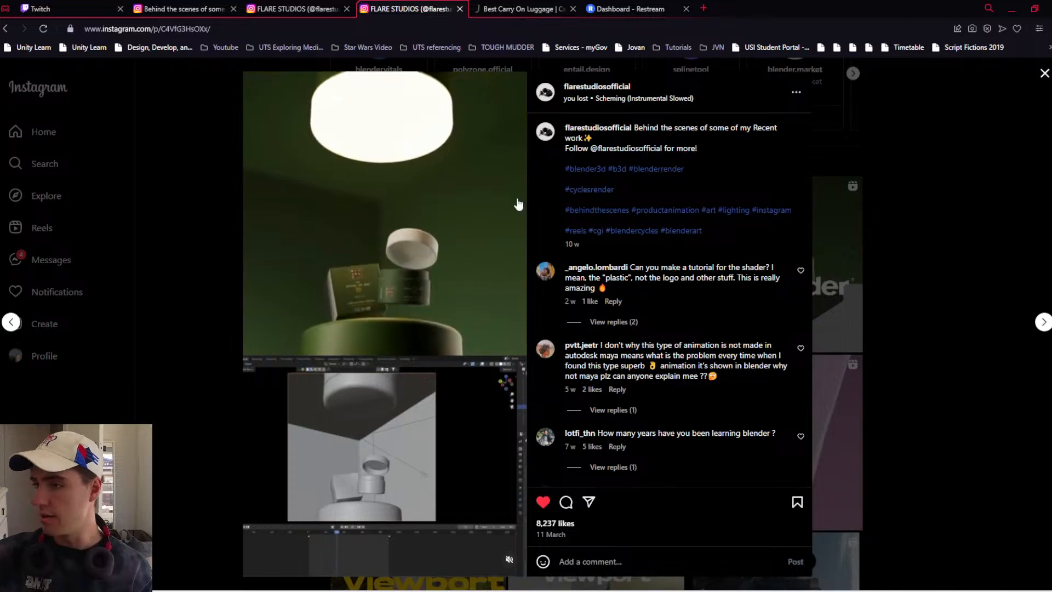
left_click(320, 16)
middle_click(391, 11)
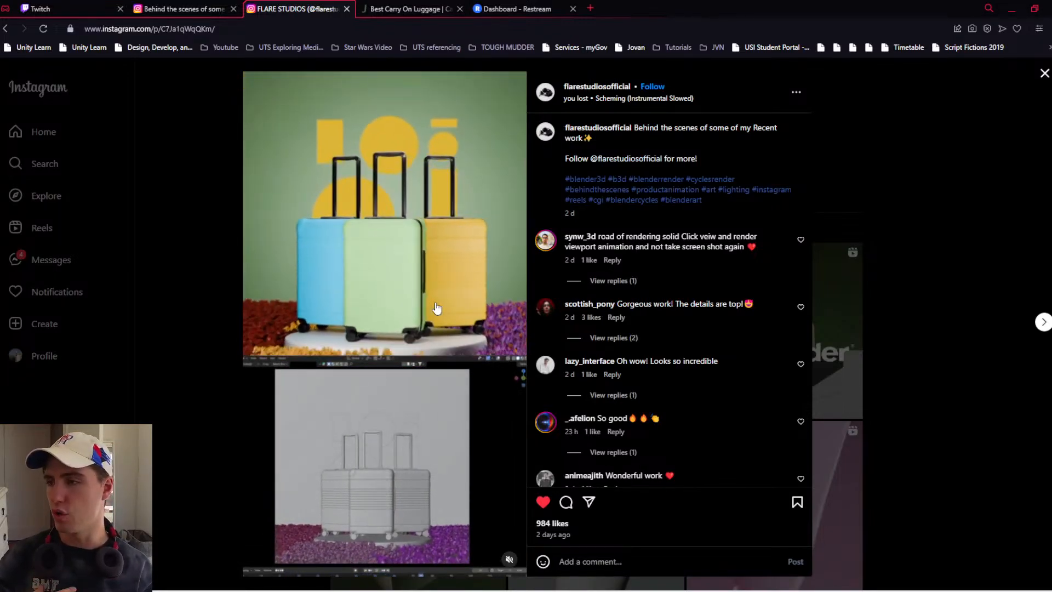
- Examine the July Carry On product page's photos, including the side, overhead and angled views of the suitcase
left_click(404, 10)
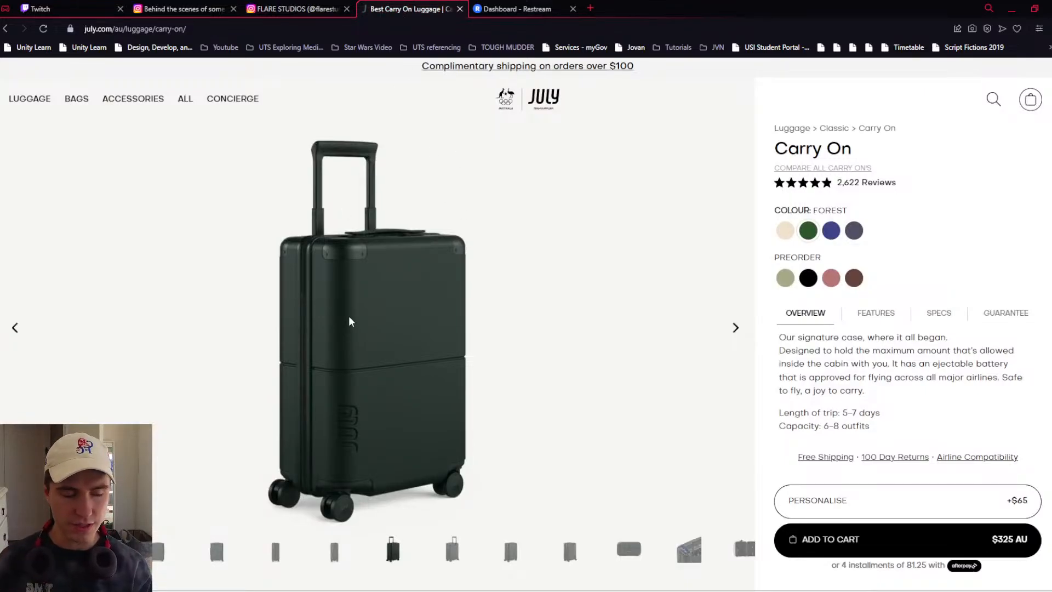
left_click(60, 554)
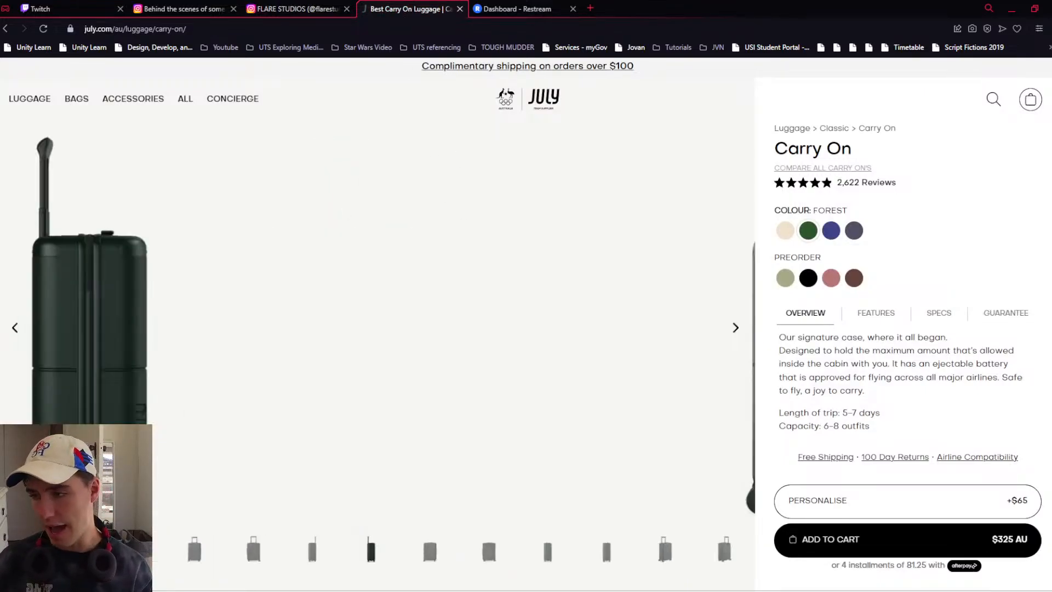
left_click(91, 553)
left_click(222, 555)
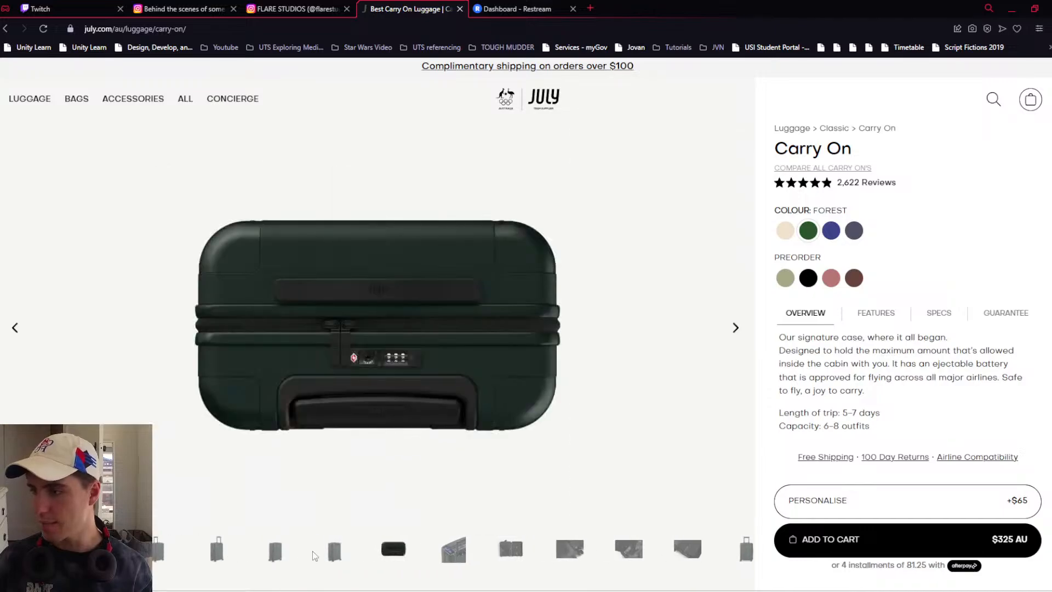
left_click(325, 554)
left_click(274, 555)
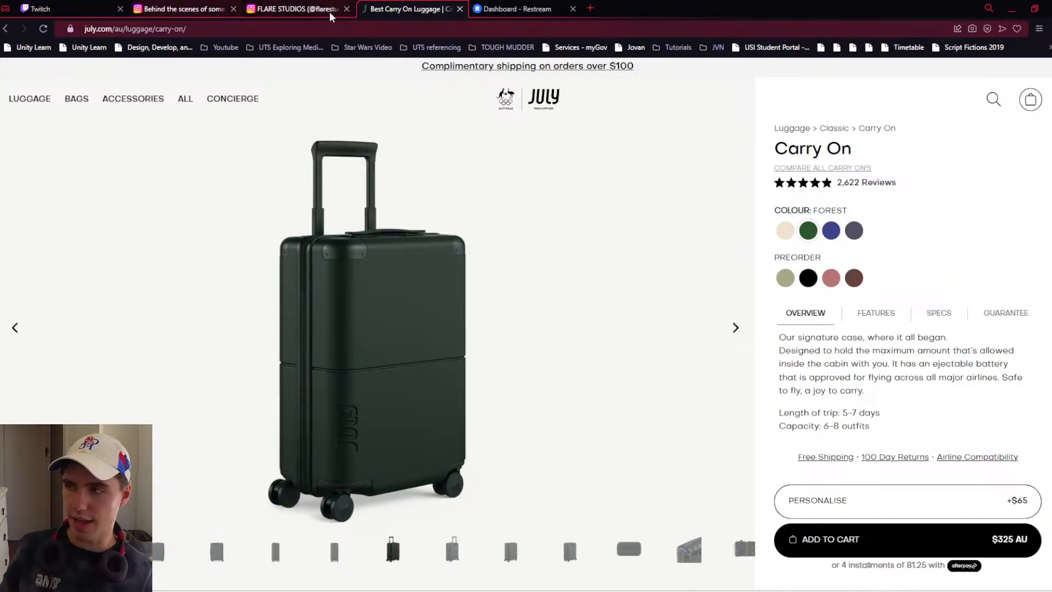
- Compare the suitcase reel with the July product photos showing the suitcase's side, front and back
left_click(293, 9)
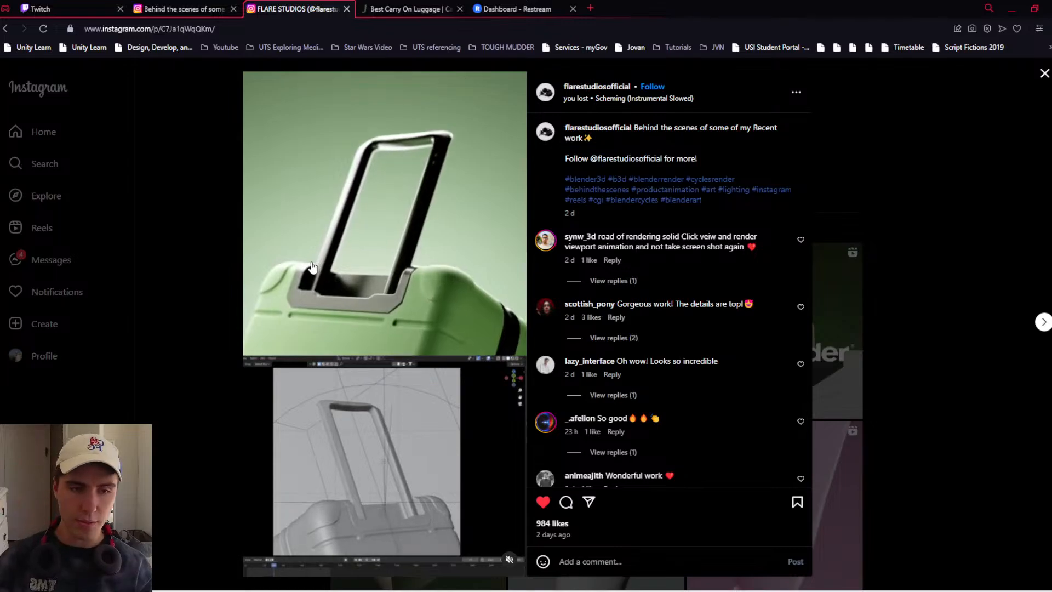
left_click(397, 11)
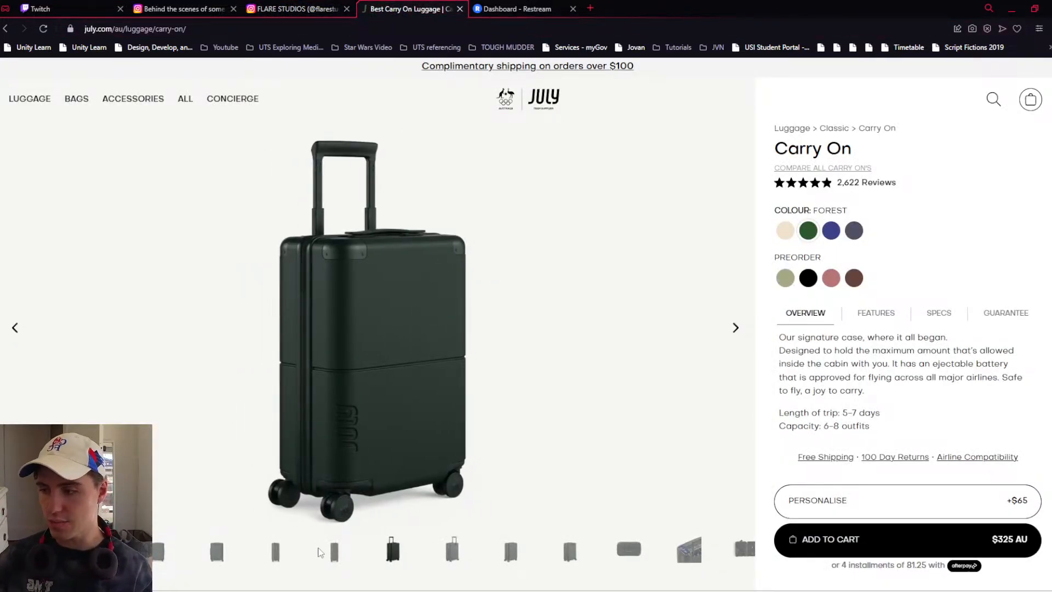
left_click(275, 550)
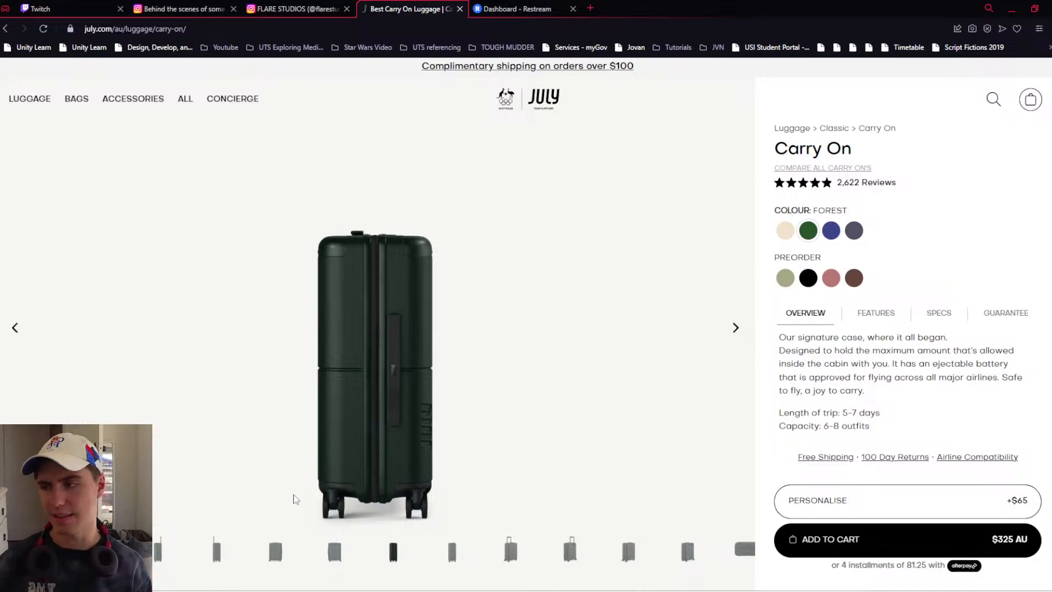
left_click(283, 563)
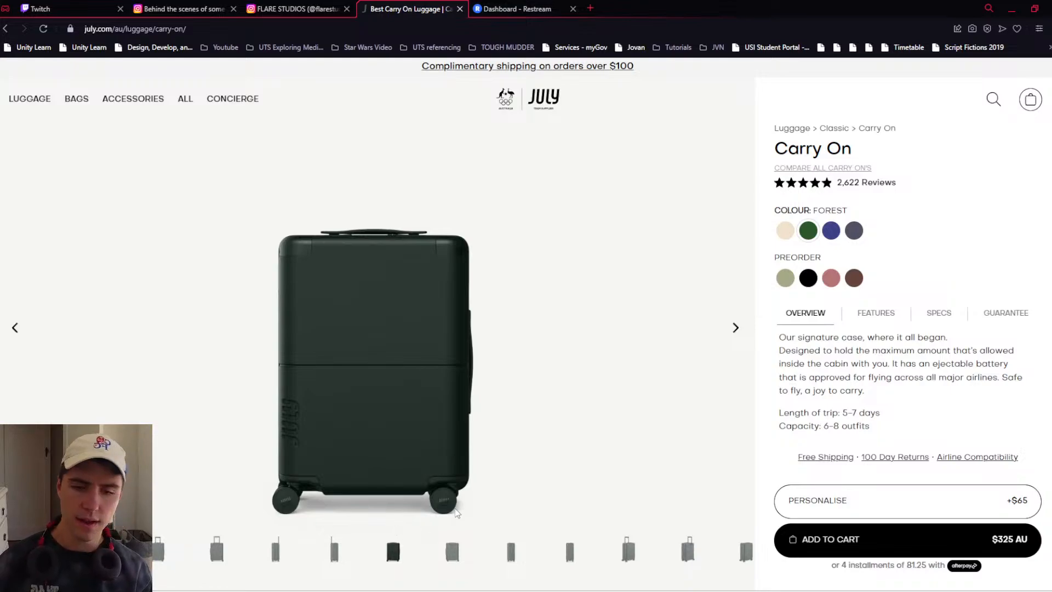
left_click(333, 554)
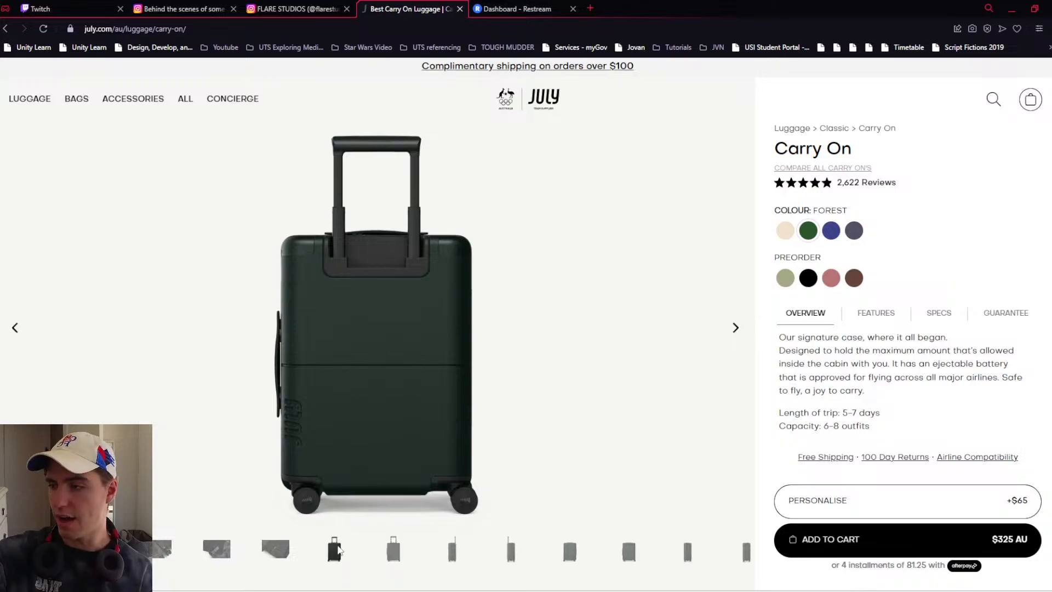
- Go through the product gallery from the back view to the angled view with the handle extended
left_click_drag(499, 336, 211, 369)
left_click_drag(548, 337, 247, 359)
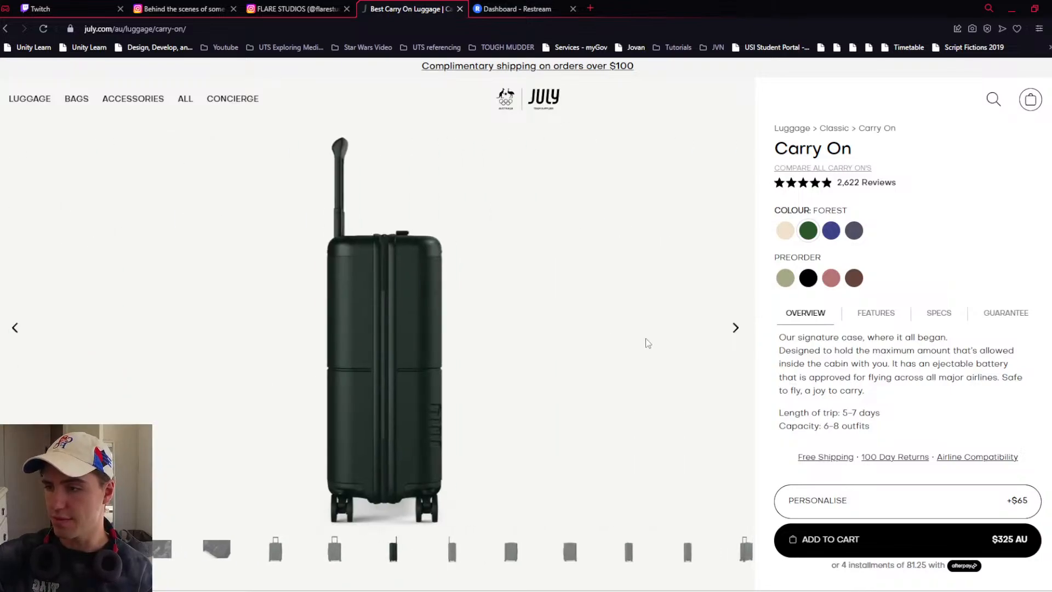
left_click_drag(646, 338, 263, 356)
left_click_drag(537, 336, 186, 365)
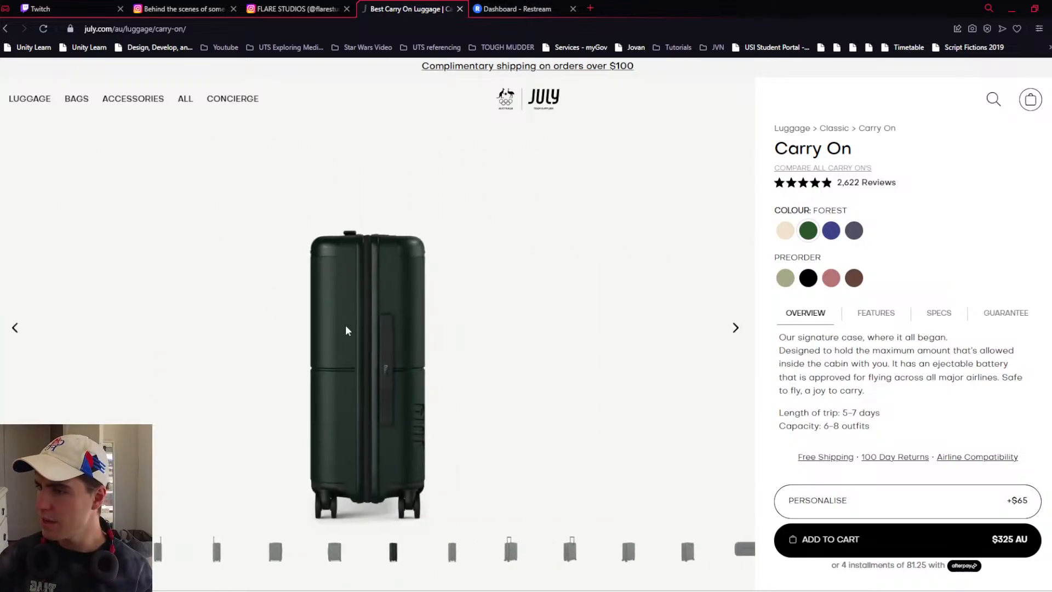
left_click_drag(351, 330, 137, 351)
left_click_drag(592, 350, 219, 354)
left_click_drag(531, 338, 158, 330)
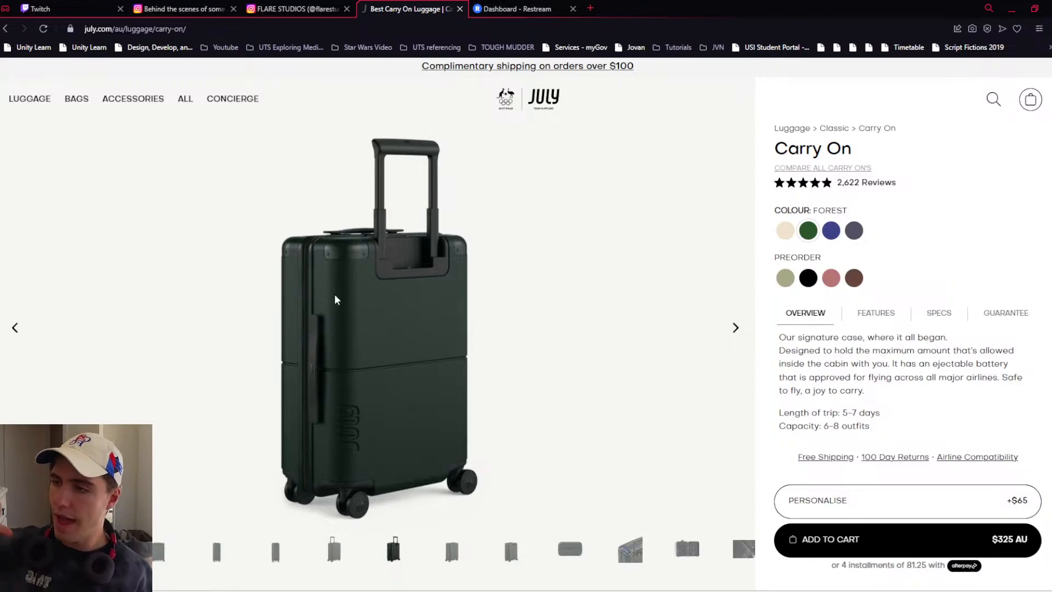
- Review the suitcase reel again and copy the front product image with the handle extended
key("ctrl+shift+Tab")
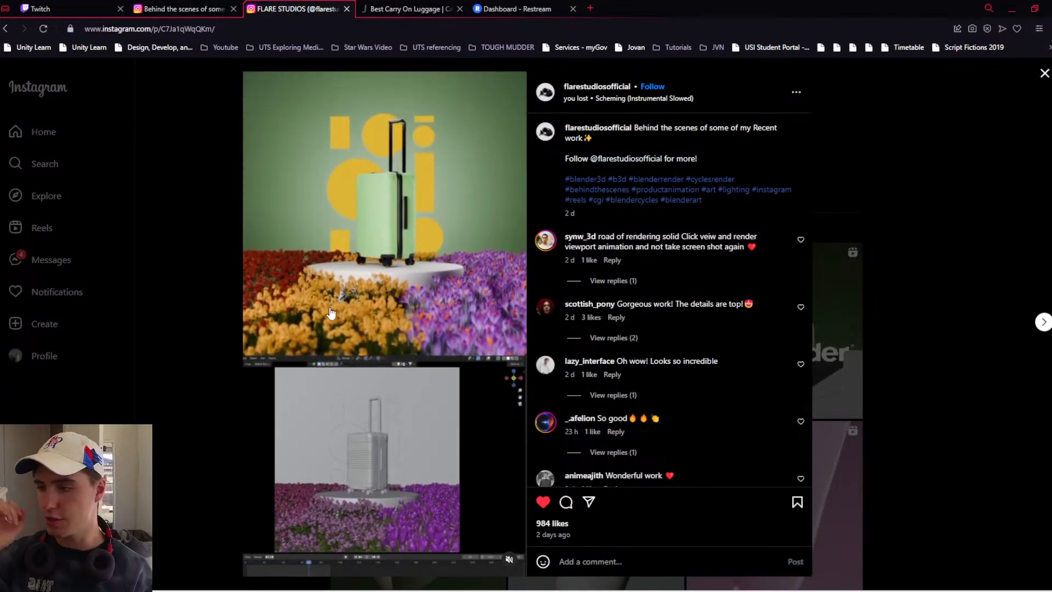
left_click(439, 7)
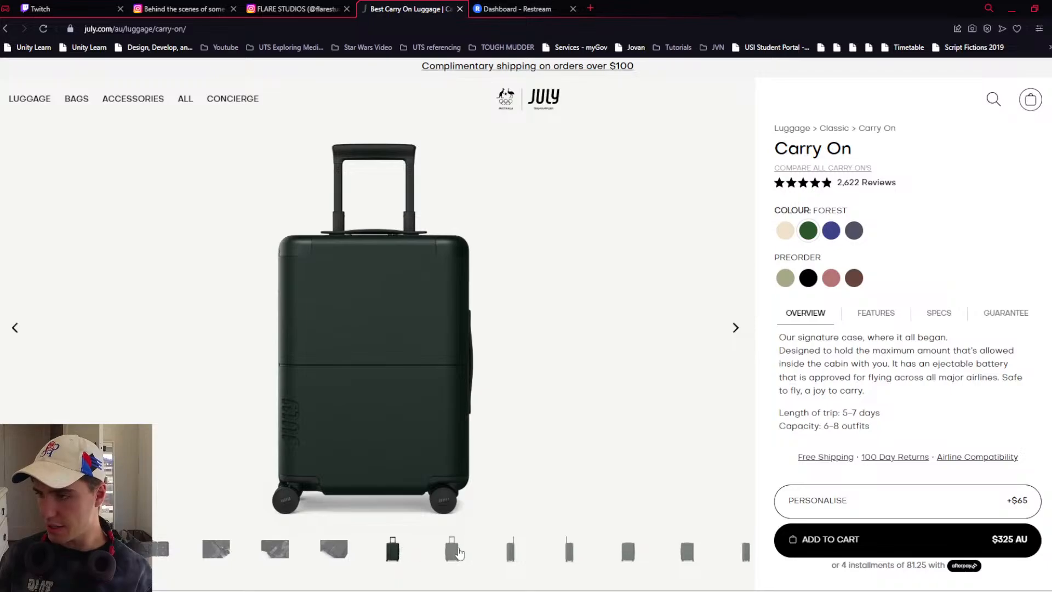
right_click(389, 420)
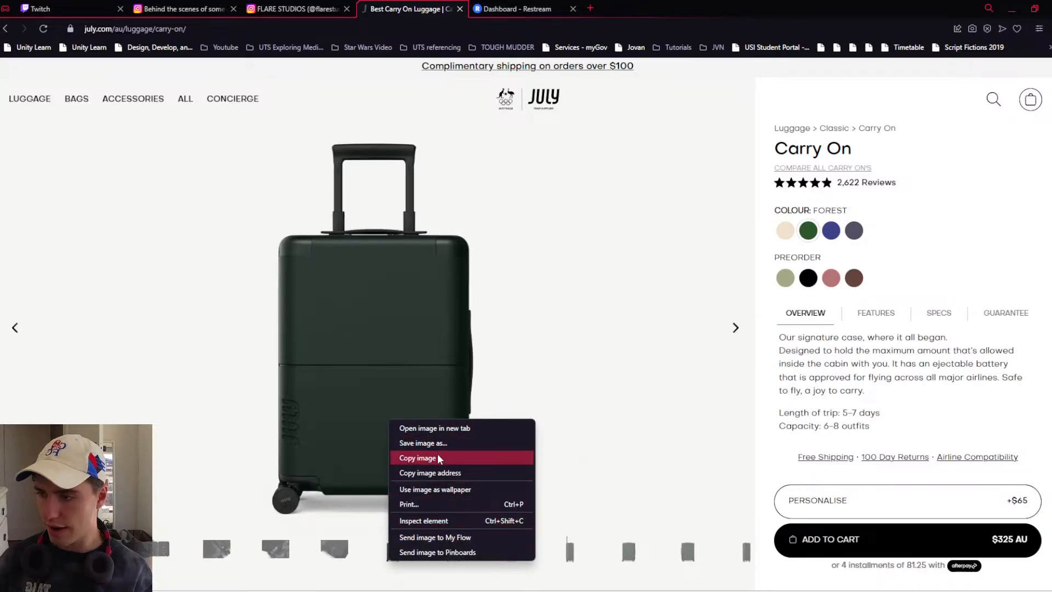
left_click(438, 458)
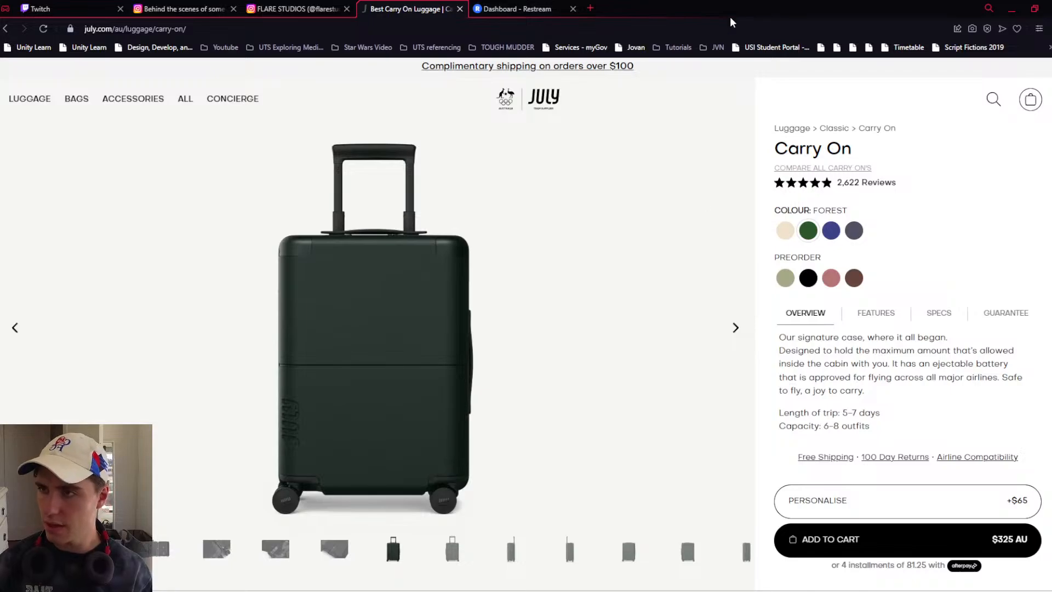
- Switch to Blender, dismiss the splash screen and delete all default objects from the scene
left_click_drag(731, 22, 1051, 164)
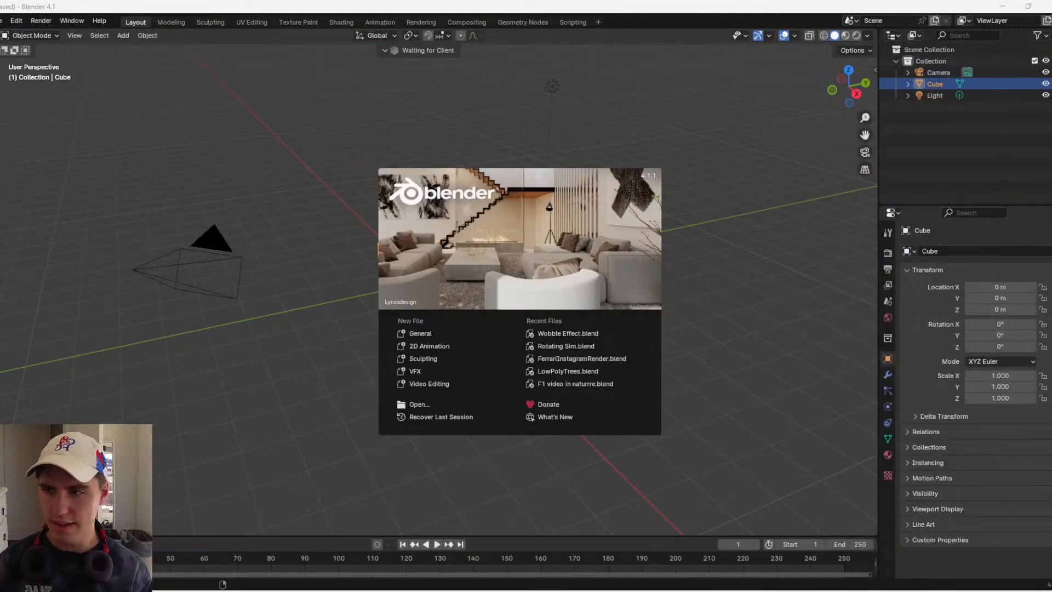
left_click(702, 291)
key("a")
key("Delete")
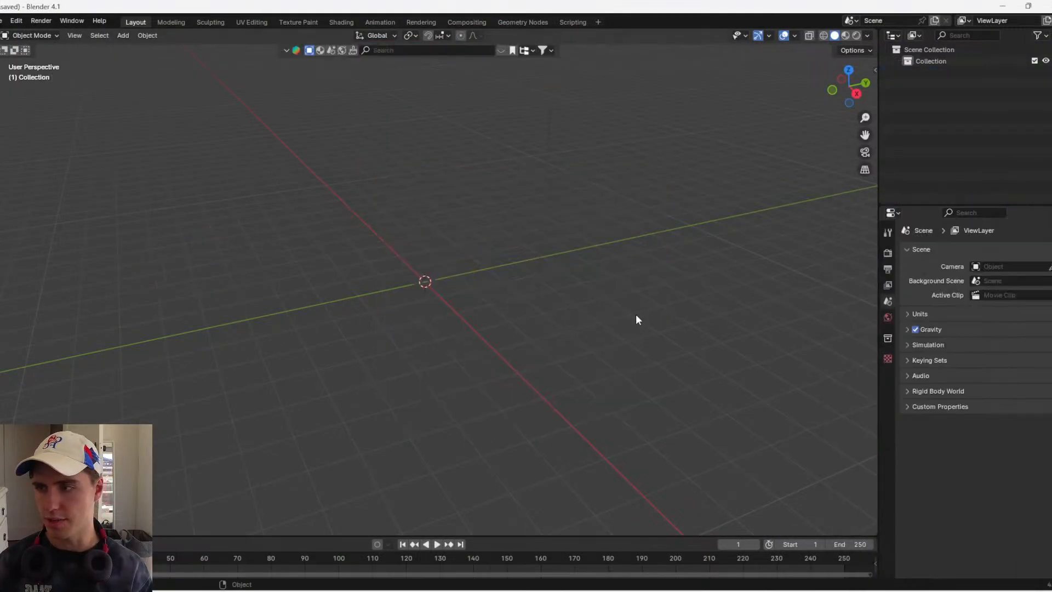
- Try to paste the copied suitcase image in right orthographic view, and delete everything that was pasted
left_click(840, 94)
left_click(860, 88)
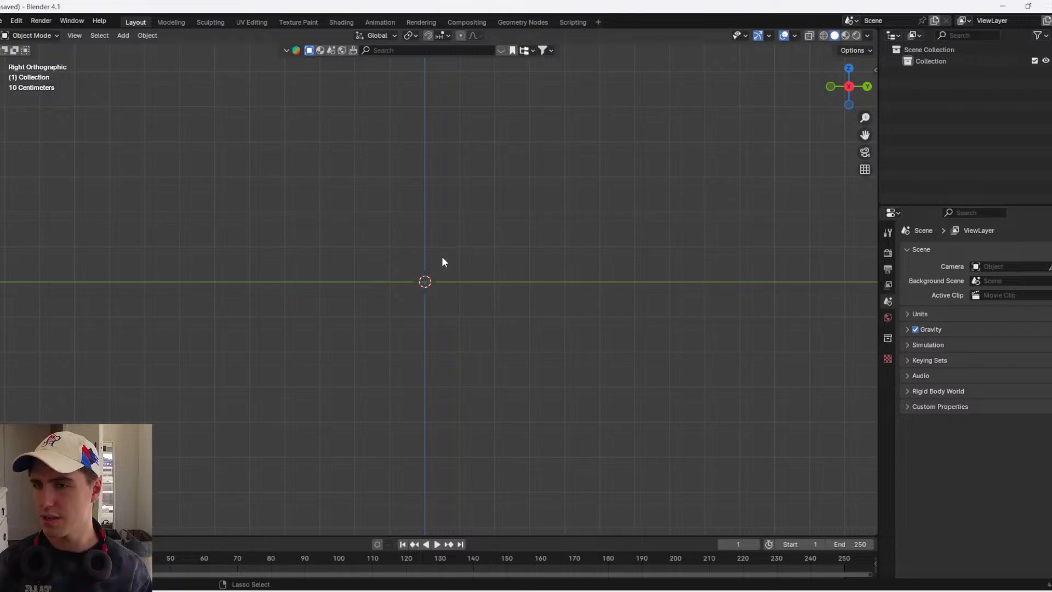
key("ctrl+v")
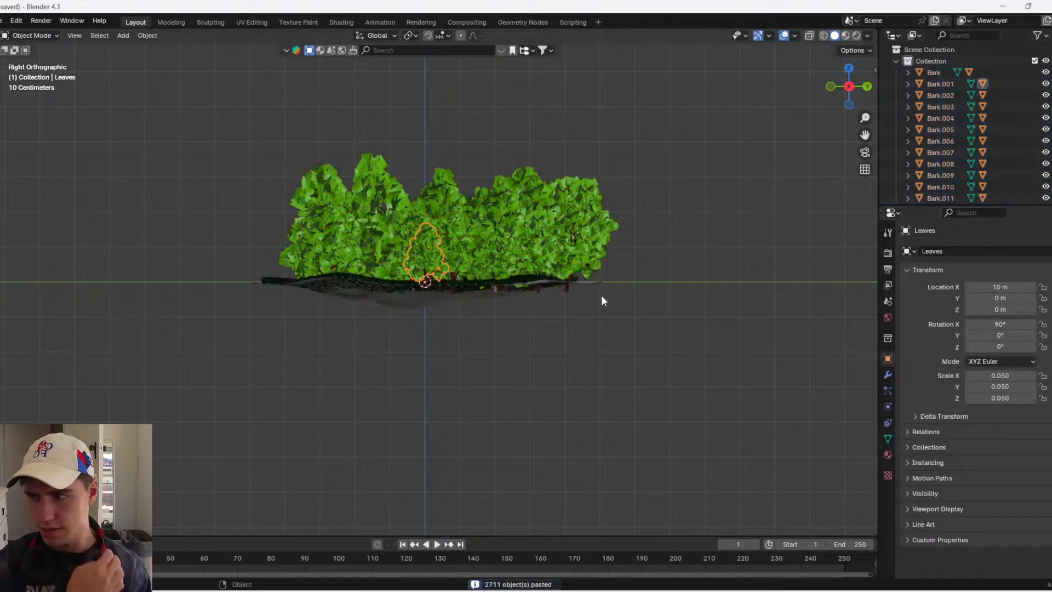
key("a")
key("x")
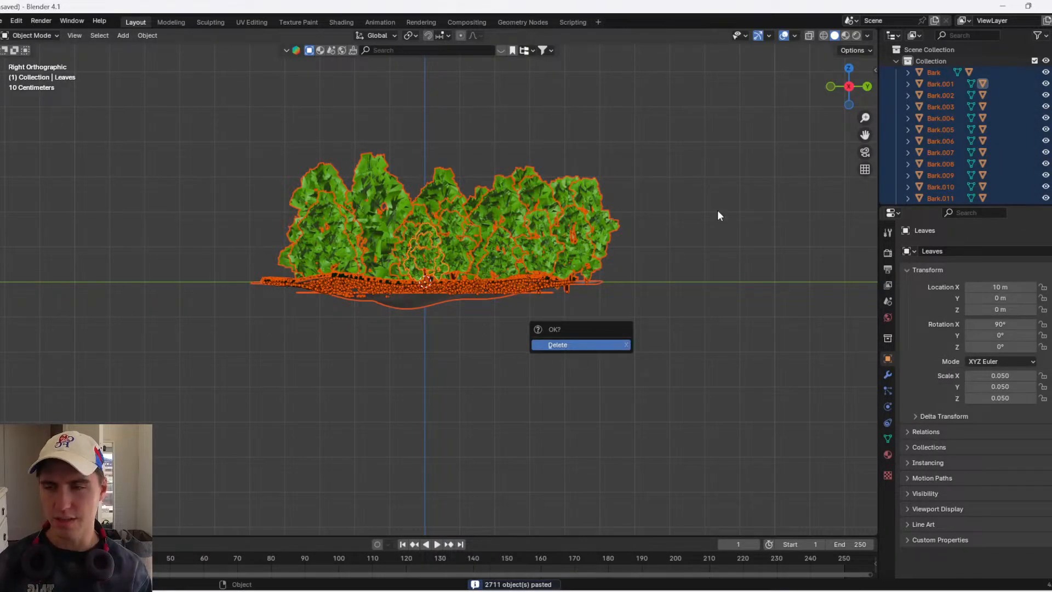
key("Return")
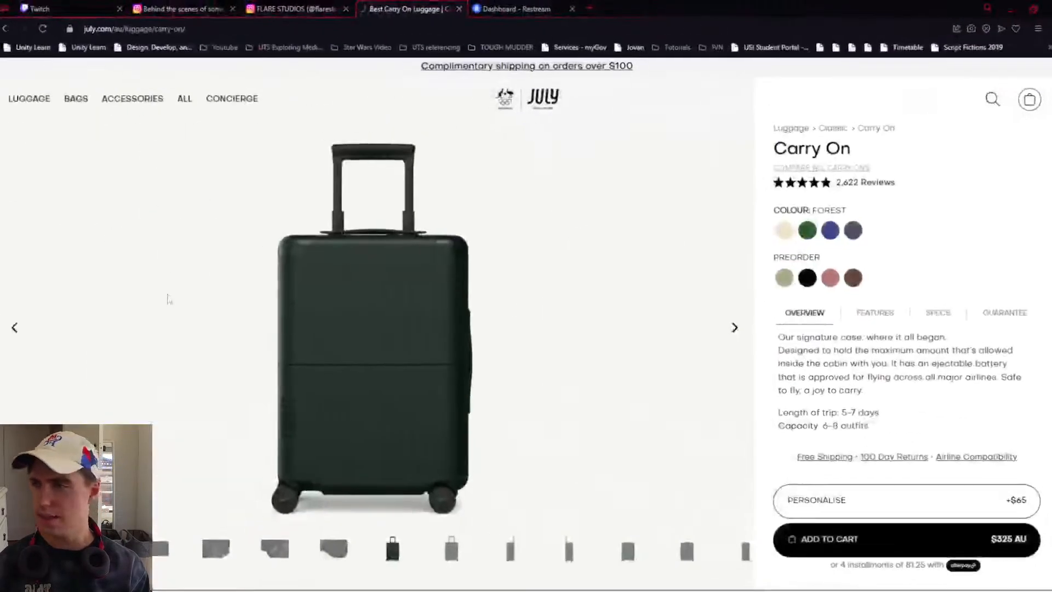
right_click(371, 356)
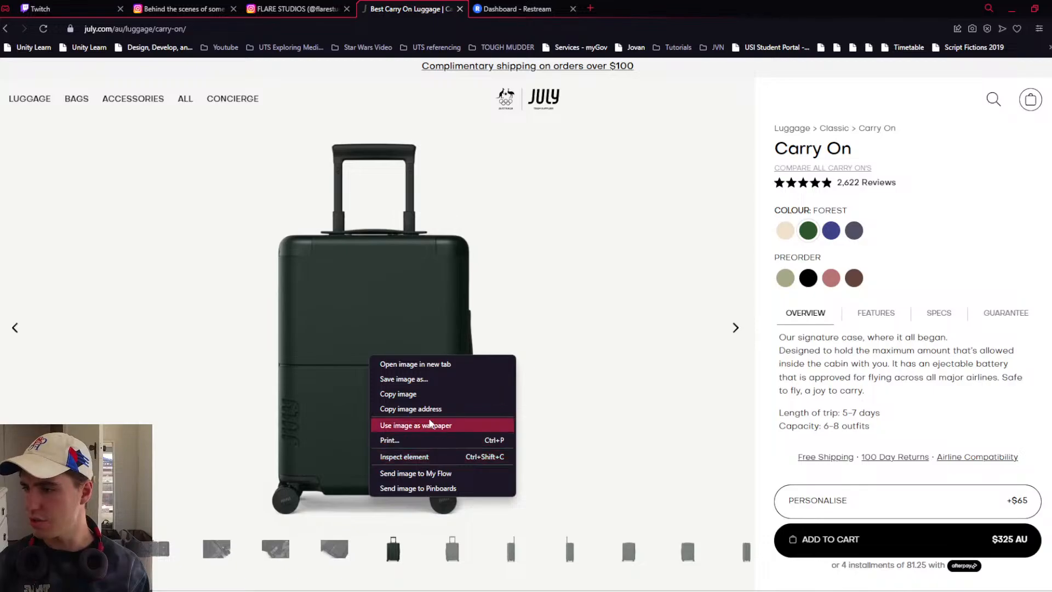
left_click(415, 378)
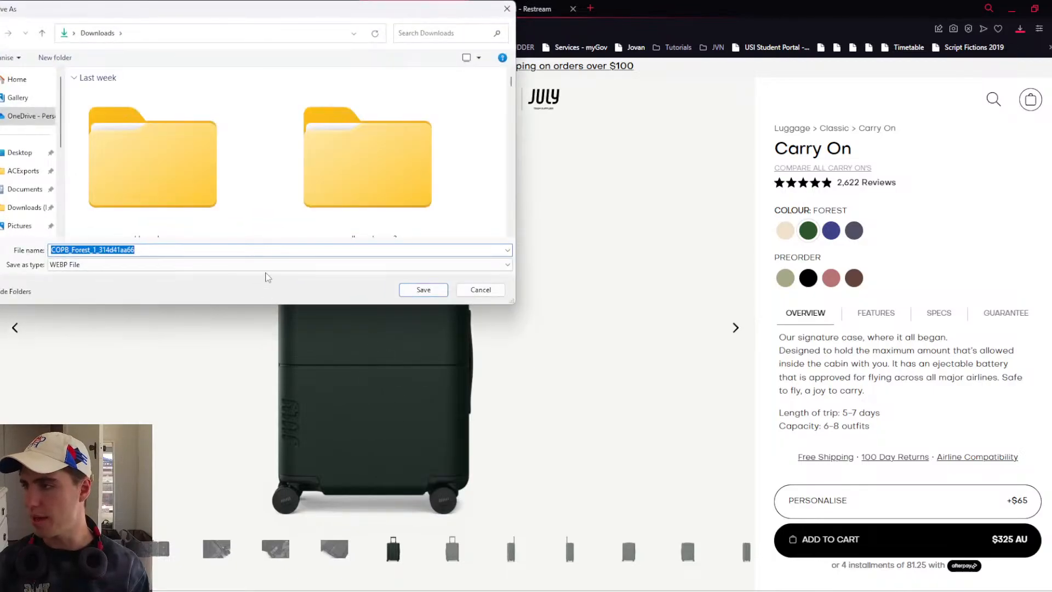
left_click(267, 267)
key("Escape")
key("Escape")
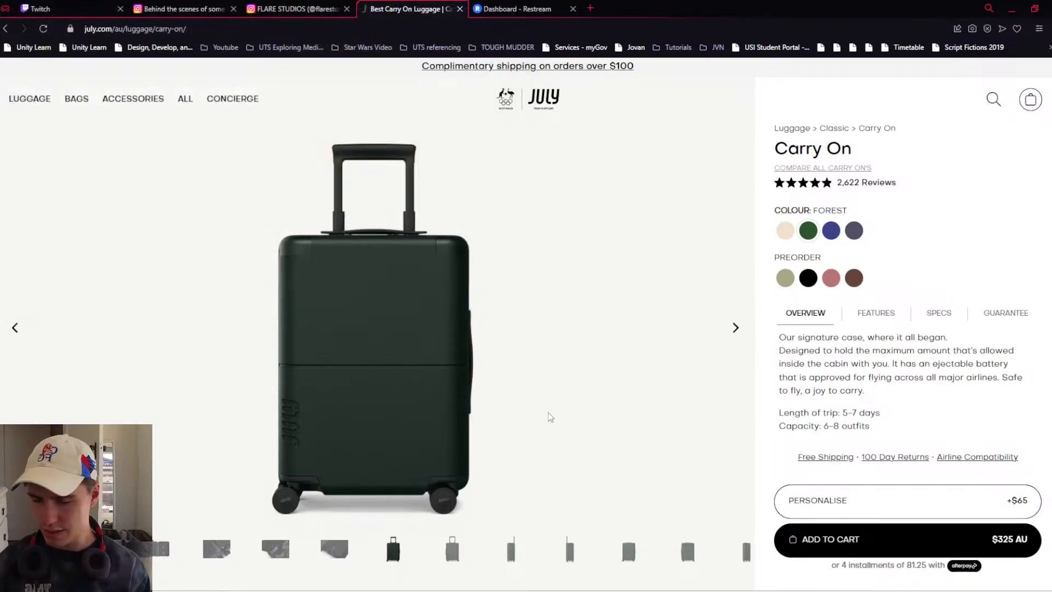
- Capture the front product image of the suitcase, including its handle and wheels, with Snipping Tool
key("super")
type("snipping tool")
key("Return")
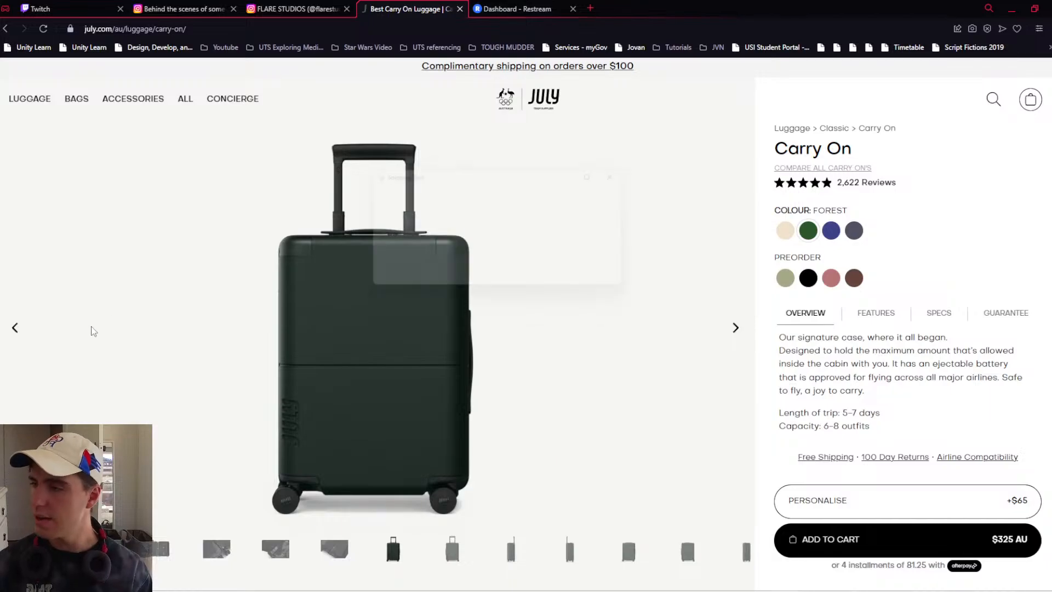
left_click(391, 195)
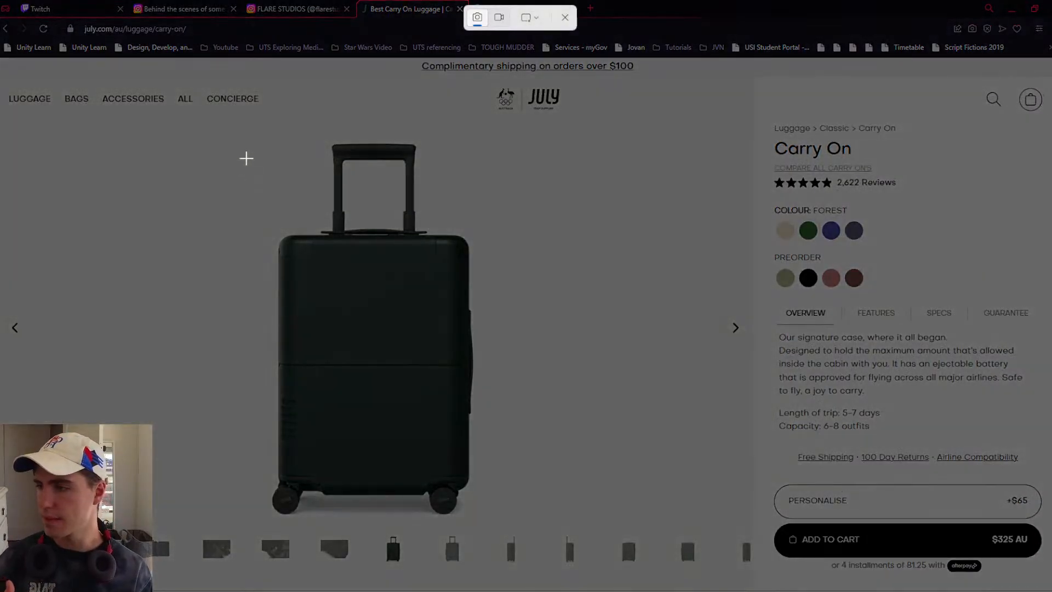
left_click_drag(218, 121, 535, 530)
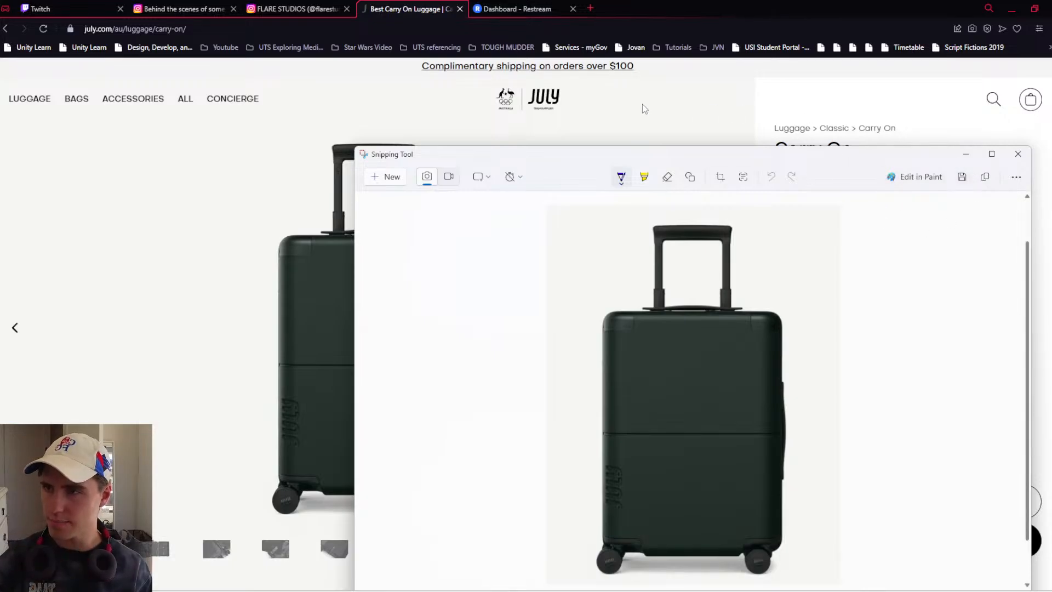
- Start saving the front view capture and create and open a new folder "July Suitcase Spec Ad" inside Stream Assets
key("ctrl+s")
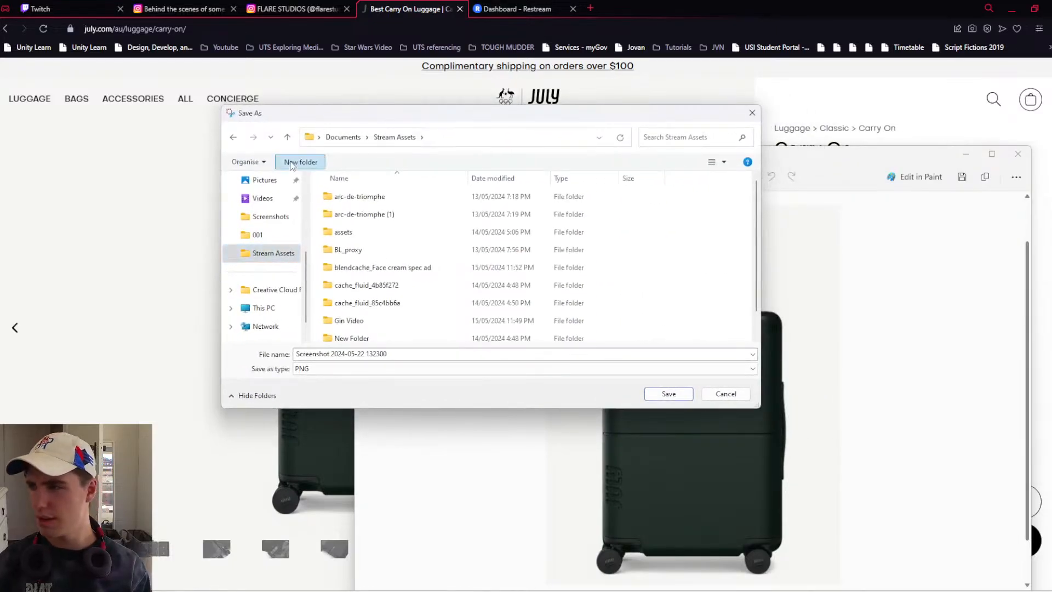
left_click(300, 163)
type("July Suitcase")
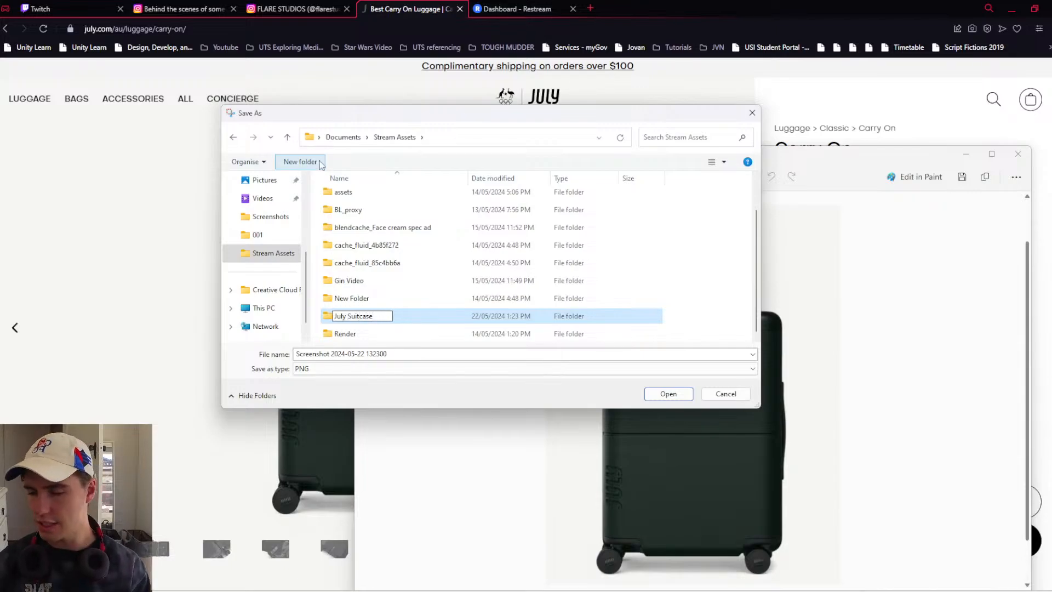
type(" Spec Ad")
key("Return")
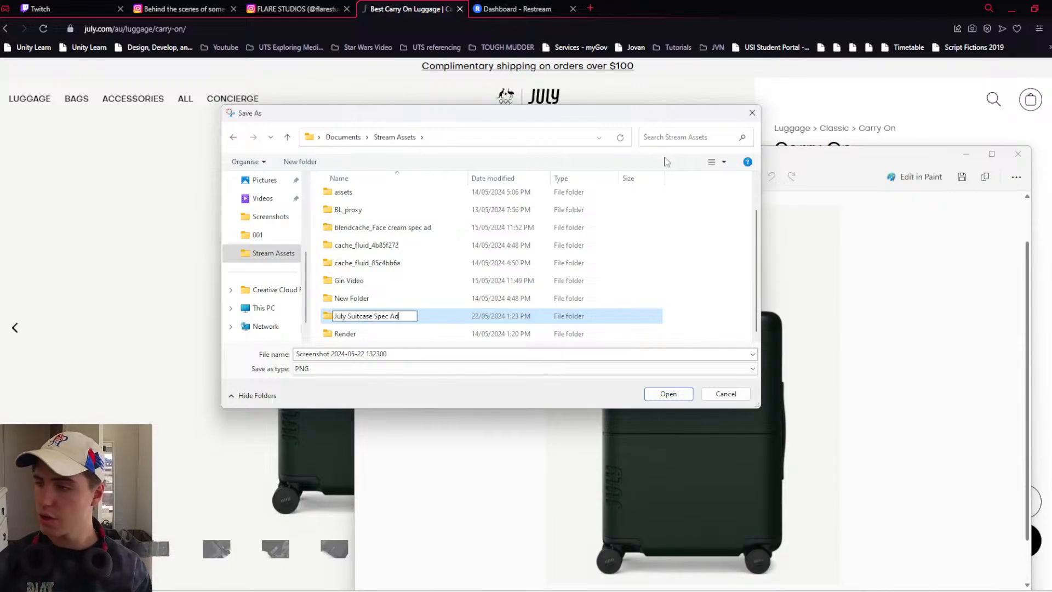
double_click(432, 311)
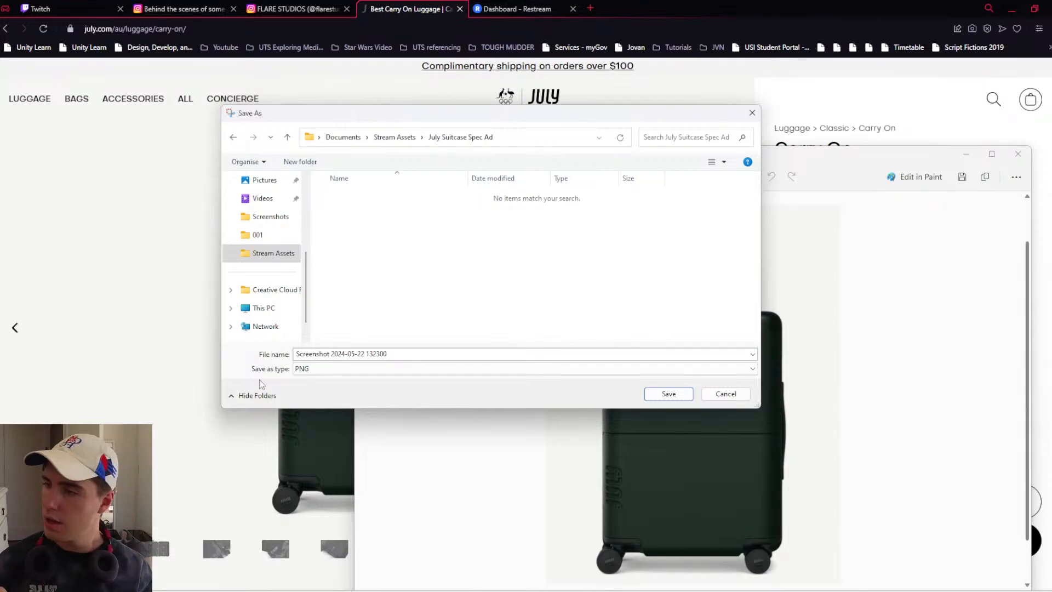
- Save the front view capture as a PNG named "FrontView" in the July Suitcase Spec Ad folder
left_click(567, 358)
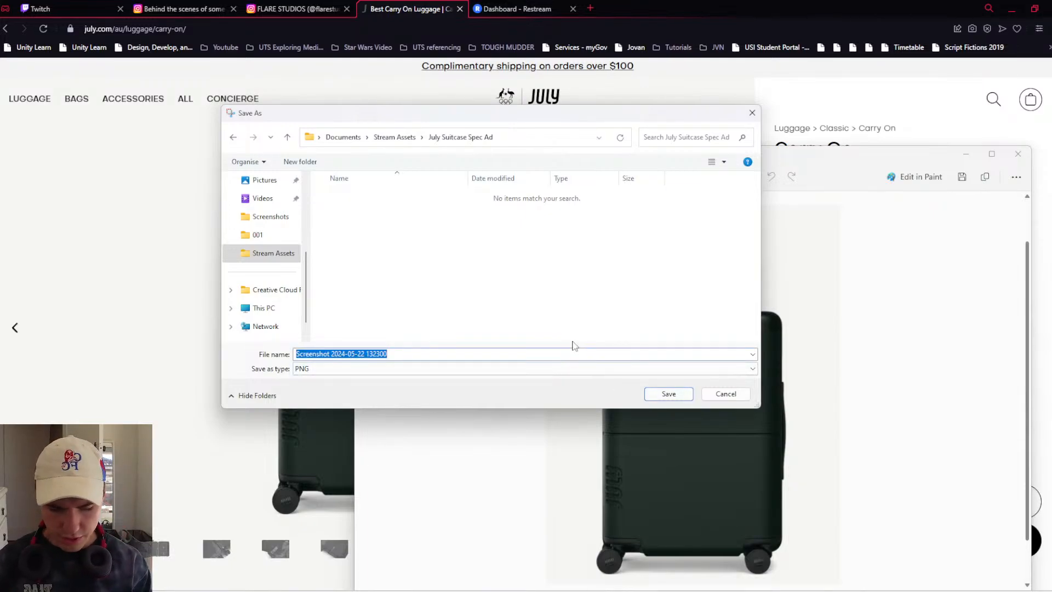
type("FrontView")
key("Return")
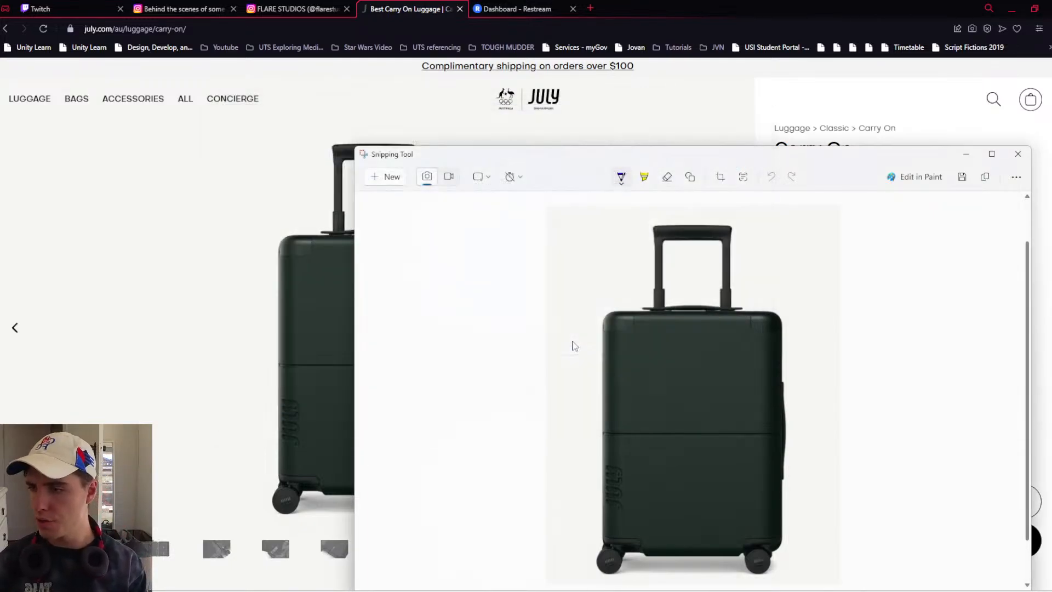
- Show the suitcase's rear product image with the handle extended and capture the whole suitcase with Snipping Tool
left_click_drag(542, 164, 645, 109)
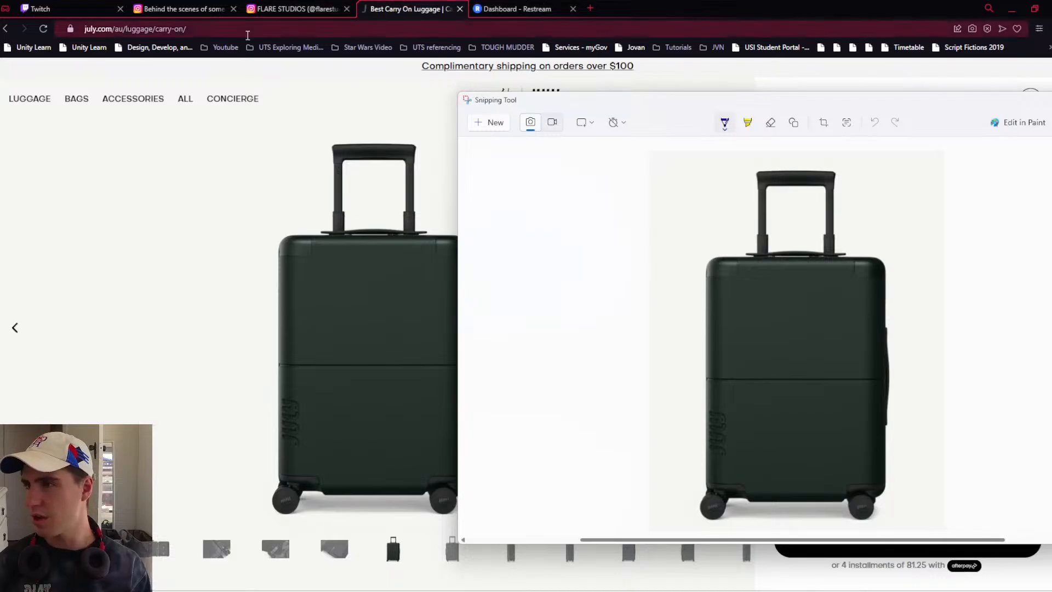
left_click(452, 551)
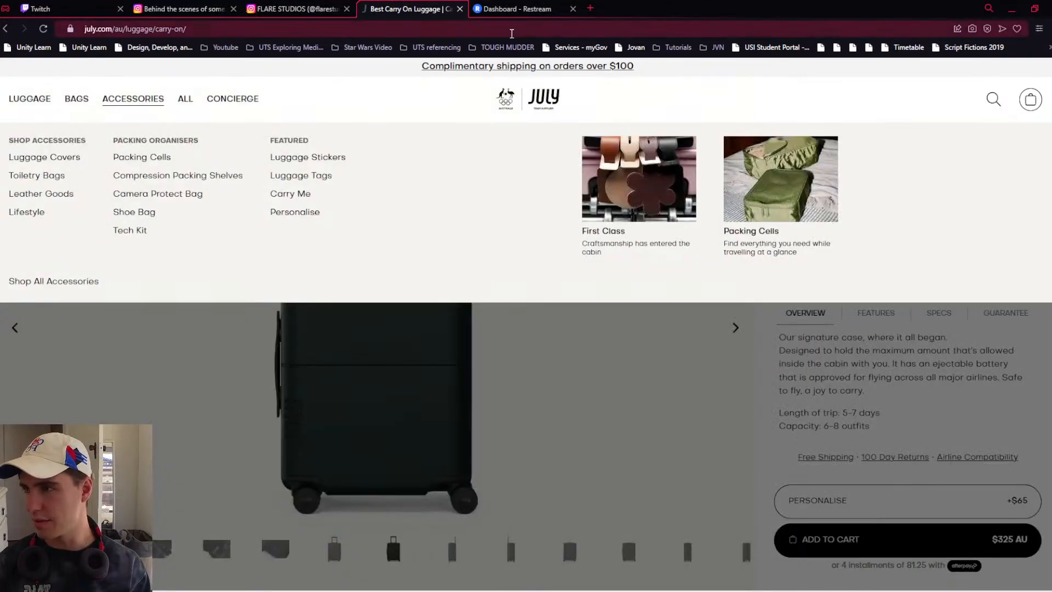
key("alt+Tab")
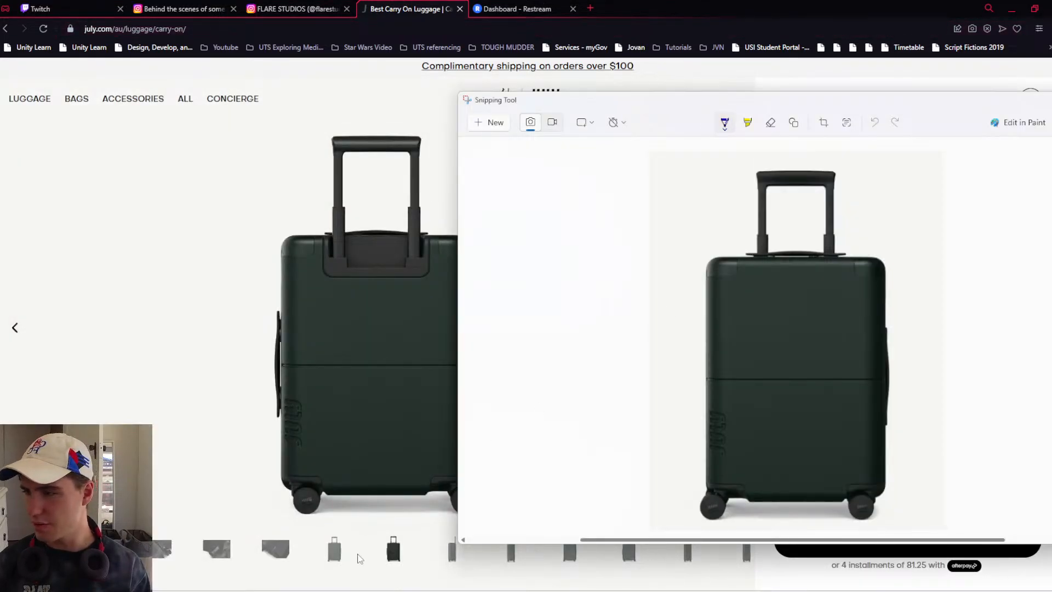
left_click(359, 558)
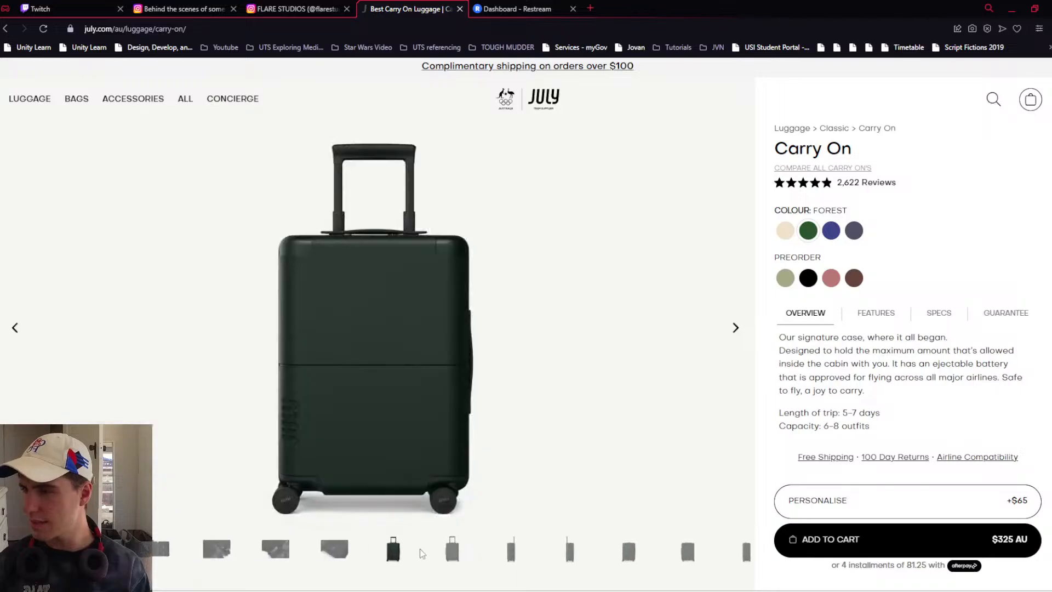
left_click(463, 553)
key("alt+Tab")
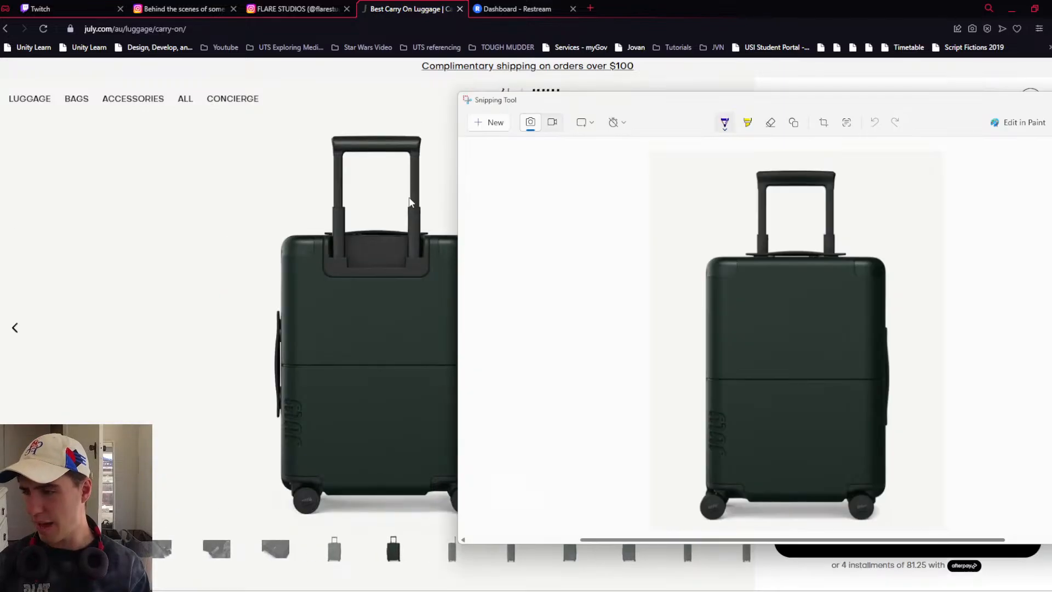
left_click(474, 127)
left_click_drag(224, 521, 582, 142)
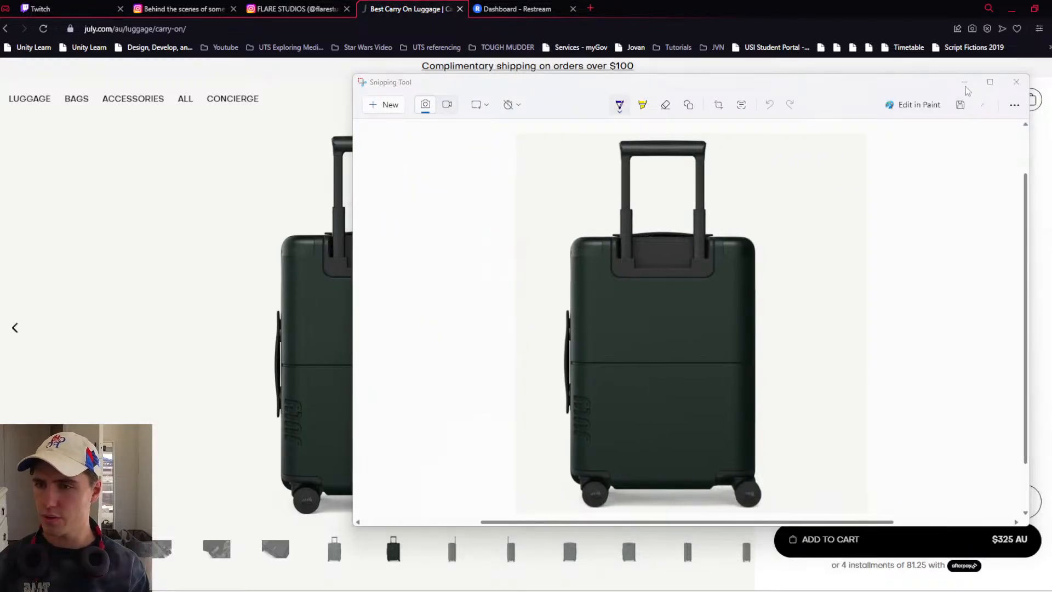
- Save the rear capture as a PNG named "RearView" in the July Suitcase Spec Ad folder of Stream Assets
key("ctrl+s")
left_click(410, 240)
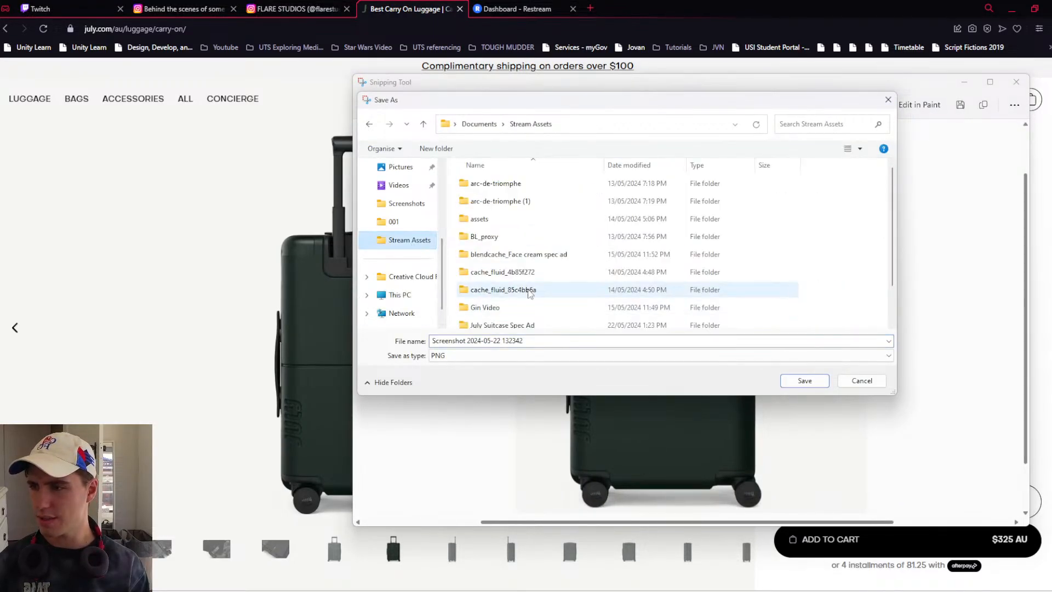
scroll(520, 263, "down", 1)
left_click(509, 285)
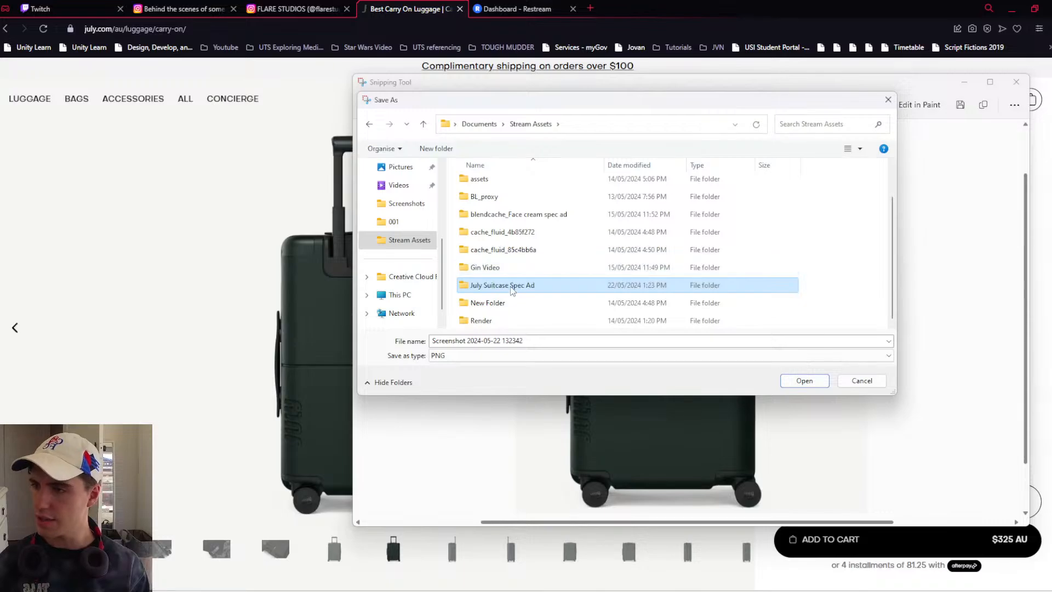
double_click(510, 286)
type("Bac")
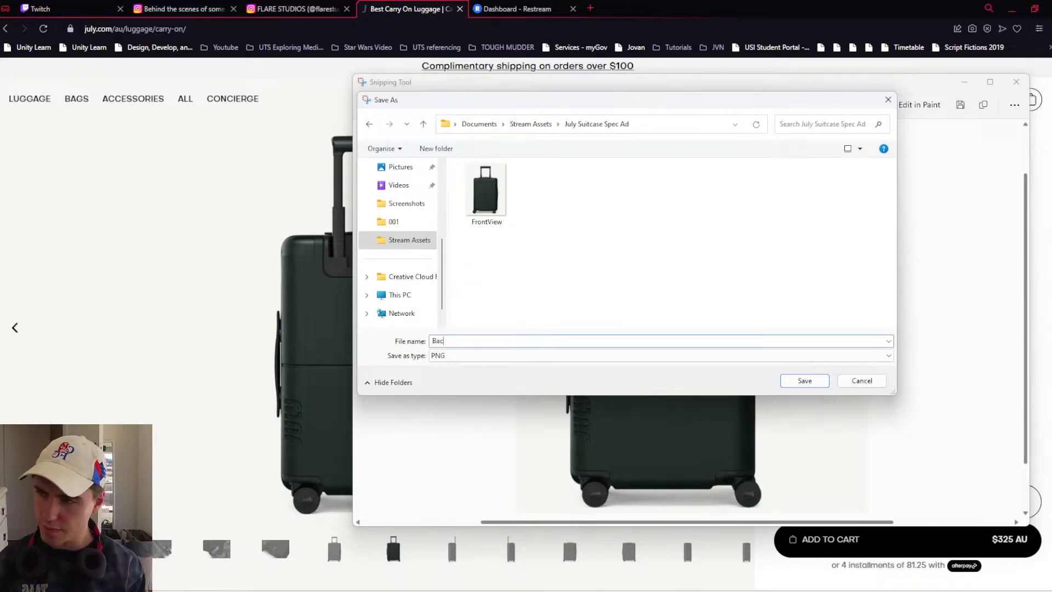
key("Return")
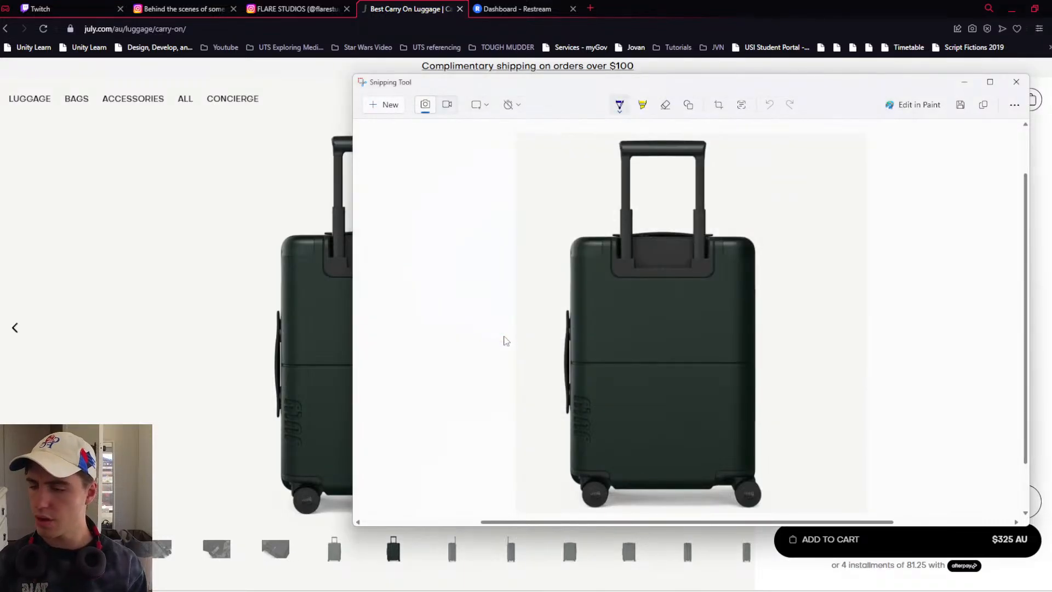
- Show the product image of the side with the carry handle, trolley handle extended, and capture the whole suitcase
left_click(453, 562)
key("alt+Tab")
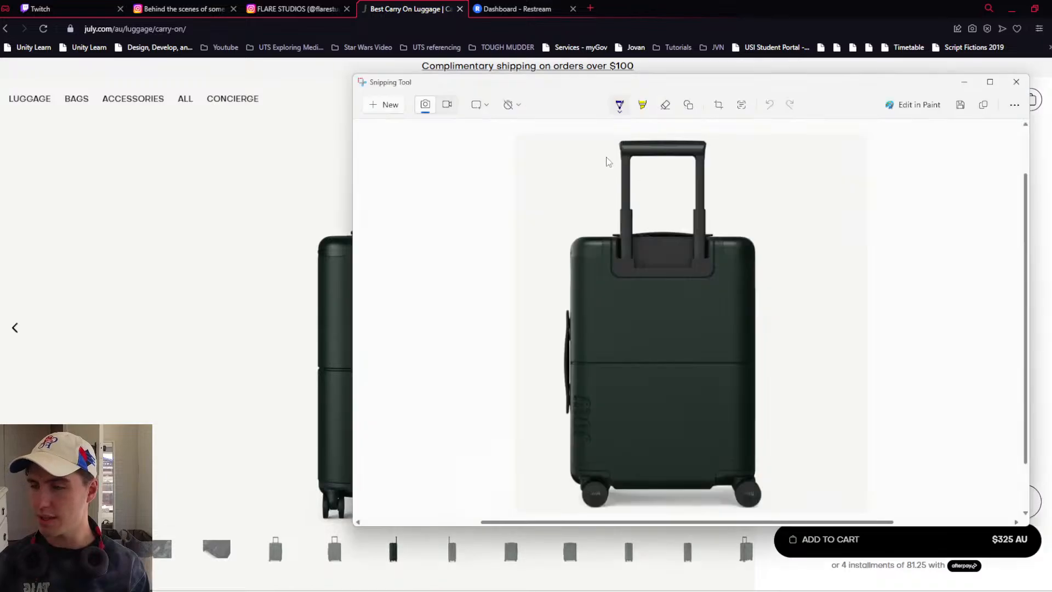
left_click(390, 105)
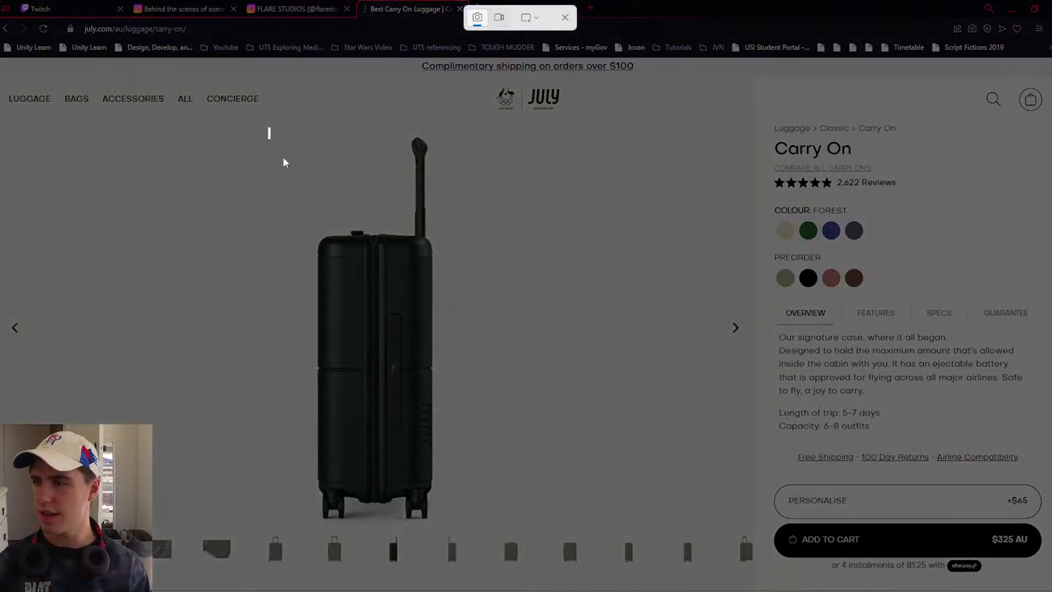
left_click_drag(268, 127, 526, 518)
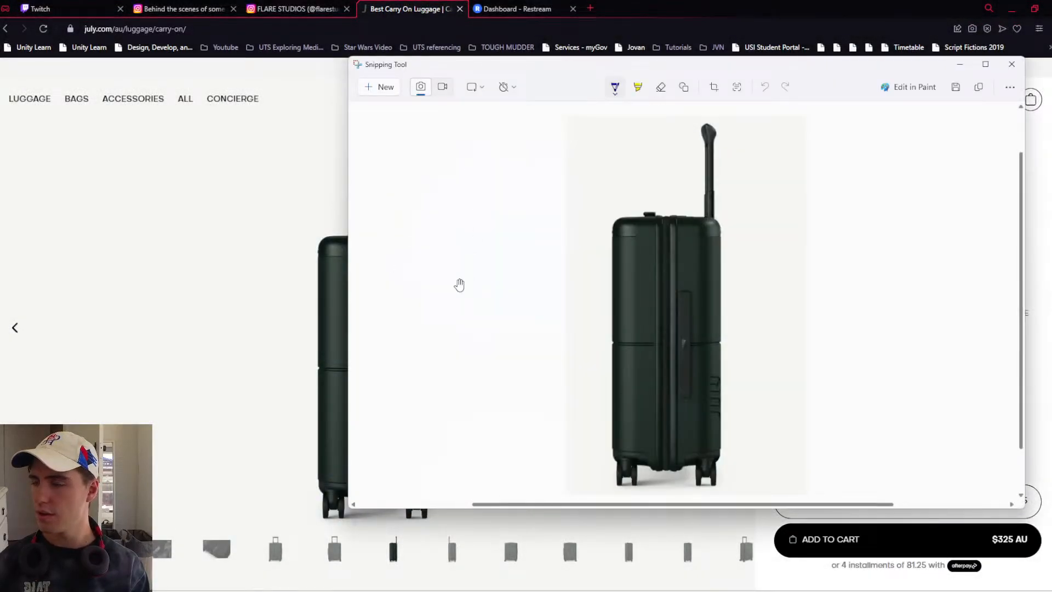
- Save the side capture as a PNG named "SideView" in the July Suitcase Spec Ad folder
key("ctrl+s")
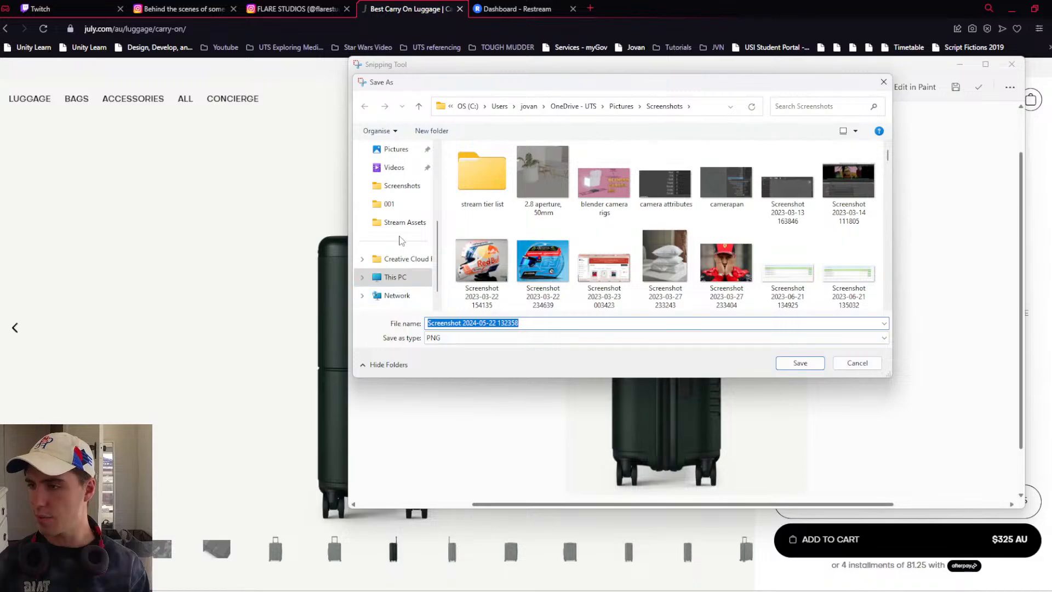
type("SideView")
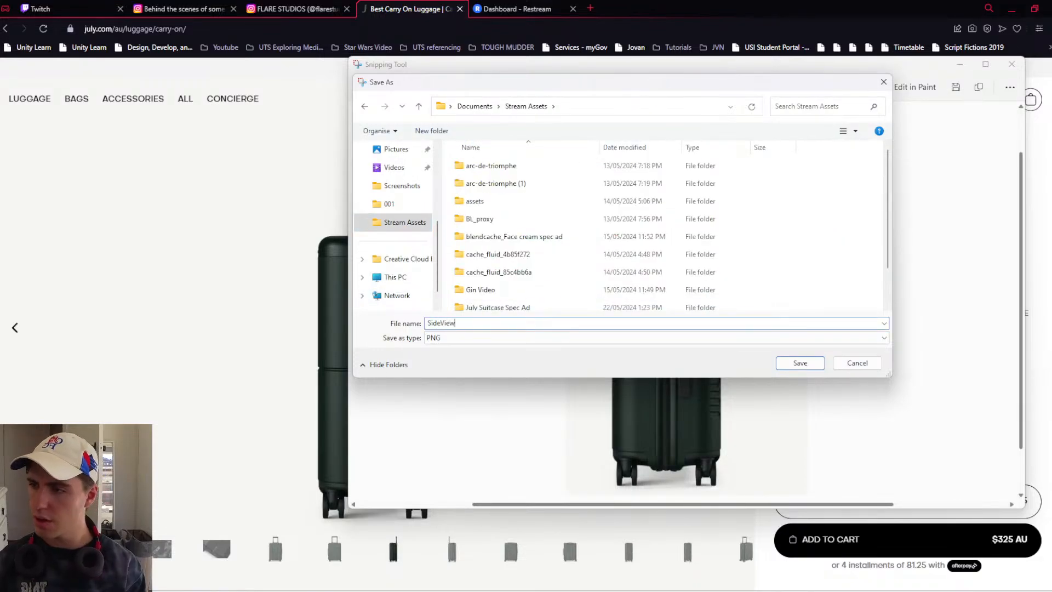
double_click(540, 308)
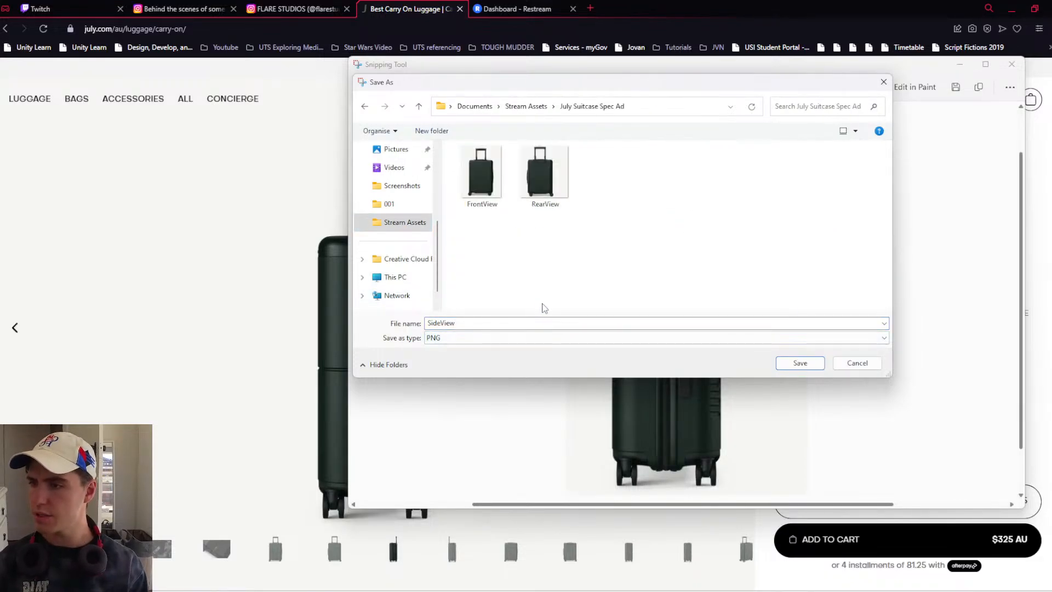
left_click(791, 365)
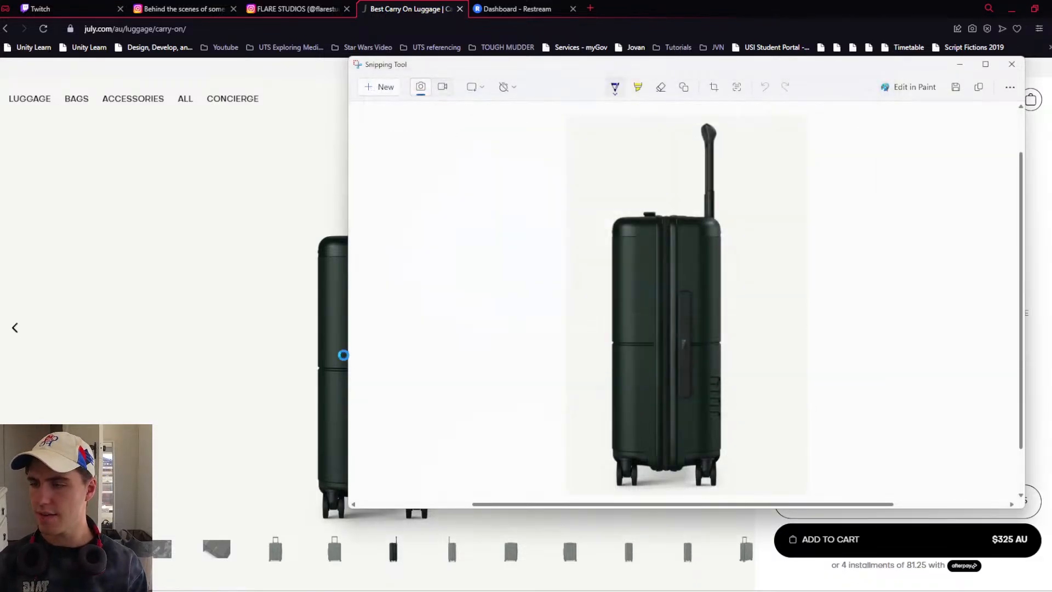
- Show the product image of the opposite side with the trolley handle extended and capture the whole suitcase
left_click(452, 538)
key("alt+Tab")
left_click(370, 92)
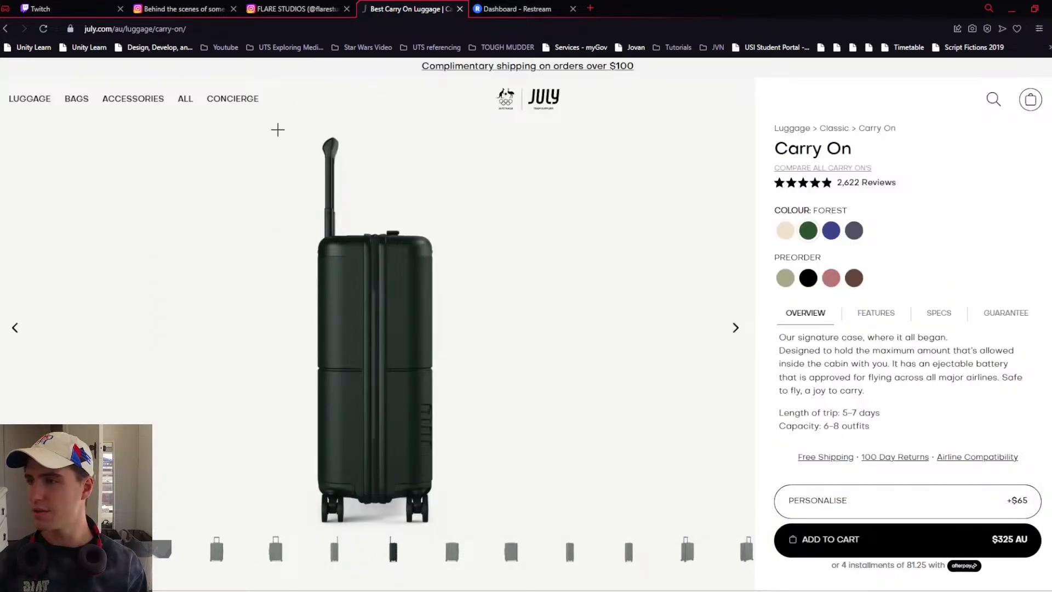
left_click_drag(278, 129, 495, 530)
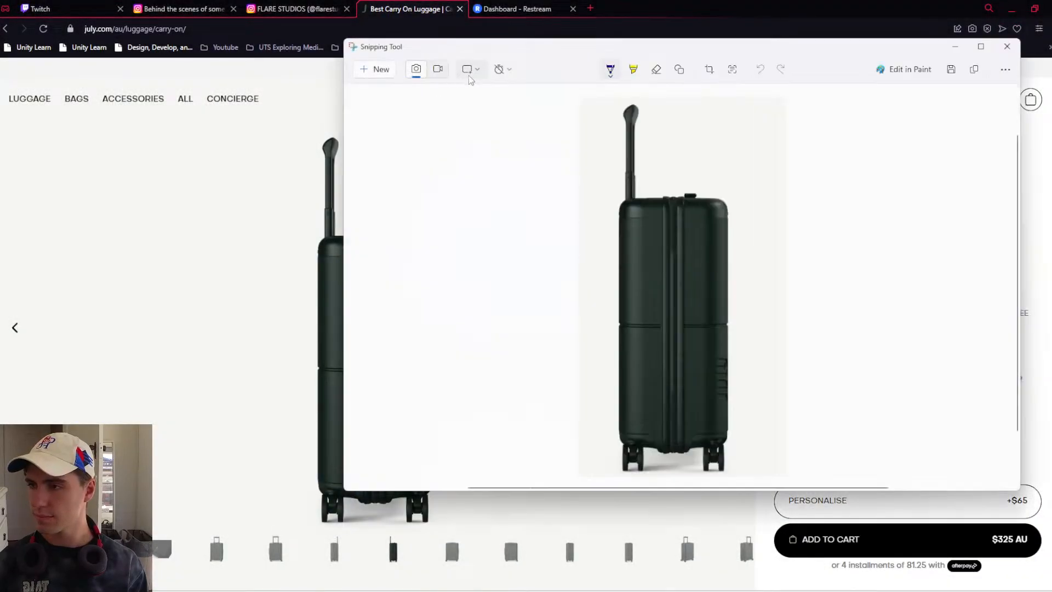
- Save the opposite side capture as a PNG named "OtherSideView" in the July Suitcase Spec Ad folder
key("ctrl+s")
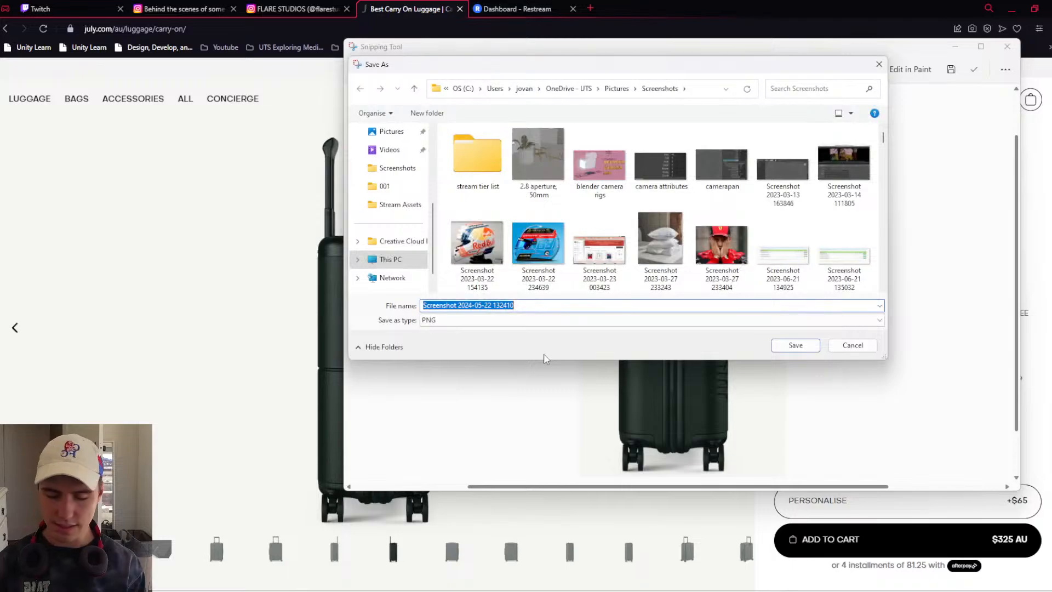
type("OtherSideVi")
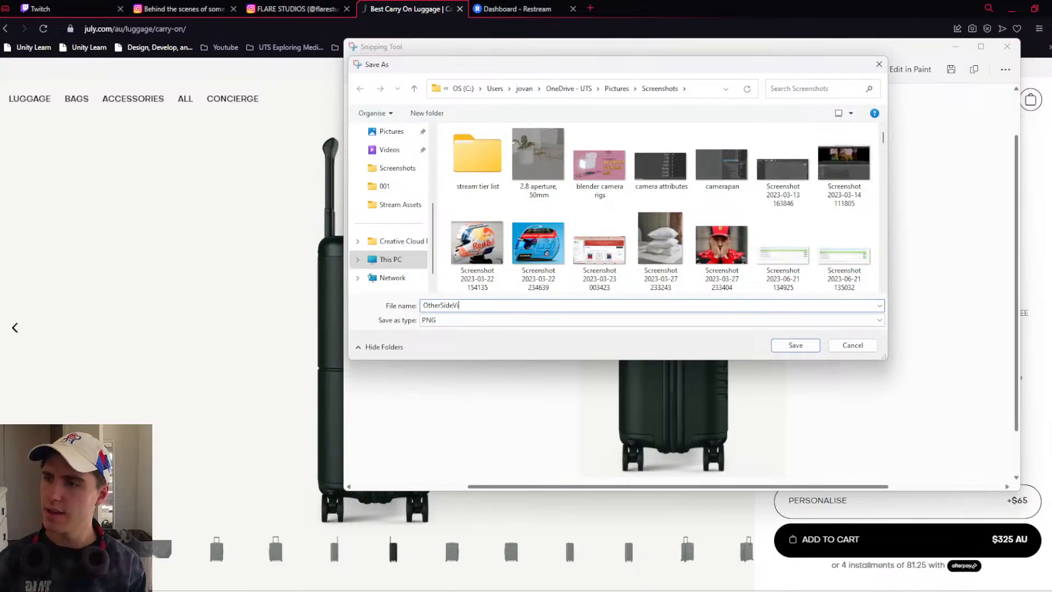
type("ew")
left_click(400, 204)
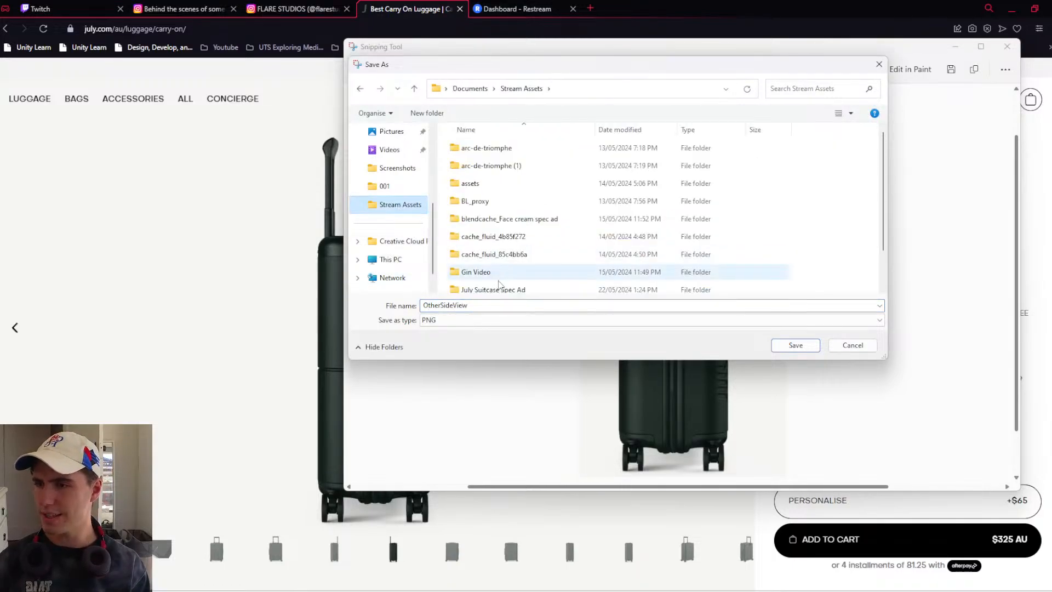
double_click(493, 289)
left_click(794, 345)
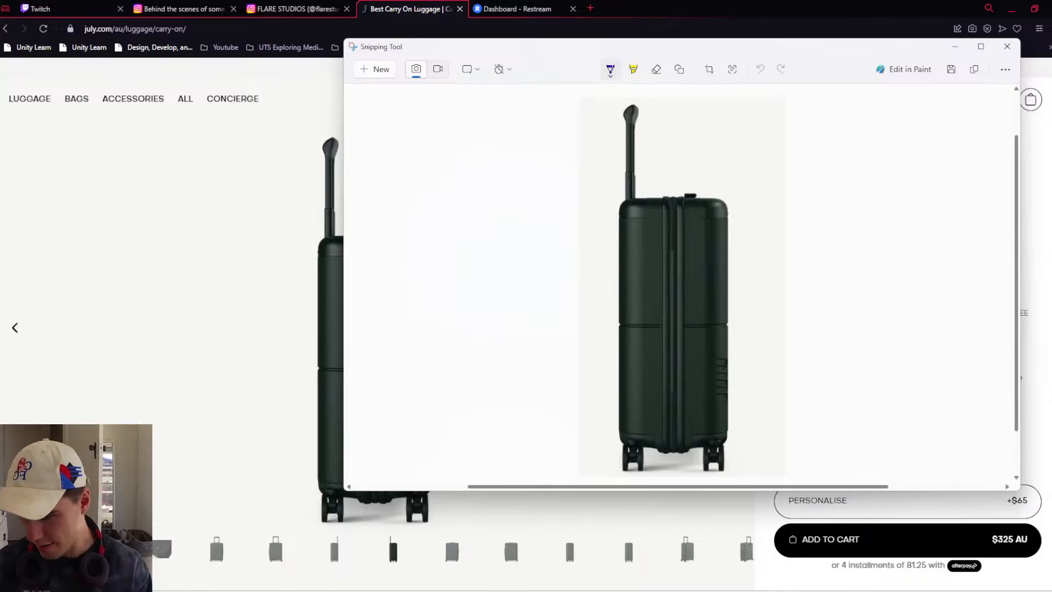
- Go through the Forest suitcase's product images to the one seen straight from above
left_click(463, 566)
left_click(452, 553)
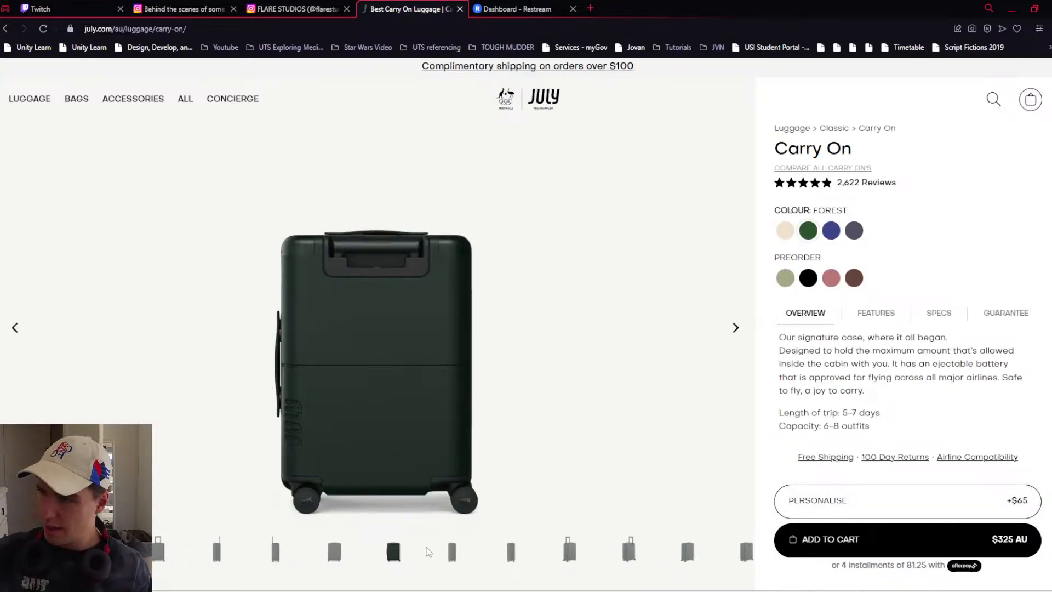
left_click(452, 552)
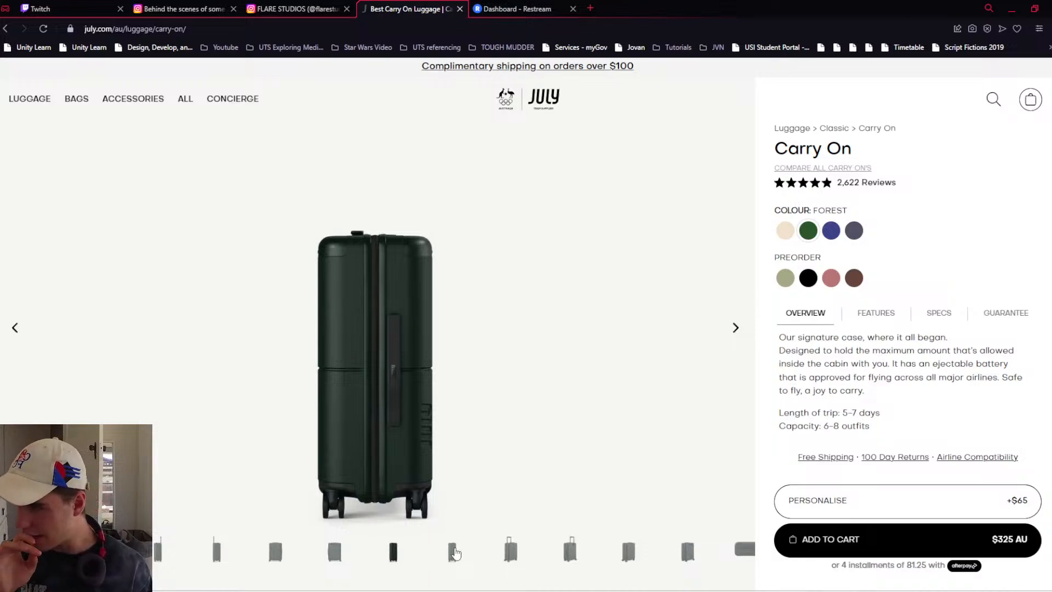
left_click(454, 553)
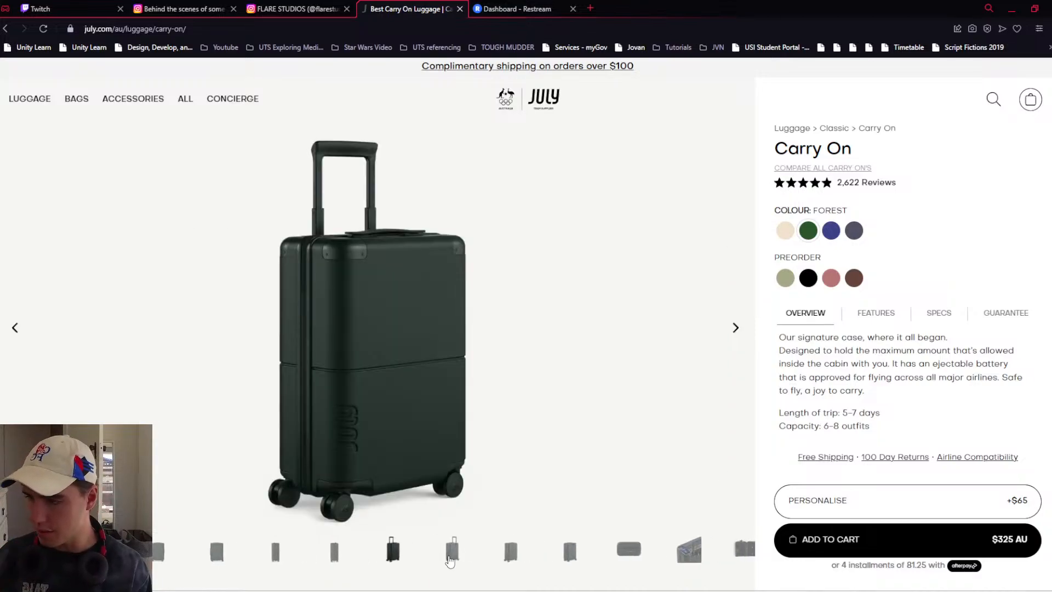
left_click(448, 554)
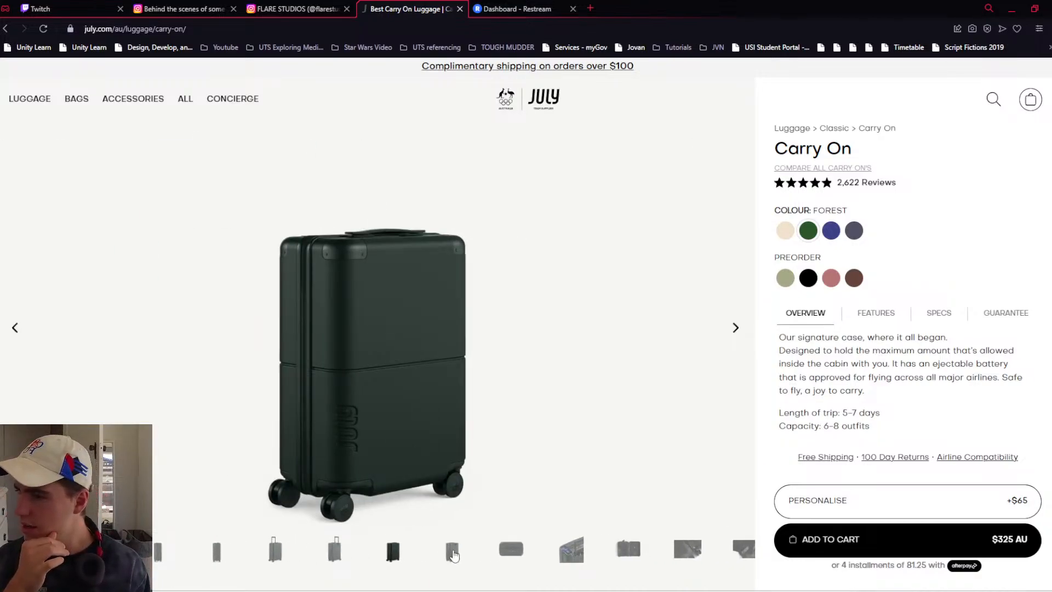
left_click(453, 553)
left_click(449, 550)
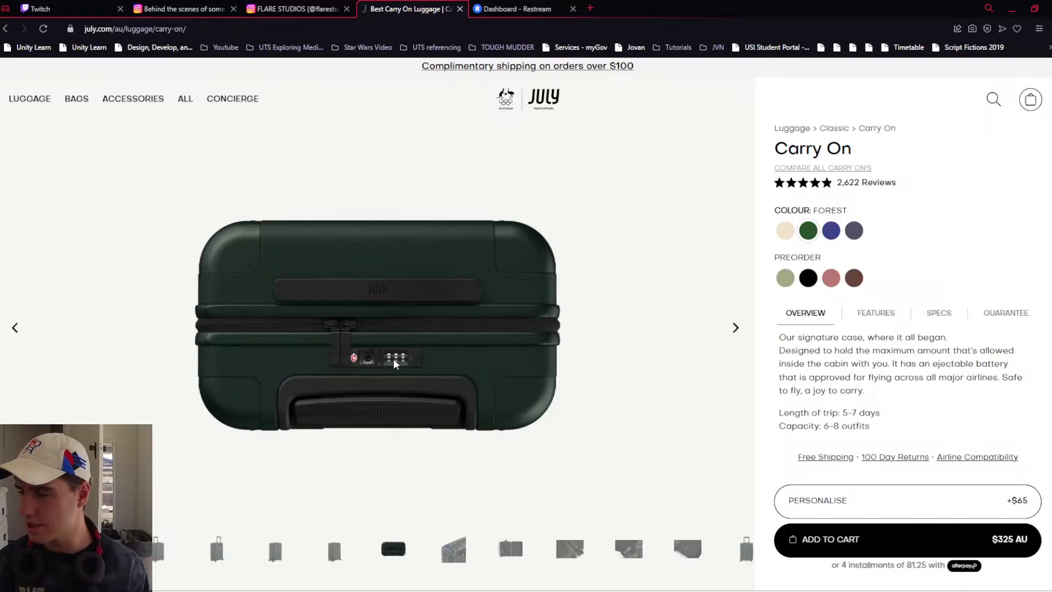
- Capture the whole Forest top view and save it as a PNG named "TopView" in the July Suitcase Spec Ad folder
key("super+shift+s")
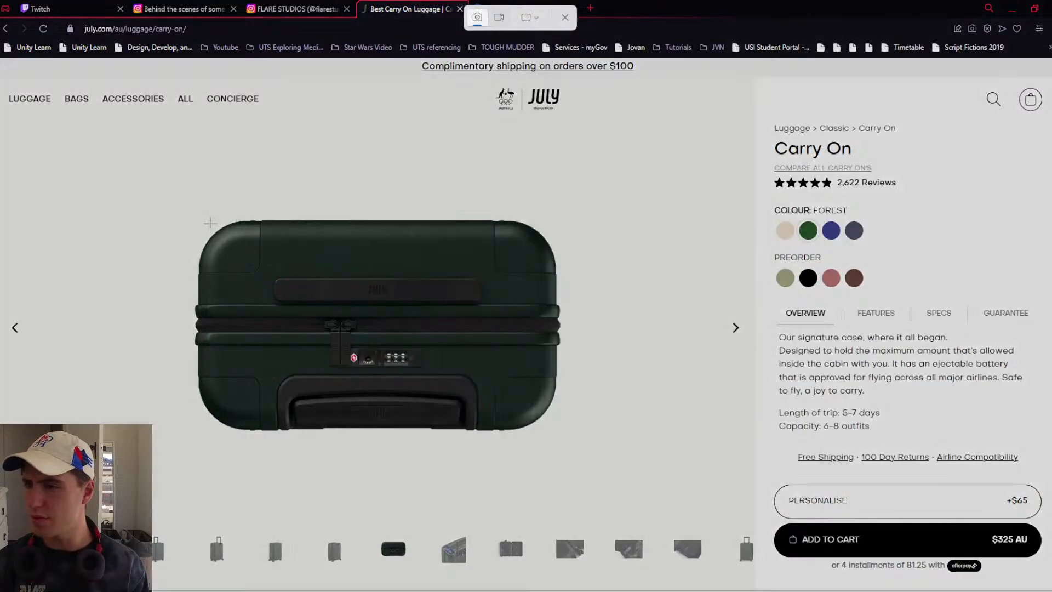
left_click_drag(131, 156, 652, 497)
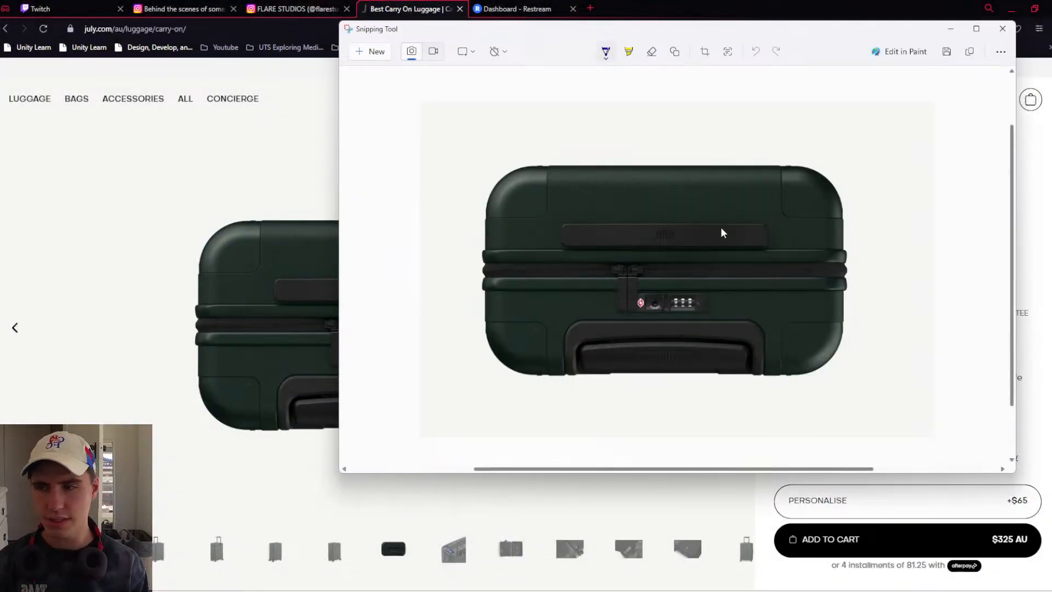
key("ctrl+s")
type("TopView")
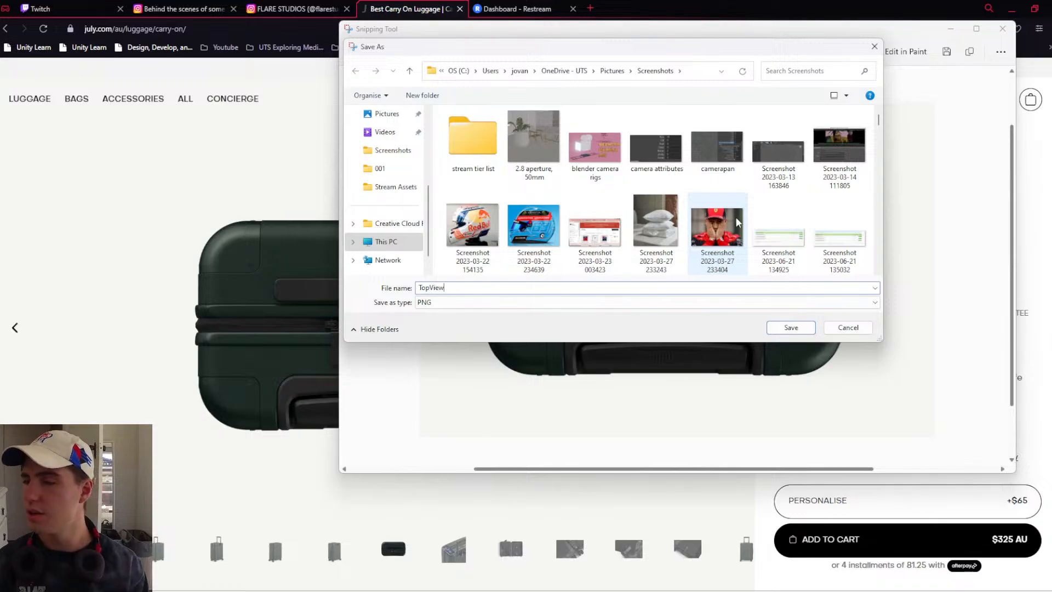
left_click(393, 186)
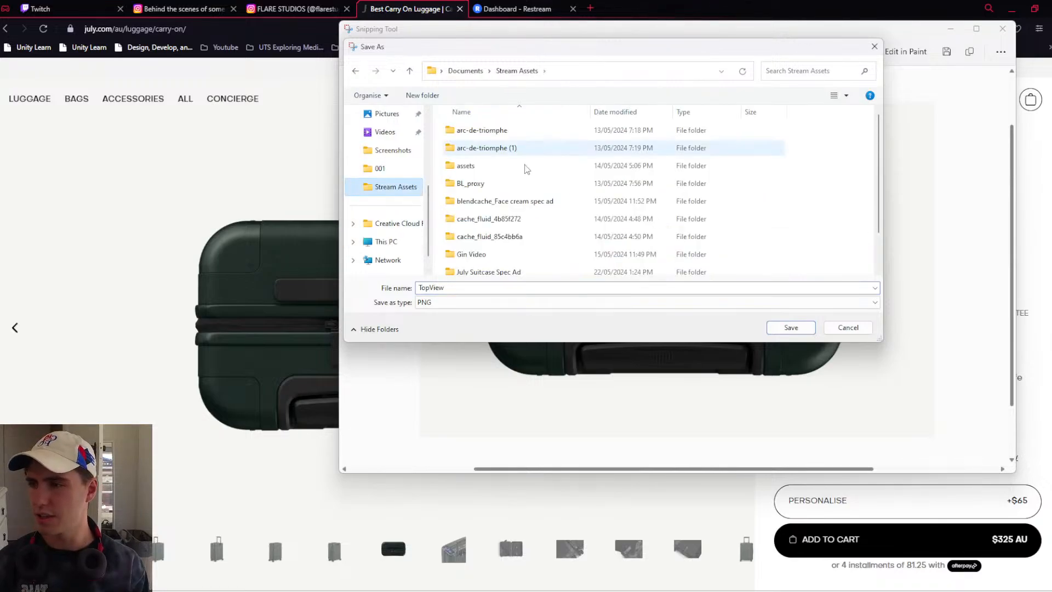
double_click(527, 272)
left_click(791, 327)
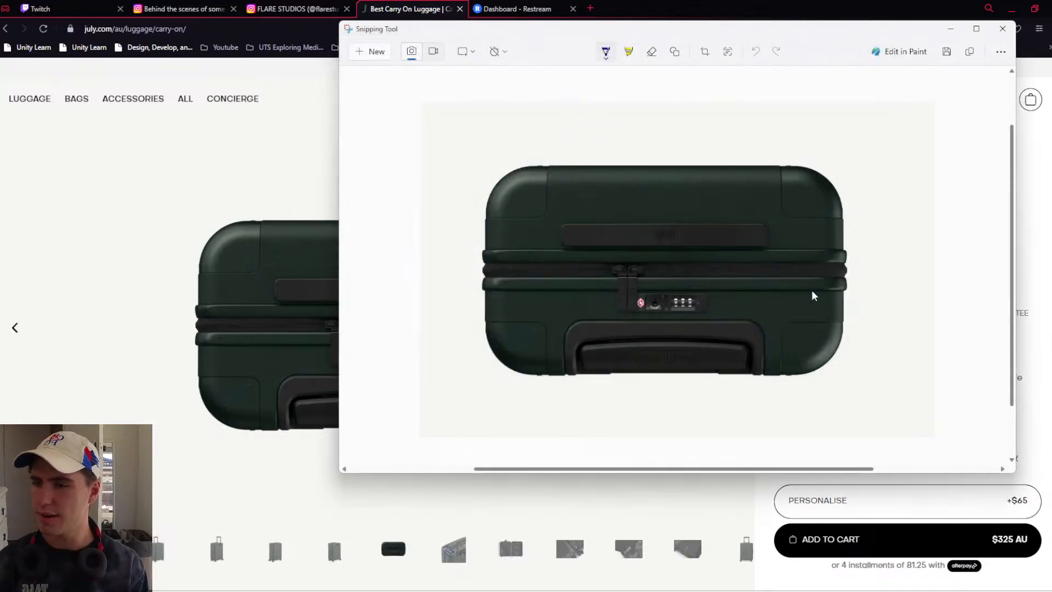
key("alt+F4")
- Switch the suitcase colour to Sand and capture the whole top view
left_click(786, 231)
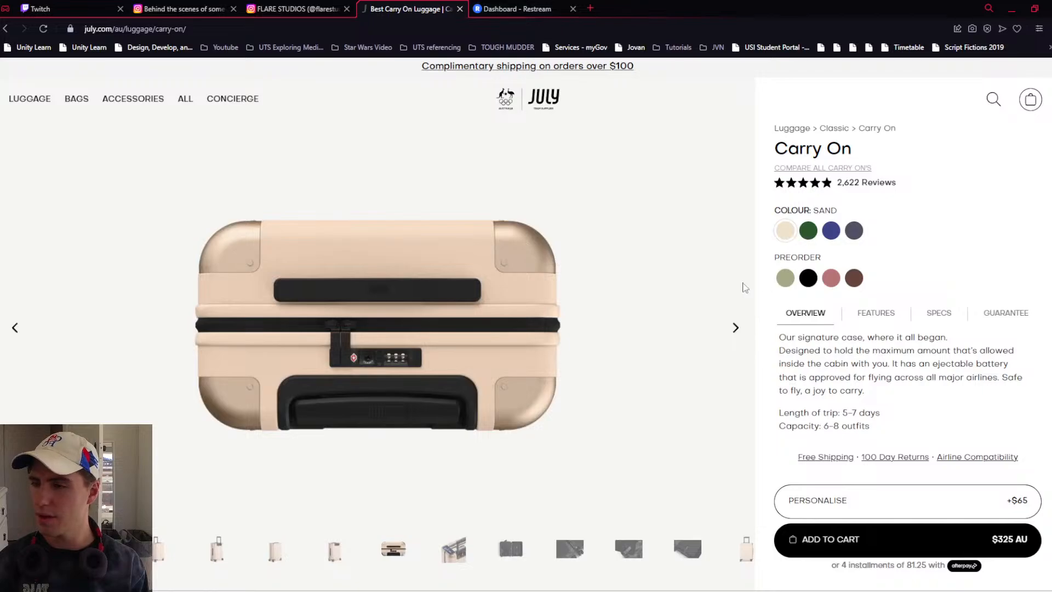
key("alt+Tab")
key("alt+F4")
key("super+shift+s")
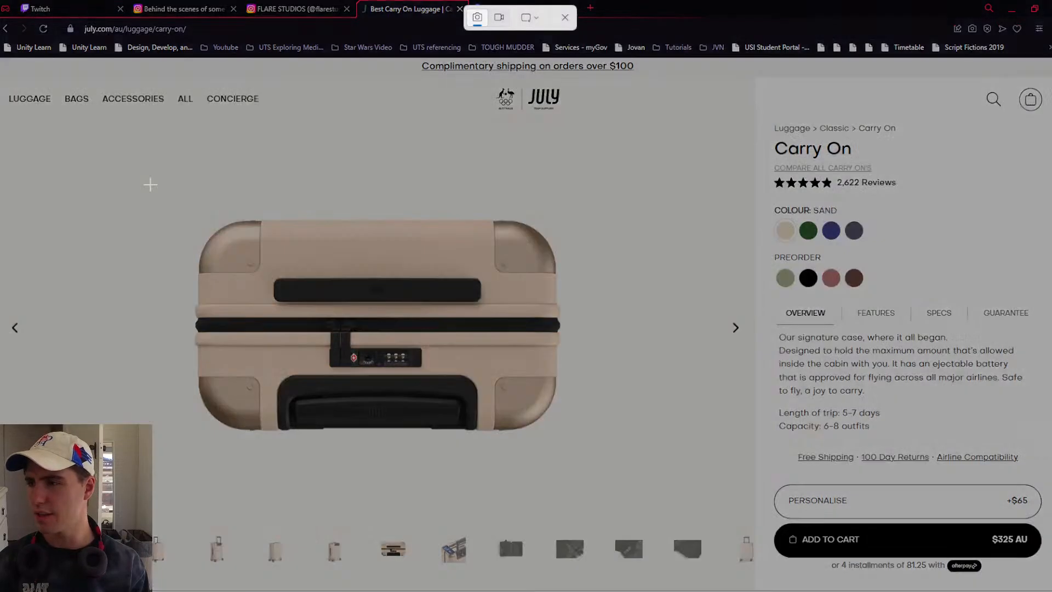
left_click_drag(150, 185, 643, 469)
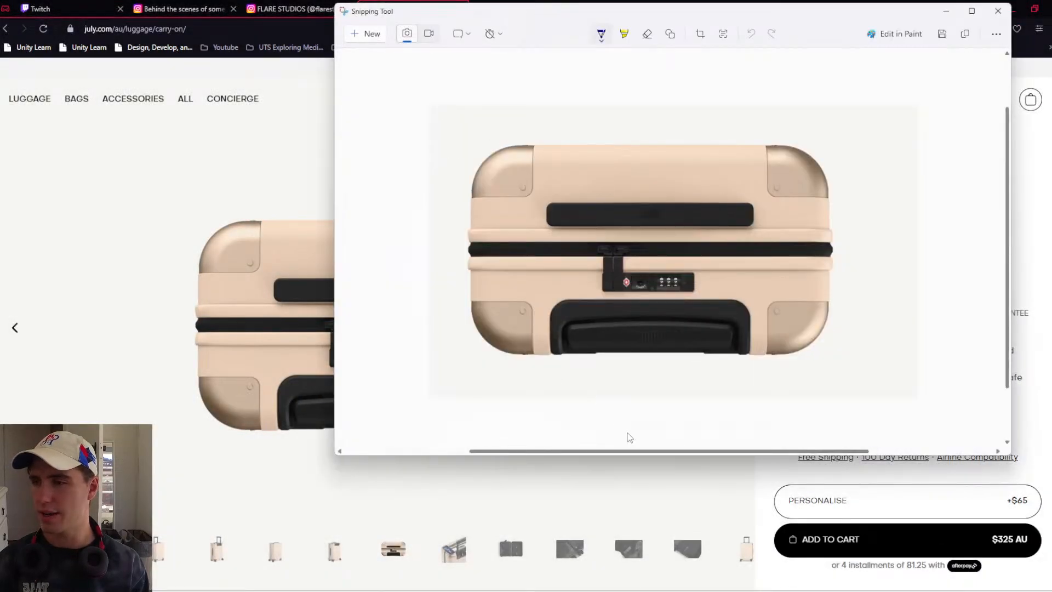
- Save the Sand top capture over the existing "TopView" PNG in the July Suitcase Spec Ad folder
key("ctrl+s")
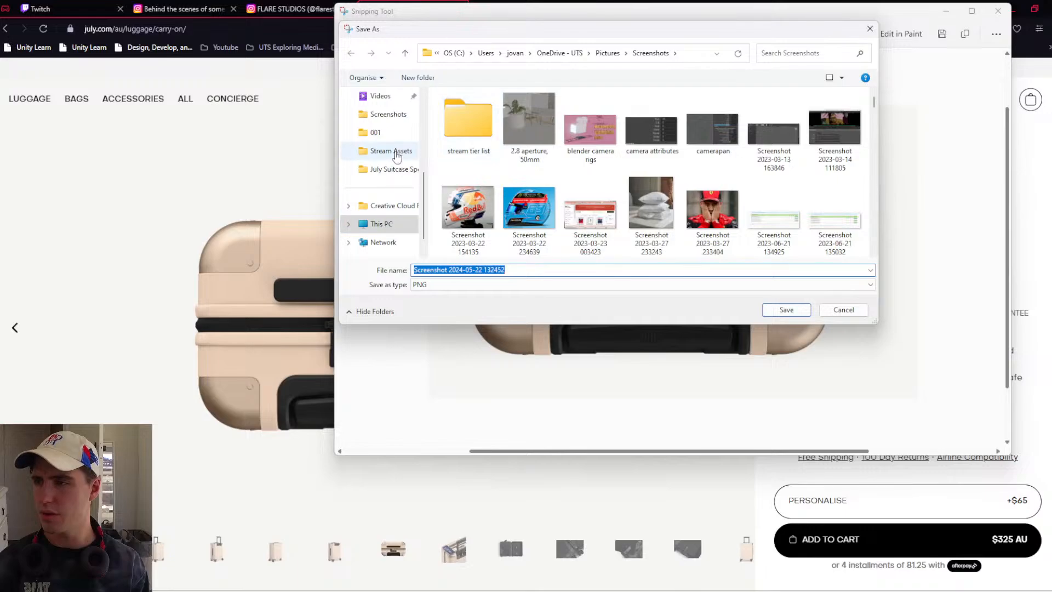
left_click(391, 151)
left_click(389, 169)
left_click(720, 125)
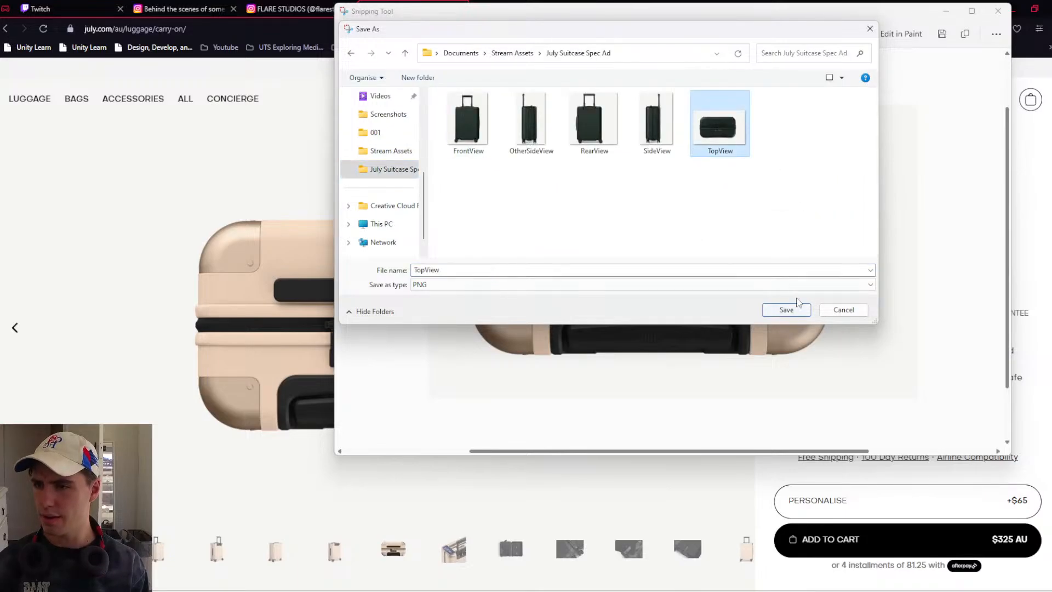
left_click(789, 311)
left_click(542, 298)
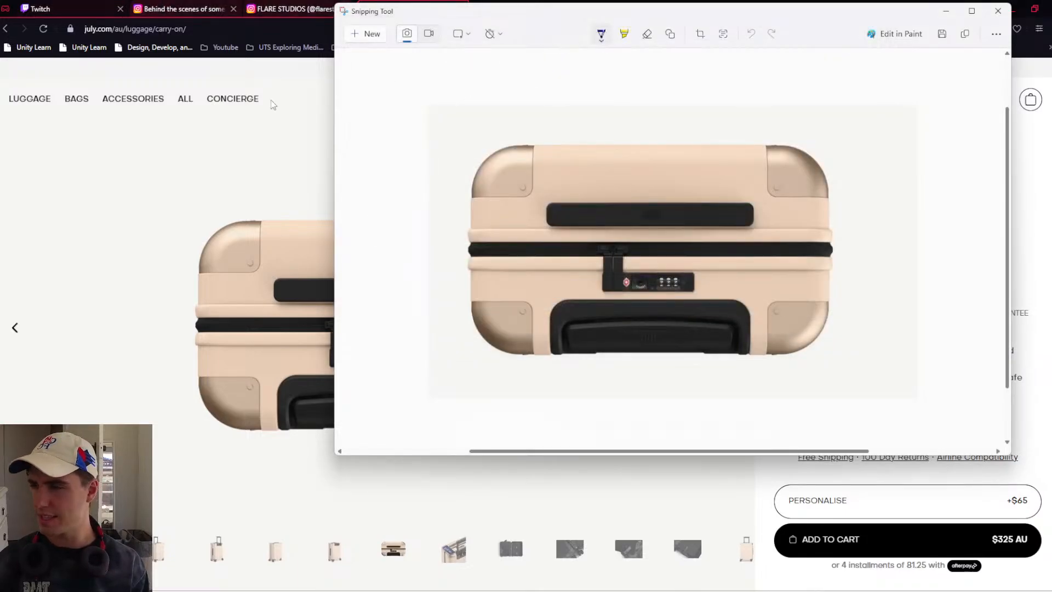
left_click(1006, 213)
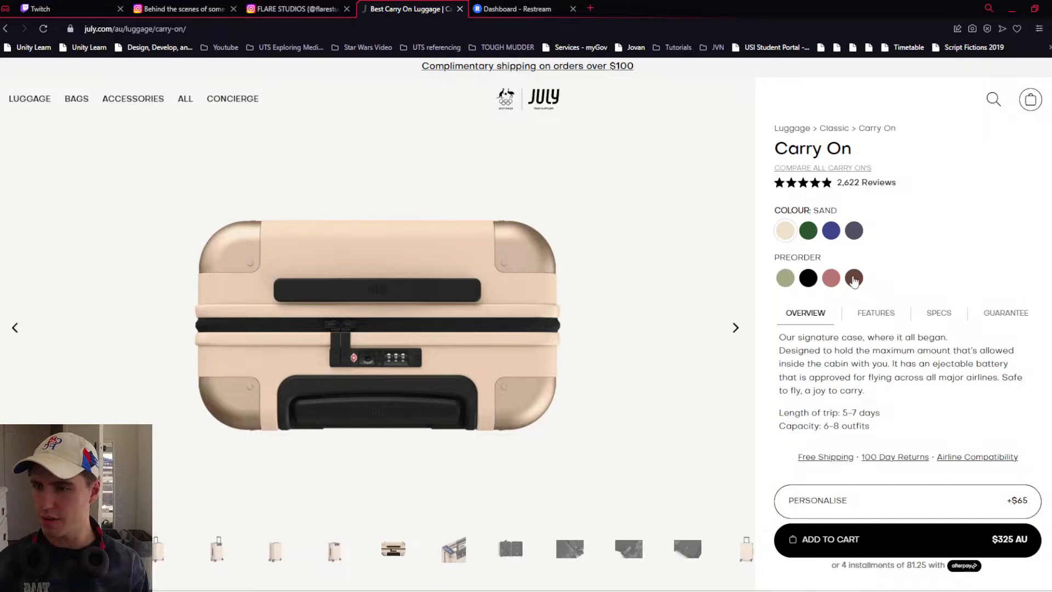
- Examine the remaining Sand product images, from the phone-charging detail to the open interior and its lining close-up
left_click(854, 279)
left_click(785, 231)
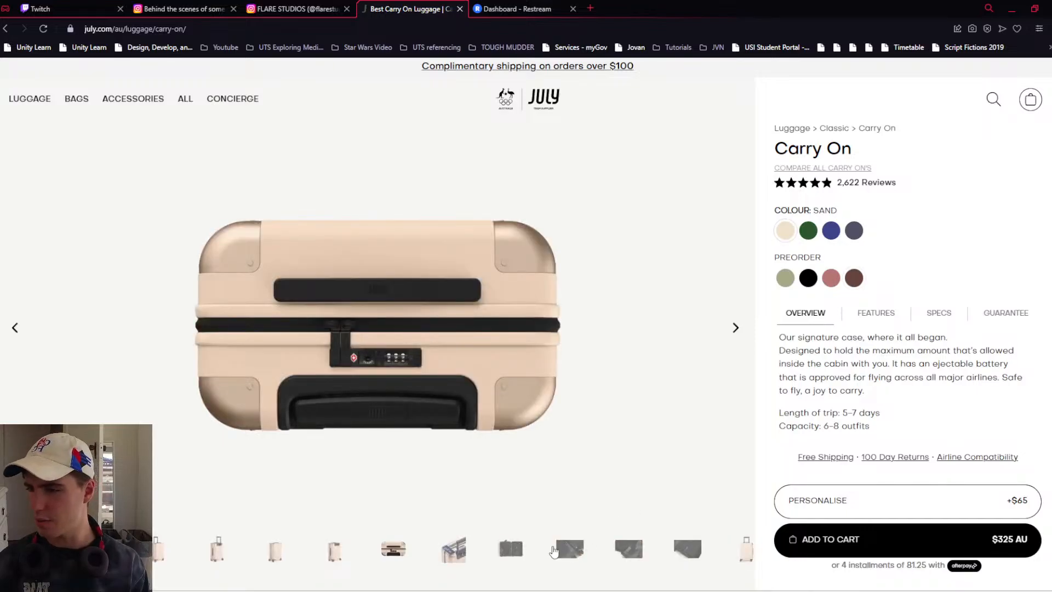
left_click(444, 558)
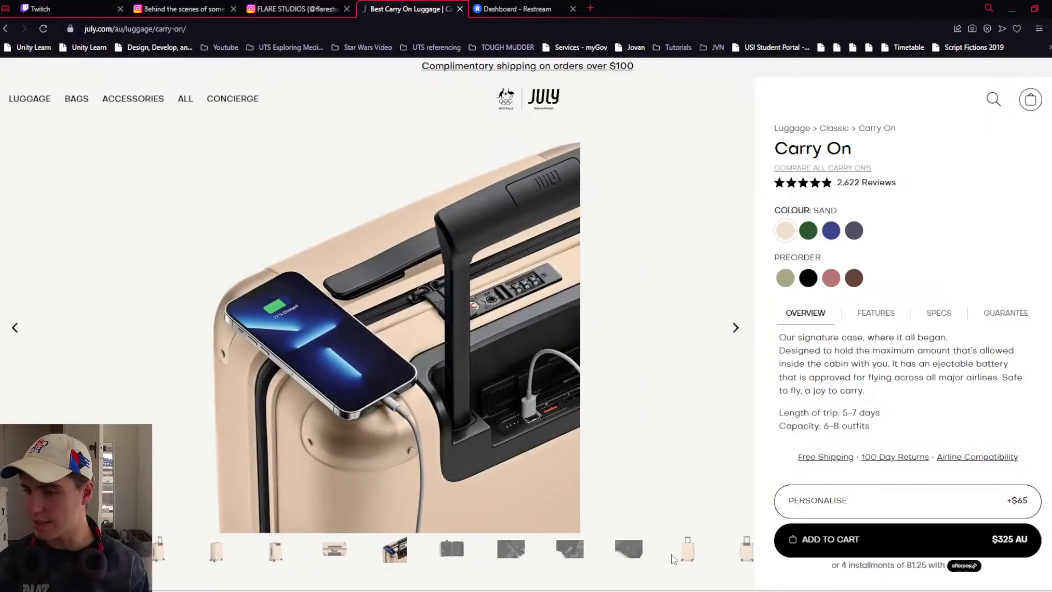
left_click(458, 559)
left_click(447, 558)
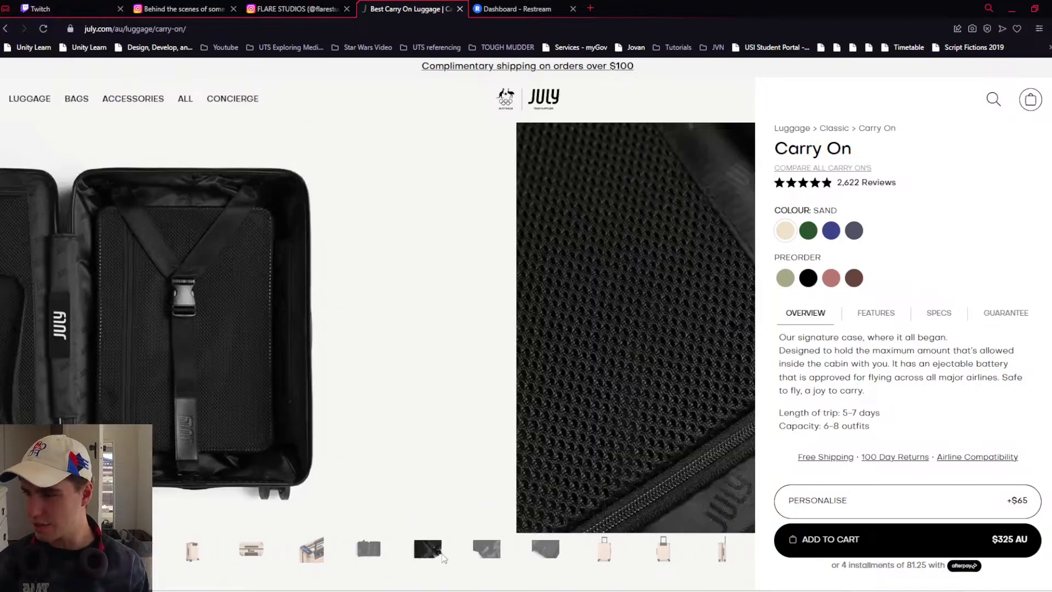
left_click(441, 558)
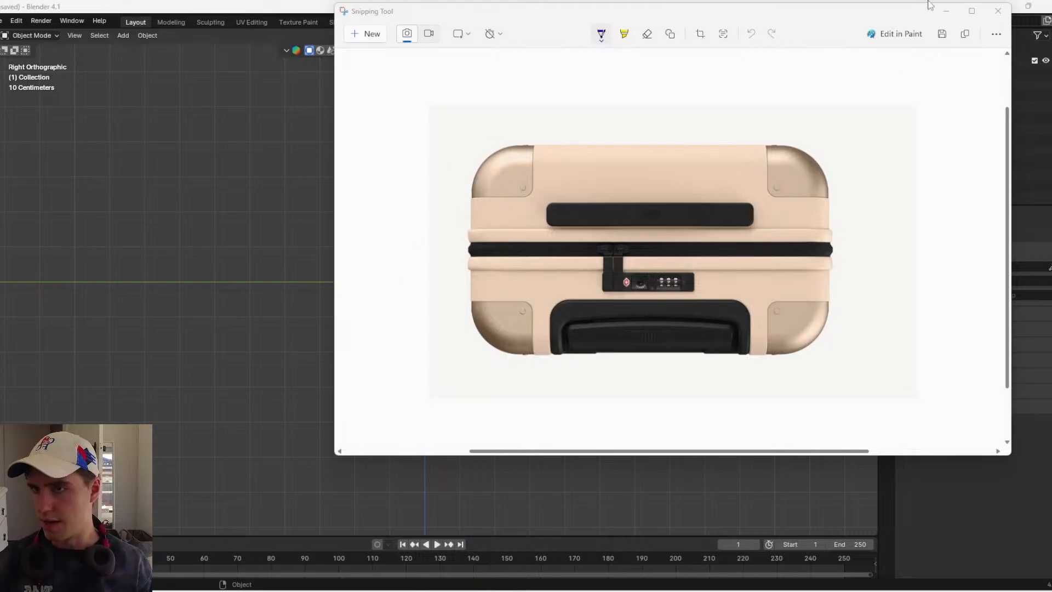
- Switch to Blender, add FrontView.png as a reference image in the Right Orthographic view and rename its object "Front"
left_click(998, 11)
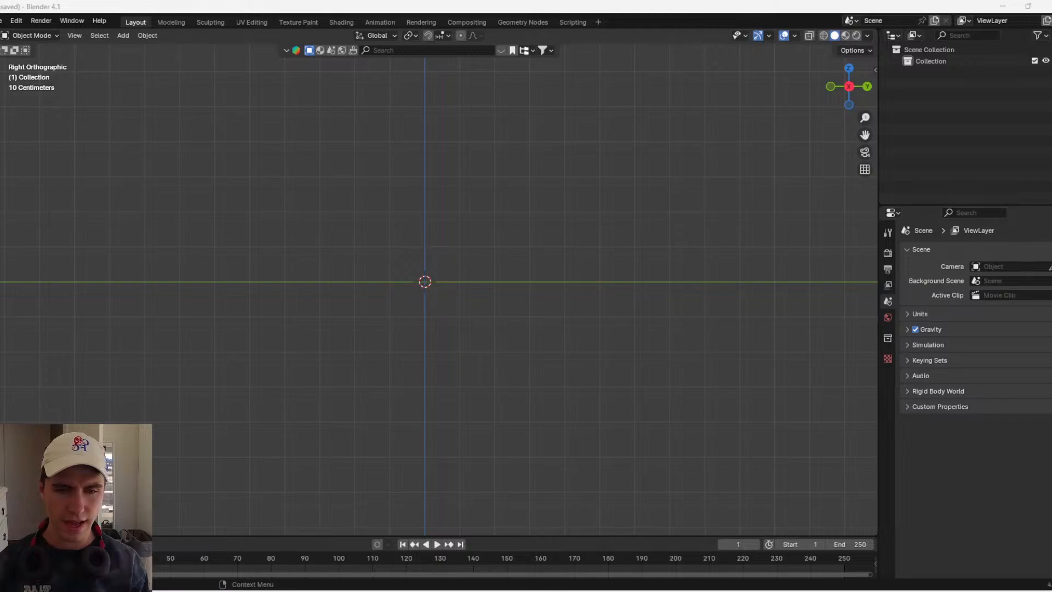
key("ctrl+v")
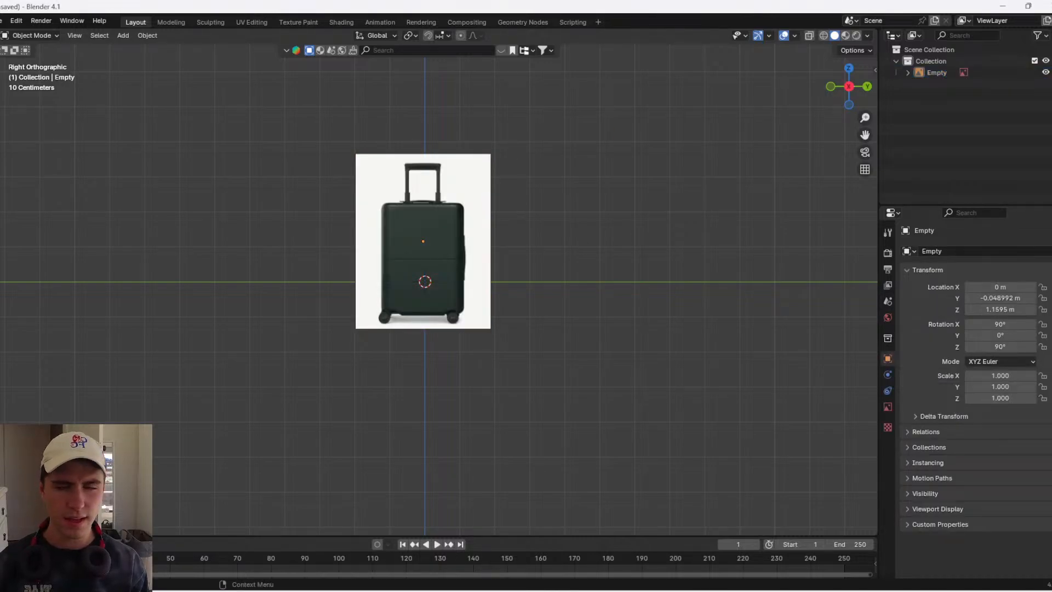
left_click(485, 238)
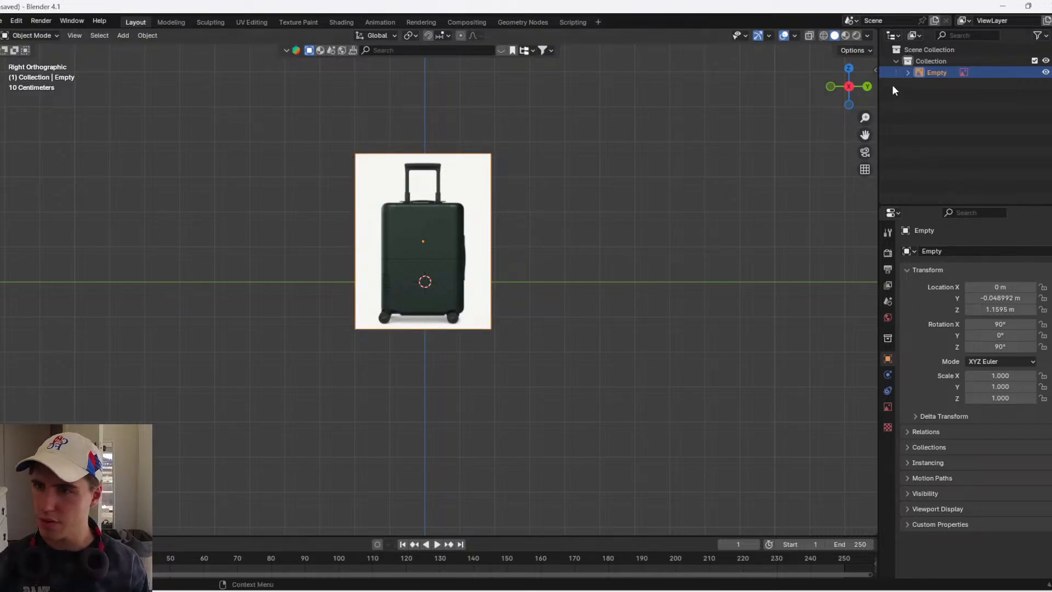
left_click(908, 72)
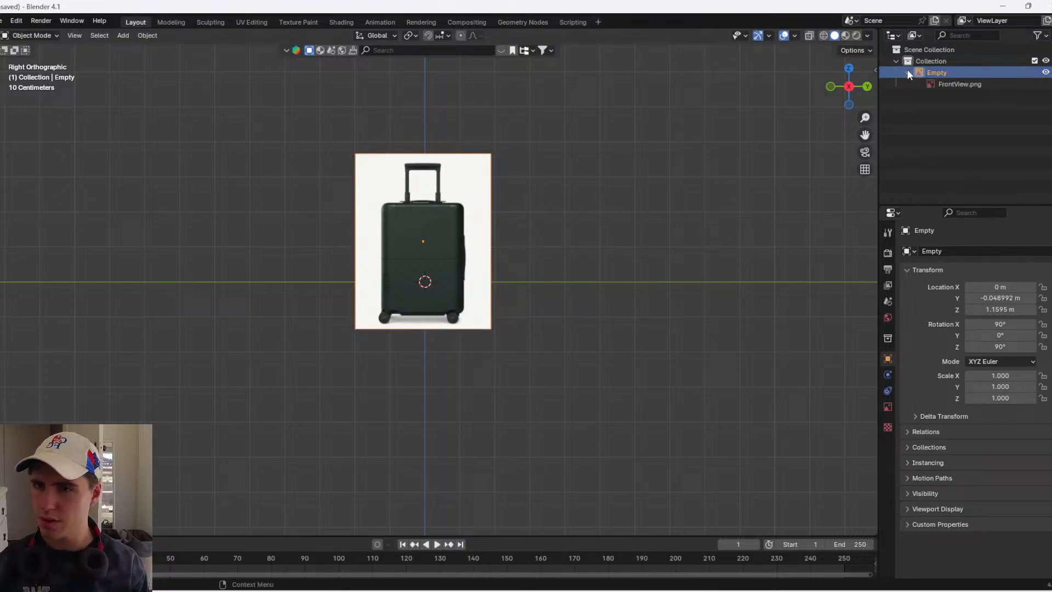
double_click(942, 71)
type("Front")
key("Return")
- Add OtherSideView.png as a reference image in the Back Orthographic view and rename the new object "Side"
key("alt+Tab")
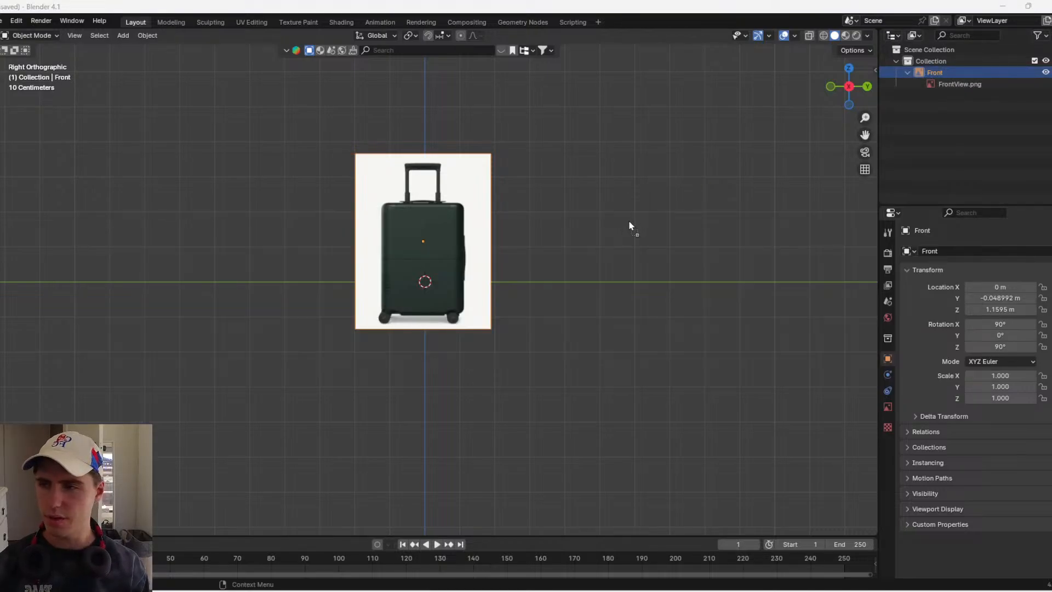
left_click(867, 86)
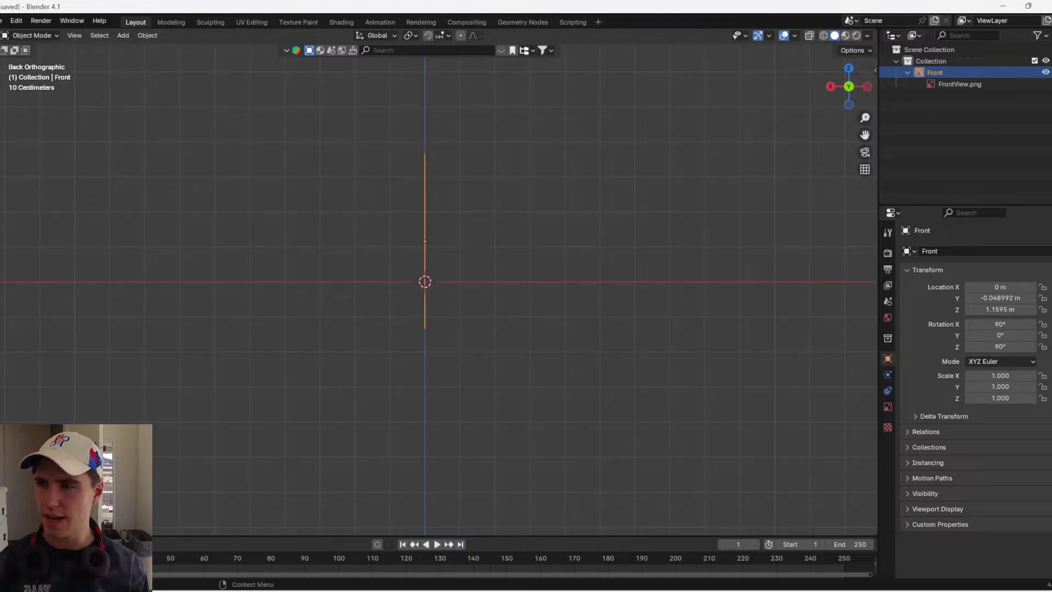
key("alt+a")
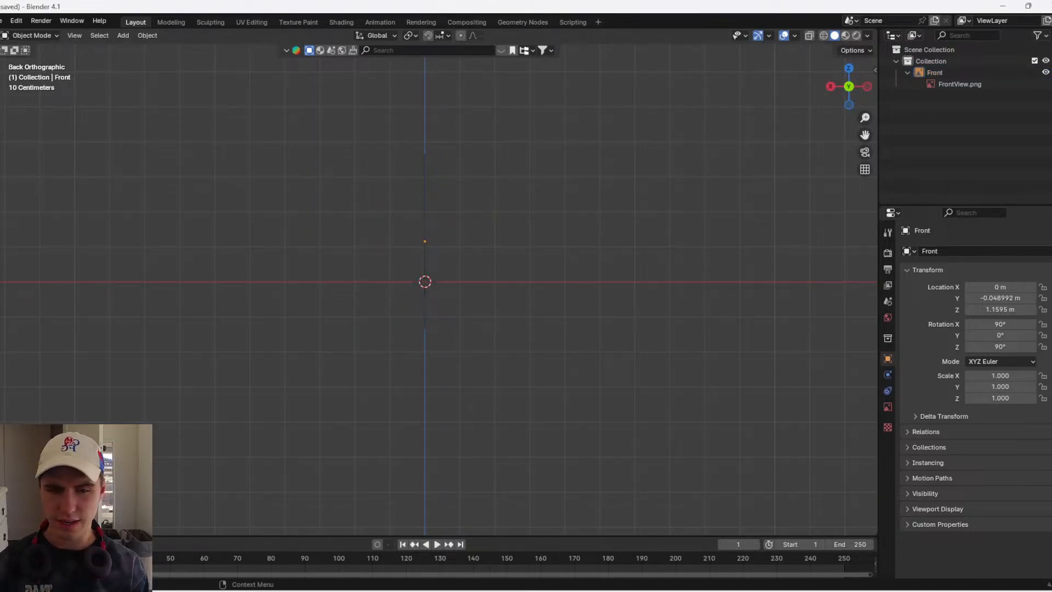
left_click_drag(416, 248, 468, 240)
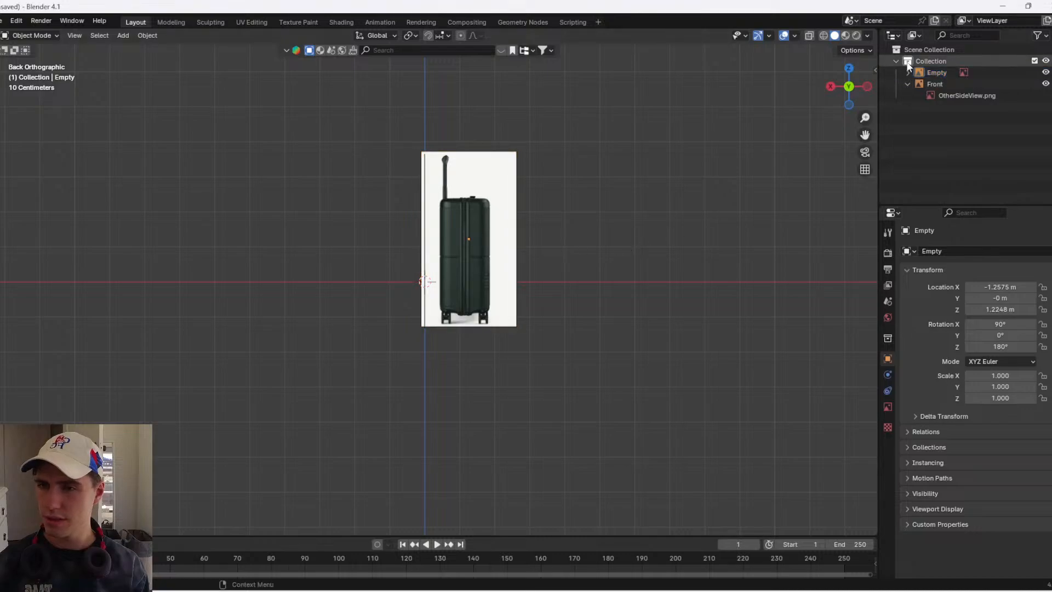
double_click(937, 73)
type("Side")
key("Return")
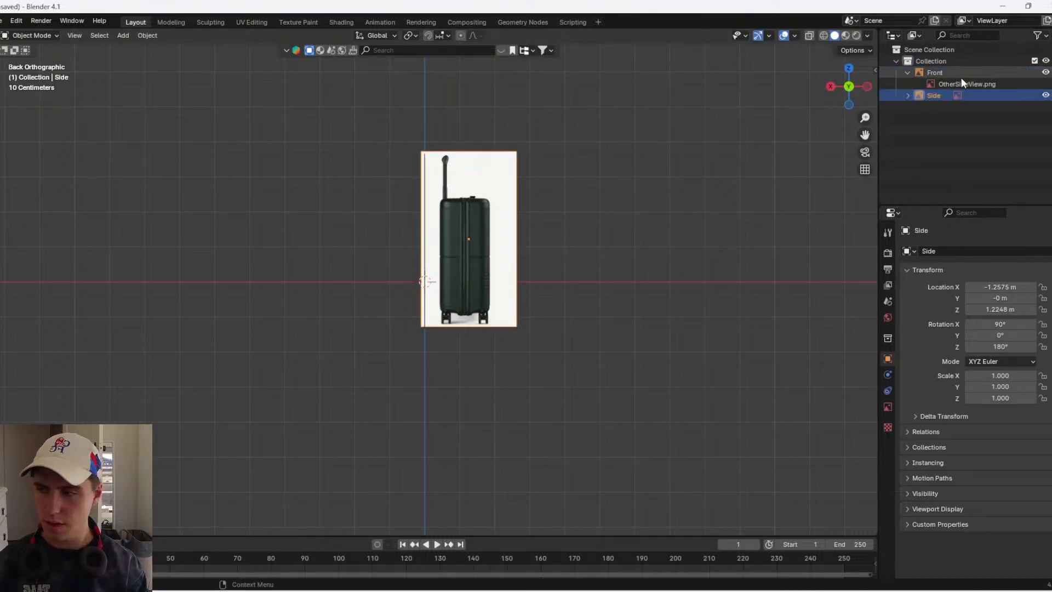
- Examine the Front and Side reference images from the front and right orthographic views
key("KP_1")
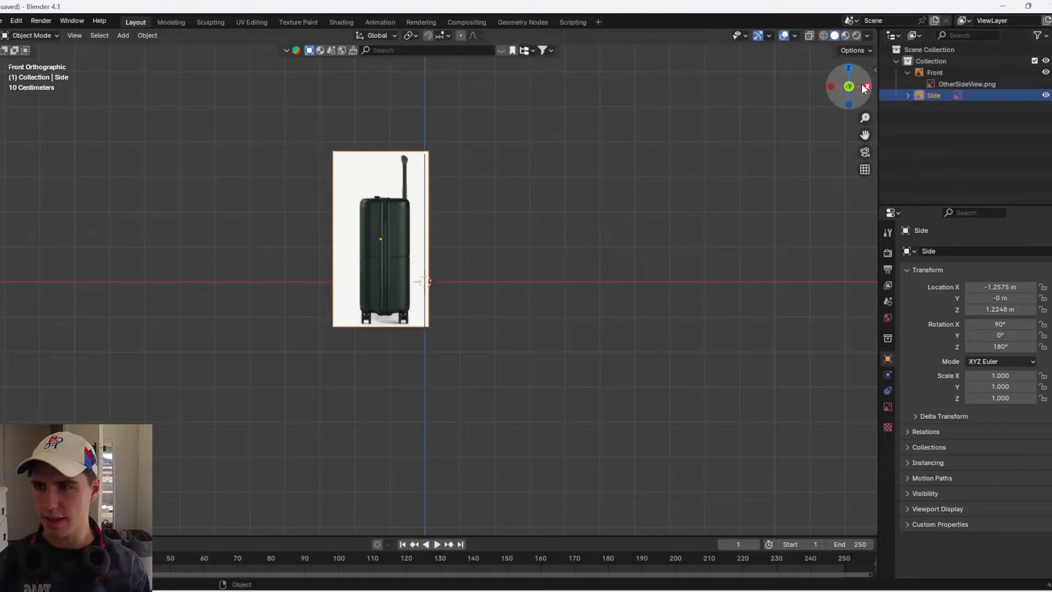
left_click(863, 86)
left_click(674, 162)
middle_click_drag(622, 181, 772, 202)
left_click(855, 91)
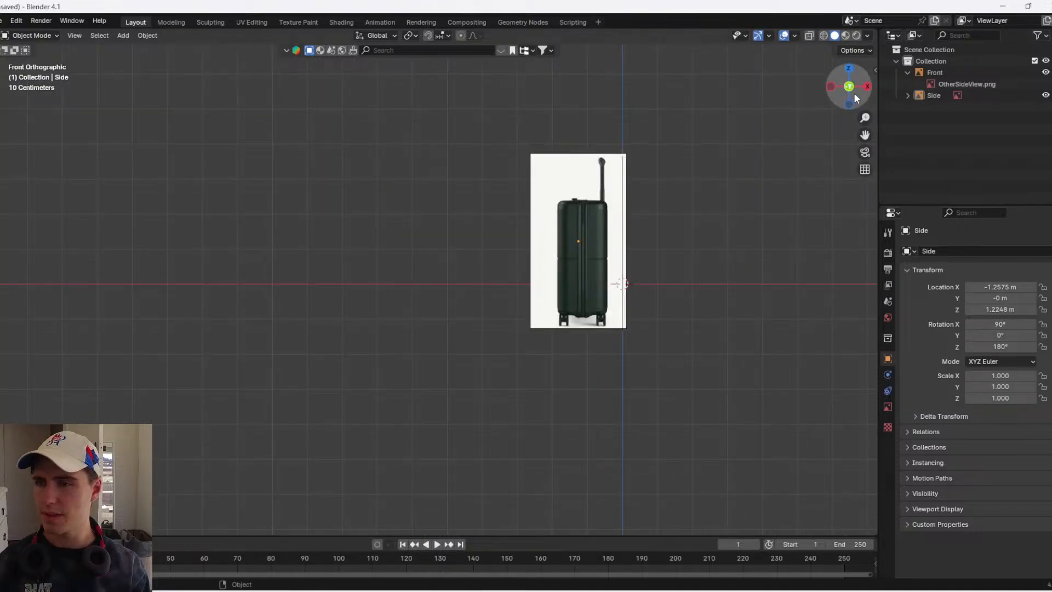
left_click(870, 90)
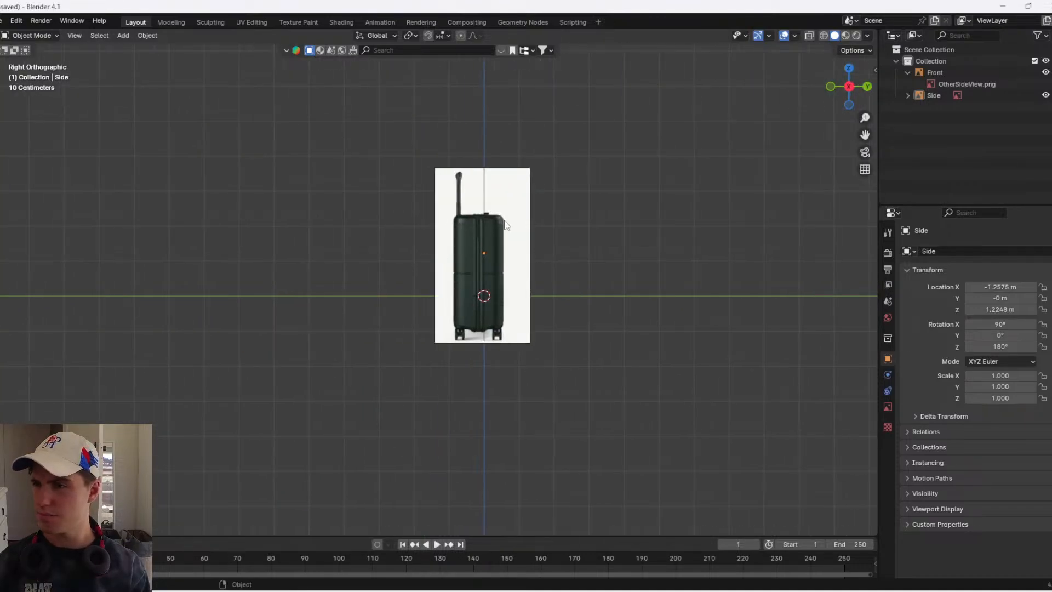
- Relink the Side reference object's image source to FrontView.png from the July Suitcase Spec Ad folder
left_click(934, 72)
left_click(907, 95)
left_click(957, 107)
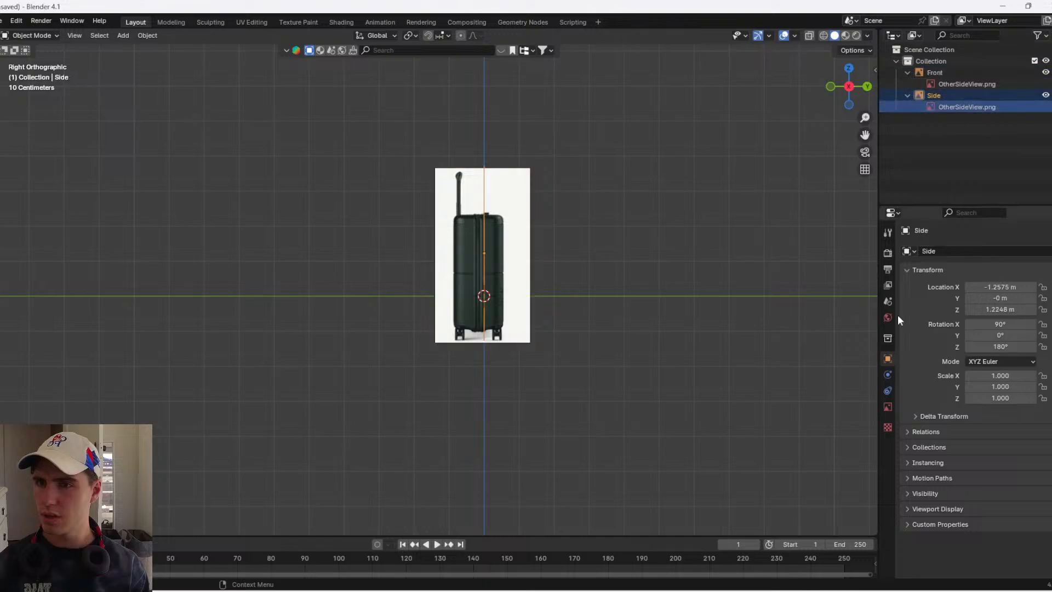
left_click(889, 407)
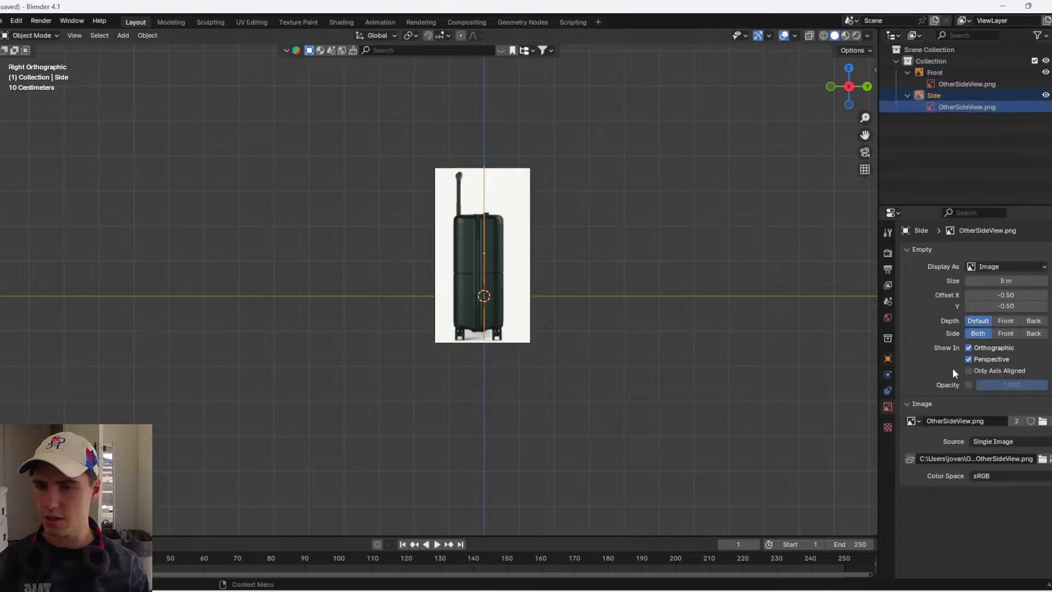
left_click(1042, 460)
left_click(409, 218)
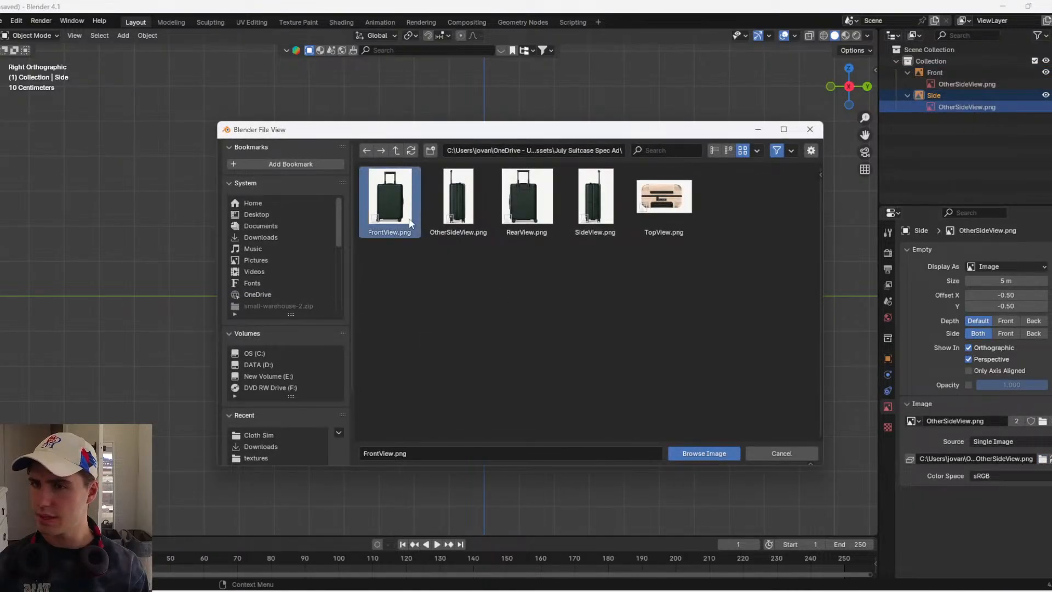
double_click(409, 219)
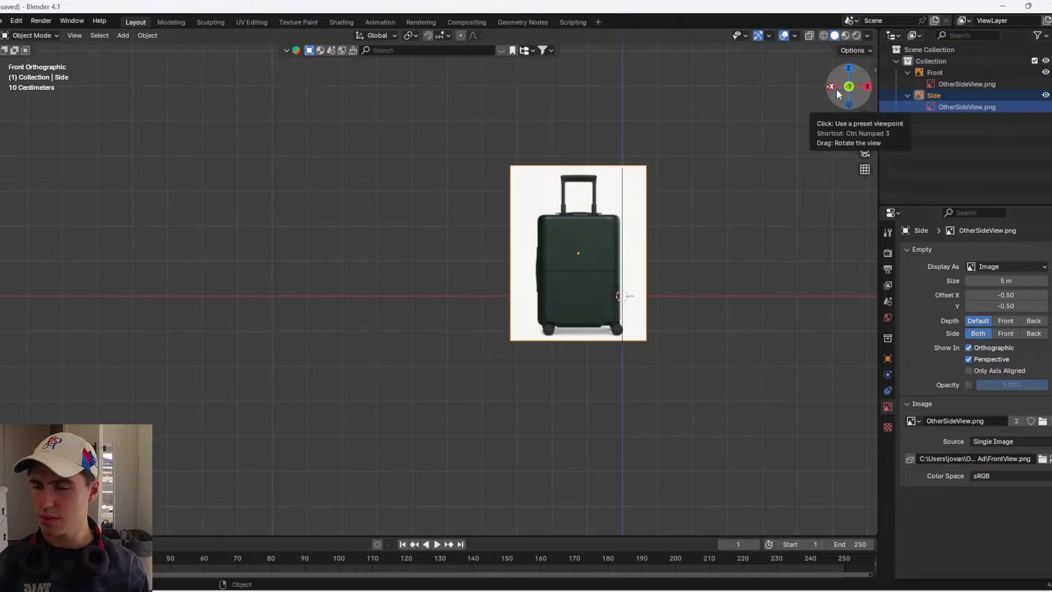
- Delete both the Front and Side reference images from the scene
left_click(946, 126)
left_click(938, 74)
left_click(946, 107, "shift")
key("x")
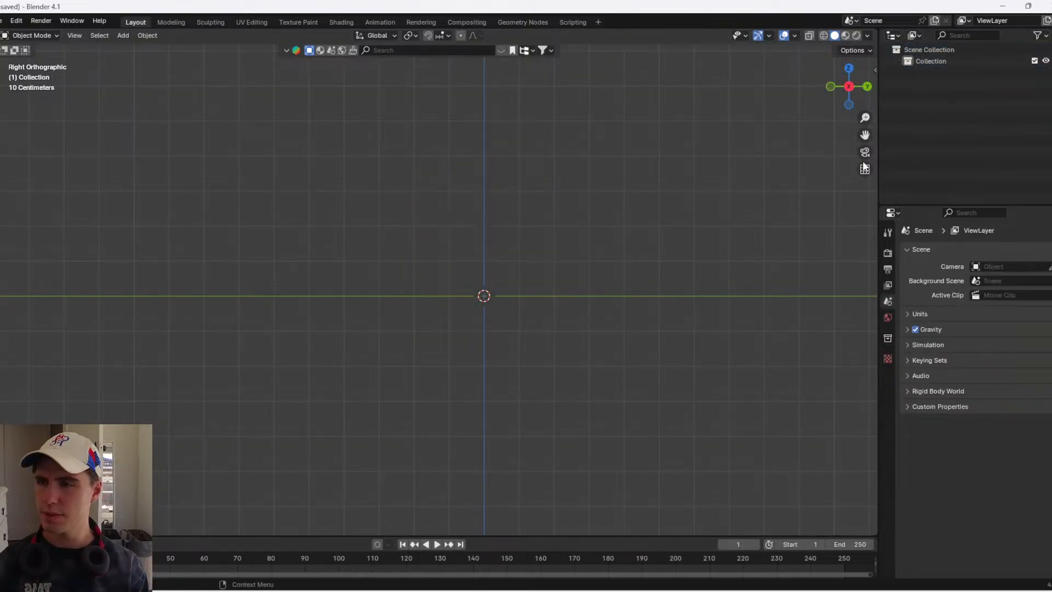
key("shift+a")
type("import")
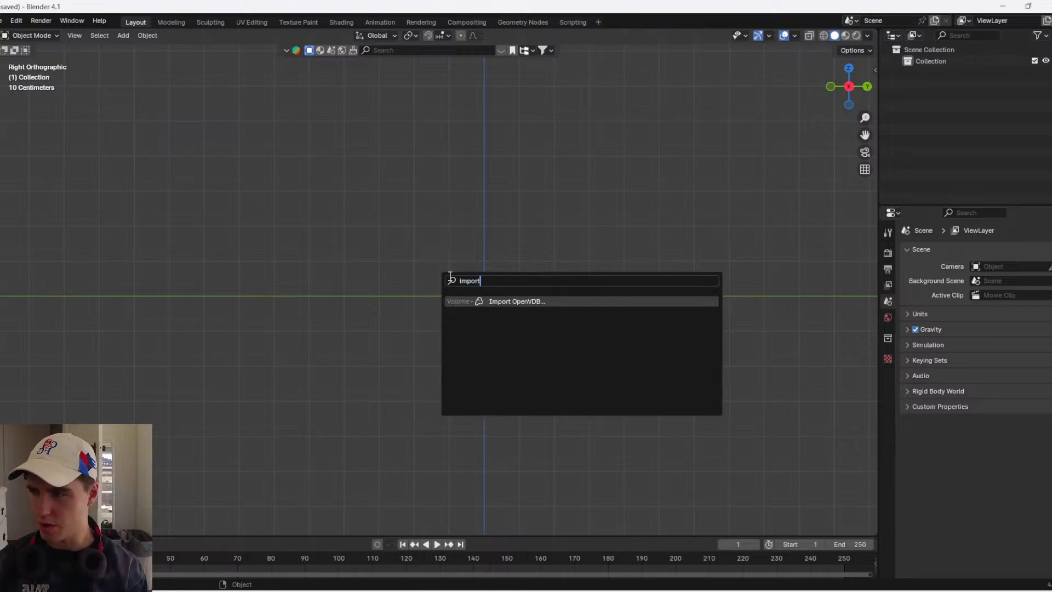
key("Escape")
- Enable the Import-Export: Import Images as Planes add-on in the Preferences
left_click(16, 20)
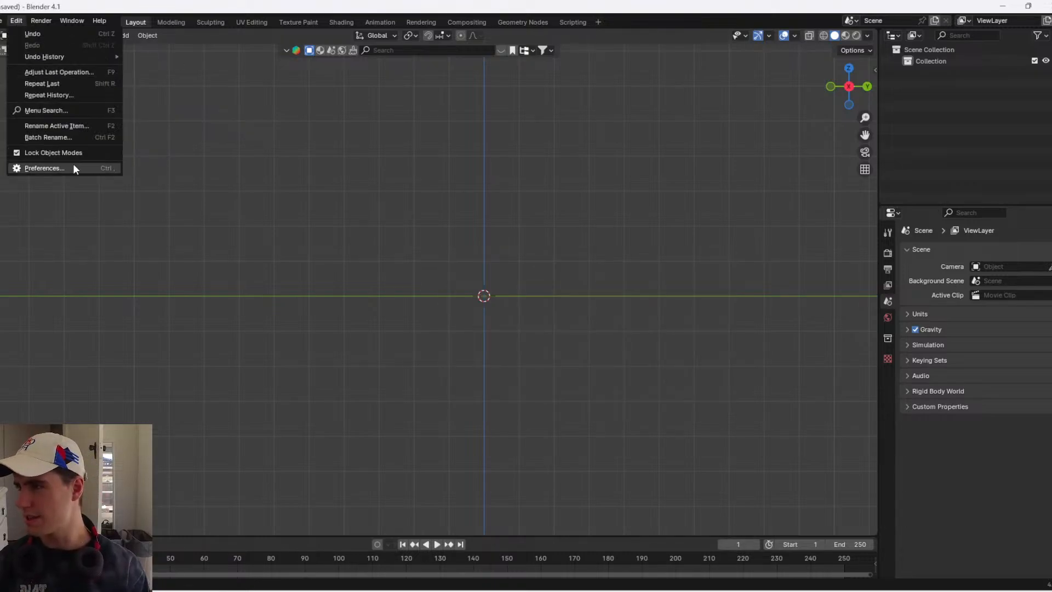
left_click(73, 163)
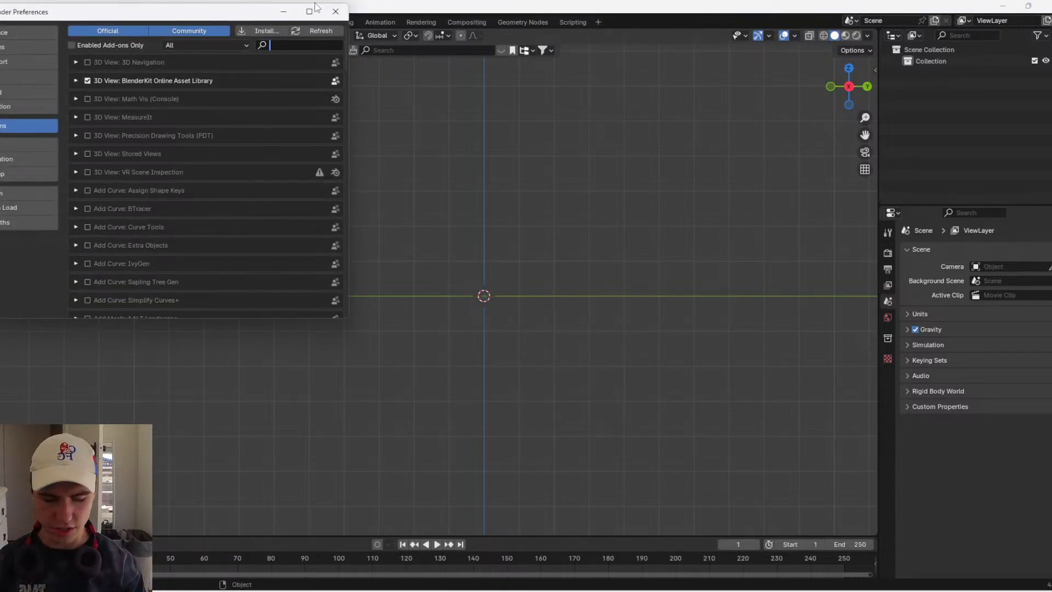
type("image")
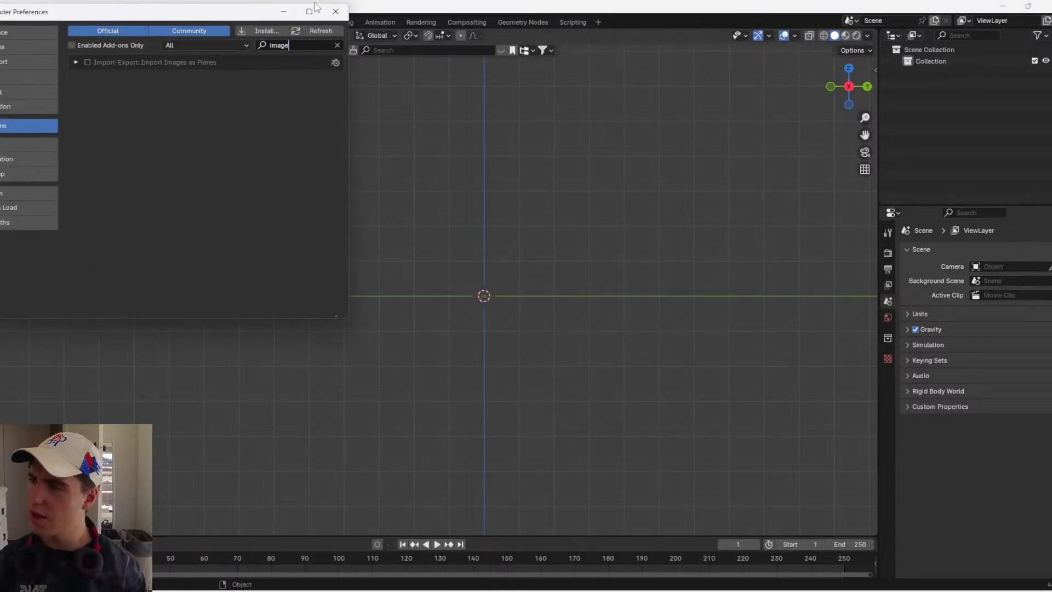
left_click(87, 63)
left_click(336, 12)
- Import FrontView.png from the July Suitcase Spec Ad folder as an image plane
key("F3")
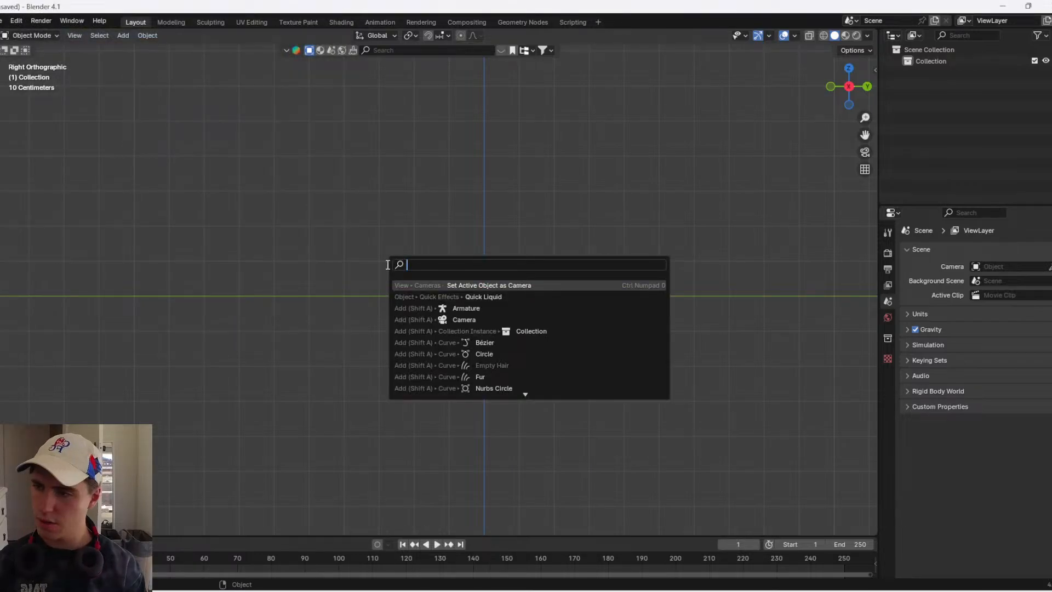
type("import ima")
key("Return")
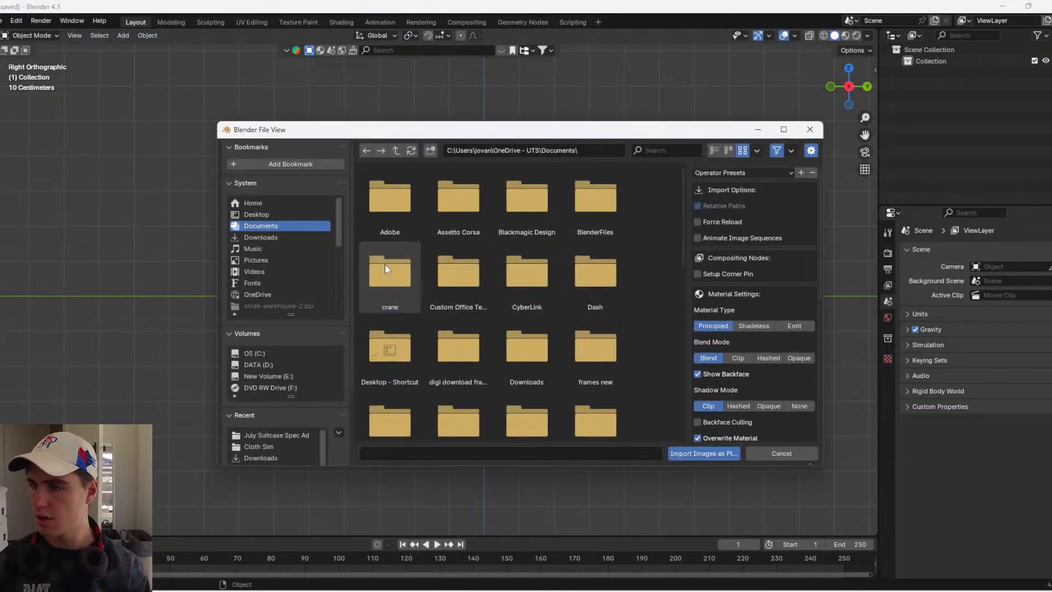
left_click(296, 435)
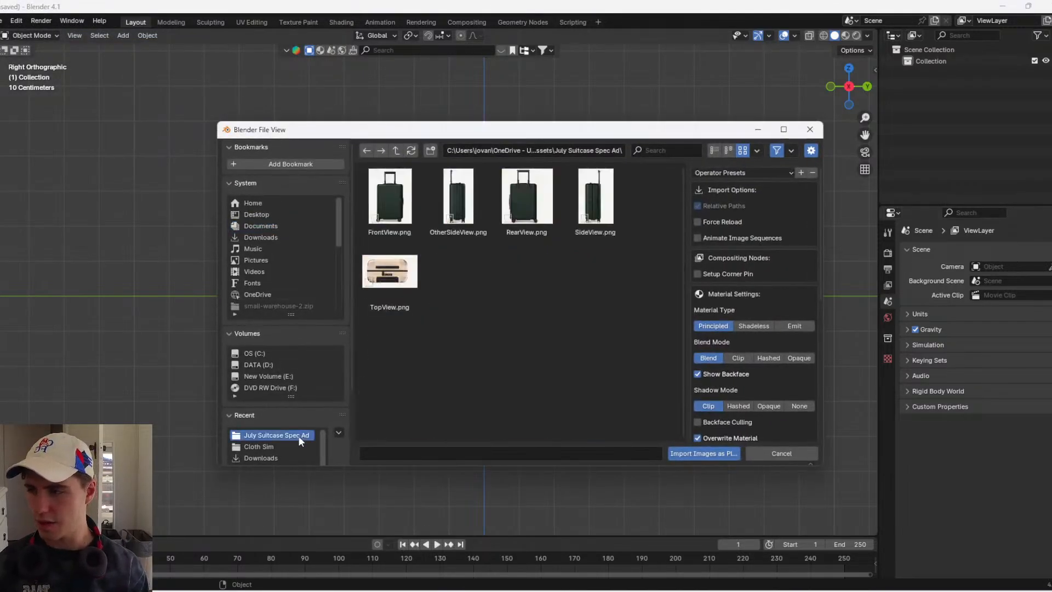
double_click(387, 217)
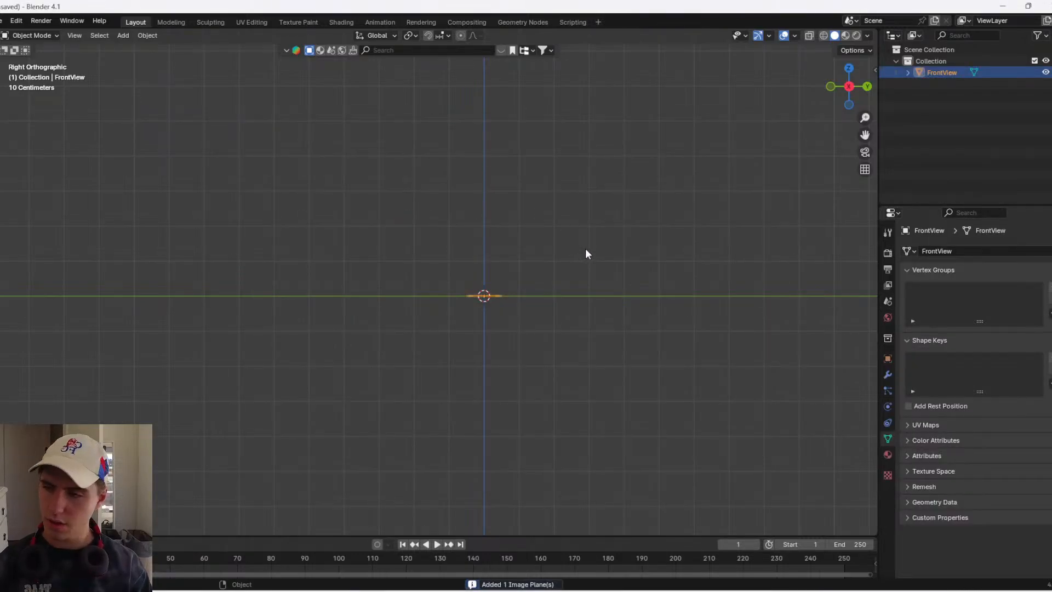
- Rotate the FrontView plane 90° about X and 90° about Z so it stands upright facing the right view
type("ry90r90")
key("Escape")
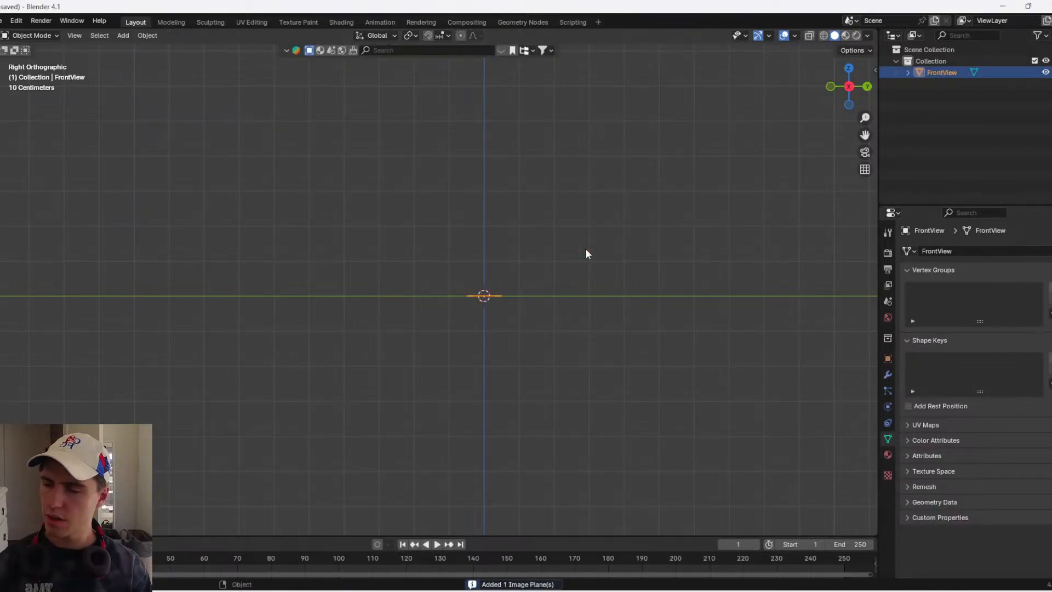
type("rx90")
key("Return")
type("ry90")
key("Return")
type("r")
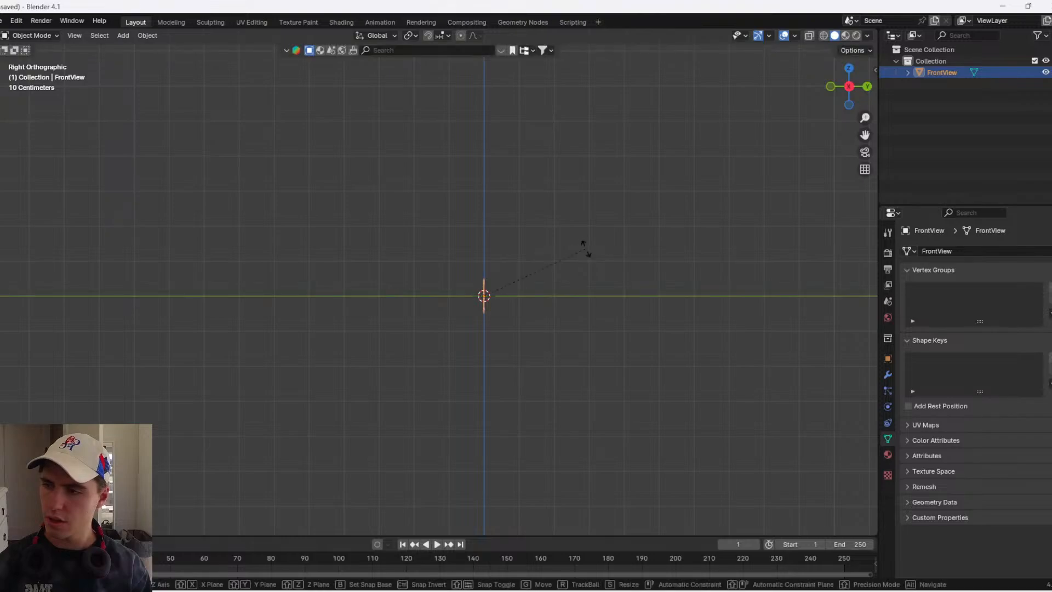
type("x90")
key("Escape")
type("rz90")
key("Return")
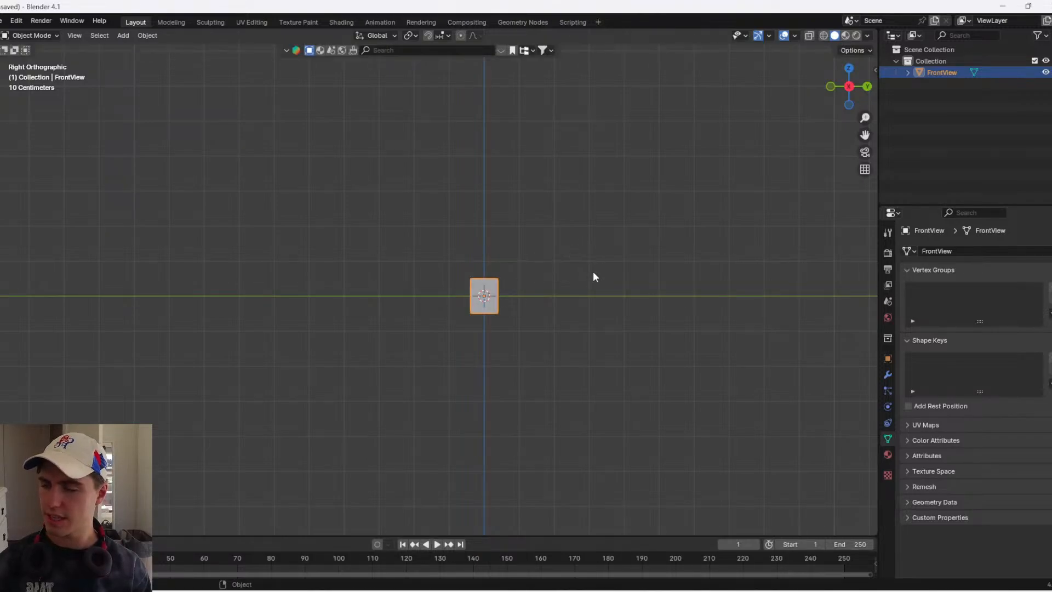
- Switch the viewport shading to Material Preview to show the FrontView plane's image
key("z")
left_click(592, 417)
scroll(602, 433, "up", 6)
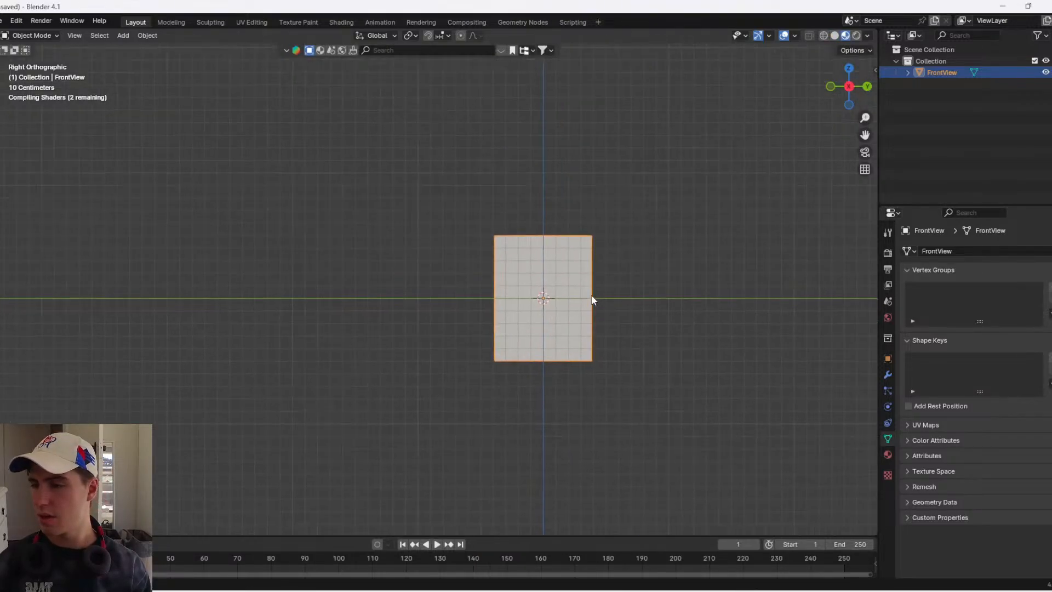
scroll(594, 300, "down", 1)
key("z")
left_click(219, 309)
key("z")
left_click(455, 488)
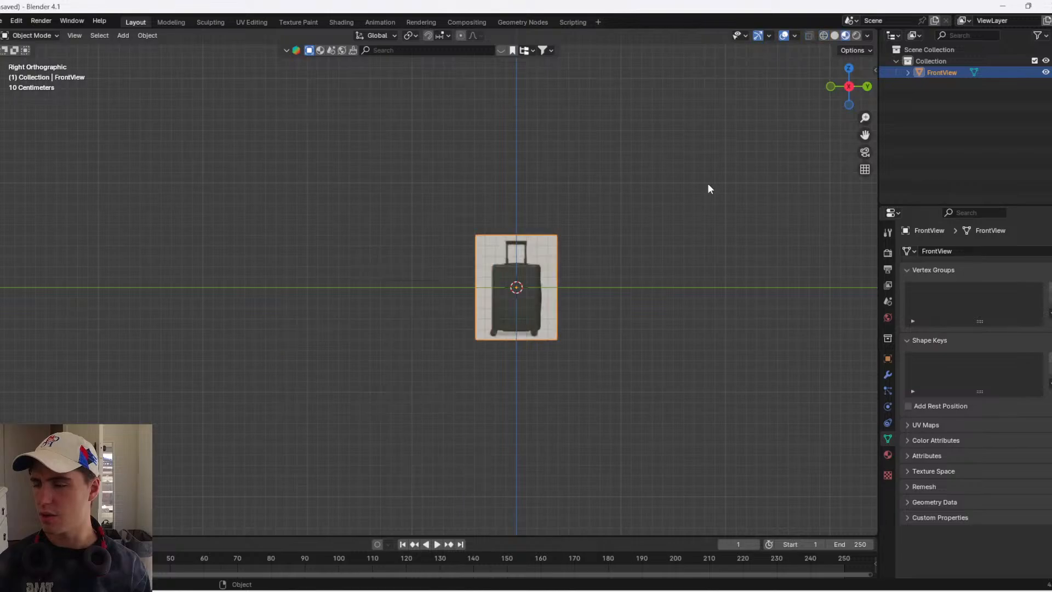
- Delete the FrontView plane and place FrontView.png as a reference image in the Right Orthographic view
key("Delete")
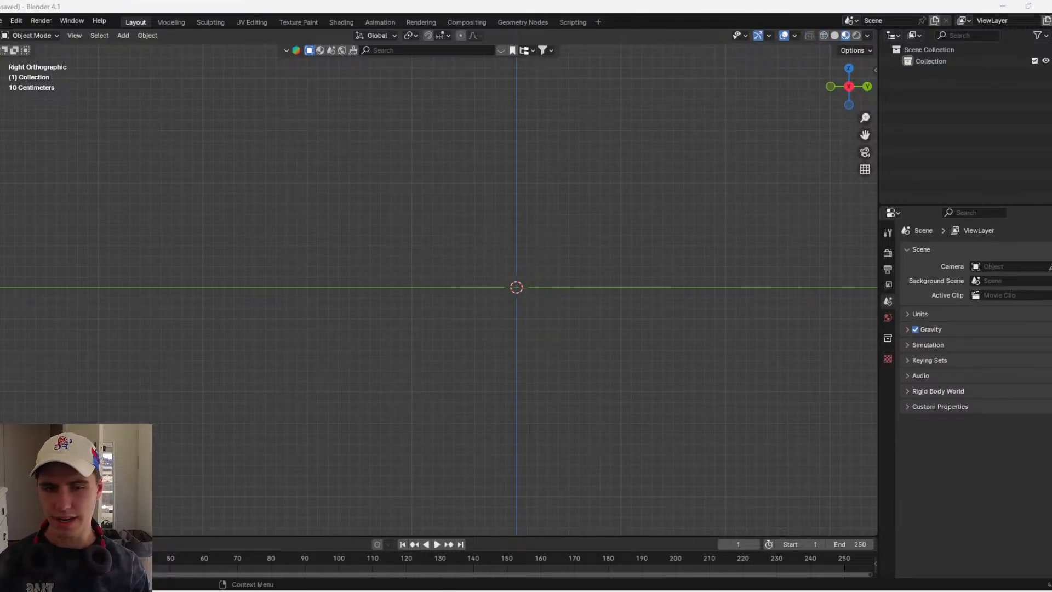
key("ctrl+z")
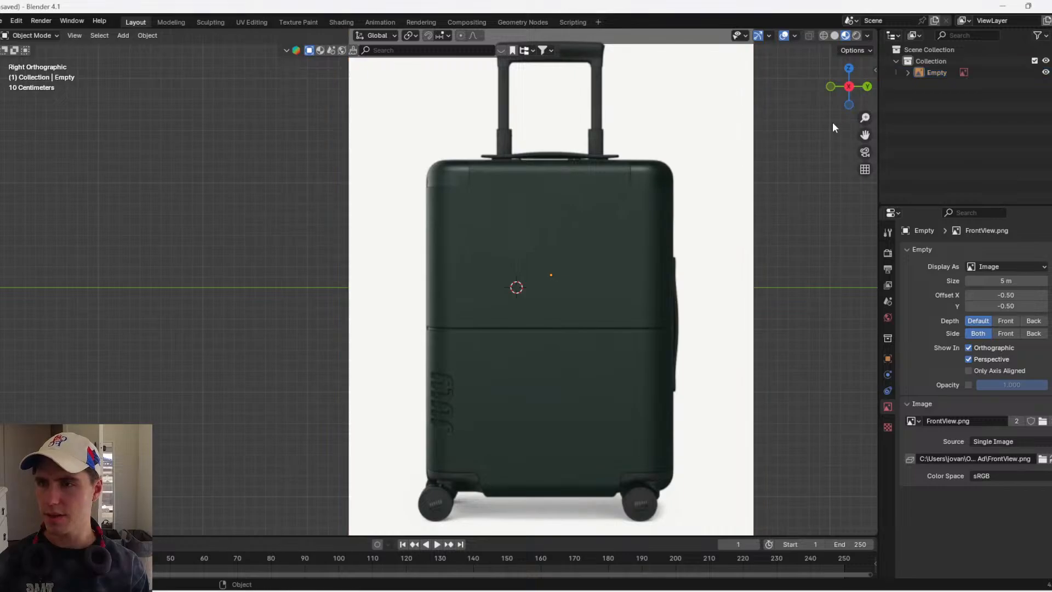
scroll(721, 328, "down", 5)
middle_click_drag(707, 296, 445, 315, "shift")
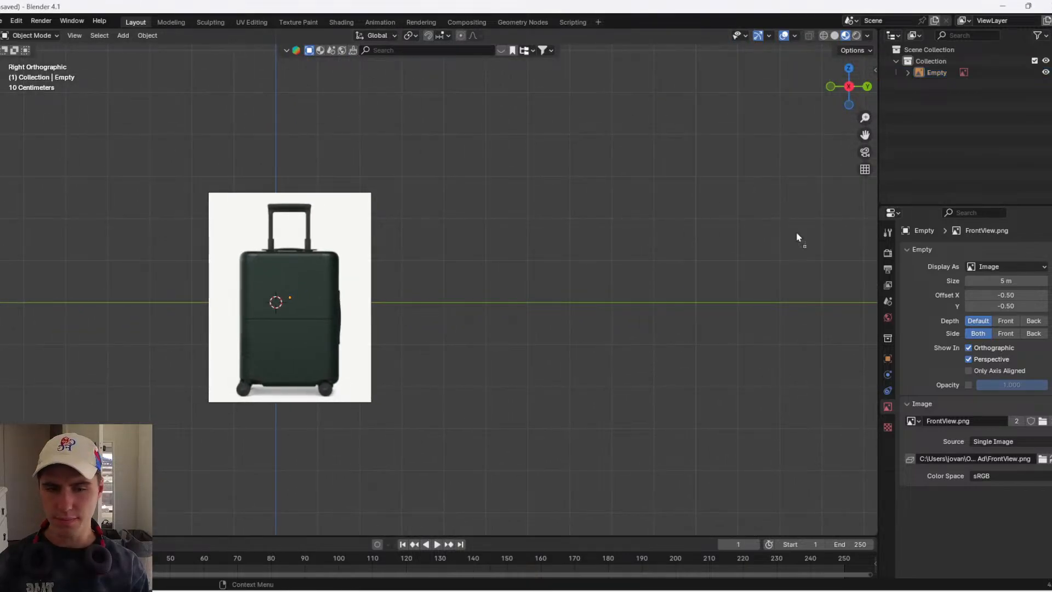
- Add OtherSideView.png, RearView.png, SideView.png and TopView.png as reference images in a row beside the front view
left_click_drag(798, 237, 562, 285)
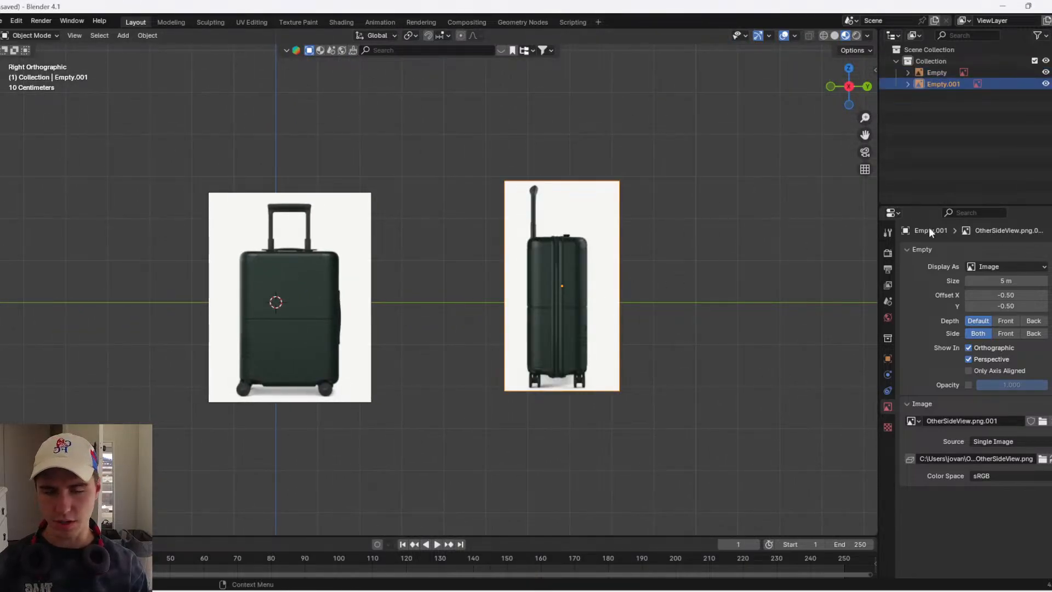
left_click_drag(929, 228, 771, 271)
middle_click_drag(528, 331, 308, 321, "shift")
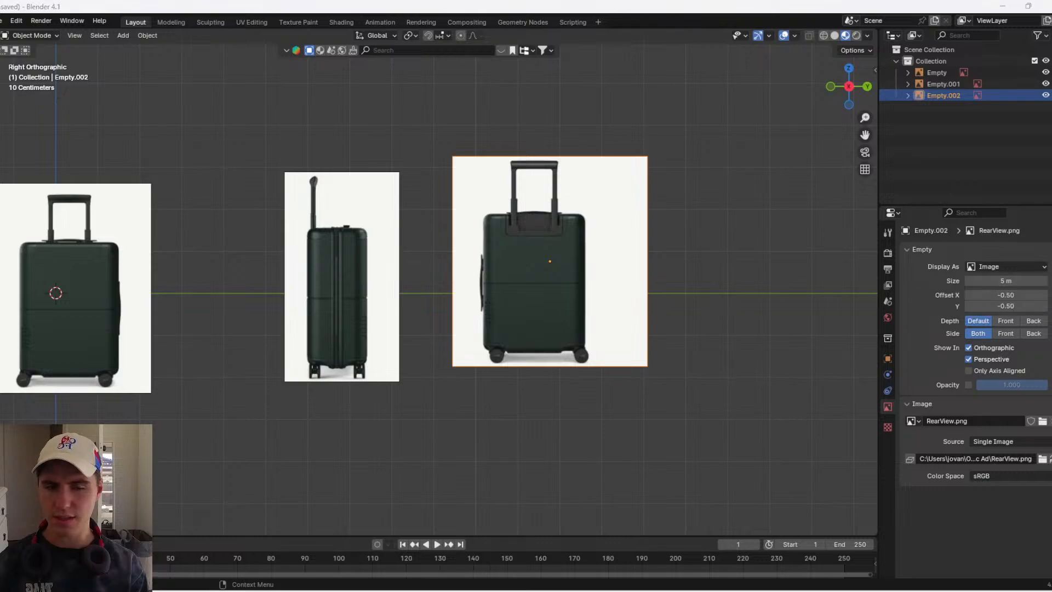
left_click_drag(932, 230, 746, 274)
middle_click_drag(493, 328, 319, 342, "shift")
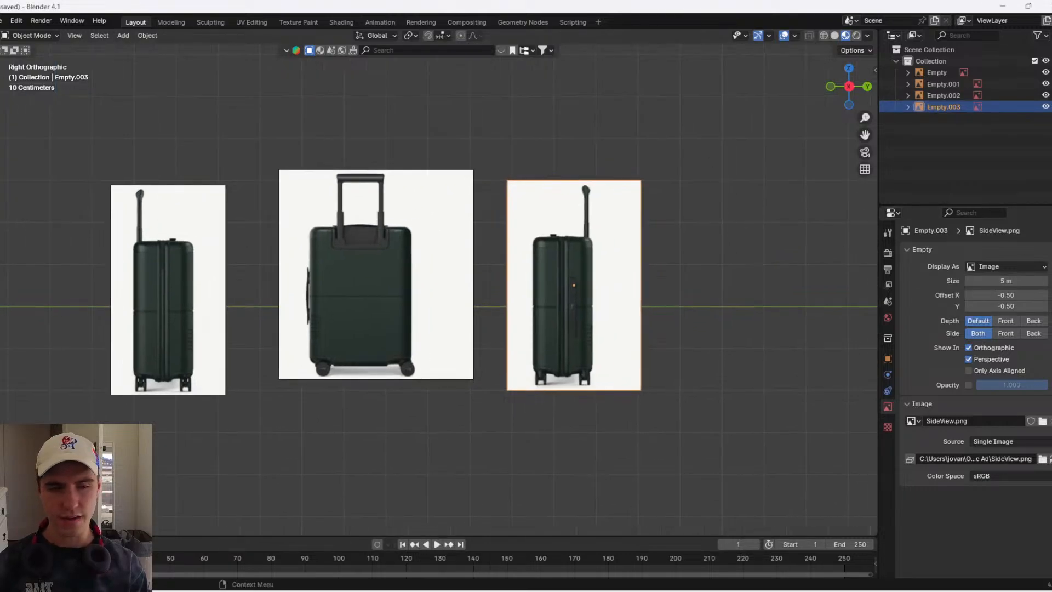
left_click_drag(765, 269, 707, 282)
middle_click_drag(512, 289, 809, 280, "shift")
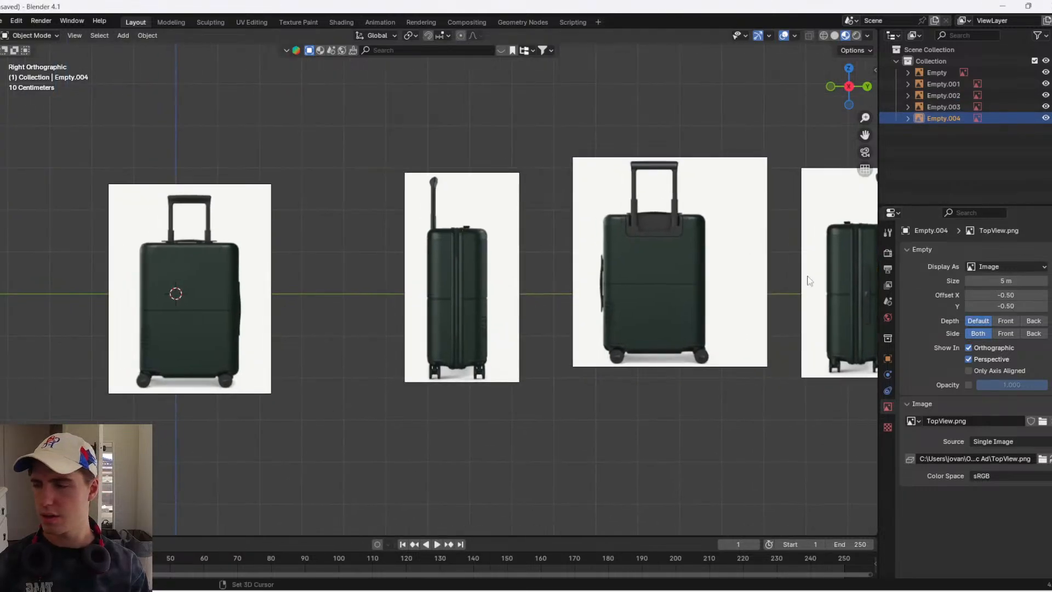
- Snap the OtherSideView reference to the FrontView reference using Selection to Active
left_click(516, 316)
left_click(888, 337)
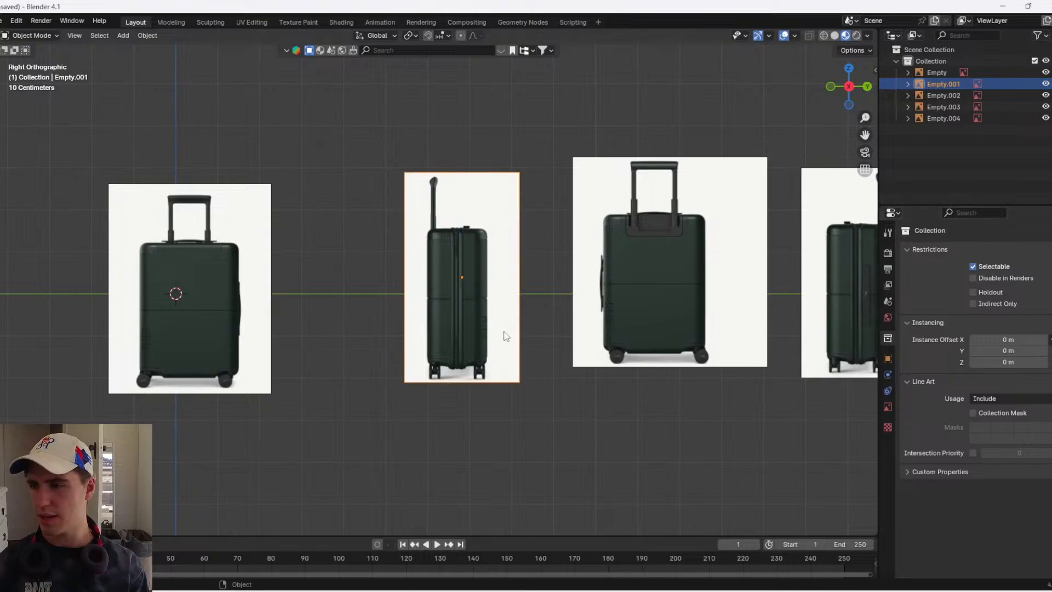
left_click(177, 357, "shift")
right_click(182, 354)
mouse_move(176, 463)
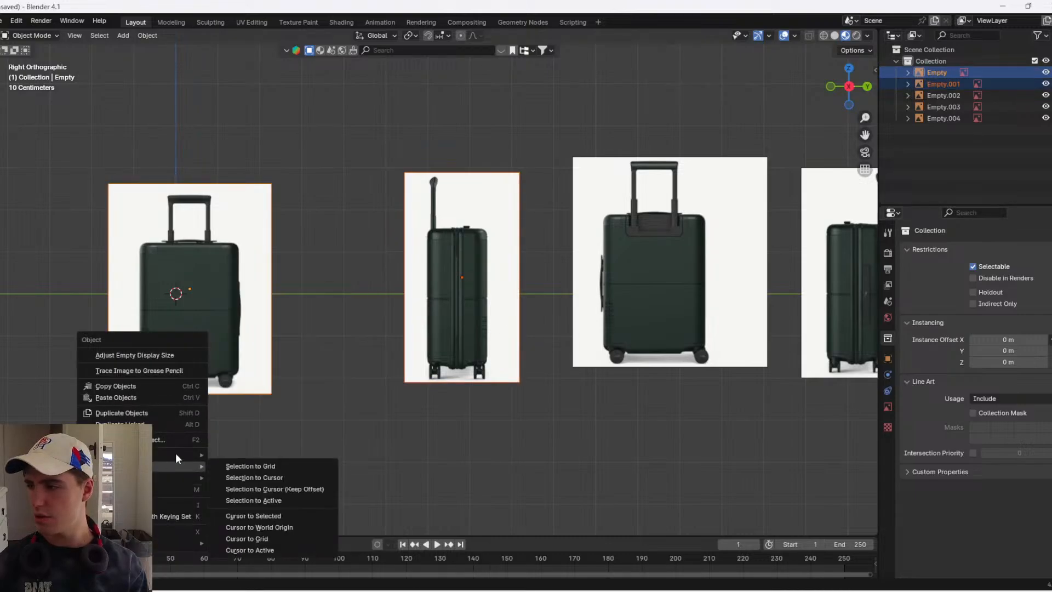
left_click(224, 450)
right_click(224, 448)
mouse_move(231, 499)
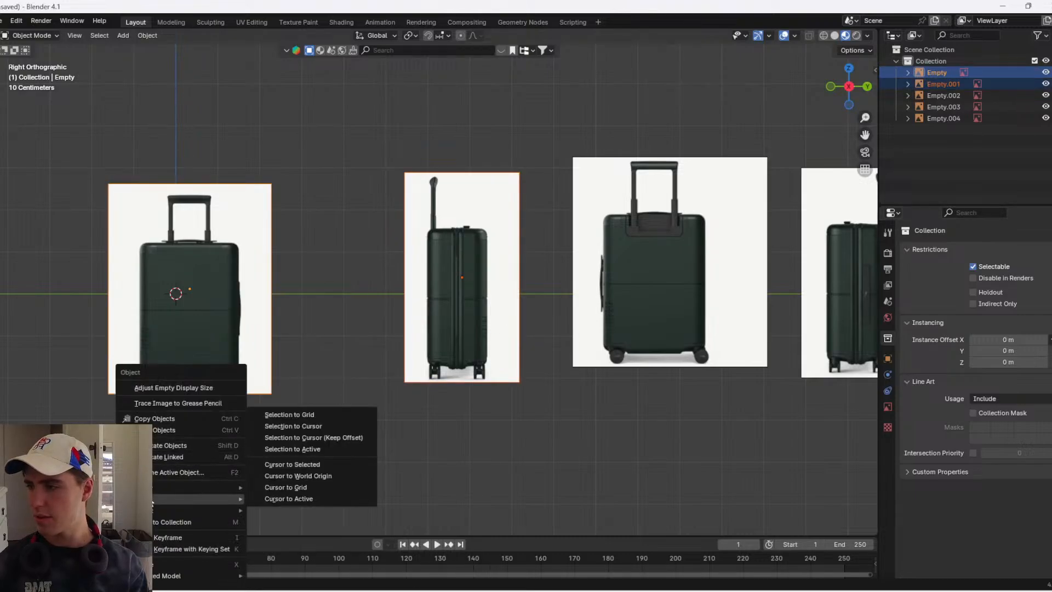
left_click(291, 450)
- Rotate the OtherSideView reference 90° about Z and move it along X and Y to the side edge of the front view
middle_click_drag(318, 175, 249, 210)
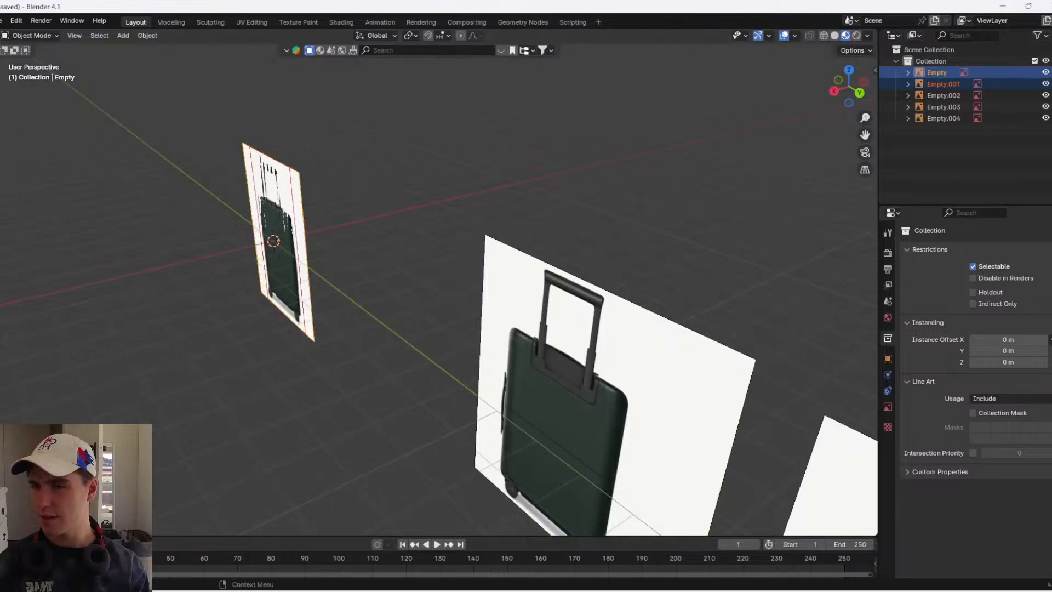
left_click(959, 85)
type("rz90")
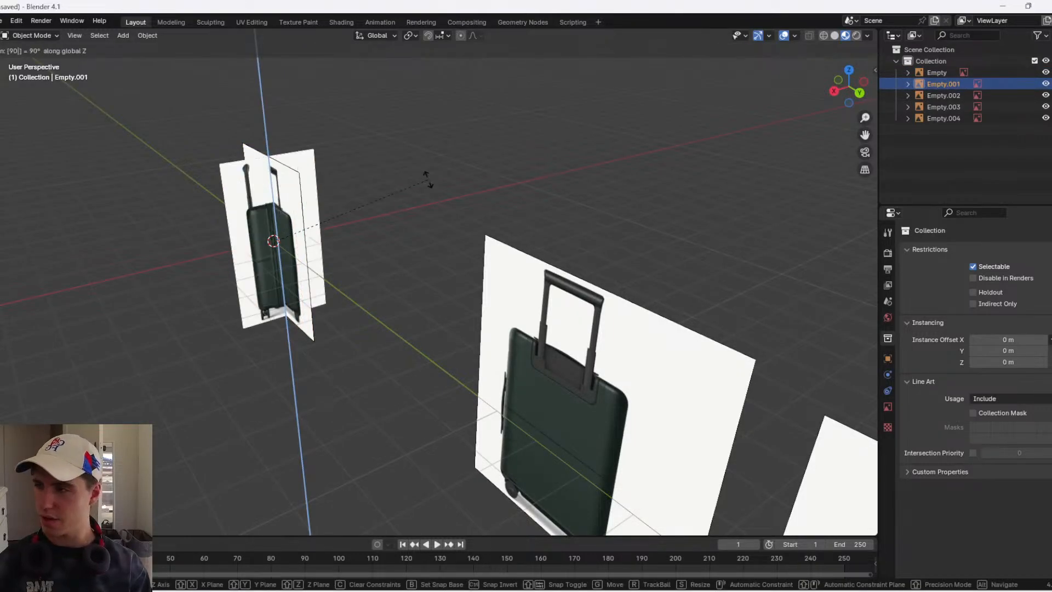
key("Return")
key("g")
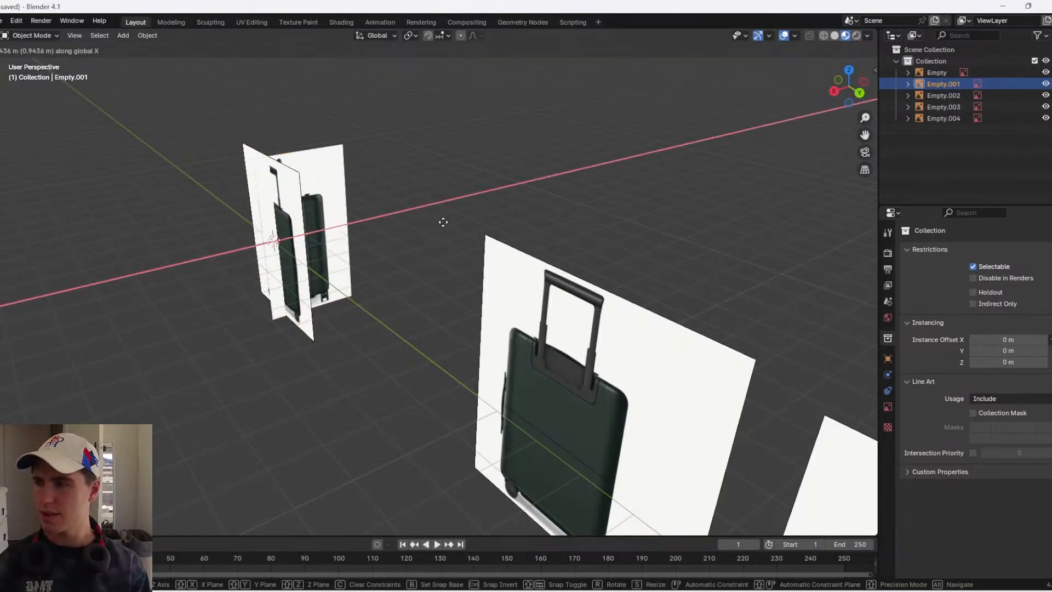
key("y")
left_click(471, 233)
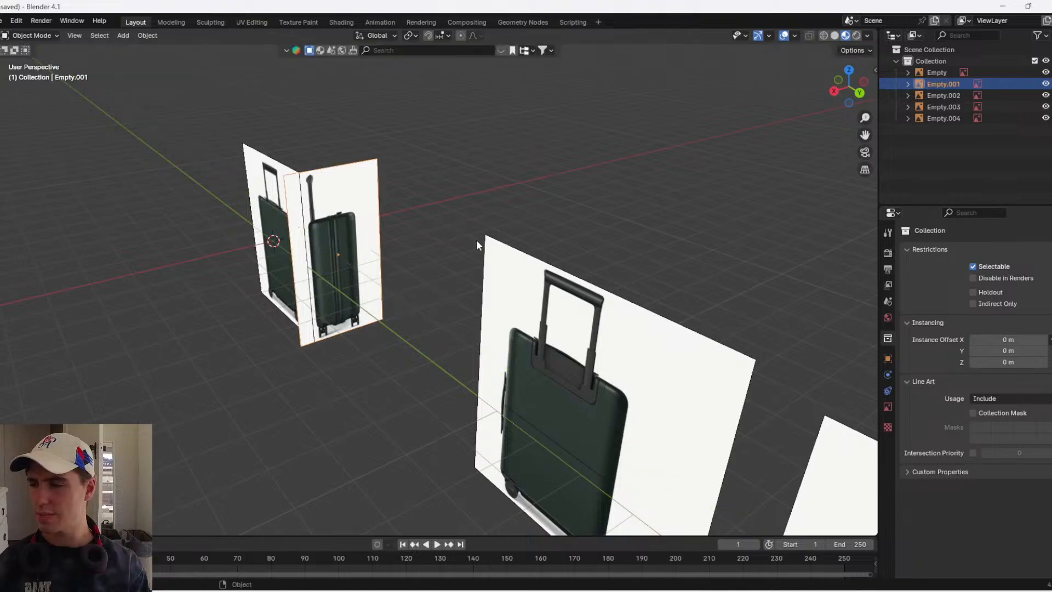
- Snap the RearView reference to the FrontView reference using Selection to Active
left_click(570, 304)
left_click(271, 196, "shift")
right_click(270, 197)
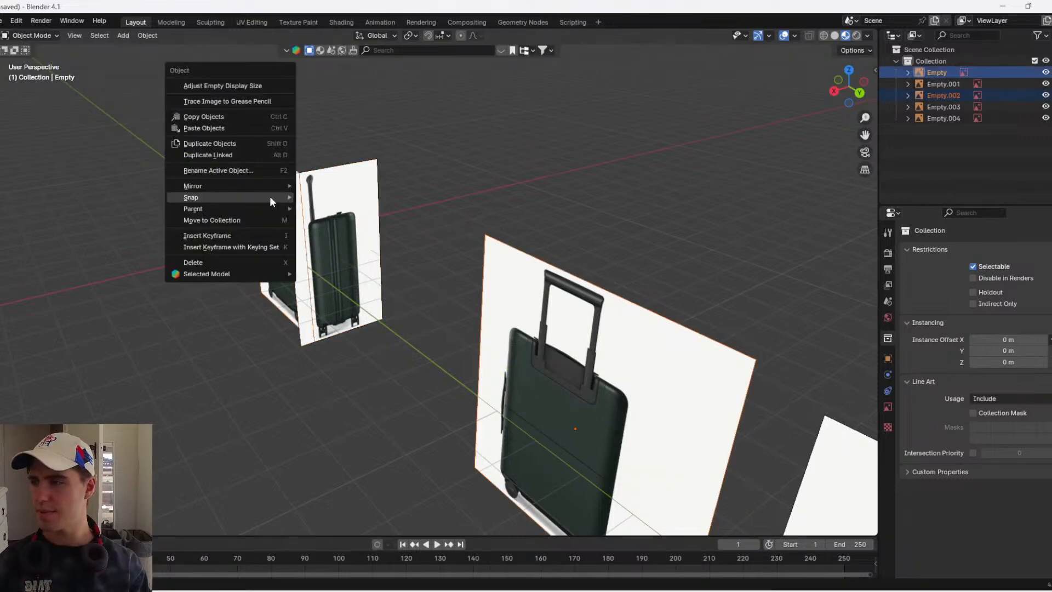
mouse_move(271, 196)
left_click(365, 231)
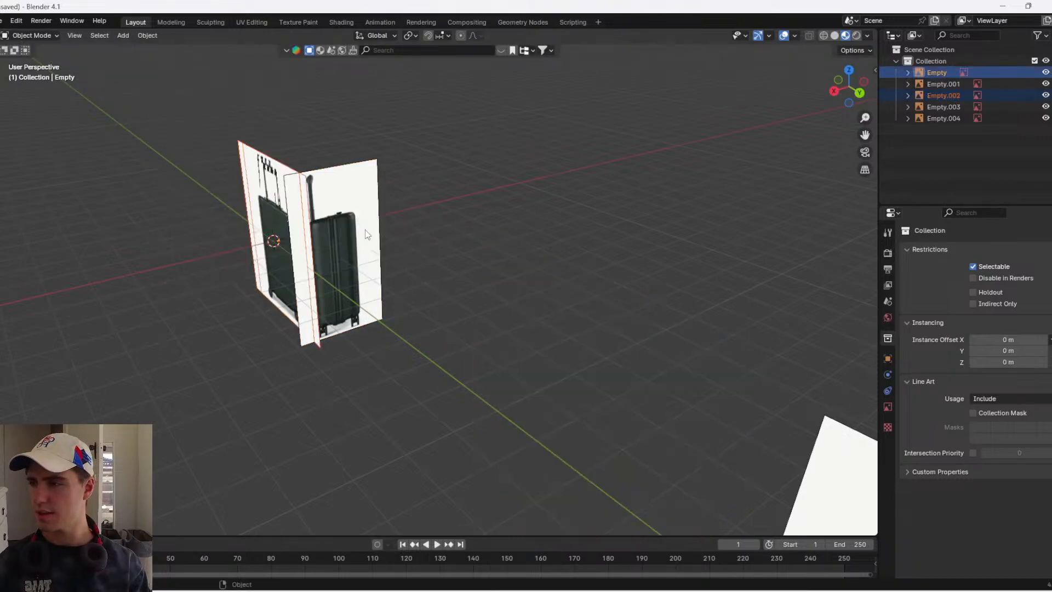
- Move the RearView reference along X to the side of the layout opposite the FrontView reference
left_click(943, 96)
key("g")
key("y")
left_click(553, 152)
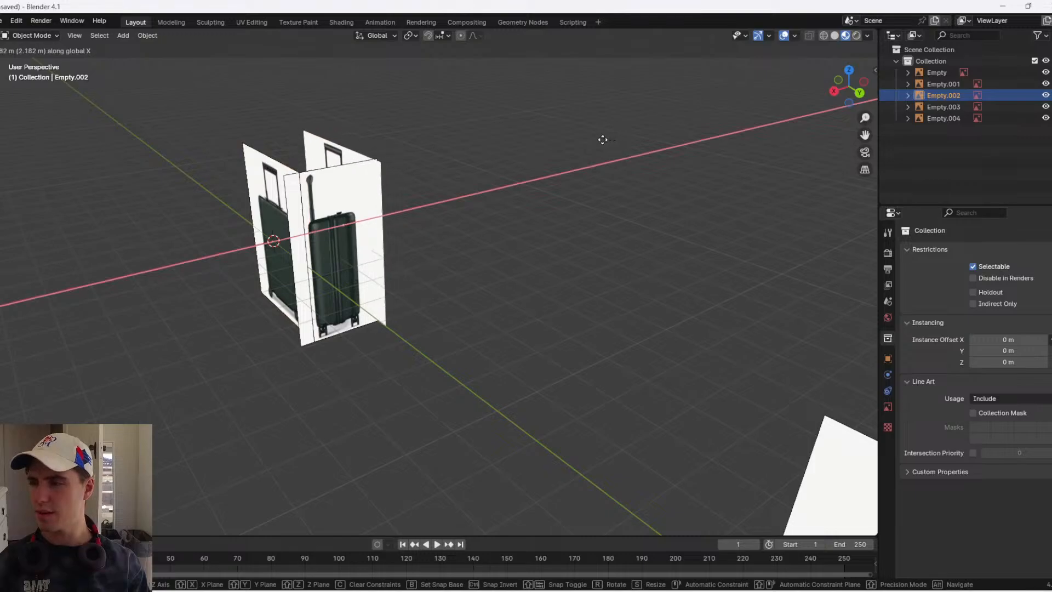
- Snap the SideView reference to the OtherSideView reference using Selection to Active
middle_click_drag(604, 141, 444, 159)
left_click(139, 284)
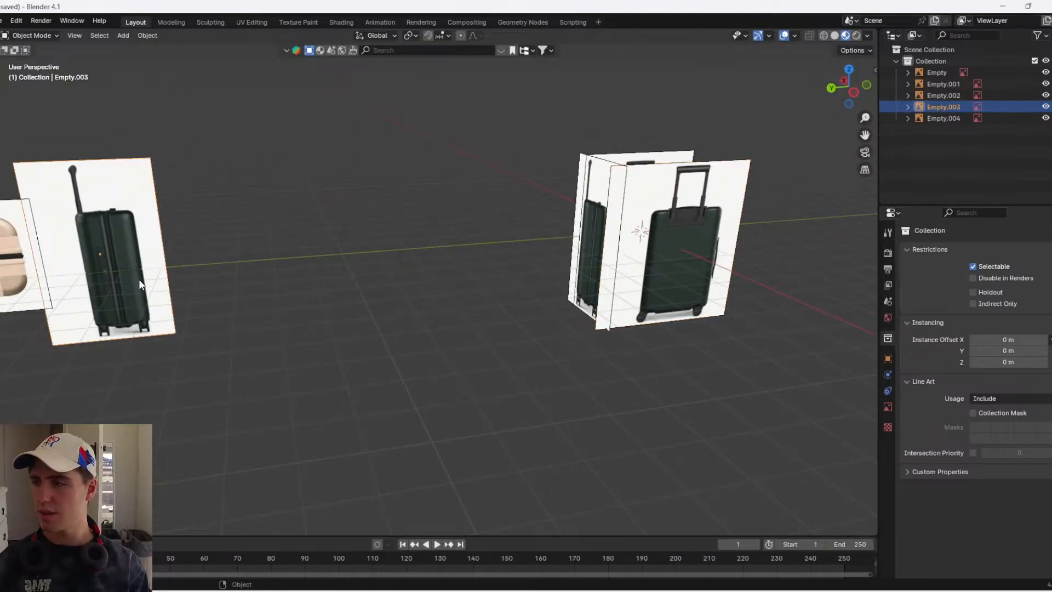
left_click(582, 236, "shift")
right_click(584, 234)
mouse_move(584, 234)
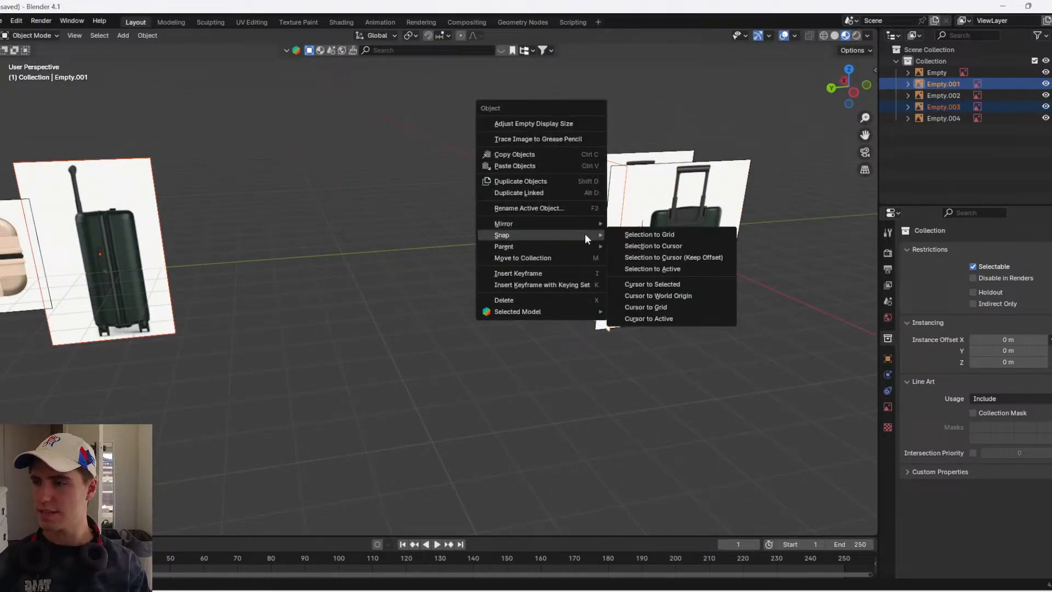
left_click(652, 265)
- Rotate the SideView reference 90° about Z and move it along Y to the open side of the box
left_click(568, 223)
type("rz")
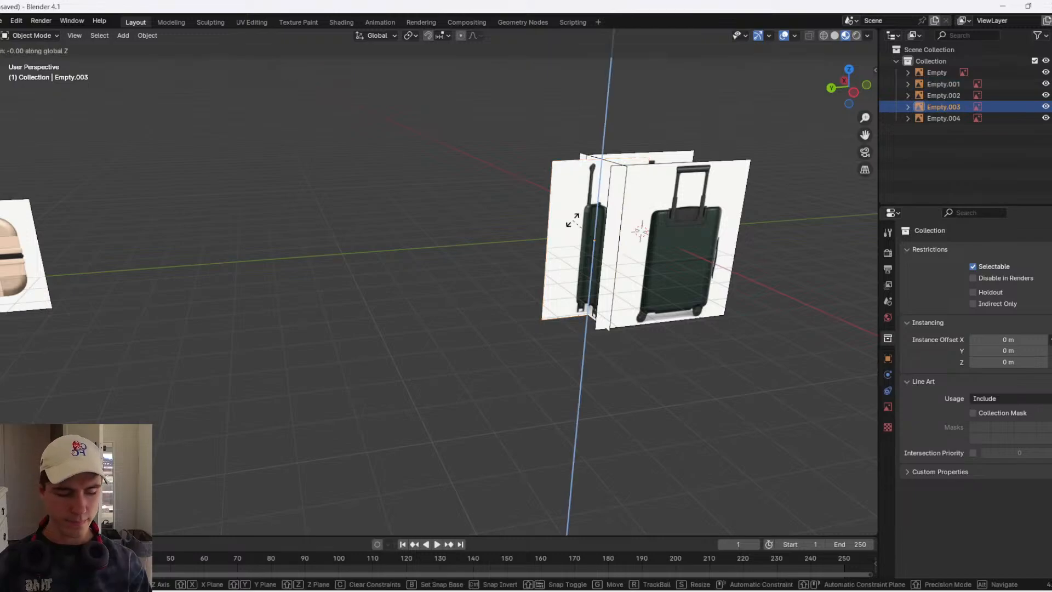
type("90")
key("Return")
key("g")
key("y")
left_click(689, 212)
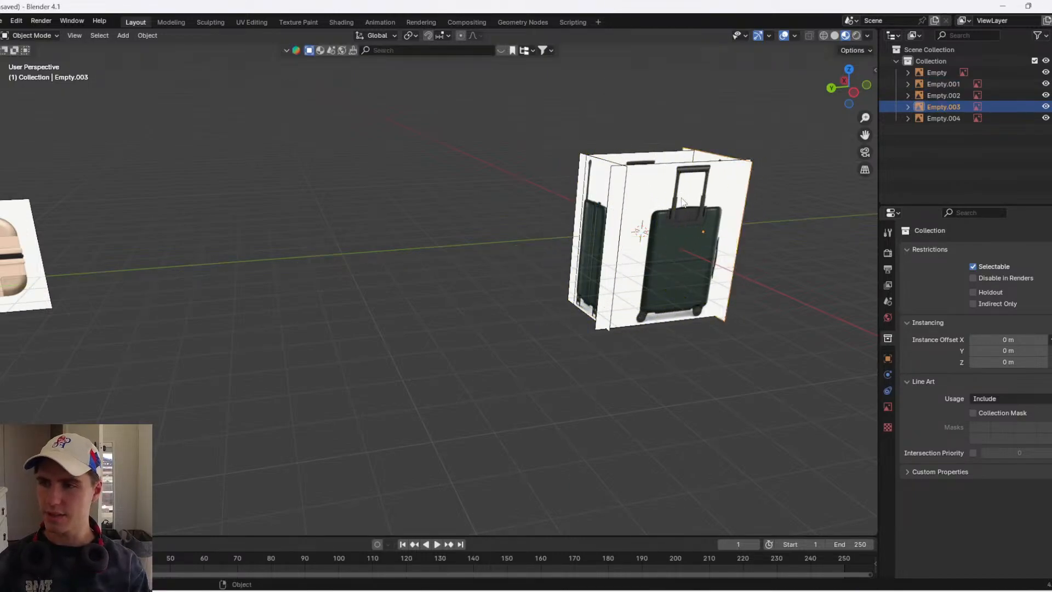
- Rotate the SideView and RearView references 180° about Z
middle_click_drag(690, 212, 707, 250)
key("g")
middle_click_drag(667, 125, 367, 275, "shift")
type("rz180")
key("Return")
left_click(367, 275)
type("rz180")
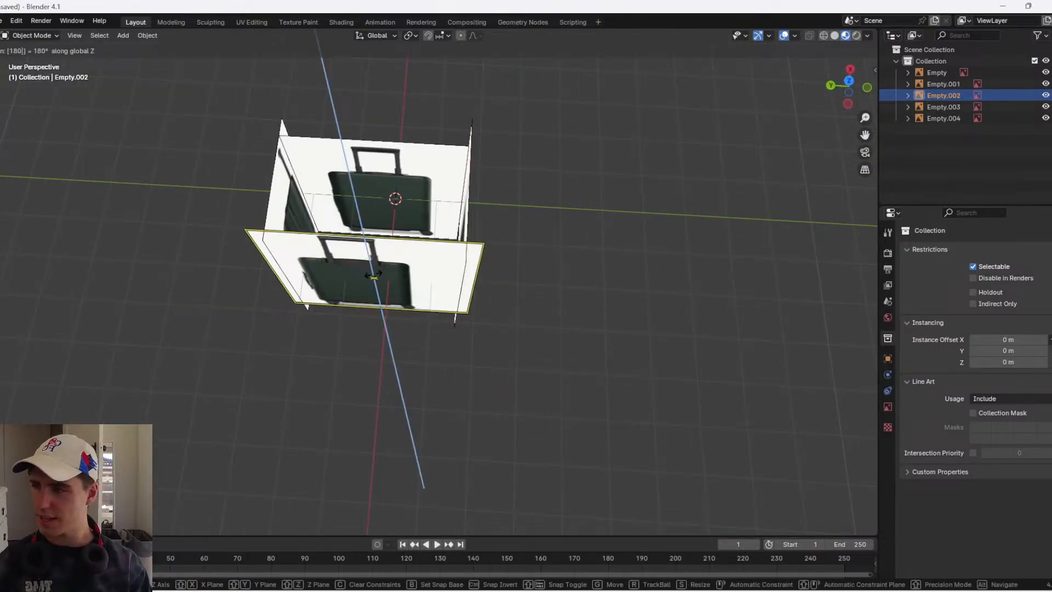
key("Return")
- Move the SideView reference along Y to the opposite side, next to the OtherSideView reference
middle_click_drag(242, 283, 440, 328)
middle_click_drag(377, 354, 257, 302)
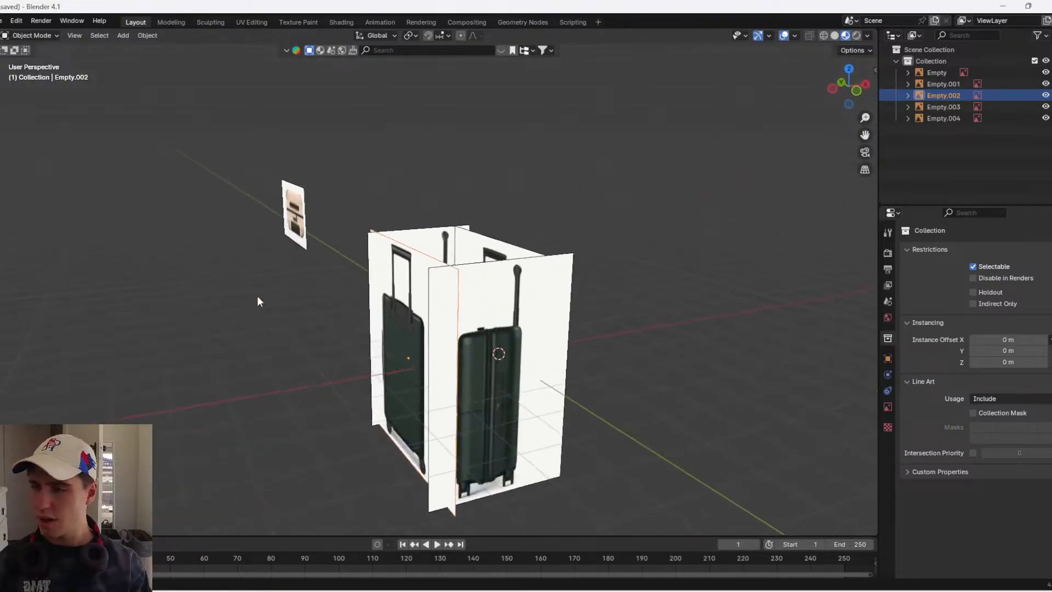
left_click(506, 378)
middle_click_drag(437, 324, 570, 425, "shift")
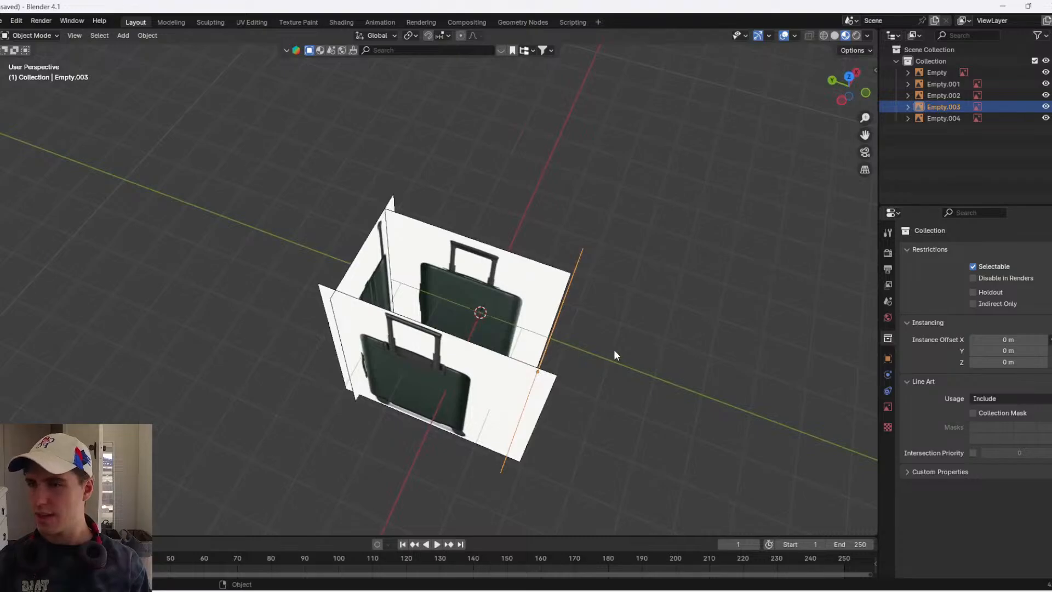
key("g")
key("y")
left_click(343, 258)
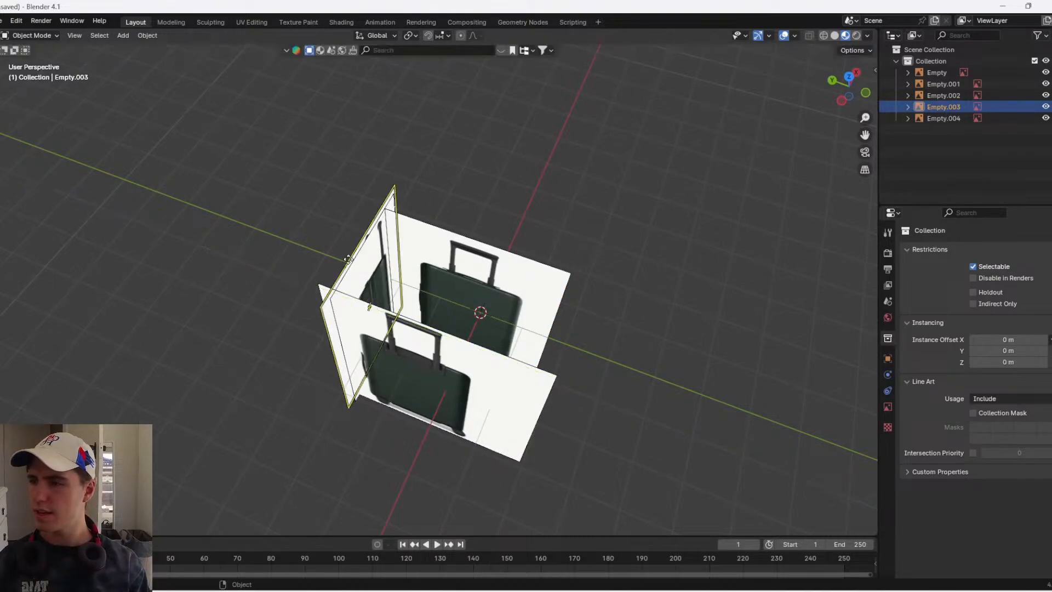
- Move the OtherSideView reference along X and Y to the open side of the box opposite the SideView reference
left_click(379, 258)
key("g")
key("x")
left_click(500, 287)
key("g")
key("y")
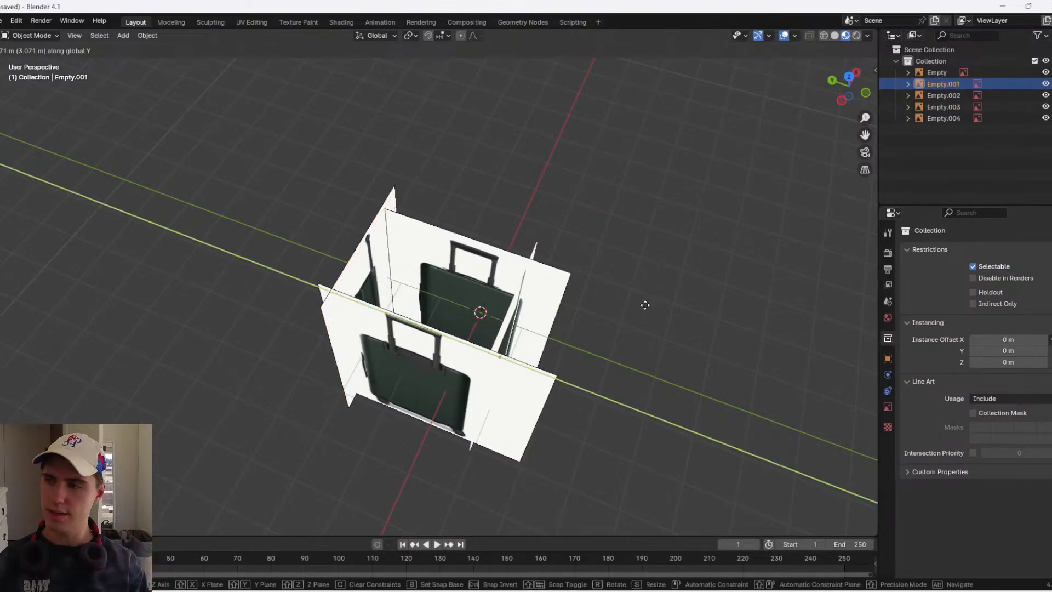
left_click(680, 303)
- Snap the TopView reference to the SideView reference using Selection to Active
middle_click_drag(378, 310, 509, 236)
left_click(586, 229)
middle_click_drag(356, 362, 253, 159)
left_click(420, 458)
left_click(360, 406, "shift")
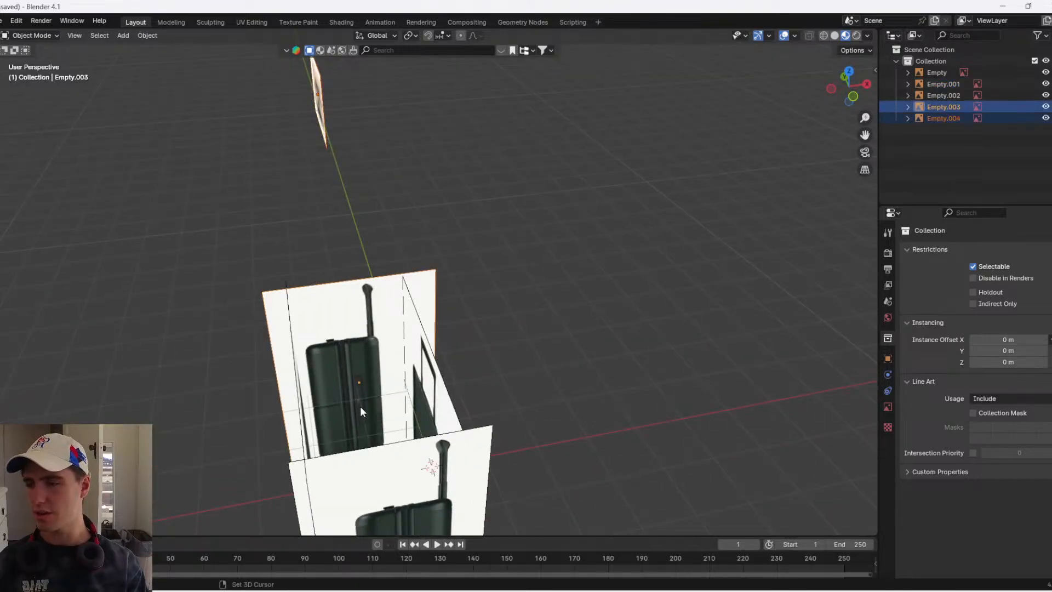
right_click(360, 406)
mouse_move(362, 405)
left_click(426, 442)
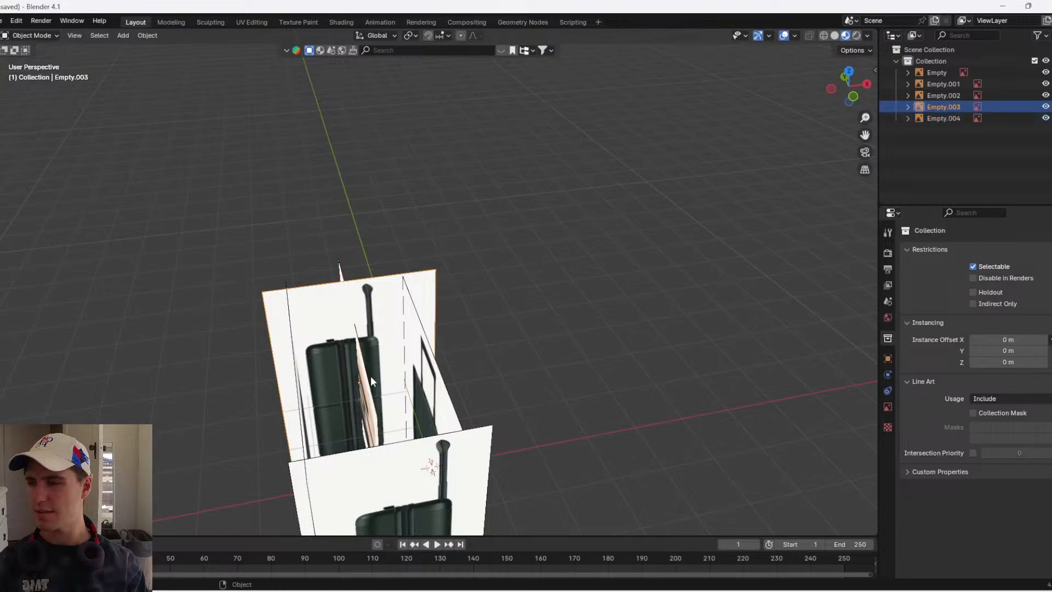
- Rotate the TopView reference 90° about Y in top orthographic view to lay it flat
left_click(399, 374)
left_click(829, 87)
key("KP_7")
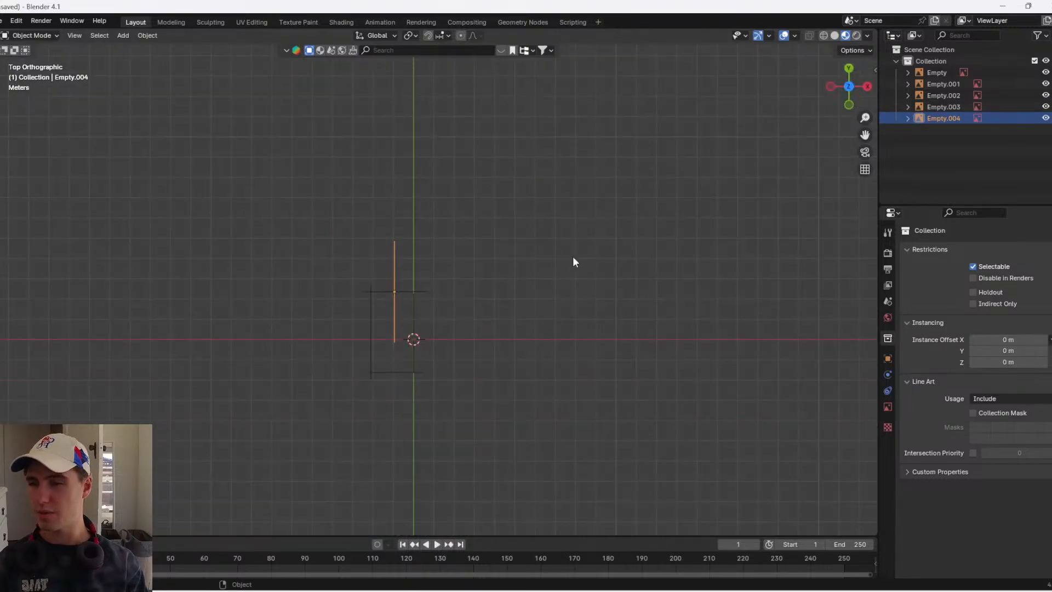
type("rz90")
key("Return")
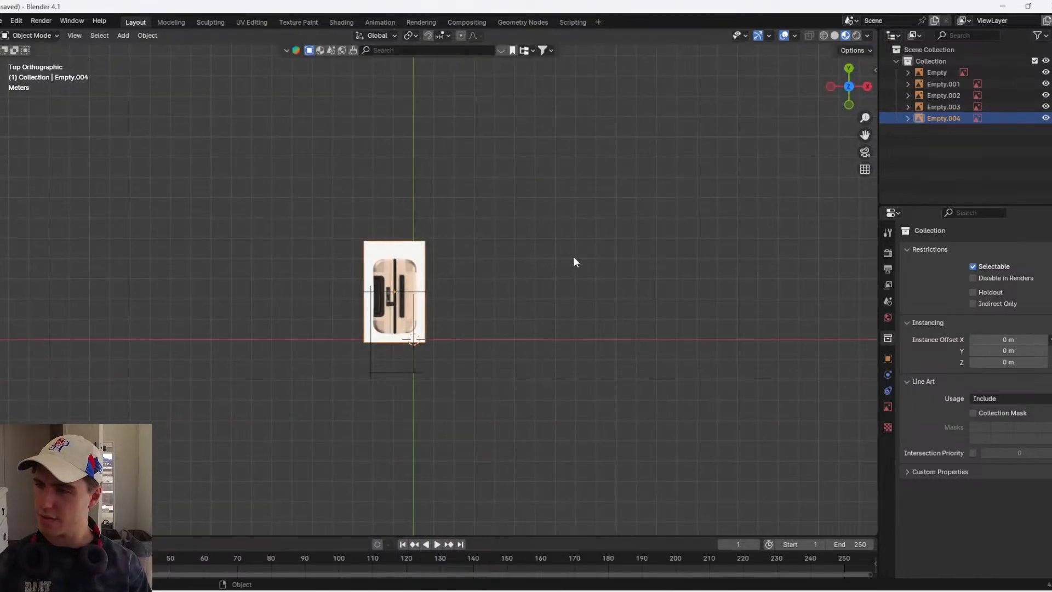
- Move the TopView reference along Y over the box and raise it along Z to the box's upper edge
key("g")
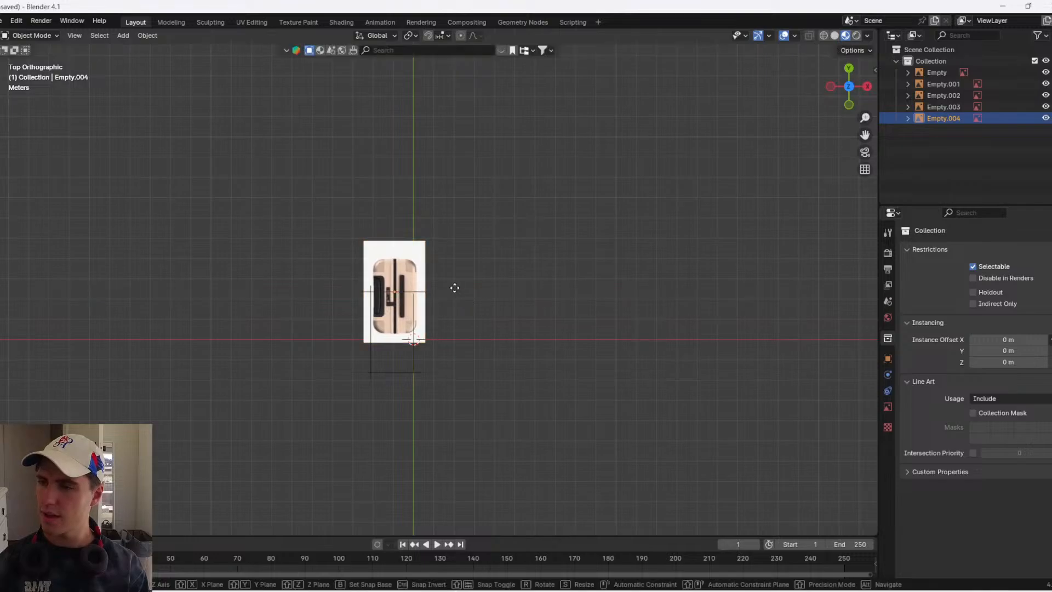
key("y")
left_click(456, 330)
middle_click_drag(456, 330, 549, 250)
key("g")
key("z")
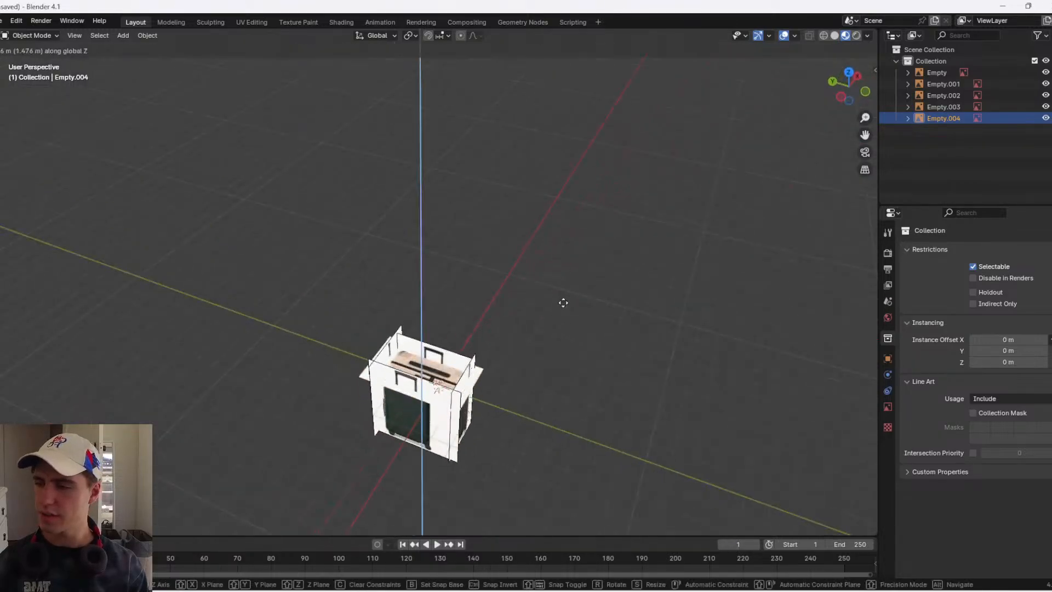
left_click(552, 334)
middle_click_drag(551, 337, 542, 305)
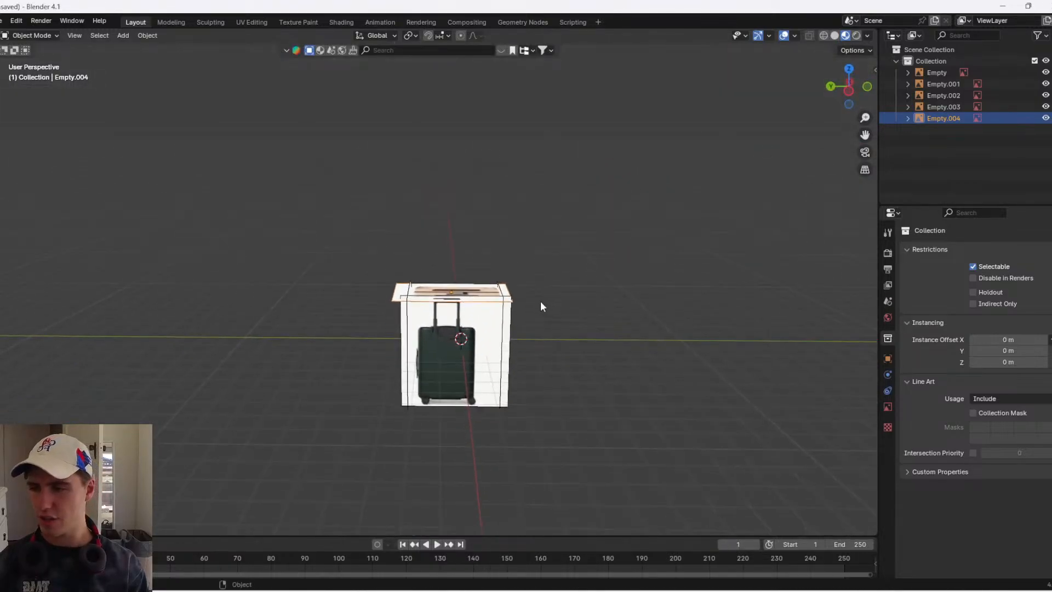
- Check the references' alignment from the left and right orthographic views and switch the viewport shading to Wireframe
left_click(851, 94)
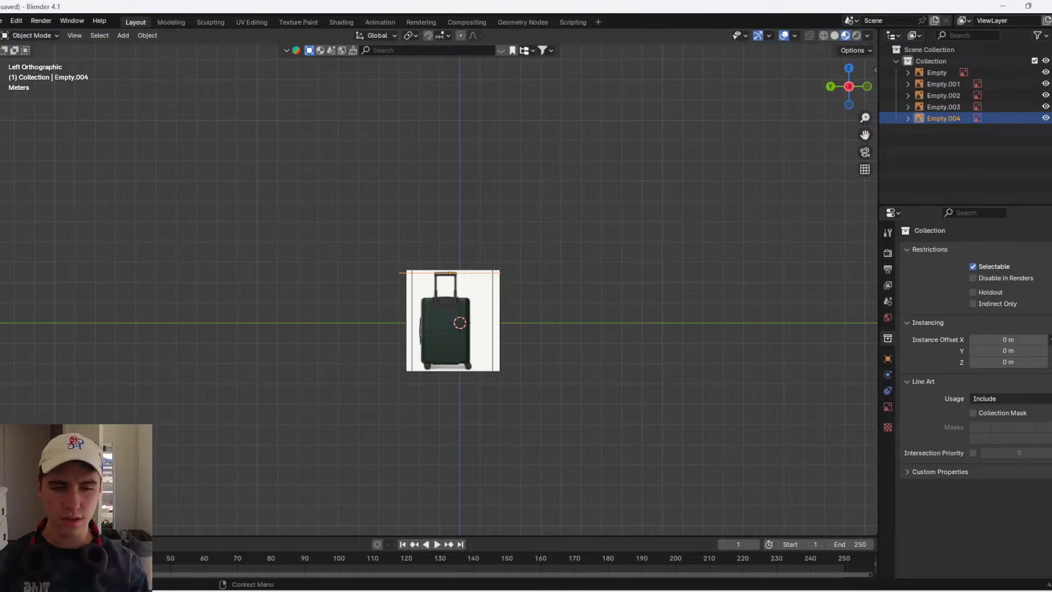
scroll(603, 301, "up", 2)
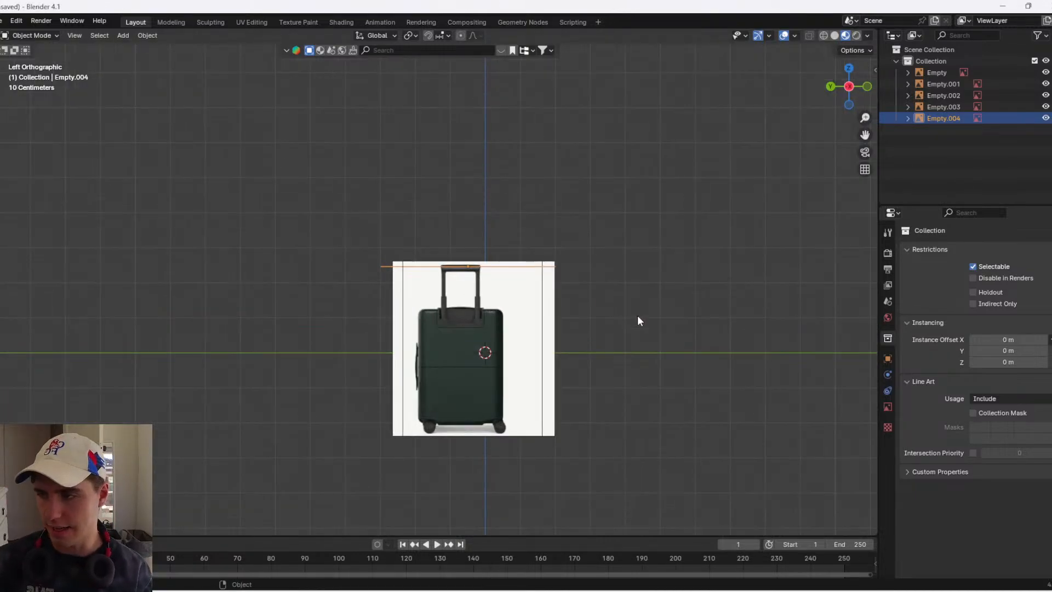
left_click(637, 316)
scroll(674, 318, "up", 3)
left_click(850, 86)
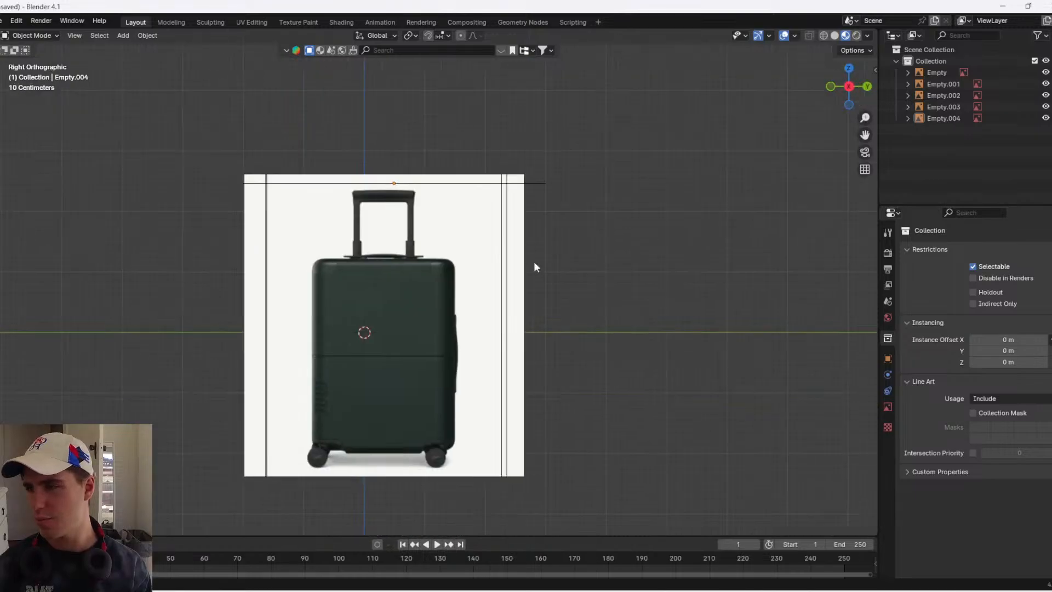
scroll(565, 228, "up", 4)
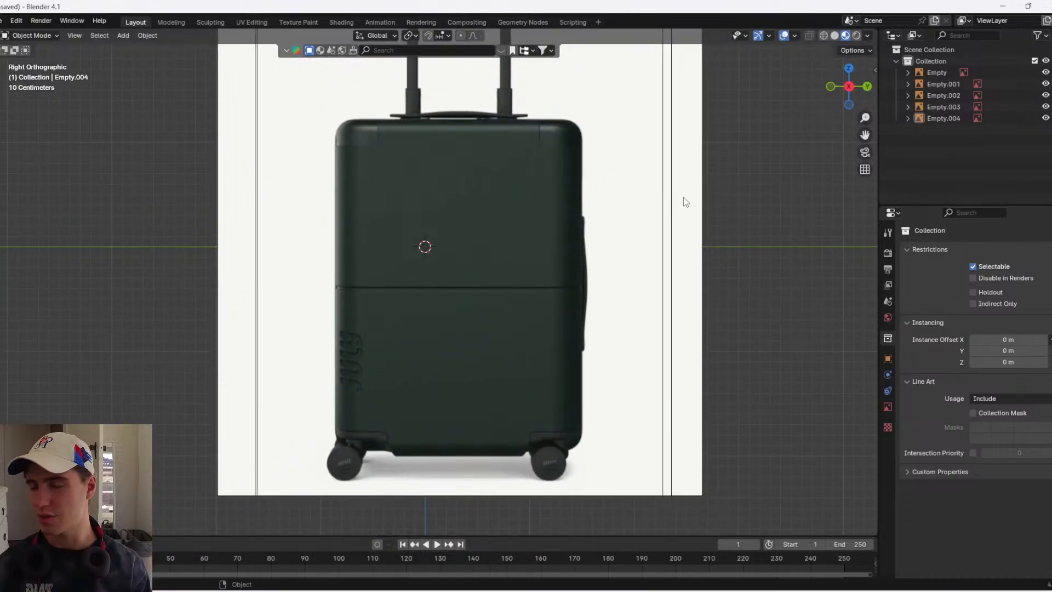
key("z")
left_click(575, 209)
middle_click_drag(664, 214, 619, 223)
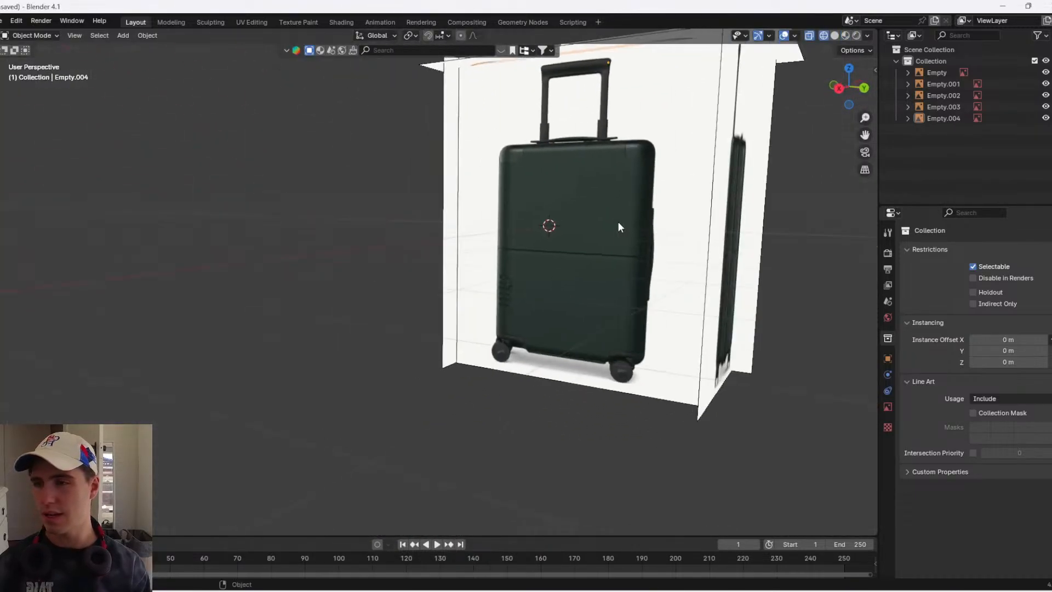
left_click(858, 83)
key("z")
left_click(240, 196)
- Try to move the OtherSideView reference inward along Y and X
middle_click_drag(239, 196, 372, 200)
scroll(433, 223, "down", 5)
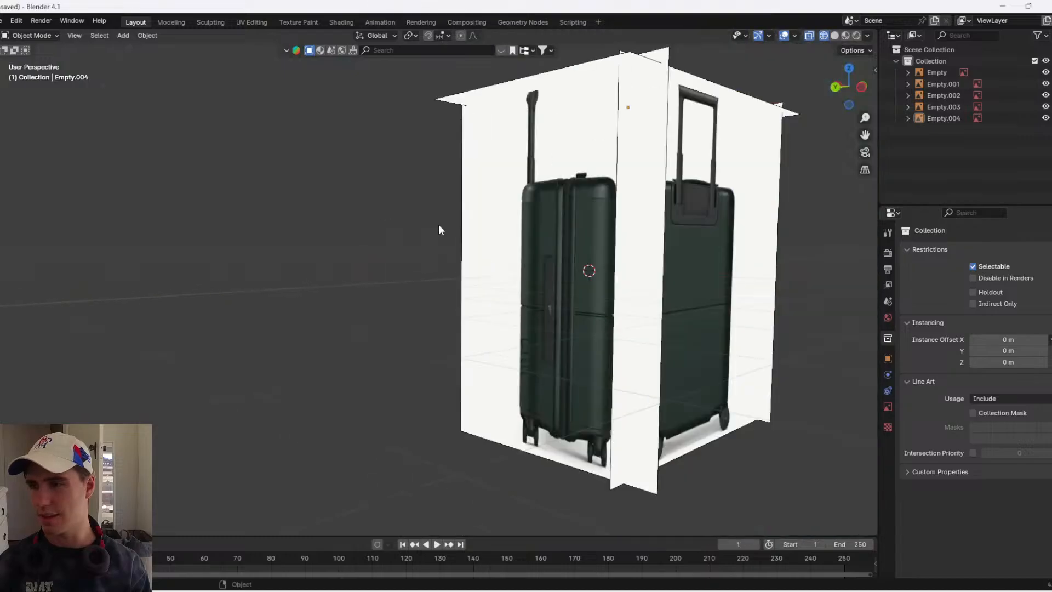
left_click(637, 217)
middle_click_drag(570, 216, 627, 229)
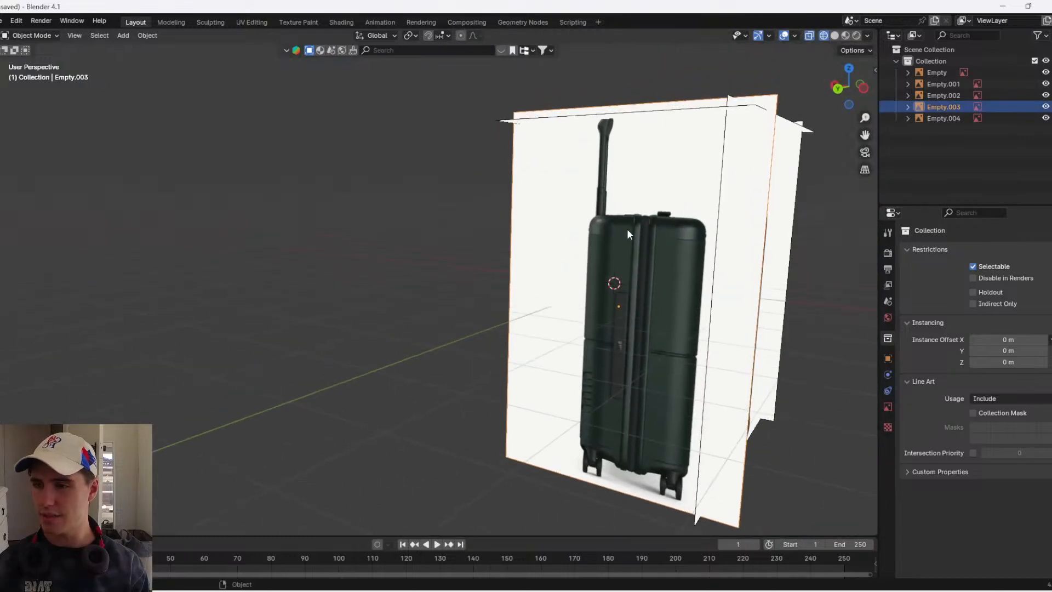
left_click(769, 228)
key("g")
key("x")
key("y")
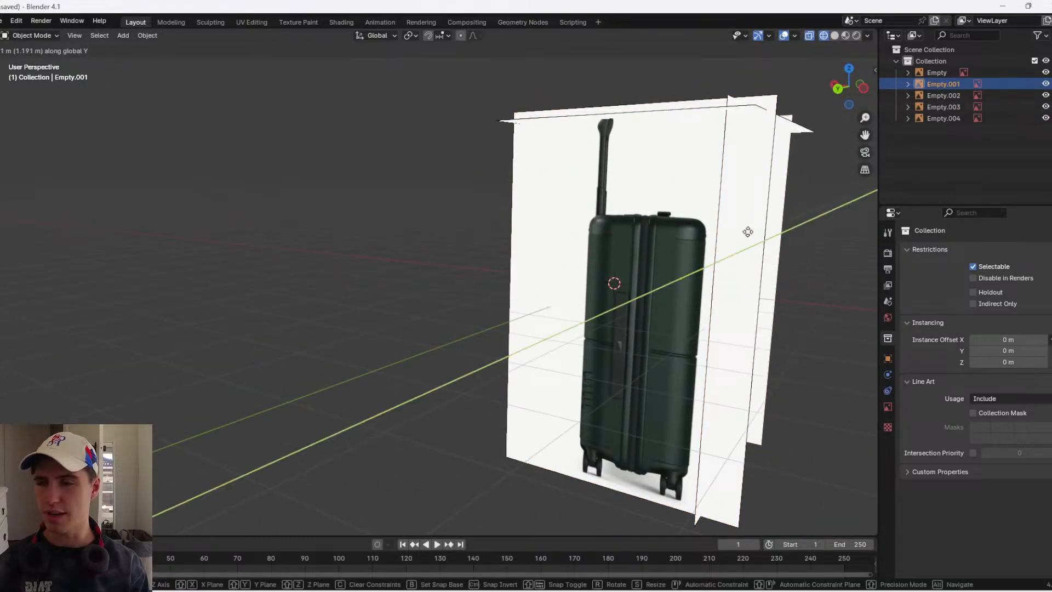
key("x")
middle_click_drag(766, 227, 759, 225)
- Move the SideView reference along Y and X until it crosses the RearView reference at the suitcase's edge
left_click(743, 218)
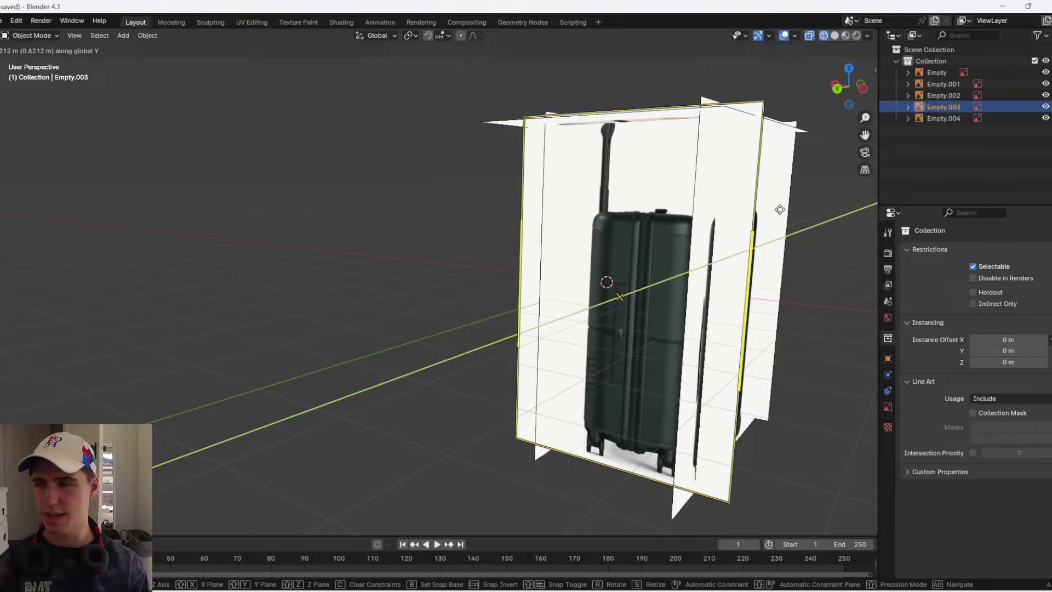
key("x")
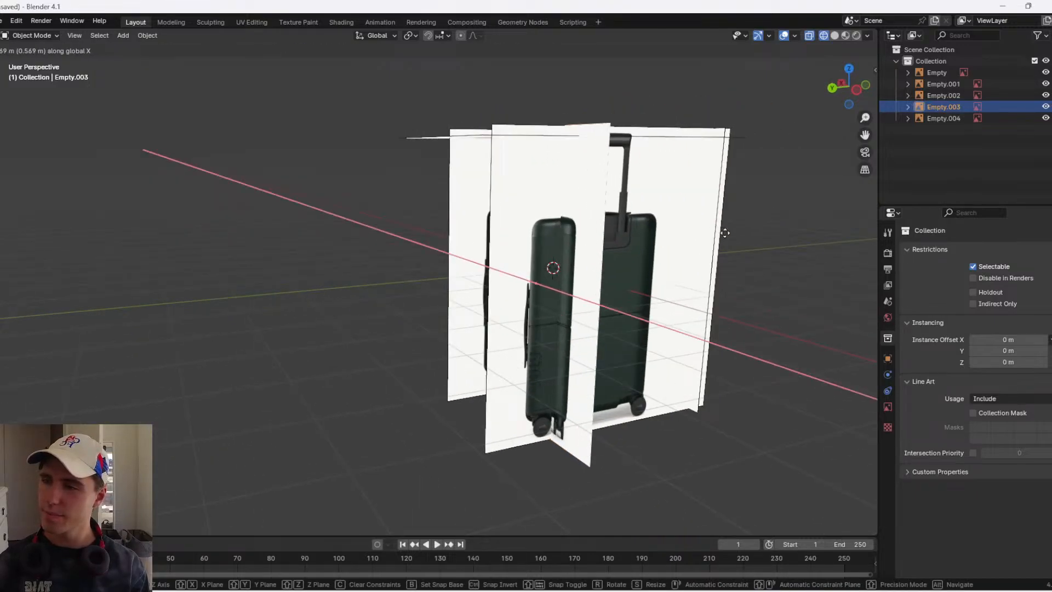
left_click(712, 229)
- Nudge the SideView reference along Z to line up its wheels and base with those in the RearView reference
middle_click_drag(713, 230, 666, 167)
scroll(652, 231, "up", 5)
scroll(652, 232, "down", 4)
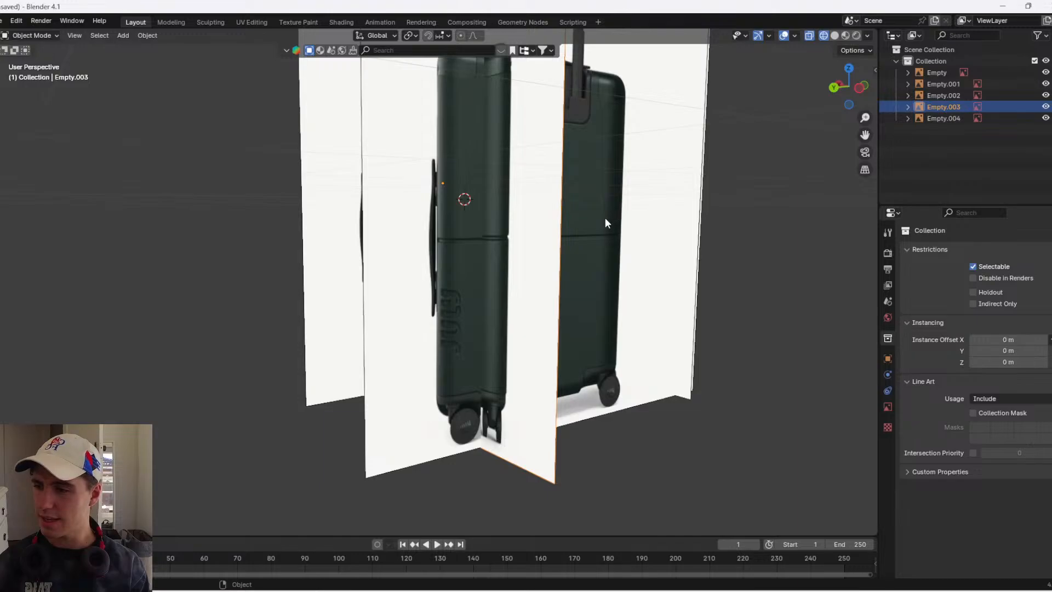
scroll(524, 314, "up", 4)
middle_click_drag(525, 315, 468, 160, "shift")
middle_click_drag(494, 210, 493, 241, "shift")
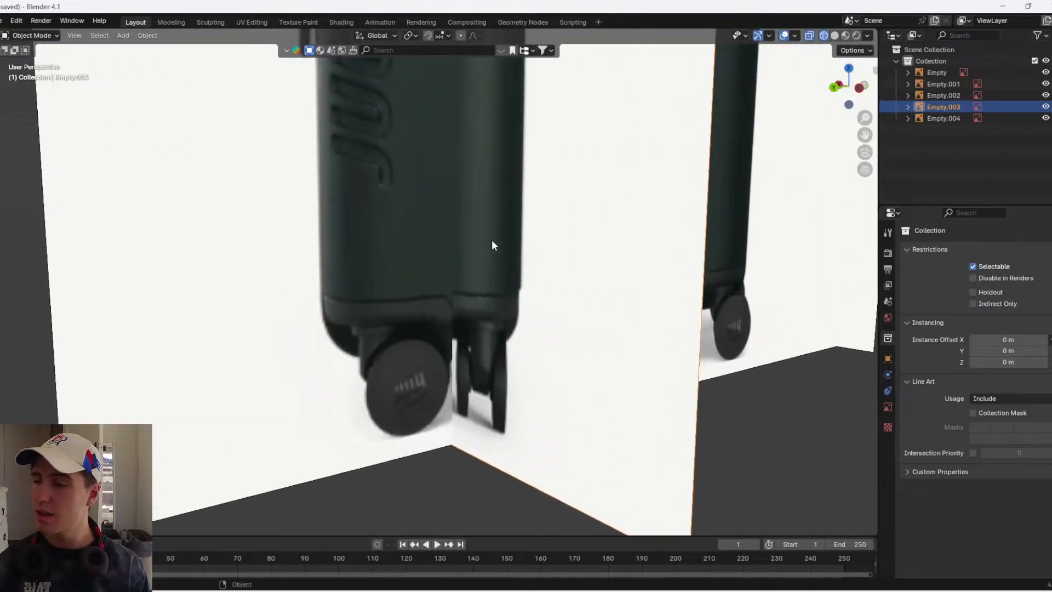
key("g")
key("z")
left_click(491, 246)
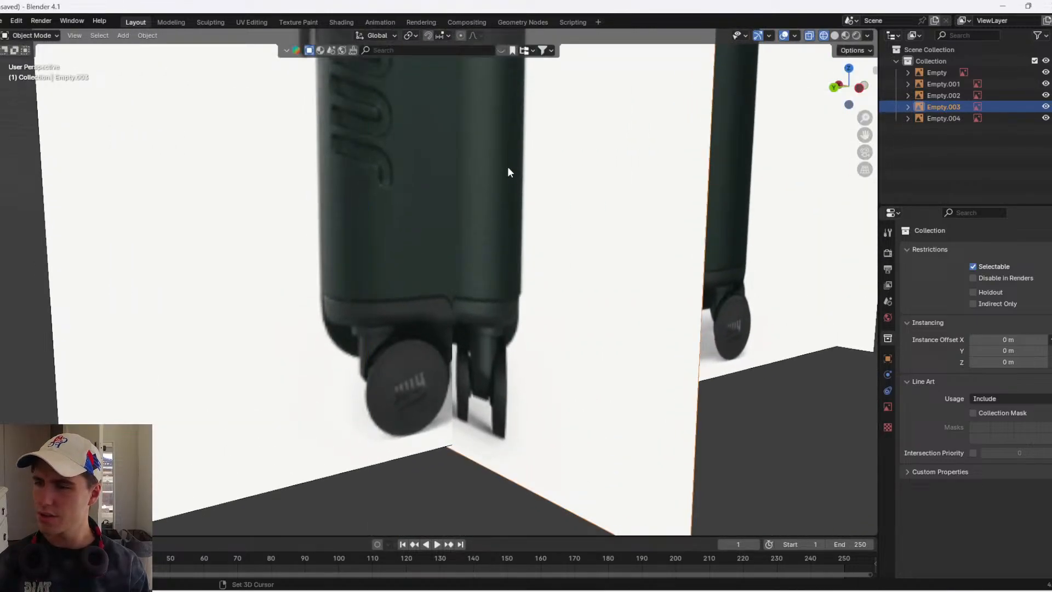
- Fine-tune the SideView reference's height along Z and compare the suitcase's upper and lower edges with the RearView reference
middle_click_drag(507, 166, 538, 221, "shift")
key("g")
key("z")
left_click(552, 230)
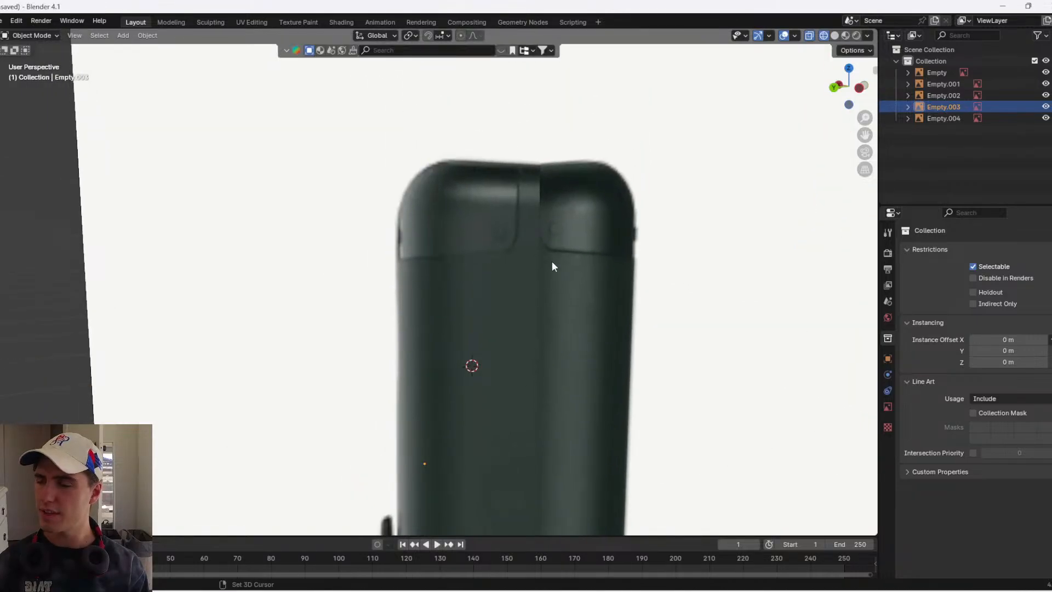
middle_click_drag(554, 265, 579, 134, "shift")
middle_click_drag(555, 323, 550, 262, "shift")
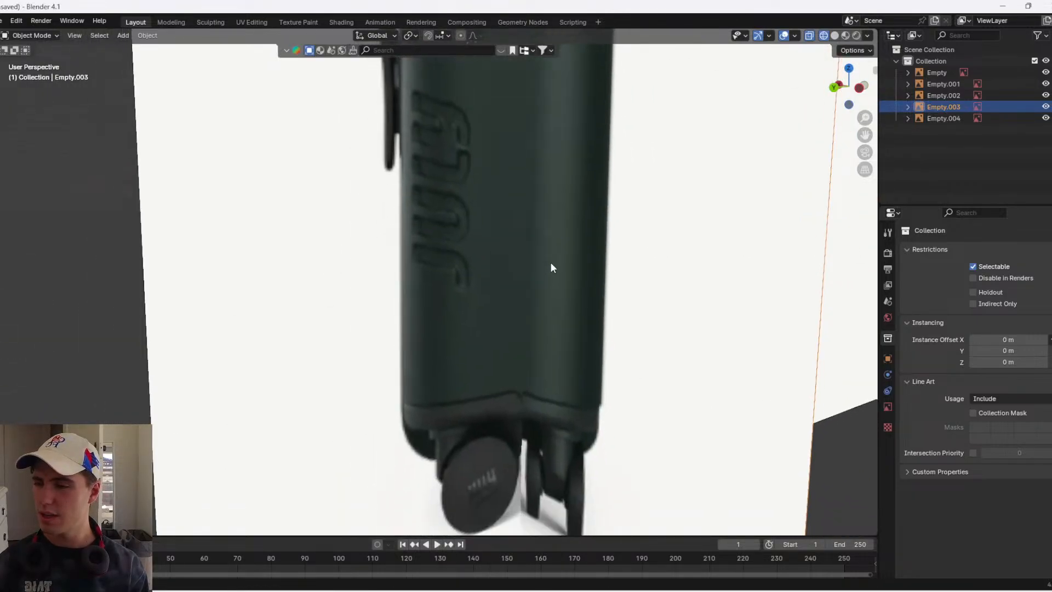
- Select the front reference image and move it along X toward the outer edge of the side reference
middle_click_drag(641, 269, 606, 277)
scroll(526, 271, "down", 4)
middle_click_drag(504, 274, 530, 281)
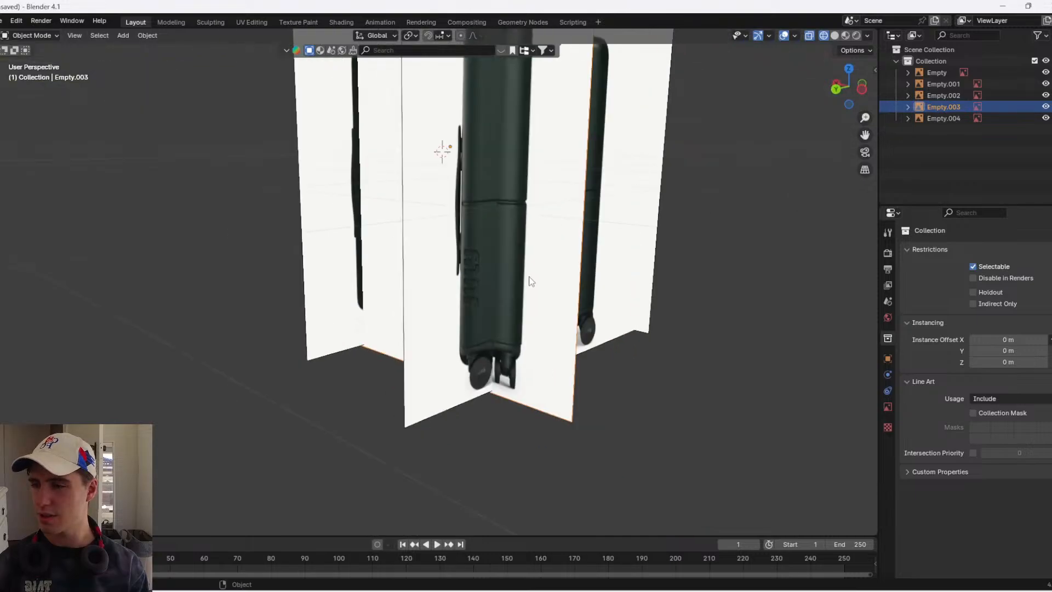
middle_click_drag(397, 251, 403, 247)
left_click(402, 246)
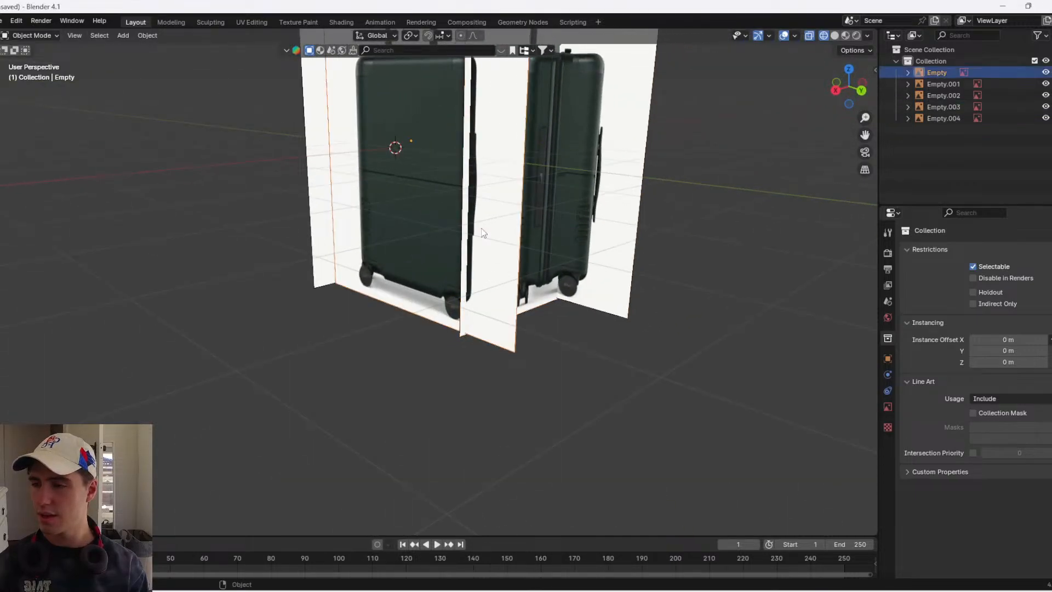
scroll(404, 368, "up", 2)
key("g")
key("x")
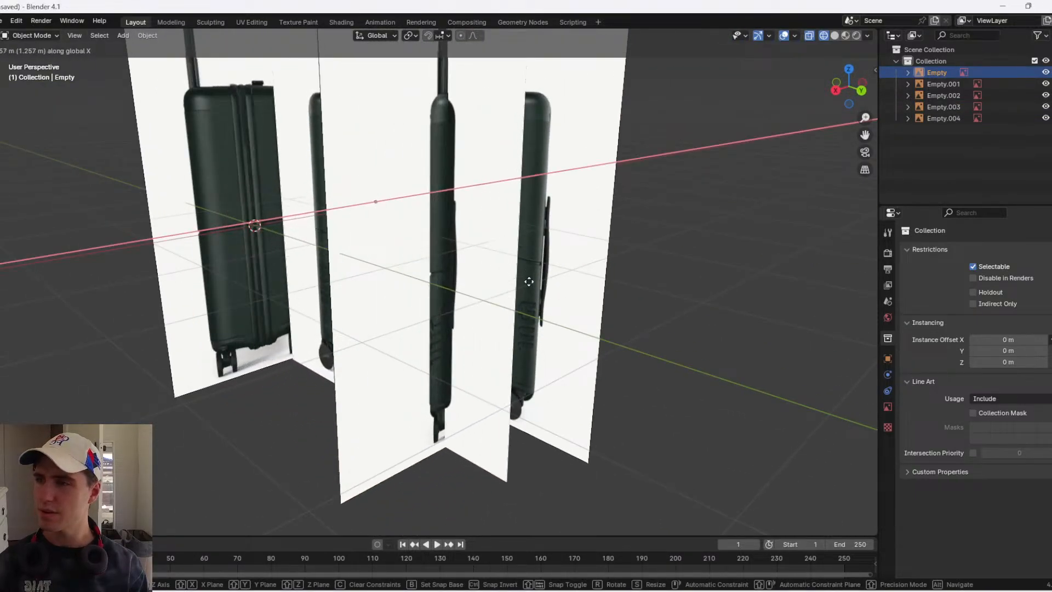
left_click(539, 276)
- Fine-tune the front reference along X until it crosses the side reference at the suitcase body
scroll(530, 294, "up", 4)
middle_click_drag(504, 316, 452, 215, "shift")
scroll(455, 219, "up", 1)
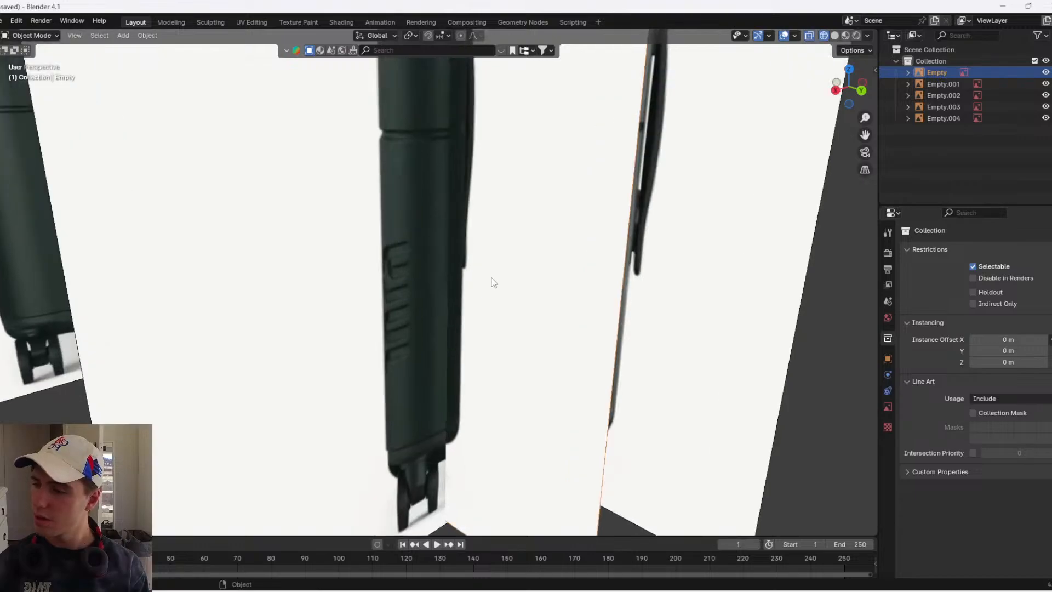
key("g")
key("x")
left_click(489, 284)
key("x")
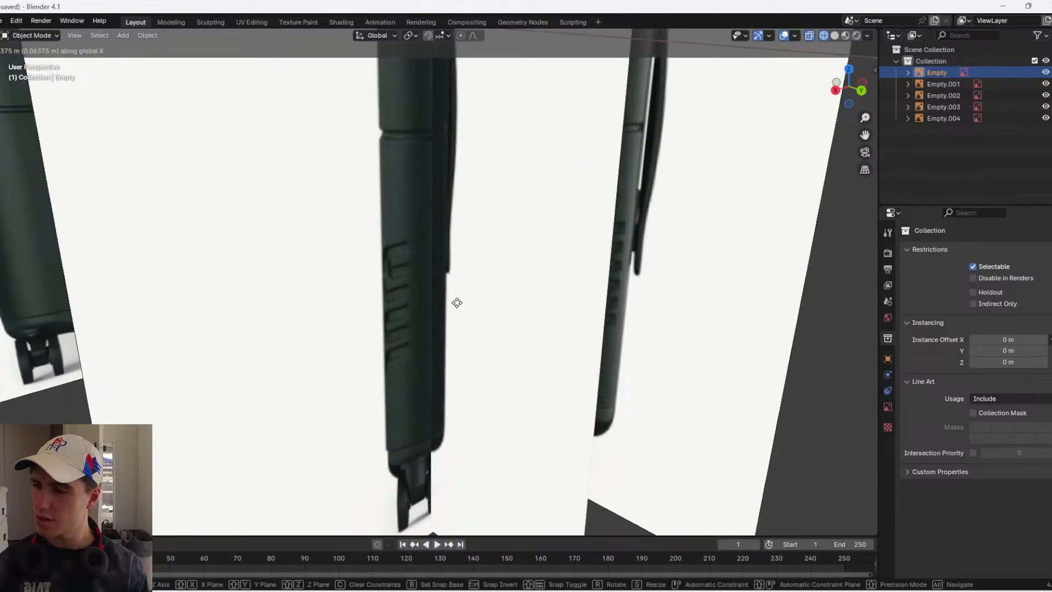
left_click(439, 303)
- Scale the front reference so the suitcase's top and base line up with the side reference
middle_click_drag(459, 137, 432, 352, "shift")
middle_click_drag(451, 71, 511, 286, "shift")
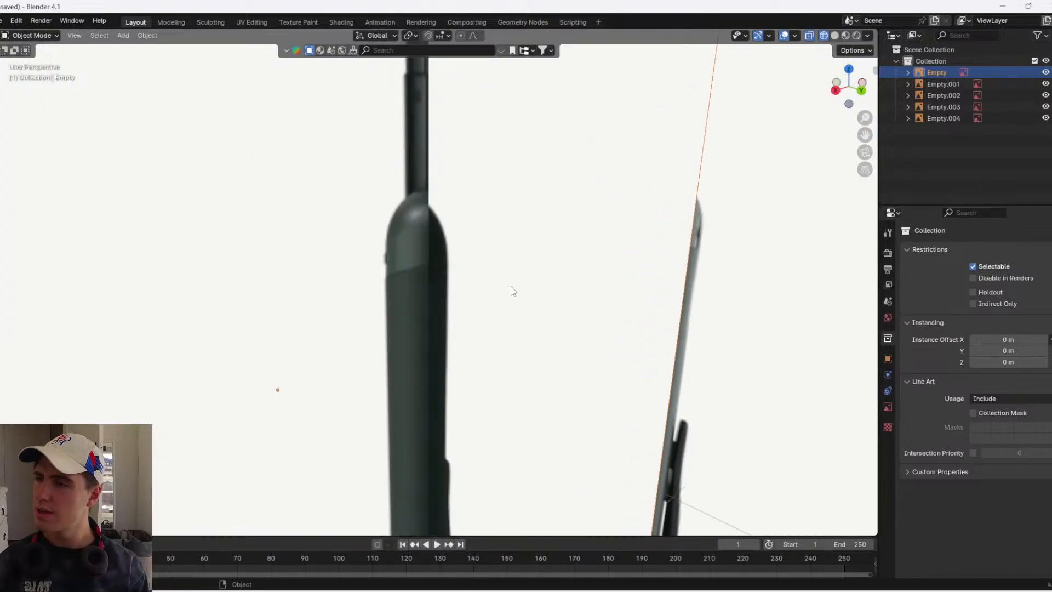
key("s")
left_click(517, 276)
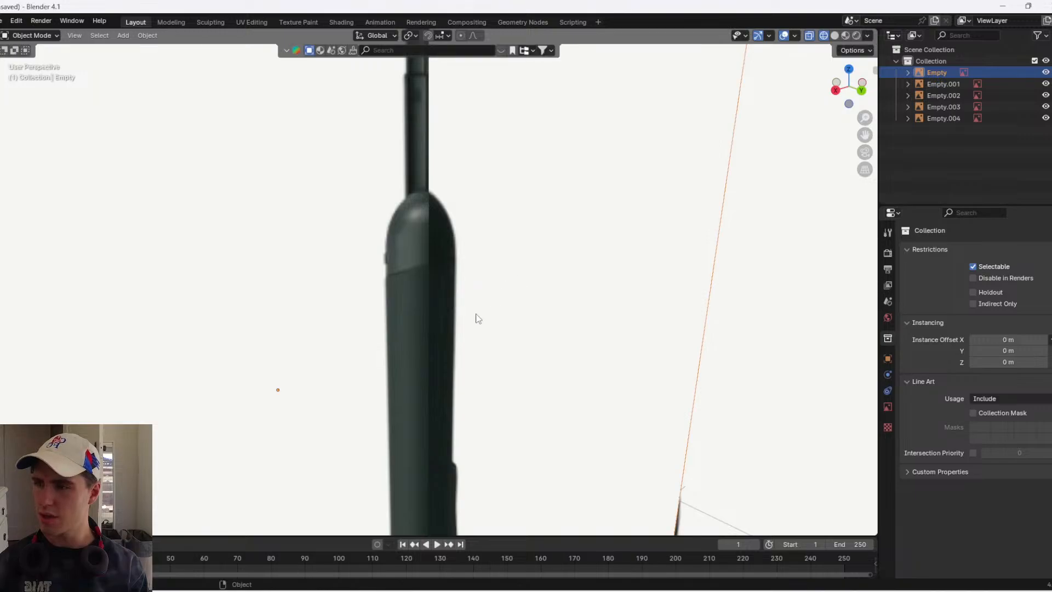
middle_click_drag(465, 510, 442, 282, "shift")
middle_click_drag(489, 466, 502, 325, "shift")
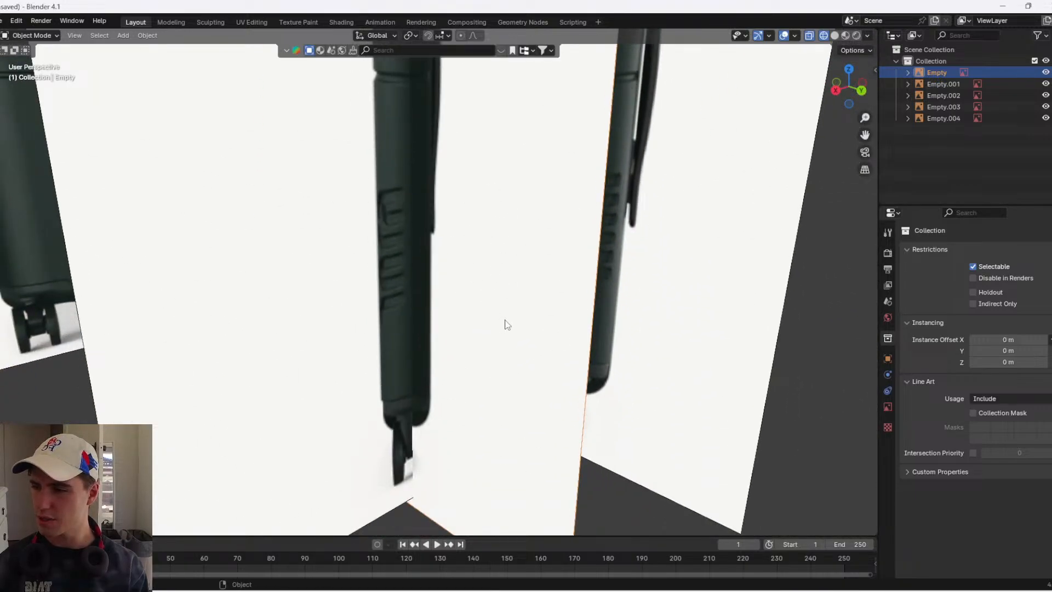
left_click(503, 272)
- Select the OtherSideView reference and shift it along X relative to the front reference
middle_click_drag(249, 258, 356, 255)
left_click(176, 244)
middle_click_drag(177, 246, 463, 352)
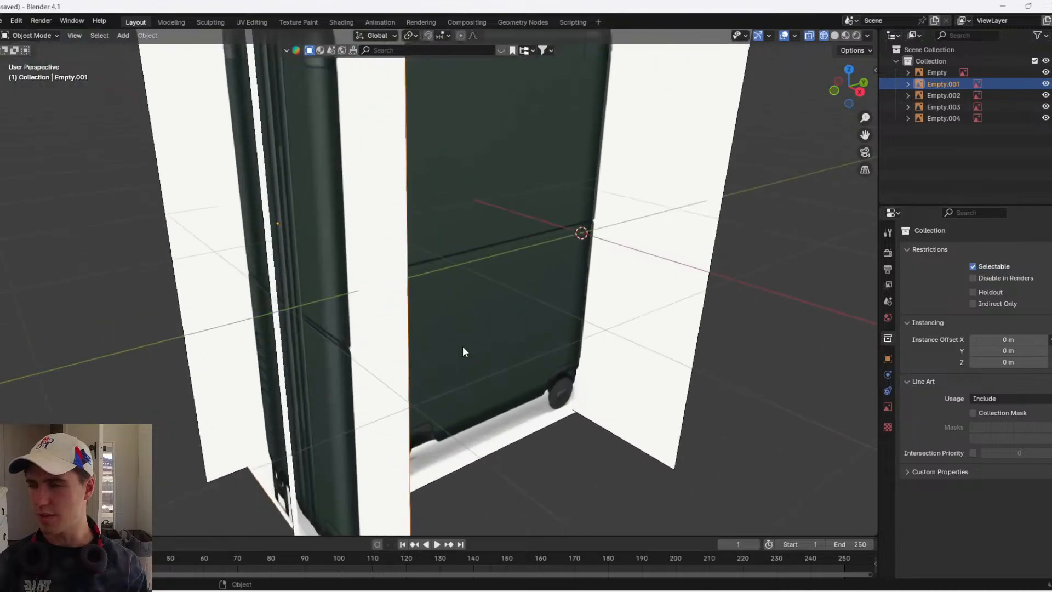
scroll(439, 307, "up", 3)
key("g")
key("x")
left_click(355, 291)
- Move the OtherSideView reference along Y until it meets the front reference near the suitcase's edge
key("g")
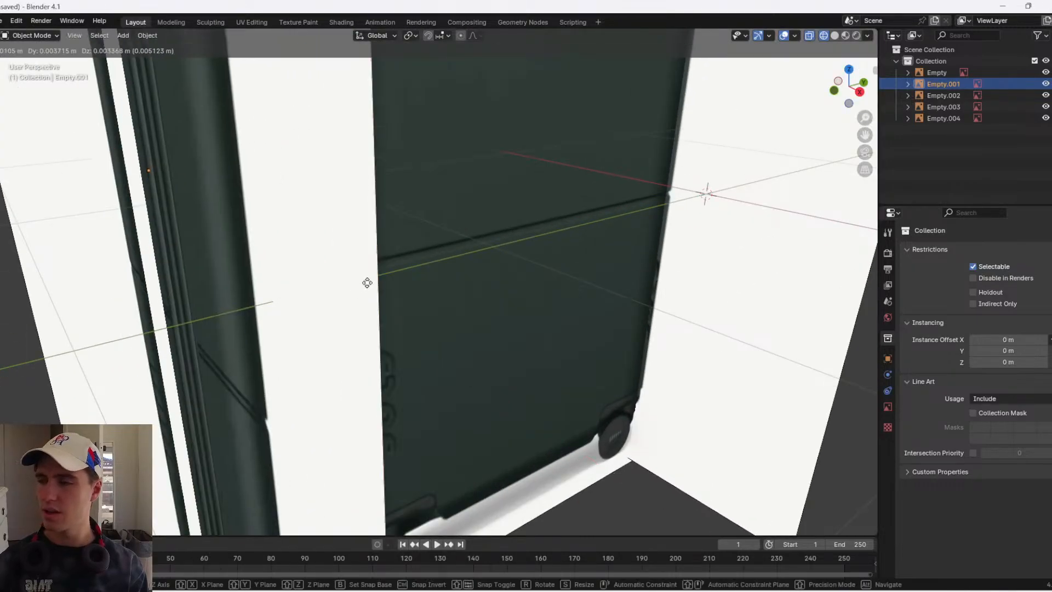
key("y")
left_click(518, 200)
middle_click_drag(514, 202, 404, 230)
scroll(404, 230, "up", 2)
key("g")
key("y")
left_click(479, 176)
middle_click_drag(389, 187, 388, 220, "shift")
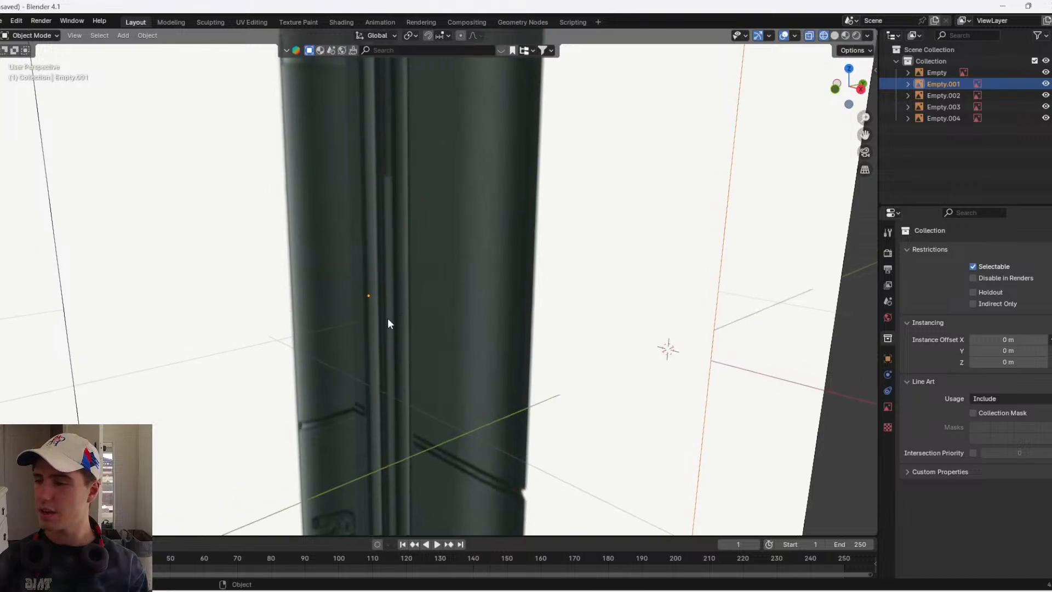
- Adjust the OtherSideView reference along Z, matching the suitcase's horizontal groove and upper edge to the front reference
middle_click_drag(387, 318, 439, 133, "shift")
key("g")
key("z")
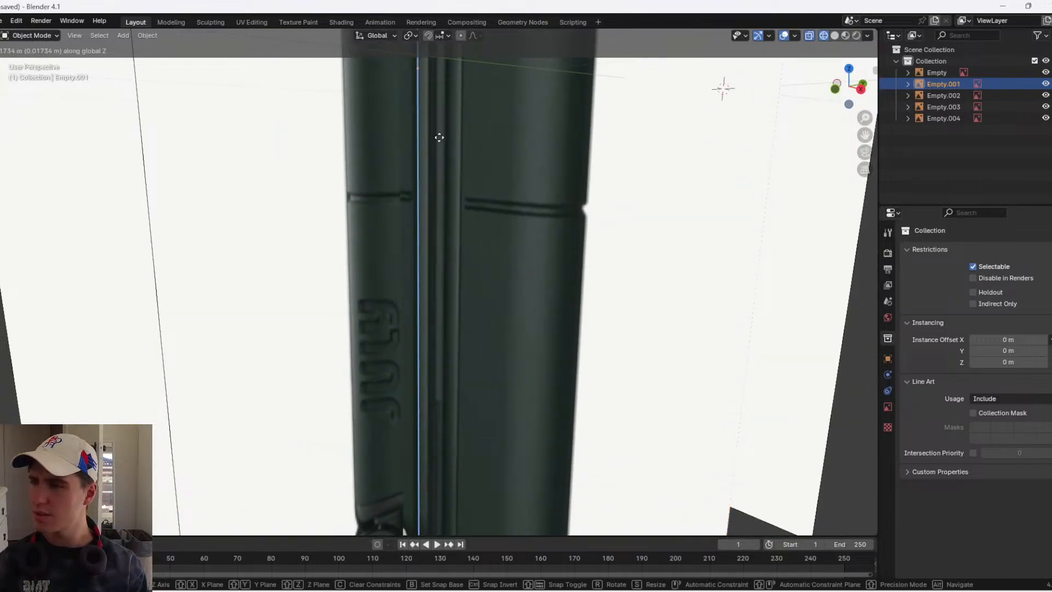
left_click(438, 138)
middle_click_drag(437, 137, 464, 401)
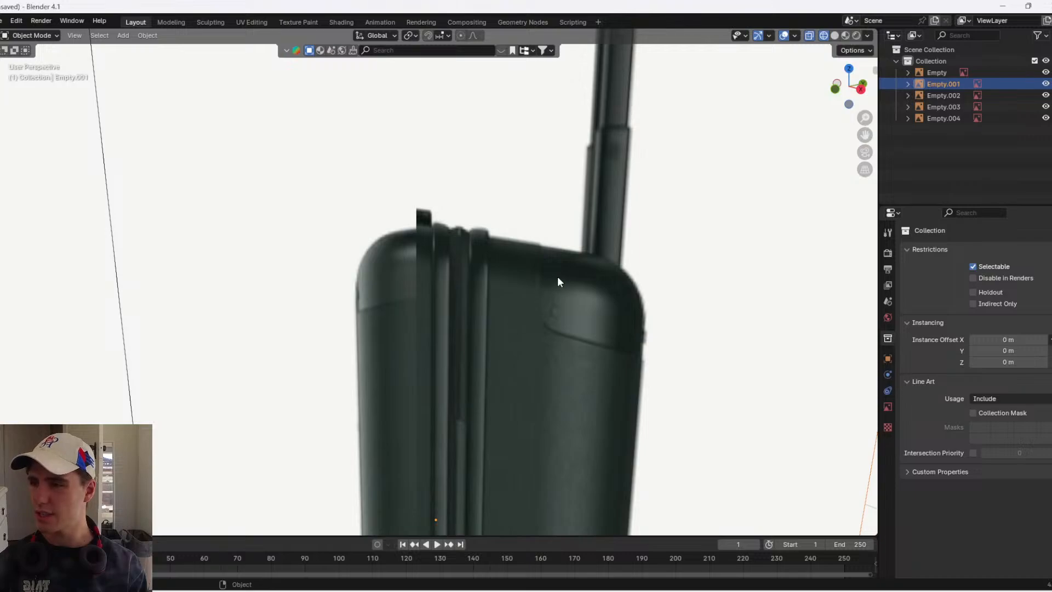
middle_click_drag(558, 276, 521, 291)
key("g")
key("z")
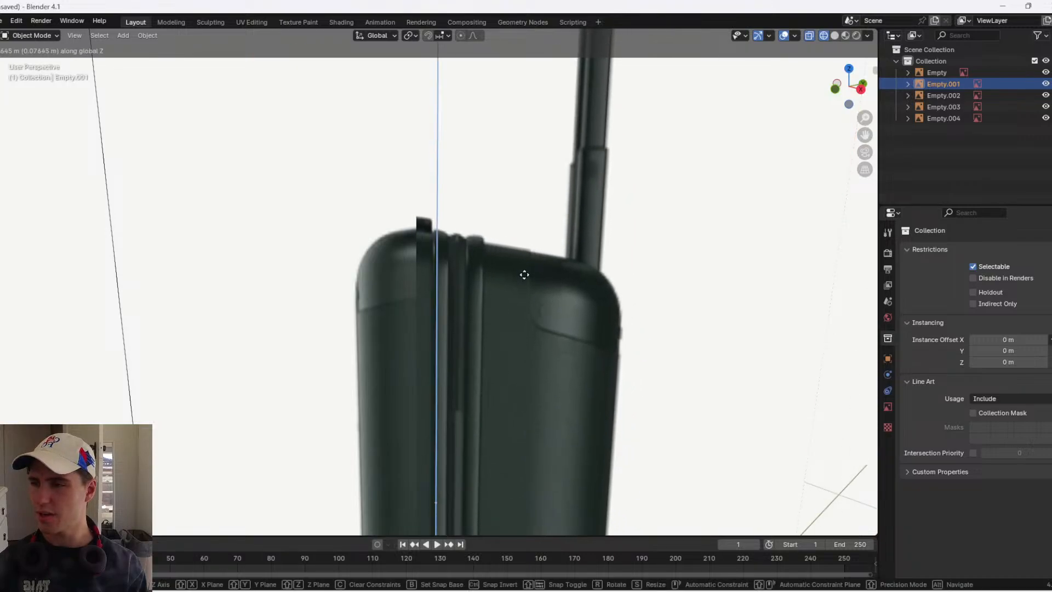
left_click(519, 274)
- Rescale the OtherSideView reference and slide it along X so the front reference crosses its suitcase body, matching the groove height
middle_click_drag(494, 403, 448, 194, "shift")
key("s")
left_click(441, 301)
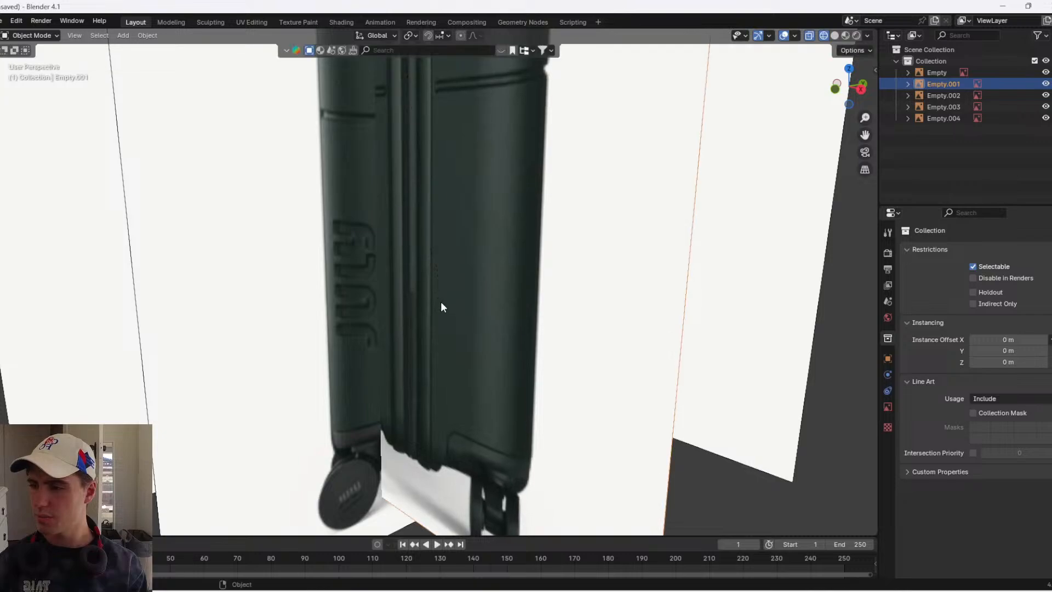
key("shift+d")
key("x")
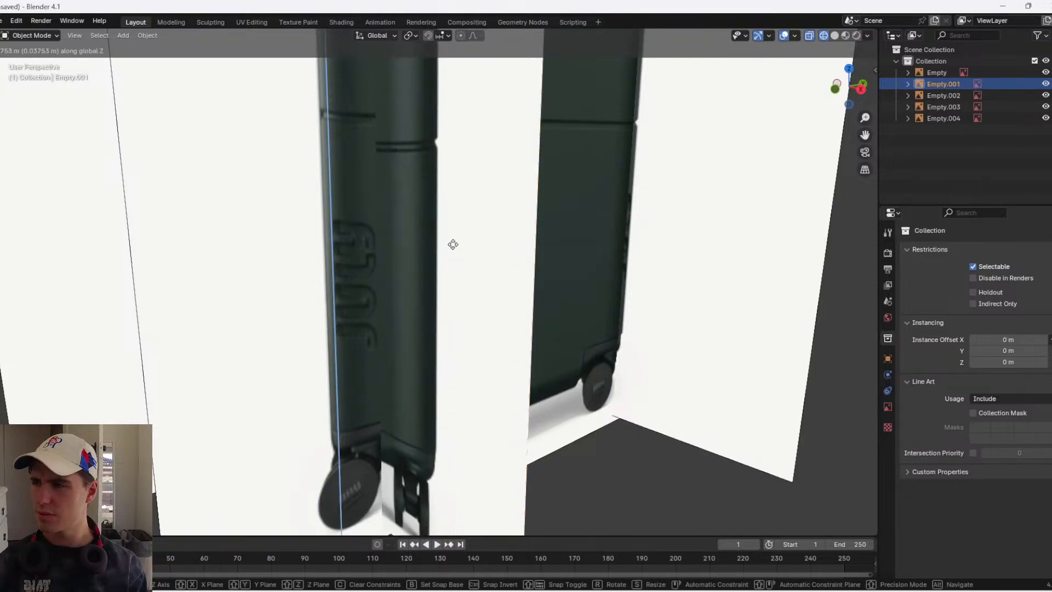
key("s")
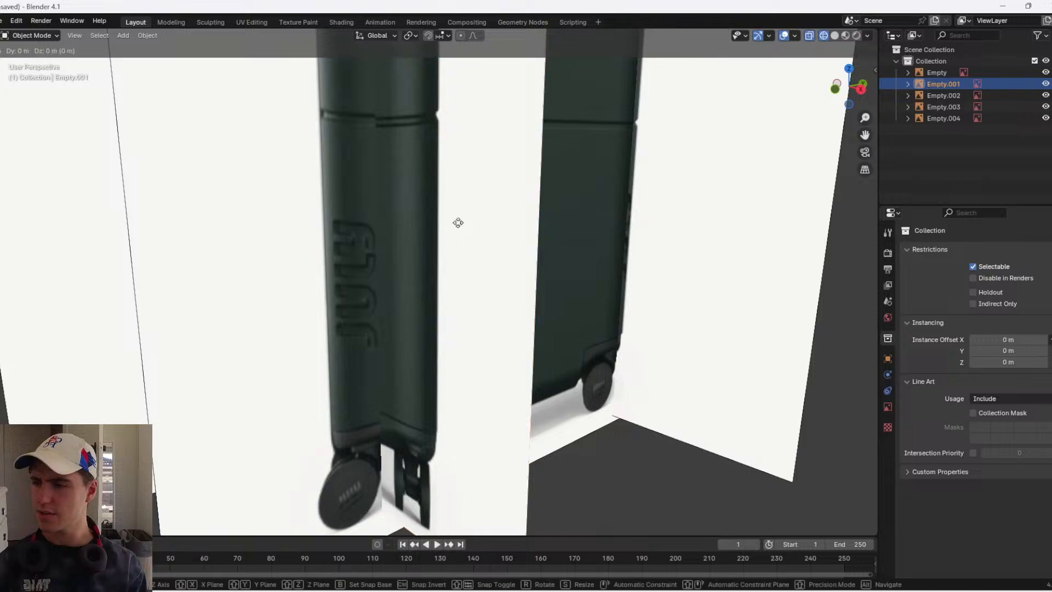
left_click(454, 222)
- Adjust the OtherSideView reference's scale and Z height until its suitcase top matches the front reference
middle_click_drag(455, 222, 456, 357, "shift")
middle_click_drag(405, 137, 442, 359, "shift")
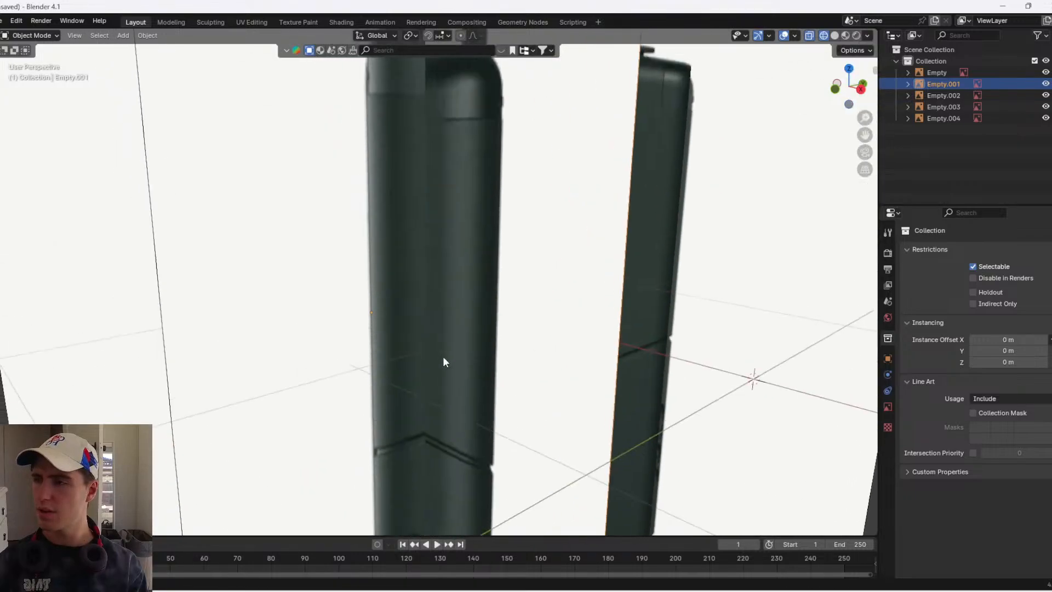
middle_click_drag(458, 214, 468, 323, "shift")
key("s")
left_click(524, 252)
key("s")
left_click(491, 303)
key("s")
left_click(496, 296)
key("g")
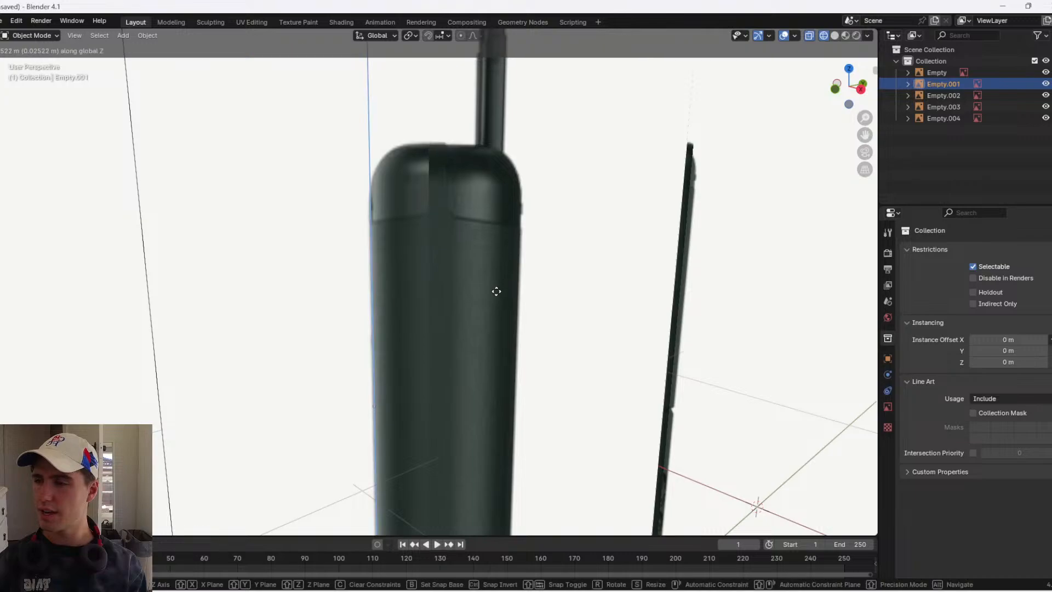
left_click(497, 291)
key("g")
left_click(472, 332)
- Refine the OtherSideView reference's scale and Z position to align the suitcase's base and wheels with the front reference
middle_click_drag(425, 373, 401, 154, "shift")
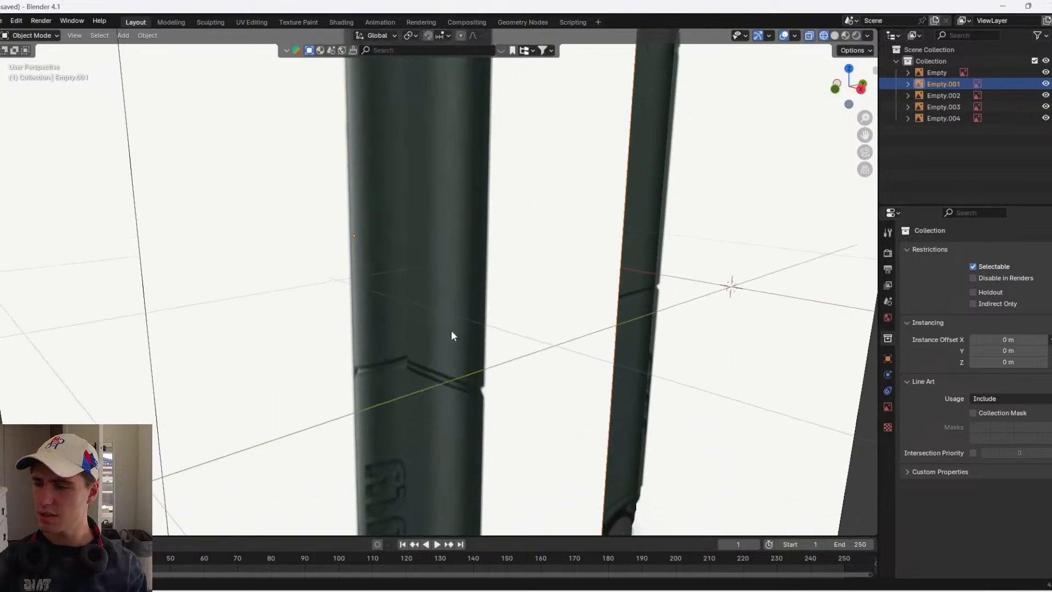
middle_click_drag(454, 335, 494, 208, "shift")
middle_click_drag(472, 387, 474, 215, "shift")
key("s")
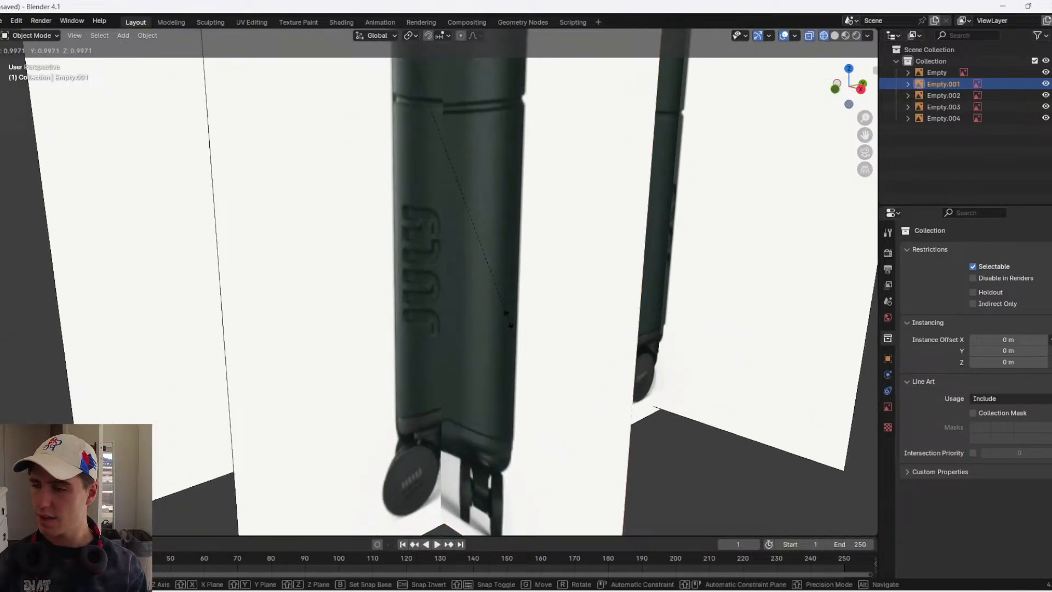
left_click(505, 315)
key("g")
key("z")
left_click(512, 303)
- Nudge the OtherSideView reference along Z at the suitcase's top and compare the groove and base with the front reference
middle_click_drag(510, 148, 571, 425, "shift")
key("g")
key("z")
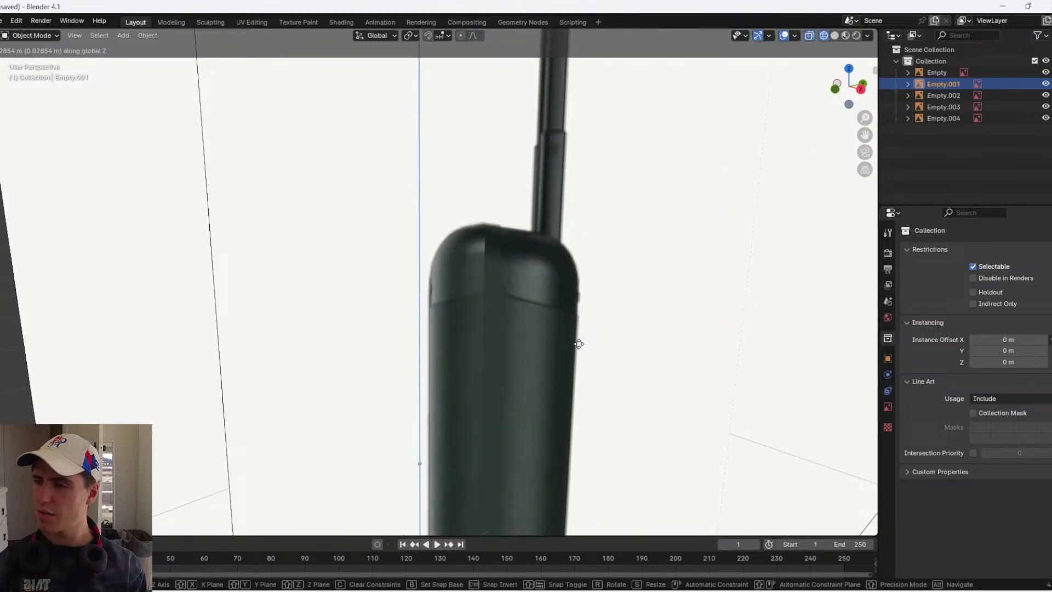
left_click(579, 345)
middle_click_drag(564, 387, 558, 195, "shift")
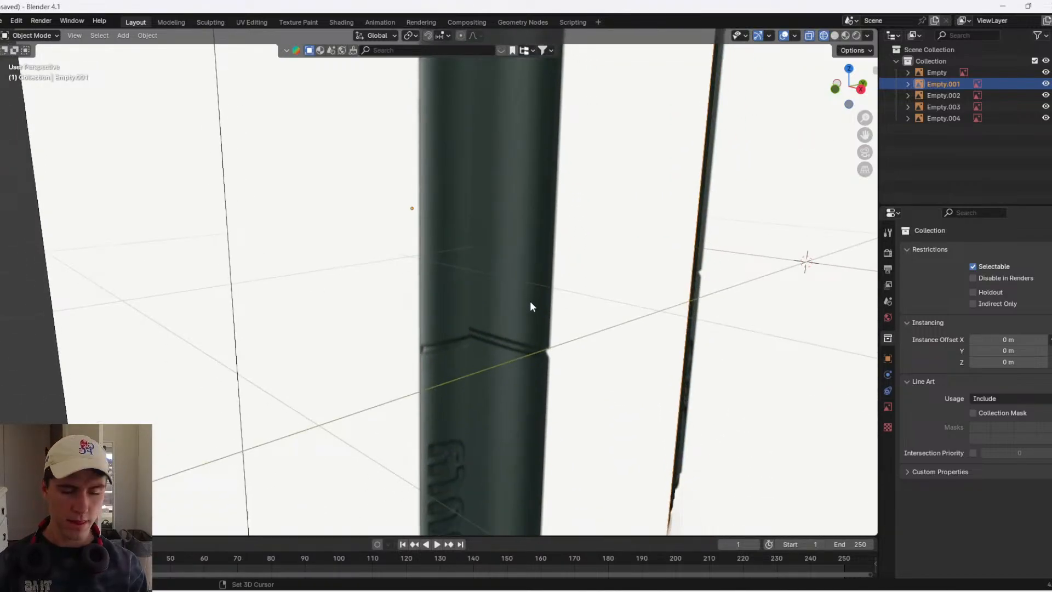
middle_click_drag(531, 307, 530, 263, "shift")
middle_click_drag(538, 376, 516, 256, "shift")
- Inspect the assembled reference box and face the RearView reference in the left orthographic view
scroll(404, 278, "down", 4)
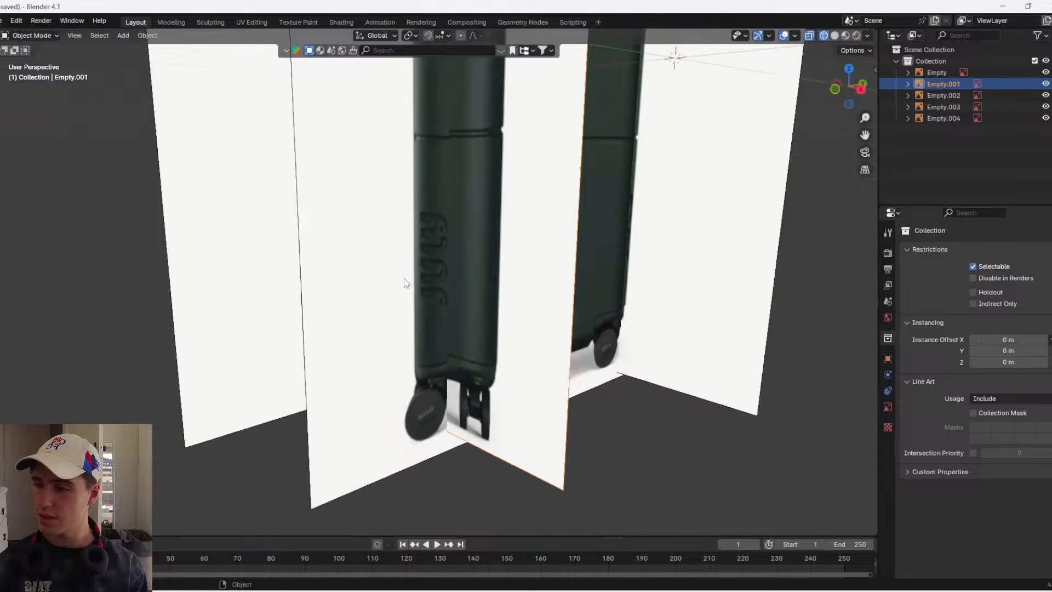
middle_click_drag(410, 276, 470, 402, "shift")
middle_click_drag(531, 256, 713, 236)
scroll(334, 306, "down", 3)
middle_click_drag(334, 305, 406, 303)
left_click(348, 284)
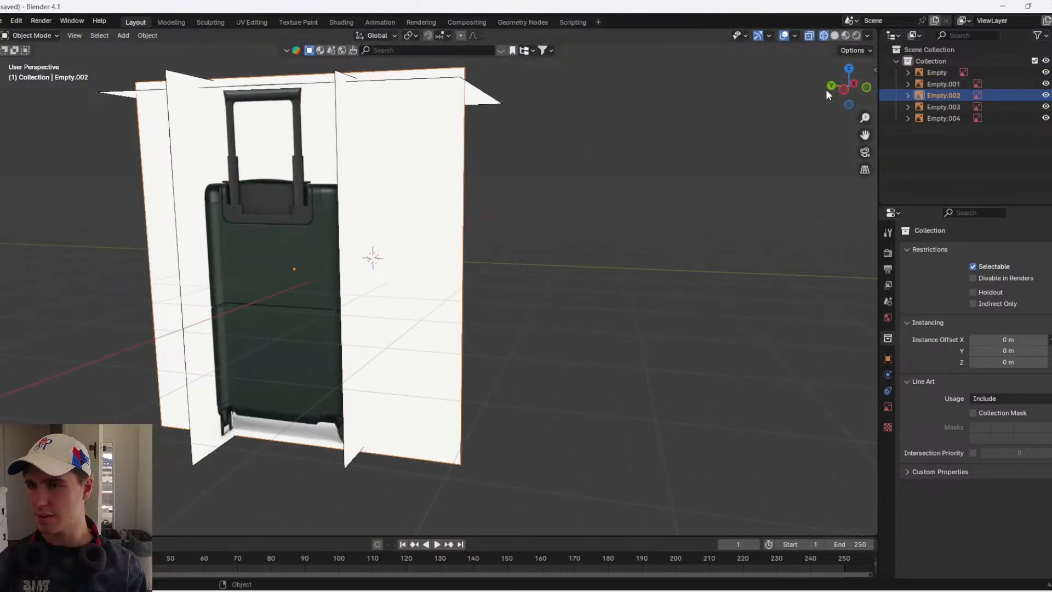
left_click(844, 90)
middle_click_drag(564, 303, 697, 294, "shift")
scroll(573, 277, "up", 4)
scroll(574, 277, "down", 3)
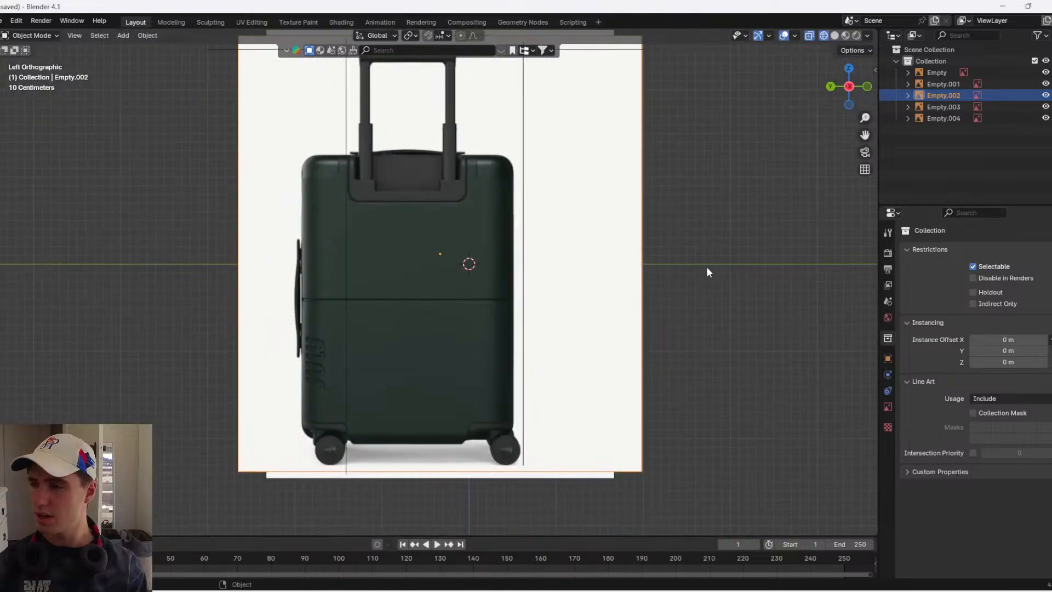
left_click(706, 266)
key("shift+a")
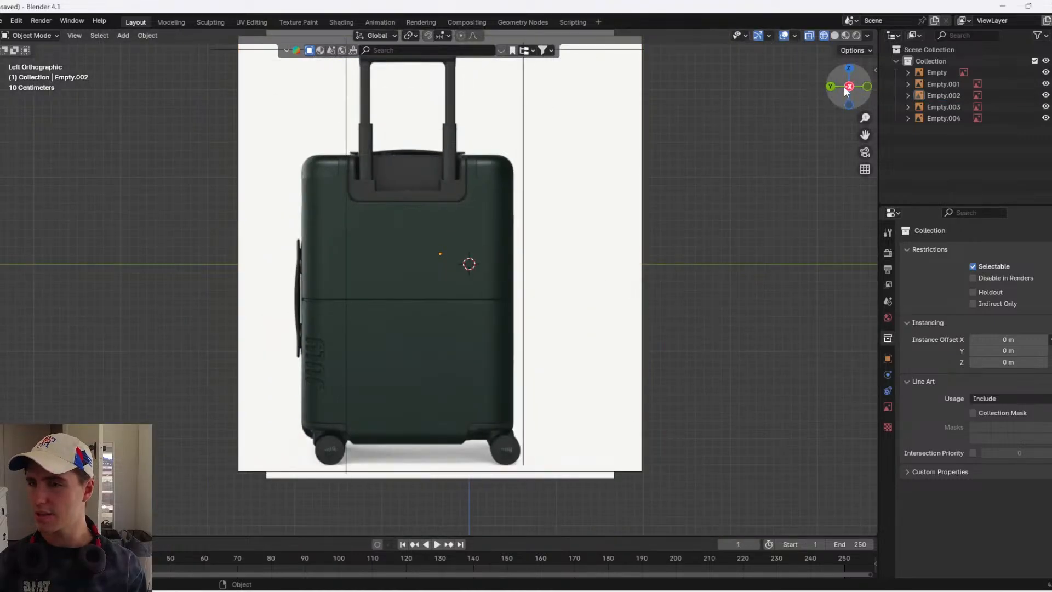
left_click(845, 89)
left_click(846, 89)
key("shift+a")
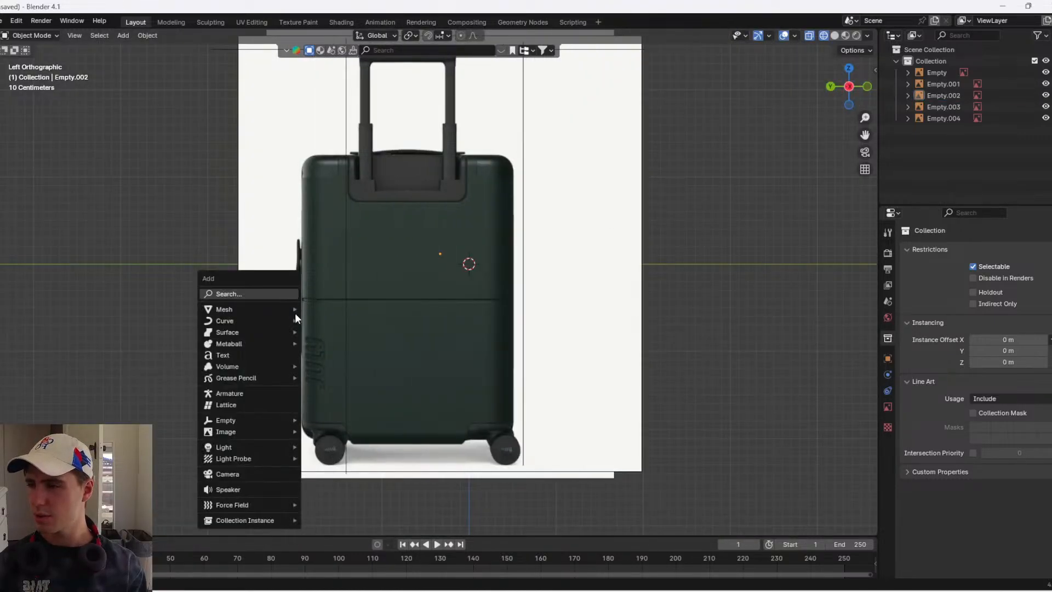
mouse_move(288, 310)
left_click(330, 320)
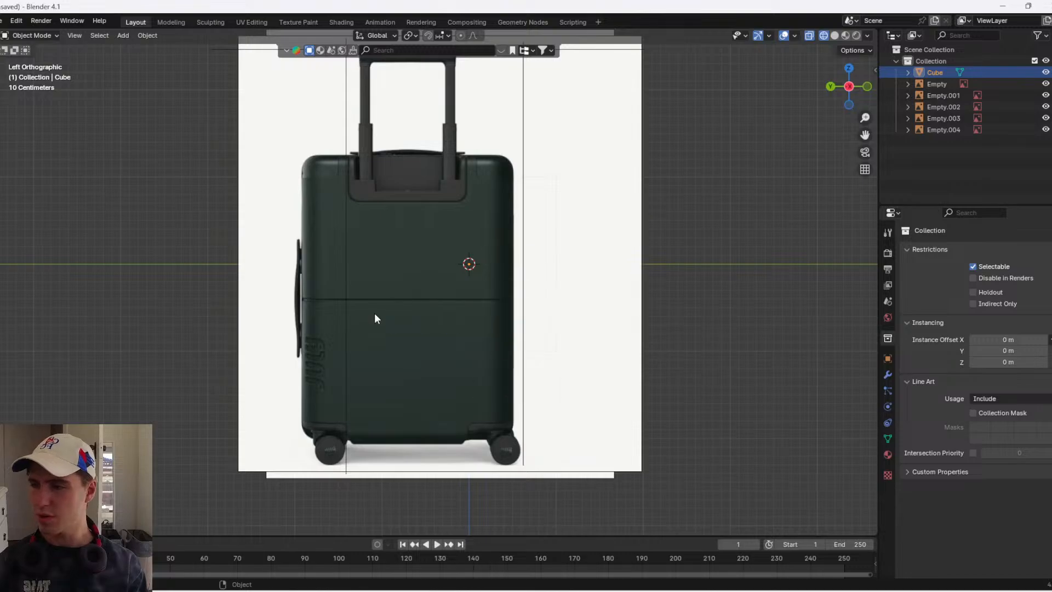
key("Delete")
key("shift+a")
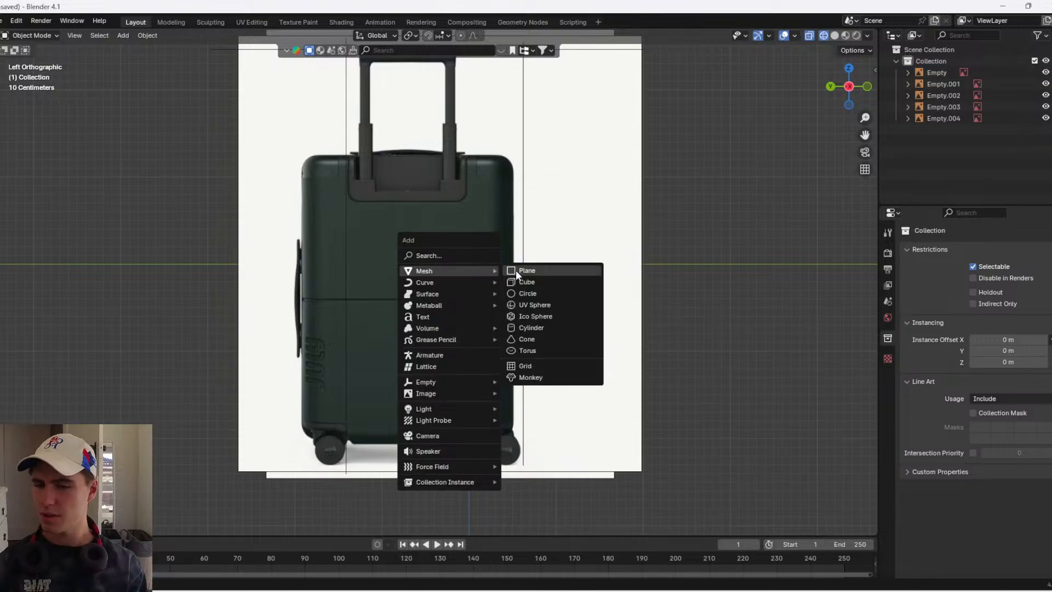
left_click(520, 271)
key("x")
left_click(523, 271)
- Add a cube mesh and move it over the centre of the suitcase in the RearView reference
key("shift+a")
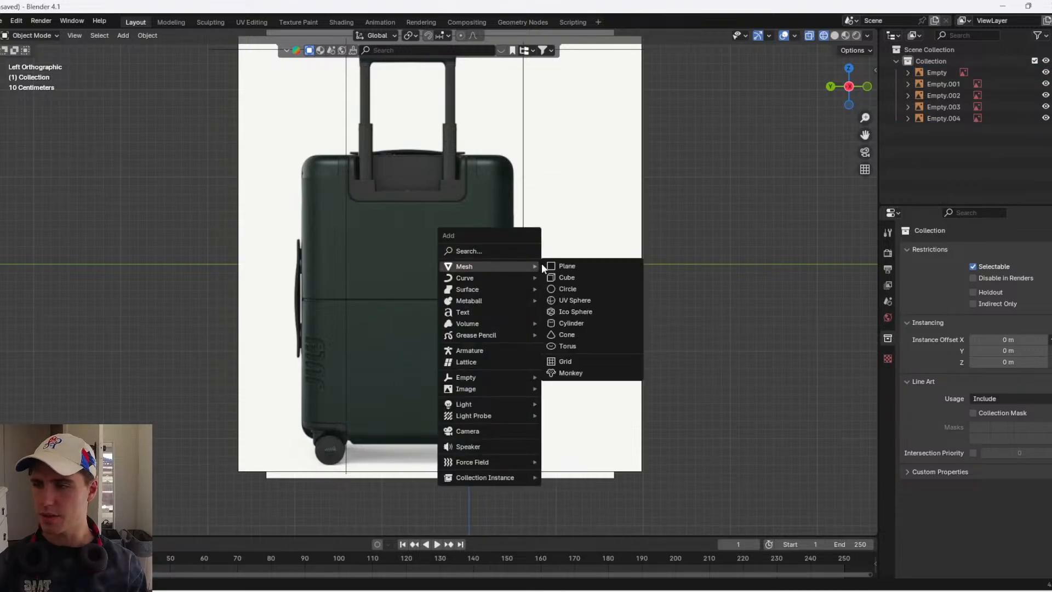
left_click(564, 276)
key("z")
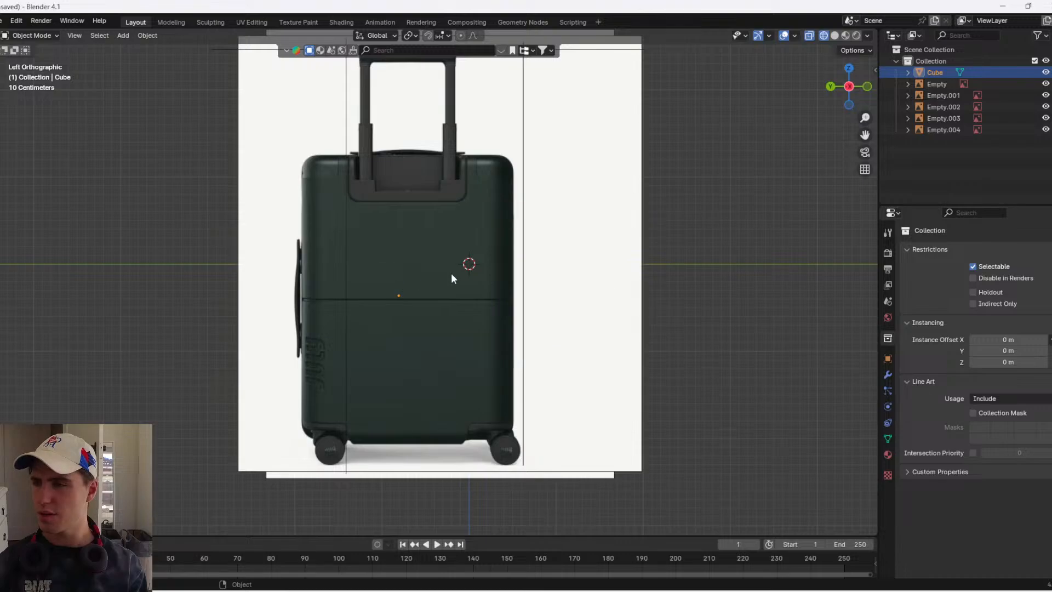
key("g")
left_click(466, 273)
- Move the cube along X so it extends out past the RearView reference plane
middle_click_drag(626, 217, 505, 258)
key("g")
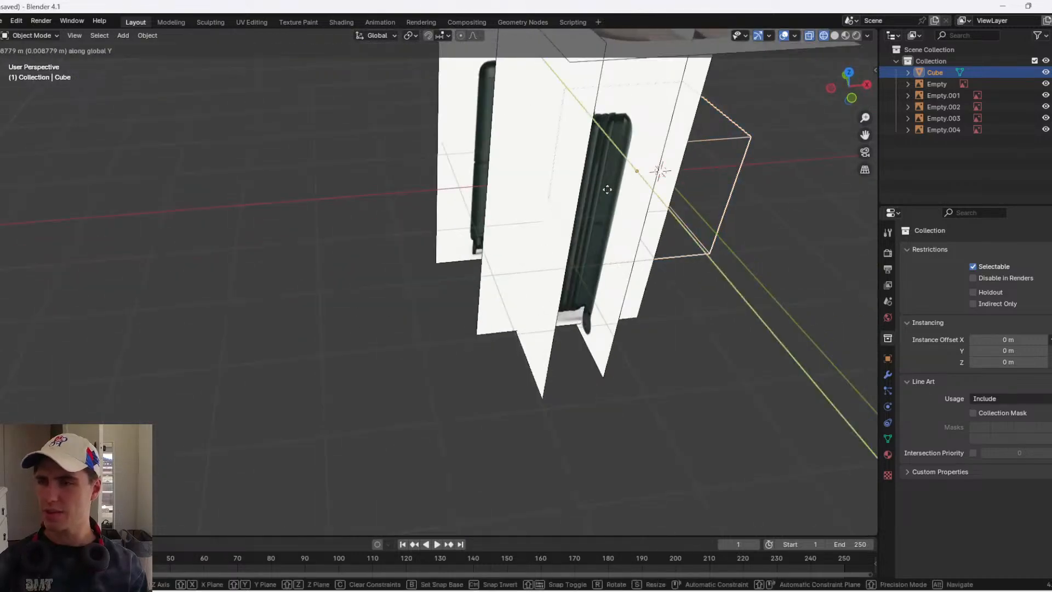
key("x")
left_click(411, 197)
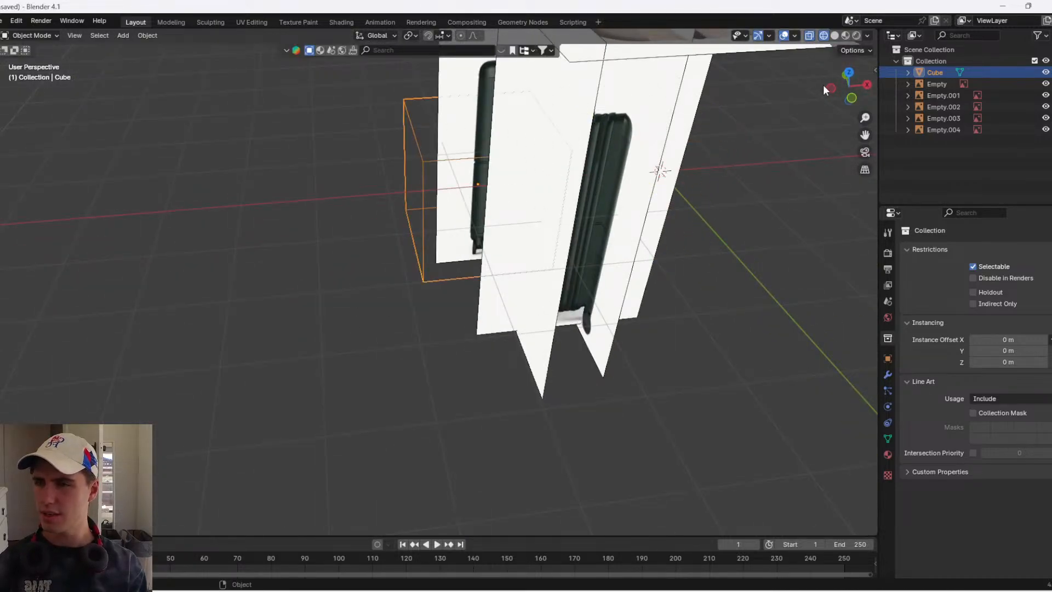
- Scale and move the cube's mesh in Edit Mode to match the suitcase body's width in the RearView reference
left_click(830, 88)
key("s")
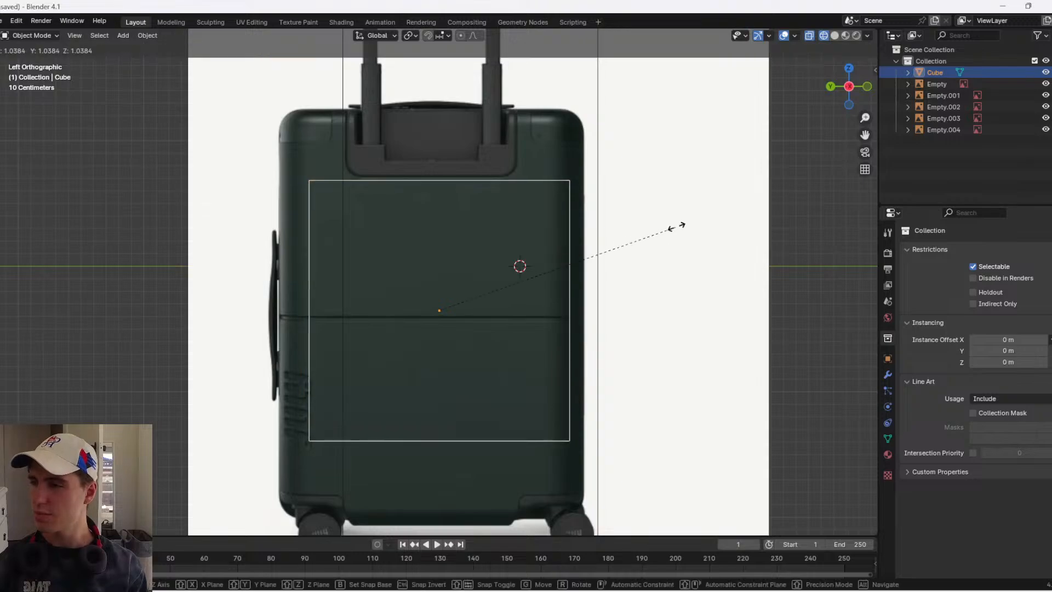
right_click(678, 226)
key("Tab")
key("s")
left_click(681, 205)
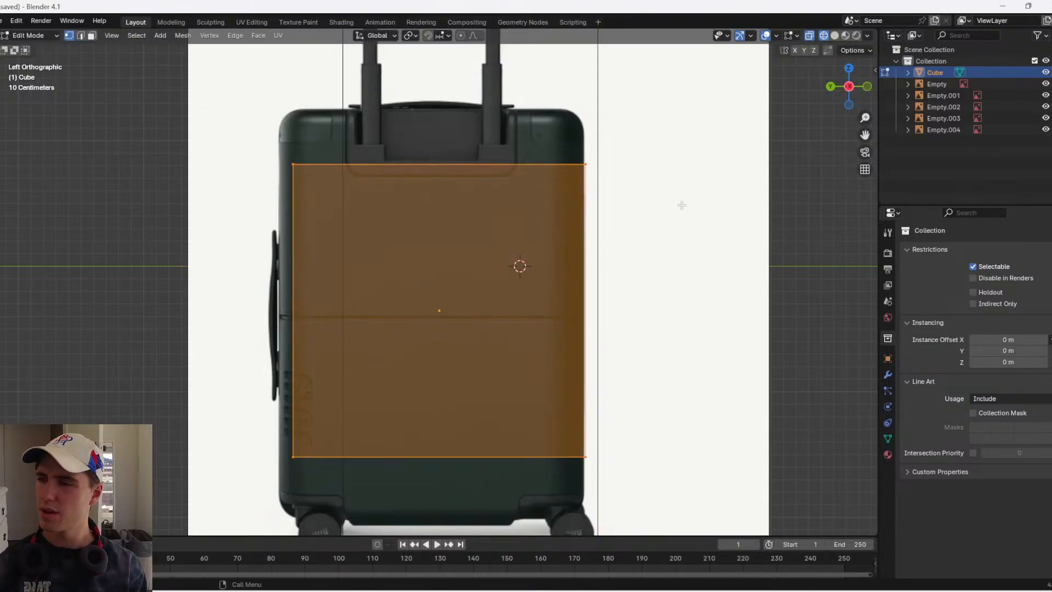
key("g")
left_click(668, 202)
key("s")
left_click(678, 197)
key("g")
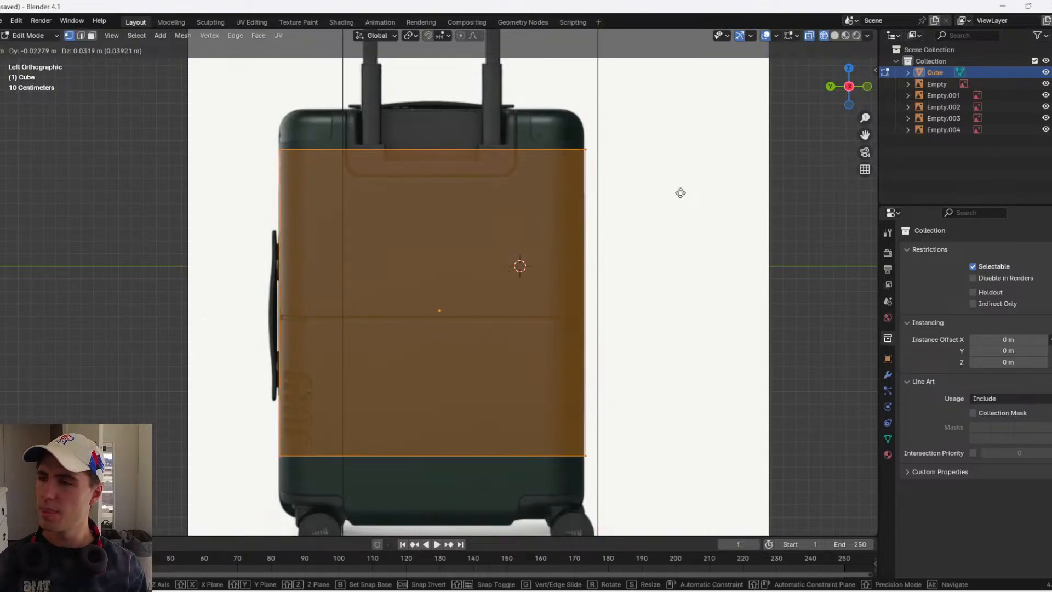
left_click(681, 193)
key("s")
left_click(676, 194)
key("g")
left_click(674, 194)
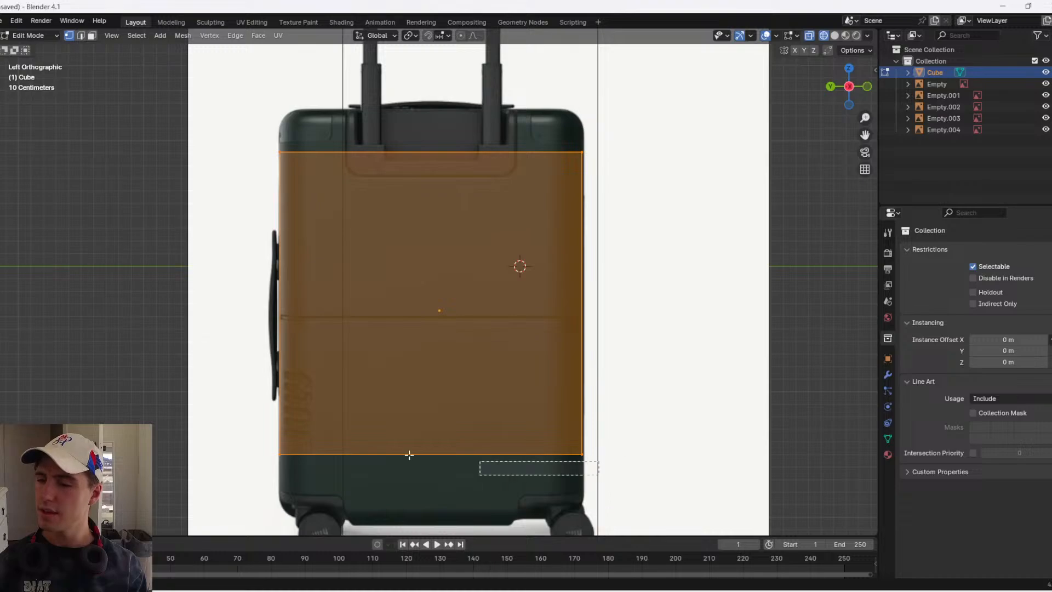
- Move the cube's bottom vertices down along Z to just above the wheels in the RearView reference
left_click_drag(409, 455, 259, 439)
middle_click_drag(404, 366, 393, 281, "shift")
key("g")
key("z")
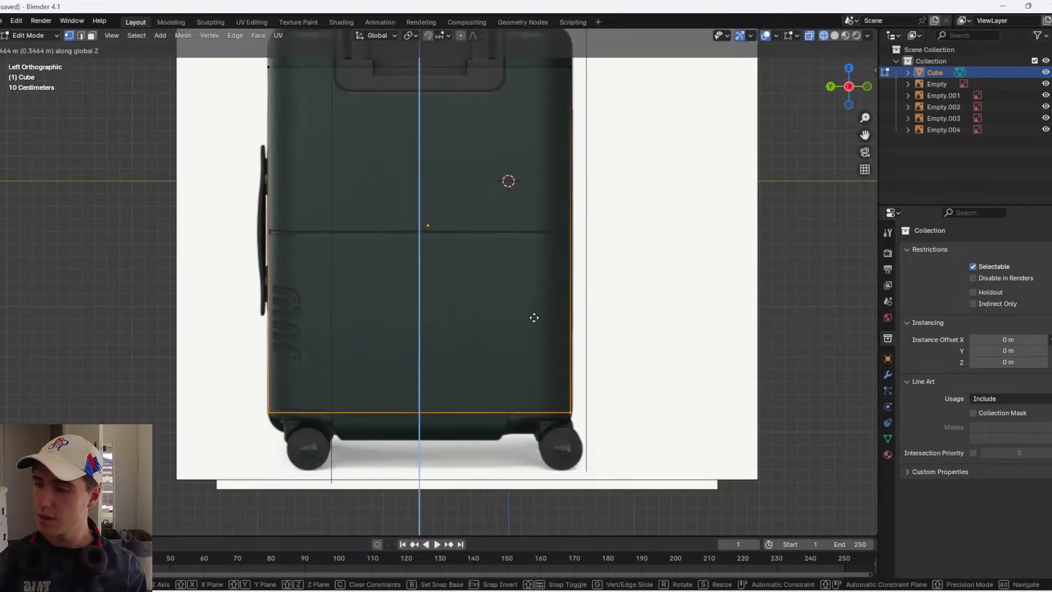
left_click(535, 318)
- Move the cube's top vertices along Z to where the suitcase's upper corners start to curve
middle_click_drag(513, 199, 531, 387, "shift")
left_click_drag(634, 315, 212, 248)
key("g")
key("z")
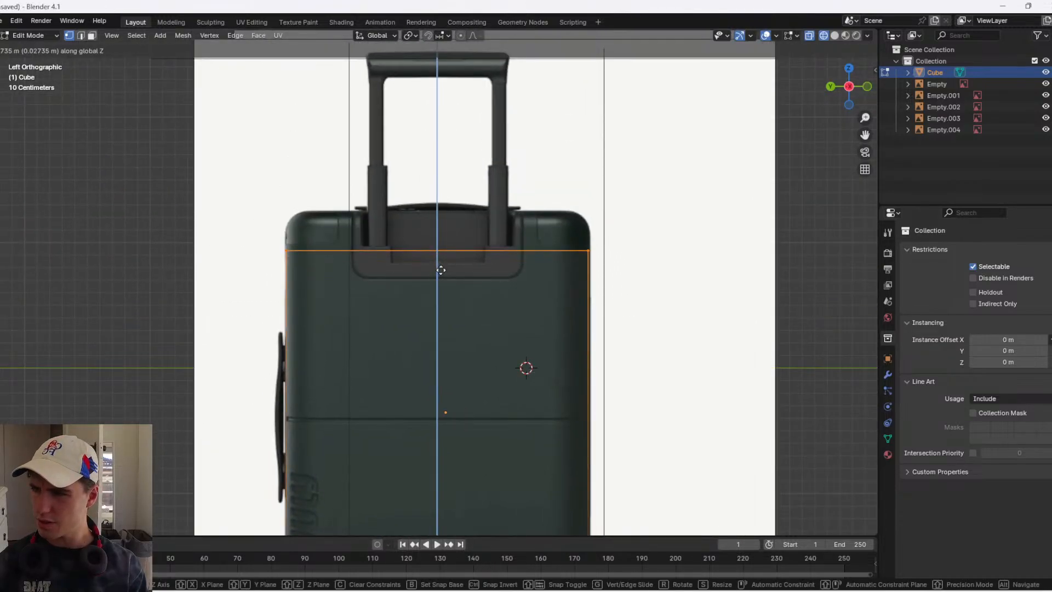
left_click(441, 270)
key("g")
key("z")
left_click(440, 265)
- Extrude the cube's top face up to the suitcase body's top and bevel its edges 0.159 m wide with 15 segments
middle_click_drag(439, 241, 450, 315, "shift")
scroll(453, 317, "up", 2)
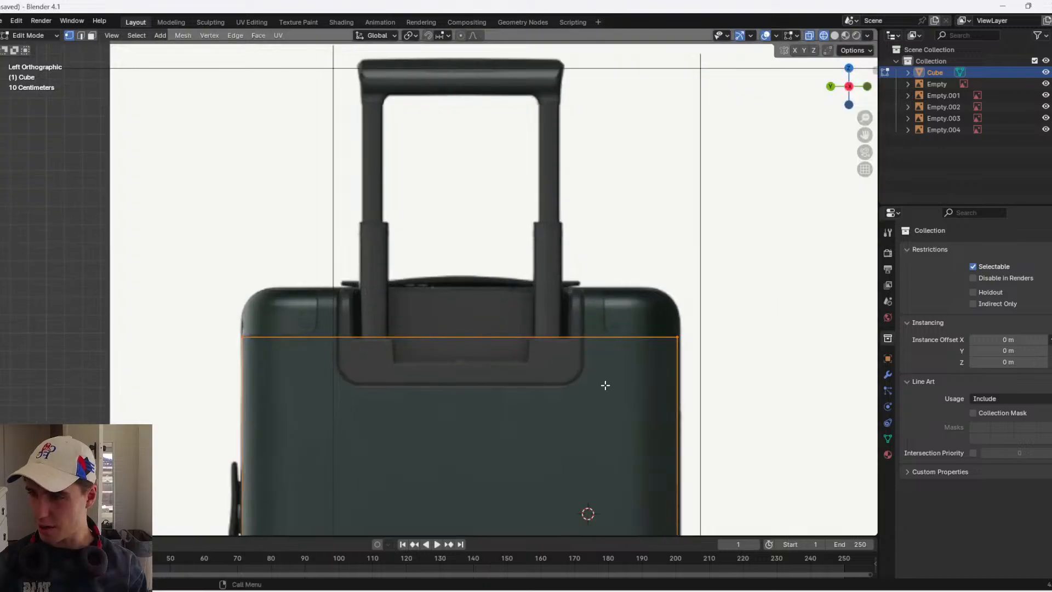
key("g")
key("z")
left_click(702, 311)
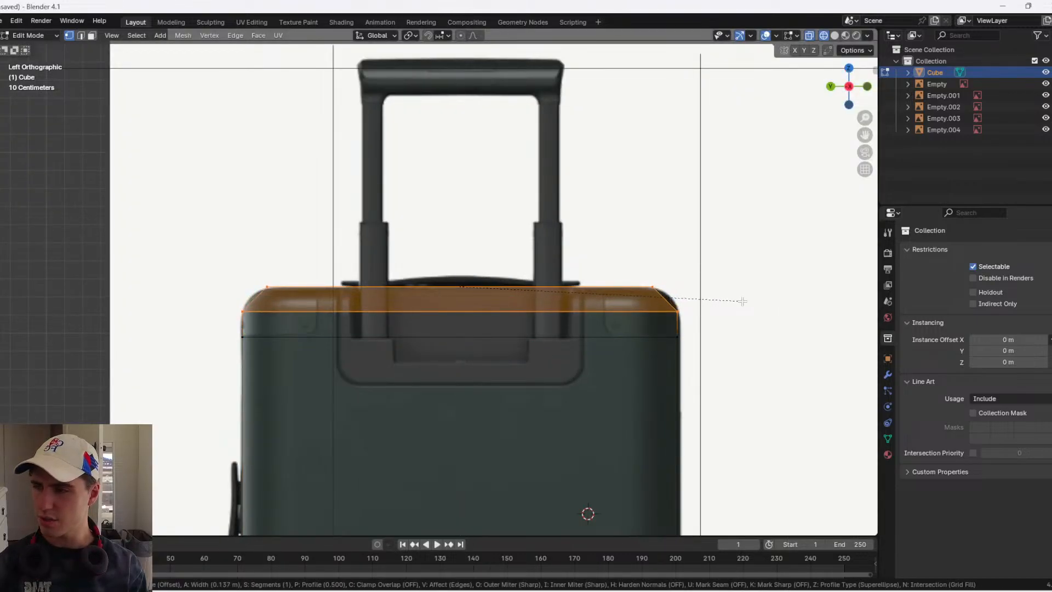
left_click(28, 524)
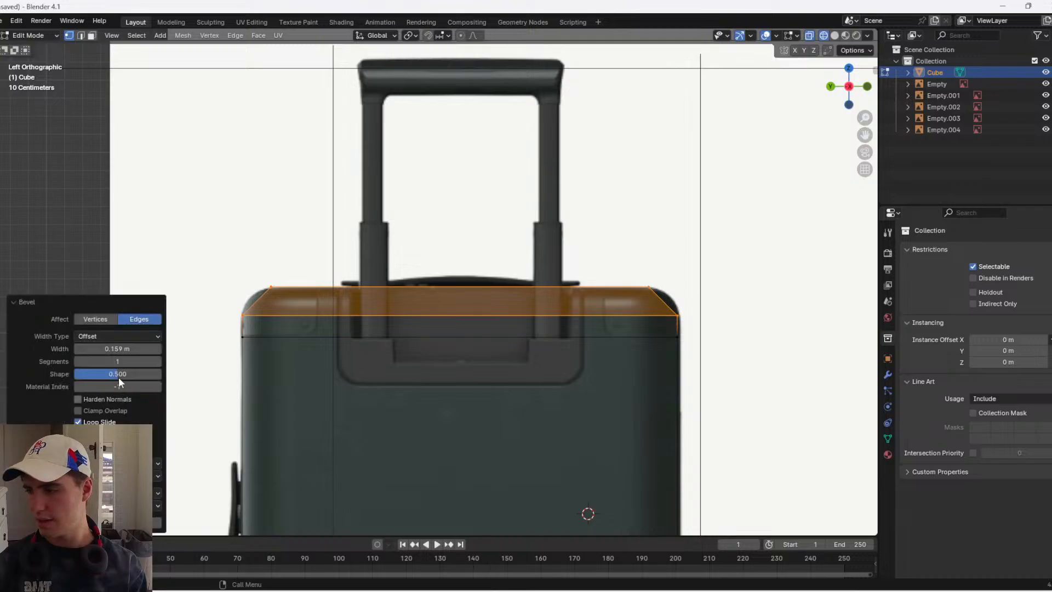
left_click_drag(118, 362, 134, 362)
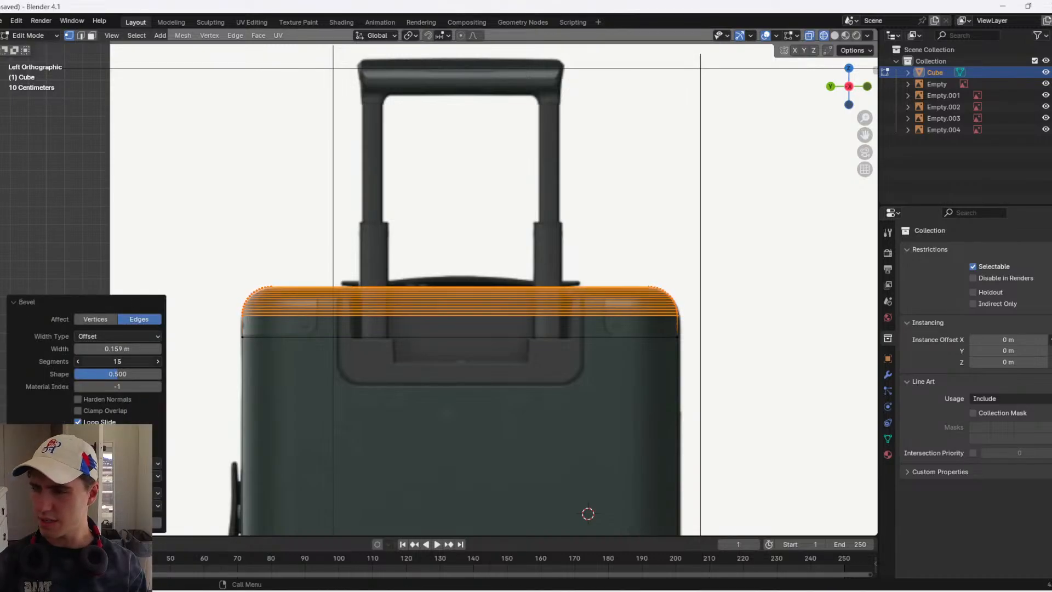
- Inspect the cube's rounded top in solid shading against the references and return to the wireframe left orthographic view
middle_click_drag(665, 407, 634, 147, "shift")
key("Tab")
key("shift+z")
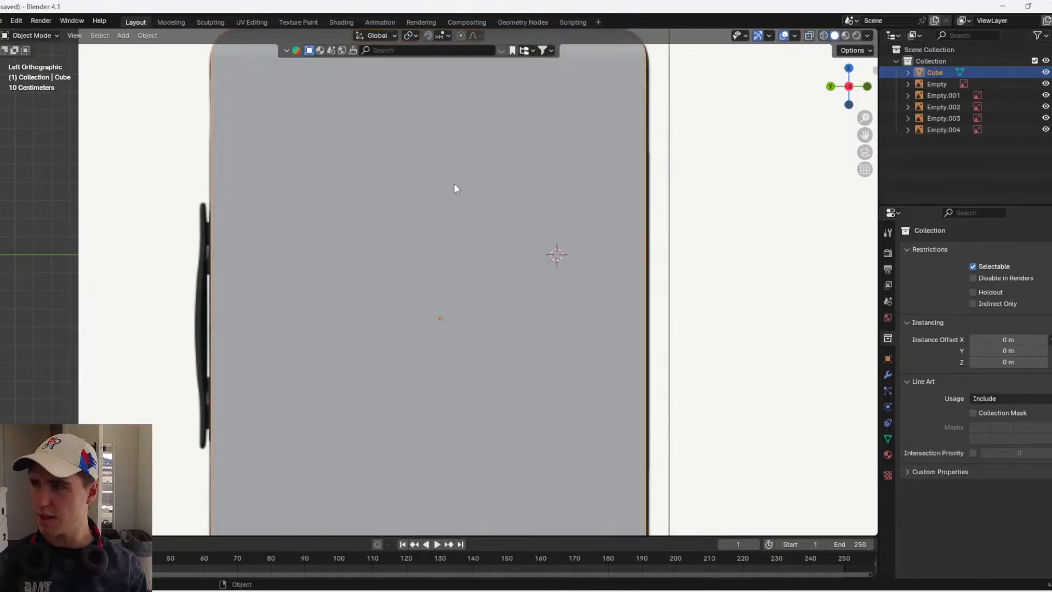
mouse_move(453, 183)
middle_mouse_down()
mouse_move(353, 218)
mouse_move(290, 201)
mouse_move(417, 193)
middle_mouse_up()
scroll(340, 214, "down", 5)
left_click(852, 96)
key("z")
left_click(464, 251)
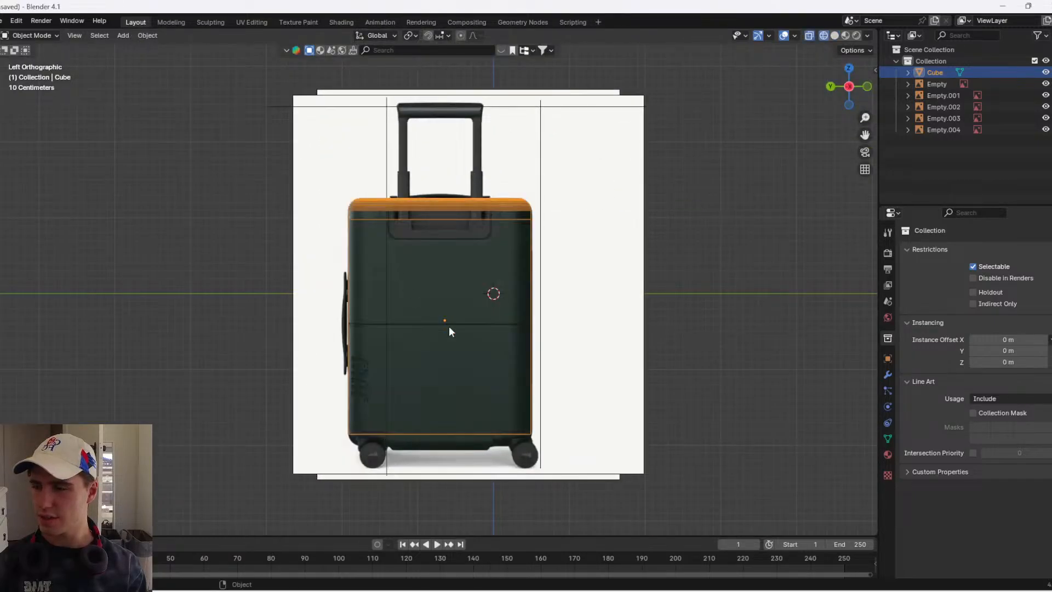
- Extrude the cube's bottom face down about 0.24 m along Z to the base of the suitcase body
scroll(455, 351, "up", 3)
middle_click_drag(498, 475, 497, 395, "shift")
key("Tab")
scroll(497, 394, "up", 1)
key("a")
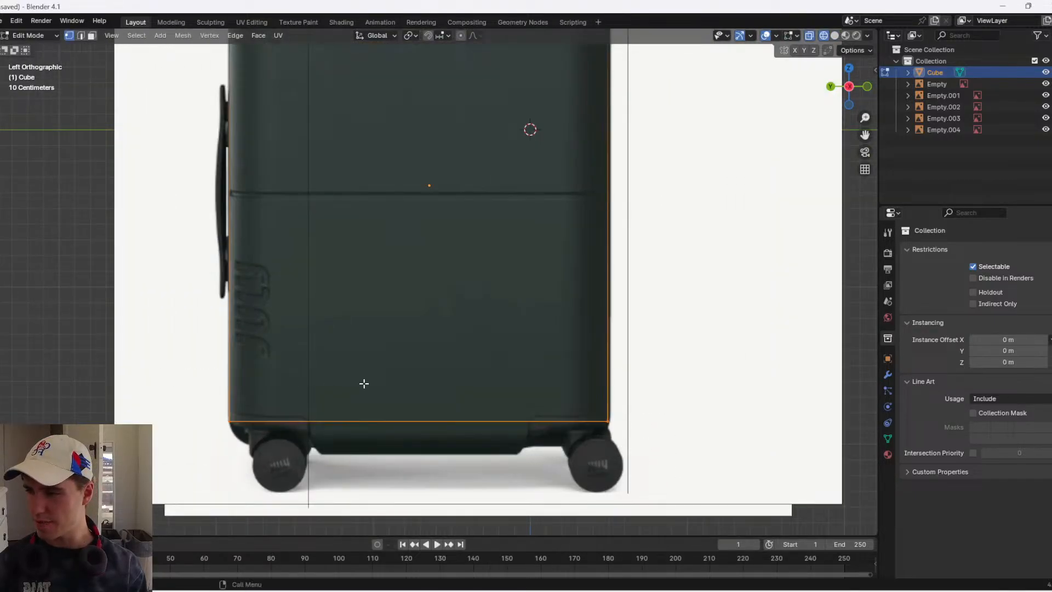
key("e")
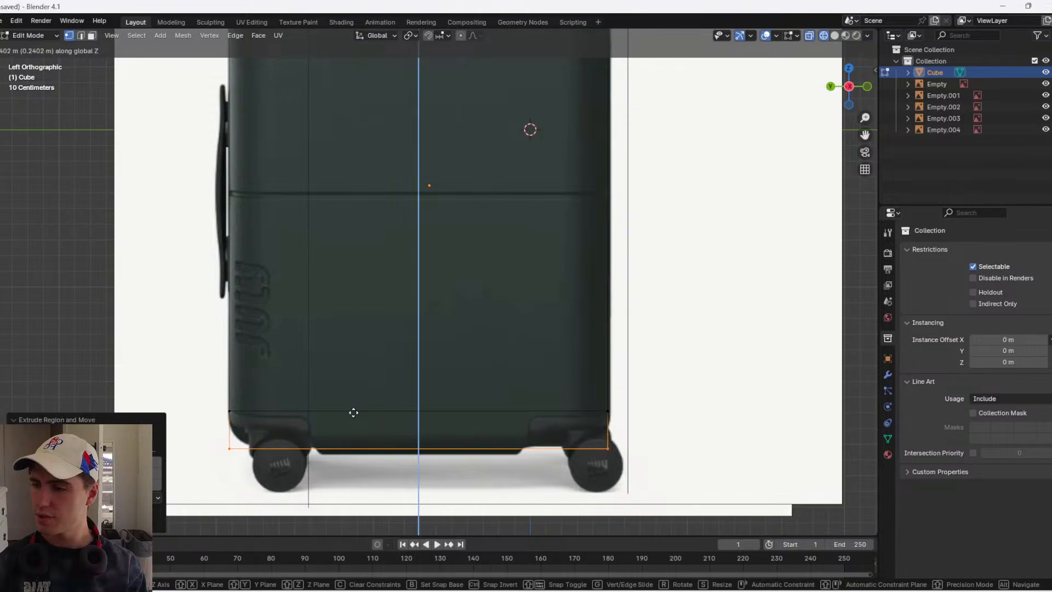
left_click(361, 411)
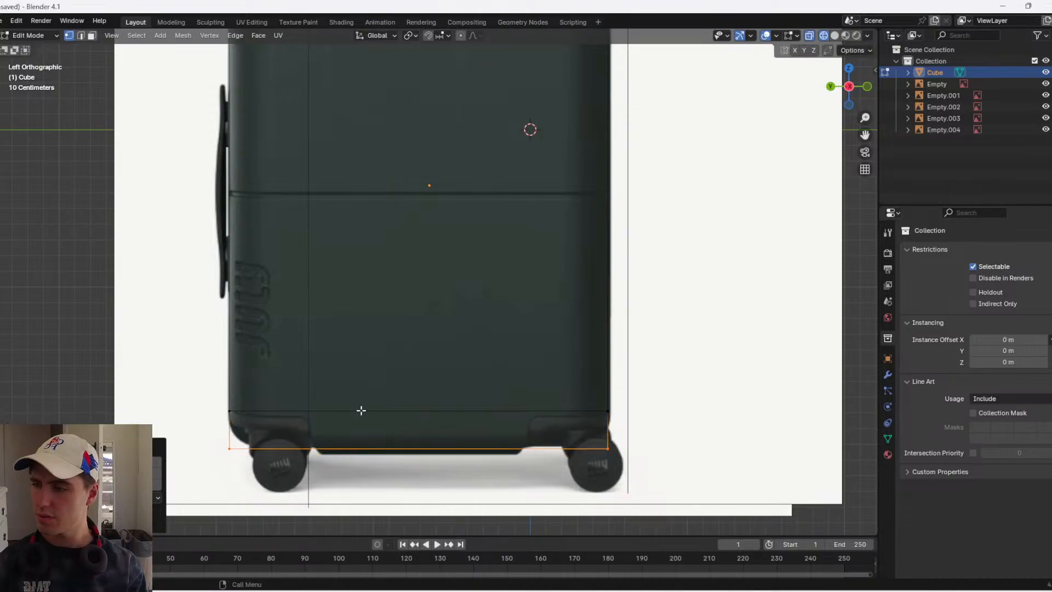
- Bevel the cube's bottom edges 0.209 m wide with 16 segments to match the suitcase's lower corners
left_click(491, 369)
scroll(356, 214, "down", 2)
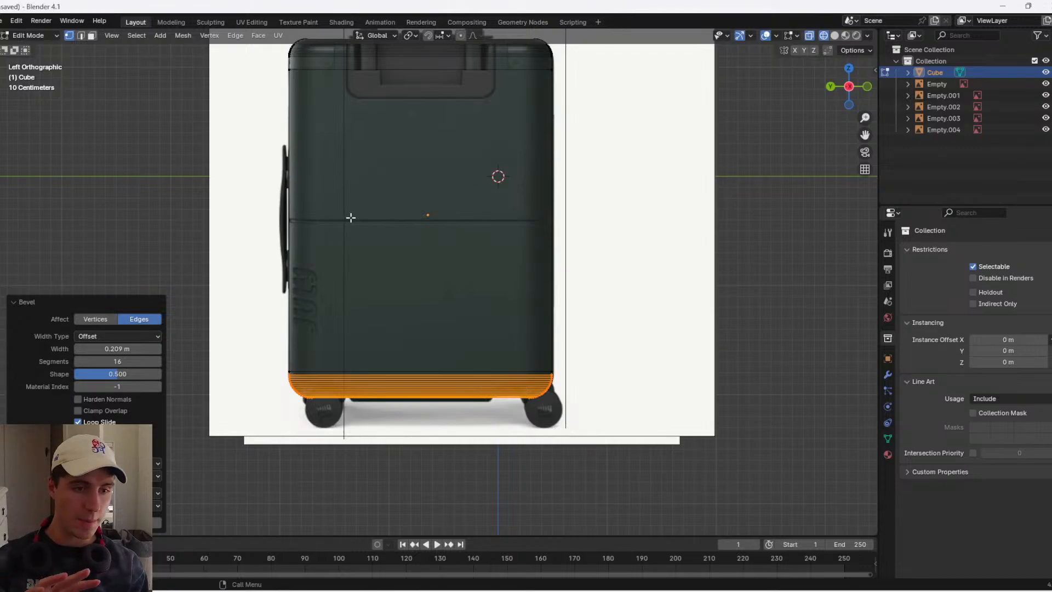
scroll(335, 295, "up", 2)
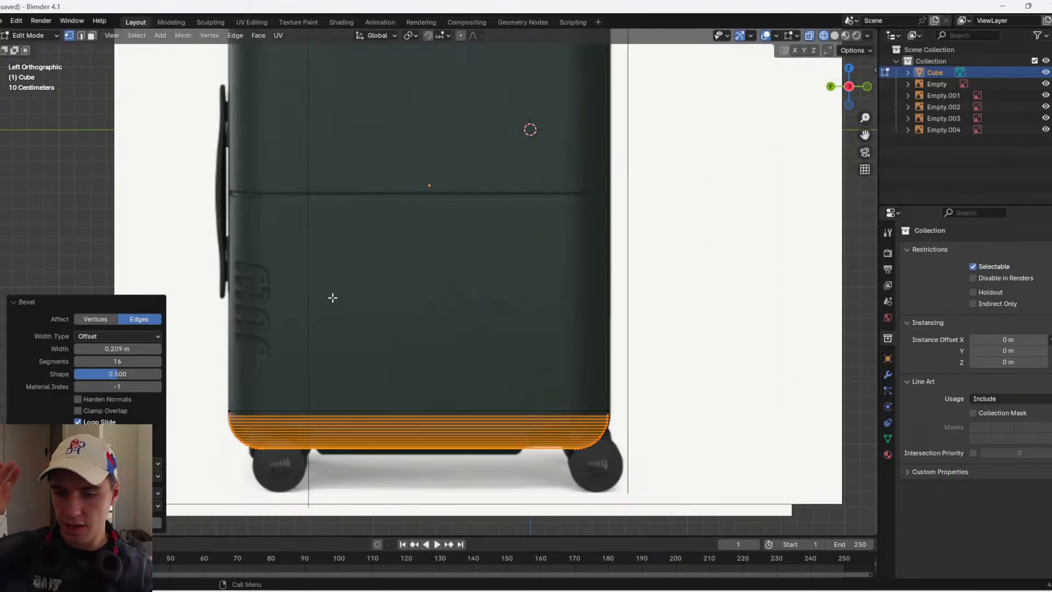
scroll(374, 284, "down", 3)
- Try a 16-segment bevel on a single vertical edge of the cube's outer face in solid shading and cancel it
key("Tab")
key("z")
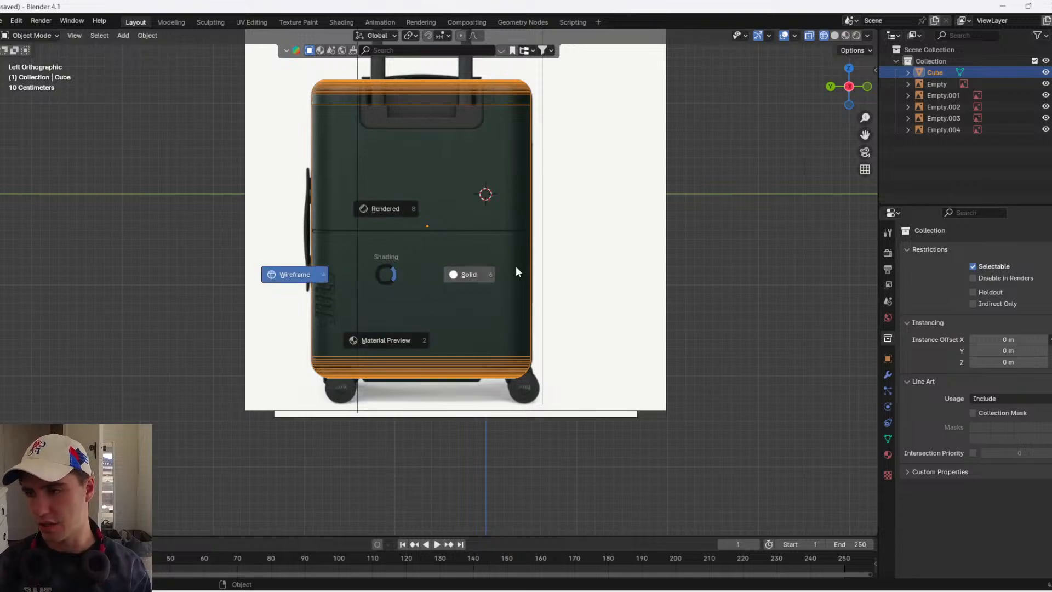
left_click(515, 265)
left_click(737, 250)
middle_click_drag(738, 250, 422, 326)
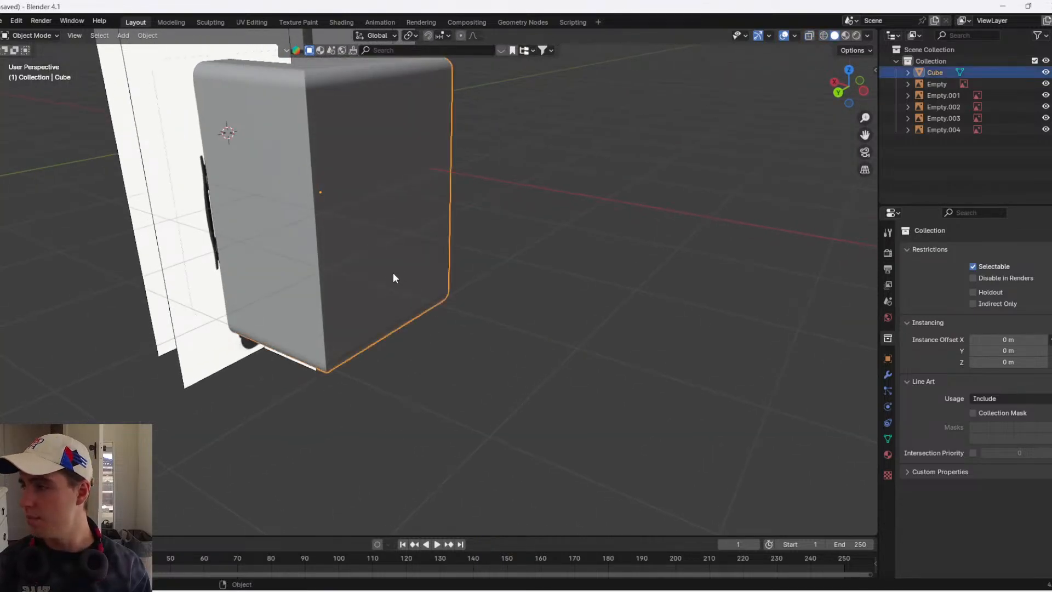
middle_click_drag(388, 211, 329, 295)
key("Tab")
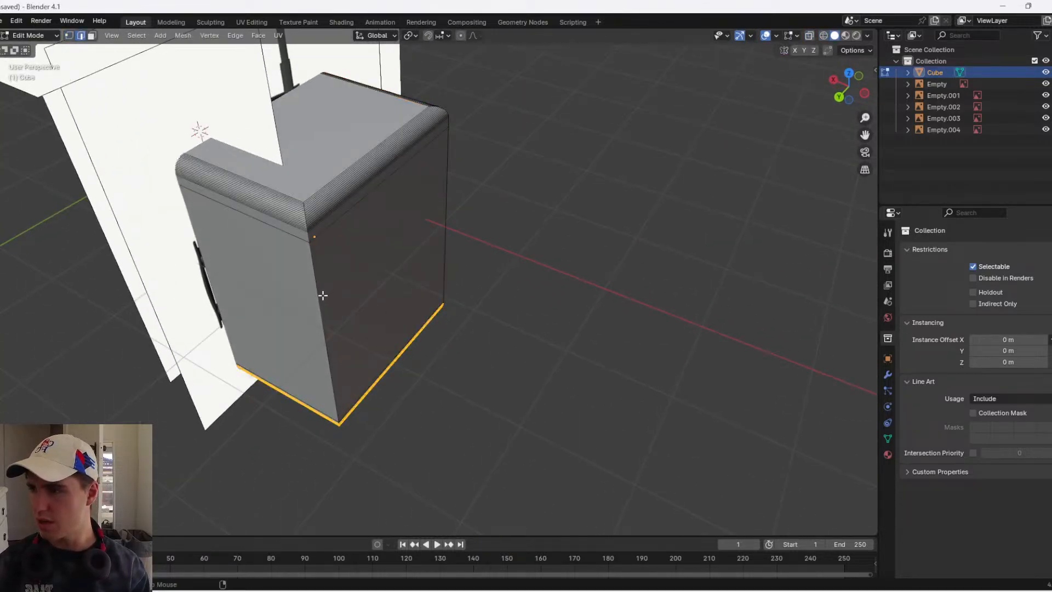
key("ctrl+b")
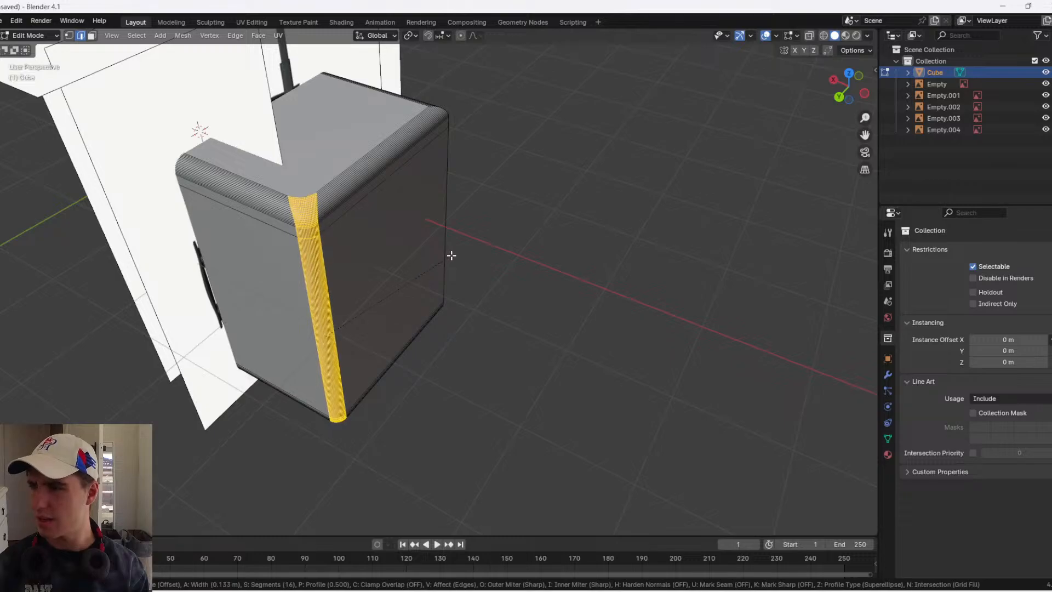
right_click(451, 256)
- Try a bevel on both vertical edges of the cube's outer face, inspect the rounded corners, and undo it
middle_click_drag(451, 255, 310, 232)
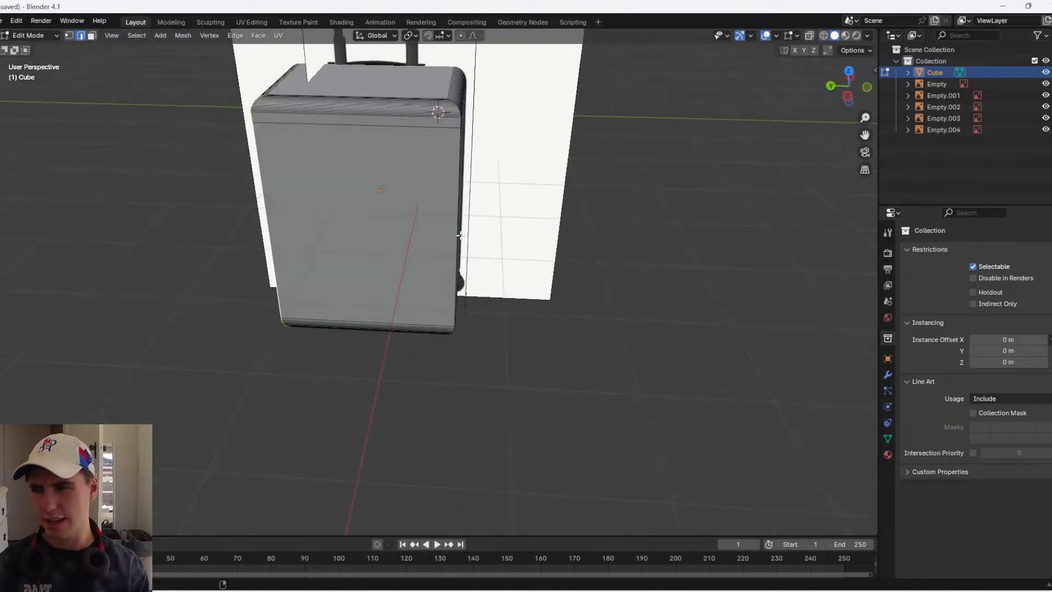
left_click(512, 200)
key("Tab")
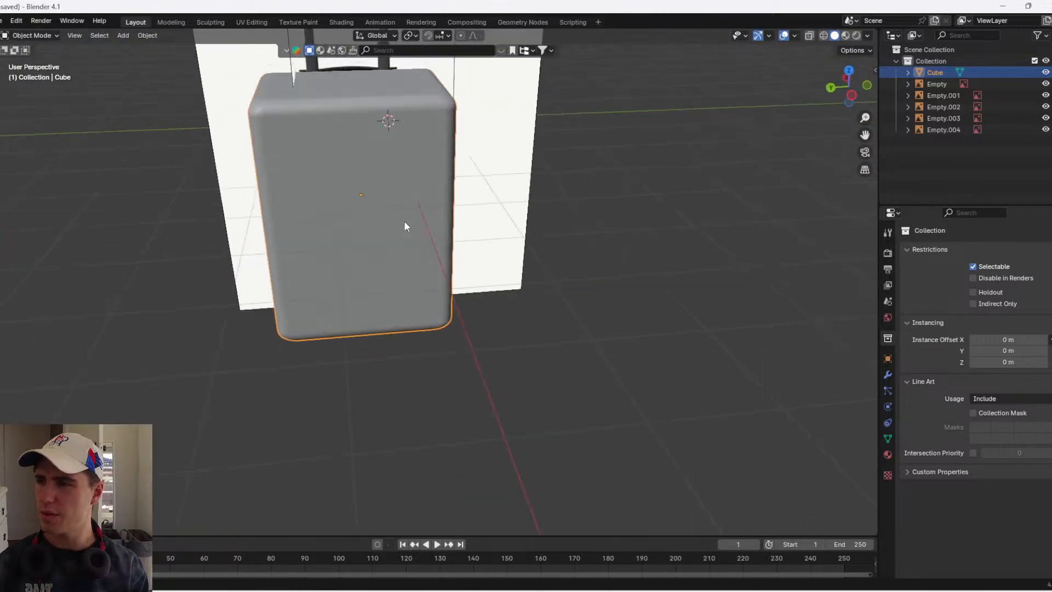
middle_click_drag(404, 222, 485, 253)
scroll(486, 250, "up", 2)
key("Tab")
key("ctrl+z")
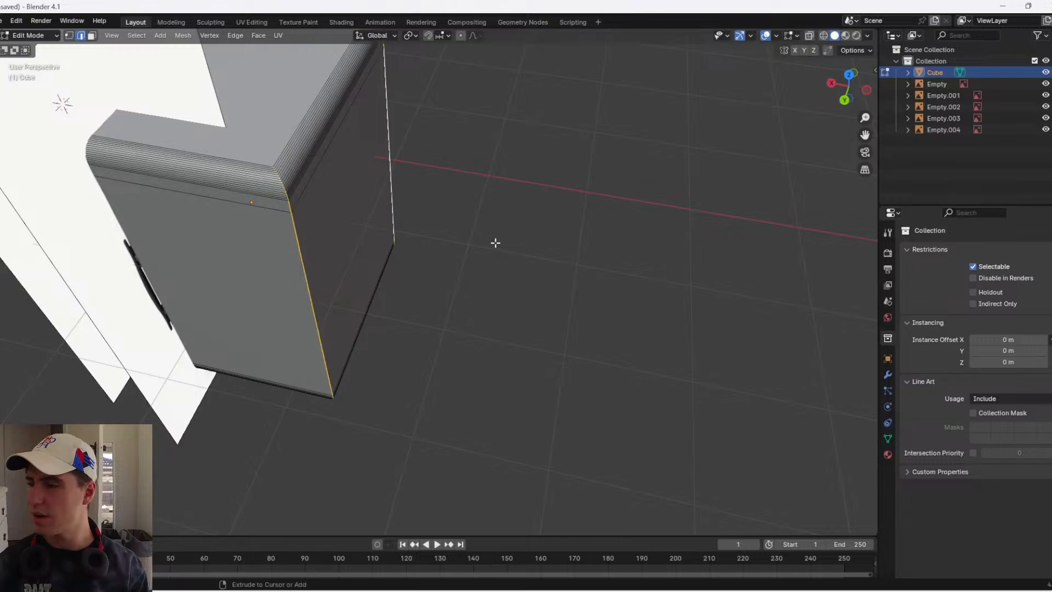
- Bevel both vertical edges of the cube's outer face again and check the body beside the references
left_click(505, 228)
key("Tab")
scroll(485, 250, "down", 3)
middle_click_drag(485, 249, 446, 416)
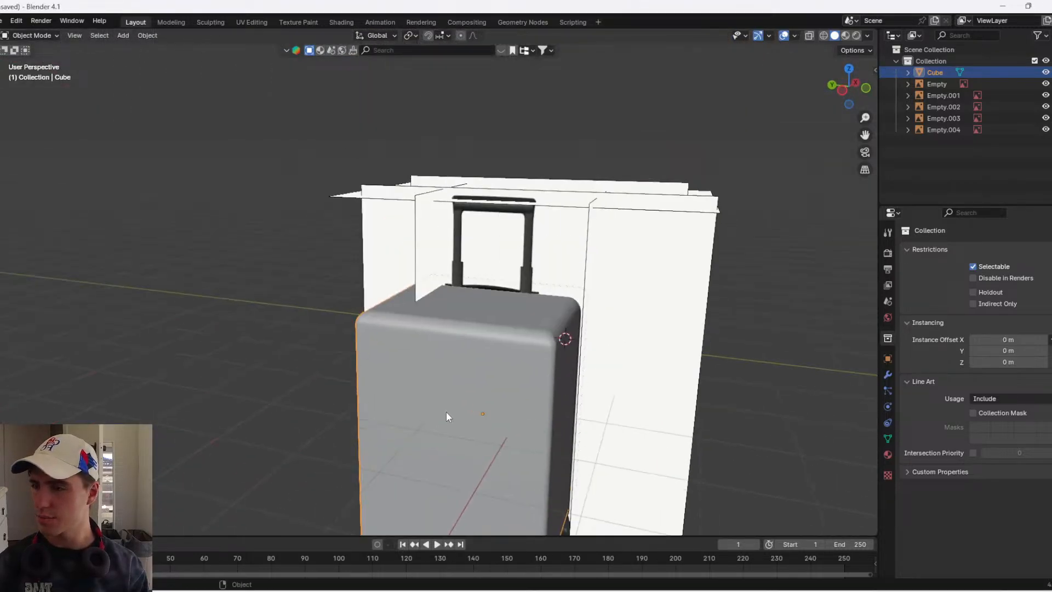
- Move the edge loop below the cube's top bevel down about 0.065 m along Z with proportional editing enabled
key("Tab")
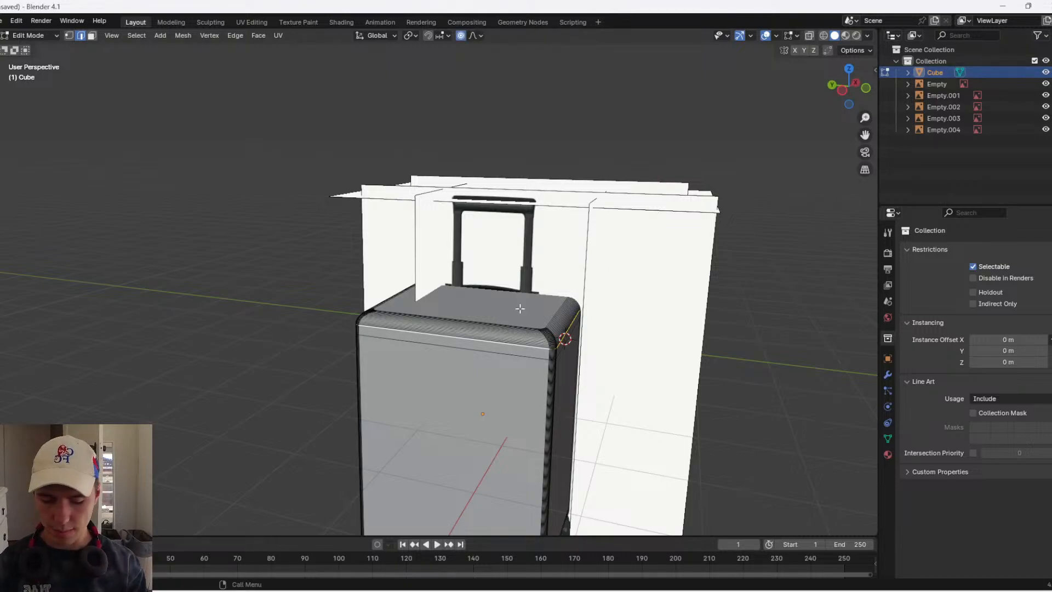
key("g")
key("z")
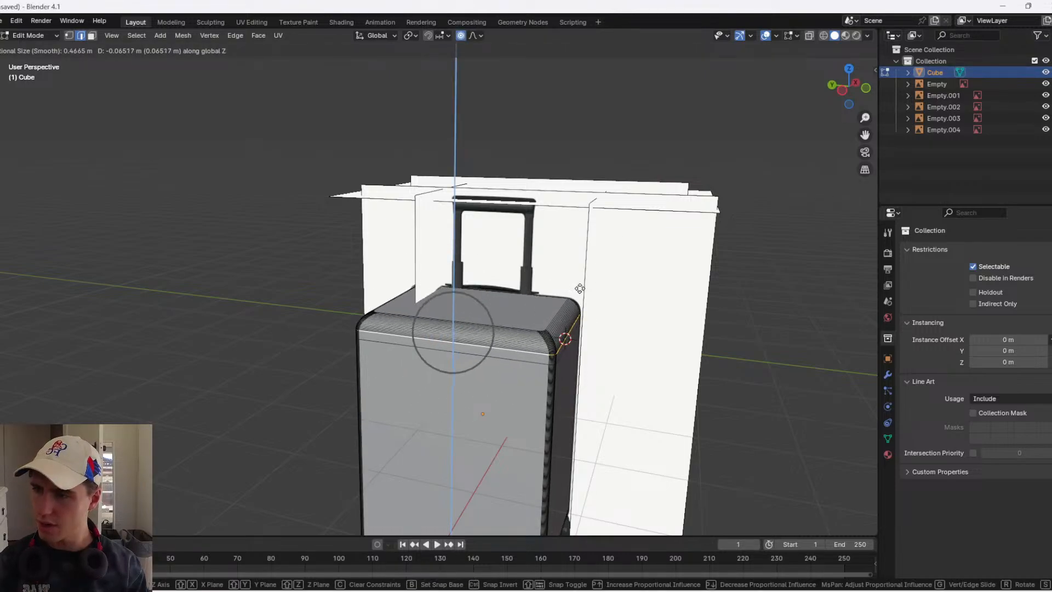
left_click(580, 288)
key("Tab")
middle_click_drag(594, 338, 718, 322)
key("Tab")
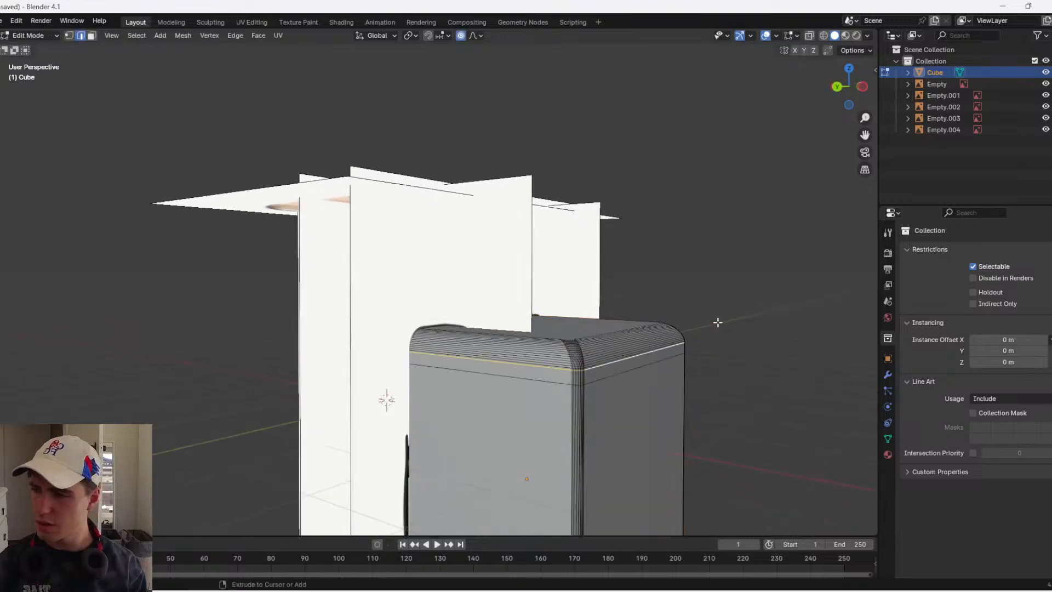
key("Tab")
left_click(888, 375)
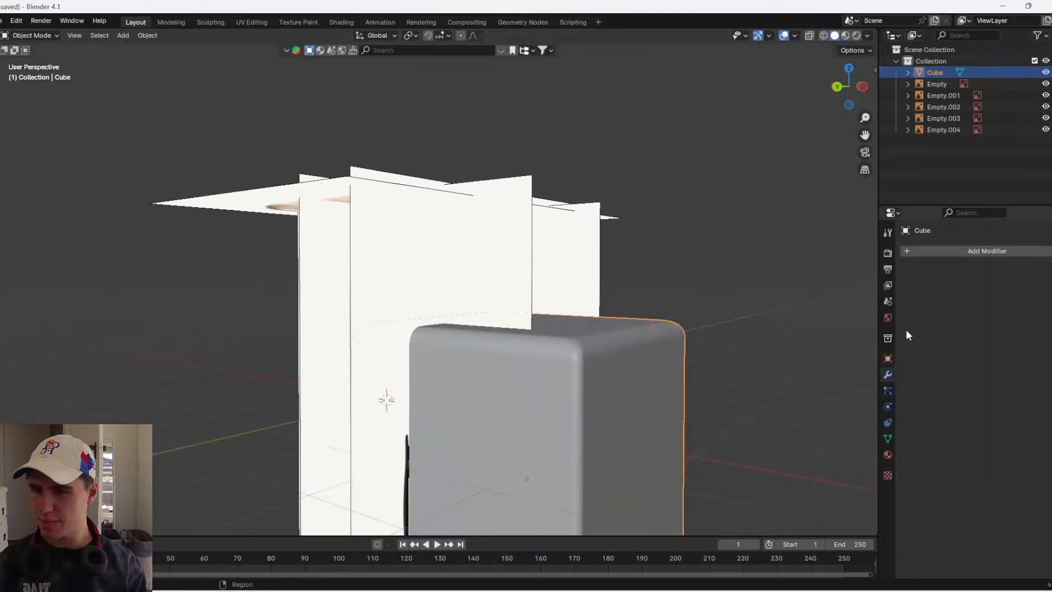
left_click(943, 252)
type("suy")
left_click(877, 272)
scroll(772, 344, "down", 3)
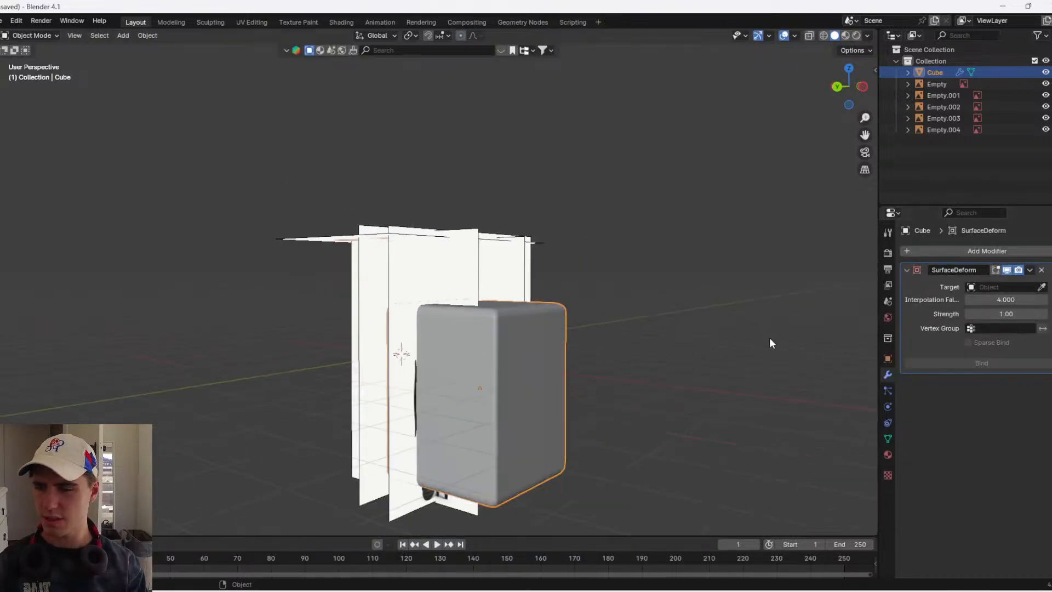
left_click(1041, 270)
- Try a Subdivision Surface modifier on the suitcase-body cube, inspect its effect, and remove the modifier
left_click(1038, 251)
type("subd")
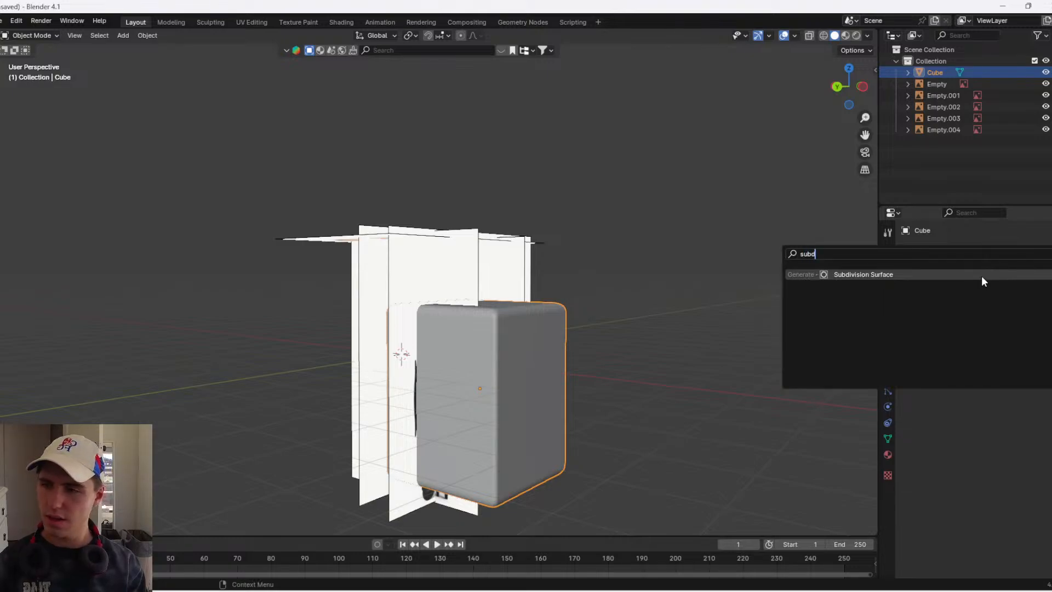
left_click(981, 275)
middle_click_drag(526, 351, 554, 373)
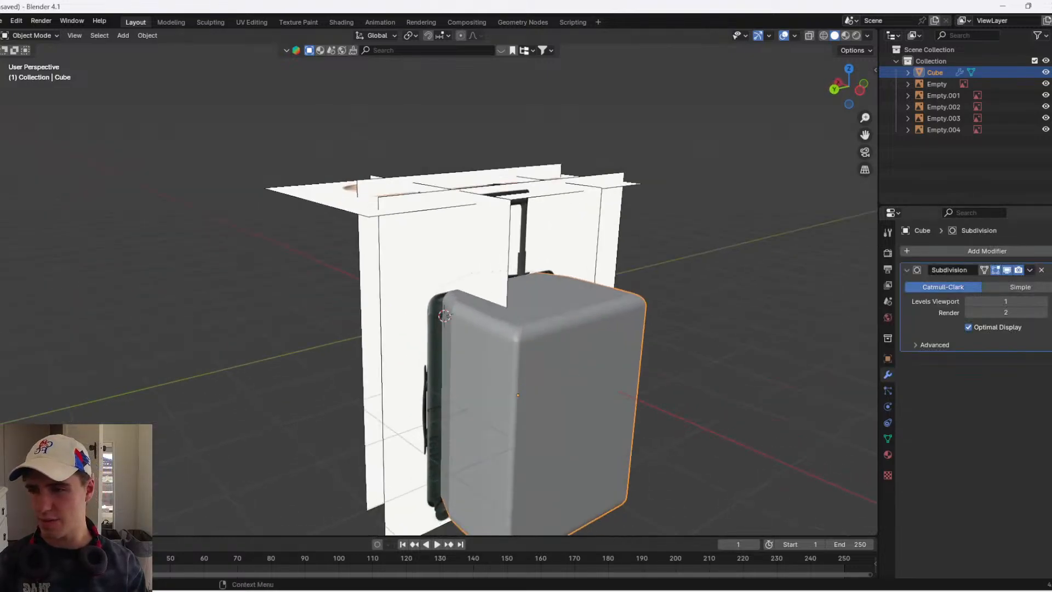
left_click(1042, 270)
- Add a second cube mesh and move it over the suitcase-body cube in the wireframe top orthographic view
middle_click_drag(510, 313, 583, 316)
key("shift+a")
mouse_move(591, 301)
left_click(632, 320)
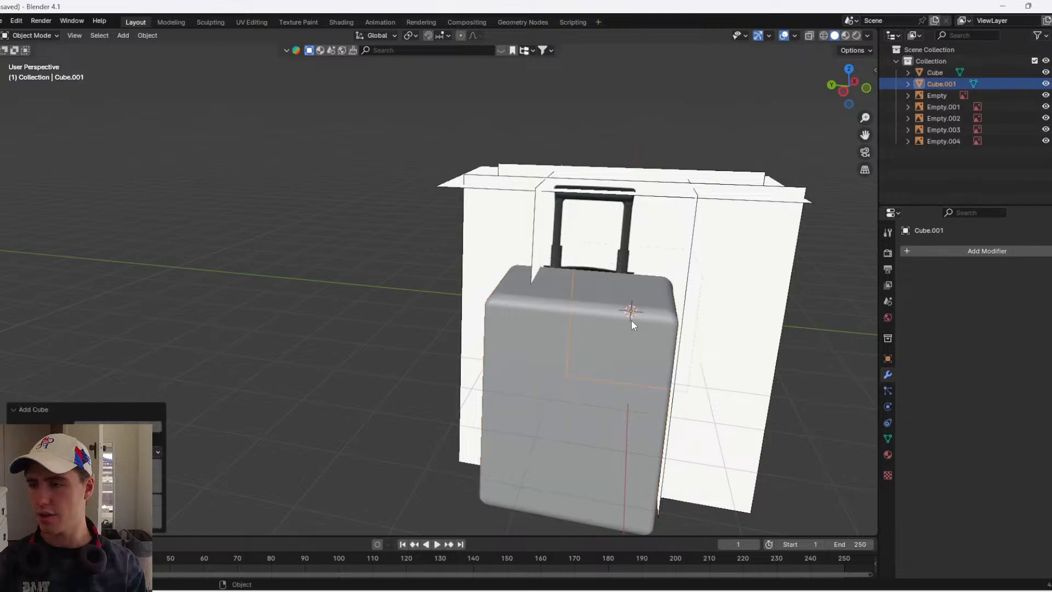
key("alt+z")
left_click(847, 71)
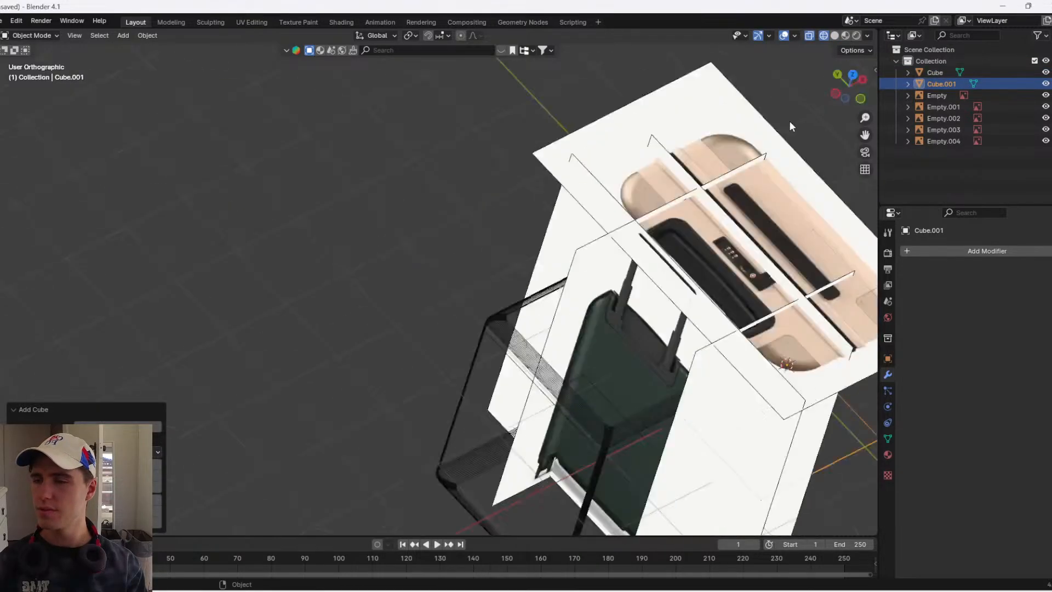
key("g")
left_click(434, 228)
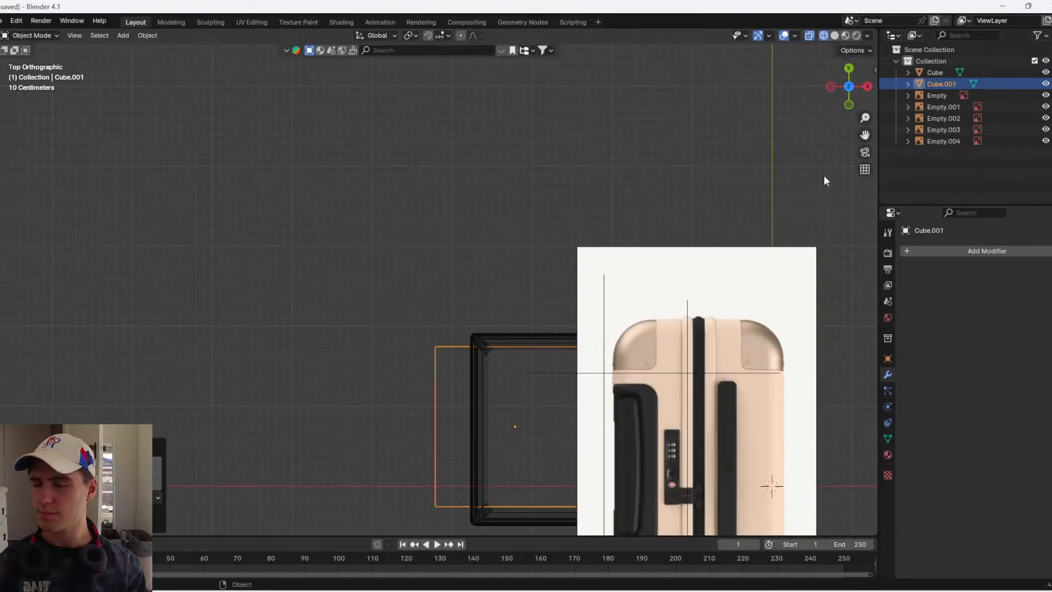
- Scale and move the second cube in left orthographic view until its sides match the suitcase's width
left_click(831, 86)
scroll(740, 388, "up", 2)
middle_click_drag(858, 421, 631, 234, "shift")
key("s")
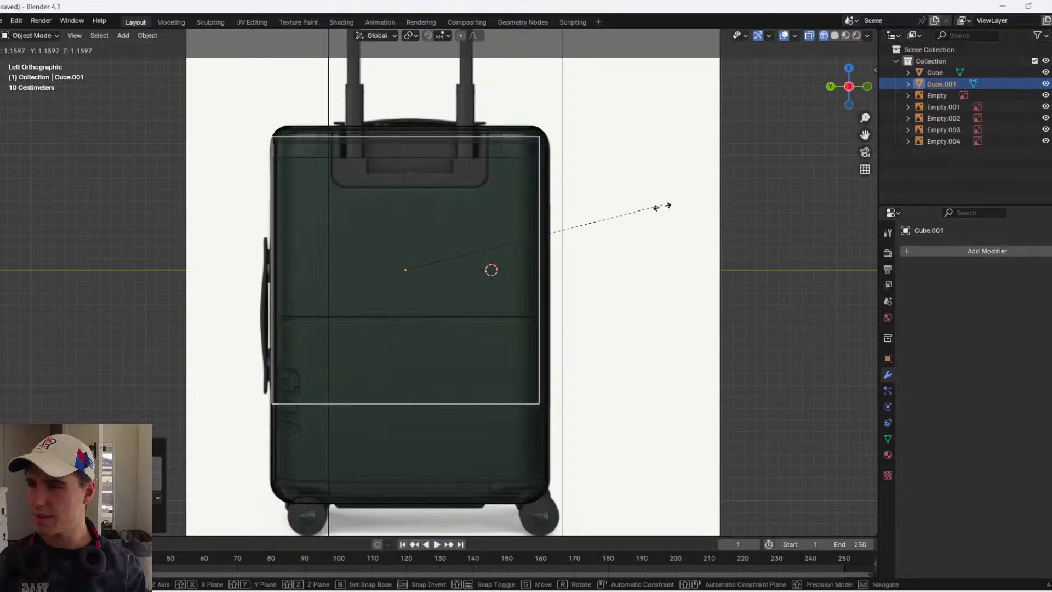
left_click(667, 211)
key("g")
left_click(680, 245)
key("s")
left_click(676, 244)
key("g")
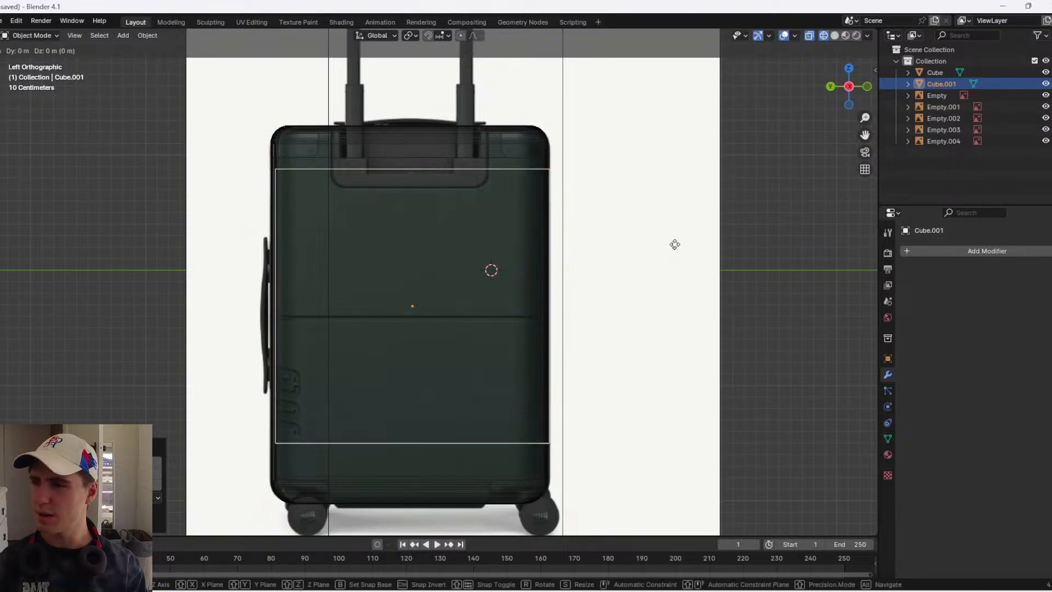
left_click(672, 250)
key("s")
left_click(678, 245)
key("g")
left_click(679, 246)
key("s")
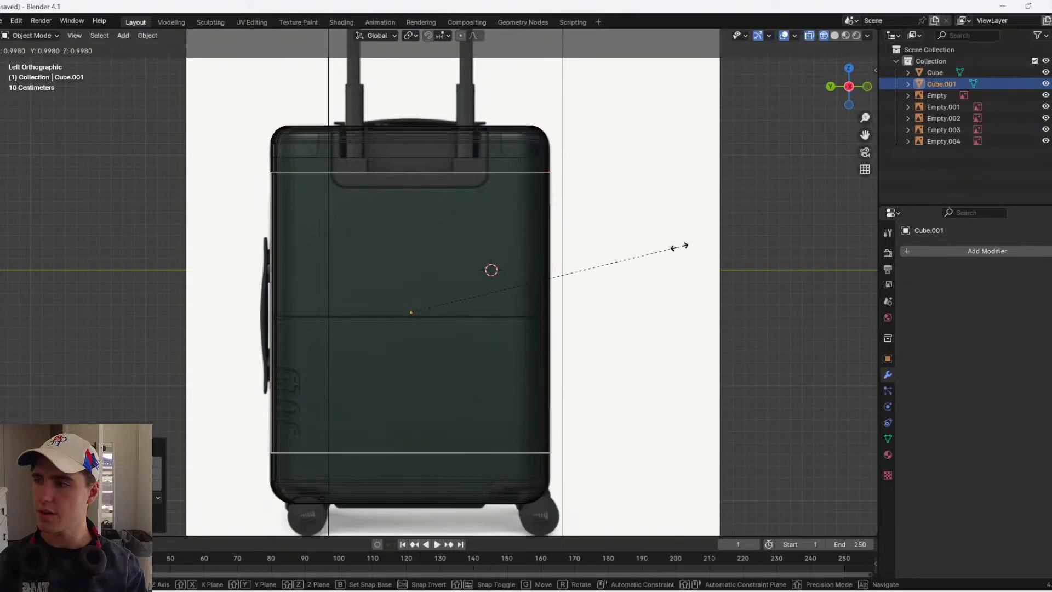
left_click(675, 245)
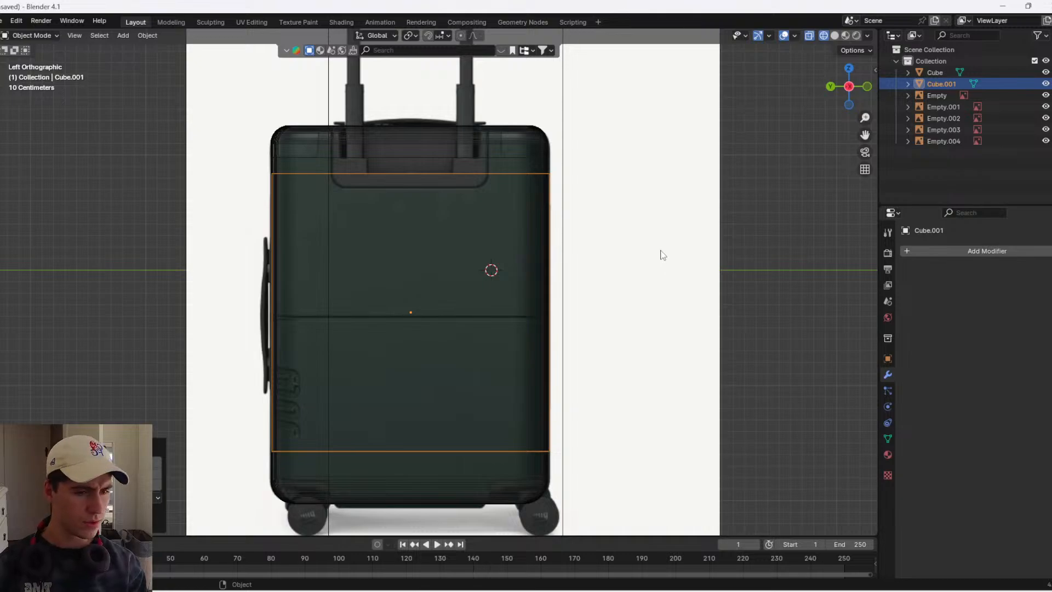
left_click(608, 271)
- Add a Subdivision Surface modifier to the second cube with its viewport levels at 2
left_click(963, 252)
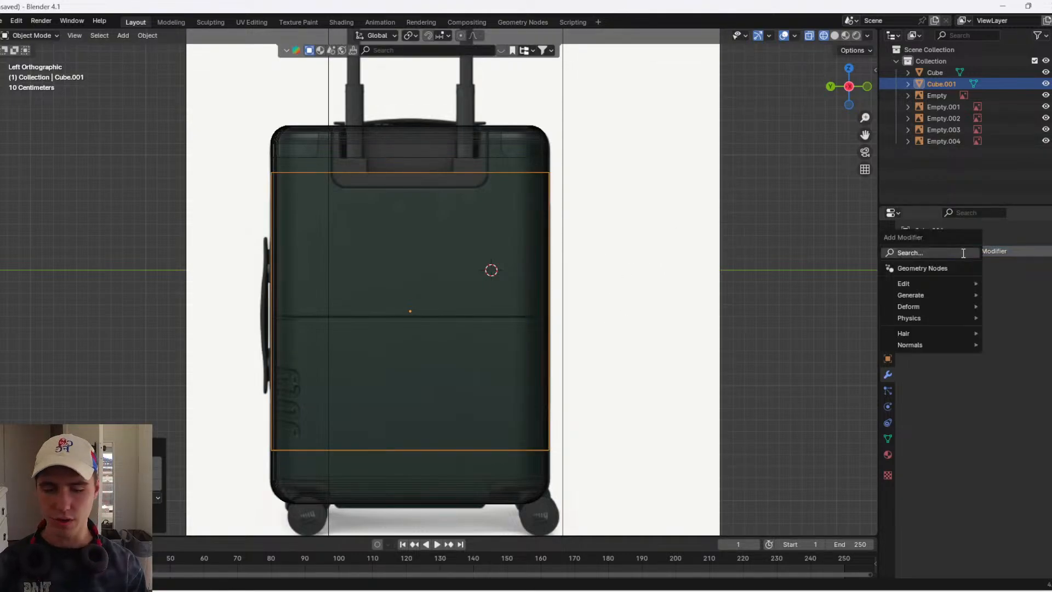
type("subd")
key("Return")
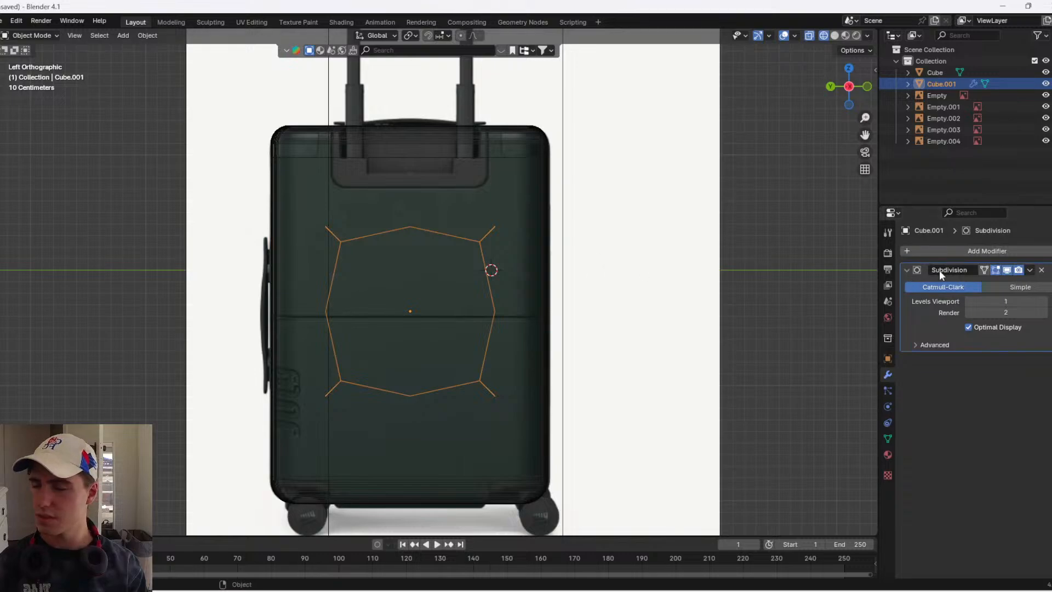
left_click(1044, 302)
- Extrude the second cube's side and top vertices in place to tighten its subdivided edges
key("Tab")
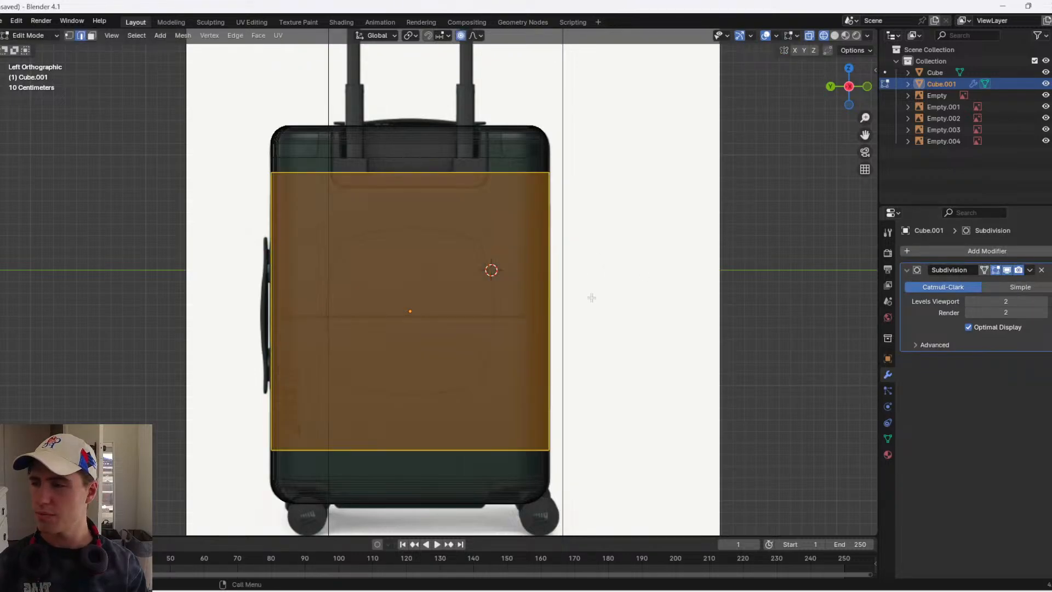
left_click_drag(621, 471, 512, 130)
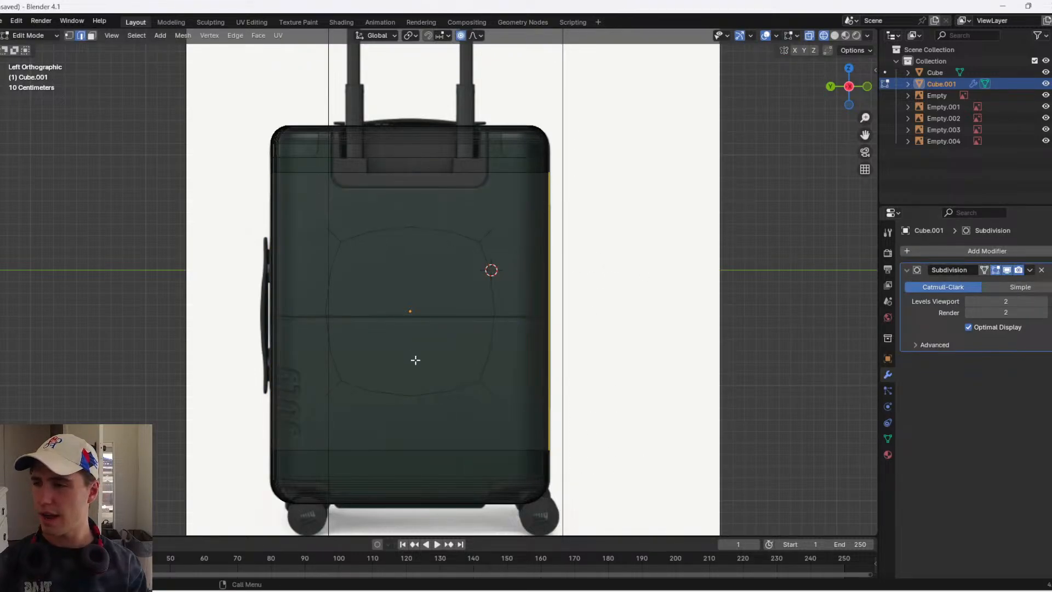
key("1")
left_click_drag(349, 485, 263, 149)
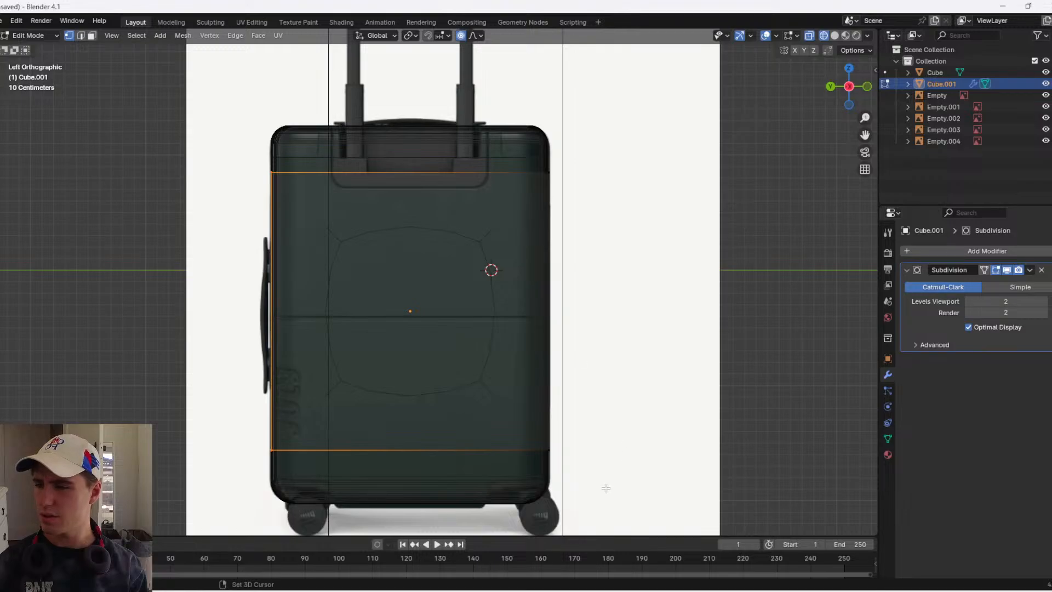
left_click_drag(606, 488, 465, 135, "shift")
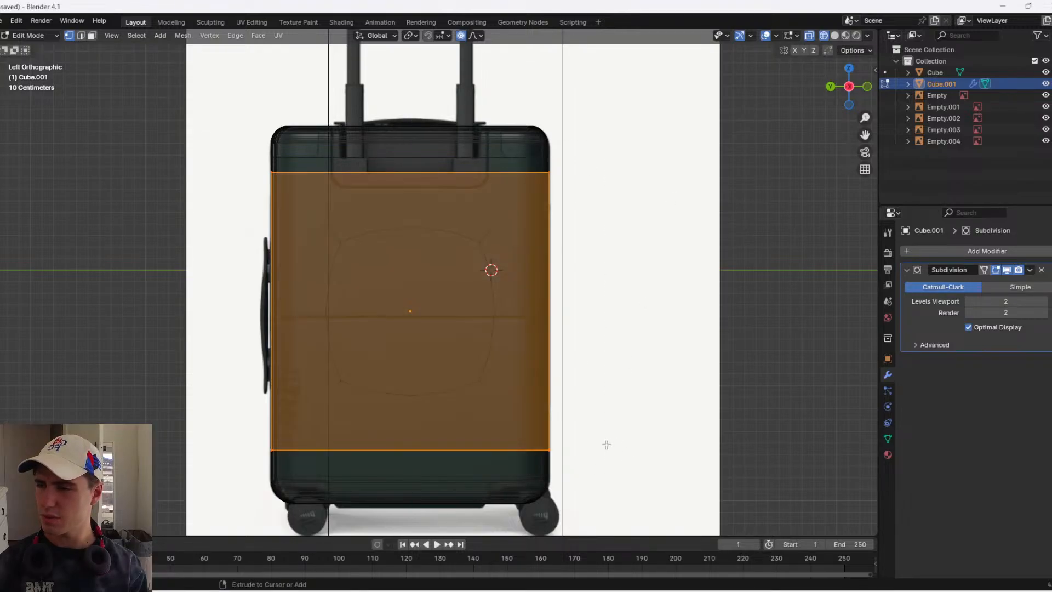
key("e")
left_click(648, 182)
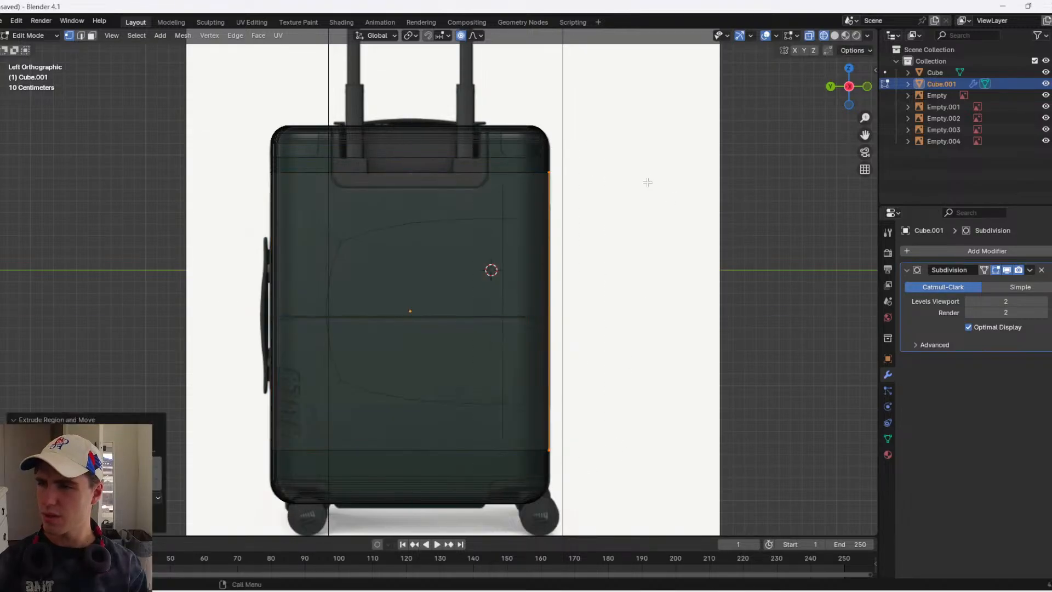
right_click(327, 463)
left_click(329, 463)
left_click_drag(360, 468, 134, 71)
key("e")
left_click(432, 159)
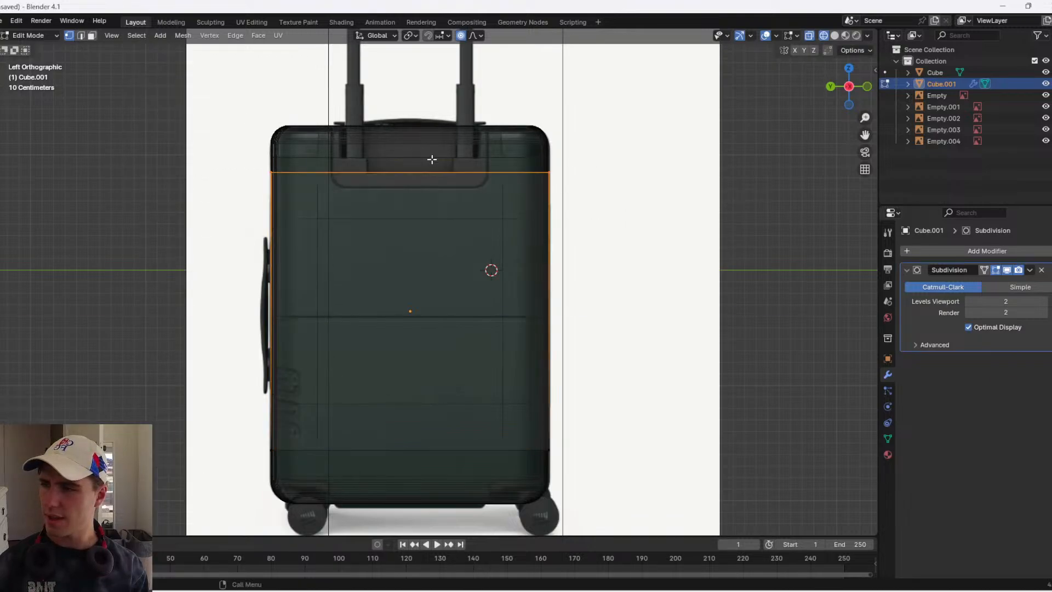
- Raise the second cube's top along Z, extrude it once more and move the extrusion up to the suitcase's top
key("g")
key("z")
right_click(512, 151)
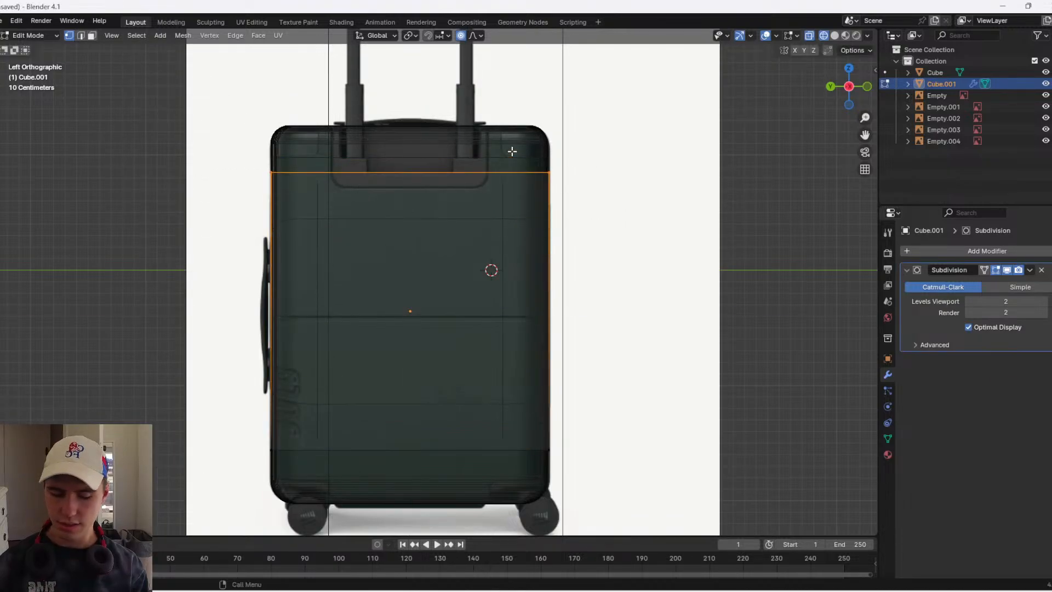
key("g")
key("z")
left_click(516, 135)
key("e")
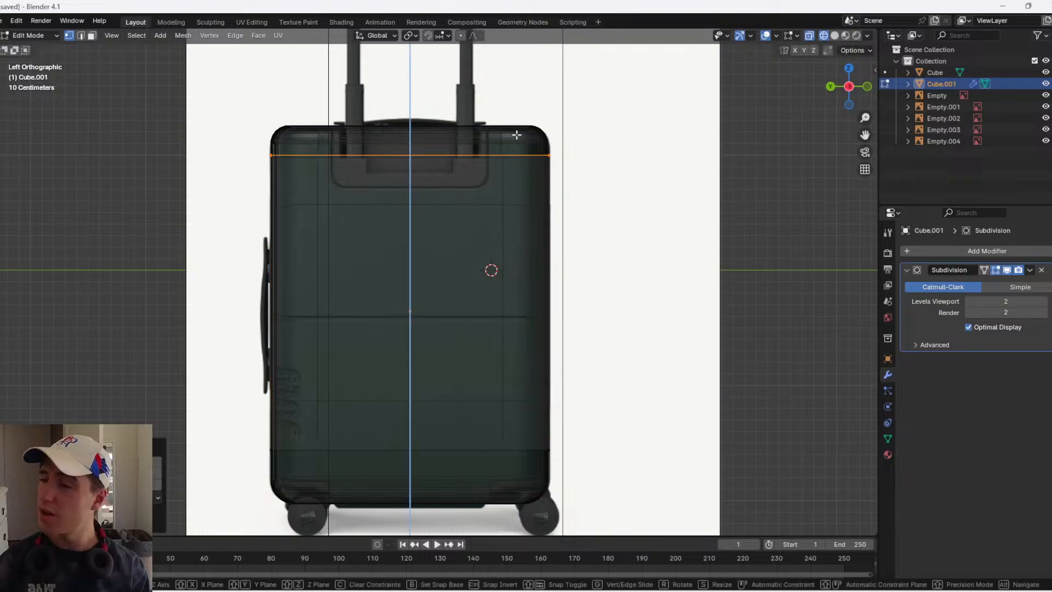
left_click(516, 135)
key("g")
key("z")
left_click(536, 101)
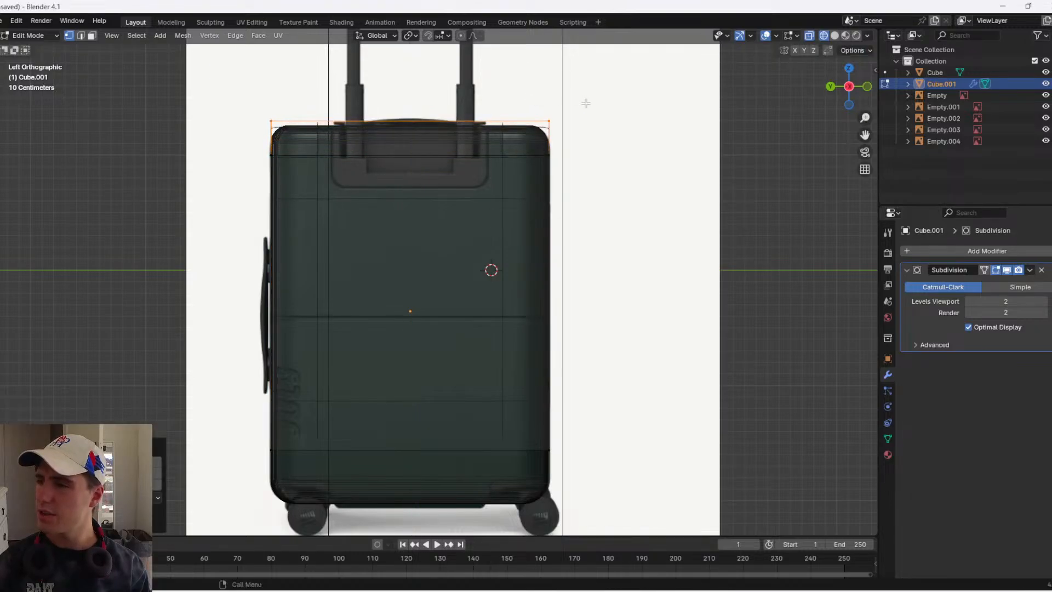
- Scale the second cube's top vertices inward slightly and adjust their height along Z to follow the rounded corners
key("s")
left_click(577, 110)
key("g")
key("z")
left_click(577, 110)
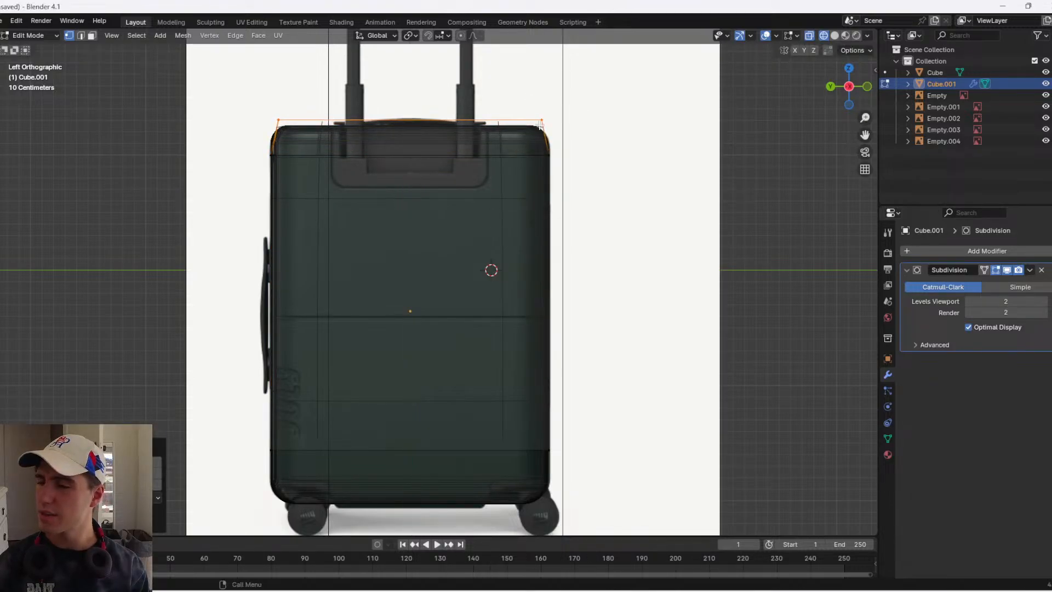
- Extrude the second cube's two outer-side faces in place and check the subdivided shape in solid shading
key("Tab")
key("z")
left_click(530, 152)
mouse_move(529, 152)
middle_mouse_down()
mouse_move(566, 185)
mouse_move(507, 219)
mouse_move(514, 257)
middle_mouse_up()
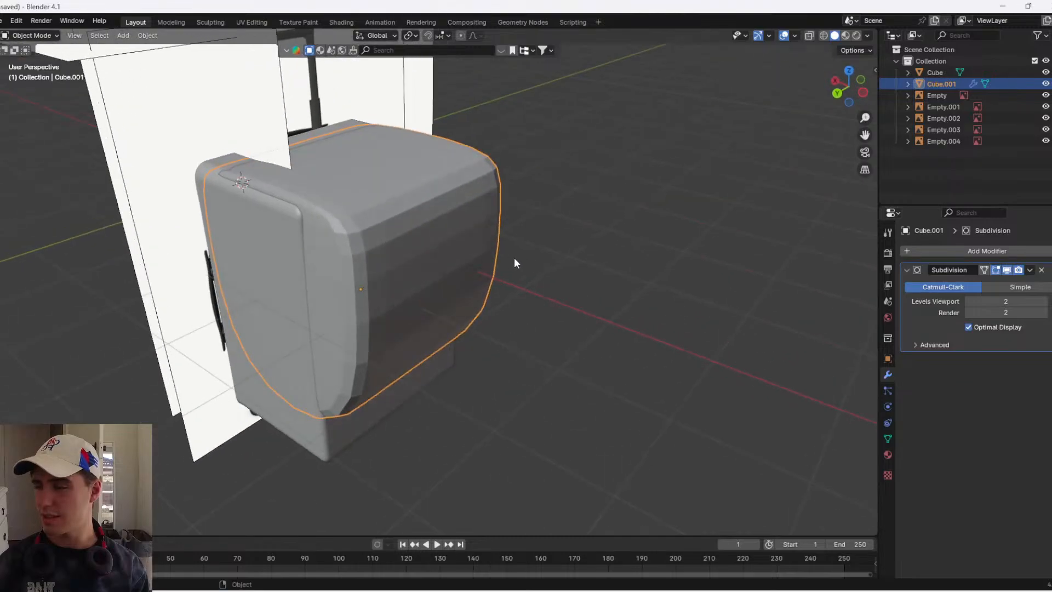
key("Tab")
key("3")
left_click(423, 212)
left_click(428, 243, "shift")
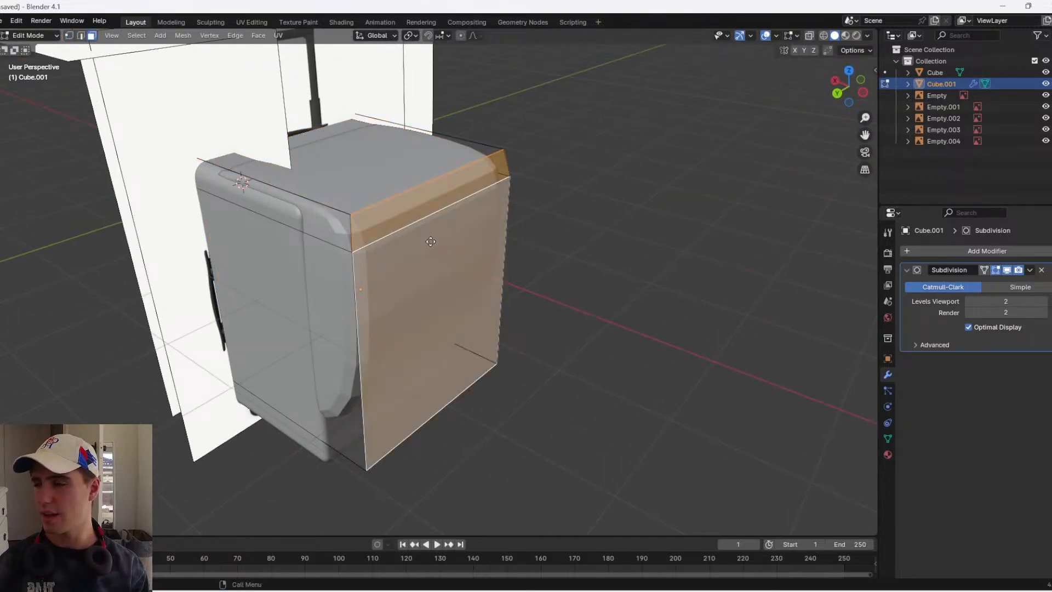
key("Tab")
right_click(594, 214)
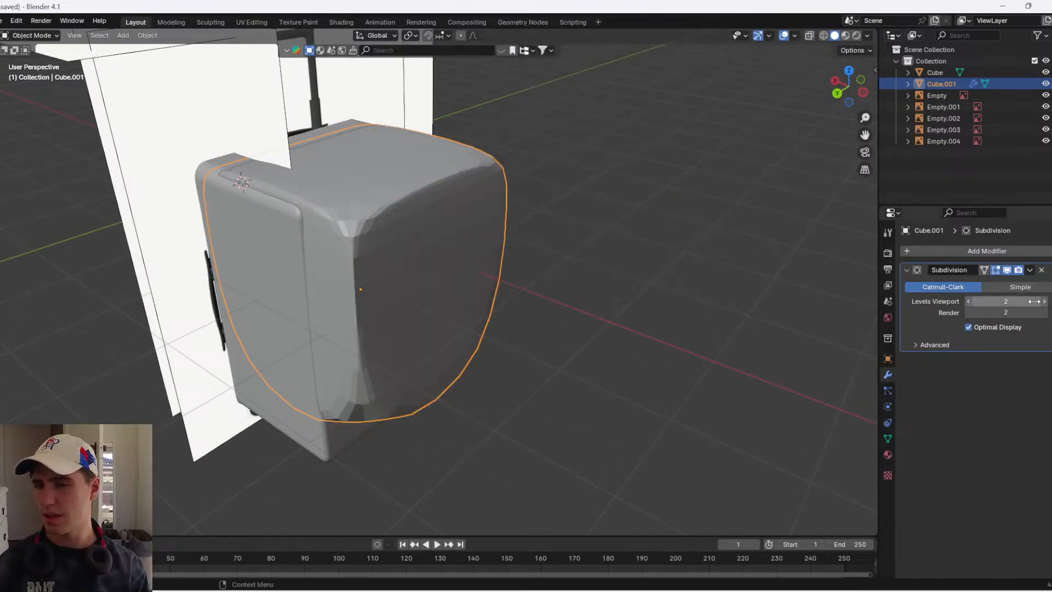
right_click(736, 278)
- Delete the subdivided second cube and view the original suitcase body alone
left_click(684, 144)
middle_click_drag(404, 188, 481, 182)
scroll(483, 183, "down", 2)
key("x")
left_click(428, 188)
middle_click_drag(340, 242, 398, 244)
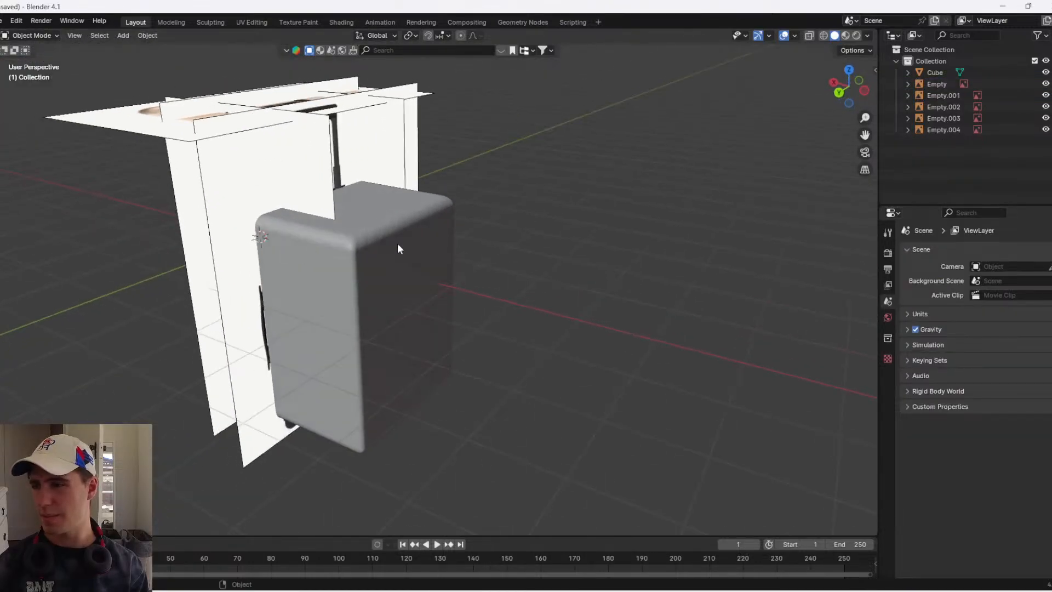
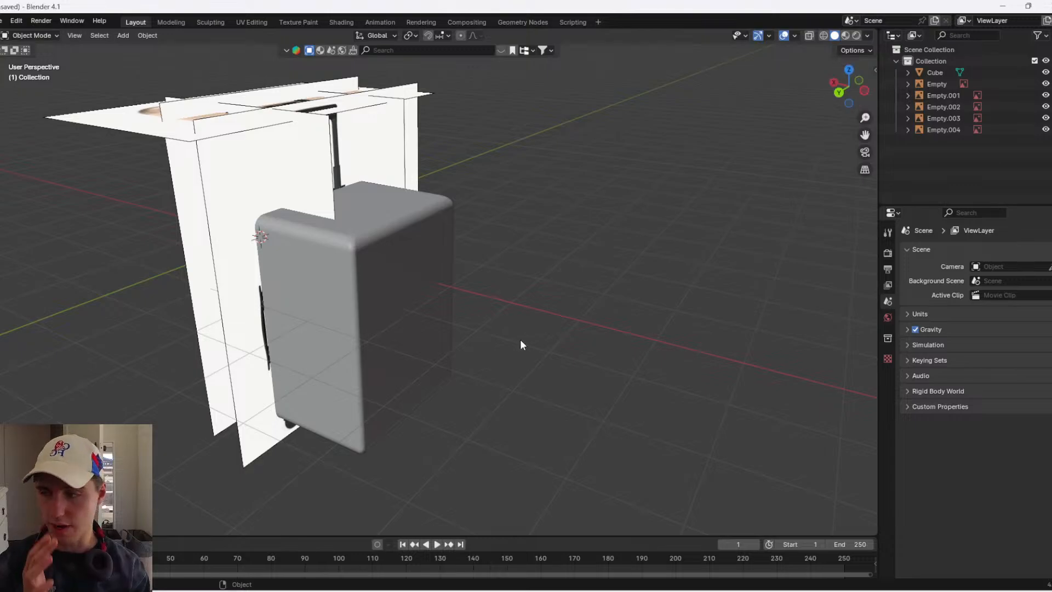
- Try deleting the selected vertices of the suitcase-body cube in top orthographic view, and undo the deletion
middle_click_drag(479, 247, 260, 258)
left_click(509, 252)
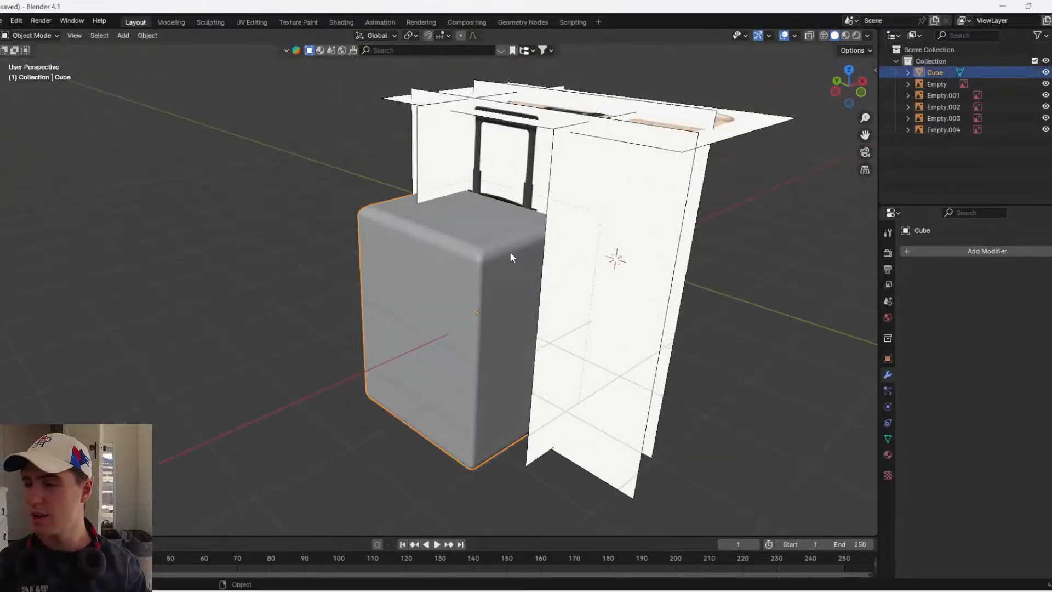
key("Tab")
left_click(847, 69)
key("alt+z")
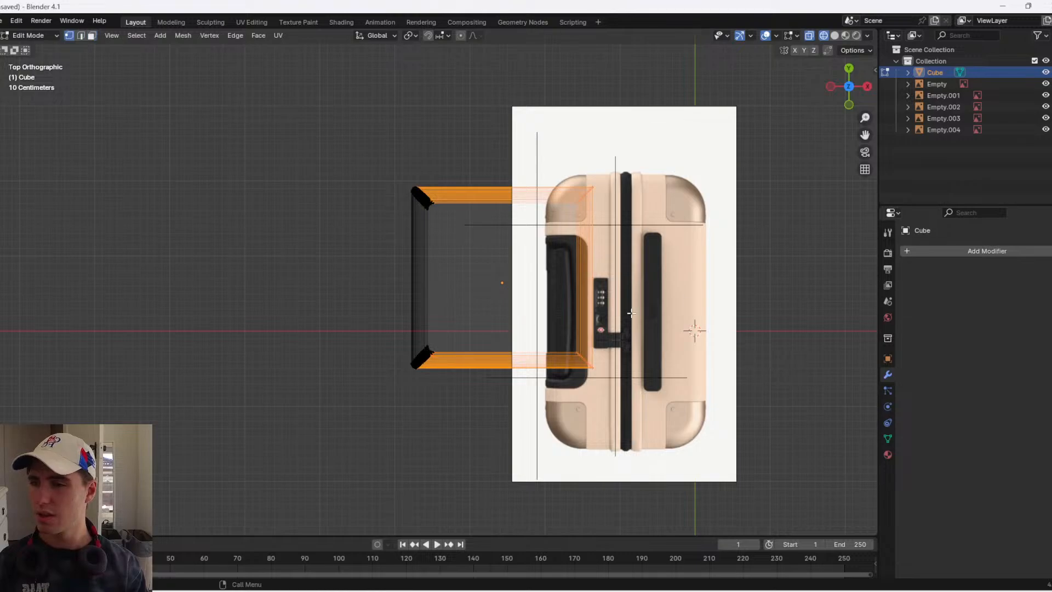
key("x")
left_click(548, 140)
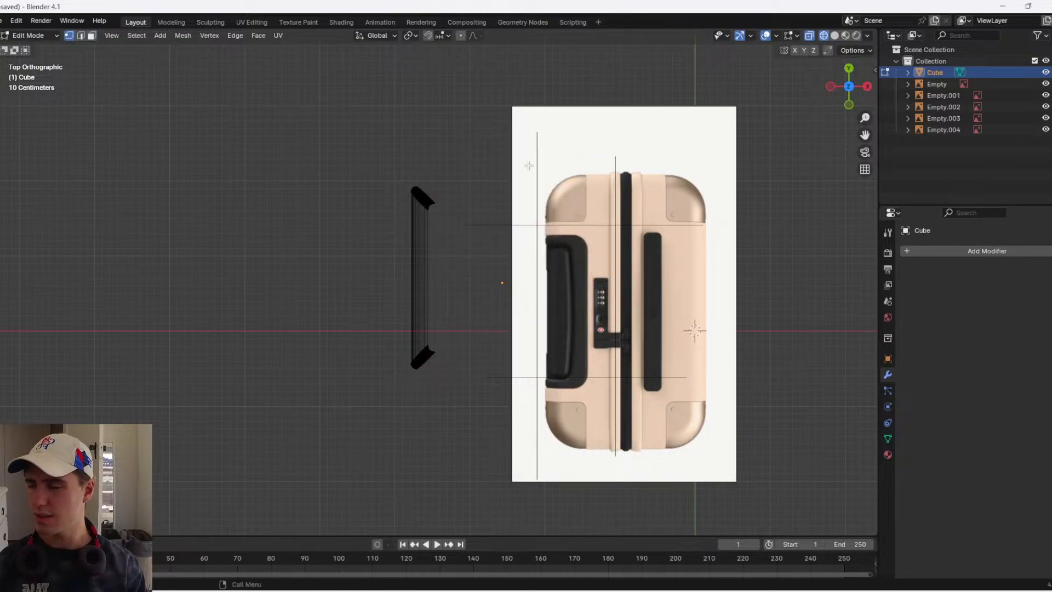
key("ctrl+z")
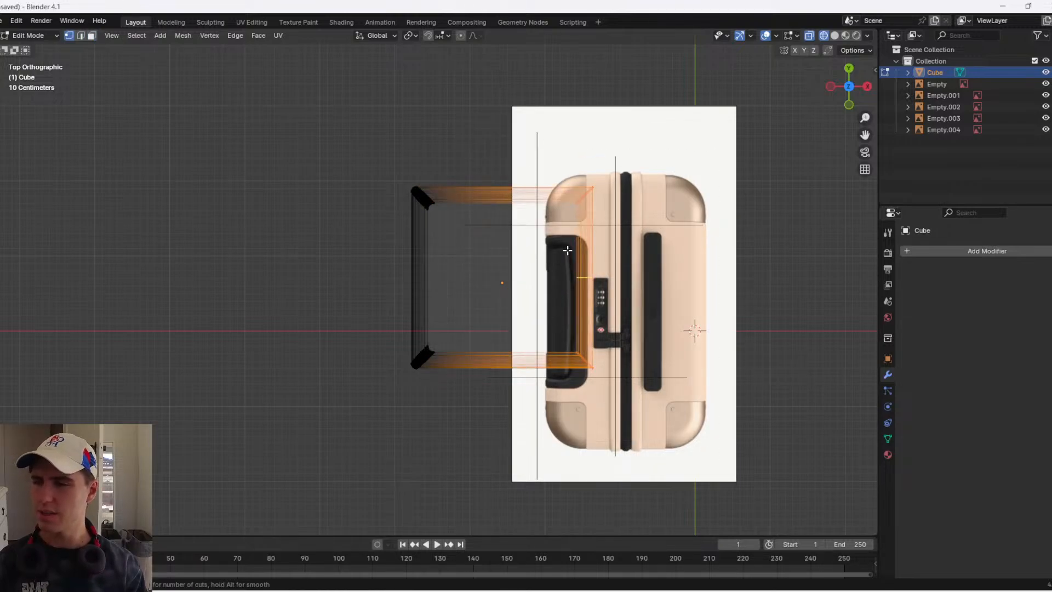
key("grave")
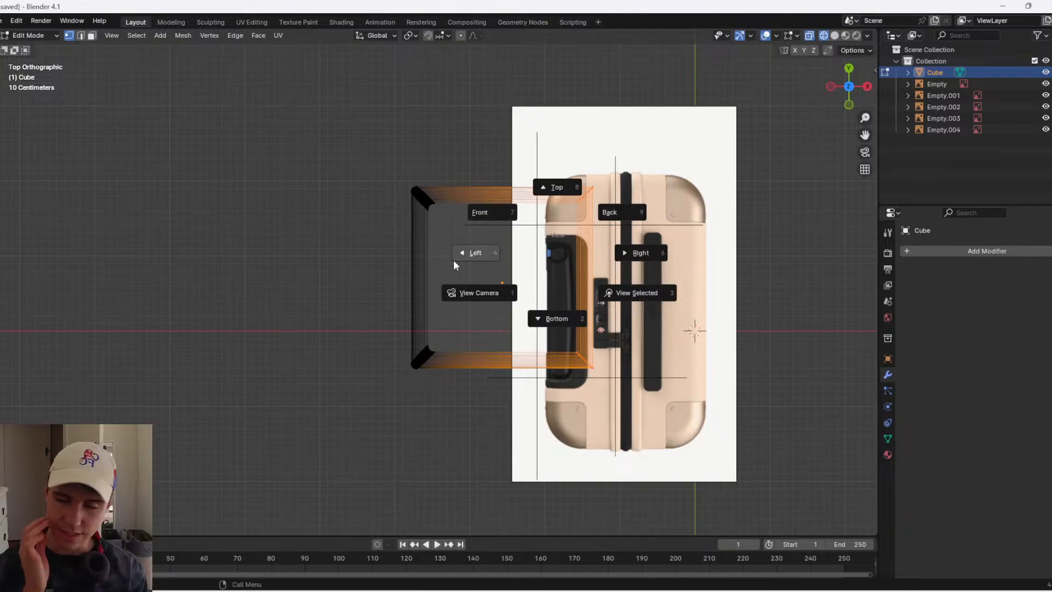
key("Escape")
scroll(518, 264, "up", 3)
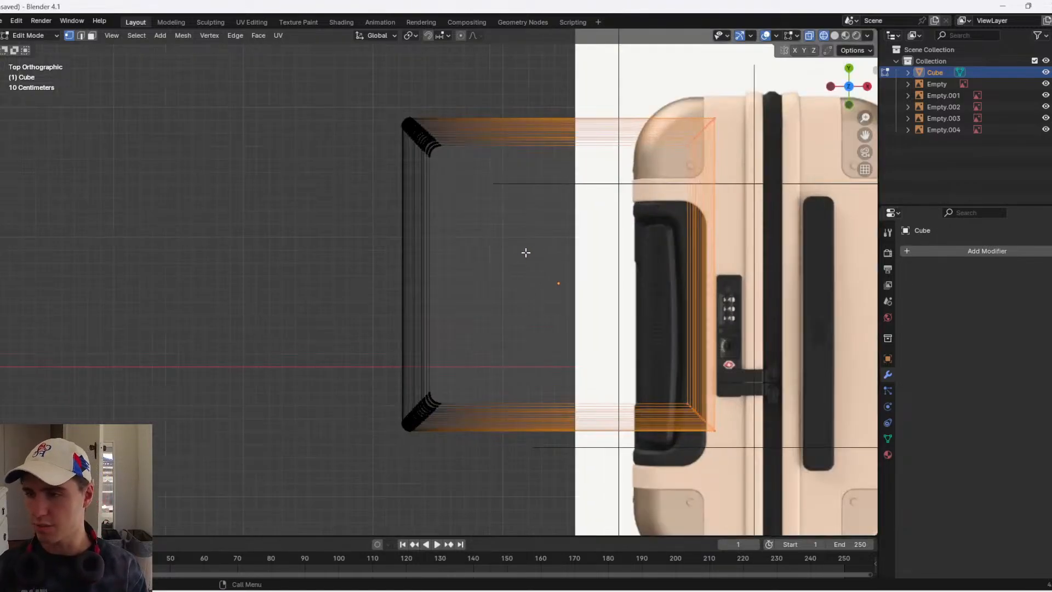
- Delete the entire suitcase-body cube in Object Mode
scroll(525, 253, "down", 5)
key("Tab")
key("x")
left_click(522, 262)
- Add a new cube mesh and move it to the negative X side of the top reference image
key("shift+a")
mouse_move(521, 260)
left_click(558, 271)
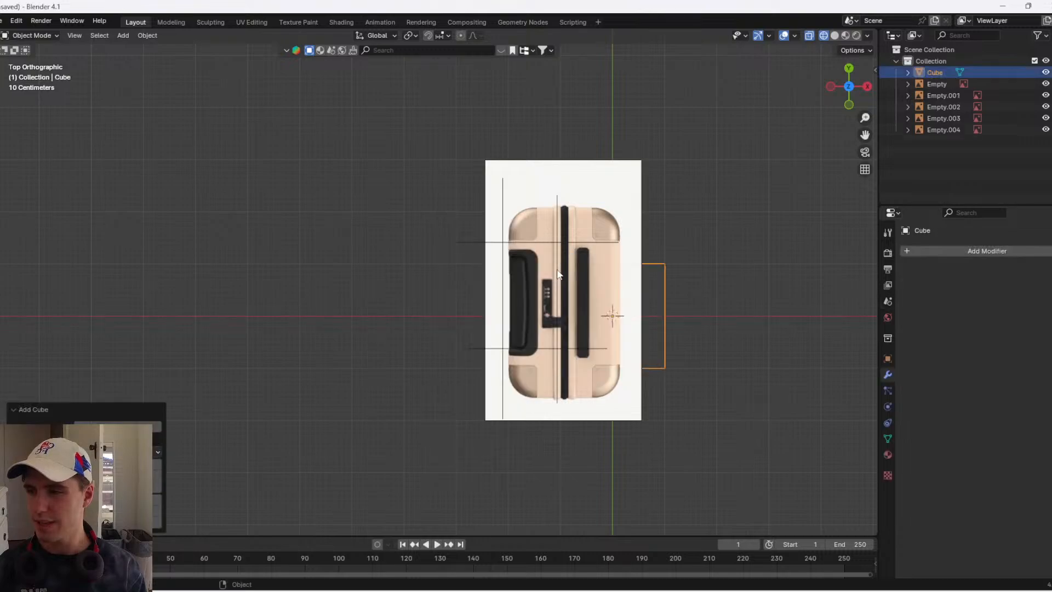
key("g")
left_click(519, 260)
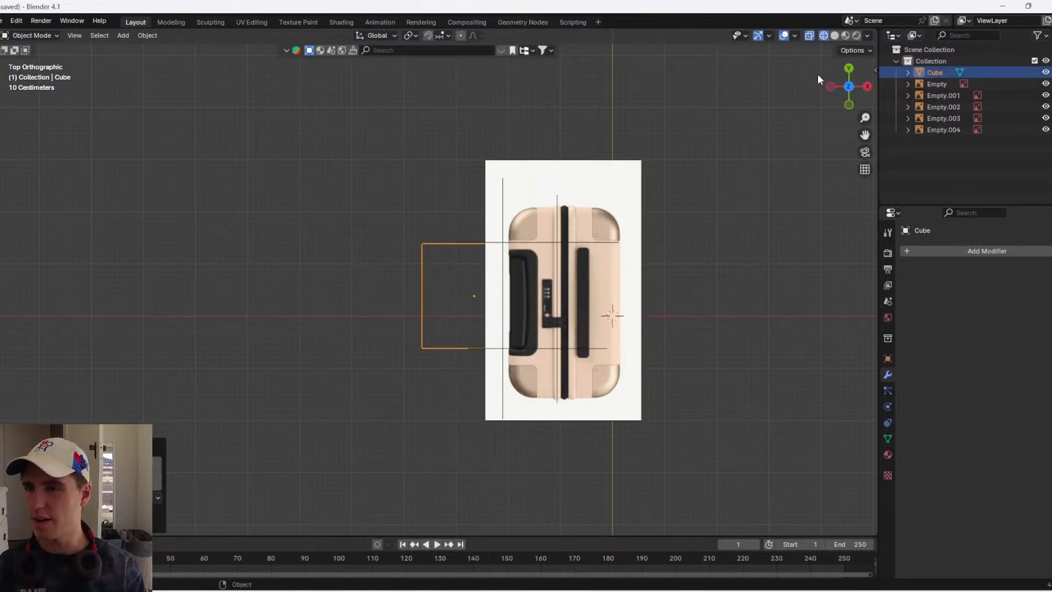
- Add a centred loop cut across the new cube's X direction and delete its positive-X half
key("Tab")
key("ctrl+r")
double_click(480, 247)
left_click_drag(570, 395, 510, 225)
key("x")
left_click(504, 224)
- Add a centred loop cut across the cube's Y direction and delete its negative-Y half, leaving one quarter
key("ctrl+r")
double_click(465, 288)
left_click_drag(533, 431, 366, 322)
key("x")
left_click(364, 320)
- Add a Mirror modifier to the quarter cube with the X and Y axes and Y bisect enabled
left_click(983, 252)
type("m")
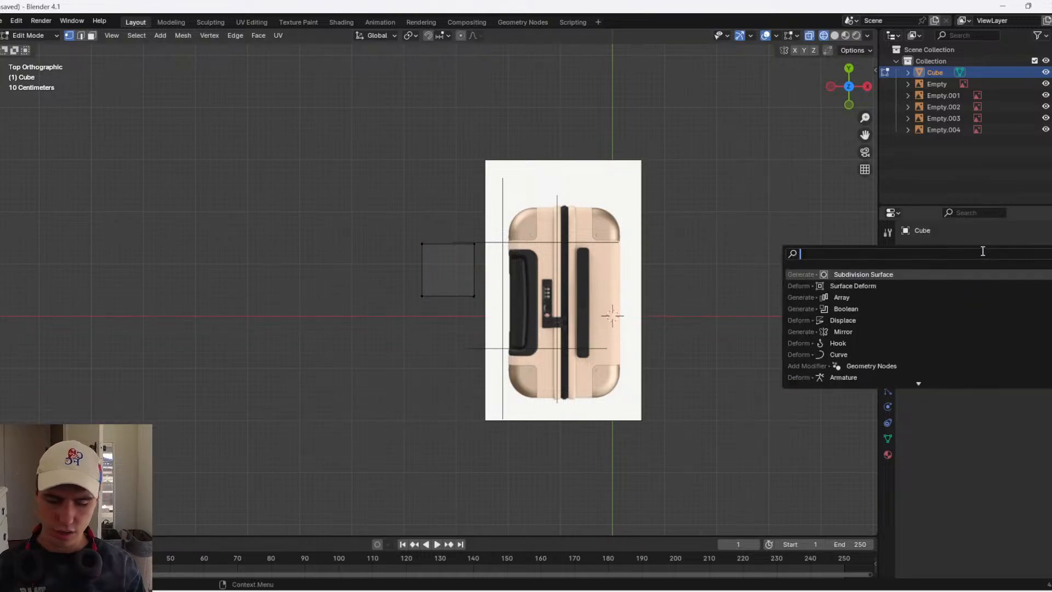
left_click(972, 274)
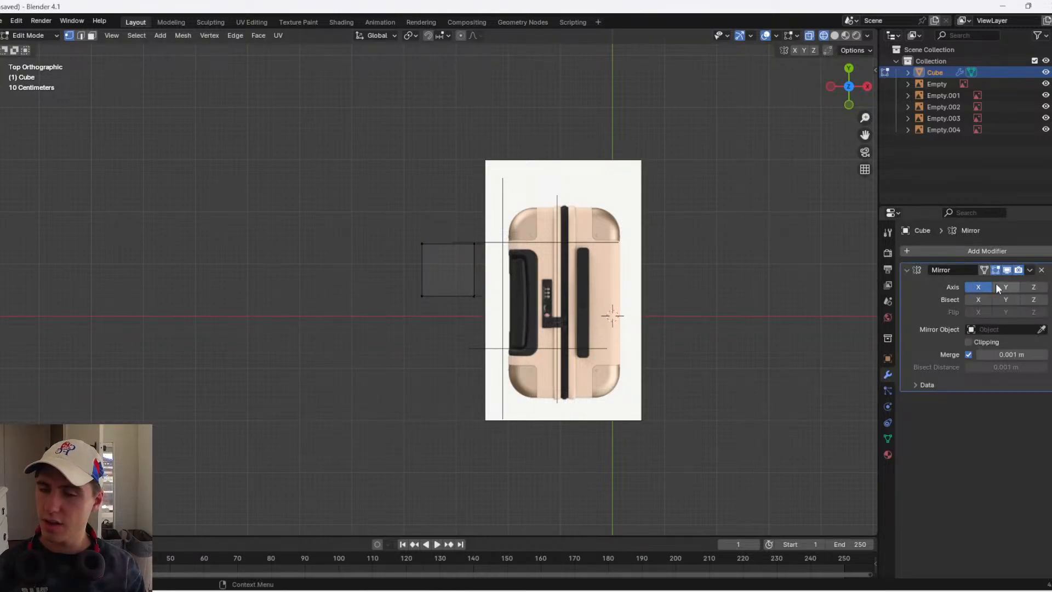
left_click(998, 287)
left_click(1001, 300)
key("Tab")
- Move the mirrored cube in the negative X direction, clear of the top reference image, and check its geometry
key("g")
key("y")
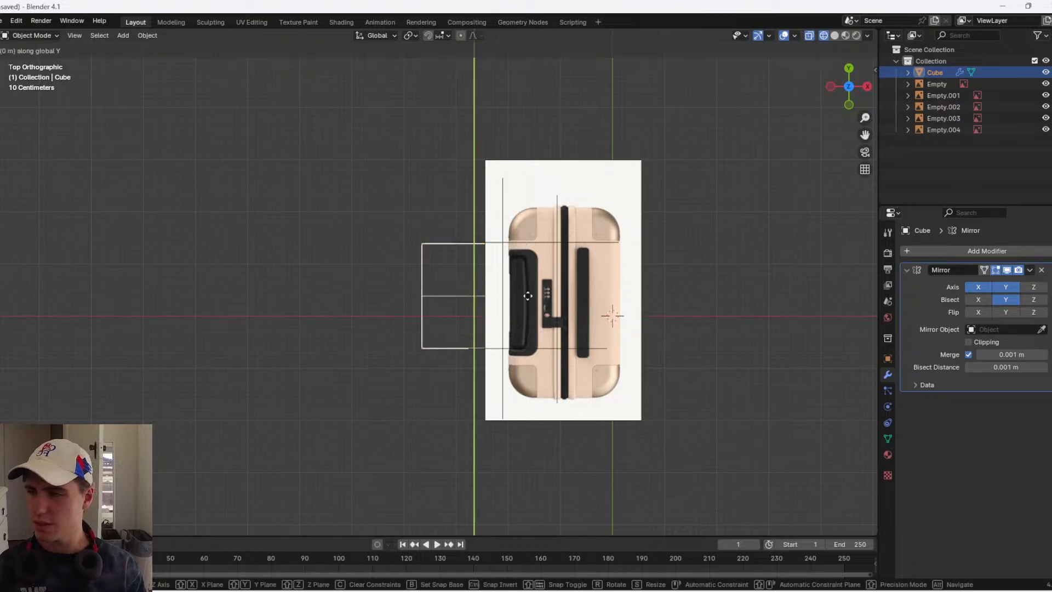
right_click(542, 296)
key("g")
key("x")
left_click(484, 286)
key("Tab")
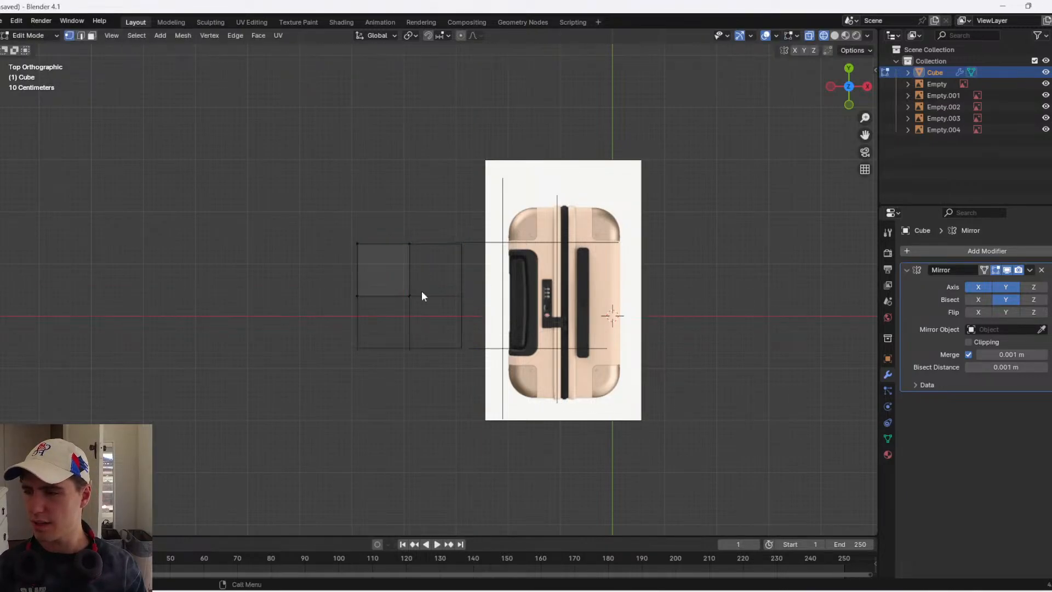
key("Tab")
- Scale up the cube and centre it over the dark green suitcase body in the left orthographic view
middle_click_drag(370, 285, 613, 181)
left_click(847, 100)
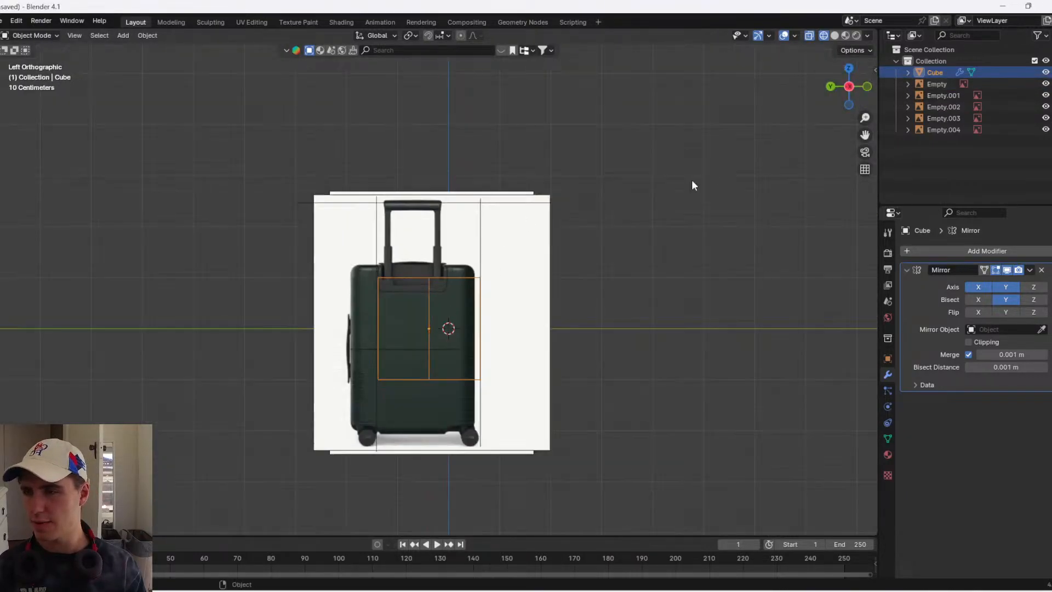
scroll(691, 181, "up", 4)
scroll(666, 188, "up", 3)
middle_click_drag(612, 185, 417, 157, "shift")
key("g")
left_click(654, 187)
key("s")
left_click(692, 181)
key("g")
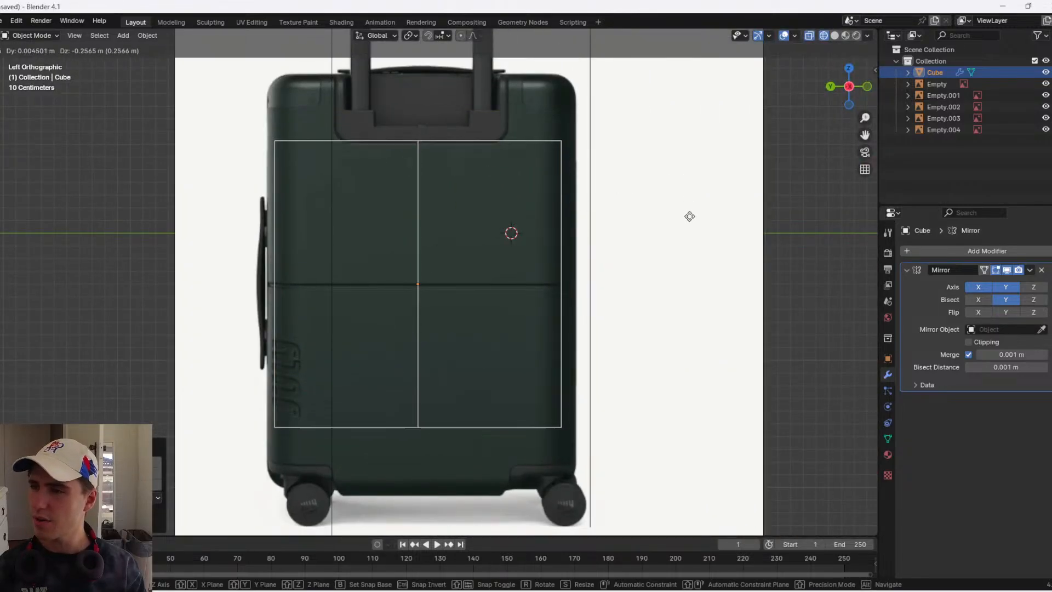
left_click(691, 217)
- Fine-tune the cube's scale and position until its sides line up with both sides of the suitcase body
key("s")
left_click(709, 217)
key("g")
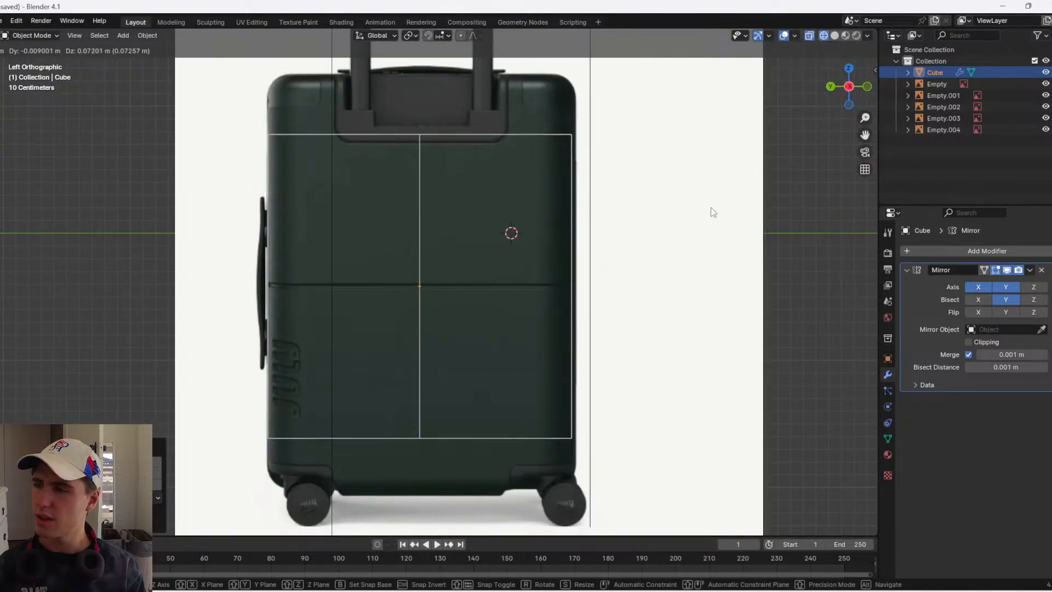
left_click(711, 207)
key("s")
left_click(716, 206)
key("g")
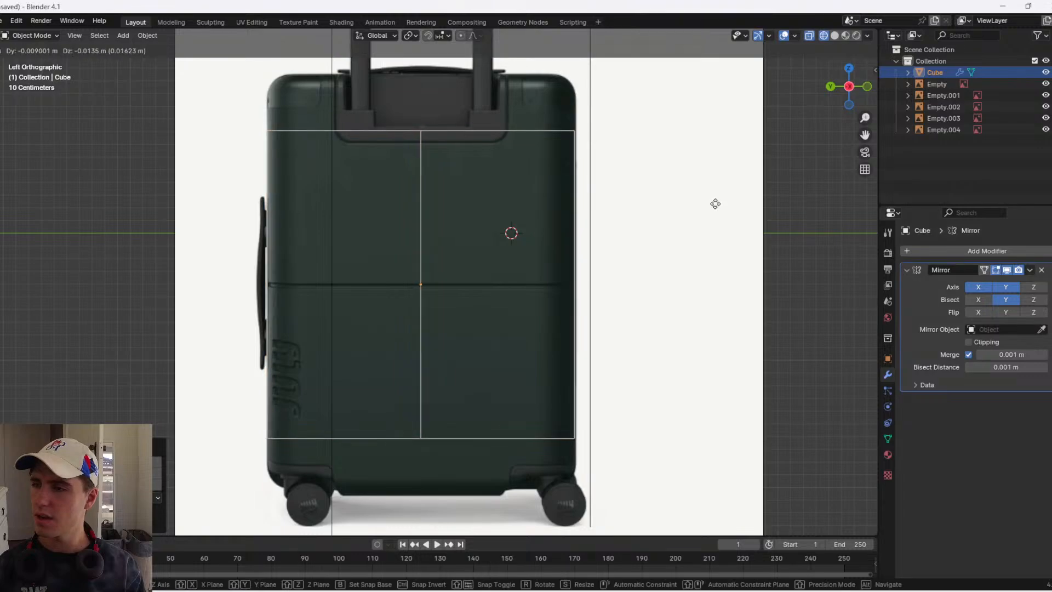
left_click(716, 204)
- Raise the quarter cube's top vertices to the start of the suitcase's upper corner curve and extrude them along Z to the body's top
key("Tab")
left_click_drag(377, 163, 258, 97)
left_click_drag(489, 196, 157, 69)
middle_click_drag(346, 130, 333, 236, "shift")
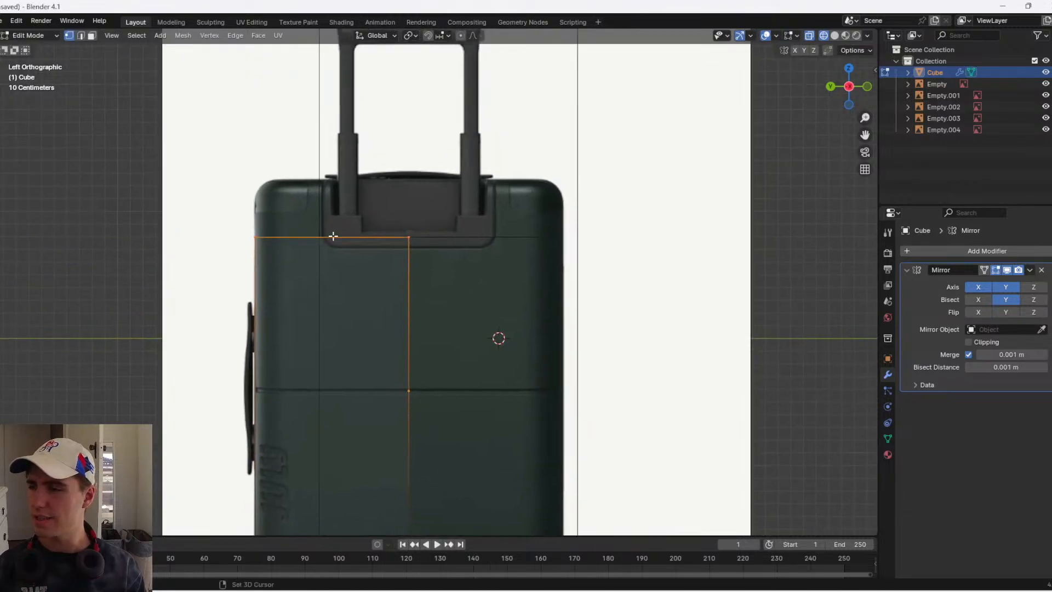
key("g")
key("z")
left_click(433, 192)
key("e")
key("z")
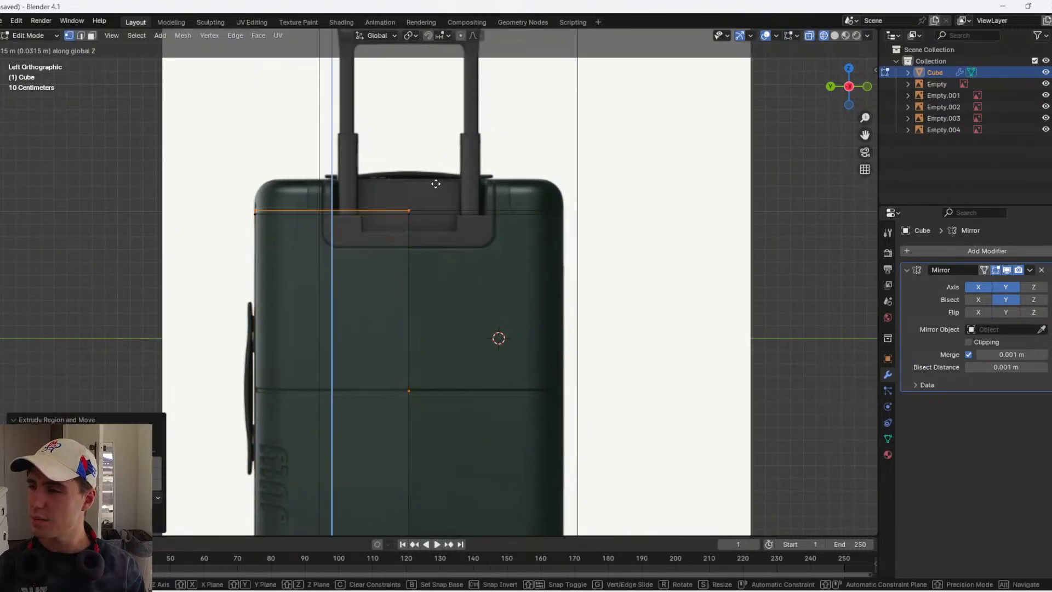
left_click(448, 158)
- Lower the quarter cube's bottom vertices to the lower corner curve and extrude them down along Z to the body's base
middle_click_drag(359, 320, 363, 117, "shift")
left_click_drag(442, 365, 242, 293)
key("e")
key("z")
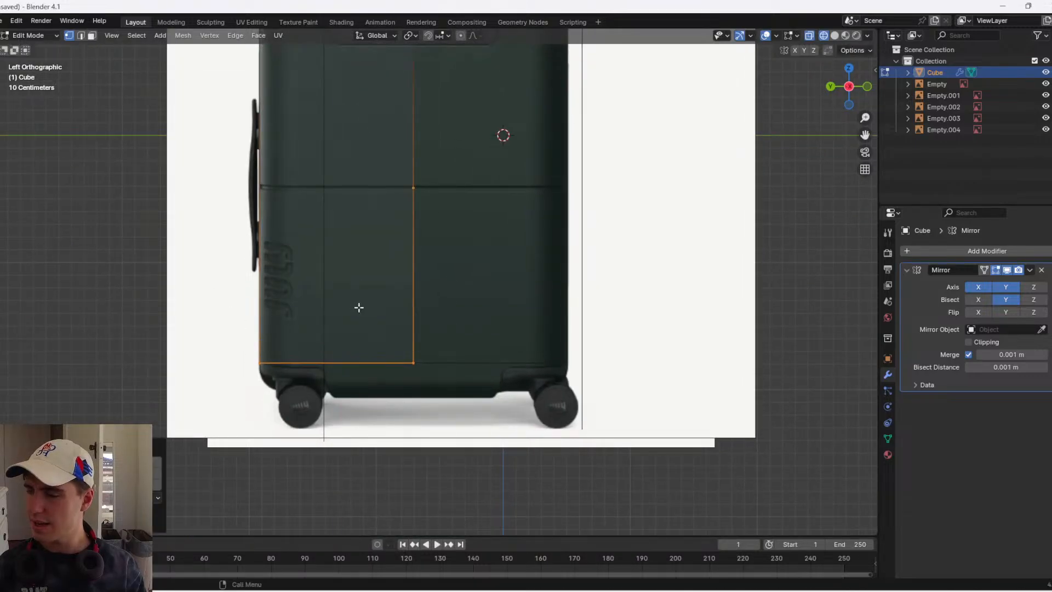
left_click(358, 340)
- Try to bevel the quarter cube's outer bottom edges with 16 segments
middle_click_drag(235, 373, 353, 345)
key("ctrl+b")
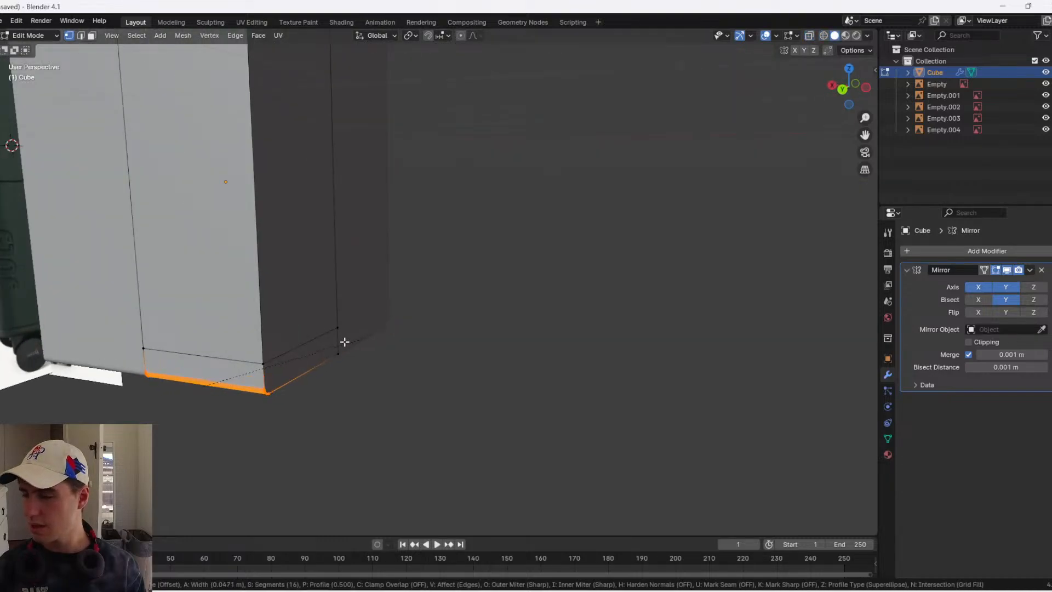
right_click(345, 342)
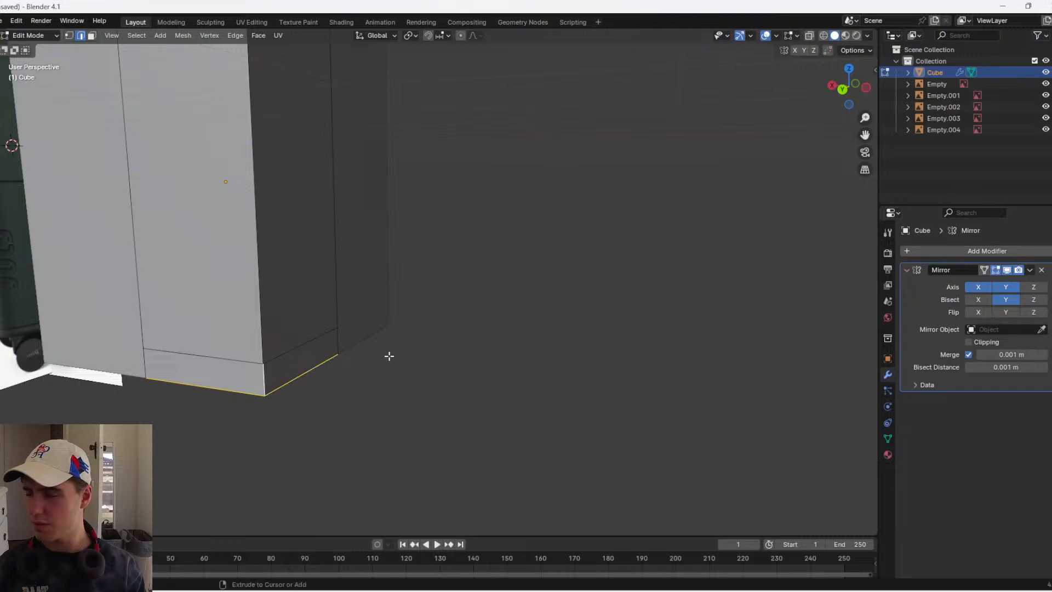
key("ctrl+b")
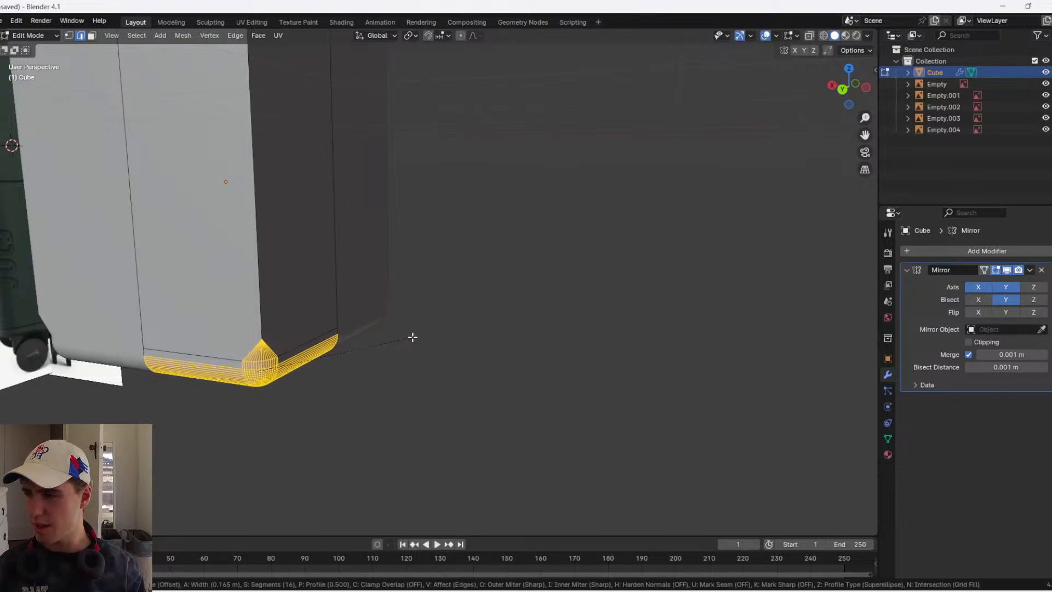
left_click(442, 317)
middle_click_drag(442, 317, 399, 298)
key("ctrl+z")
scroll(350, 308, "up", 2)
key("ctrl+b")
left_click(354, 298)
key("ctrl+z")
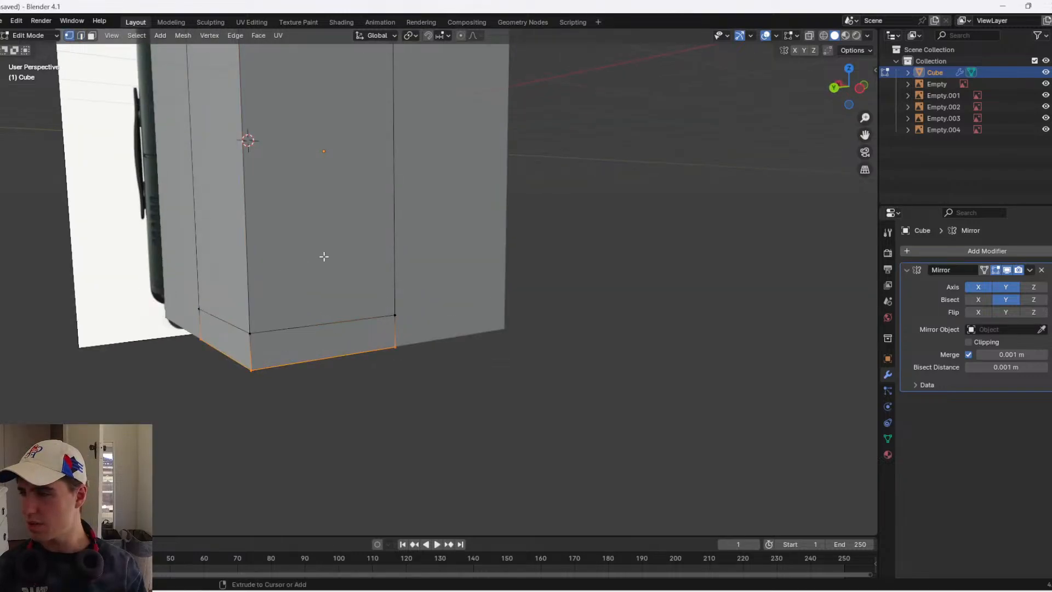
- Bevel the outer bottom edges with width 0.216 m, 16 segments and shape 0.597, and inspect the rounding
key("ctrl+b")
left_click(360, 236)
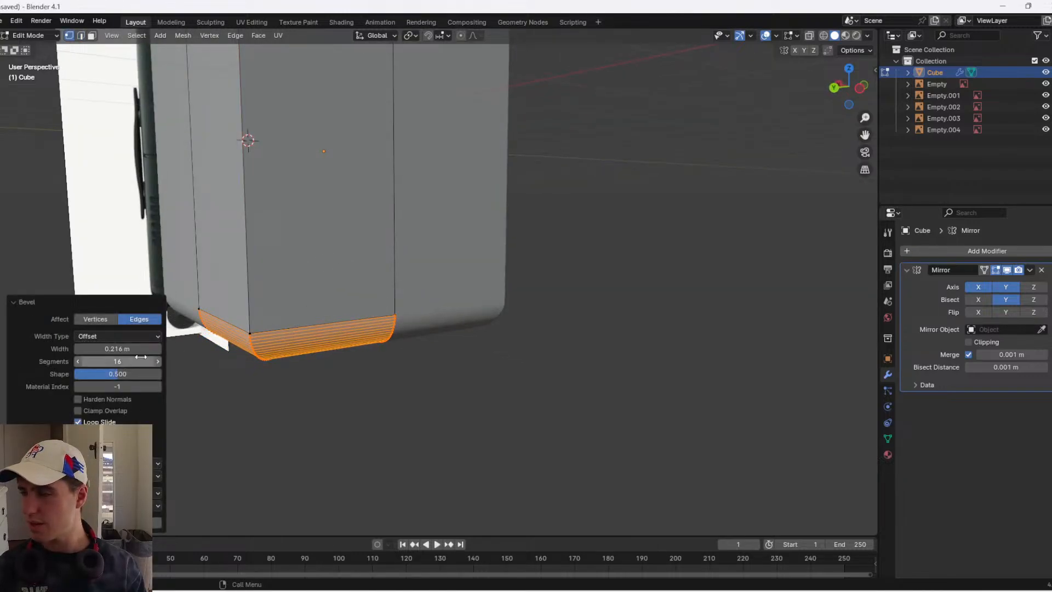
mouse_move(146, 376)
left_mouse_down()
mouse_move(134, 376)
mouse_move(164, 376)
mouse_move(140, 373)
left_mouse_up()
middle_click_drag(340, 329, 195, 319)
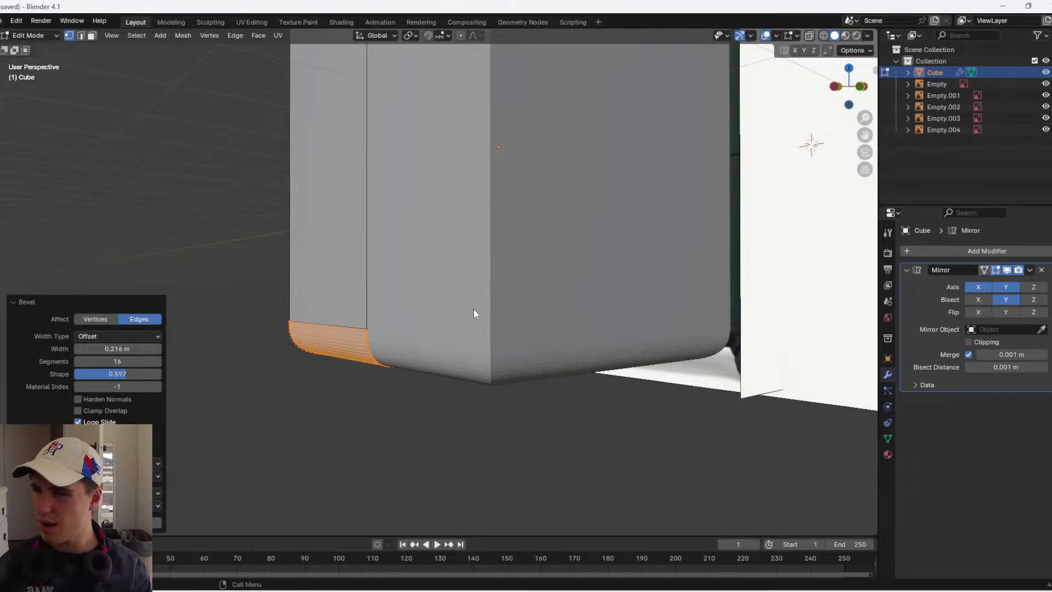
middle_click_drag(474, 313, 593, 344)
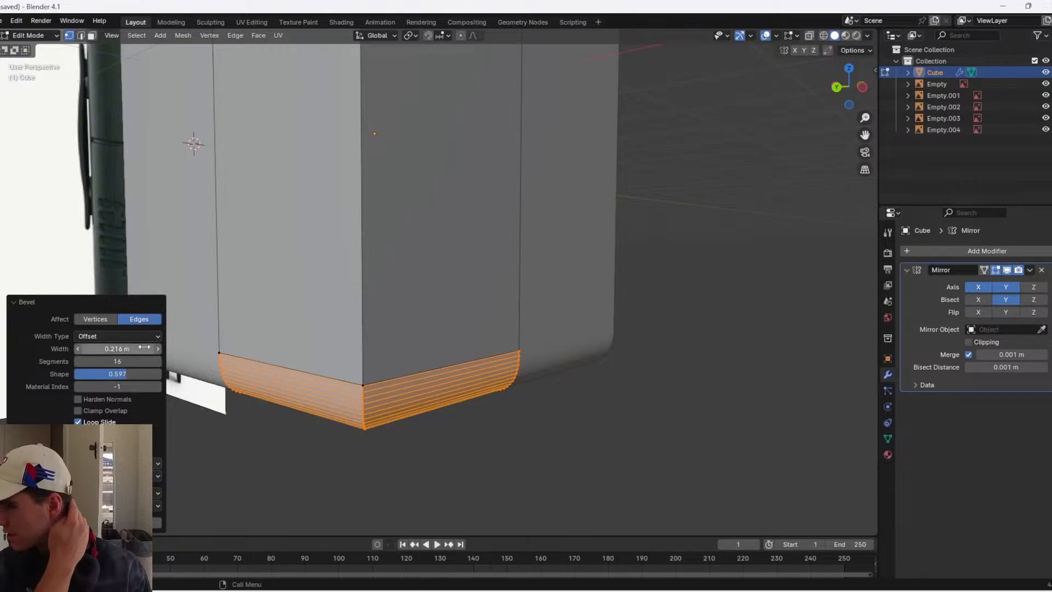
- Compare custom bevel profile presets, including Support Loops, Cornice Molding and Steps, and restore the Superellipse profile
left_click(140, 522)
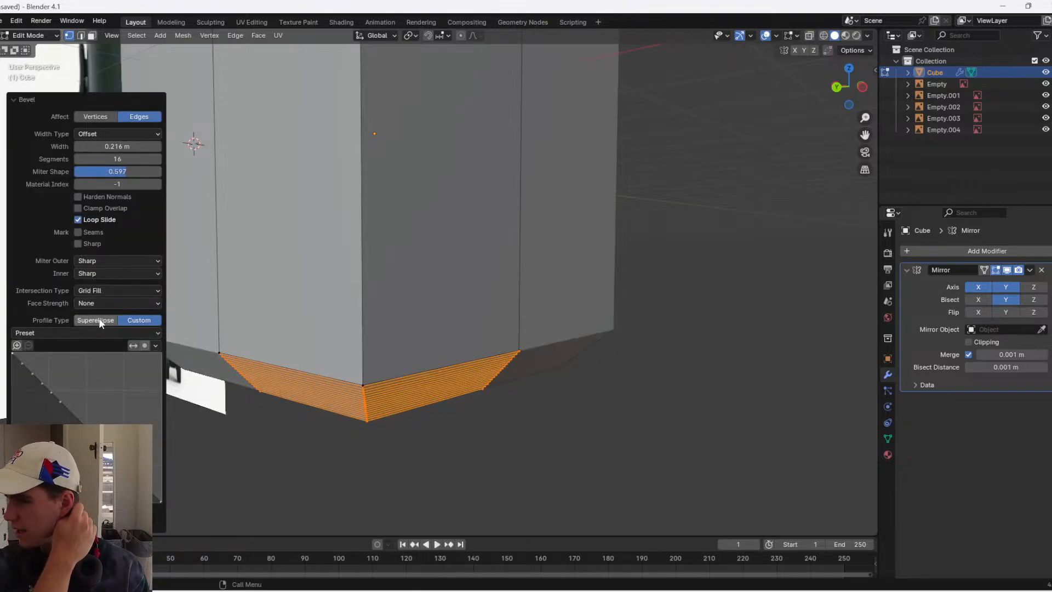
left_click(82, 332)
left_click(71, 354)
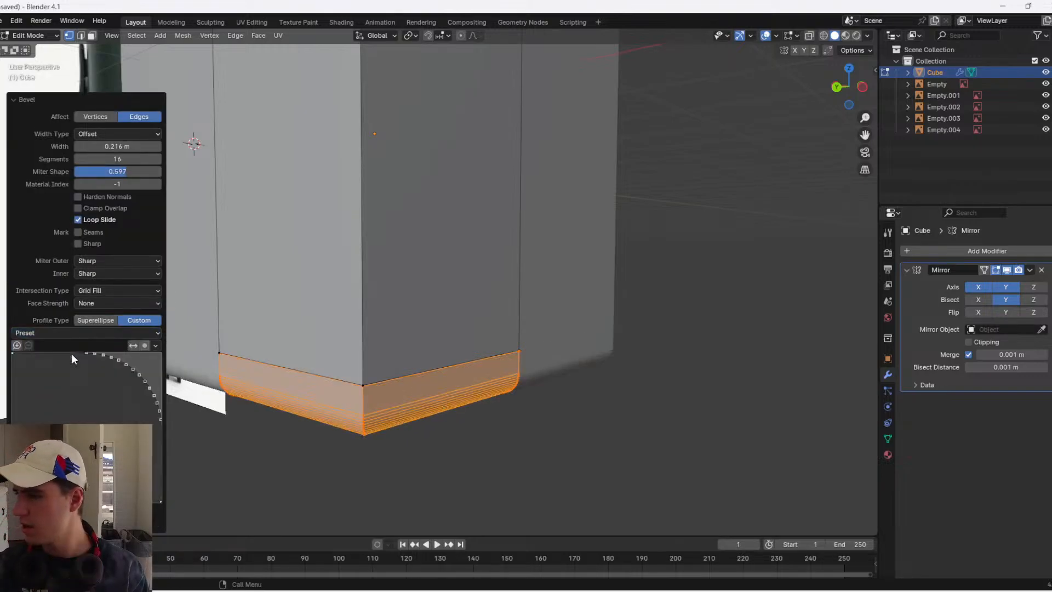
left_click(93, 332)
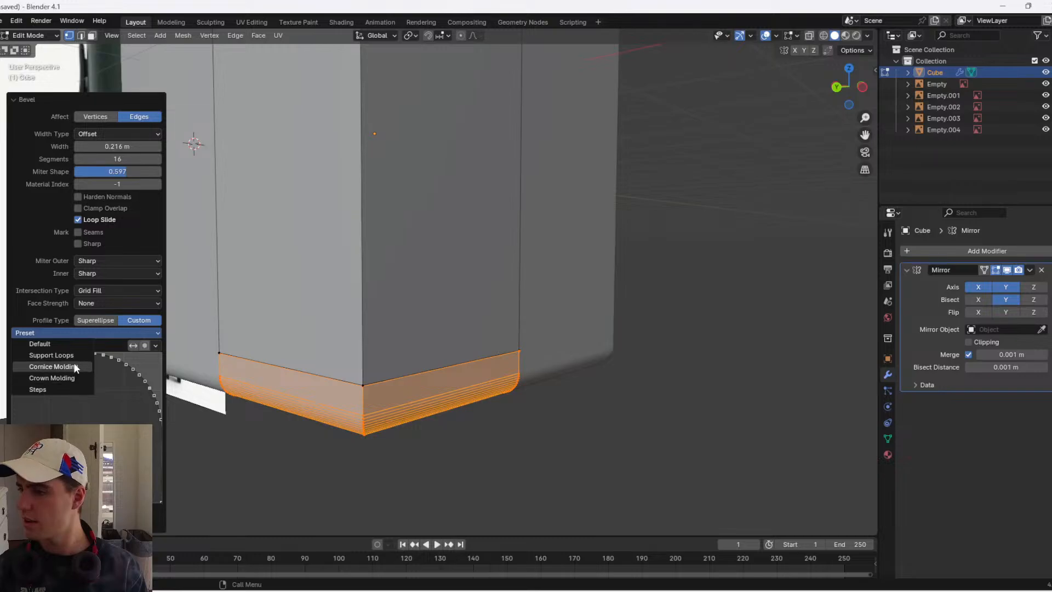
left_click(75, 367)
left_click(97, 333)
left_click(74, 356)
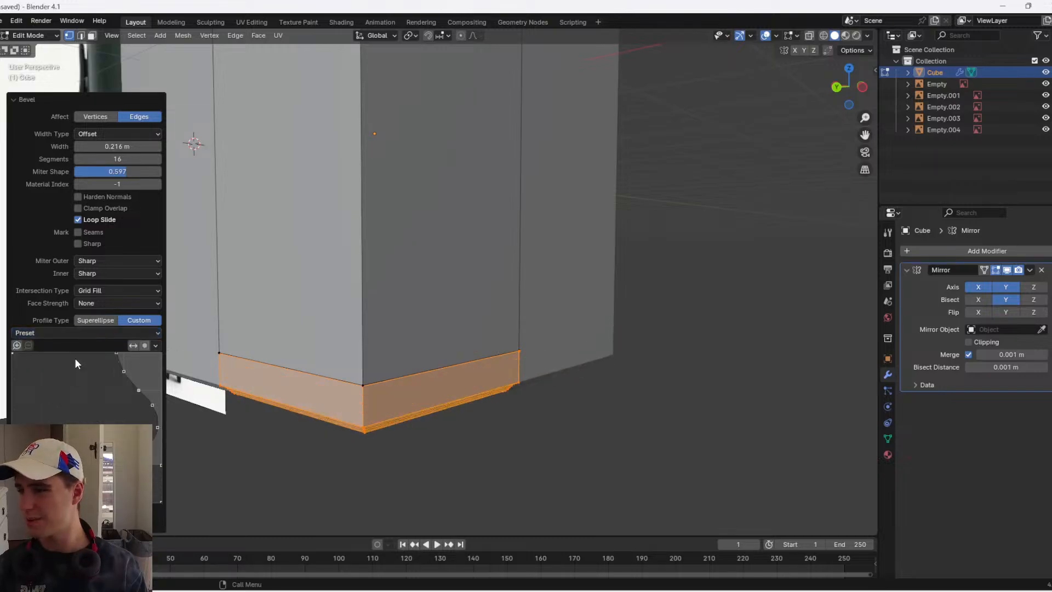
left_click(93, 334)
left_click(59, 393)
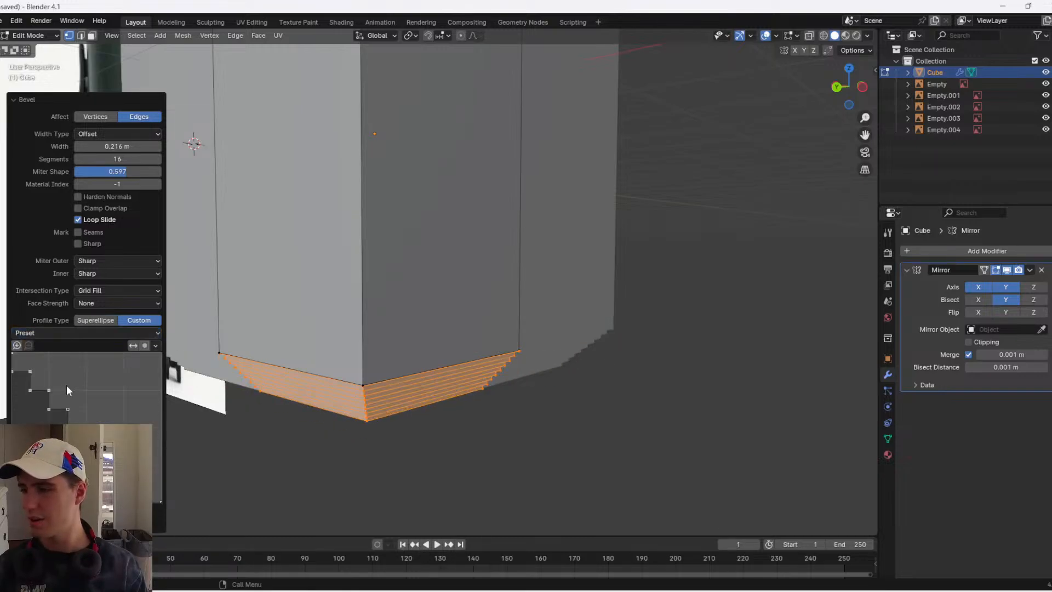
left_click(74, 335)
left_click(67, 346)
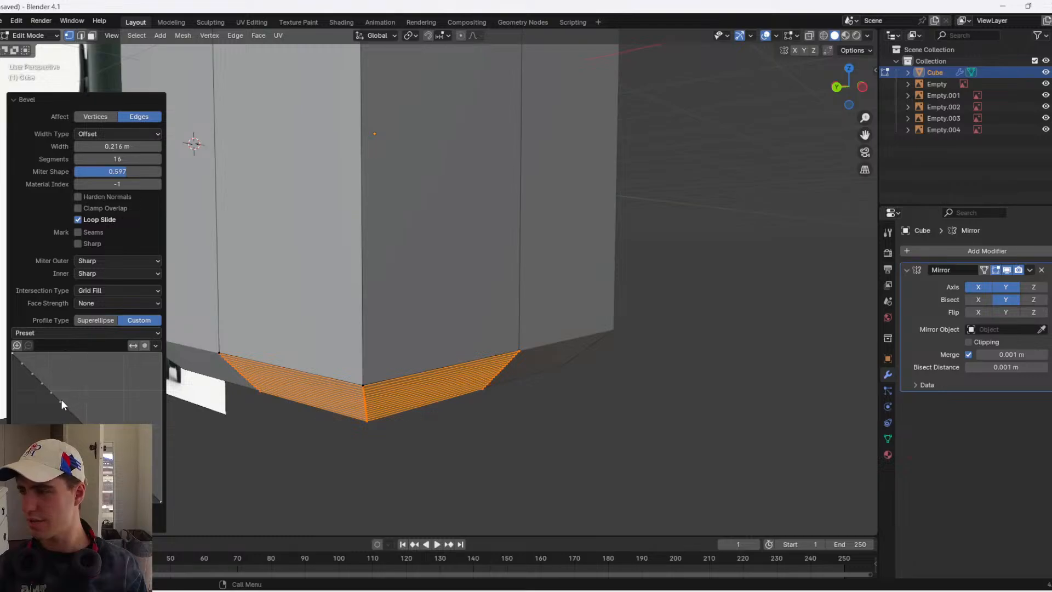
left_click(98, 320)
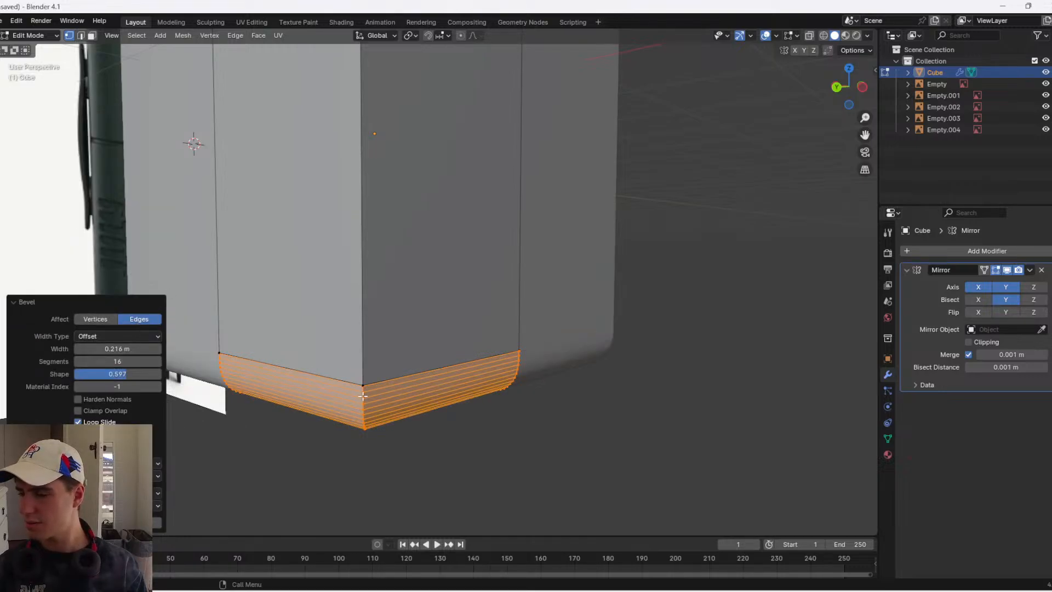
- Select the vertical edge loop running through the beveled bottom corner and exclude its upper vertices
middle_click_drag(363, 395, 331, 408)
key("2")
left_click(350, 402, "alt")
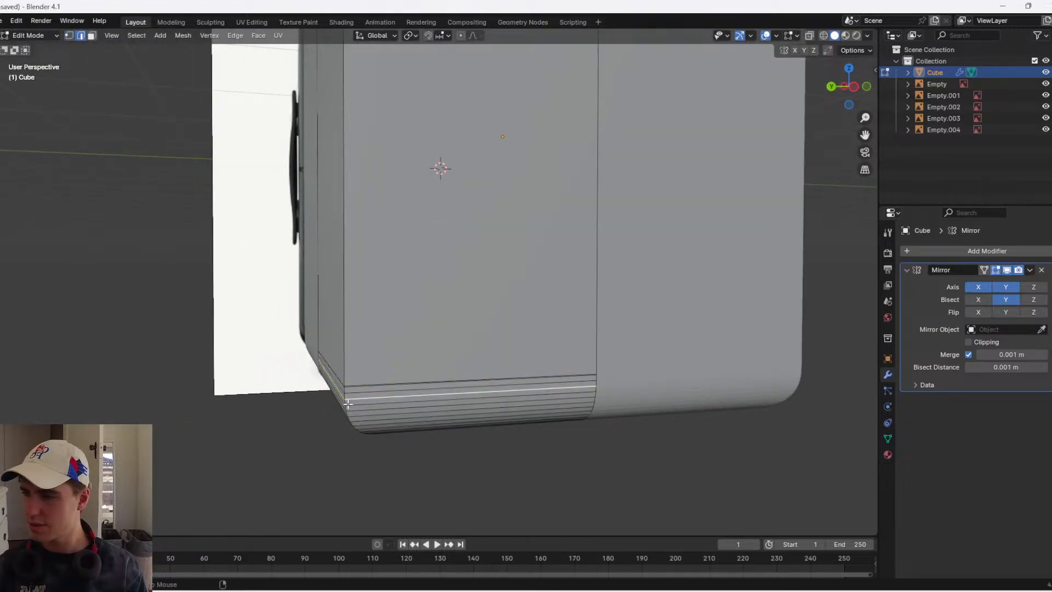
left_click(348, 401, "alt")
left_click(347, 401, "alt")
middle_click_drag(395, 412, 411, 400)
key("1")
scroll(412, 401, "down", 5)
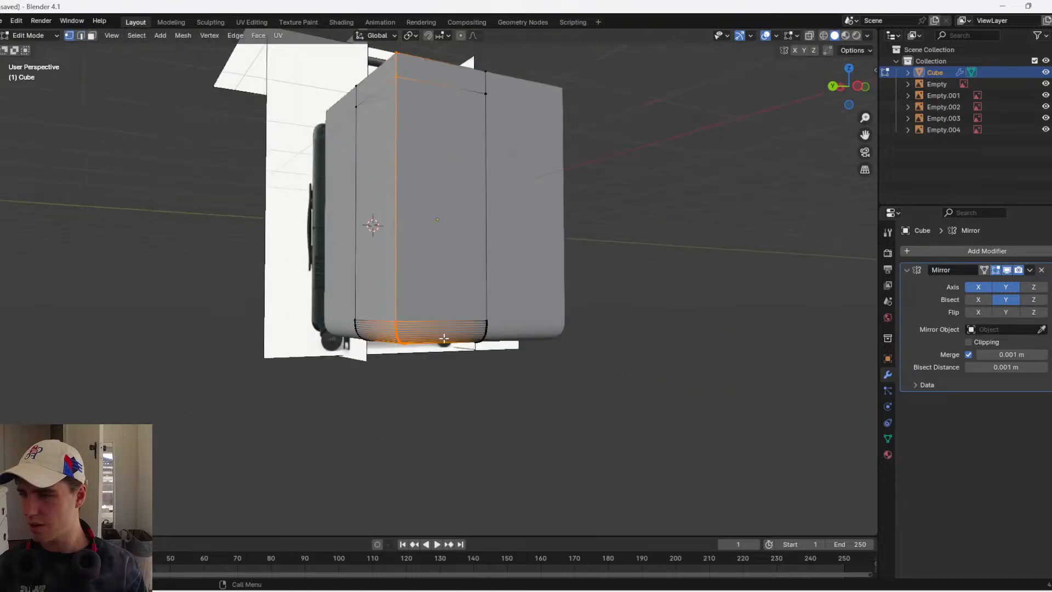
middle_click_drag(439, 299, 460, 386, "shift")
mouse_move(476, 383)
right_mouse_down("ctrl+shift")
mouse_move(470, 176)
mouse_move(485, 236)
right_mouse_up("ctrl+shift")
middle_click_drag(445, 402, 459, 279, "shift")
scroll(460, 279, "up", 5)
- Refine the bottom corner selection in wireframe display by deselecting the vertices that should not be beveled
key("ctrl+b")
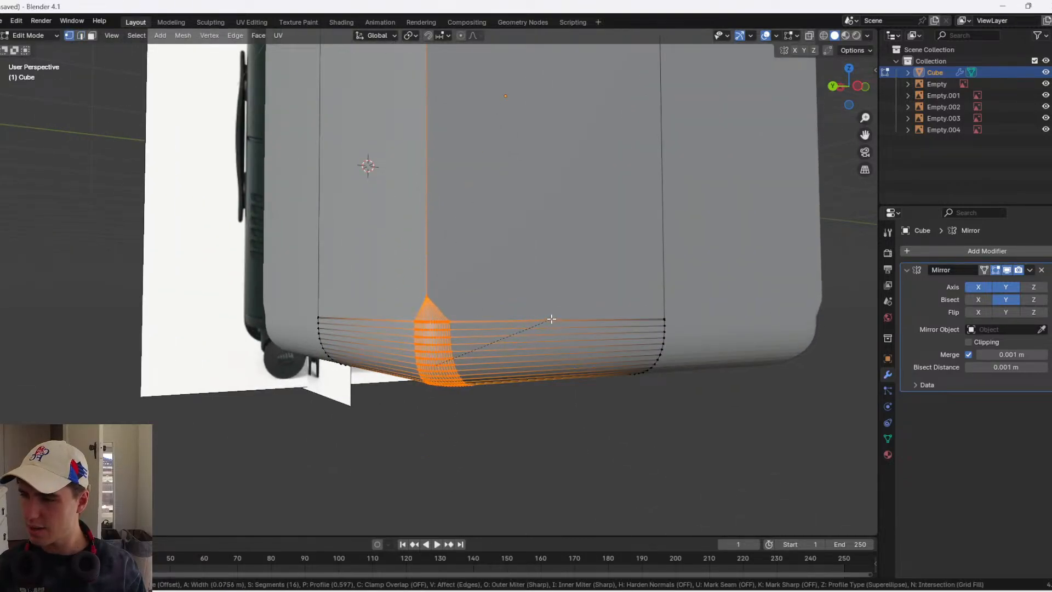
right_click(550, 320)
key("z")
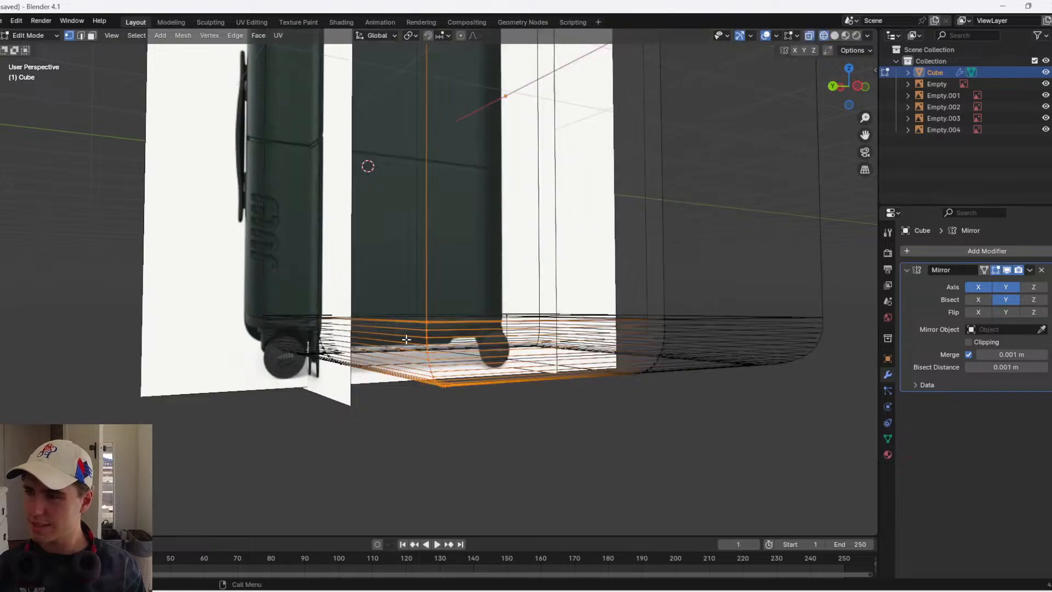
scroll(407, 340, "up", 5)
right_click_drag(434, 470, 521, 406, "ctrl+shift")
scroll(518, 425, "down", 4)
- Try a 0.0953 m bevel with 16 segments on the bottom corner's vertical edges, inspect it, and undo it
key("ctrl+b")
left_click(589, 405)
key("shift+z")
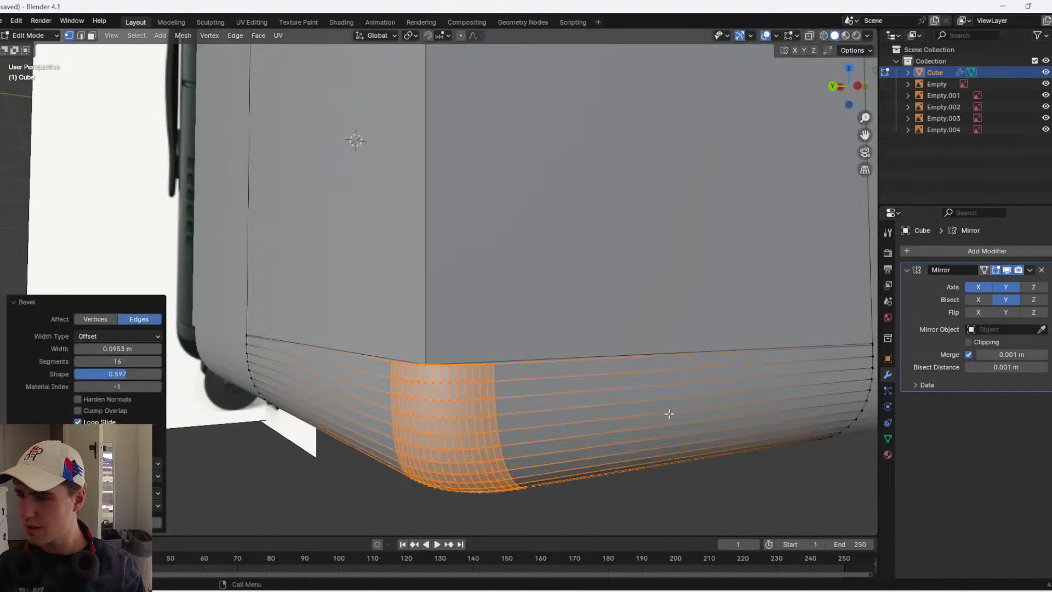
scroll(570, 413, "down", 3)
middle_click_drag(570, 414, 502, 431)
key("k")
key("Escape")
scroll(502, 312, "up", 2)
key("ctrl+z")
- Bevel the bottom corner's vertical edges again to round the corner between the two outer walls
key("ctrl+b")
left_click(525, 362)
key("Tab")
key("Tab")
- Delete the quarter cube's upper vertices in the left wireframe view, keeping only the rounded base
key("z")
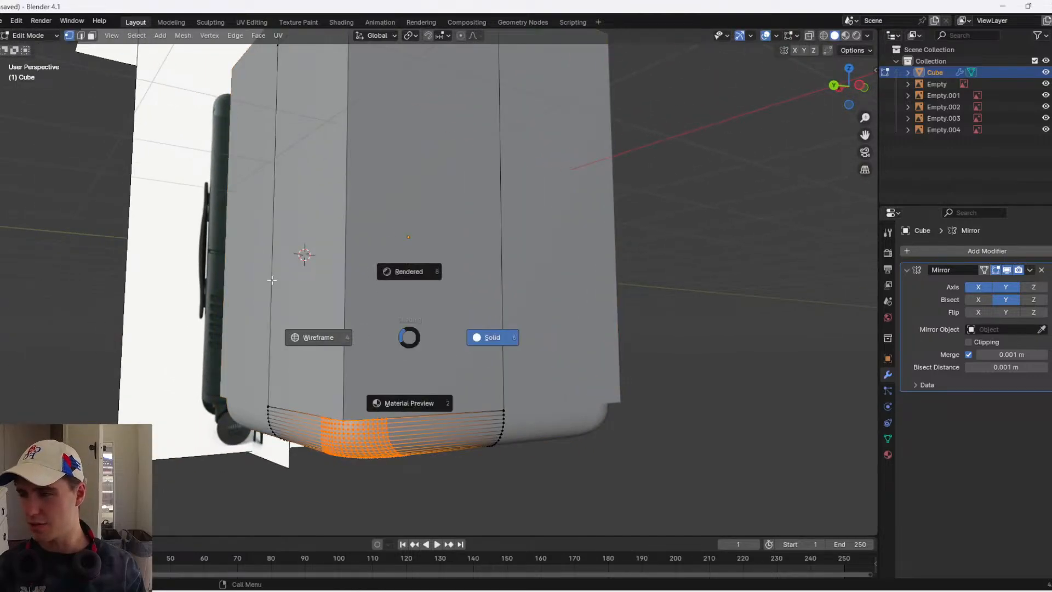
left_click(272, 281)
left_click(848, 91)
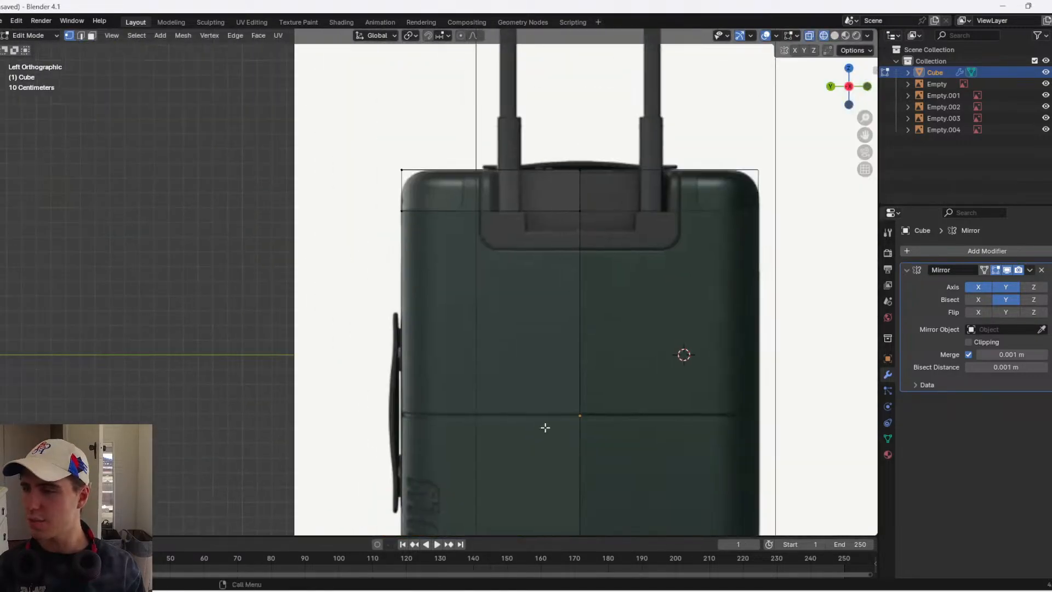
scroll(560, 440, "down", 3)
left_click_drag(592, 416, 308, 144)
key("x")
left_click(381, 201)
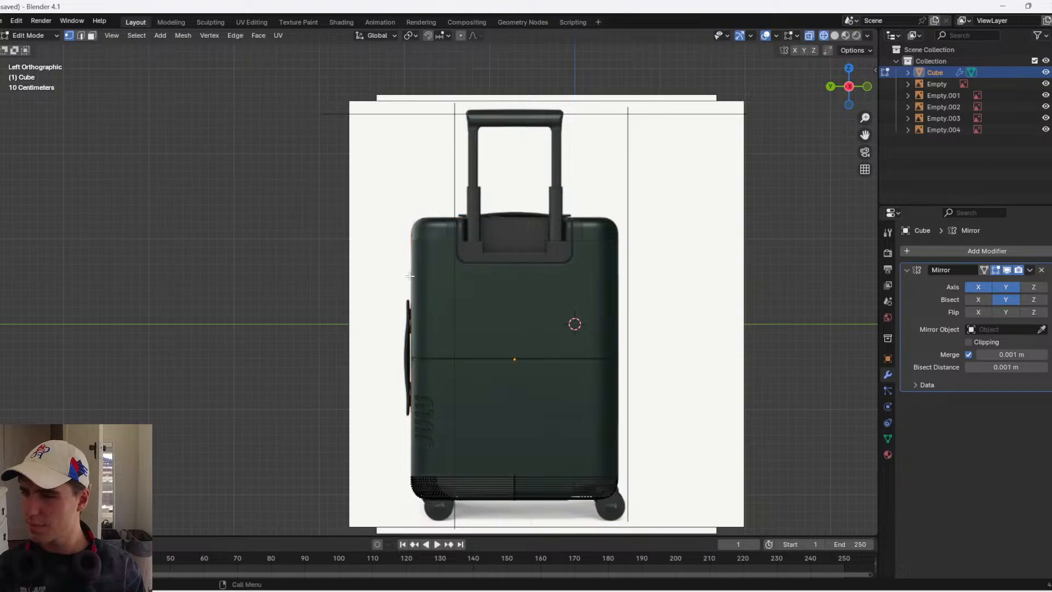
- Inspect the open base and delete the stray sharp corner vertex outside its rounded rim
key("z")
left_click(554, 421)
mouse_move(524, 417)
middle_mouse_down()
mouse_move(552, 437)
mouse_move(493, 383)
middle_mouse_up()
key("z")
left_click(585, 434)
middle_click_drag(582, 436, 482, 486)
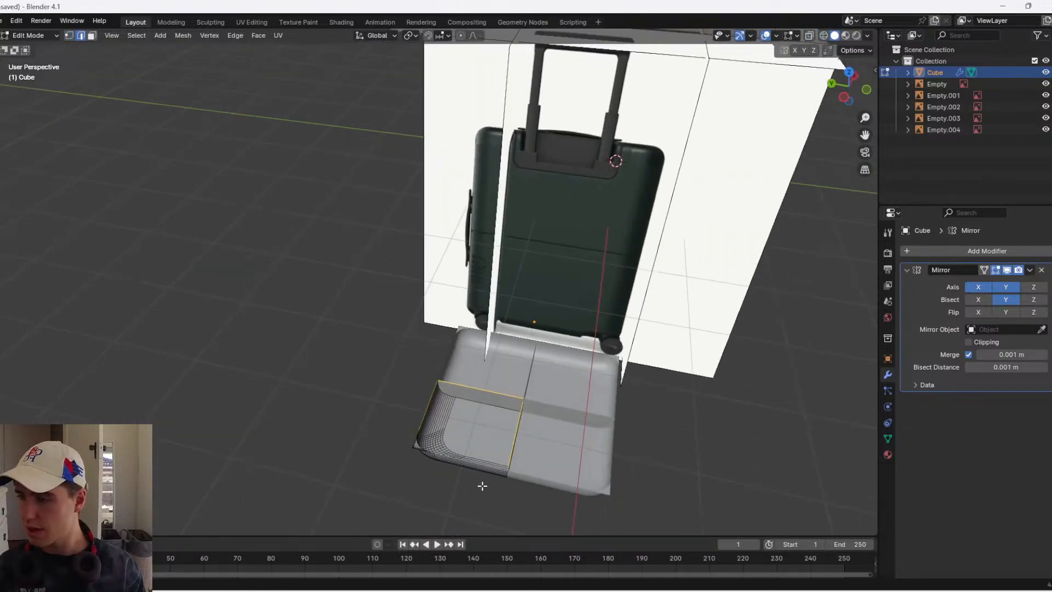
scroll(475, 474, "up", 6)
key("1")
key("x")
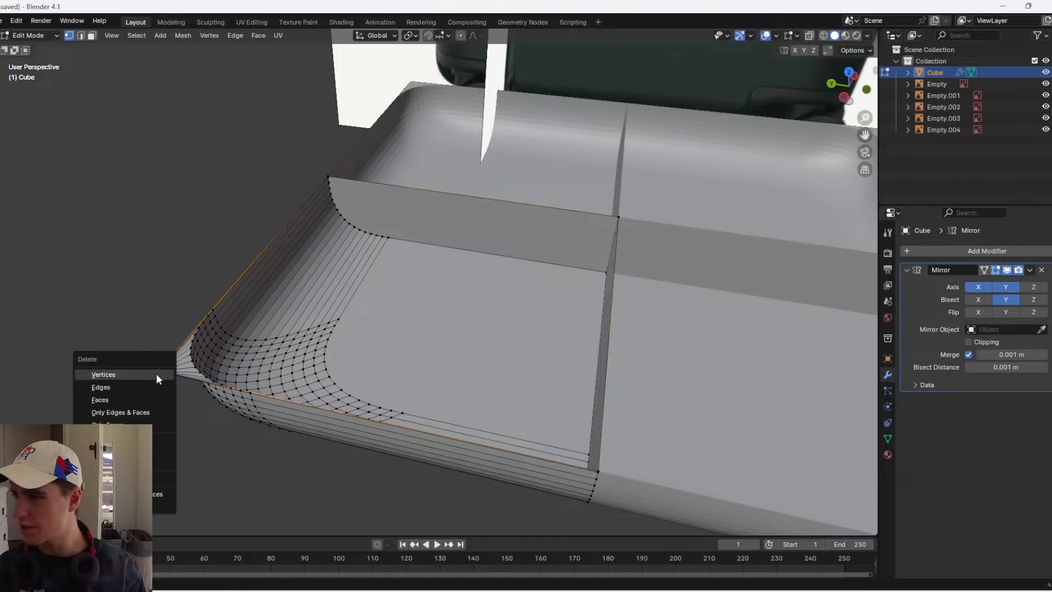
left_click(157, 374)
key("z")
left_click(139, 376)
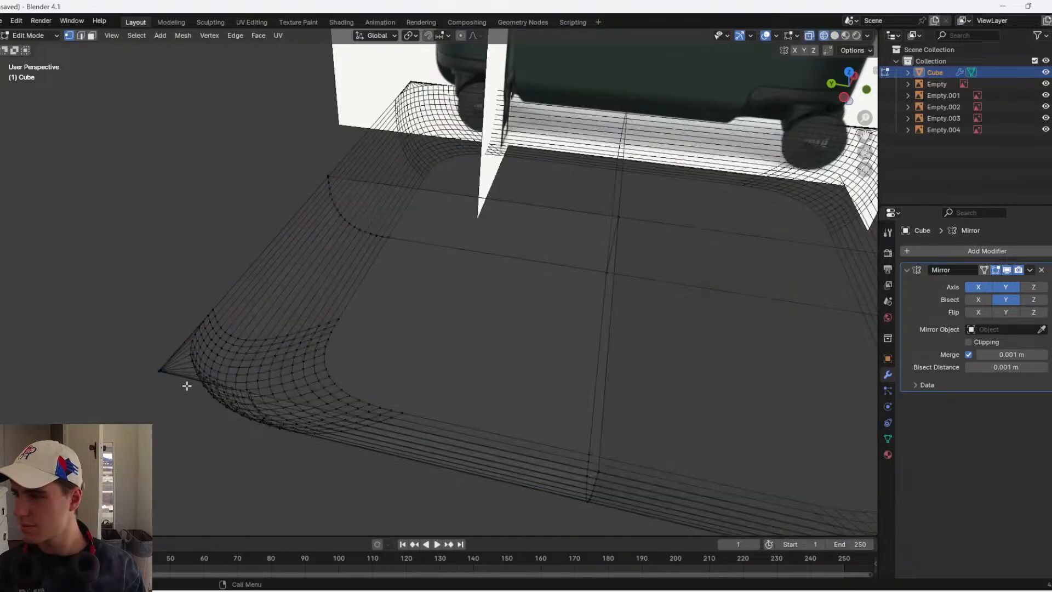
left_click_drag(136, 345, 136, 344)
key("x")
left_click(136, 345)
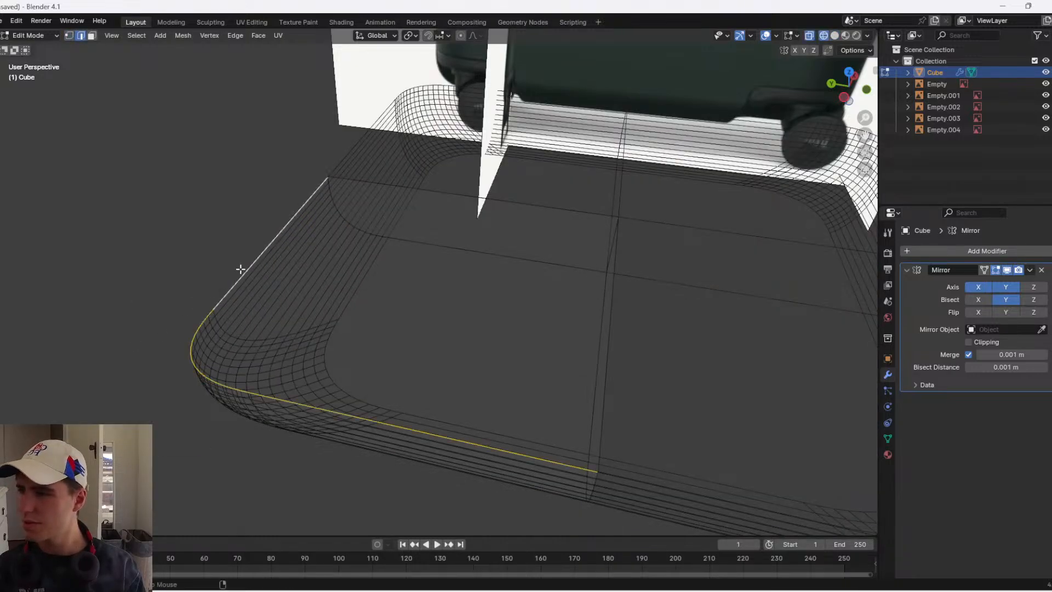
- Extrude the base's outer rim edges, raise them along Z to form the suitcase walls, and check them in solid display
scroll(458, 319, "down", 5)
key("e")
right_click(461, 317)
key("g")
key("z")
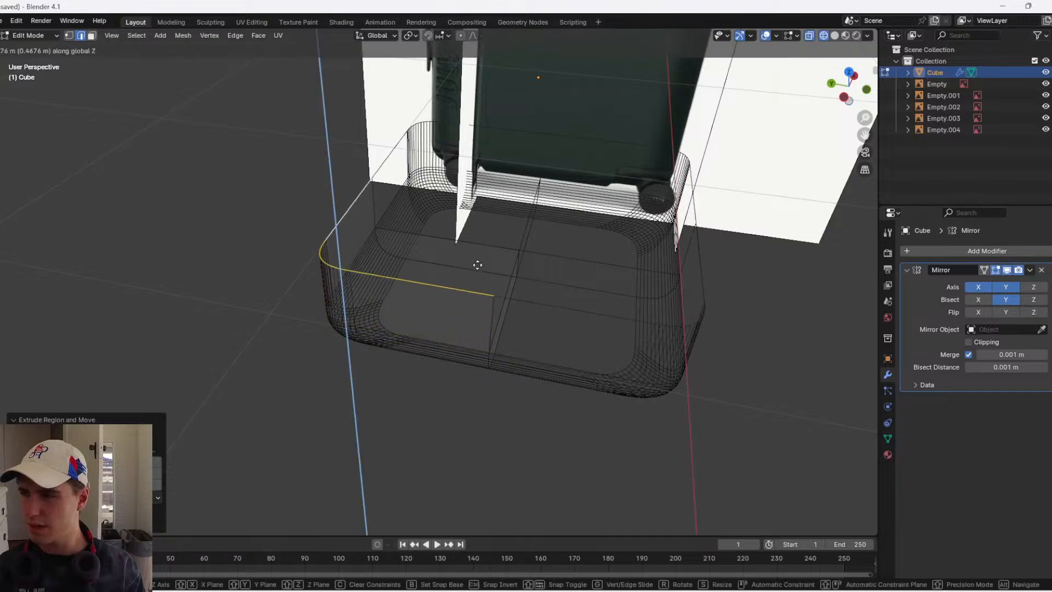
left_click(481, 199)
key("z")
left_click(634, 207)
middle_click_drag(634, 206, 558, 370)
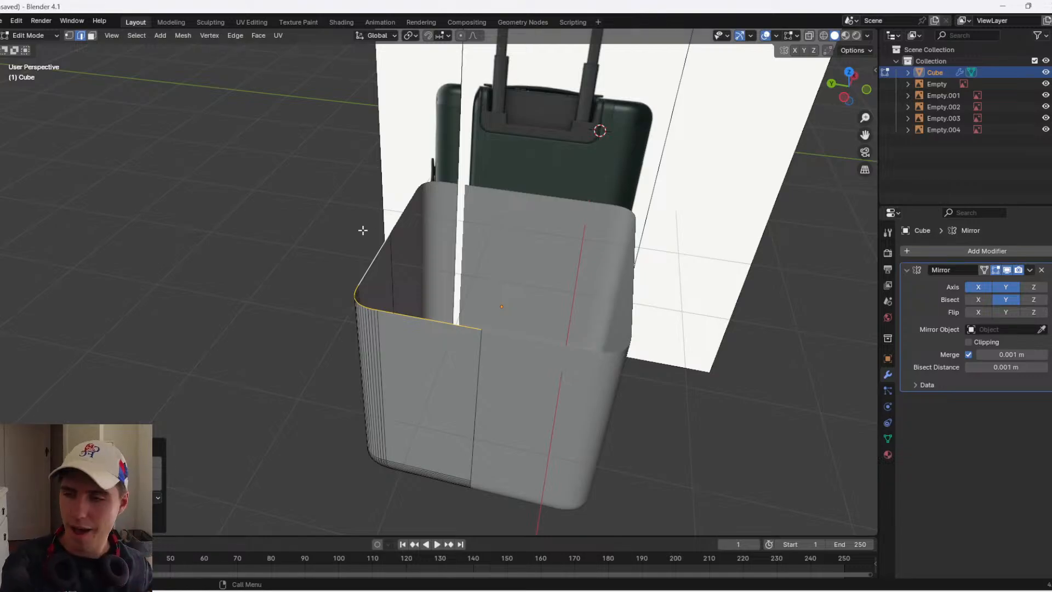
- Raise the wall's rim edges along Z toward the top corners of the suitcase in the left reference image
middle_click_drag(364, 230, 484, 275)
key("g")
key("z")
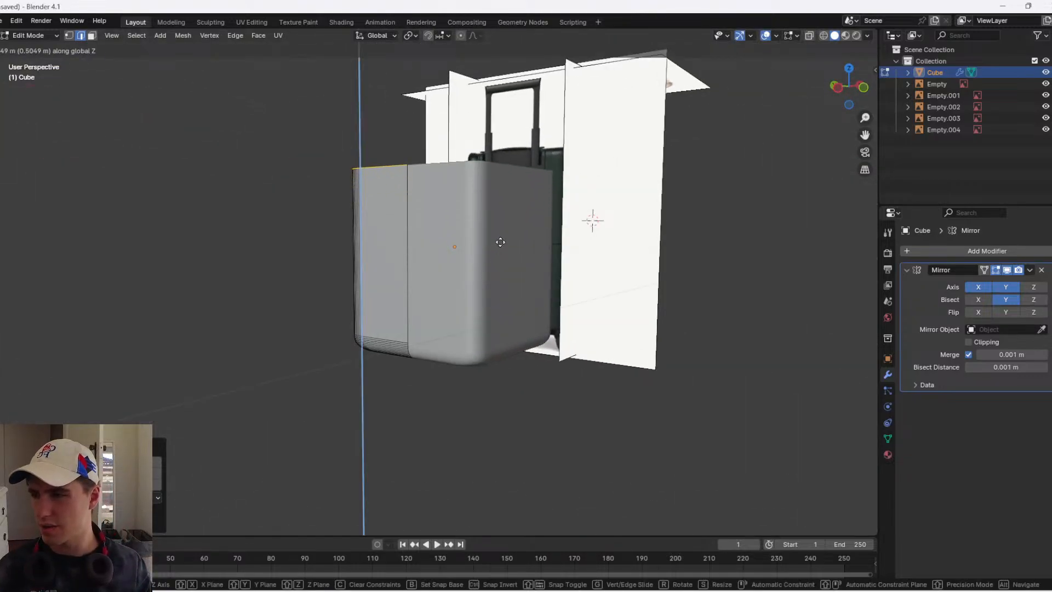
left_click(515, 230)
left_click(838, 89)
scroll(510, 230, "up", 4)
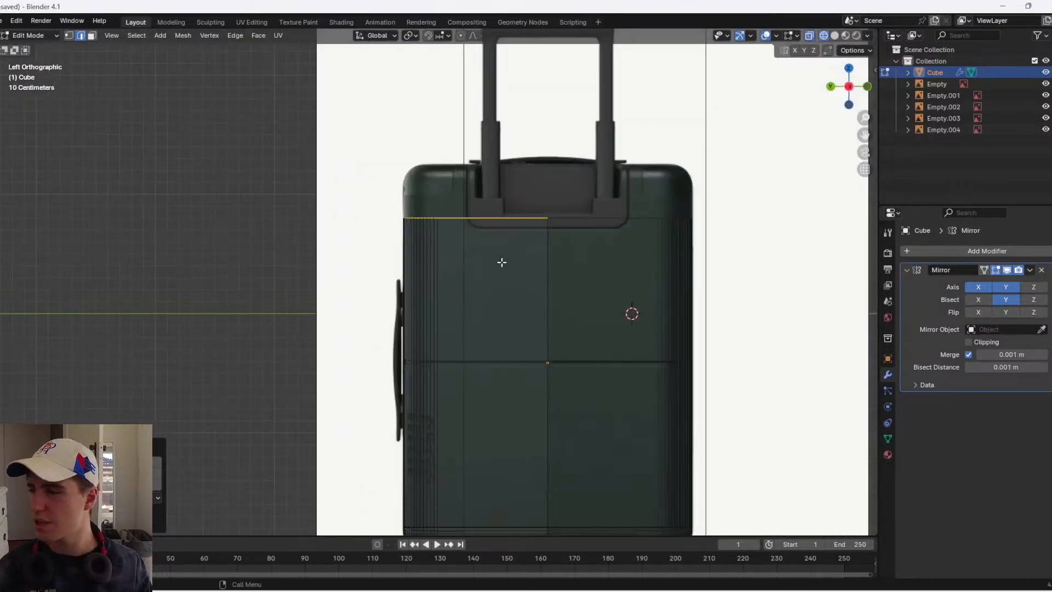
key("g")
key("z")
left_click(564, 213)
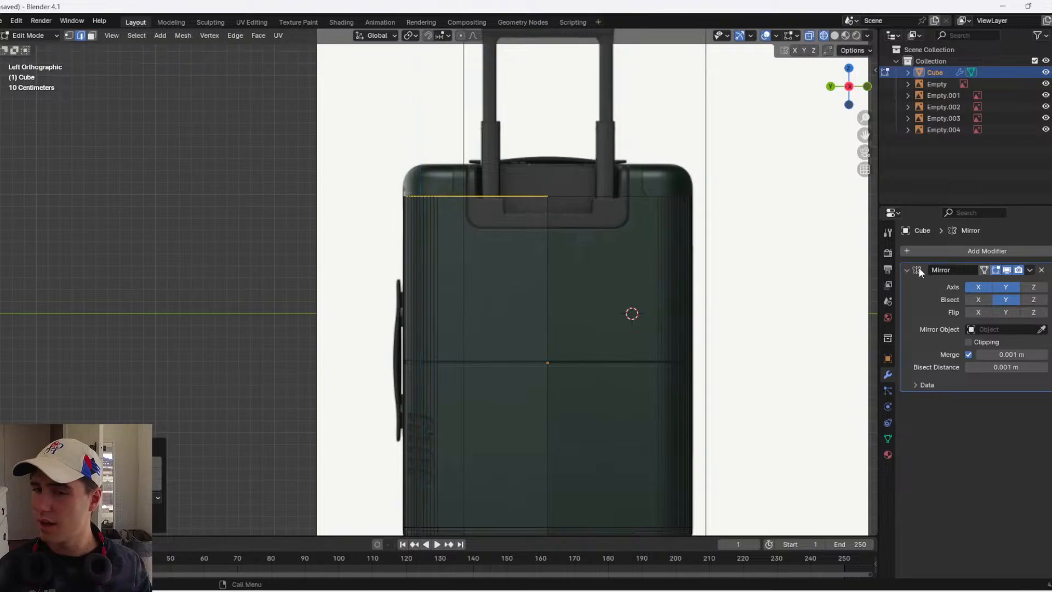
- Enable Z-axis mirroring with clipping and lower the rim edges along Z to the mirror plane, closing the suitcase body
left_click(1034, 288)
scroll(651, 264, "down", 2)
key("g")
key("z")
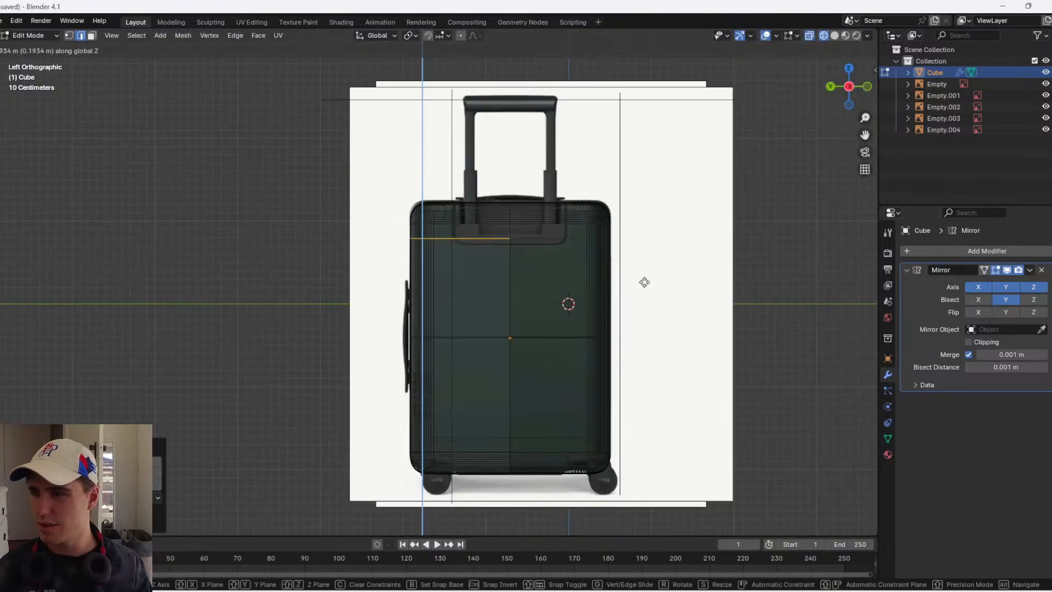
left_click(637, 400)
key("g")
key("z")
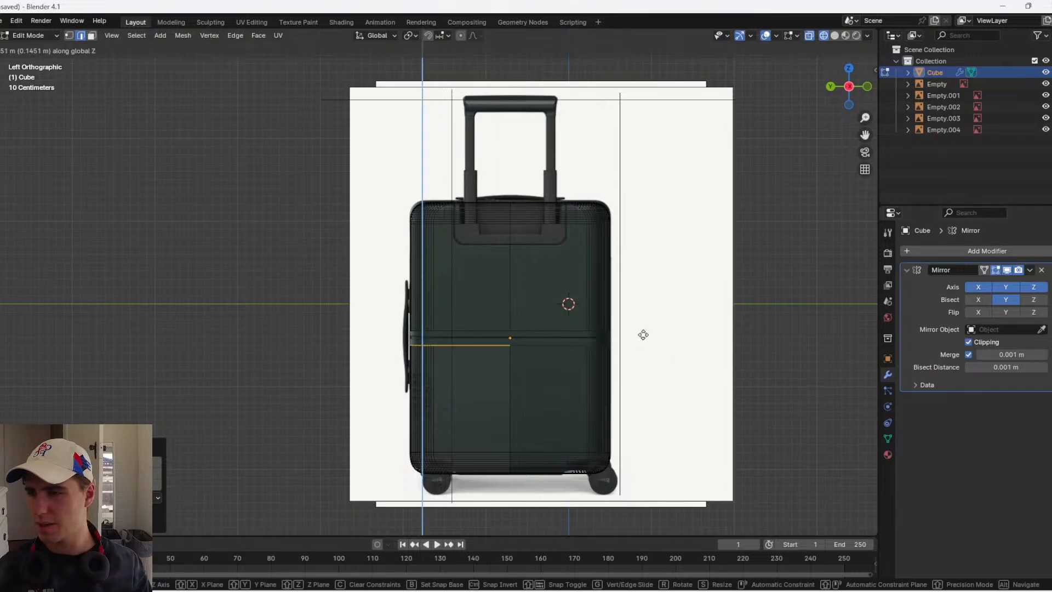
left_click(647, 319)
scroll(575, 299, "up", 2)
key("Tab")
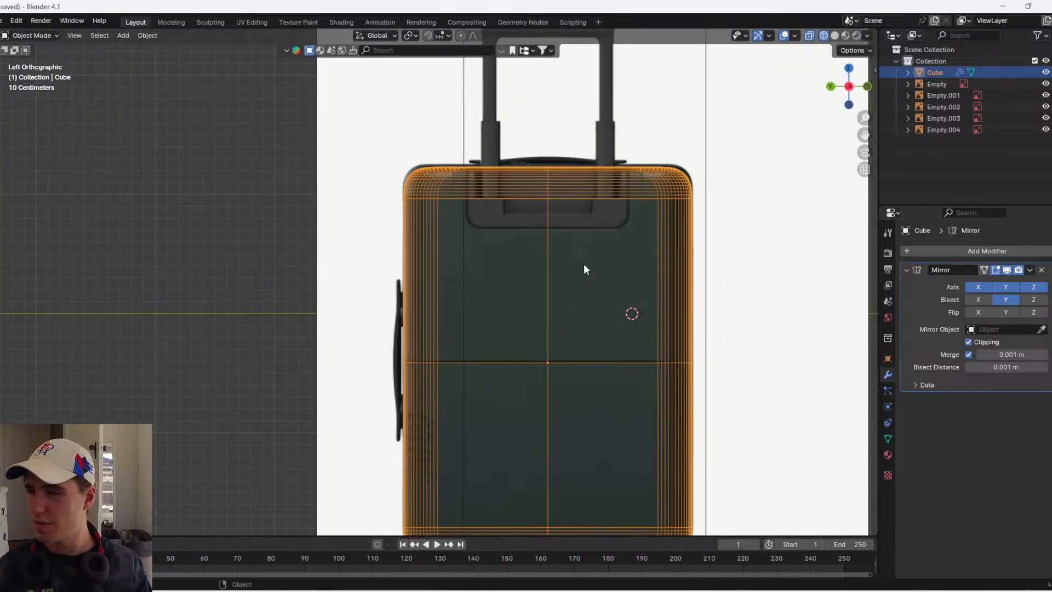
scroll(612, 248, "down", 1)
key("z")
middle_click_drag(694, 284, 564, 299)
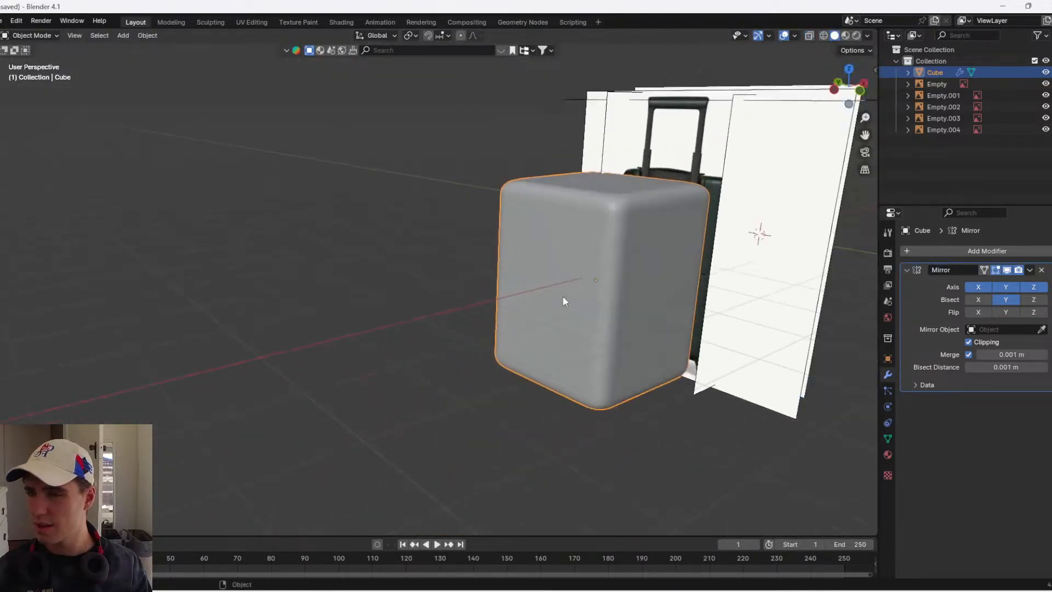
- Narrow the suitcase body by moving its outer wall and corner vertices about 0.4 m inward along X in the top wireframe view
key("Tab")
left_click(849, 69)
key("alt+z")
scroll(493, 223, "down", 2)
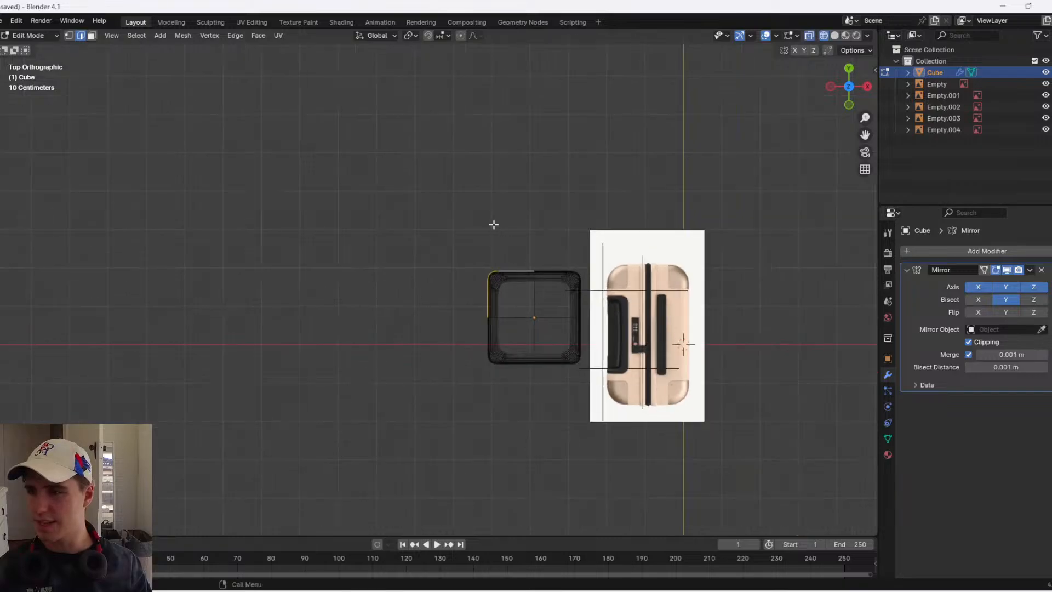
left_click_drag(442, 225, 510, 435)
scroll(520, 393, "up", 2)
scroll(521, 393, "up", 2)
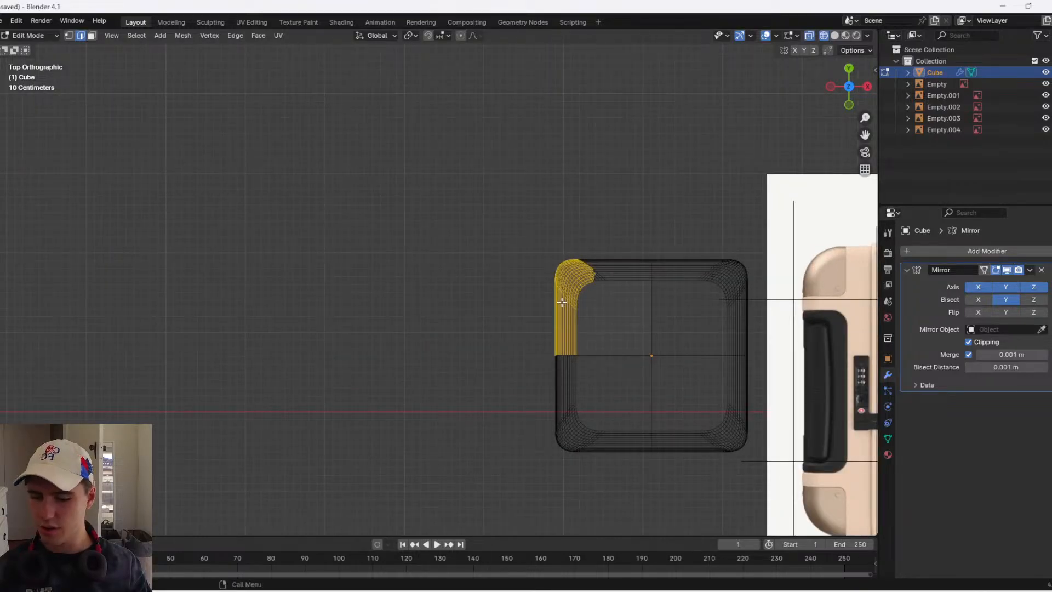
key("1")
left_click_drag(515, 195, 612, 470)
key("g")
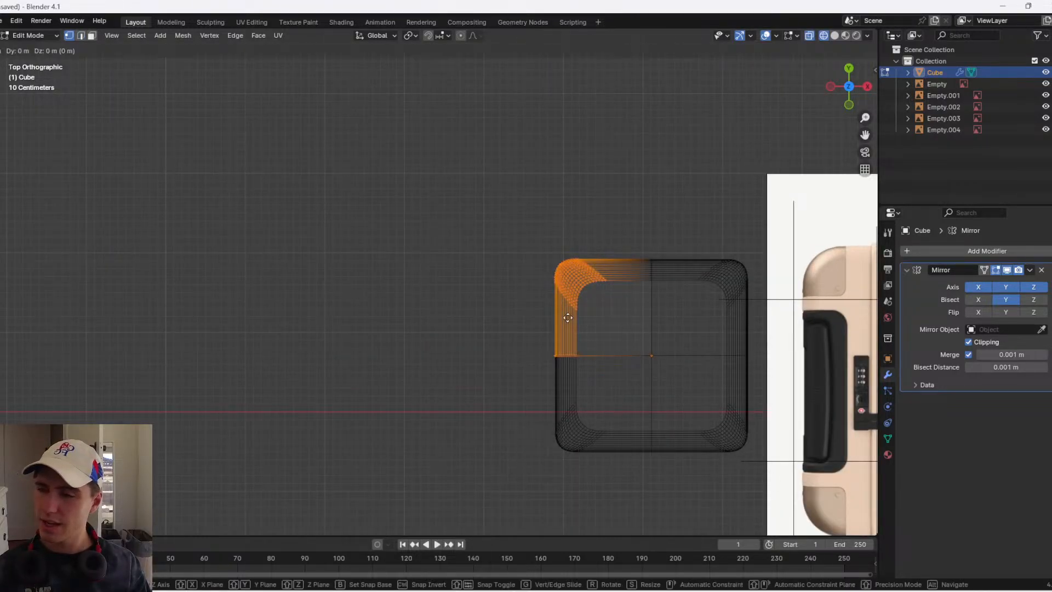
key("x")
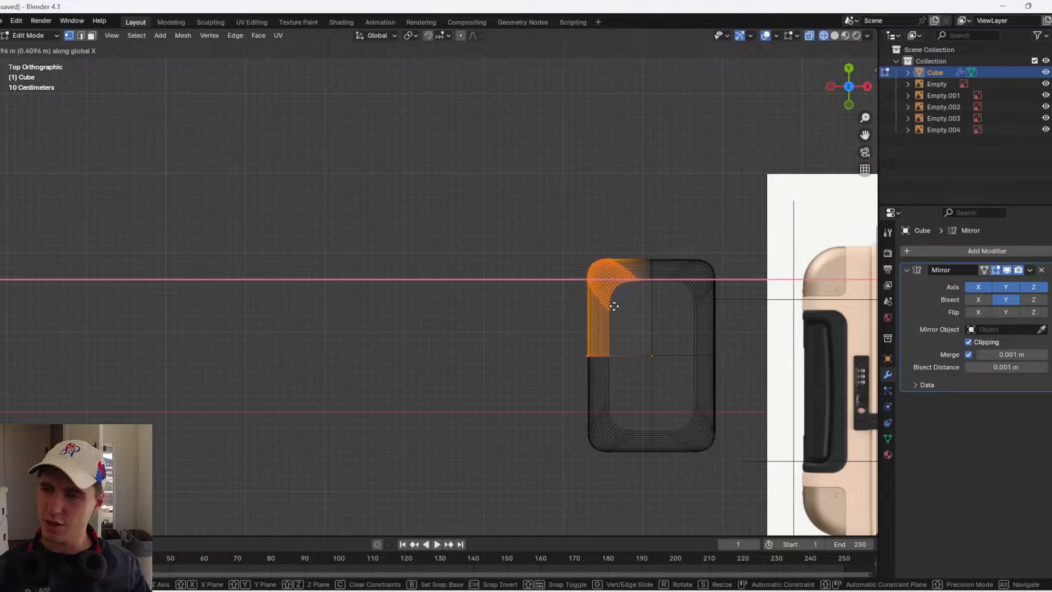
left_click(618, 287)
- Apply smooth shading to the suitcase body and check its narrowed shape beside the reference images
key("Tab")
middle_click_drag(490, 344, 564, 429)
right_click(563, 427)
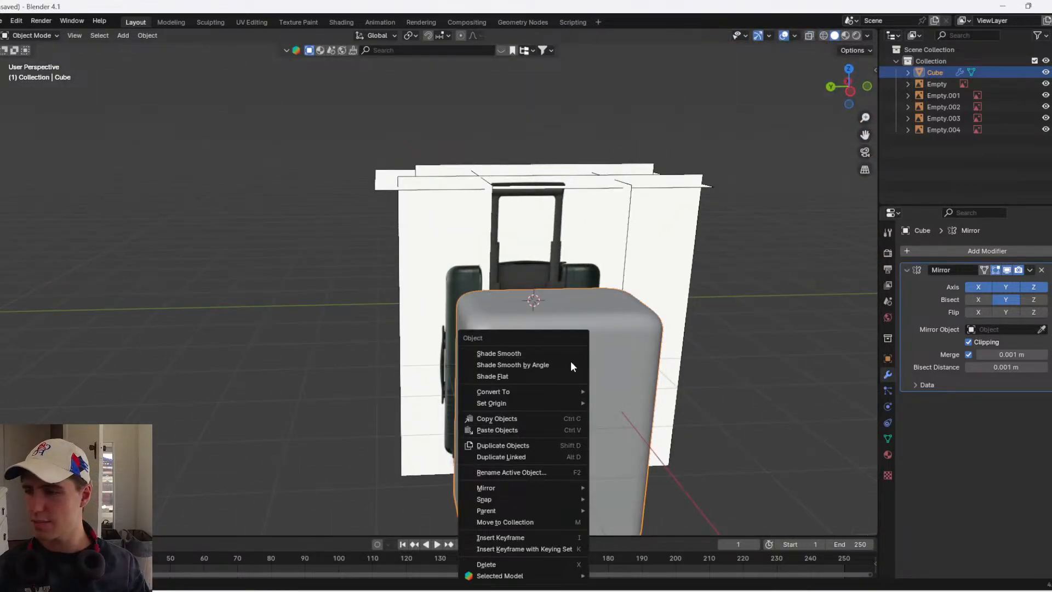
left_click(570, 363)
right_click(573, 359)
left_click(573, 347)
right_click(574, 354)
left_click(574, 359)
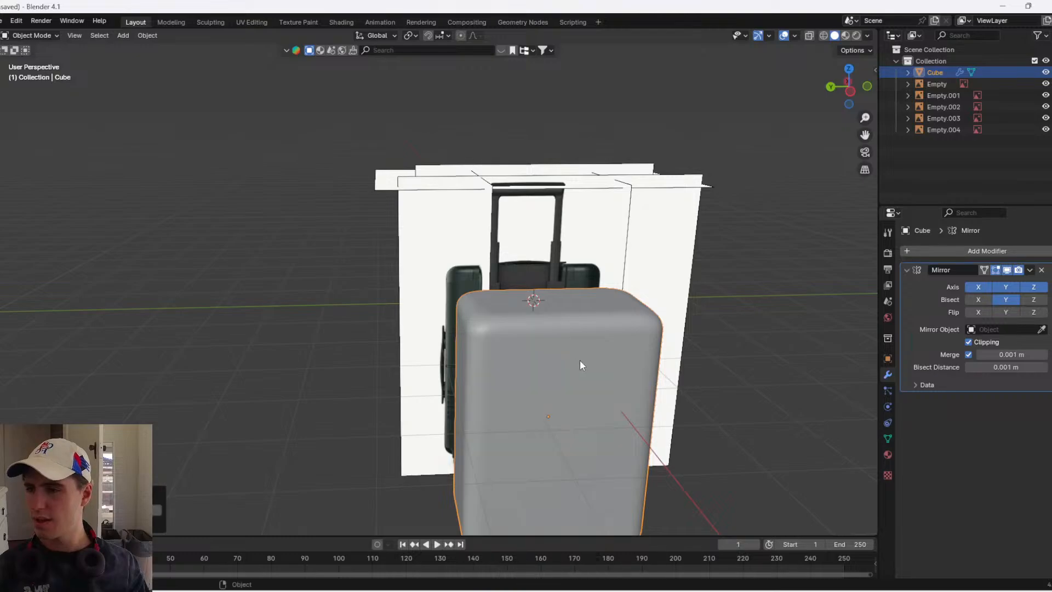
middle_click_drag(738, 373, 674, 356)
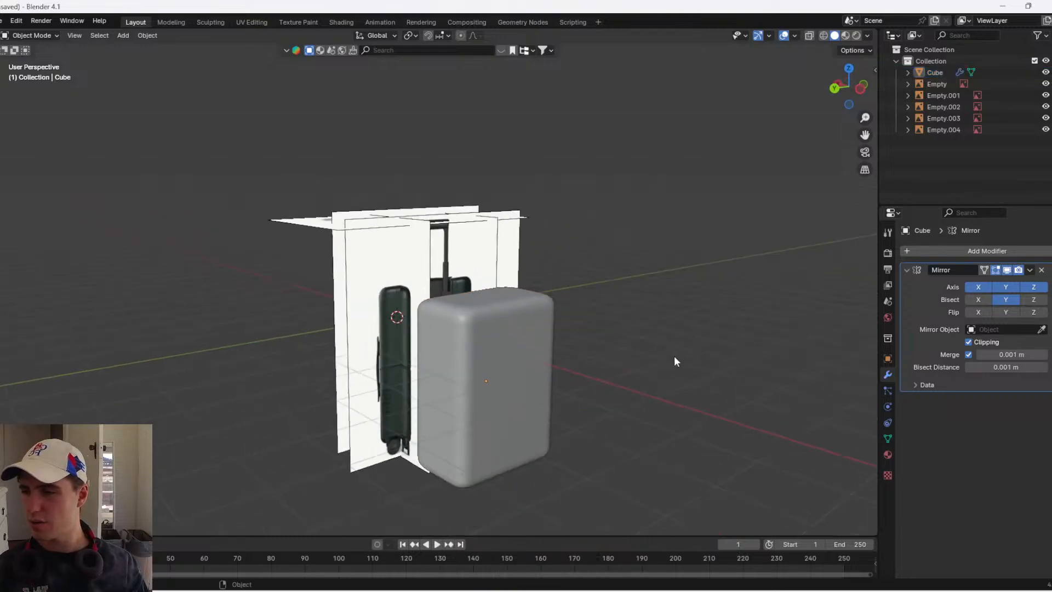
- Rename the Cube object as Suitcase, with the left view in wireframe display
left_click(848, 100)
scroll(684, 315, "up", 8)
key("shift+z")
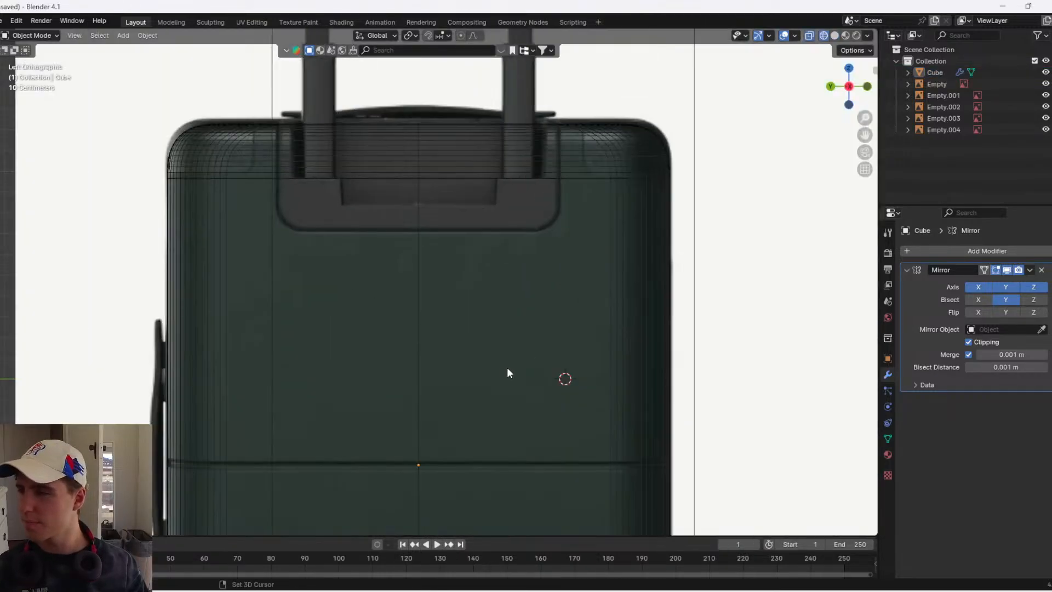
middle_click_drag(507, 373, 482, 301, "shift")
left_click(931, 73)
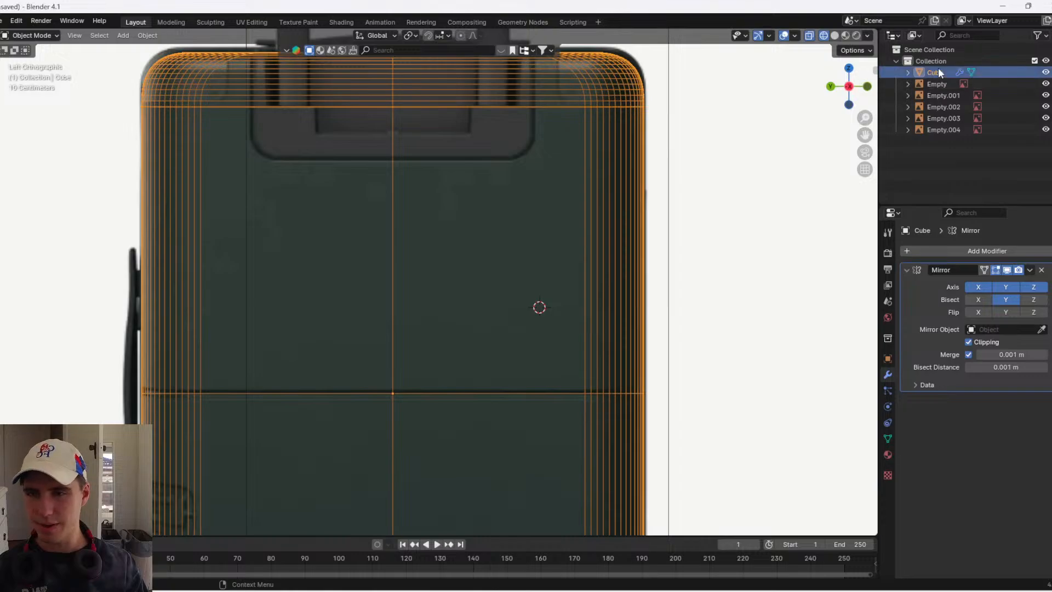
double_click(939, 73)
type("SD")
type("it")
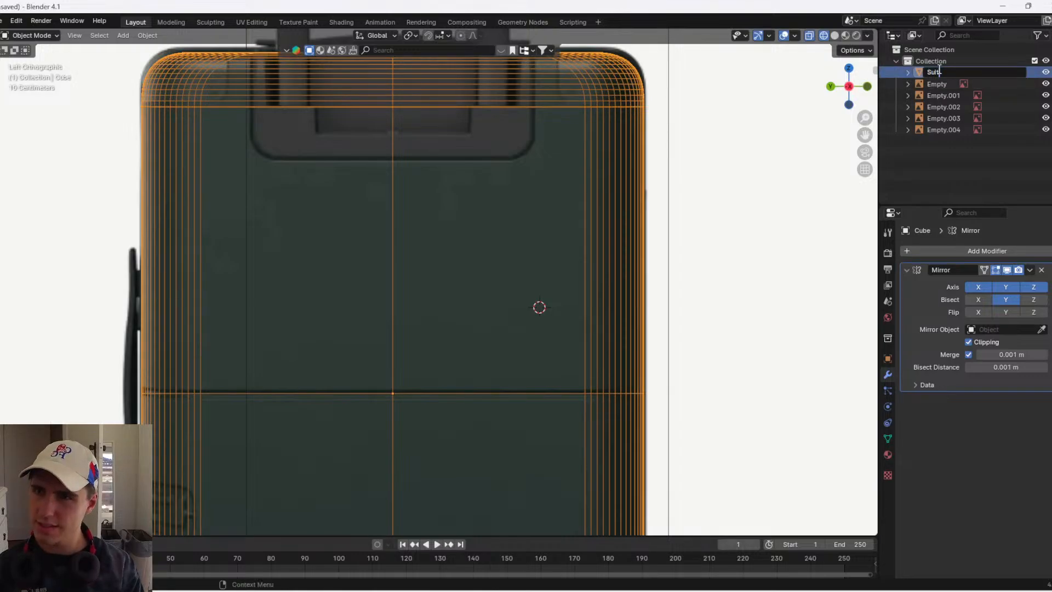
type("case")
key("Return")
- Duplicate the suitcase in place and, with the original hidden, apply the duplicate's Mirror modifier
key("shift+d")
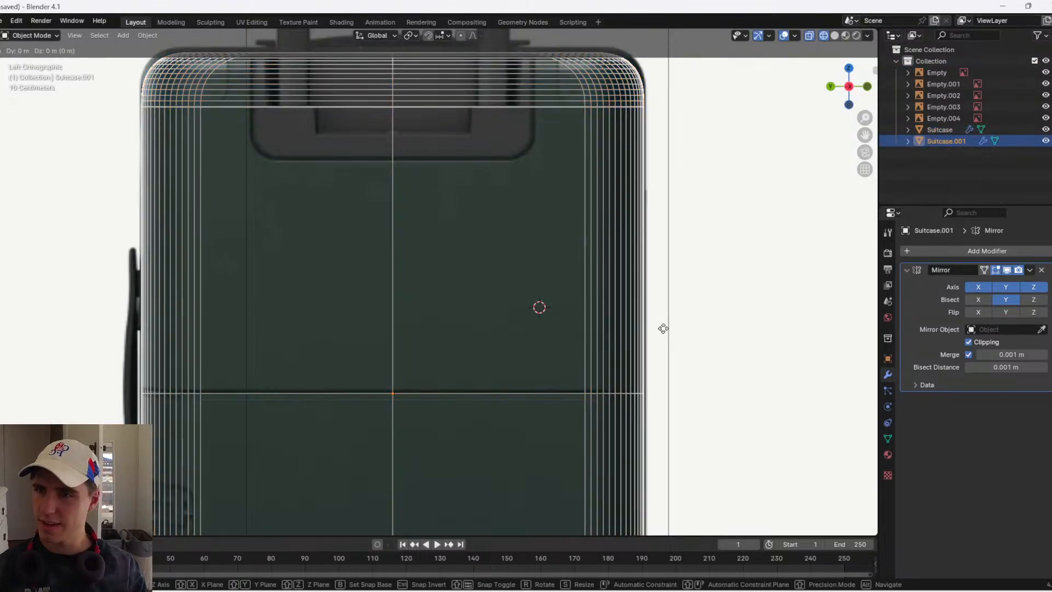
right_click(665, 329)
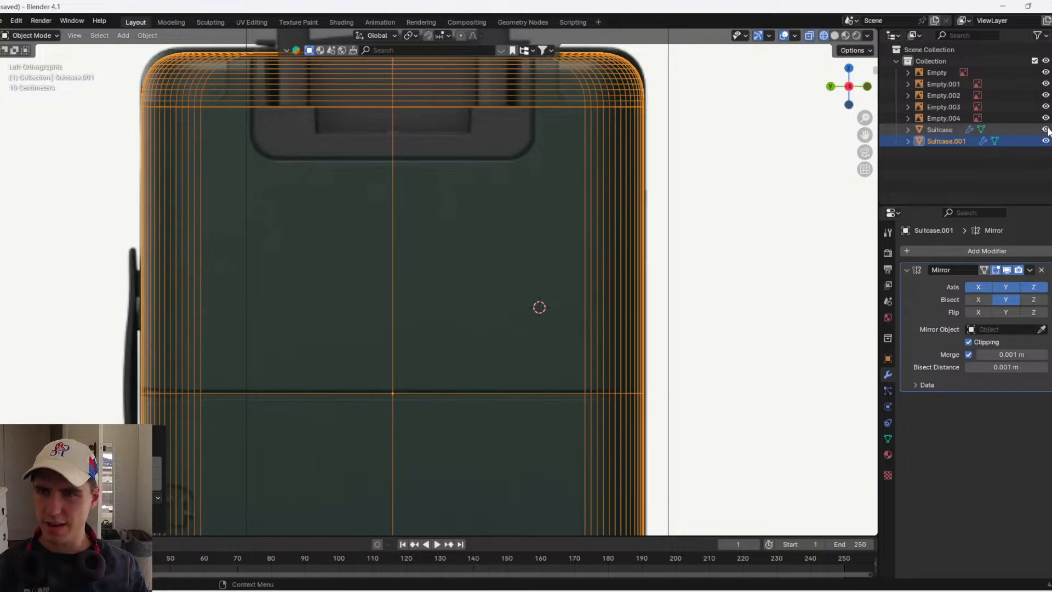
key("ctrl+a")
- Add one horizontal loop cut around the duplicated suitcase and slide it just below the middle edge loop
scroll(505, 188, "down", 3)
scroll(561, 282, "up", 5)
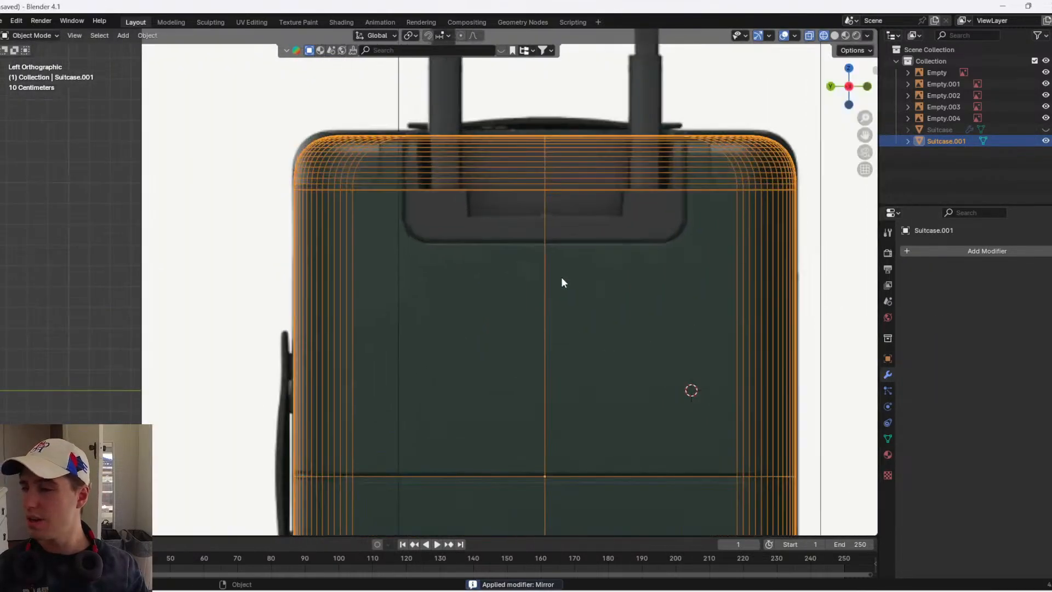
scroll(501, 277, "up", 2)
scroll(259, 355, "down", 3)
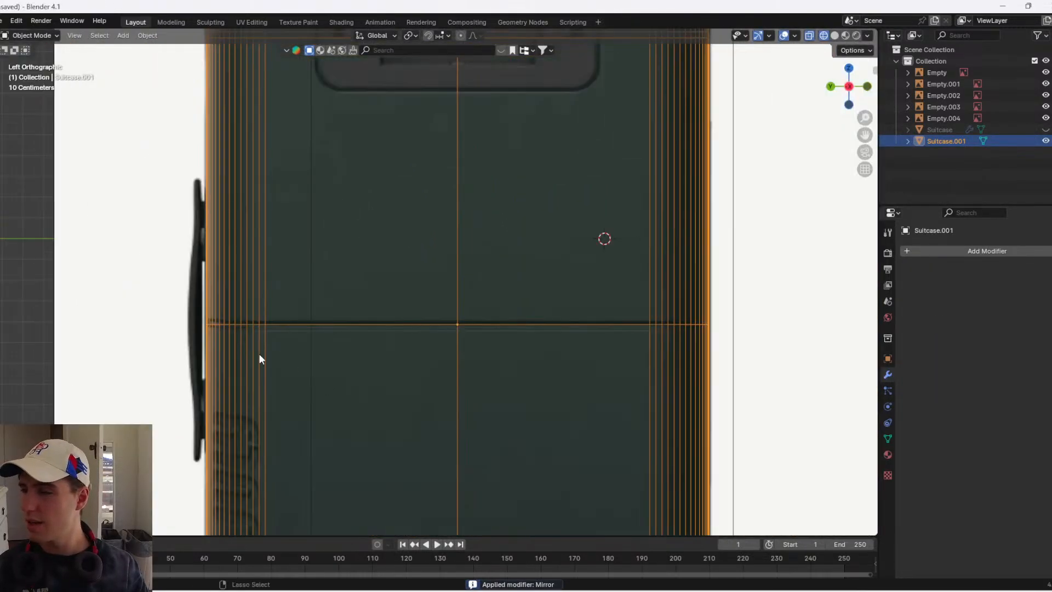
key("Tab")
key("ctrl+r")
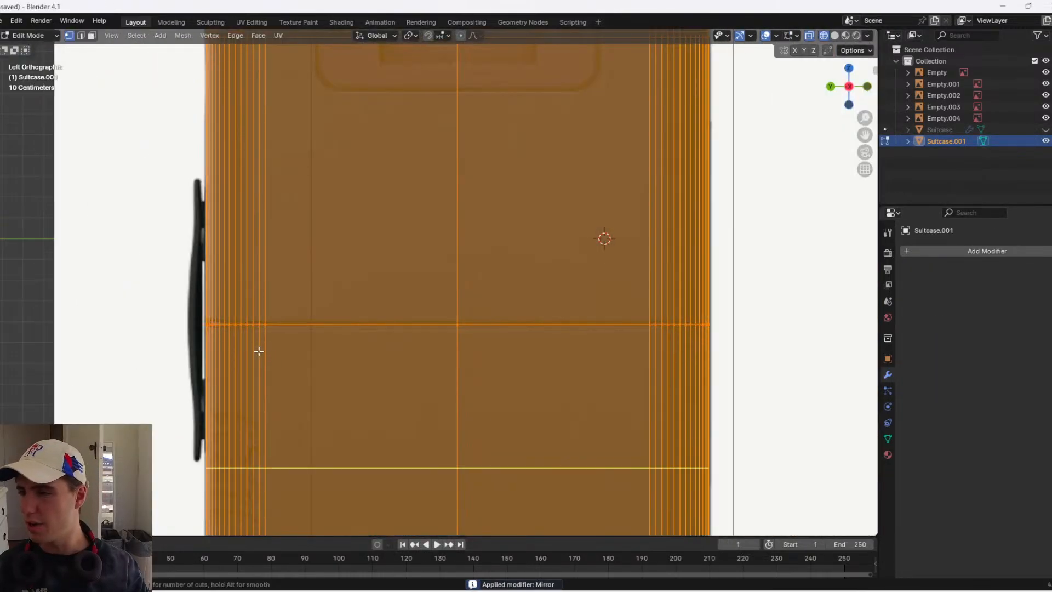
left_click(293, 285)
left_click(316, 272)
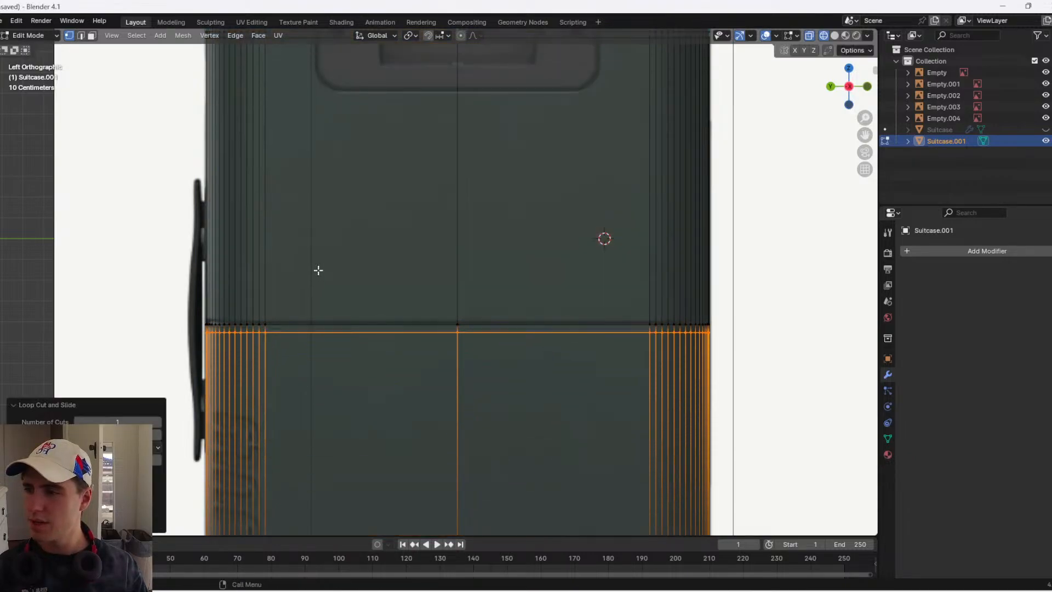
- Move the suitcase's middle edge loop slightly up along Z to match the seam in the reference image
scroll(327, 340, "up", 2)
key("ctrl+b")
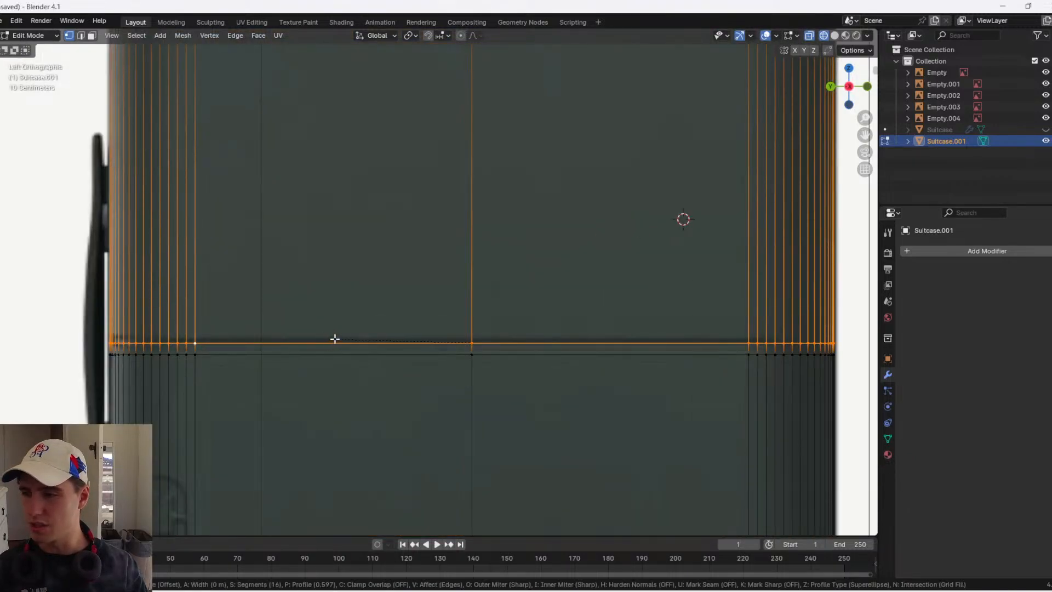
right_click(336, 338)
key("g")
key("z")
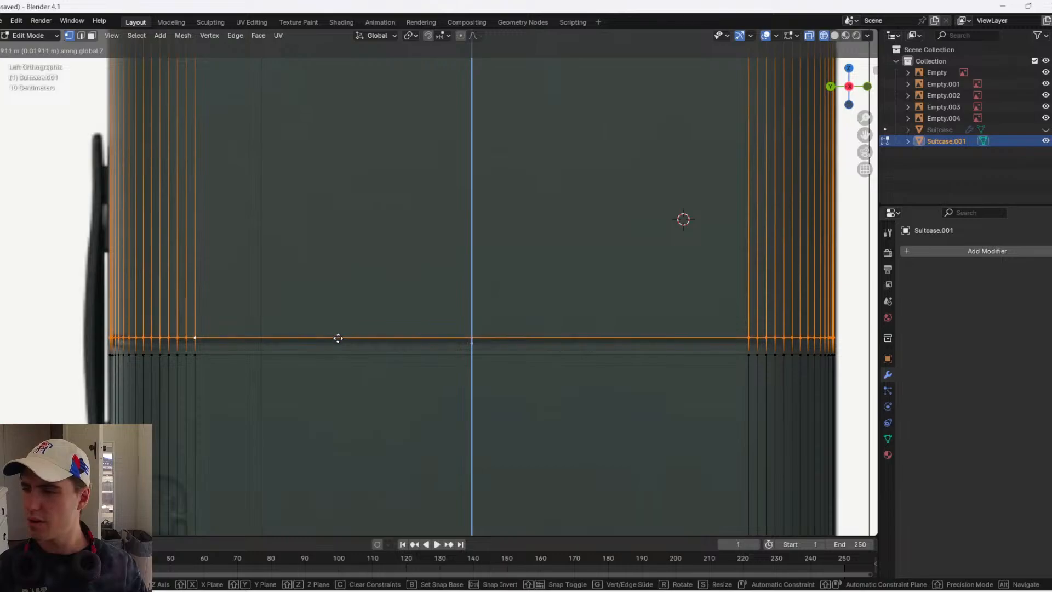
left_click(335, 339)
- Extrude the thin band of faces around the suitcase's middle in place and scale it to form the seam
key("3")
left_click(354, 349, "alt")
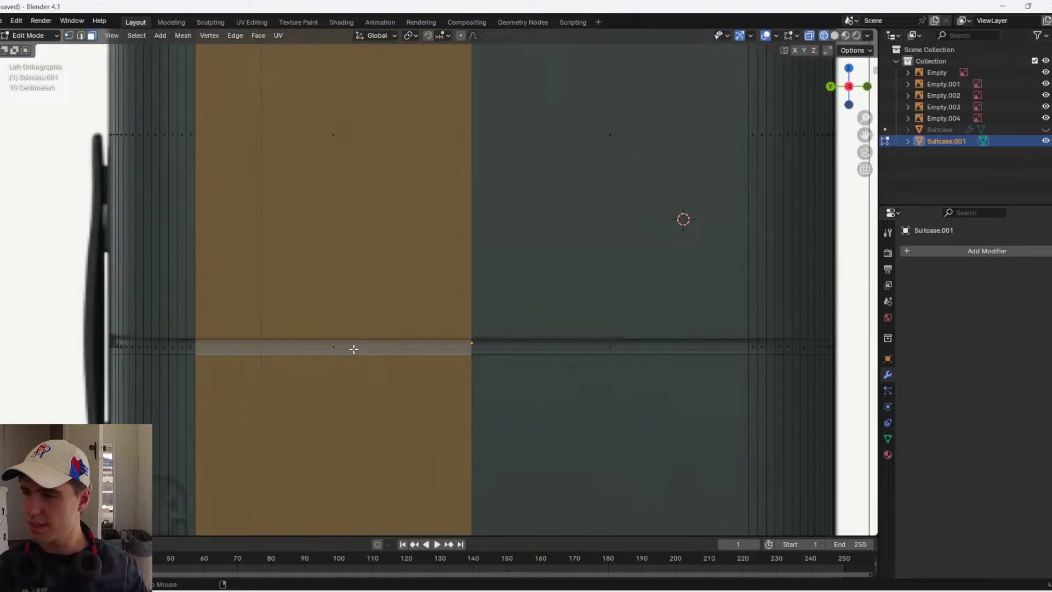
left_click(484, 344)
scroll(466, 348, "down", 2)
left_click_drag(799, 358, 148, 305)
middle_click_drag(148, 306, 401, 346)
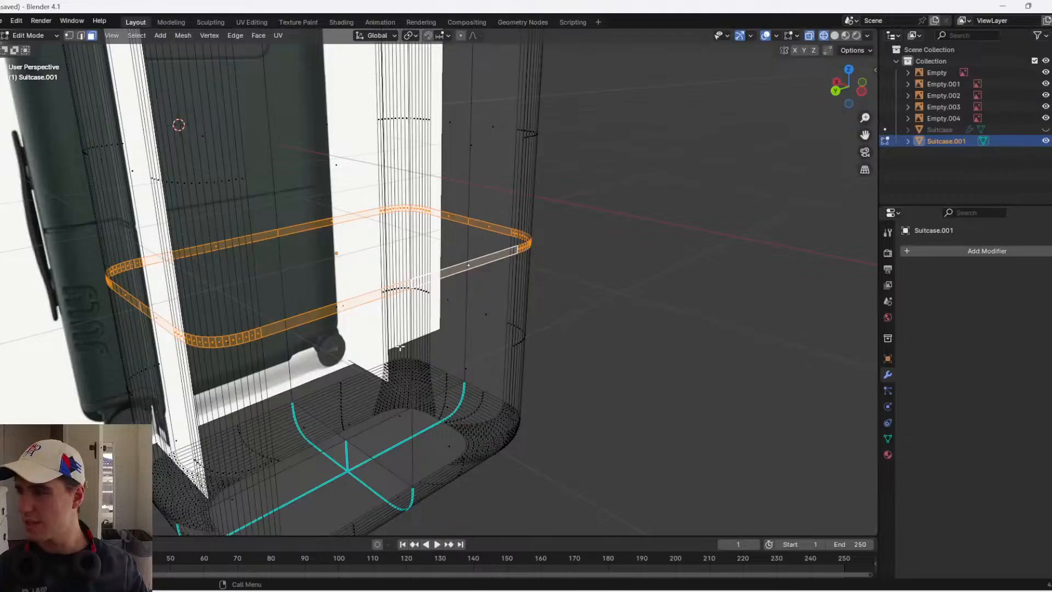
key("e")
right_click(400, 347)
key("s")
left_click(397, 339)
- Adjust the scale of the seam faces in solid display and check the result in Object Mode
key("z")
left_click(554, 331)
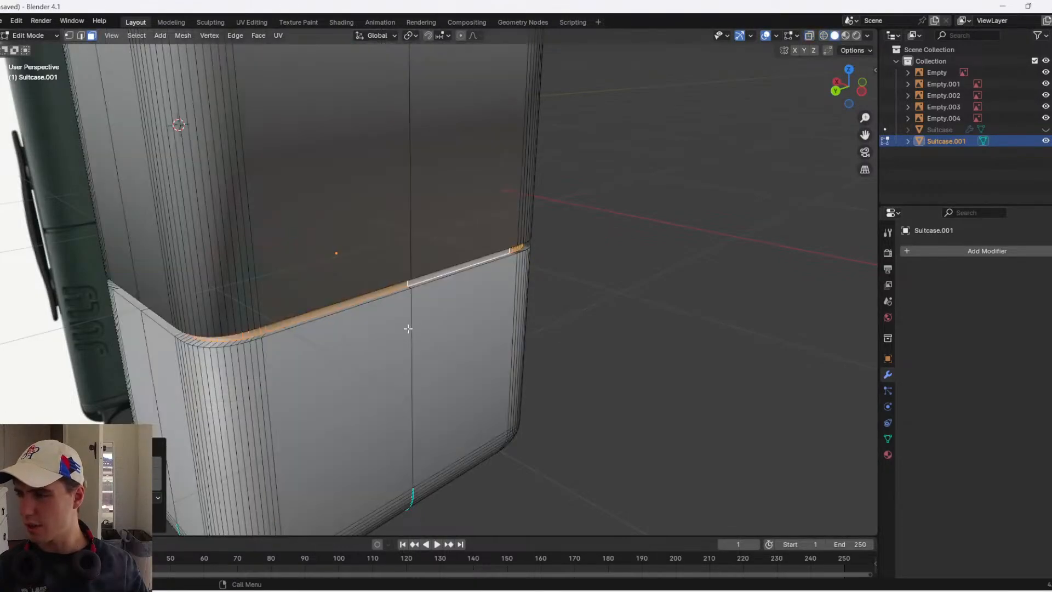
scroll(408, 329, "up", 1)
key("s")
left_click(478, 322)
key("Tab")
scroll(427, 317, "down", 2)
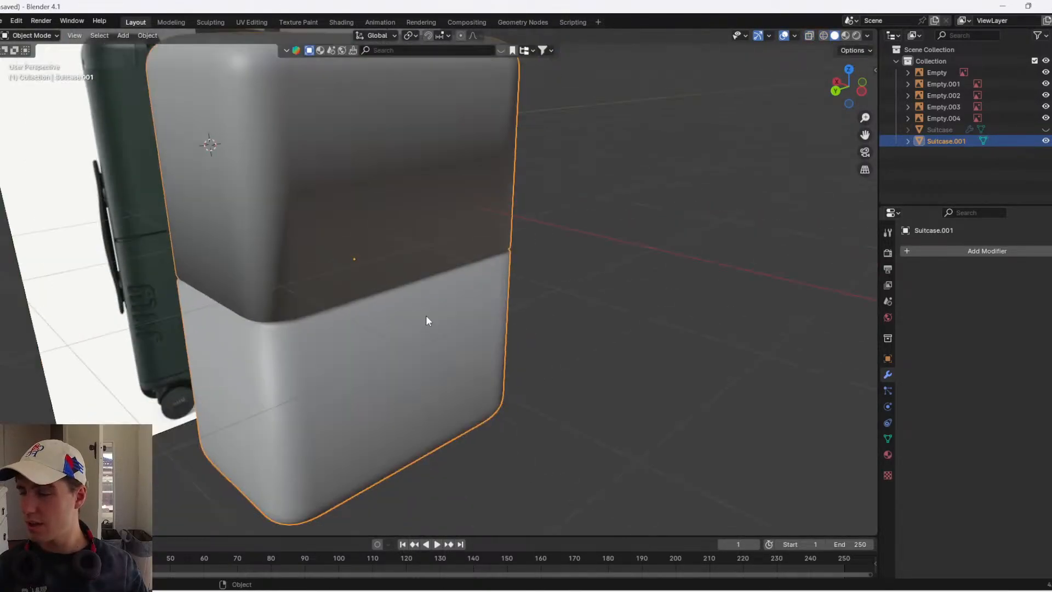
- Reapply smooth shading to the duplicated suitcase and inspect the seam from several sides
middle_click_drag(427, 317, 413, 278)
right_click(417, 277)
left_click(417, 278)
mouse_move(588, 289)
middle_mouse_down()
mouse_move(419, 300)
mouse_move(428, 299)
mouse_move(146, 391)
middle_mouse_up()
left_click(416, 297)
scroll(417, 297, "down", 1)
scroll(367, 308, "up", 1)
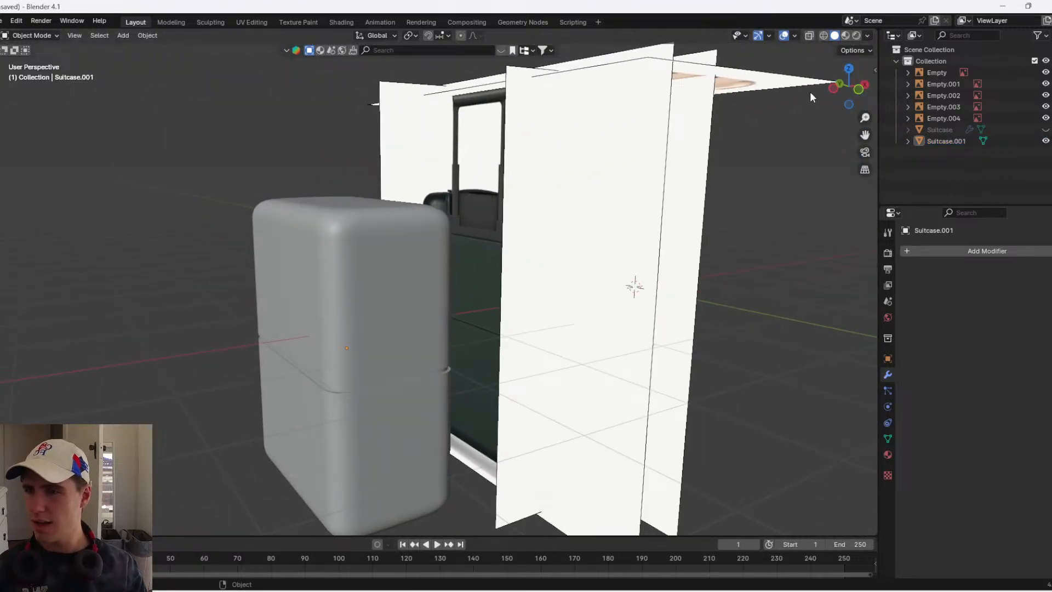
- Compare the suitcase wireframe's top corners, middle seam and base with the left reference image
left_click(833, 87)
key("shift+z")
mouse_move(220, 225)
middle_mouse_down("shift")
mouse_move(409, 210)
mouse_move(462, 324)
middle_mouse_up("shift")
scroll(406, 219, "up", 4)
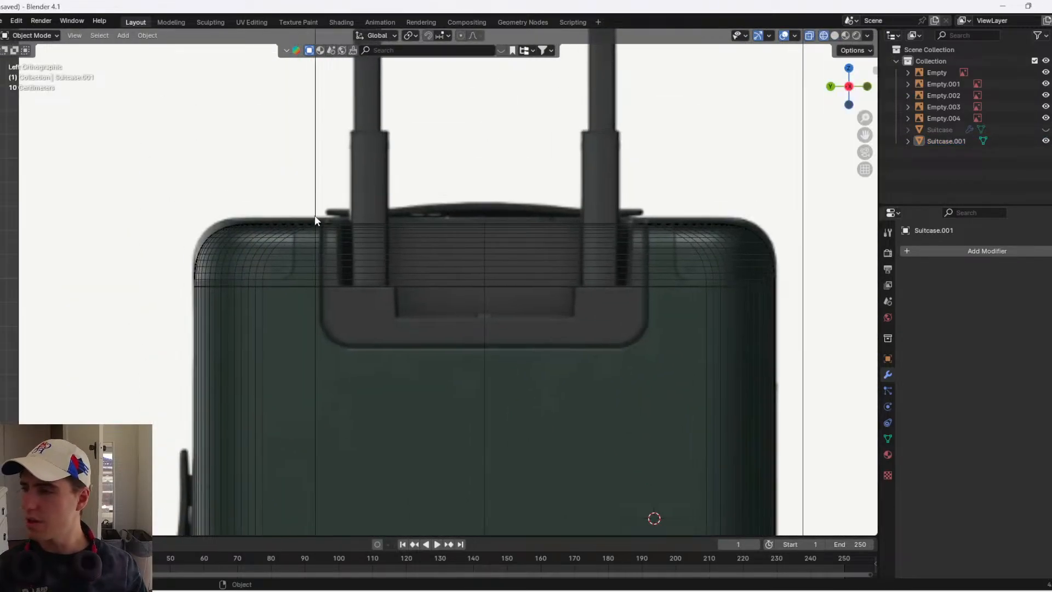
scroll(298, 291, "down", 5)
middle_click_drag(377, 367, 318, 110, "shift")
scroll(329, 153, "up", 4)
middle_click_drag(357, 186, 449, 391, "shift")
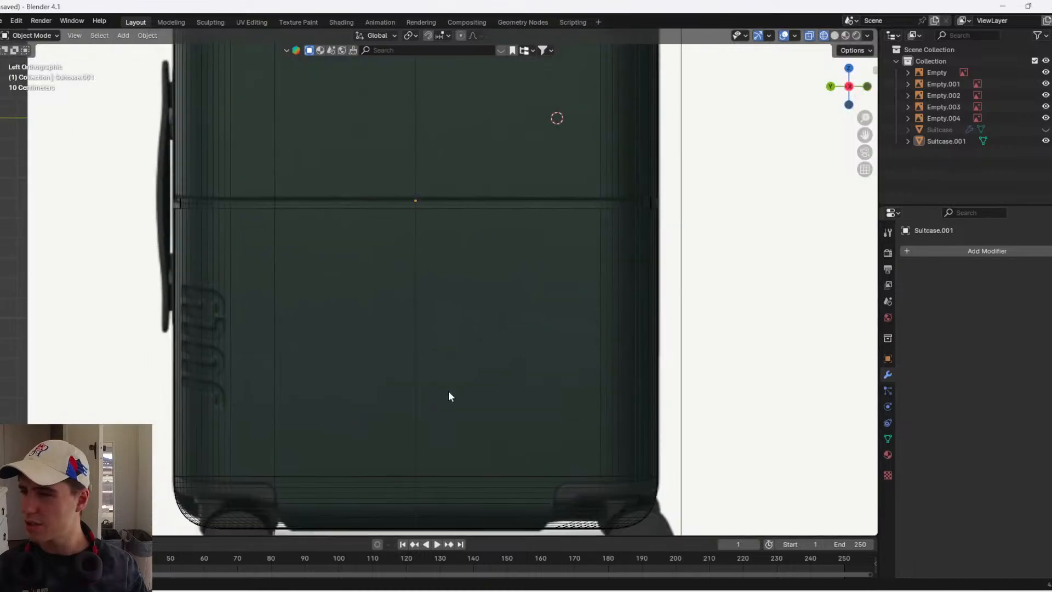
middle_click_drag(397, 77, 432, 397, "shift")
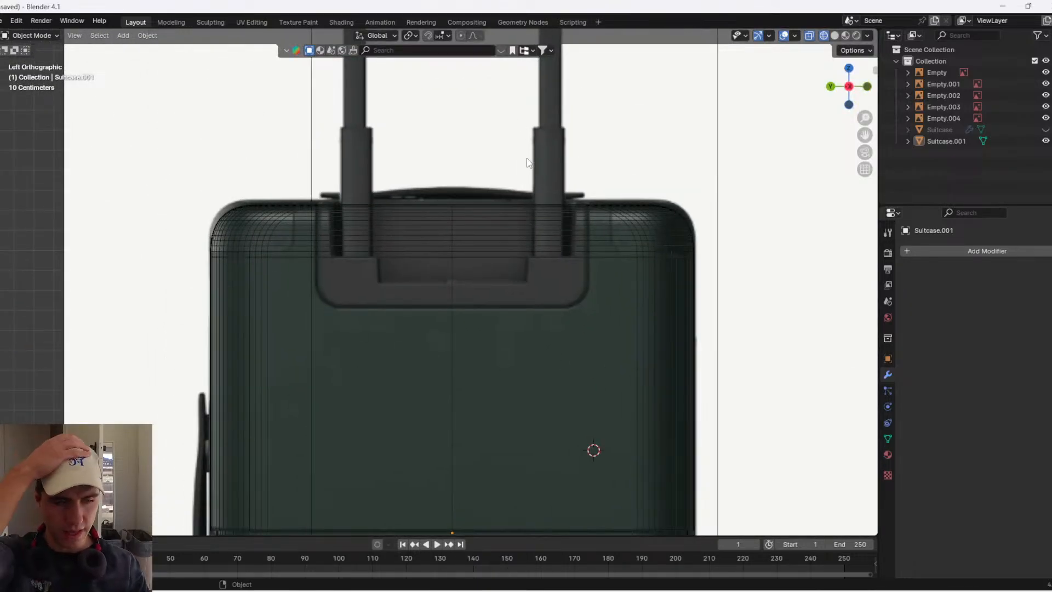
middle_click_drag(492, 234, 463, 294, "shift")
scroll(438, 274, "up", 3)
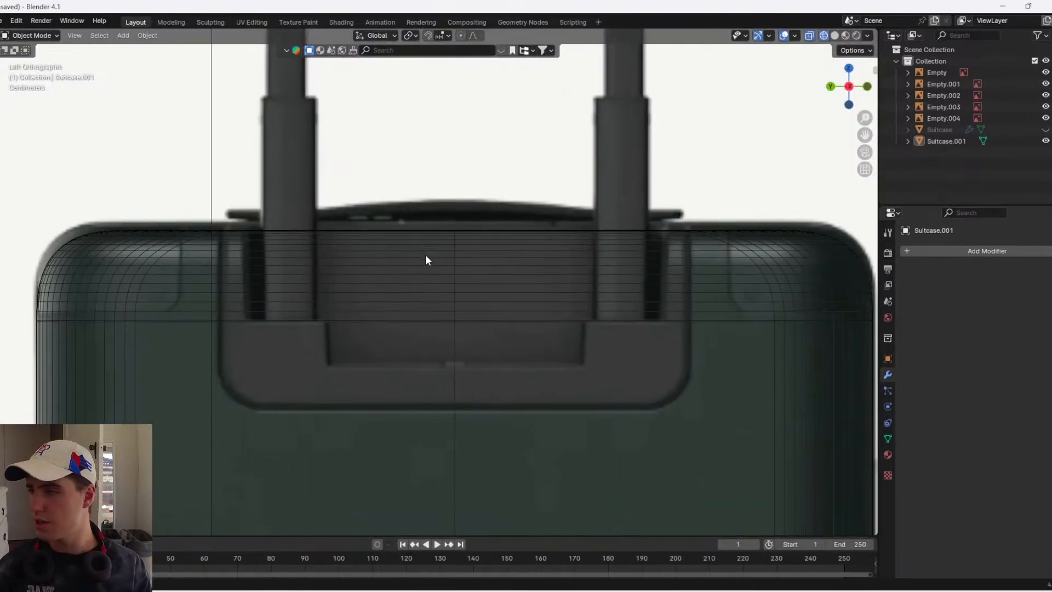
scroll(373, 282, "down", 2)
left_click(376, 309)
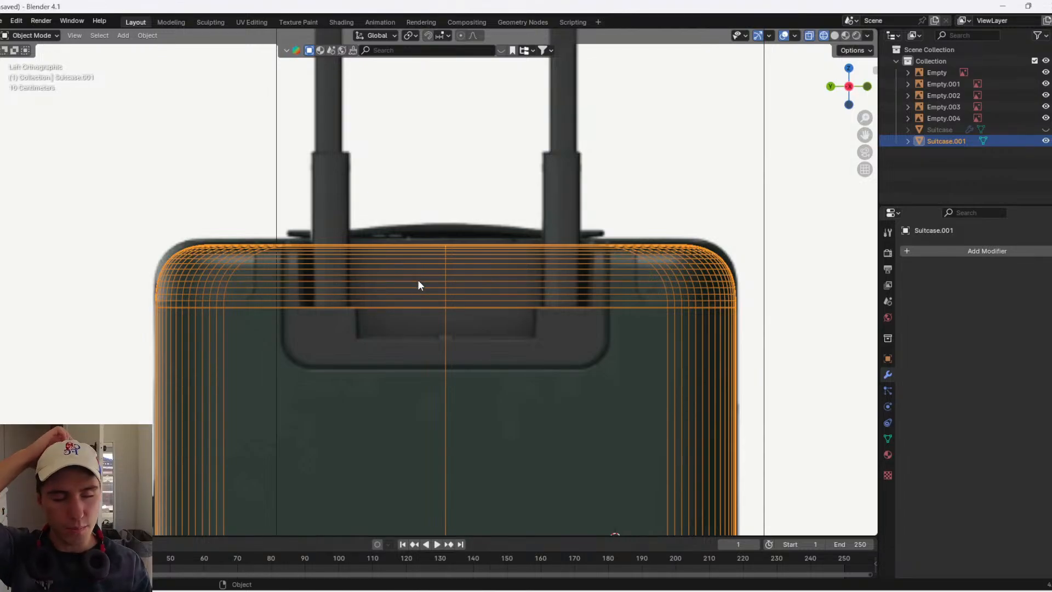
- Duplicate the suitcase body, scale the copy to about the handle recess's width, and move it up along Z over the telescopic handle
key("shift+a")
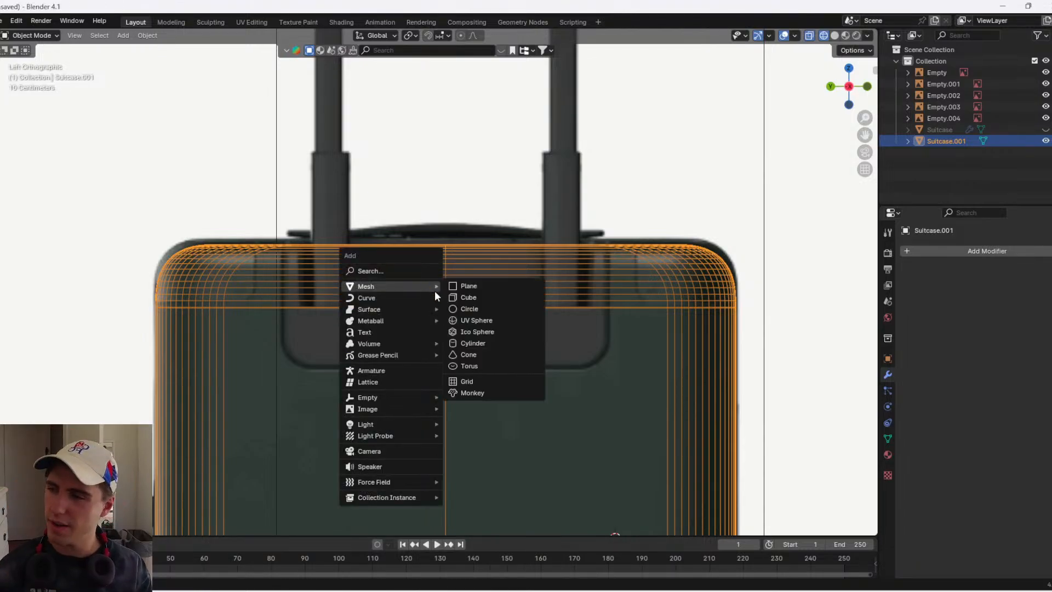
scroll(581, 335, "down", 2)
scroll(515, 339, "down", 4)
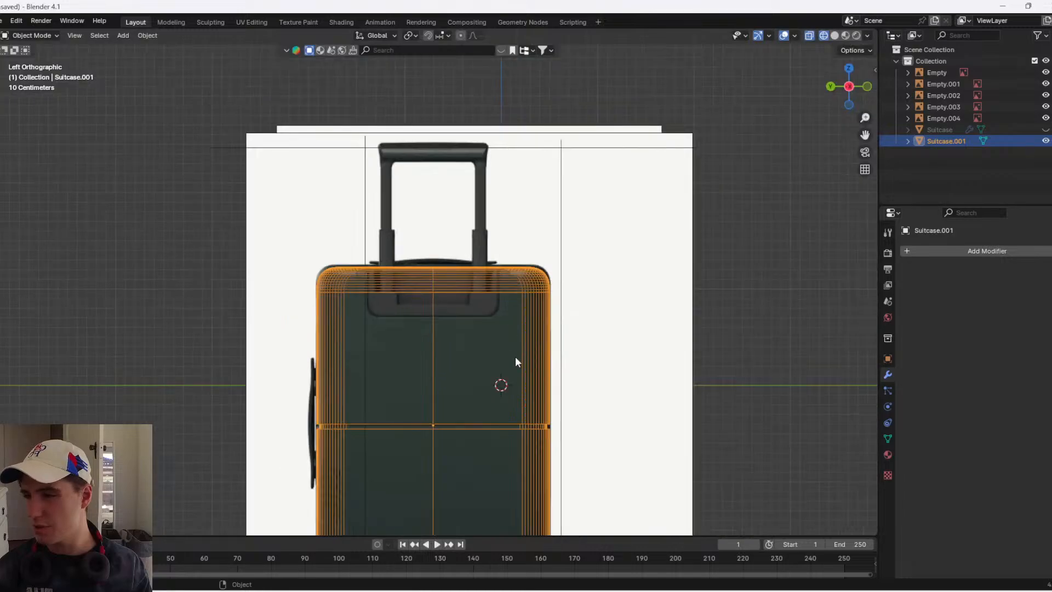
key("shift+d")
key("s")
left_click(561, 375)
key("g")
key("z")
left_click(529, 200)
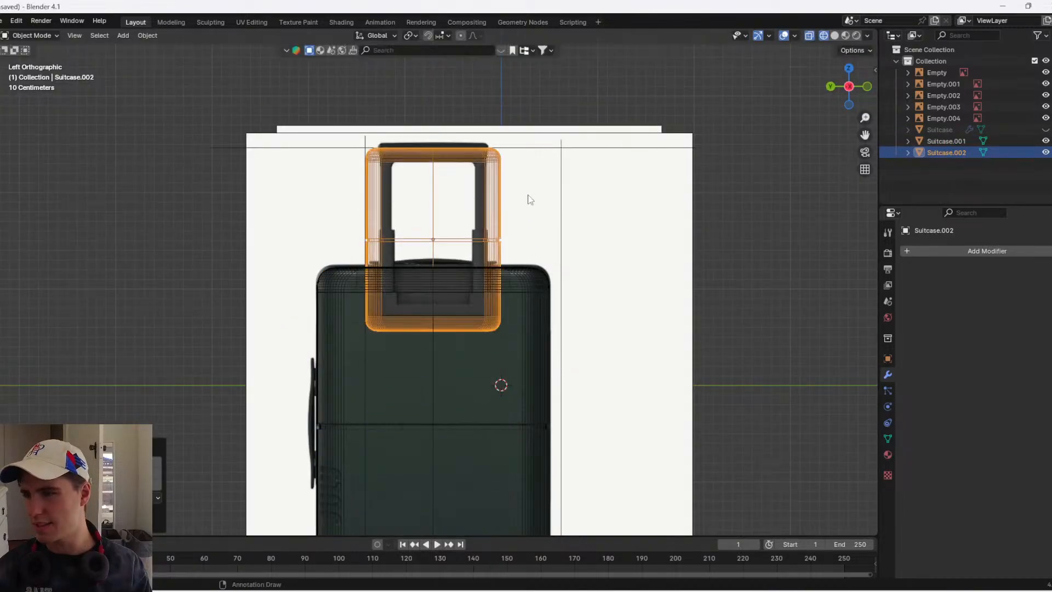
- Delete all of the duplicate's mesh except its rounded bottom section
key("Tab")
key("z")
left_click(227, 232)
left_click_drag(527, 255, 286, 68)
key("x")
left_click(297, 76)
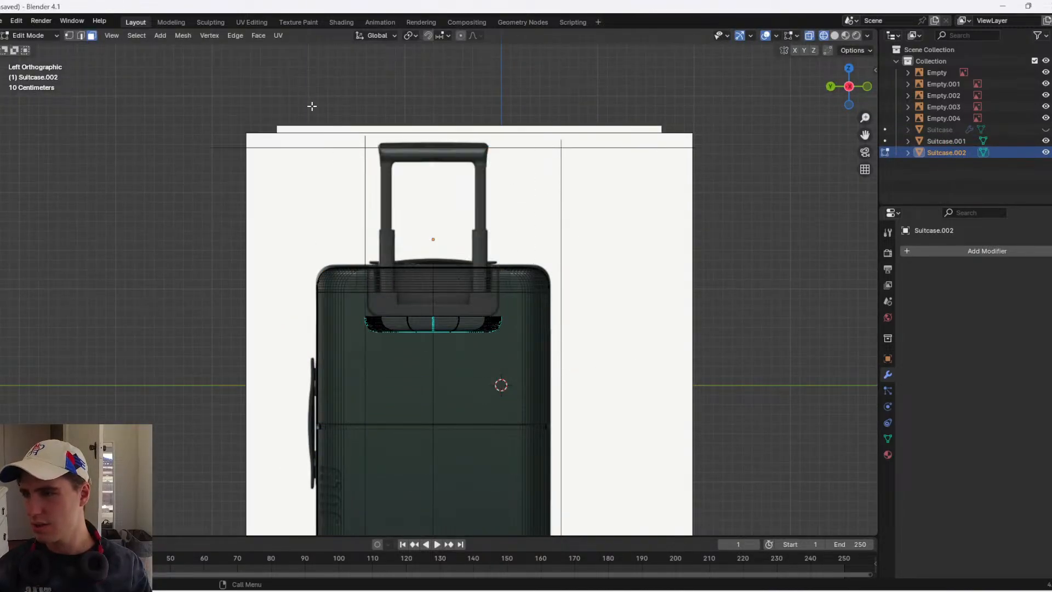
- Extend the top edge of the rounded bottom section upward along Z, past the suitcase's top
scroll(471, 341, "up", 4)
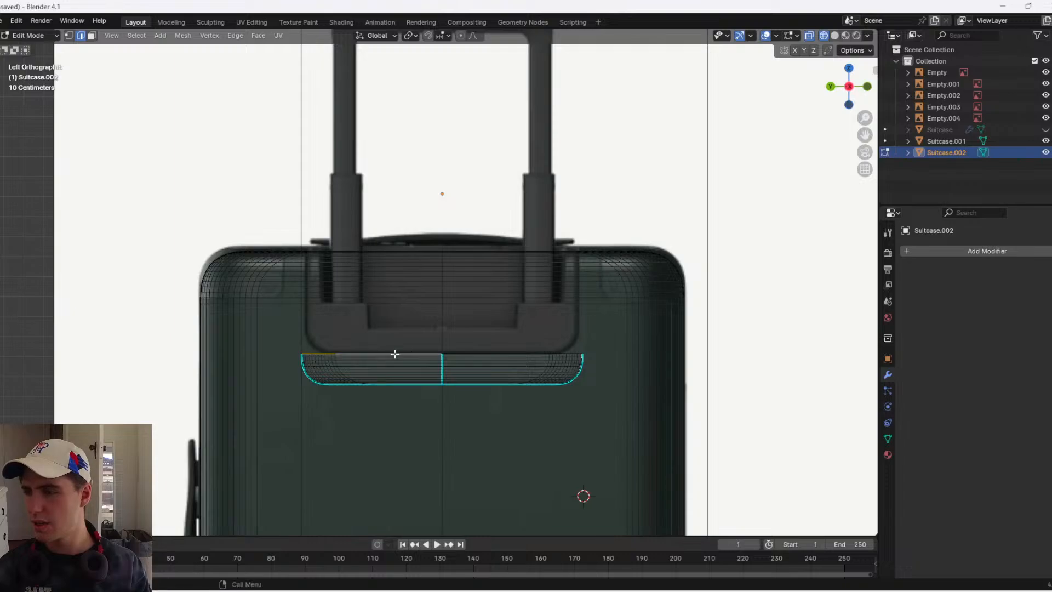
key("1")
left_click_drag(255, 307, 603, 351)
scroll(604, 351, "up", 5)
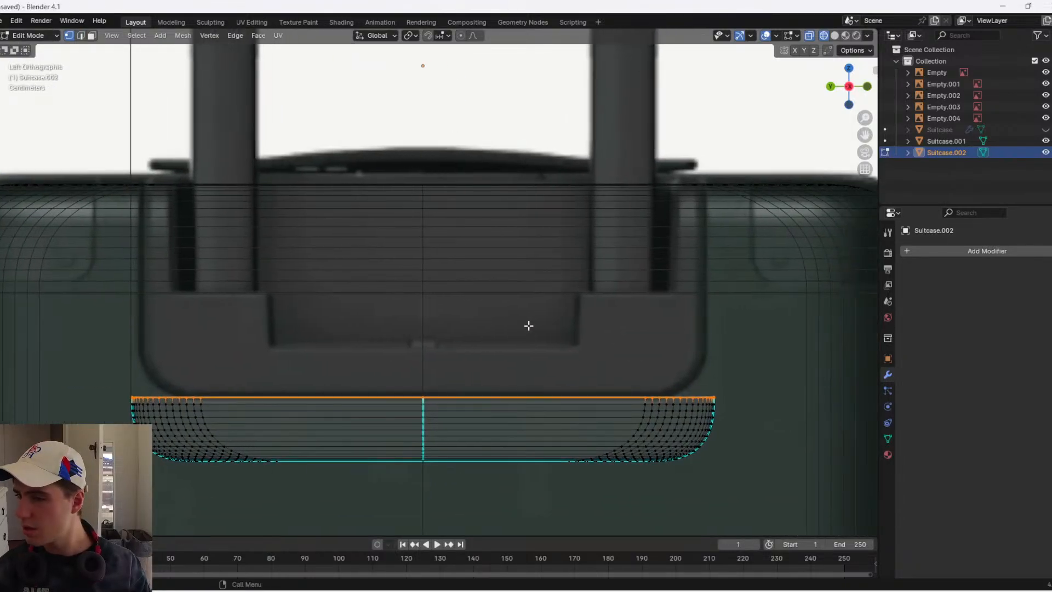
scroll(786, 259, "down", 3)
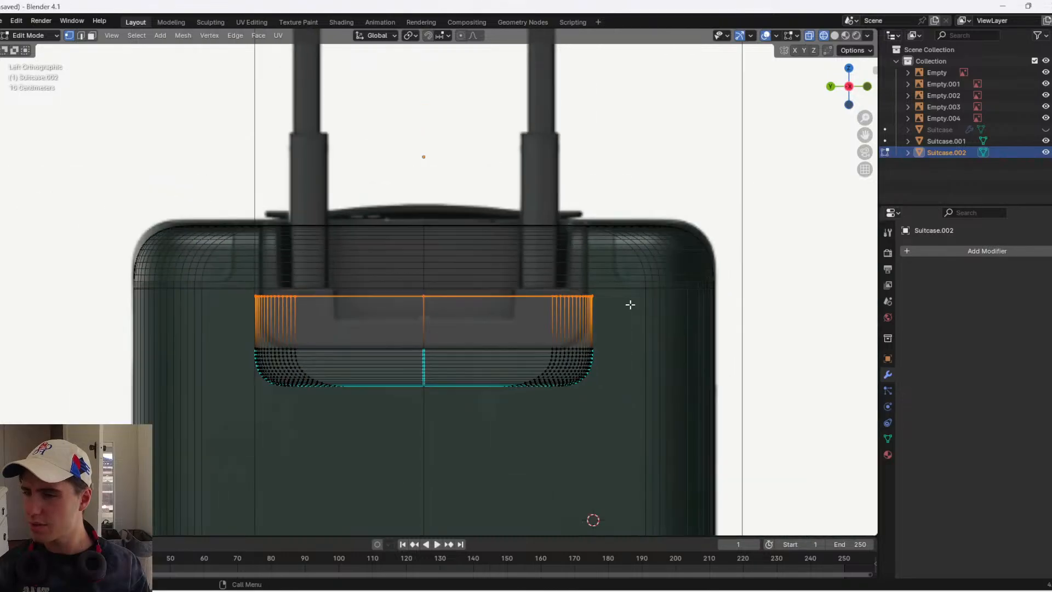
key("g")
left_click(613, 233)
key("g")
key("z")
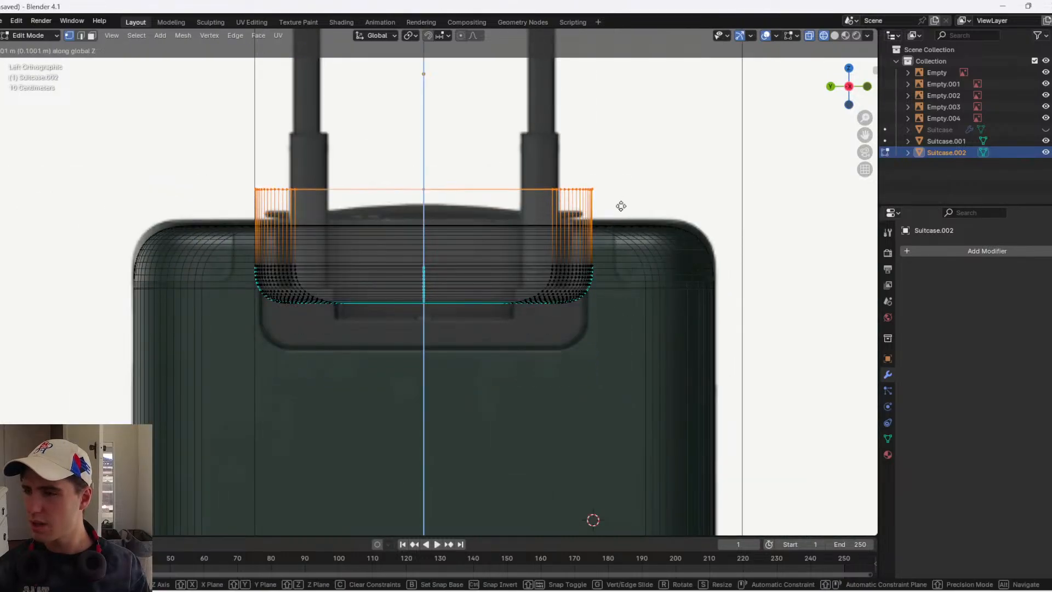
left_click(627, 178)
- Move the cutter piece down along Z to line up with the handle recess in the left reference image
key("Tab")
key("g")
key("z")
left_click(617, 227)
middle_click_drag(616, 226, 515, 265)
key("g")
key("y")
right_click(489, 289)
key("g")
key("y")
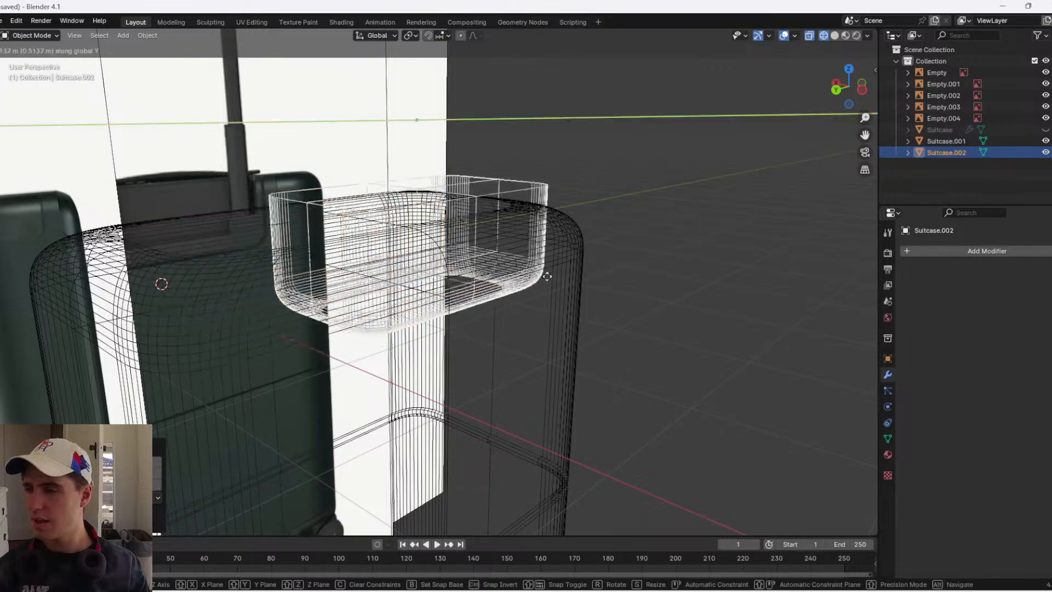
right_click(551, 278)
- Move the cutter piece along X until it partly overlaps the suitcase's handle side, adjusting its depth in solid display
key("g")
key("x")
left_click(654, 283)
key("z")
left_click(867, 286)
mouse_move(572, 287)
middle_mouse_down()
mouse_move(597, 288)
mouse_move(570, 323)
middle_mouse_up()
key("g")
key("x")
left_click(601, 294)
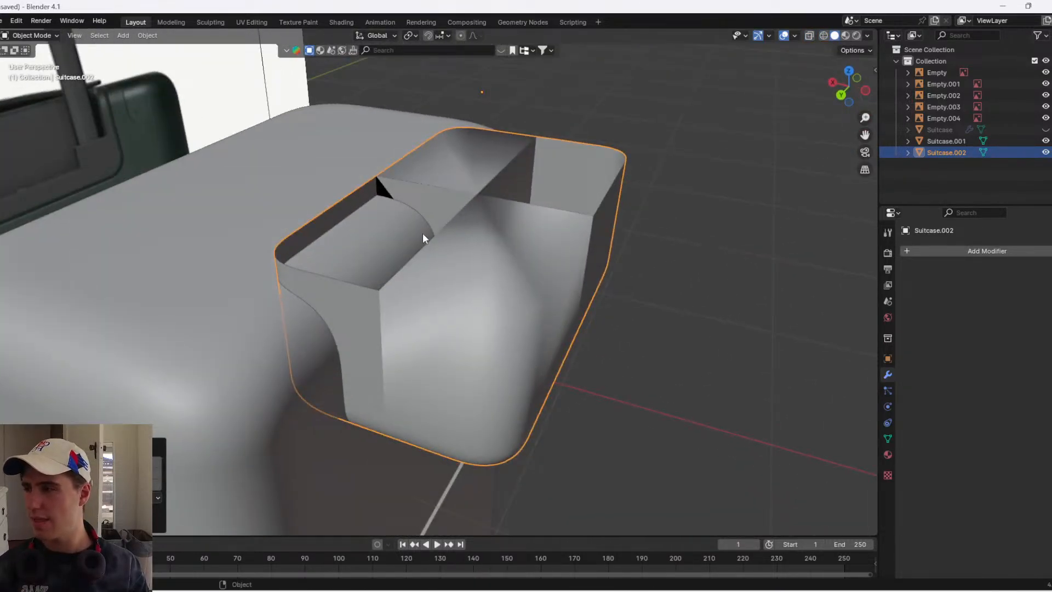
- Clean up the cutter piece's whole mesh by merging its vertices by distance, and return to Object Mode
scroll(241, 283, "down", 3)
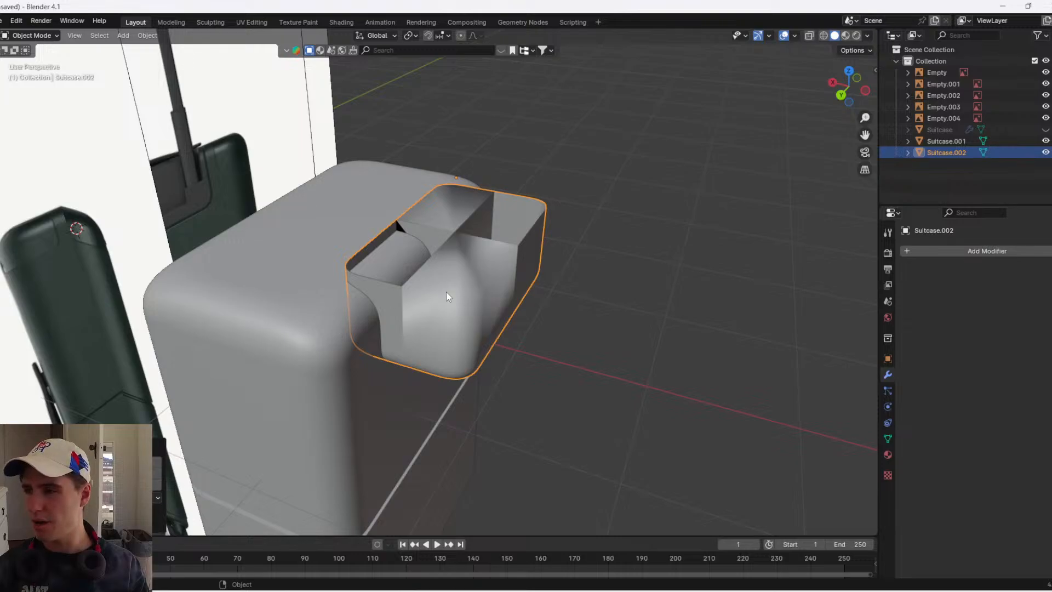
key("Tab")
middle_click_drag(447, 292, 466, 403)
key("a")
key("x")
left_click(479, 383)
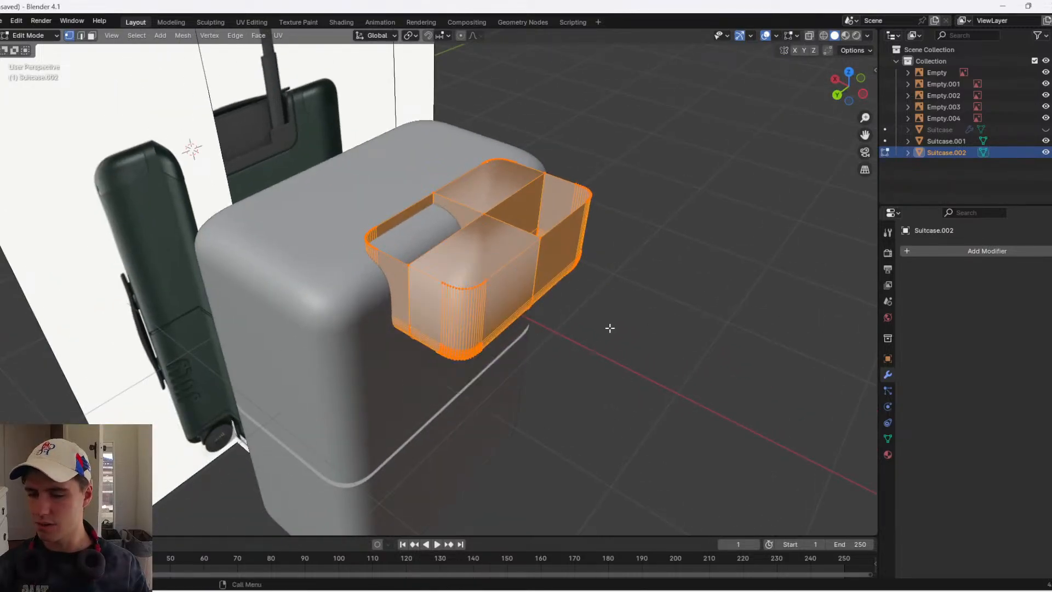
key("m")
left_click(590, 378)
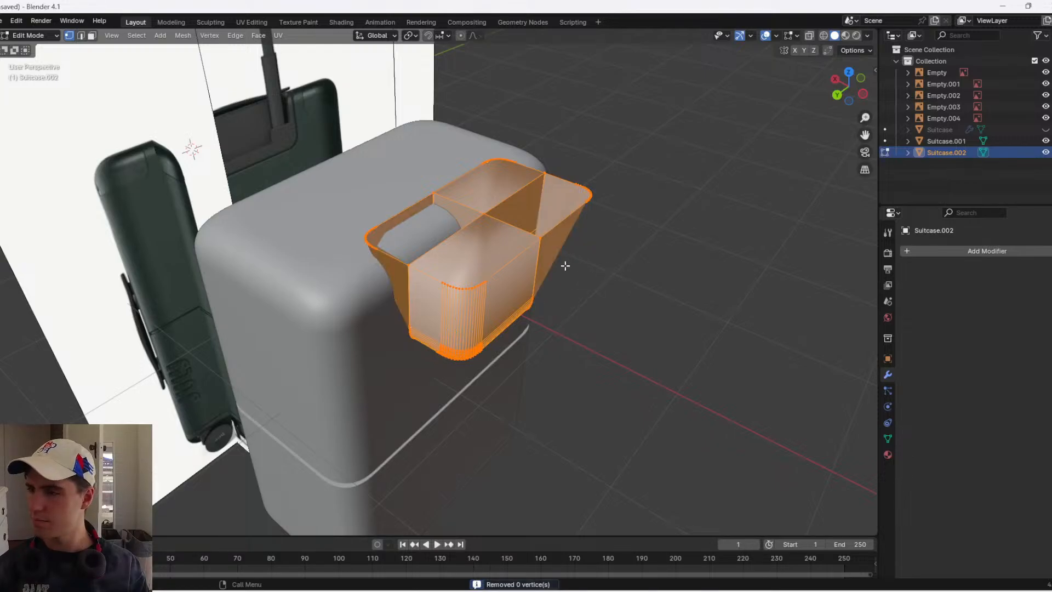
key("Tab")
- Add a Boolean modifier in Difference mode to the suitcase body, using Suitcase.002 as the cutting object
middle_click_drag(620, 289, 489, 356)
left_click(489, 356)
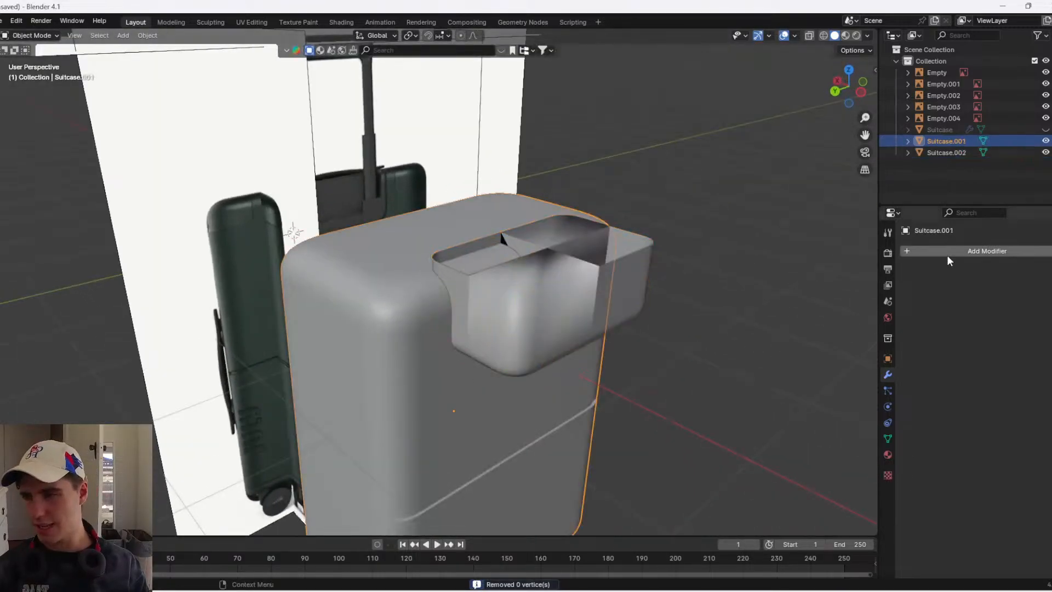
left_click(987, 250)
type("b")
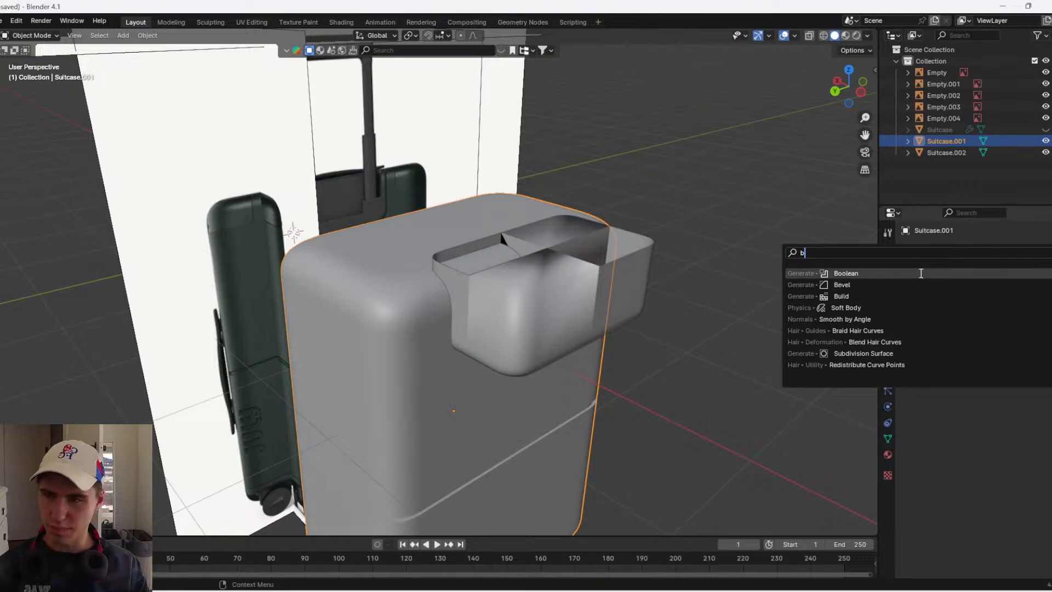
left_click(1019, 273)
left_click(540, 304)
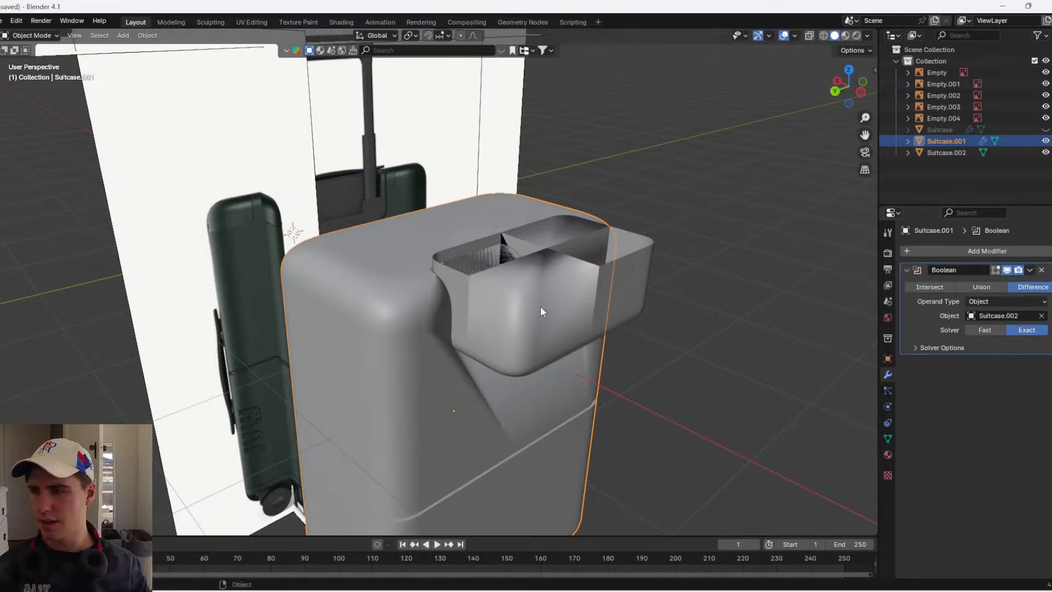
- Set the Boolean solver to Fast and inspect the cut with see-through display from another side
left_click(990, 332)
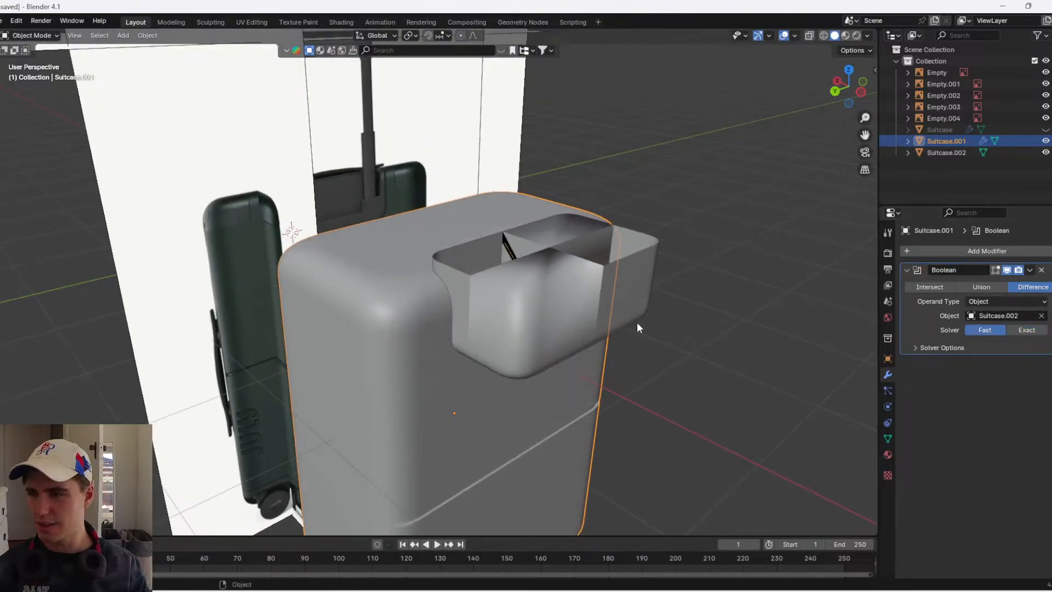
key("alt+z")
middle_click_drag(531, 304, 588, 321)
key("alt+z")
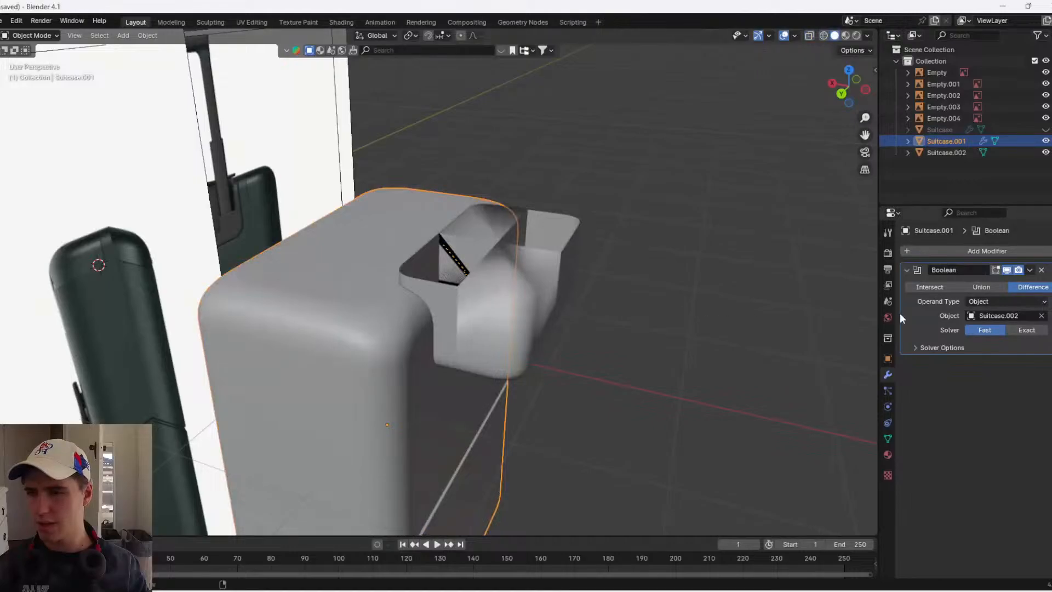
- Apply the Boolean difference on the suitcase body and delete the cutter object Suitcase.002
key("ctrl+a")
left_click(507, 318)
key("Delete")
middle_click_drag(507, 318, 467, 307)
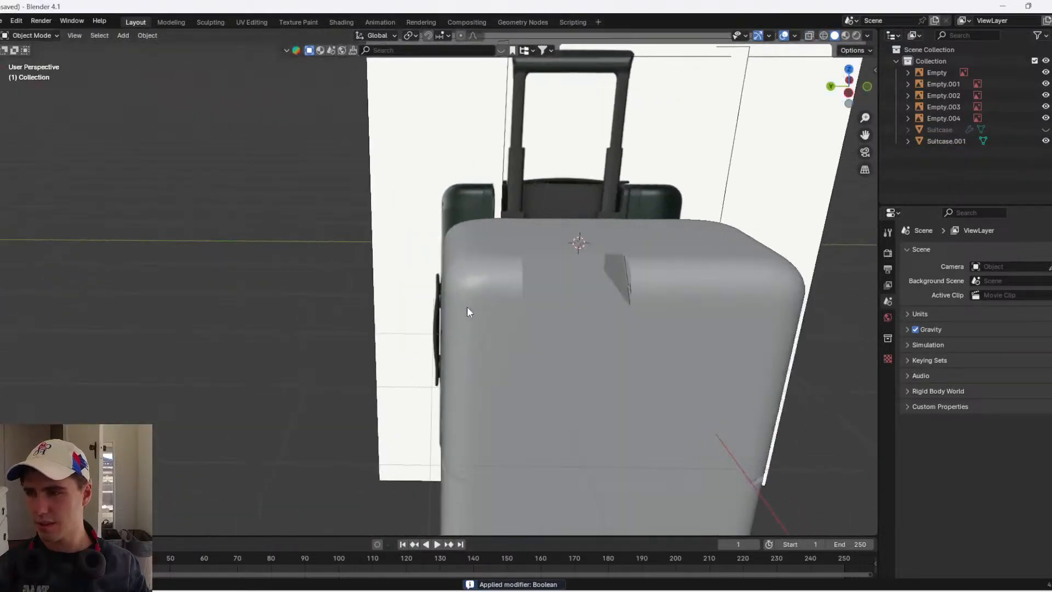
- Examine the mesh around the cut opening of the suitcase body in Edit Mode
left_click(727, 299)
key("Tab")
middle_click_drag(727, 299, 411, 236)
scroll(691, 306, "down", 3)
scroll(642, 322, "up", 6)
middle_click_drag(530, 245, 445, 212, "shift")
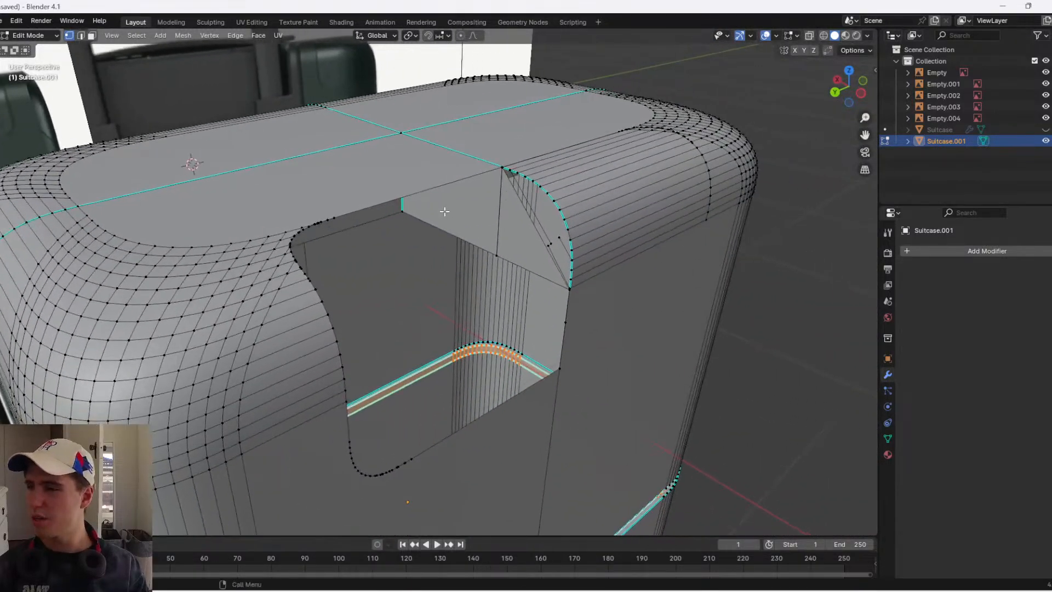
scroll(531, 207, "down", 5)
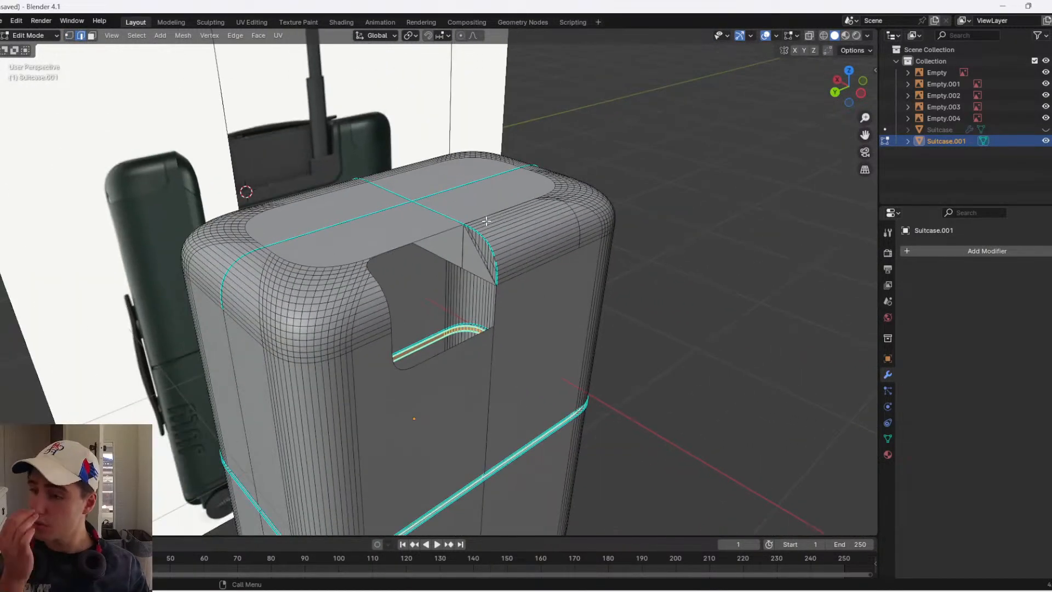
middle_click_drag(531, 208, 550, 242)
- Undo the cutter's deletion and the applied Boolean on the suitcase body
key("ctrl+z")
key("ctrl+z")
key("ctrl+z")
key("ctrl+z")
key("ctrl+z")
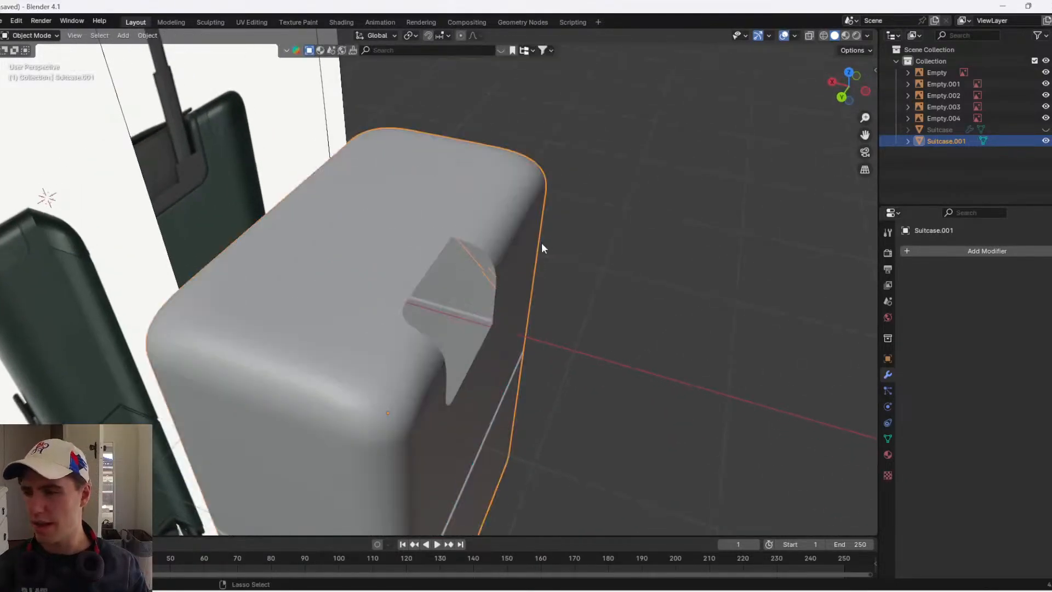
left_click(552, 291)
key("g")
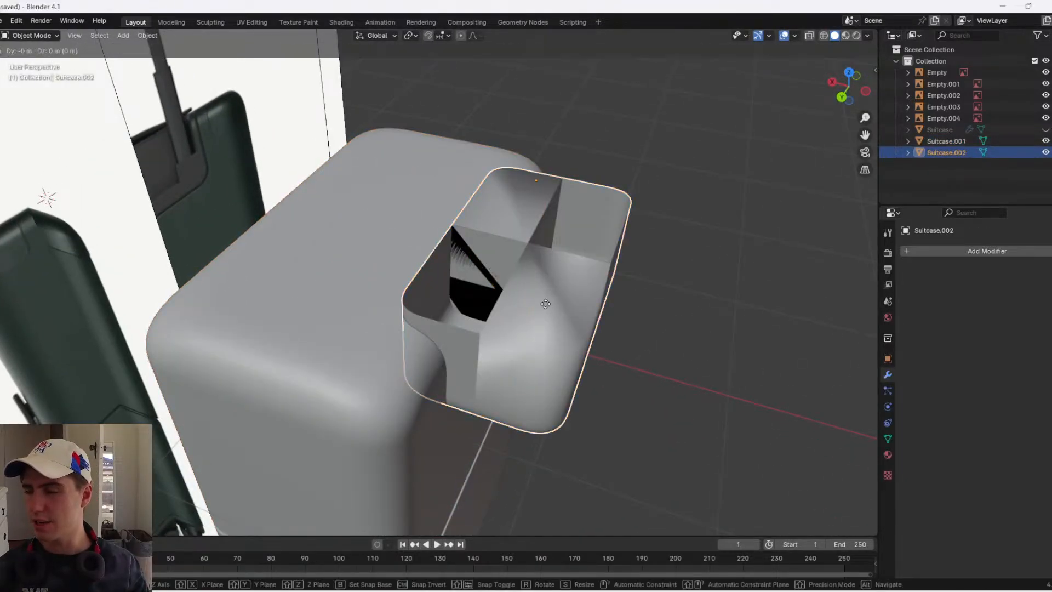
key("y")
right_click(593, 295)
key("ctrl+z")
key("ctrl+z")
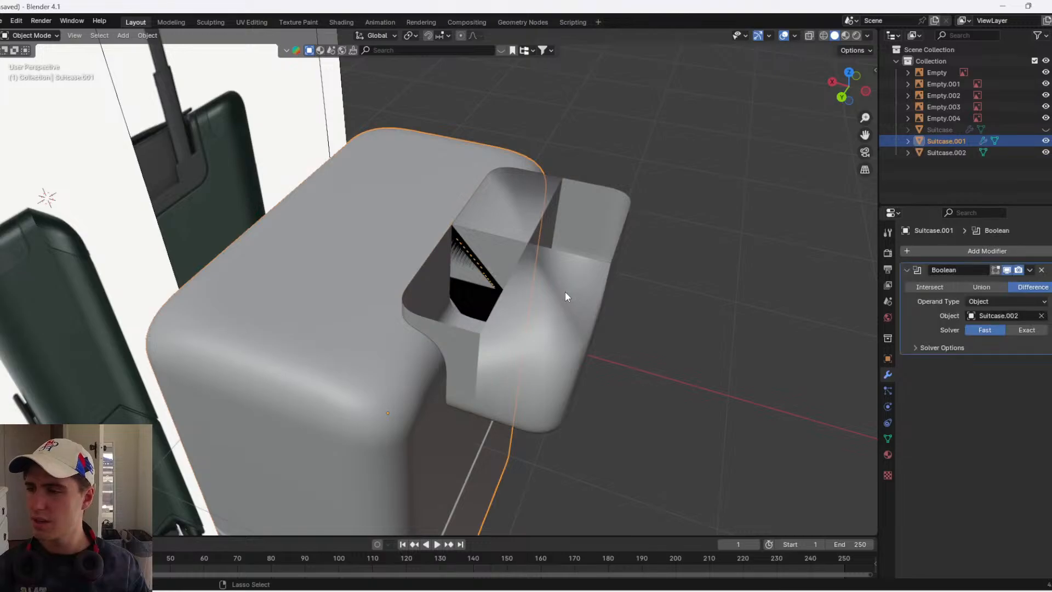
- Move the cutter Suitcase.002 slightly outward from the suitcase along the X axis
left_click(557, 310)
key("g")
key("x")
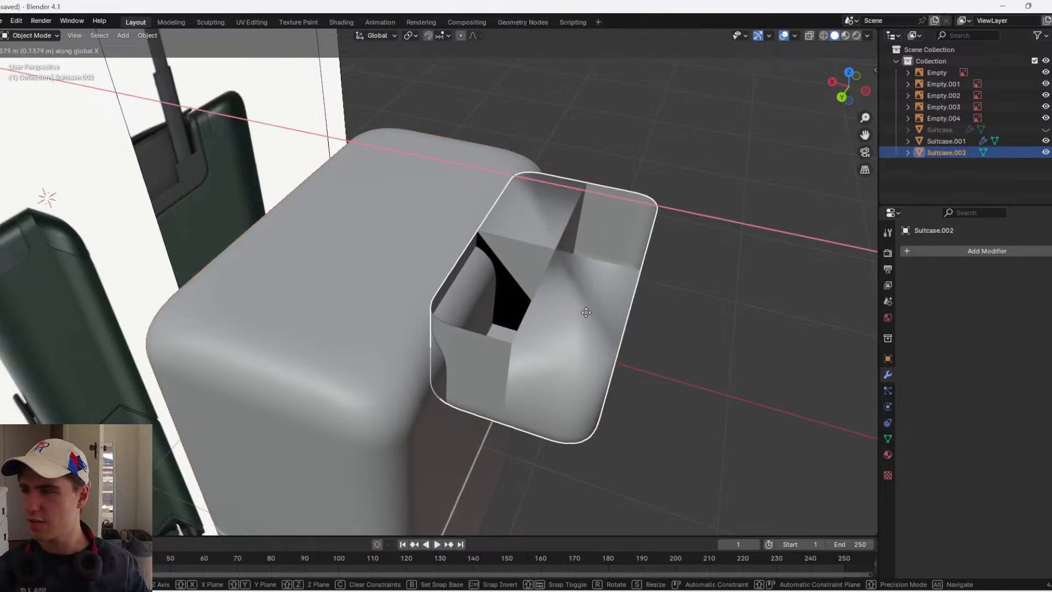
left_click(577, 313)
- Fill the open top section of the cutter mesh with a face built from its boundary edges
middle_click_drag(606, 308, 561, 361)
key("Tab")
key("2")
key("alt+a")
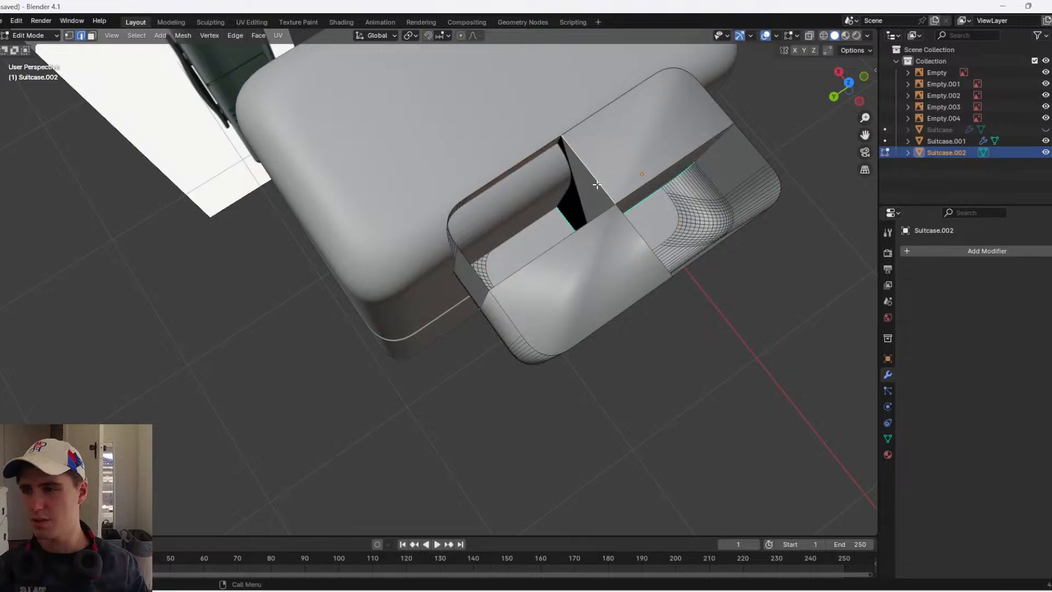
middle_click_drag(471, 265, 522, 278)
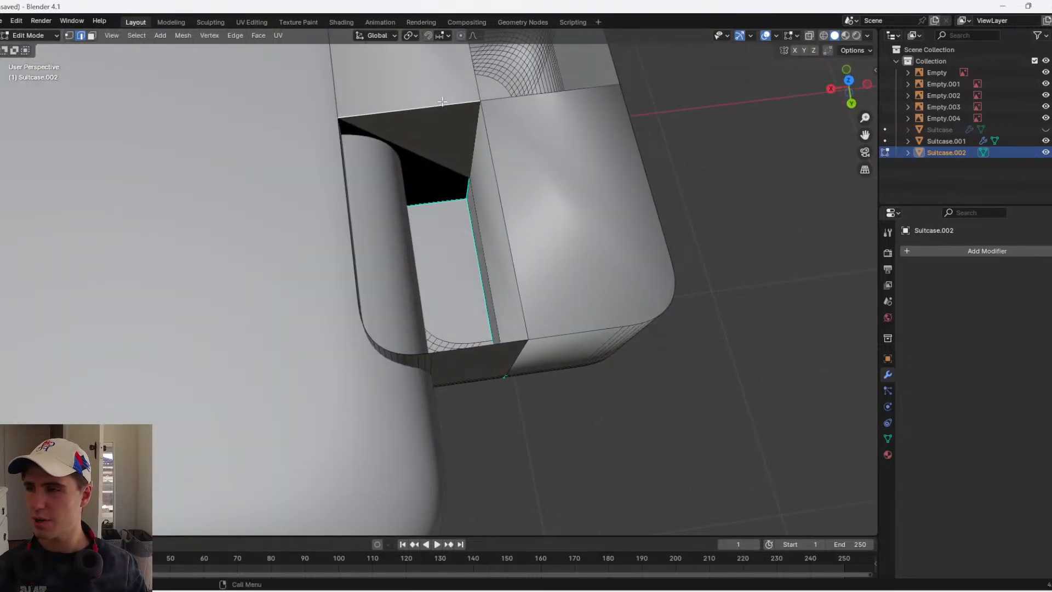
key("alt+z")
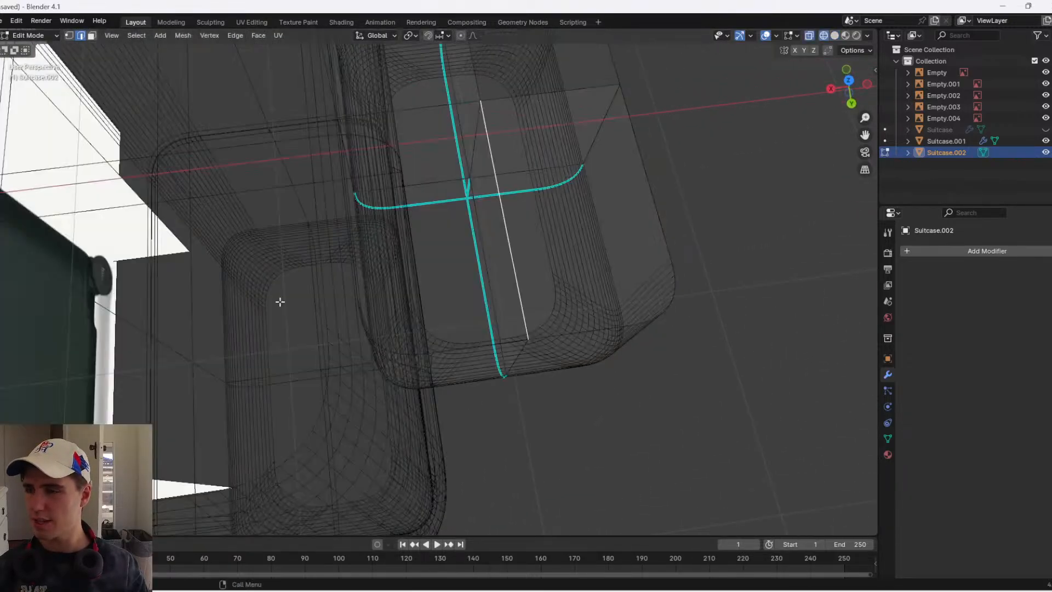
left_click(448, 351)
middle_click_drag(448, 351, 465, 242)
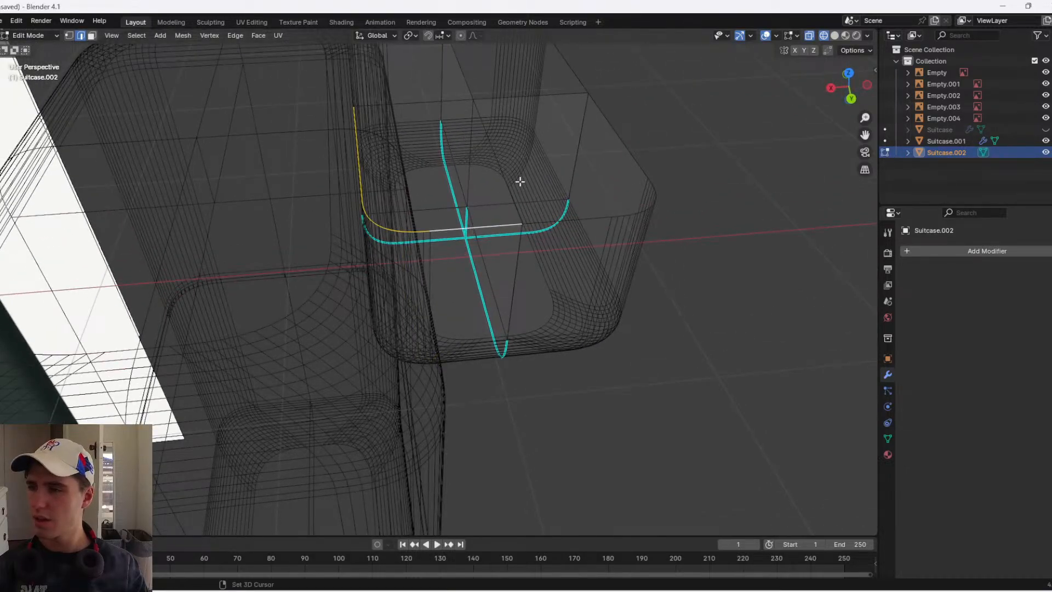
mouse_move(521, 182)
middle_mouse_down()
mouse_move(470, 235)
mouse_move(493, 229)
middle_mouse_up()
key("alt+z")
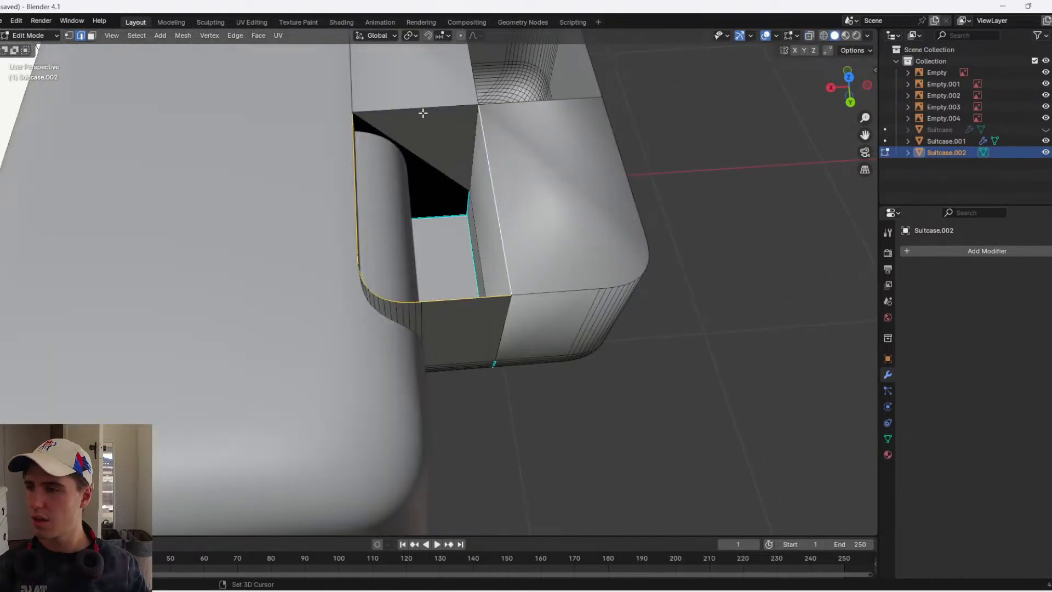
key("f")
key("Tab")
middle_click_drag(529, 202, 413, 202)
scroll(553, 222, "down", 3)
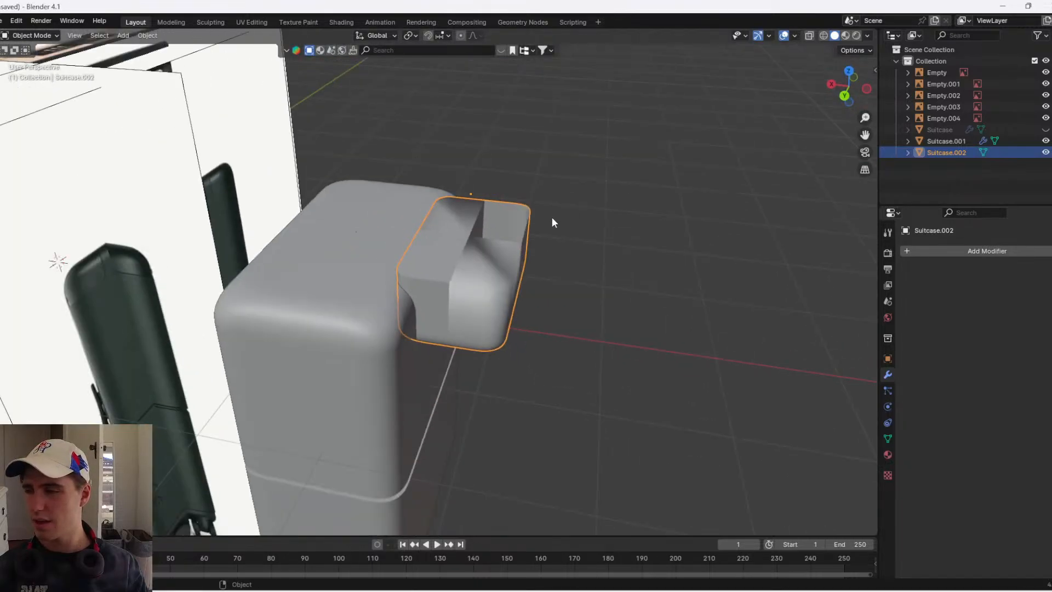
- Try applying the suitcase body's Boolean with the Fast solver and the capped cutter, and undo it
left_click(301, 331)
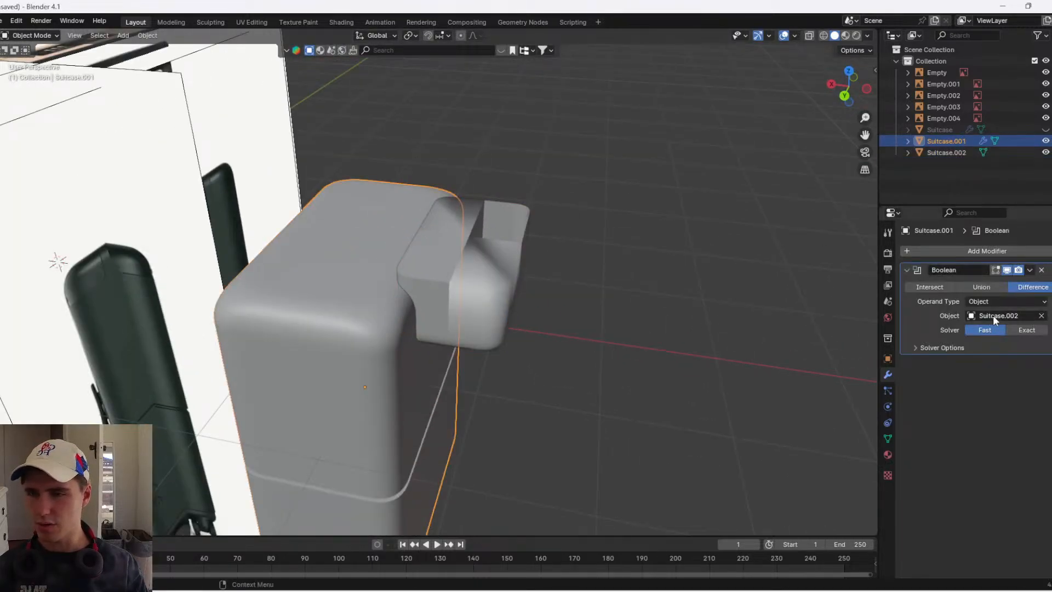
left_click(486, 304)
key("shift+z")
scroll(417, 275, "up", 5)
key("shift+z")
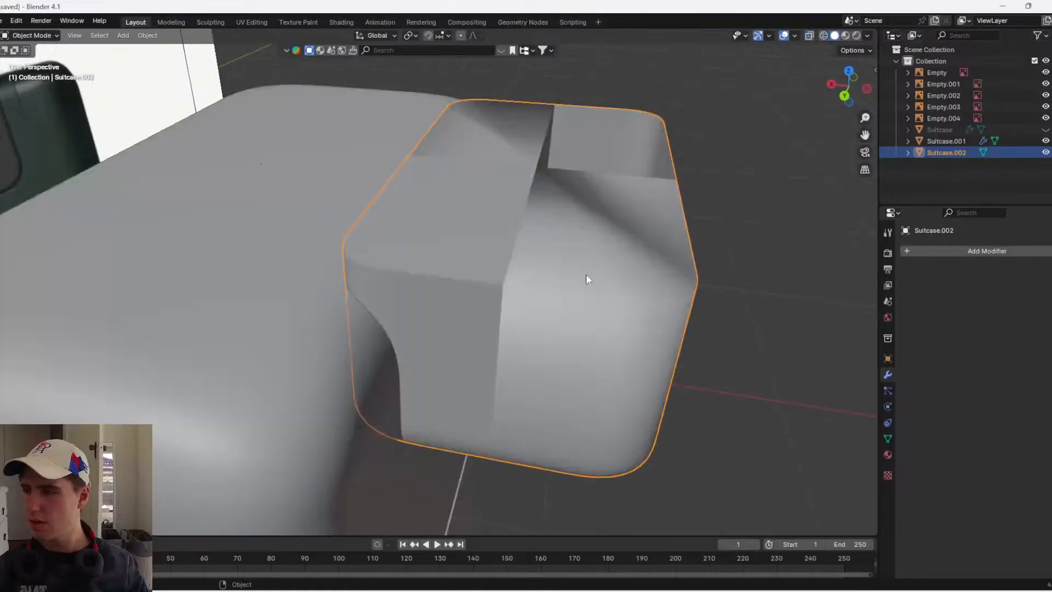
middle_click_drag(587, 274, 577, 310)
left_click(475, 318)
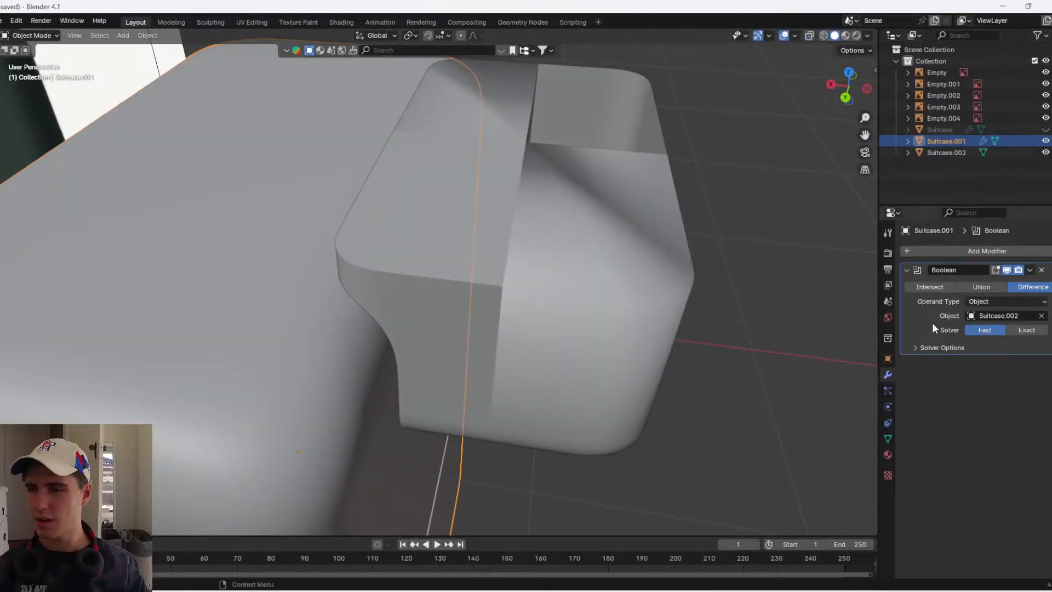
key("ctrl+a")
left_click(512, 299)
key("g")
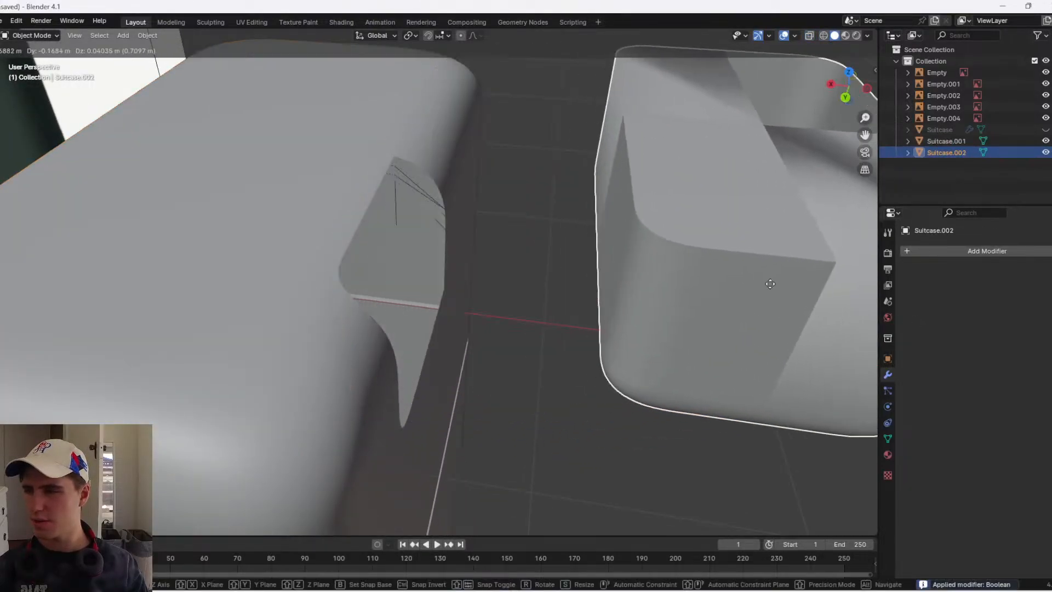
right_click(718, 296)
key("ctrl+z")
key("ctrl+z")
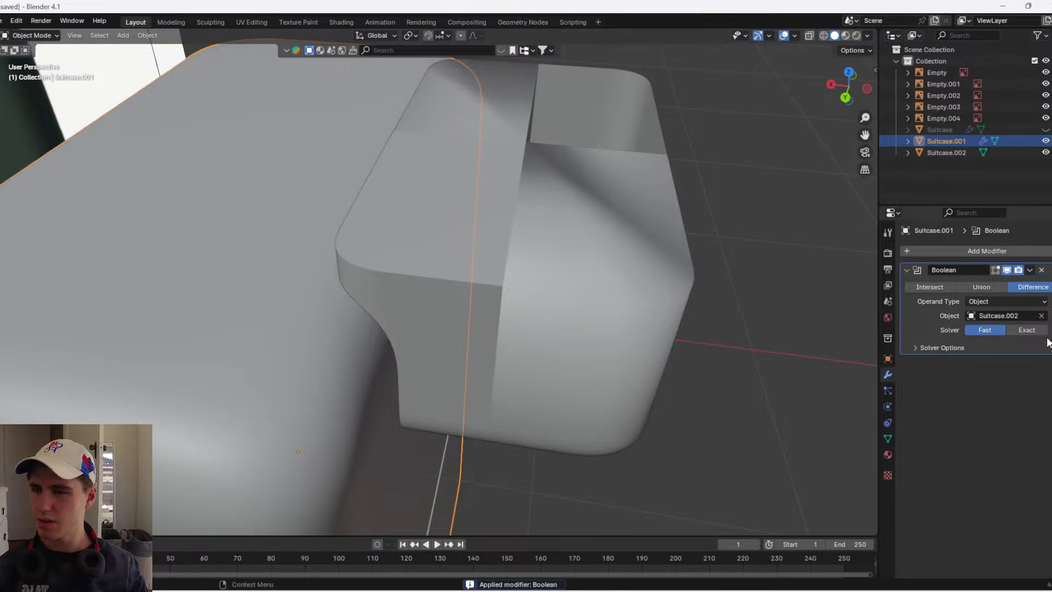
- Switch the suitcase body's Boolean solver to Exact and apply the modifier
left_click(1034, 331)
left_click(544, 305)
scroll(547, 306, "down", 2)
left_click(350, 258)
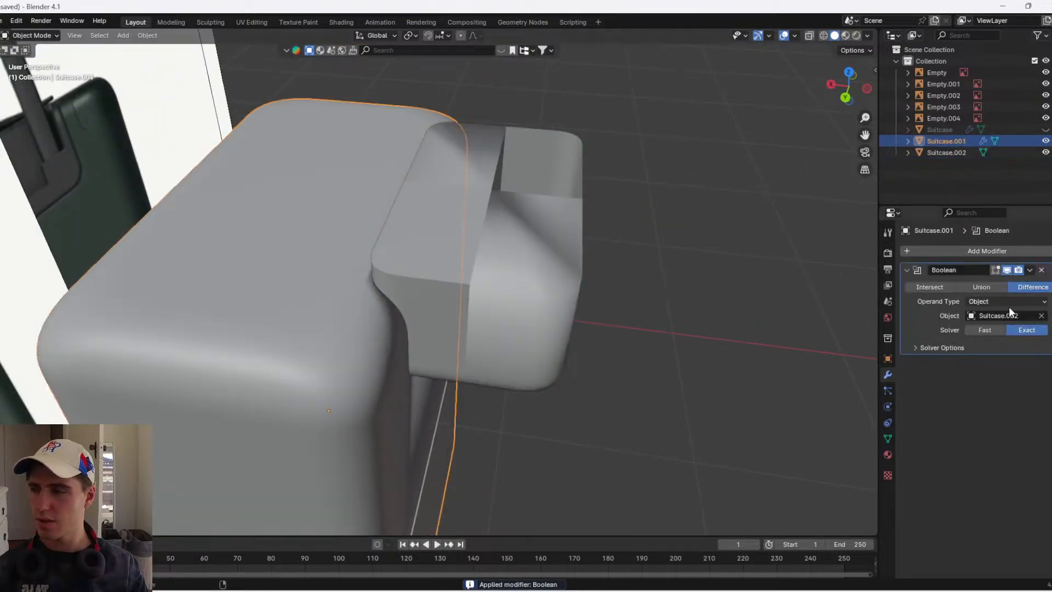
key("ctrl+a")
- Move the cutter clear of the suitcase body along the X axis
left_click(522, 304)
key("g")
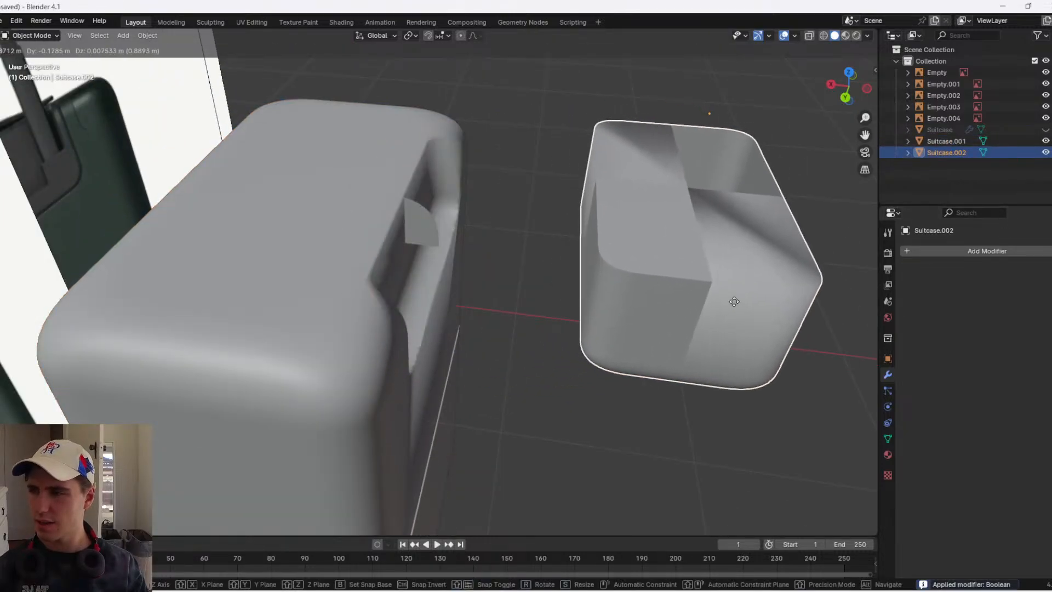
key("x")
left_click(869, 274)
middle_click_drag(870, 273, 845, 274)
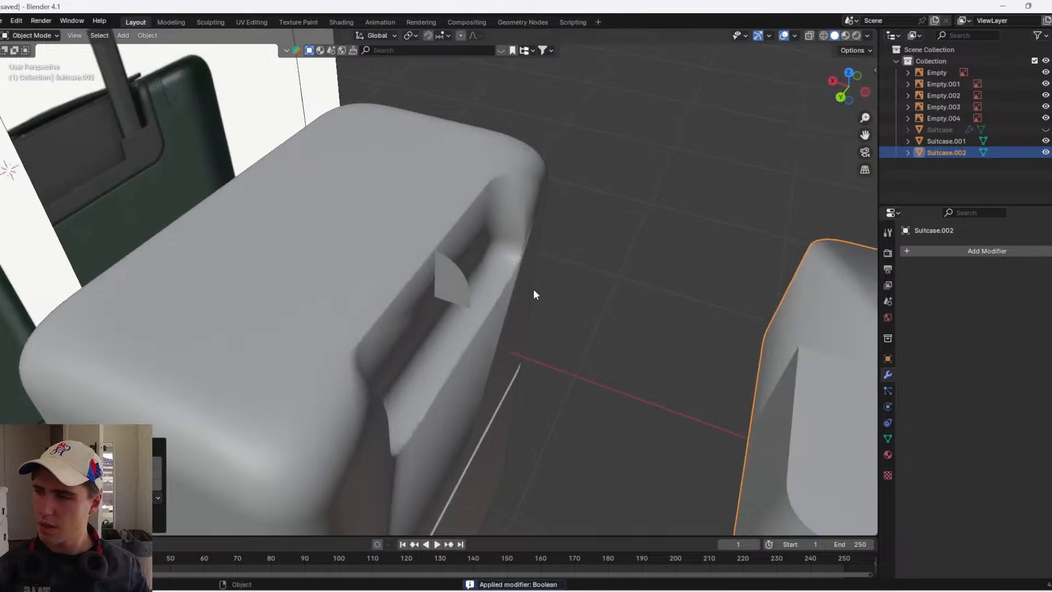
- Examine the middle of the suitcase body's handle recess in Edit Mode for leftover geometry
left_click(459, 274)
key("Tab")
middle_click_drag(403, 295, 348, 284)
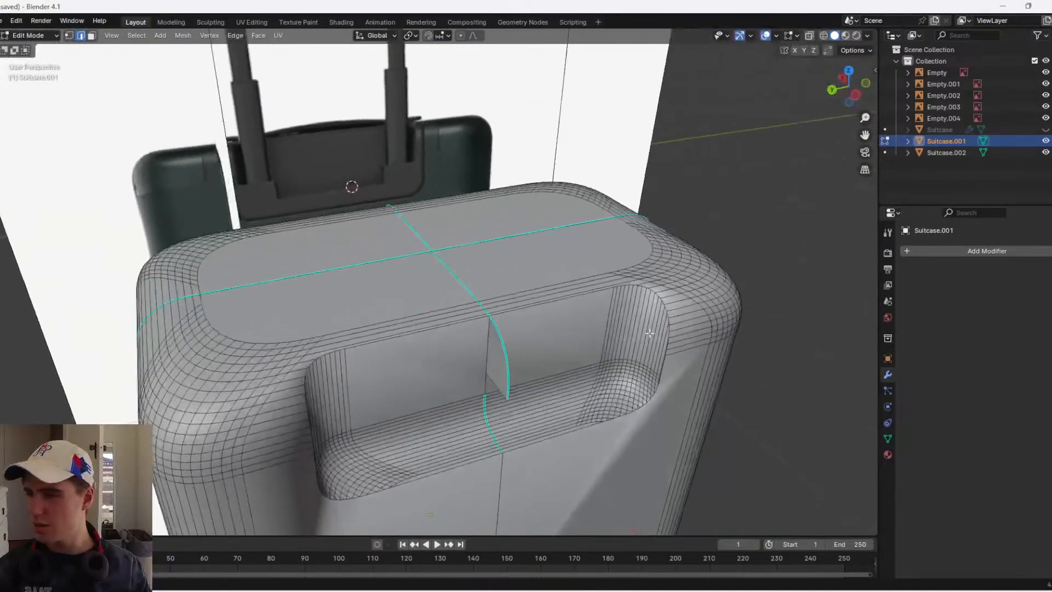
scroll(567, 421, "up", 1)
key("1")
middle_click_drag(550, 404, 585, 377)
key("z")
left_click(534, 355)
mouse_move(534, 340)
middle_mouse_down()
mouse_move(543, 268)
mouse_move(469, 284)
mouse_move(481, 294)
mouse_move(459, 275)
mouse_move(488, 282)
middle_mouse_up()
scroll(470, 285, "up", 1)
key("shift+z")
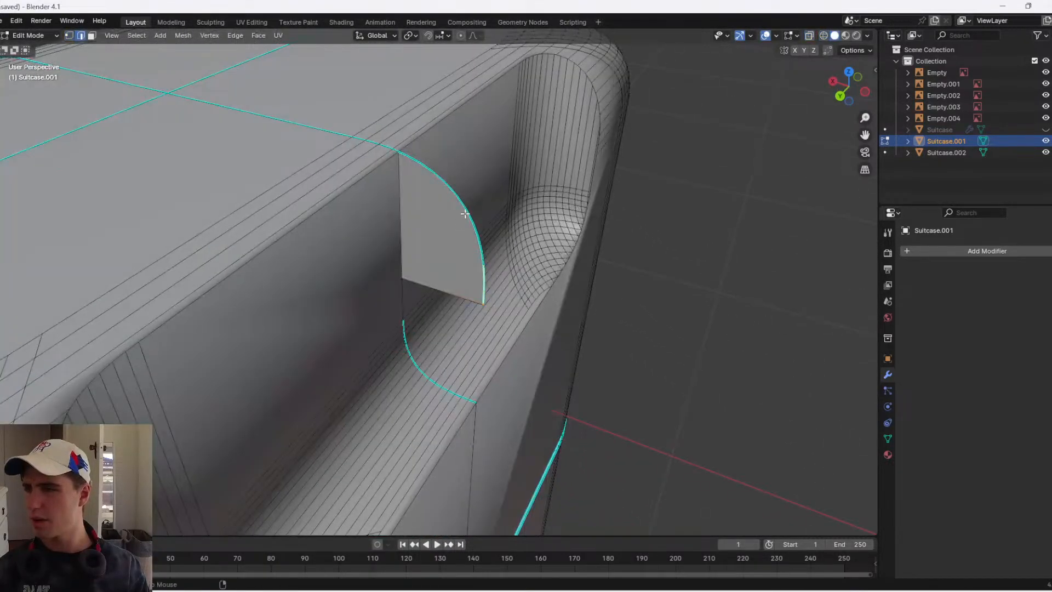
- Delete the stray quarter-round face sticking out in the middle of the handle recess
key("alt+z")
left_click(447, 222)
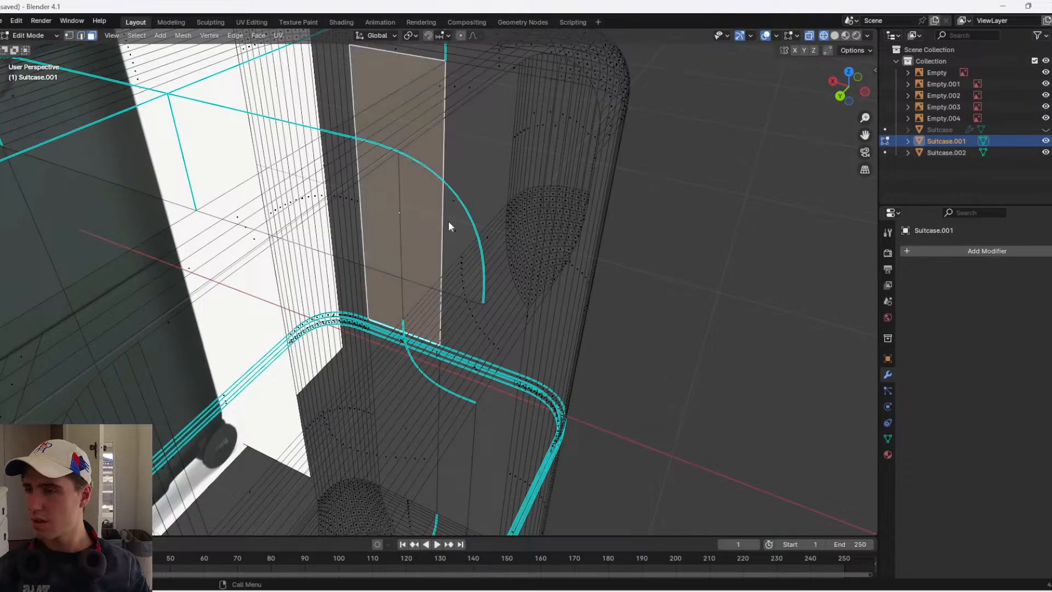
key("shift+z")
mouse_move(450, 224)
middle_mouse_down()
mouse_move(459, 221)
mouse_move(368, 237)
mouse_move(440, 268)
middle_mouse_up()
left_click(460, 221)
key("x")
left_click(441, 244)
- Apply Shade Smooth by Angle to the suitcase body in Object Mode
key("Tab")
scroll(378, 242, "down", 4)
right_click(440, 268)
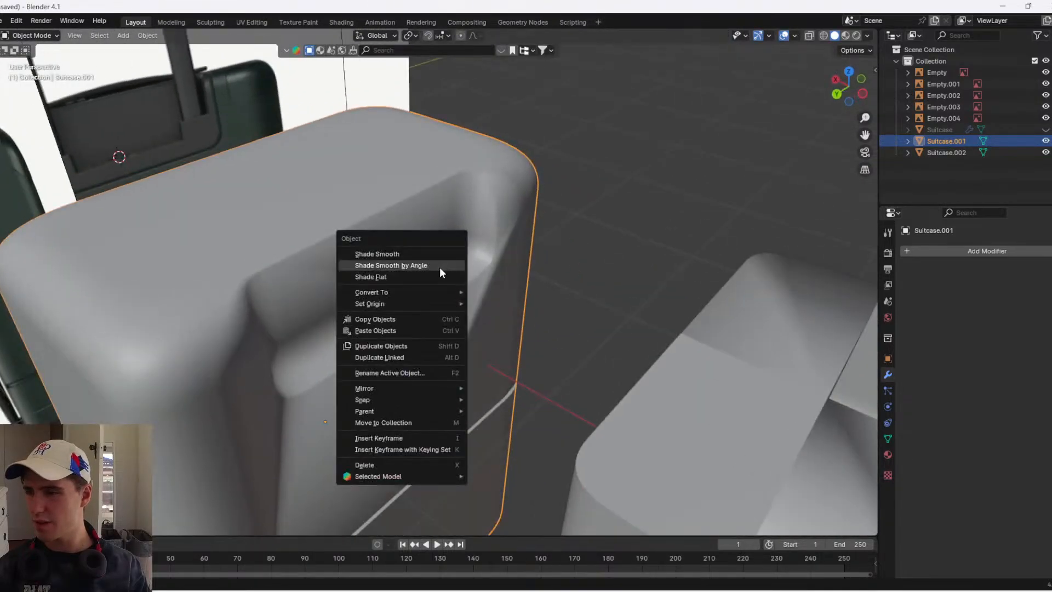
left_click(438, 266)
middle_click_drag(587, 246, 475, 245)
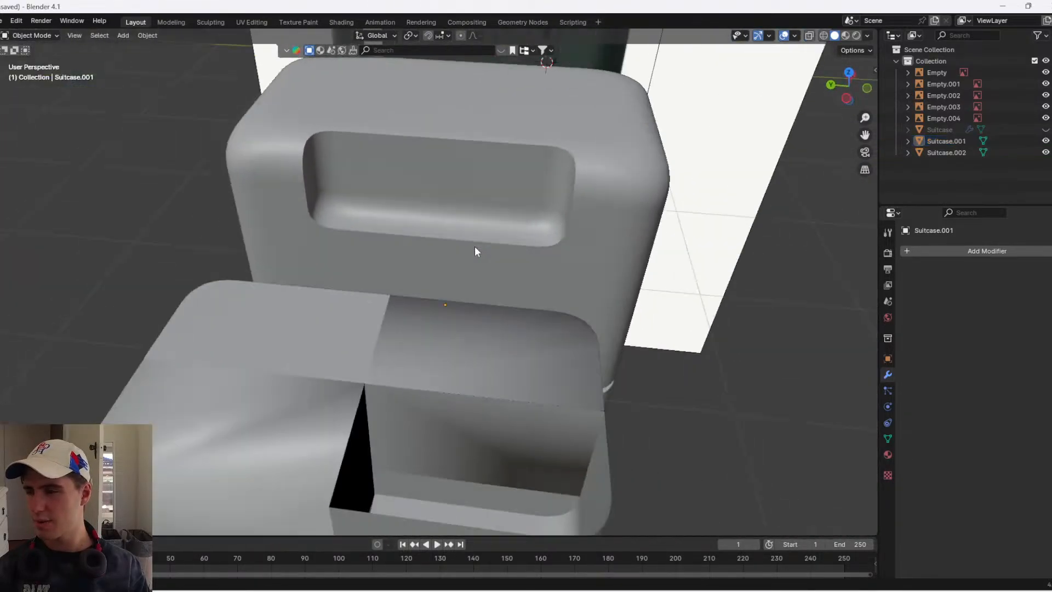
- Hide the cutter object Suitcase.002
scroll(477, 247, "down", 3)
left_click(406, 299)
key("h")
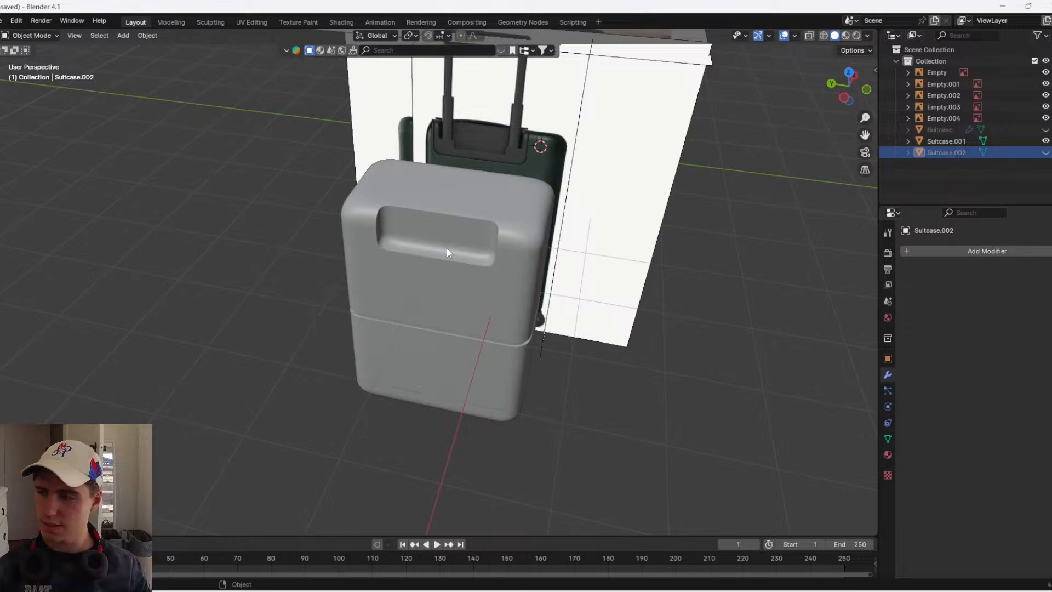
- Examine the handle recess's shading and mesh topology, checking the face loops at its rounded end in Edit Mode
scroll(446, 247, "up", 3)
left_click(458, 221)
middle_click_drag(459, 220, 567, 293)
scroll(567, 294, "up", 2)
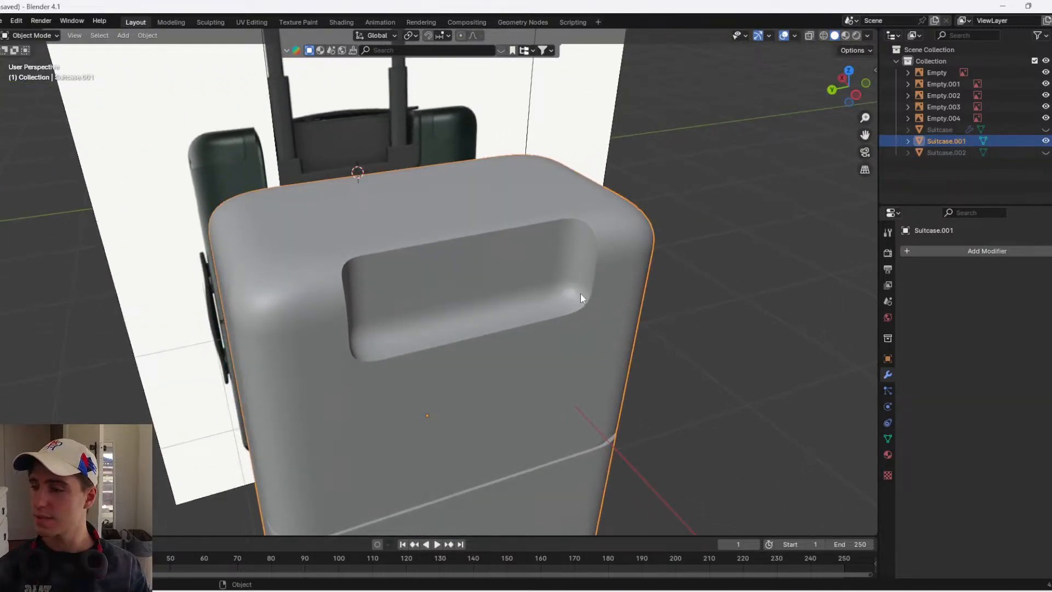
middle_click_drag(530, 209, 578, 253)
scroll(573, 261, "up", 1)
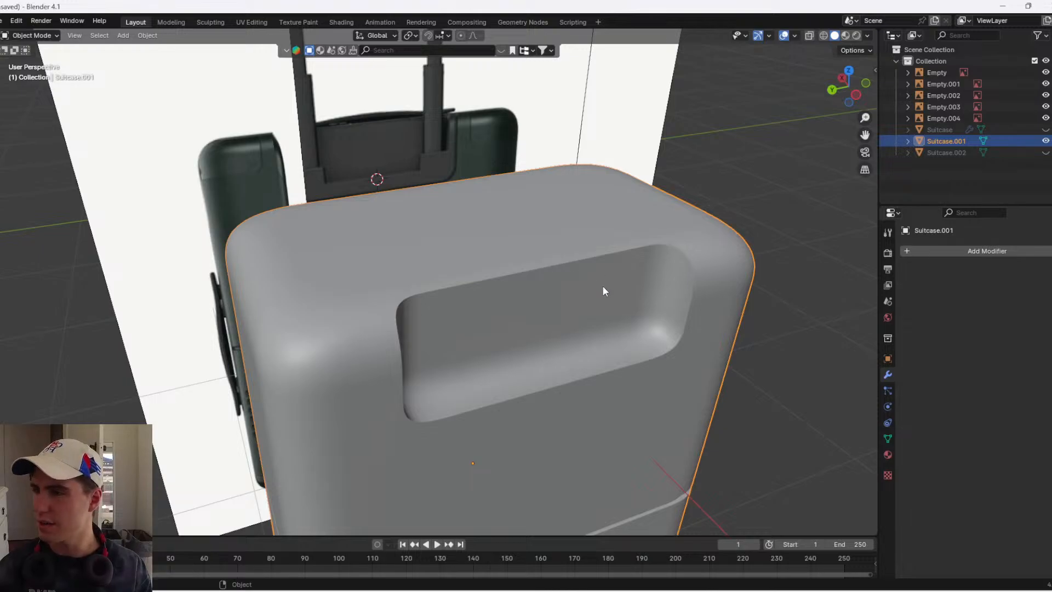
key("Tab")
middle_click_drag(603, 290, 576, 316)
left_click(617, 343, "alt")
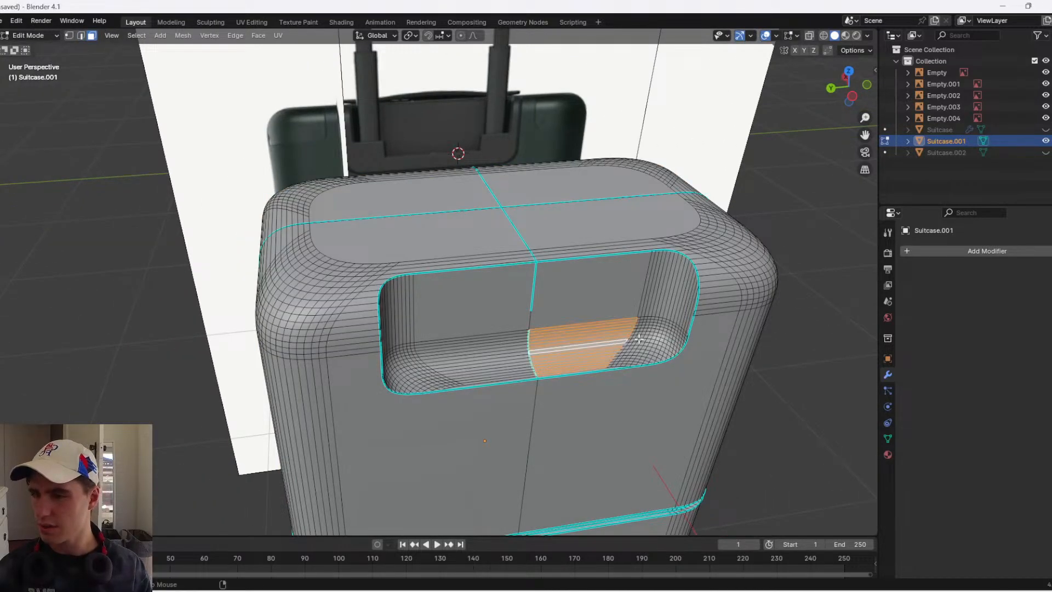
left_click(639, 339, "alt")
scroll(510, 346, "up", 1)
scroll(465, 356, "up", 1)
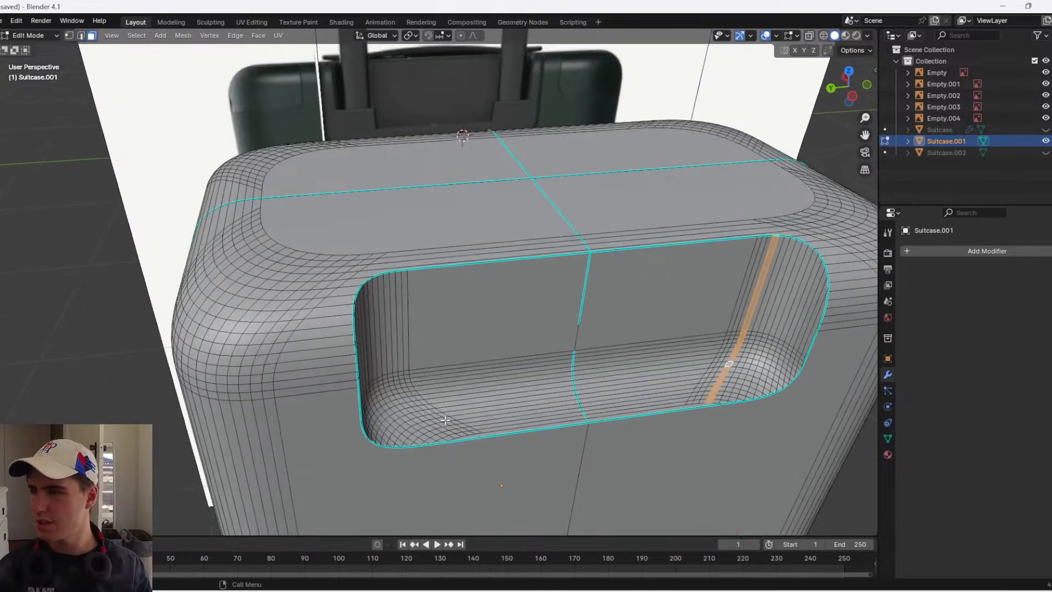
key("Tab")
scroll(510, 395, "down", 4)
- Unhide the cutter Suitcase.002 and duplicate it in place
key("alt+h")
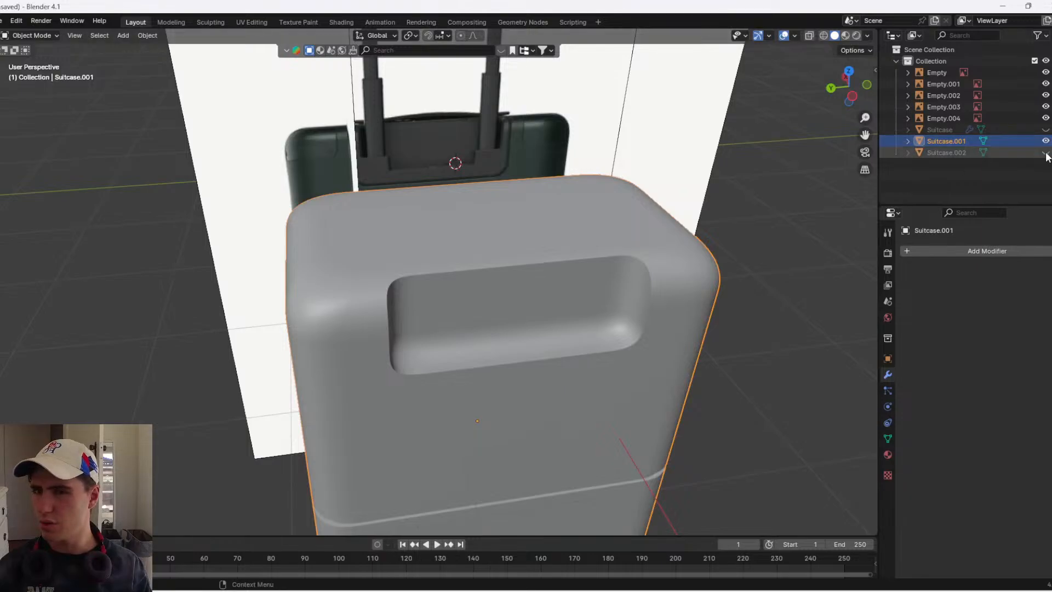
left_click(592, 390)
mouse_move(592, 390)
middle_mouse_down()
mouse_move(572, 388)
mouse_move(589, 394)
middle_mouse_up()
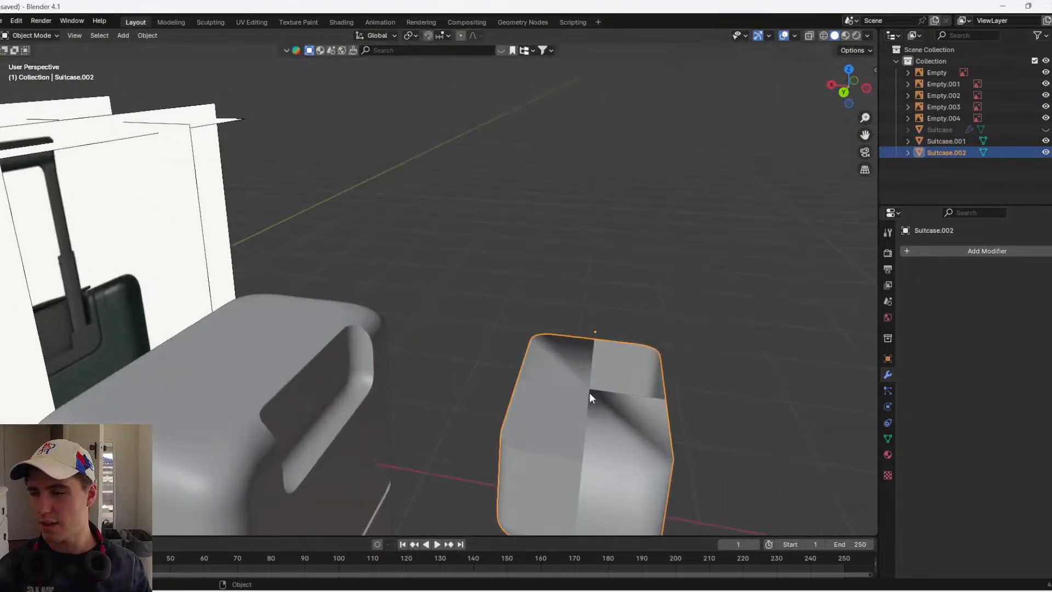
key("shift+d")
right_click(588, 393)
- Hide the original cutter Suitcase.002, leaving only its duplicate shown beside the suitcase
key("h")
left_click(589, 392)
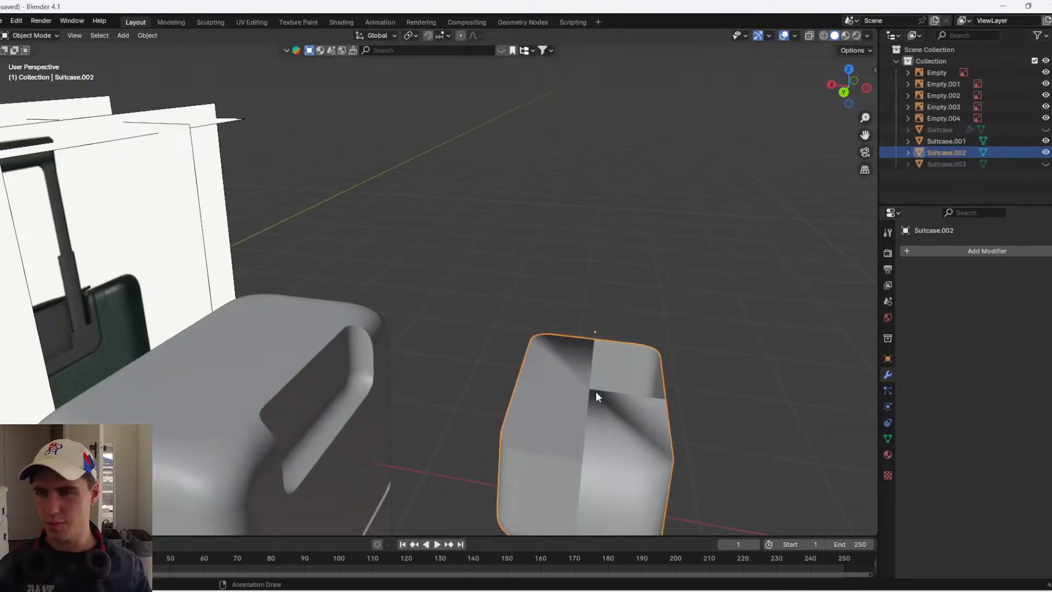
key("h")
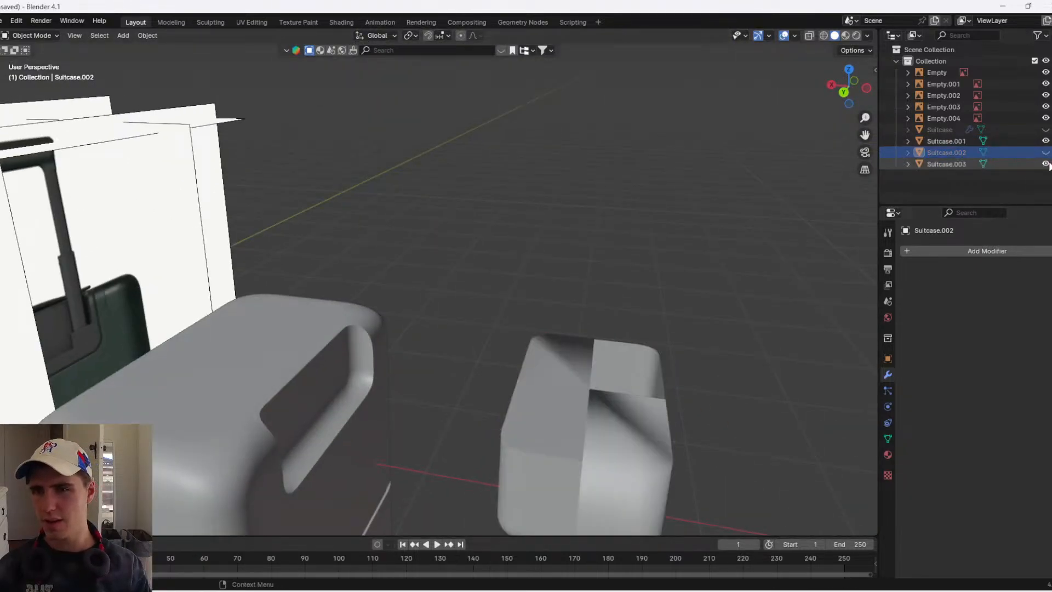
- Rename the hidden cutter Suitcase.002 and its duplicate Suitcase.003, entering BoolObjectForHandle for both
double_click(972, 154)
type("BoolObjectForHand")
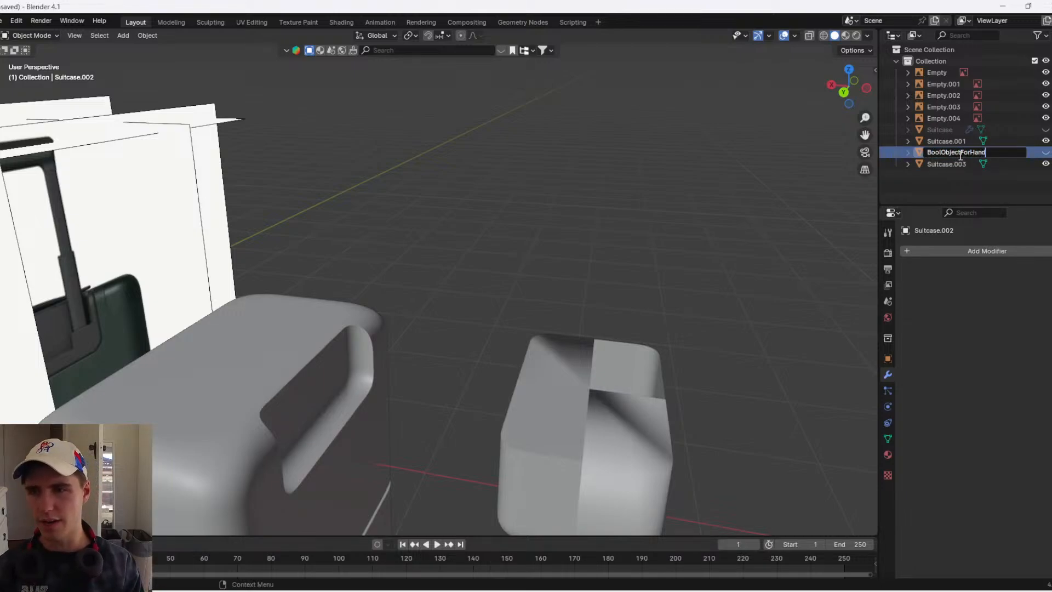
type("le")
key("Return")
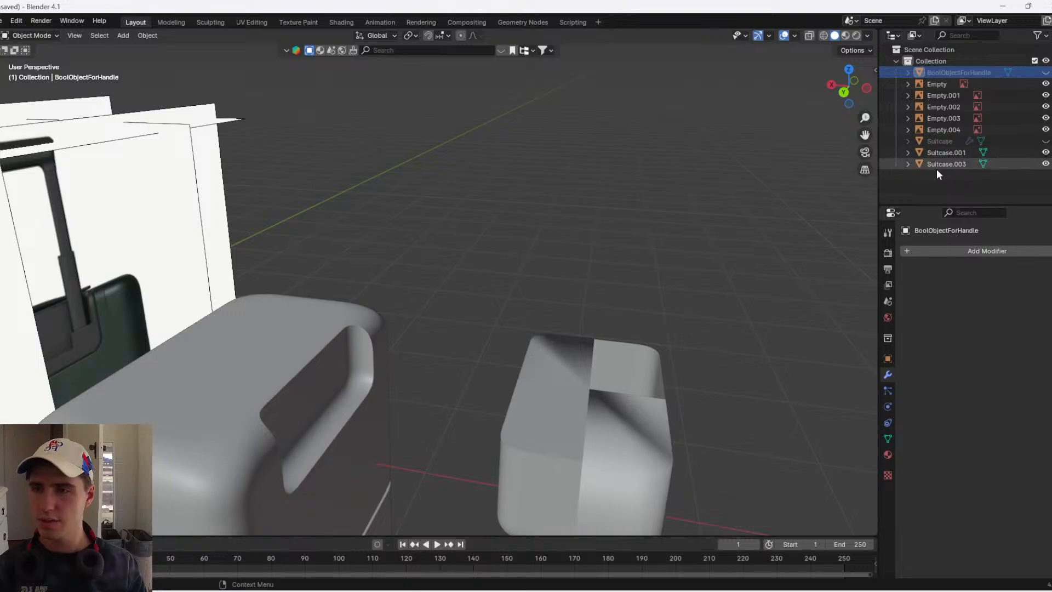
double_click(943, 163)
type("BoolObjectForHandle")
key("Return")
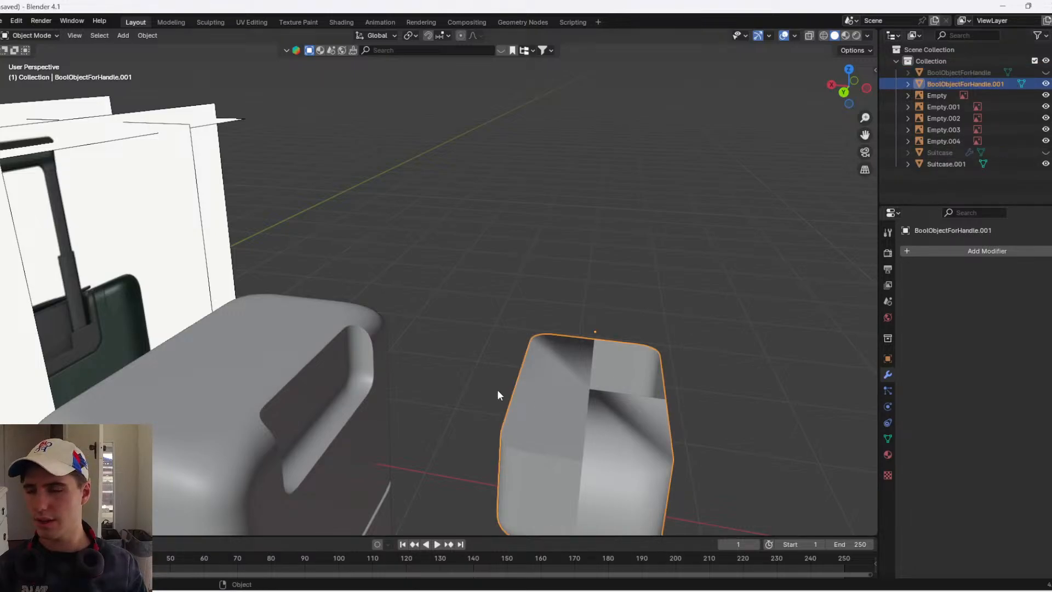
- Apply Shade Smooth by Angle to the cutter duplicate BoolObjectForHandle.001
mouse_move(498, 389)
middle_mouse_down()
mouse_move(477, 346)
mouse_move(605, 418)
middle_mouse_up()
key("shift+z")
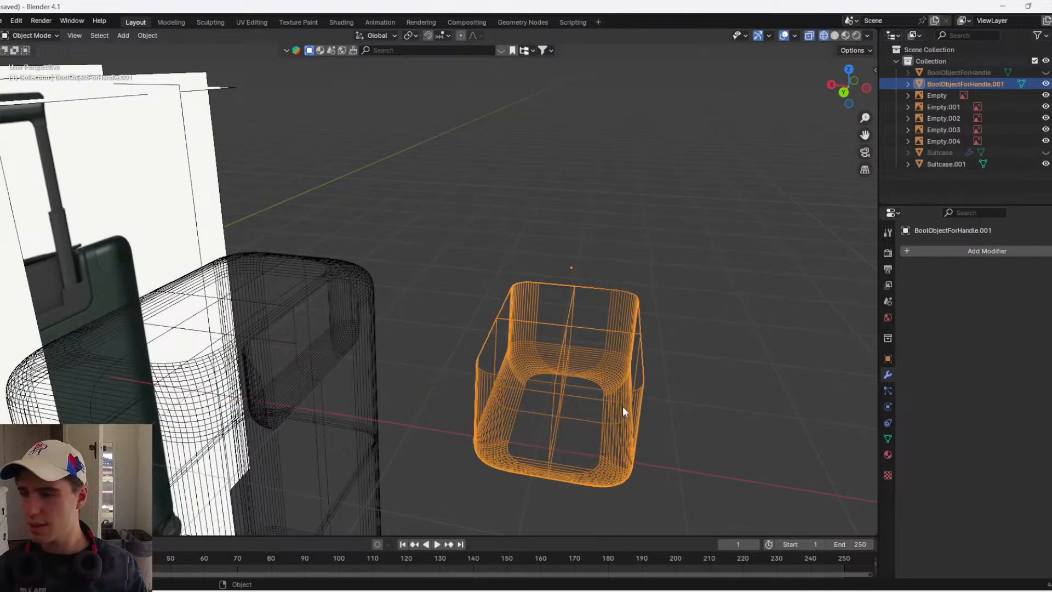
right_click(624, 379)
key("z")
left_click(603, 326)
right_click(603, 326)
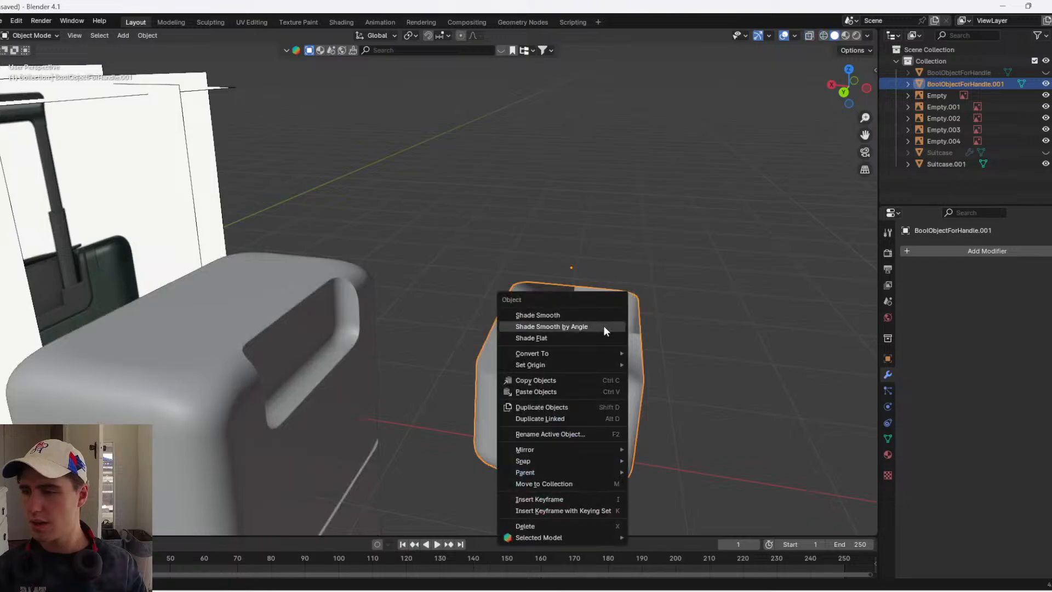
left_click(604, 327)
middle_click_drag(627, 362, 639, 358)
- Delete the vertices of the cutter duplicate's half that faces away from the suitcase, working in the back wireframe view
key("z")
left_click(610, 357)
left_click(846, 91)
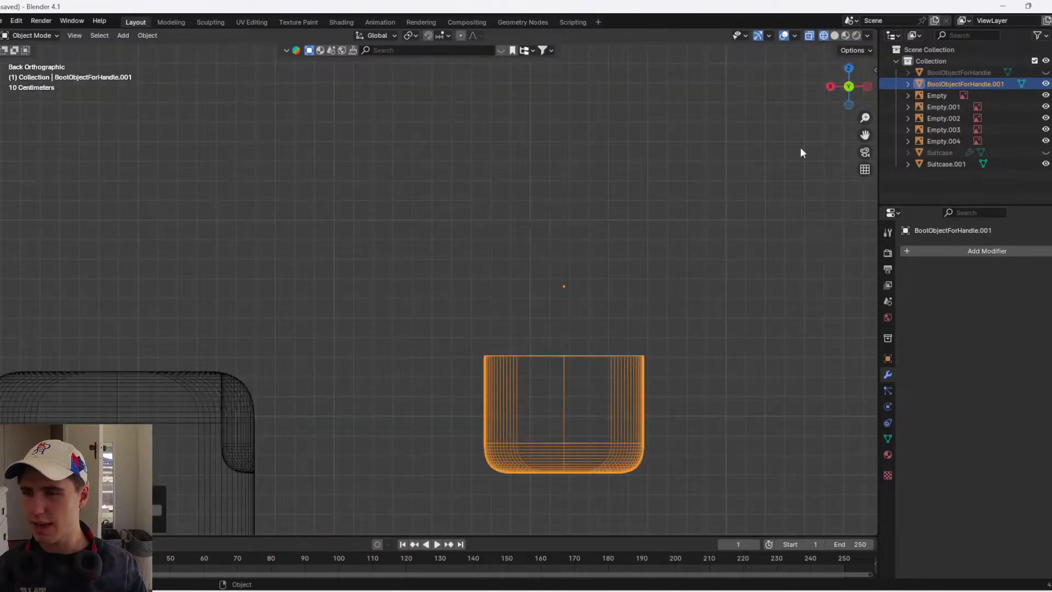
key("Tab")
left_click_drag(672, 505, 607, 284)
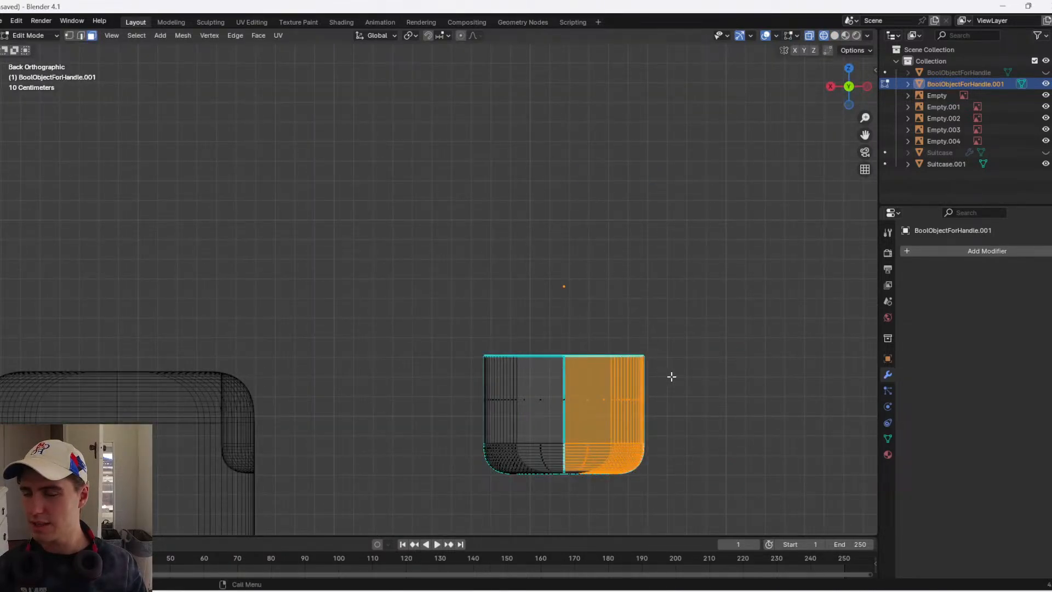
key("1")
left_click_drag(683, 522, 567, 278)
key("x")
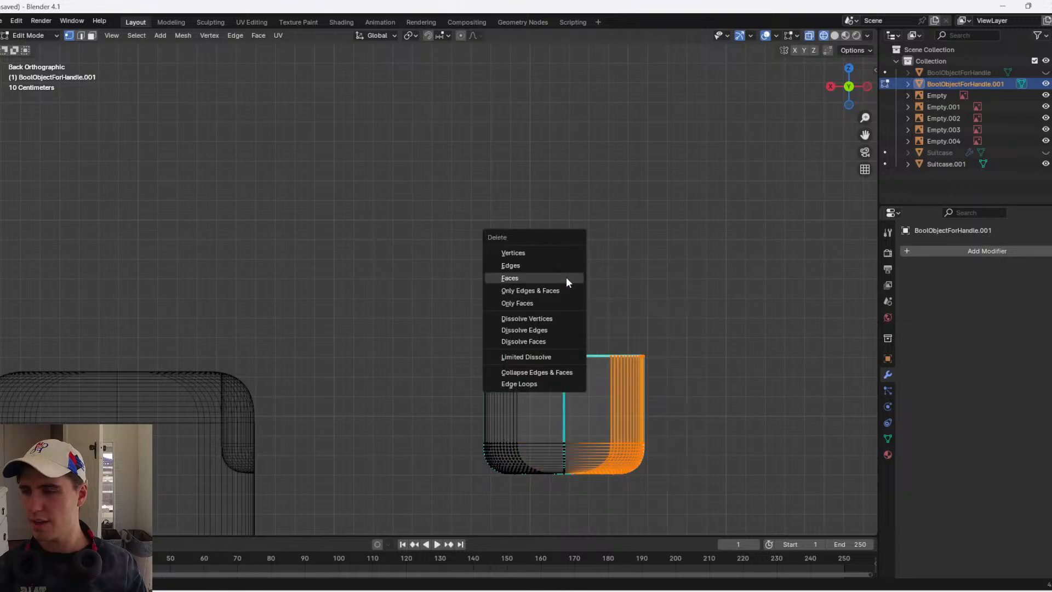
left_click(560, 252)
key("Tab")
- Move the remaining half of the cutter duplicate along the X axis into the suitcase's handle recess
key("z")
left_click(781, 324)
mouse_move(781, 324)
middle_mouse_down()
mouse_move(679, 370)
mouse_move(676, 315)
middle_mouse_up()
key("g")
key("y")
key("x")
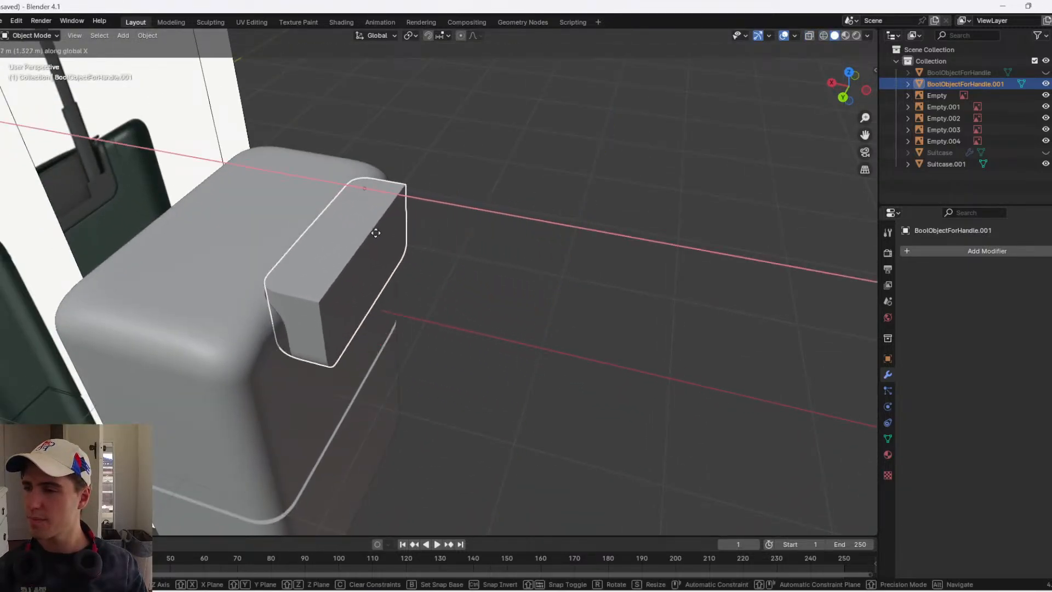
left_click(390, 218)
scroll(432, 226, "up", 2)
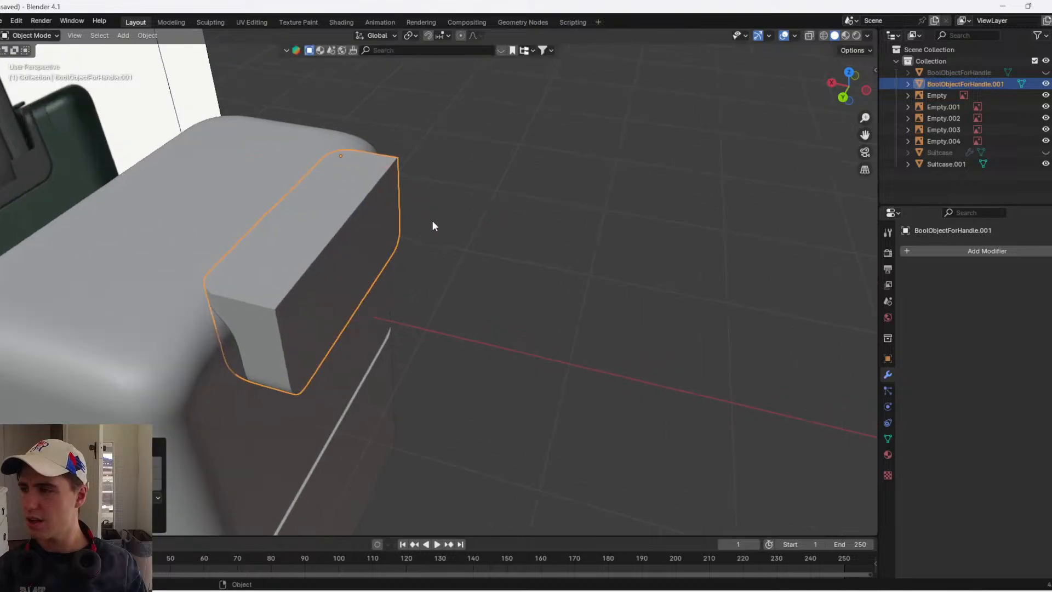
- Set the origin of BoolObjectForHandle.001 to its centre of mass
left_click(866, 90)
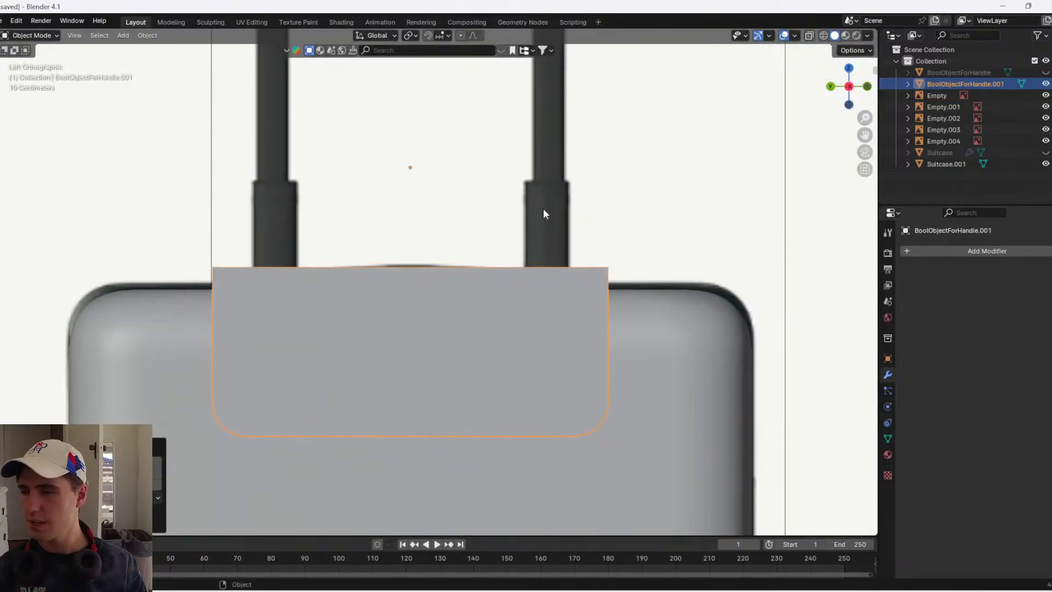
key("s")
right_click(551, 267)
right_click(551, 264)
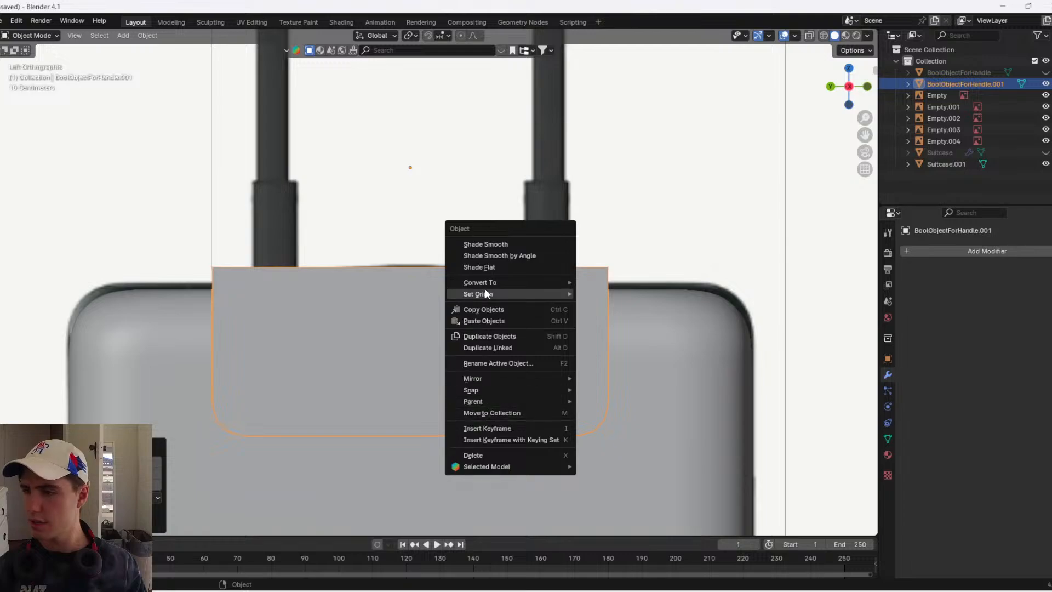
mouse_move(487, 294)
left_click(637, 315)
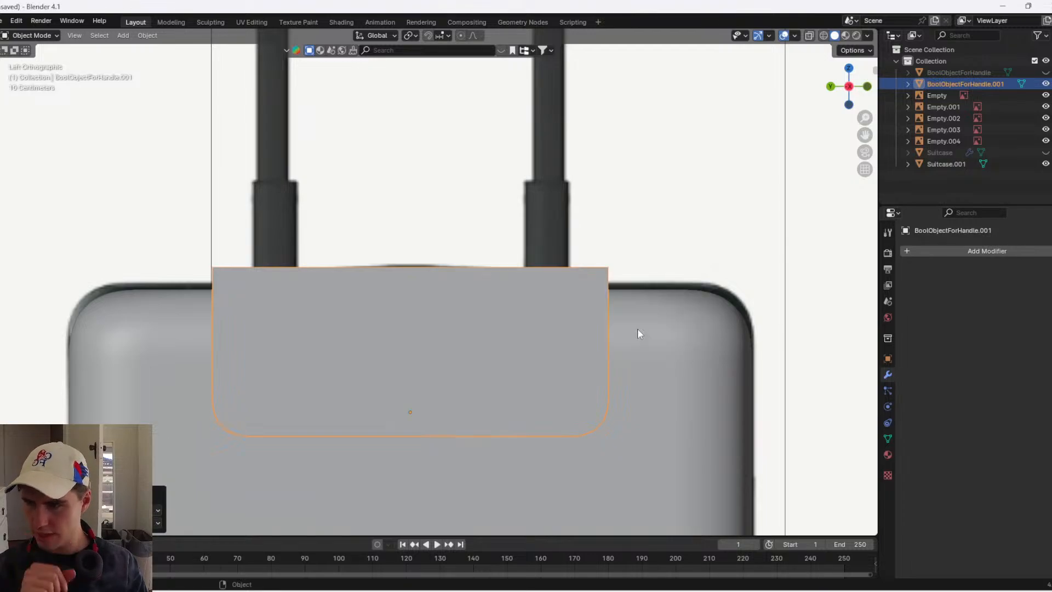
right_click(580, 317)
mouse_move(583, 310)
left_click(639, 361)
- Scale BoolObjectForHandle.001 down slightly to fit inside the handle recess, and fine-tune its width along the Y axis
key("s")
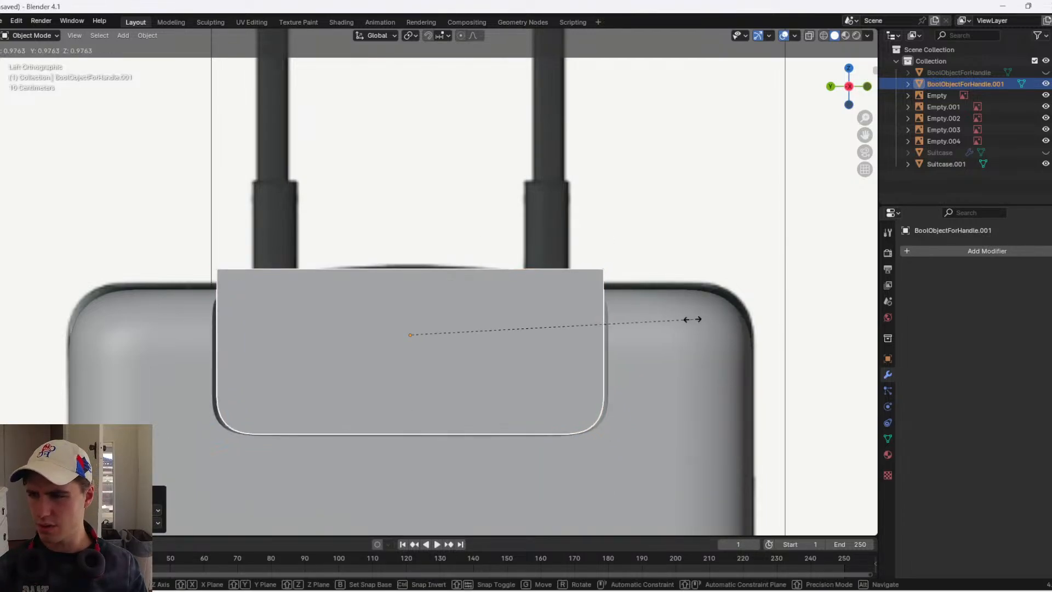
right_click(692, 319)
key("ctrl+z")
key("shift+z")
key("s")
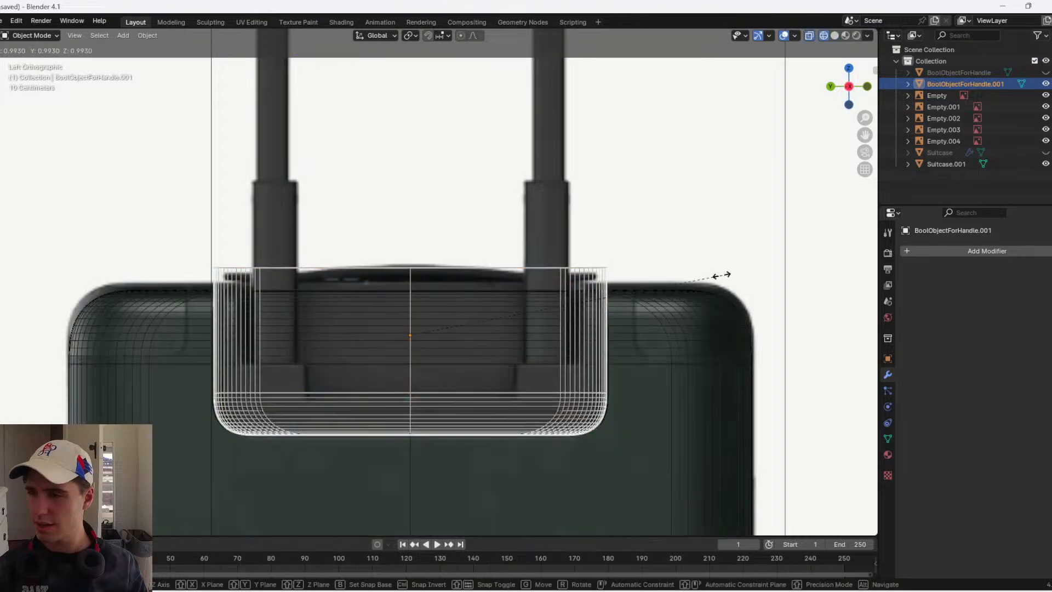
left_click(715, 279)
key("s")
key("y")
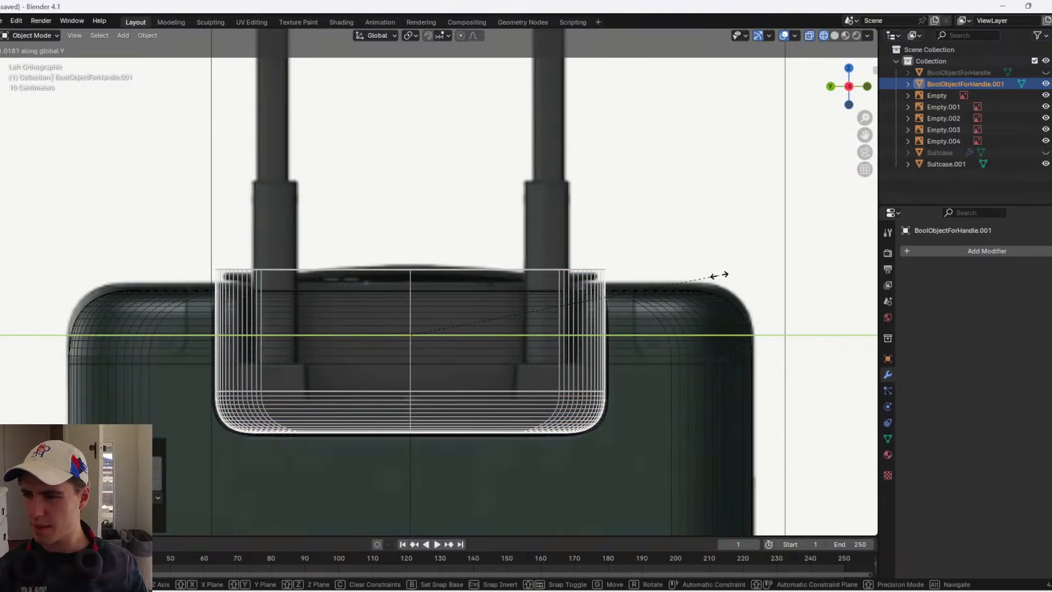
left_click(717, 275)
- Lower the two top faces of BoolObjectForHandle.001 along the Z axis, slightly below the recess's upper edge
key("shift+z")
middle_click_drag(475, 266, 514, 302)
key("Tab")
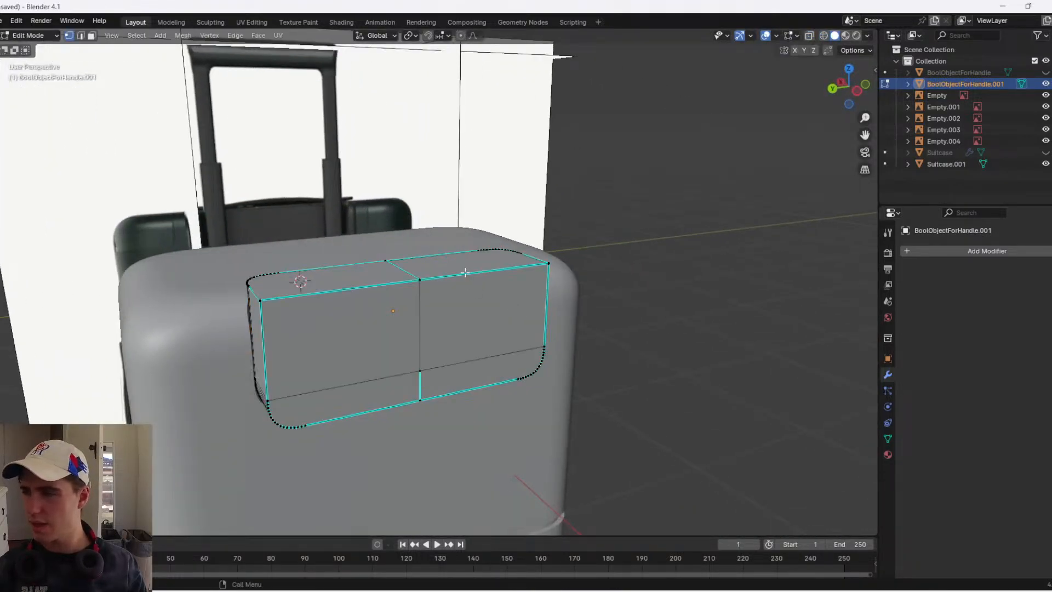
key("3")
left_click(466, 273)
left_click(383, 272, "shift")
key("g")
key("z")
left_click(409, 286)
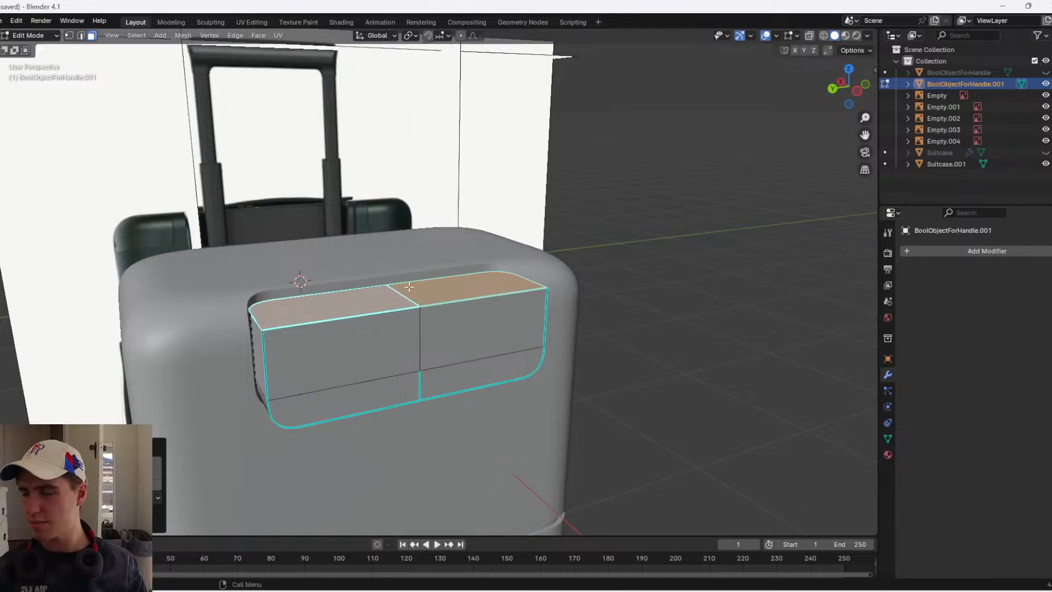
left_click(377, 339)
left_click(447, 344, "shift")
left_click(448, 382, "shift")
left_click(377, 385, "shift")
middle_click_drag(377, 384, 409, 402)
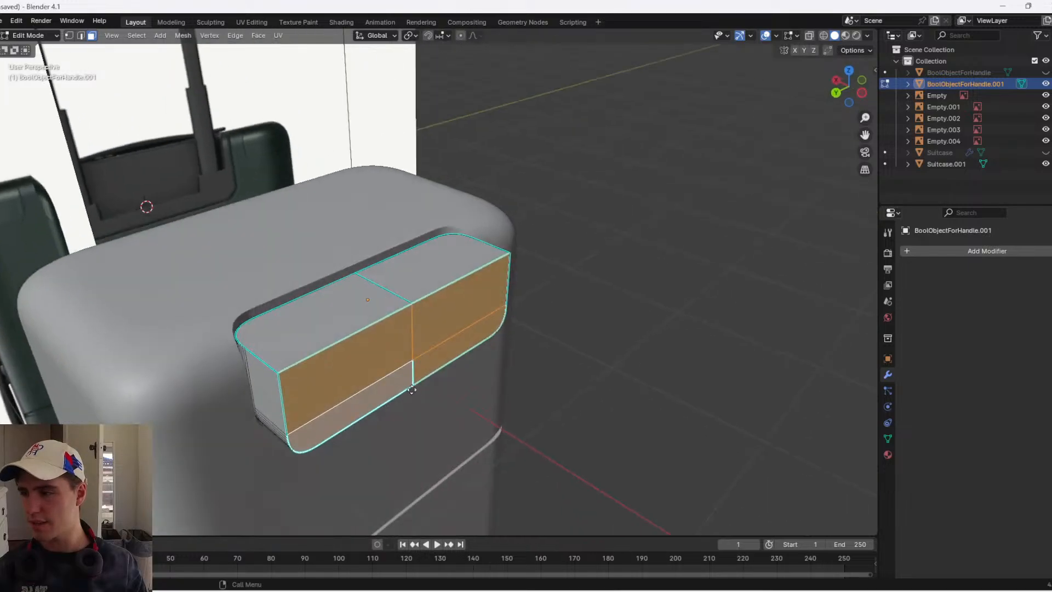
key("g")
key("y")
right_click(412, 362)
key("g")
key("x")
key("Escape")
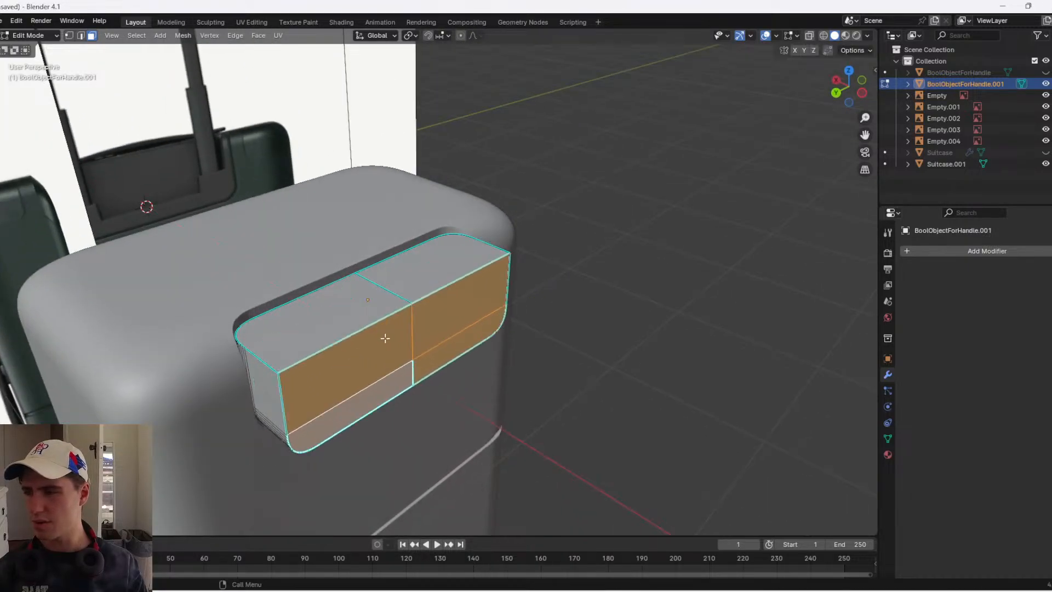
- Move the insert's outer-side vertices inward along X with smooth proportional editing of about 0.32 m, bringing its front close to the suitcase surface
key("alt+z")
left_click(836, 93)
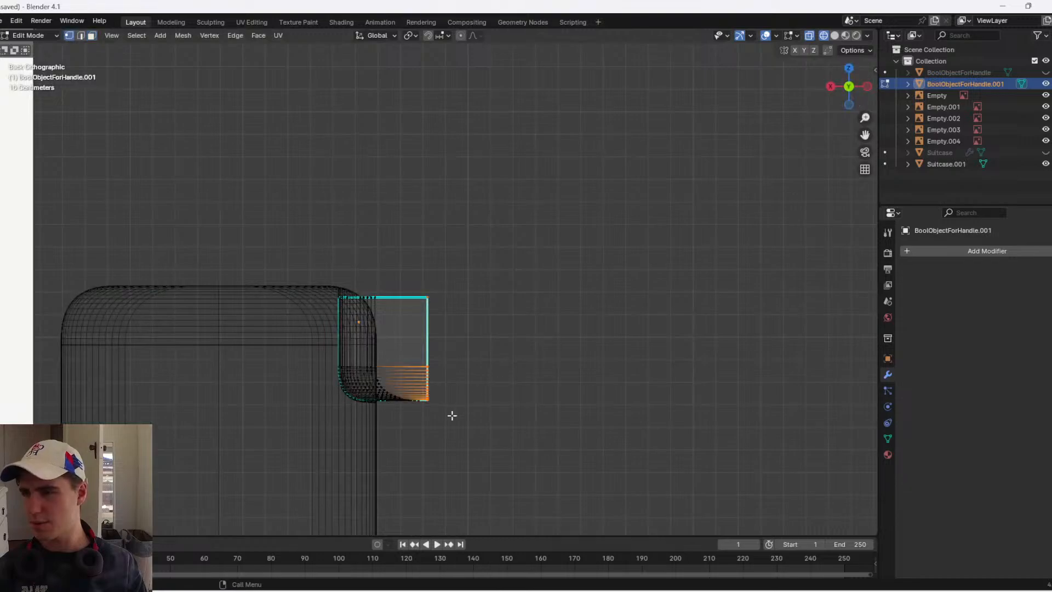
left_click_drag(449, 416, 428, 316)
left_click_drag(423, 255, 423, 255)
key("g")
key("x")
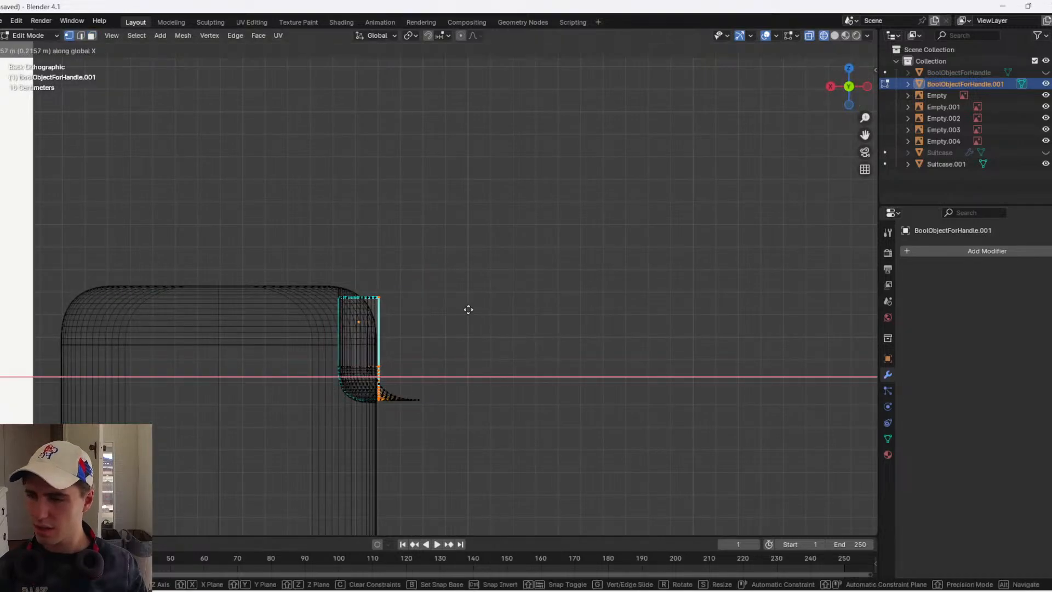
right_click(482, 306)
key("g")
key("x")
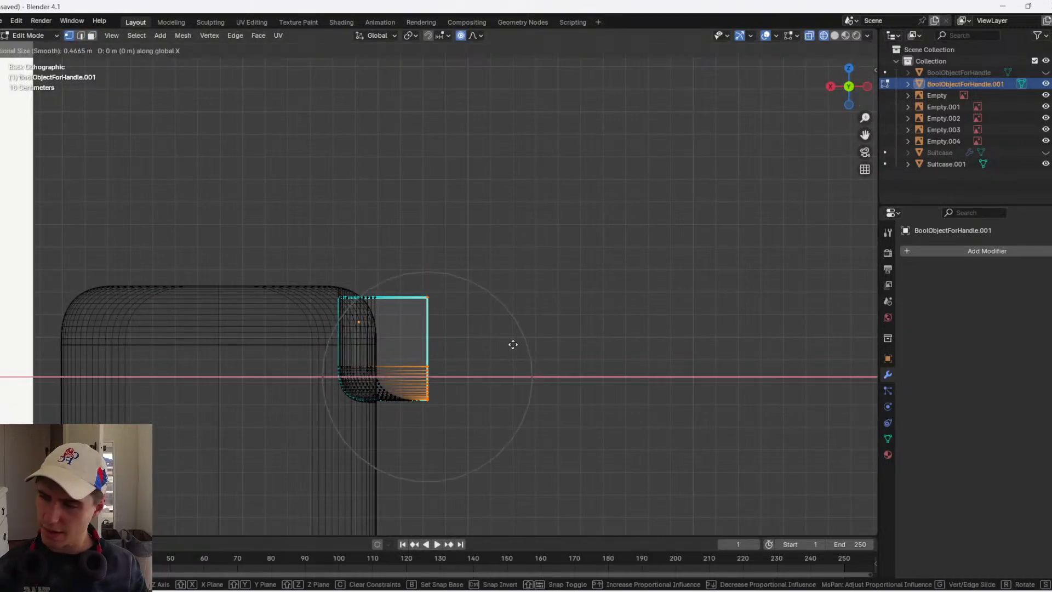
scroll(510, 341, "up", 5)
scroll(464, 334, "down", 2)
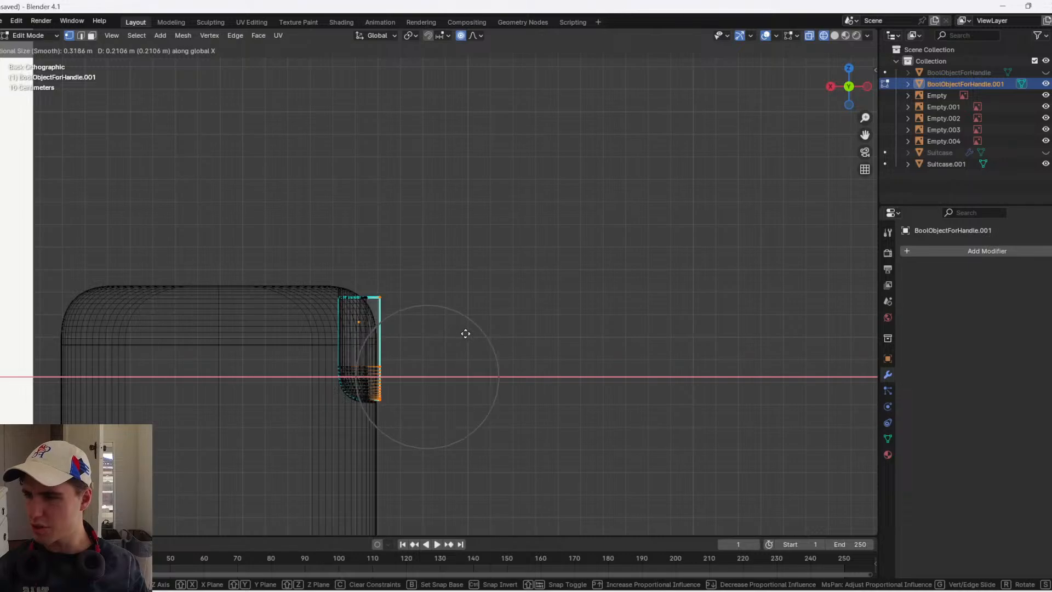
left_click(456, 332)
key("ctrl+Tab")
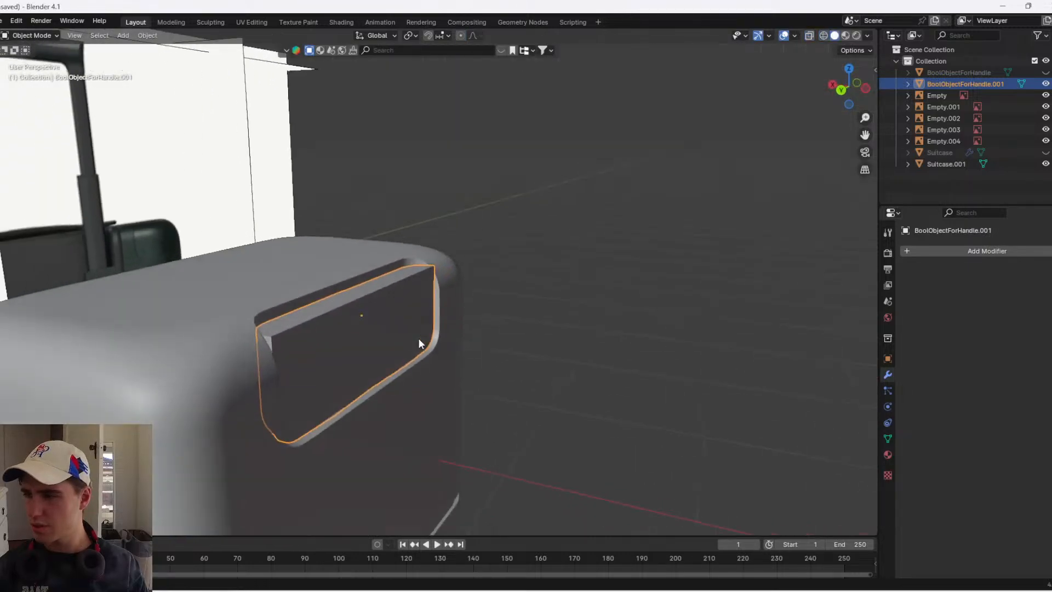
- Select the two top faces of the recess insert and try moving them down along the Z axis
left_click(568, 347)
middle_click_drag(574, 321, 507, 346)
left_click(423, 257)
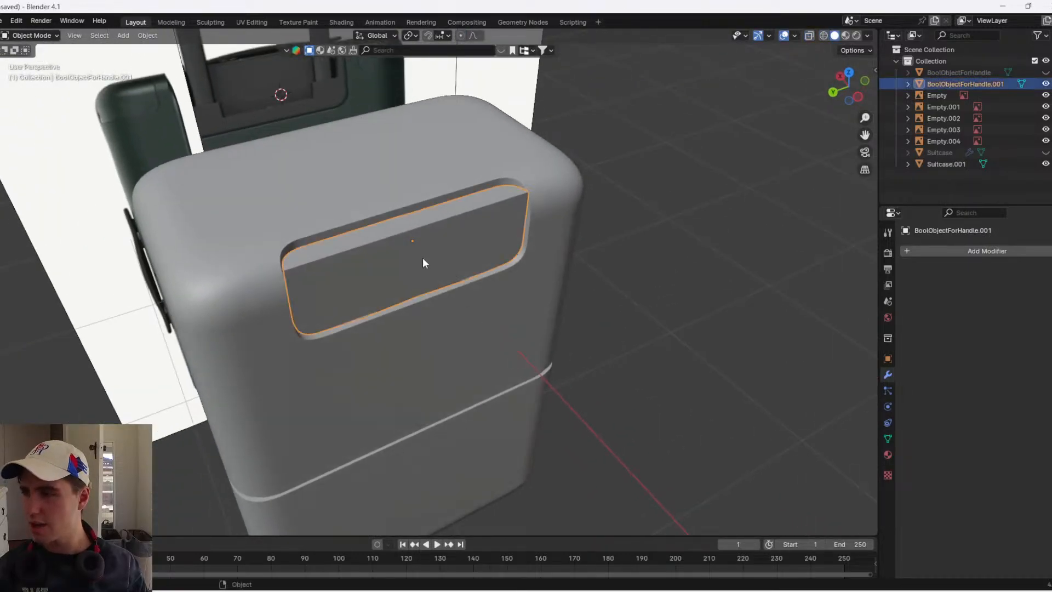
key("Tab")
scroll(399, 241, "up", 2)
left_click(364, 232)
key("3")
left_click(364, 231)
left_click(443, 206, "shift")
key("g")
key("z")
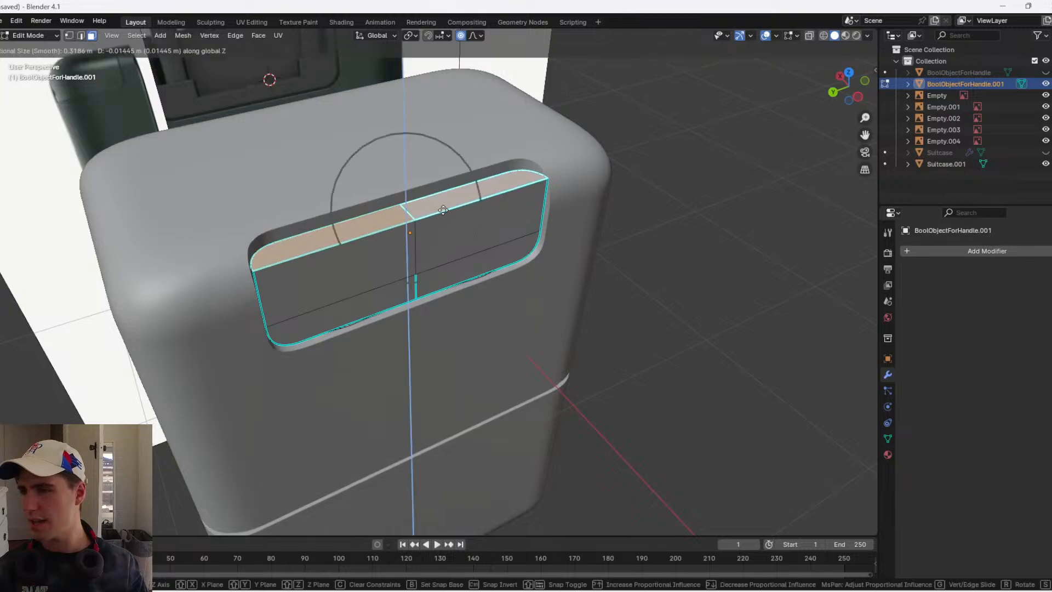
right_click(440, 221)
key("i")
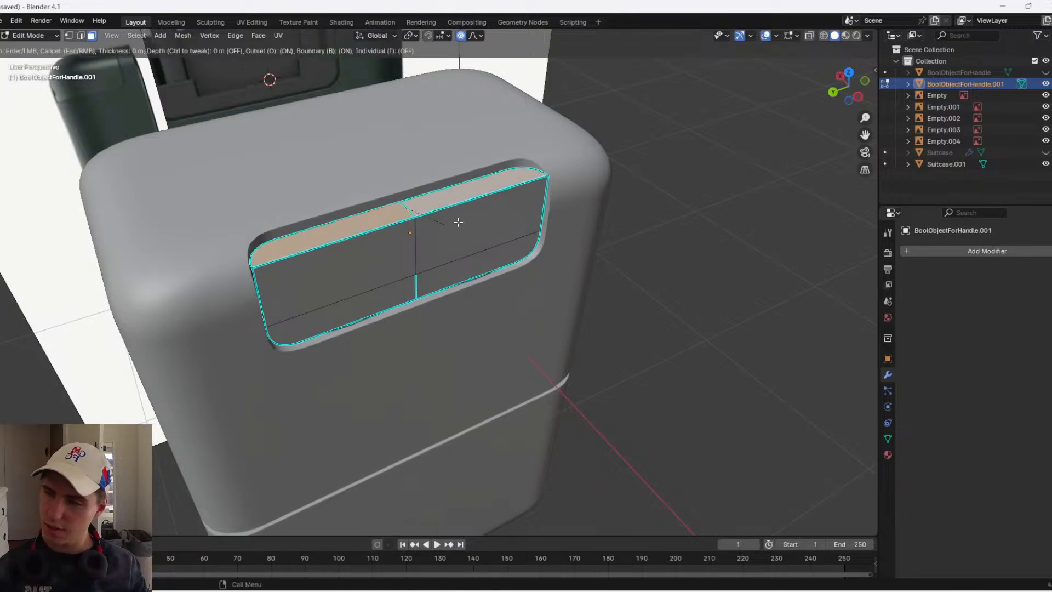
left_click(477, 205)
key("ctrl+z")
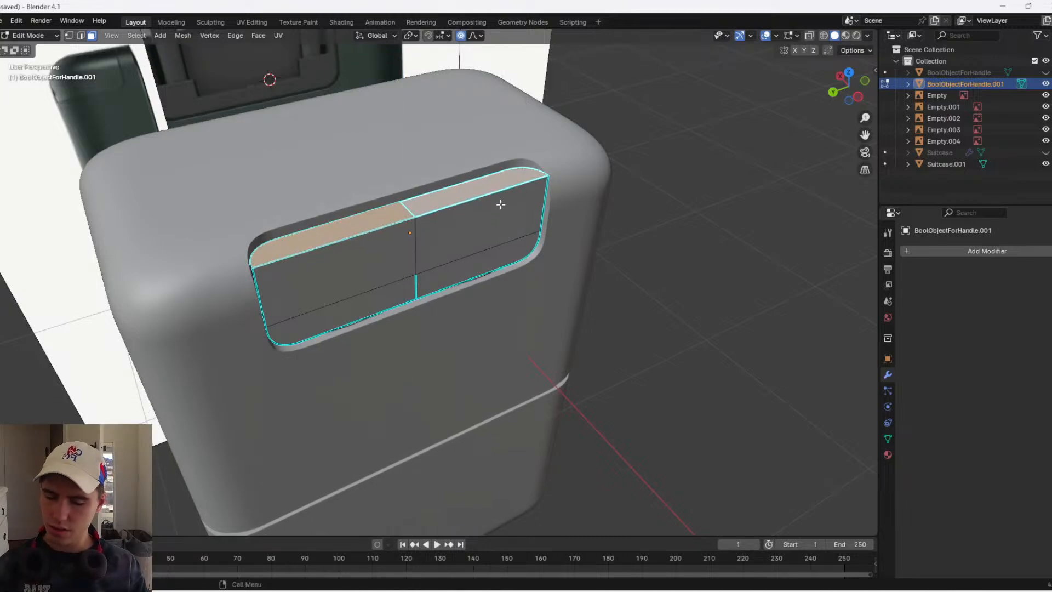
- Lower the insert's selected top faces along the Z axis to widen the gap beneath the recess's upper edge
key("g")
key("z")
left_click(479, 219)
key("Tab")
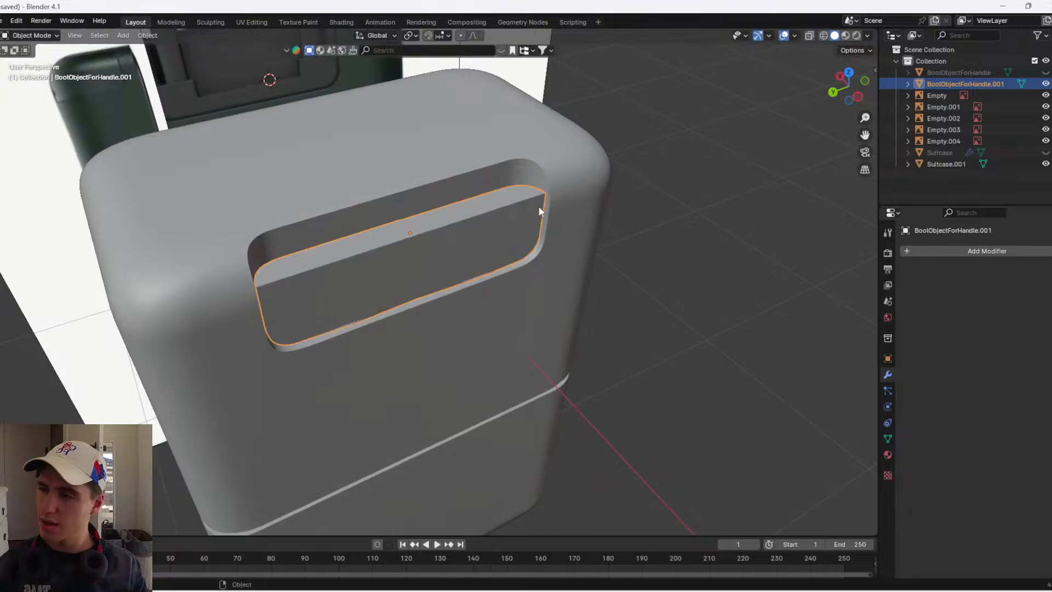
middle_click_drag(539, 207, 436, 303)
scroll(473, 178, "down", 2)
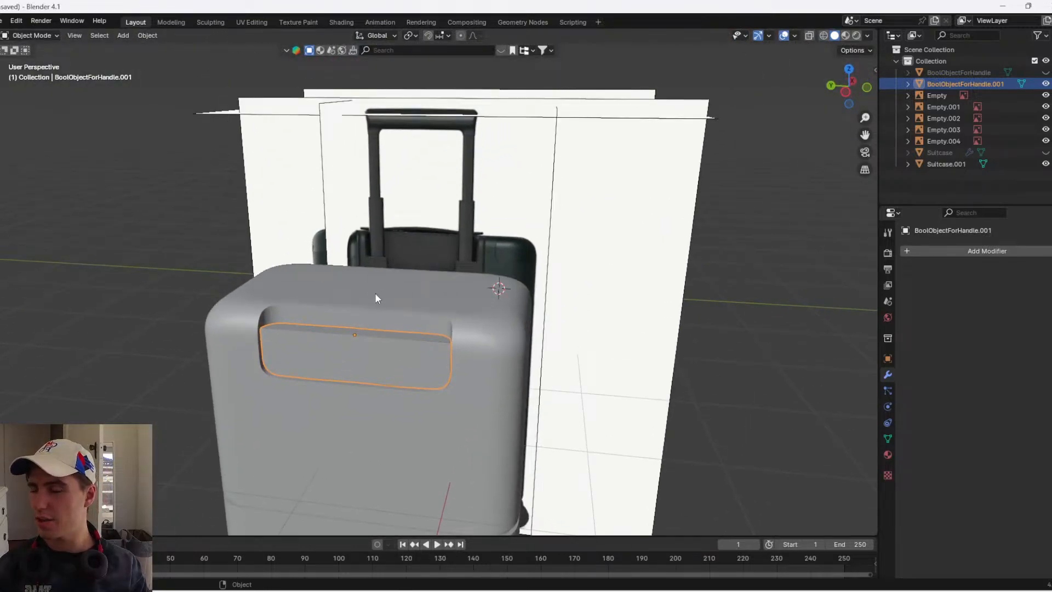
key("Tab")
scroll(294, 407, "up", 2)
scroll(294, 395, "down", 1)
key("Tab")
middle_click_drag(306, 392, 376, 380)
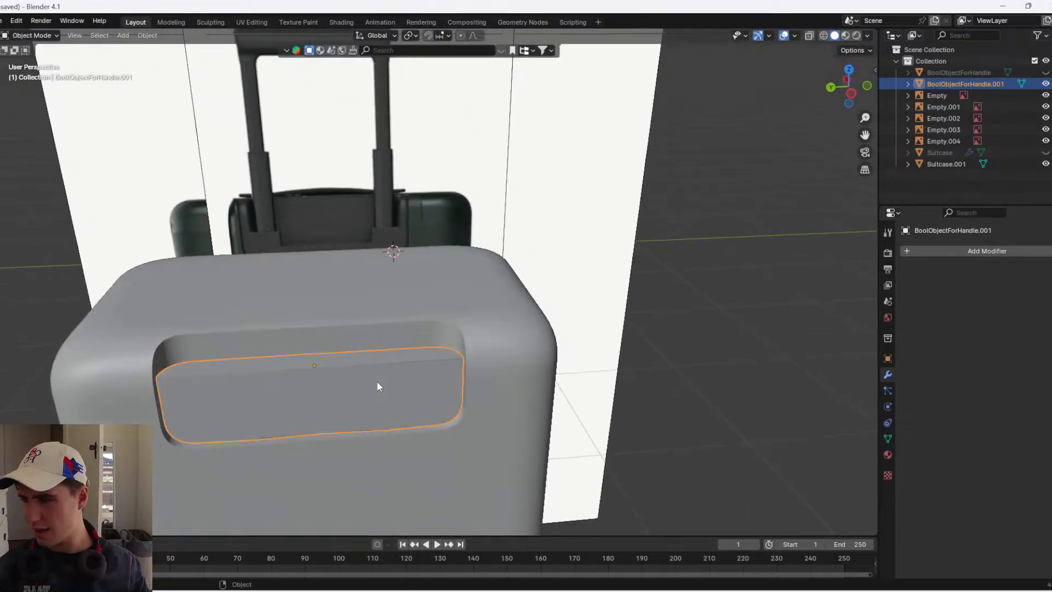
key("shift+d")
right_click(377, 381)
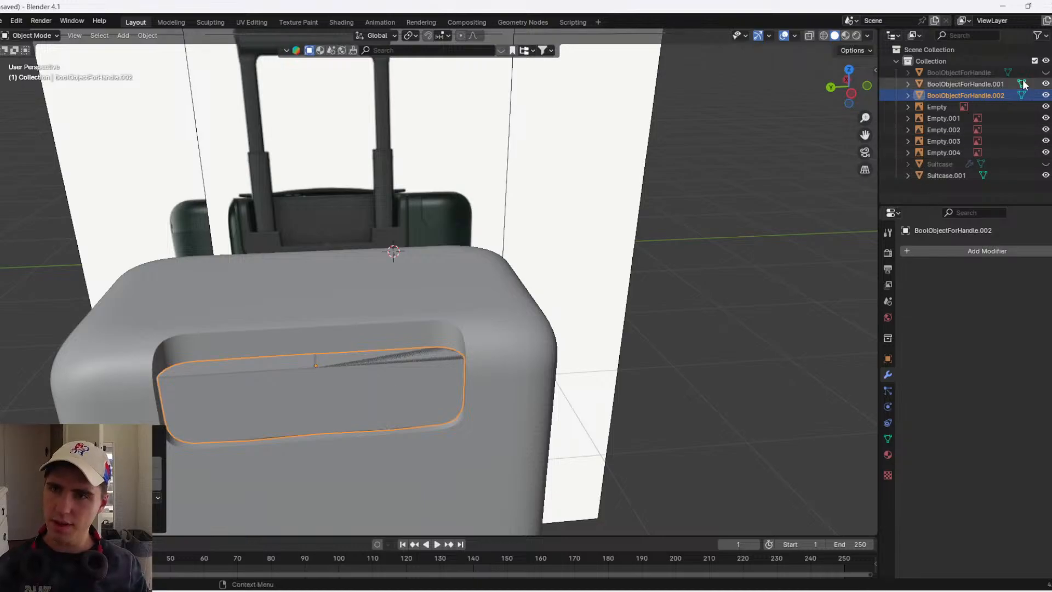
key("ctrl+z")
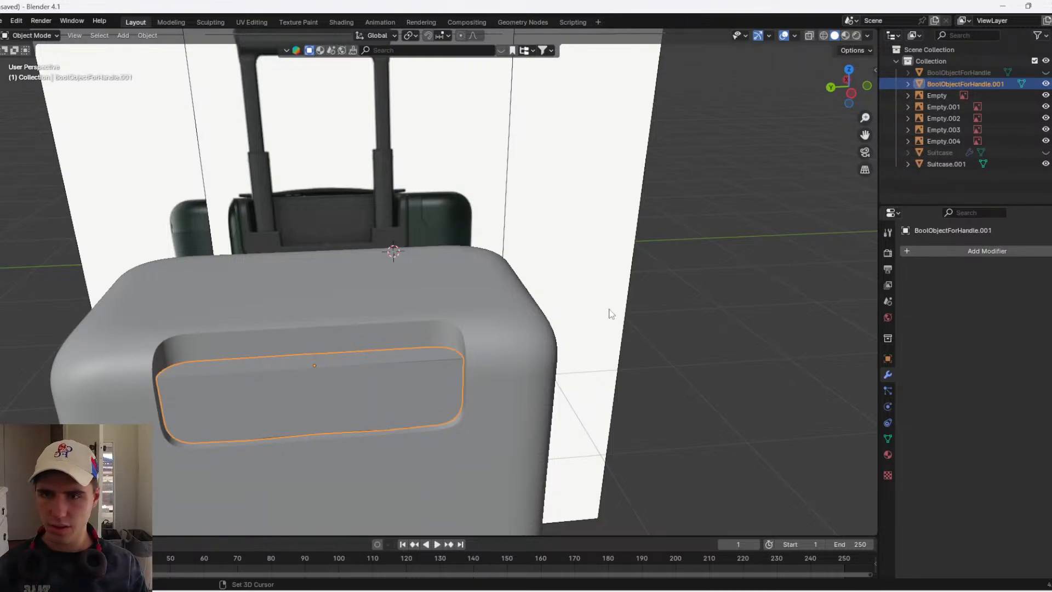
- Duplicate BoolObjectForHandle.001 in place and hide the original, leaving the copy shown
key("shift+d")
right_click(612, 314)
left_click(1046, 85)
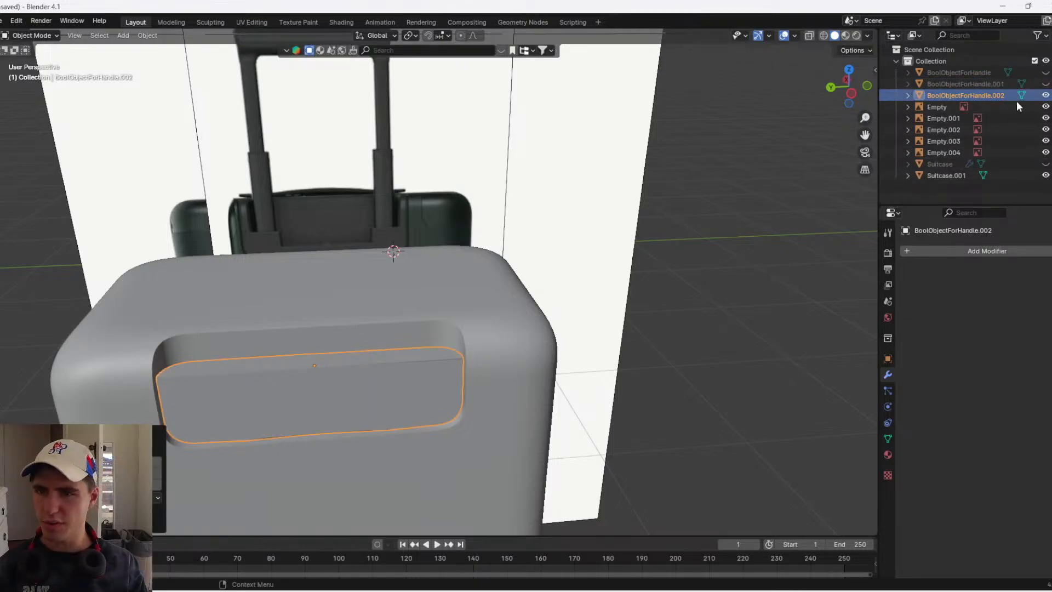
- Add a cube mesh as a cutter for the recess insert
key("KP_Decimal")
key("Tab")
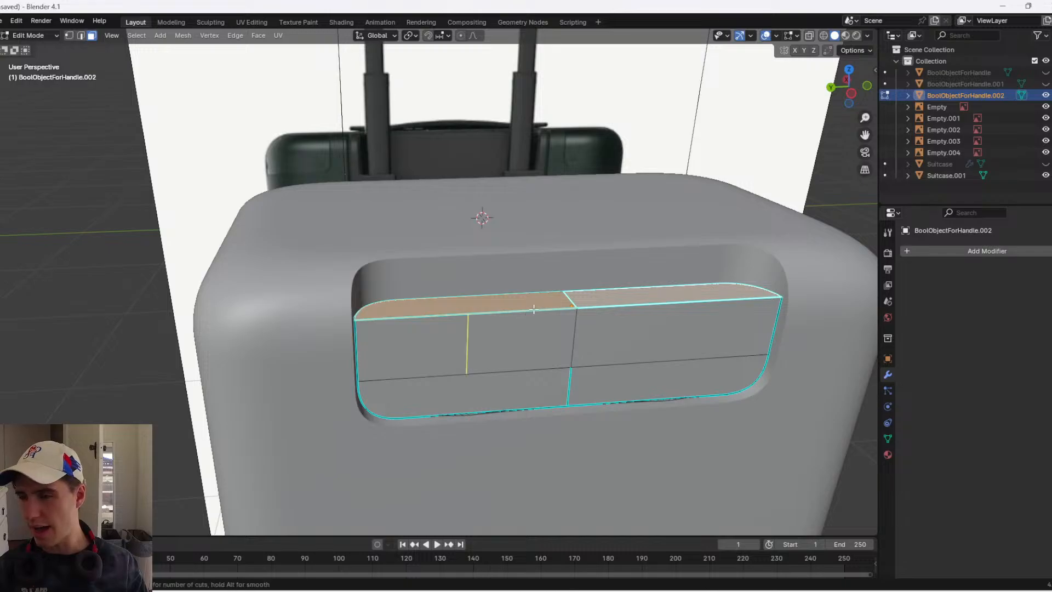
key("Tab")
middle_click_drag(587, 299, 467, 343)
key("Tab")
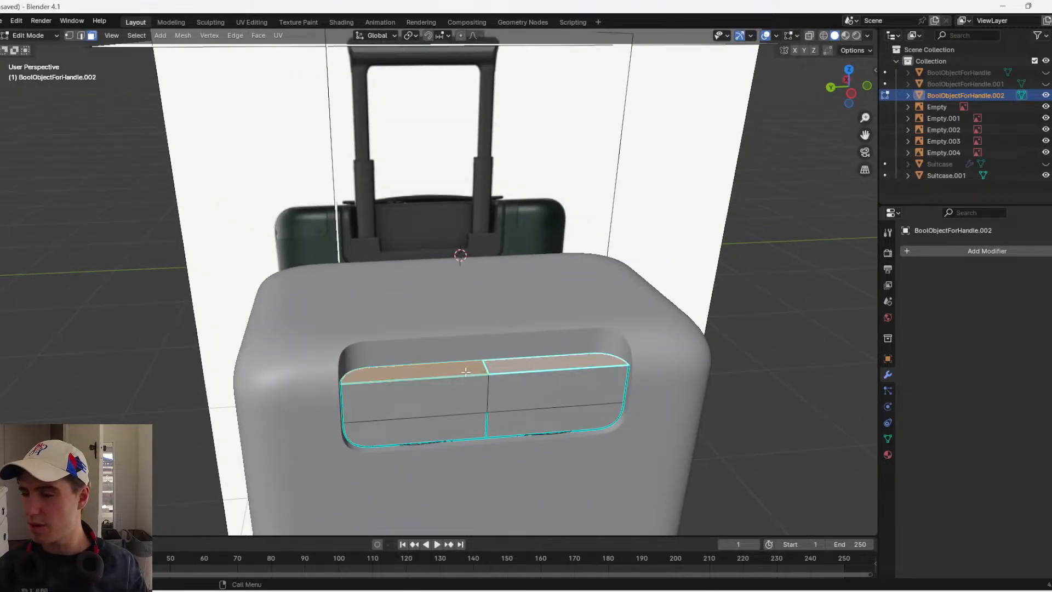
middle_click_drag(548, 339, 518, 384)
key("Tab")
key("shift+a")
mouse_move(505, 362)
left_click(560, 376)
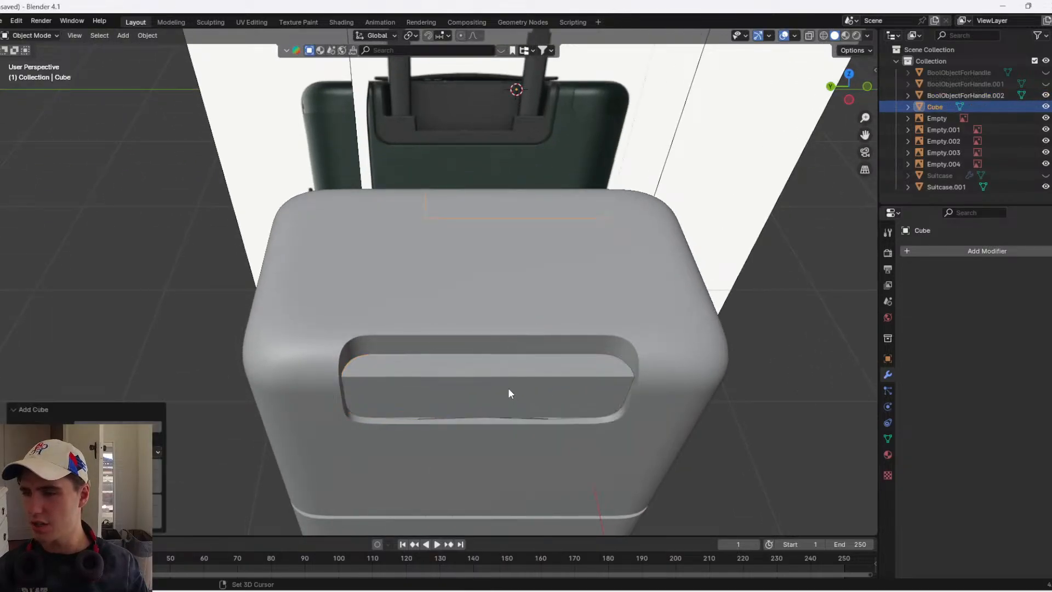
- Snap the cube to the recess insert and scale it down to a small block at the insert's middle
right_click(506, 391)
mouse_move(505, 391)
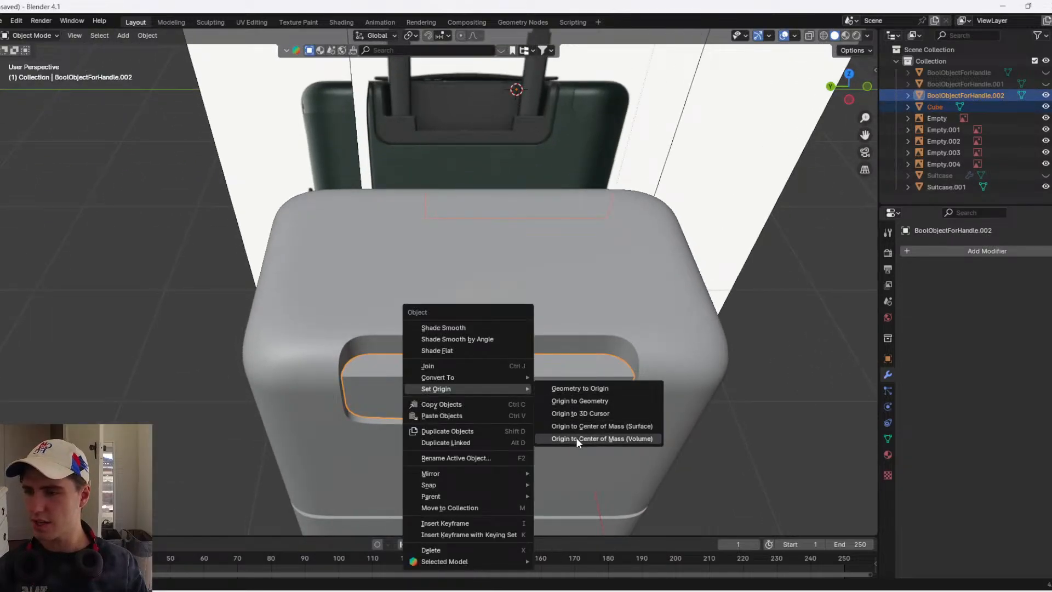
mouse_move(510, 486)
left_click(596, 434)
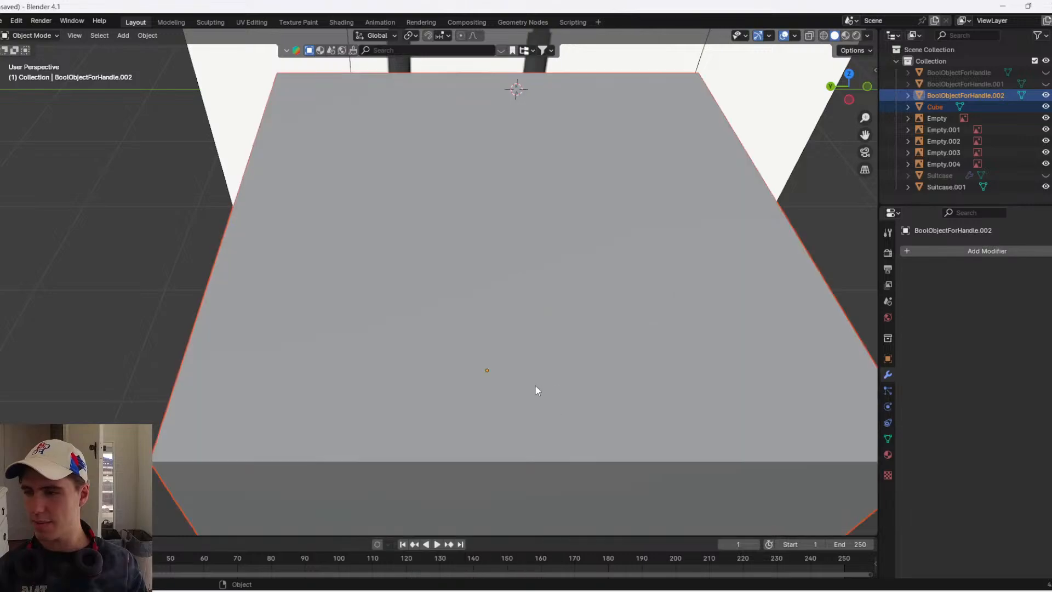
left_click(535, 386)
key("s")
left_click(500, 346)
- Scale the cube along the X and Y axes so it cuts through the insert's depth and widens across its centre
key("g")
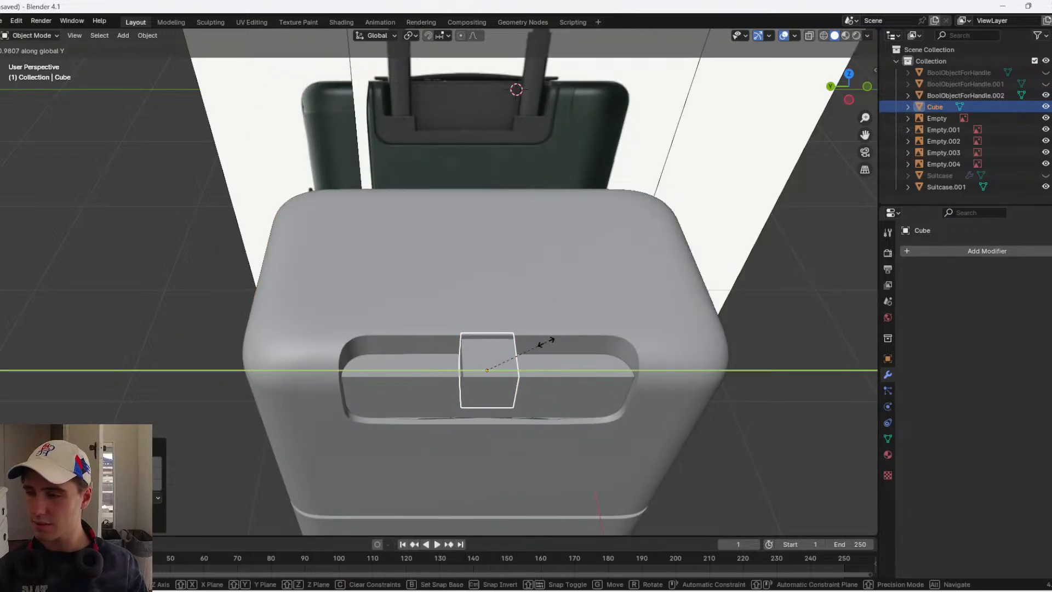
key("Escape")
key("g")
key("x")
key("Escape")
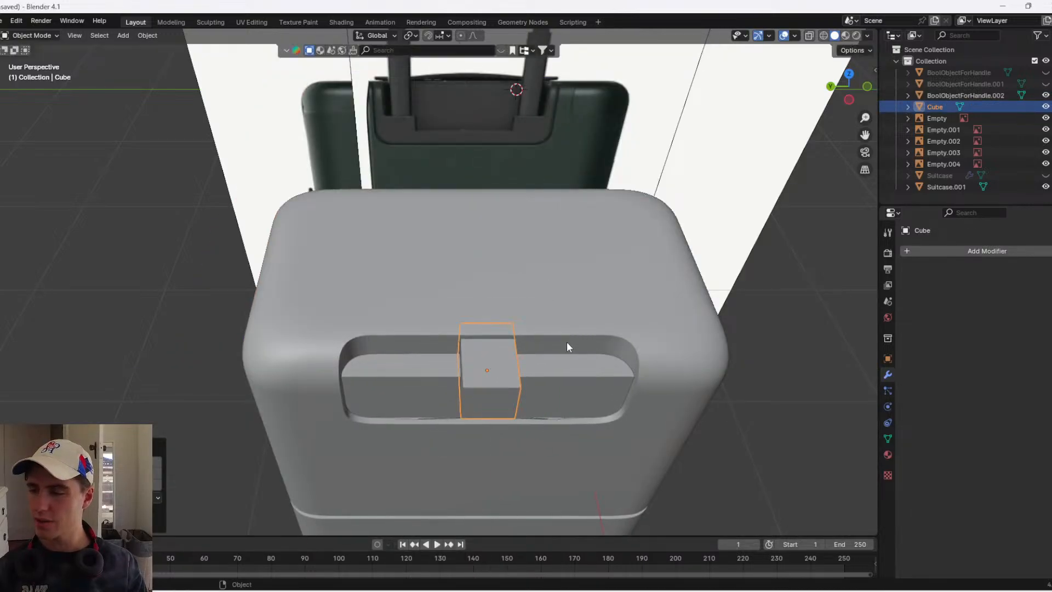
key("g")
key("y")
left_click(722, 327)
- Add two evenly spaced loop cuts across the cube's width, dividing it into three sections
middle_click_drag(529, 351, 516, 280)
key("Tab")
middle_click_drag(496, 471, 499, 425)
key("ctrl+r")
left_click(500, 425)
right_click(499, 424)
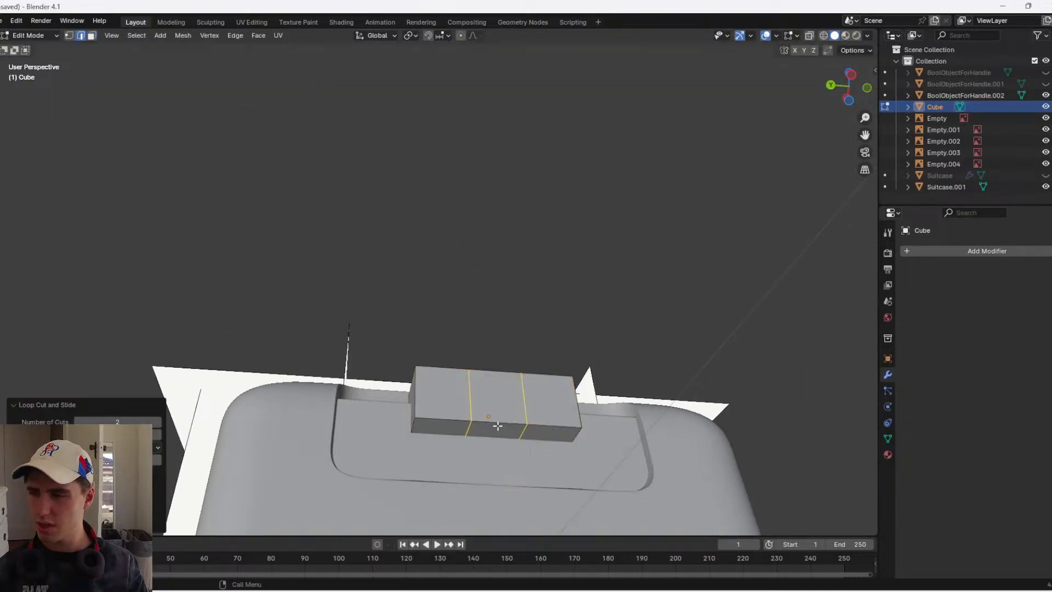
- Extrude the cube's middle bottom face downward and adjust its height along the Z axis to form a narrower lower step
left_click(499, 430)
key("e")
left_click(503, 419)
middle_click_drag(504, 419, 514, 446)
key("g")
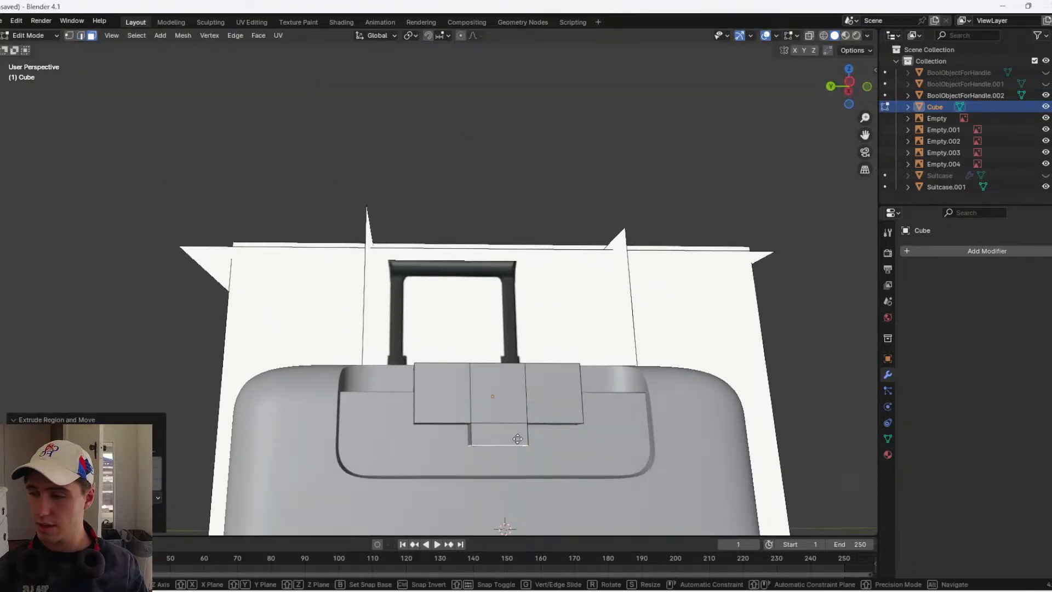
key("z")
left_click(520, 445)
- Scale the stepped cutter along the Y axis to widen it within the recess
key("Tab")
middle_click_drag(520, 387, 521, 448)
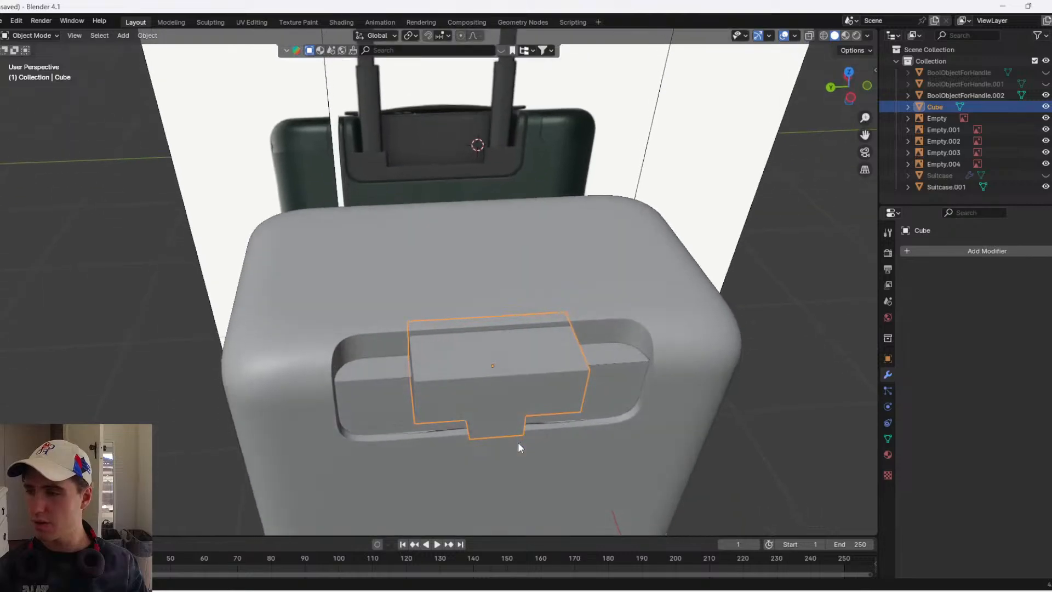
key("s")
key("y")
left_click(617, 358)
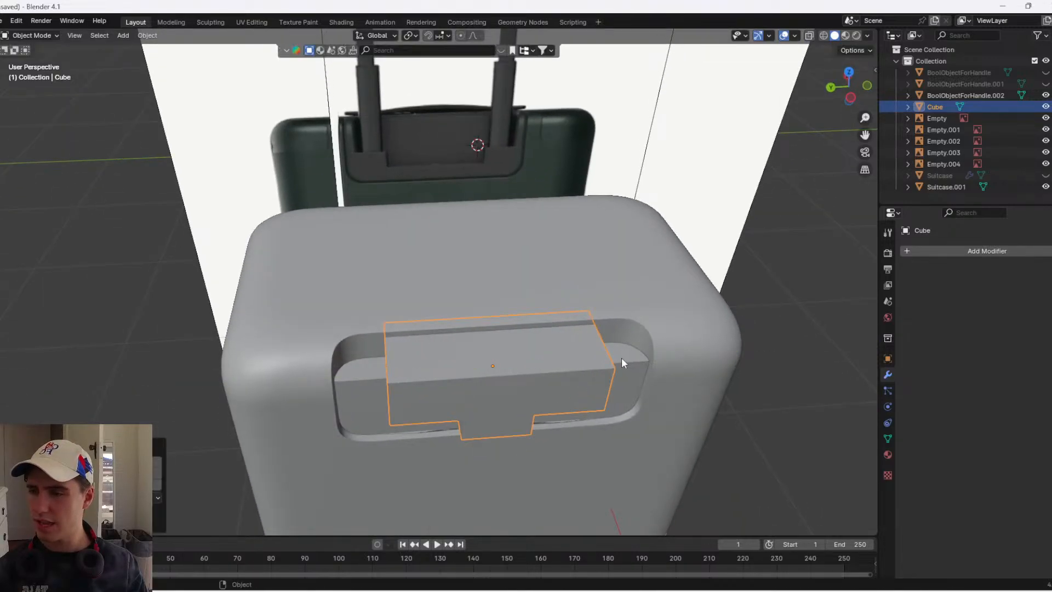
- Add a Boolean Difference modifier to BoolObjectForHandle.002 with Cube as the cutting object
left_click(624, 359)
left_click(962, 251)
type("b")
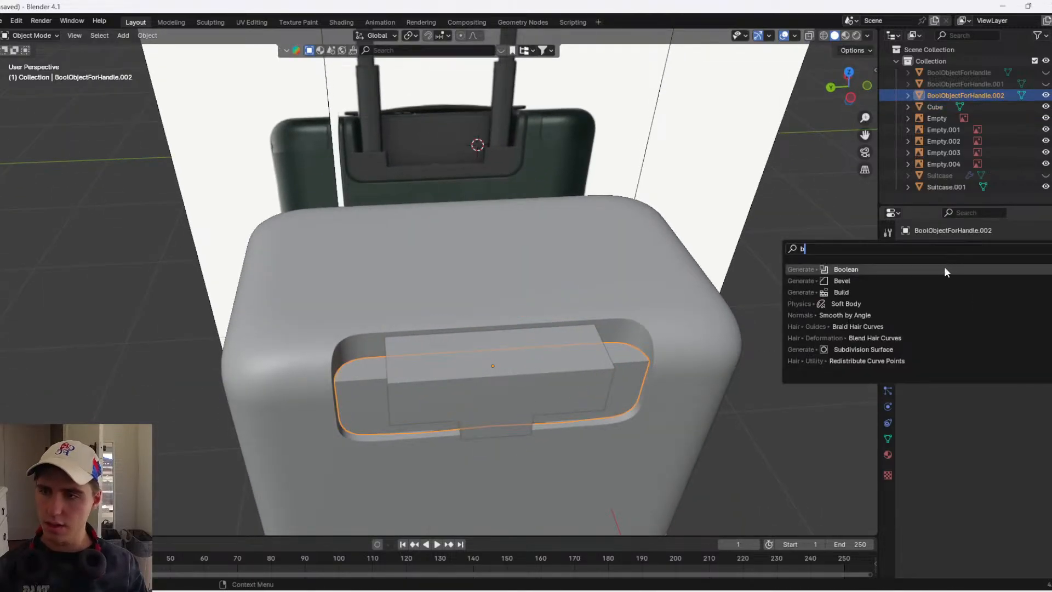
left_click(945, 269)
left_click(1014, 315)
key("Escape")
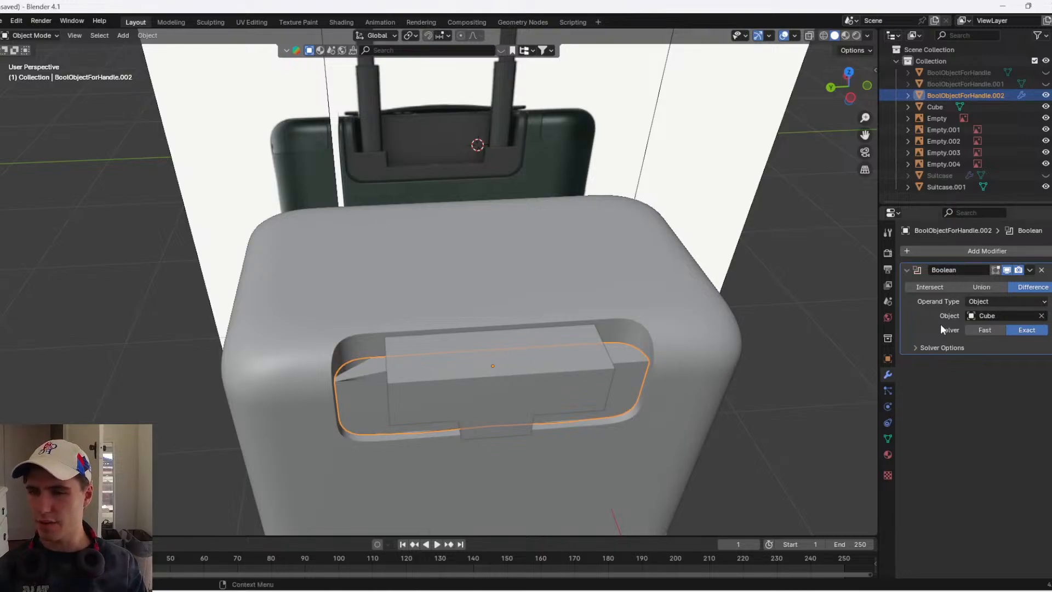
- Apply the insert's Boolean modifier and delete the cutter cube
key("ctrl+a")
left_click(558, 364)
key("Delete")
left_click(550, 370)
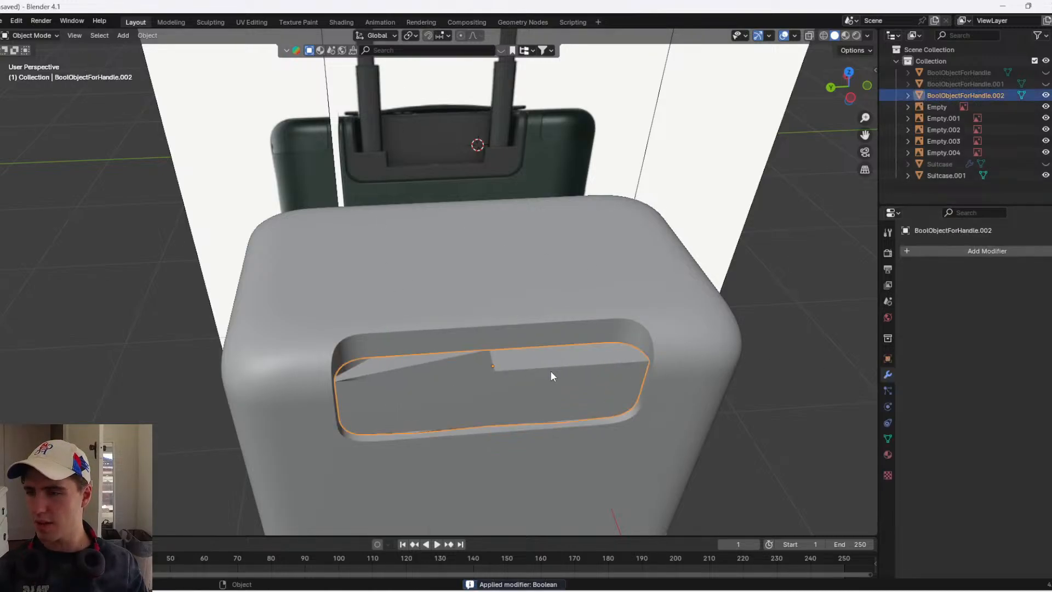
right_click(550, 370)
left_click(514, 236)
- Select the insert's leftover front and top faces inside the stepped cut outline and delete them
key("Tab")
middle_click_drag(430, 383, 489, 379)
scroll(467, 402, "up", 1)
left_click(489, 396)
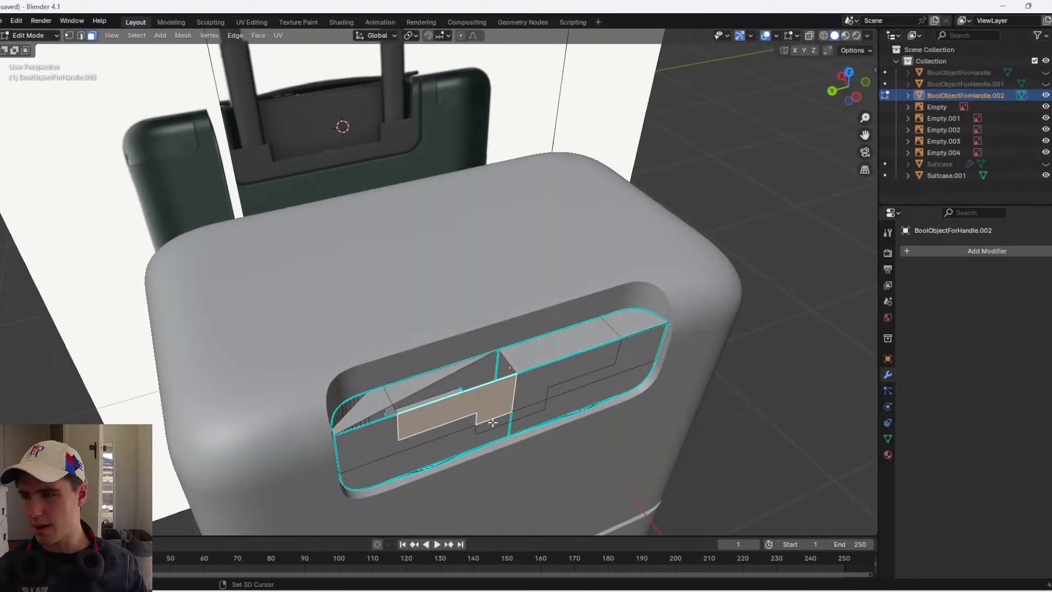
left_click(492, 422, "shift")
left_click(517, 415, "shift")
left_click(527, 399, "shift")
left_click(541, 353, "shift")
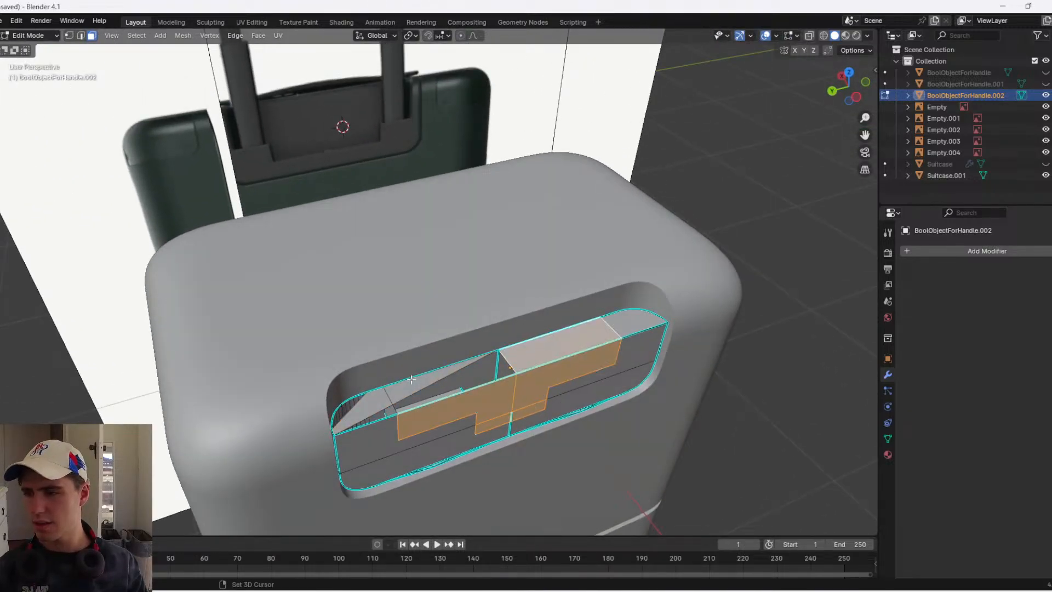
left_click(412, 380, "shift")
key("x")
left_click(376, 408)
middle_click_drag(376, 409, 502, 415)
scroll(502, 415, "up", 4)
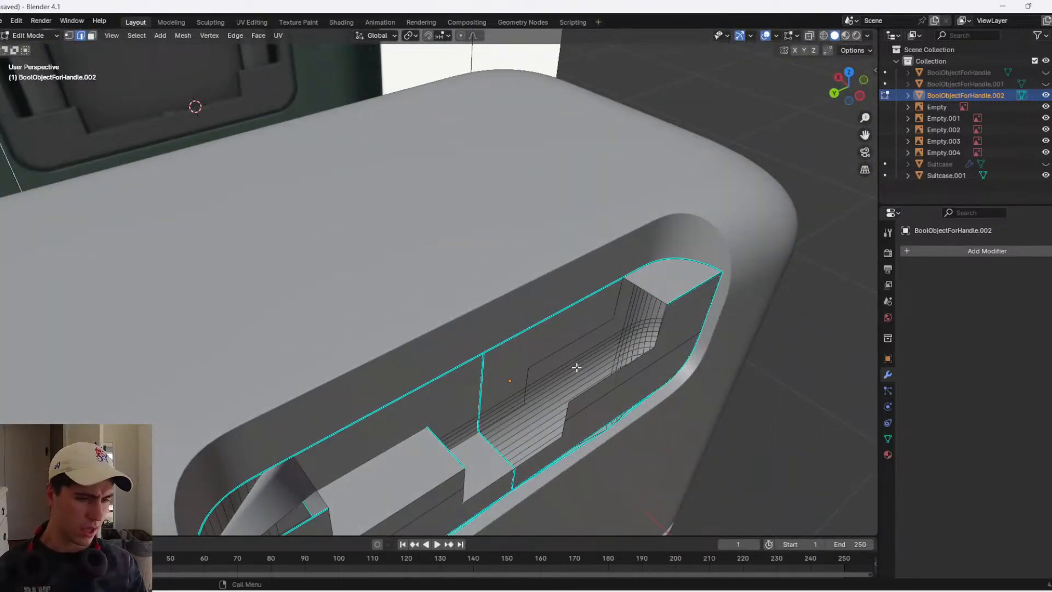
- Undo the face deletion, the cube's removal and the applied Boolean, back to the modifier without a cutting object
key("ctrl+z")
key("ctrl+z")
key("ctrl+z")
key("ctrl+z")
key("ctrl+z")
key("ctrl+z")
key("ctrl+z")
key("ctrl+z")
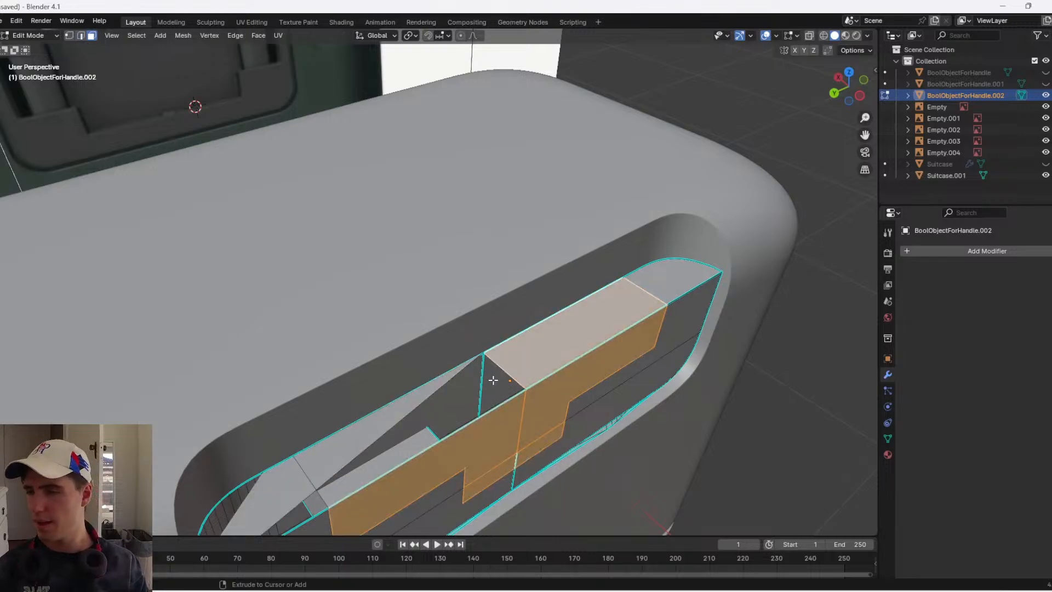
scroll(489, 391, "down", 1)
scroll(489, 390, "down", 4)
key("ctrl+z")
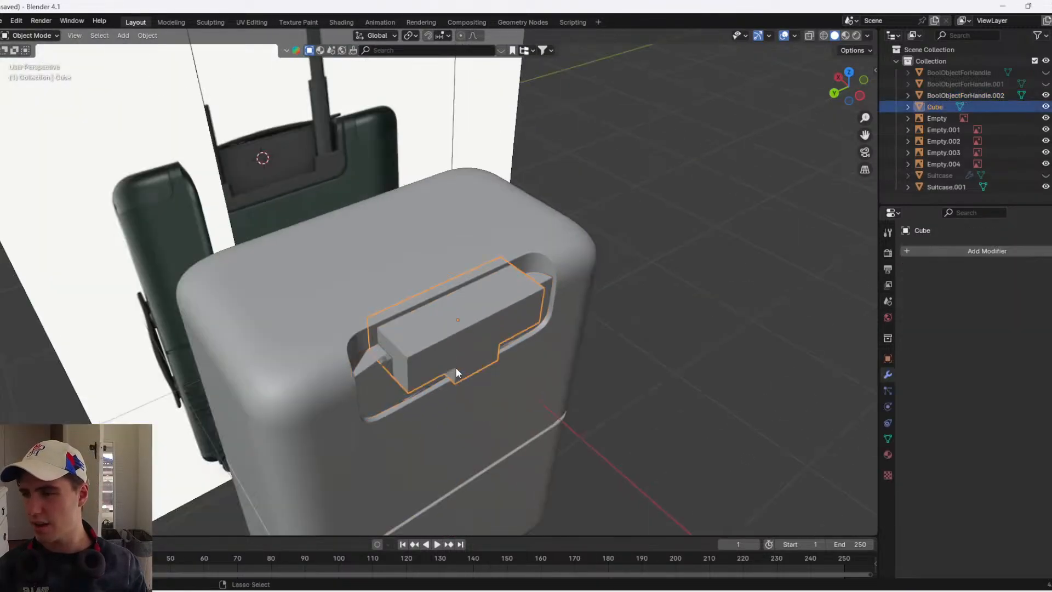
key("ctrl+z")
middle_click_drag(456, 367, 384, 327)
middle_click_drag(381, 380, 401, 396)
key("ctrl+z")
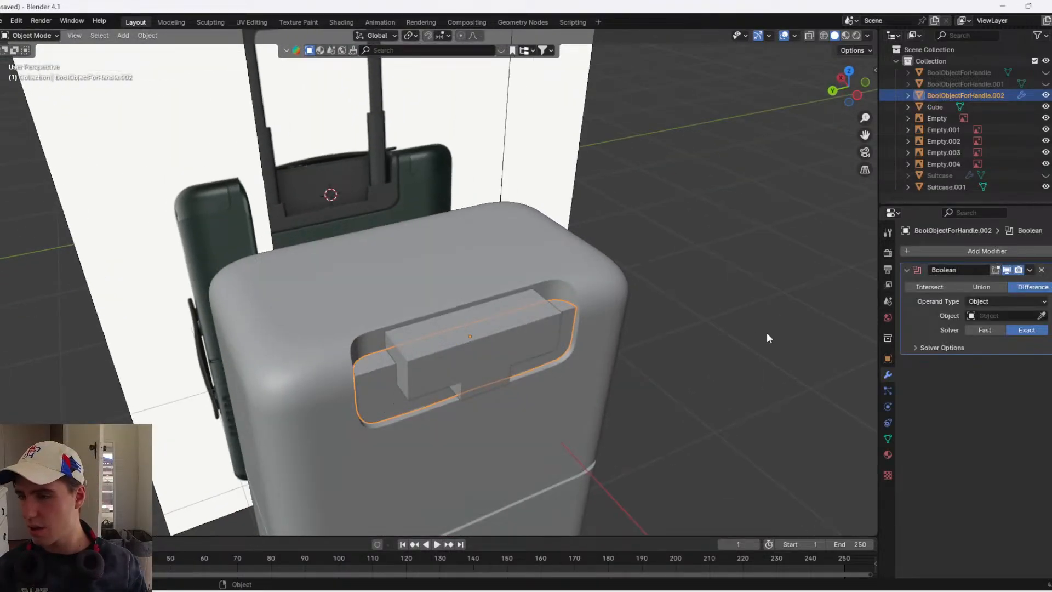
- Apply the insert's Boolean Difference using Cube and the Fast solver, and delete the cutter cube
left_click(985, 330)
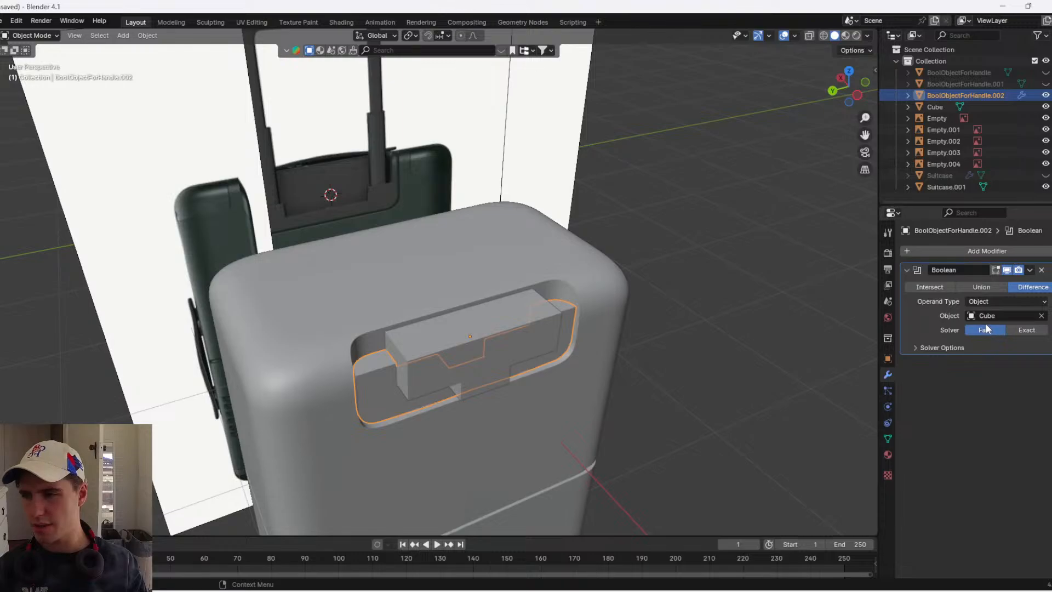
key("ctrl+a")
left_click(522, 335)
key("x")
left_click(522, 336)
scroll(522, 341, "up", 4)
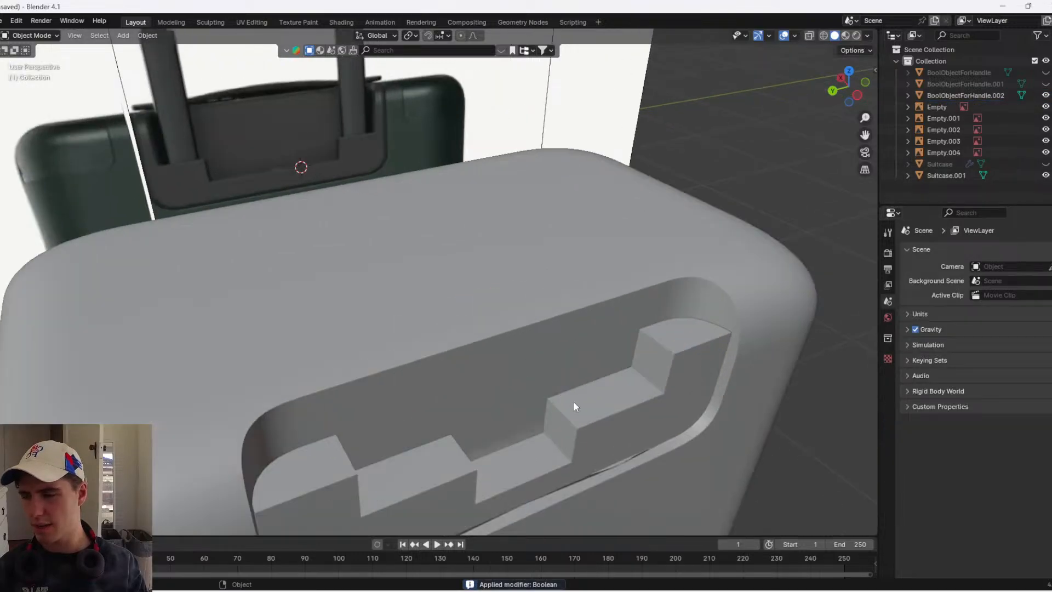
- Examine the stepped cut-out in the recess insert from several angles and distances against the reference images
left_click(573, 400)
scroll(570, 396, "down", 3)
middle_click_drag(541, 353, 541, 307)
scroll(511, 346, "down", 2)
scroll(515, 353, "up", 4)
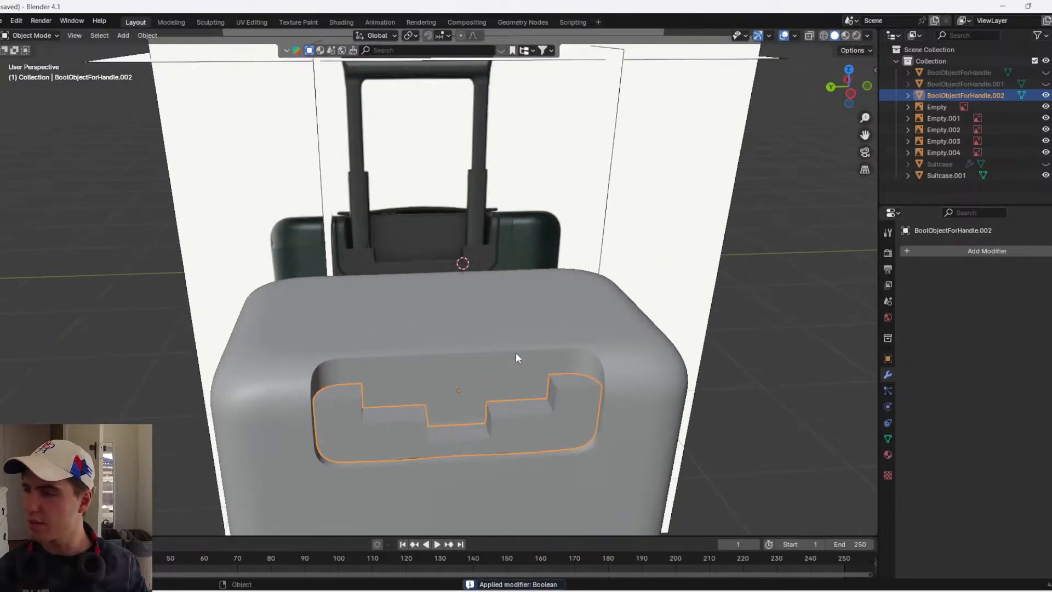
scroll(507, 354, "down", 5)
left_click(543, 329)
scroll(541, 330, "up", 4)
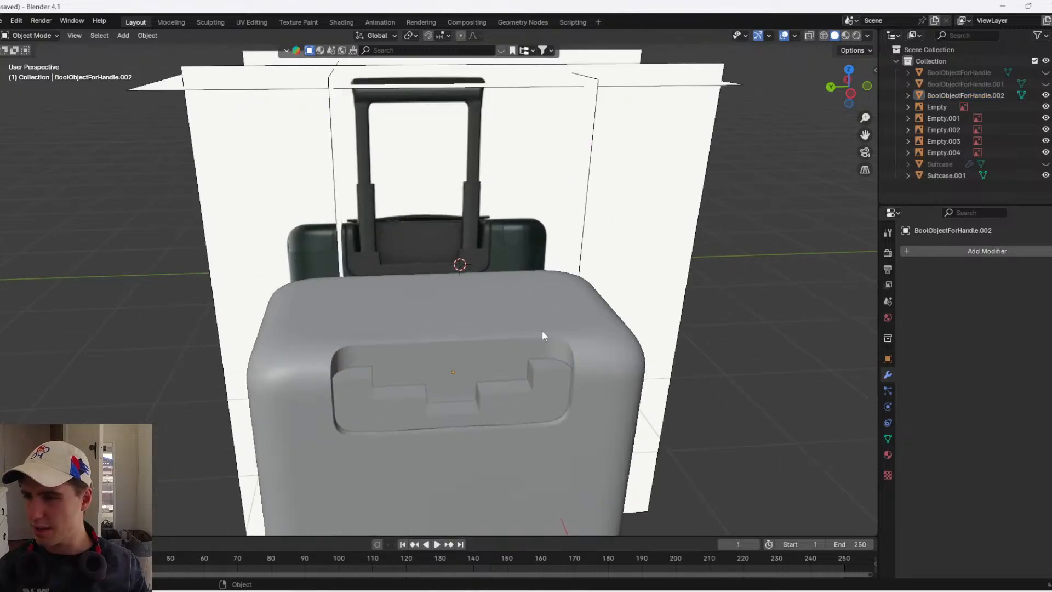
middle_click_drag(542, 330, 504, 350)
scroll(482, 378, "up", 3)
middle_click_drag(465, 402, 401, 276, "shift")
scroll(400, 282, "up", 2)
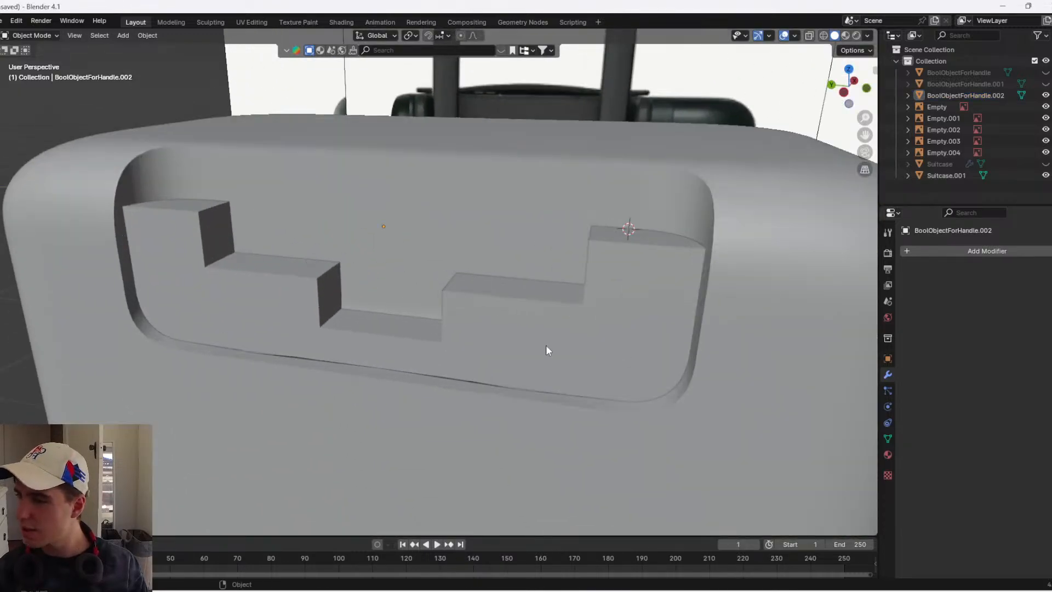
- Select the whole mesh of the stepped insert and merge its vertices by distance
left_click(546, 344)
key("Tab")
middle_click_drag(491, 370, 522, 363)
key("a")
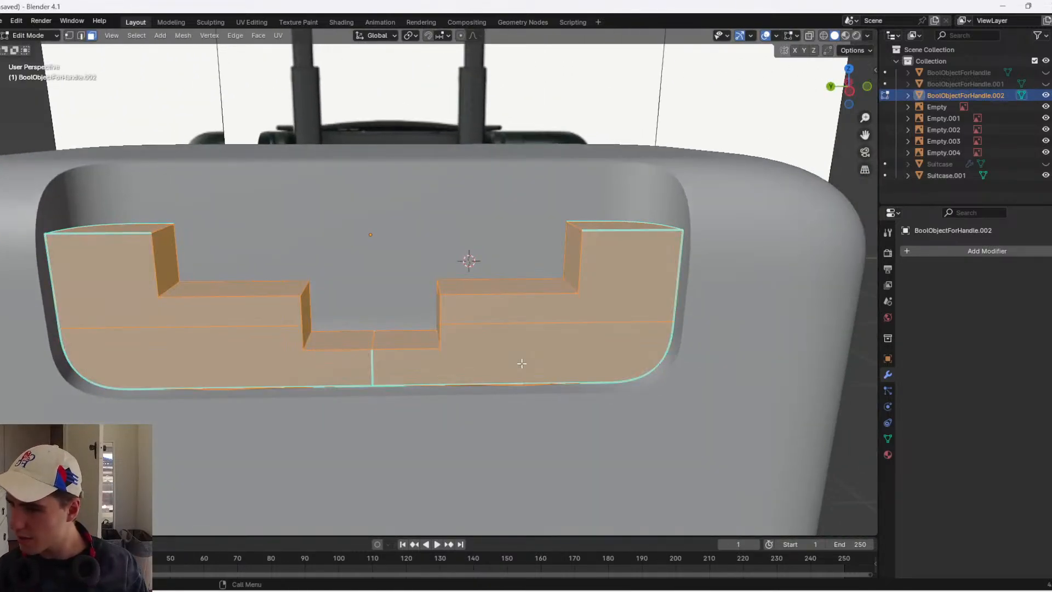
key("m")
left_click(516, 368)
scroll(552, 408, "up", 1)
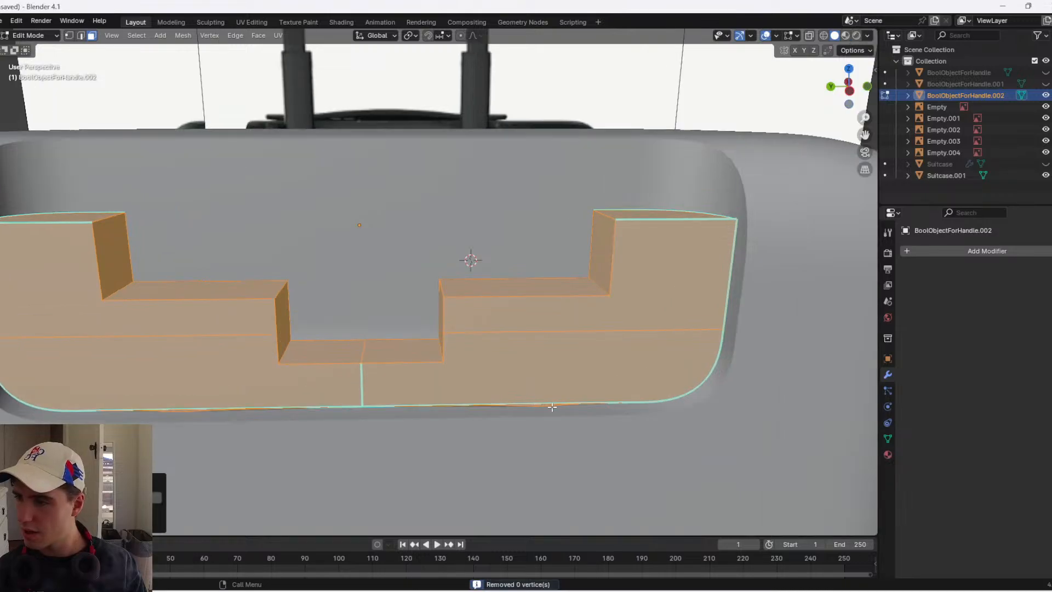
- Try box-selecting the vertices along the insert's bottom edge in a wireframe orthographic left view
left_click(850, 91)
key("z")
left_click(669, 137)
scroll(509, 373, "up", 1)
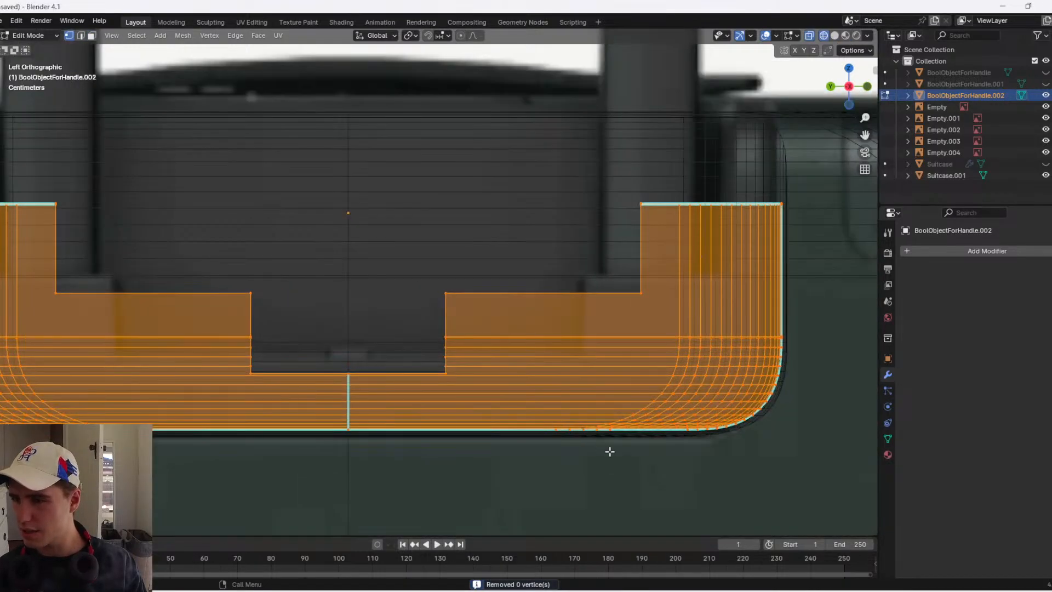
scroll(782, 459, "down", 1)
left_click_drag(775, 458, 42, 402)
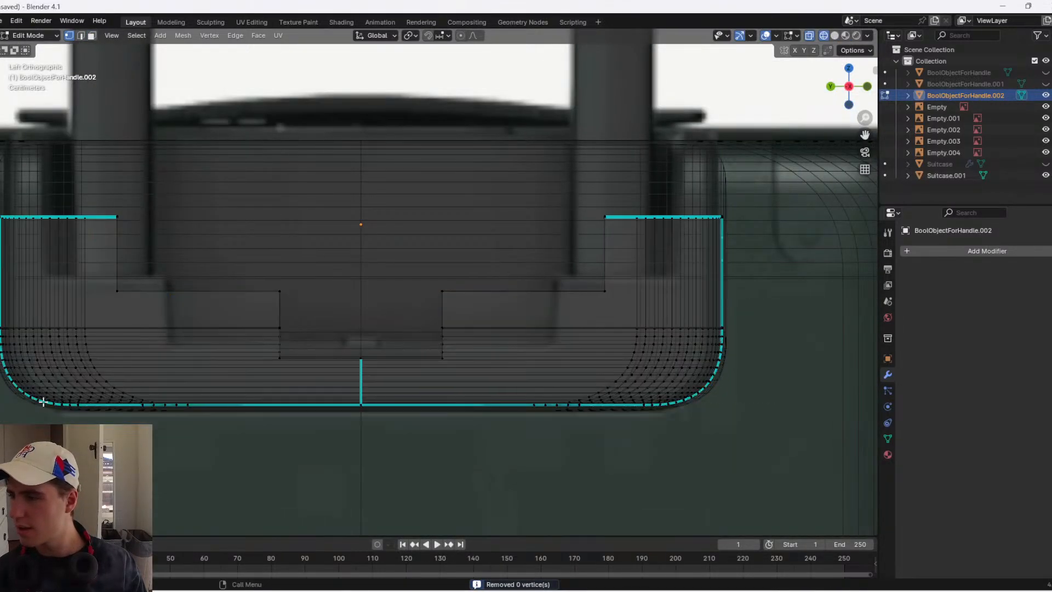
key("z")
left_click(781, 430)
- Try moving the uneven edges along the insert's underside freely and along the Y and X axes
middle_click_drag(472, 386, 519, 422)
key("2")
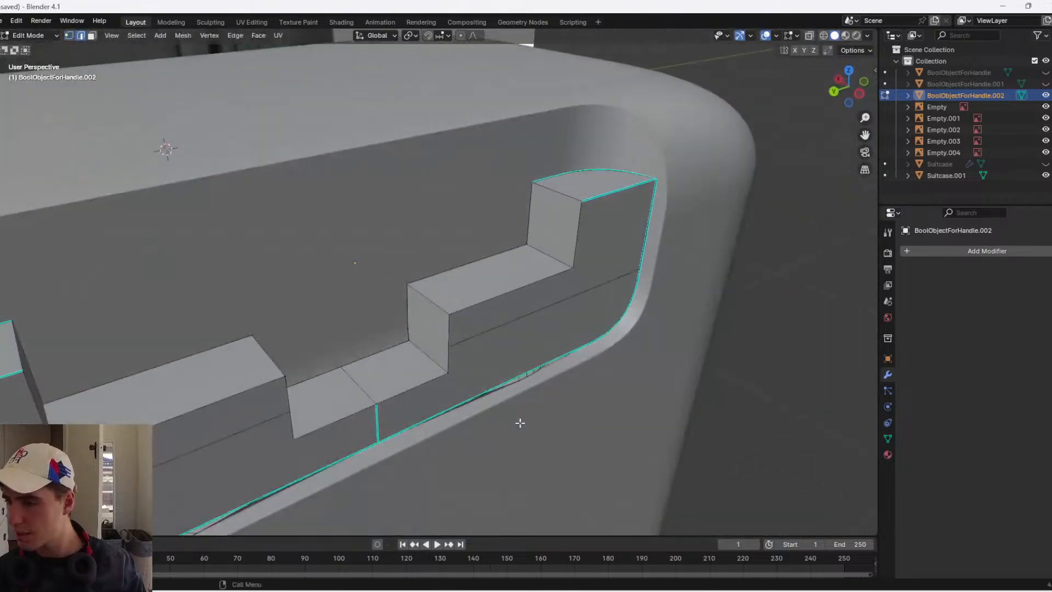
scroll(526, 425, "up", 3)
key("g")
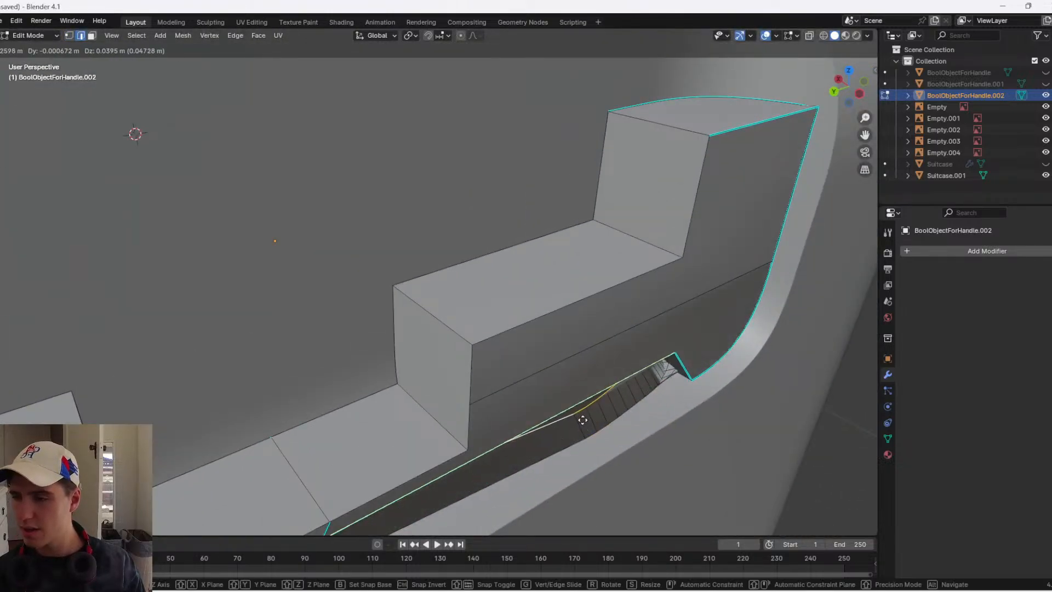
right_click(611, 434)
key("g")
key("y")
right_click(611, 434)
key("g")
key("x")
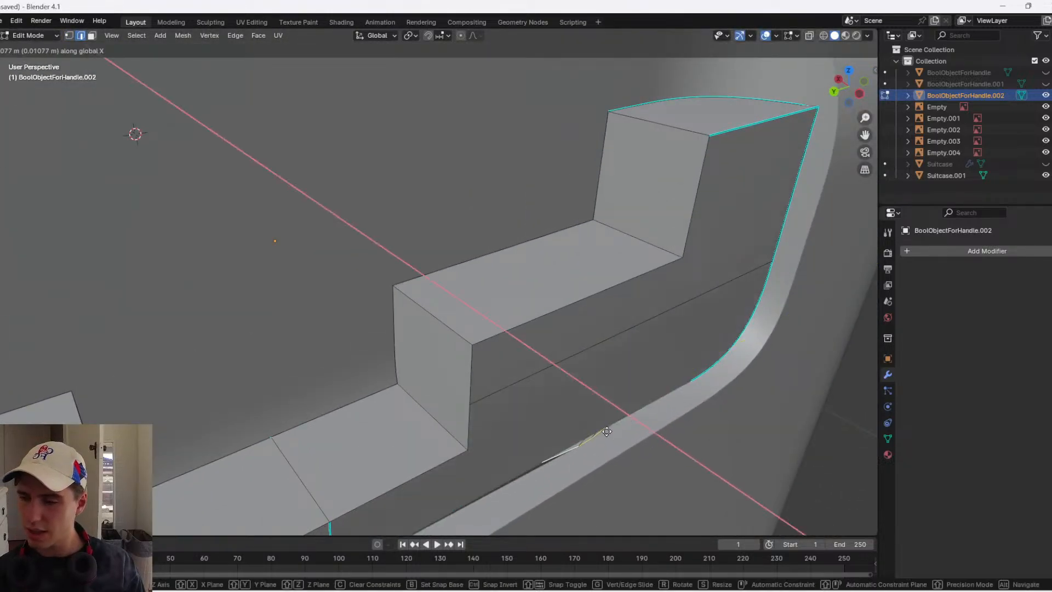
right_click(605, 430)
mouse_move(599, 427)
middle_mouse_down()
mouse_move(571, 348)
mouse_move(592, 414)
middle_mouse_up()
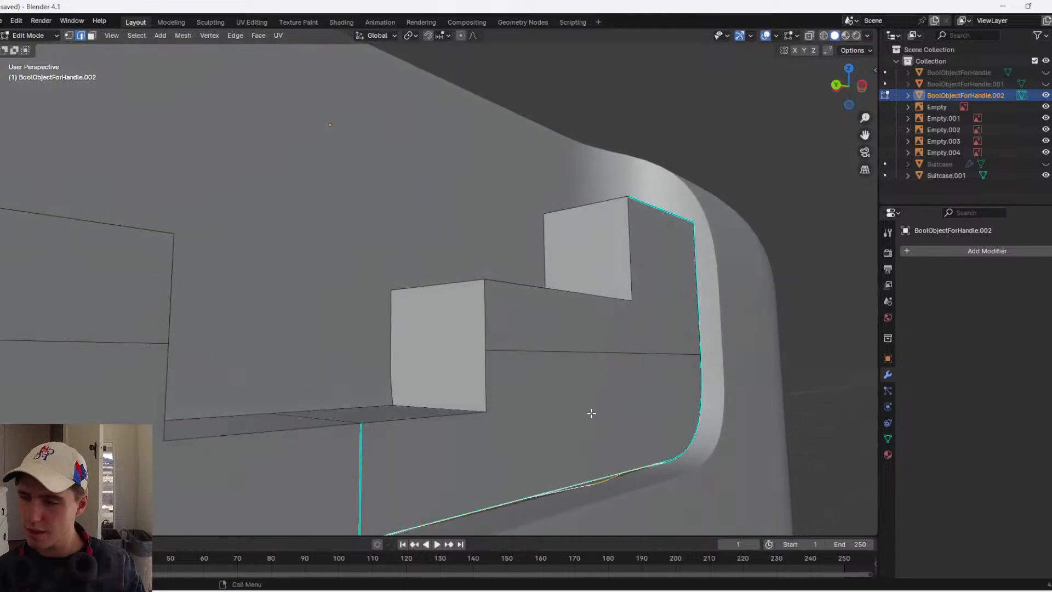
left_click(592, 418)
key("g")
right_click(622, 348)
- Select all of the insert's faces and repeat the merge by distance
middle_click_drag(622, 347, 811, 420)
key("a")
key("x")
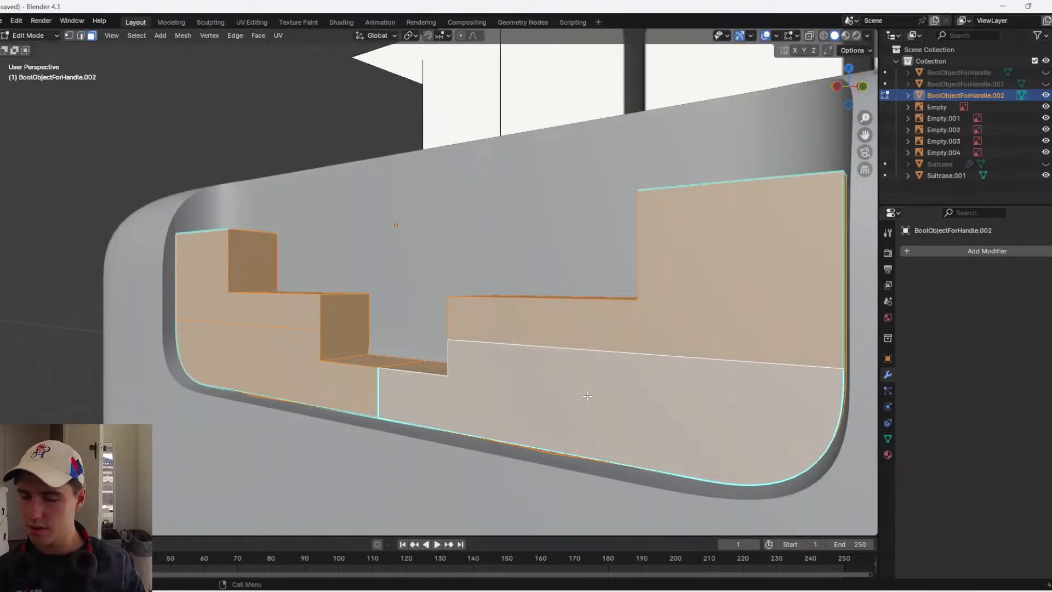
key("m")
left_click(587, 395)
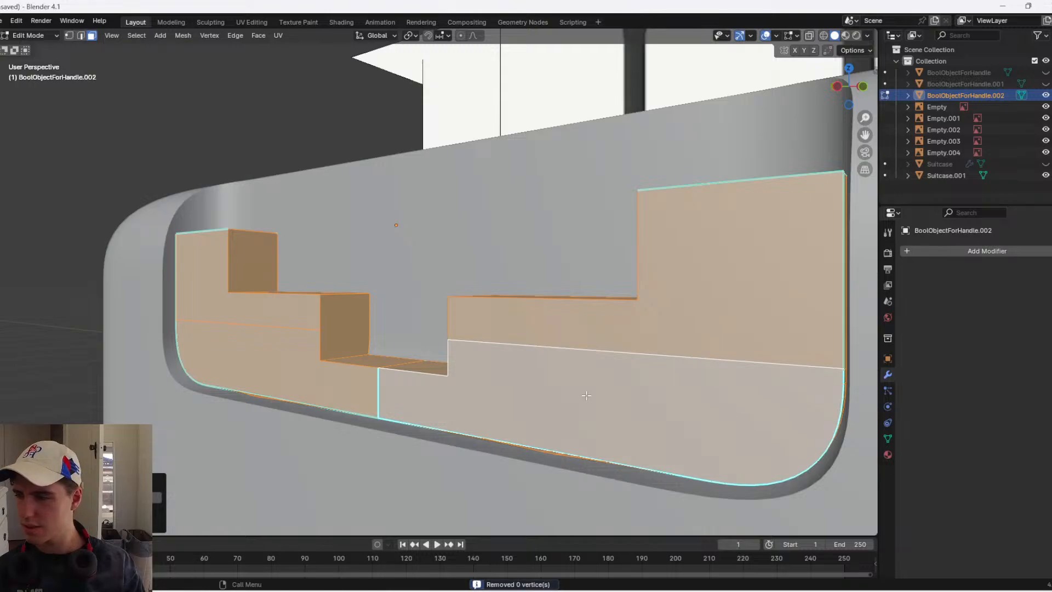
- Select the bottom edges at the insert's centre seam and lower them about 0.0076 m along Z
middle_click_drag(498, 376, 266, 460)
key("alt+a")
key("2")
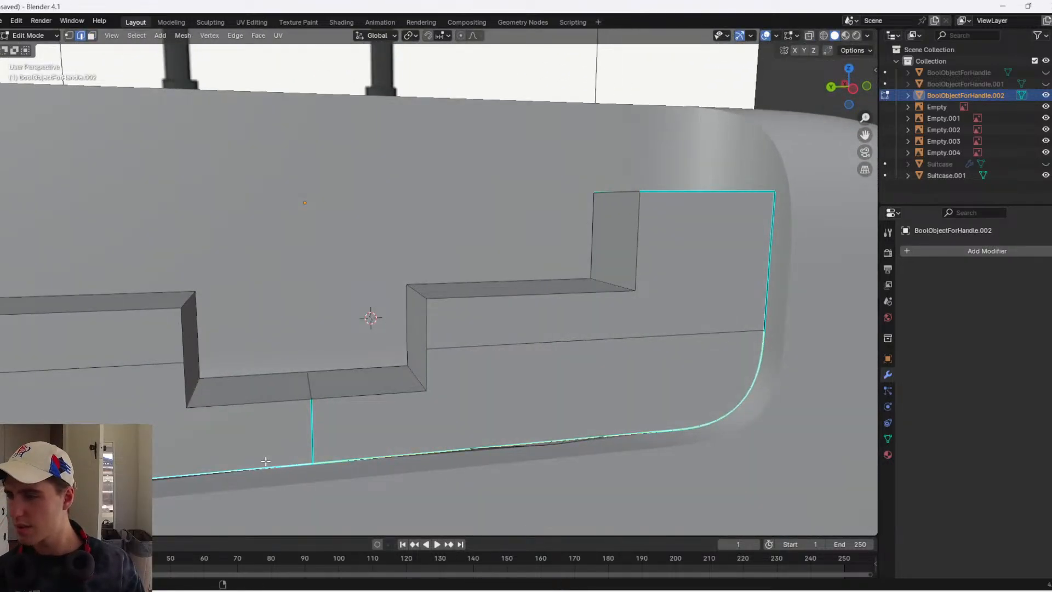
left_click_drag(318, 453, 305, 472)
key("g")
key("z")
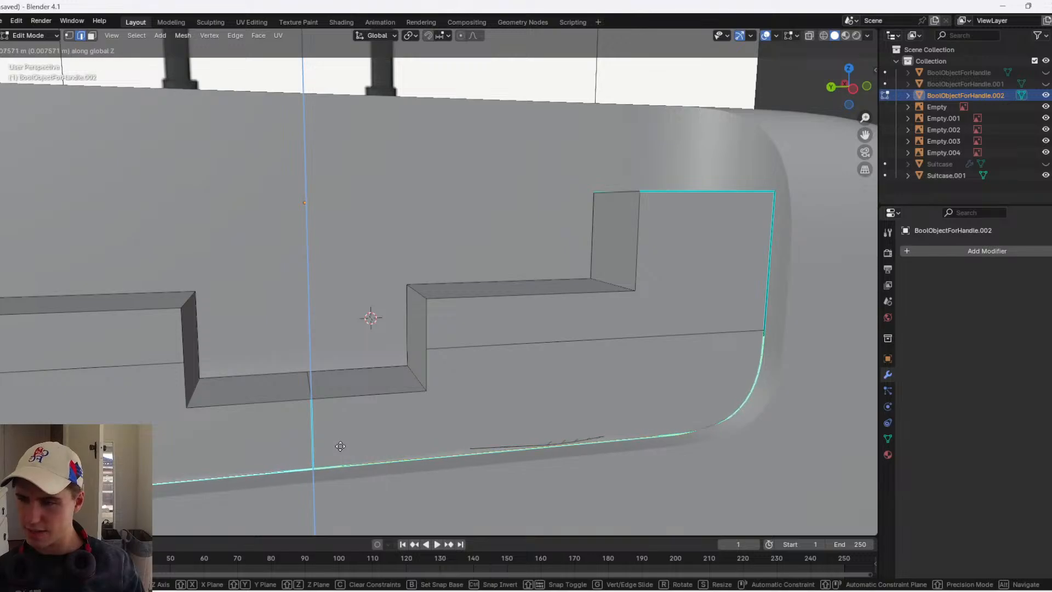
left_click(341, 446)
- Select the insert's four front faces and move them along X toward the recess opening
middle_click_drag(414, 423, 455, 434)
key("3")
left_click(463, 400)
left_click(473, 313, "shift")
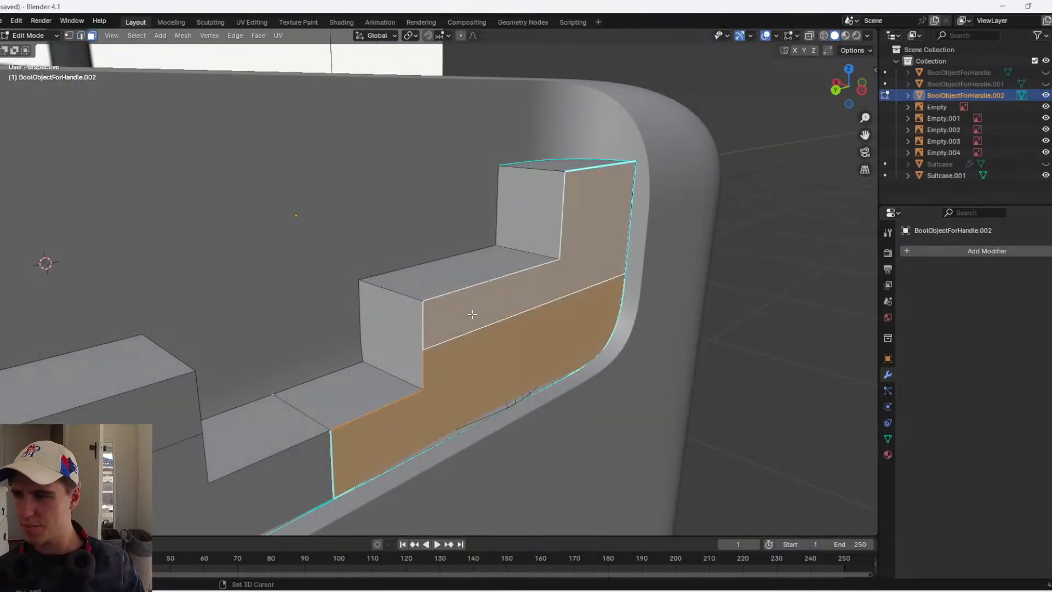
left_click(251, 484, "shift")
left_click(173, 433, "shift")
key("g")
key("y")
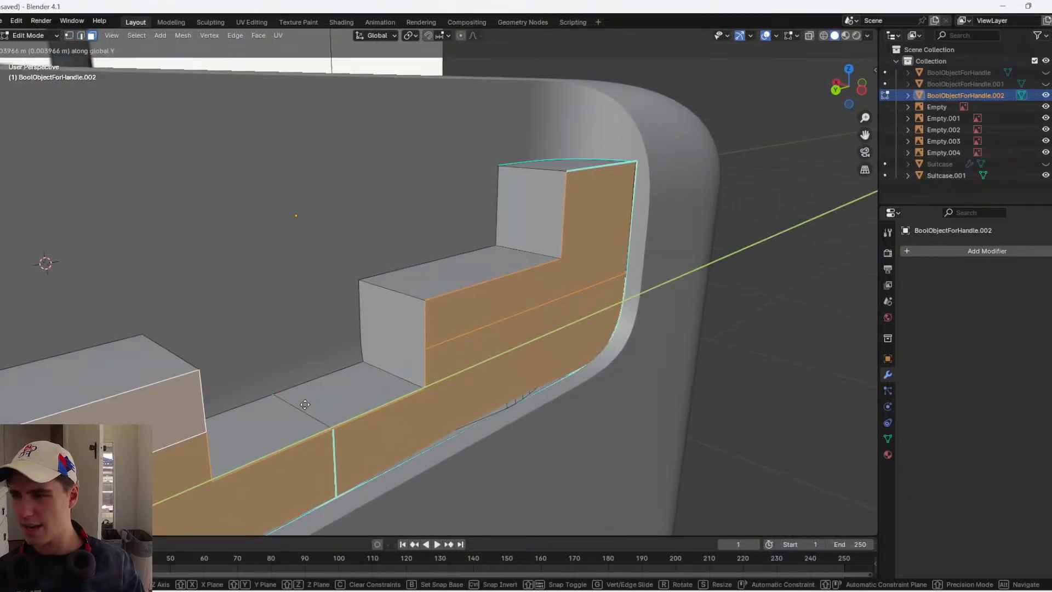
key("x")
left_click(335, 396)
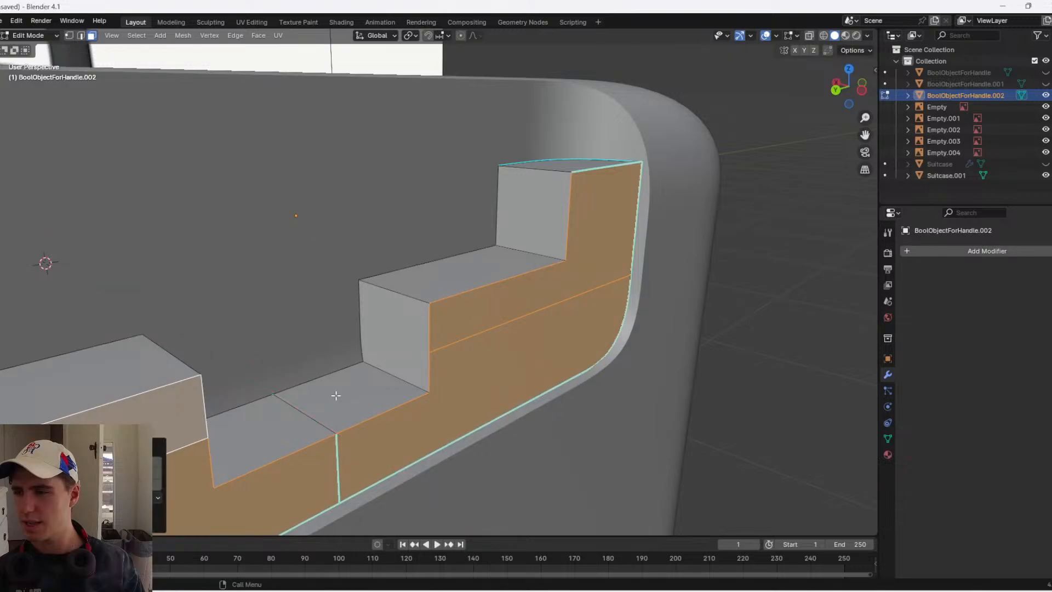
- Leave mesh editing, deselect the insert, and inspect its fit in the suitcase recess
key("Tab")
scroll(646, 326, "down", 4)
left_click(647, 325)
middle_click_drag(540, 355, 504, 362)
scroll(504, 363, "down", 1)
scroll(542, 288, "up", 3)
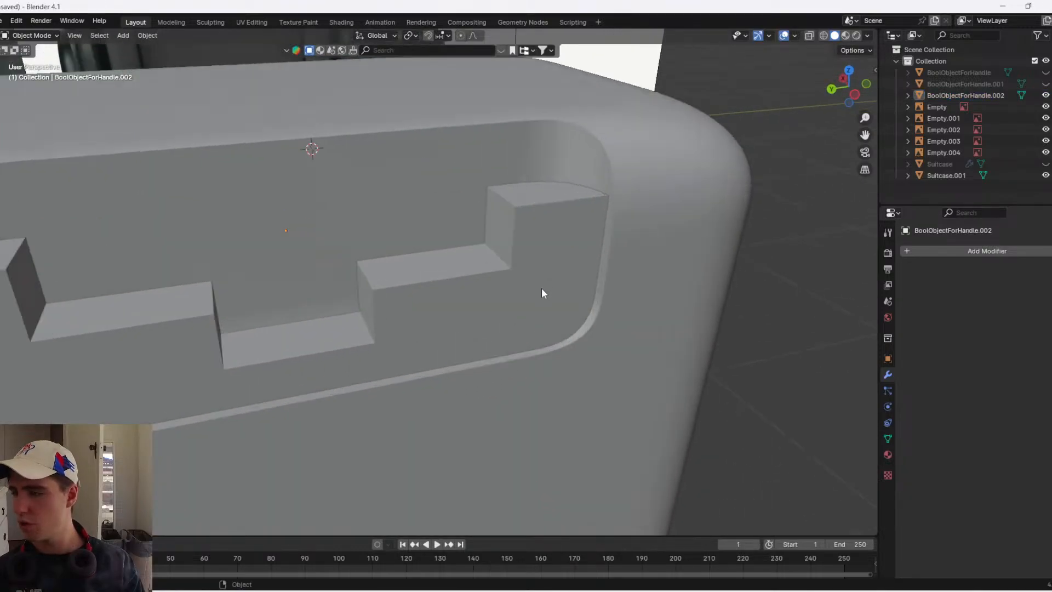
middle_click_drag(542, 288, 581, 334, "shift")
scroll(524, 301, "down", 5)
- Add a cube while viewing the handle reference in a wireframe orthographic left view
key("ctrl+KP_3")
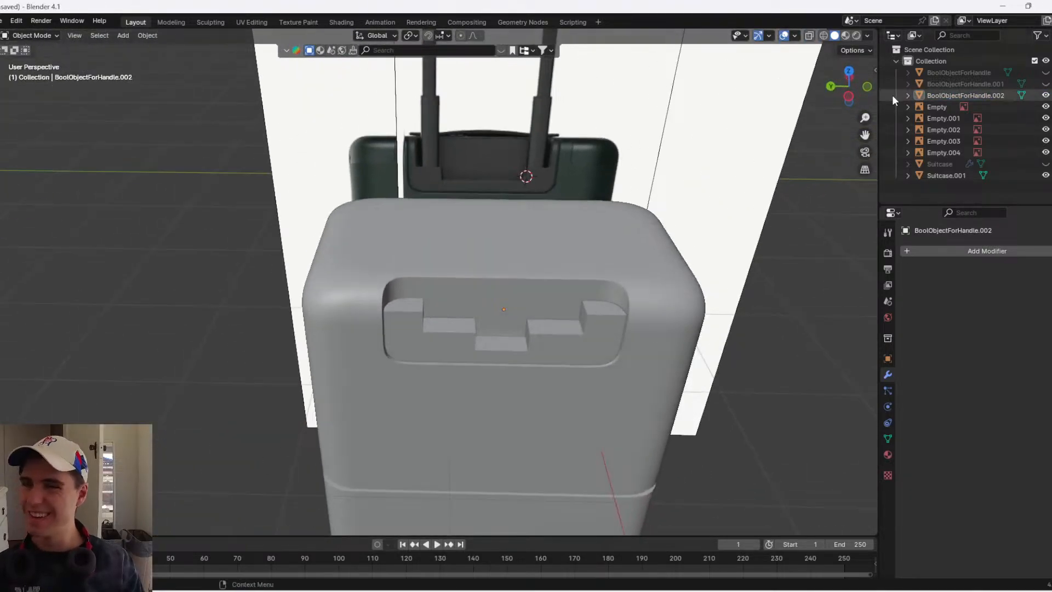
scroll(594, 167, "up", 2)
scroll(593, 168, "down", 2)
key("z")
left_click(399, 153)
scroll(576, 259, "up", 3)
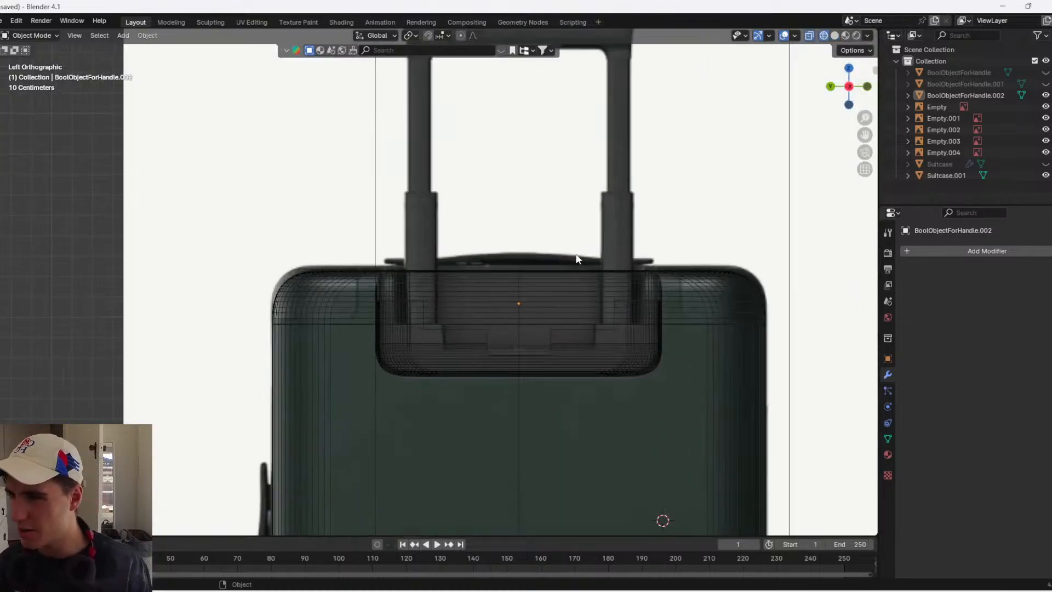
scroll(461, 193, "down", 2)
scroll(458, 492, "up", 2)
key("shift+a")
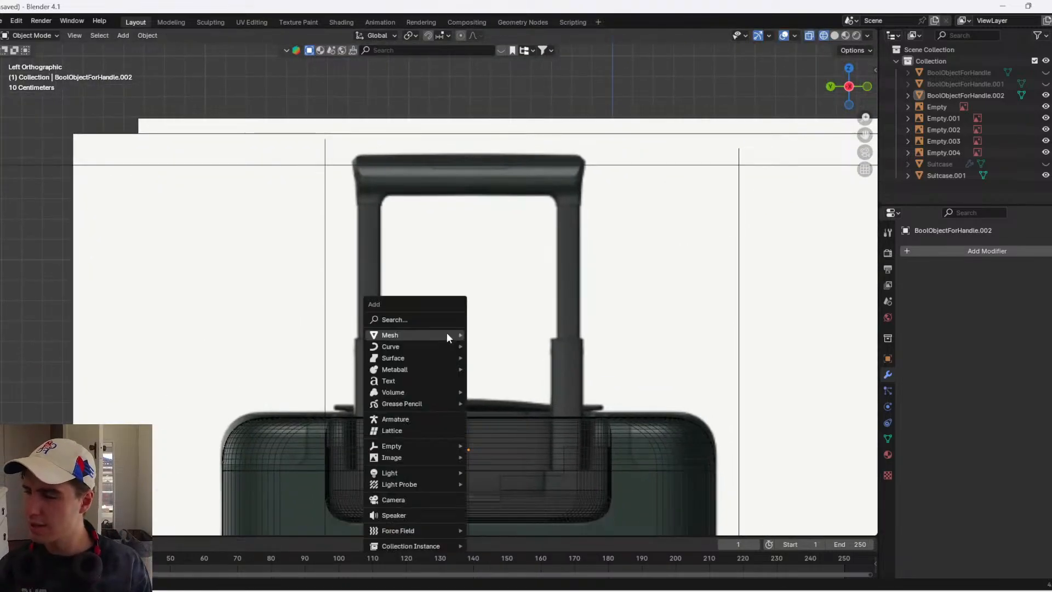
mouse_move(446, 335)
left_click(489, 346)
scroll(489, 403, "down", 1)
scroll(490, 412, "up", 3)
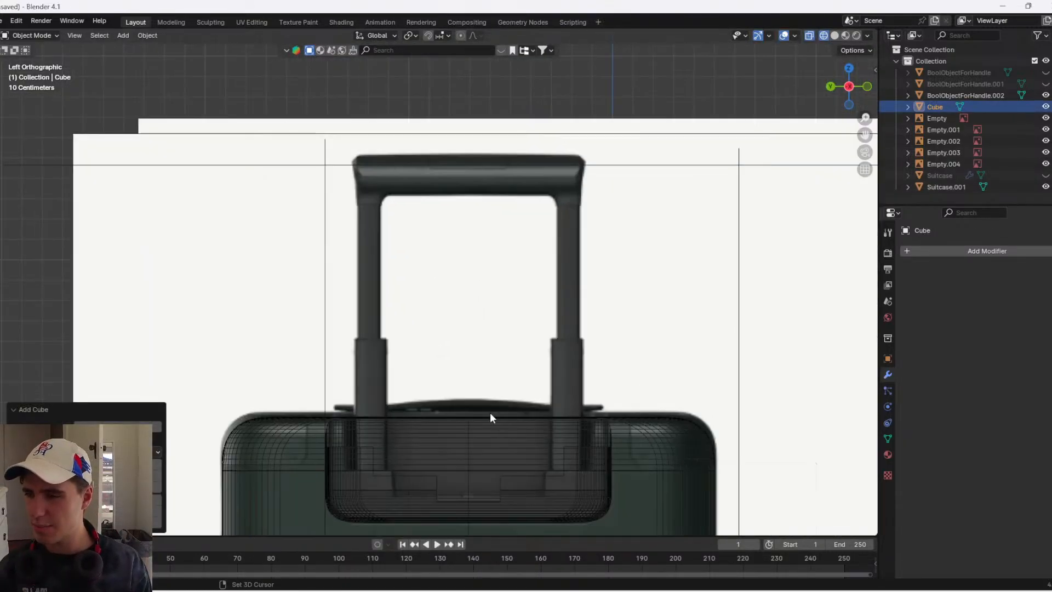
left_click(350, 370, "shift")
right_click(351, 370)
key("z")
left_click(639, 360)
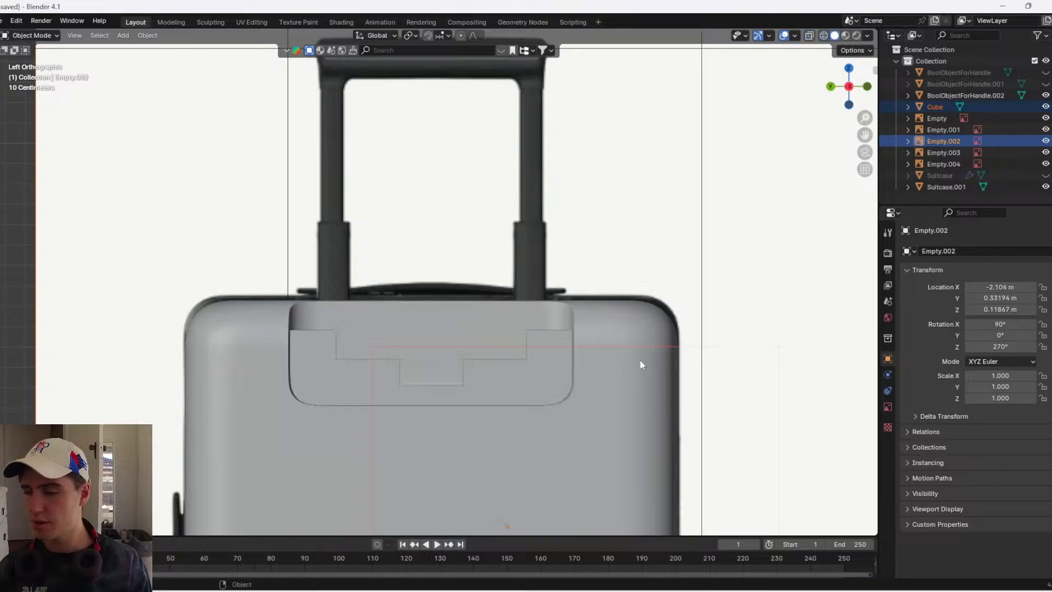
scroll(576, 387, "down", 4)
left_click(534, 407)
key("z")
left_click(568, 321)
key("z")
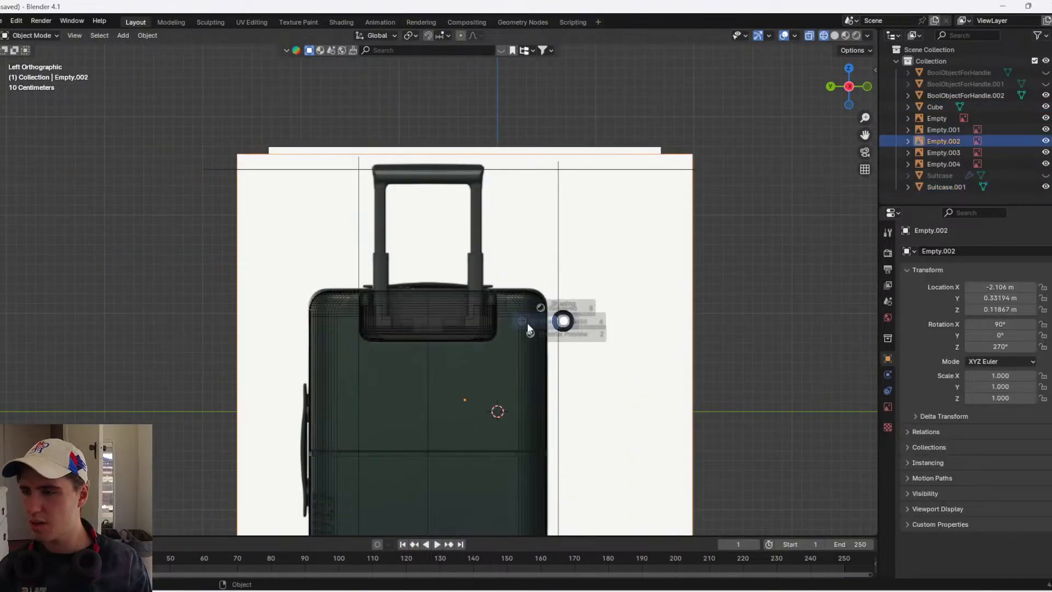
- Select the new cube together with the stepped insert and snap the cube to the insert's origin
middle_click_drag(425, 376, 522, 415)
scroll(662, 278, "down", 5)
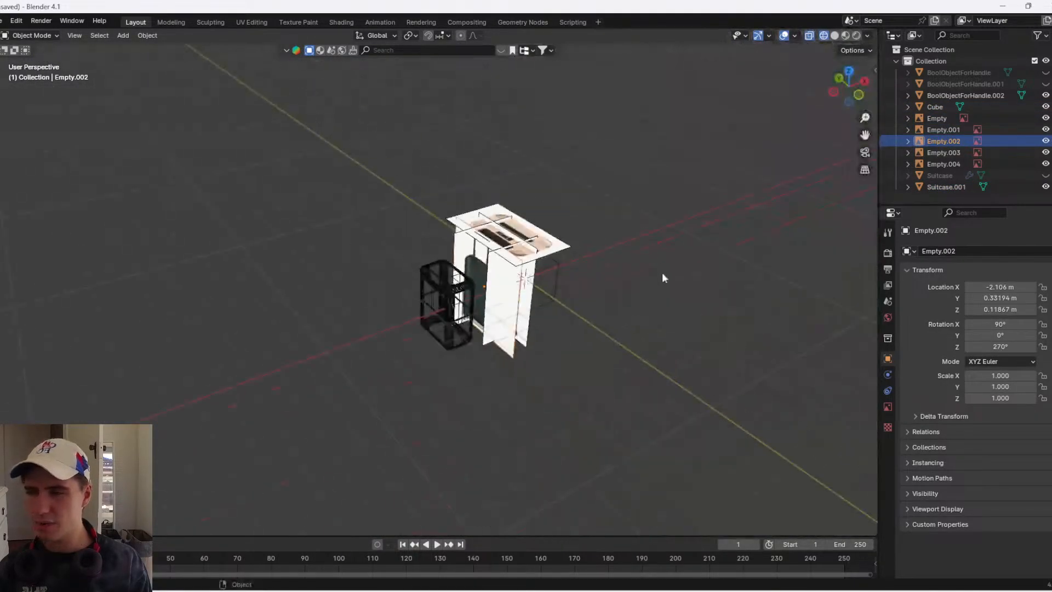
left_click(558, 269)
scroll(545, 264, "up", 6)
key("z")
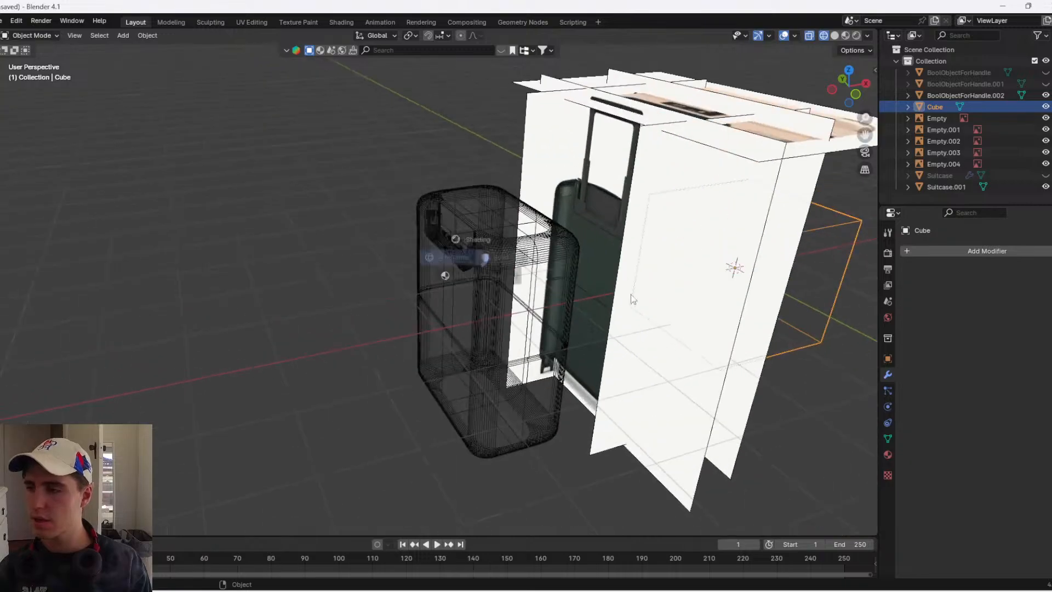
middle_click_drag(482, 265, 597, 275)
left_click(382, 271, "shift")
right_click(347, 269)
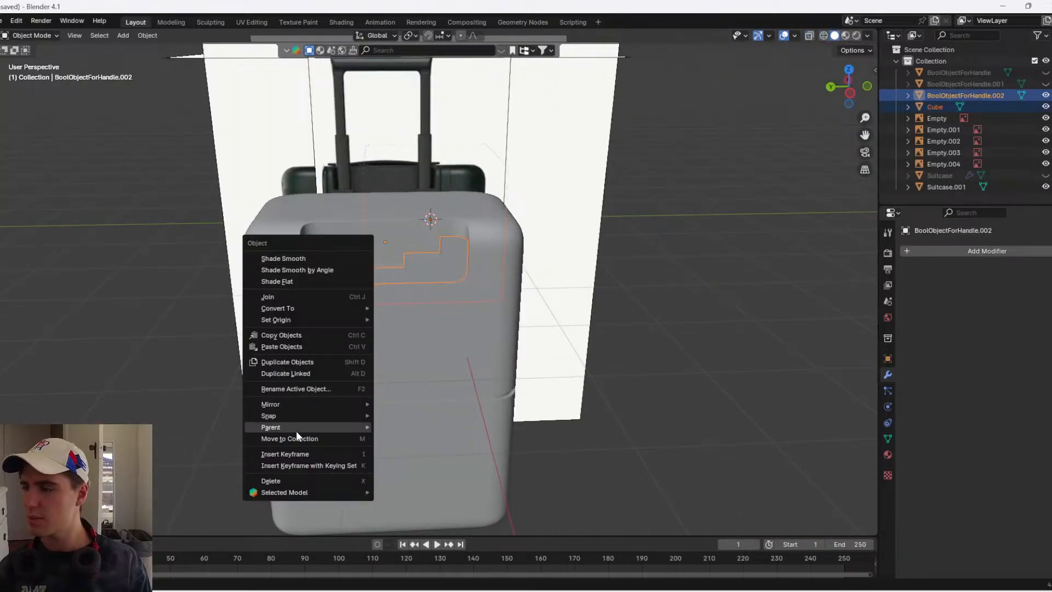
mouse_move(307, 415)
left_click(411, 450)
- Scale the snapped cube down to a small block within the handle recess
left_click(408, 279)
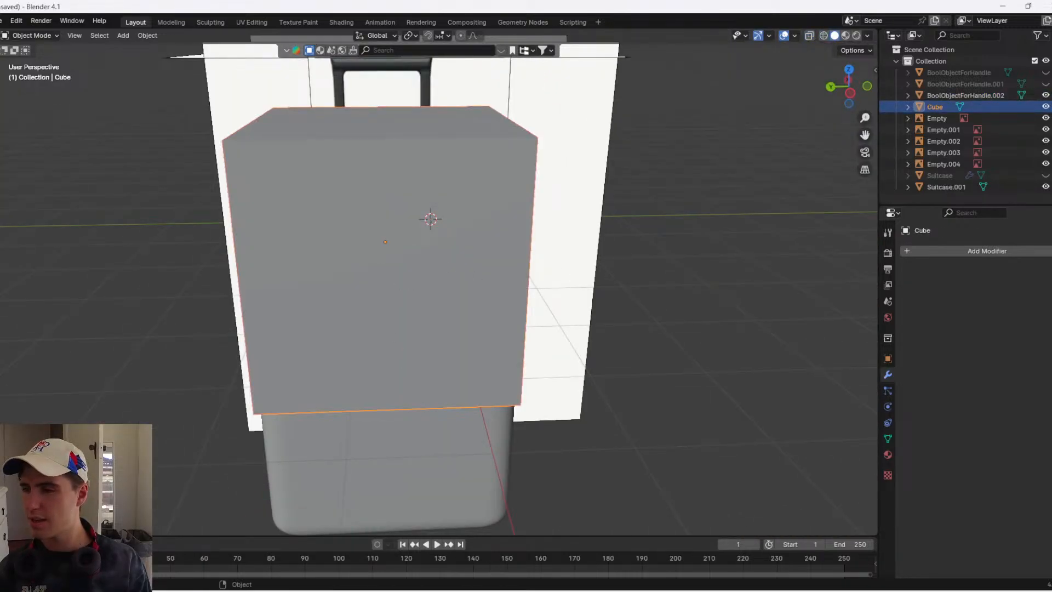
key("s")
right_click(465, 274)
left_click(798, 394)
left_click(515, 280)
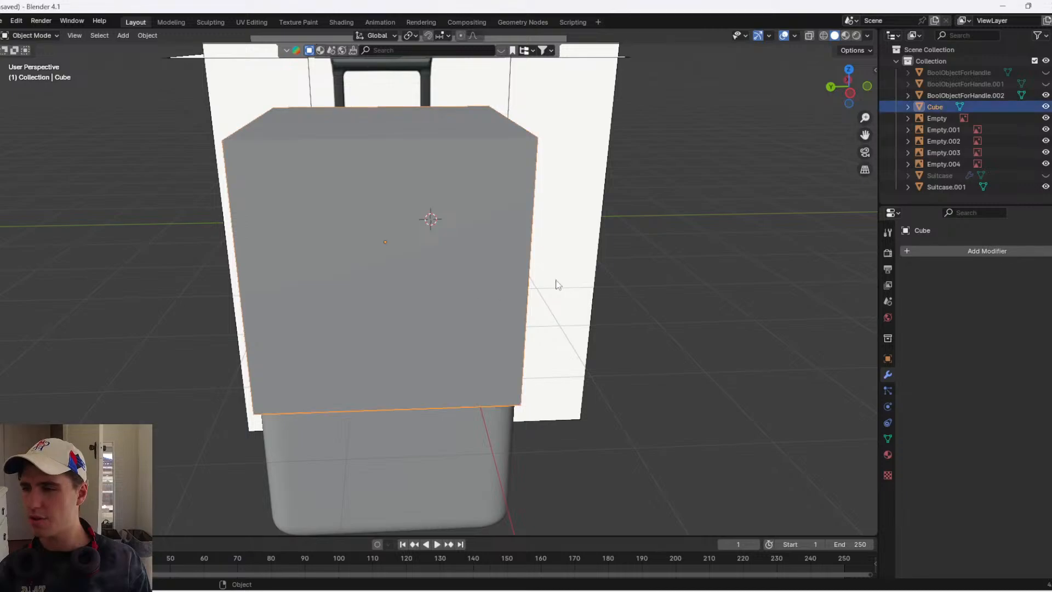
key("s")
left_click(423, 254)
- Add a Mirror modifier to the small cube
left_click(932, 250)
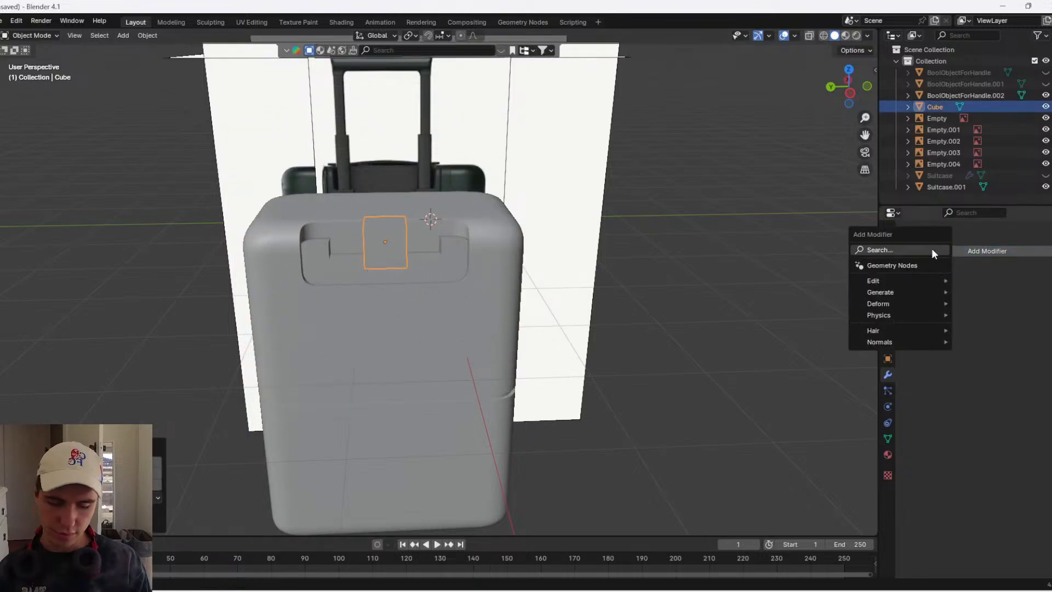
type("mi")
left_click(918, 268)
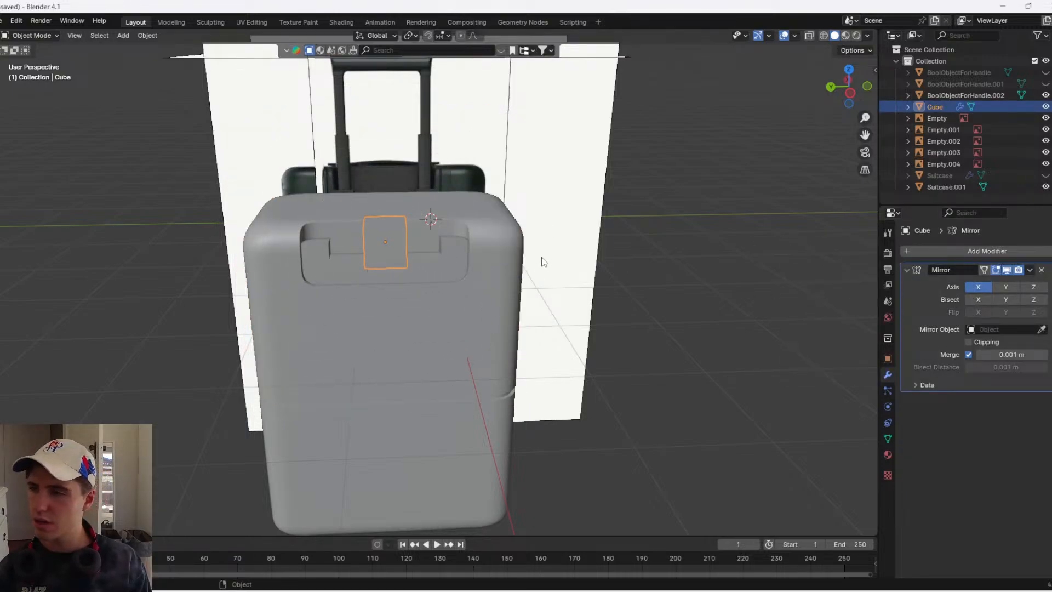
- Try moving the whole cube along Y, and switch to editing its mesh instead
key("g")
key("y")
right_click(525, 244)
key("g")
key("y")
right_click(490, 239)
key("Tab")
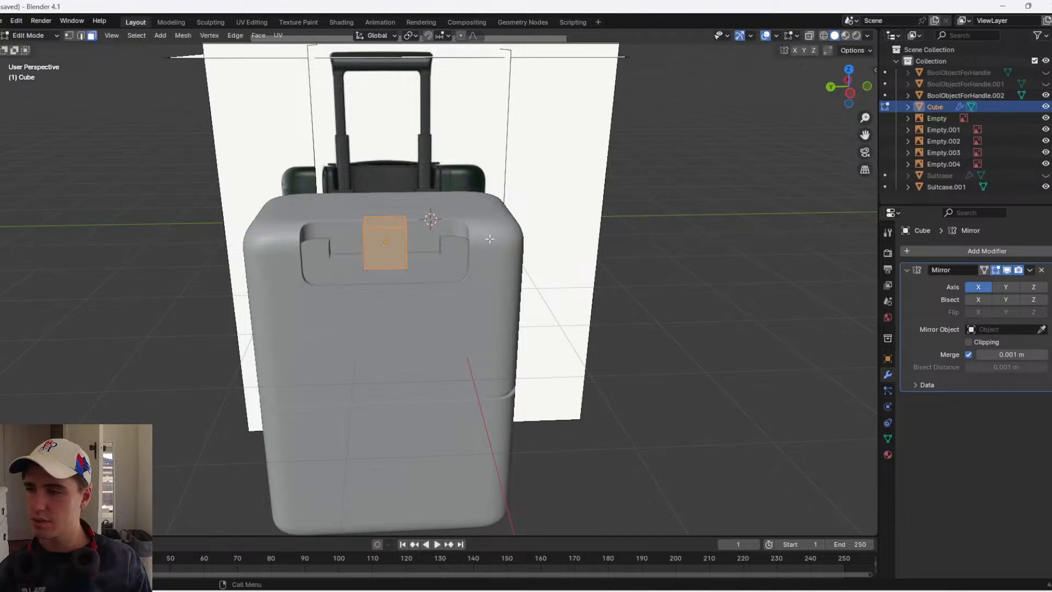
key("g")
key("y")
right_click(450, 238)
key("shift+d")
key("y")
right_click(483, 234)
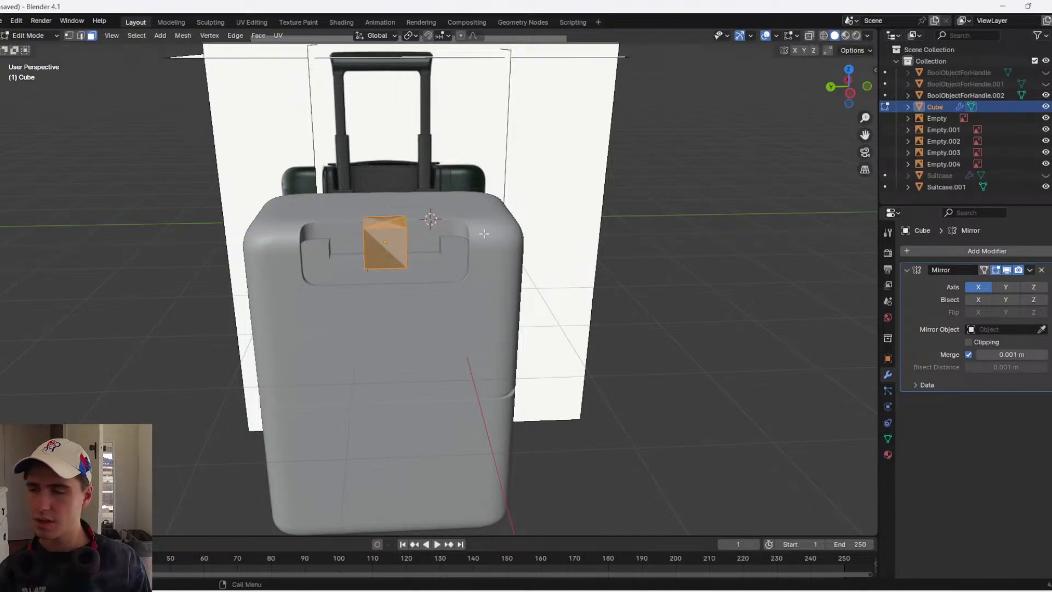
key("g")
key("x")
right_click(491, 234)
- Move the cube's mesh along Y toward one end of the recess and mirror it across Y instead of X
key("g")
key("y")
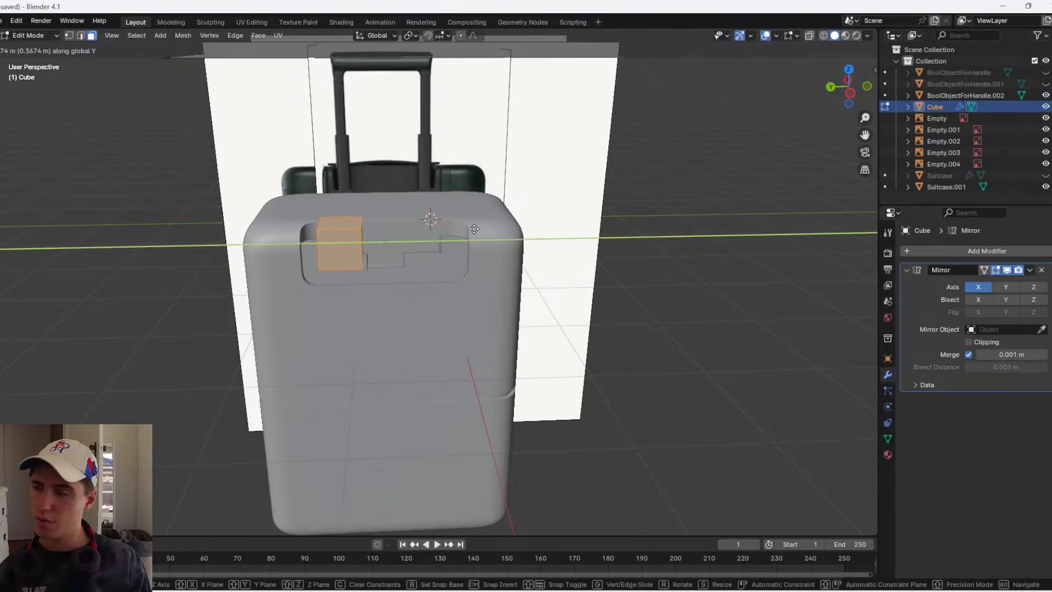
left_click(442, 236)
left_click(981, 288)
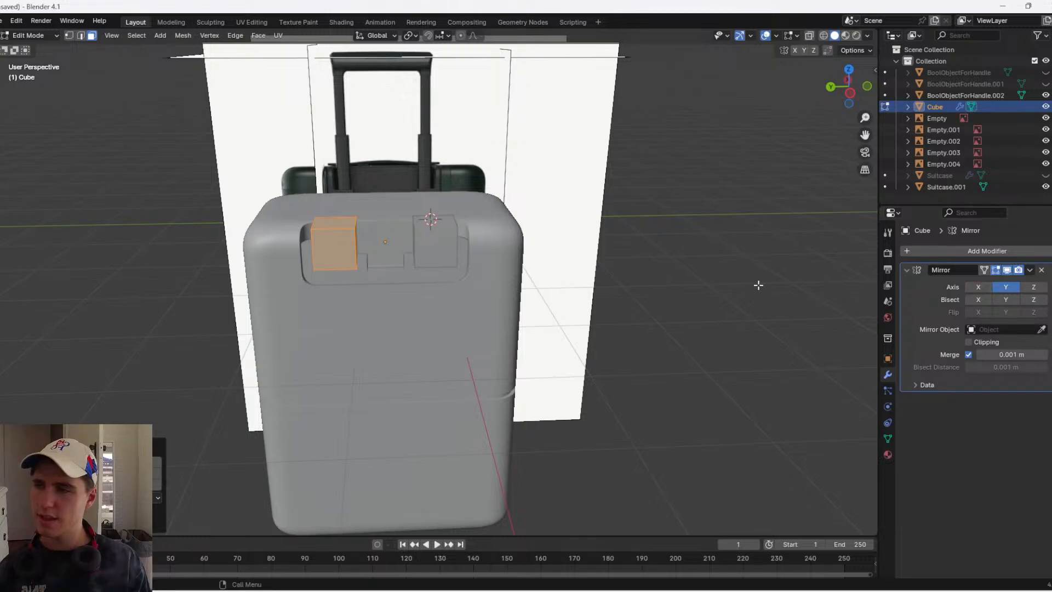
- Shrink the cube's mesh further and shift it along X to sit over the insert's outer step
scroll(521, 245, "up", 3)
key("s")
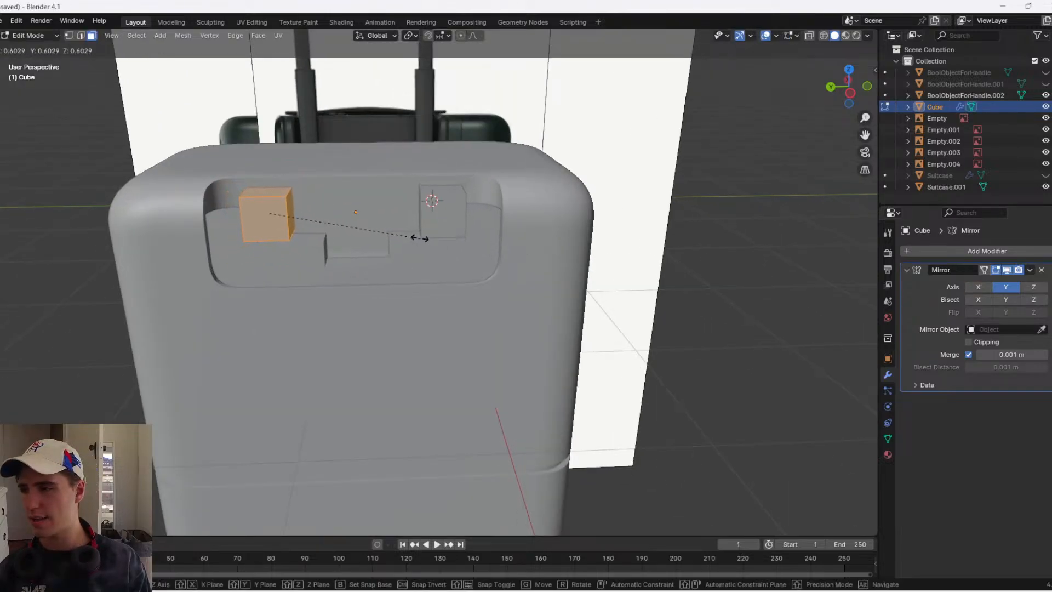
left_click(369, 227)
middle_click_drag(330, 213, 506, 389, "shift")
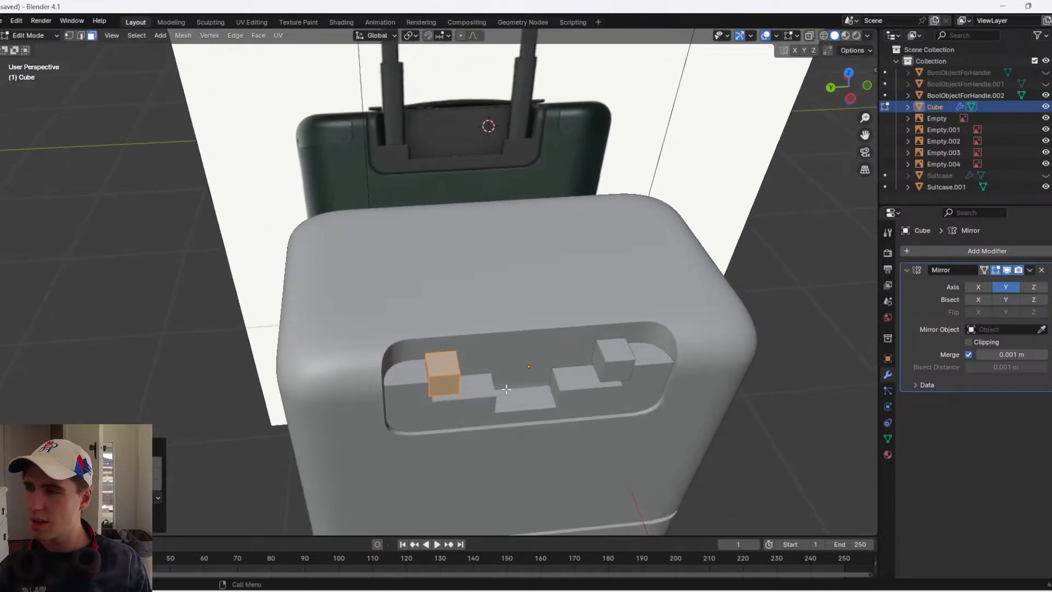
key("g")
key("x")
key("s")
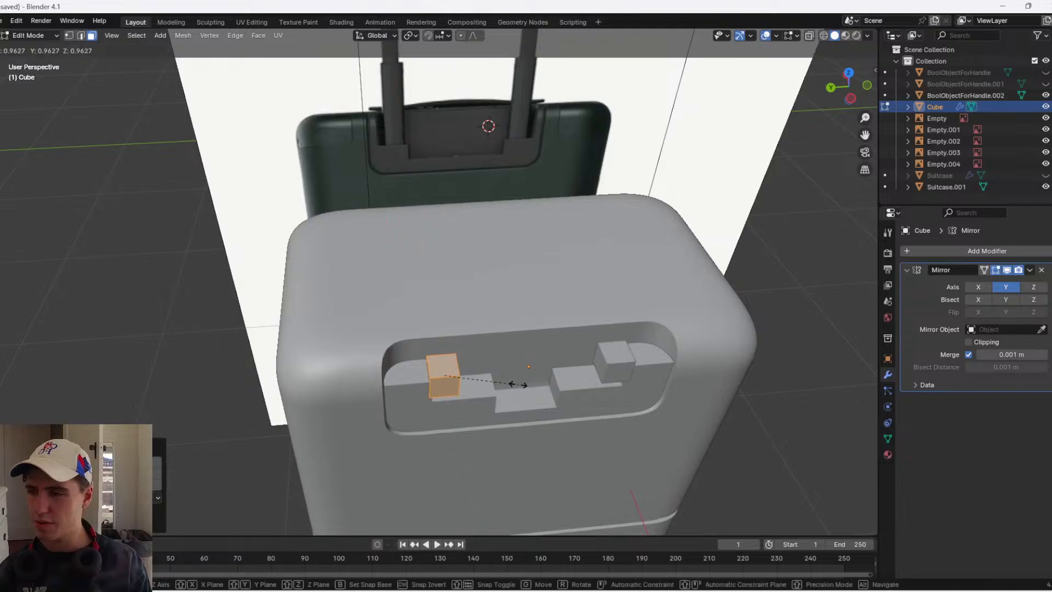
key("g")
key("x")
left_click(510, 379)
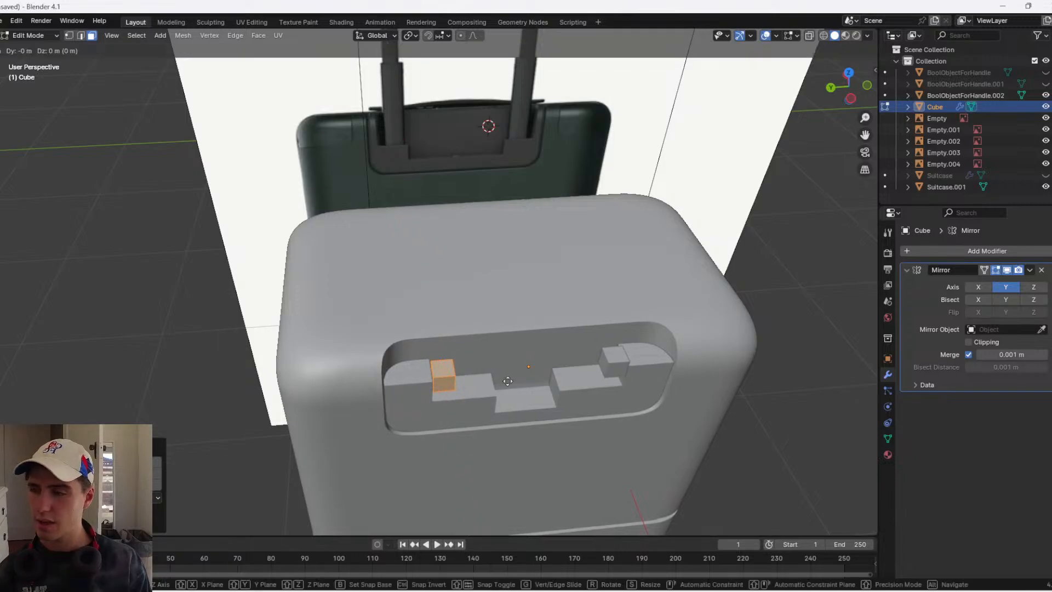
- Select the insert's two innermost step side faces and scale them apart along Y by about 1.94
key("Tab")
left_click(509, 407)
key("Tab")
scroll(543, 406, "up", 3)
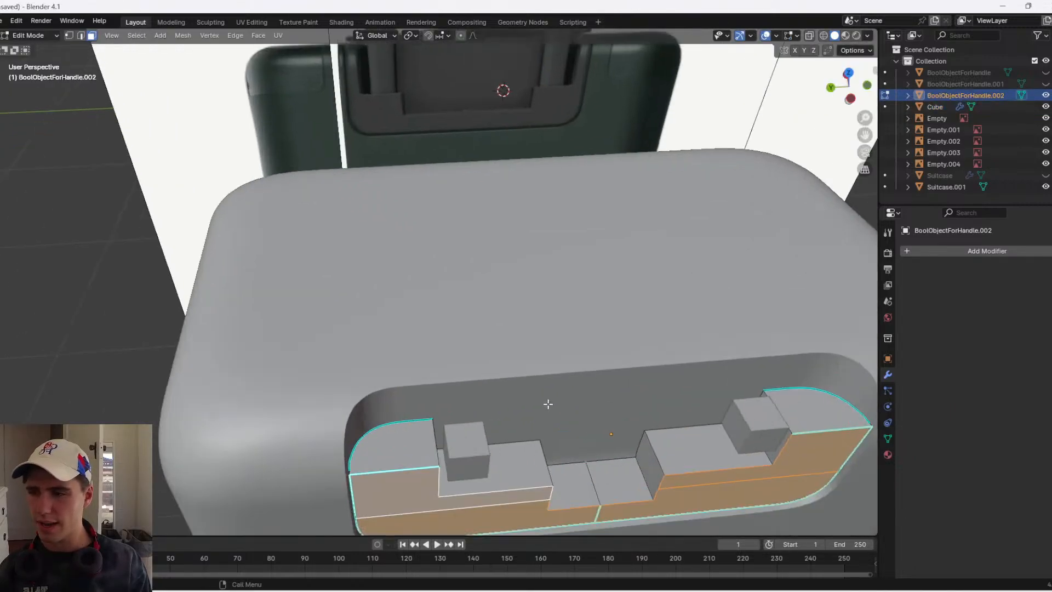
middle_click_drag(629, 463, 552, 424)
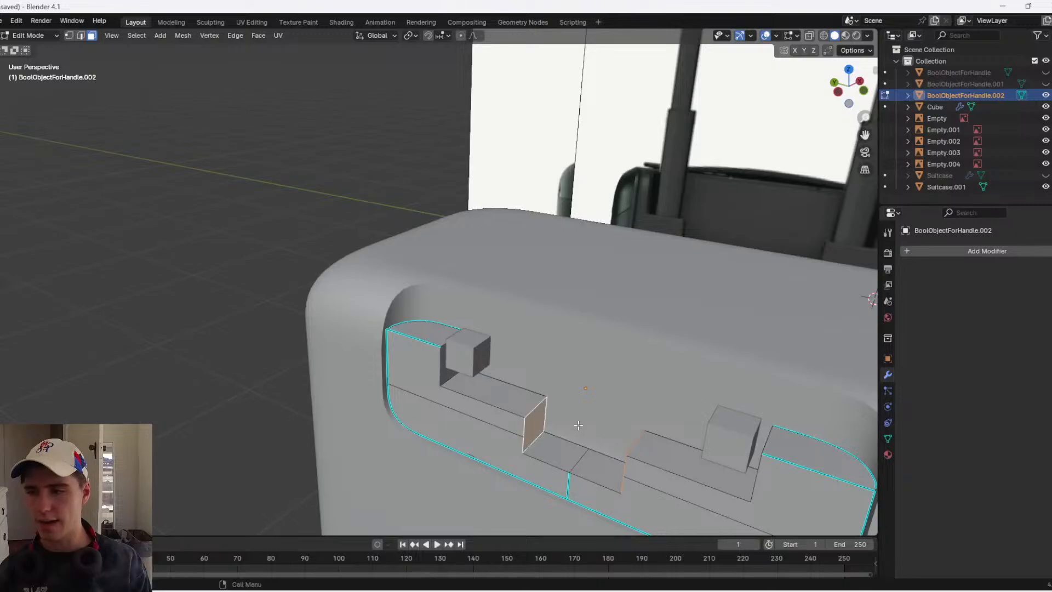
key("g")
key("y")
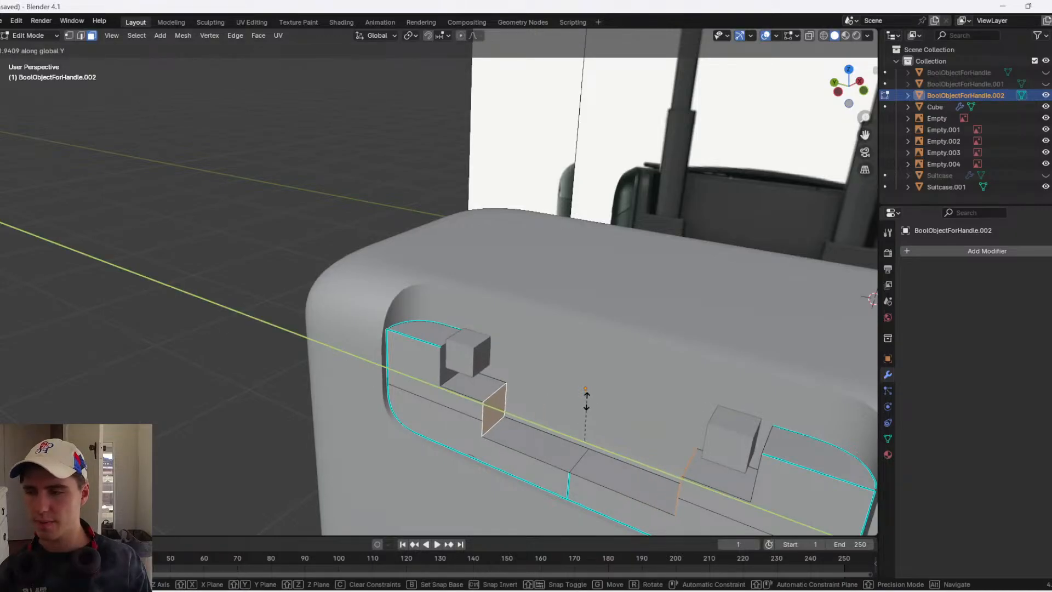
left_click(585, 400)
key("Tab")
middle_click_drag(584, 400, 603, 389)
- Lengthen the small cube at the insert's outer step by moving its bottom face along Z
left_click(454, 384)
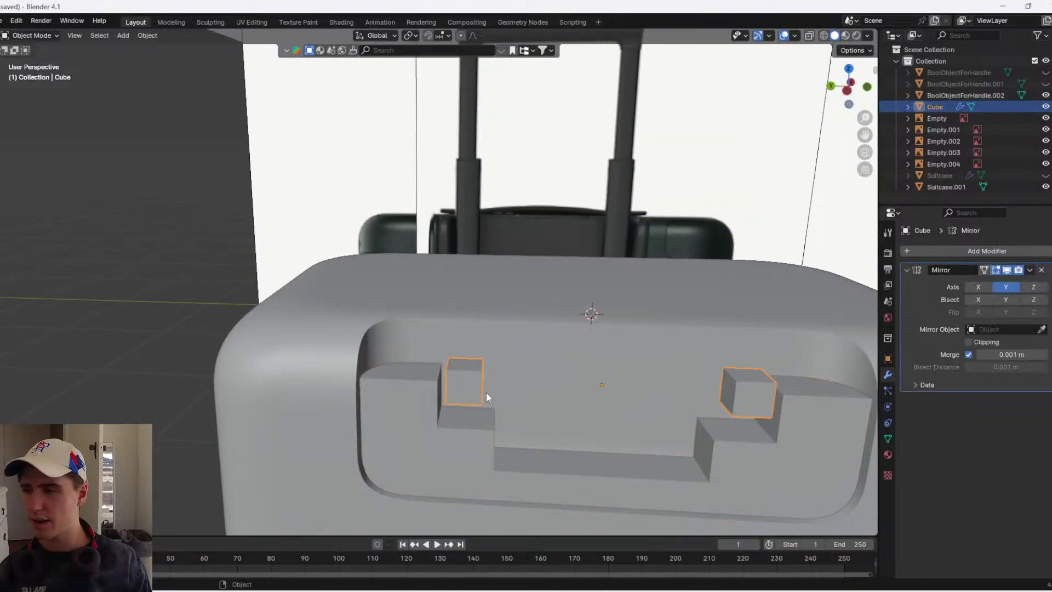
key("Tab")
middle_click_drag(487, 396, 425, 383)
key("g")
key("z")
left_click(488, 388)
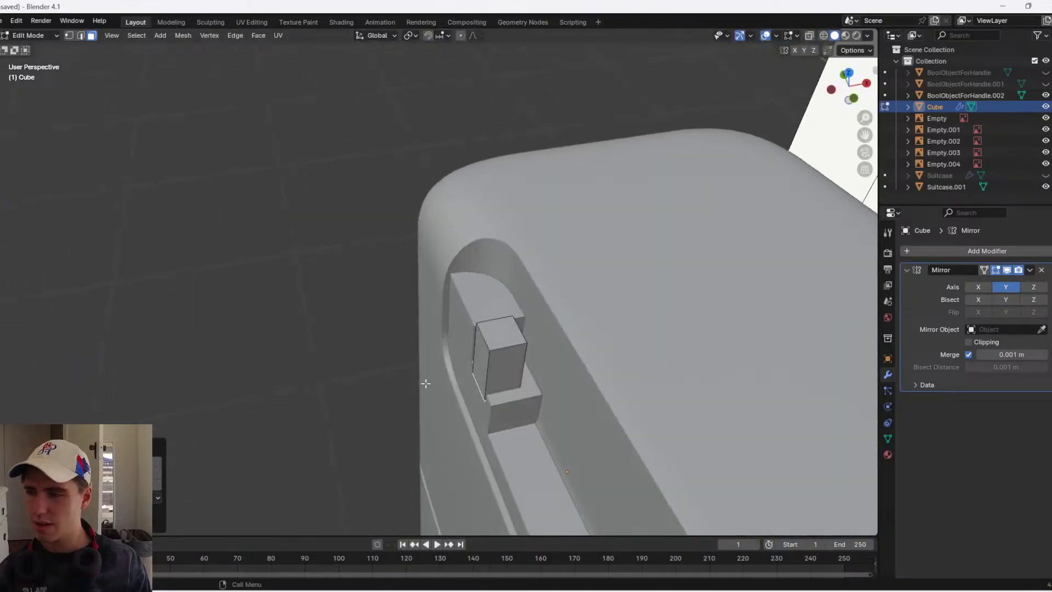
- Move the whole mirrored cube object about 0.023 m along X, deeper into the recess
key("Tab")
key("g")
key("y")
key("x")
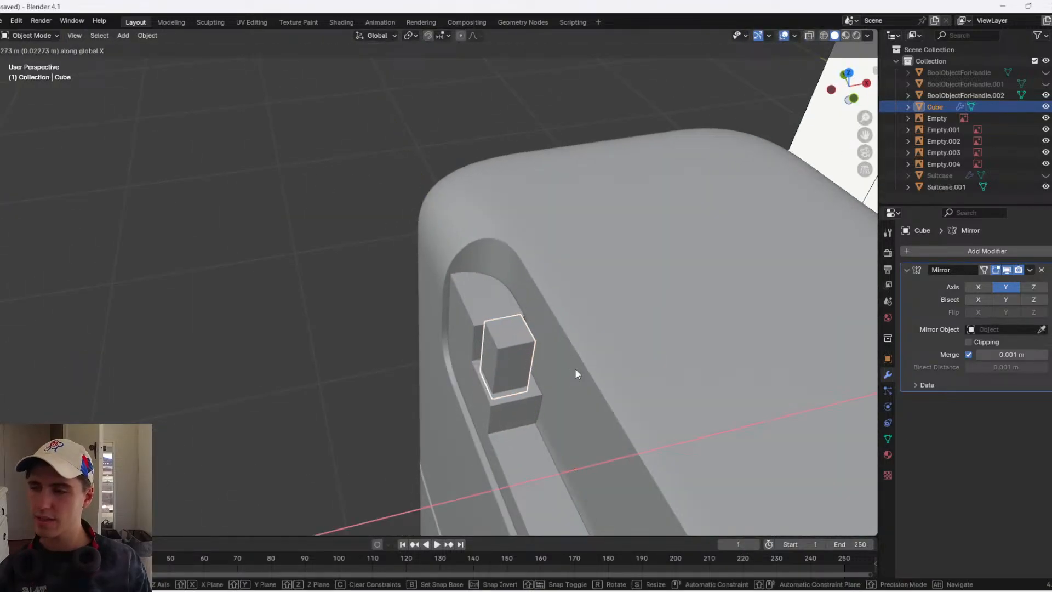
left_click(576, 374)
- Add a Subdivision Surface modifier to the mirrored cube
left_click(962, 251)
type("s")
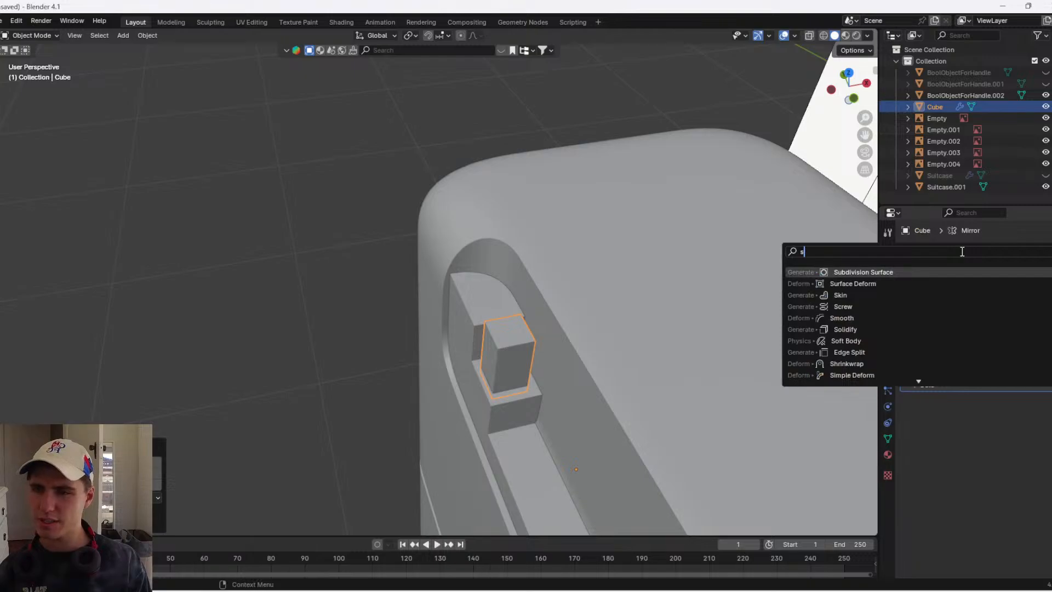
left_click(944, 273)
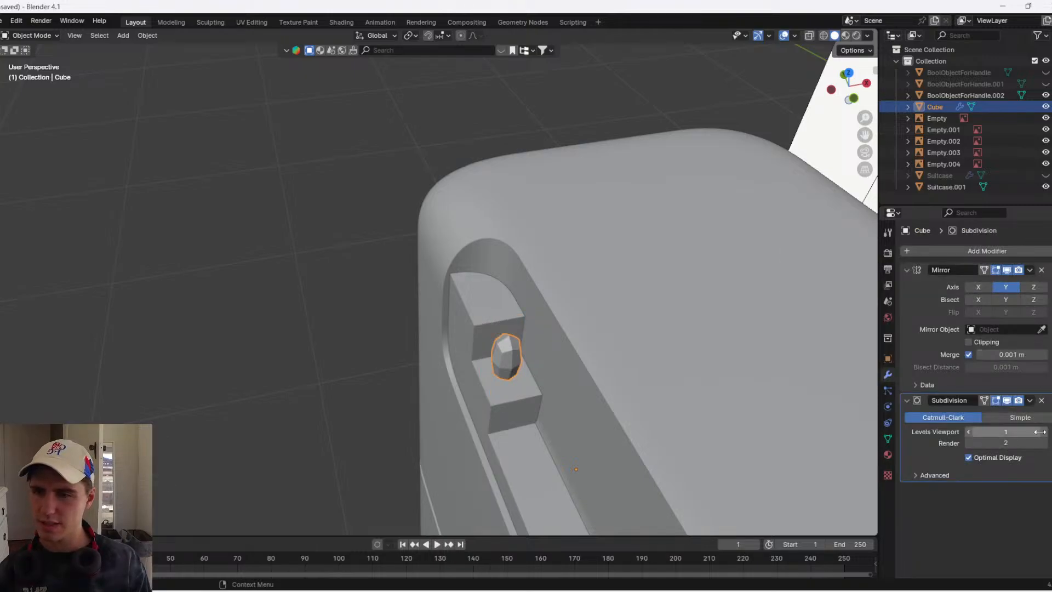
- Extrude the mirrored cube's top face upward along Z in stages to form a tall rod rising above the suitcase
middle_click_drag(489, 335, 543, 329)
key("Tab")
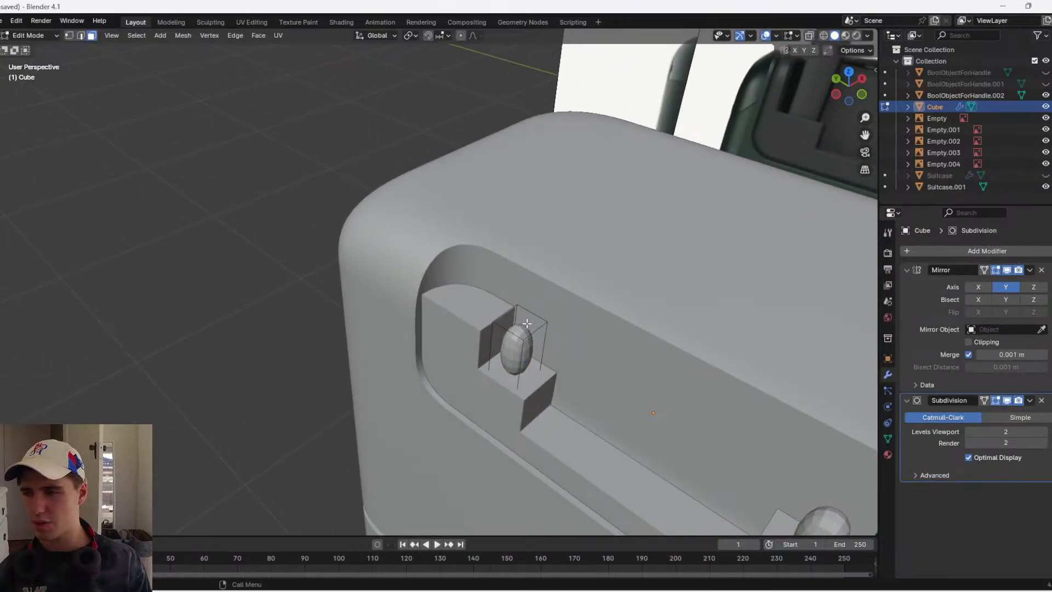
scroll(525, 324, "down", 3)
key("e")
left_click(526, 284)
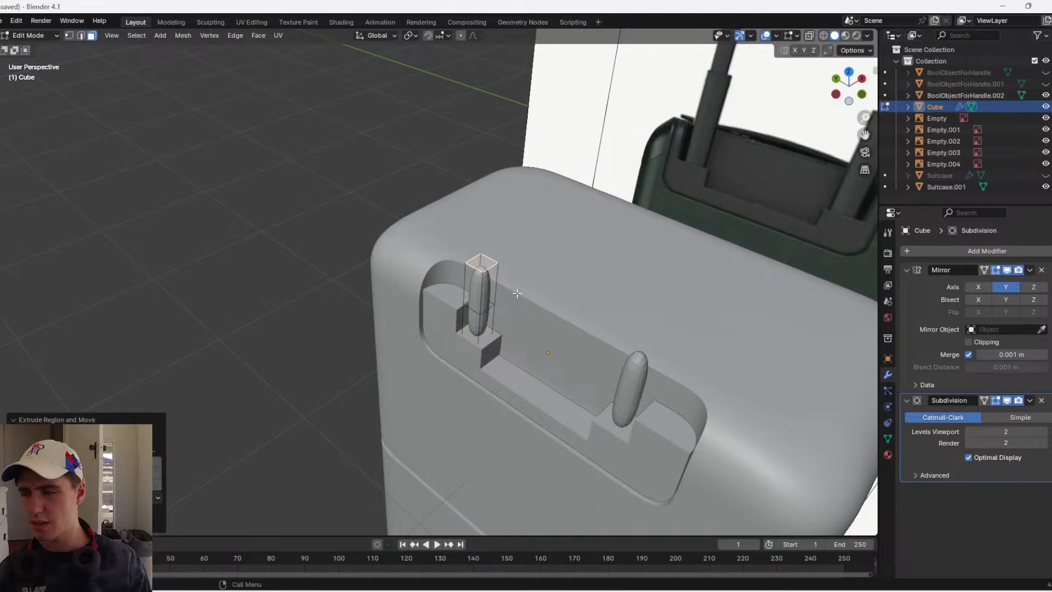
middle_click_drag(517, 294, 569, 281)
key("e")
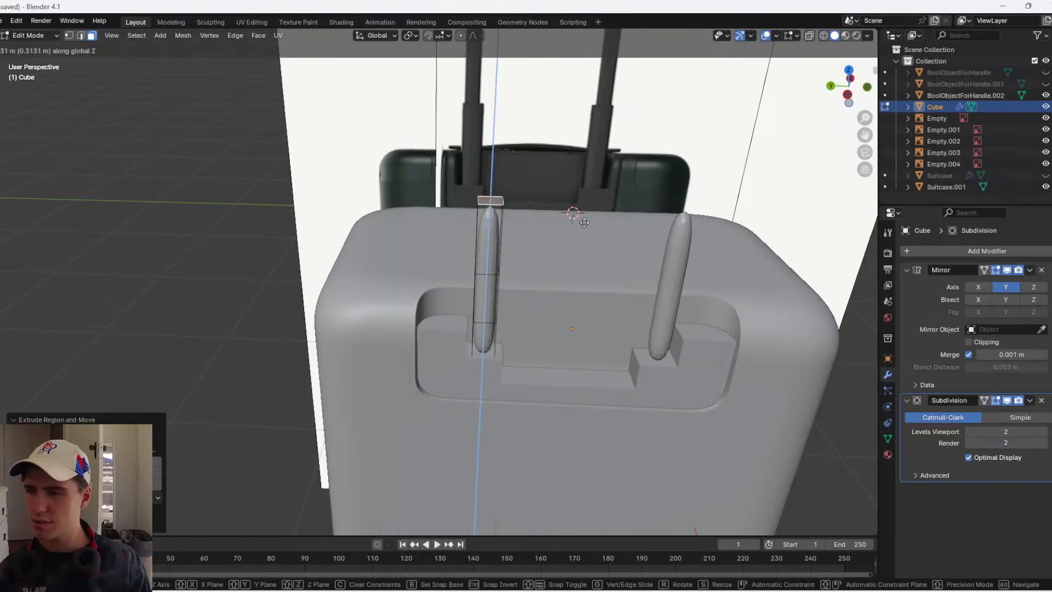
left_click(586, 211)
- Extrude the rod's bottom face slightly downward to sharpen its lower end, working in wireframe display
middle_click_drag(484, 362, 468, 357)
key("shift+z")
scroll(485, 372, "up", 2)
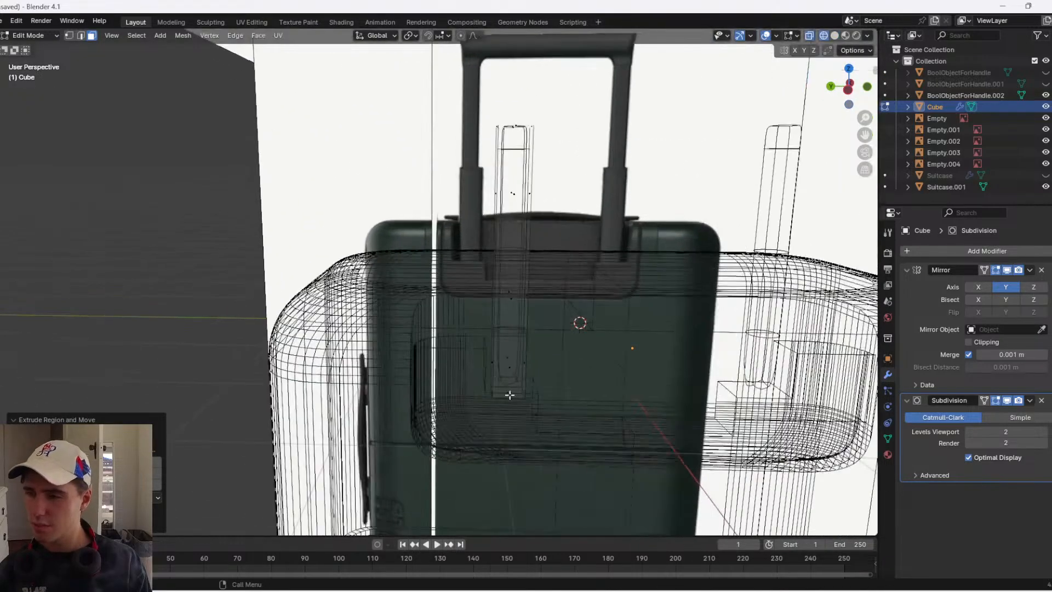
key("e")
left_click(509, 400)
key("Tab")
key("shift+z")
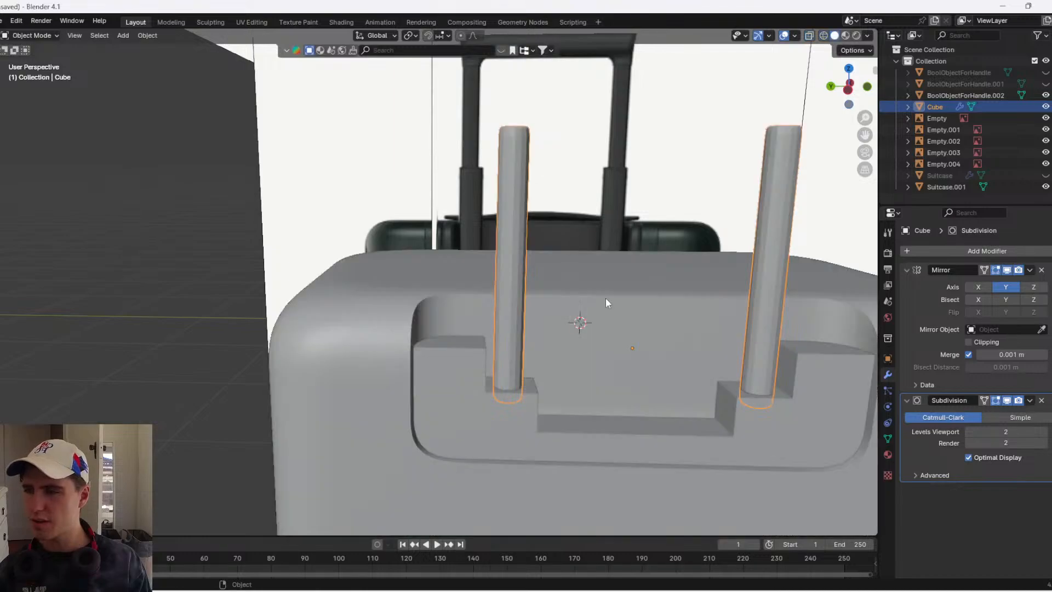
- Shade the rods smooth by angle and set the subdivision levels to 3 for both viewport and render
mouse_move(571, 288)
middle_mouse_down()
mouse_move(566, 303)
mouse_move(411, 420)
middle_mouse_up()
right_click(380, 307)
right_click(467, 274)
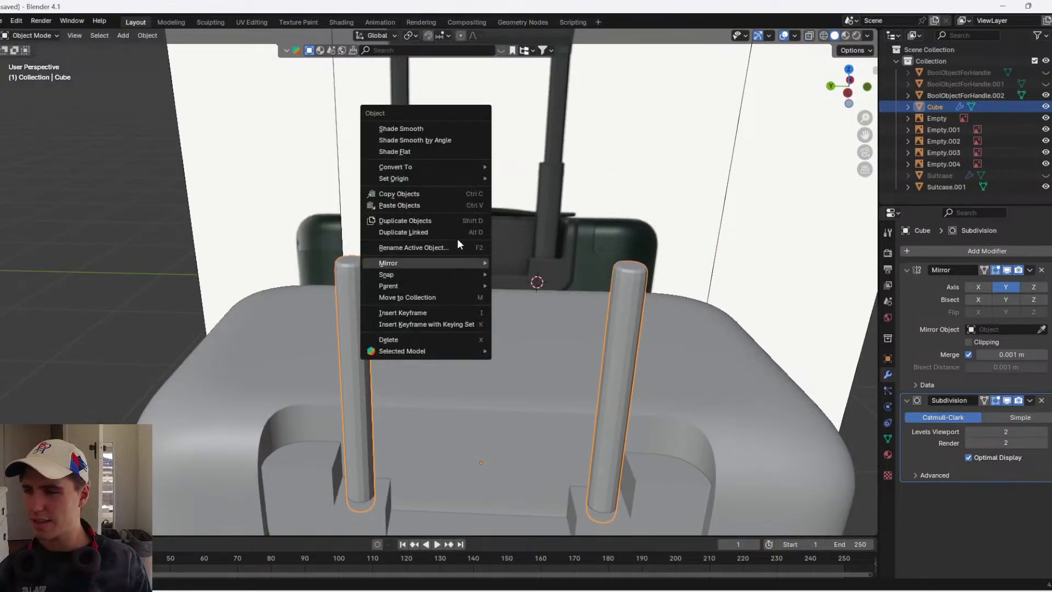
left_click(440, 139)
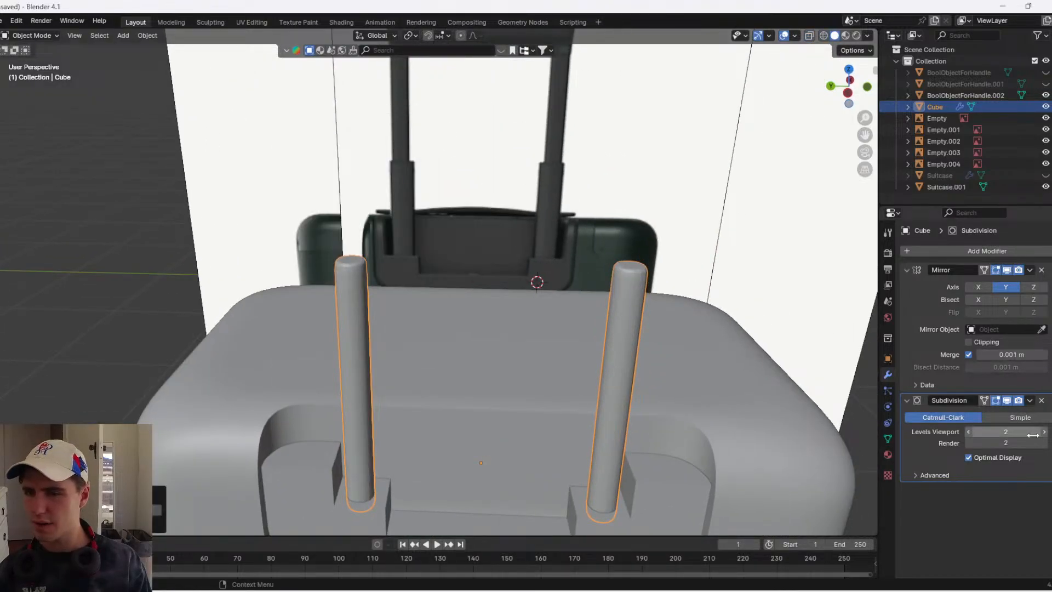
scroll(482, 317, "down", 8)
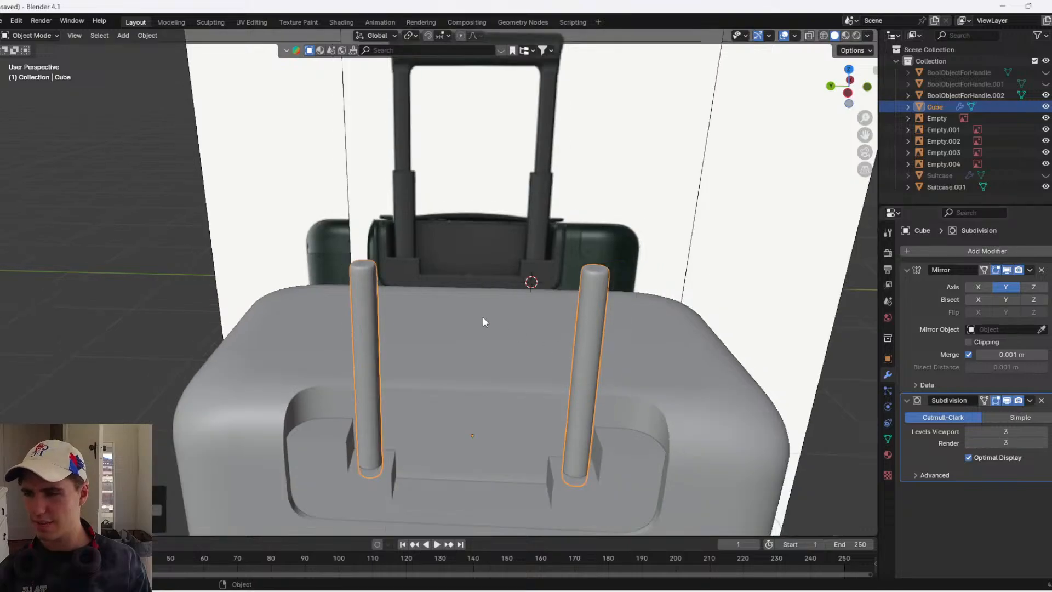
- Push the rod's inner top face down along Z to sink a shallow recess into the rod's end
key("Tab")
scroll(468, 329, "up", 3)
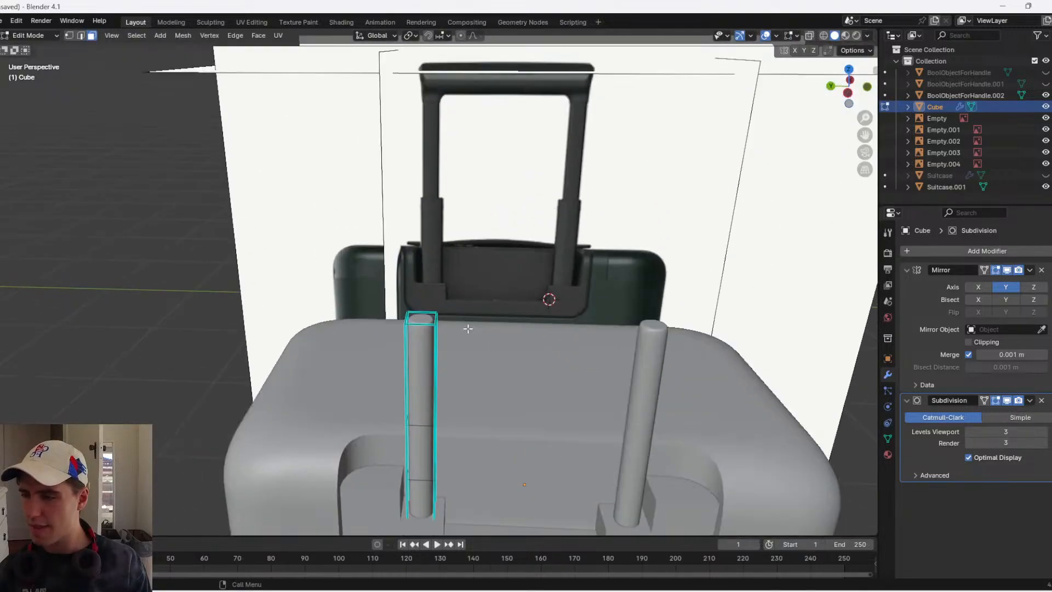
key("g")
key("z")
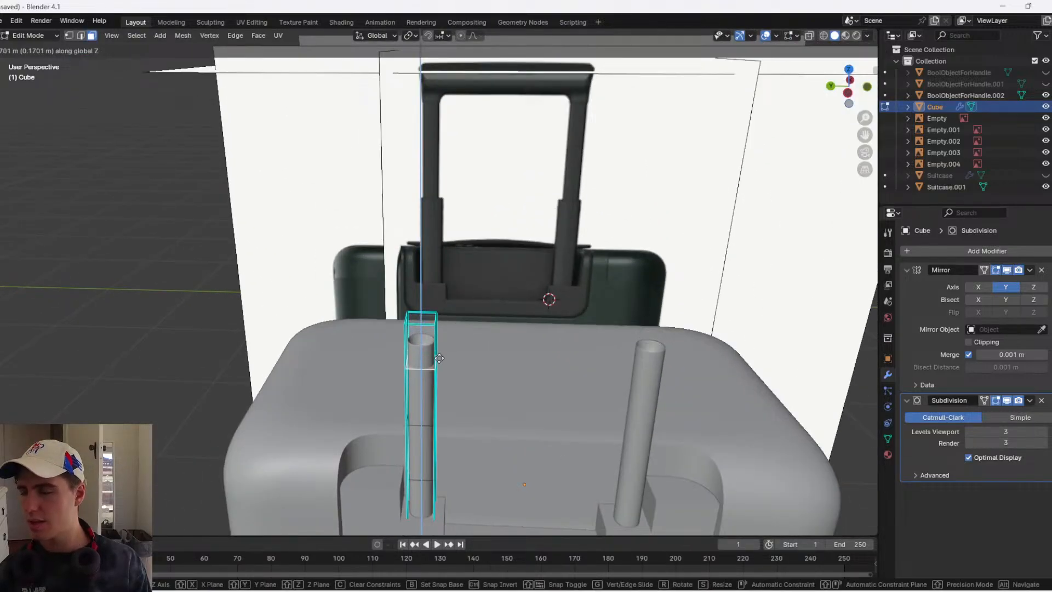
left_click(452, 322)
scroll(453, 323, "up", 2)
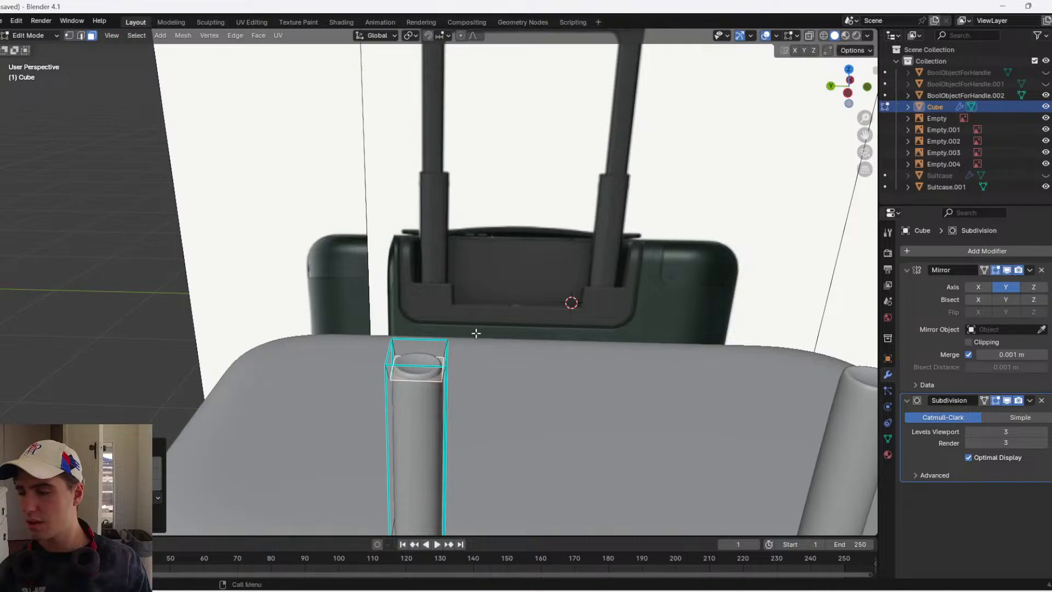
- Scale the recess floor to about 0.7 and extrude it upward along Z as a narrower rod section
scroll(472, 340, "down", 3)
key("g")
key("z")
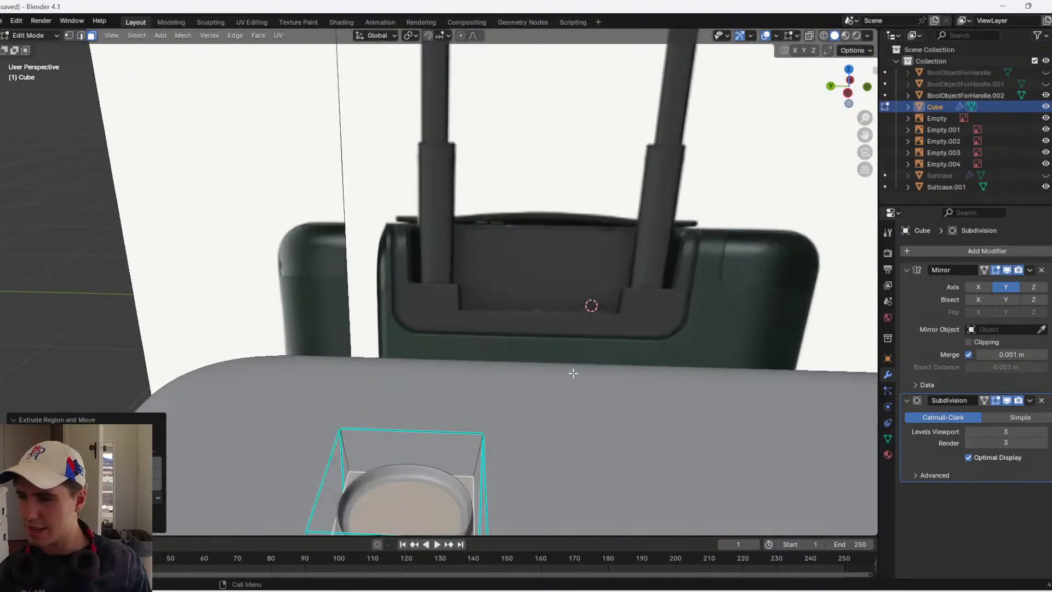
key("s")
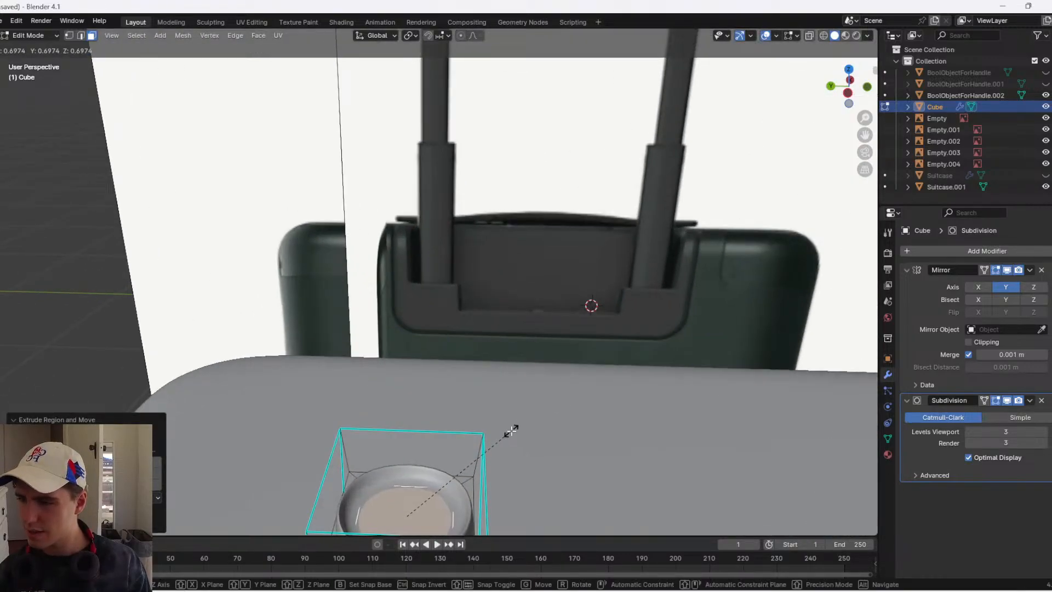
key("z")
left_click(514, 437)
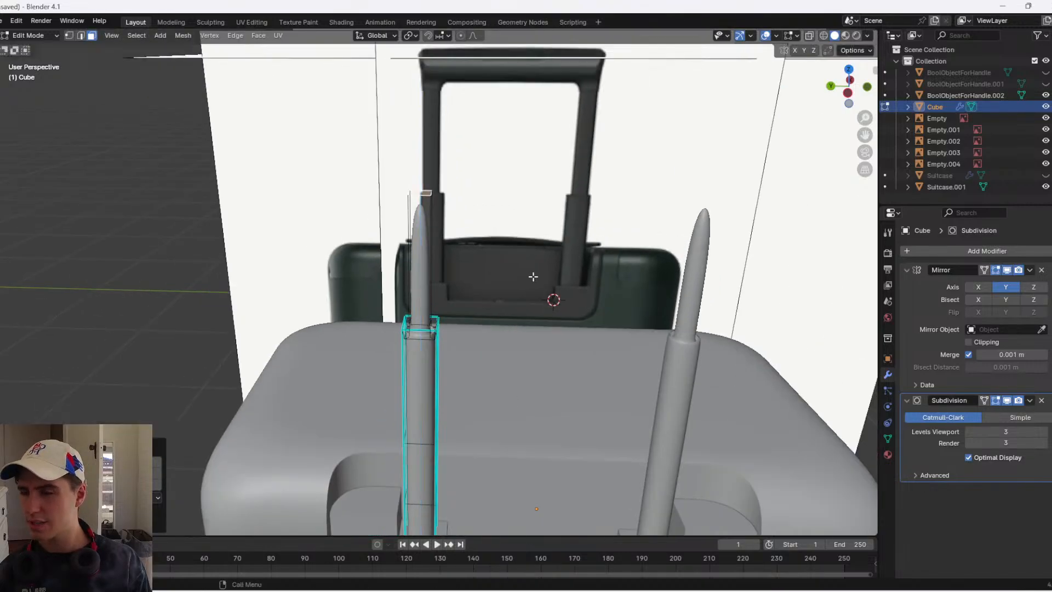
- Extrude the narrower section's top face again along Z to give the rod a blunt end
scroll(511, 314, "down", 2)
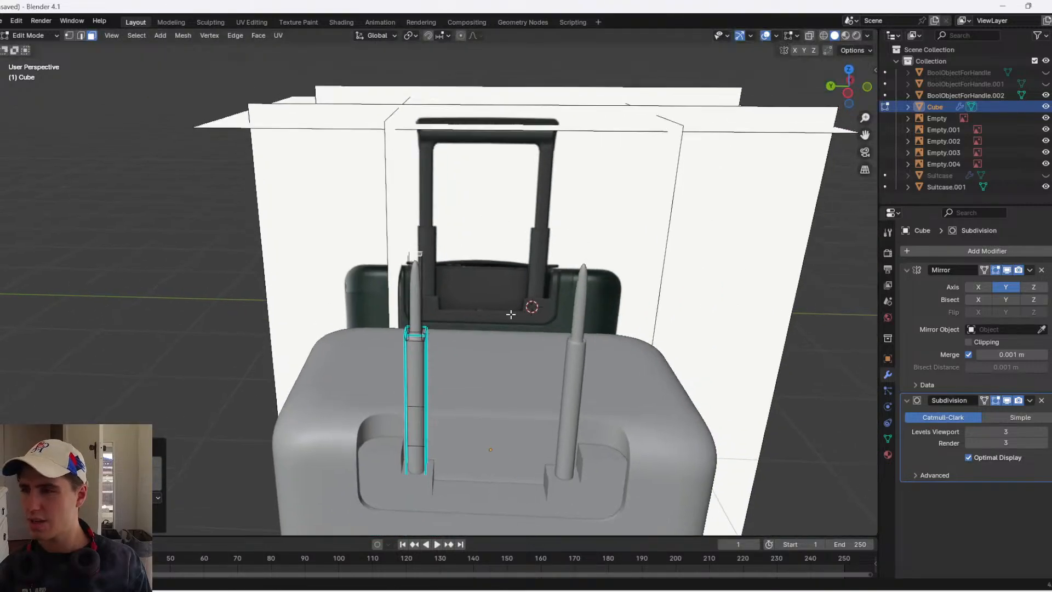
key("e")
left_click(524, 271)
scroll(483, 294, "up", 1)
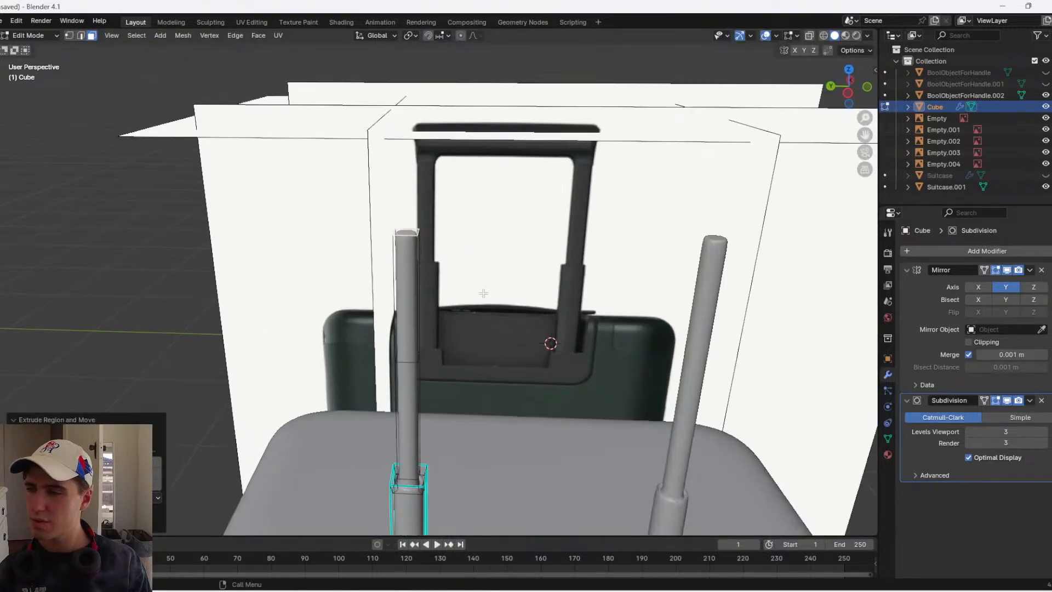
- Try to inset the narrower section's top face and extrude it upward
middle_click_drag(476, 275, 443, 332, "shift")
scroll(443, 335, "up", 1)
scroll(402, 357, "down", 3)
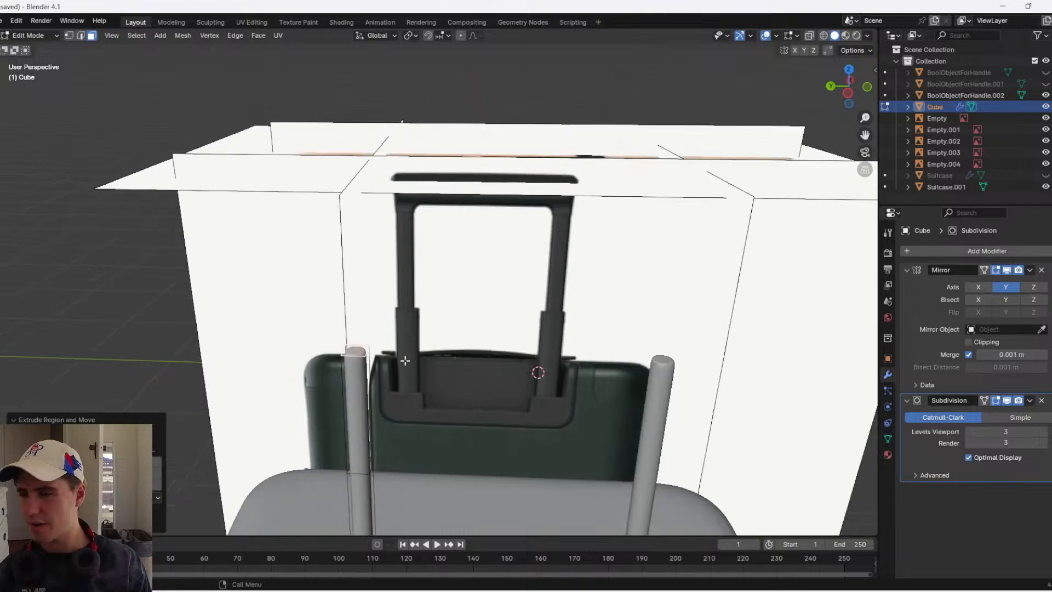
scroll(427, 354, "up", 3)
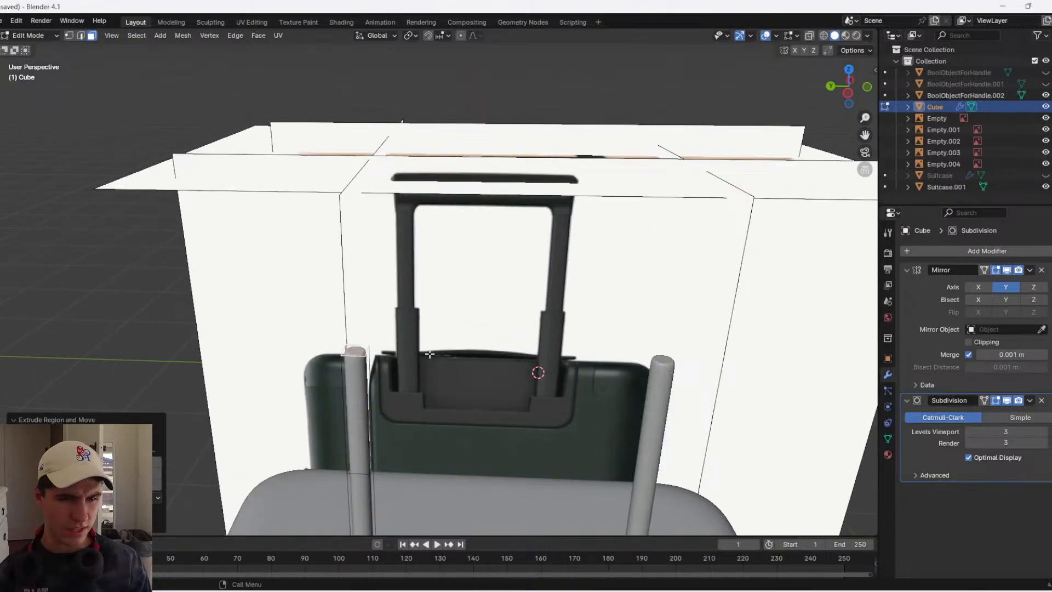
scroll(430, 353, "up", 1)
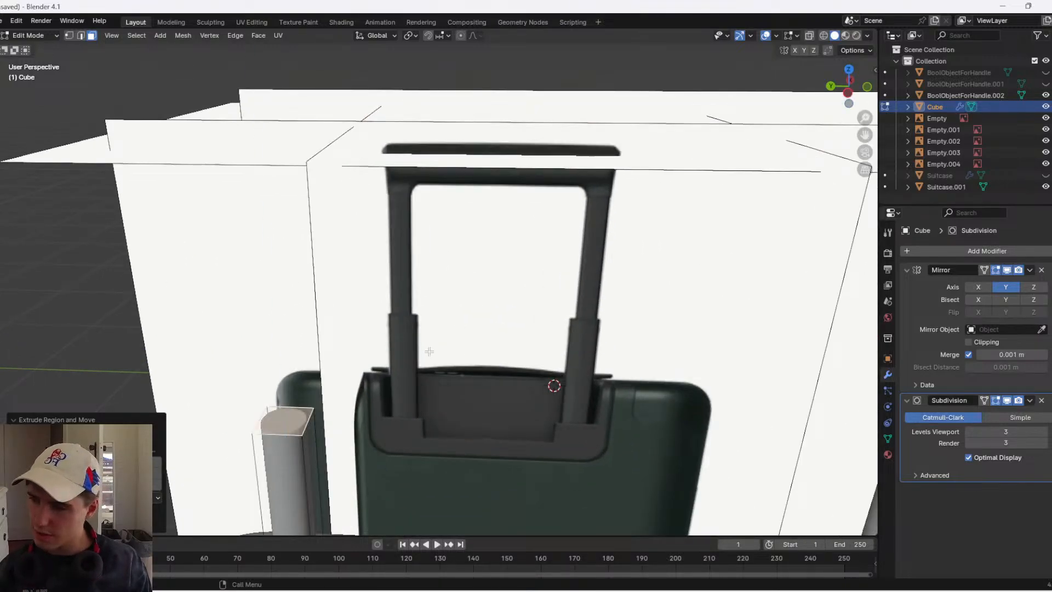
key("i")
left_click(410, 360)
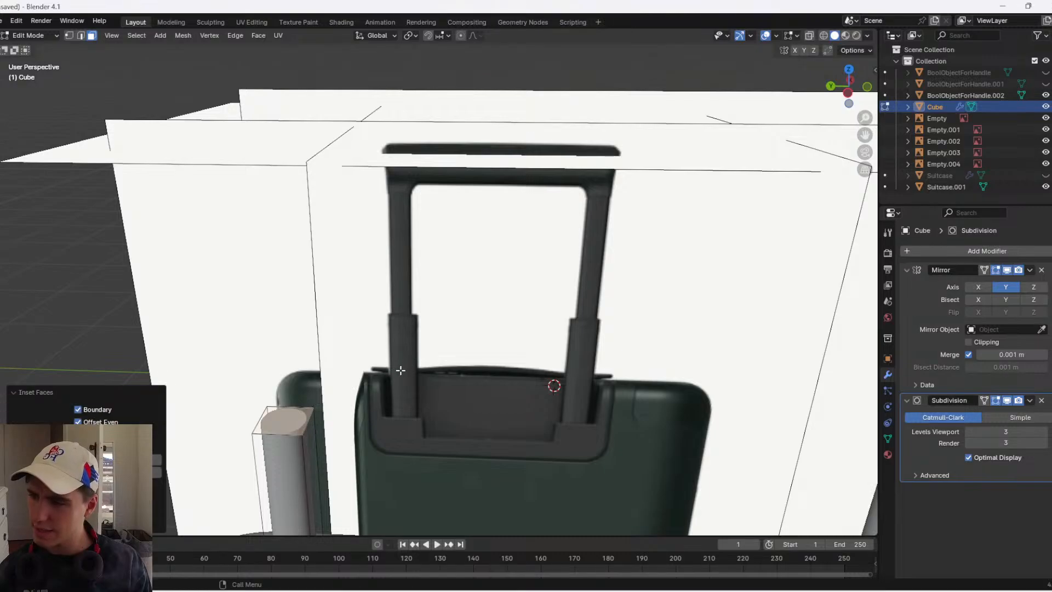
key("e")
left_click(398, 336)
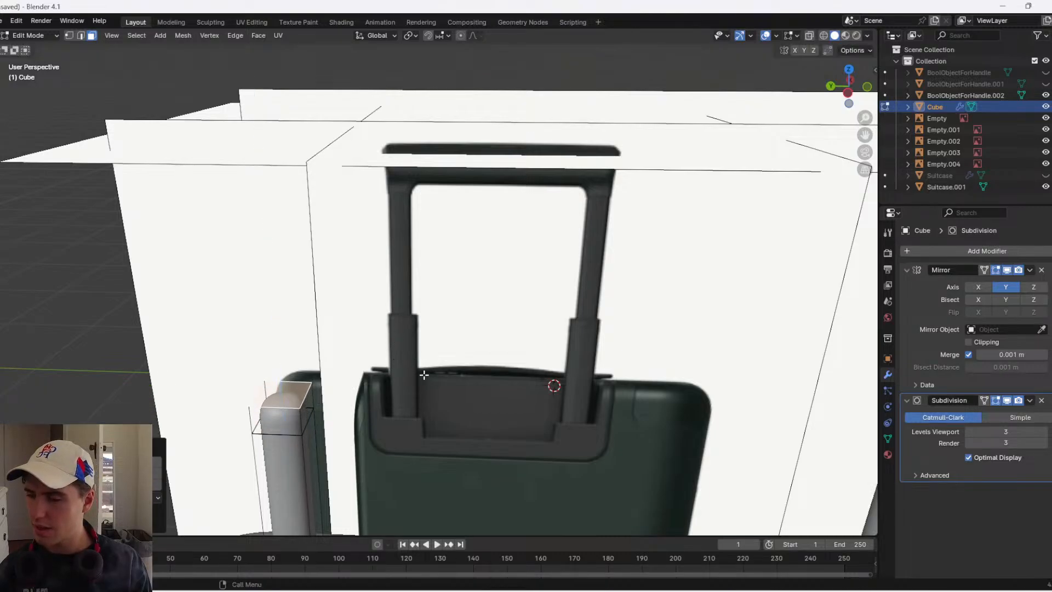
key("ctrl+z")
key("ctrl+z")
- Create a smaller inner face on the narrower section's top by scaling it to about 0.65
key("s")
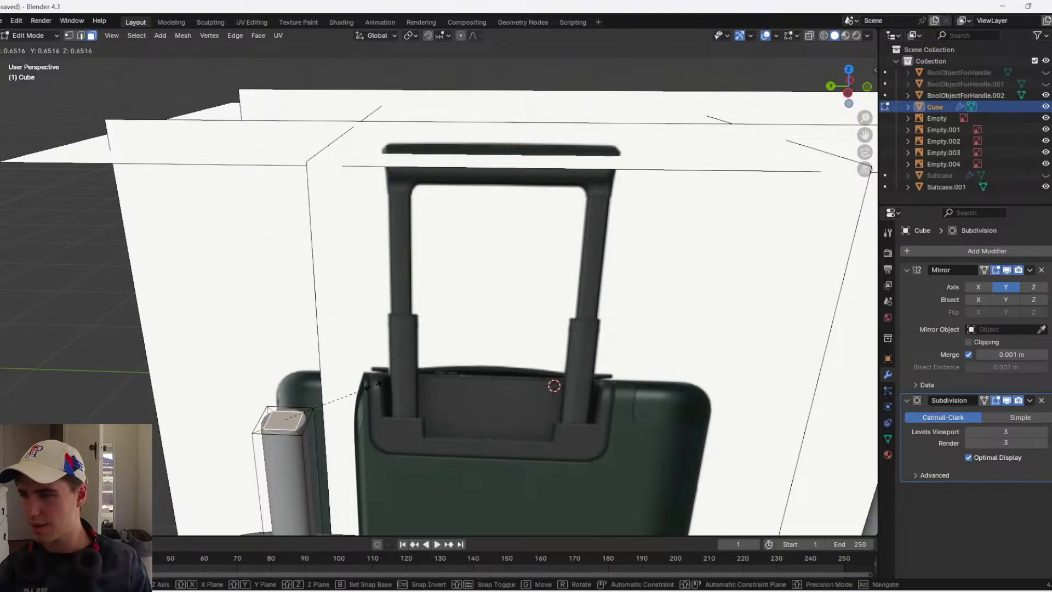
left_click(374, 385)
- Try to extrude the scaled inner face straight upward along Z as the thinnest rod section
key("e")
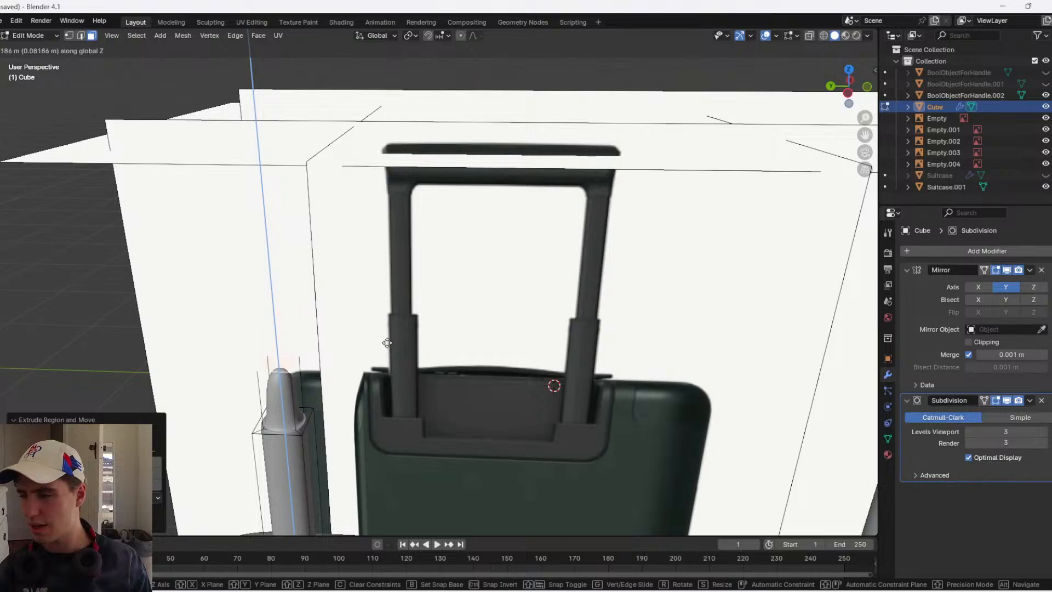
left_click(377, 364)
key("e")
left_click(377, 364)
key("g")
key("z")
left_click(391, 158)
scroll(400, 287, "down", 3)
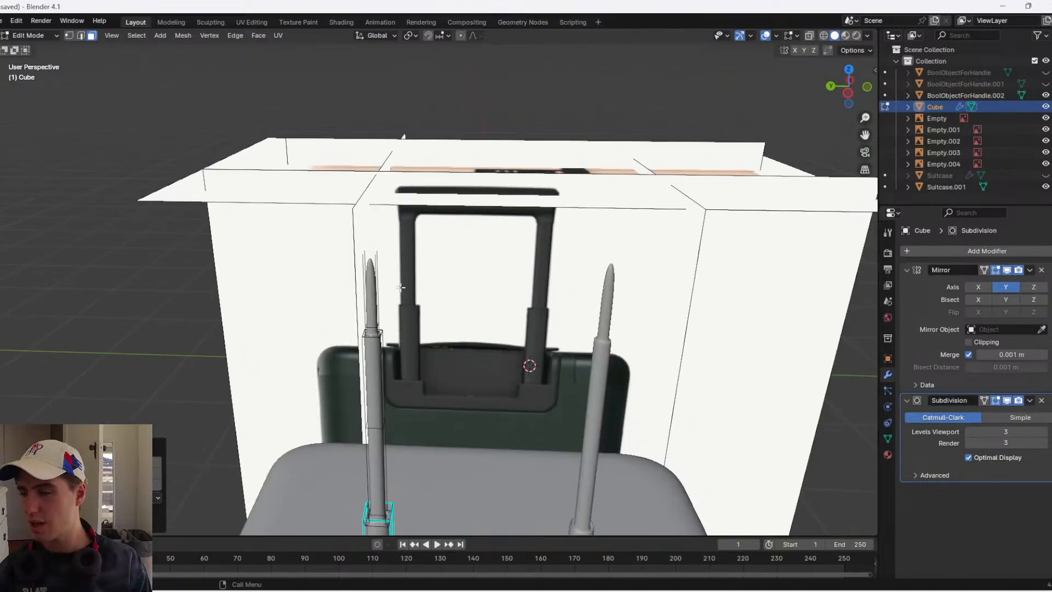
scroll(413, 308, "up", 2)
key("ctrl+z")
key("ctrl+z")
scroll(410, 316, "up", 2)
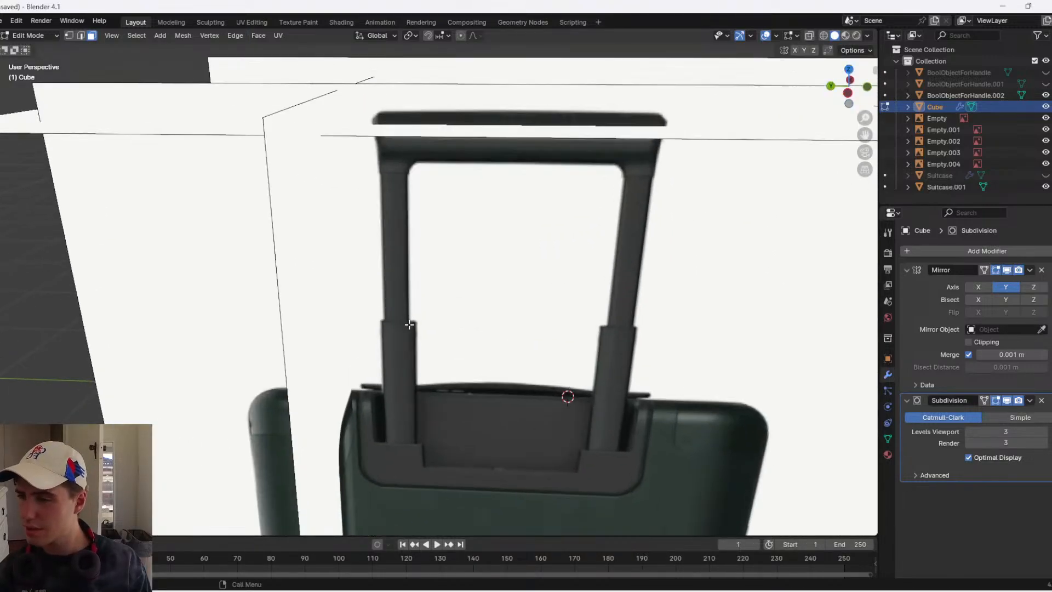
- Extrude the scaled inner face down into the narrower section to sink a recess in its end
key("g")
left_click(409, 323)
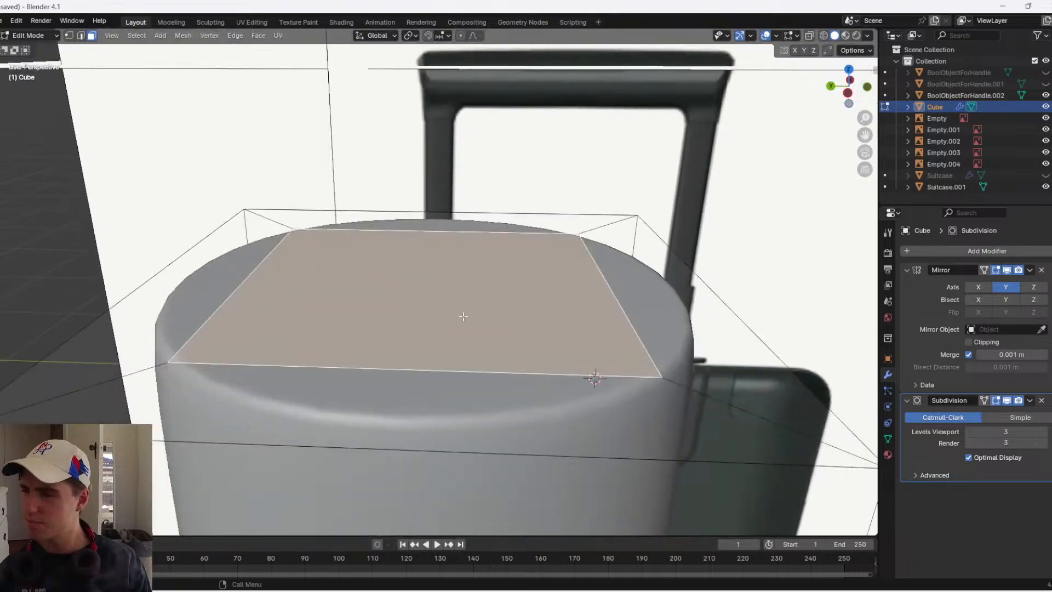
key("e")
left_click(472, 381)
scroll(471, 381, "down", 5)
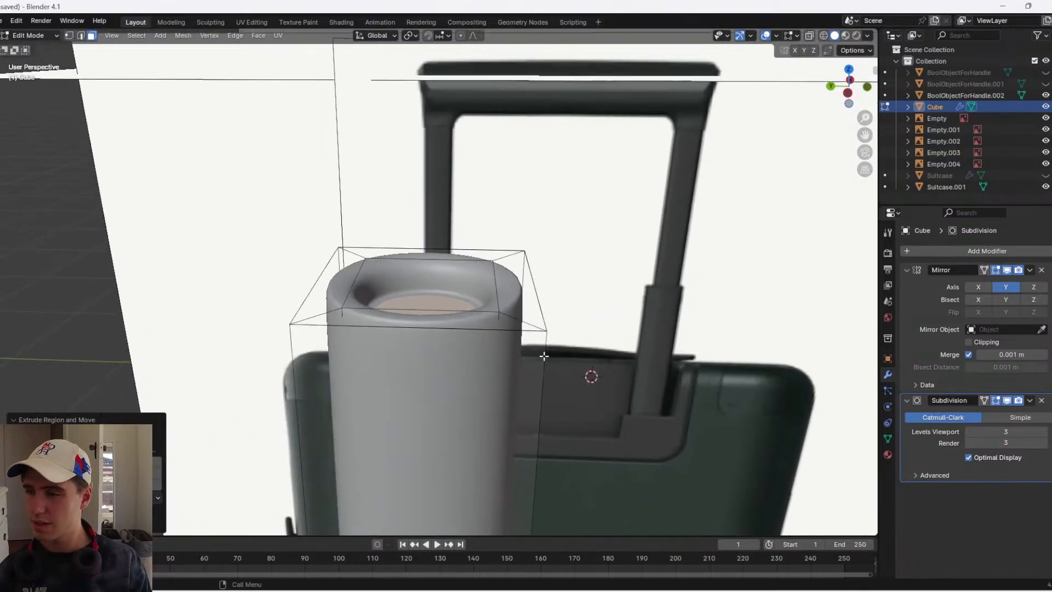
- Extrude the recess floor upward along Z in stages to form the thinnest upper rod section
key("e")
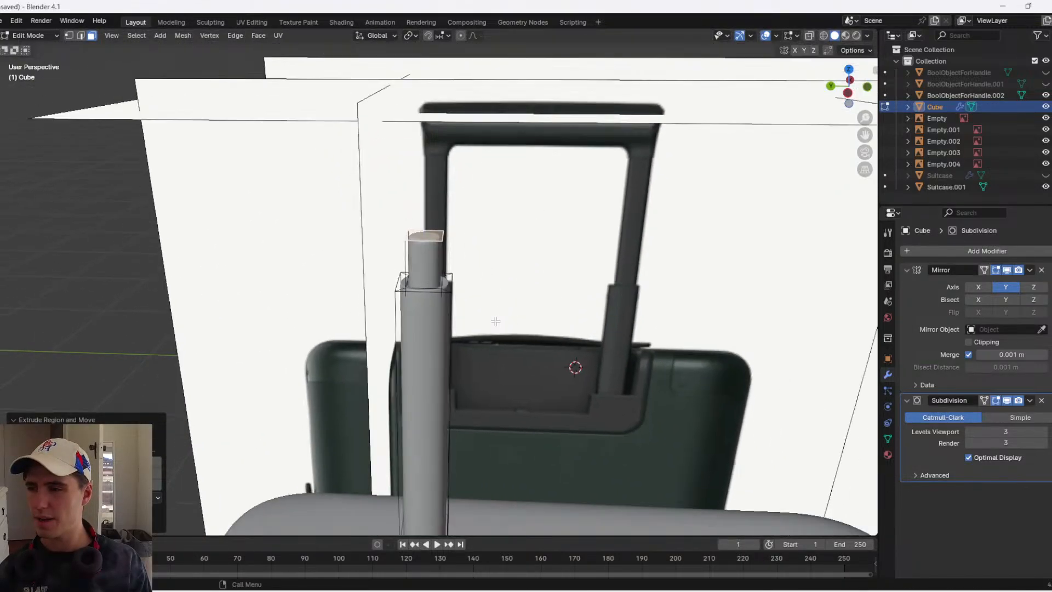
key("g")
key("z")
left_click(496, 261)
middle_click_drag(498, 188, 475, 237, "shift")
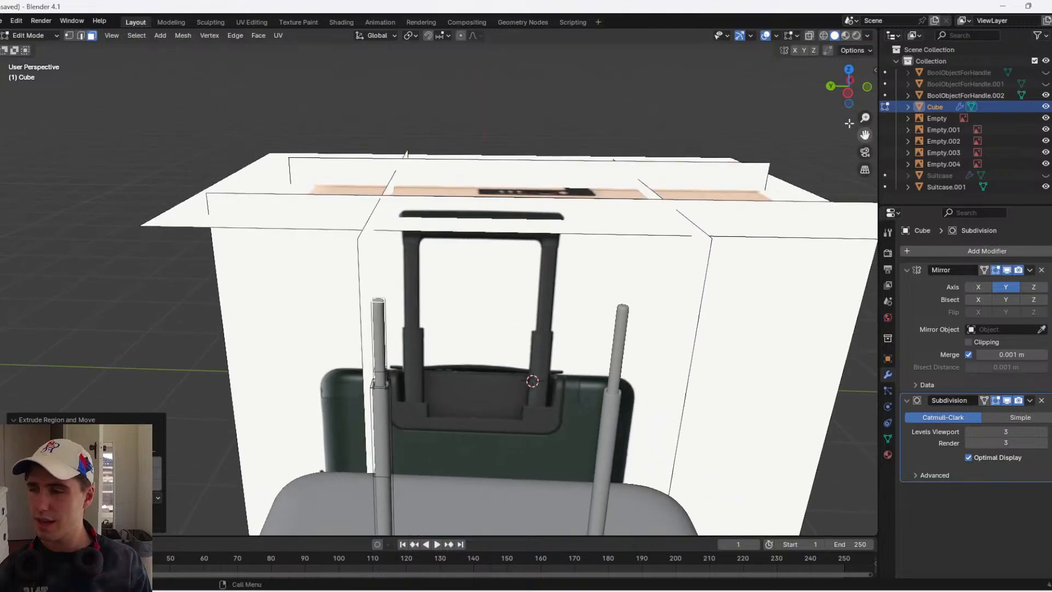
- In the left orthographic view, form a wider end block on top of the thin rod by extruding upward in sections
left_click(847, 94)
scroll(463, 212, "down", 3)
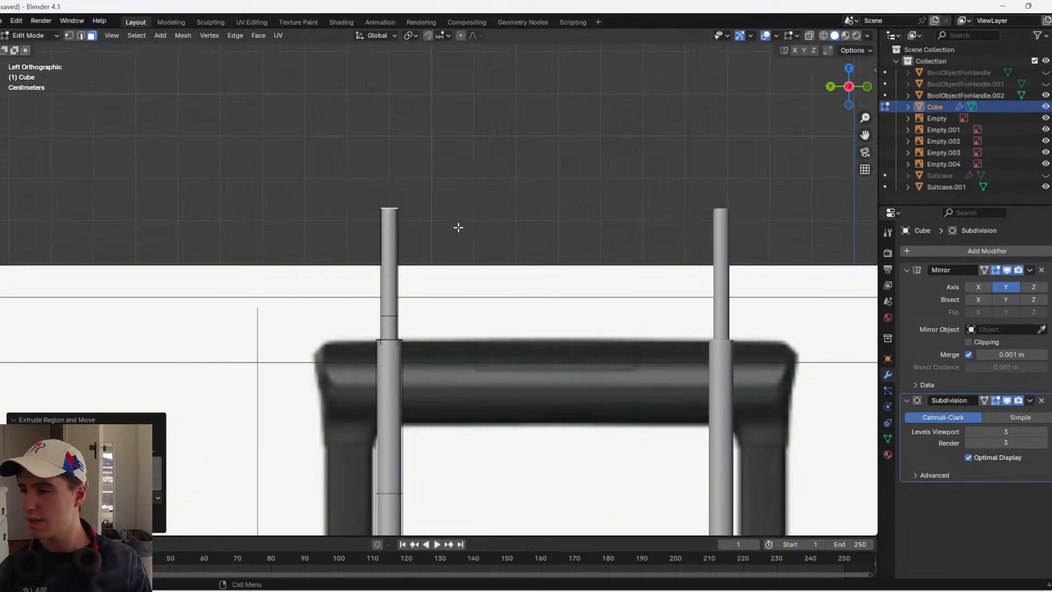
scroll(449, 229, "up", 2)
key("g")
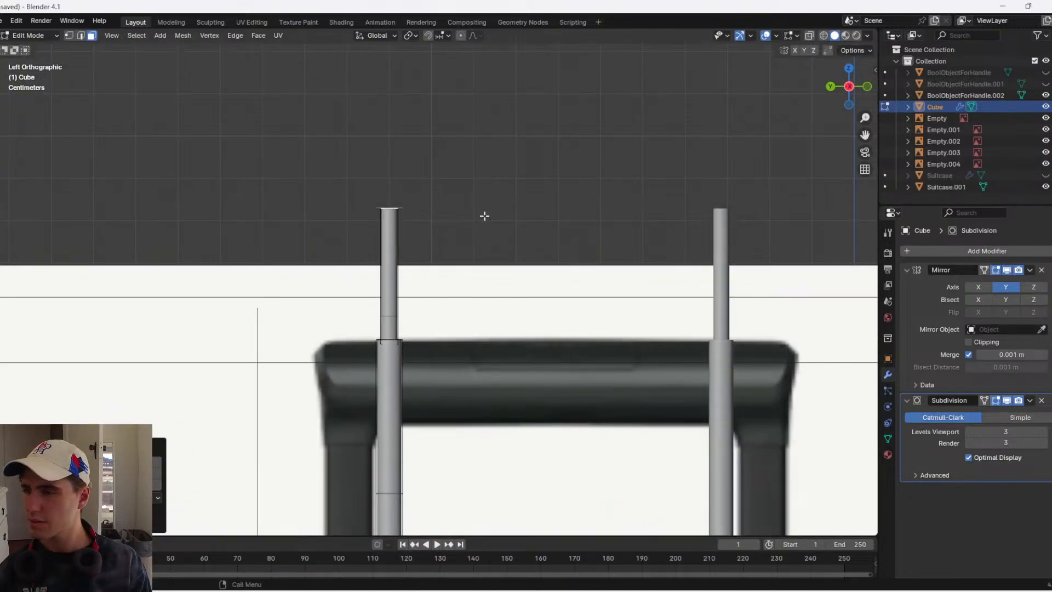
left_click(486, 201)
key("e")
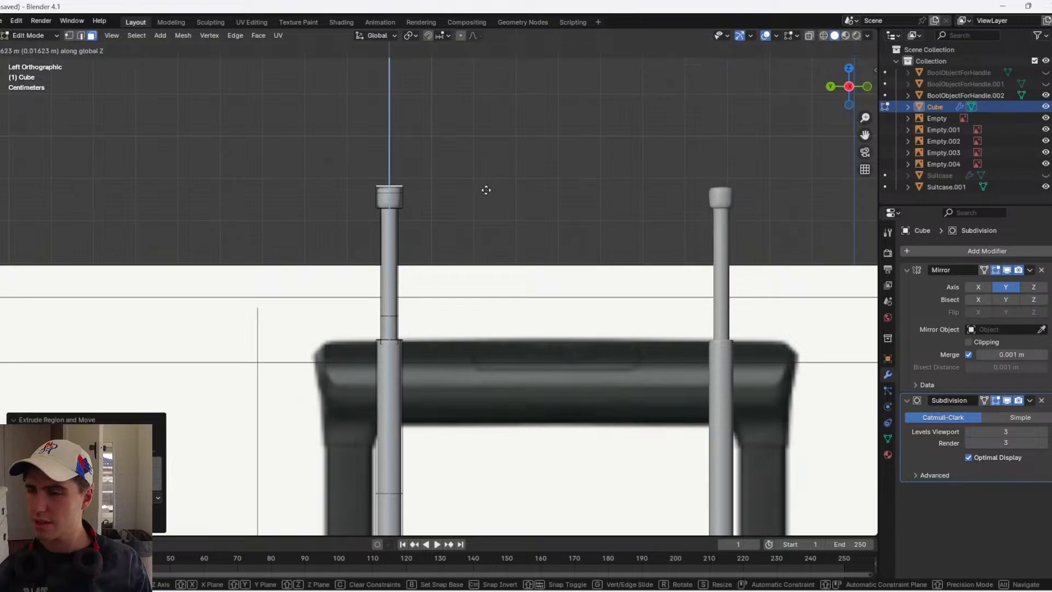
left_click(485, 170)
- Extrude the end block's inward-facing upper side face along Y toward the mirrored rod to start the handle's crossbar
middle_click_drag(458, 175, 380, 184)
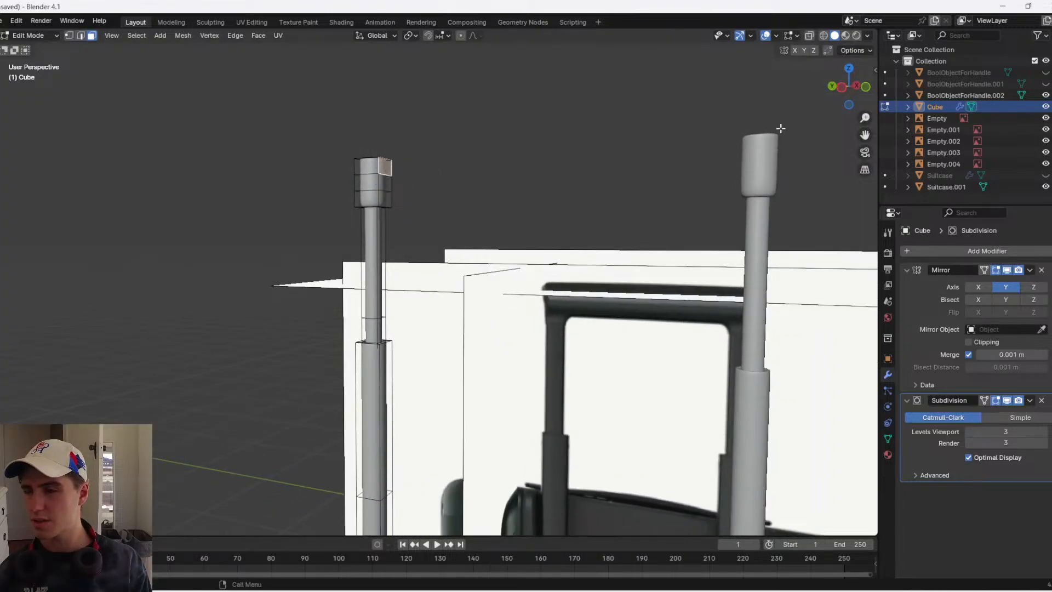
left_click(839, 95)
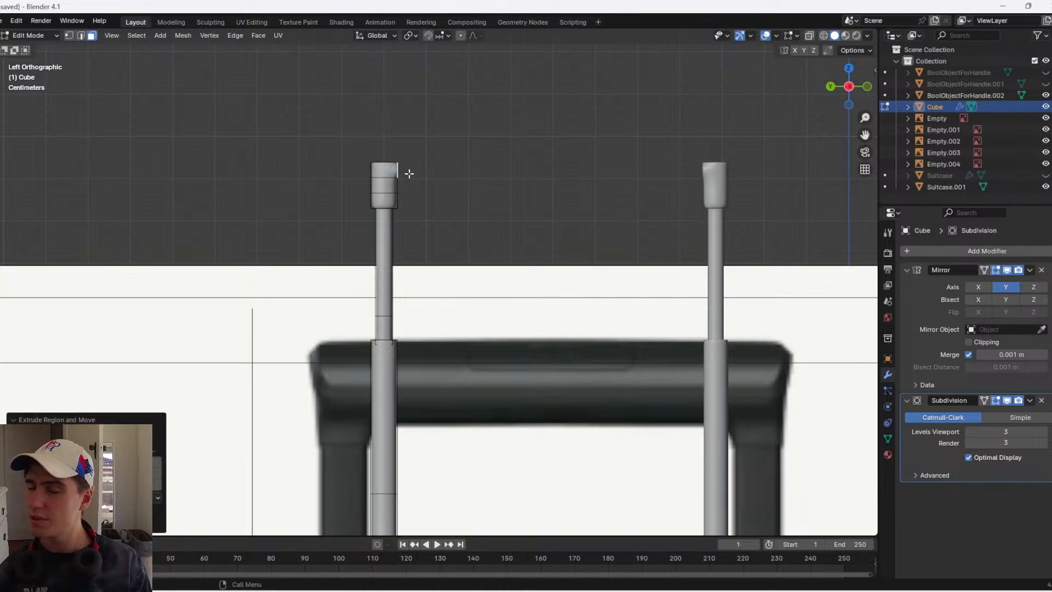
key("e")
left_click(540, 176)
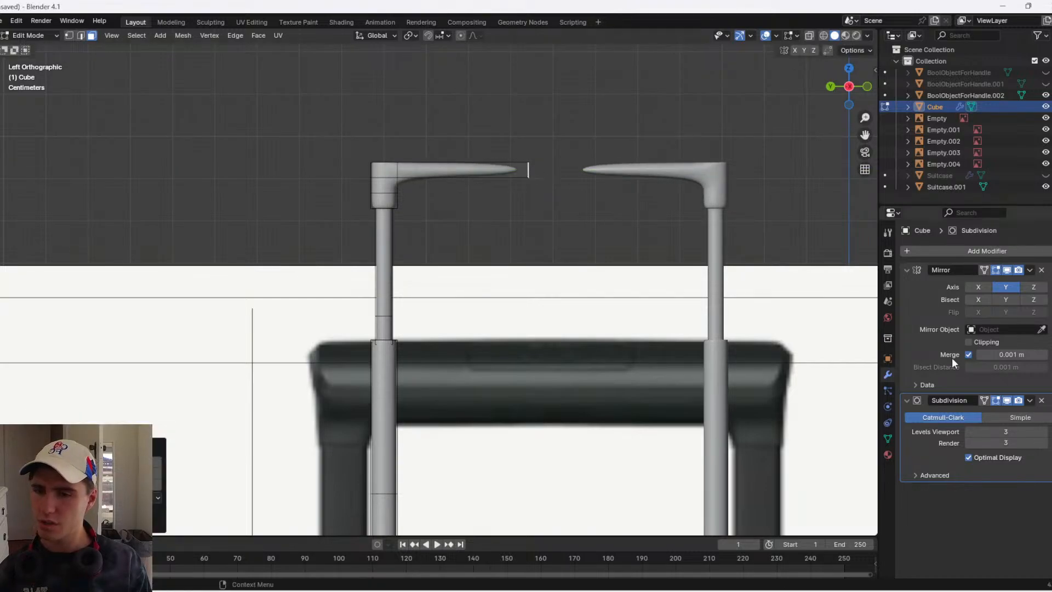
- Enable Clipping on the Mirror modifier and move the crossbar's end face along Y until it joins the mirrored half
left_click(969, 342)
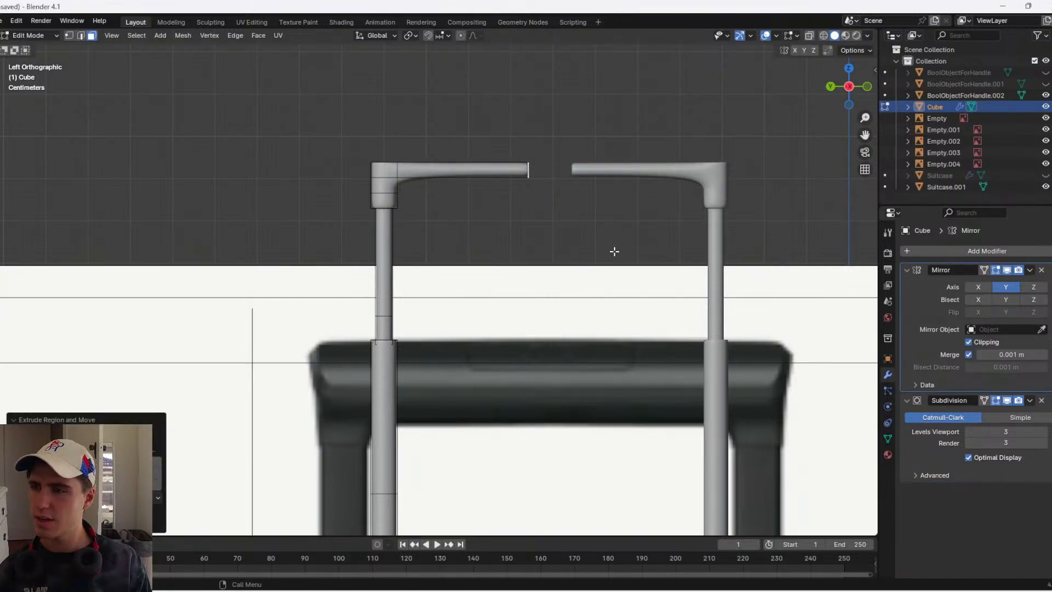
key("g")
key("y")
left_click(638, 225)
key("Tab")
scroll(579, 210, "up", 3)
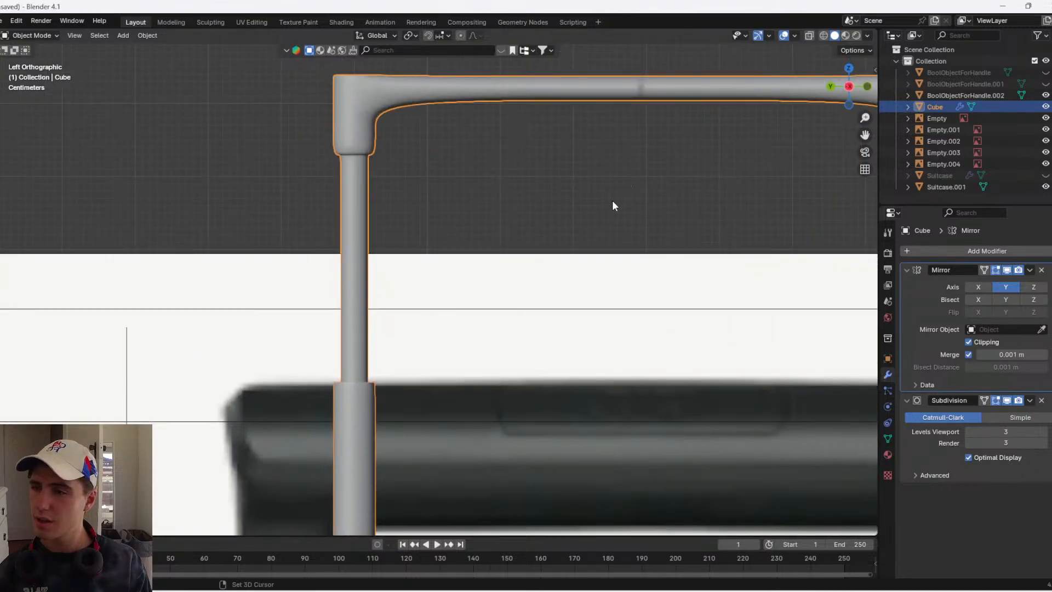
- Examine the join between the two crossbar halves and the shape of the finished bar
middle_click_drag(613, 200, 518, 336, "shift")
scroll(521, 332, "down", 1)
key("Tab")
scroll(575, 230, "up", 4)
middle_click_drag(566, 238, 509, 339, "shift")
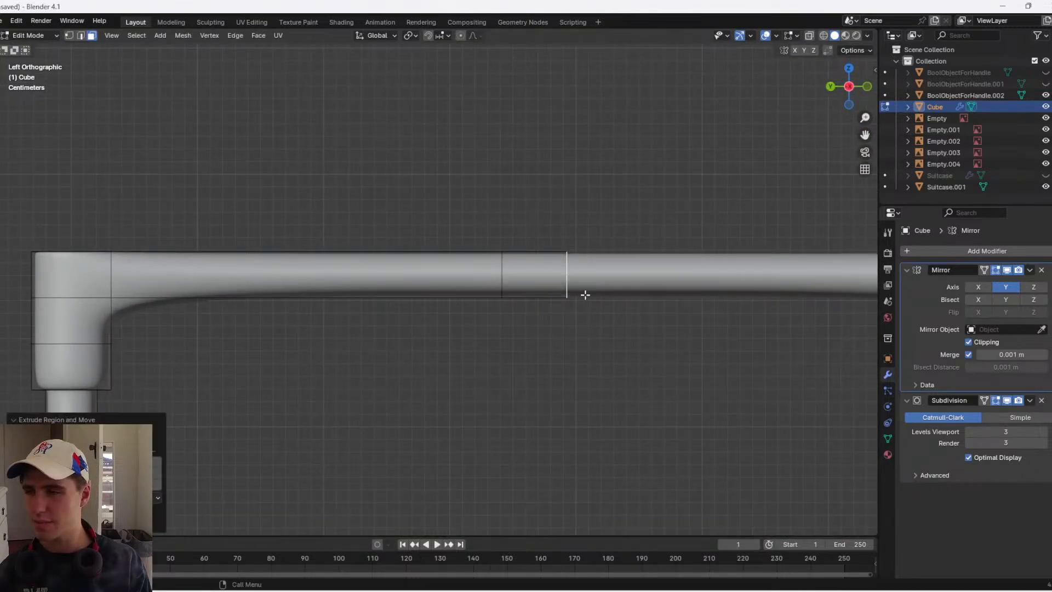
scroll(585, 295, "down", 4)
key("Tab")
left_click(537, 337)
scroll(343, 291, "up", 3)
scroll(343, 292, "down", 3)
key("Tab")
- Try to bevel the outer top edge of the handle's corner block, and undo the bevel
middle_click_drag(239, 267, 268, 296)
key("2")
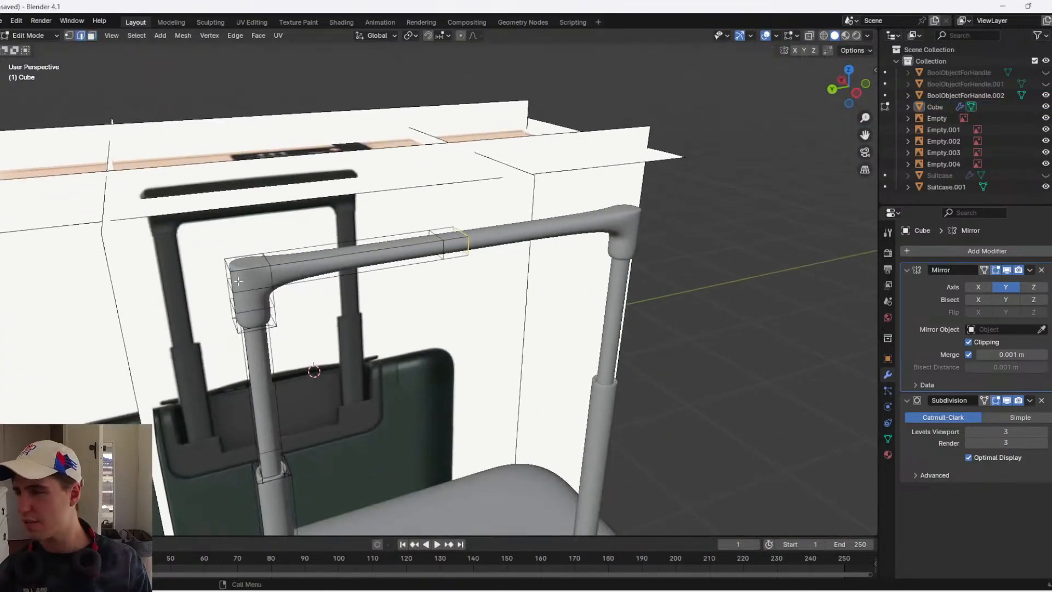
key("ctrl+b")
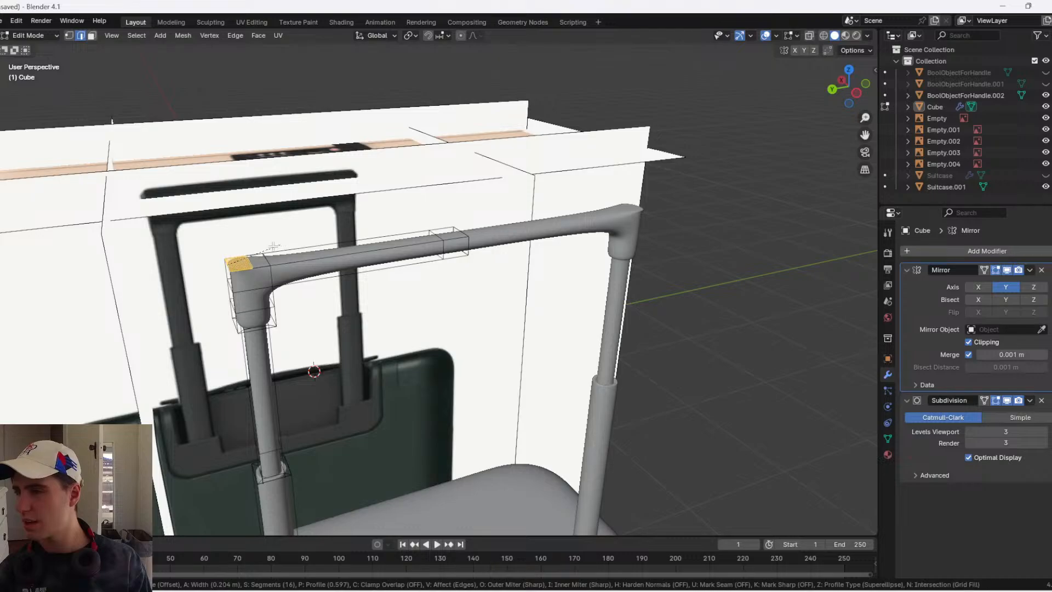
left_click(272, 247)
scroll(273, 247, "up", 2)
middle_click_drag(273, 247, 486, 299, "shift")
key("ctrl+z")
- Adjust the height of the corner block's outer top edge by moving it along Z
key("g")
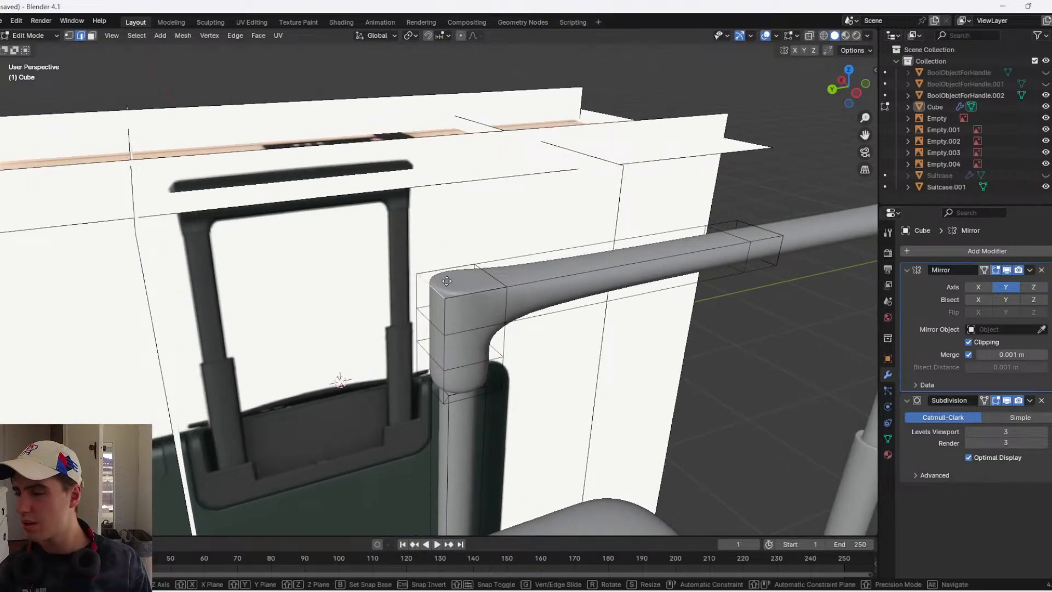
key("z")
left_click(466, 263)
key("Tab")
scroll(519, 286, "down", 8)
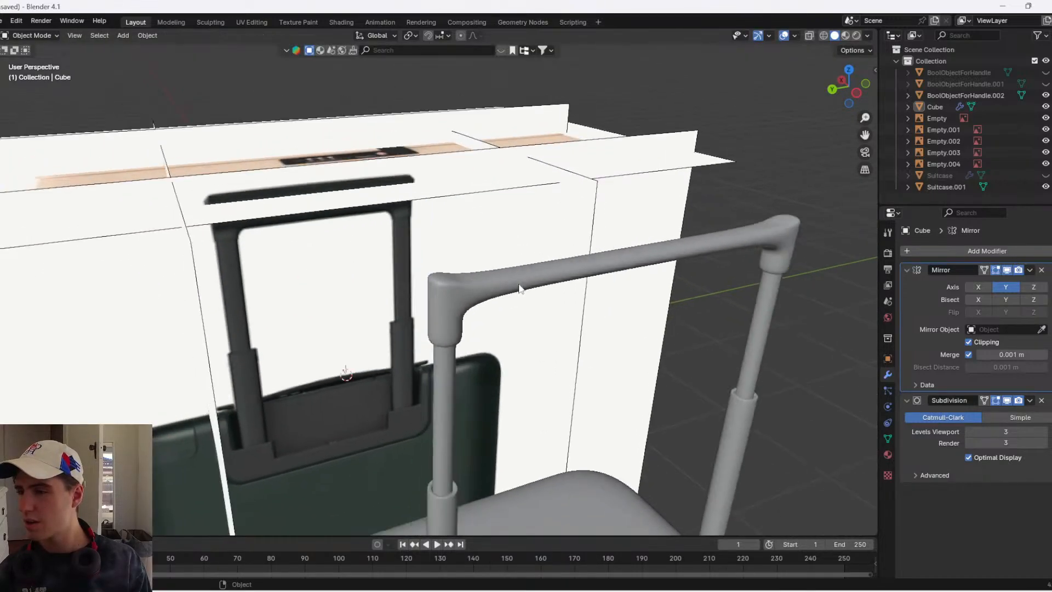
- Move the crossbar's top faces about 0.012 m along Z to adjust the grip's thickness
middle_click_drag(663, 304, 518, 295)
scroll(603, 298, "up", 2)
scroll(600, 320, "up", 3)
key("Tab")
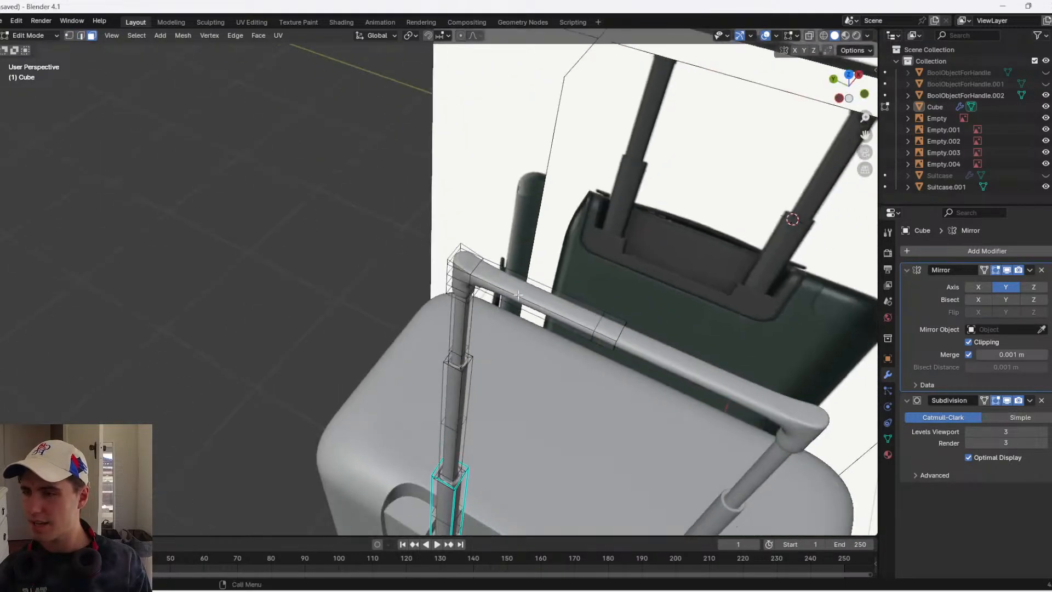
key("g")
key("z")
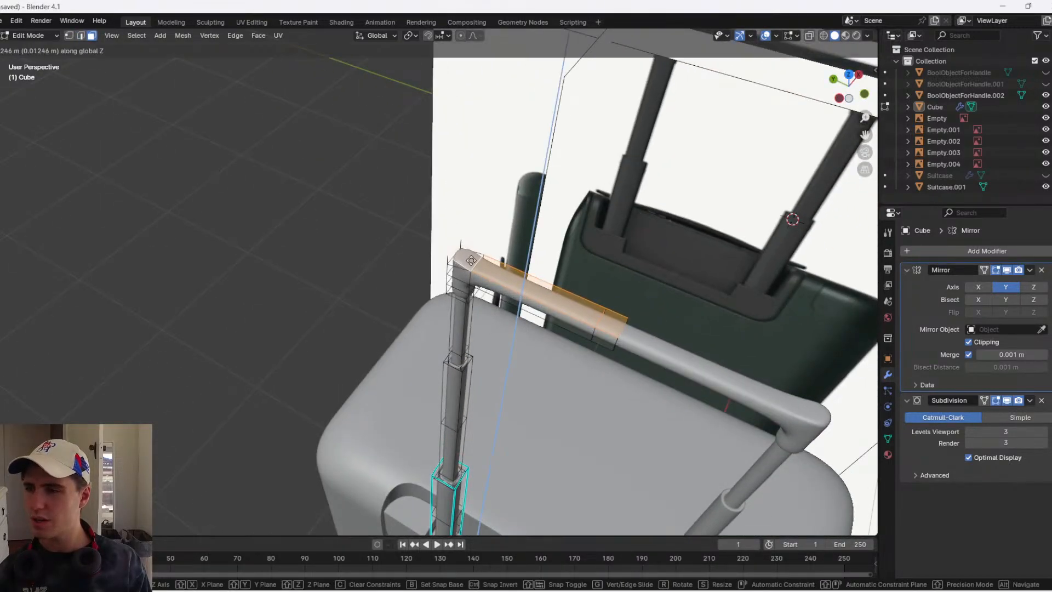
left_click(471, 261)
key("Tab")
middle_click_drag(537, 276, 340, 418)
scroll(574, 254, "down", 2)
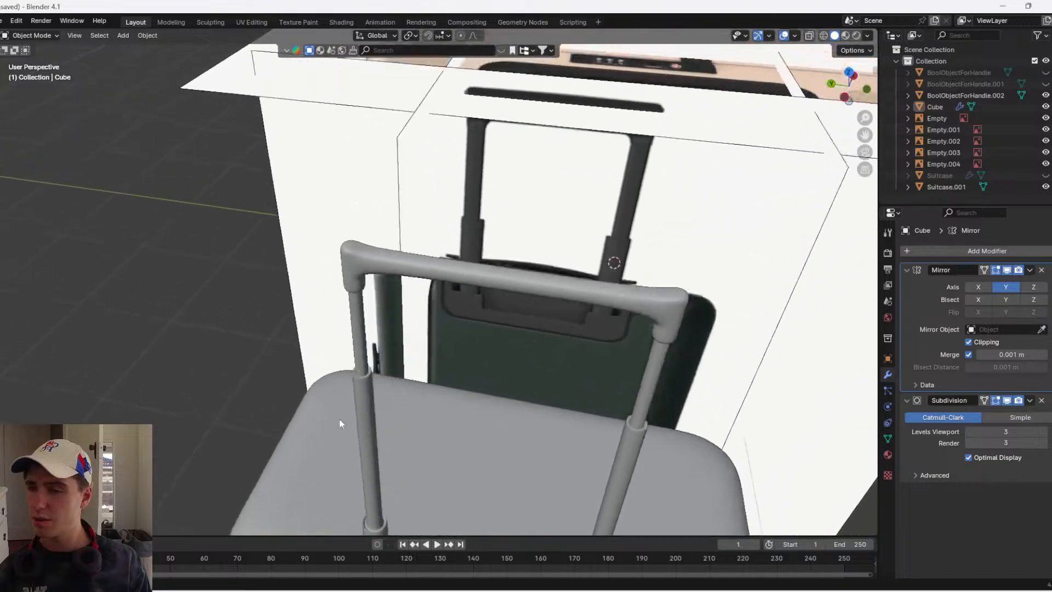
- Extrude the crossbar's central top face in place and scale it narrower along X to form an inner face
key("Tab")
scroll(502, 353, "up", 3)
left_click(508, 353)
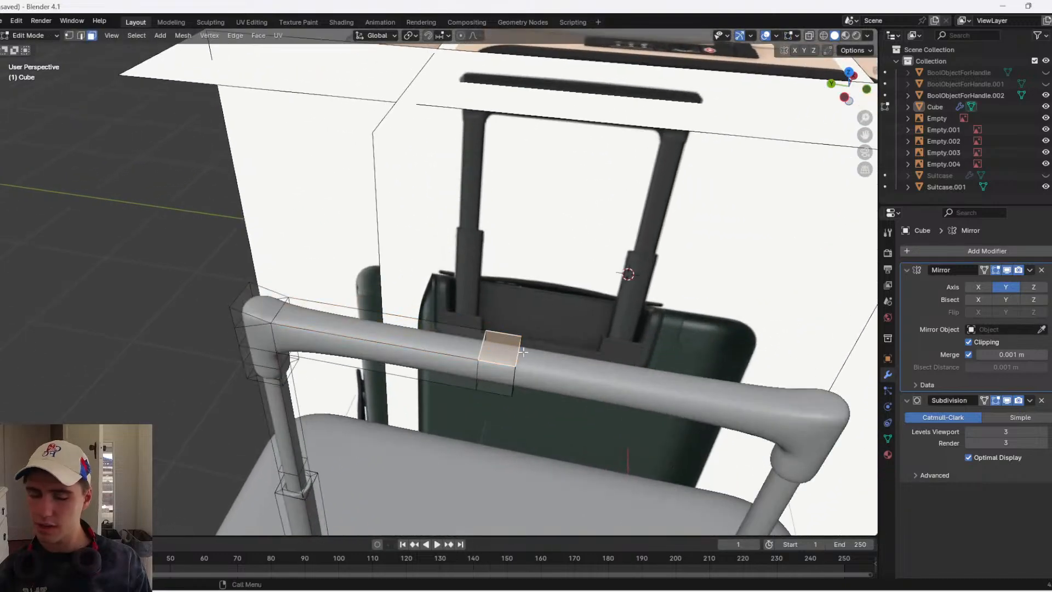
key("i")
right_click(571, 359)
middle_click_drag(571, 359, 554, 400)
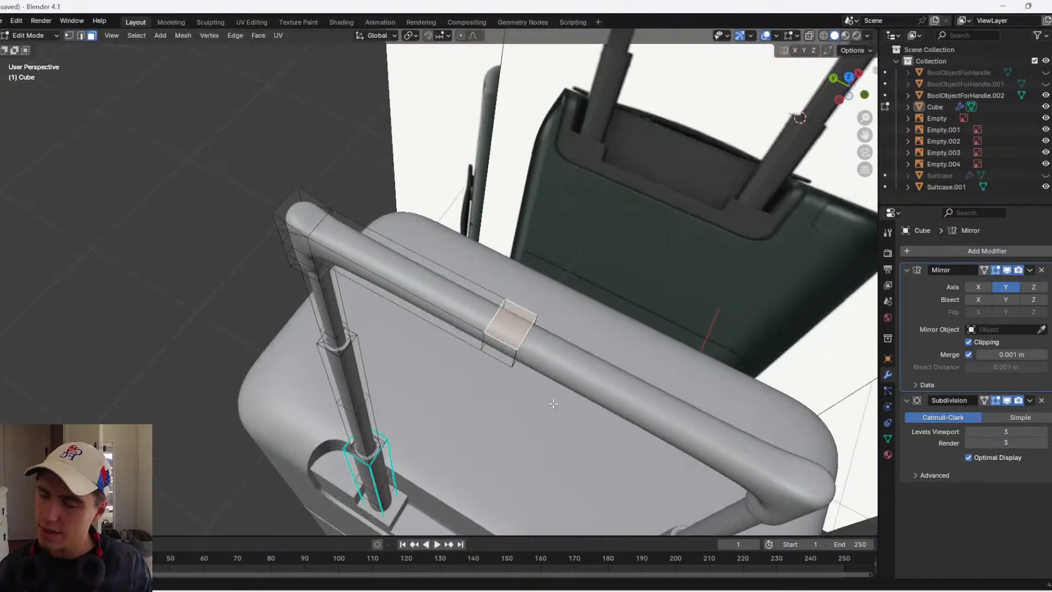
key("s")
key("y")
left_click(625, 329)
key("e")
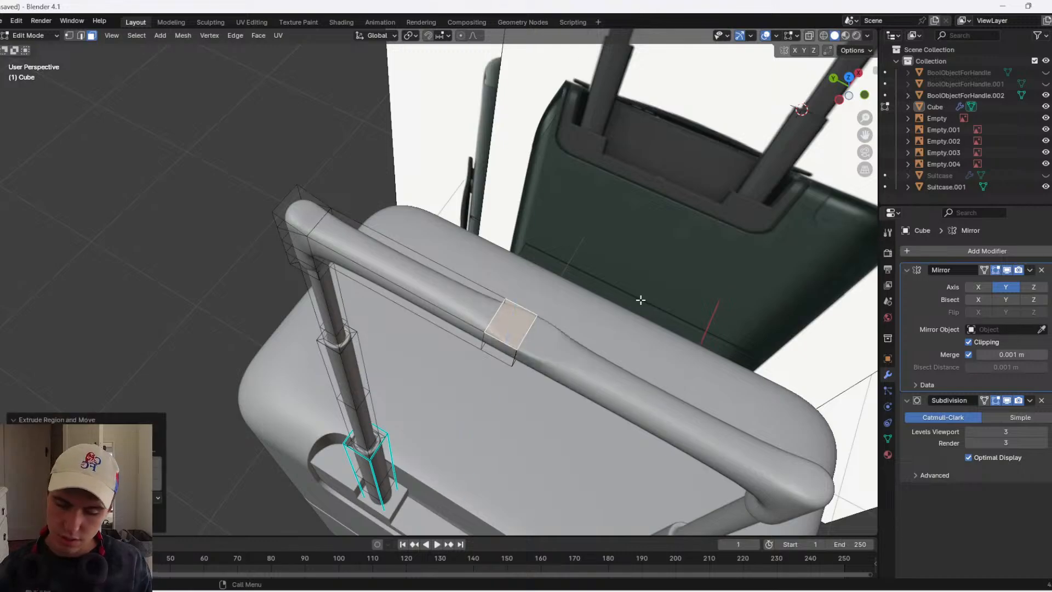
key("x")
left_click(581, 319)
- Extrude the inner face about 0.024 m down into the crossbar to sink a rounded button recess
key("e")
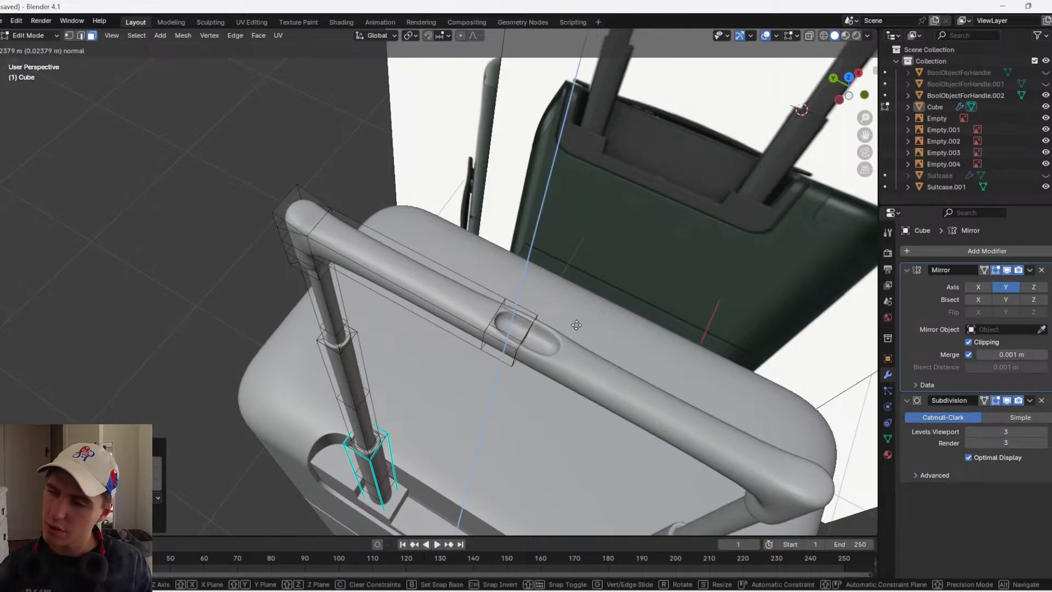
left_click(576, 327)
key("Tab")
scroll(552, 375, "down", 5)
middle_click_drag(552, 374, 416, 251)
scroll(544, 372, "up", 6)
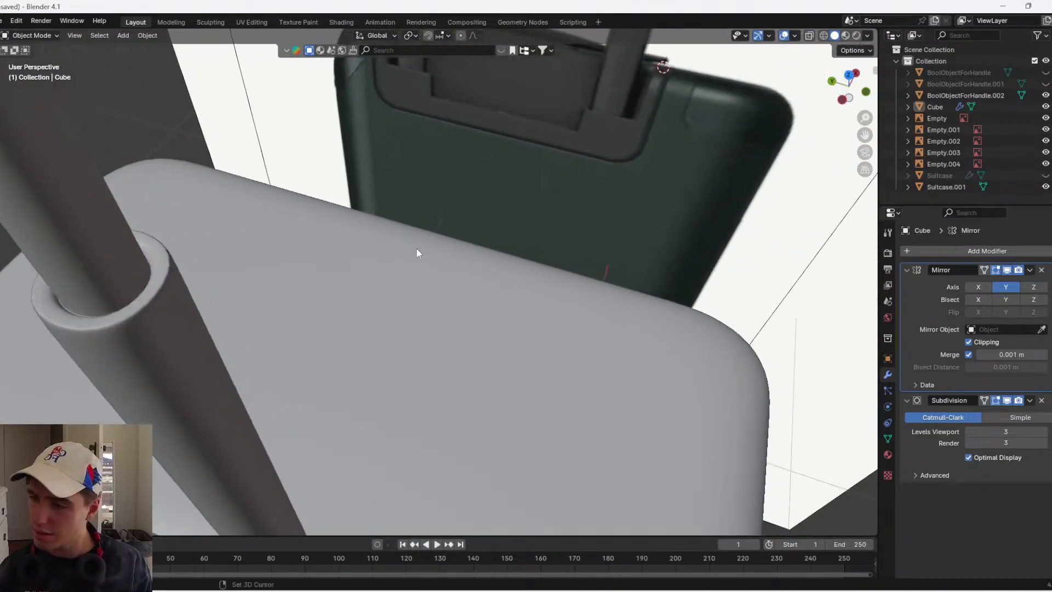
scroll(473, 297, "down", 7)
key("grave")
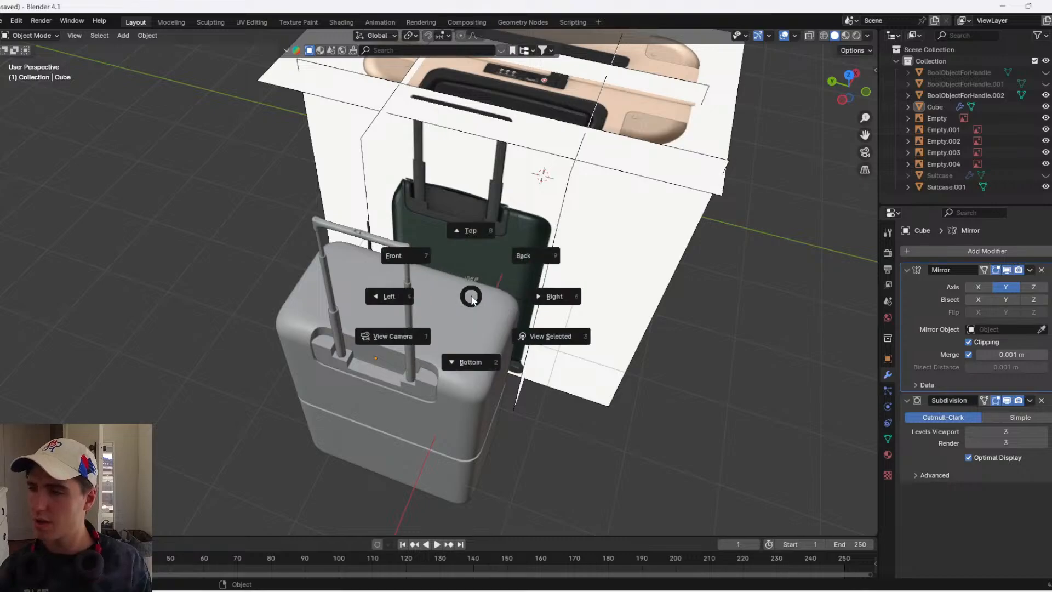
left_click(472, 297)
- Select the floor of the button recess and inset it slightly
key("Tab")
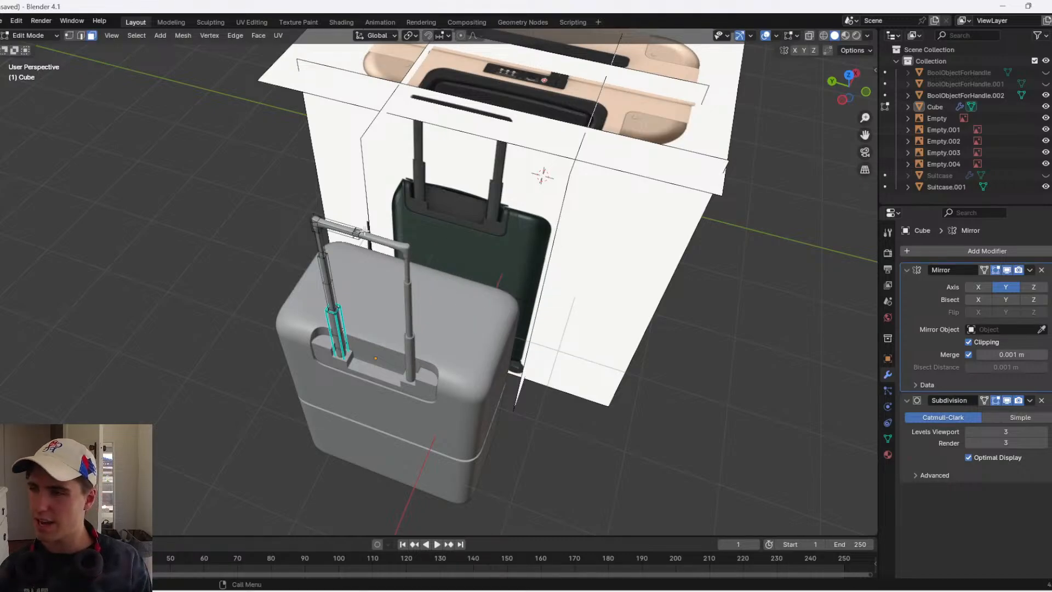
scroll(357, 233, "up", 10)
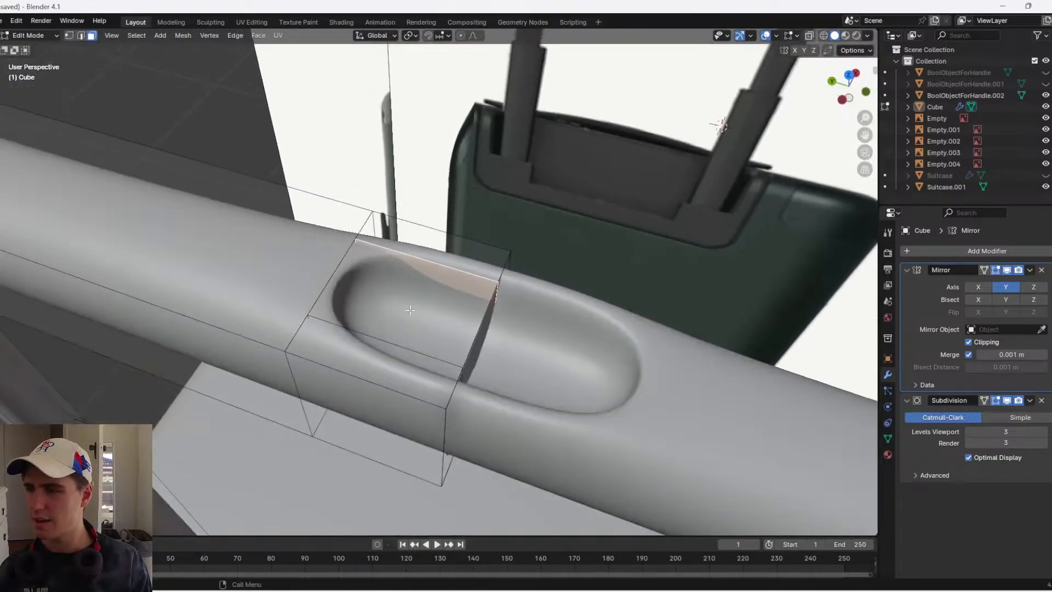
middle_click_drag(412, 311, 519, 332)
key("z")
left_click(337, 354)
key("z")
left_click(494, 367)
key("g")
key("z")
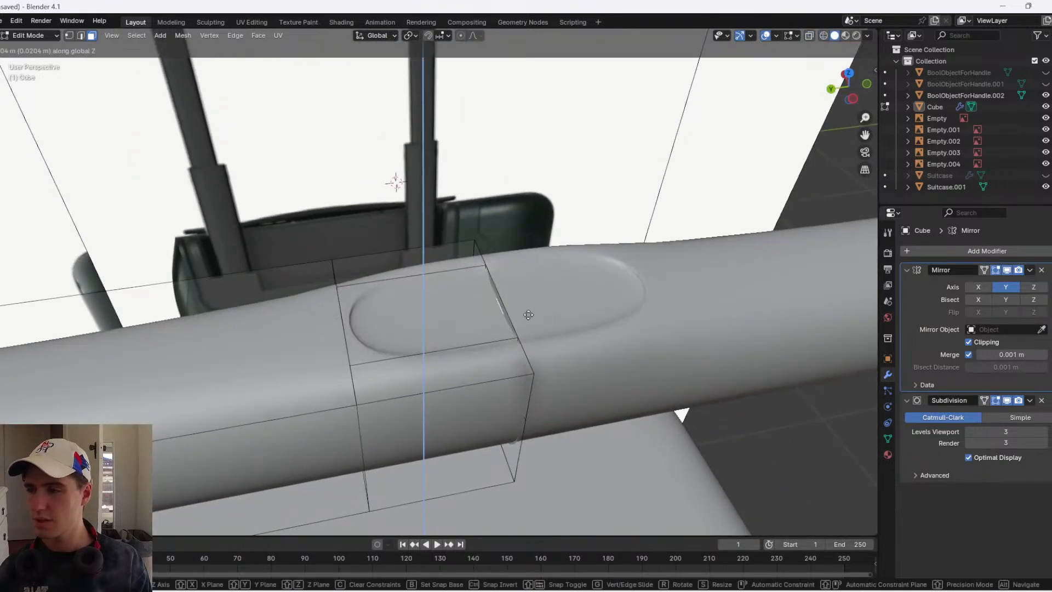
right_click(570, 327)
key("i")
left_click(563, 329)
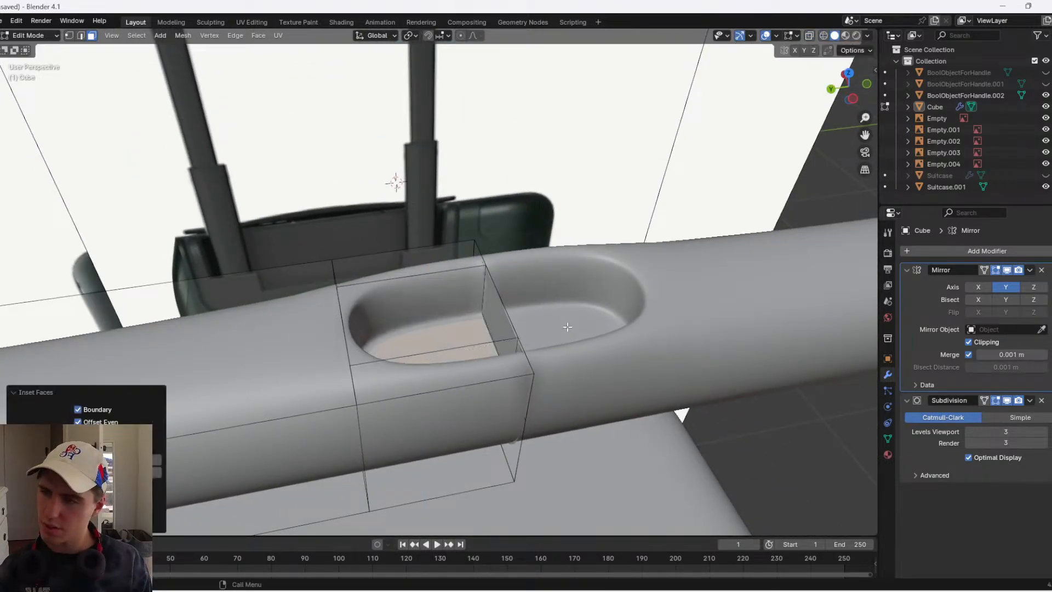
- Extrude the inset recess floor in place and raise it along Z to start the release button
key("e")
right_click(566, 328)
key("g")
key("z")
left_click(567, 280)
key("g")
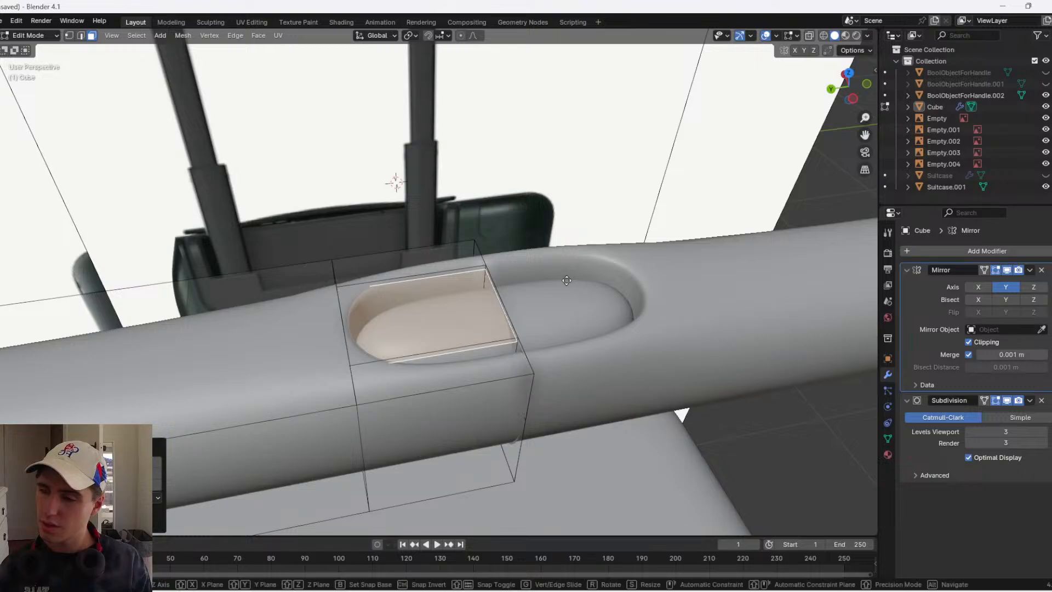
key("z")
left_click(567, 266)
- Raise the button's top face further along Z so it protrudes above the recess rim
key("Tab")
key("Tab")
key("g")
key("z")
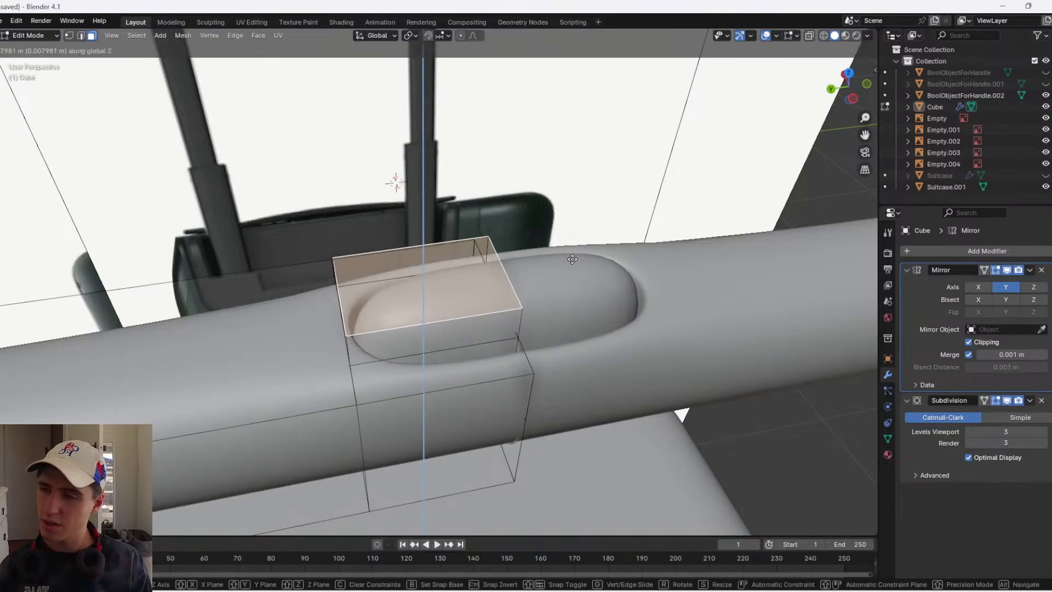
left_click(571, 265)
key("e")
right_click(572, 264)
key("Tab")
scroll(548, 285, "down", 2)
scroll(518, 310, "up", 3)
middle_click_drag(540, 376, 600, 377)
- Use wireframe shading to select a hidden internal face at the button's mirror seam and delete it
key("Tab")
left_click(538, 371)
middle_click_drag(404, 355, 285, 353)
key("z")
left_click(329, 359)
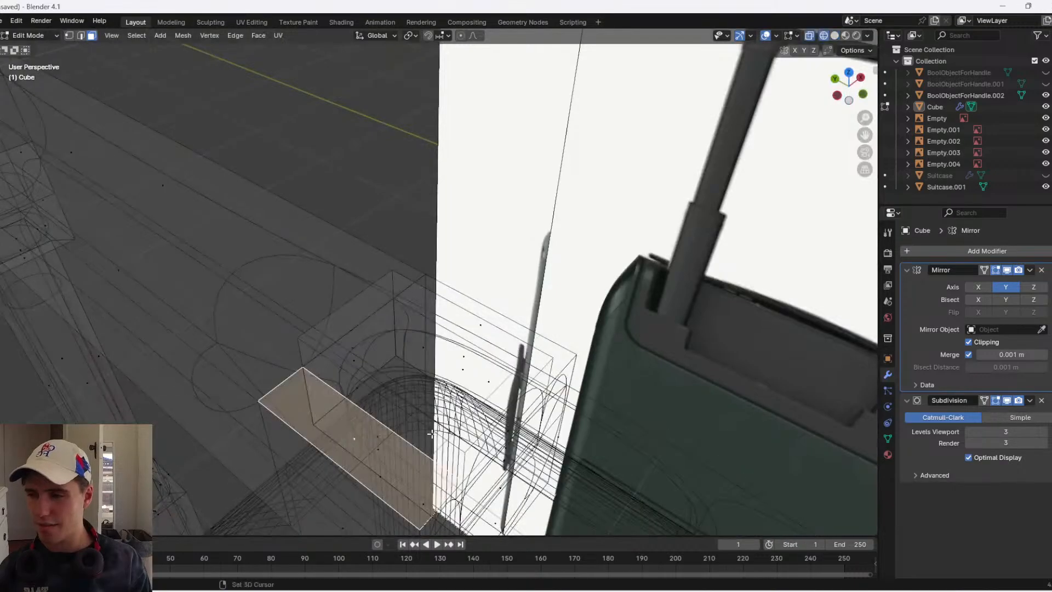
scroll(392, 334, "up", 3)
left_click(528, 361)
key("z")
left_click(582, 333)
mouse_move(549, 333)
middle_mouse_down()
mouse_move(582, 331)
mouse_move(618, 353)
middle_mouse_up()
key("x")
left_click(617, 355)
scroll(618, 354, "down", 2)
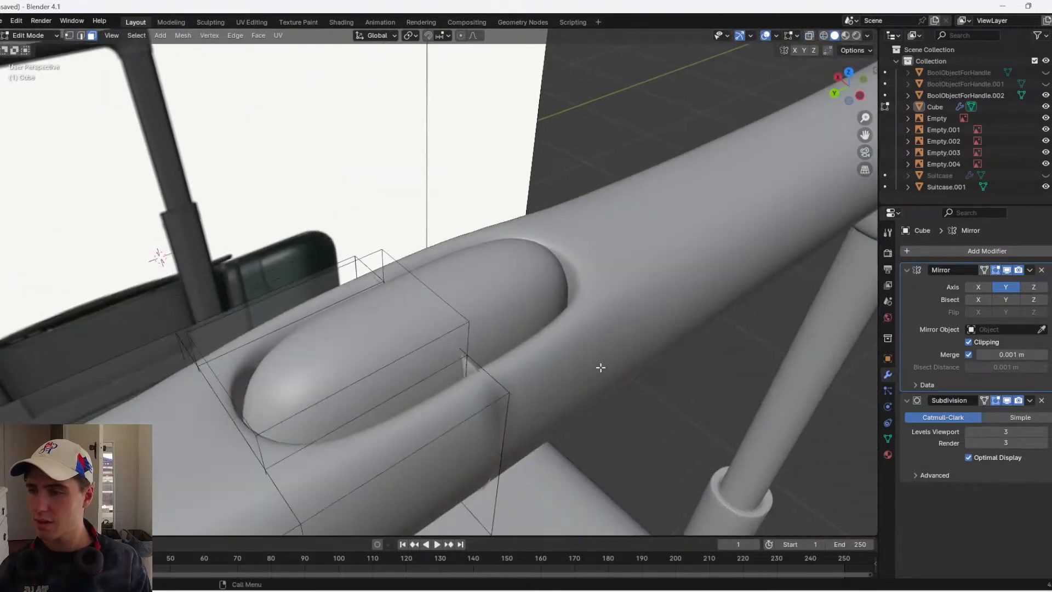
- Select the wide internal cross-section face at the crossbar's center in wireframe and delete it, returning to solid shading
scroll(592, 373, "up", 1)
left_click(528, 453)
key("z")
left_click(492, 425)
scroll(510, 423, "down", 5)
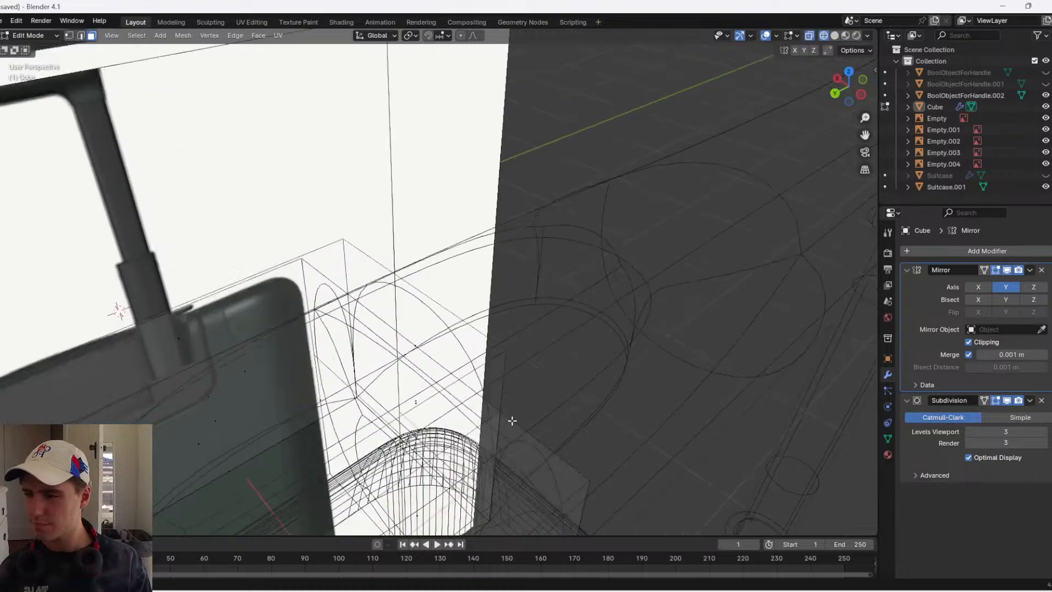
left_click(405, 410)
key("x")
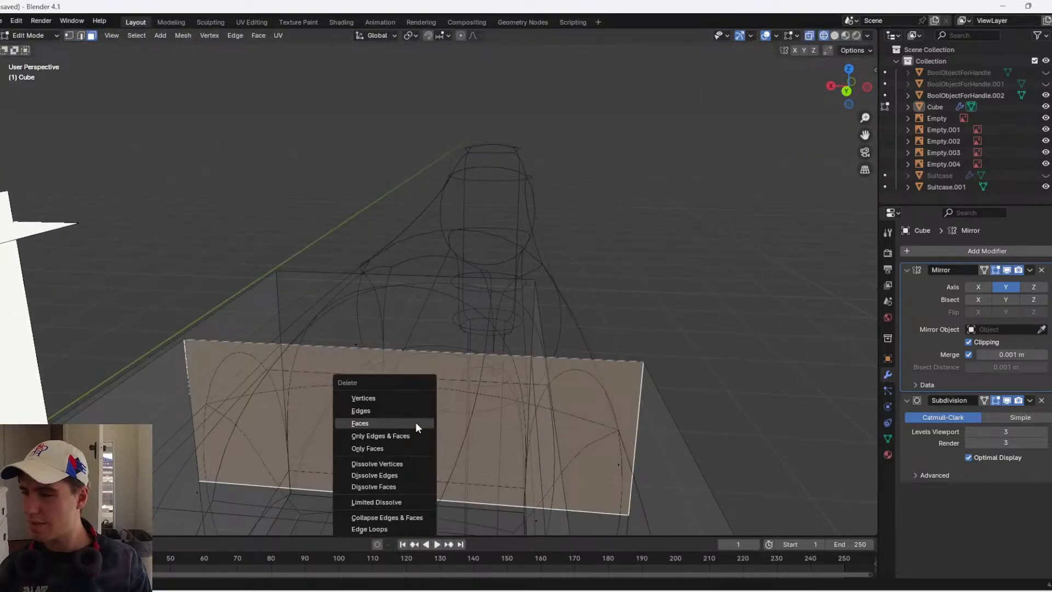
left_click(416, 422)
key("z")
left_click(482, 423)
middle_click_drag(505, 427, 595, 421)
scroll(527, 361, "down", 5)
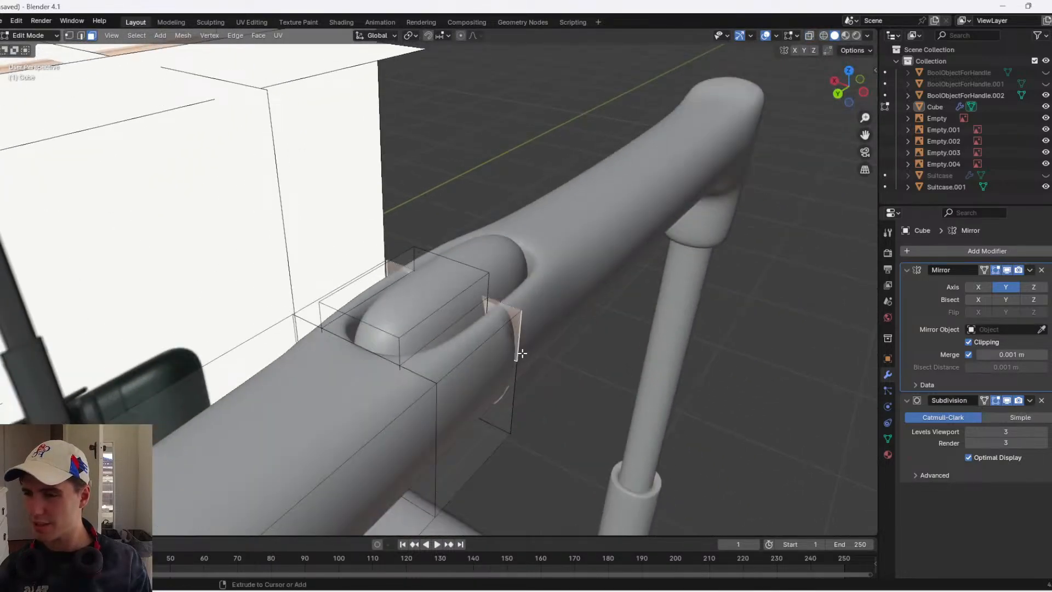
- Examine the mirror seam around the release button and the overall shape of the handle
scroll(522, 354, "up", 2)
left_click(543, 329)
scroll(542, 328, "up", 2)
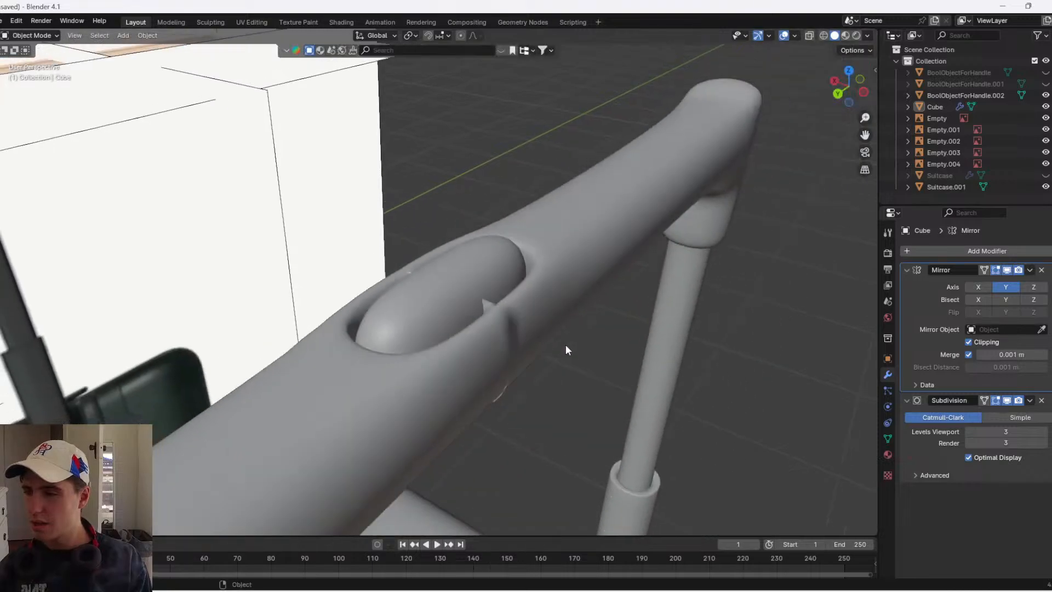
scroll(566, 348, "down", 6)
middle_click_drag(521, 342, 511, 311)
scroll(512, 311, "up", 4)
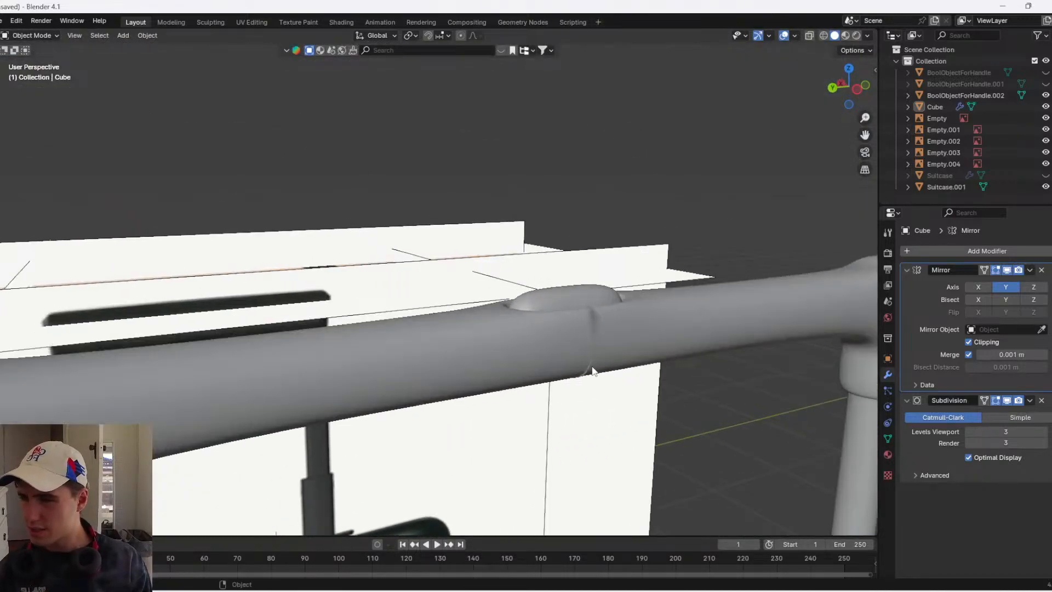
key("Tab")
scroll(593, 372, "down", 4)
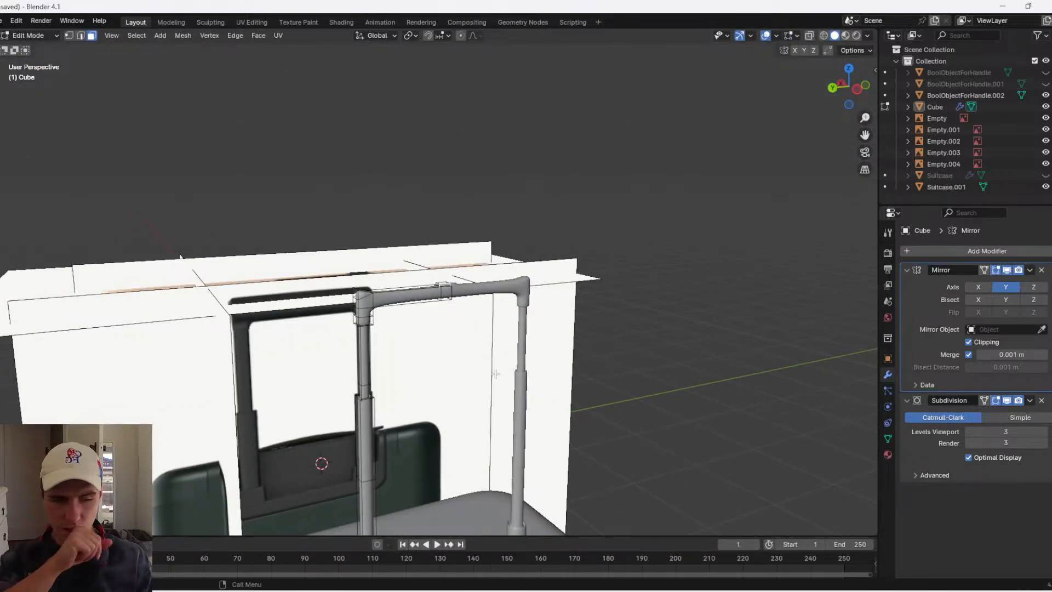
scroll(729, 314, "down", 3)
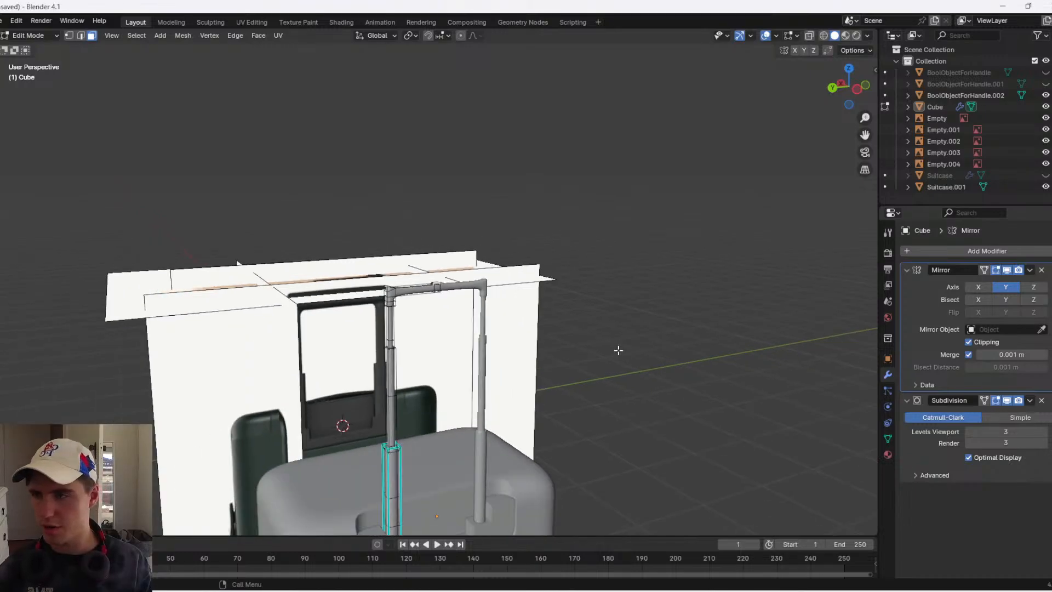
- Rename the telescopic handle object to Handle
key("Tab")
left_click(484, 349)
left_click(484, 349)
key("F2")
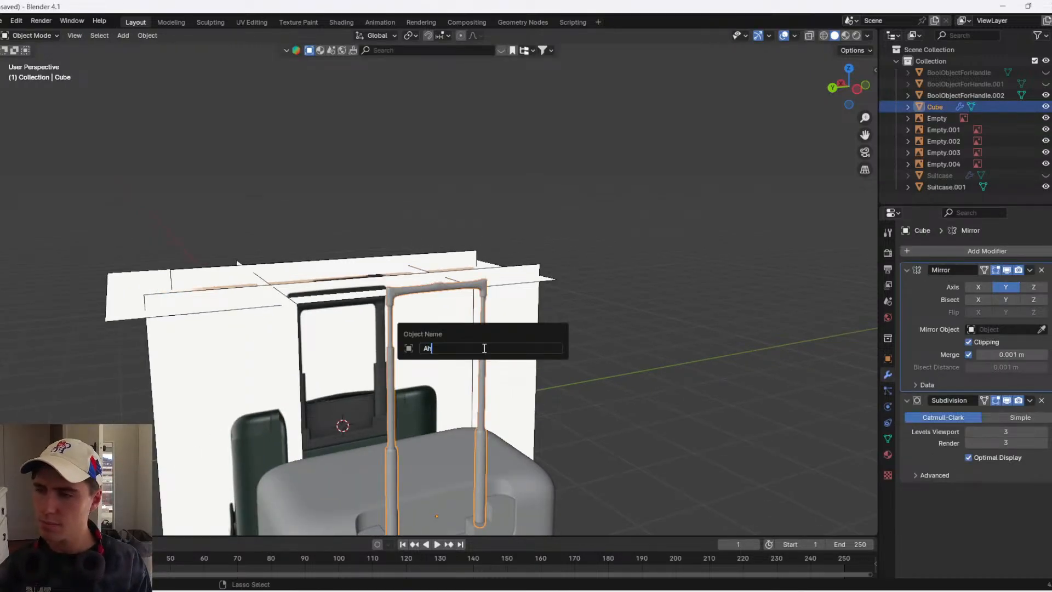
type("Handle")
key("Return")
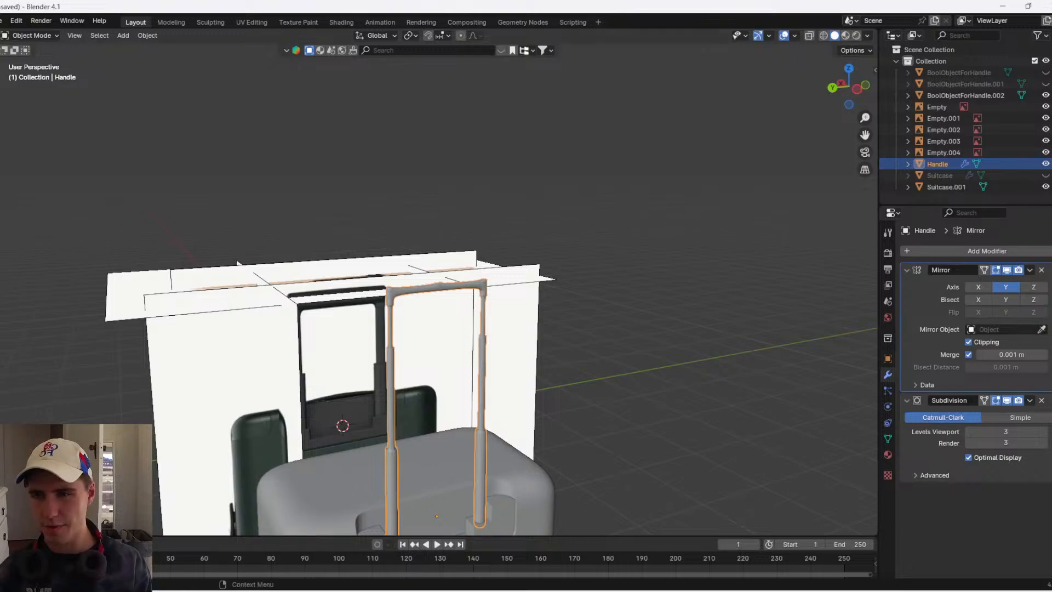
- Duplicate the handle with the original hidden, and apply the Mirror and Subdivision modifiers on the copy
key("shift+d")
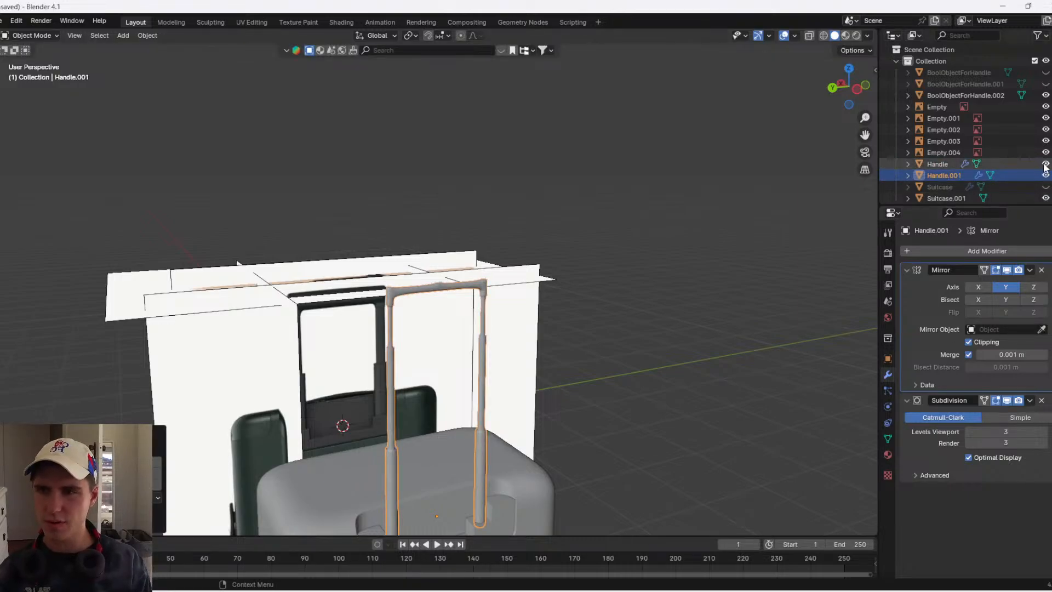
key("ctrl+a")
key("ctrl+a")
scroll(701, 374, "up", 6)
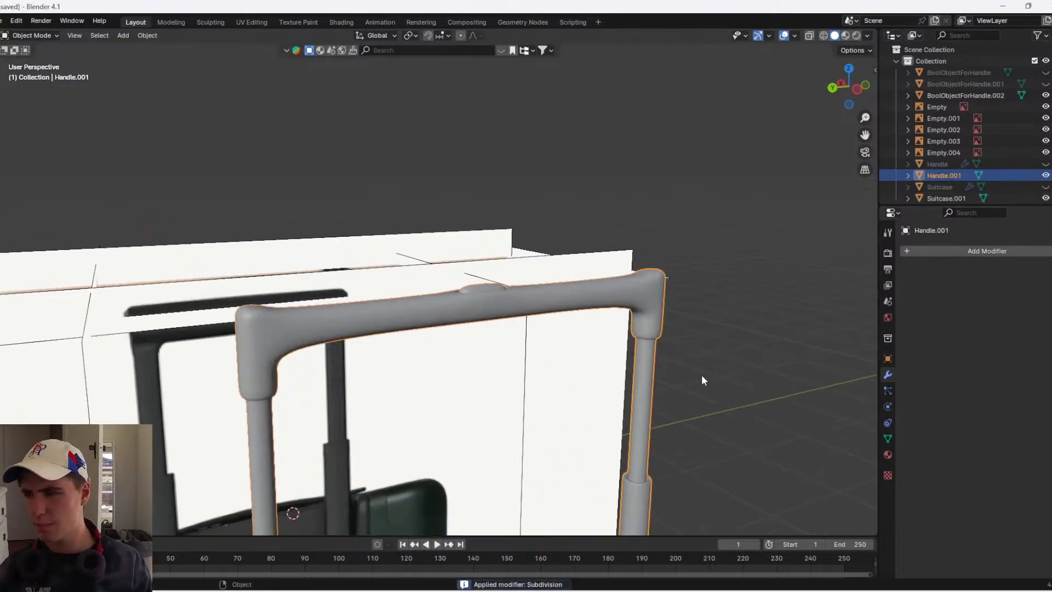
- Merge the overlapping vertices by distance across the release button and the central section of the crossbar
scroll(640, 373, "up", 2)
key("Tab")
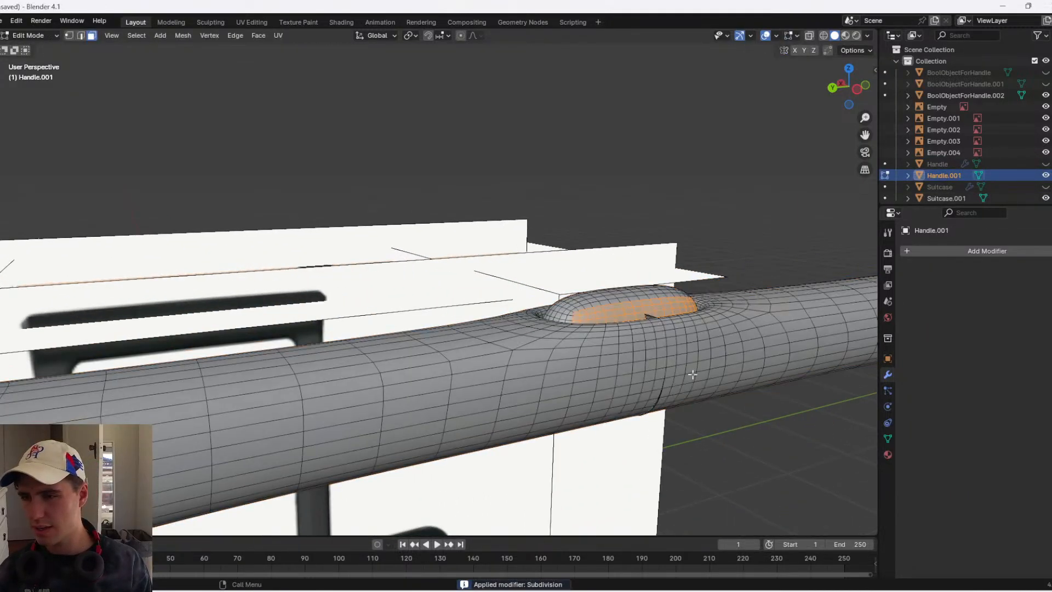
left_click(854, 93)
key("shift+z")
scroll(619, 389, "up", 3)
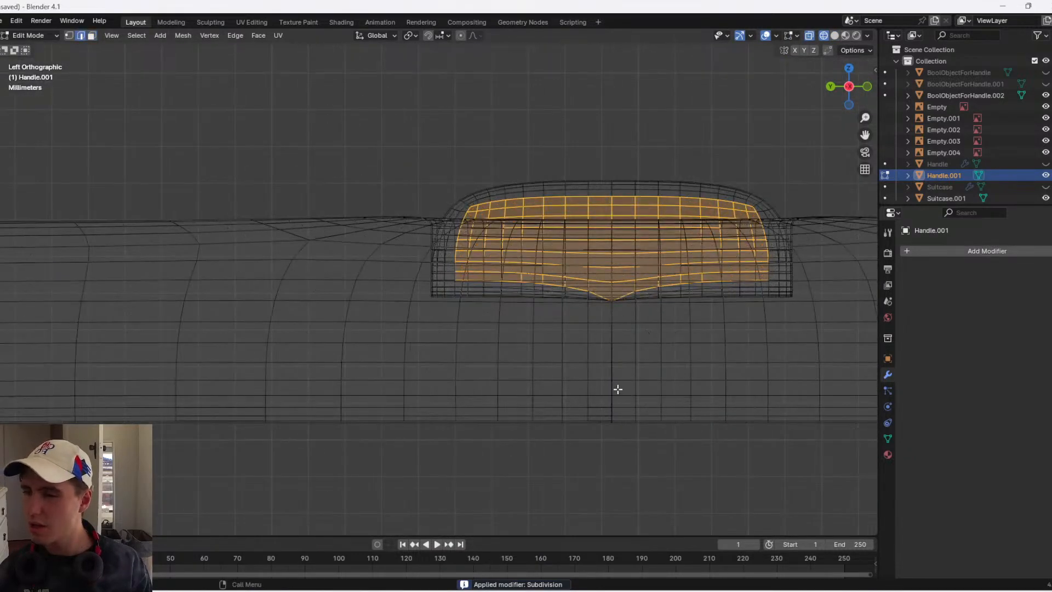
scroll(661, 437, "down", 4)
left_click_drag(684, 438, 331, 162)
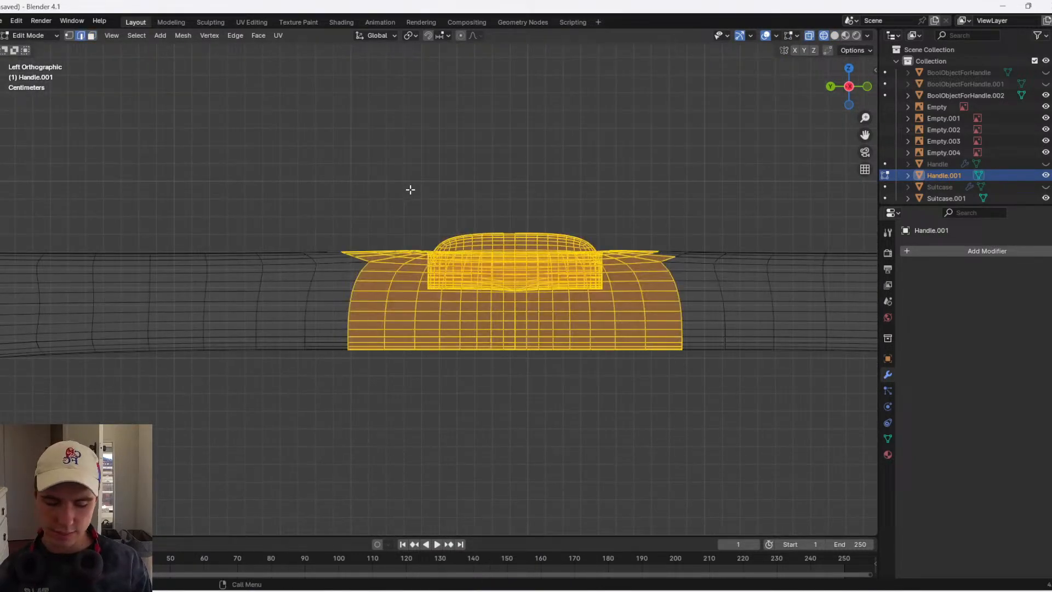
key("m")
left_click(418, 193)
key("shift+z")
scroll(649, 337, "up", 2)
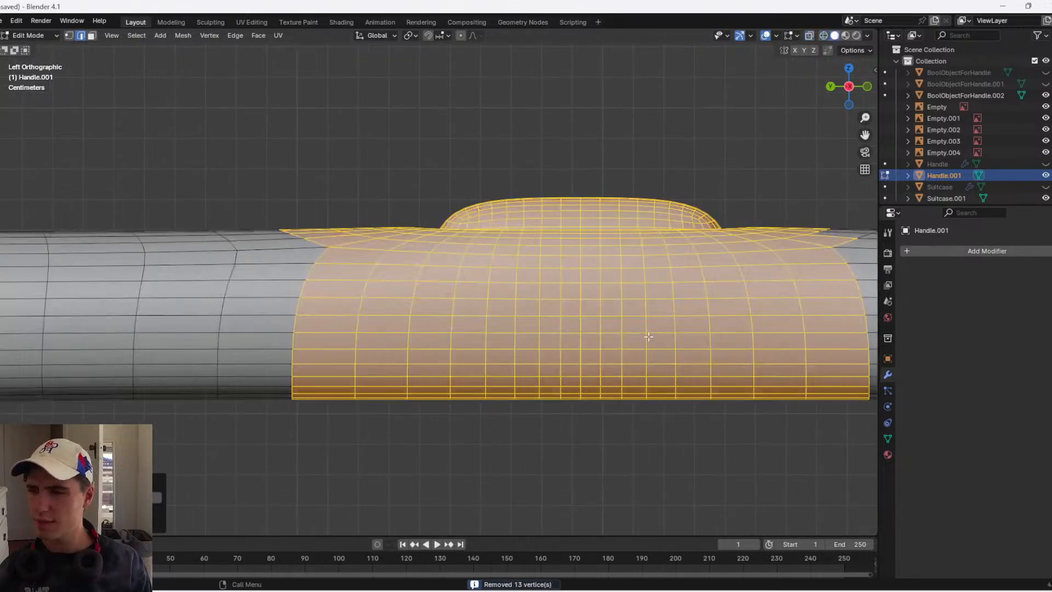
- Examine the crossbar's center below the release button for remaining gaps along the mirror seam
middle_click_drag(649, 337, 688, 388)
key("Tab")
scroll(625, 362, "up", 1)
key("Tab")
key("alt+a")
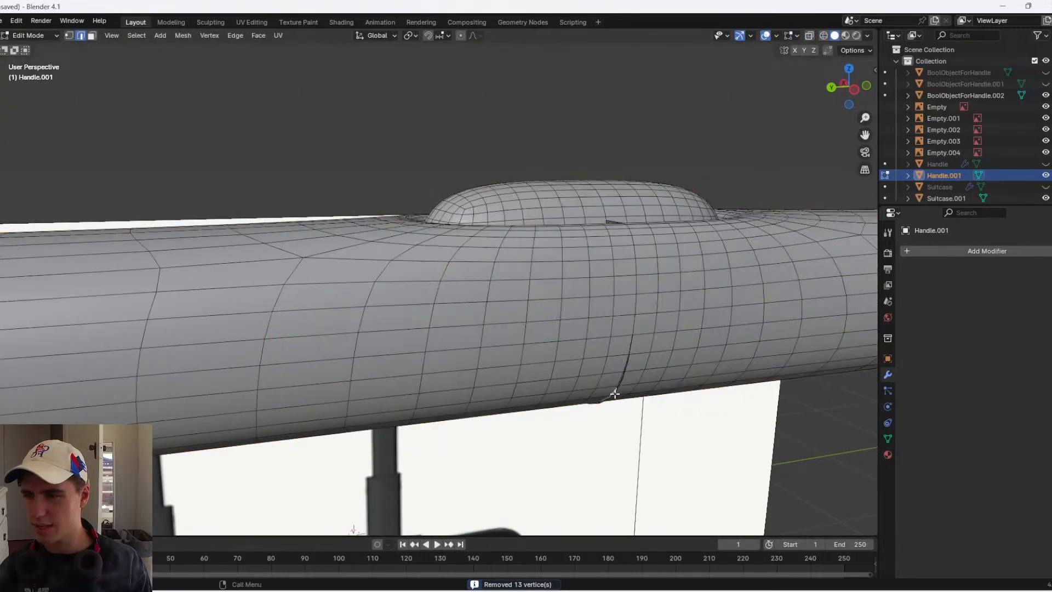
scroll(615, 393, "up", 2)
middle_click_drag(671, 399, 643, 403)
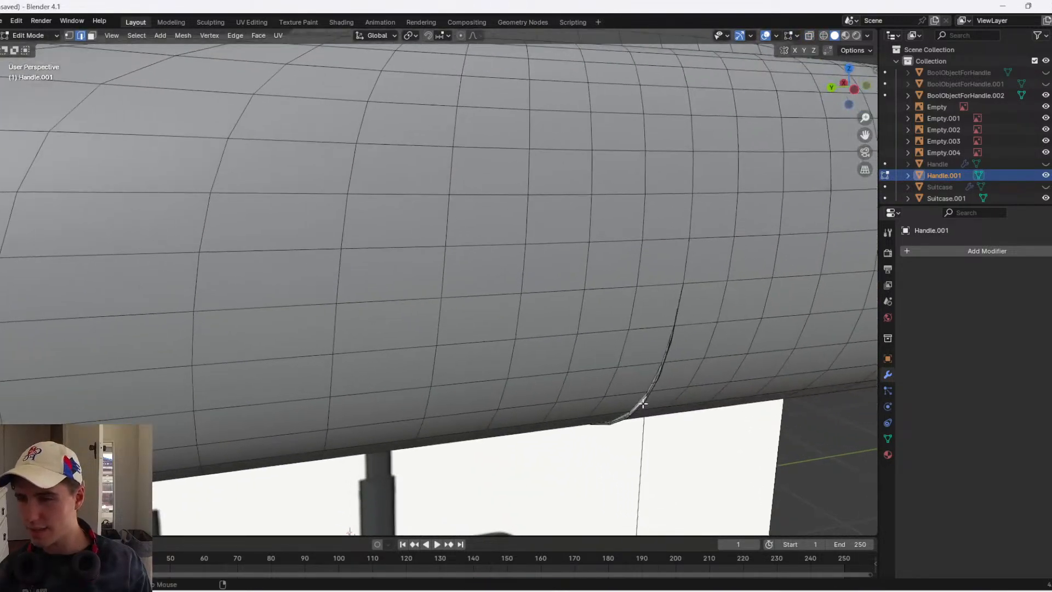
- Try deleting a stray seam edge on the crossbar's underside and growing the face selection around it
key("x")
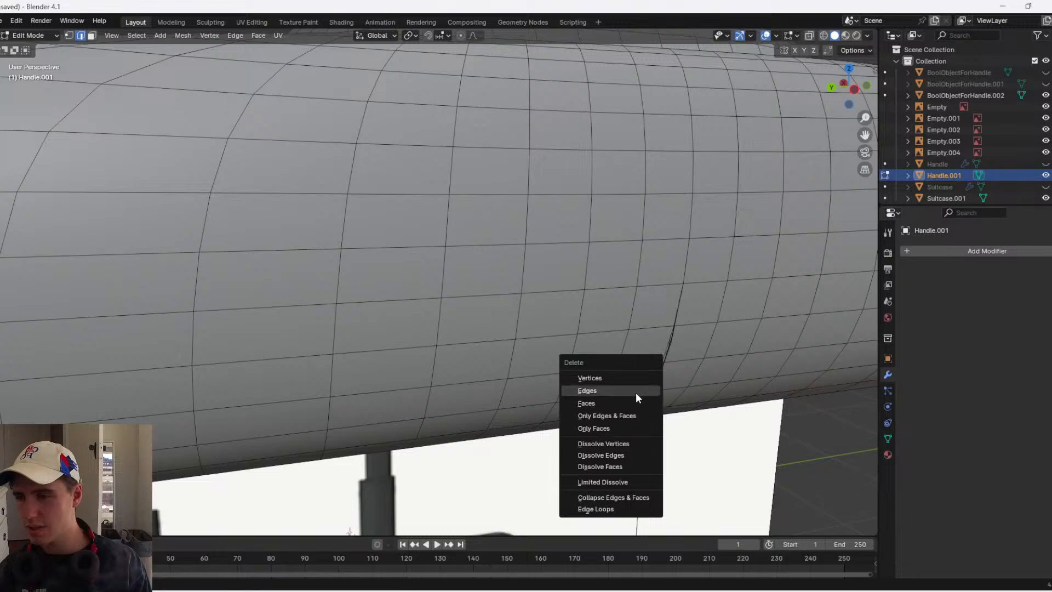
left_click(636, 394)
key("3")
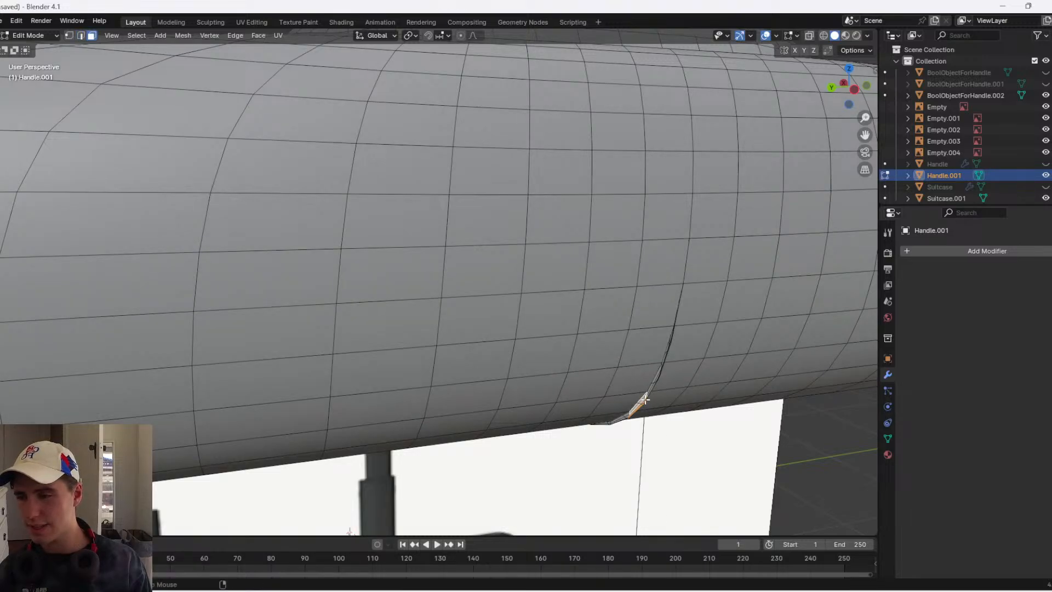
key("ctrl+KP_Add")
key("ctrl+KP_Add")
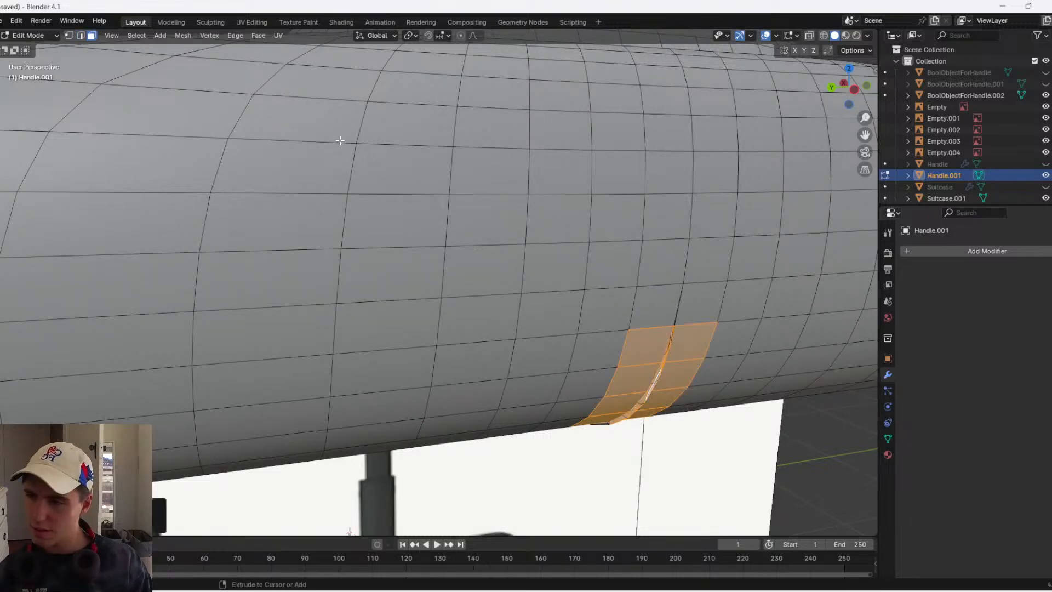
key("ctrl+z")
- Select a narrow stray face at the seam inside the hollow crossbar, closing the asset search bar
middle_click_drag(641, 213, 561, 219)
key("shift+z")
mouse_move(368, 252)
middle_mouse_down()
mouse_move(360, 278)
mouse_move(484, 320)
mouse_move(548, 309)
mouse_move(610, 183)
middle_mouse_up()
key("shift+z")
left_click(517, 304)
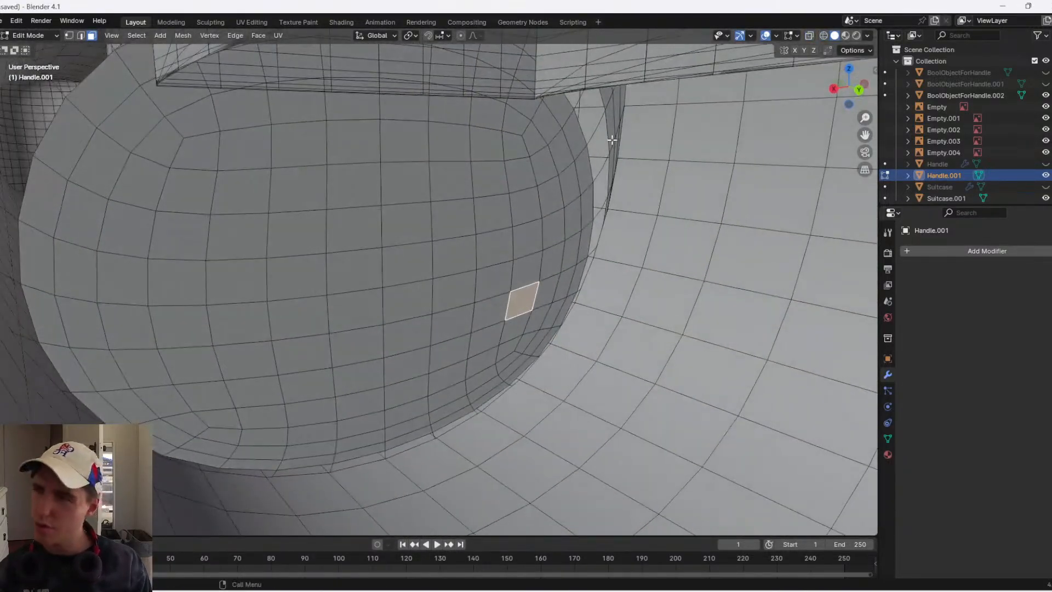
left_click(614, 139)
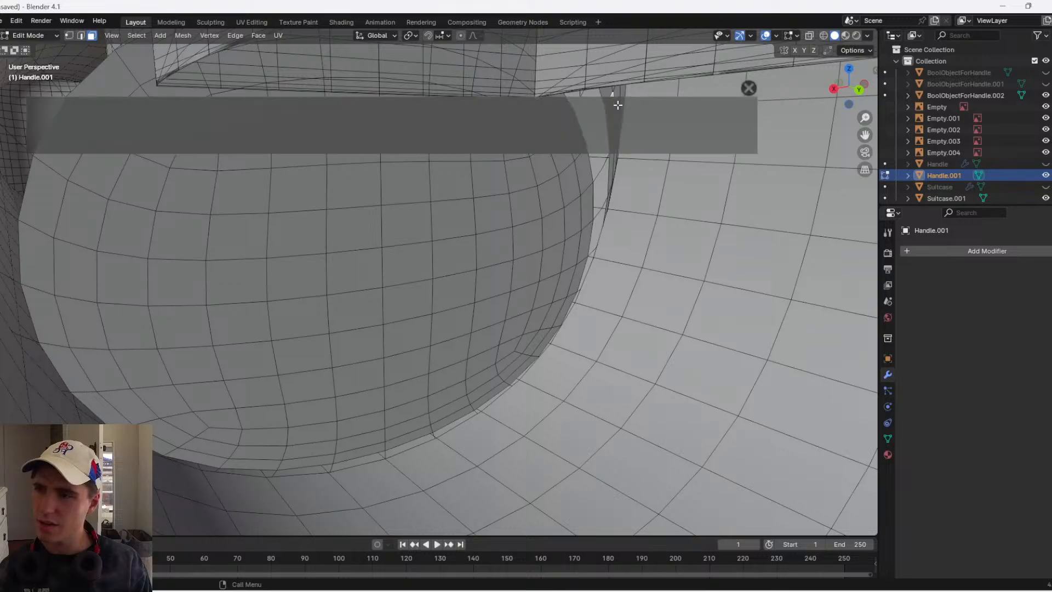
left_click(748, 88)
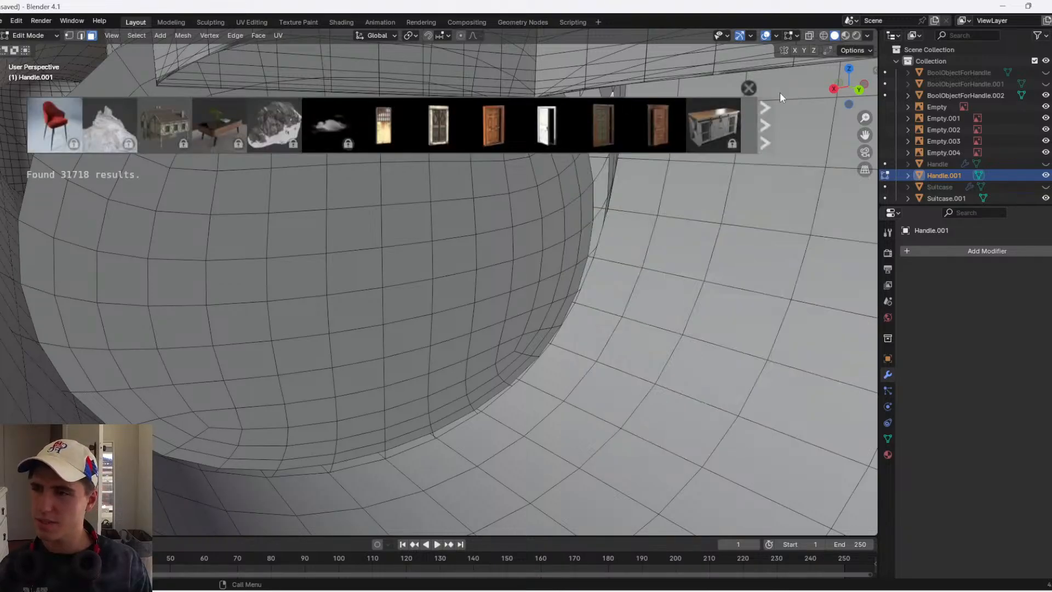
left_click(750, 88)
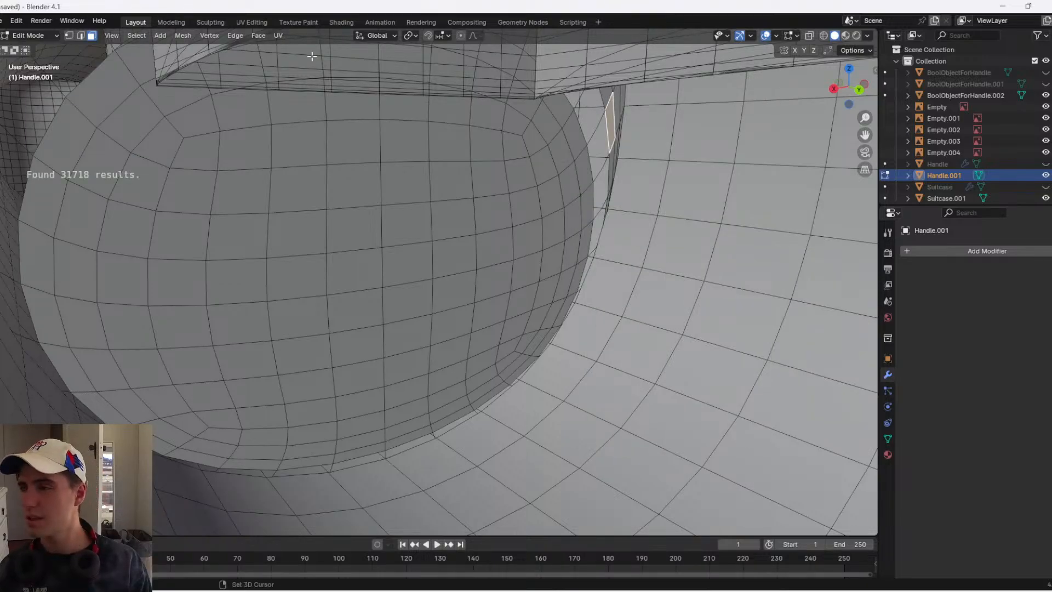
- Try selecting all faces similar in area to the narrow stray face inside the crossbar
left_click(137, 36)
mouse_move(217, 213)
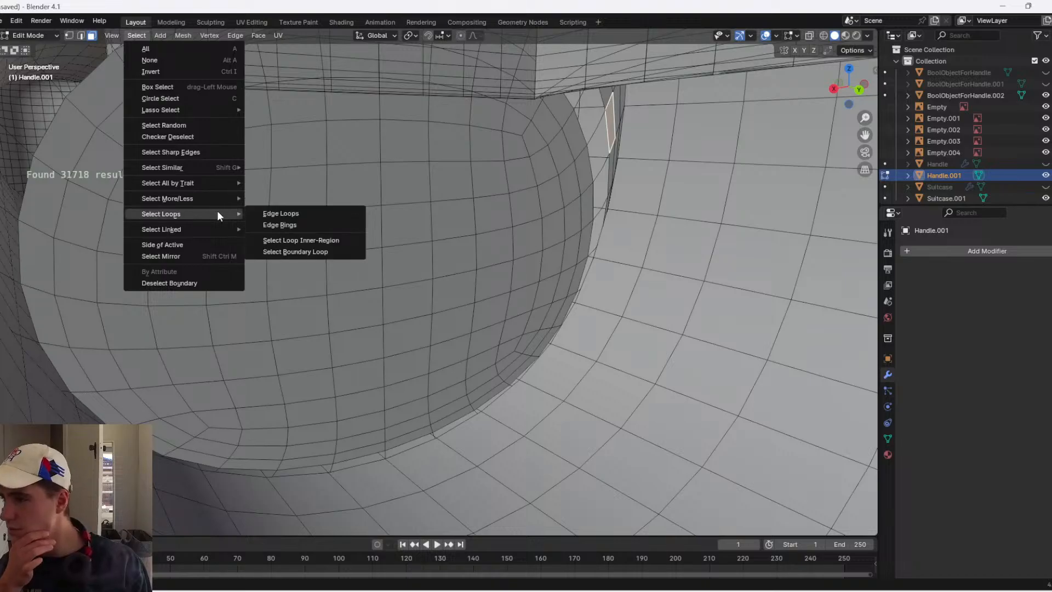
mouse_move(228, 169)
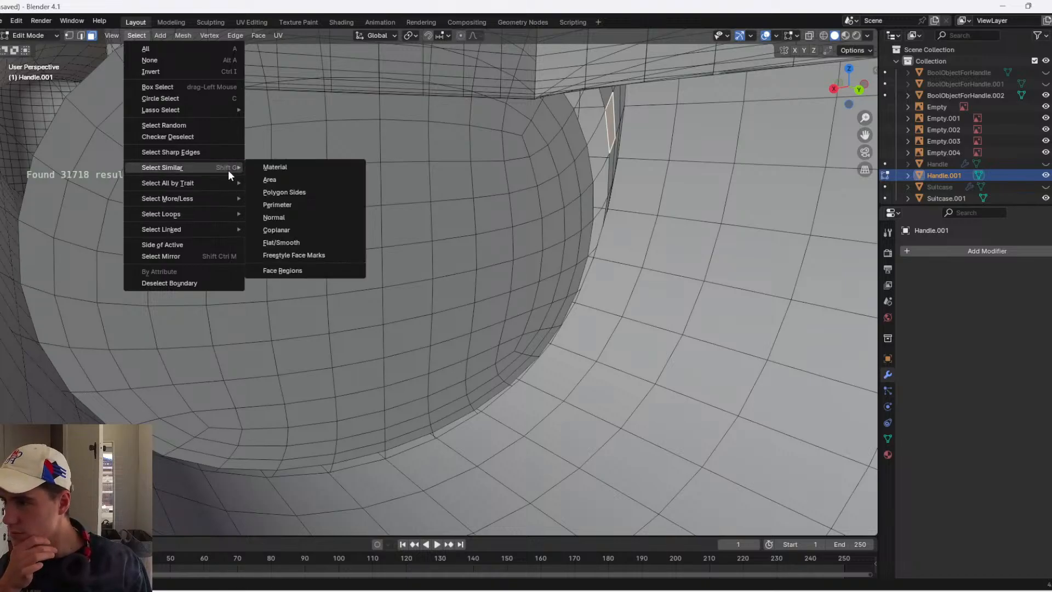
left_click(269, 180)
scroll(529, 188, "down", 6)
scroll(592, 159, "up", 7)
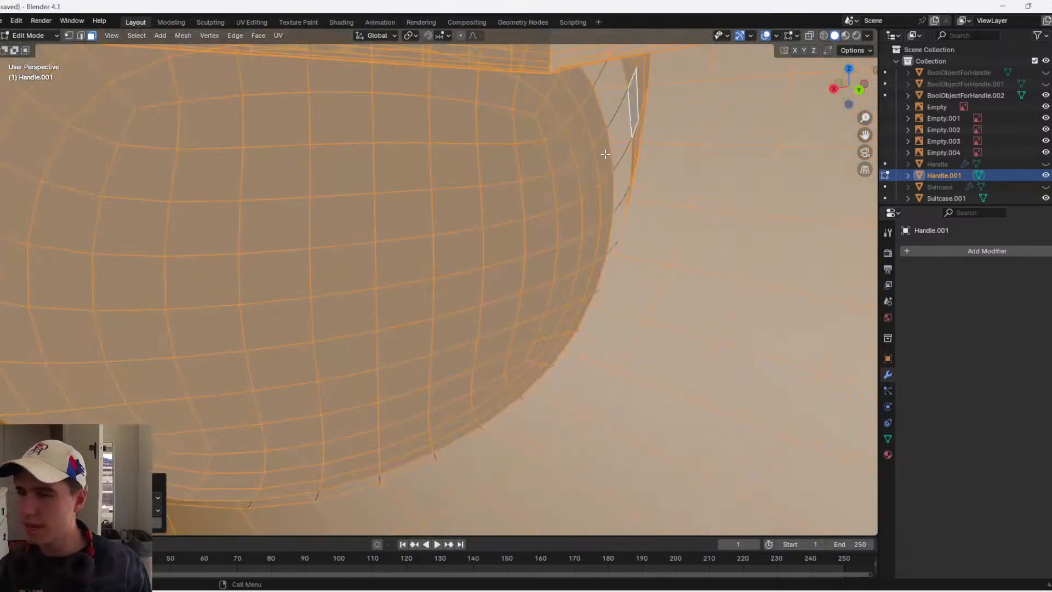
key("ctrl+z")
- Select the edge loop around the crossbar's internal cross-section at the seam and delete its edges
middle_click_drag(663, 143, 484, 383)
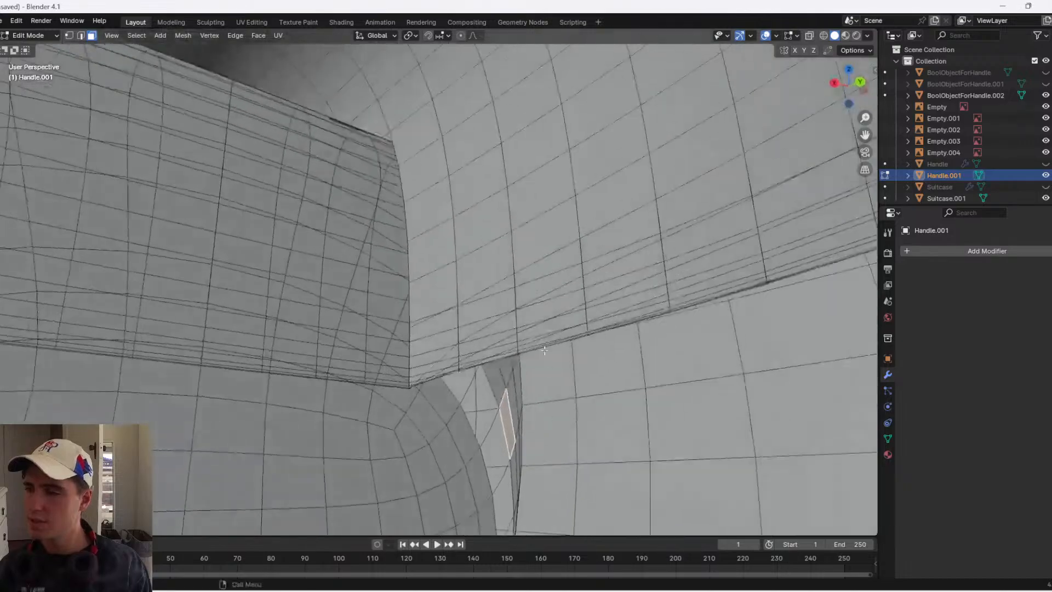
key("alt+a")
key("2")
left_click(491, 392, "alt")
scroll(492, 391, "down", 4)
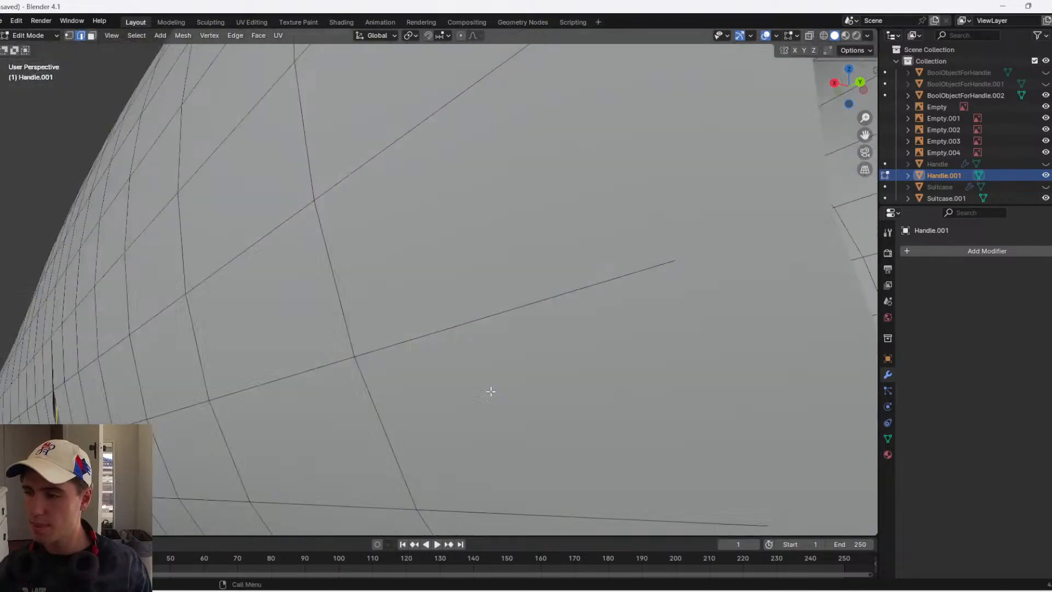
scroll(464, 376, "down", 5)
key("shift+z")
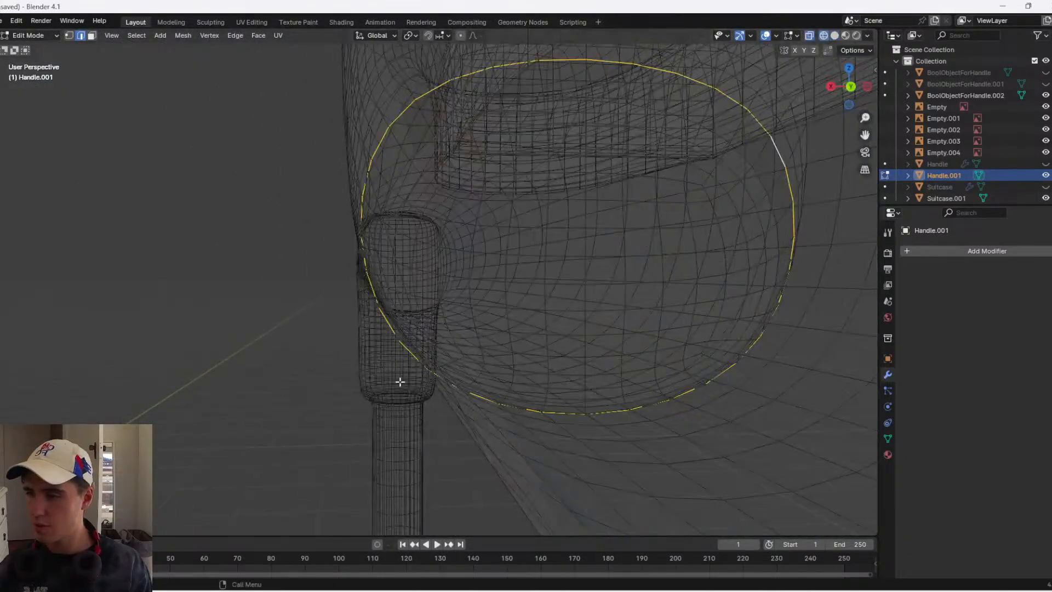
key("shift+z")
middle_click_drag(435, 367, 442, 387)
key("x")
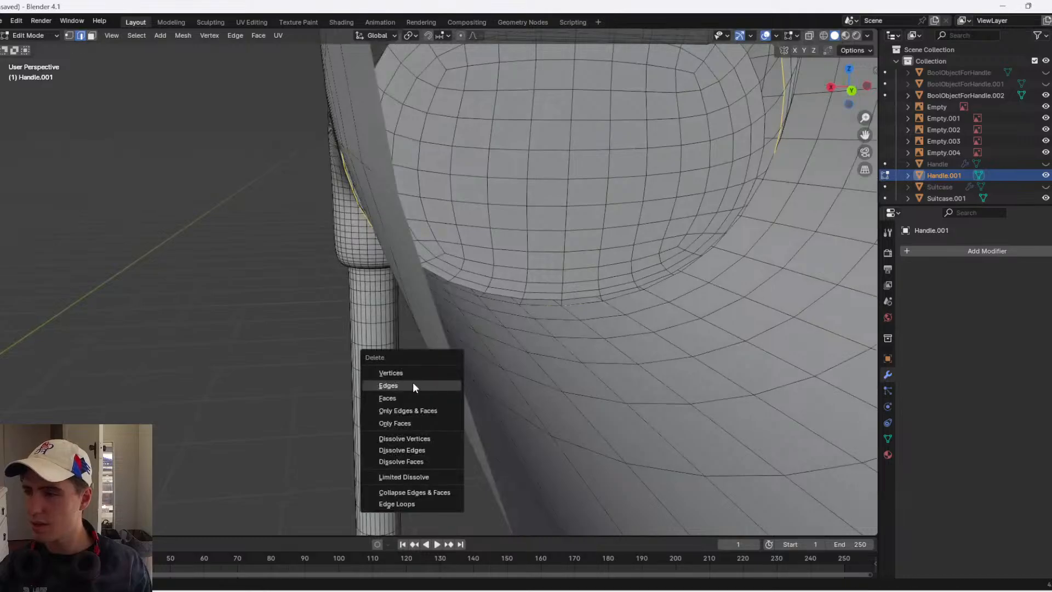
left_click(413, 386)
- Try deleting an edge of the open seam loop on the crossbar's underside
scroll(392, 335, "down", 4)
middle_click_drag(547, 253, 538, 261)
scroll(518, 301, "up", 3)
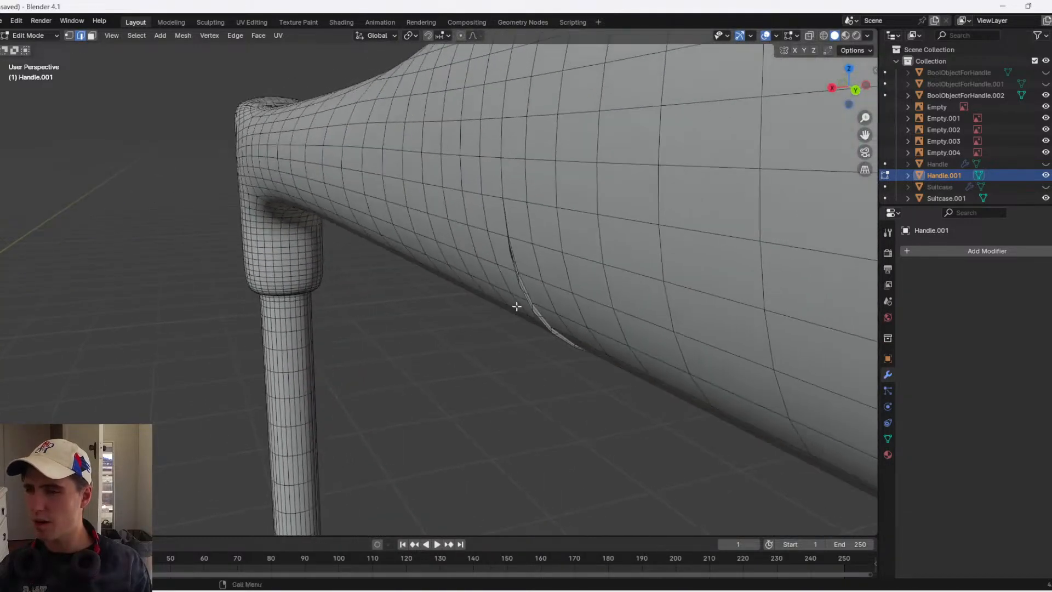
left_click(544, 328, "alt")
left_click(549, 324, "alt")
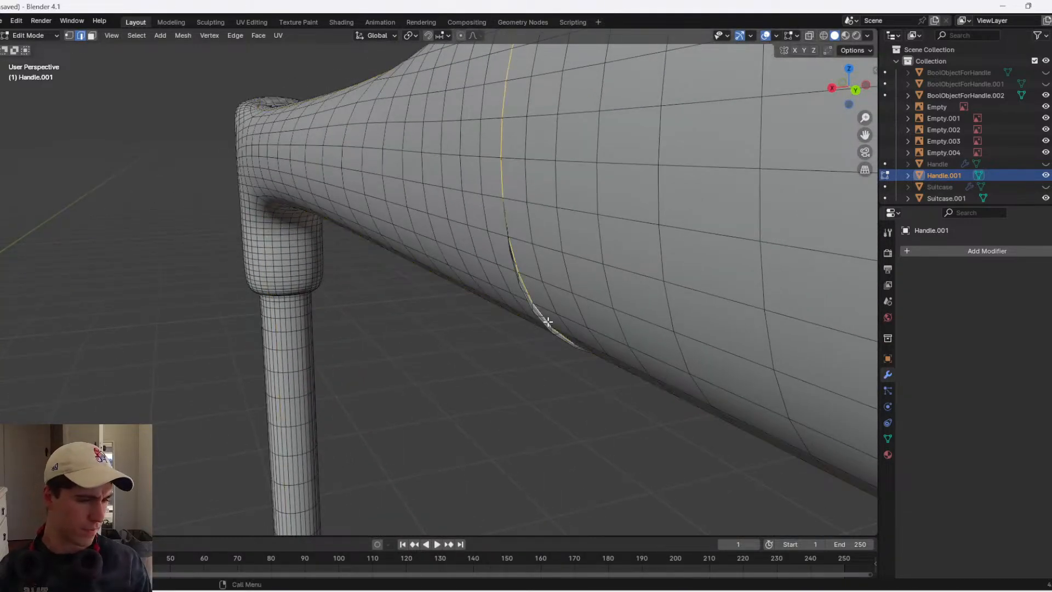
left_click(543, 318)
scroll(543, 316, "up", 5)
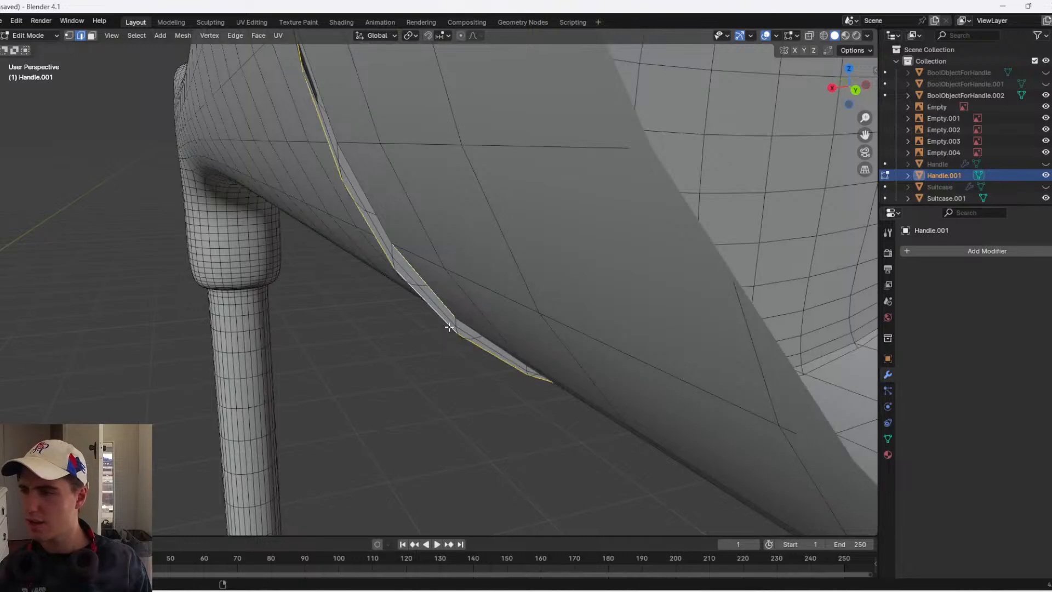
scroll(448, 323, "down", 3)
key("x")
left_click(446, 322)
middle_click_drag(454, 303, 505, 280)
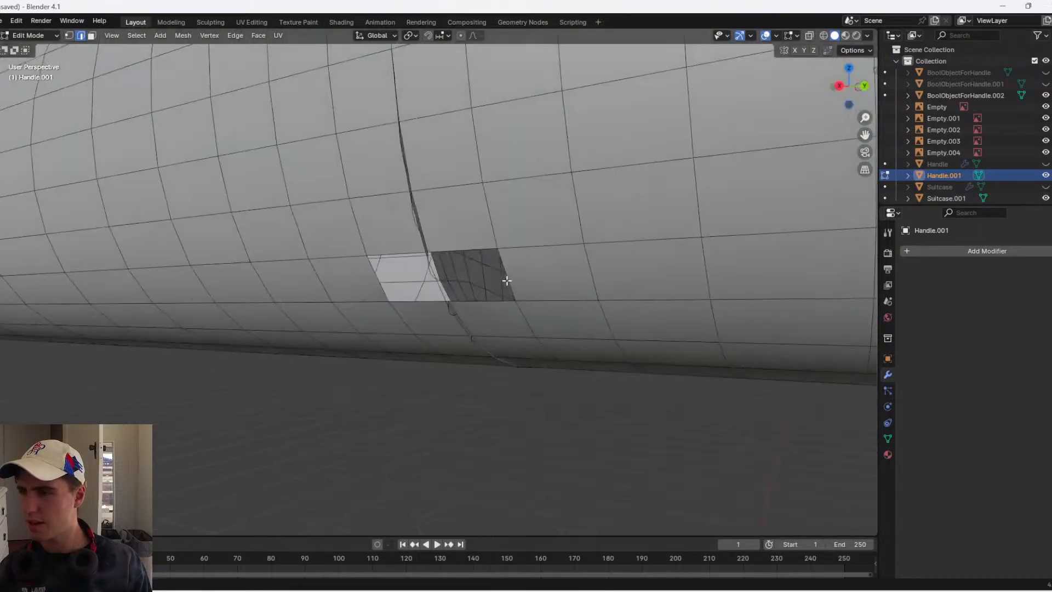
key("ctrl+z")
middle_click_drag(467, 328, 447, 333)
scroll(446, 333, "up", 3)
key("g")
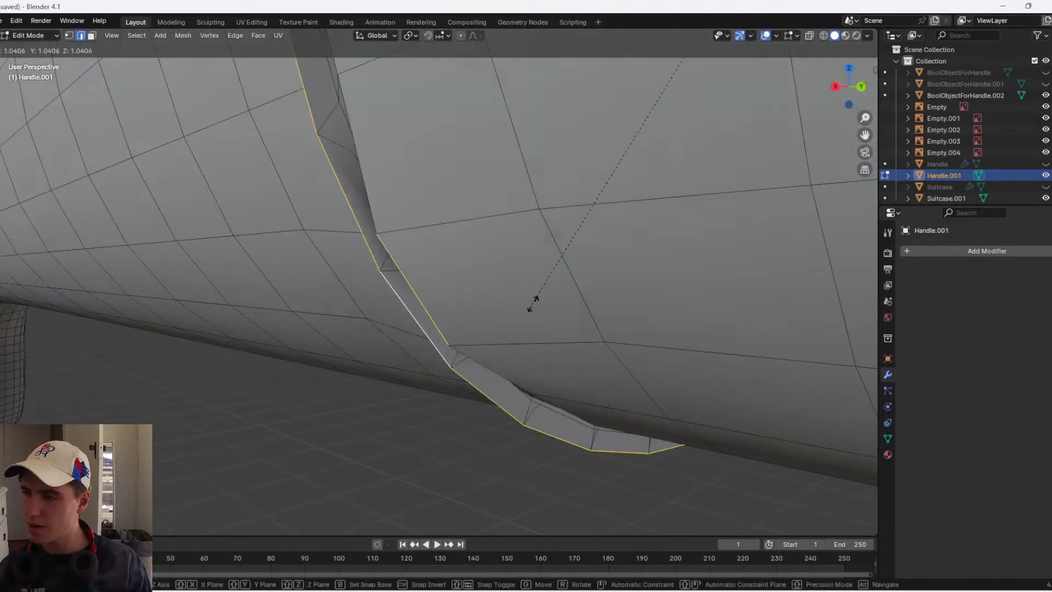
right_click(642, 293)
- Try merging the vertex just above the open crack on the crossbar's opposite side
key("3")
scroll(475, 347, "down", 5)
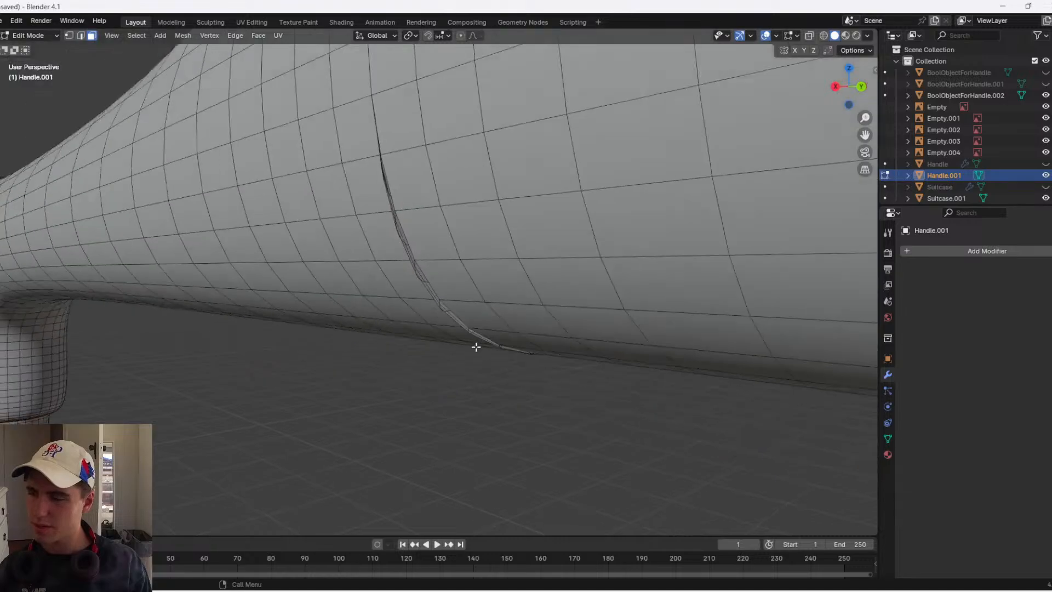
mouse_move(532, 282)
middle_mouse_down()
mouse_move(614, 331)
mouse_move(484, 307)
mouse_move(417, 249)
mouse_move(348, 263)
mouse_move(338, 208)
mouse_move(406, 291)
mouse_move(428, 268)
middle_mouse_up()
key("shift+z")
key("shift+z")
key("1")
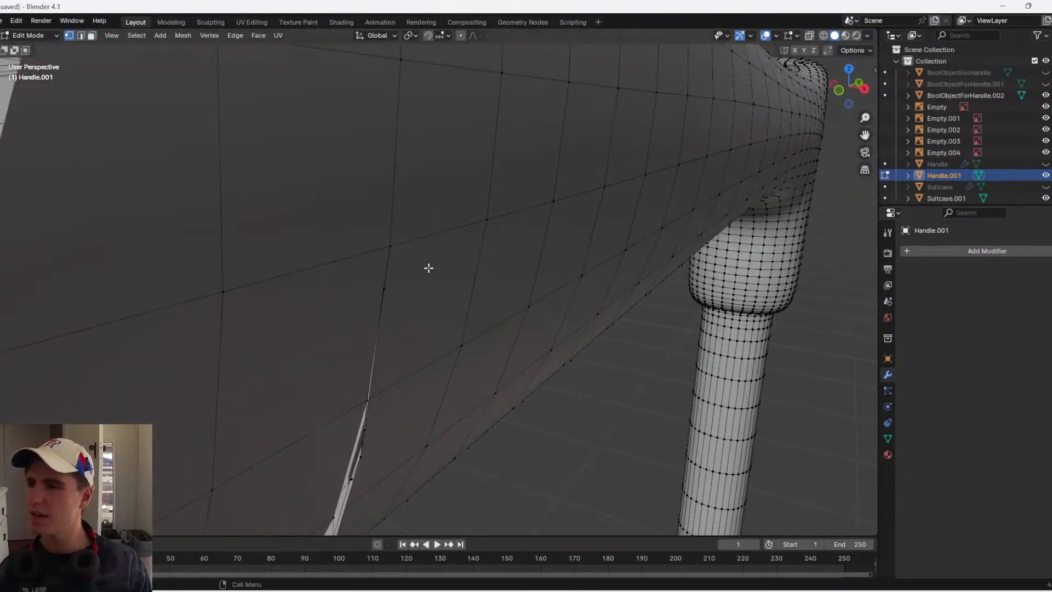
left_click(376, 239)
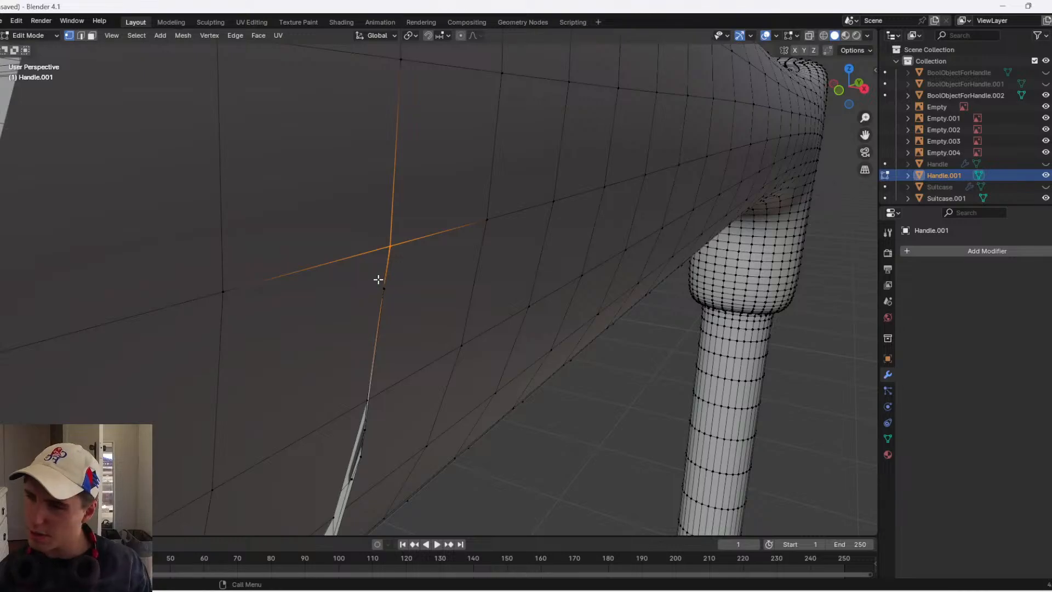
key("m")
left_click(365, 236)
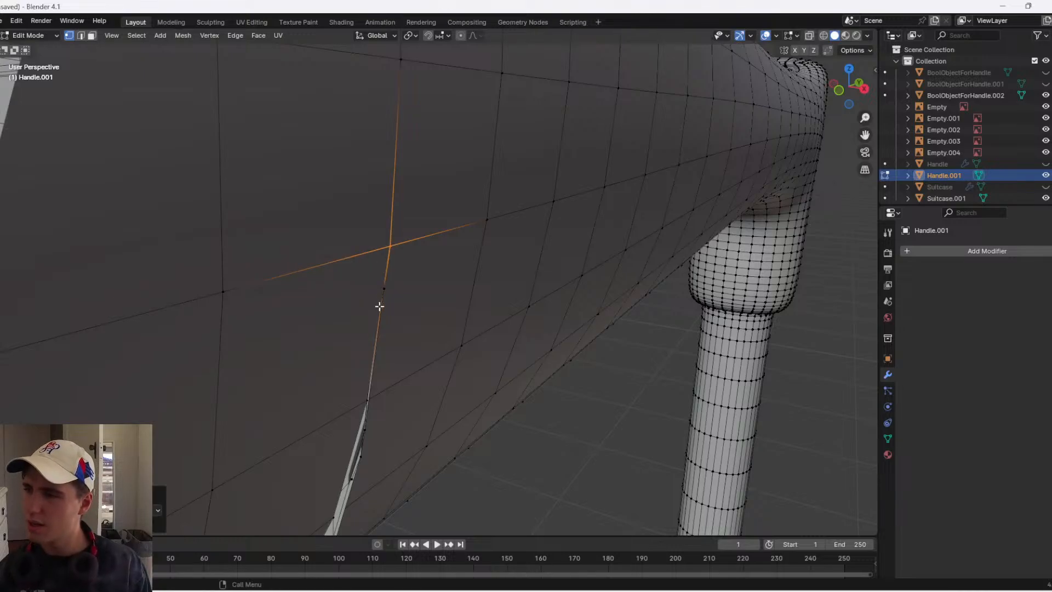
left_click(365, 399)
key("x")
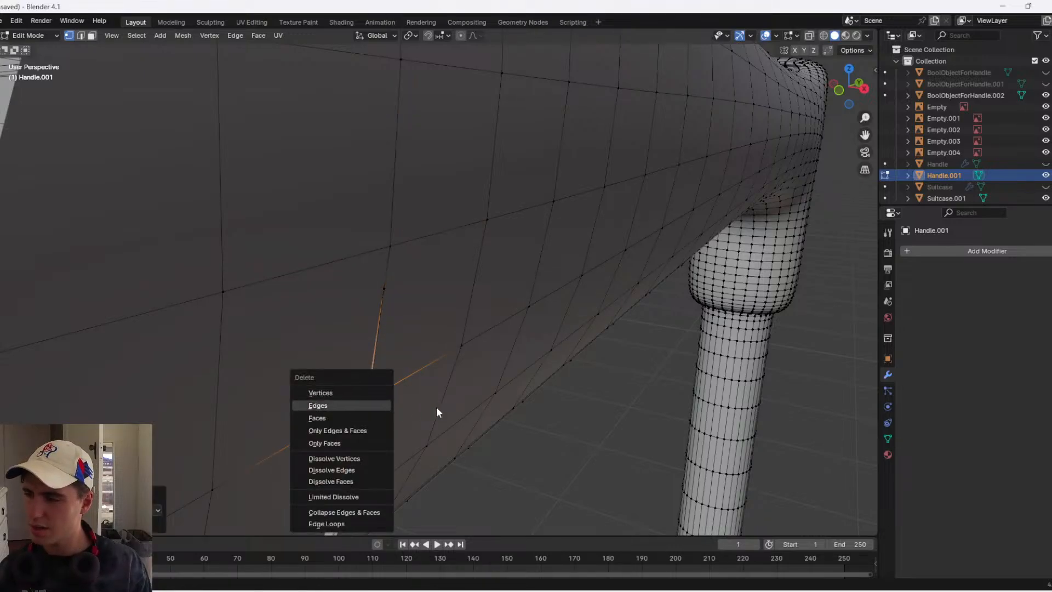
key("shift+z")
mouse_move(380, 407)
left_mouse_down()
mouse_move(336, 392)
mouse_move(382, 403)
left_mouse_up()
scroll(406, 403, "up", 1)
key("ctrl+z")
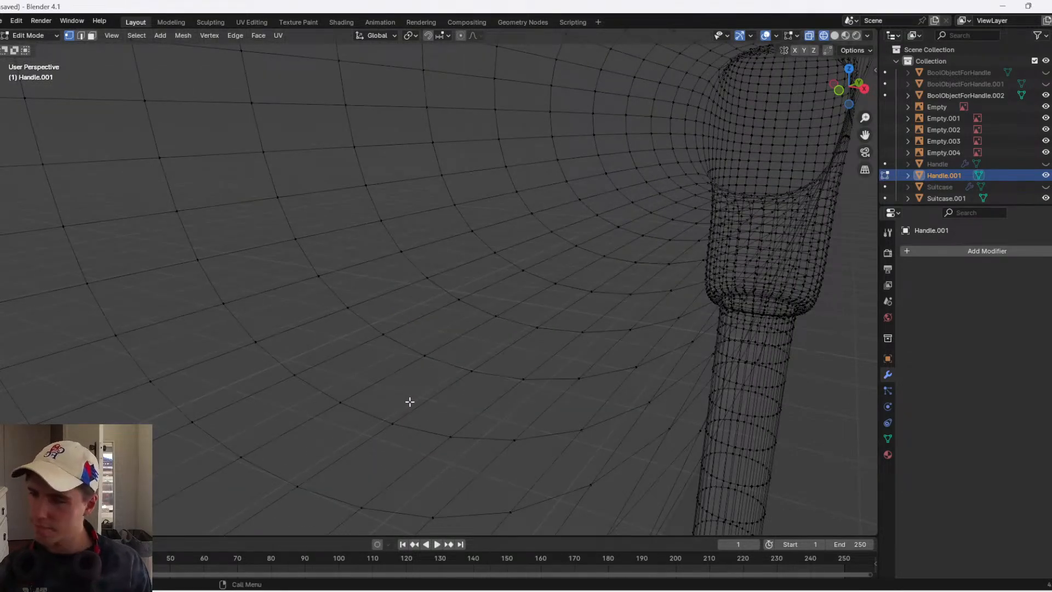
key("z")
left_click(502, 404)
- Select the edge loop along the crack under the crossbar and delete its edges
scroll(449, 389, "down", 2)
scroll(427, 402, "up", 2)
middle_click_drag(418, 408, 313, 301, "shift")
key("2")
left_click(403, 276, "alt")
scroll(419, 310, "up", 1, "alt")
key("x")
left_click(426, 317)
right_click(339, 343)
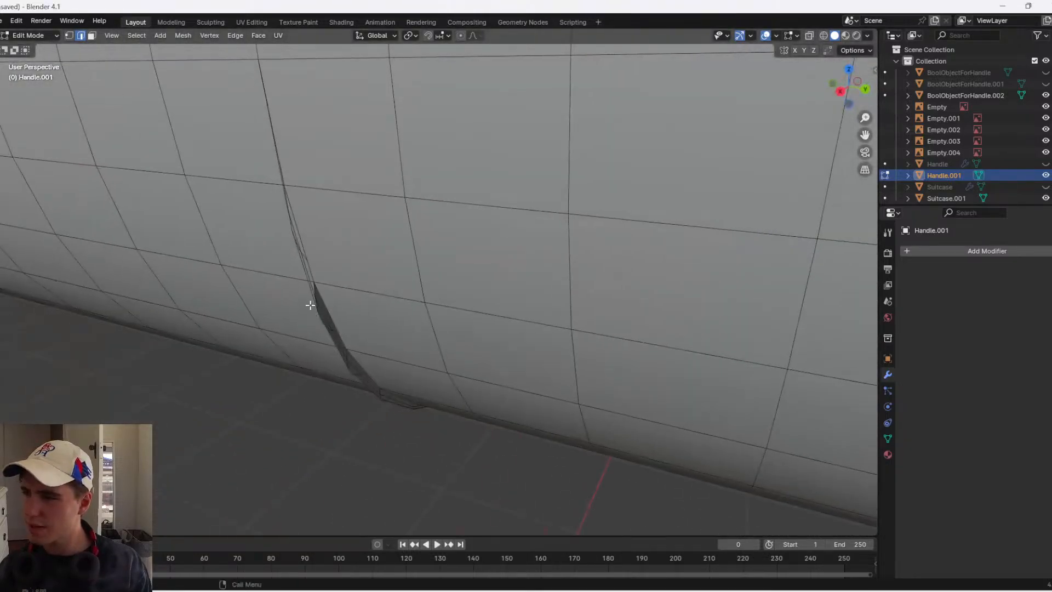
- Delete the leftover stray edges one at a time along the upper part of the crossbar's seam crack
scroll(310, 301, "up", 2)
left_click(205, 275)
left_click(210, 262)
key("x")
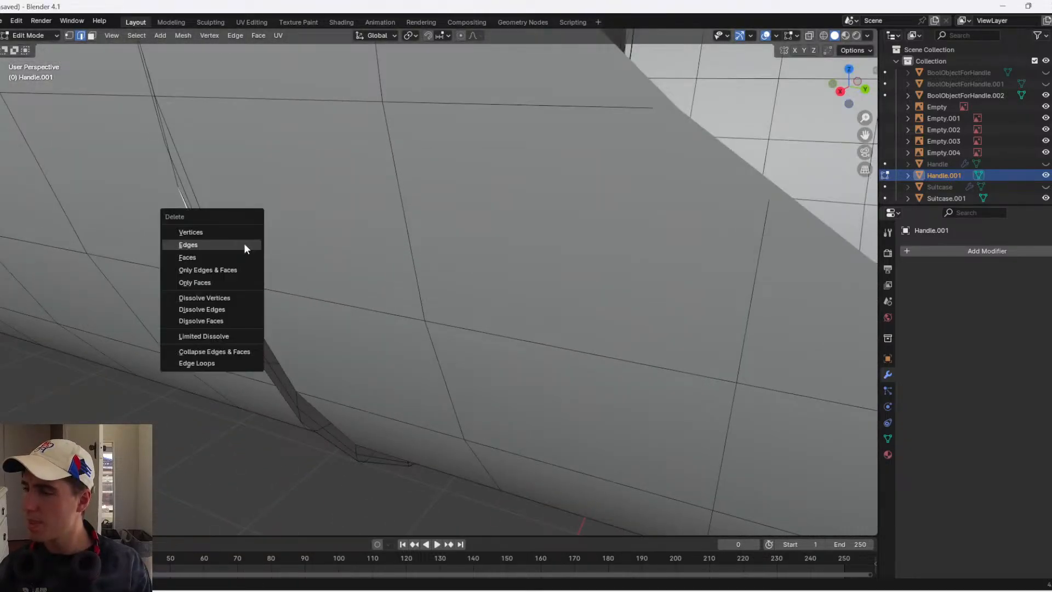
left_click(244, 243)
left_click(173, 180)
key("x")
left_click(183, 197)
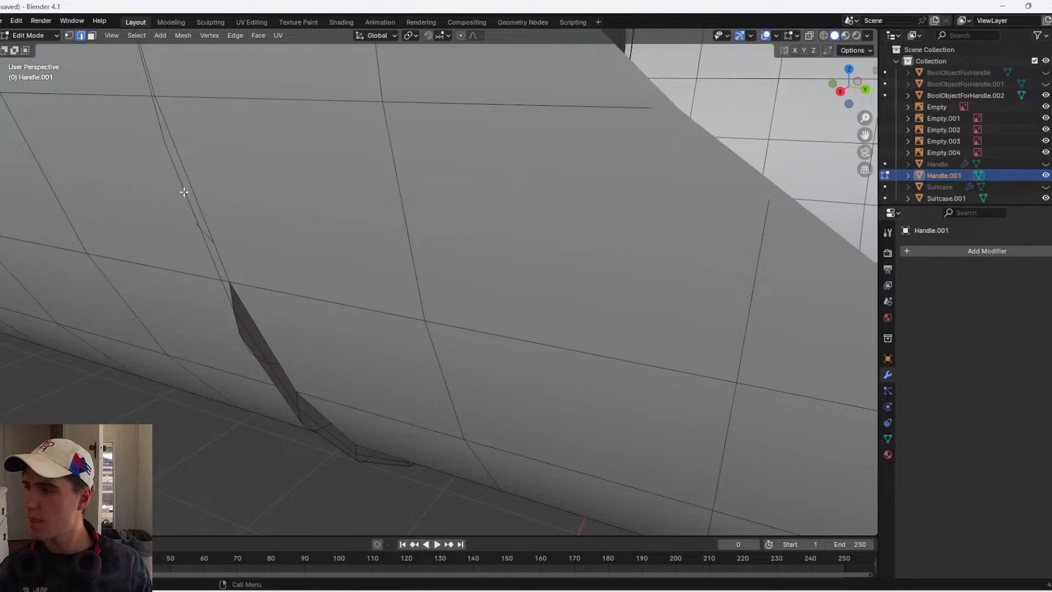
left_click(183, 187)
key("x")
left_click(183, 186)
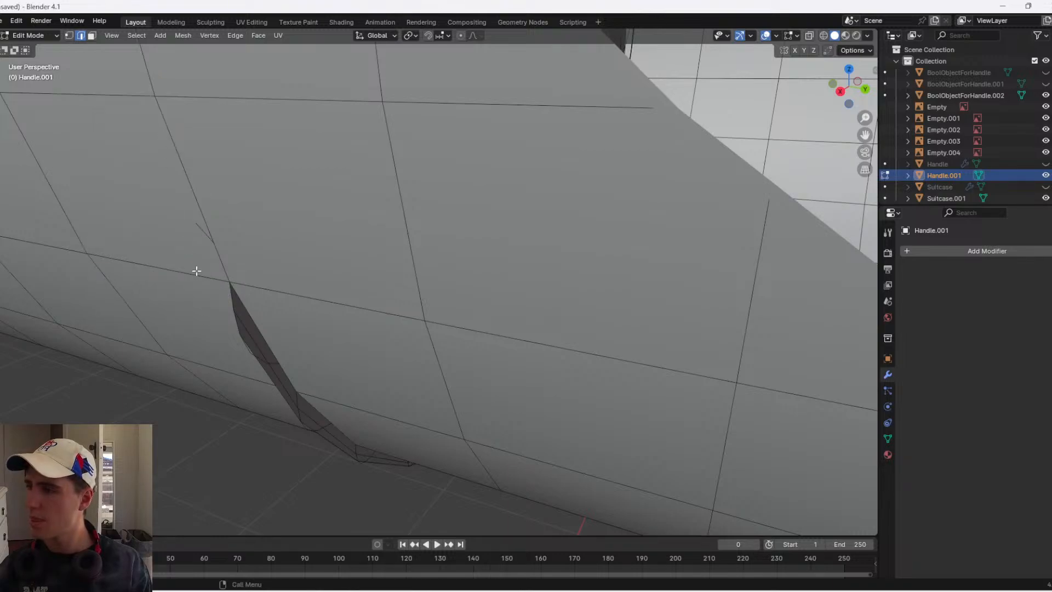
- Delete the stray edges at the upper end of the crossbar's seam crack, one at a time
left_click(204, 227)
key("x")
left_click(202, 229)
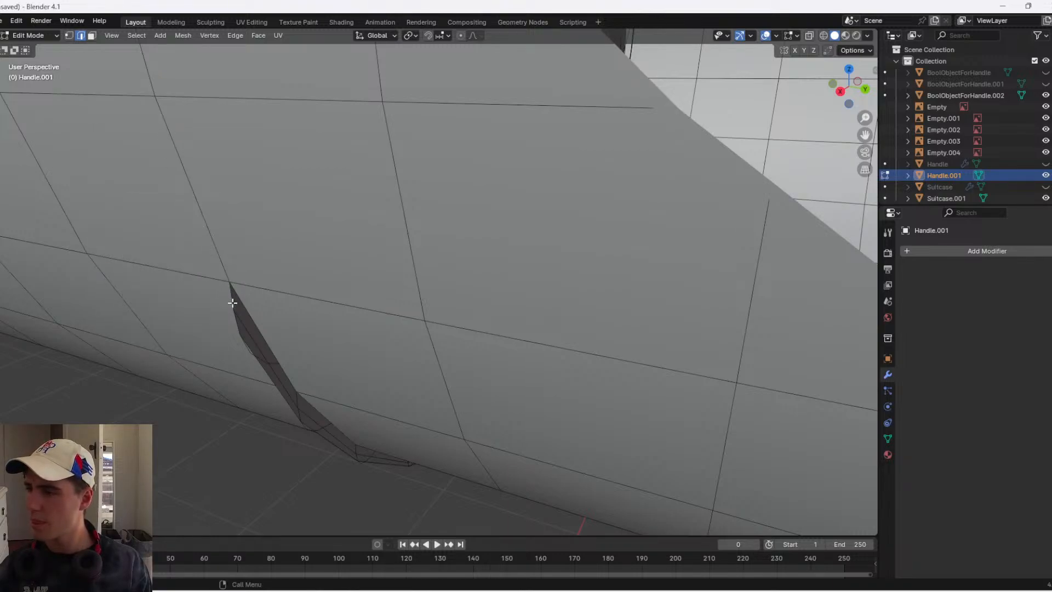
key("x")
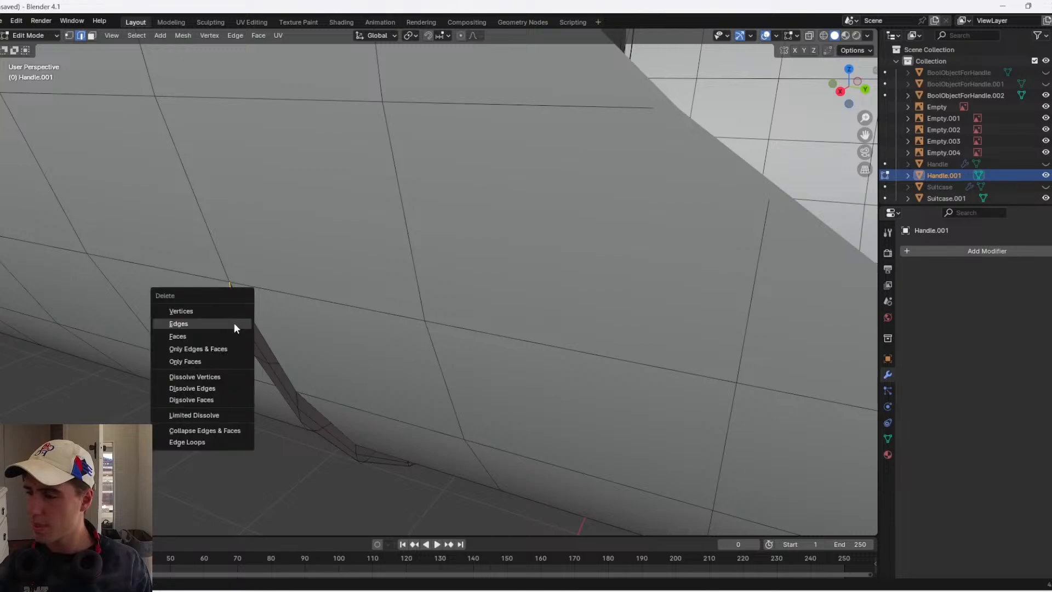
left_click(234, 325)
- Delete the loose edges left along the middle of the crack, just above the crossbar's lower edge
middle_click_drag(235, 333, 266, 295, "shift")
left_click(280, 290)
key("x")
left_click(282, 291)
left_click(282, 296)
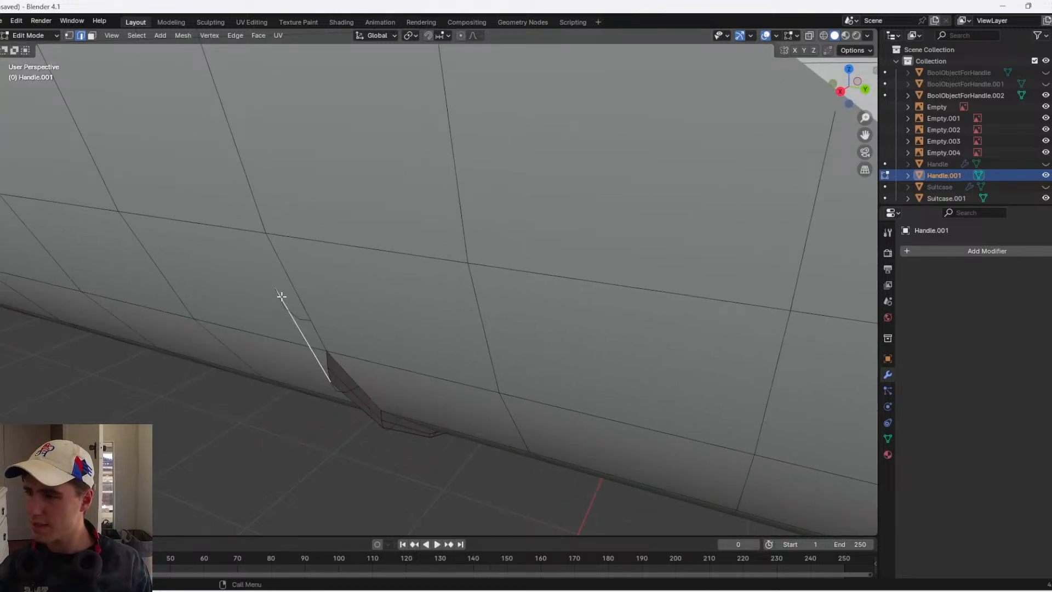
key("x")
left_click(287, 315)
- Delete the two edges bounding the dark sliver near the crossbar's lower edge
left_click(329, 364)
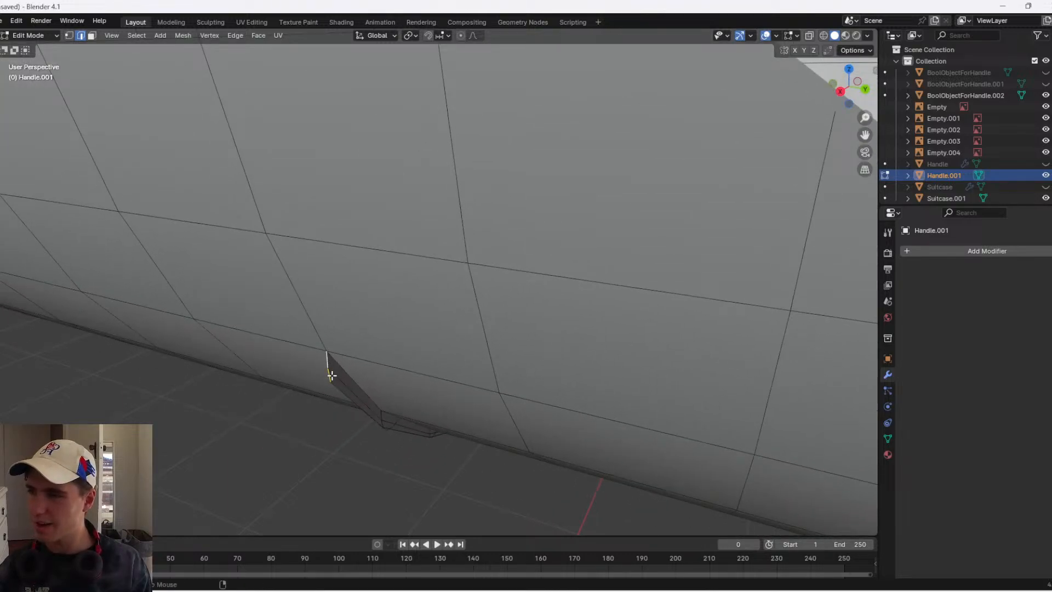
key("x")
left_click(333, 382)
left_click(339, 378)
key("x")
left_click(341, 387)
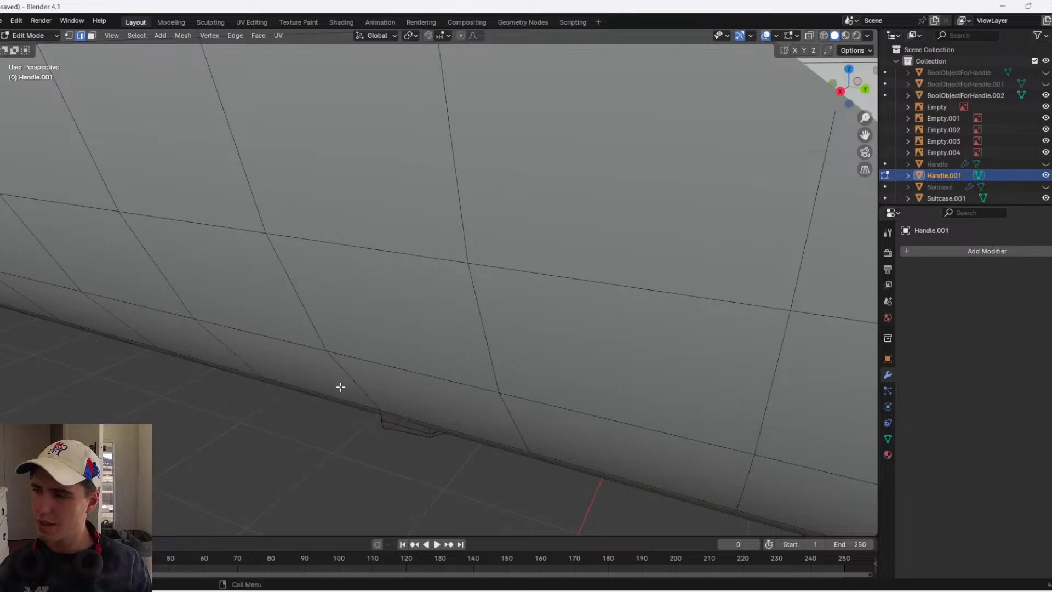
- Select the two sliver faces at the near end of the remaining underside strip and delete them
left_click(384, 424)
key("KP_Decimal")
middle_click_drag(456, 347, 422, 304)
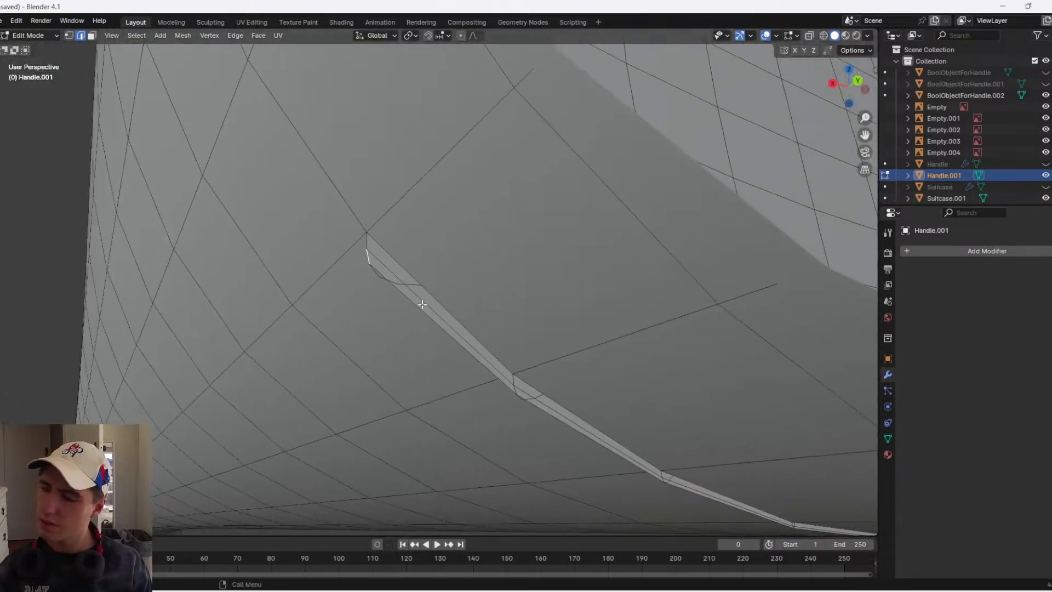
left_click(388, 265)
left_click(385, 275, "shift")
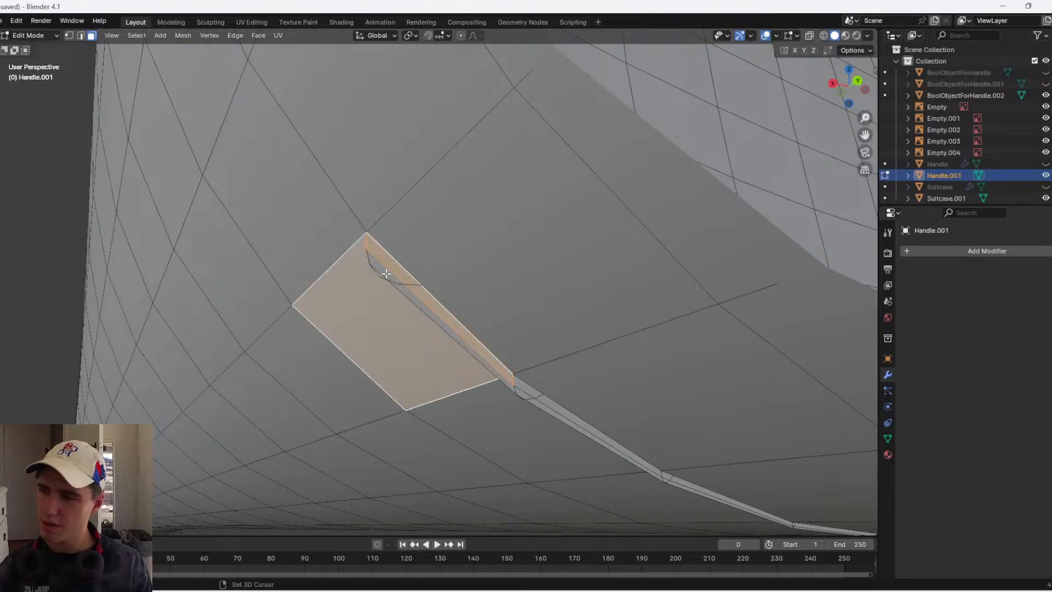
left_click(384, 274)
left_click(391, 264, "shift")
key("x")
key("Escape")
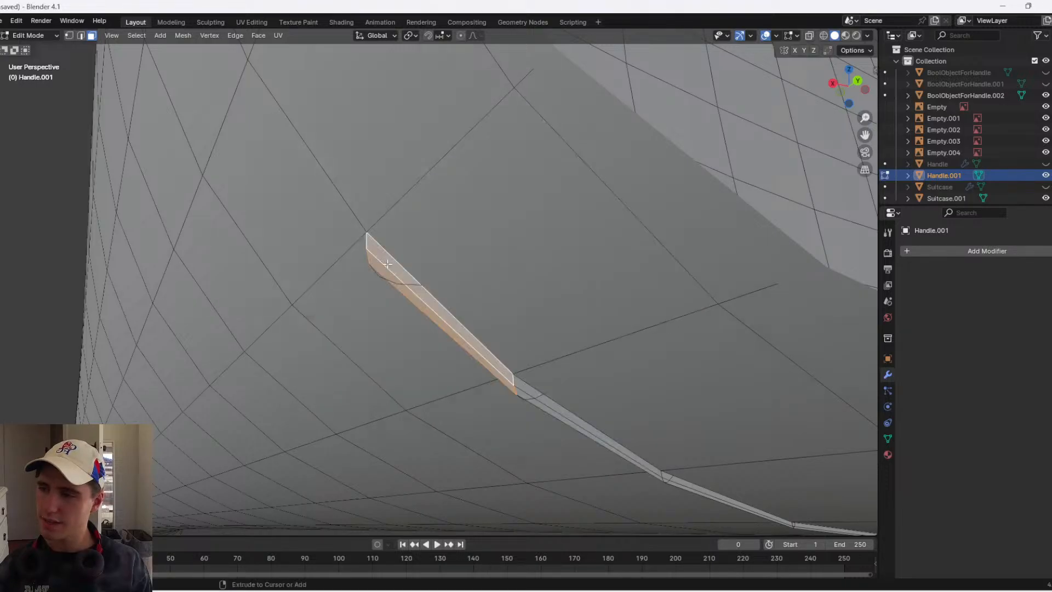
key("x")
left_click(376, 278)
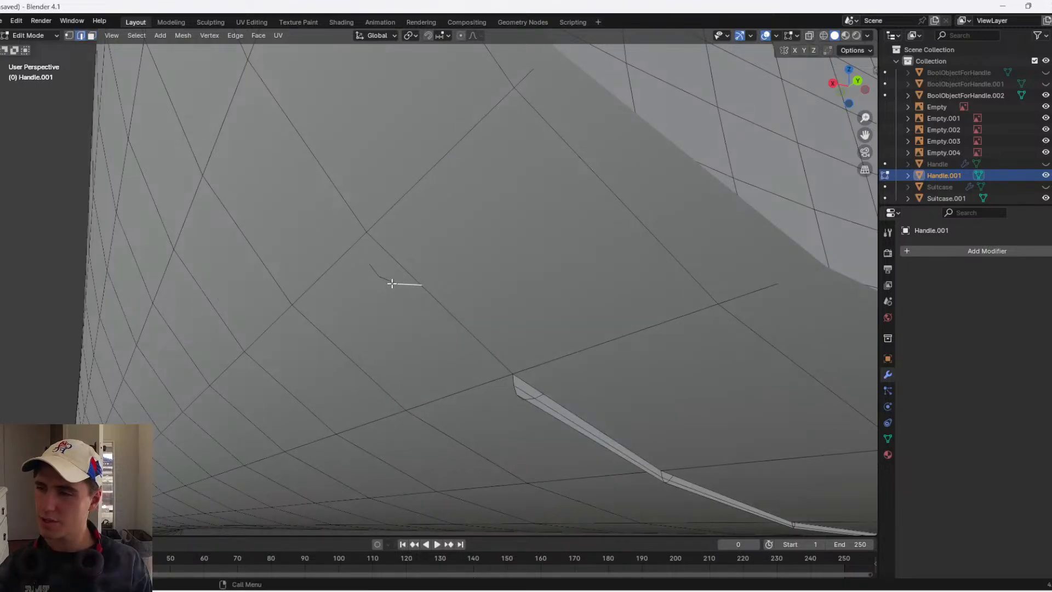
- Select the three connected loose edges left beside the removed sliver and delete them
key("x")
key("Escape")
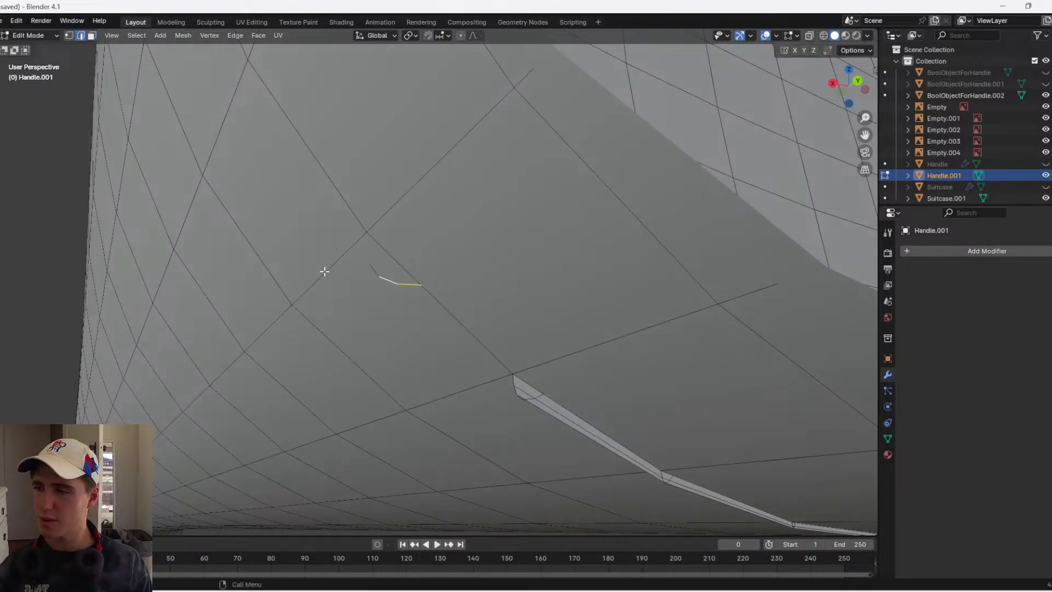
left_click(377, 270, "shift")
key("x")
left_click(376, 257)
- Select the sliver faces along the next segments of the crack under the crossbar
middle_click_drag(485, 381, 153, 258, "shift")
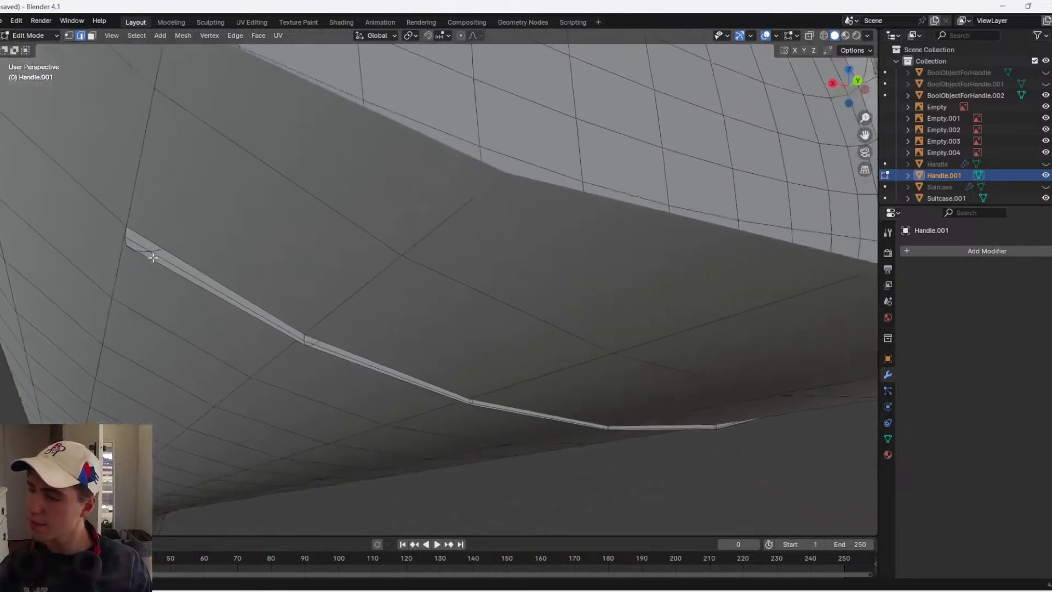
key("3")
left_click(154, 251)
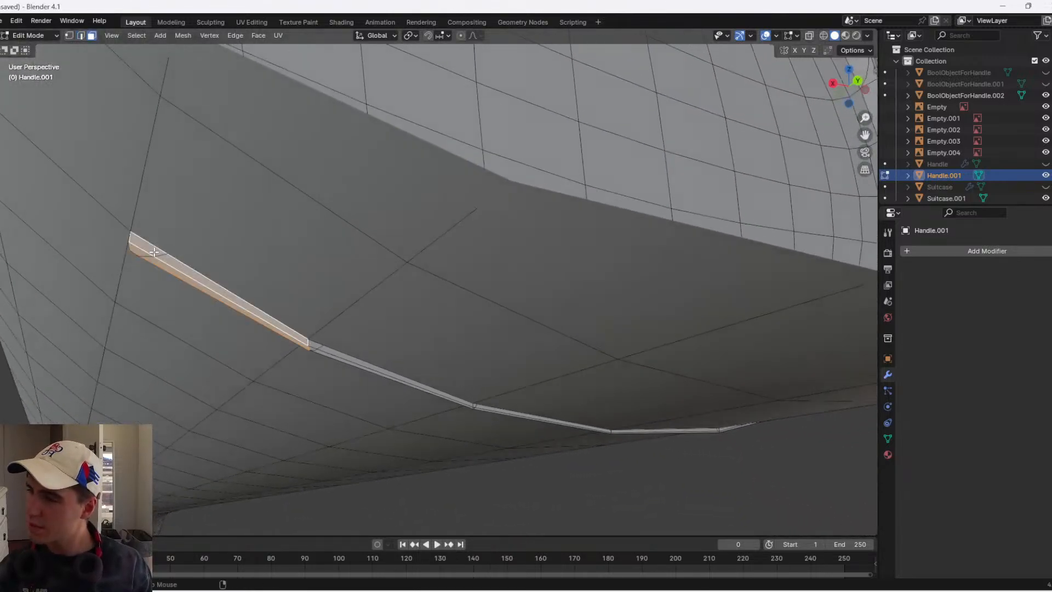
left_click(320, 351, "shift")
middle_click_drag(399, 359, 483, 432)
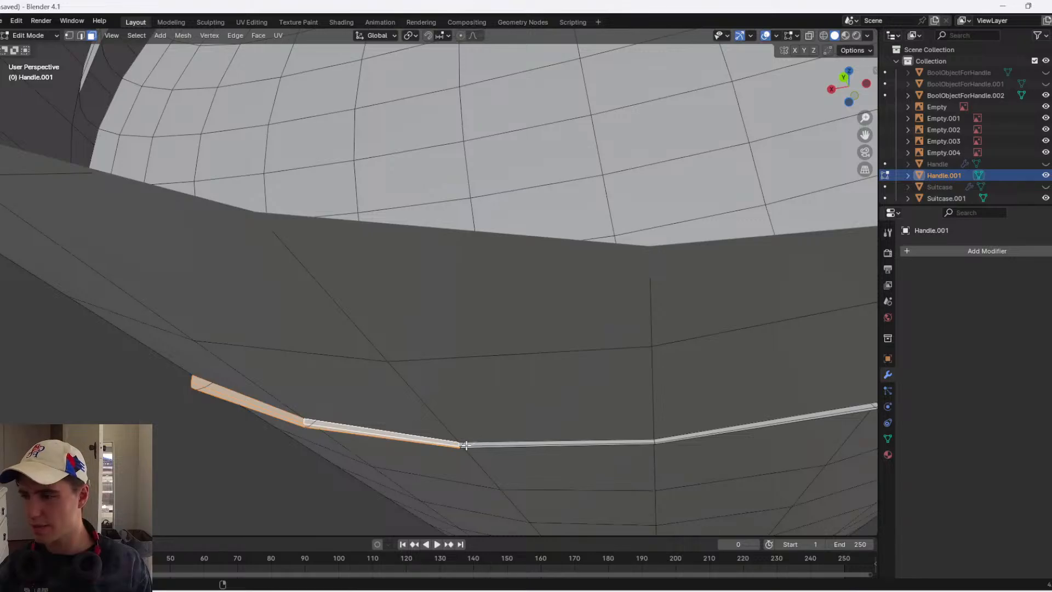
left_click(464, 444, "shift")
- Try deleting the selected sliver faces under the crossbar
key("x")
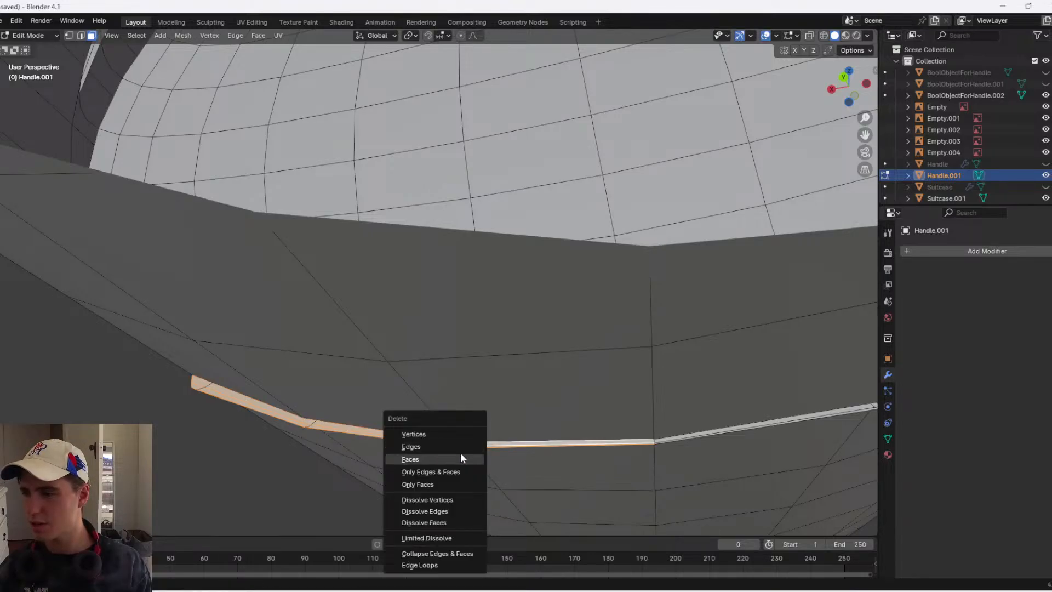
left_click(460, 452)
middle_click_drag(313, 428, 383, 343)
key("x")
key("Escape")
middle_click_drag(381, 378, 318, 400)
key("x")
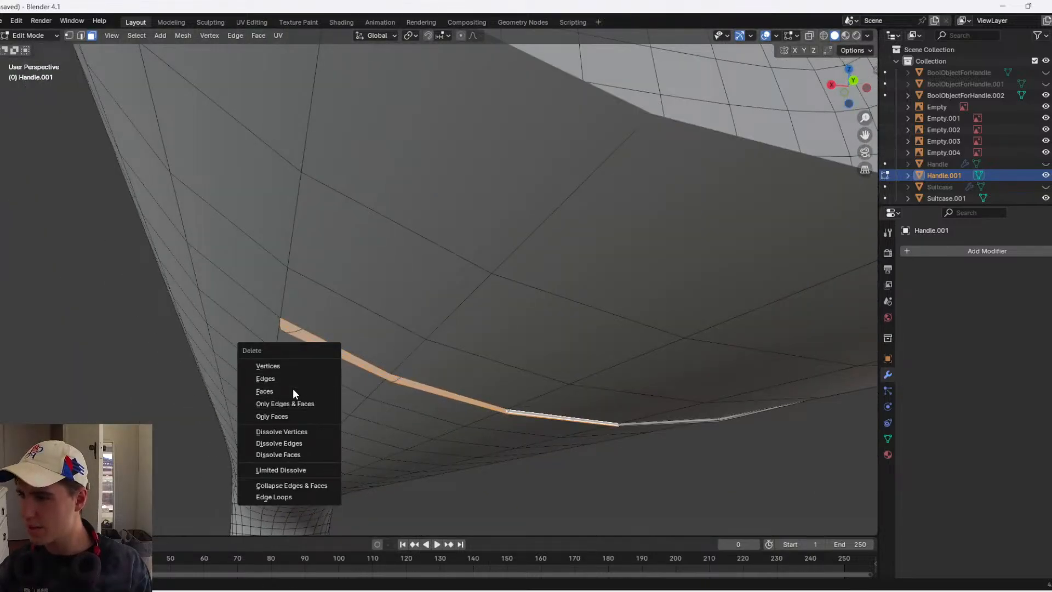
left_click(293, 390)
- Examine the selected sliver strip and its vertices in wireframe shading, and return to solid shading
middle_click_drag(449, 376, 482, 346)
key("1")
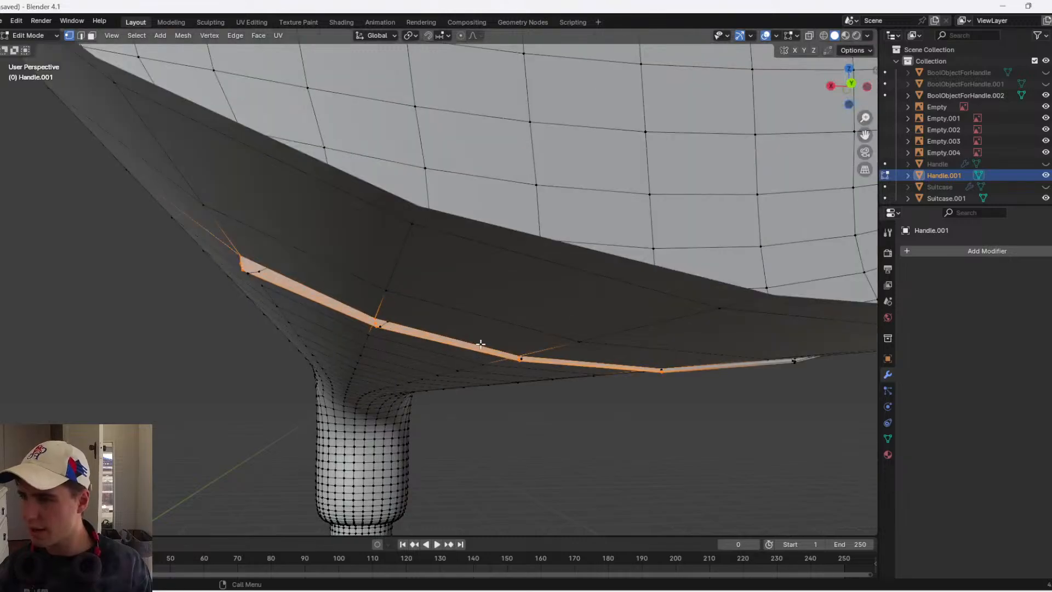
scroll(268, 310, "up", 4)
key("z")
left_click(113, 307)
scroll(223, 324, "down", 3)
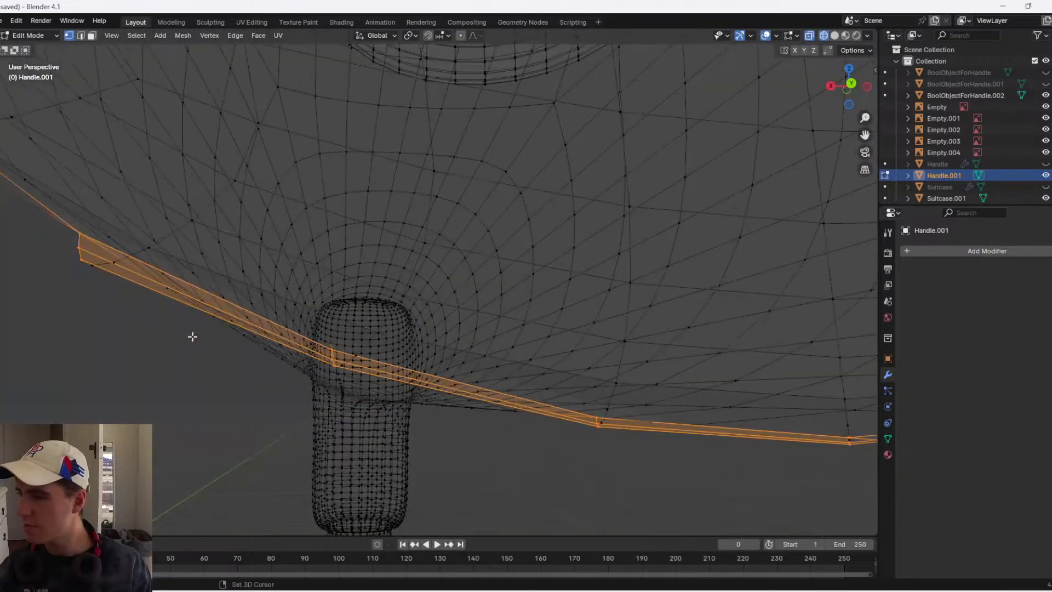
key("z")
left_click(279, 320)
mouse_move(201, 295)
middle_mouse_down()
mouse_move(164, 313)
mouse_move(183, 315)
mouse_move(199, 294)
middle_mouse_up()
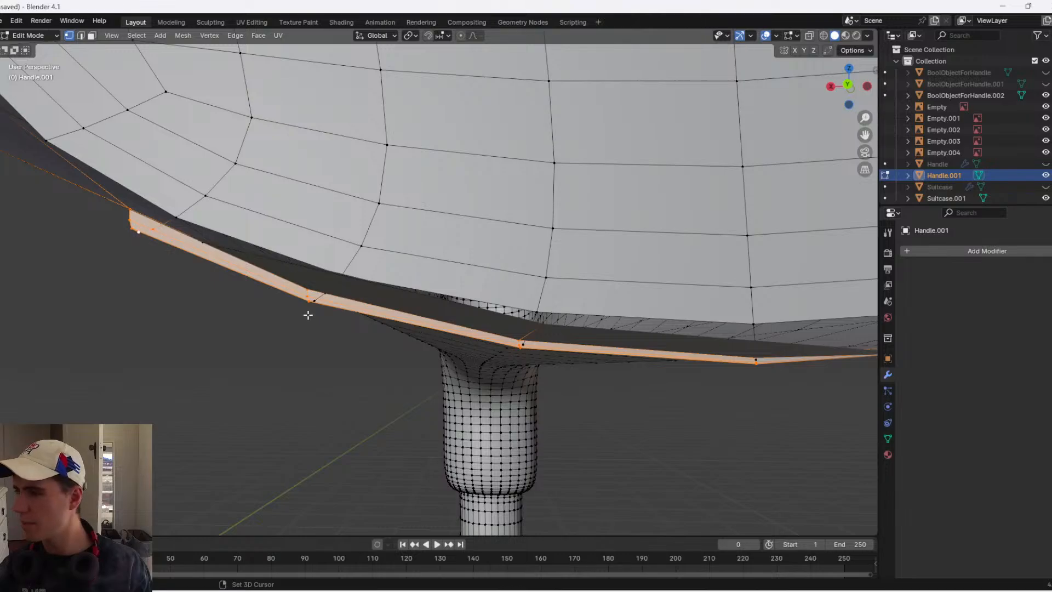
- Try deleting the selected strip's vertices and undo the deletion
middle_click_drag(329, 305, 333, 295)
key("x")
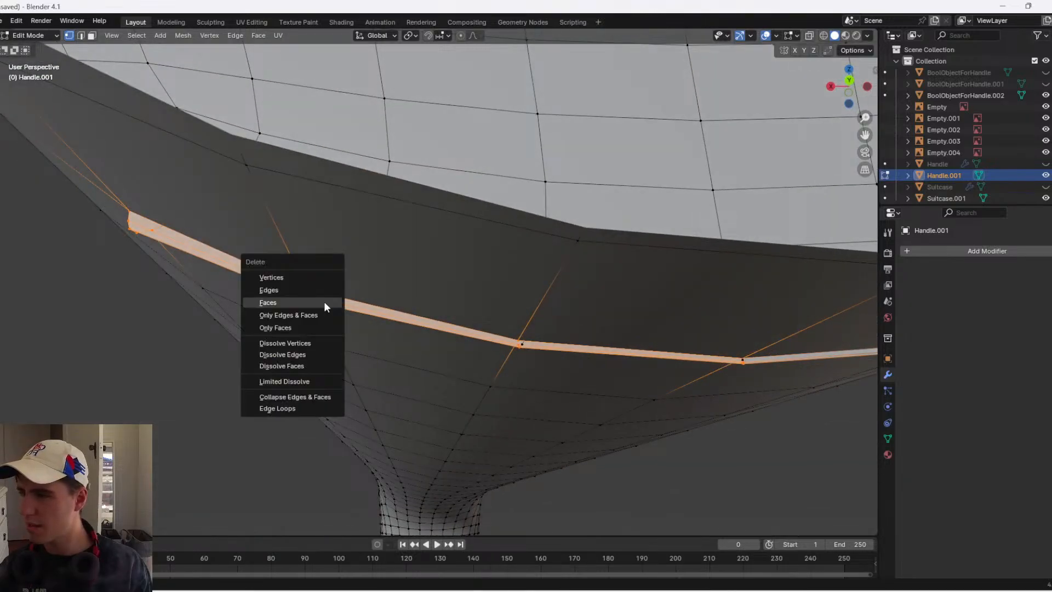
left_click(314, 277)
key("ctrl+z")
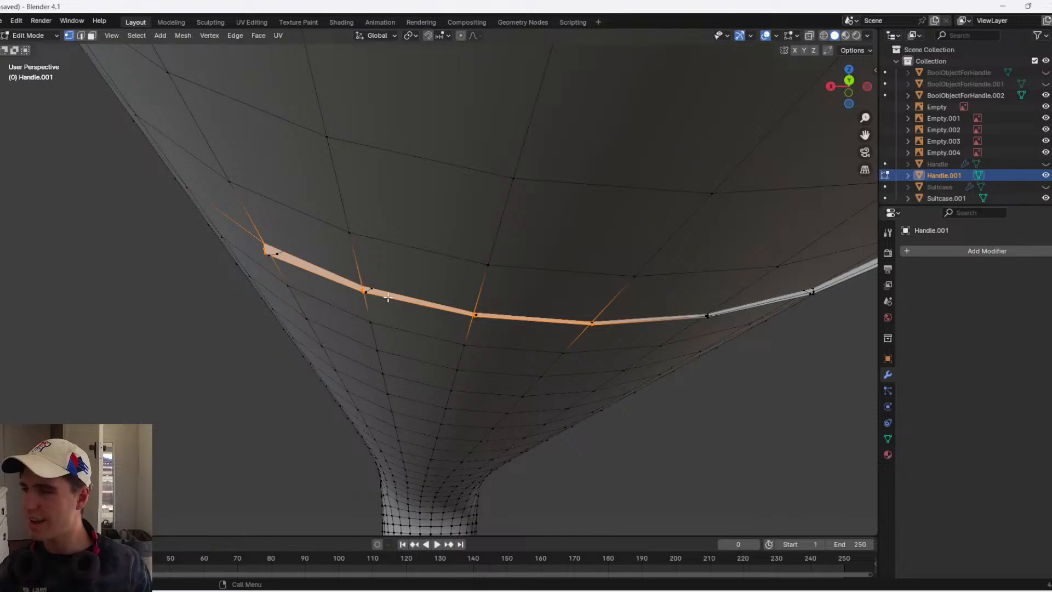
- Delete the selected strip in face select mode, removing only its faces
scroll(365, 298, "up", 3)
key("3")
key("x")
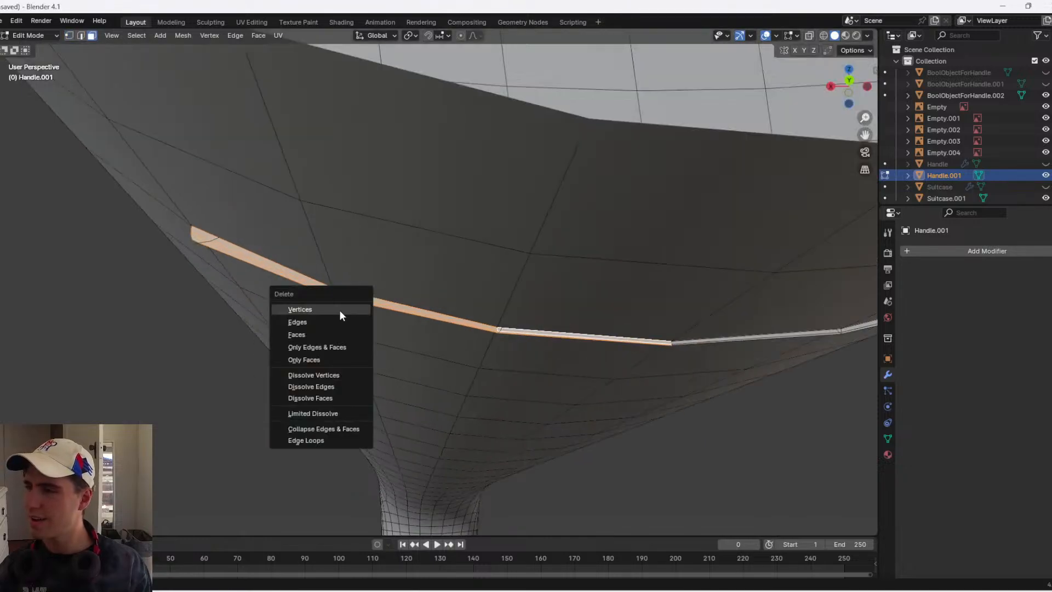
left_click(297, 334)
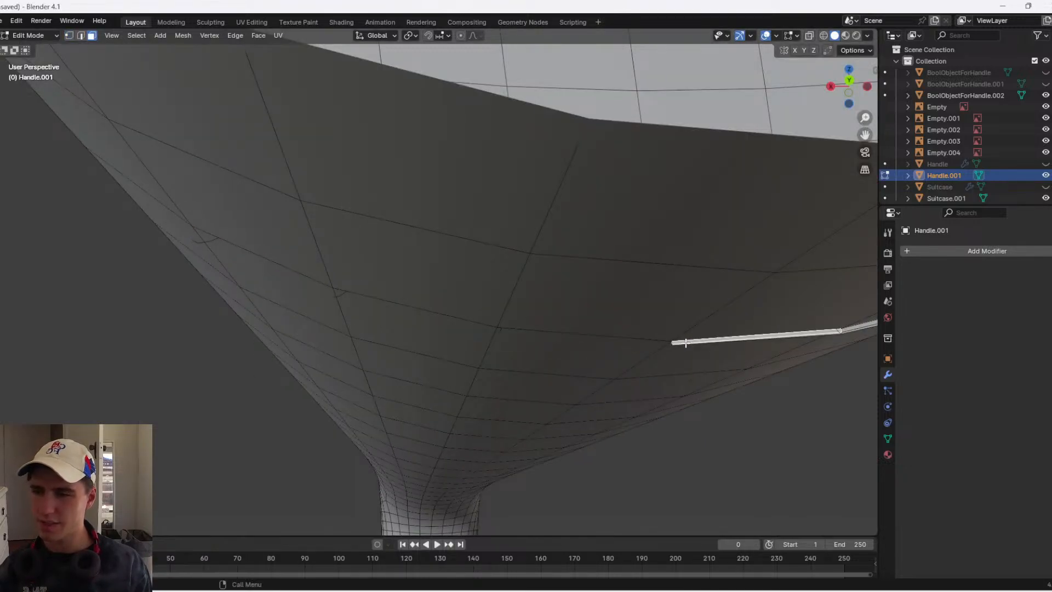
- Delete the sliver faces on the next segment of the crossbar's seam strip
middle_click_drag(679, 343, 423, 366)
left_click(565, 269)
key("x")
left_click(544, 274)
left_click(548, 301)
key("x")
left_click(542, 305)
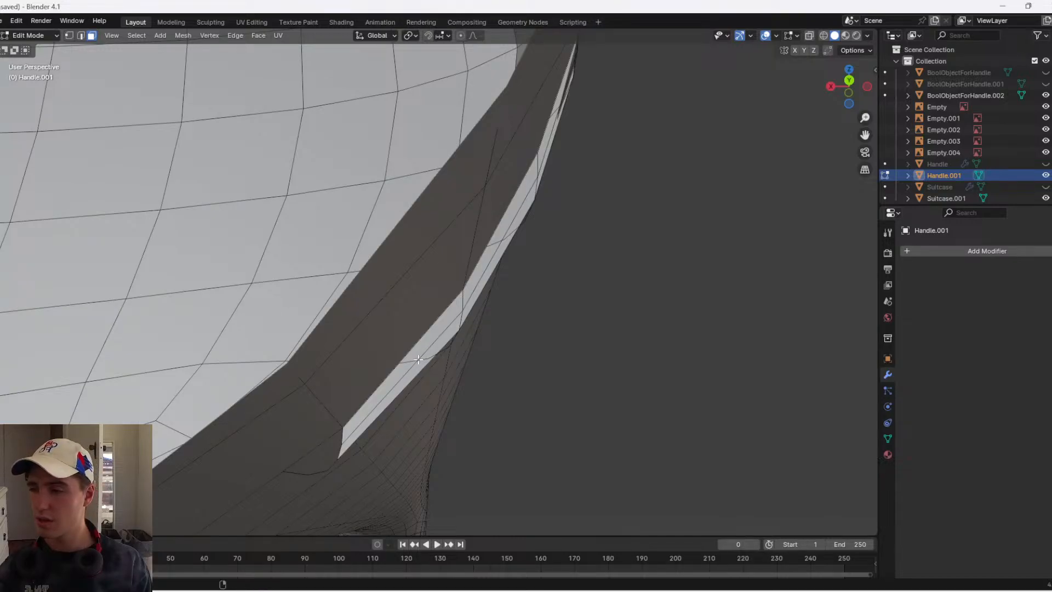
- Delete the sliver faces on the following two segments up the crossbar's curved underside
left_click(418, 362)
key("x")
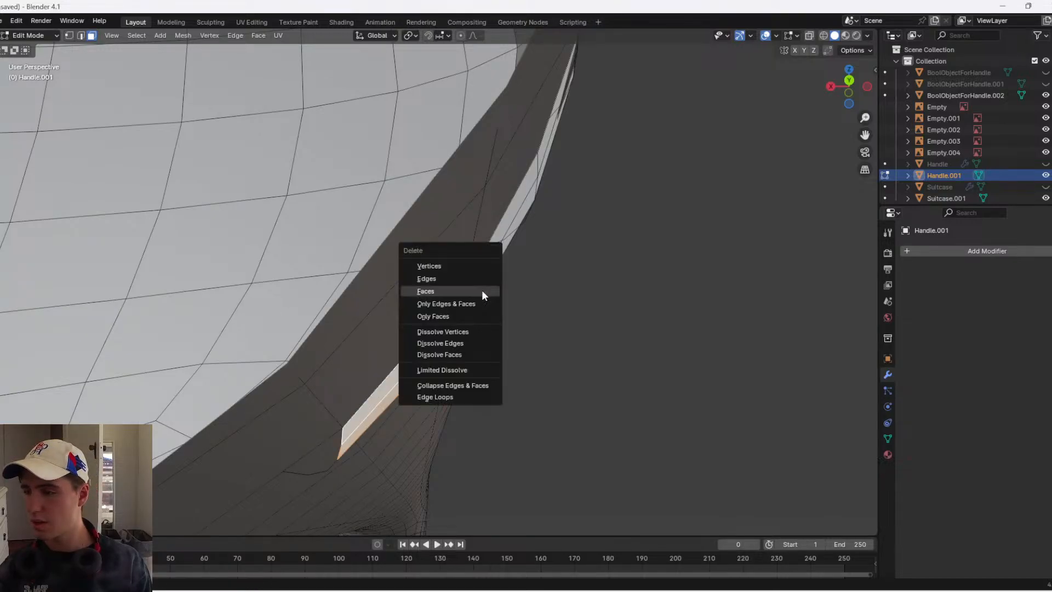
left_click(481, 290)
left_click(468, 300)
key("x")
left_click(469, 299)
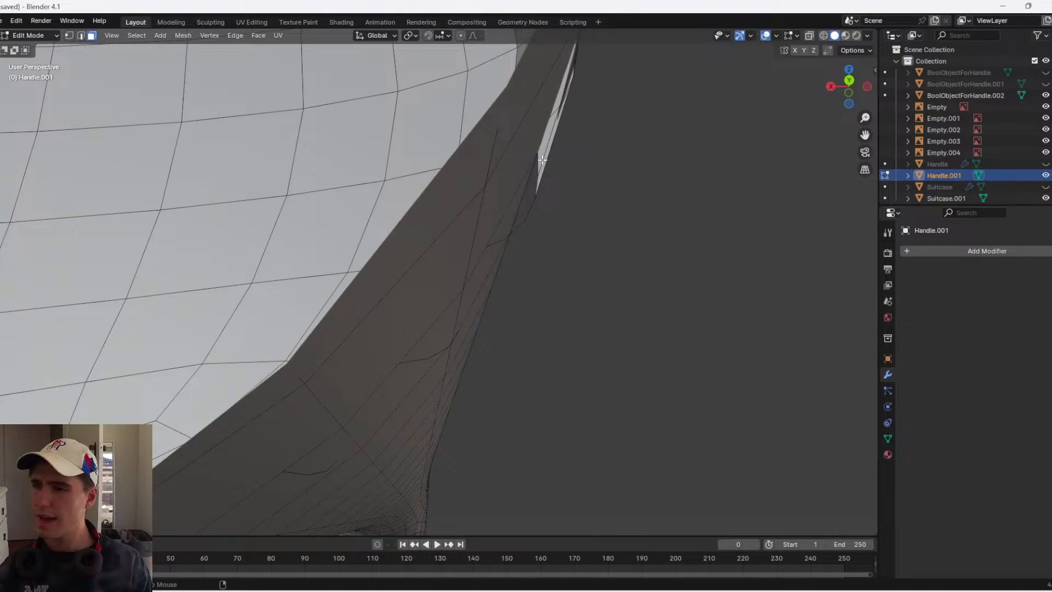
- Delete the last thin sliver faces at the far end of the seam strip
key("x")
left_click(557, 158)
middle_click_drag(557, 158, 473, 296)
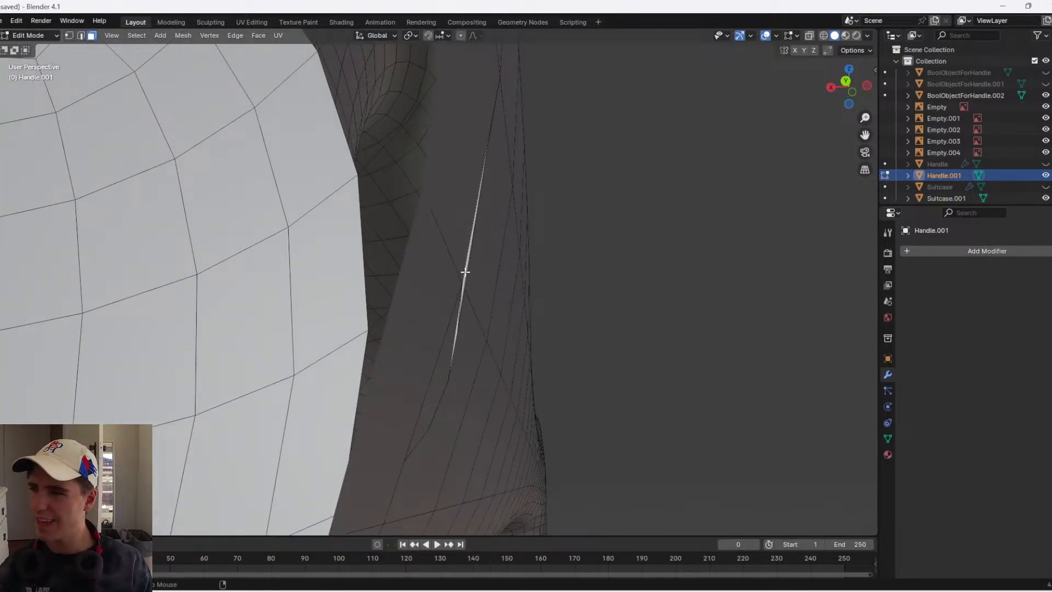
left_click(465, 273)
key("x")
left_click(465, 273)
left_click(464, 273)
key("x")
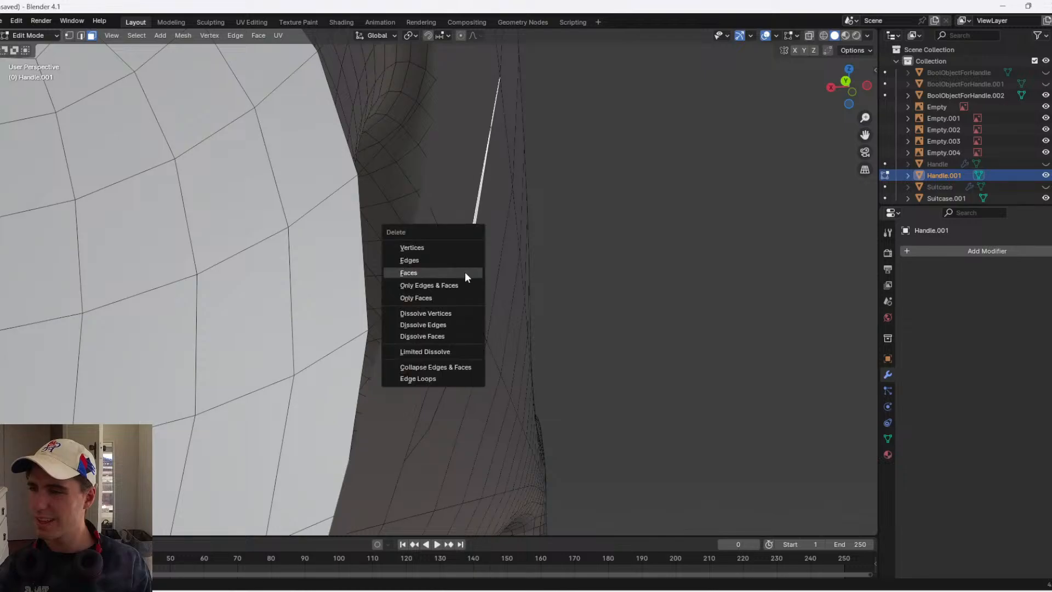
left_click(465, 273)
middle_click_drag(467, 251, 467, 169)
left_click(464, 171)
left_click(463, 178)
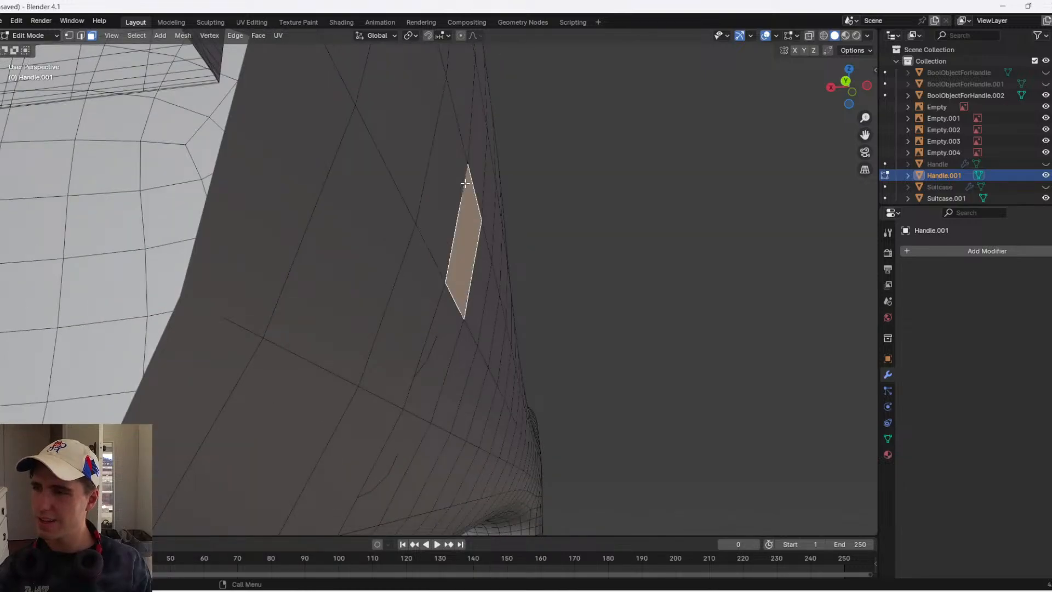
scroll(382, 171, "up", 3)
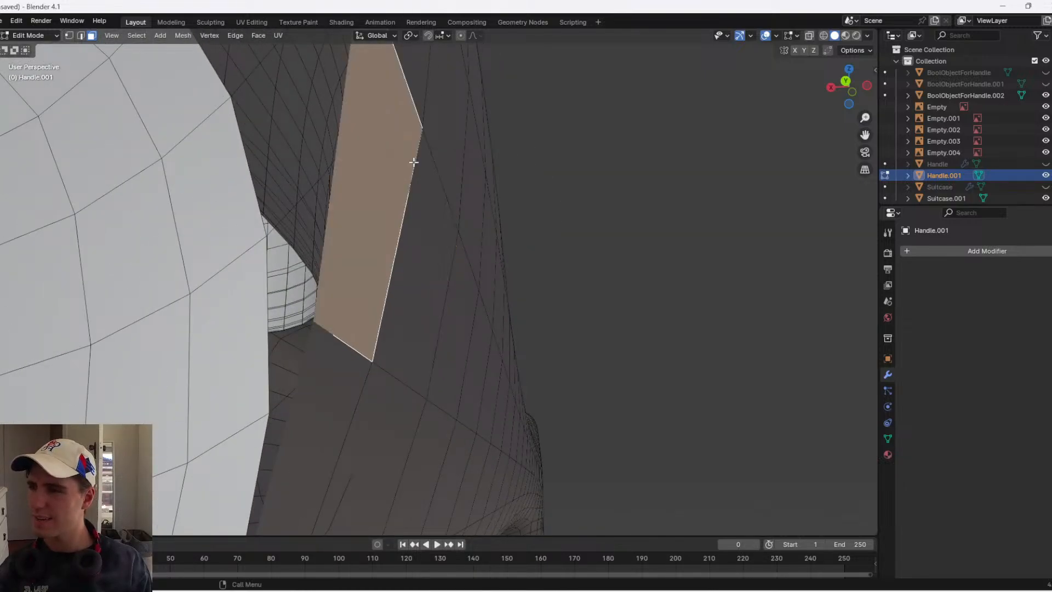
left_click(416, 161)
left_click(398, 153)
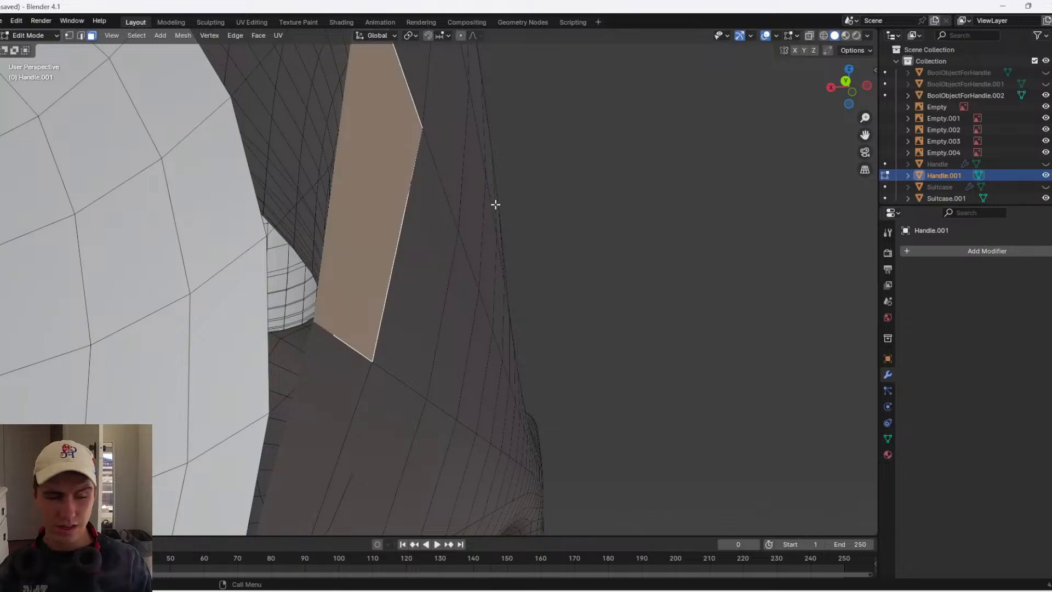
key("shift+grave")
key("Escape")
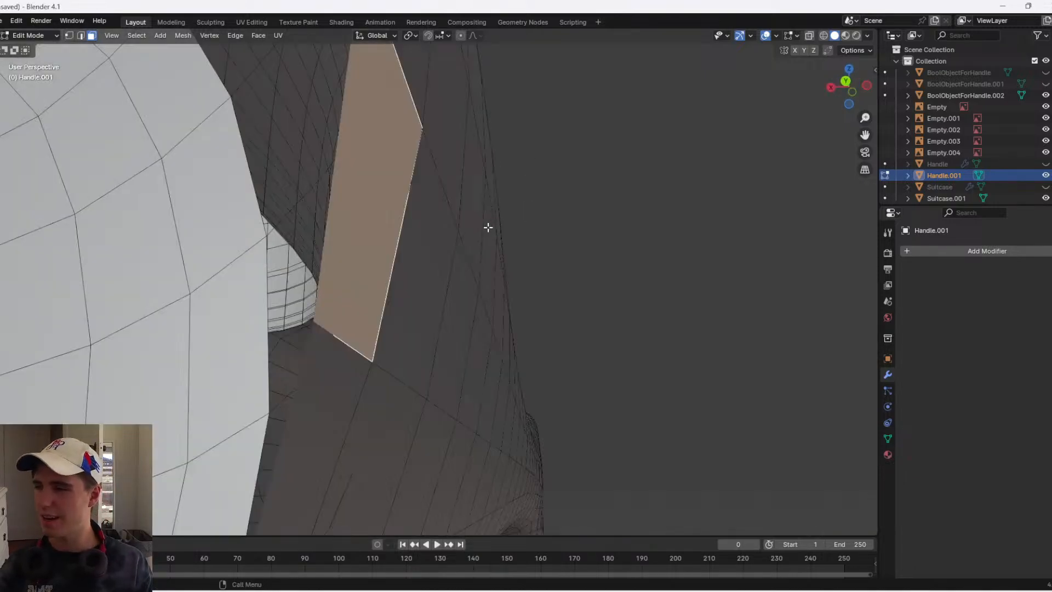
- In edge select mode, delete the stray edge on the upper part of the crossbar's center seam
middle_click_drag(285, 212, 244, 263)
key("2")
middle_click_drag(468, 239, 475, 313, "shift")
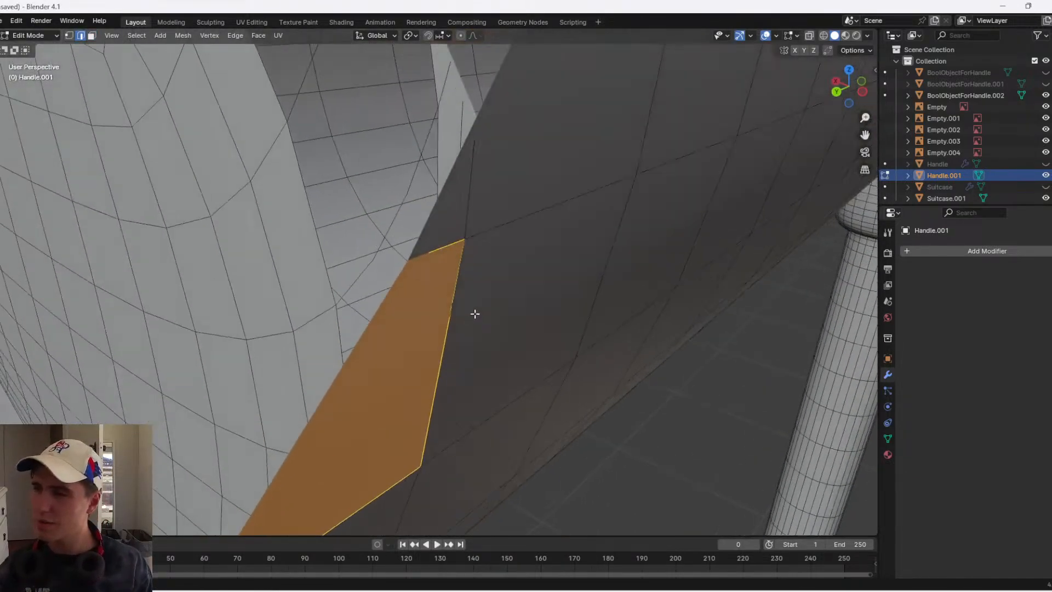
scroll(475, 314, "down", 2)
left_click(466, 299)
key("x")
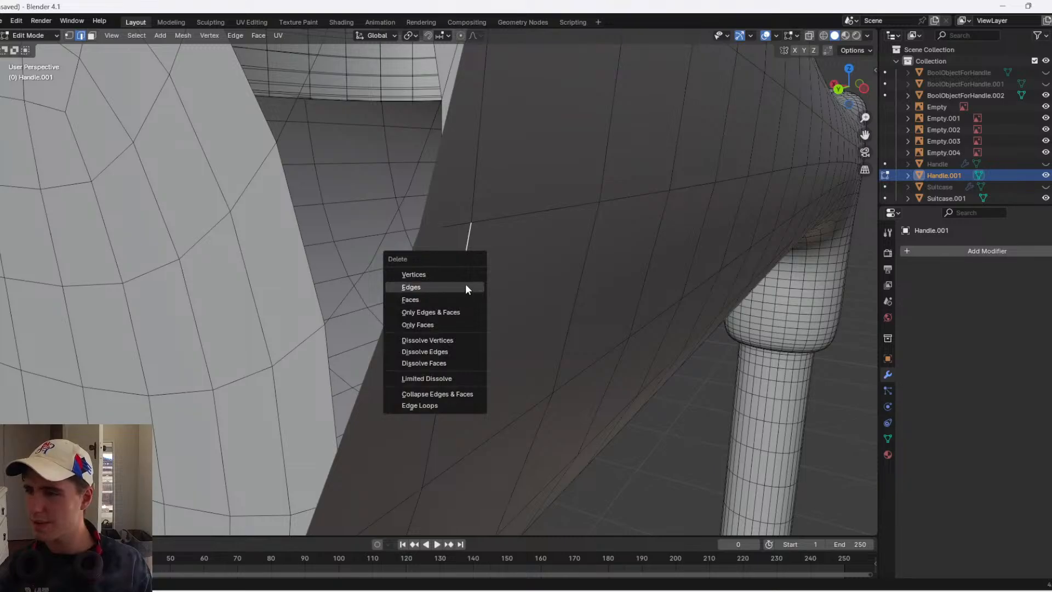
left_click(466, 285)
- Delete the next two stray edges further down the crossbar's curved underside
scroll(474, 315, "down", 3)
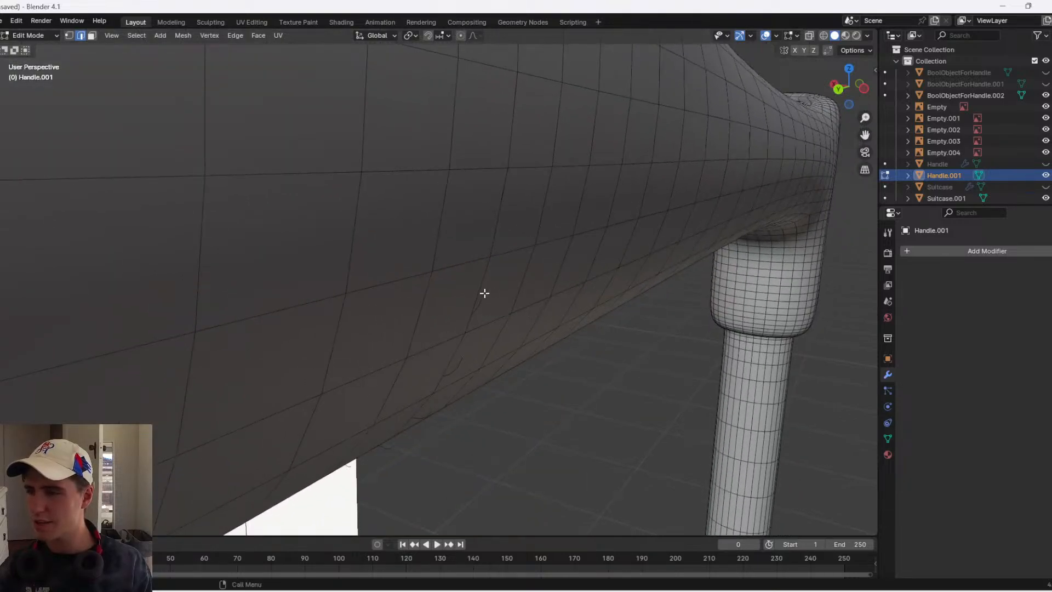
key("x")
left_click(484, 311)
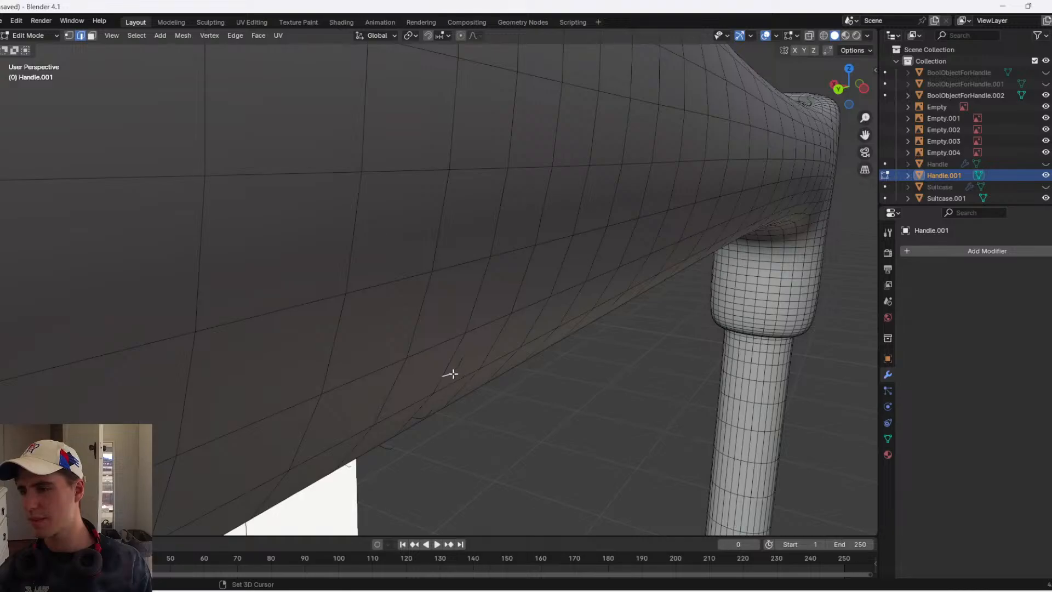
key("x")
left_click(447, 398)
- Delete the chain of three connected stray edges near the crossbar's lower rim
left_click(429, 413)
middle_click_drag(429, 414, 432, 411)
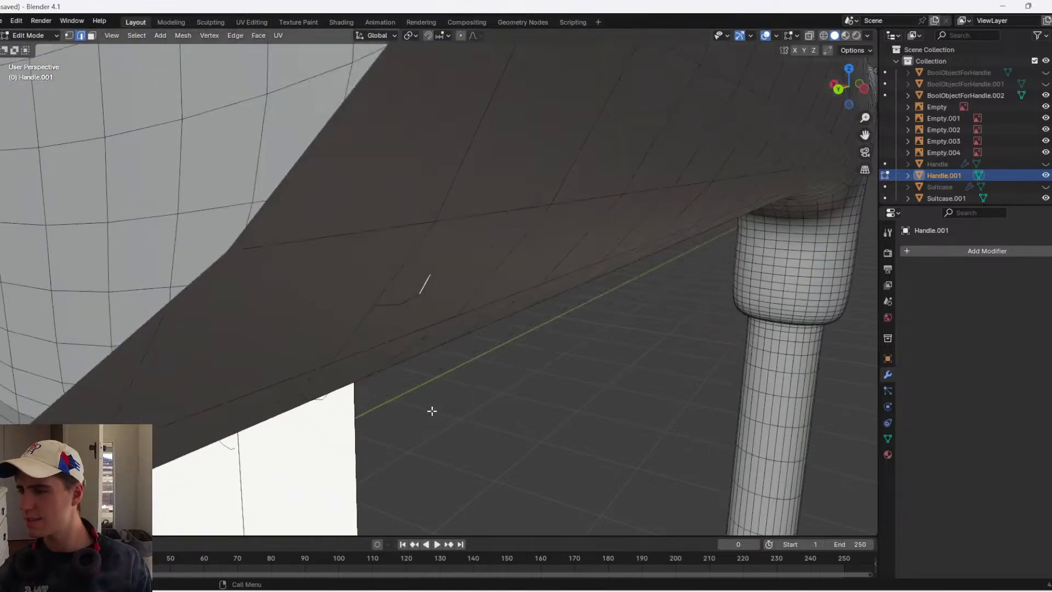
left_click(409, 296, "shift")
left_click(392, 303, "shift")
key("x")
left_click(392, 304)
- Delete the two leftover edge fragments below the removed chain, at the crossbar's bottom edge
middle_click_drag(358, 367, 338, 372)
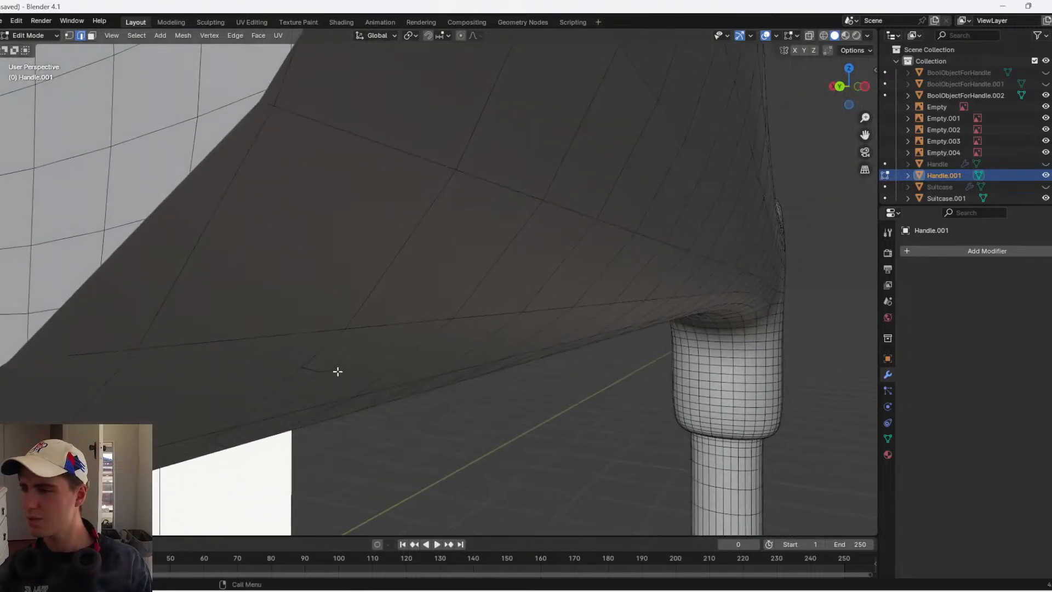
key("x")
left_click(296, 368)
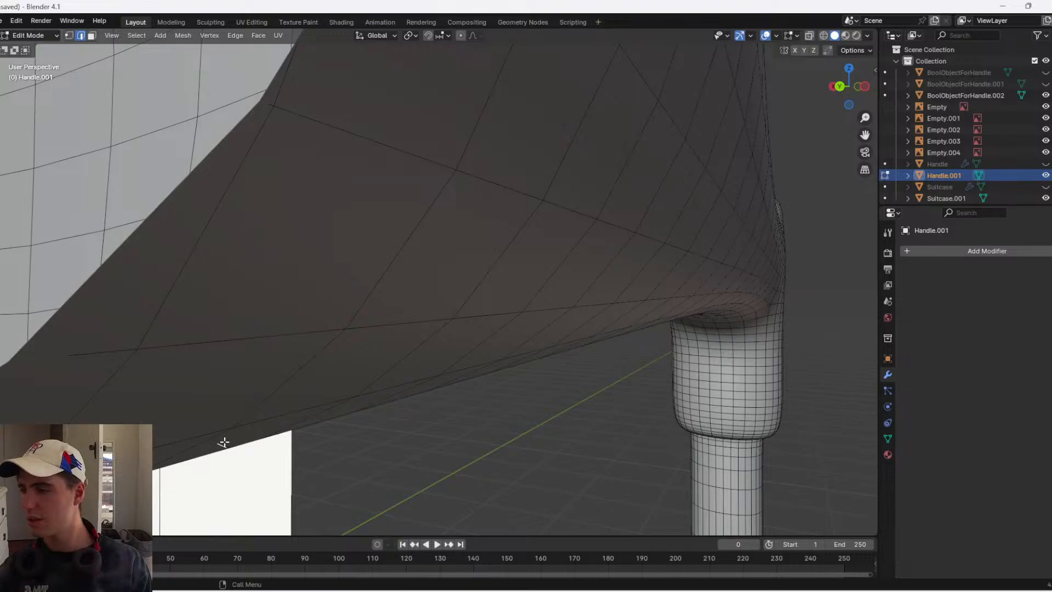
key("x")
left_click(205, 451)
- Delete the tiny stray edges at the grid vertex on the center line of the crossbar's underside
middle_click_drag(419, 308, 450, 233)
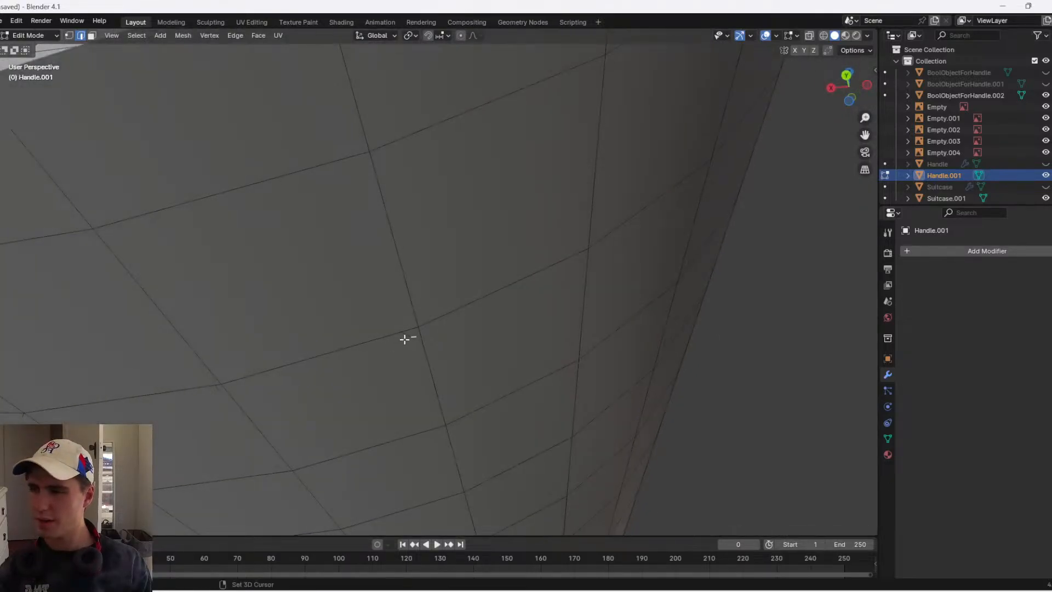
middle_click_drag(249, 360, 522, 282, "shift")
left_click(543, 323)
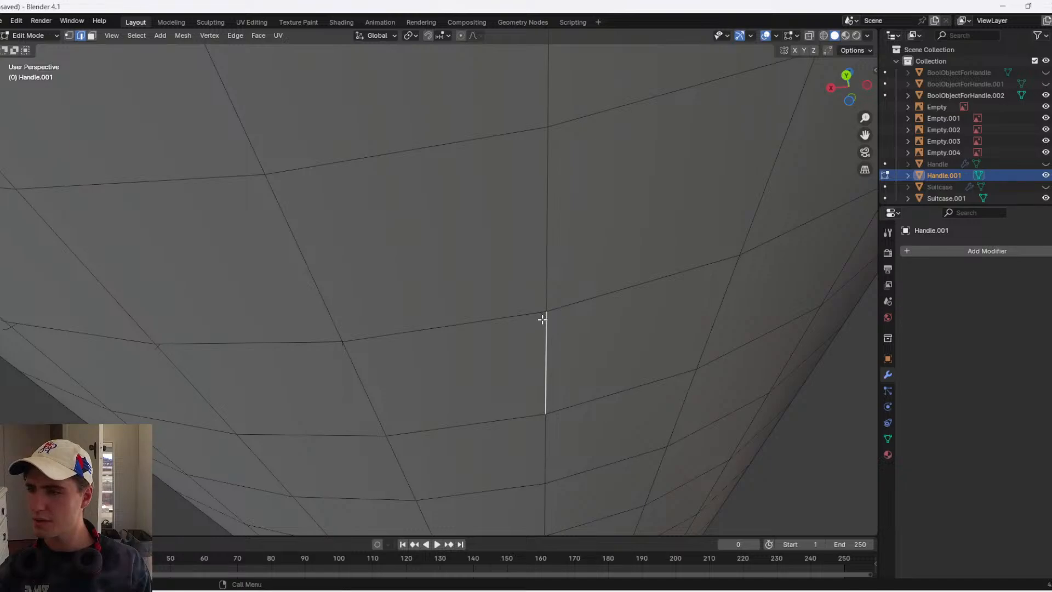
left_click(542, 318)
key("x")
left_click(542, 318)
left_click(543, 315)
key("x")
left_click(542, 315)
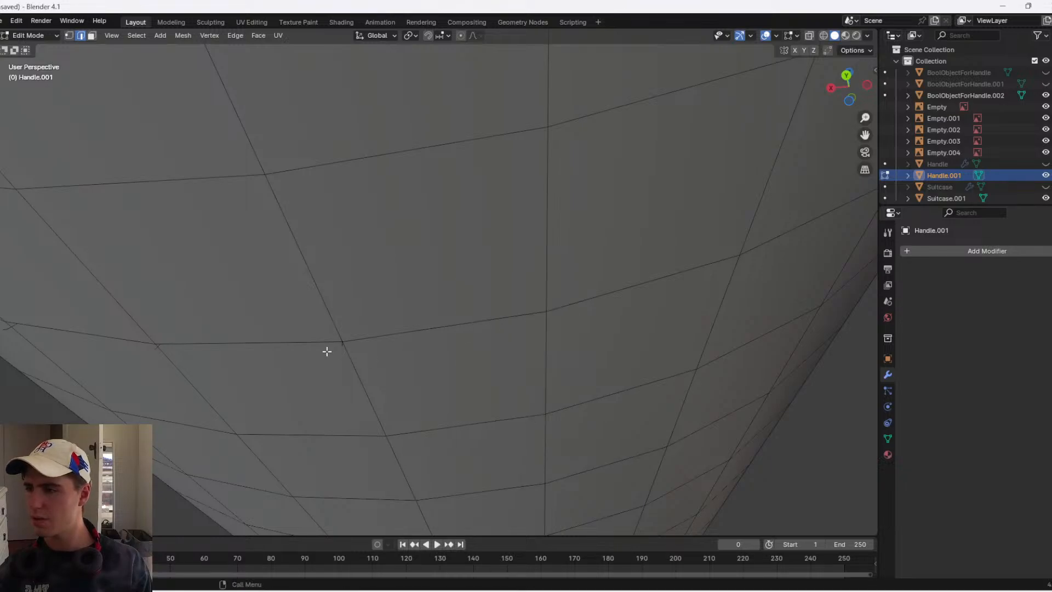
- Delete the short stray edge stubs at the neighboring grid vertices across the crossbar's underside
key("x")
left_click(344, 357)
left_click(344, 343)
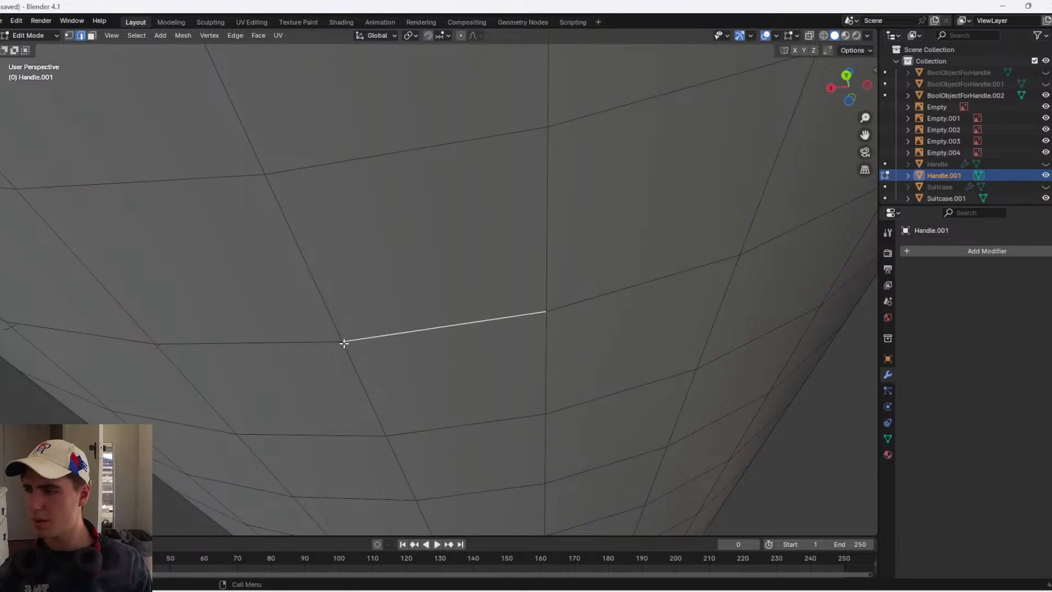
left_click(339, 359)
left_click(341, 343)
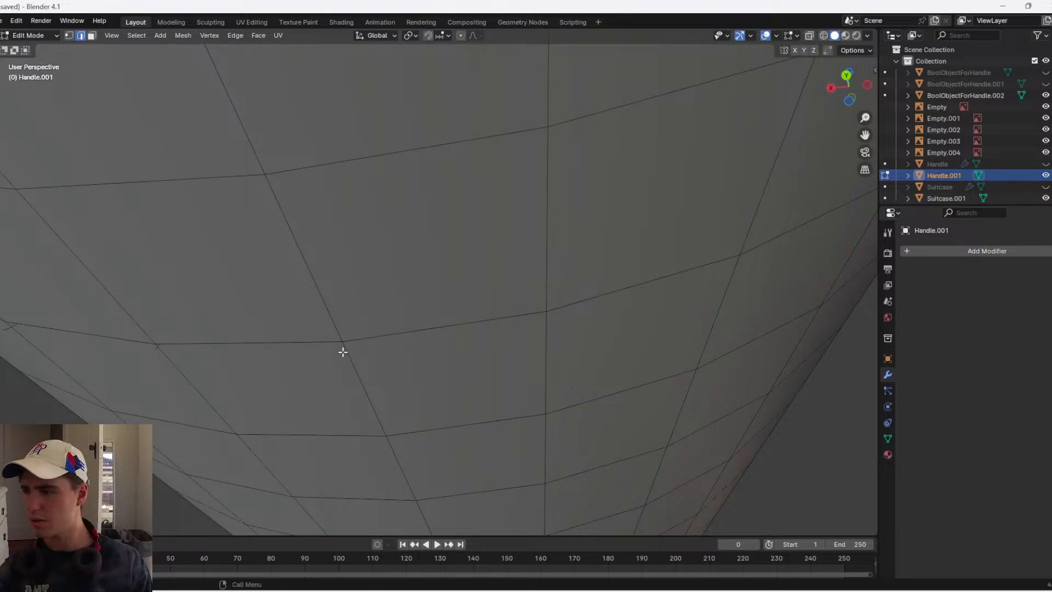
key("x")
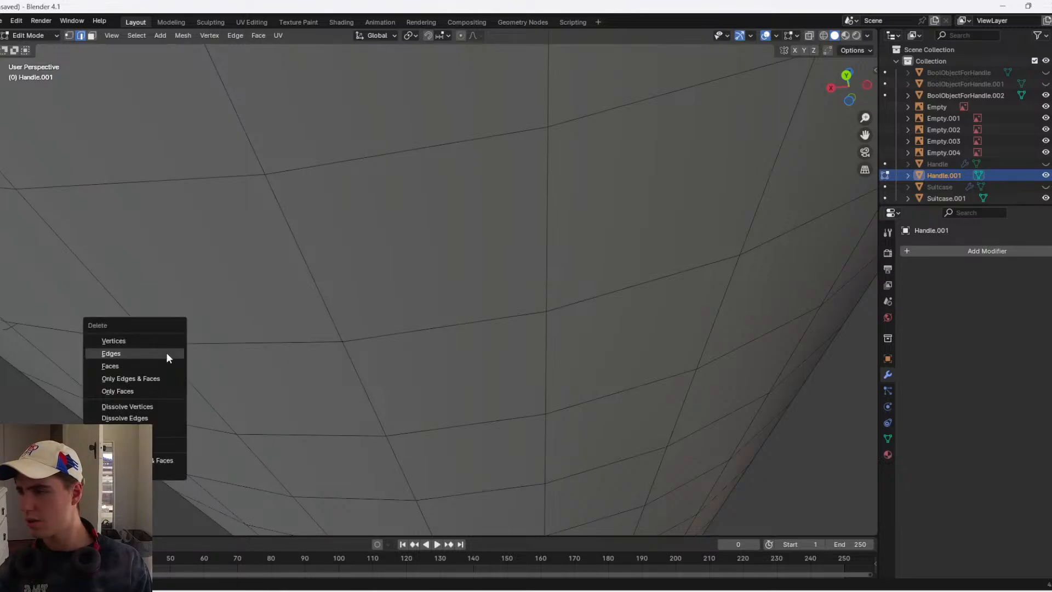
left_click(169, 353)
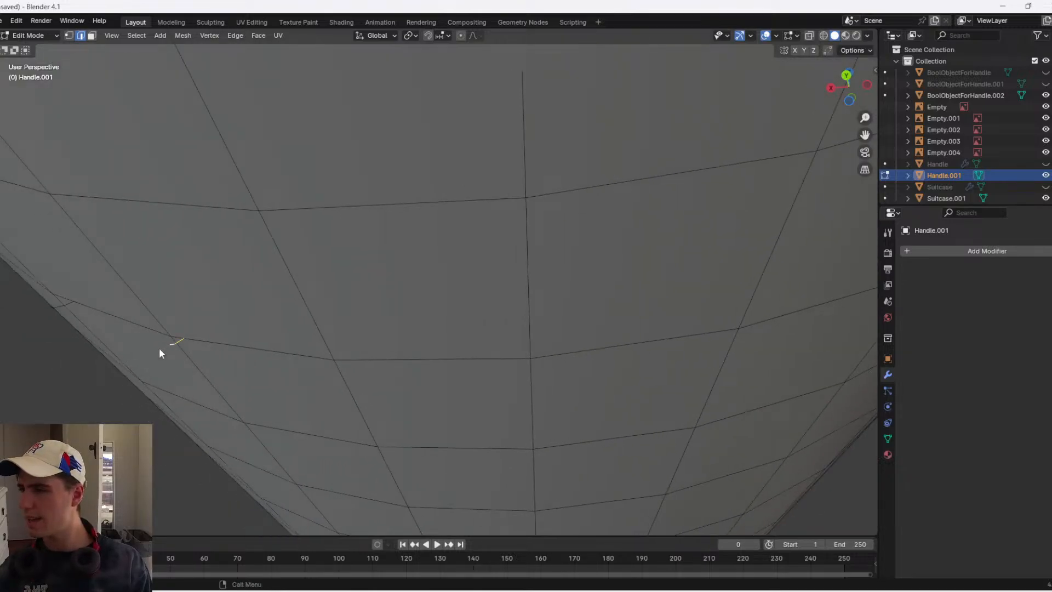
- Remove the remaining stray edge fragments near the far side of the crossbar's underside
left_click(62, 308)
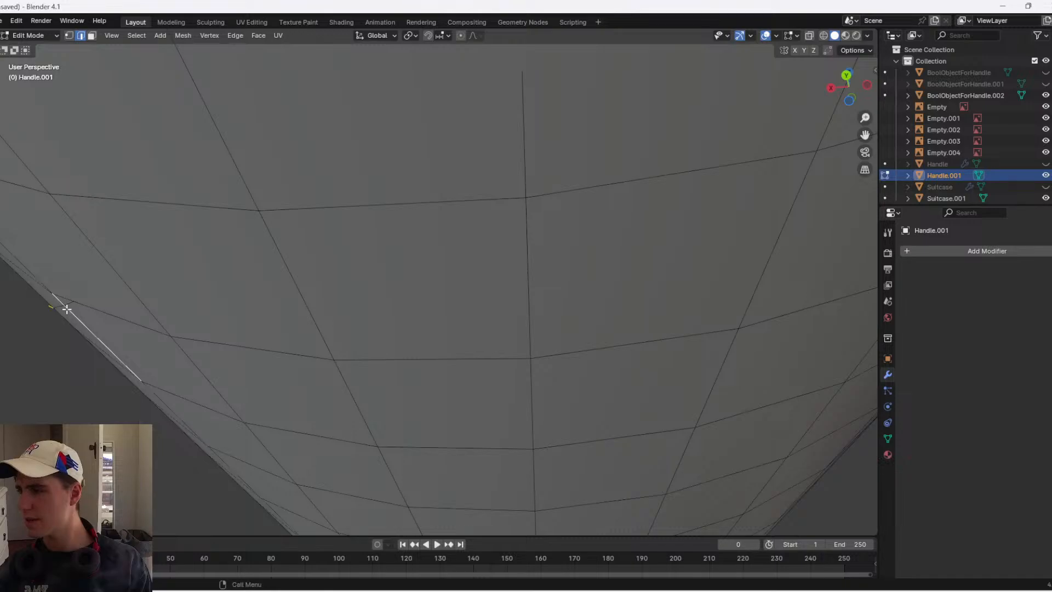
left_click(66, 306)
scroll(64, 308, "down", 5)
scroll(65, 307, "up", 4)
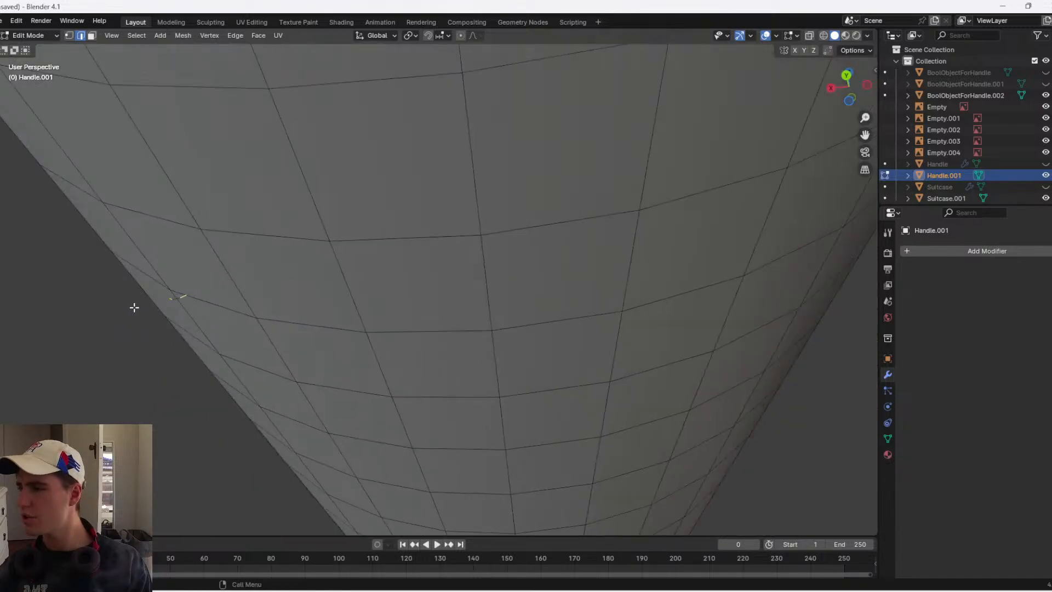
left_click(176, 304, "shift")
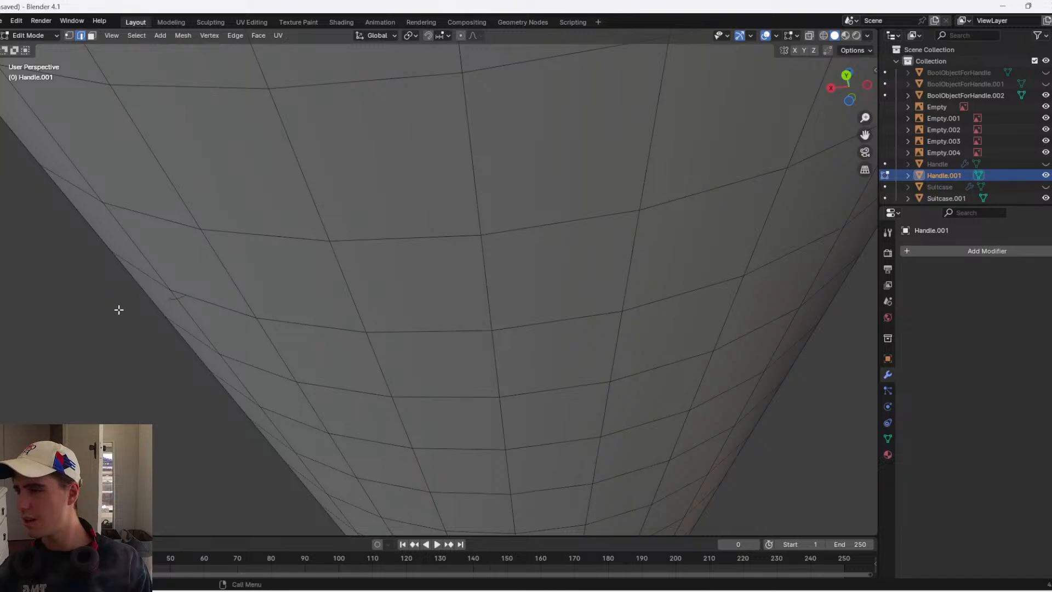
middle_click_drag(117, 314, 211, 352)
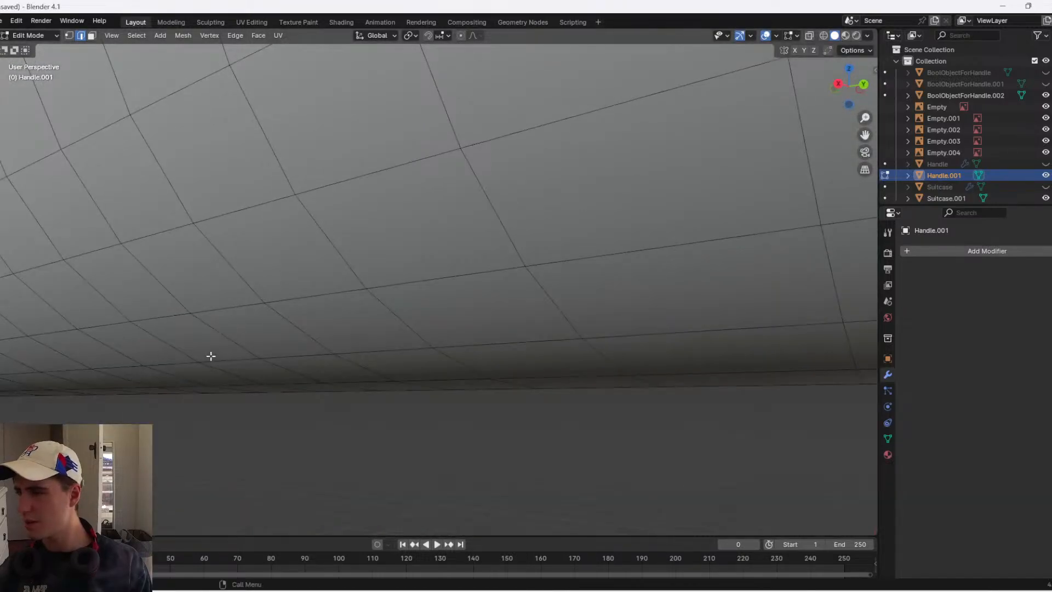
- Return to Object Mode and examine the cleaned crossbar for shading flaws
key("Tab")
left_click(498, 369)
middle_click_drag(497, 370, 314, 380)
scroll(470, 332, "down", 4)
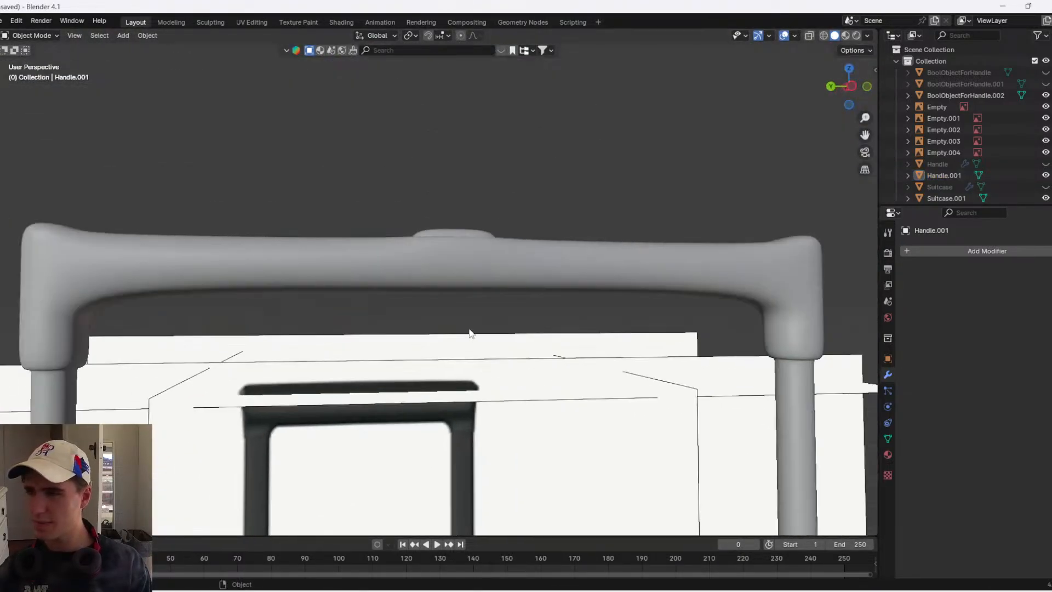
middle_click_drag(470, 332, 475, 307)
scroll(488, 356, "down", 4)
- Merge all vertices of the telescopic handle copy by distance and return to Object Mode
left_click(474, 307)
key("Tab")
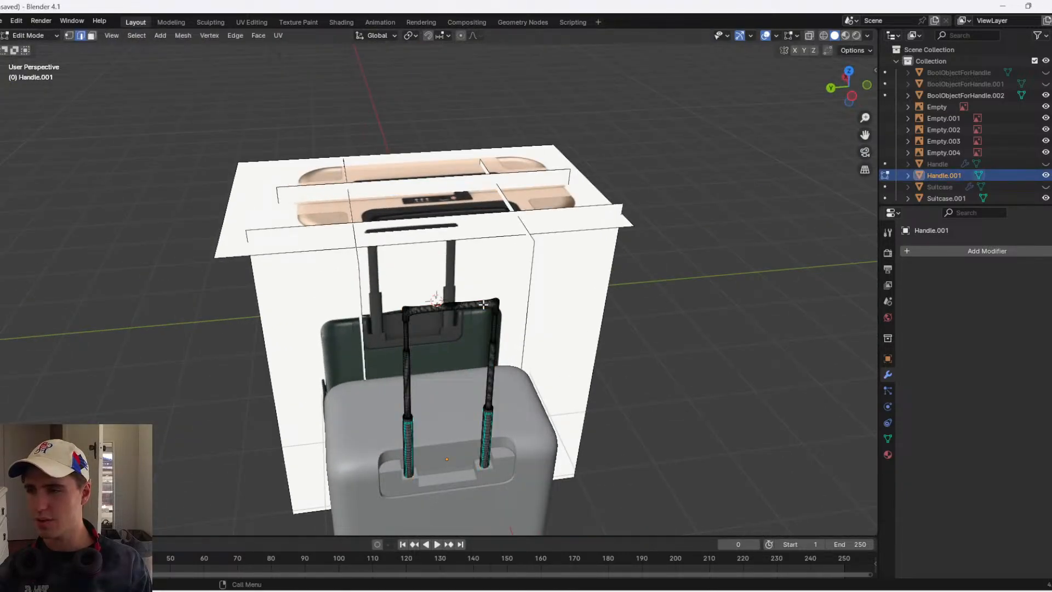
scroll(467, 251, "up", 5)
key("m")
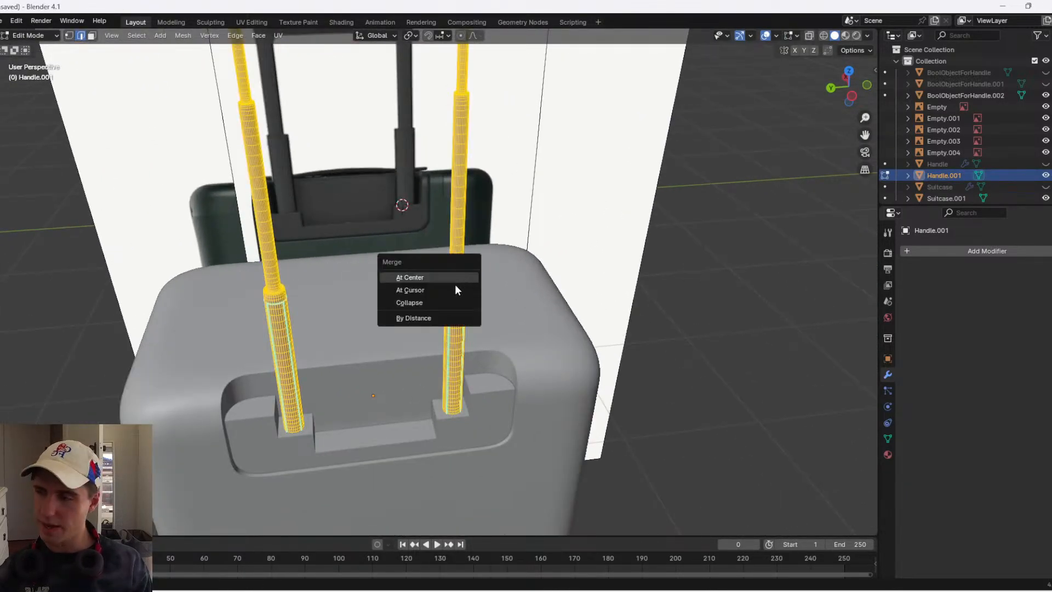
left_click(413, 315)
scroll(455, 258, "down", 5)
key("Tab")
- Show the suitcase in wireframe from the left orthographic view, framing the side handle in the reference image
scroll(455, 257, "up", 4)
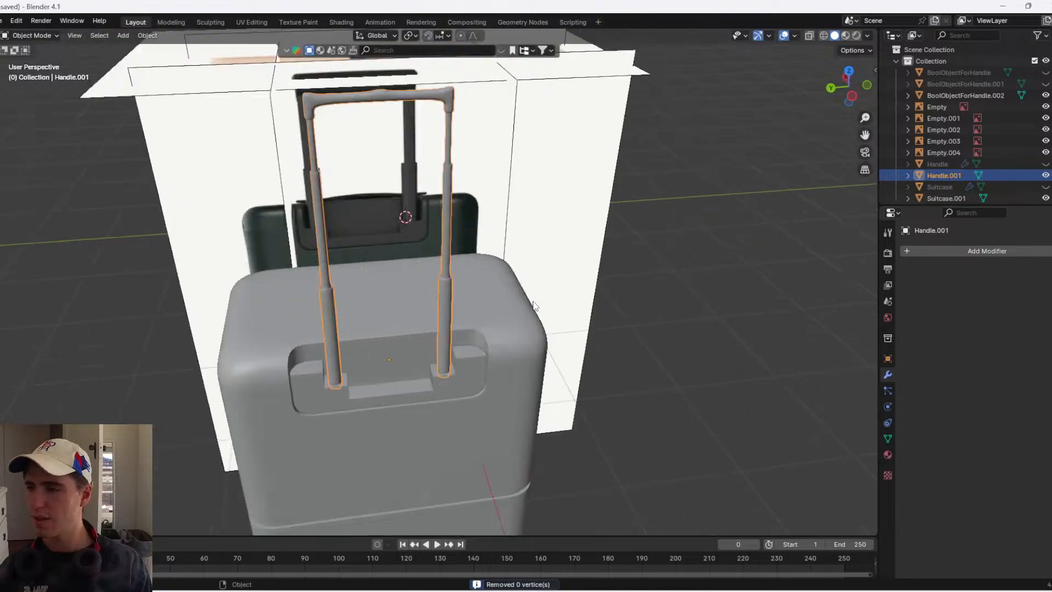
scroll(584, 378, "down", 5)
middle_click_drag(584, 377, 618, 366)
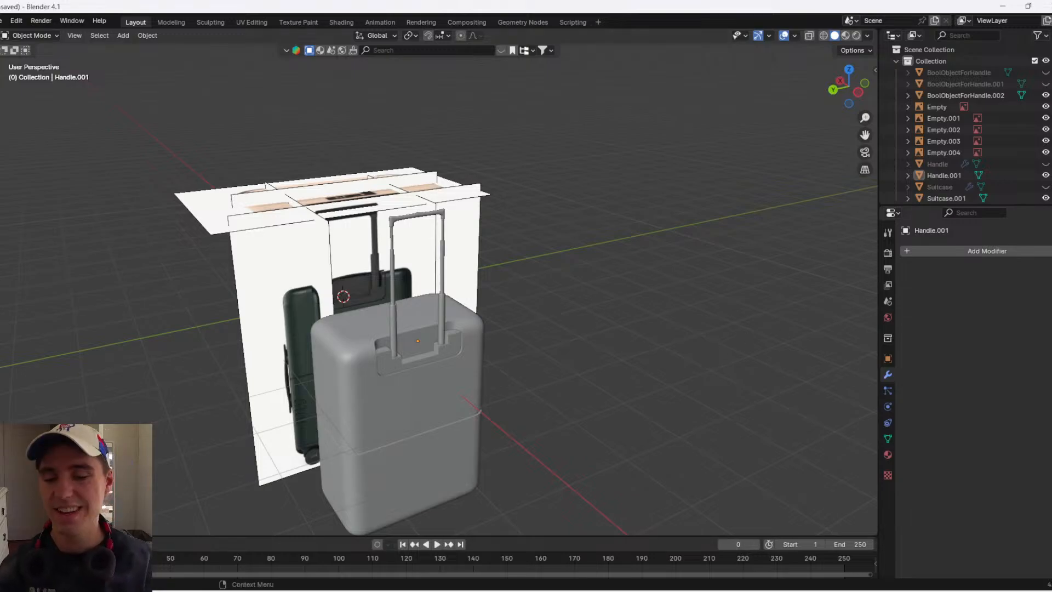
left_click(849, 98)
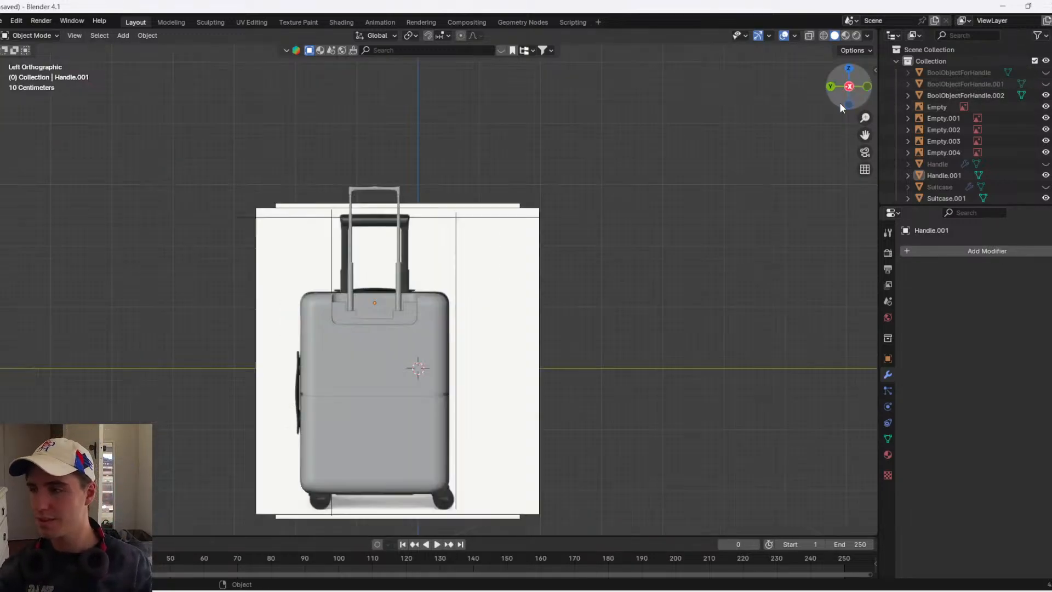
middle_click_drag(422, 304, 543, 529)
left_click(857, 94)
scroll(498, 278, "up", 6)
scroll(498, 273, "up", 1)
middle_click_drag(454, 264, 555, 251, "shift")
scroll(560, 178, "down", 4)
scroll(421, 279, "up", 6)
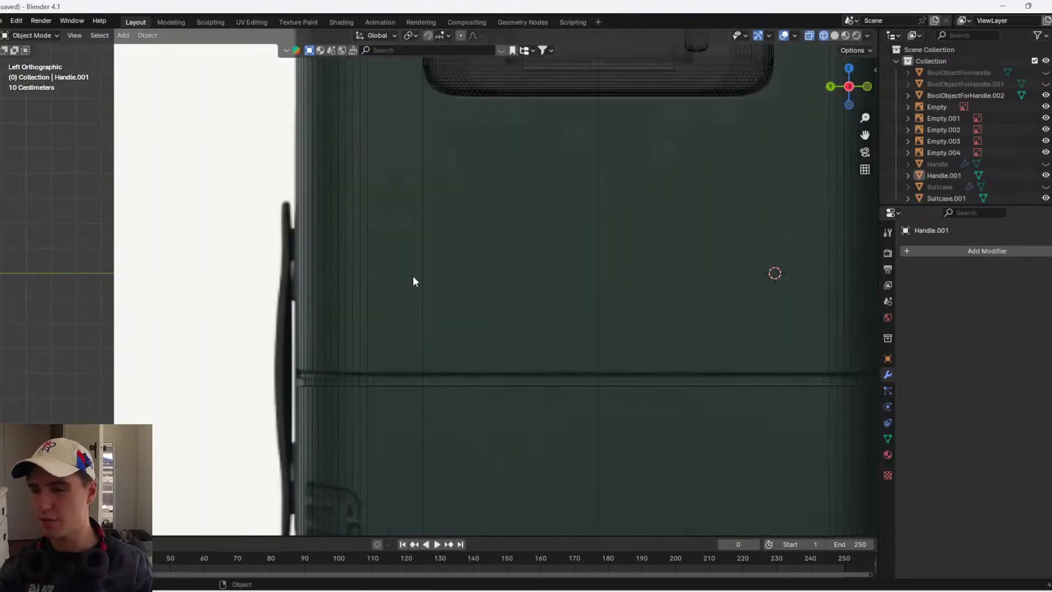
middle_click_drag(403, 271, 526, 241, "shift")
middle_click_drag(431, 239, 410, 179, "shift")
- Add a cube and move it over the side handle in the reference image
left_click(410, 179)
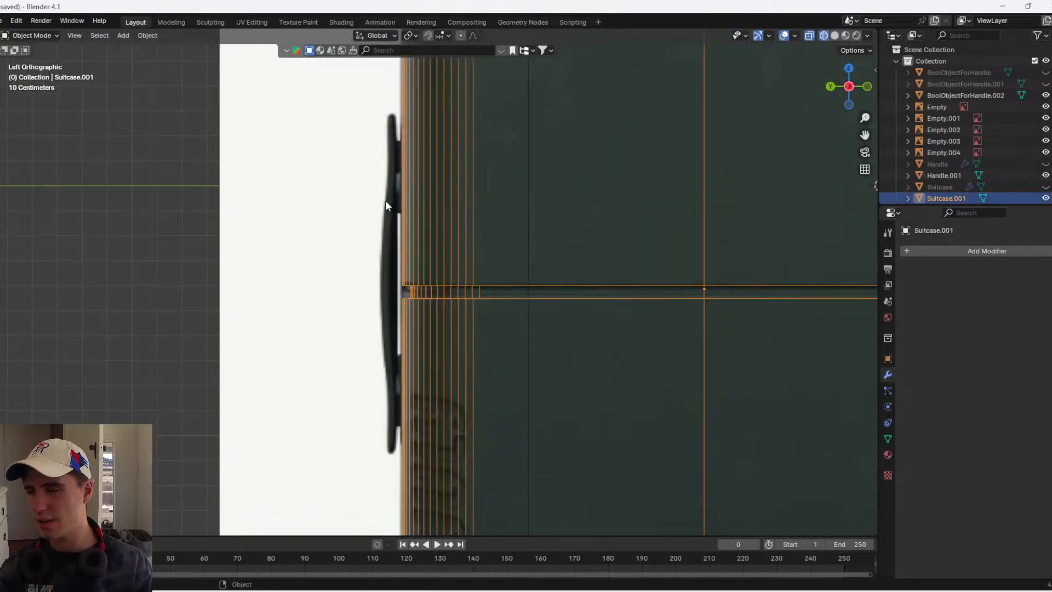
key("shift+a")
left_click(438, 213)
scroll(623, 207, "down", 4)
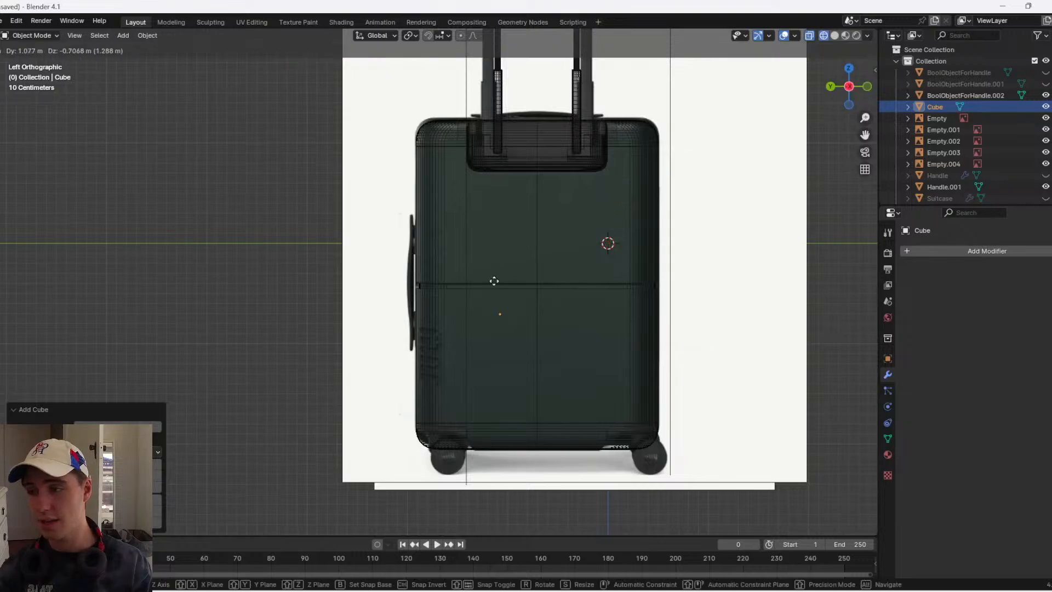
mouse_move(420, 274)
middle_mouse_down()
mouse_move(431, 259)
mouse_move(408, 276)
middle_mouse_up()
key("g")
key("y")
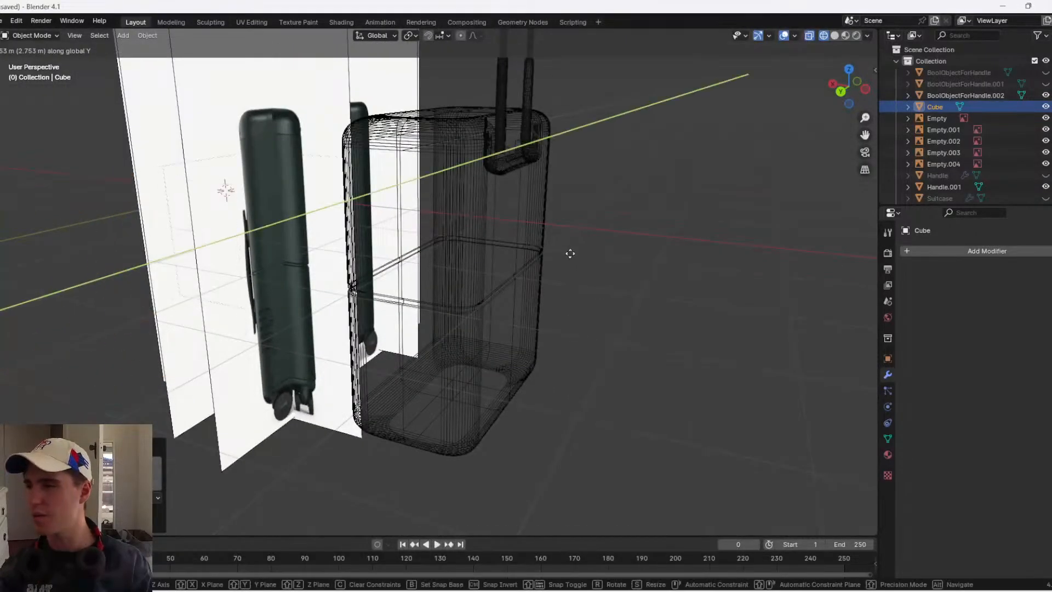
right_click(571, 254)
key("g")
right_click(813, 298)
- Move the cube along the X axis until it overlaps the modeled suitcase
key("g")
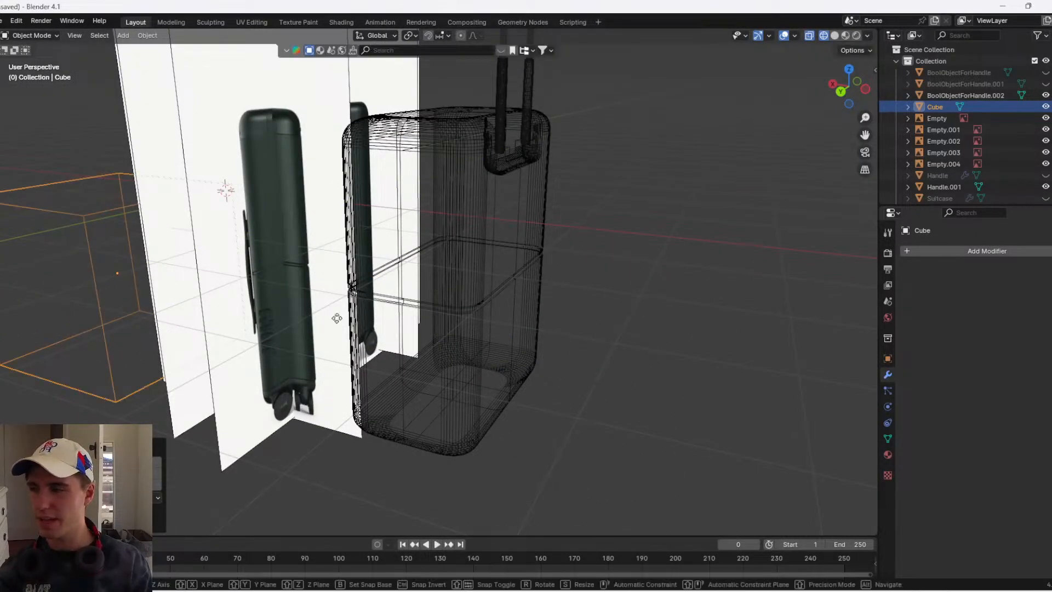
key("x")
left_click(758, 330)
- Add a Mirror modifier to the cube
left_click(951, 254)
type("mi")
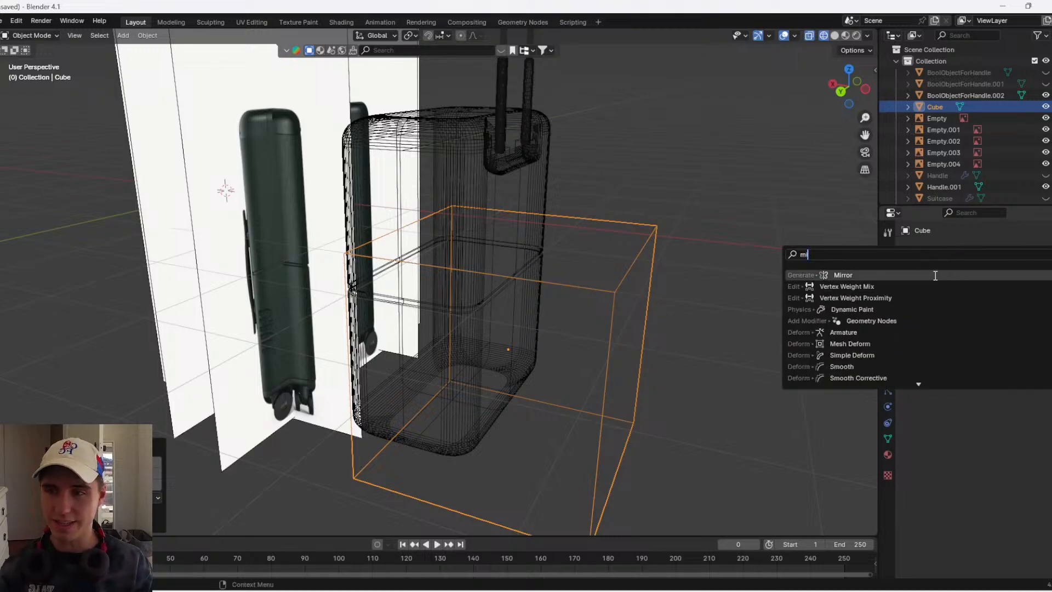
left_click(936, 274)
- Add a Subdivision Surface modifier to the cube with viewport and render levels of 3
left_click(960, 253)
type("su")
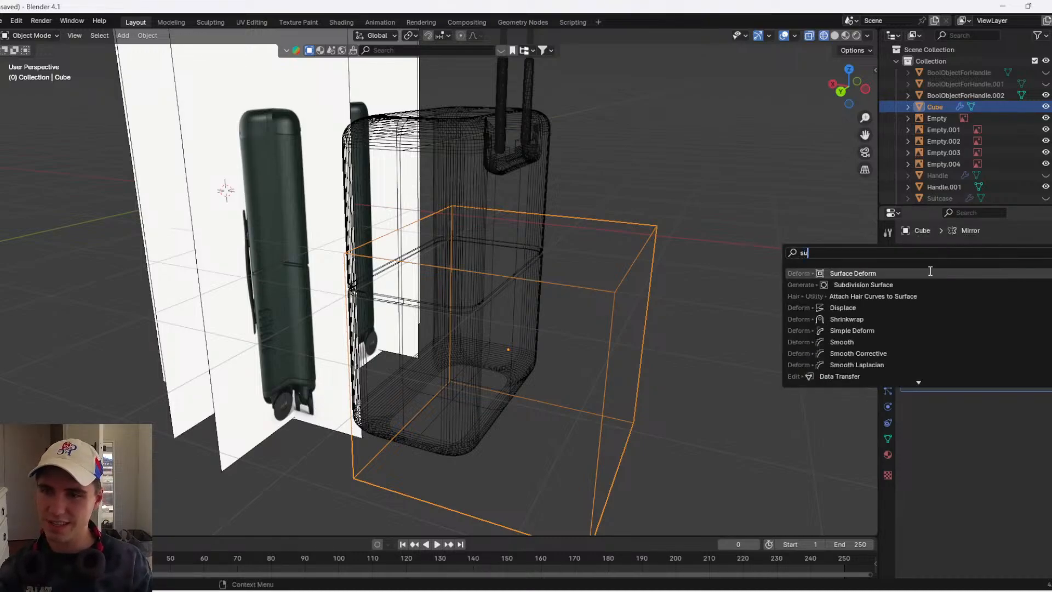
key("Return")
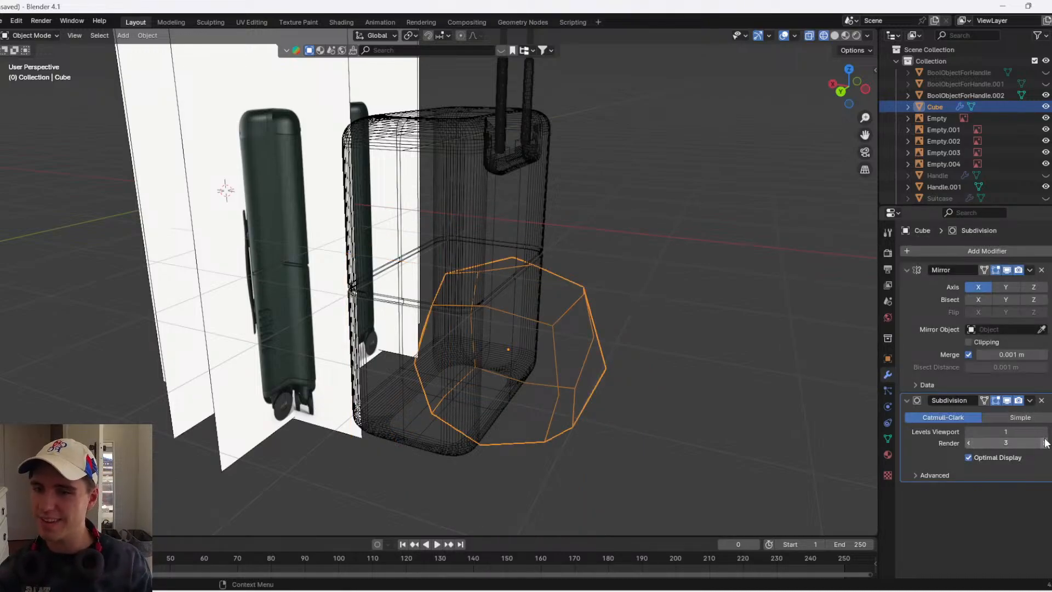
key("ctrl+z")
left_click(1044, 433)
left_click(1045, 432)
- Cut a horizontal edge loop through the middle of the cube
key("Tab")
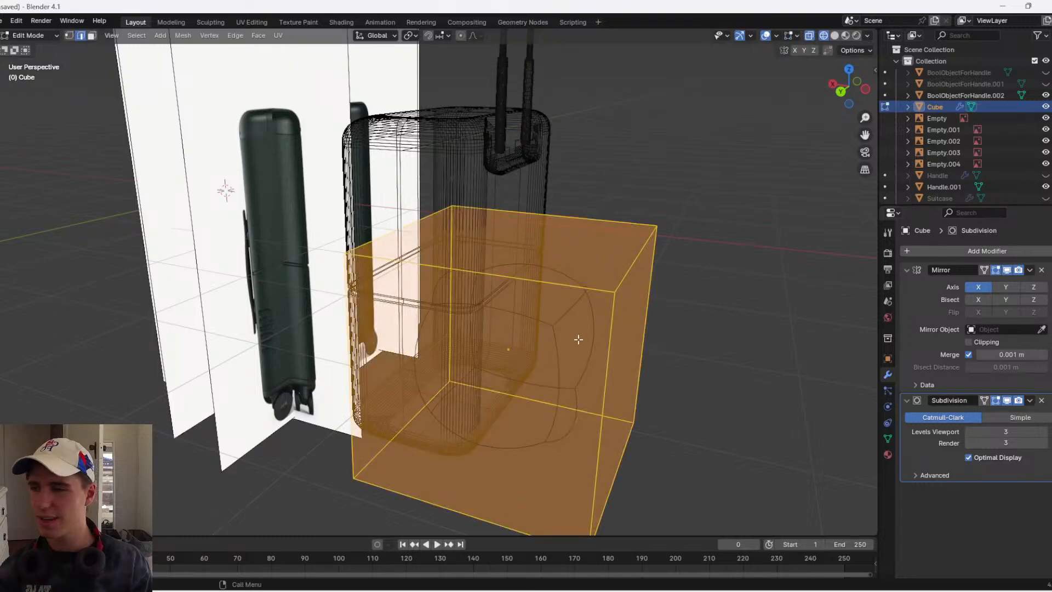
middle_click_drag(579, 339, 545, 354)
key("ctrl+r")
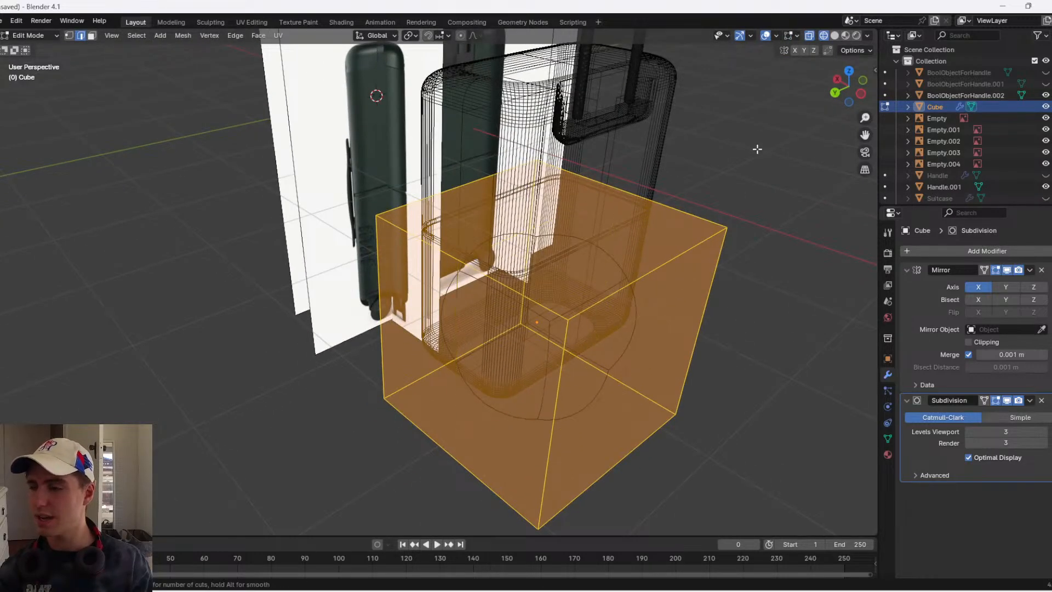
middle_click_drag(475, 263, 745, 77)
left_click(848, 103)
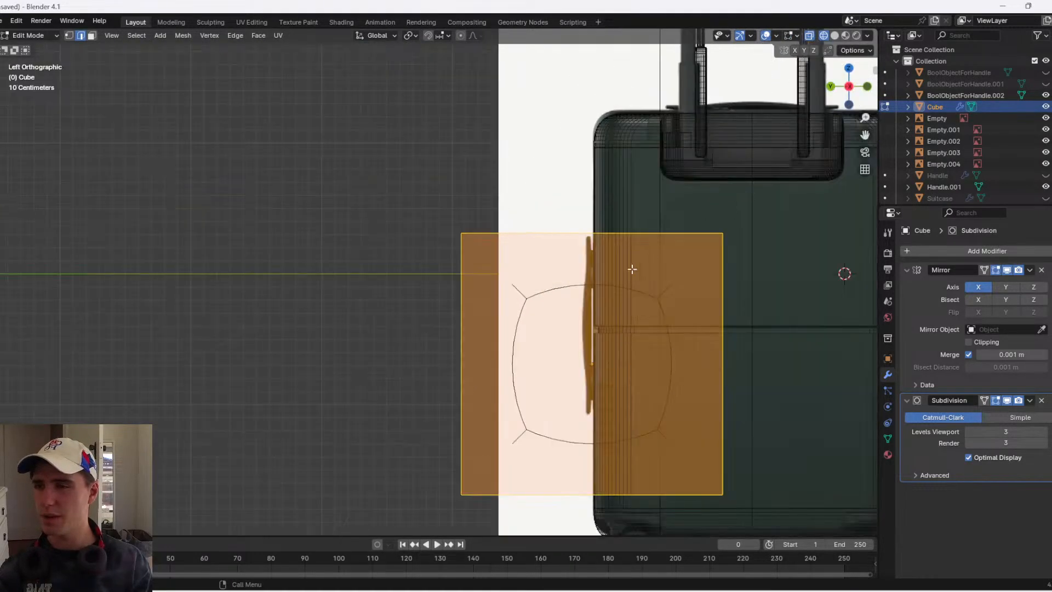
key("ctrl+r")
left_click(475, 342)
right_click(476, 342)
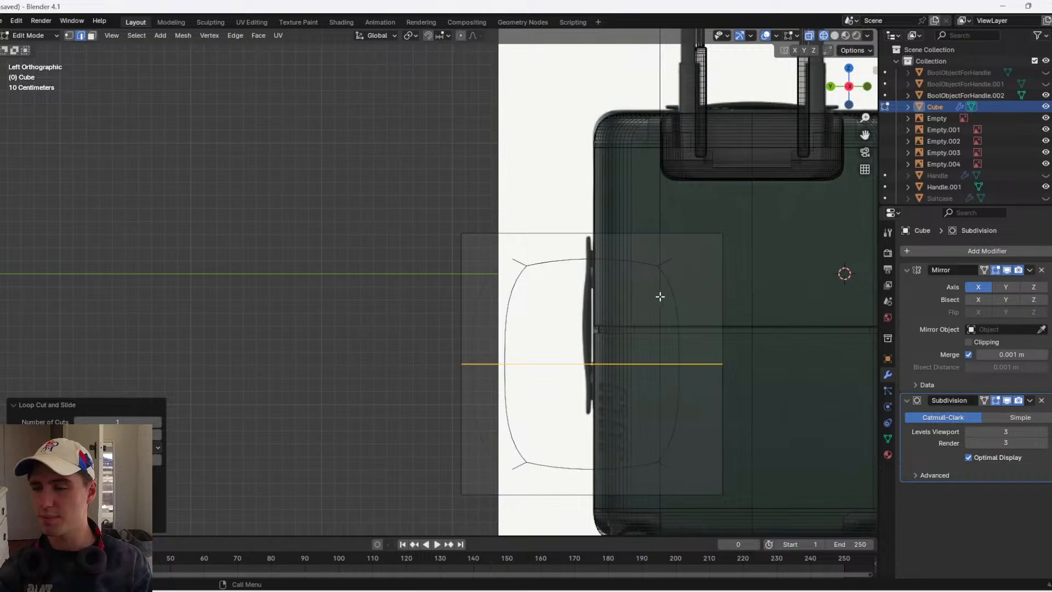
- Delete the cube's upper vertices, leaving only the half below the loop cut
key("1")
key("z")
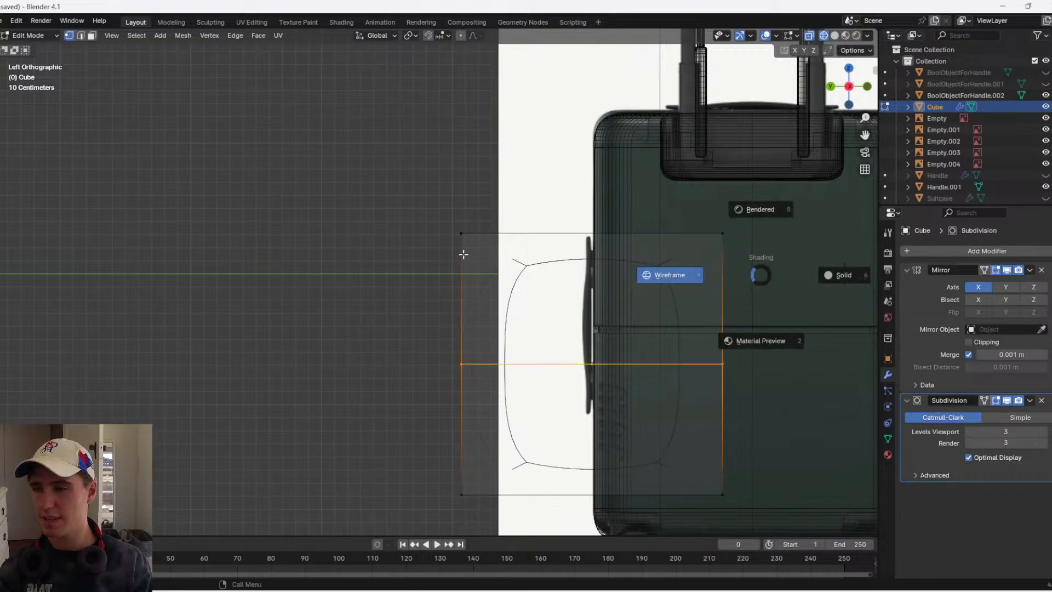
left_click_drag(712, 266, 355, 220)
left_click_drag(789, 275, 273, 159)
key("x")
left_click(317, 167)
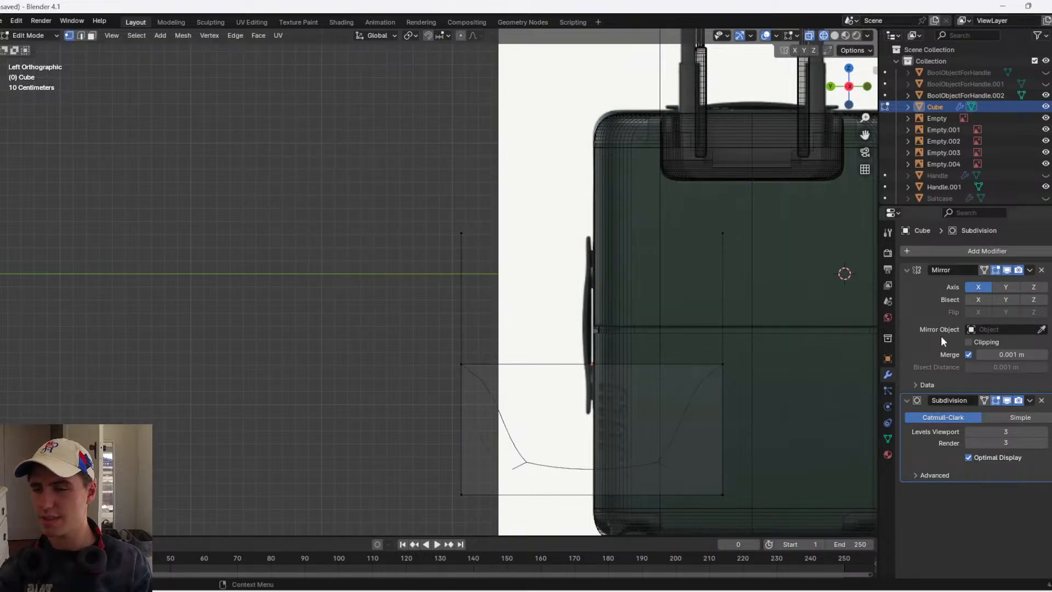
- Enable Z mirroring and clipping for the half cube and remove its Subdivision modifier
middle_click_drag(675, 282, 591, 283)
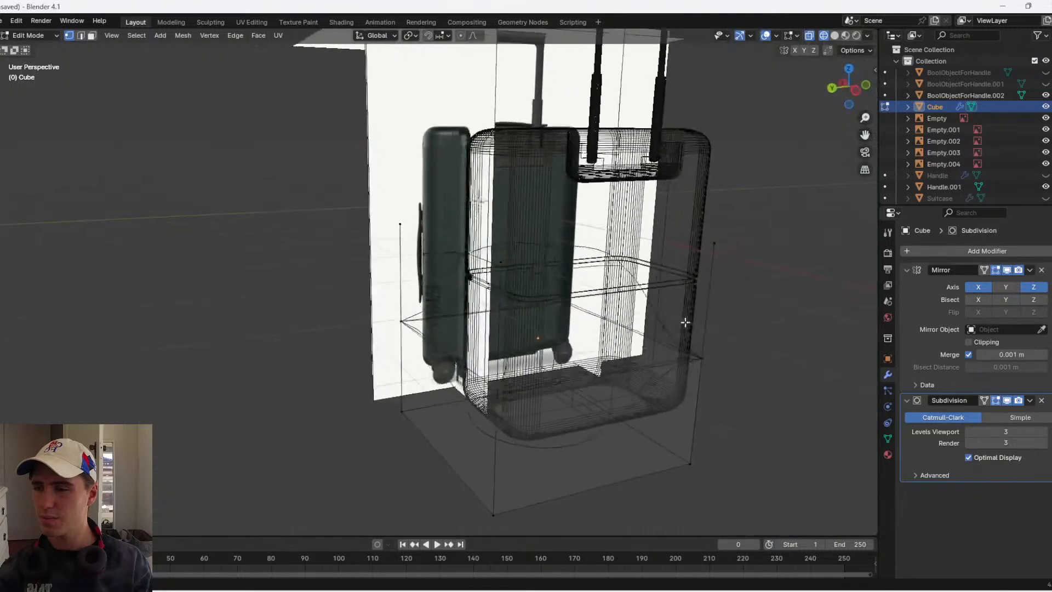
key("shift+z")
key("a")
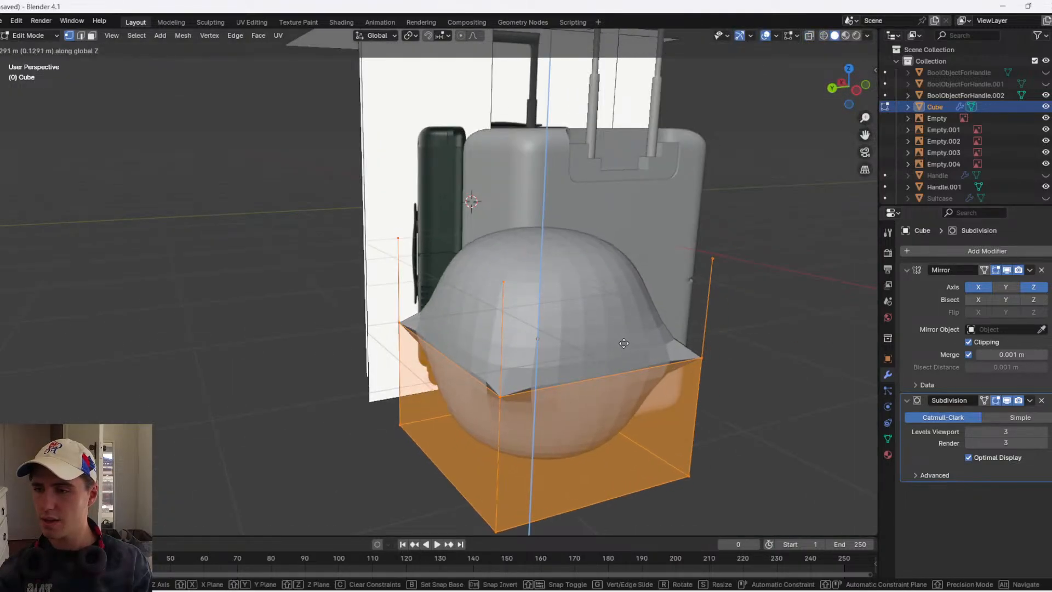
left_click(1042, 401)
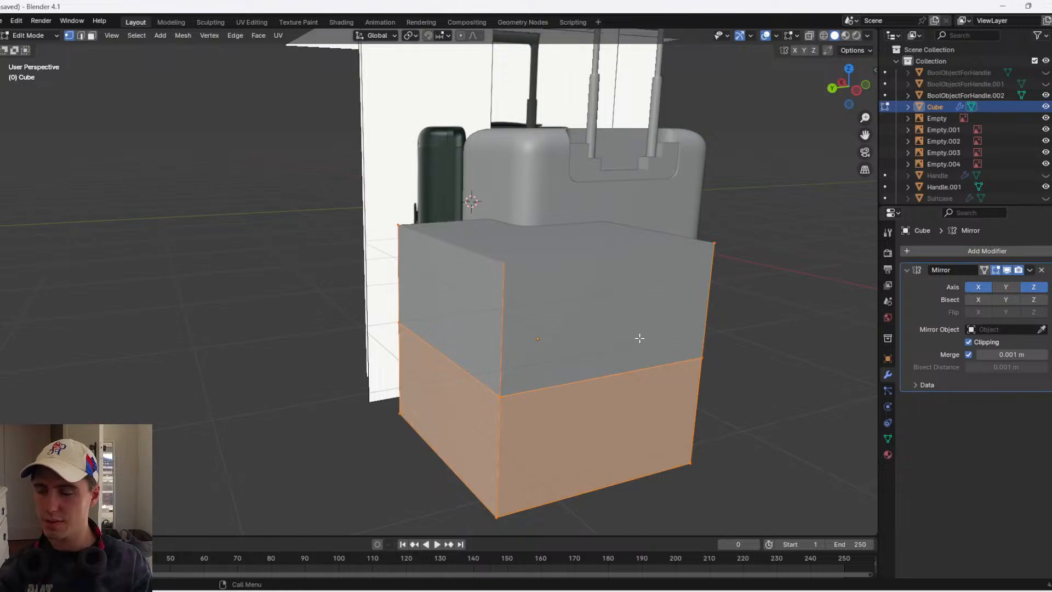
middle_click_drag(639, 338, 629, 314)
scroll(705, 322, "down", 3)
key("Tab")
key("Tab")
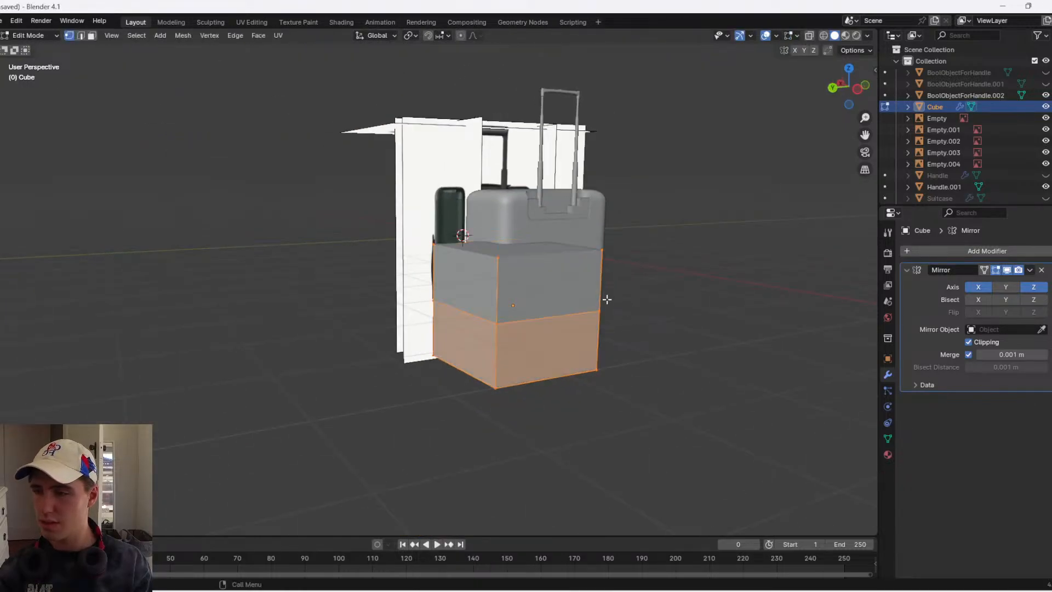
key("Tab")
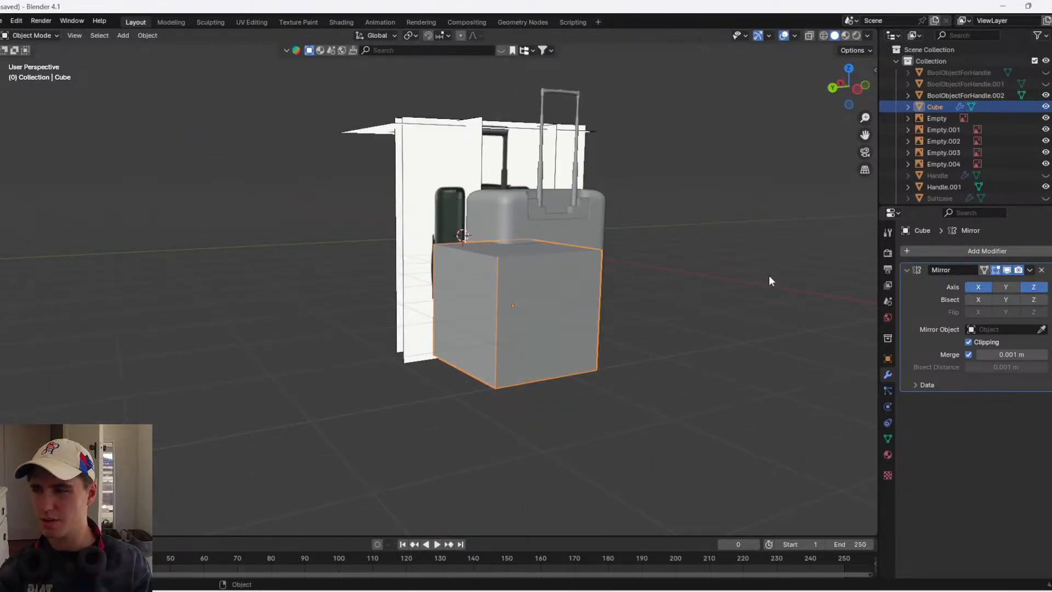
key("Tab")
- Undo the modifier changes, vertex deletion and loop cut back to the whole cube
key("ctrl+z")
key("ctrl+z")
key("ctrl+z")
key("ctrl+z")
key("ctrl+z")
key("ctrl+z")
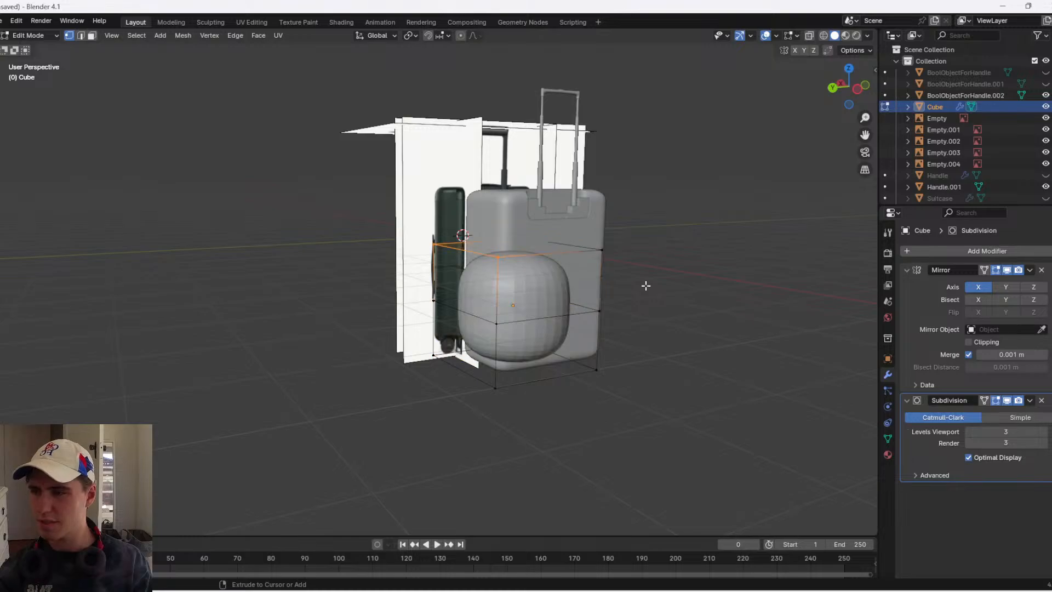
key("ctrl+z")
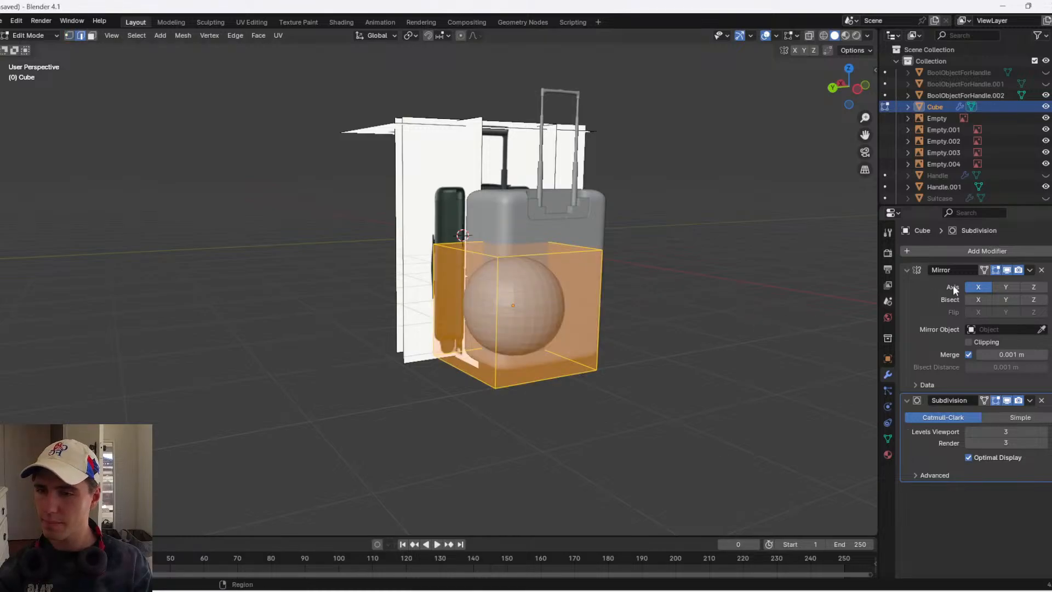
- Remove both the Mirror and Subdivision modifiers from the cube
left_click(1043, 275)
key("Tab")
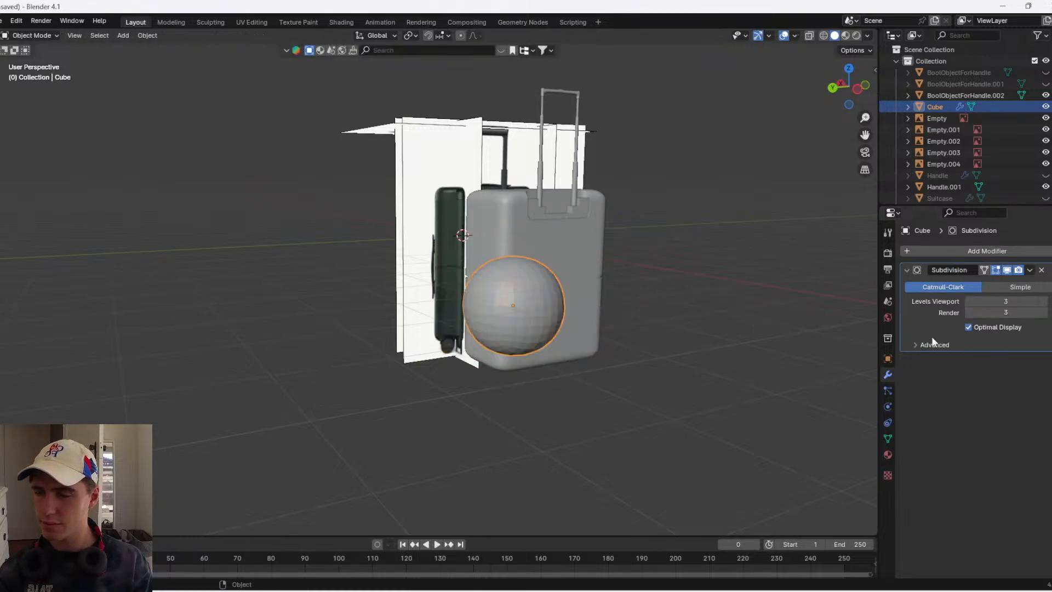
left_click(1043, 270)
- Add one horizontal loop cut around the middle of the plain cube
key("Tab")
left_click(481, 311)
right_click(481, 311)
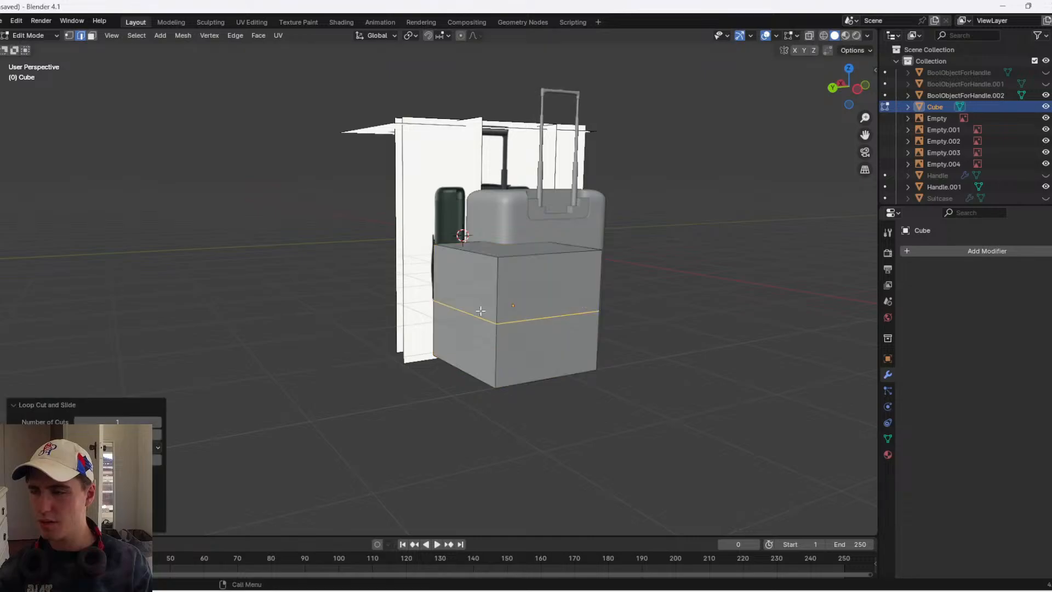
key("alt+z")
key("Tab")
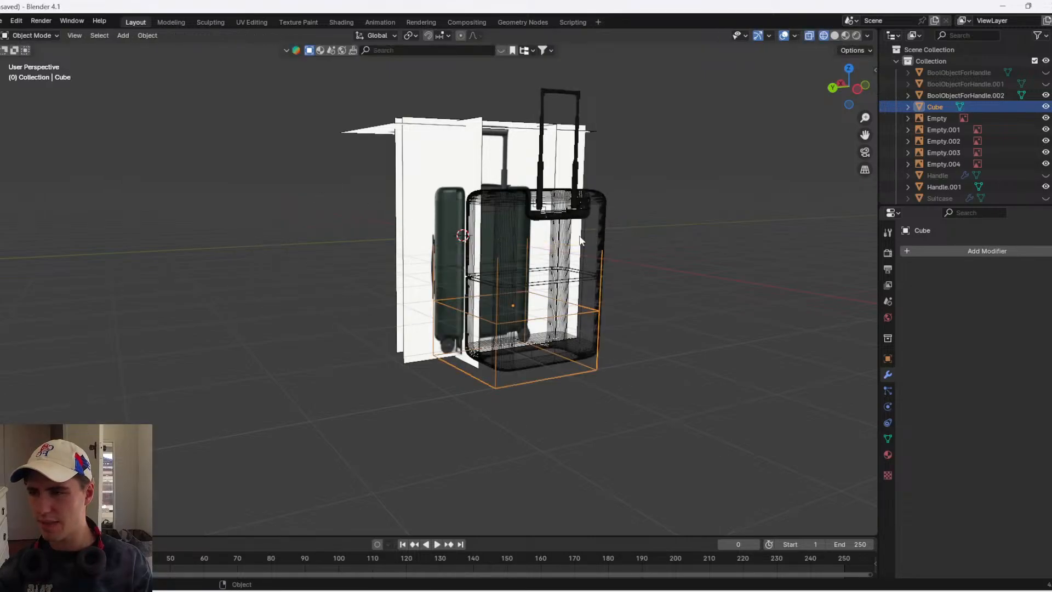
- Delete the vertices above the cube's middle loop, working in the left orthographic wireframe view
key("shift+z")
scroll(616, 278, "up", 4)
key("shift+z")
left_click(858, 87)
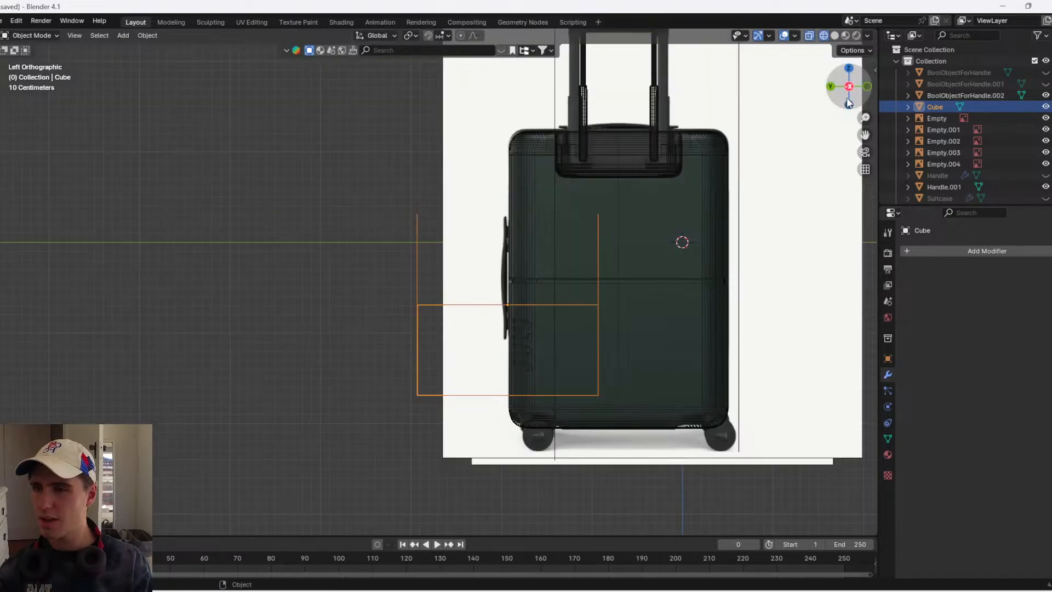
key("Tab")
key("1")
left_click_drag(624, 256, 408, 194)
key("x")
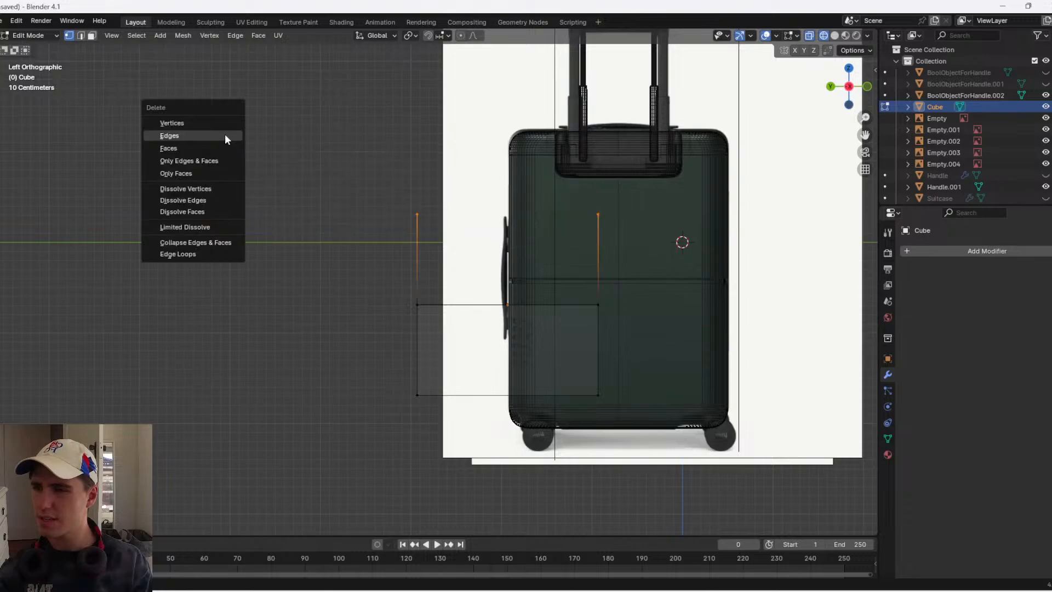
left_click(173, 127)
- Add a Mirror modifier to the half cube and mirror it on the Z axis only
left_click(935, 257)
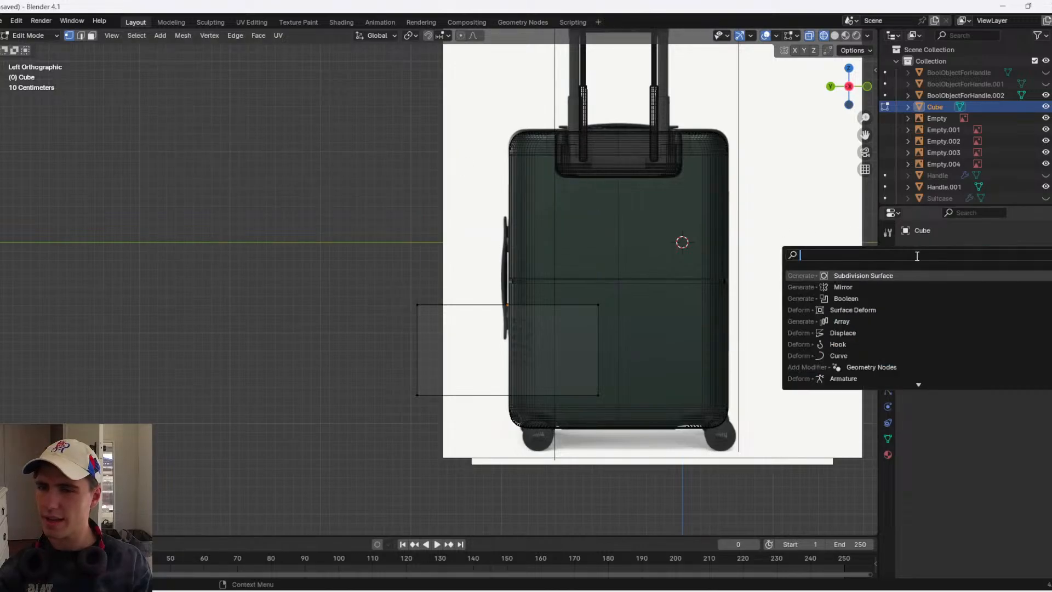
left_click(875, 286)
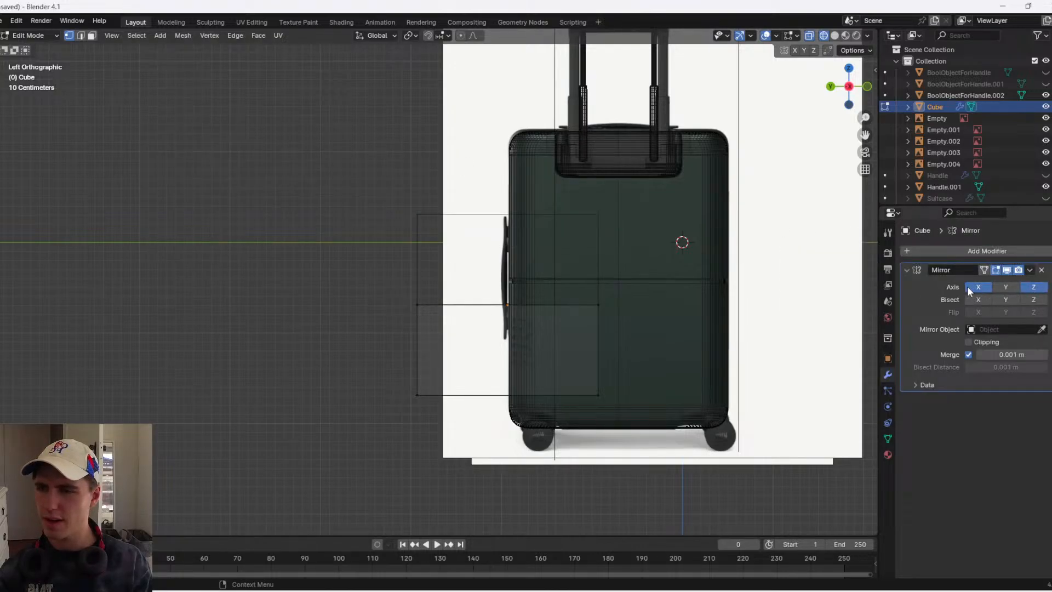
key("alt+z")
scroll(630, 273, "up", 2)
key("alt+z")
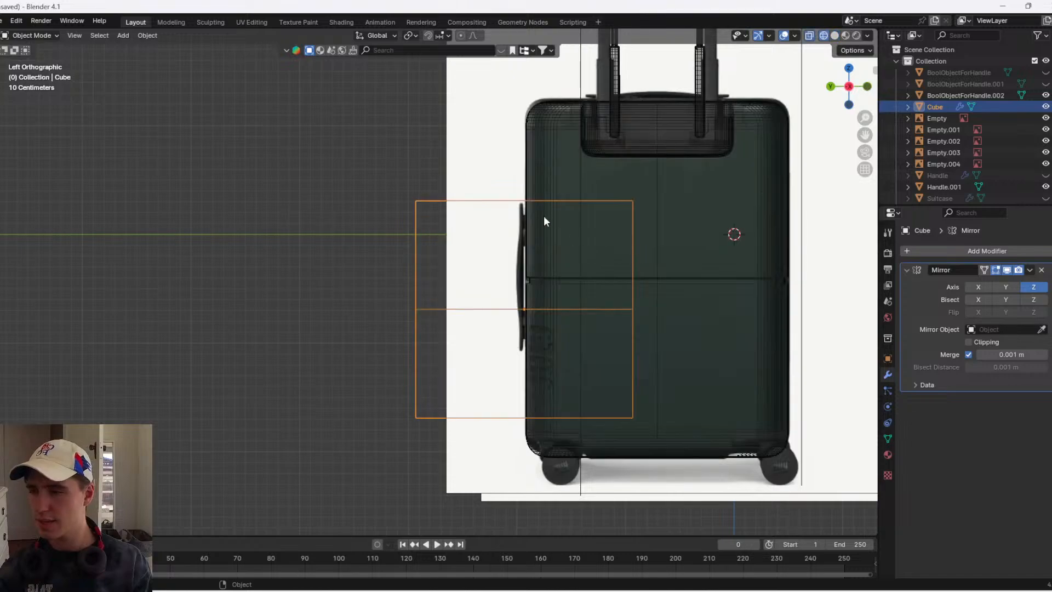
- Move the vertices on the suitcase side of the block along Y to make it a narrow slab
left_click_drag(660, 435, 518, 179)
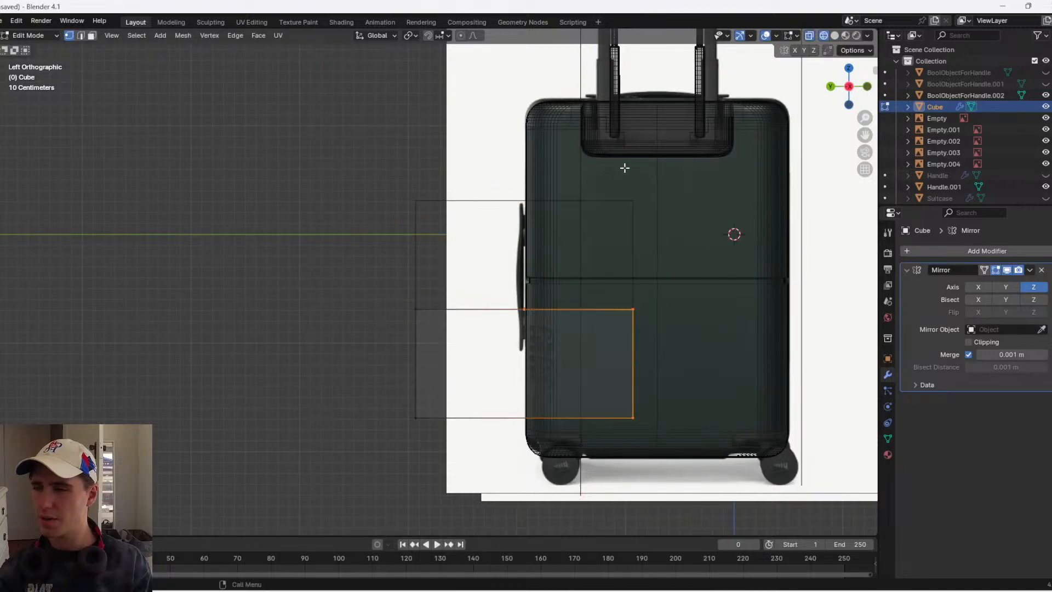
key("g")
key("x")
right_click(522, 162)
key("g")
key("y")
left_click(456, 159)
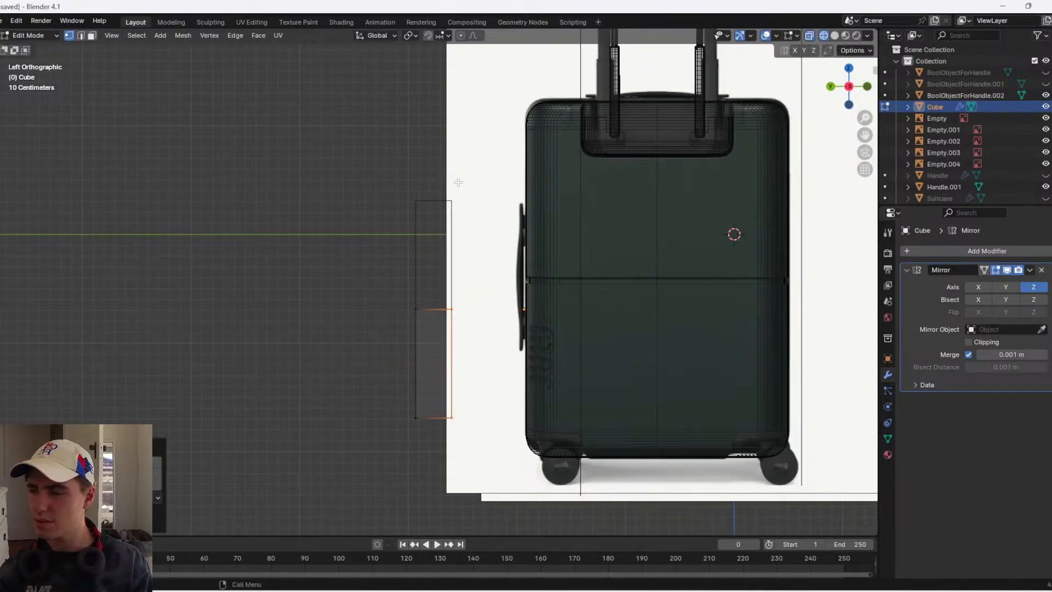
- Move the narrowed block along Y until it overlaps the side handle in the reference image
key("Tab")
key("g")
key("y")
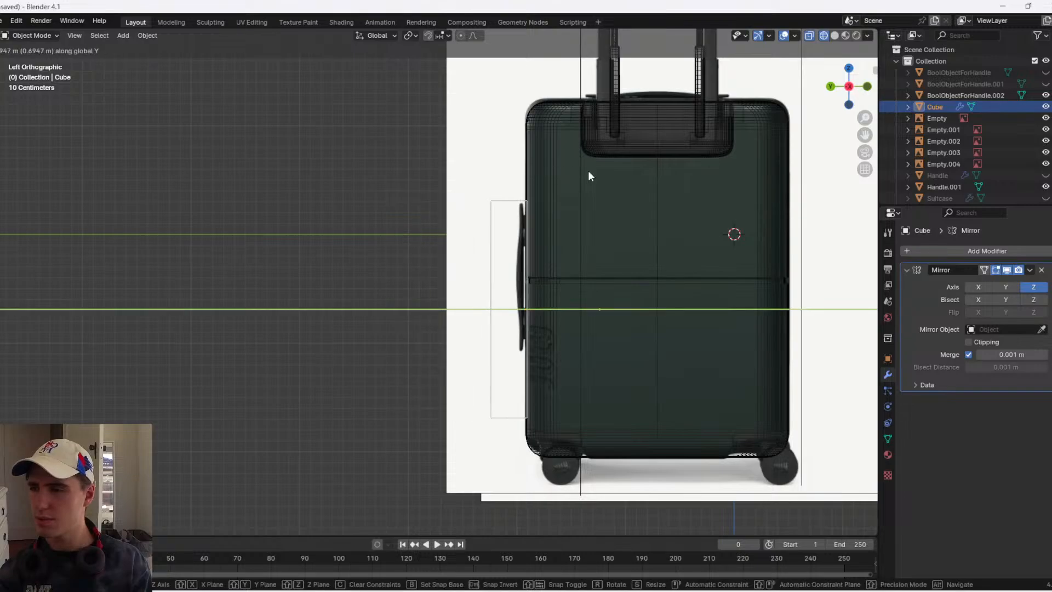
left_click(591, 176)
- Move the block's two end vertex groups along X to shrink its width to roughly the handle's
middle_click_drag(591, 176, 666, 203)
key("Tab")
left_click_drag(537, 154, 347, 488)
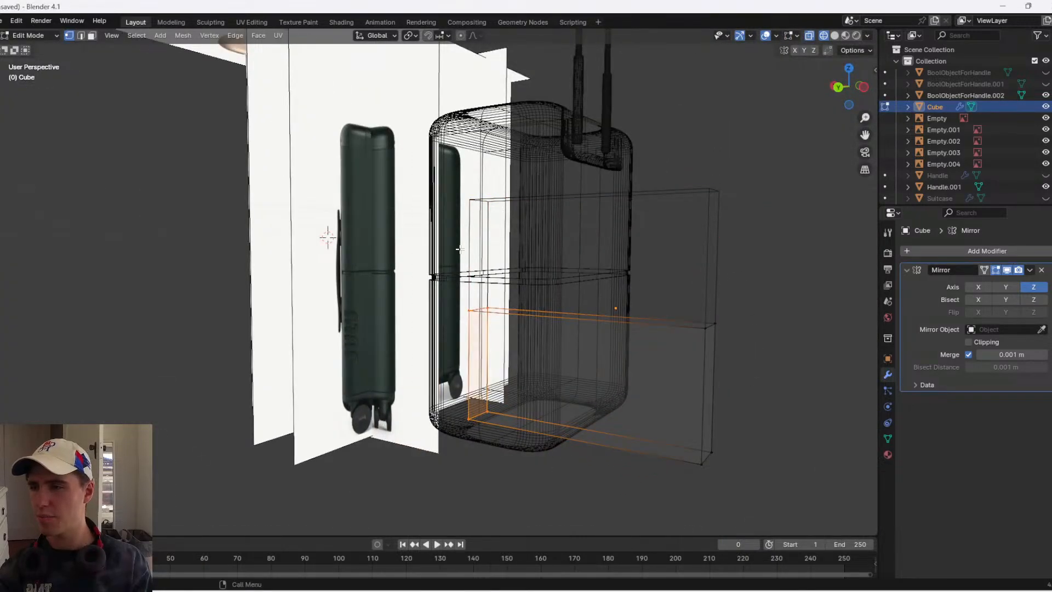
key("g")
key("x")
left_click(630, 286)
left_click_drag(724, 474, 667, 156)
key("g")
key("x")
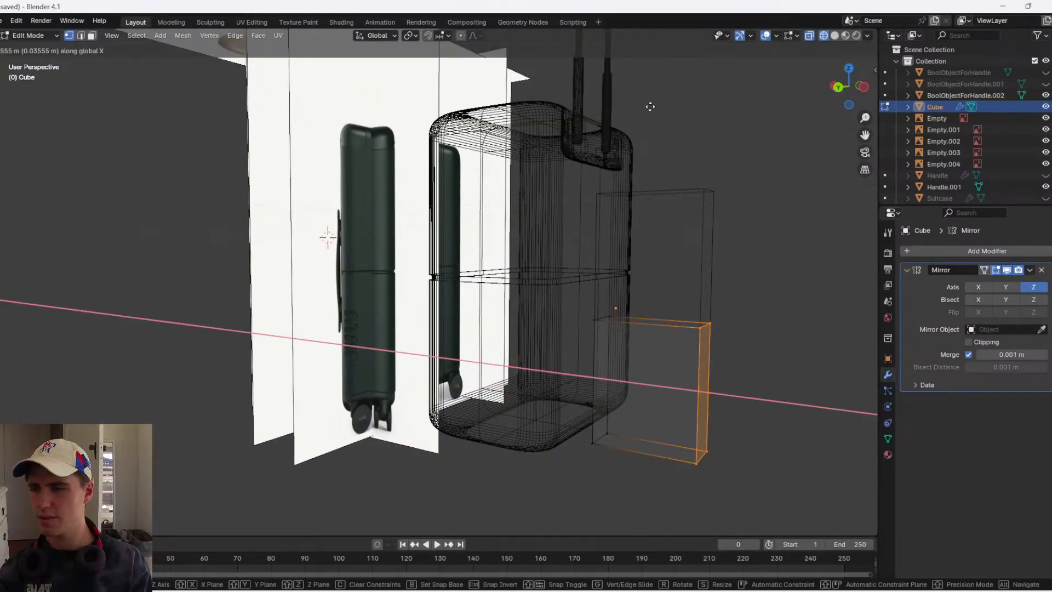
left_click(724, 89)
- Add a vertical loop cut through the block in the back view and delete the half nearer the suitcase
left_click(838, 87)
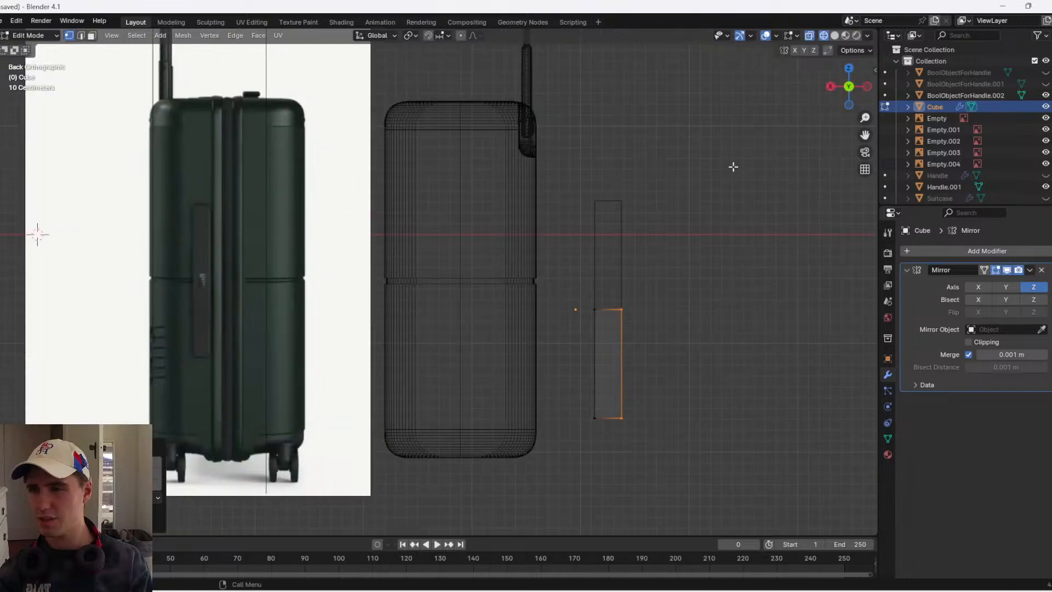
left_click(686, 305)
right_click(685, 306)
left_click_drag(673, 510, 678, 513)
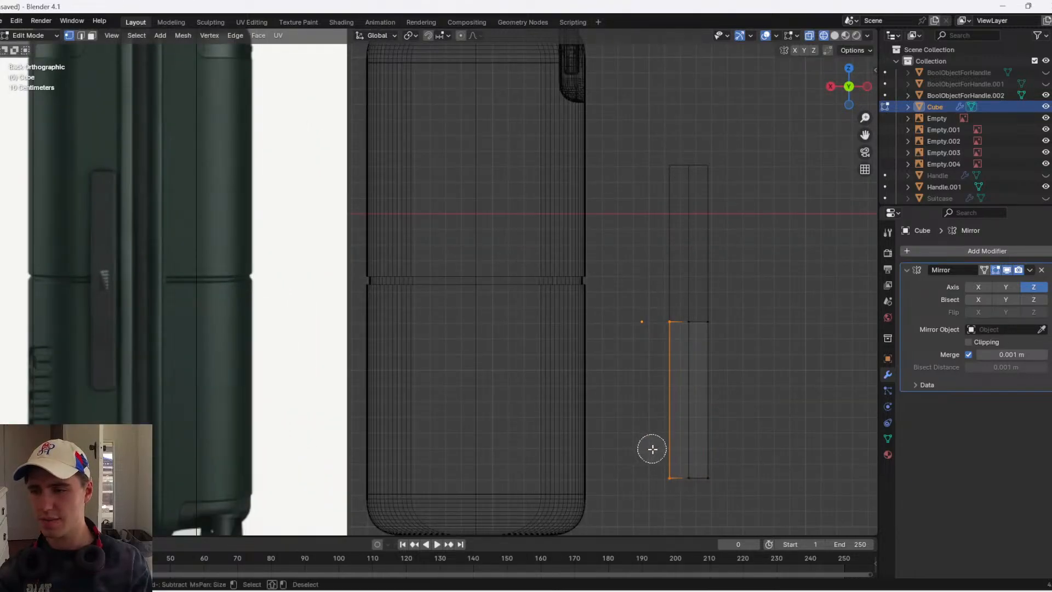
key("x")
left_click(674, 447)
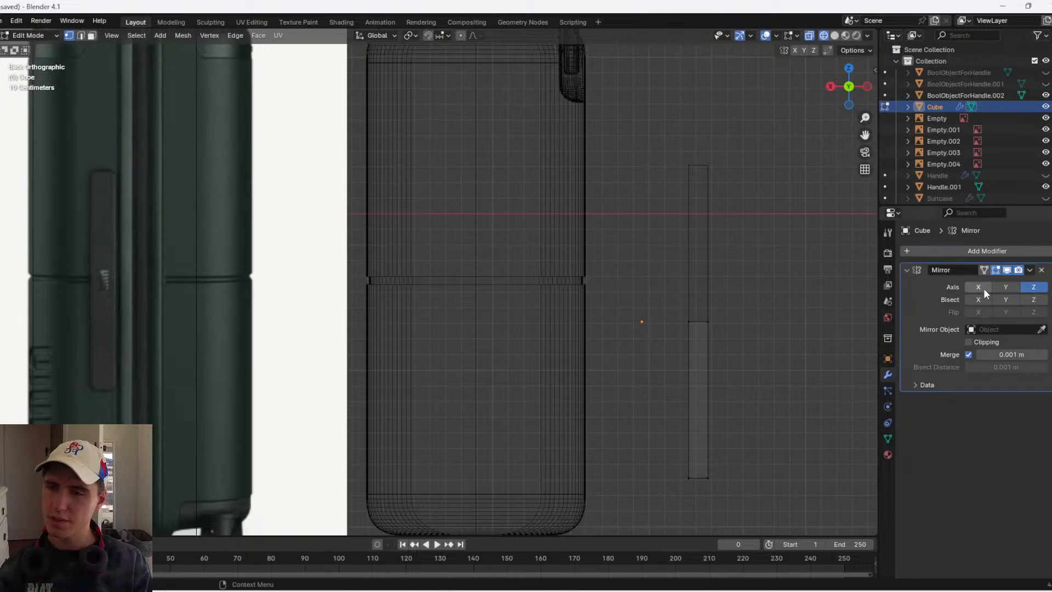
- Enable X mirroring with clipping and move the remaining mesh along X against the mirror plane to narrow it
key("a")
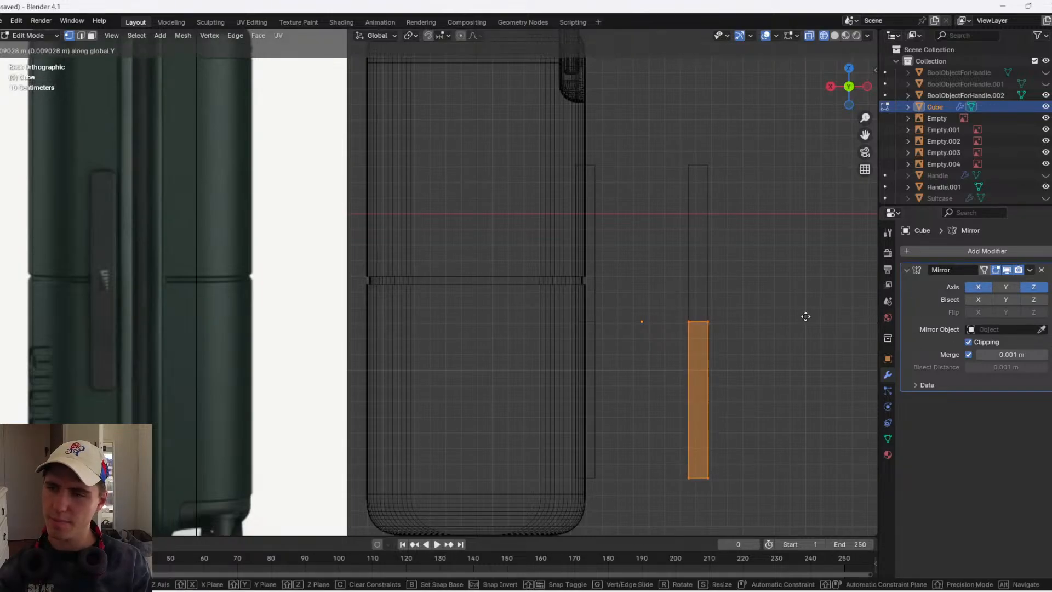
key("g")
key("x")
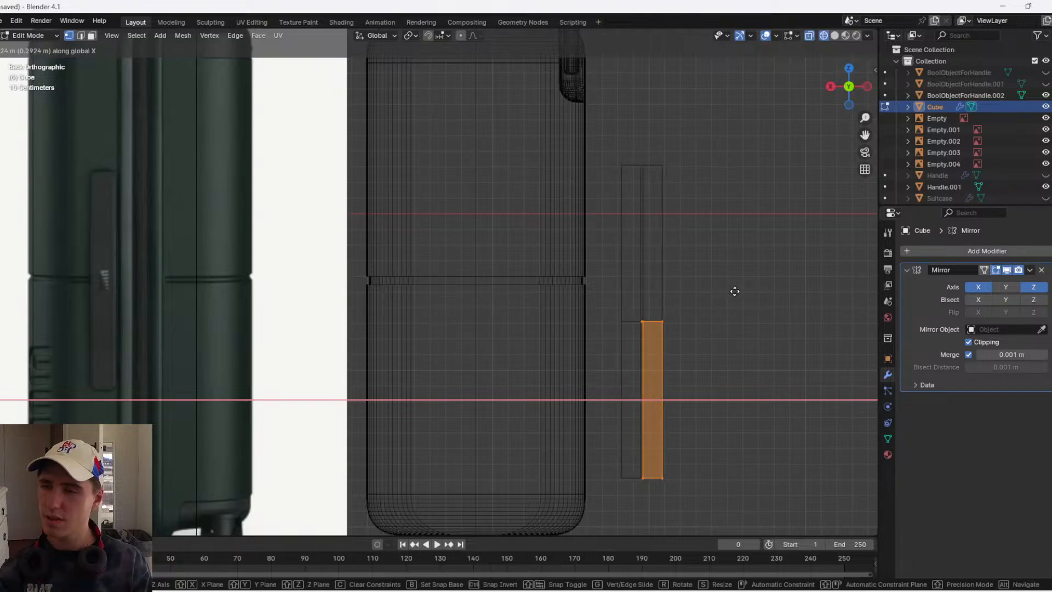
left_click(733, 293)
key("g")
key("y")
right_click(734, 301)
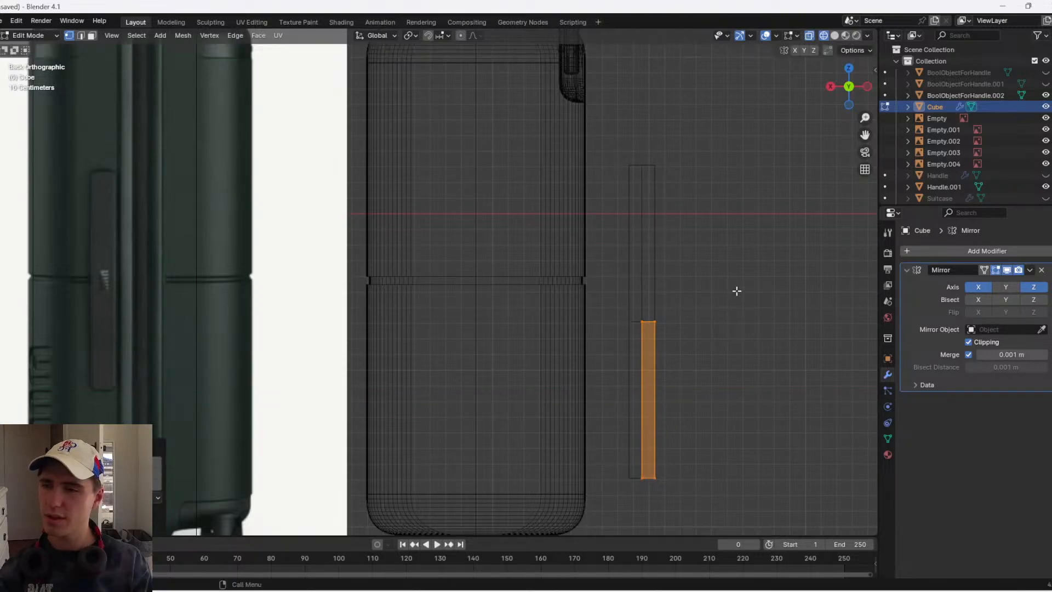
- Turn off clipping and move the mesh down along Z away from the mirror plane
key("g")
key("z")
right_click(735, 281)
left_click(981, 342)
key("g")
key("z")
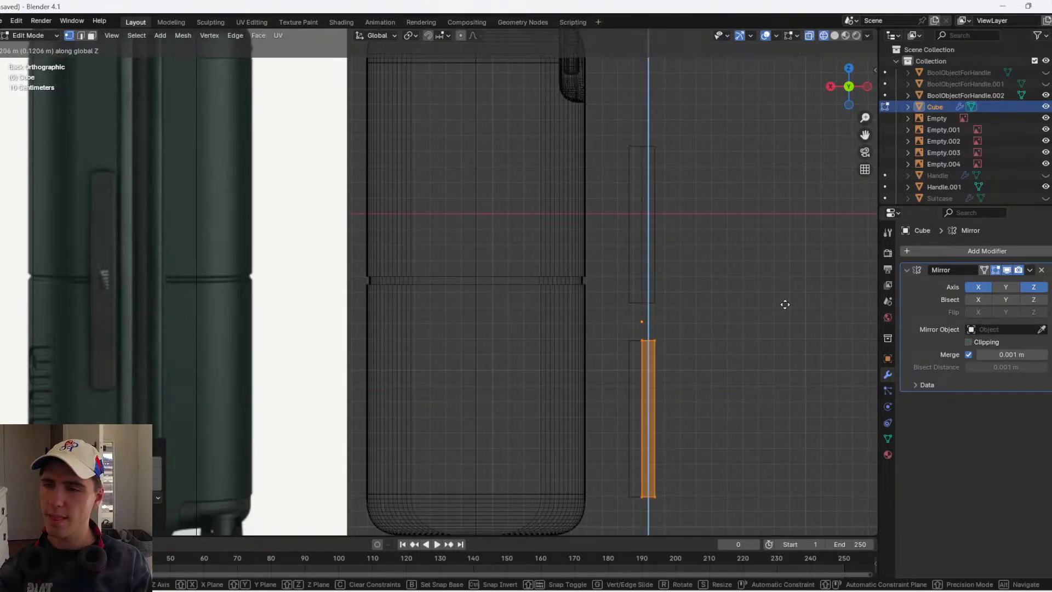
left_click(784, 307)
- Turn clipping on and move the mesh up along Z into the mirror plane to shorten the block
key("g")
key("z")
right_click(847, 307)
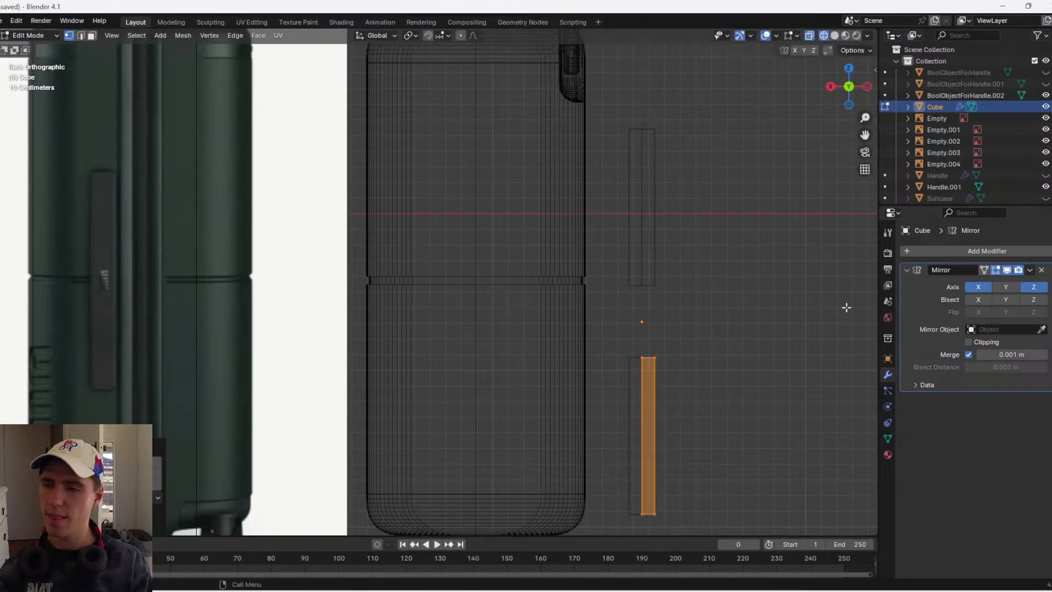
left_click(971, 342)
key("g")
key("z")
left_click(715, 176)
left_click_drag(849, 86, 838, 90)
left_click(836, 89)
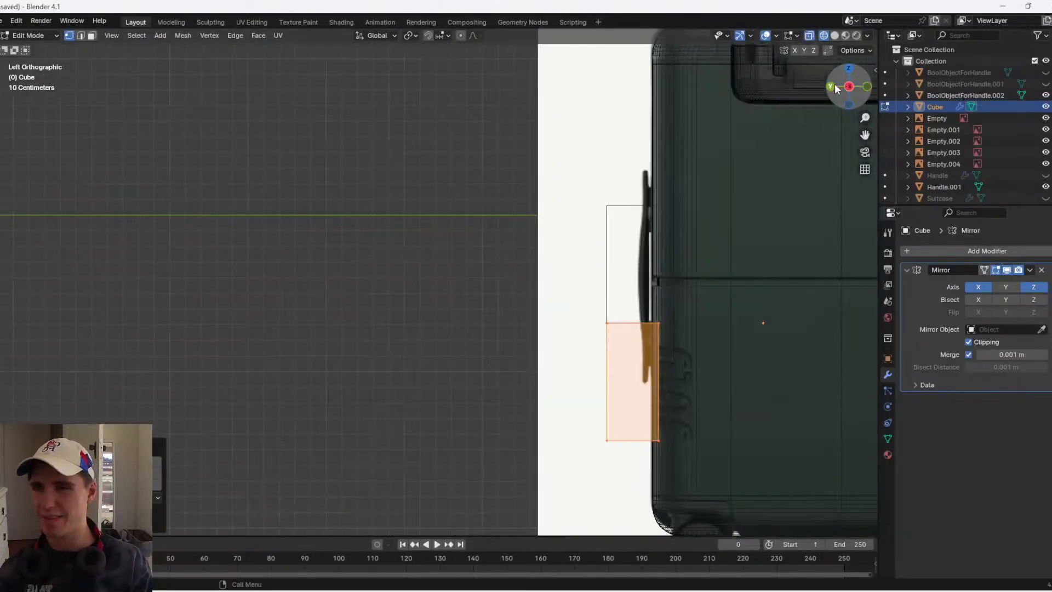
- Slide the block's outer vertices toward the suitcase to thin it for the side handle
scroll(719, 282, "down", 2)
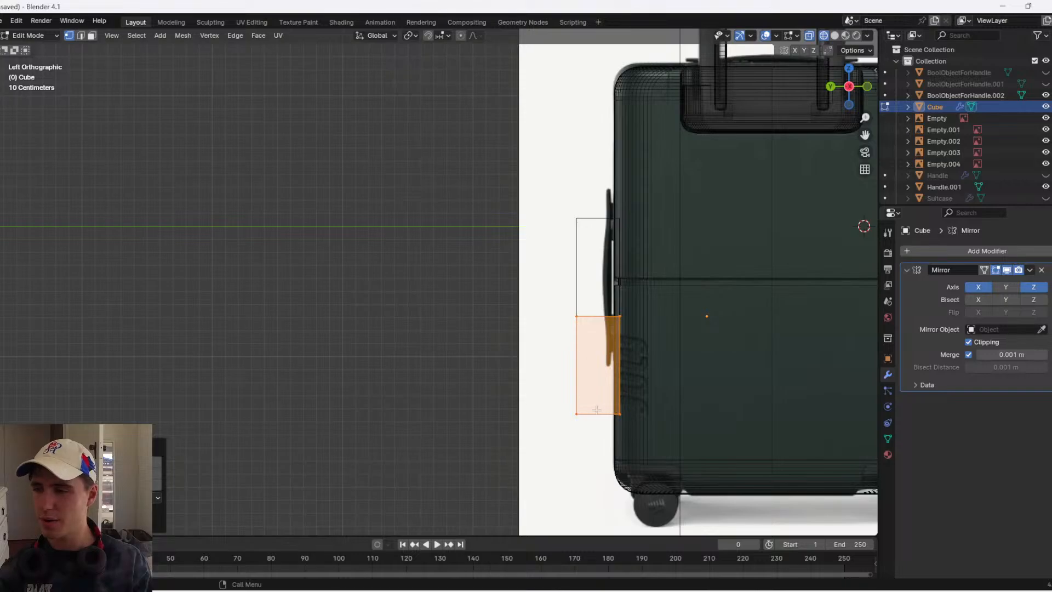
key("ctrl+z")
key("g")
key("g")
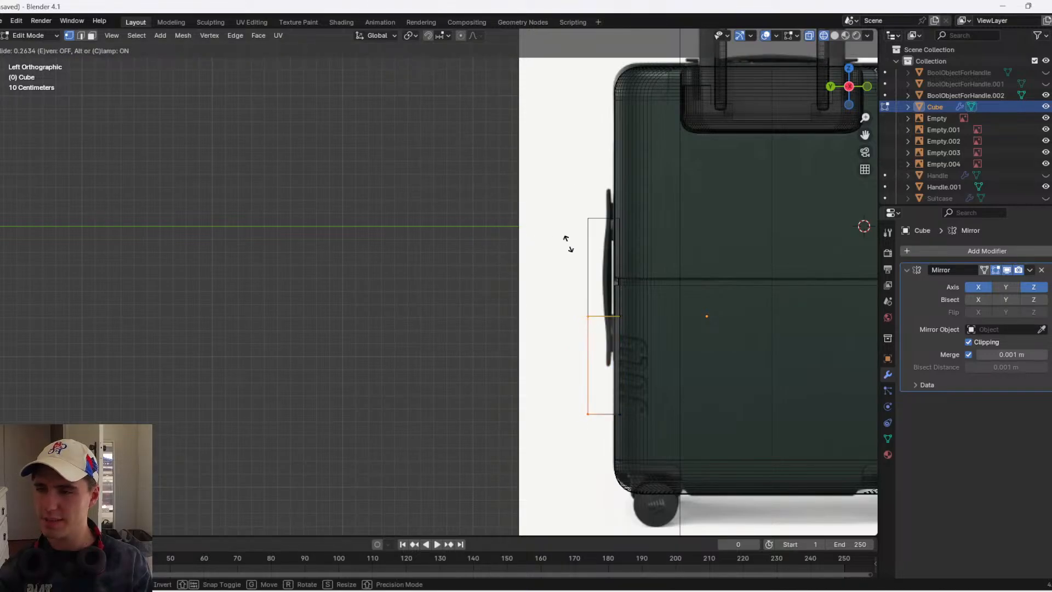
left_click(582, 255)
- Move the whole block object up so its mirror centre lies near the middle of the side handle in the reference image
scroll(658, 249, "up", 2)
key("Tab")
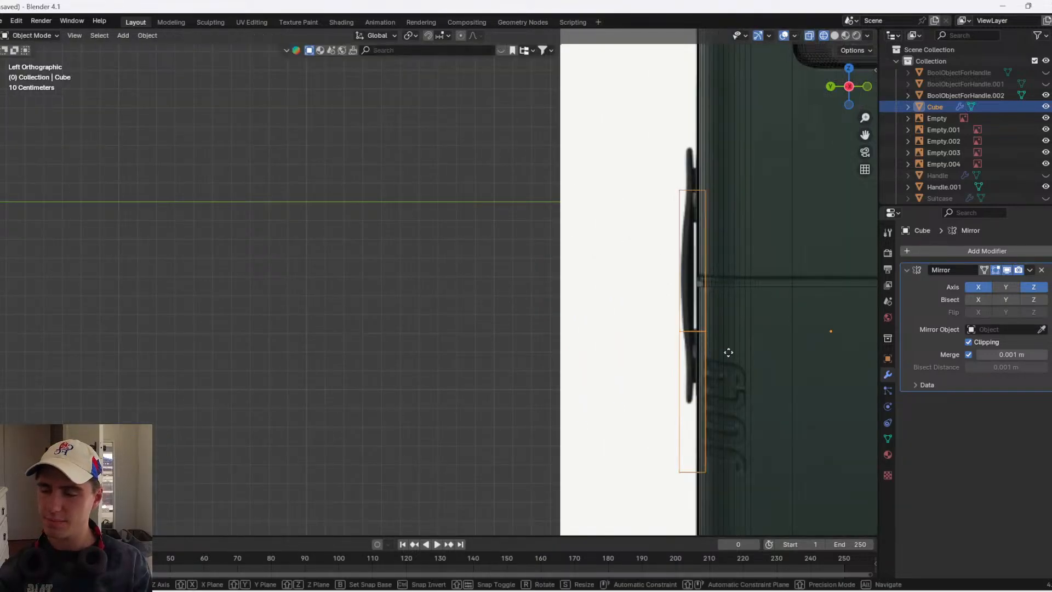
scroll(727, 265, "up", 2)
middle_click_drag(627, 285, 390, 298, "shift")
- Move the block's lower end vertices up along Z to match the lower tip of the handle in the reference
key("Tab")
left_click_drag(615, 518, 518, 459)
key("g")
key("z")
left_click(523, 426)
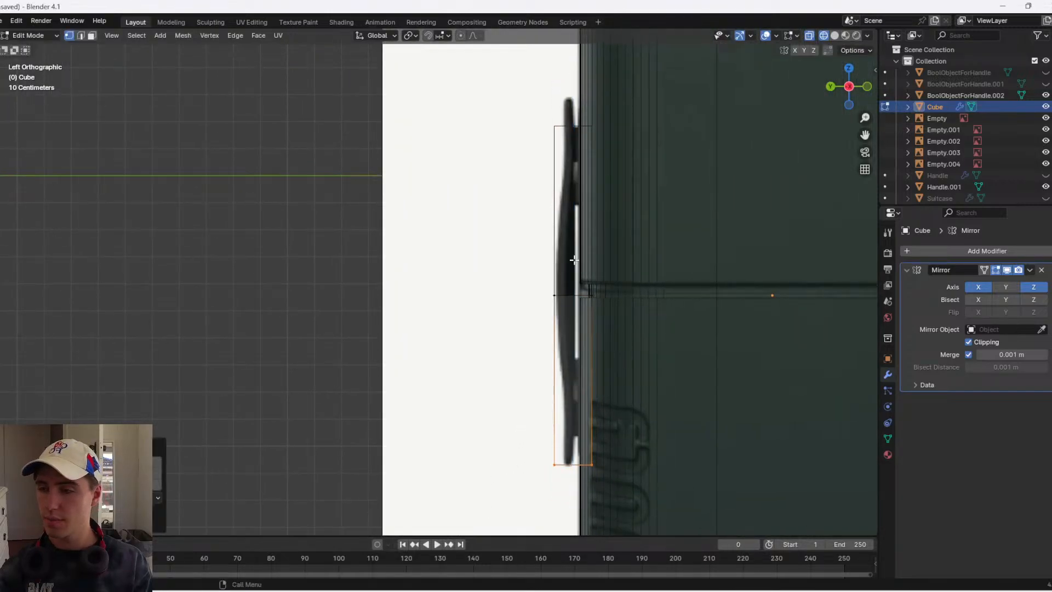
- Try to select the vertices at the upper end of the mirrored handle block
left_click_drag(622, 187, 486, 105)
key("z")
left_click(490, 43)
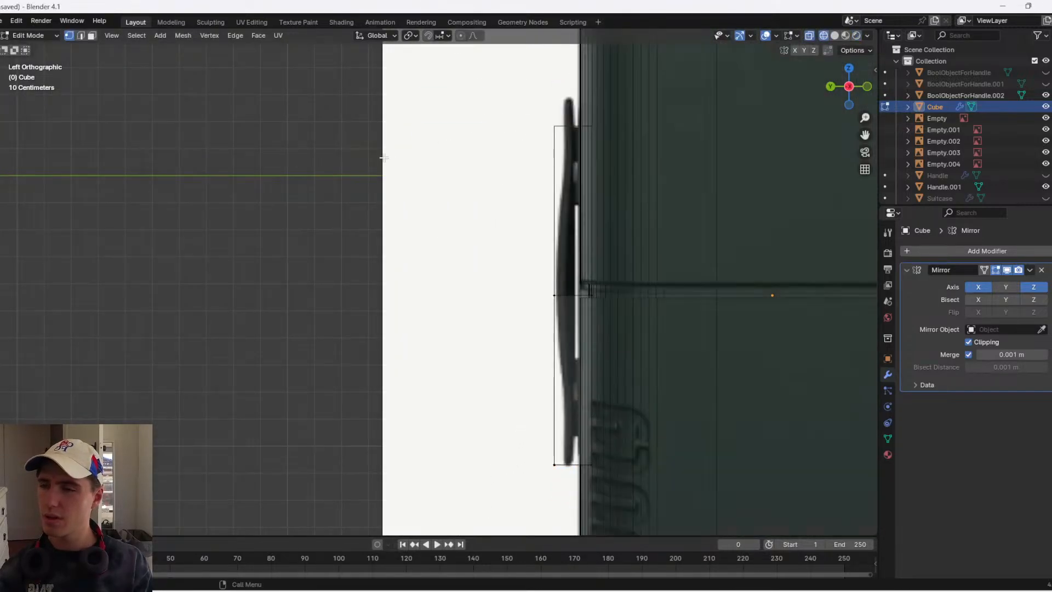
key("Tab")
key("Tab")
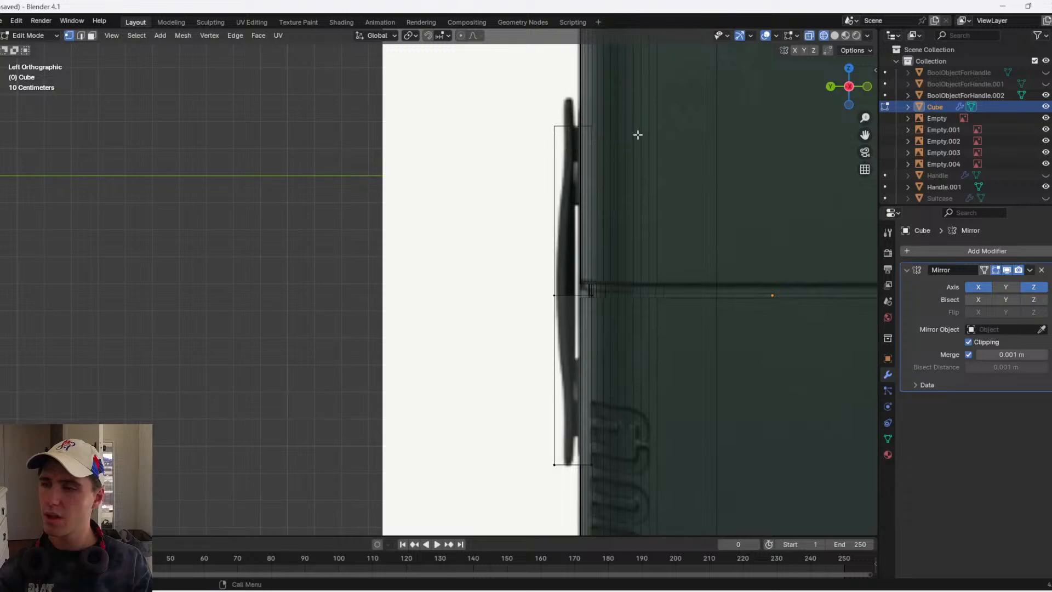
left_click_drag(623, 151, 471, 98)
key("Tab")
left_click(556, 130)
left_click(558, 127)
- Reselect the handle block in solid shading and return to editing its mesh in wireframe shading
key("z")
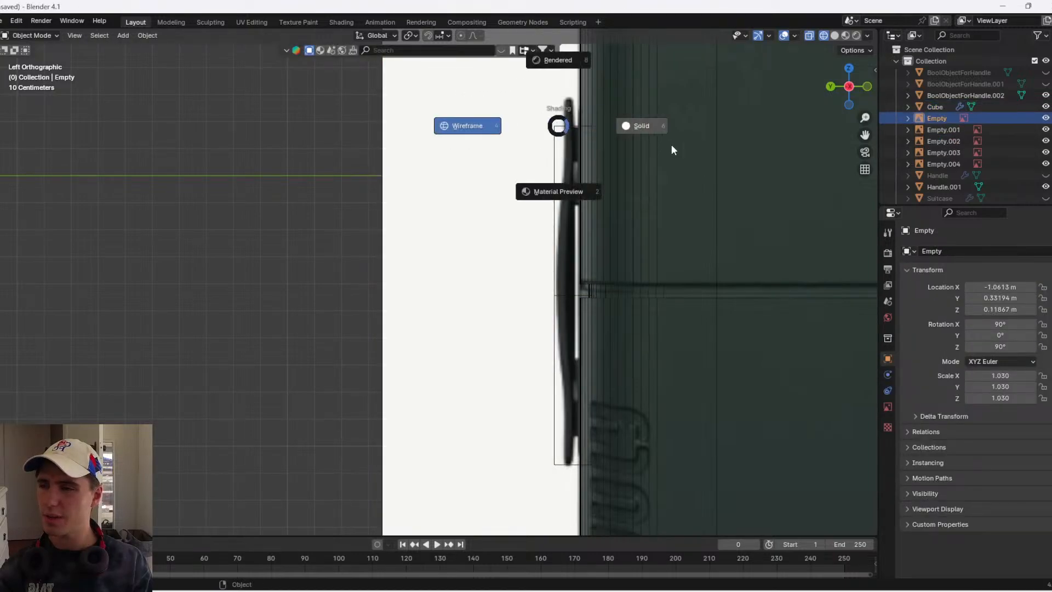
left_click(672, 150)
left_click(577, 157)
key("Tab")
key("z")
left_click(506, 147)
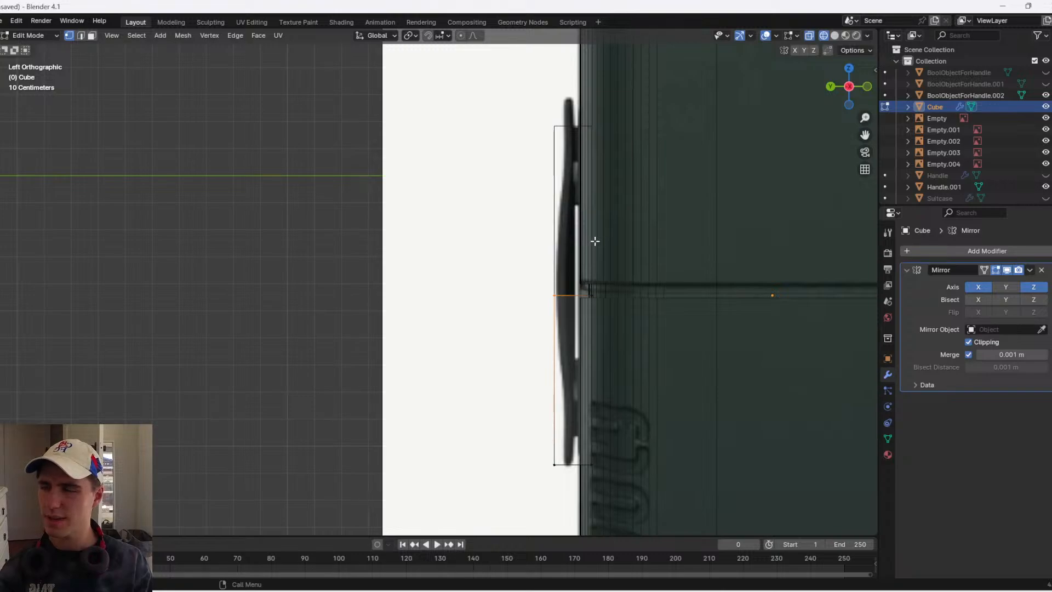
- Move the whole side handle block up along Z so its centre lines up with the suitcase seam in the reference
key("Tab")
key("g")
key("z")
left_click(612, 216)
key("Tab")
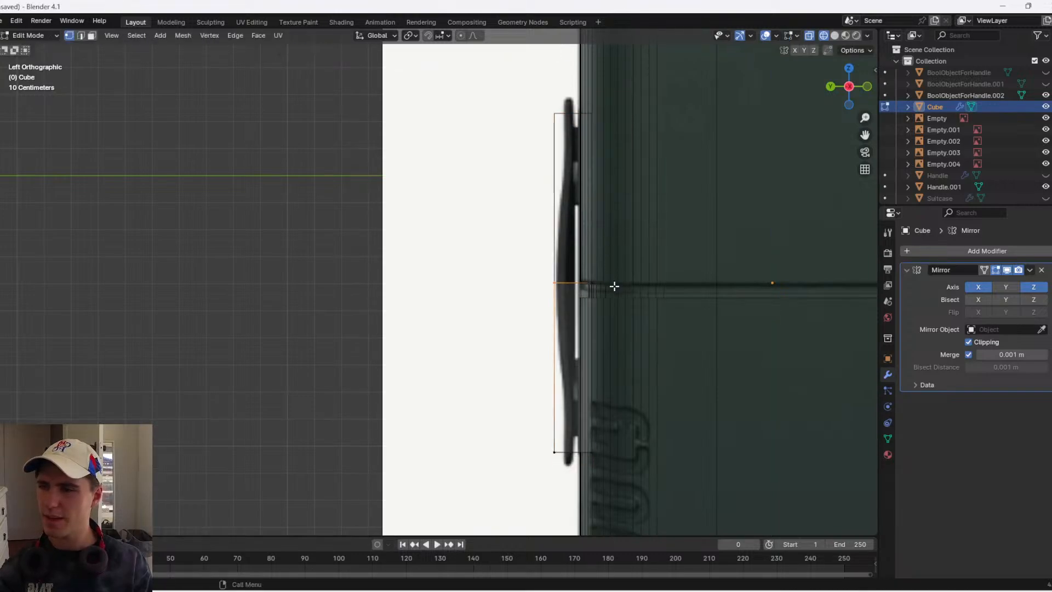
- Extend the handle block's lower end down along Z to match the tip of the reference handle
left_click_drag(622, 487, 486, 431)
key("g")
key("z")
left_click(509, 439)
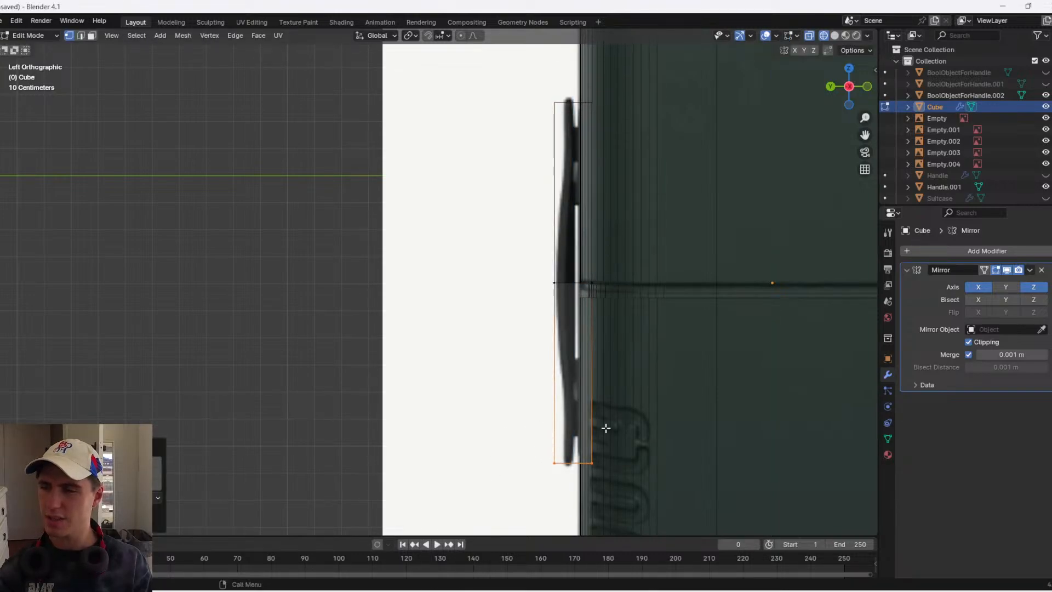
- Move the block's inner vertices along Y away from the suitcase to thin the handle to the reference grip
scroll(621, 449, "up", 2)
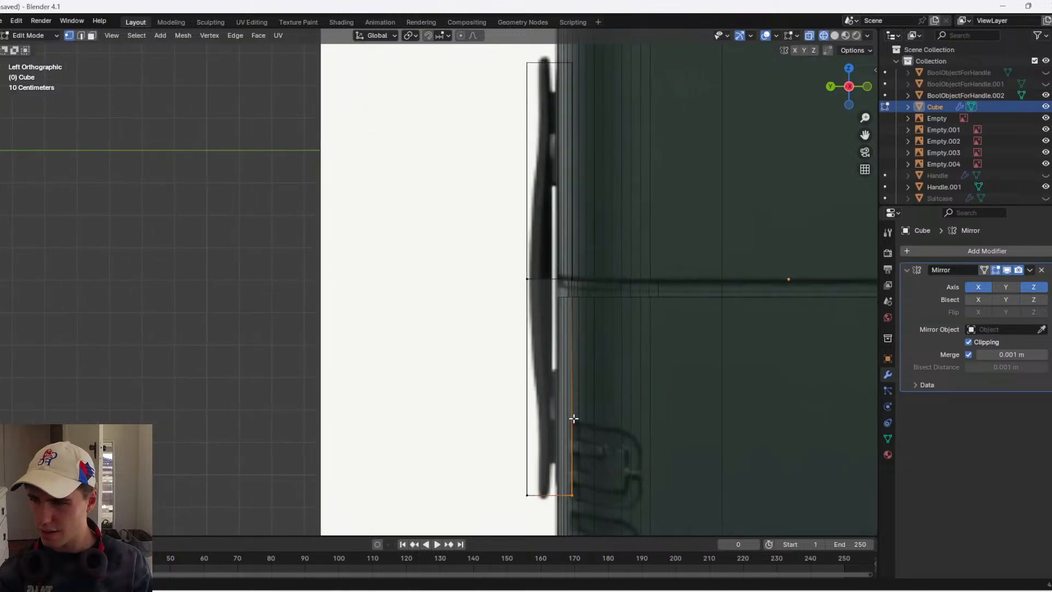
key("g")
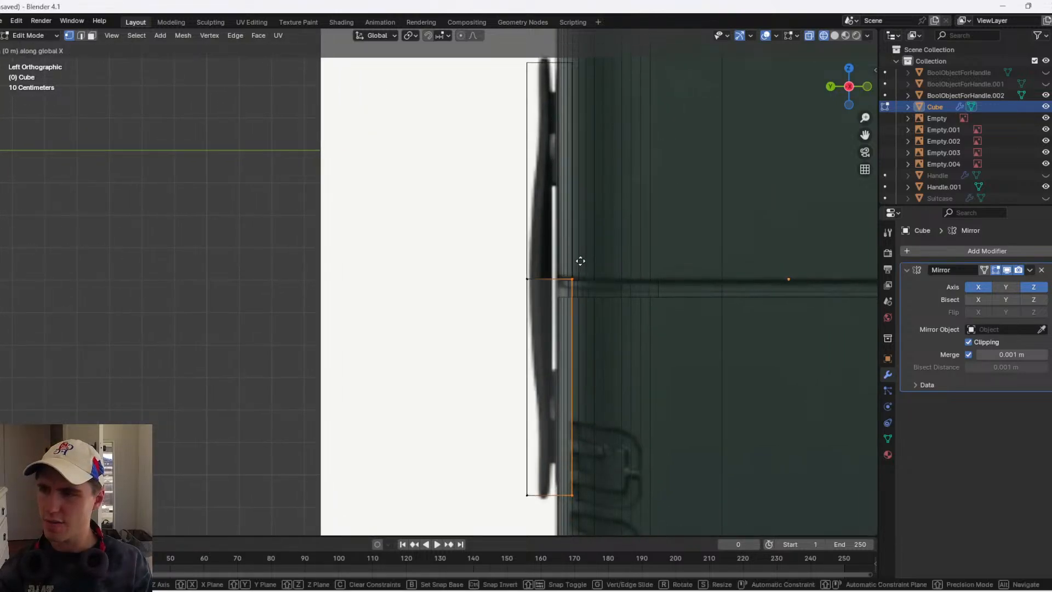
key("y")
left_click(577, 259)
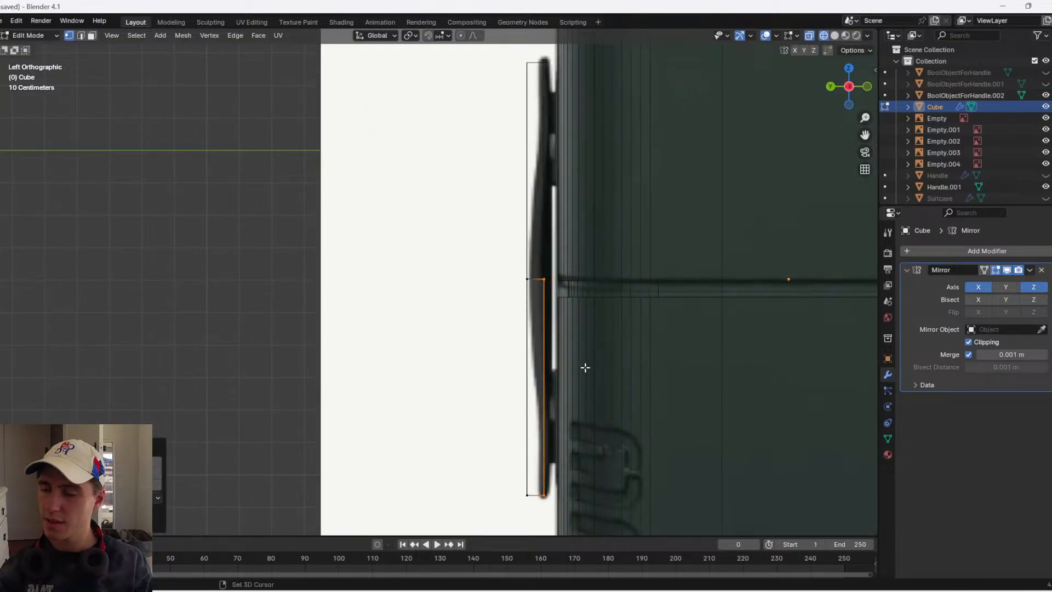
middle_click_drag(585, 367, 534, 306, "shift")
scroll(541, 230, "up", 1)
middle_click_drag(542, 231, 429, 274, "shift")
key("Tab")
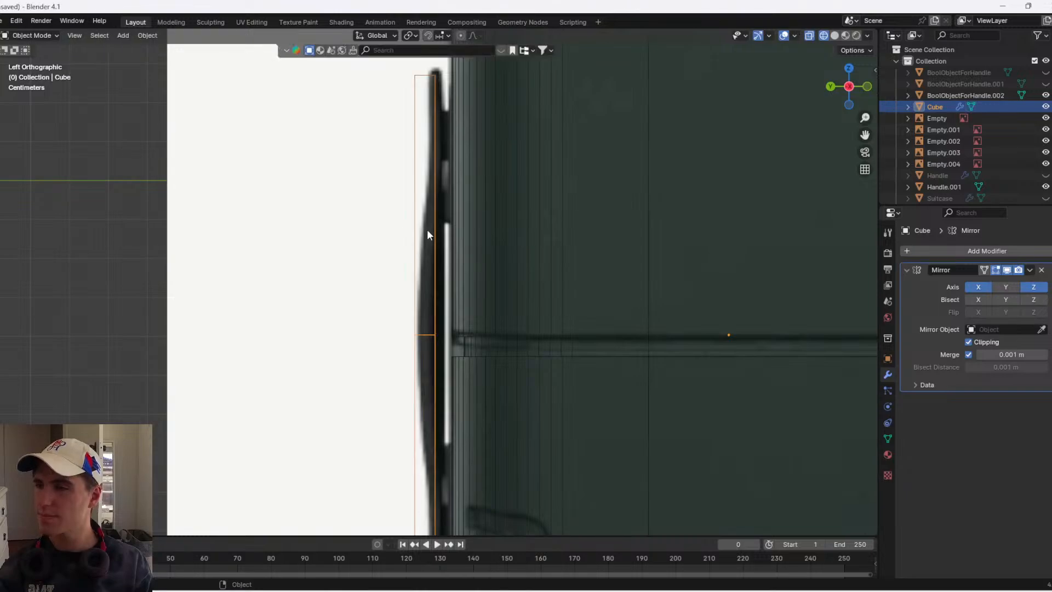
key("Tab")
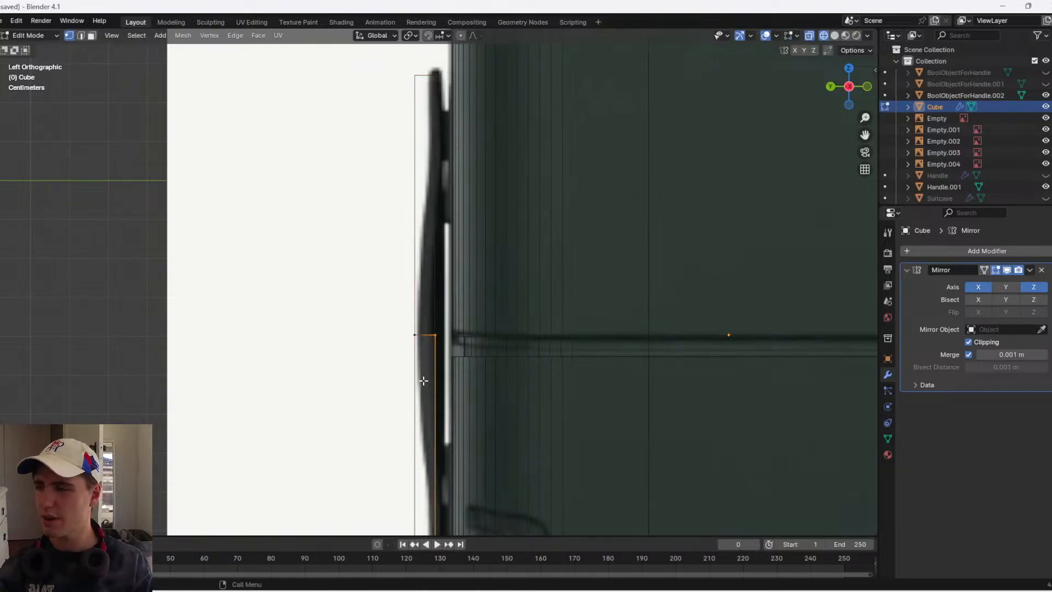
- Add two horizontal loop cuts across the handle's lower half and shift them down along Z
middle_click_drag(423, 381, 428, 283, "shift")
left_click(403, 382)
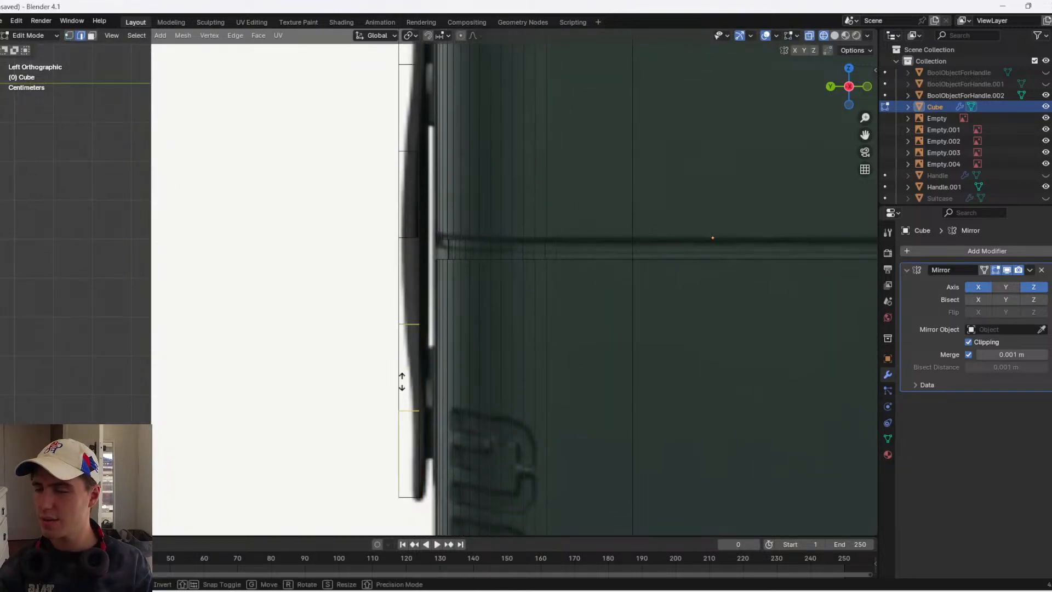
right_click(403, 382)
key("g")
key("y")
right_click(480, 288)
key("ctrl+b")
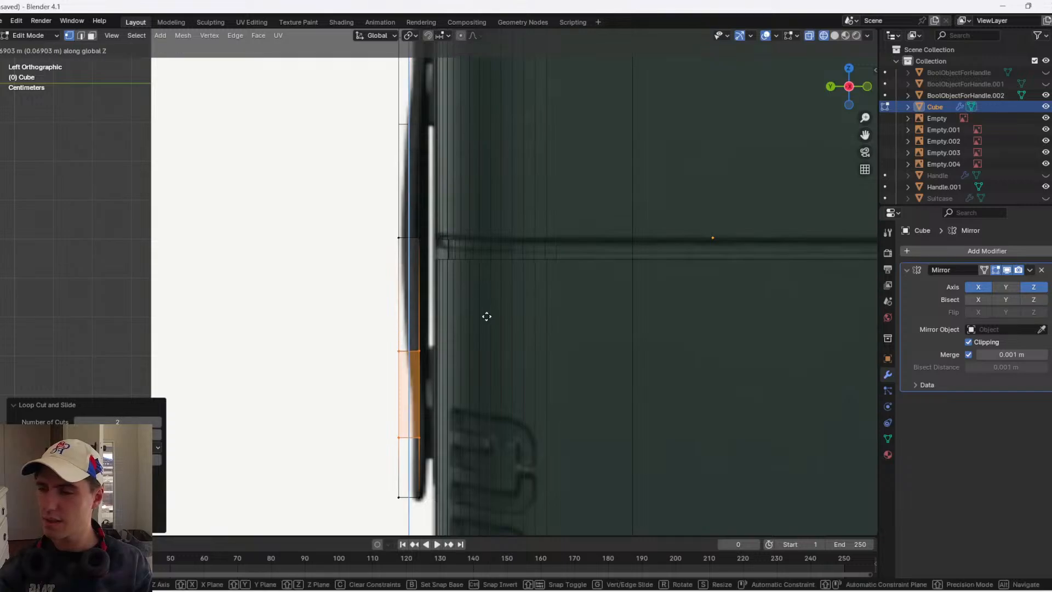
right_click(499, 311)
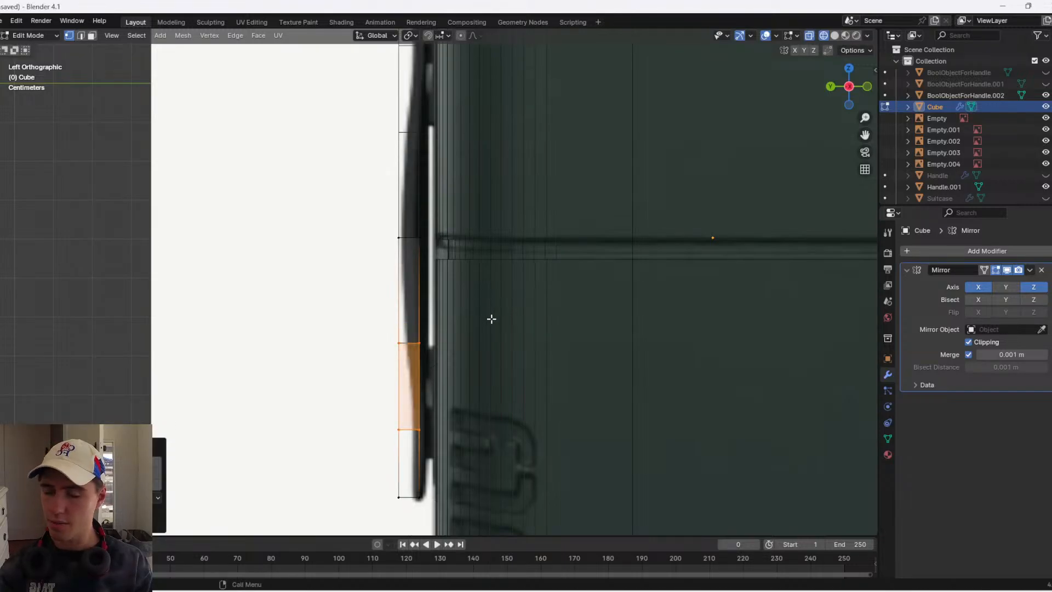
- Adjust the spacing and height of the two loops along Z to frame the mounting foot in the reference
key("g")
key("z")
left_click(510, 317)
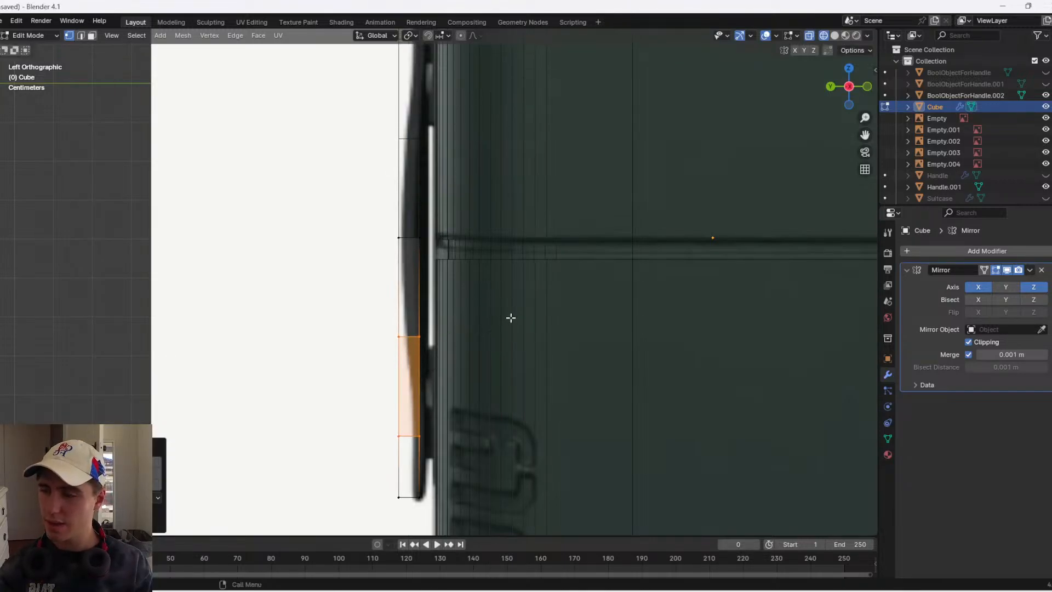
key("g")
key("z")
left_click(466, 345)
- Extrude the inner face between the two loops along Y into the suitcase wall to form the mounting foot
middle_click_drag(465, 346, 372, 424)
key("3")
left_click(400, 392)
key("shift+z")
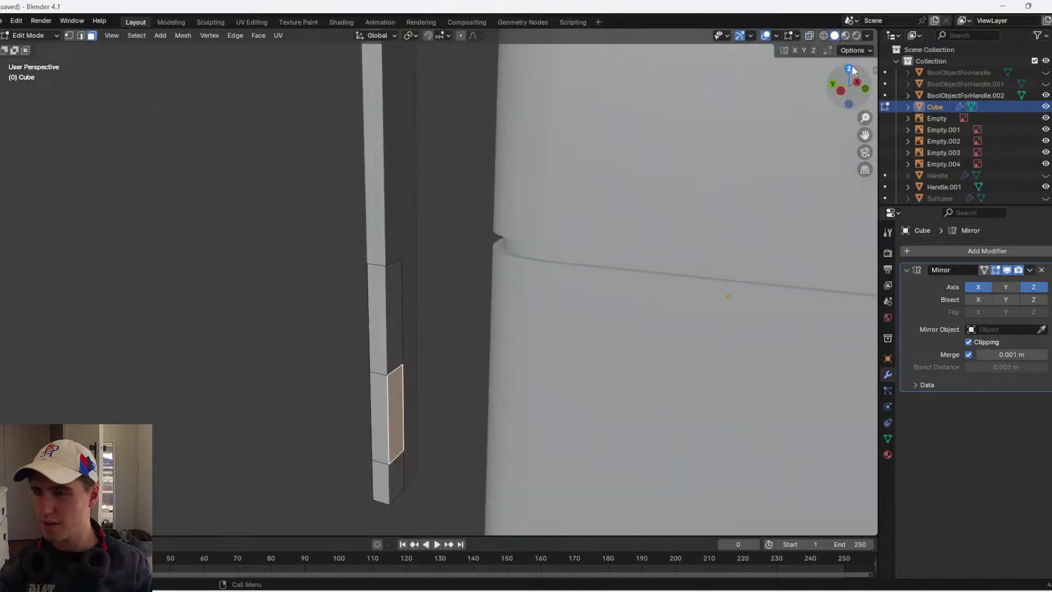
left_click(842, 92)
key("shift+z")
middle_click_drag(463, 296, 429, 237, "shift")
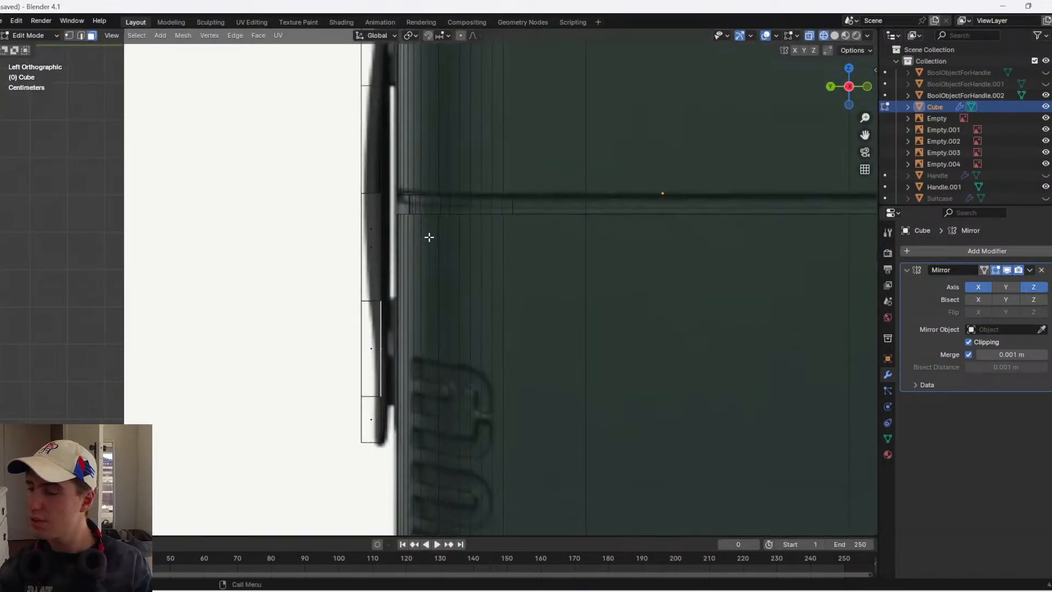
key("e")
right_click(429, 237)
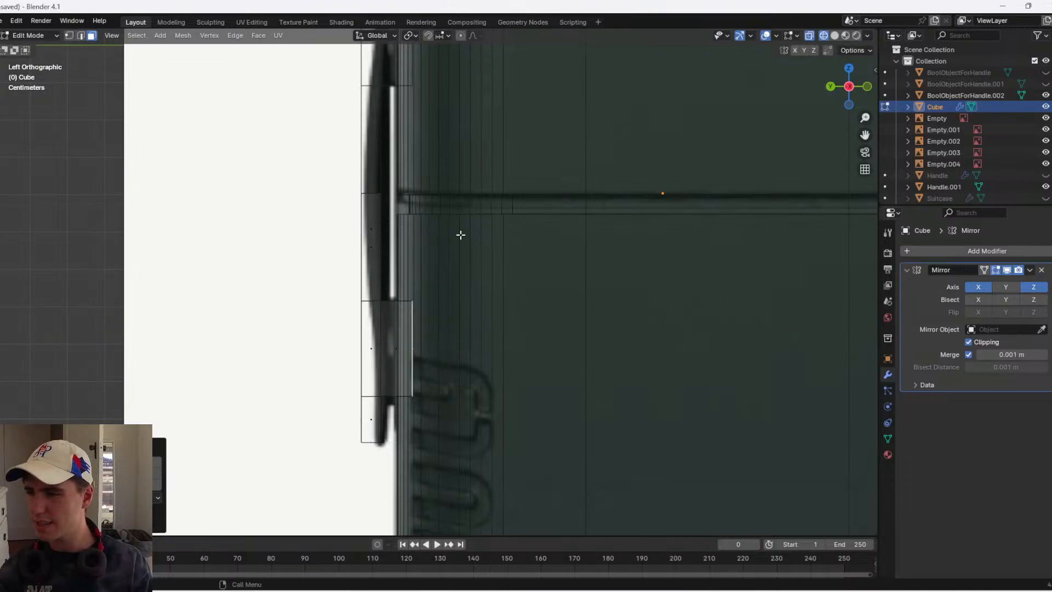
- Move the handle along X toward the suitcase and snap it to the centre of the suitcase body as active object
key("Tab")
key("shift+z")
middle_click_drag(492, 279, 820, 118)
key("ctrl+KP_1")
key("g")
key("x")
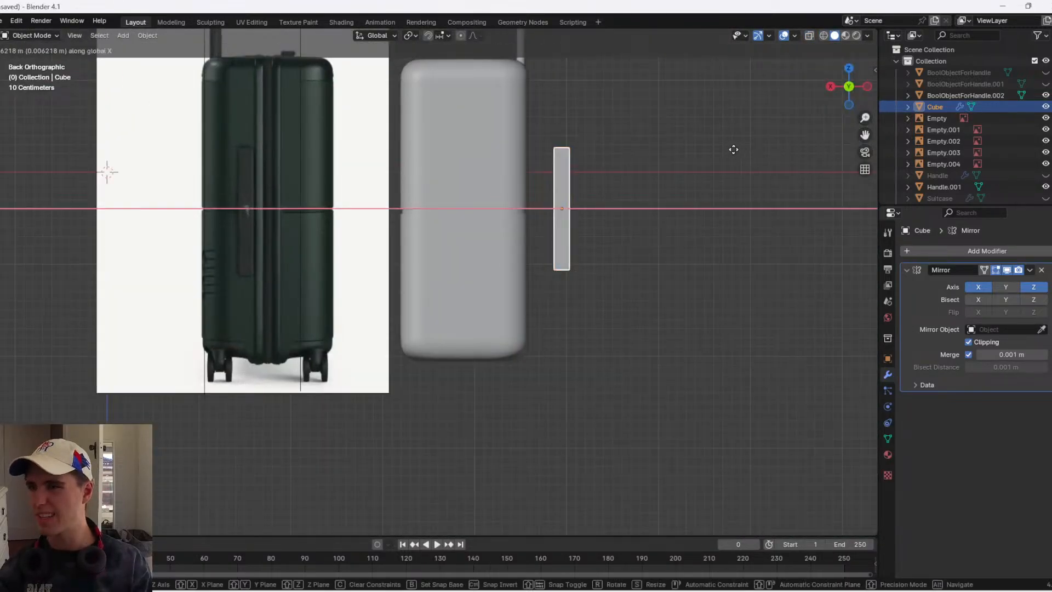
left_click(650, 136)
left_click(526, 160)
right_click(501, 168)
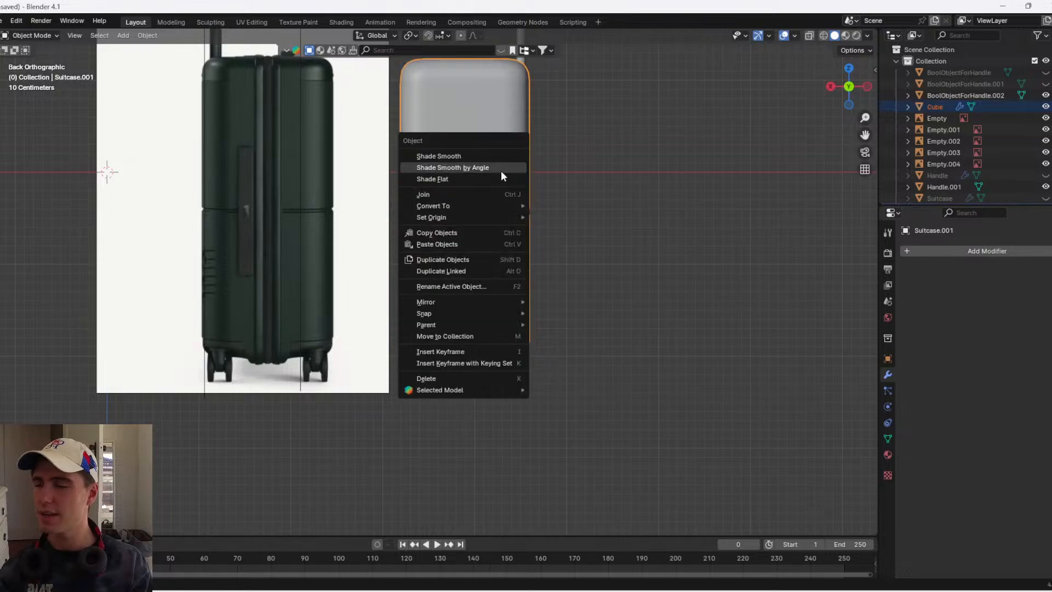
mouse_move(461, 313)
left_click(573, 347)
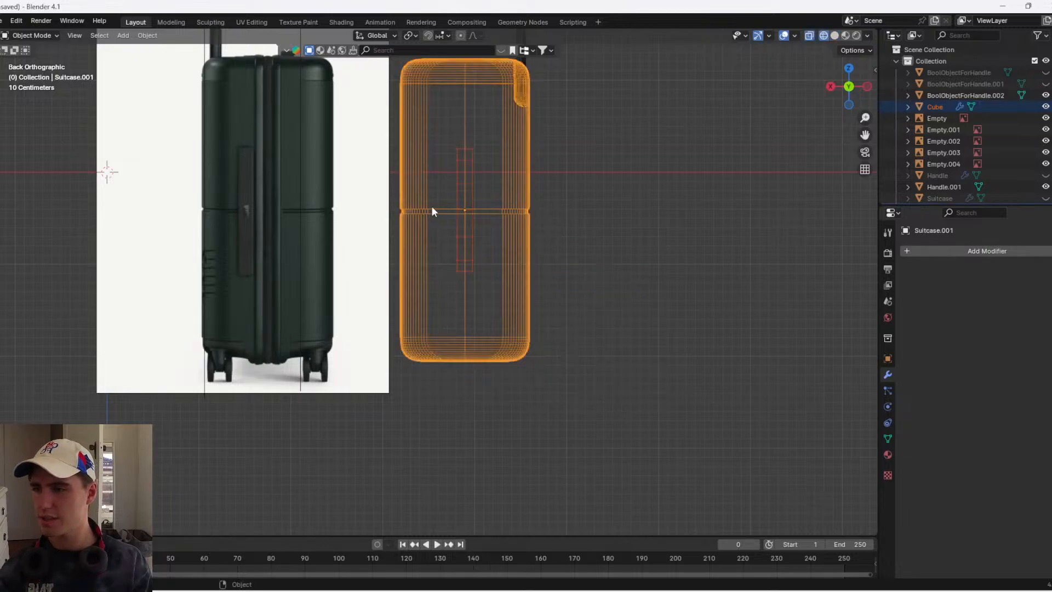
- Move only the handle along Y back onto the side handle in the reference image
left_click(458, 188)
middle_click_drag(715, 134, 713, 134)
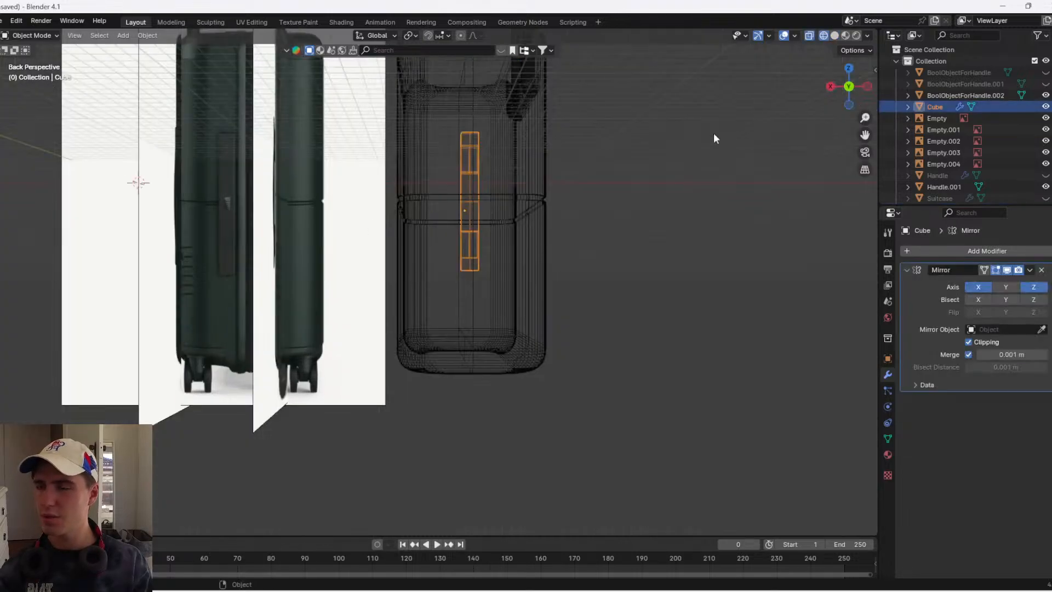
left_click(866, 87)
key("g")
key("y")
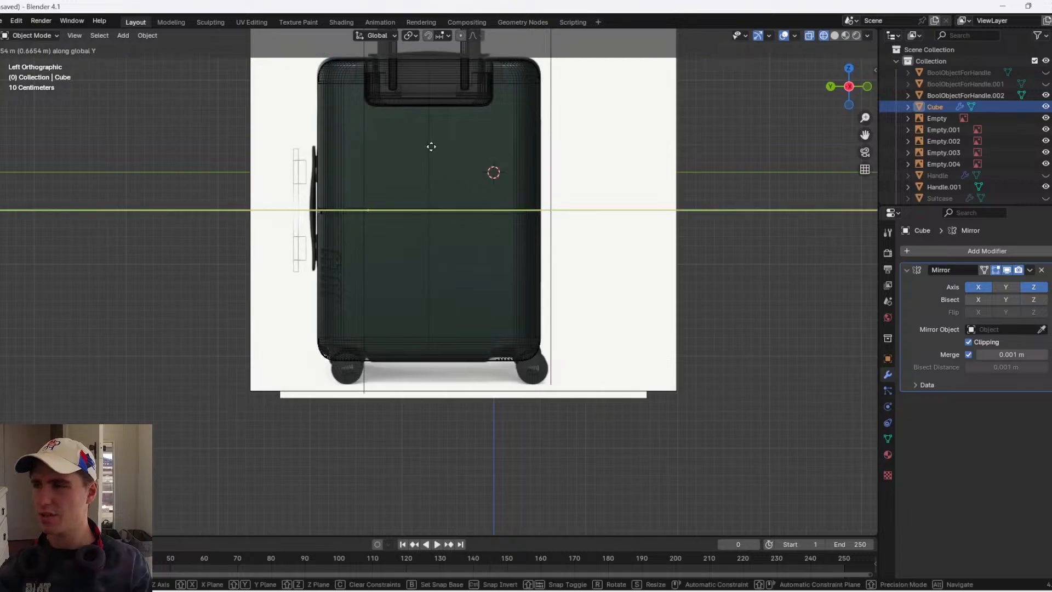
left_click(446, 140)
scroll(340, 166, "up", 3)
middle_click_drag(334, 166, 497, 240, "shift")
scroll(498, 240, "up", 3)
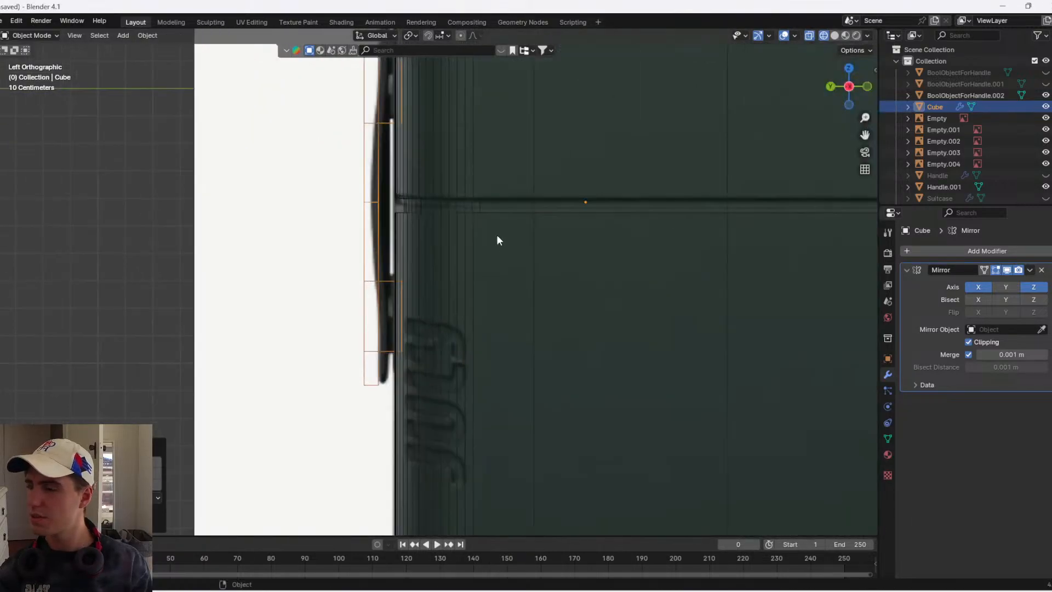
- Try a Subdivision Surface modifier with viewport level 2 on the handle
left_click(963, 255)
type("su")
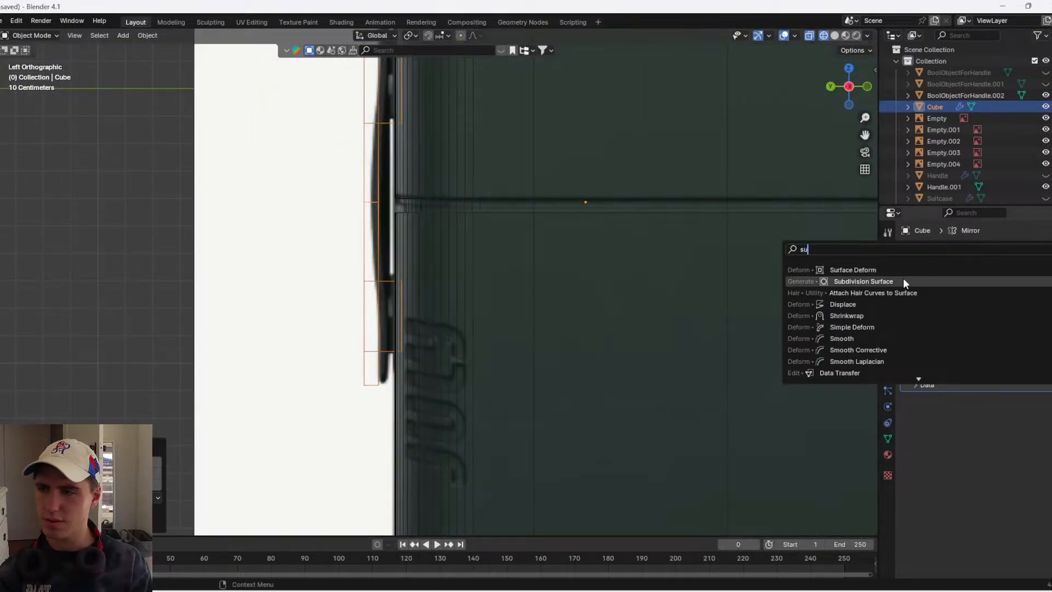
left_click(906, 280)
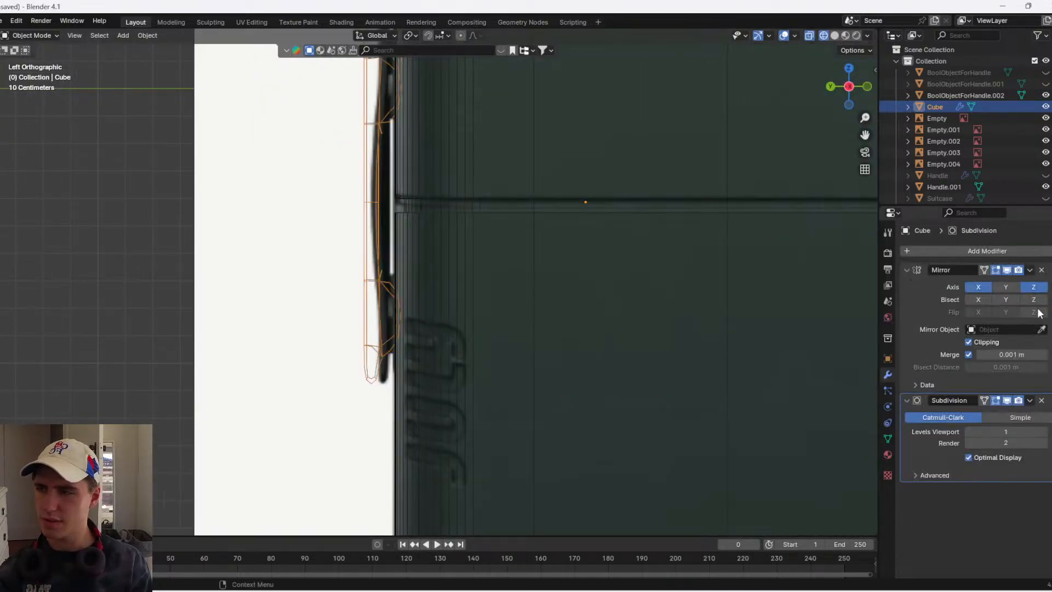
left_click(1043, 432)
middle_click_drag(423, 182, 284, 197)
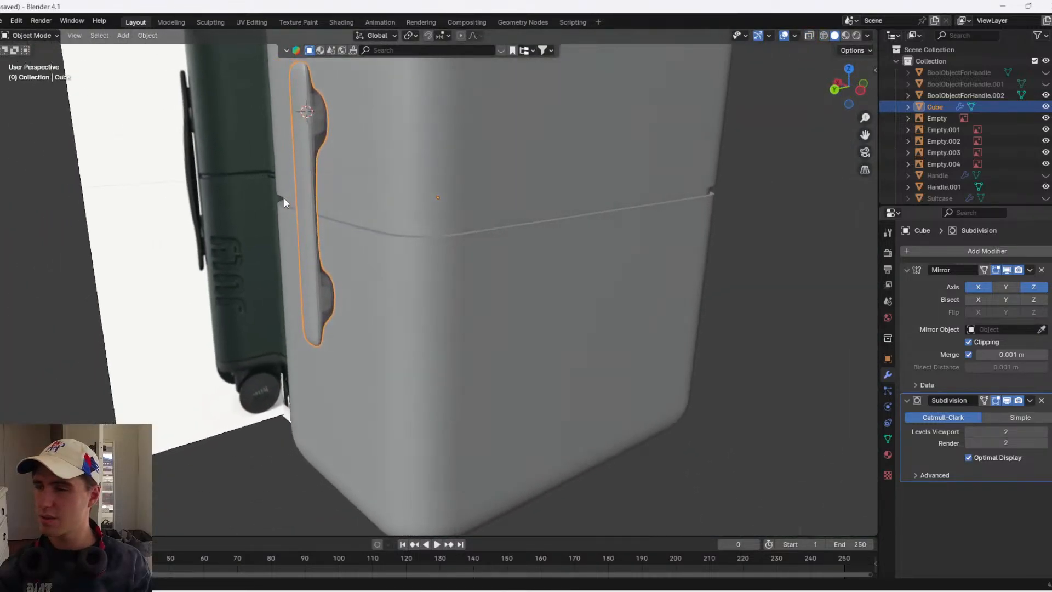
left_click(1042, 401)
- Move the handle's outer vertices about 0.018 m along Y toward the suitcase to match the reference thickness
left_click(851, 105)
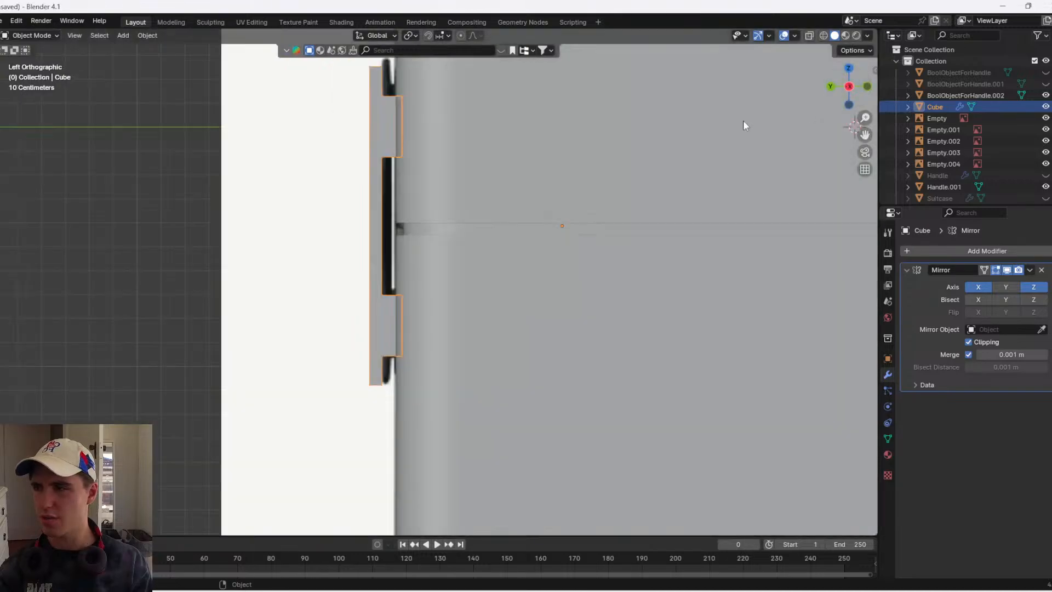
scroll(426, 147, "up", 5)
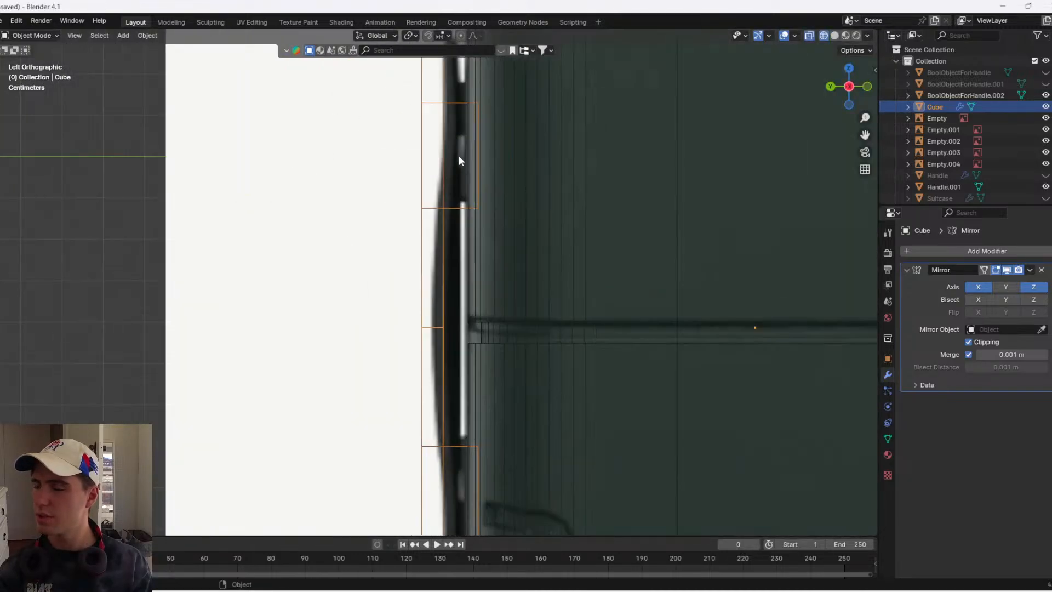
key("Tab")
scroll(426, 439, "up", 2)
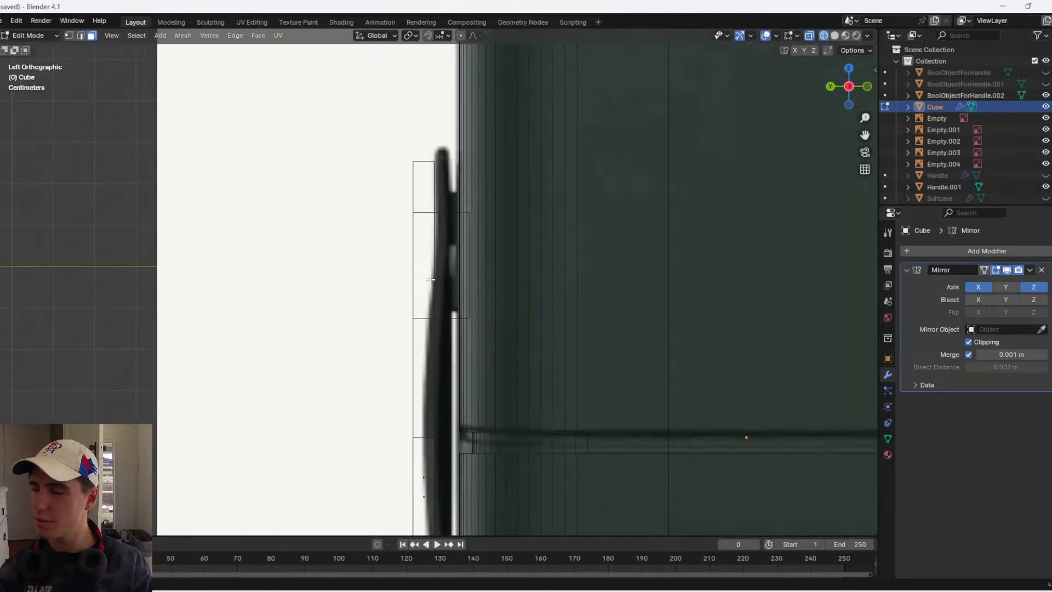
middle_click_drag(426, 439, 353, 103, "shift")
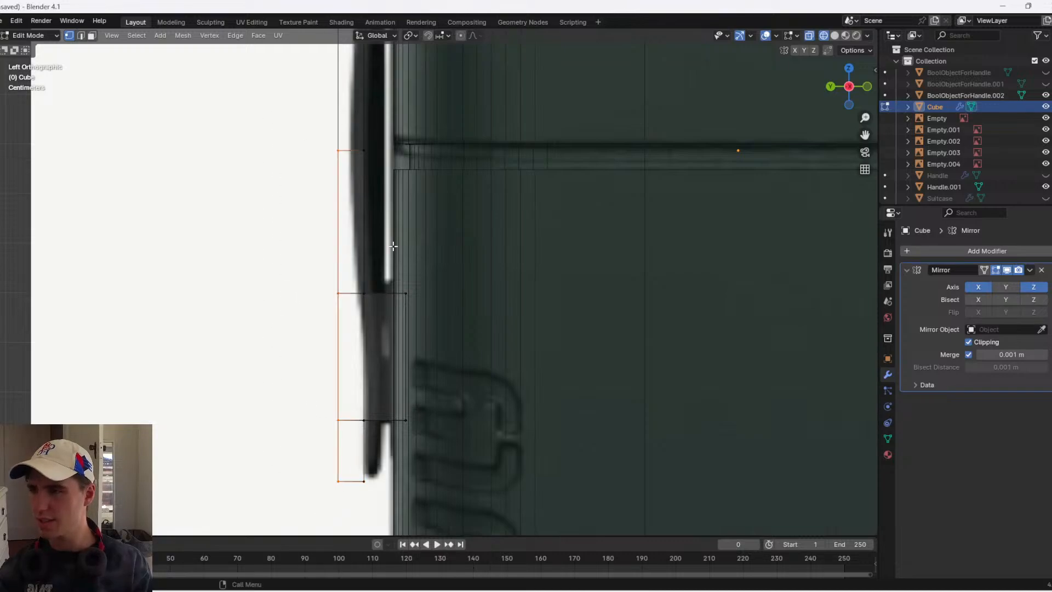
key("g")
key("y")
key("y")
key("y")
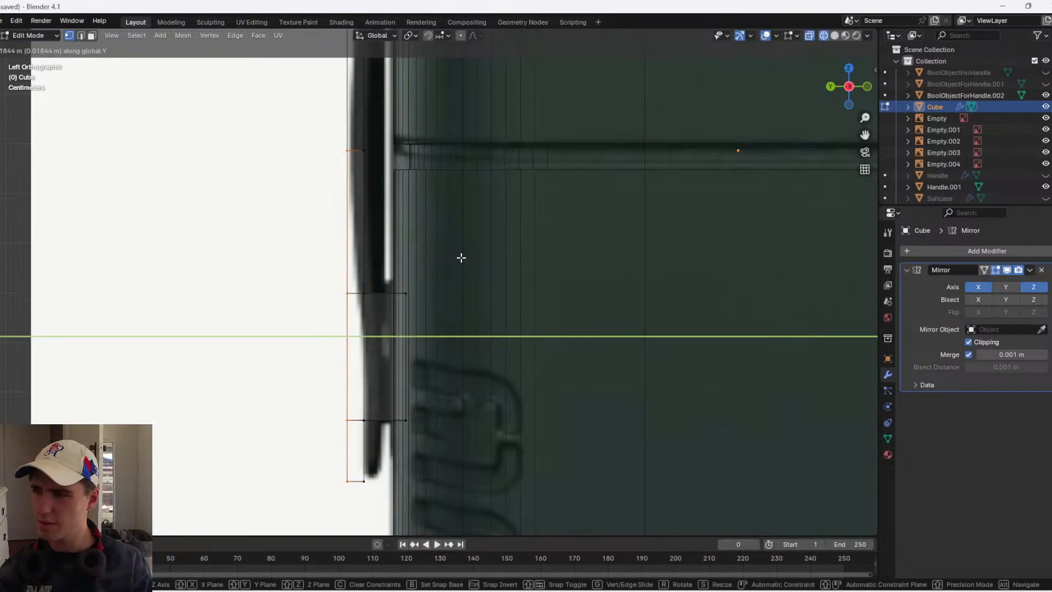
left_click(461, 257)
- Move the handle's lower end about 0.037 m along Y toward the suitcase with proportional editing to taper its profile
left_click_drag(330, 462, 331, 462)
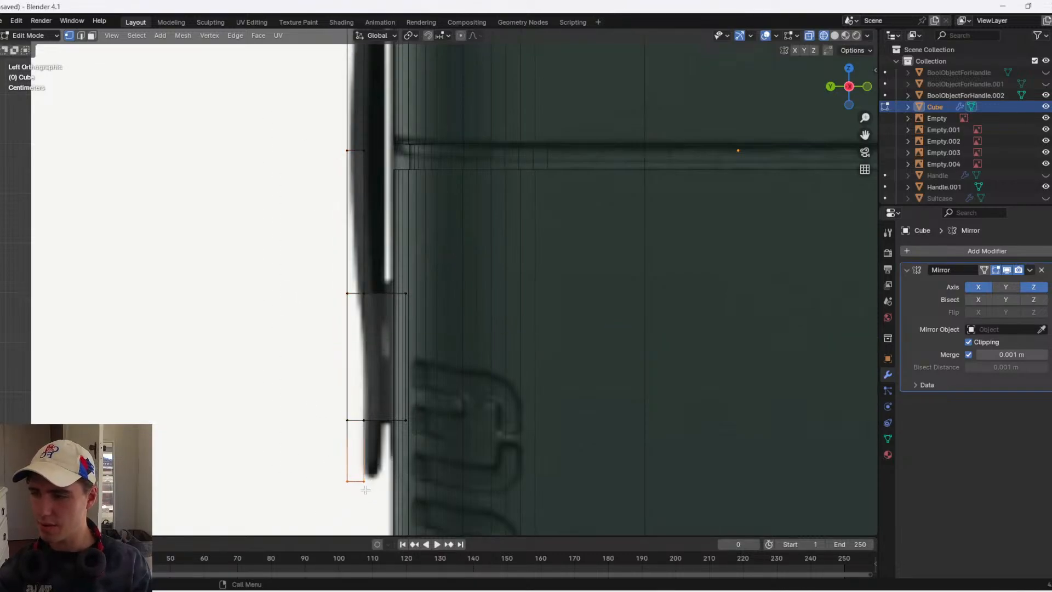
key("g")
key("y")
left_click(368, 463)
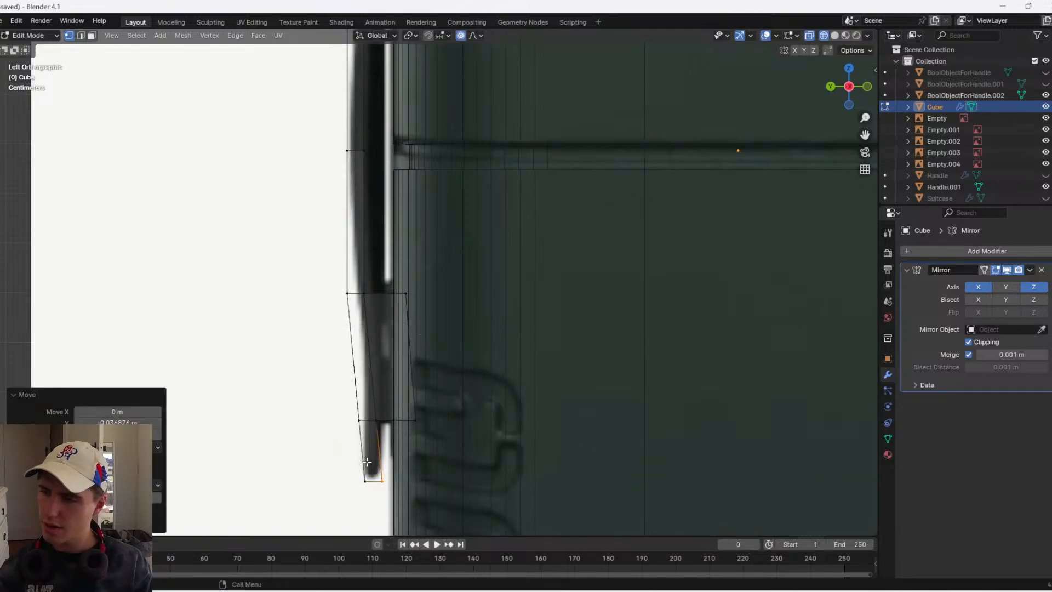
- Bevel the edges of the handle's lower tip with a 0.023 m width, 16 segments and a 0.597 shape
left_click_drag(350, 464, 351, 464)
key("ctrl+b")
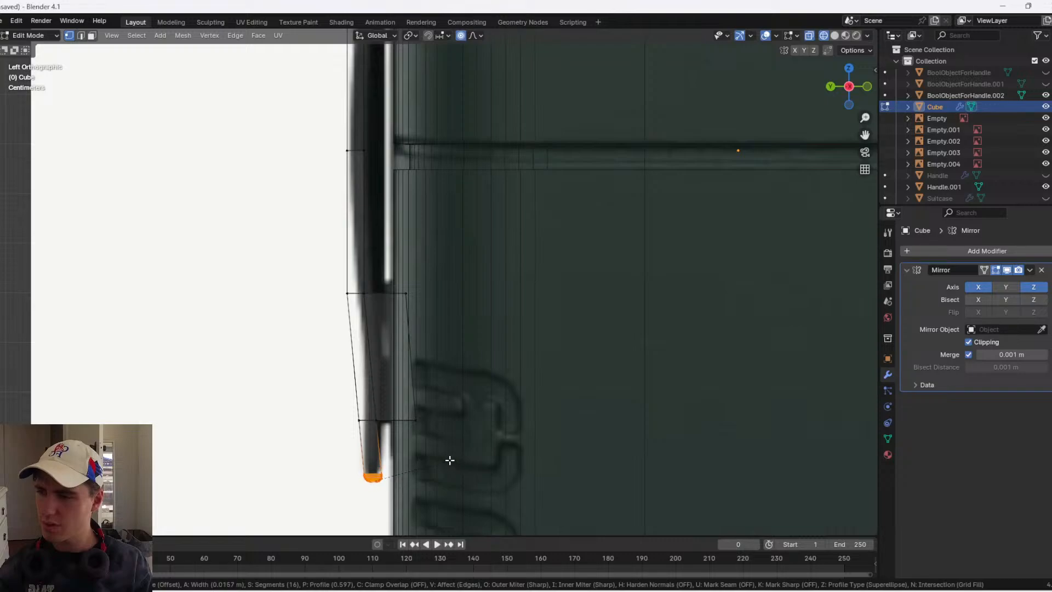
left_click(450, 460)
scroll(373, 390, "up", 2, "shift")
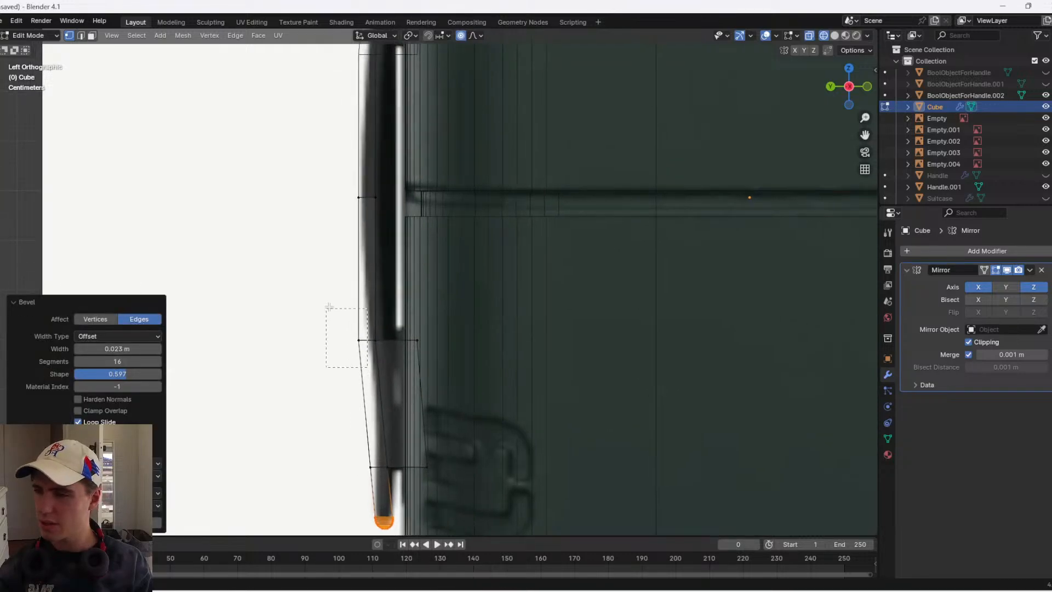
- Try to bevel the handle's outer edges at the upper side of the mounting foot and at the centre line
left_click_drag(328, 307, 329, 307)
key("ctrl+b")
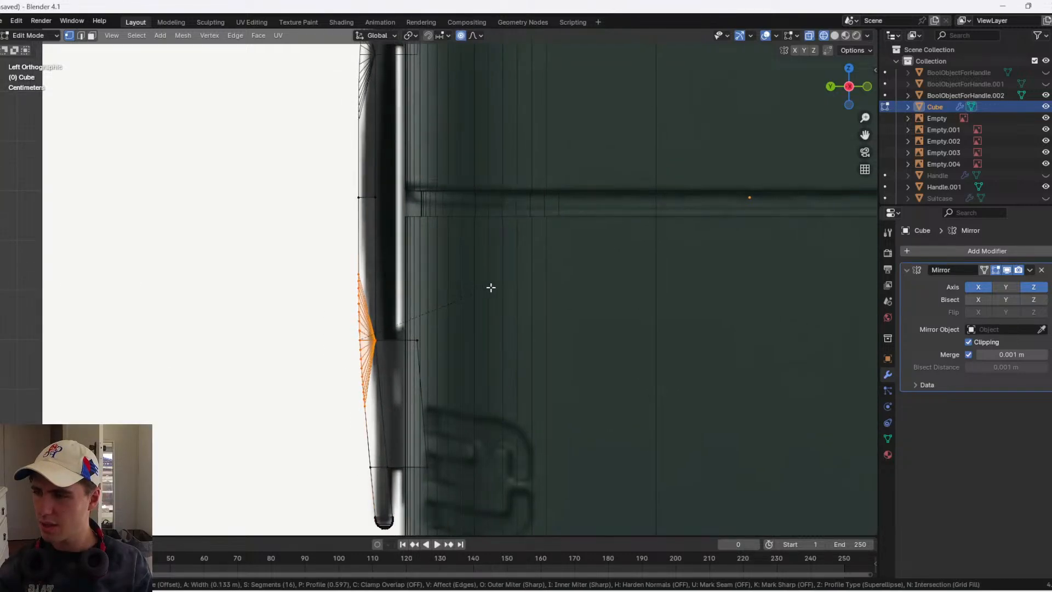
left_click(491, 287)
key("ctrl+z")
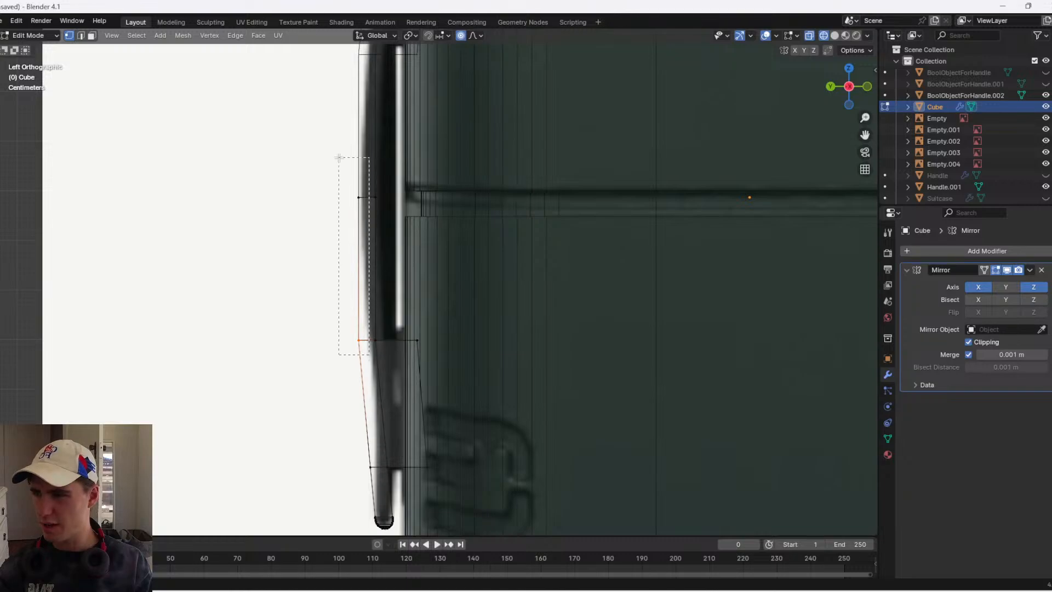
left_click_drag(339, 158, 339, 158)
key("ctrl+b")
right_click(479, 169)
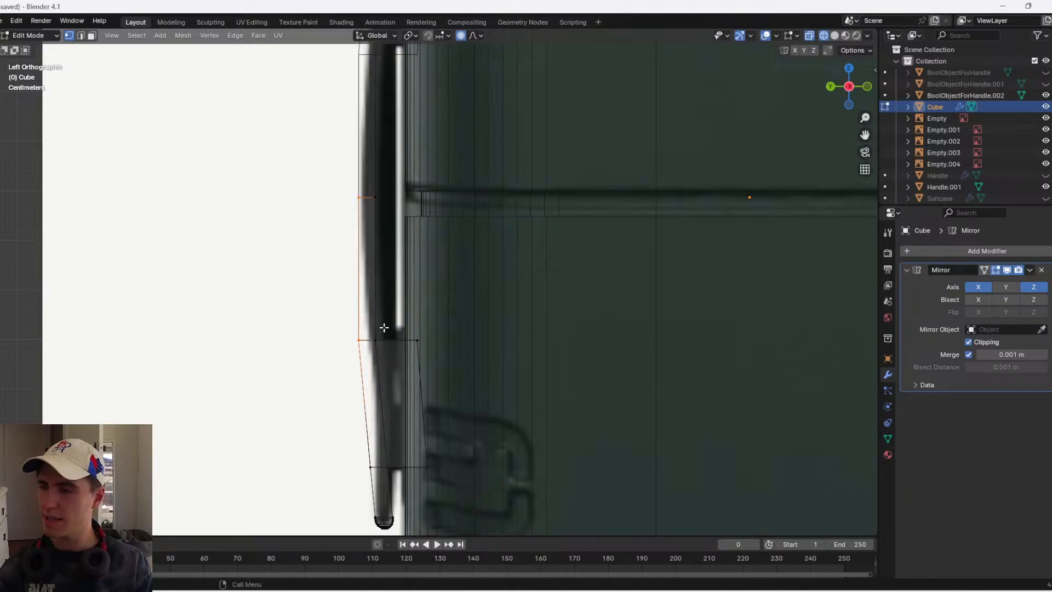
- Try to bevel the handle's outer edge beside the upper side of the mounting foot with 0.113 m width, 26 segments and 0.5 shape
left_click_drag(327, 297, 329, 299)
key("ctrl+b")
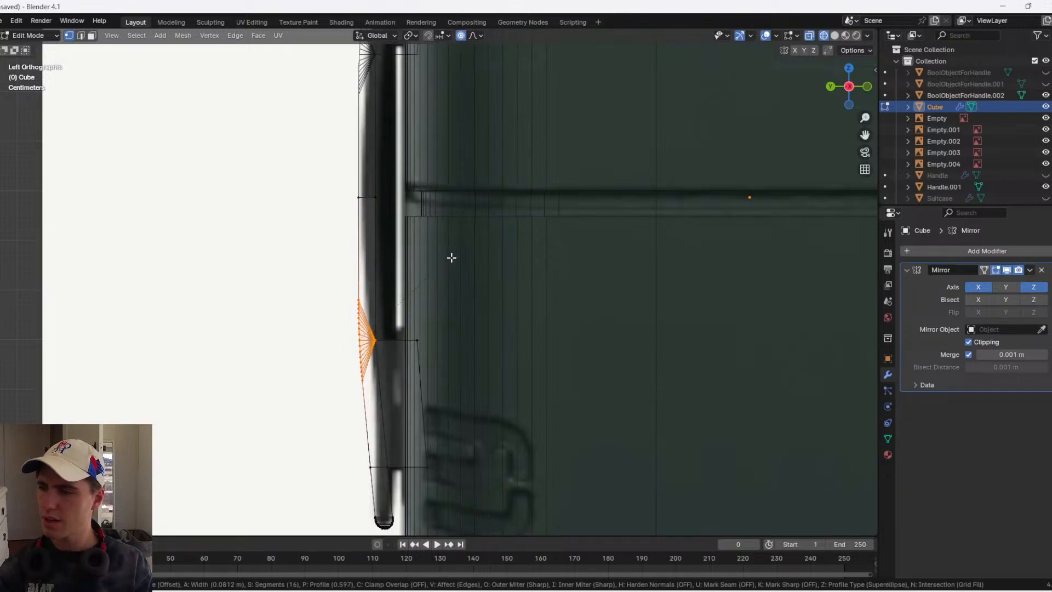
left_click(373, 346)
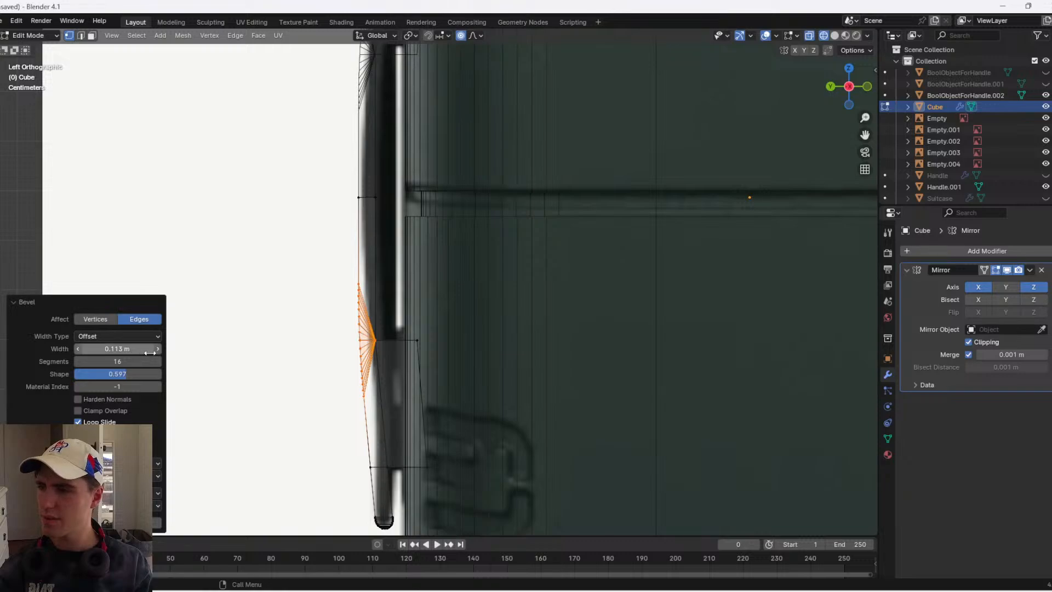
left_click_drag(113, 362, 112, 368)
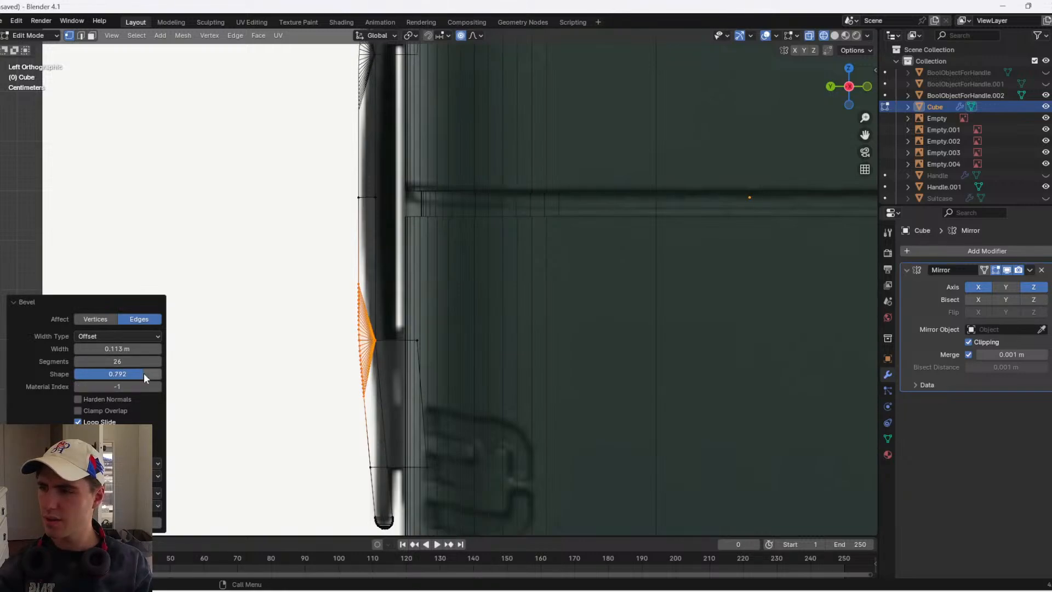
key("Return")
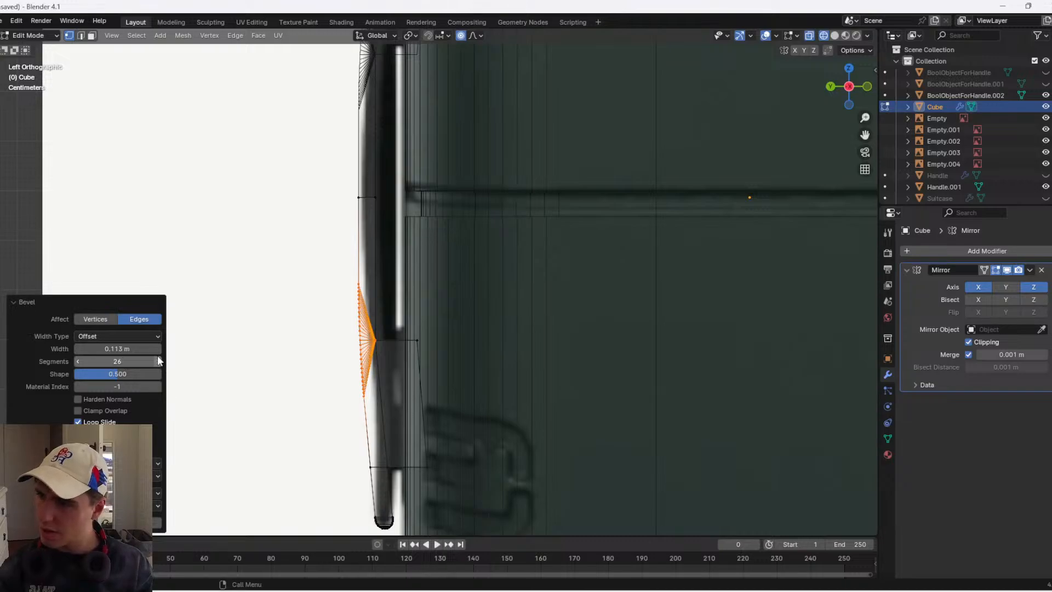
- Examine the bevelled handle in solid shading, especially the mirror seam at its lower tip
key("Tab")
key("alt+z")
middle_click_drag(459, 317, 415, 234)
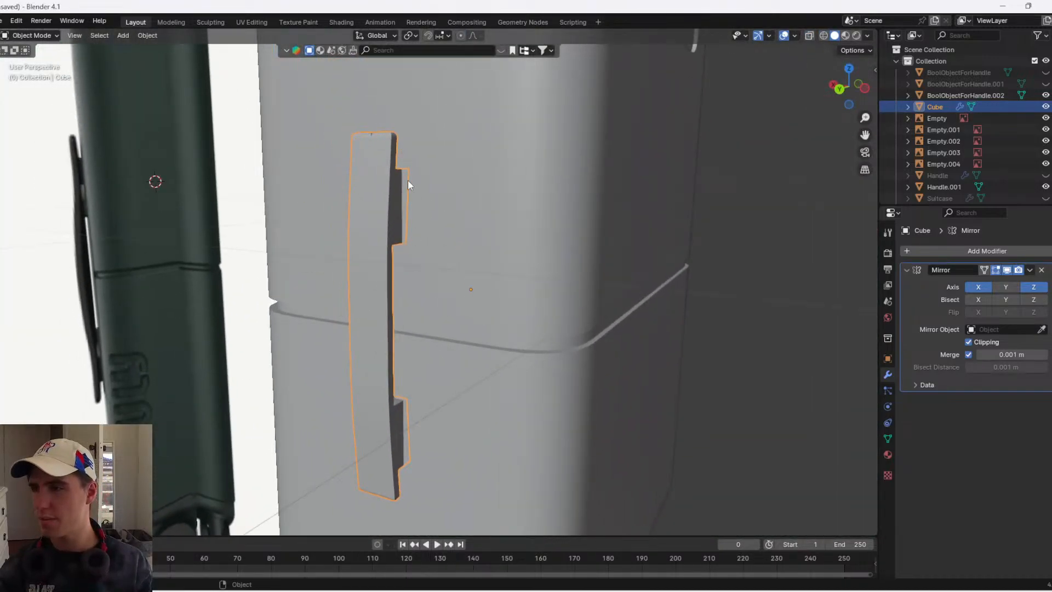
middle_click_drag(482, 391, 553, 282, "shift")
key("Tab")
left_click(444, 374)
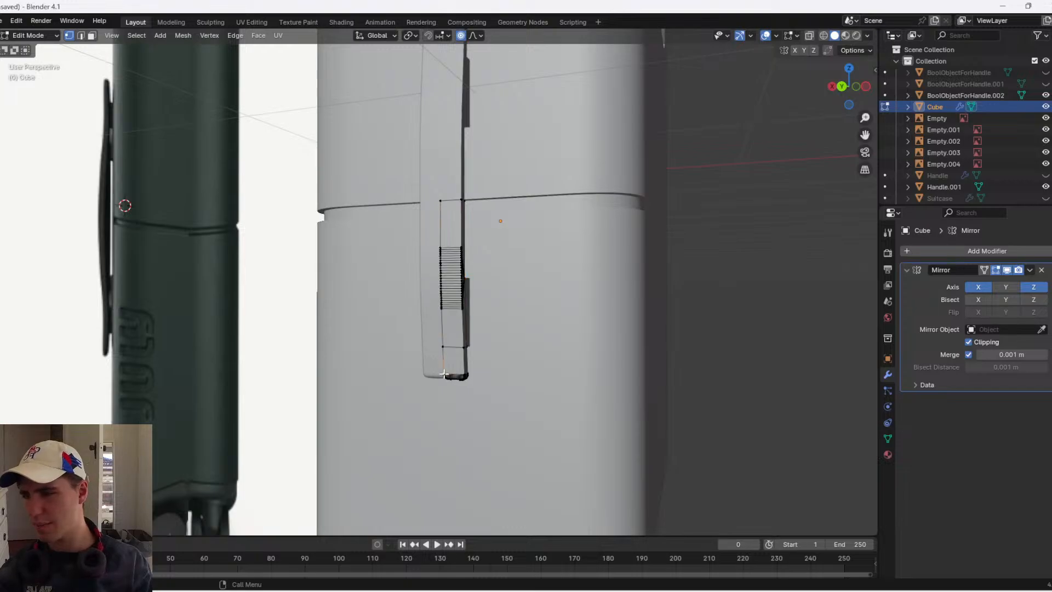
key("KP_Decimal")
scroll(466, 381, "down", 4)
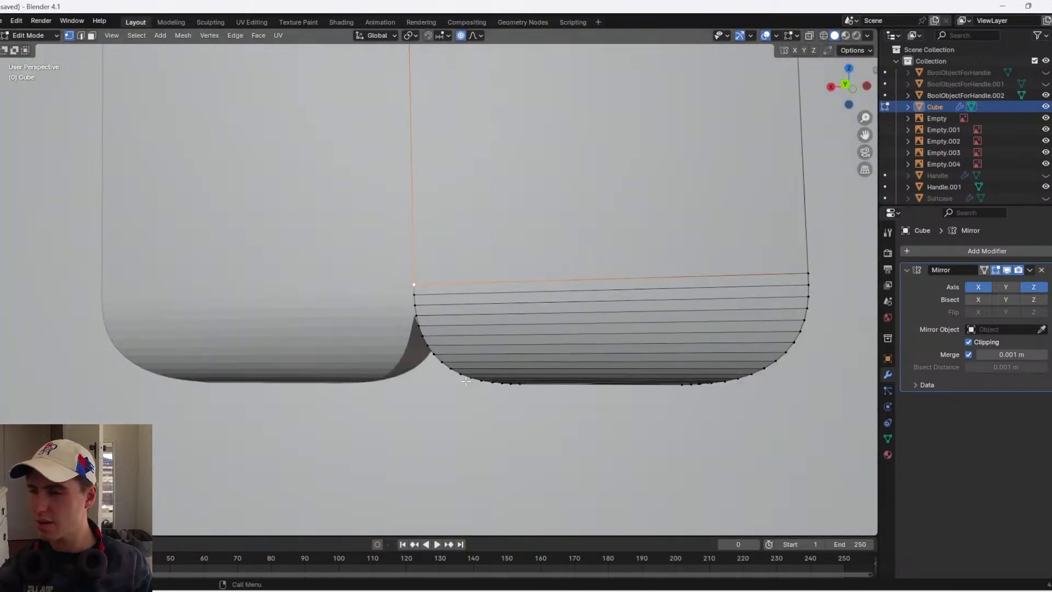
scroll(481, 315, "down", 12)
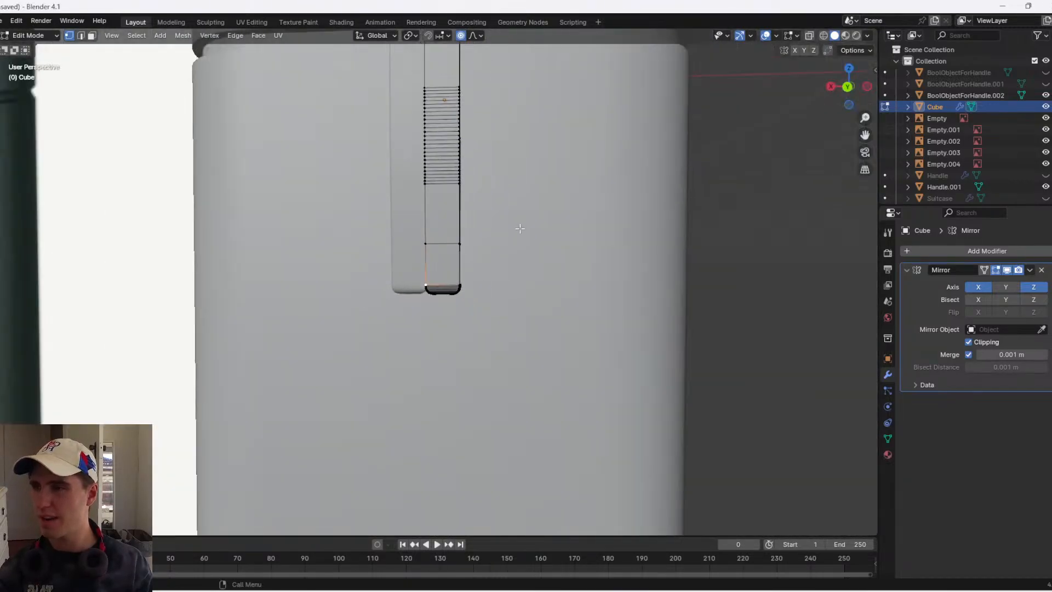
middle_click_drag(519, 230, 529, 238)
middle_click_drag(529, 238, 544, 414, "shift")
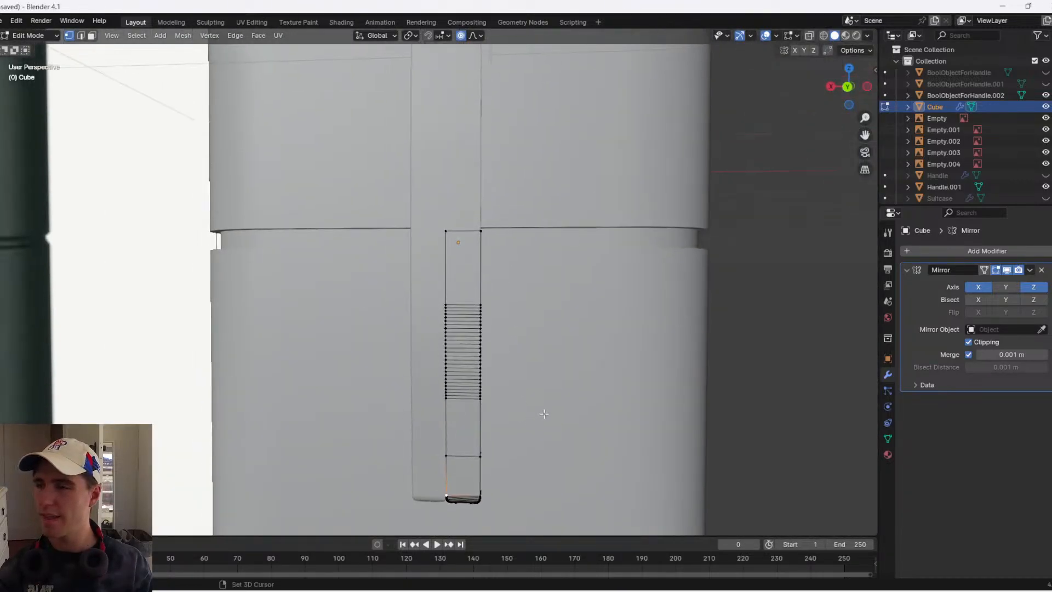
scroll(680, 345, "down", 5)
- Disable X-axis mirroring on the handle, keeping only the Z axis
key("Tab")
middle_click_drag(680, 345, 555, 330)
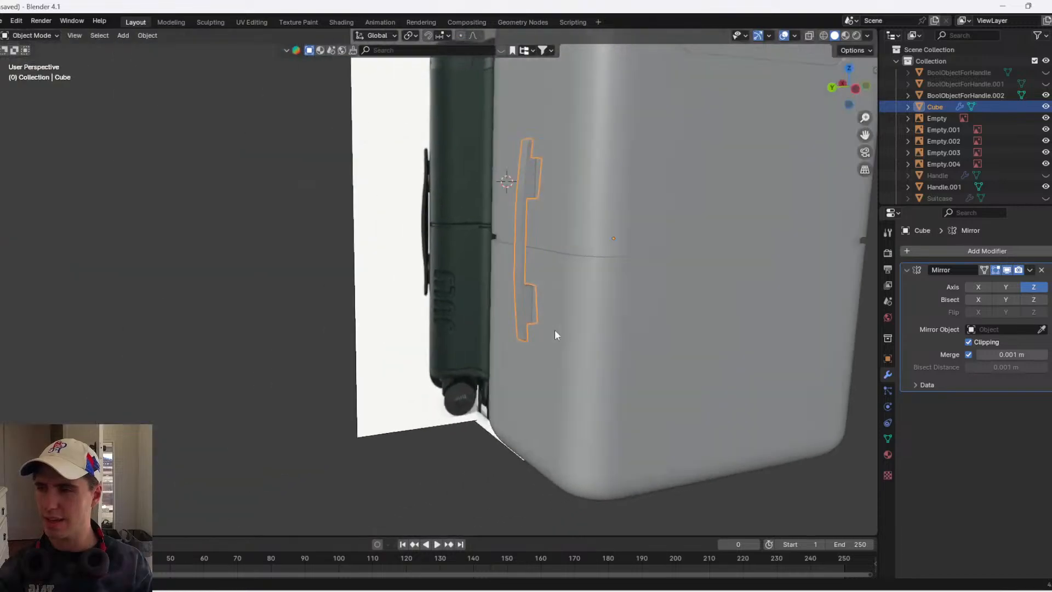
left_click(856, 90)
middle_click_drag(488, 285, 640, 291)
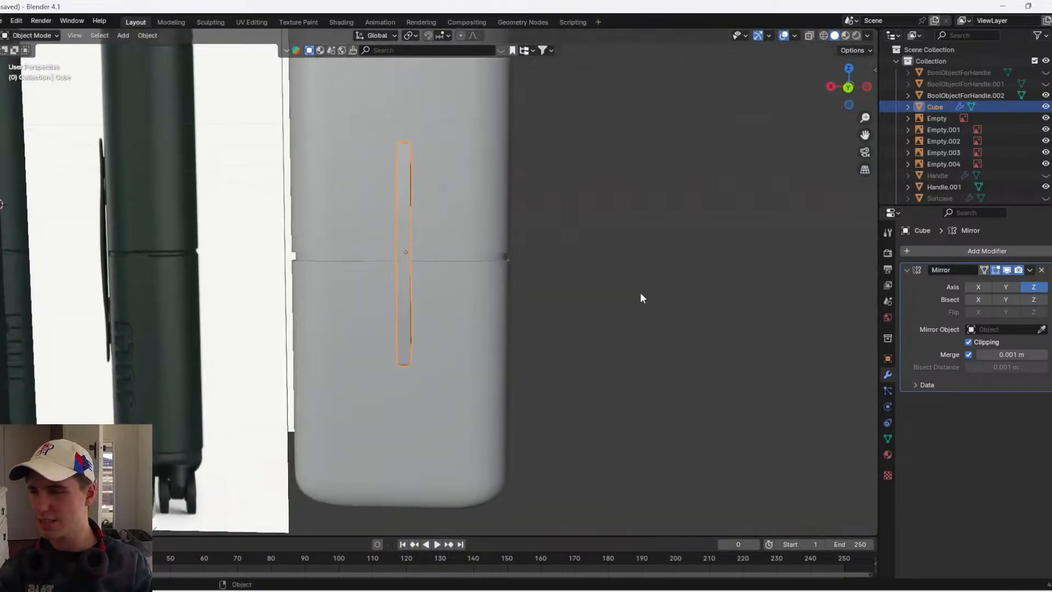
scroll(449, 348, "up", 3)
- Select all outward-facing faces along the handle's lower half and try to bevel their edges with 26 segments
key("Tab")
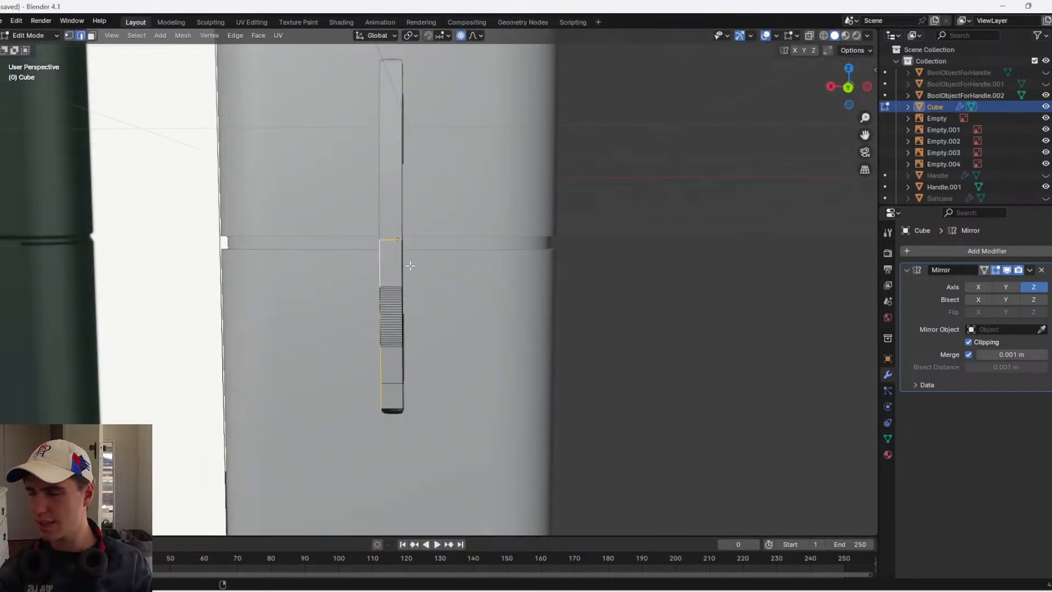
key("alt+z")
middle_click_drag(377, 266, 367, 317)
key("alt+z")
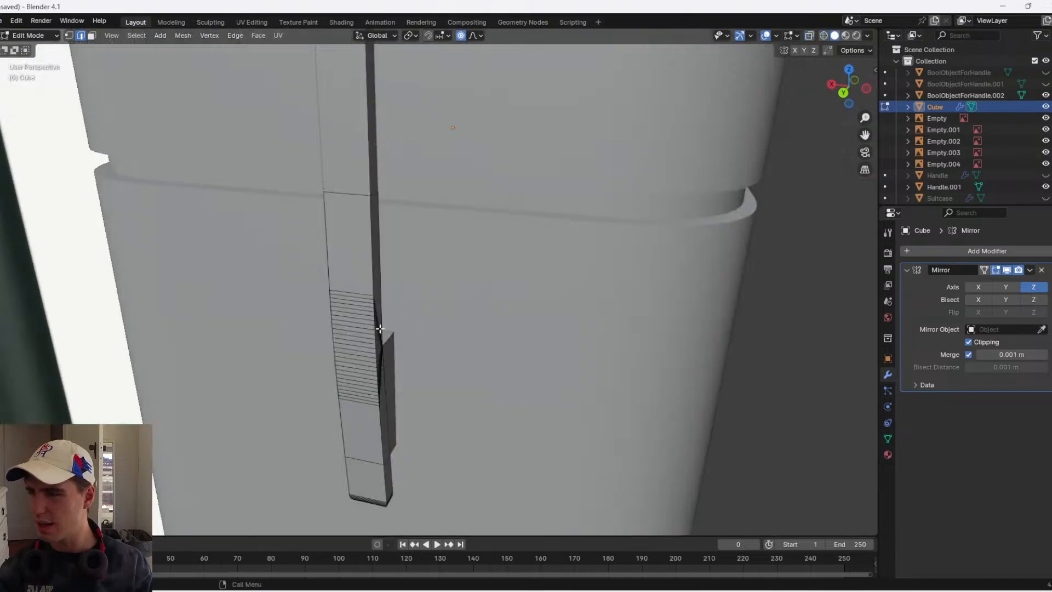
key("3")
left_click(337, 268)
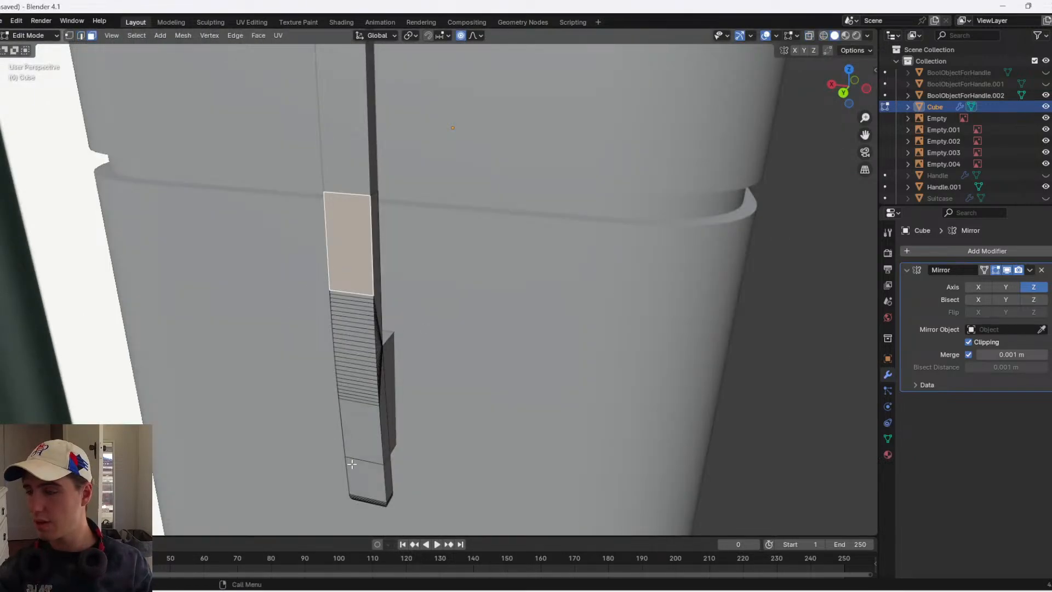
key("c")
mouse_move(359, 487)
left_mouse_down()
mouse_move(356, 295)
mouse_move(362, 456)
left_mouse_up()
key("ctrl+b")
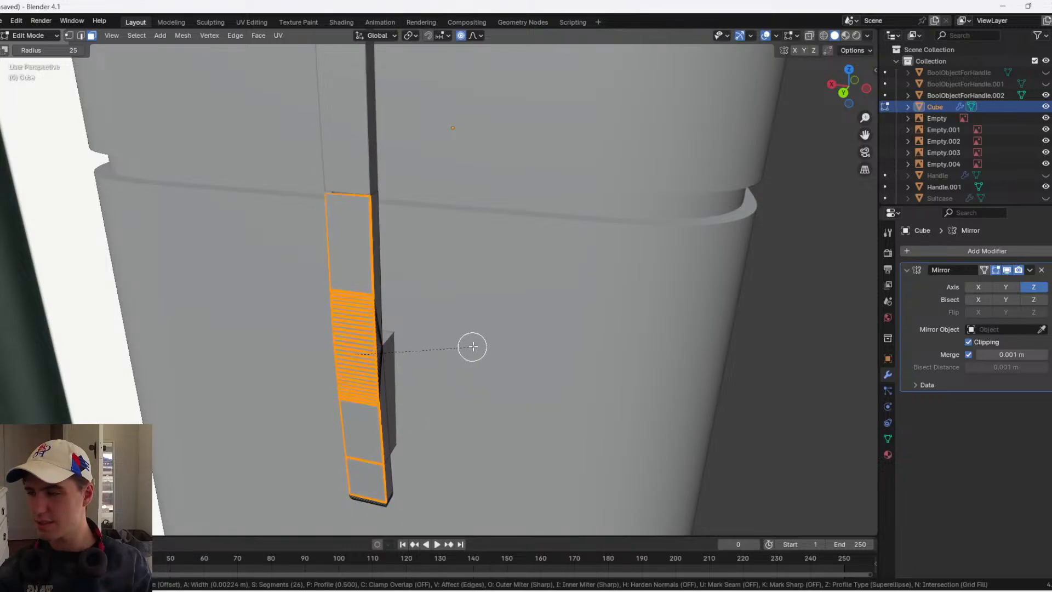
left_click(479, 335)
- Check the bevel on the handle's outward-facing faces and undo it
middle_click_drag(472, 337, 524, 278)
key("Tab")
key("Tab")
key("c")
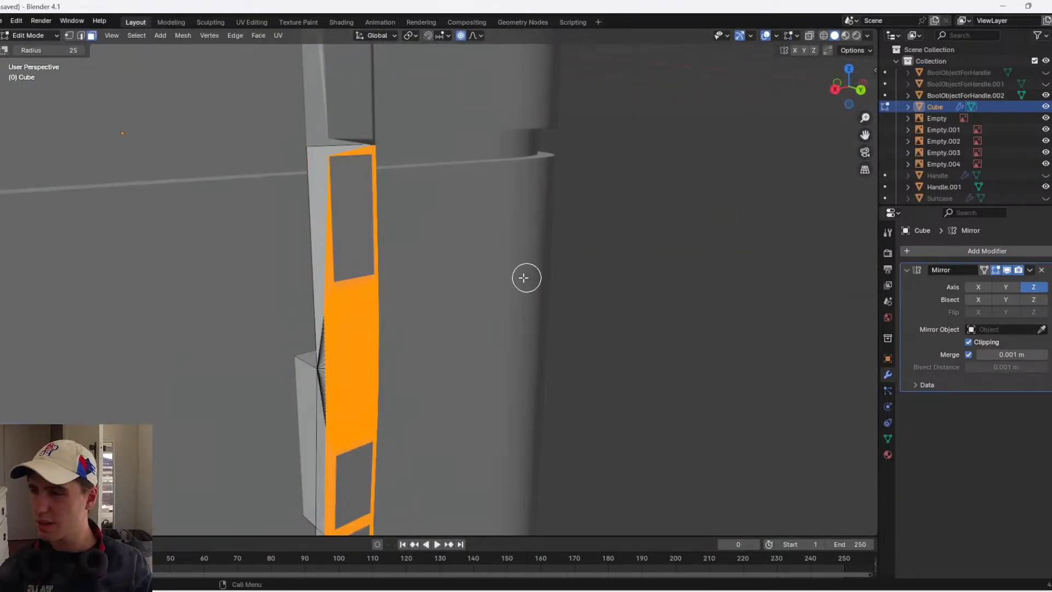
key("ctrl+z")
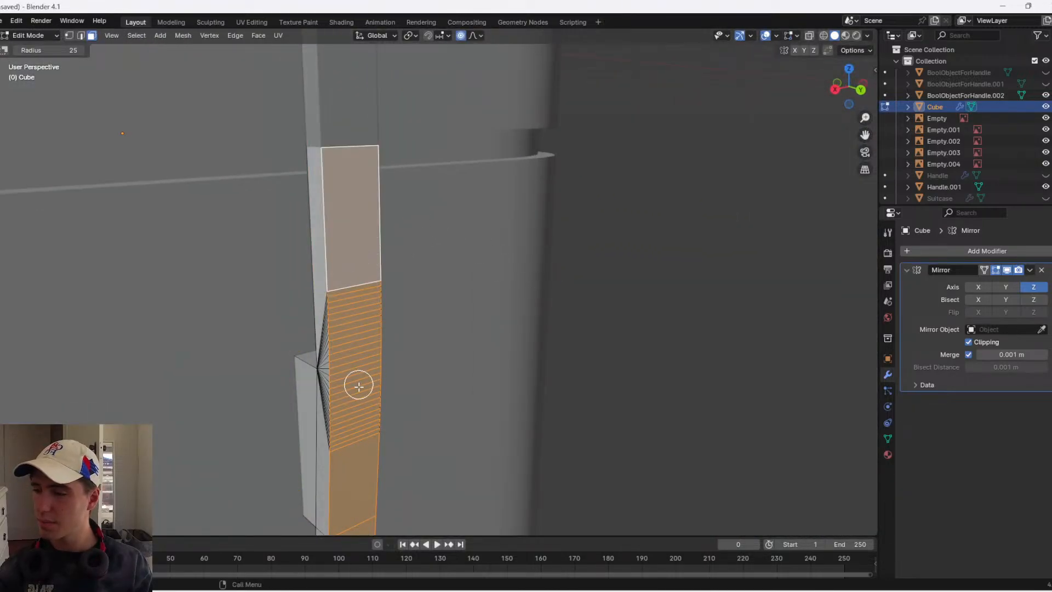
- Try to bevel the long outer edge along one side of the handle about 0.007 m wide with 26 segments
key("2")
left_click(326, 262, "alt")
key("w")
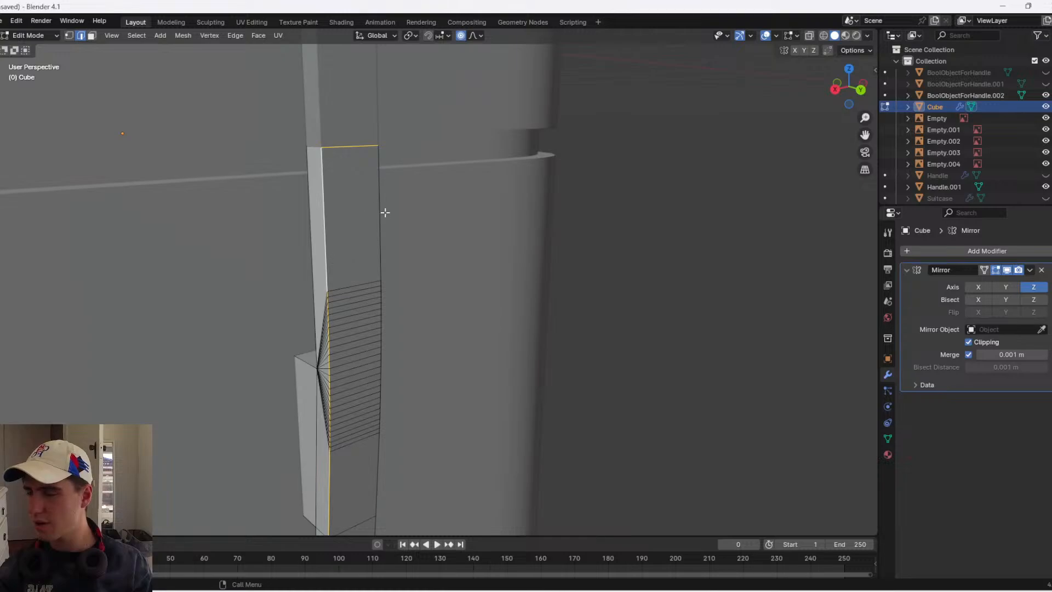
key("1")
mouse_move(404, 183)
left_mouse_down("ctrl")
mouse_move(429, 102)
mouse_move(430, 112)
left_mouse_up("ctrl")
middle_click_drag(366, 445, 370, 347, "shift")
key("2")
key("ctrl+b")
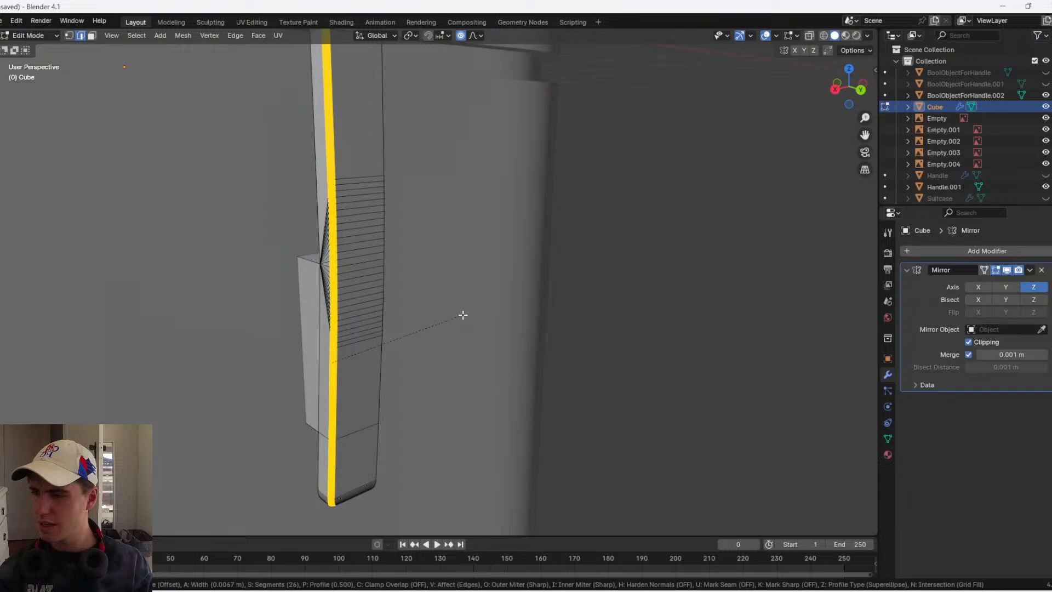
left_click(463, 313)
- Apply smooth-by-angle shading to the handle
key("Tab")
scroll(385, 261, "up", 3)
middle_click_drag(385, 255, 429, 227)
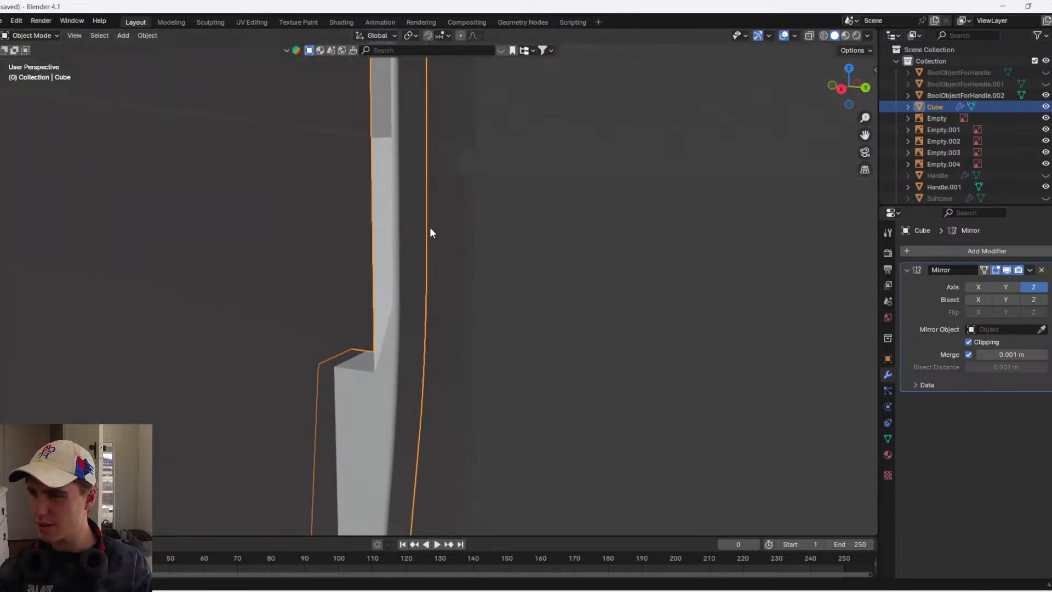
right_click(419, 258)
left_click(410, 125)
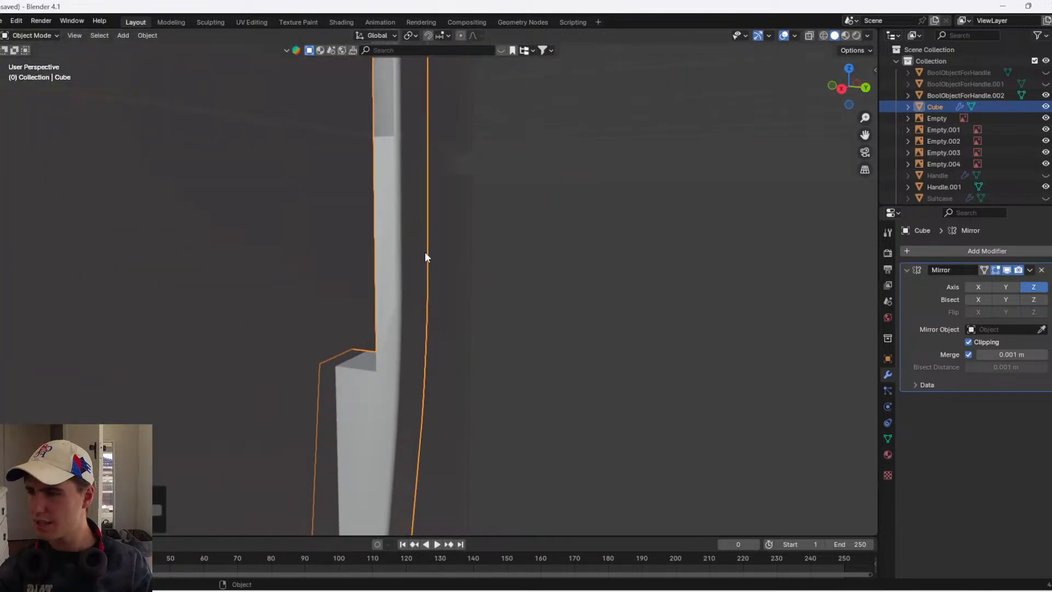
- Merge all of the handle's overlapping vertices and check the shading beside the mounting foot
key("Tab")
scroll(425, 329, "up", 2)
middle_click_drag(393, 343, 464, 327, "shift")
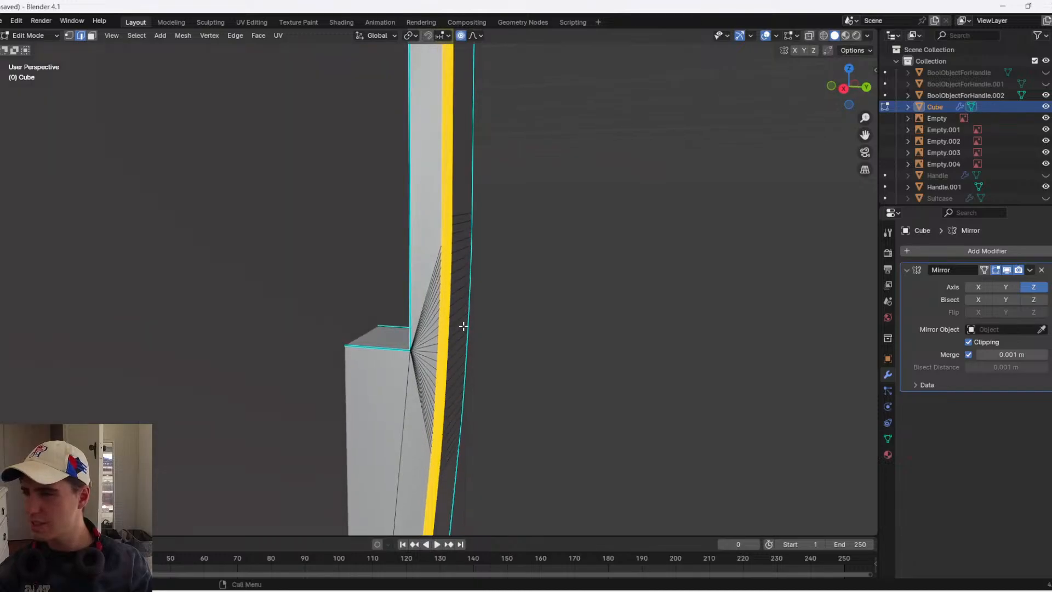
key("a")
key("m")
left_click(462, 327)
key("Tab")
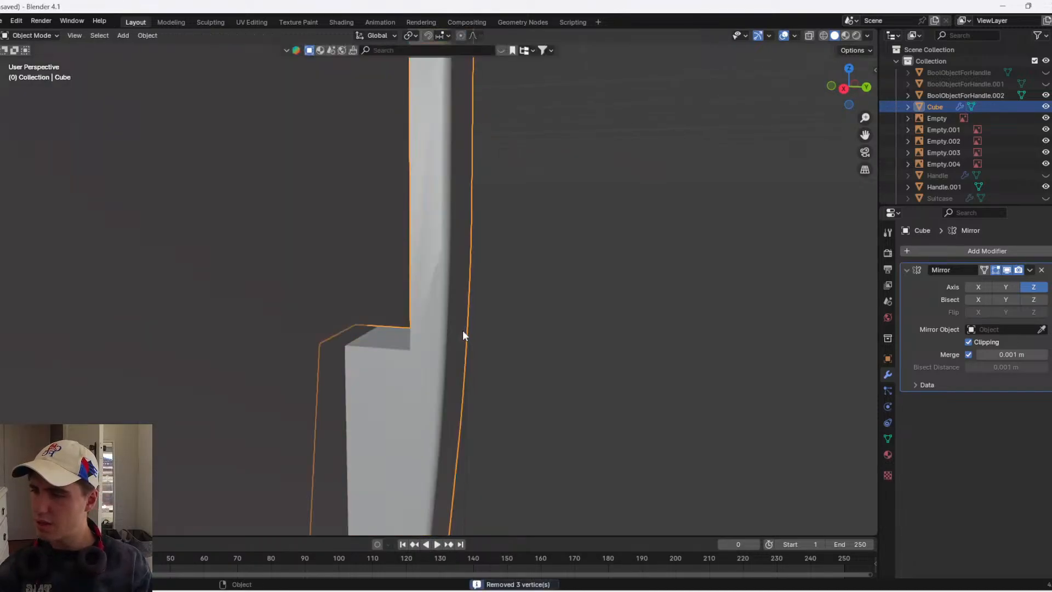
middle_click_drag(484, 248, 497, 283)
key("Tab")
left_click(515, 273)
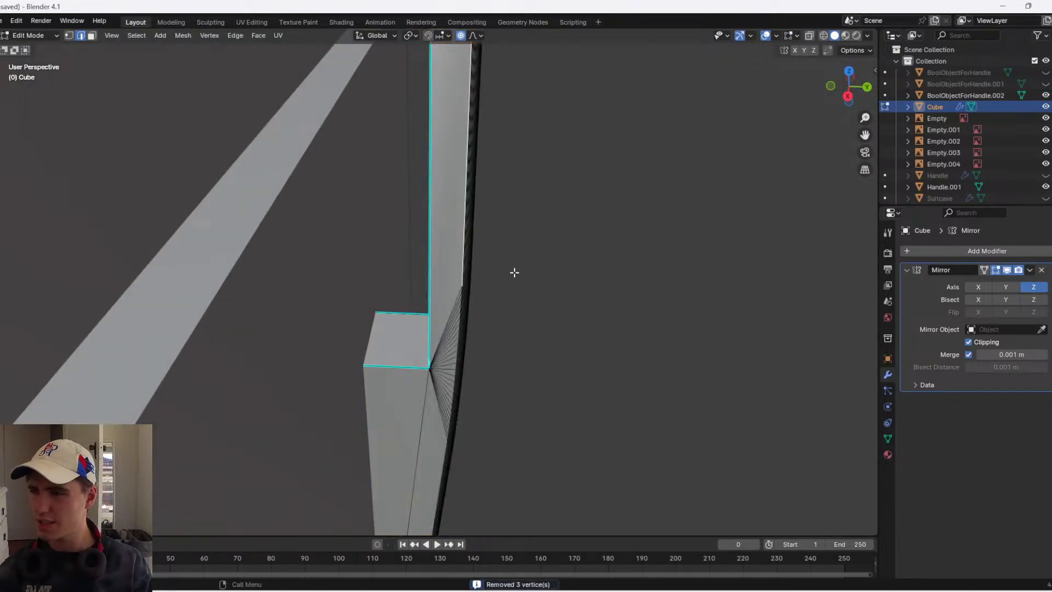
- Undo the vertex merge, smooth shading, long-edge bevel, mirror change and cross bevels, back to the handle with only its lower tip bevelled
key("Tab")
key("ctrl+z")
key("ctrl+z")
key("ctrl+z")
key("ctrl+z")
key("ctrl+z")
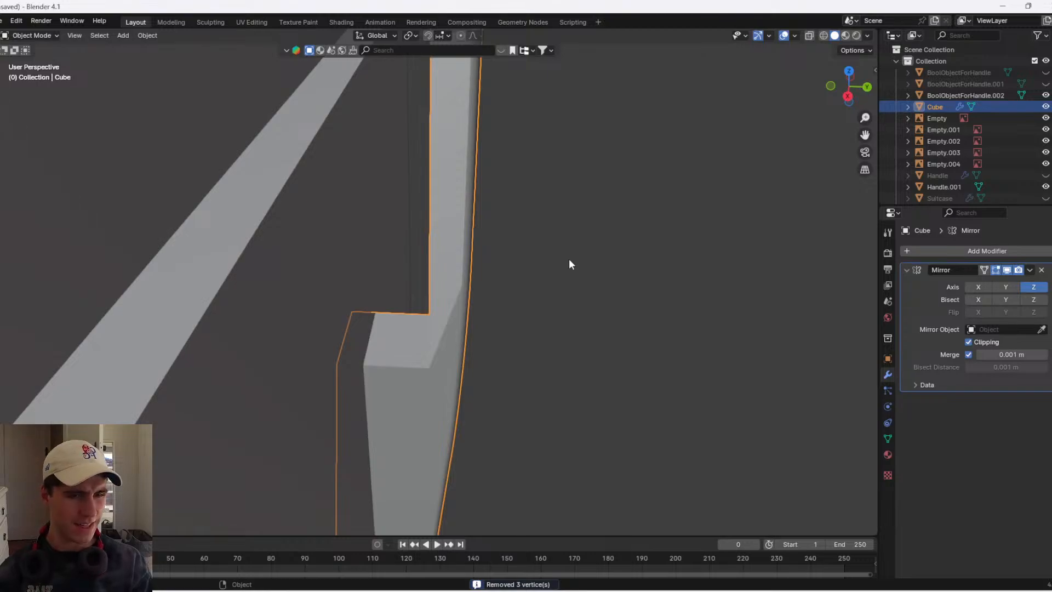
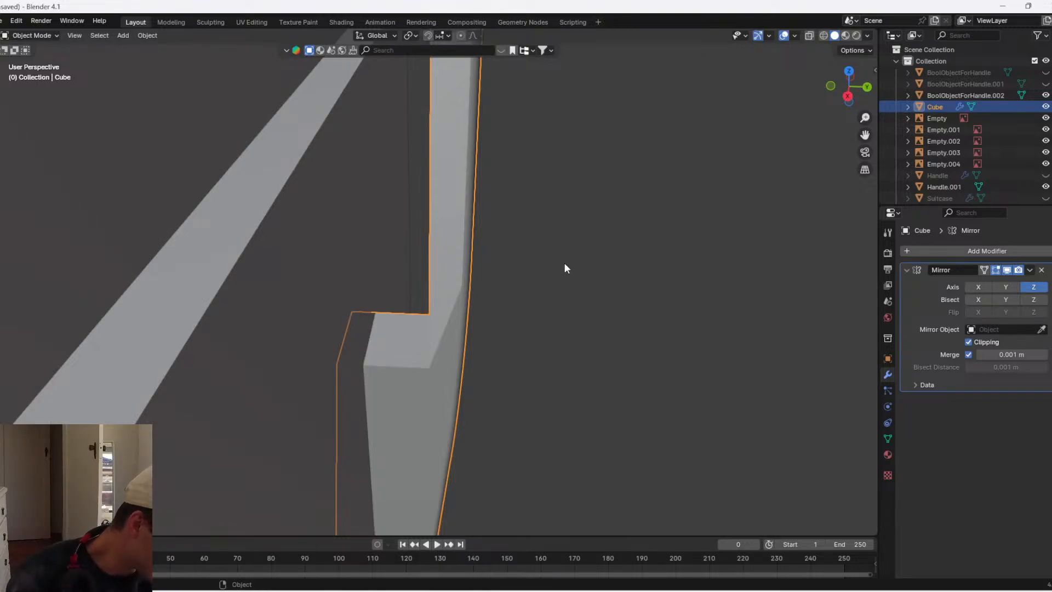
mouse_move(477, 327)
middle_mouse_down()
mouse_move(481, 359)
mouse_move(488, 334)
middle_mouse_up()
key("Tab")
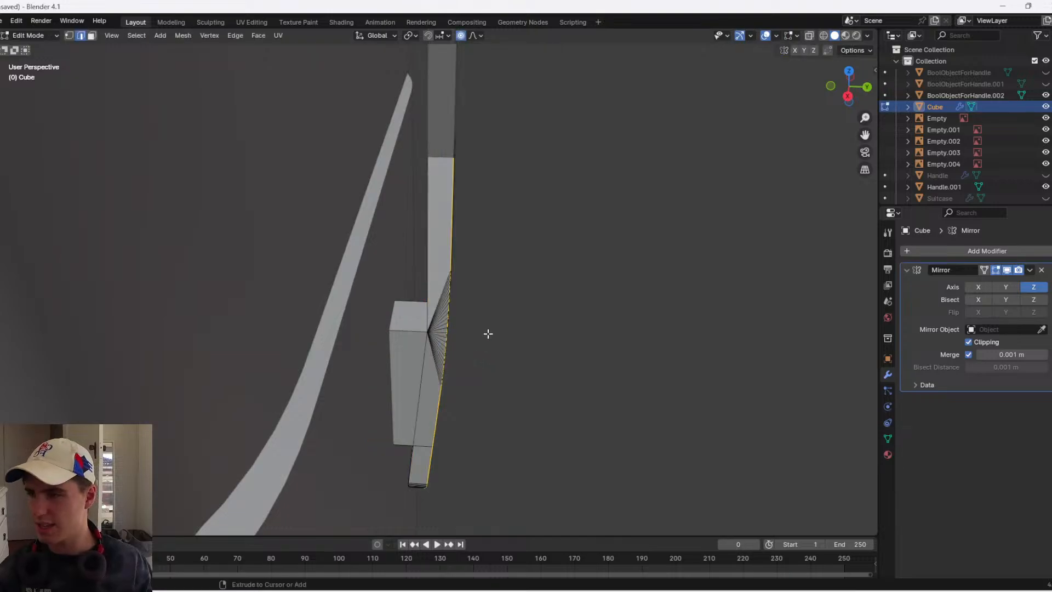
key("ctrl+z")
key("ctrl+z")
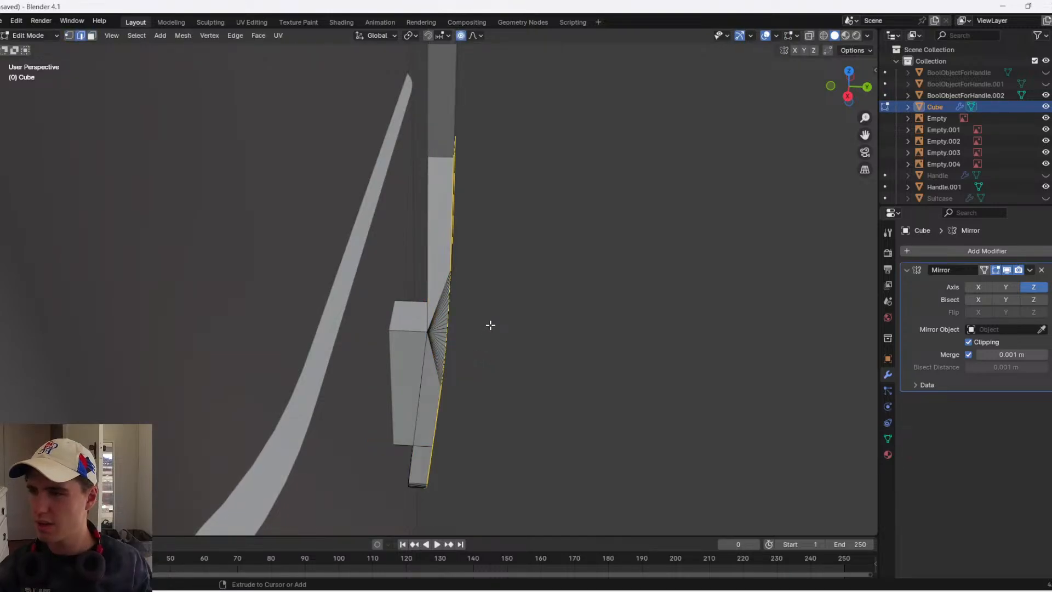
key("ctrl+z")
key("ctrl+z")
key("ctrl+z")
middle_click_drag(491, 314, 346, 273)
key("ctrl+z")
key("ctrl+z")
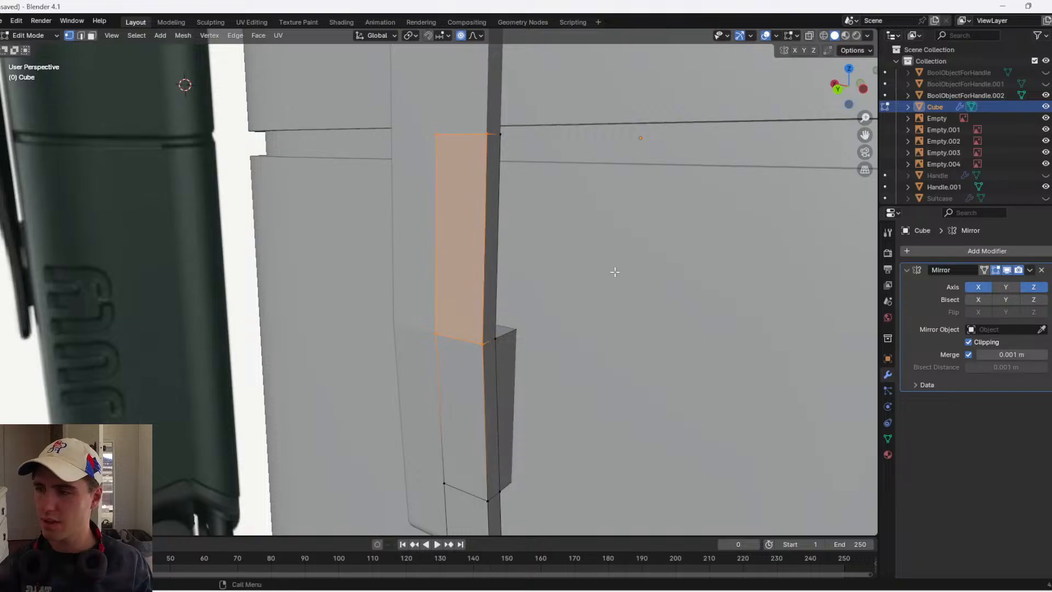
- Turn off X-axis mirroring in the handle's Mirror modifier, leaving only Z enabled
left_click(986, 286)
mouse_move(504, 323)
middle_mouse_down()
mouse_move(573, 327)
mouse_move(488, 330)
middle_mouse_up()
key("Tab")
key("Tab")
key("2")
left_click(466, 322)
key("ctrl+b")
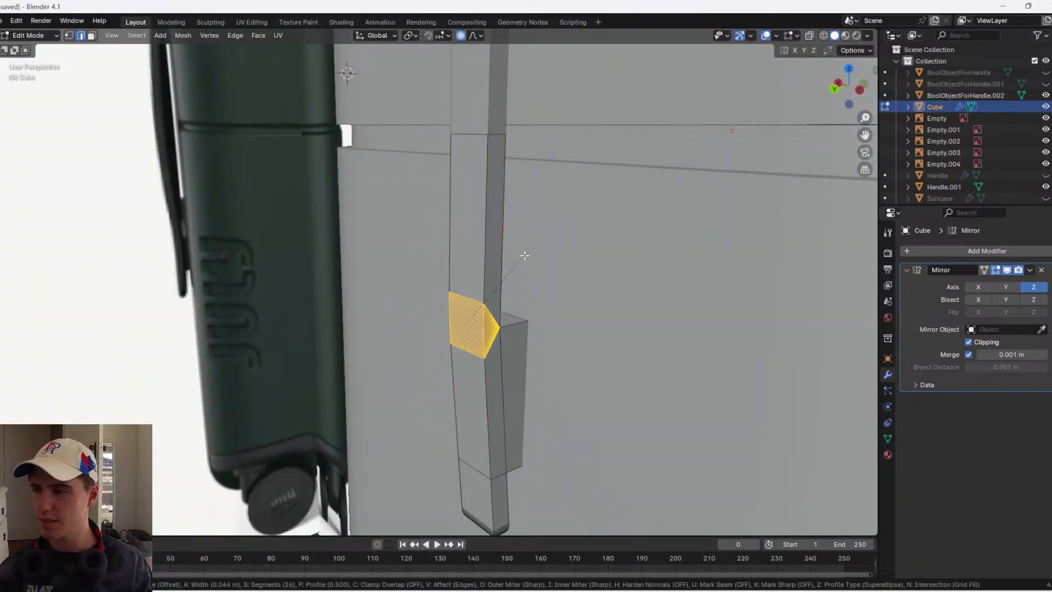
key("Escape")
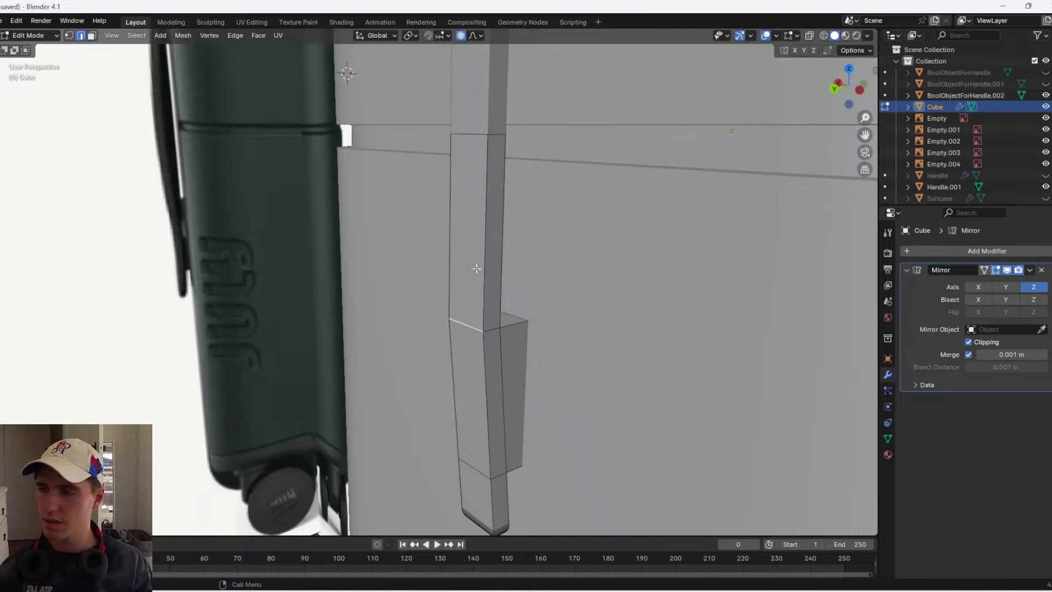
- Try to bevel the handle's long outer edge down to the mounting foot with 26 segments and smooth its shading
key("ctrl+b")
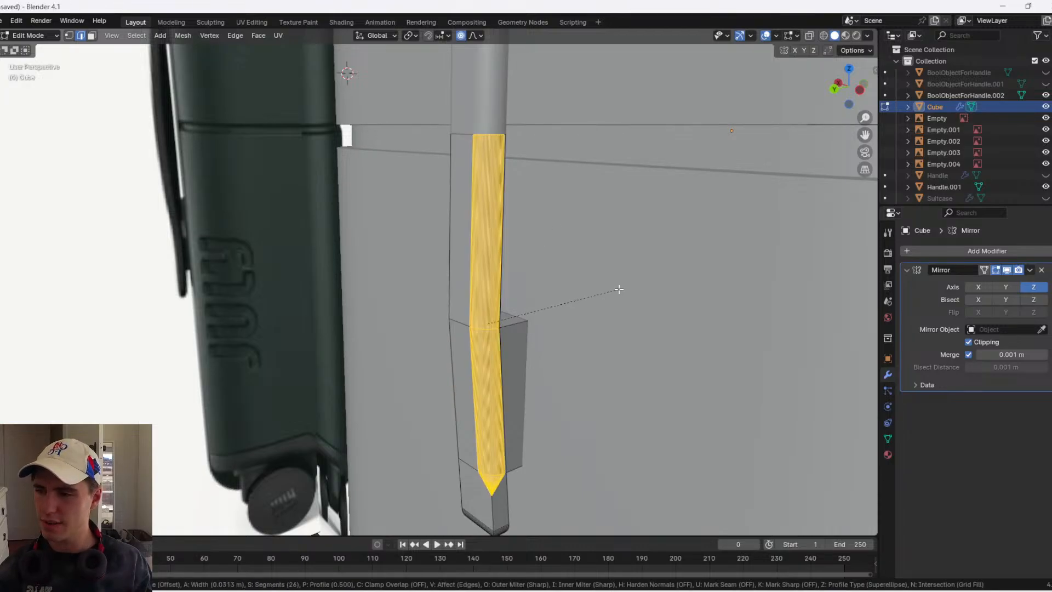
left_click(567, 317)
key("Tab")
middle_click_drag(567, 313, 552, 331)
right_click(569, 327)
left_click(572, 325)
key("Tab")
scroll(504, 329, "up", 4)
- Undo the smooth shading and the long-edge bevel on the handle
key("ctrl+z")
key("ctrl+z")
key("ctrl+z")
key("ctrl+z")
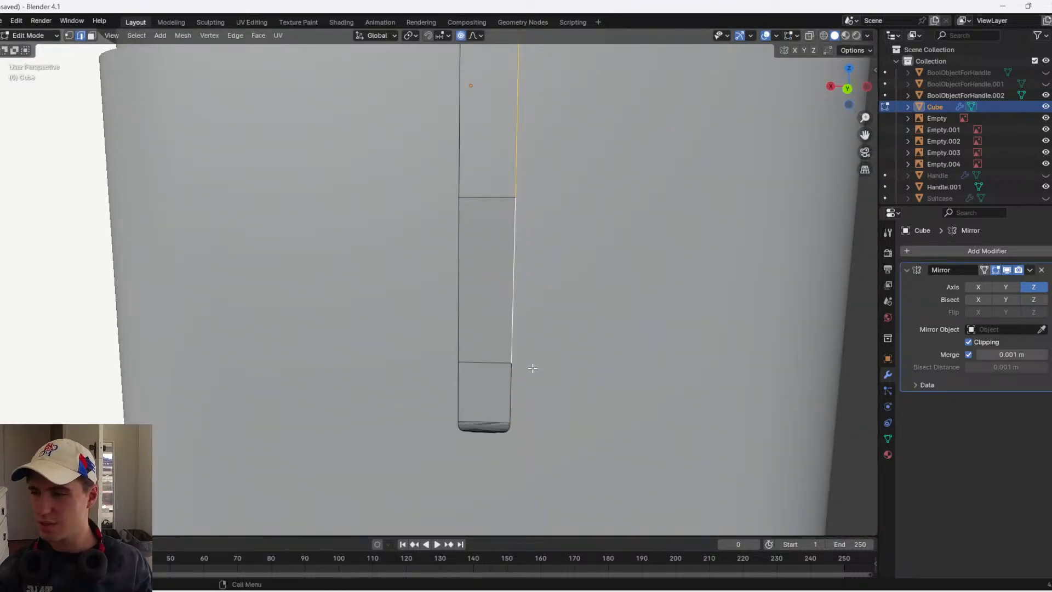
- Try a Smooth modifier with 4 repeats on the handle and remove it again
middle_click_drag(531, 367, 469, 402)
key("Tab")
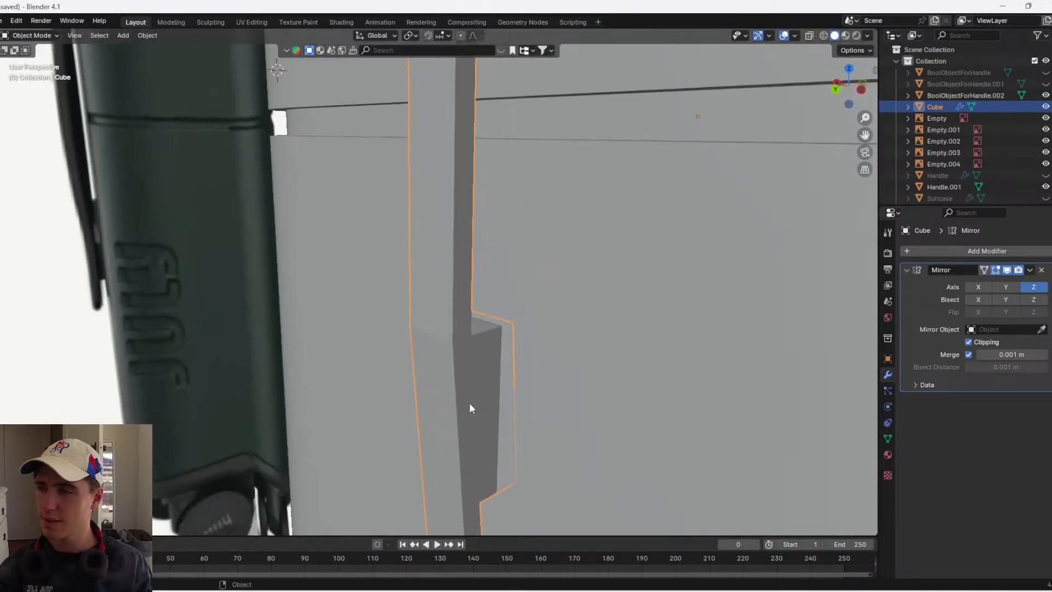
left_click(912, 250)
type("sm")
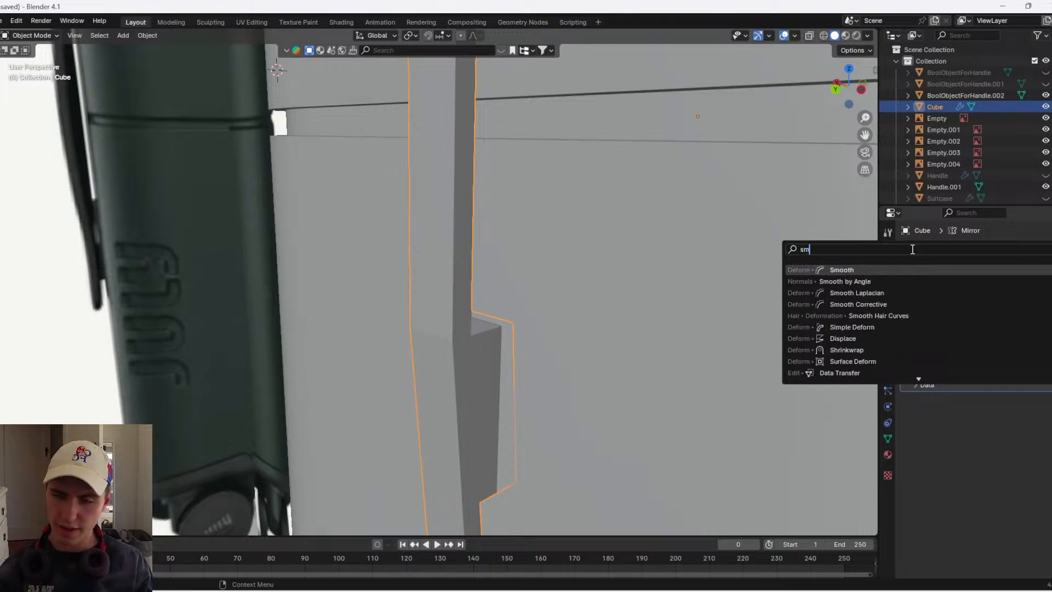
left_click(908, 269)
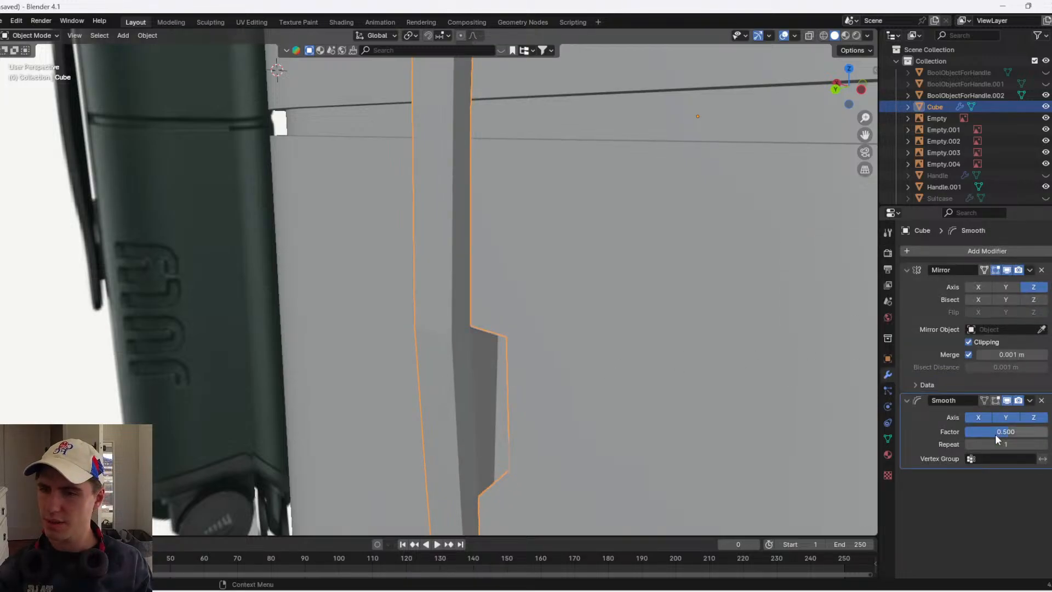
left_click_drag(999, 443, 1023, 443)
scroll(515, 280, "down", 4)
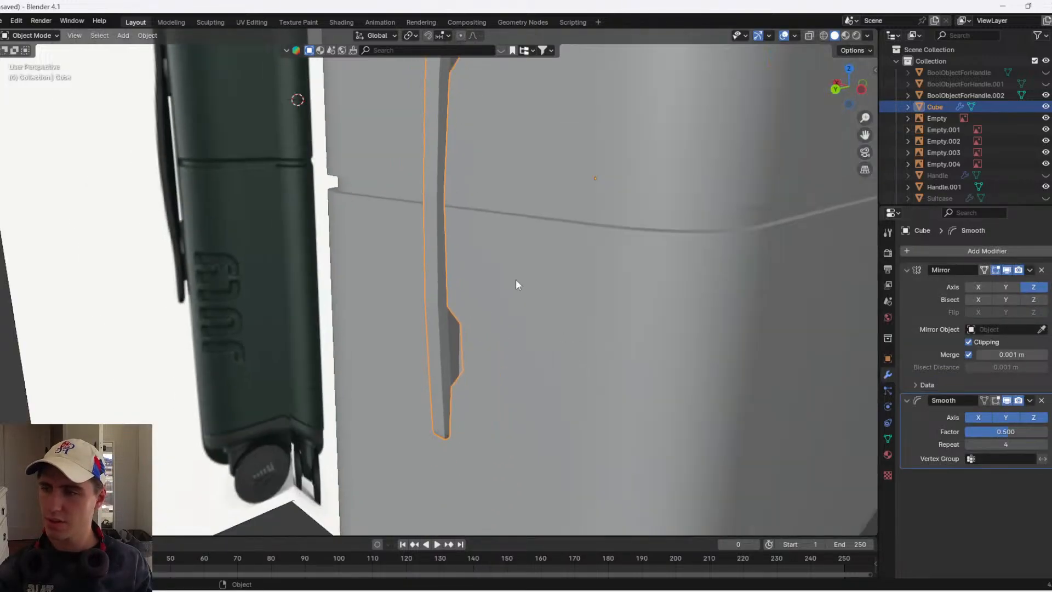
middle_click_drag(516, 284, 523, 358)
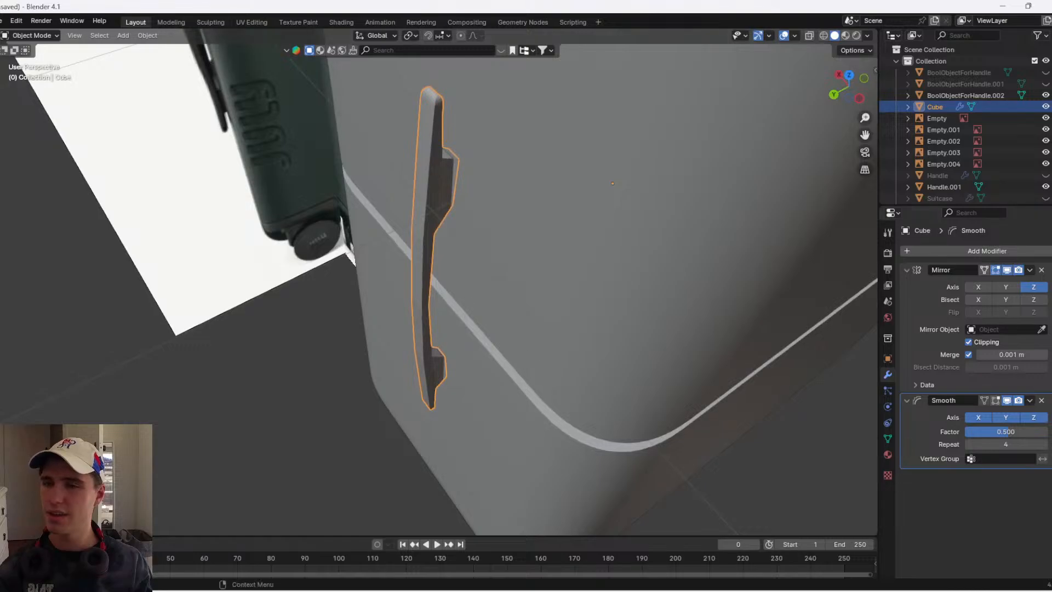
left_click(1042, 401)
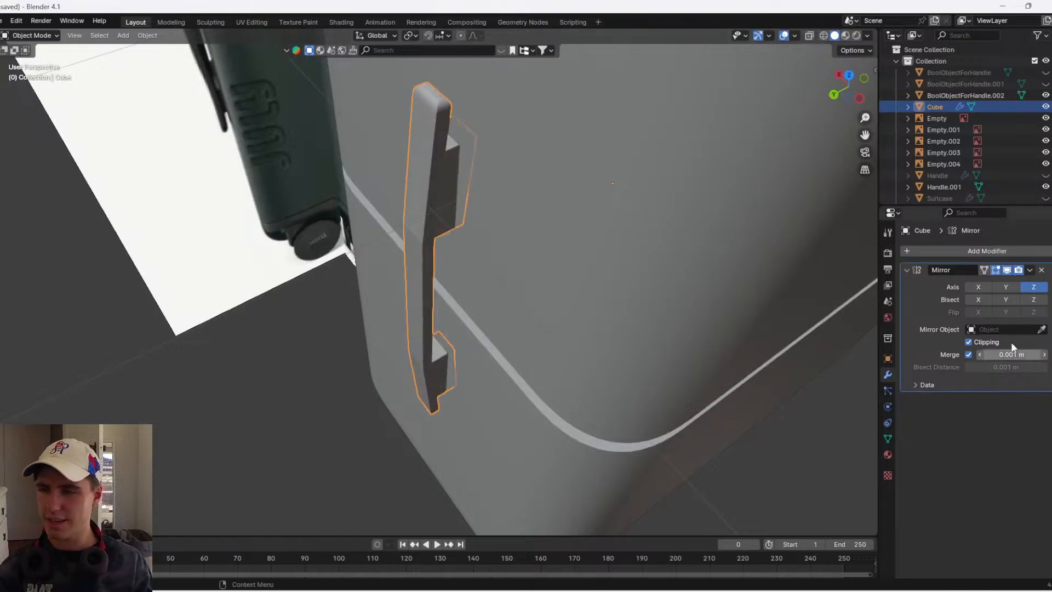
- Add a Subdivision Surface modifier to the handle with viewport and render levels of 3
left_click(982, 250)
left_click(982, 250)
type("sub")
left_click(928, 273)
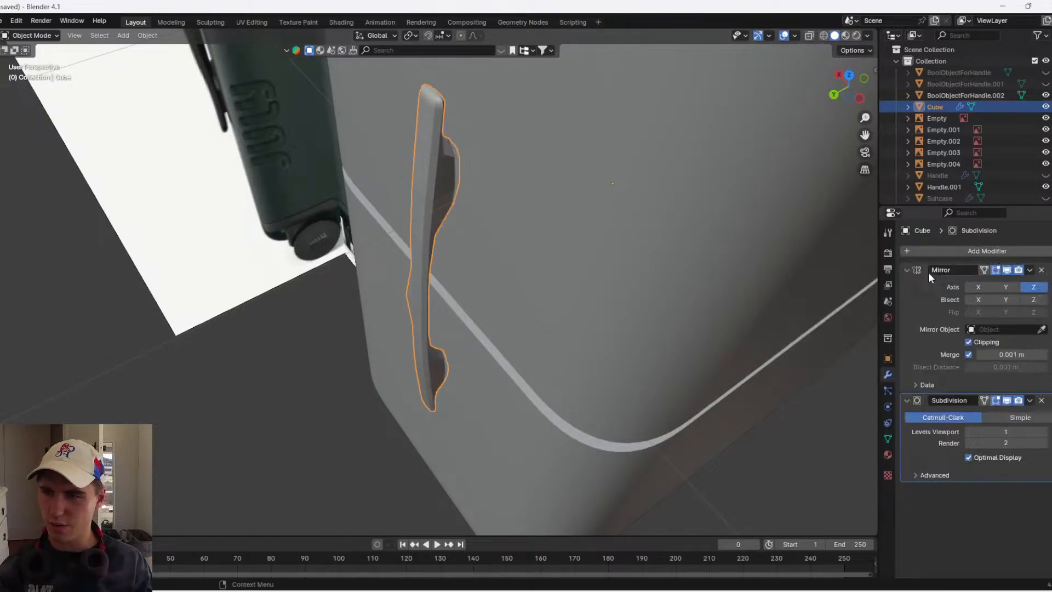
left_click(1045, 447)
left_click(1045, 446)
left_click(1046, 432)
left_click(1046, 433)
- Select the handle's whole mesh and recalculate its normals
mouse_move(406, 326)
middle_mouse_down()
mouse_move(498, 290)
mouse_move(406, 316)
mouse_move(417, 316)
middle_mouse_up()
scroll(497, 290, "up", 3)
key("Tab")
key("a")
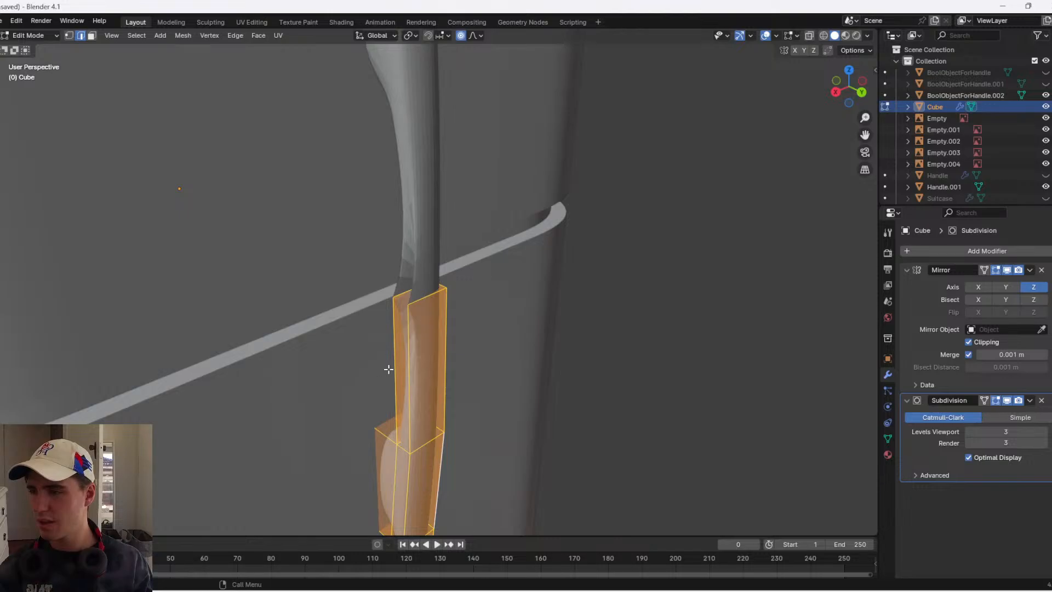
mouse_move(389, 370)
middle_mouse_down()
mouse_move(422, 369)
mouse_move(417, 327)
mouse_move(303, 313)
mouse_move(568, 186)
mouse_move(509, 331)
middle_mouse_up()
scroll(423, 369, "down", 3)
key("Tab")
key("Tab")
key("shift+n")
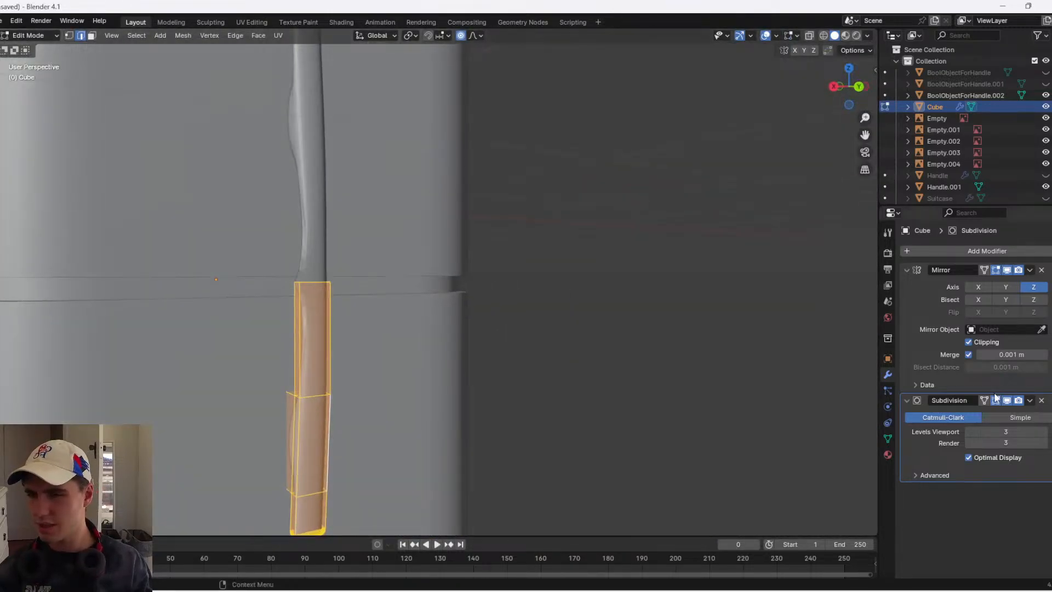
- Hide the handle's subdivision in the viewport and clean the mesh with Limited Dissolve and Merge by Distance
middle_click_drag(853, 395, 322, 325)
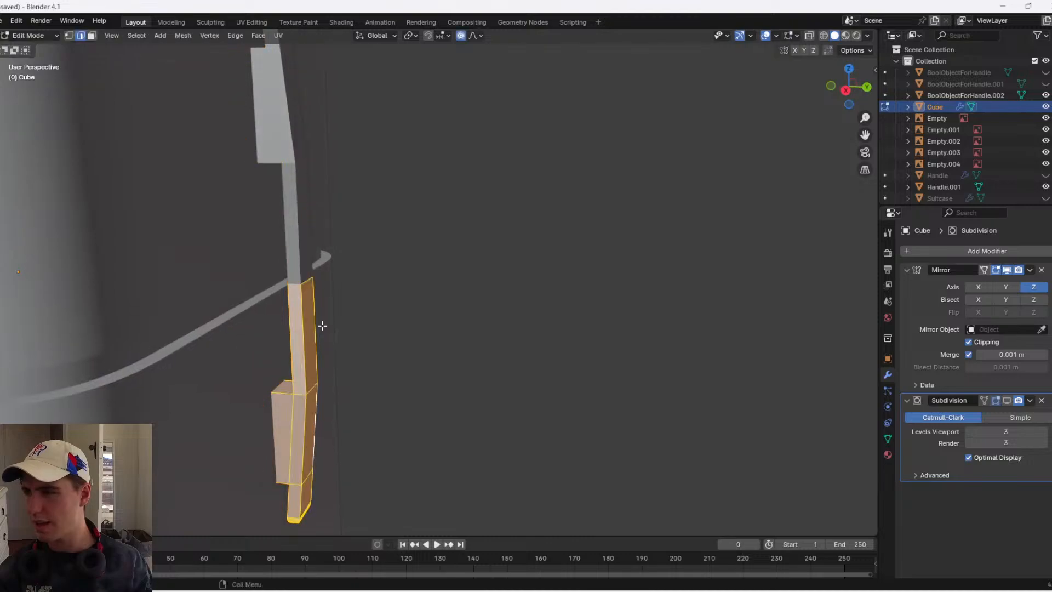
key("x")
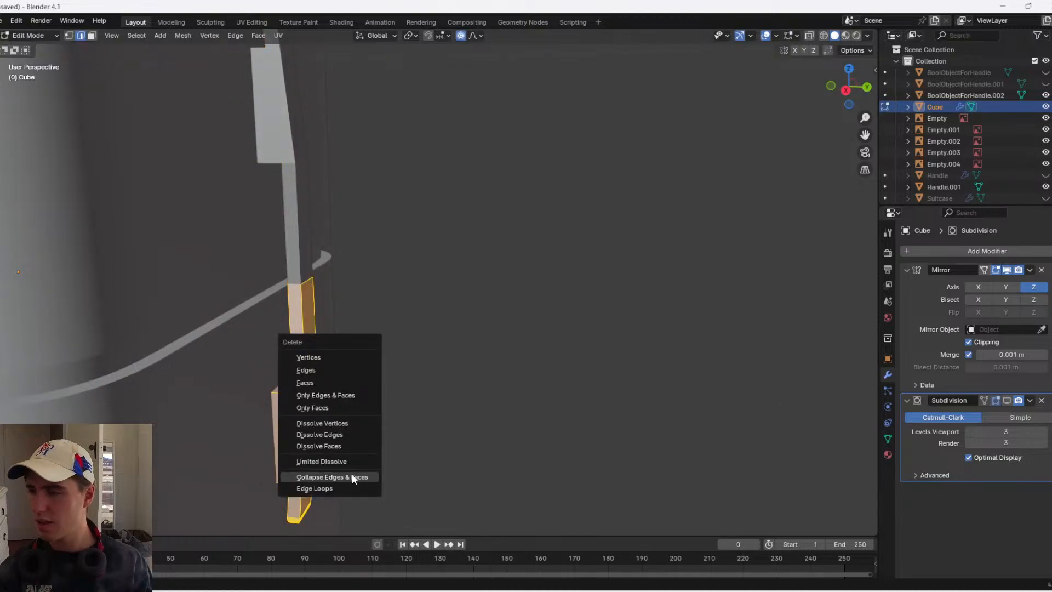
left_click(340, 465)
key("m")
left_click(551, 387)
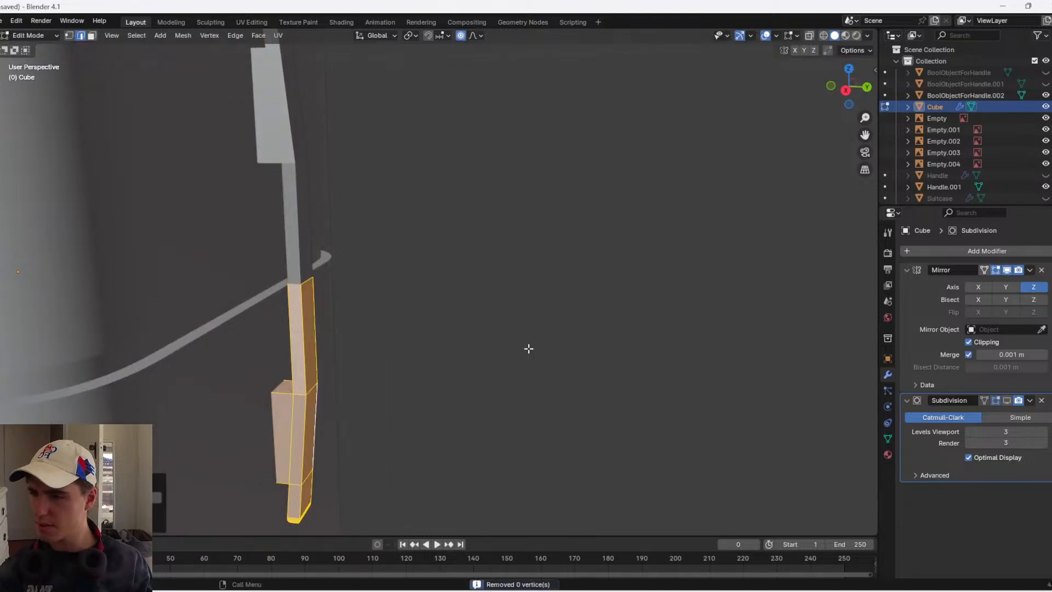
- Select the edges at the handle's mirror plane in wireframe view and try to fill a face there
key("Tab")
scroll(314, 315, "up", 2)
key("Tab")
left_click(612, 301)
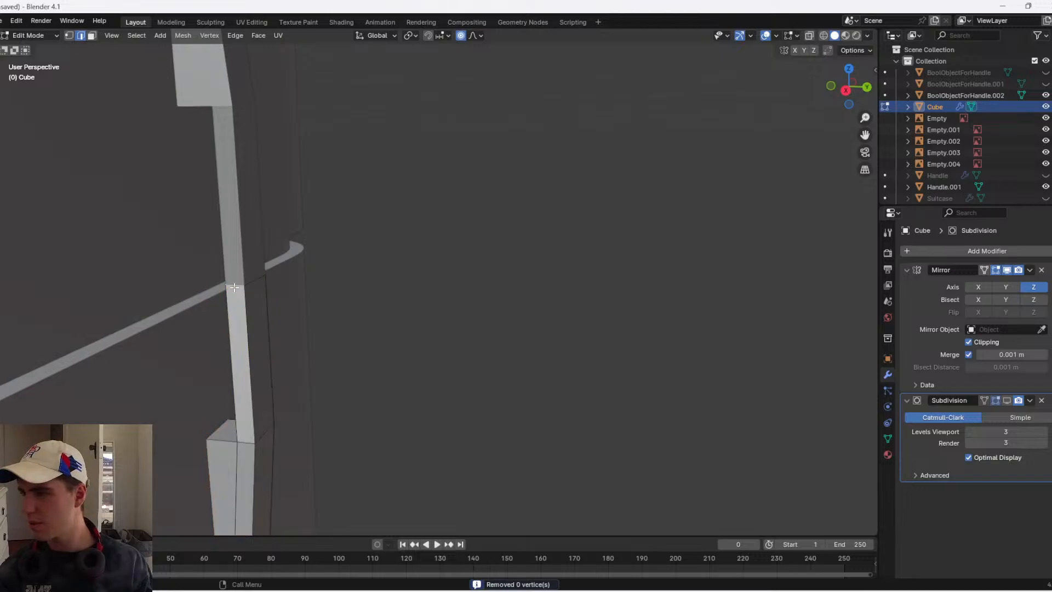
key("z")
left_click(441, 291)
left_click_drag(286, 297, 239, 280)
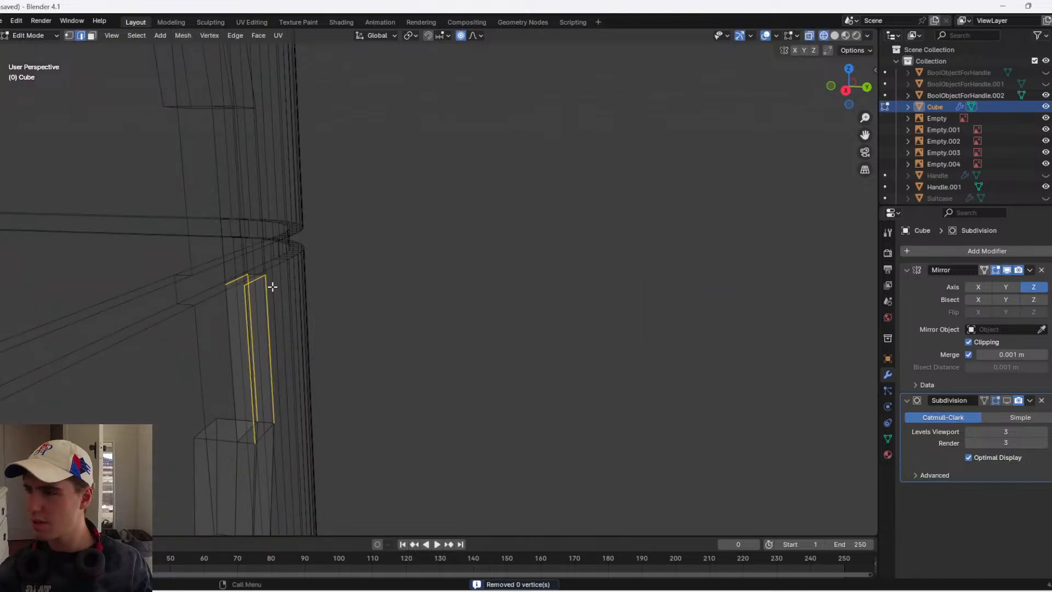
scroll(244, 277, "up", 3)
middle_click_drag(235, 277, 446, 294, "shift")
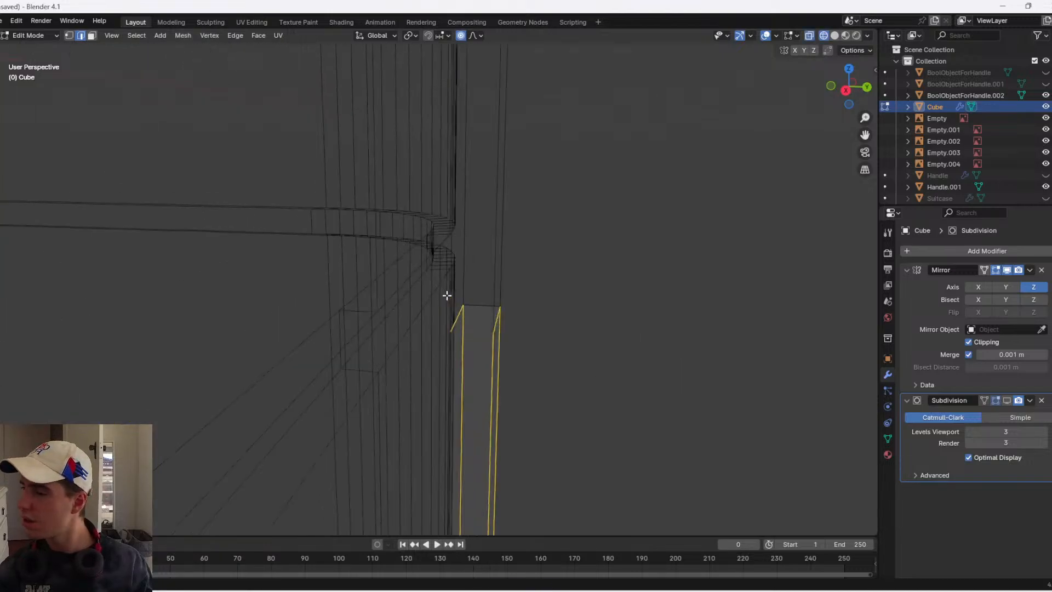
left_click(483, 311)
key("f")
- Show the handle's subdivision again in solid view and compare its shape with the reference suitcase
key("Tab")
key("z")
mouse_move(538, 331)
middle_mouse_down()
mouse_move(550, 328)
mouse_move(407, 331)
mouse_move(336, 298)
mouse_move(871, 358)
middle_mouse_up()
left_click(654, 324)
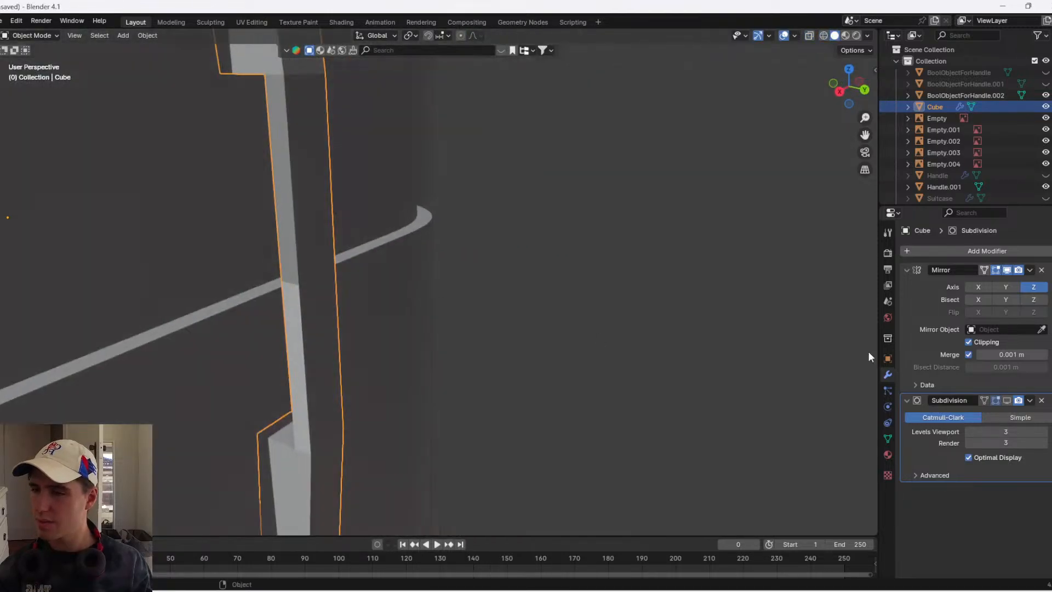
left_click(1008, 401)
middle_click_drag(453, 288, 432, 302)
scroll(432, 301, "down", 3)
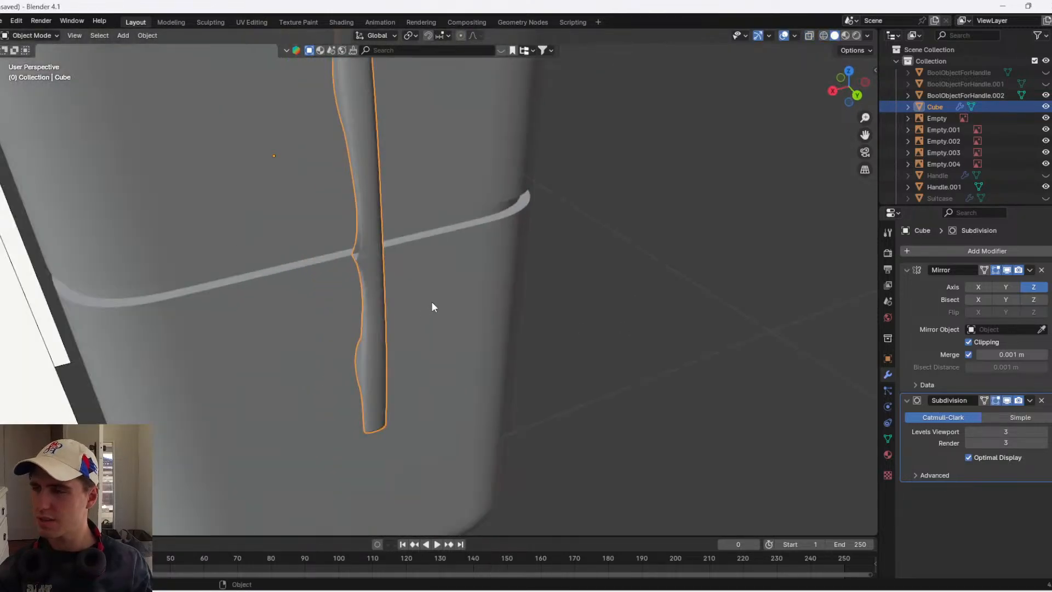
scroll(557, 306, "down", 3)
middle_click_drag(557, 306, 460, 287)
scroll(460, 288, "down", 2)
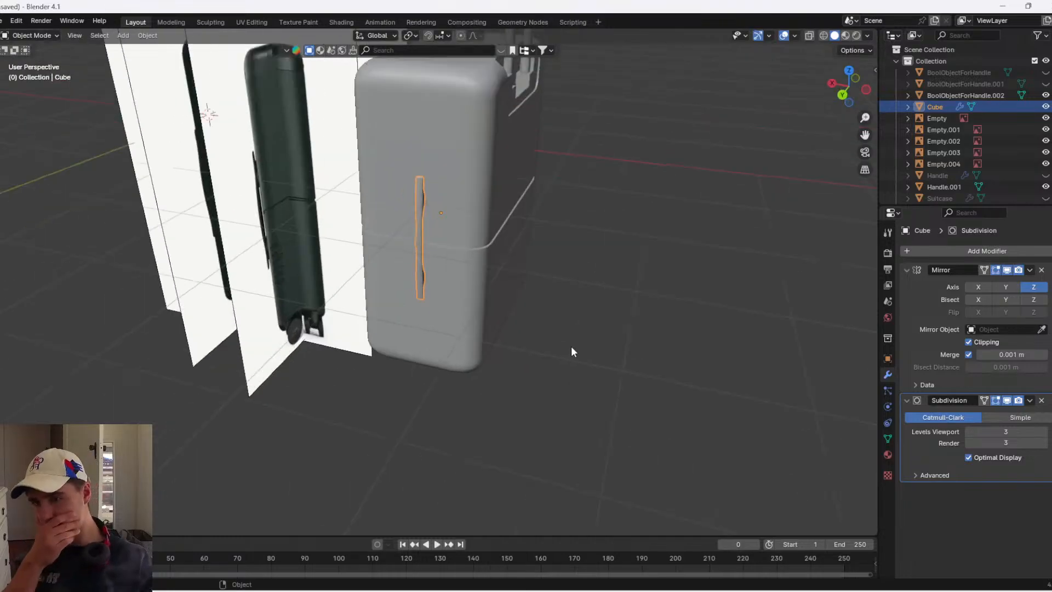
- Shade the subdivided handle smooth
scroll(570, 350, "up", 3)
scroll(489, 298, "up", 4)
middle_click_drag(531, 242, 444, 235)
scroll(536, 249, "up", 3)
right_click(486, 274)
left_click(488, 272)
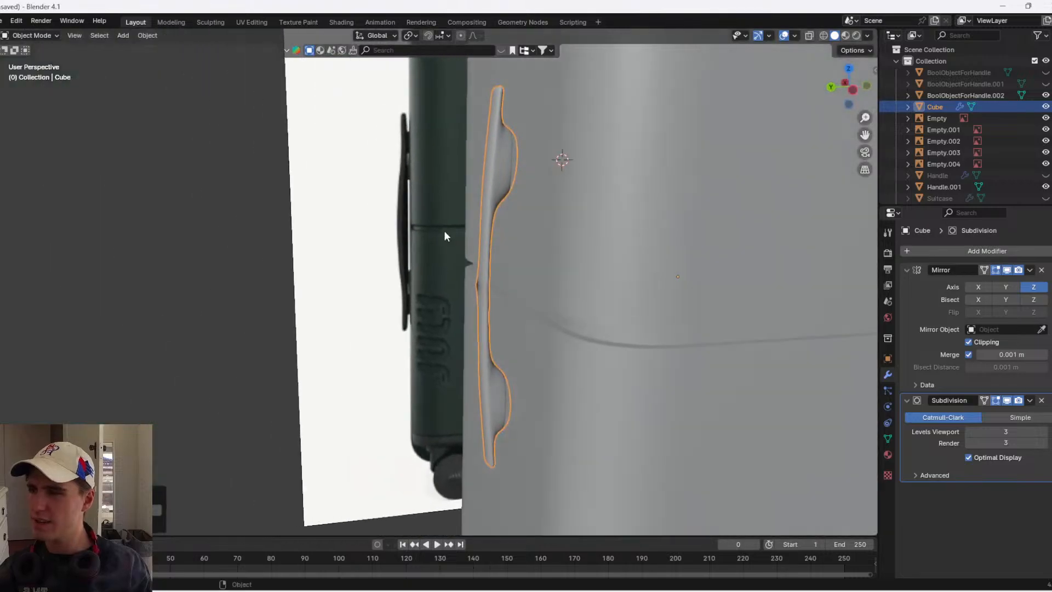
- Try to move the lower corner vertex of the mounting foot with proportional editing in the left orthographic view
key("Tab")
key("z")
left_click(506, 327)
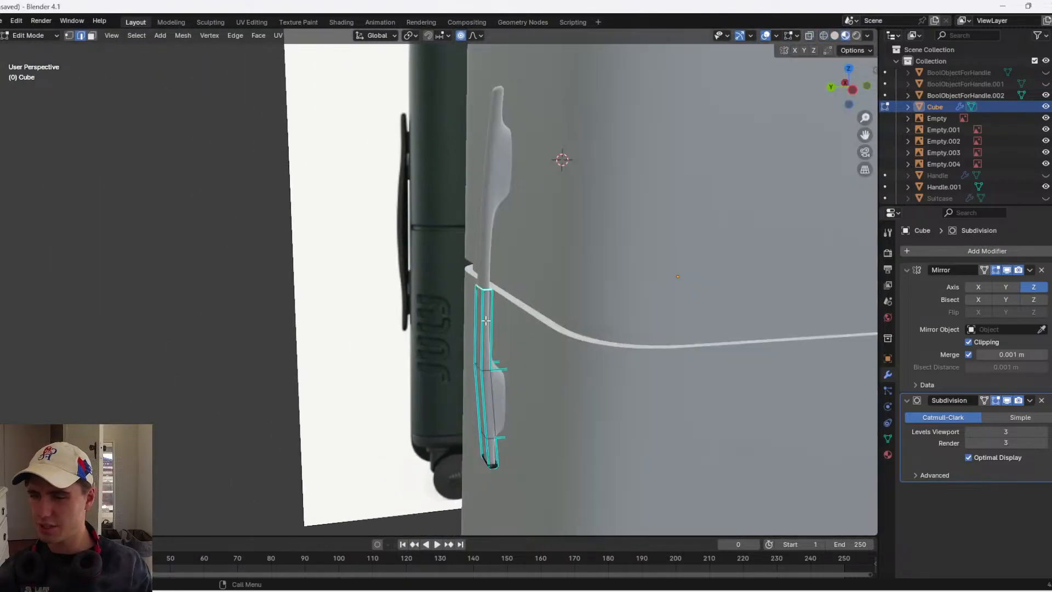
key("alt+z")
left_click(852, 92)
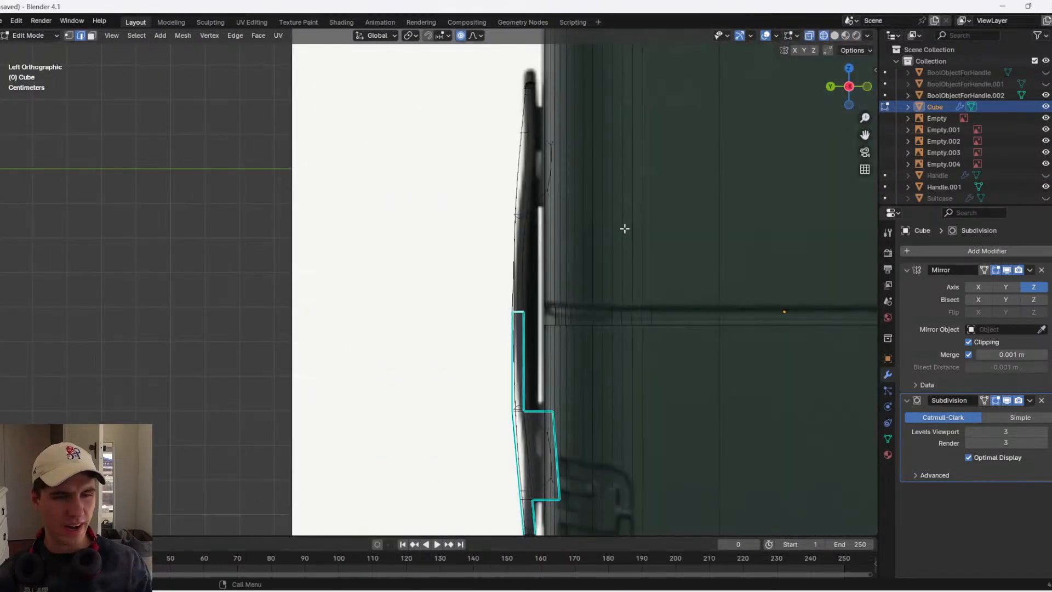
scroll(430, 237, "up", 6)
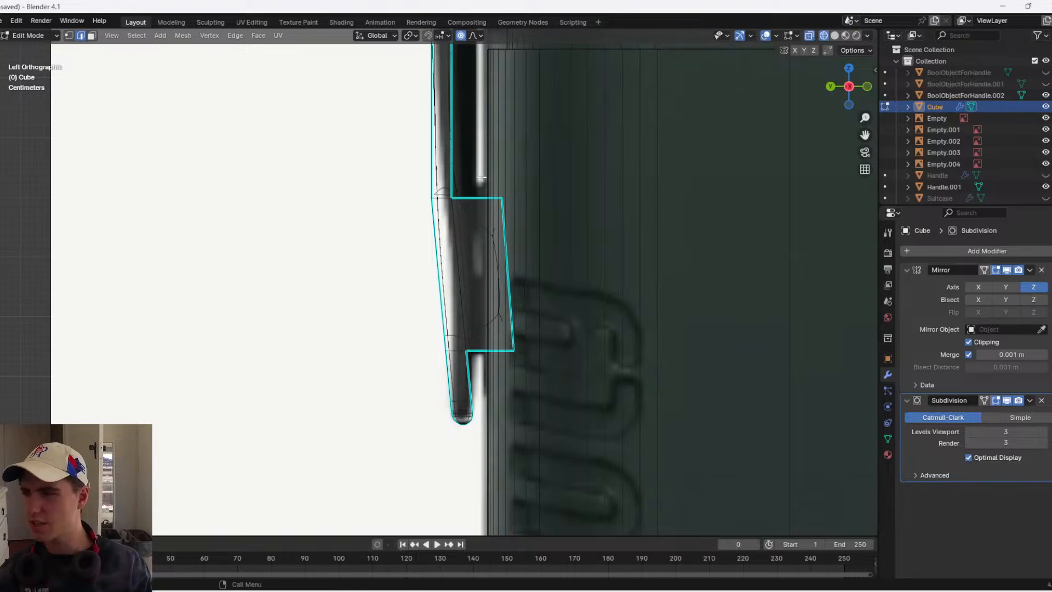
key("z")
left_click(486, 244)
key("z")
left_click(405, 211)
key("1")
left_click(523, 333)
key("g")
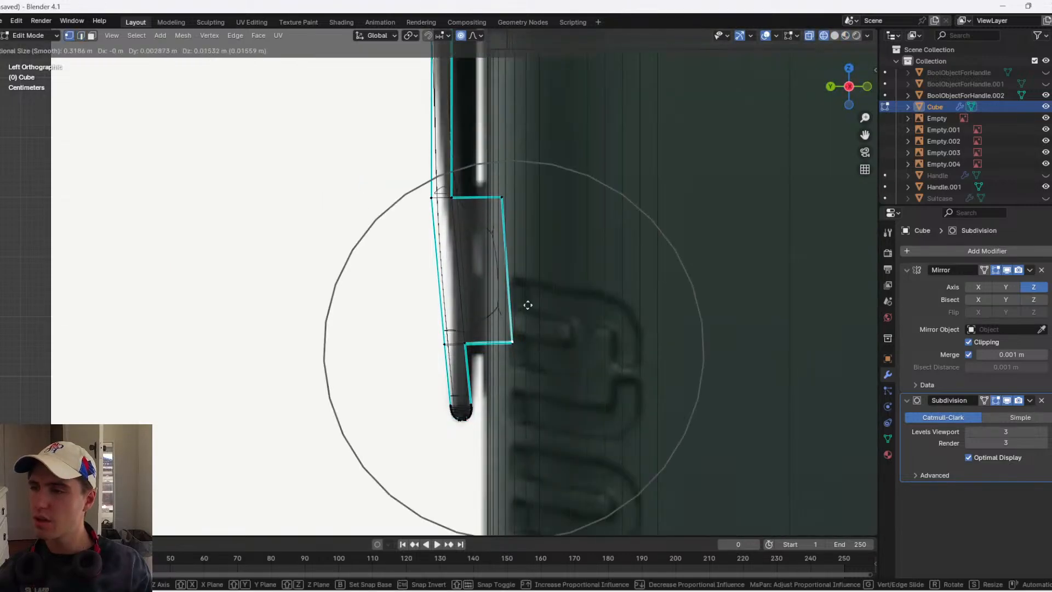
left_click(501, 241)
scroll(508, 254, "down", 5)
- Delete the old handle object and add a new cube mesh
key("Tab")
key("shift+a")
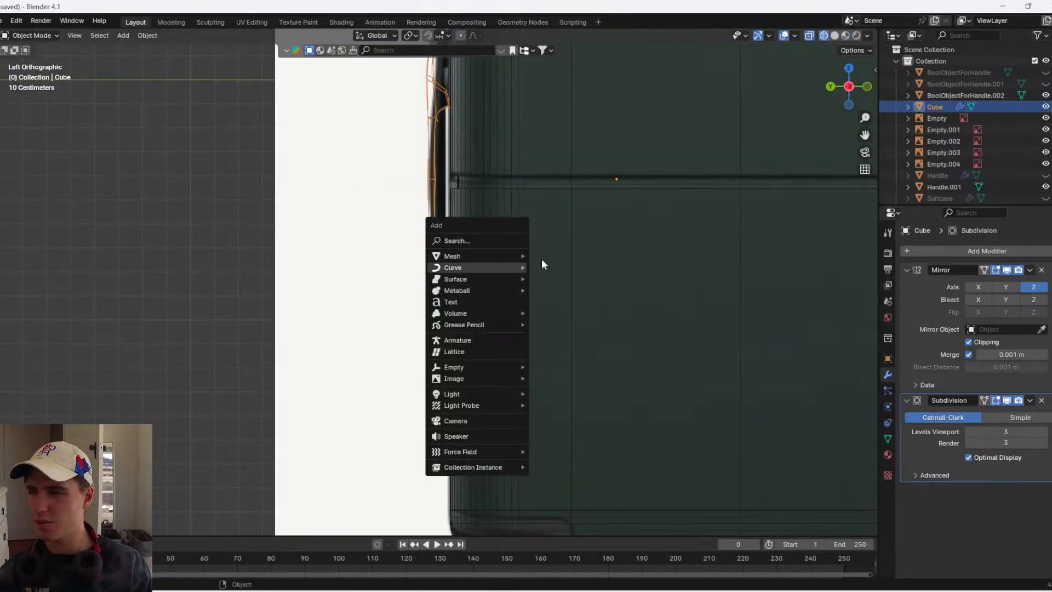
key("x")
left_click(515, 266)
key("shift+a")
left_click(540, 272)
scroll(537, 257, "down", 6)
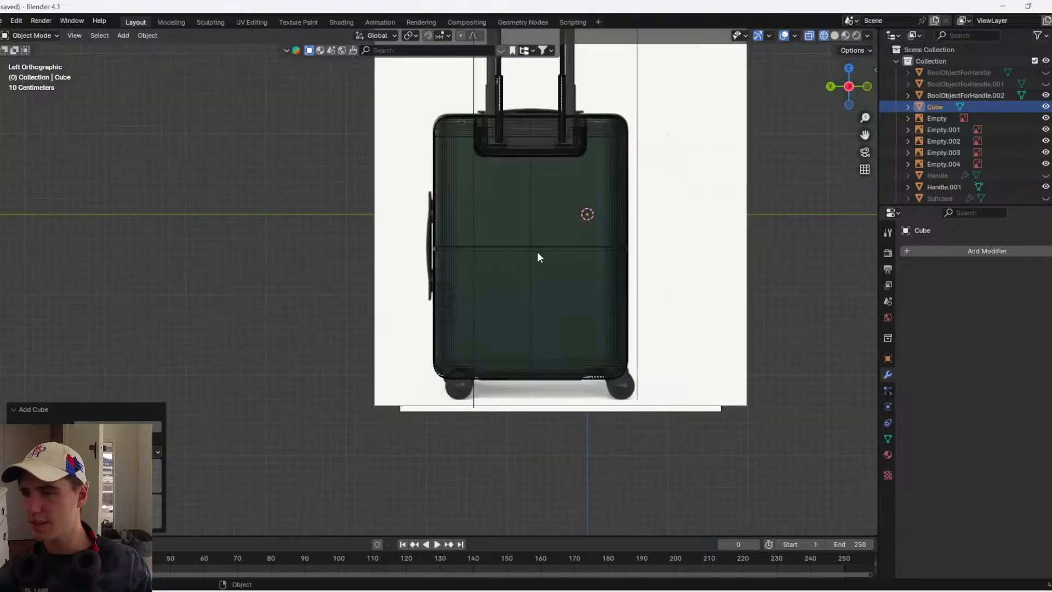
- Snap the new cube to the centre of the suitcase body
key("z")
left_click(551, 255)
middle_click_drag(483, 255, 546, 264)
left_click(492, 272, "shift")
right_click(492, 272)
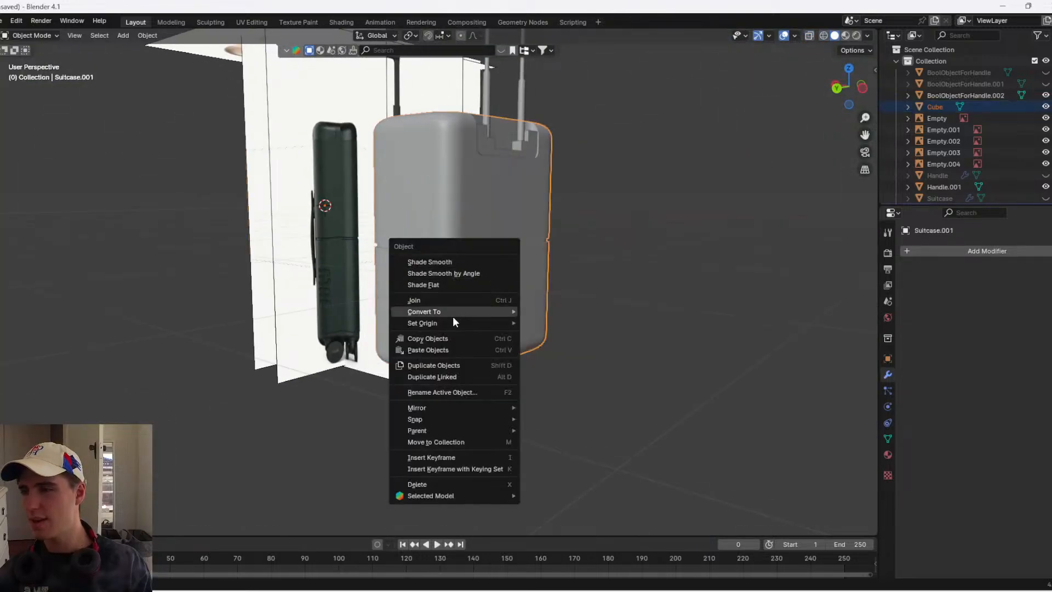
mouse_move(418, 421)
left_click(586, 454)
- Select only the new cube in wireframe view and scale it down well inside the suitcase
key("z")
left_click(448, 333)
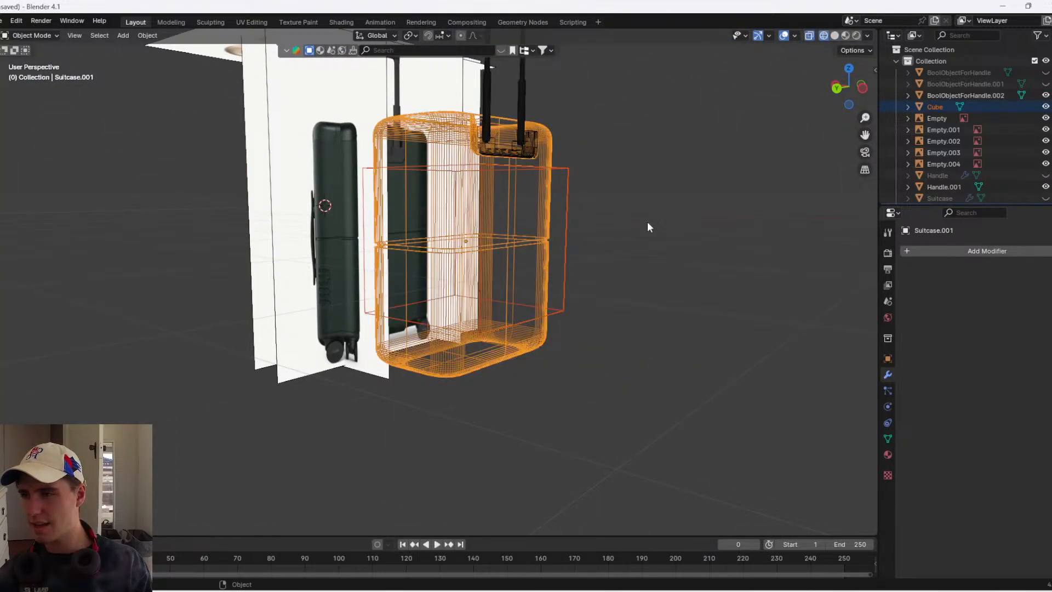
left_click(592, 237)
left_click(560, 247)
key("s")
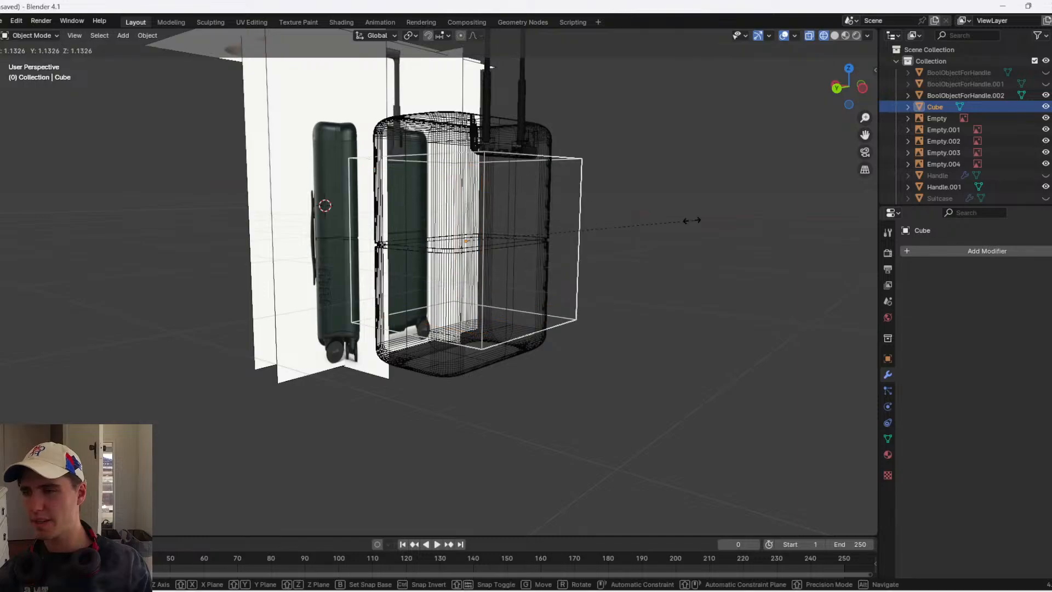
key("Return")
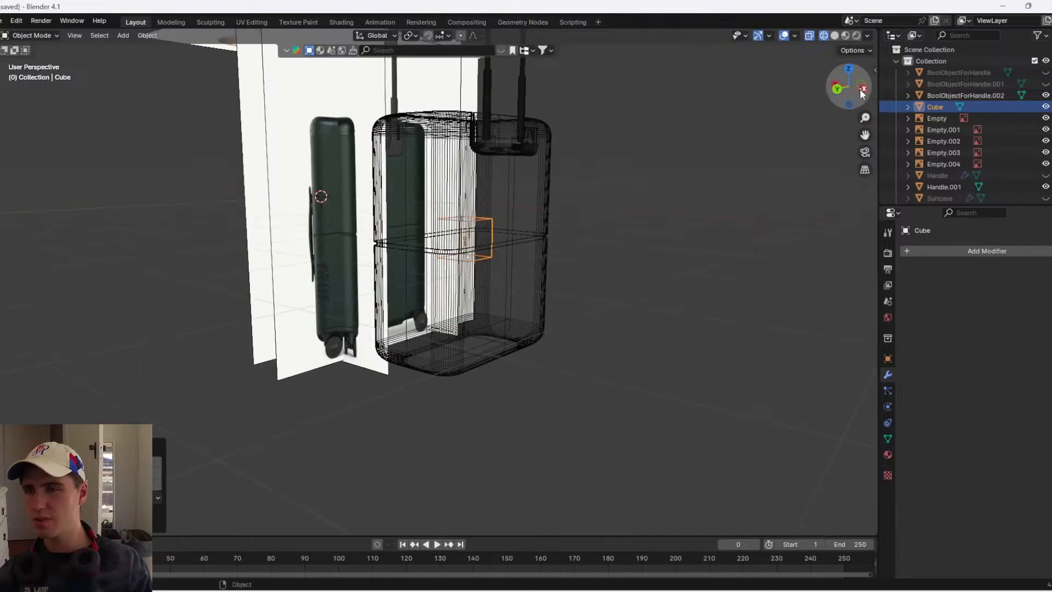
- Shrink the cube to roughly the handle's thickness and move it along Y onto the middle of the reference handle
left_click(862, 88)
scroll(680, 227, "up", 1)
scroll(554, 207, "up", 4)
key("s")
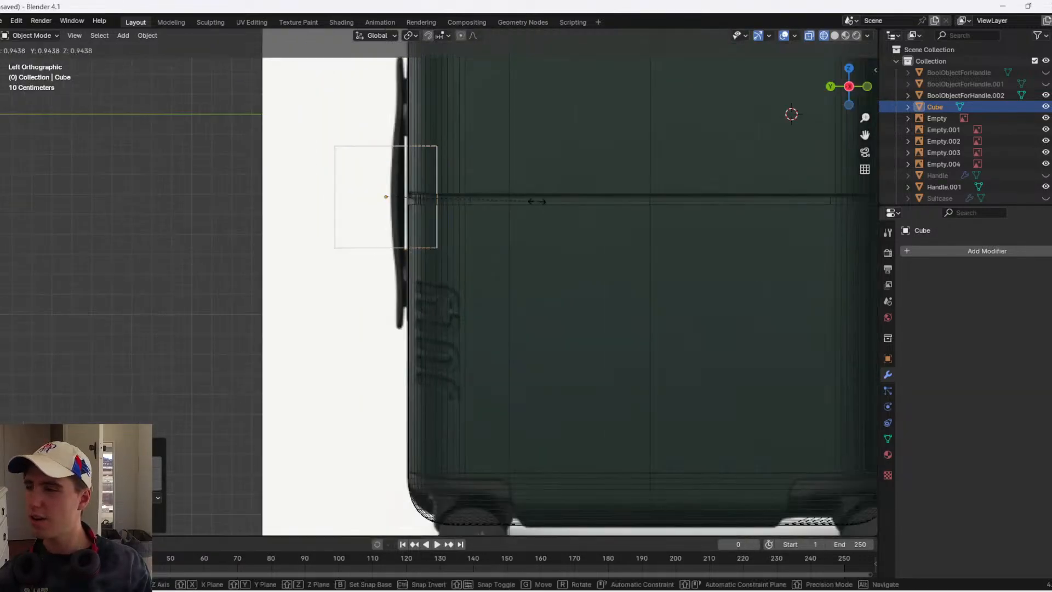
left_click(414, 192)
key("g")
key("y")
left_click(421, 180)
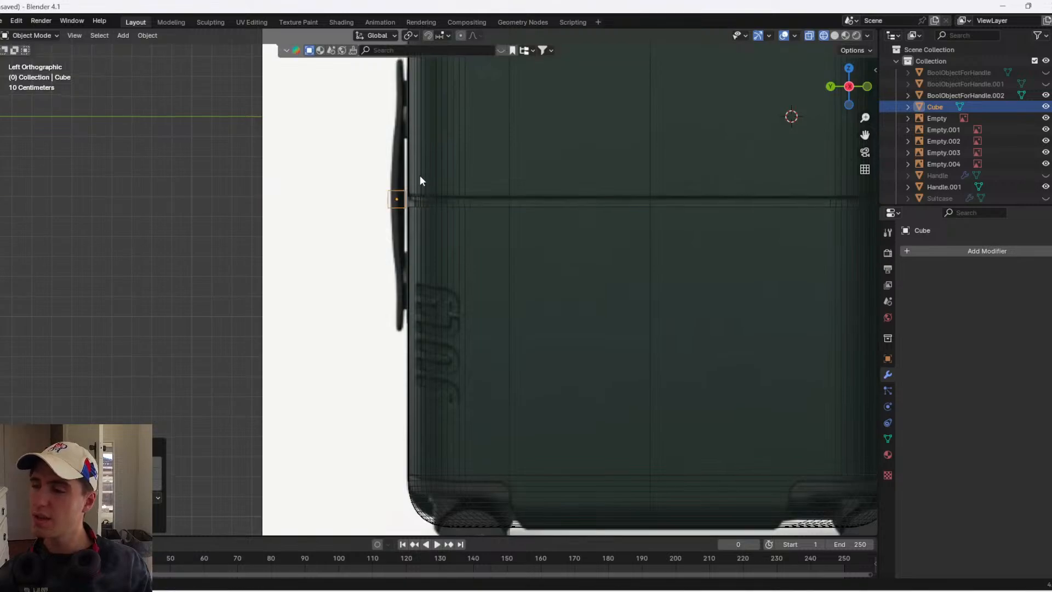
- Add a Subdivision Surface modifier to the cube with viewport and render levels of 3 and open its mesh for editing
scroll(420, 176, "up", 2)
left_click(987, 251)
type("sy")
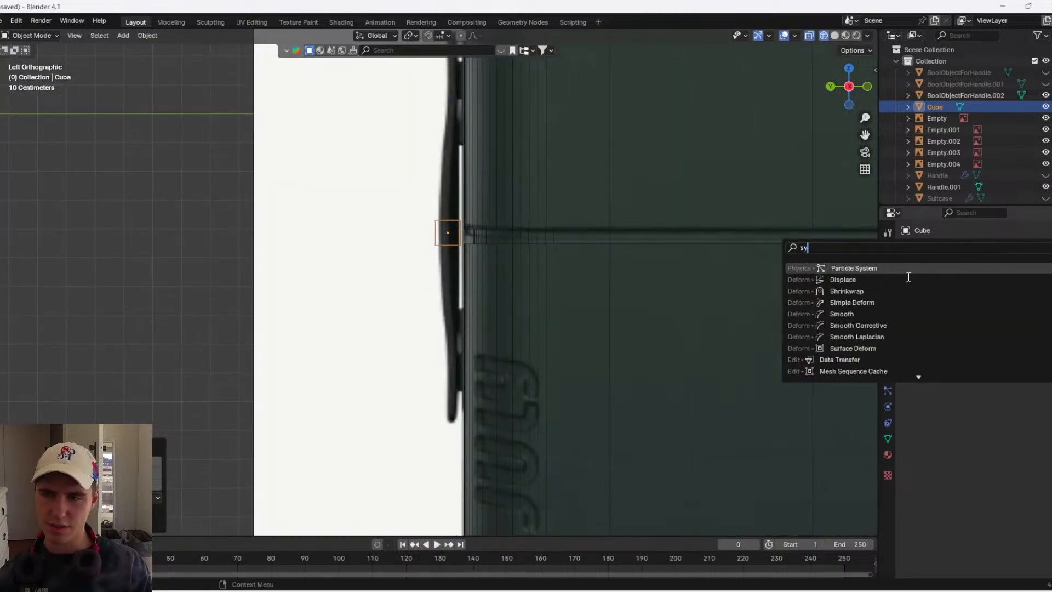
key("BackSpace")
type("u")
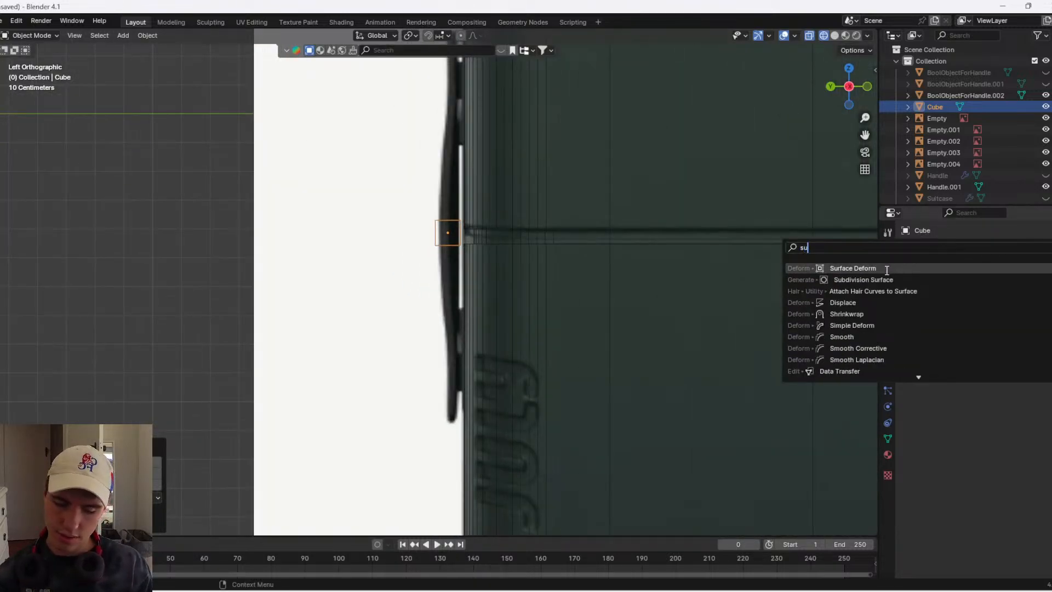
type("b")
key("Return")
scroll(513, 256, "up", 1)
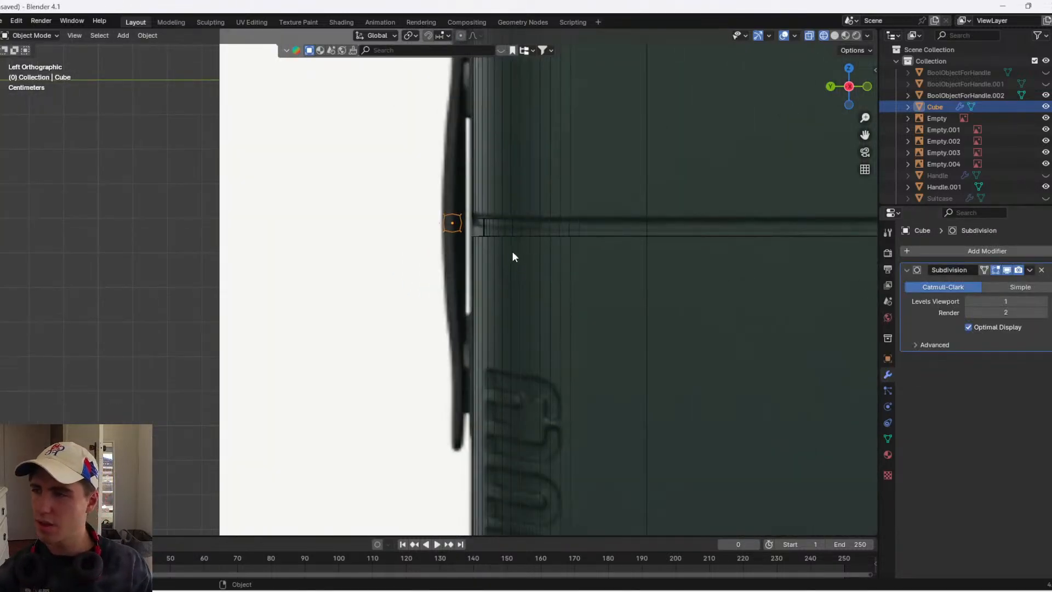
left_click(1045, 313)
key("Tab")
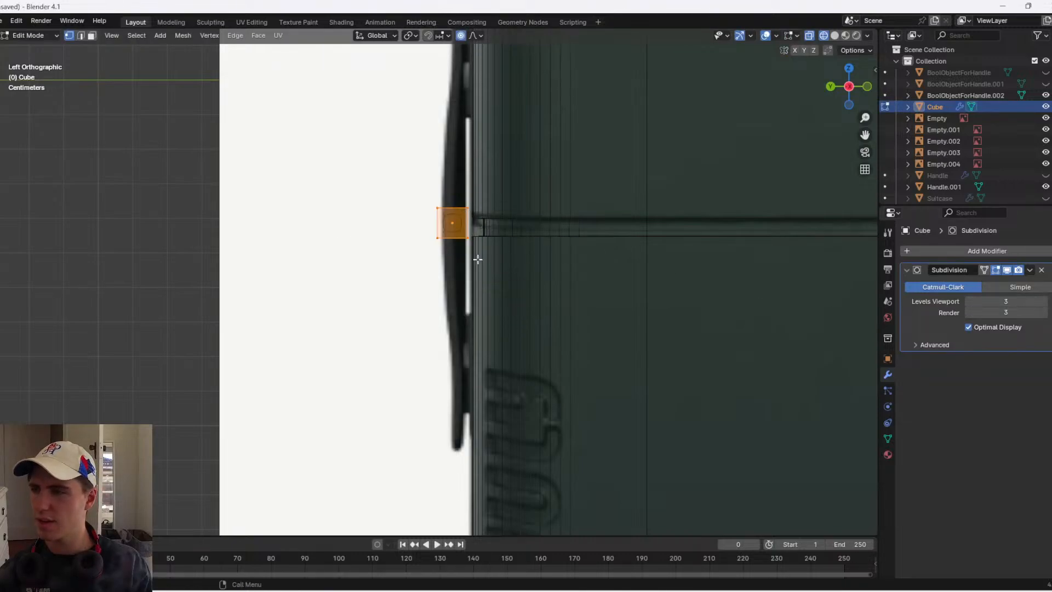
key("g")
left_click(410, 226)
key("ctrl+z")
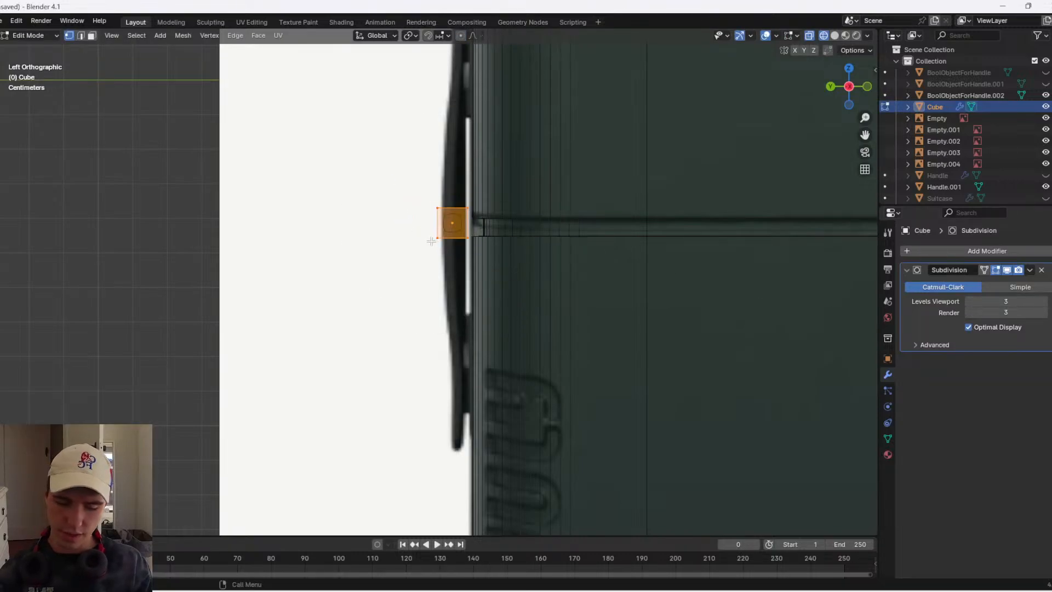
- Extrude the cube's bottom face down along Z twice to follow the lower half of the reference handle
left_click_drag(495, 273, 406, 233)
key("e")
left_click(531, 304)
key("e")
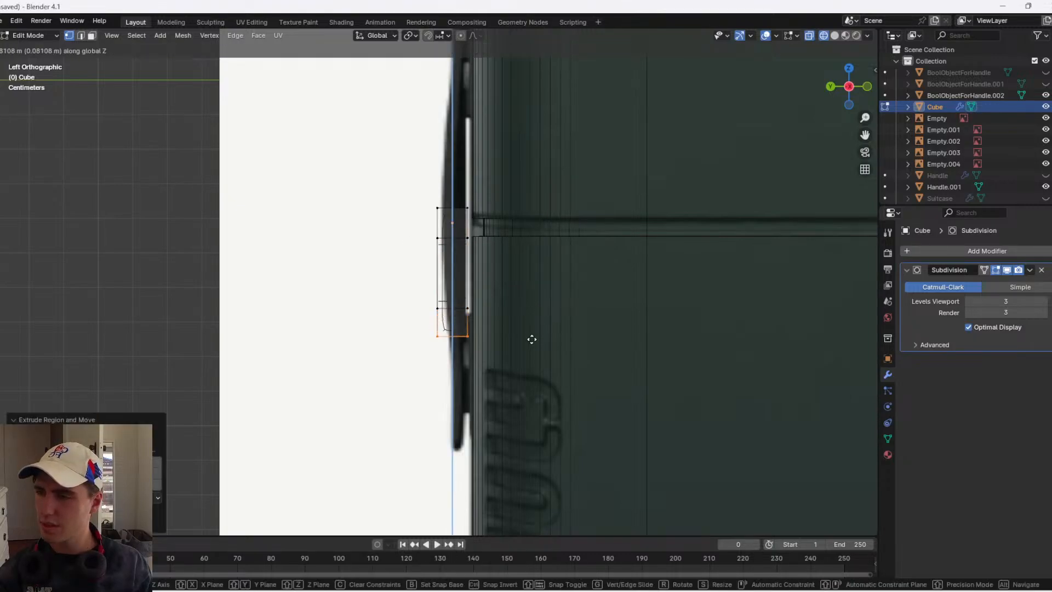
left_click(653, 333)
- Add a Mirror modifier to the handle on the Z axis only, with Clipping enabled, and return to solid view
left_click(951, 248)
type("mi")
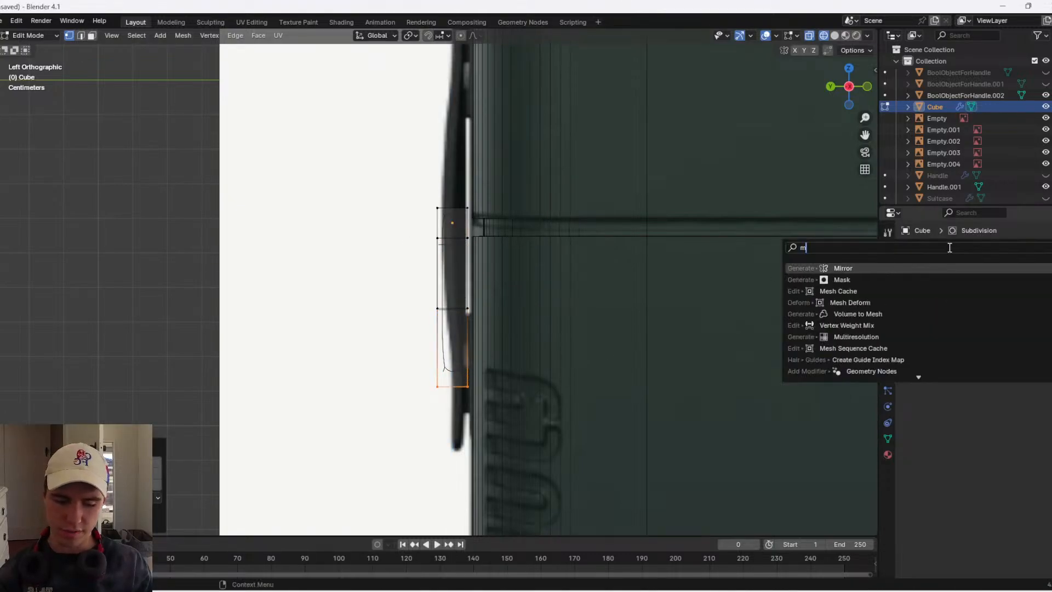
left_click(938, 268)
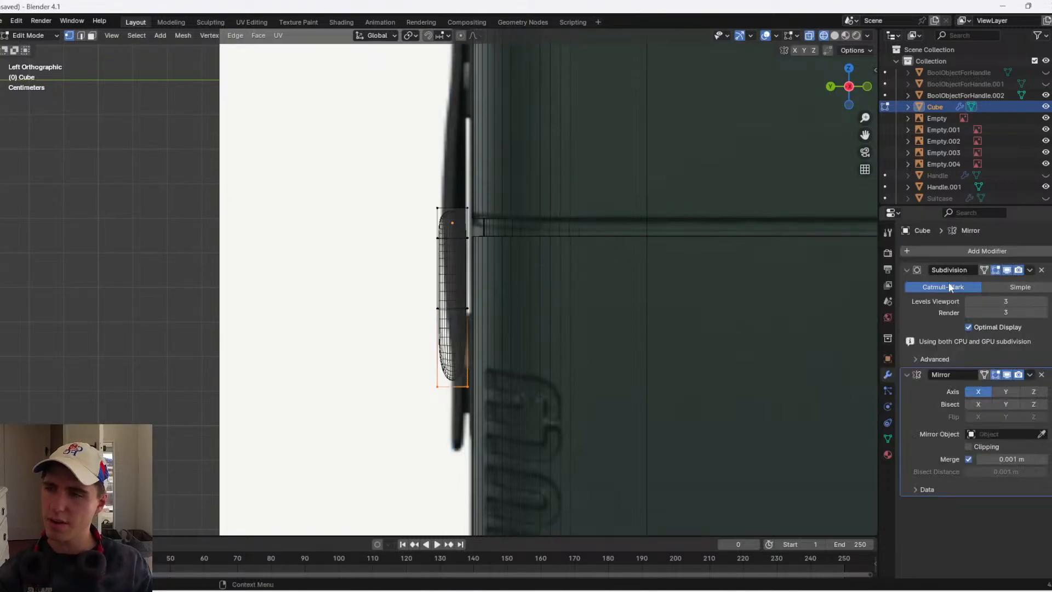
left_click(1027, 393)
left_click(973, 376)
key("shift+z")
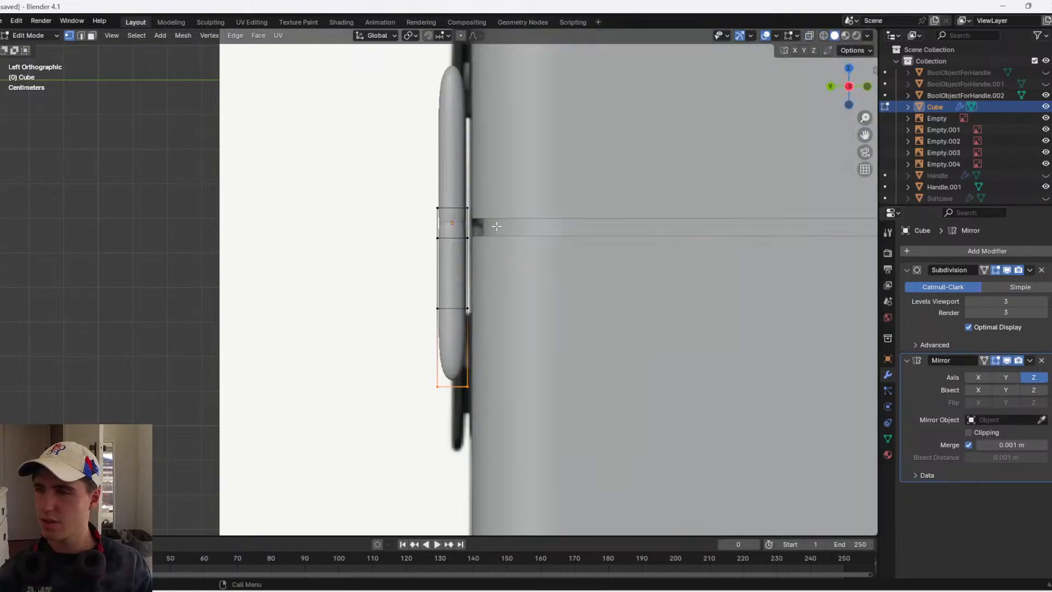
middle_click_drag(497, 226, 769, 284)
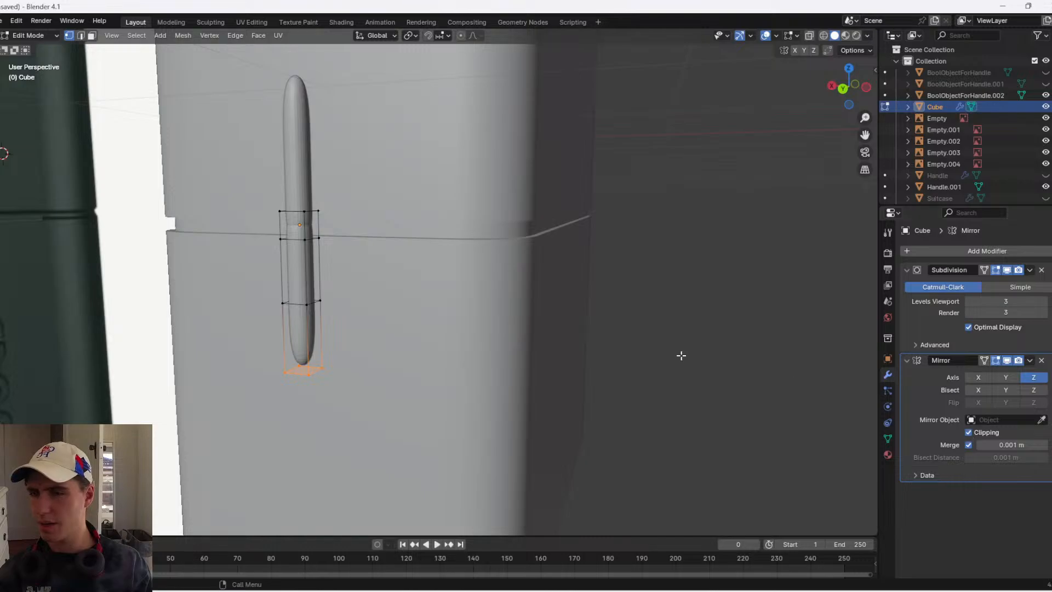
- Select the whole linked mesh and lower it along Z until it separates from its mirrored half
key("ctrl+l")
key("g")
key("z")
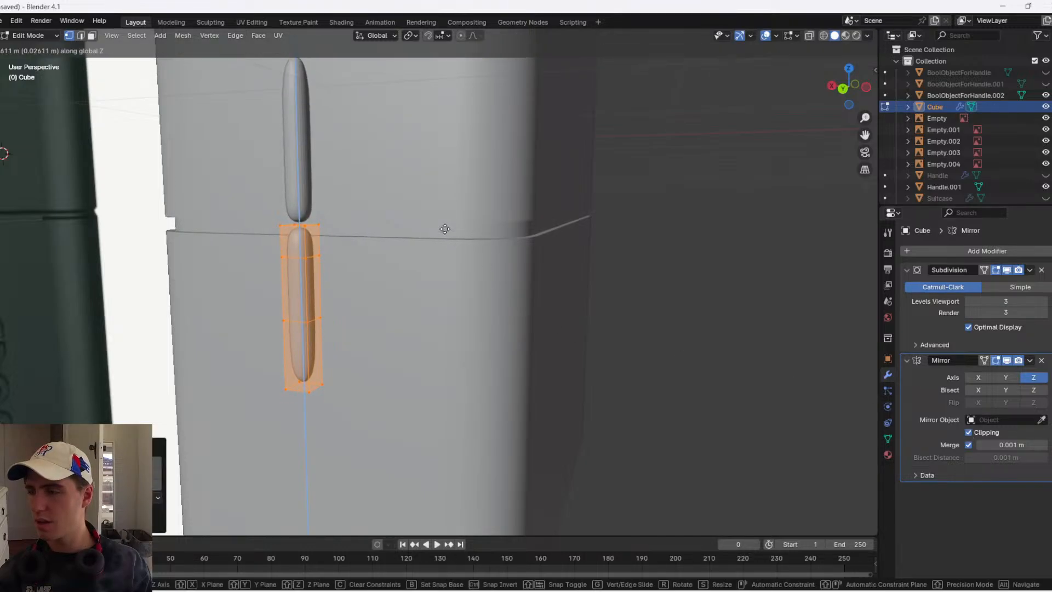
left_click(447, 224)
- In wireframe view, select the mesh's top vertices and raise them along Z to the mirror plane
key("shift+z")
left_click_drag(228, 193, 346, 237)
key("e")
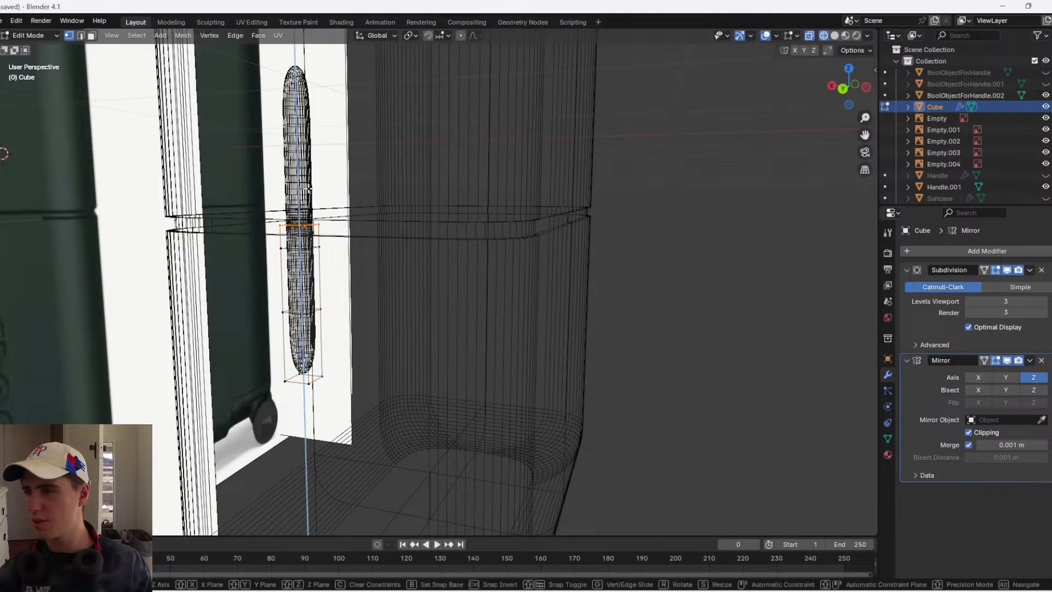
left_click(317, 203)
key("g")
key("z")
left_click(312, 180)
- Push the top vertices along Z against the mirror plane once more and check the joined handle in solid view
key("Tab")
key("shift+z")
scroll(249, 197, "up", 2)
key("Tab")
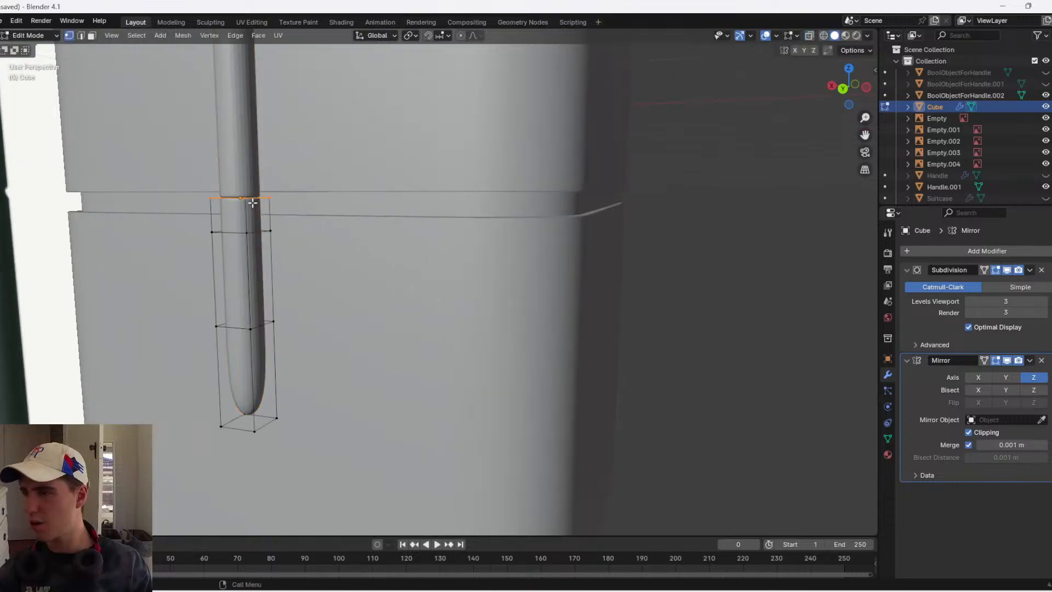
key("g")
key("z")
left_click(302, 201)
key("Tab")
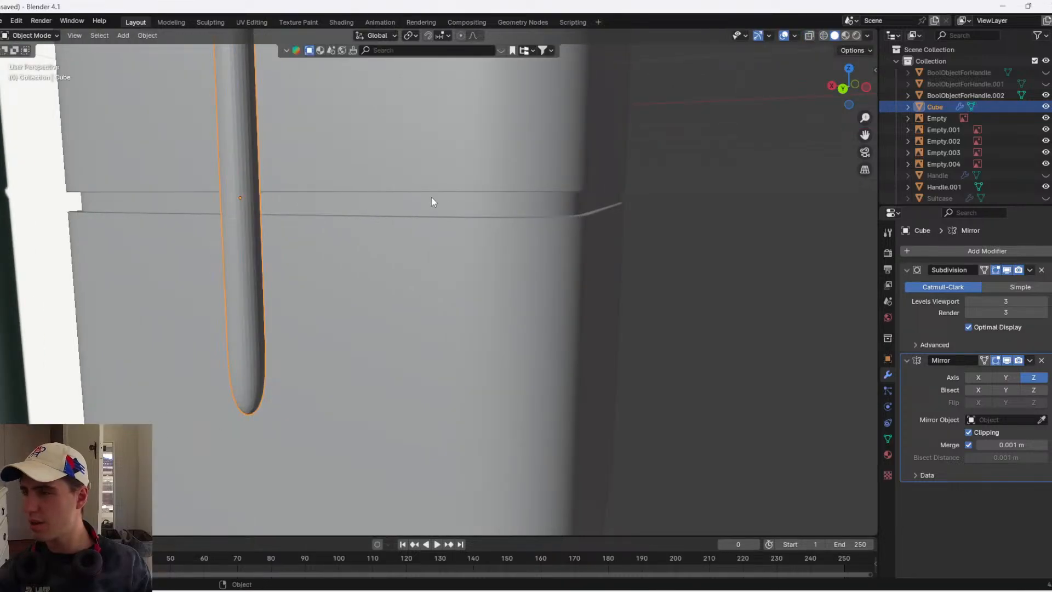
- In left wireframe view, select the handle's bottom vertices and scale them narrower along Y to taper the end
middle_click_drag(432, 198, 721, 119)
left_click(833, 87)
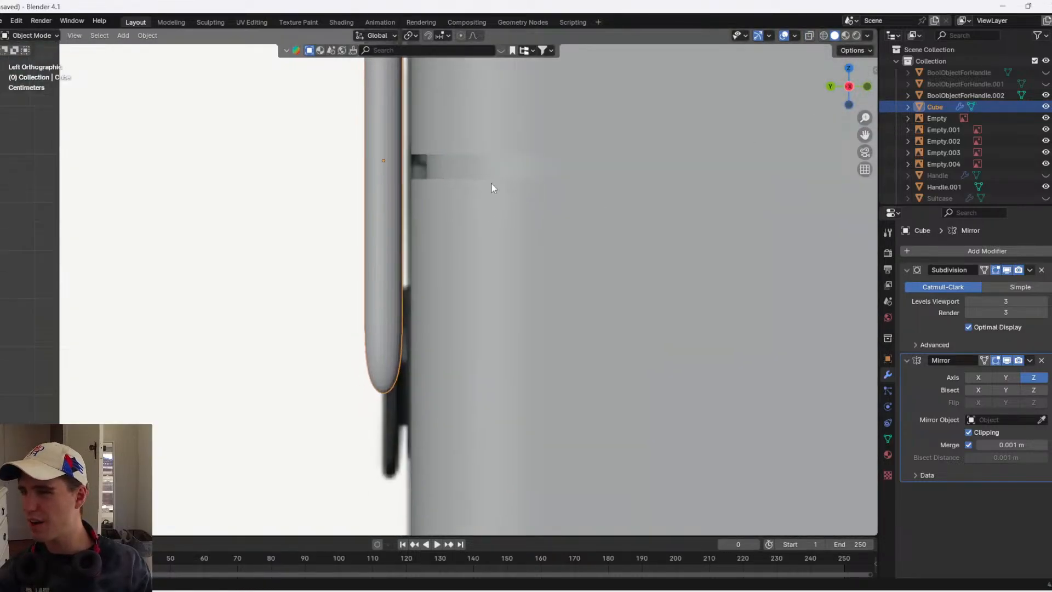
key("shift+z")
key("Tab")
left_click_drag(486, 364, 316, 287)
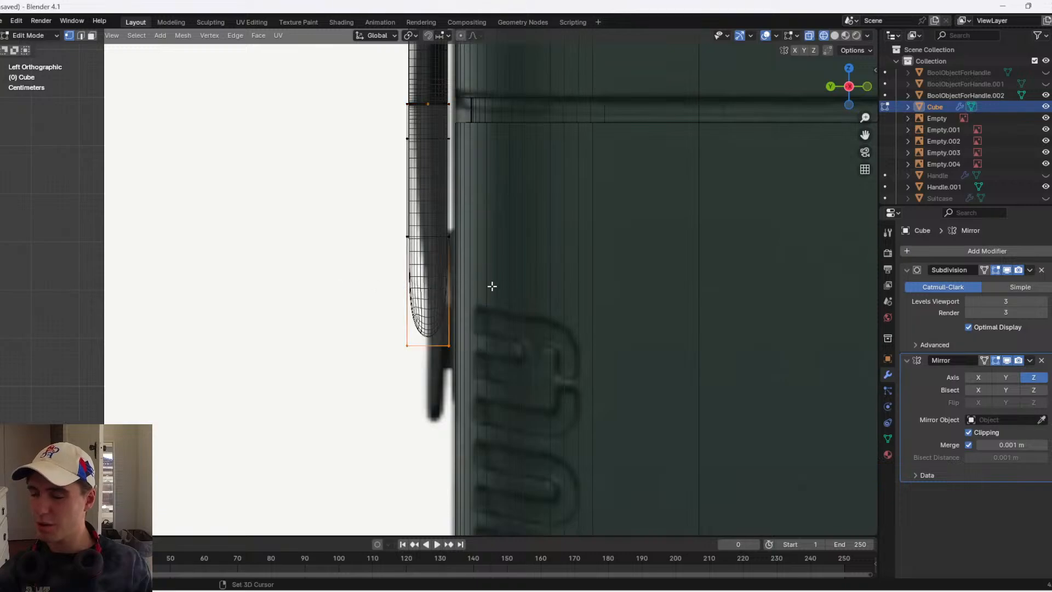
middle_click_drag(508, 283, 387, 221, "shift")
key("s")
left_click(392, 267)
key("g")
key("y")
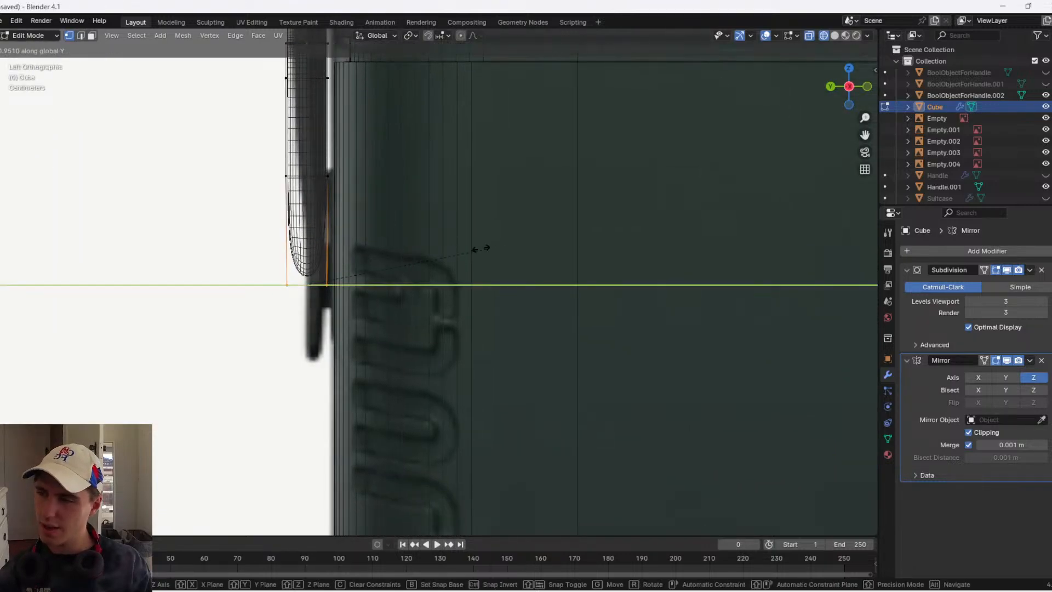
key("z")
- Extrude the narrowed end down to the tip of the reference handle and rotate it to follow the handle's slant
key("g")
key("y")
right_click(401, 266)
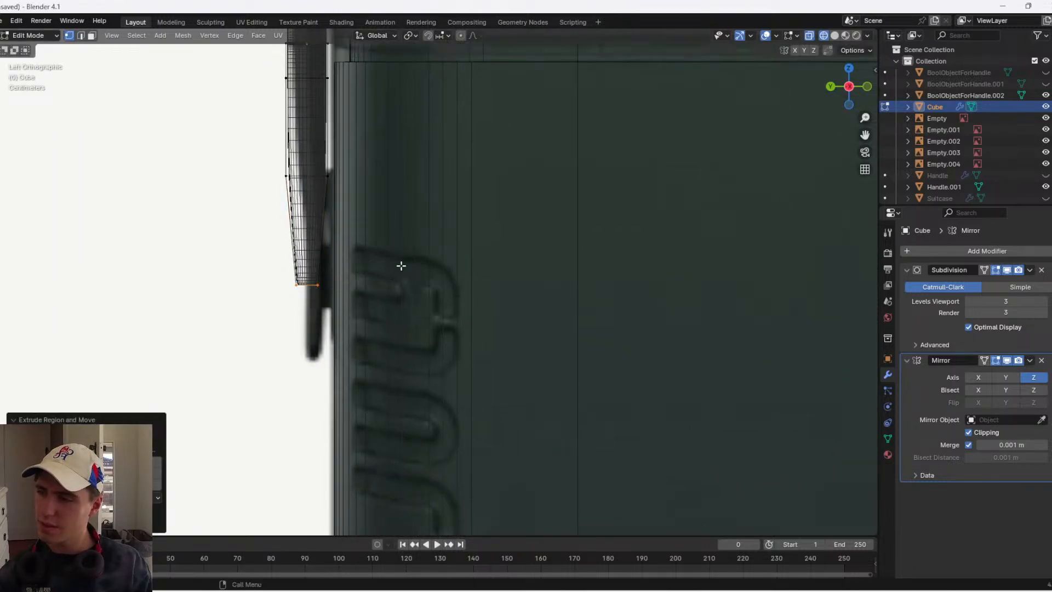
key("g")
left_click(383, 320)
key("r")
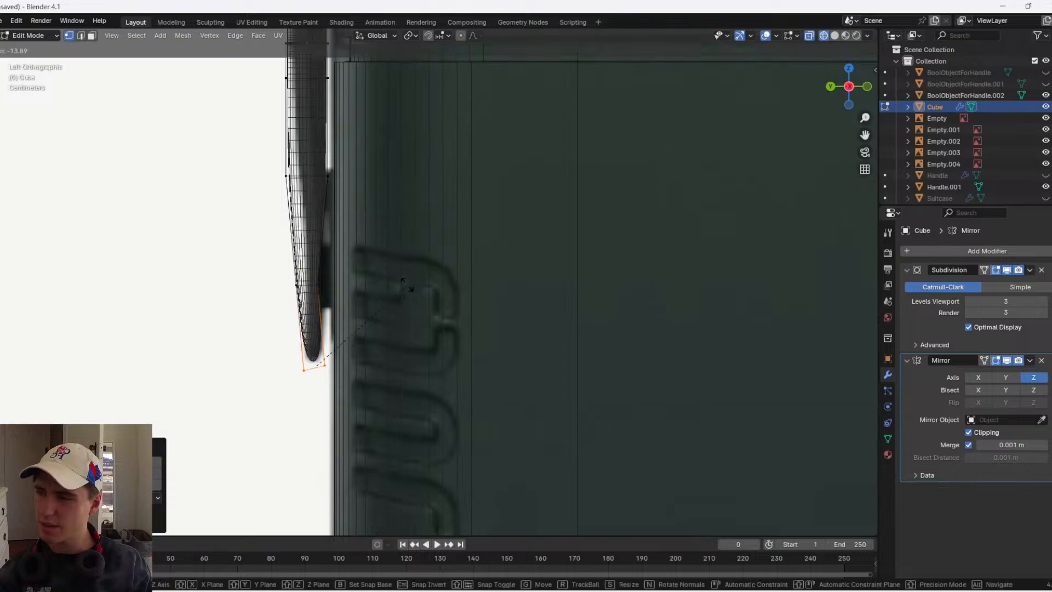
left_click(404, 281)
- Extrude the tip a small distance further, adjusting its rotation and position to sharpen the handle's end
key("e")
right_click(456, 309)
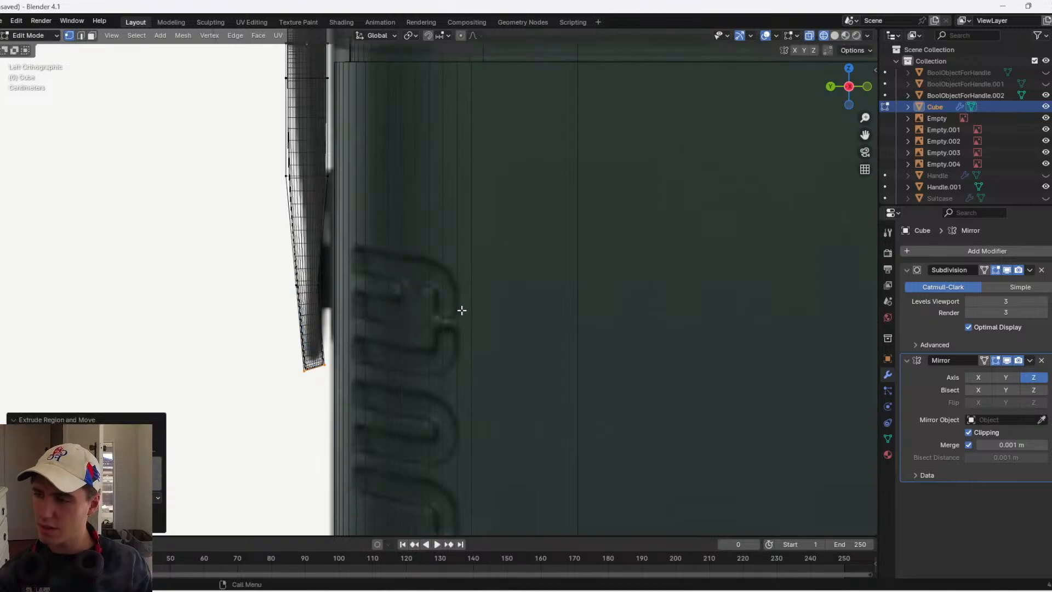
key("r")
left_click(468, 293)
key("g")
left_click(470, 298)
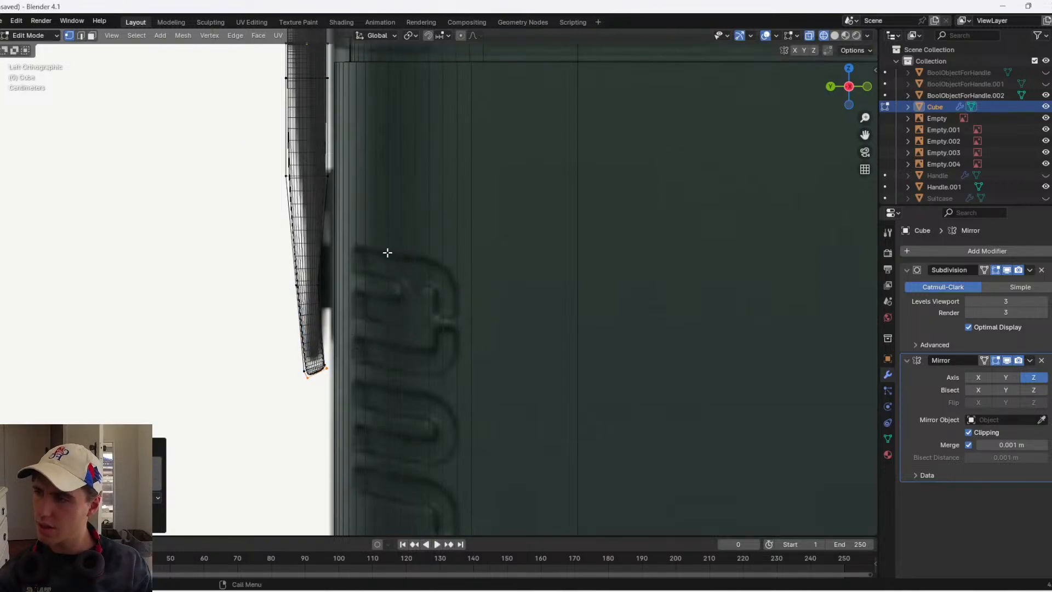
- Insert two loop cuts in the handle's lower section and extrude the inner face between them into the suitcase as a mount
left_click(299, 234)
right_click(300, 233)
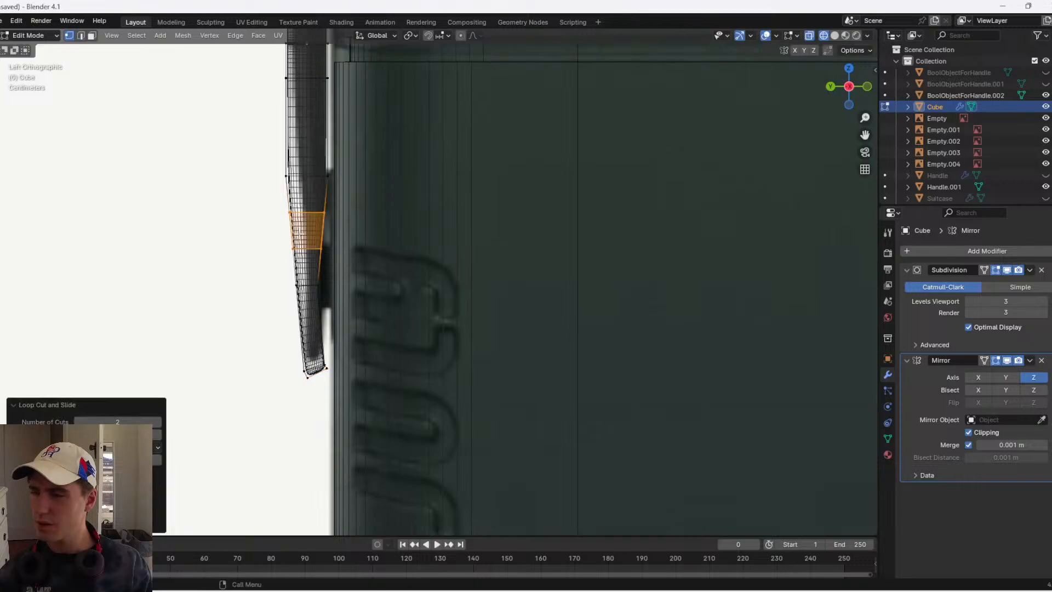
key("3")
middle_click_drag(331, 232, 361, 237)
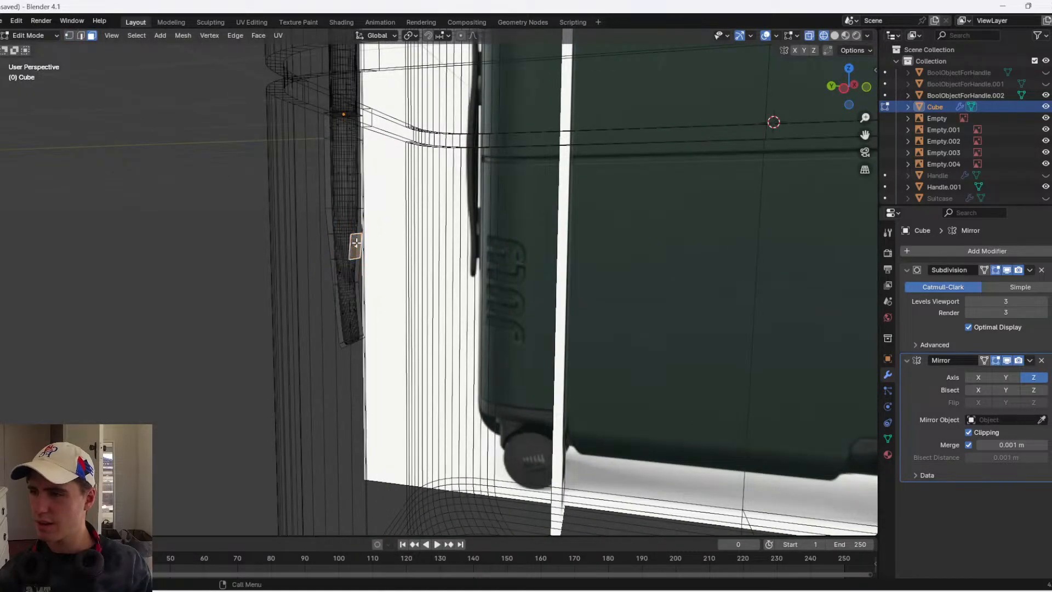
left_click(845, 90)
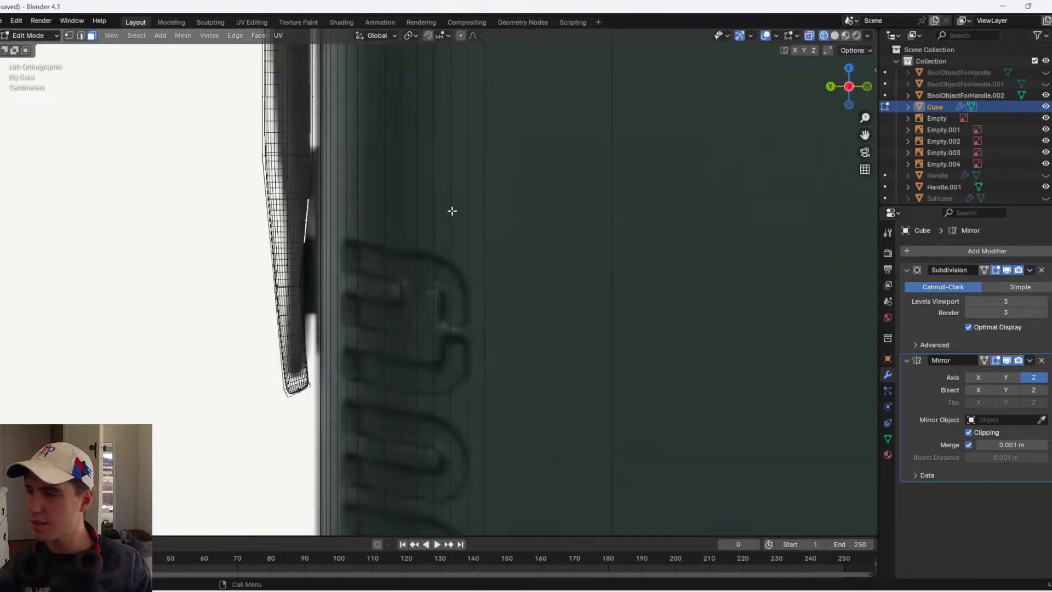
key("e")
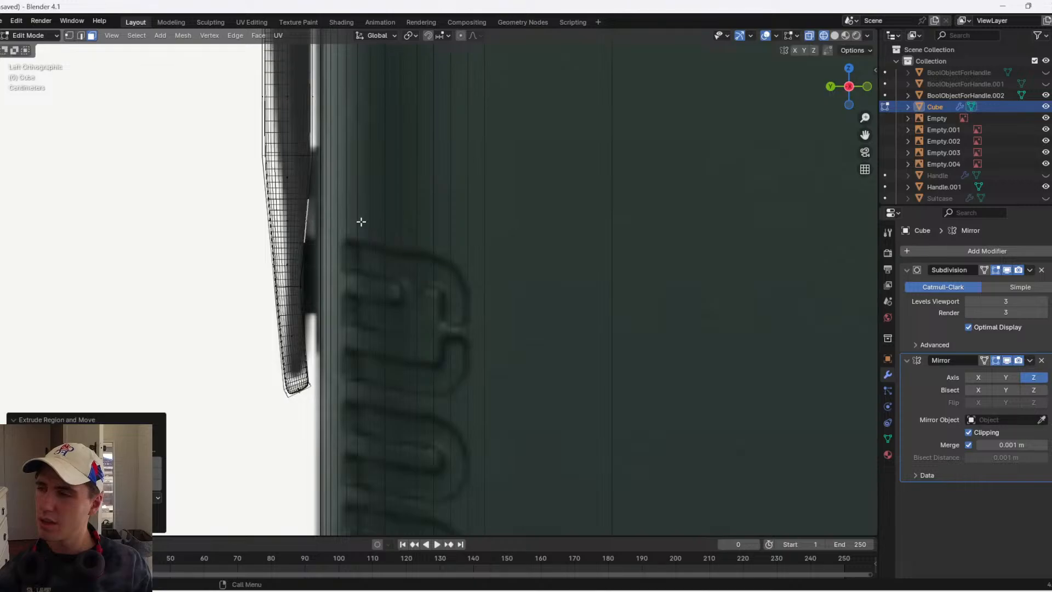
left_click(397, 220)
key("e")
left_click(395, 218)
middle_click_drag(369, 198, 408, 295, "shift")
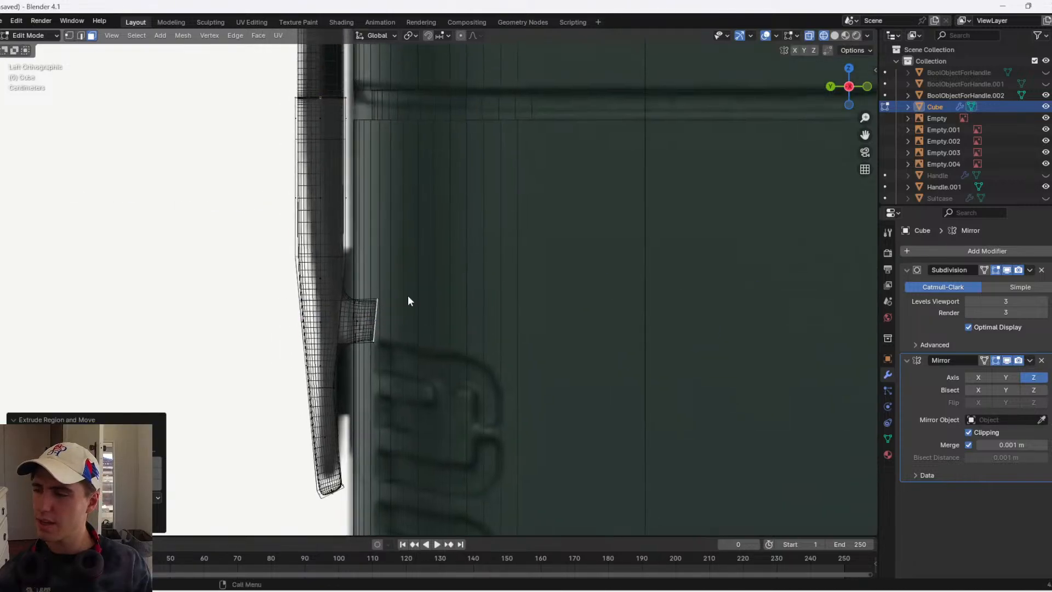
- Select the vertices at the handle's middle and move them about 0.039 m outward along Y with proportional editing
key("Tab")
scroll(398, 272, "down", 2)
scroll(431, 170, "down", 4)
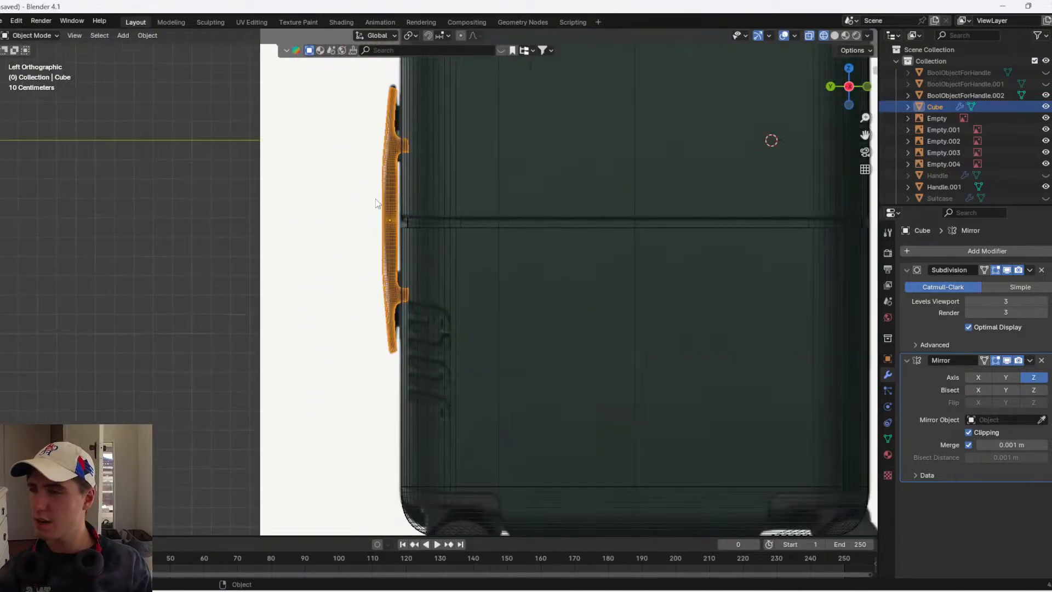
key("Tab")
scroll(261, 213, "up", 5)
key("z")
left_click(157, 193)
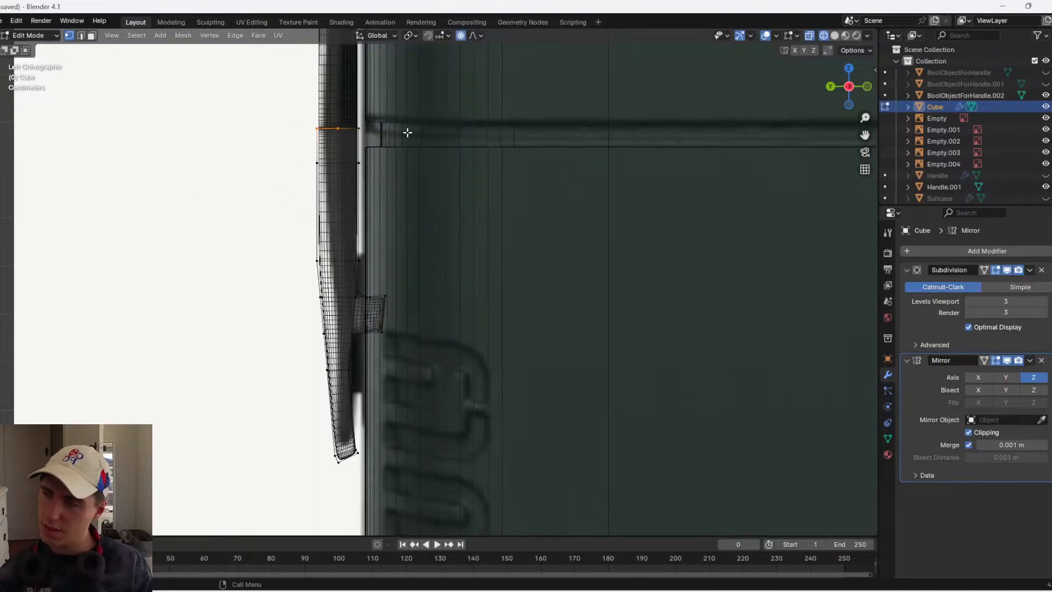
key("g")
key("y")
left_click(388, 127)
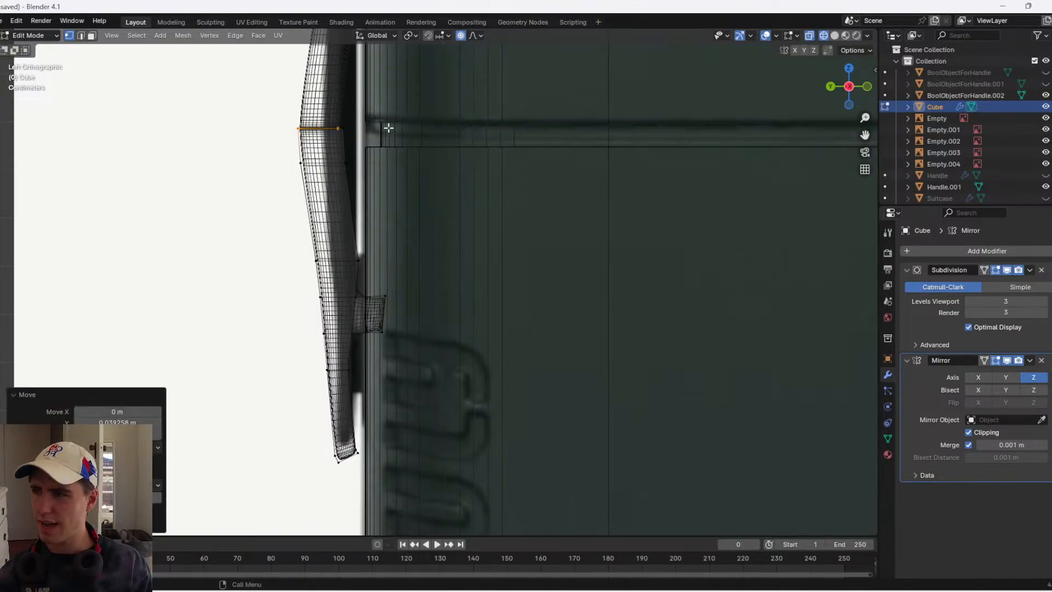
- Move the inner vertices above the mount outward along Y with proportional editing to smooth the handle's bow
key("Tab")
key("Tab")
left_click_drag(366, 253, 349, 244)
key("g")
key("y")
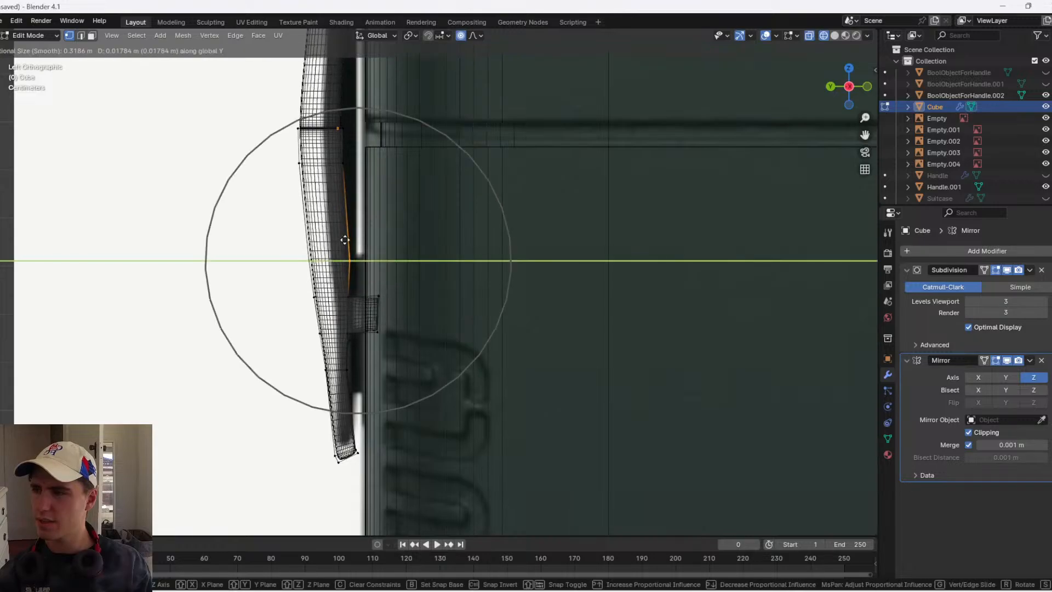
scroll(342, 236, "up", 5)
left_click(340, 236)
- Return to object mode in solid view and apply smooth shading to the handle
key("Tab")
scroll(351, 233, "down", 2)
key("z")
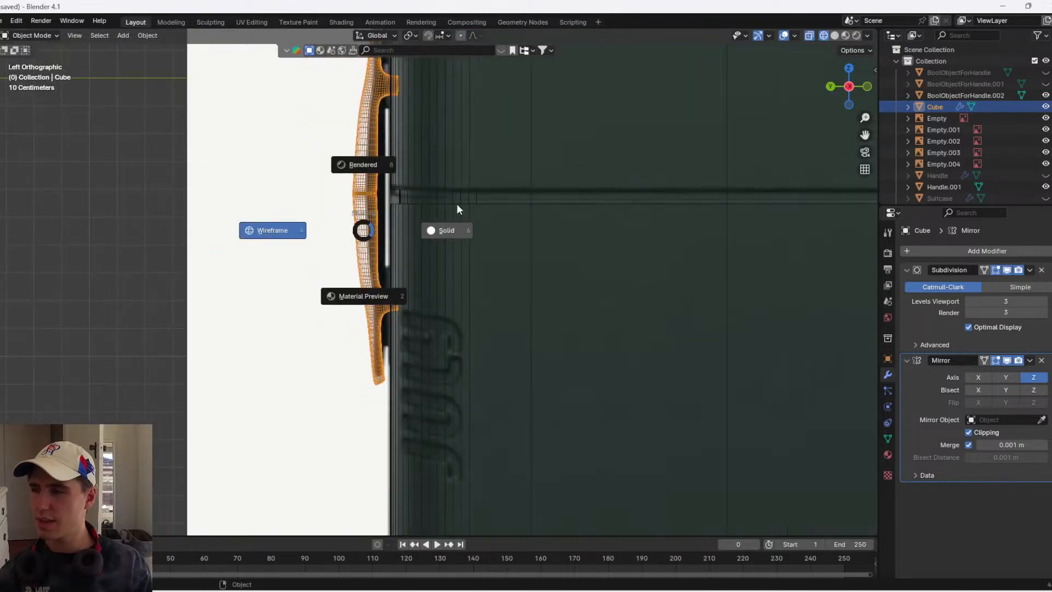
left_click(459, 205)
middle_click_drag(459, 205, 478, 214)
left_click(127, 216)
middle_click_drag(127, 216, 231, 221)
scroll(231, 220, "down", 3)
left_click(229, 220)
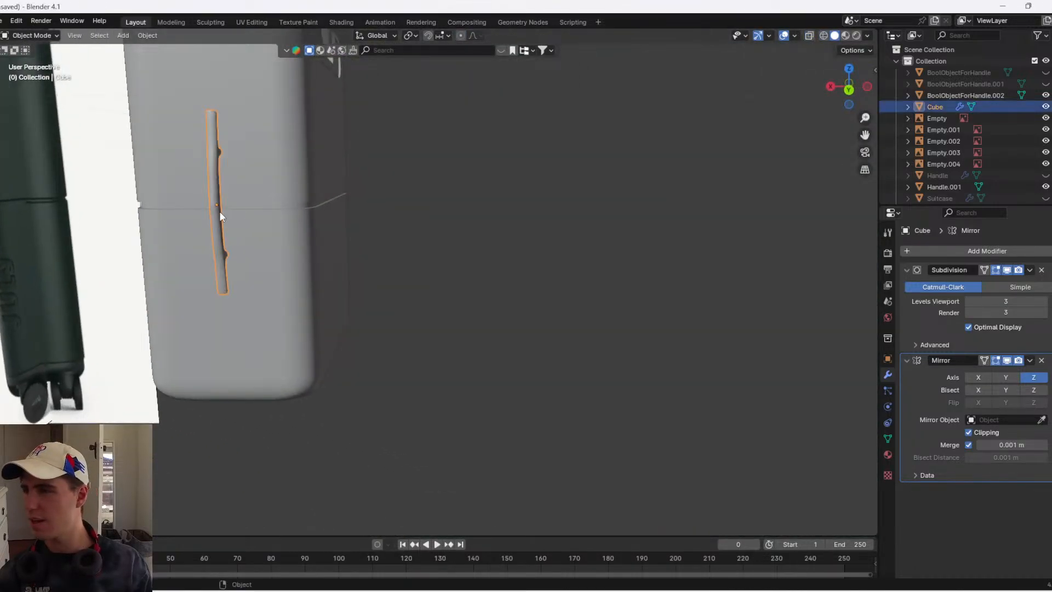
right_click(217, 212)
left_click(186, 75)
- In back wireframe view, edit the handle's mesh and add a centred vertical loop cut along its length
scroll(196, 107, "up", 4)
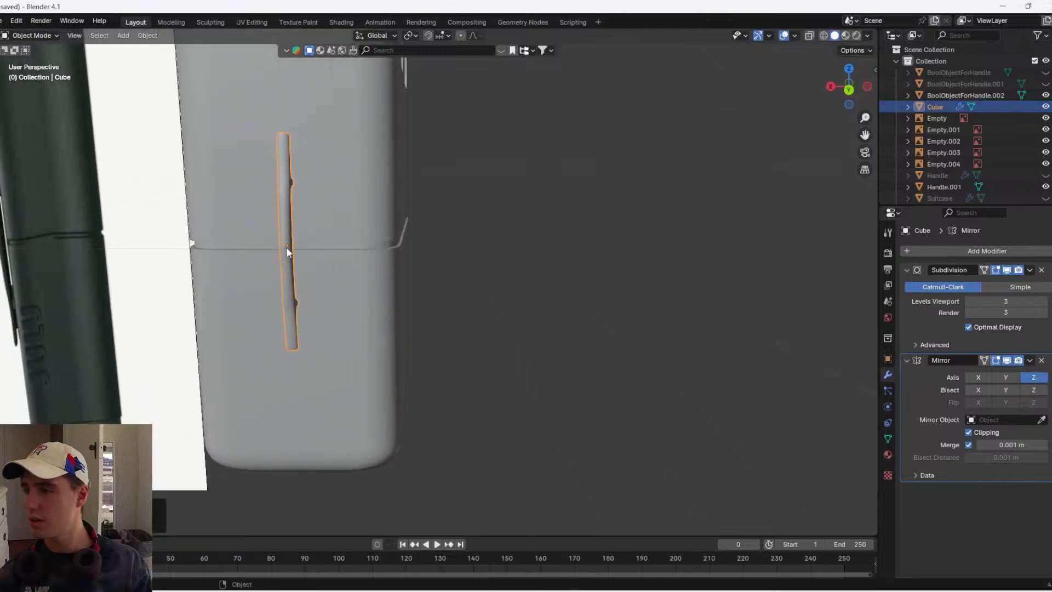
key("Tab")
left_click(851, 91)
key("z")
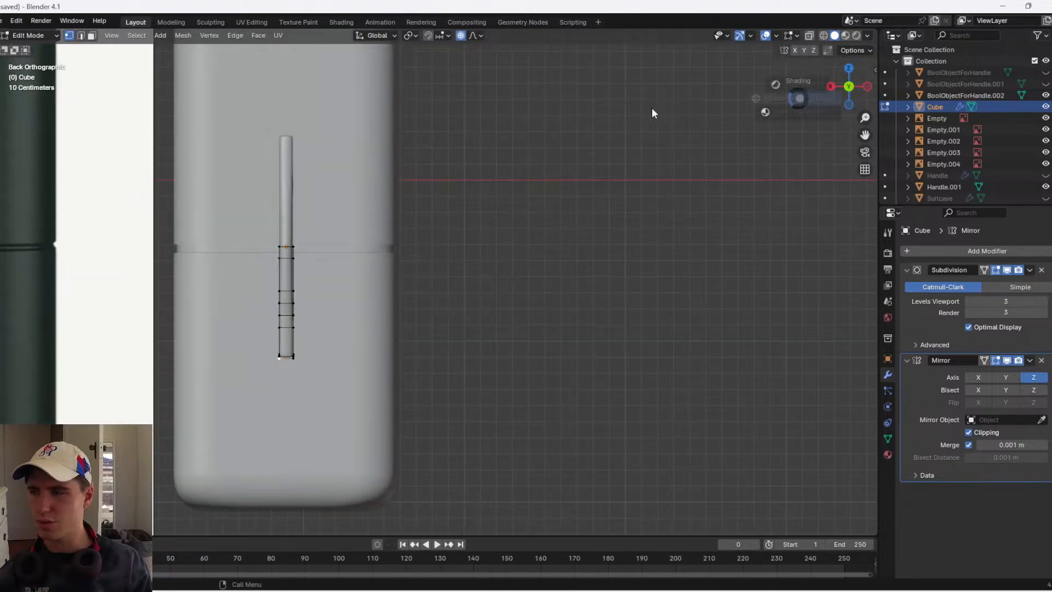
left_click(653, 111)
middle_click_drag(331, 249, 498, 103, "shift")
scroll(498, 143, "up", 4)
middle_click_drag(511, 144, 452, 255, "shift")
scroll(453, 255, "up", 3)
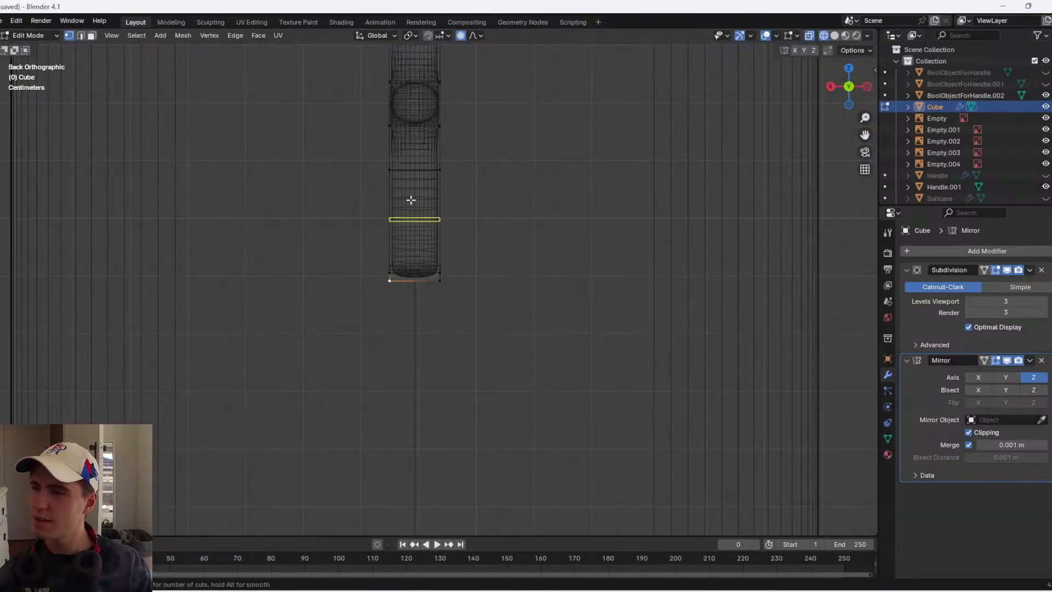
left_click(408, 278)
right_click(408, 276)
- Select the outer vertices on both sides of the tip and raise them about 0.014 m along Z with proportional editing
left_click_drag(384, 244, 383, 242)
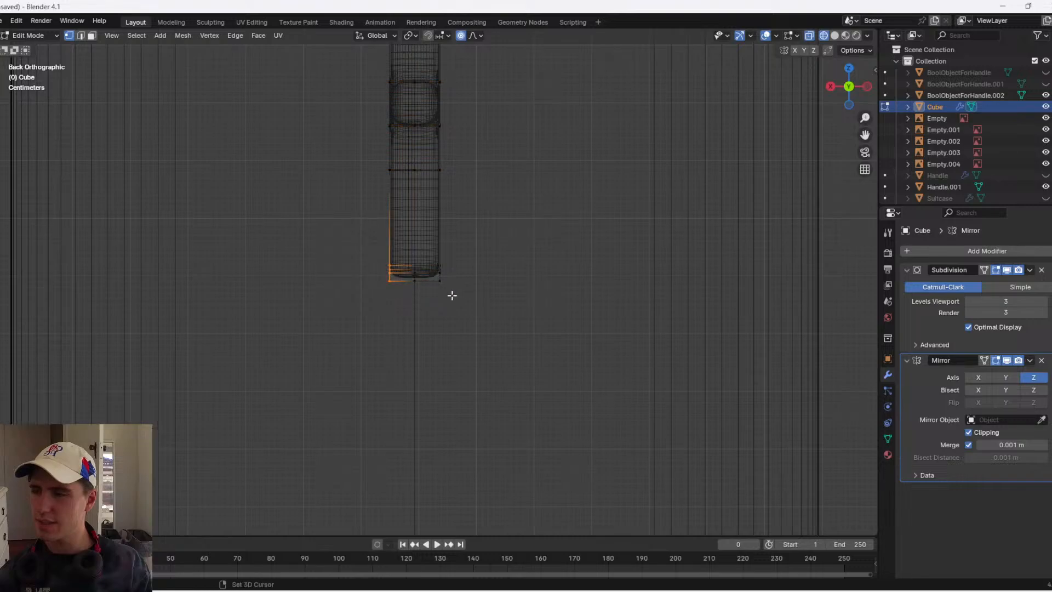
left_click_drag(451, 296, 429, 244, "shift")
key("g")
key("z")
scroll(452, 227, "down", 5)
scroll(451, 228, "up", 4)
scroll(450, 229, "up", 4)
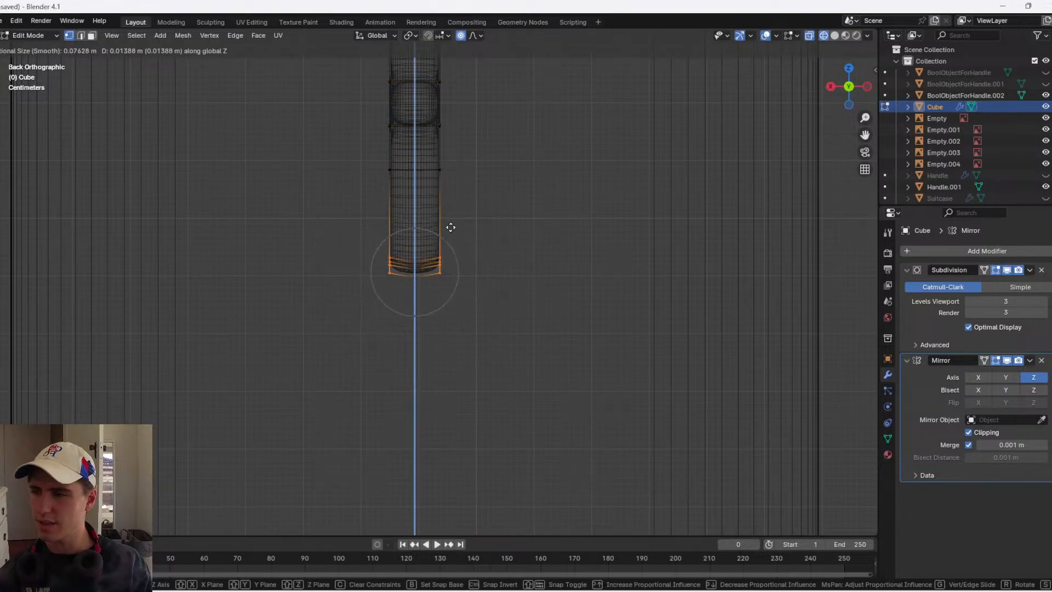
left_click(451, 227)
- In solid shading, select the tip's lowest centre vertex and lower it about 0.02 m along Z with proportional editing
key("shift+z")
mouse_move(451, 226)
middle_mouse_down()
mouse_move(498, 250)
mouse_move(468, 251)
mouse_move(472, 227)
middle_mouse_up()
key("g")
key("z")
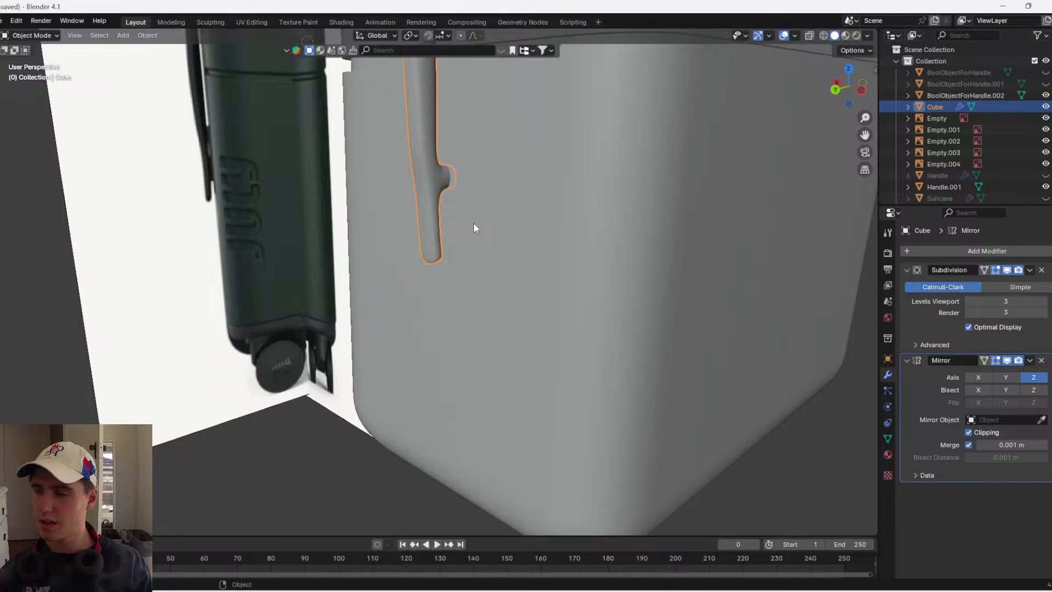
left_click(474, 222)
key("2")
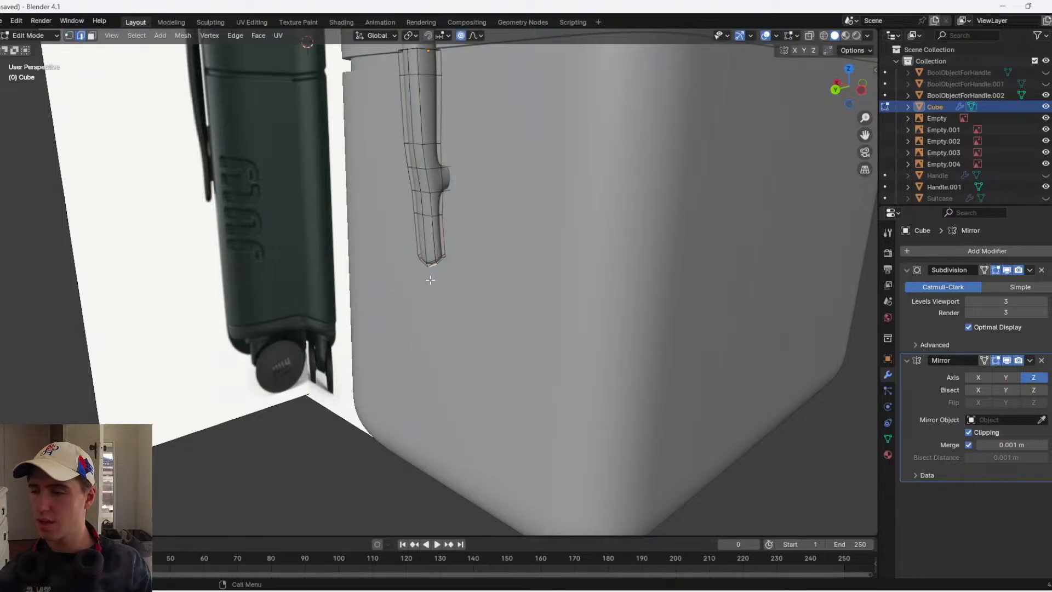
key("KP_Decimal")
key("1")
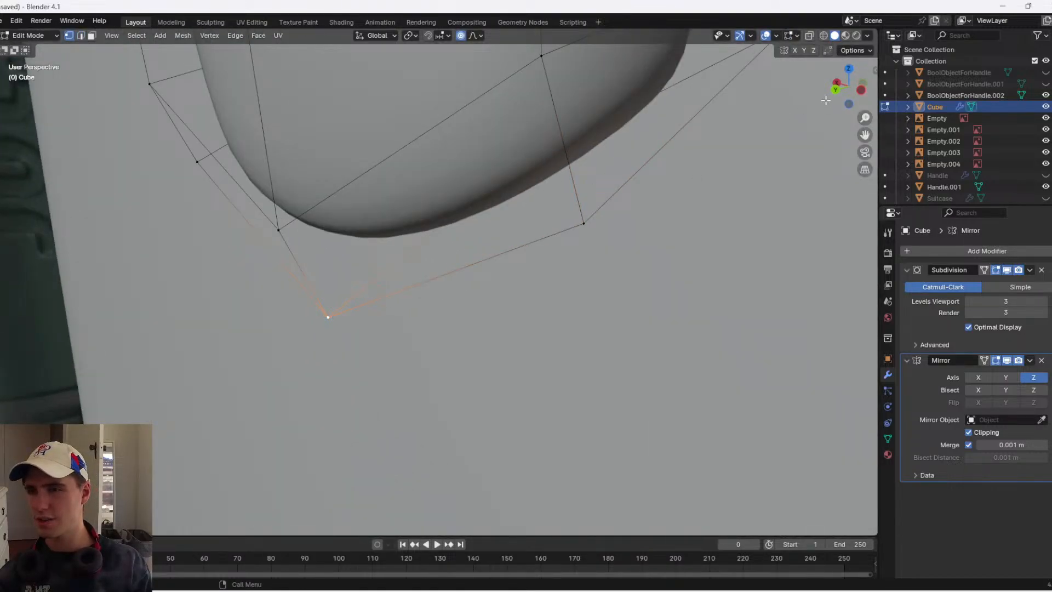
left_click(836, 89)
key("g")
key("z")
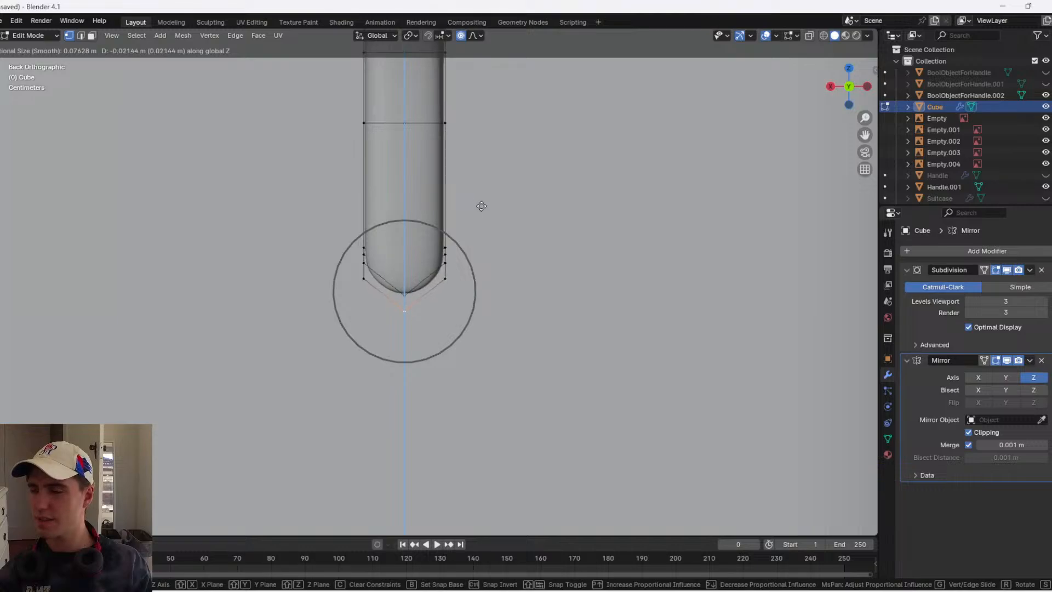
scroll(484, 213, "up", 3)
left_click(482, 223)
- Turn off proportional editing, adjust the tip's centre vertex along Z and return to object mode
key("o")
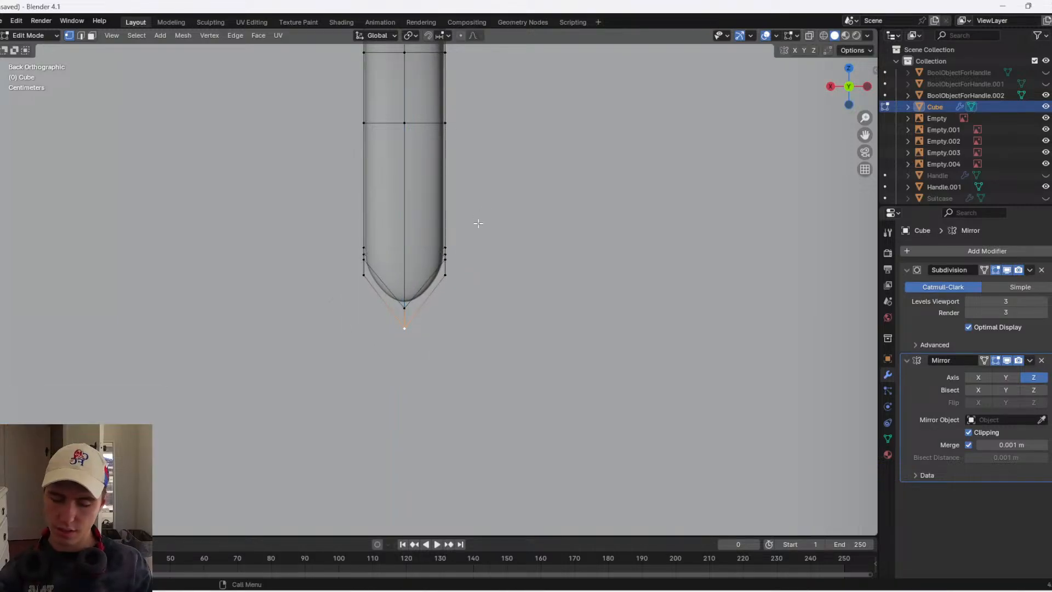
key("g")
key("z")
left_click(494, 229)
key("Tab")
- Examine the handle's rounded tip and its middle section at the mirror seam in perspective
scroll(595, 203, "down", 7)
middle_click_drag(597, 203, 524, 200)
scroll(521, 224, "up", 4)
scroll(576, 189, "down", 6)
scroll(553, 174, "down", 4)
left_click(289, 213)
scroll(447, 145, "up", 7)
middle_click_drag(456, 126, 459, 245, "shift")
left_click(459, 245)
middle_click_drag(459, 203, 460, 310, "shift")
- Edit the handle's mesh and delete the vertices of the loop at the mirror seam
key("Tab")
key("2")
scroll(466, 205, "up", 3)
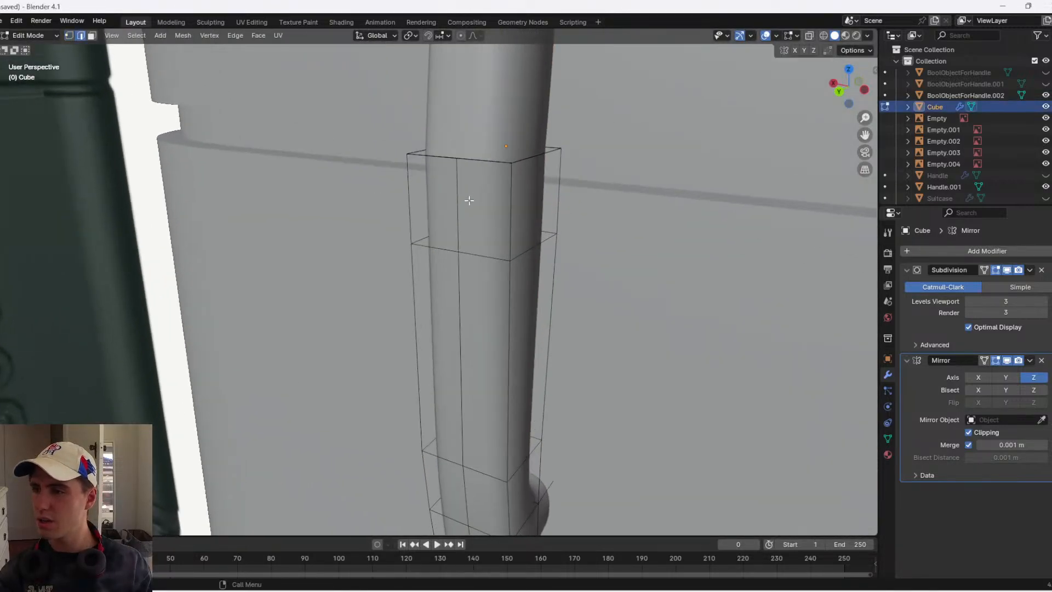
key("x")
left_click(499, 158)
key("shift+z")
left_click(839, 92)
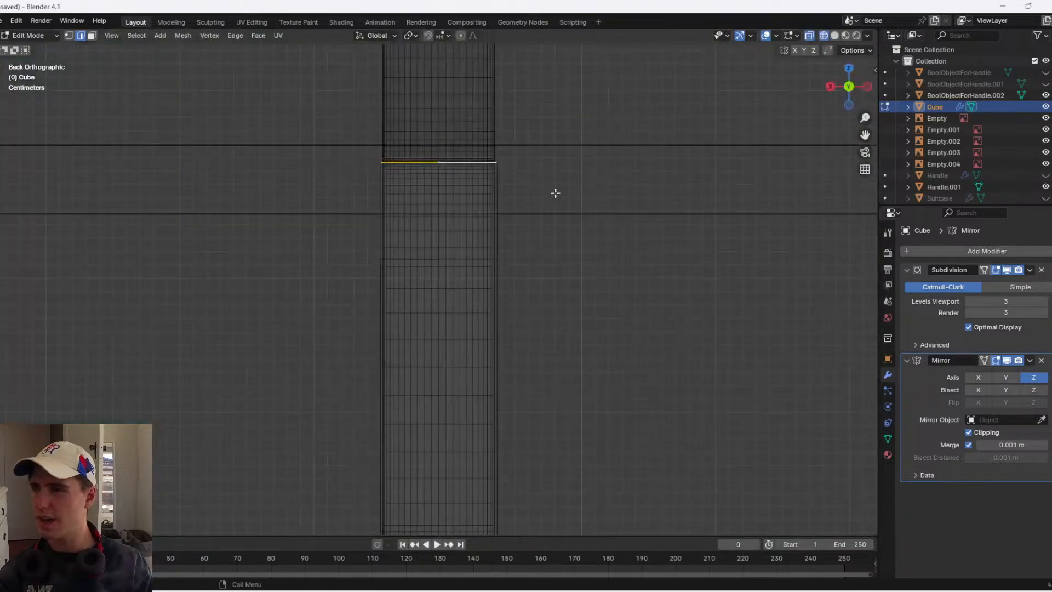
key("x")
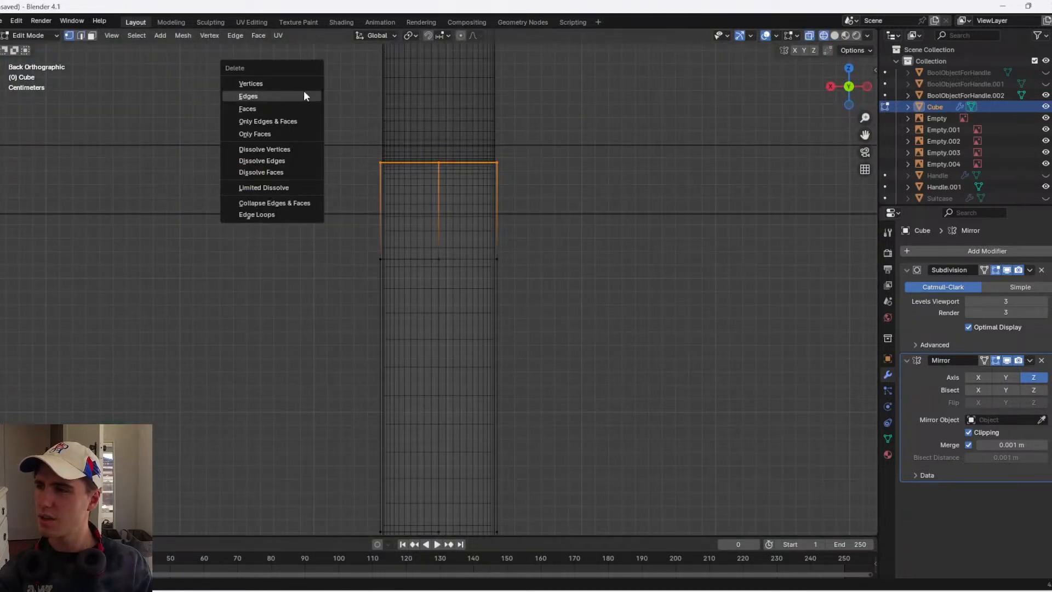
left_click(302, 83)
- Select the vertices of the half handle's open upper end in wireframe view and raise them slightly along Z
key("shift+z")
scroll(548, 216, "down", 5)
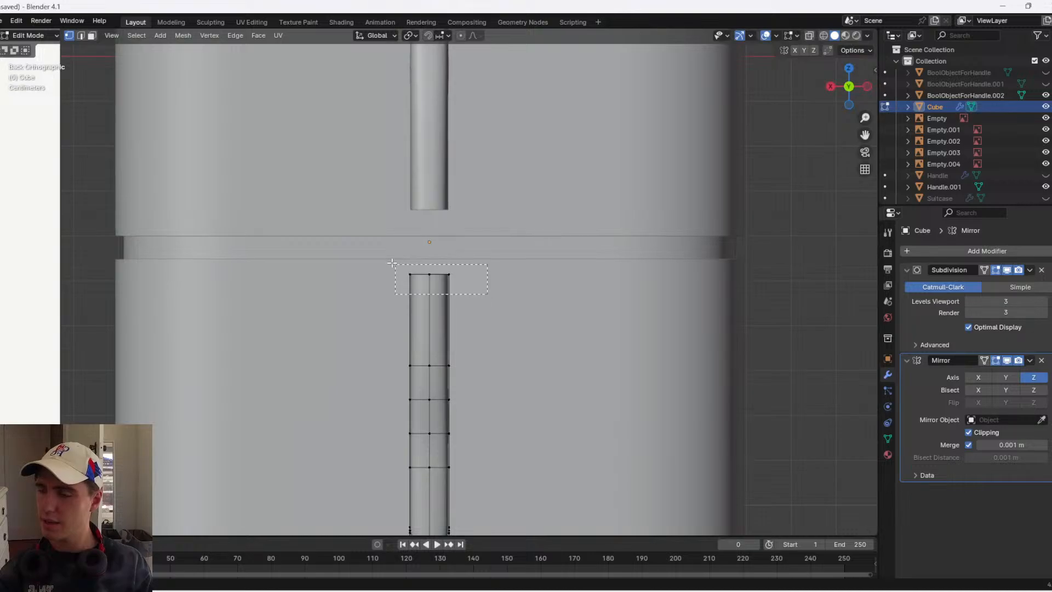
left_click_drag(392, 264, 391, 262)
scroll(498, 232, "up", 3)
key("z")
left_click(323, 289)
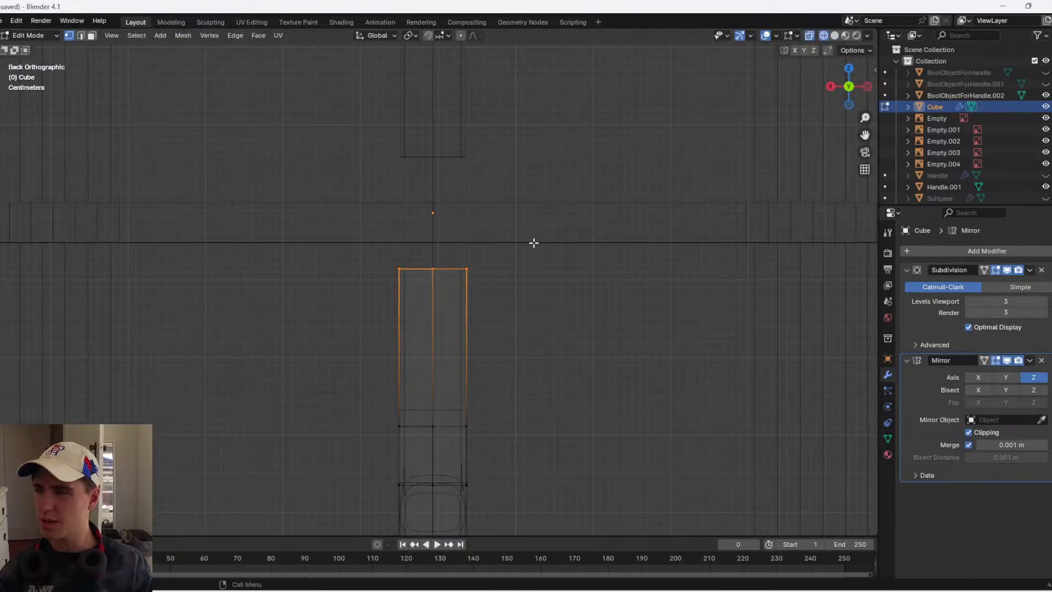
key("g")
key("z")
left_click(541, 239)
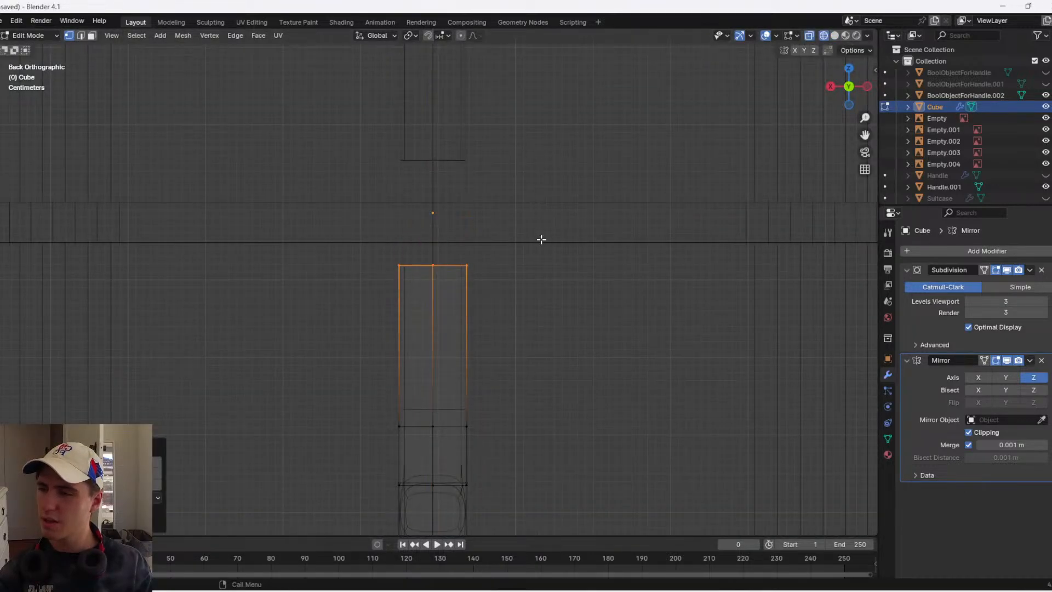
- Try to extend the open end along Z up to the mirror plane
key("g")
key("z")
left_click(545, 157)
key("shift+z")
mouse_move(546, 157)
middle_mouse_down()
mouse_move(501, 275)
mouse_move(527, 230)
middle_mouse_up()
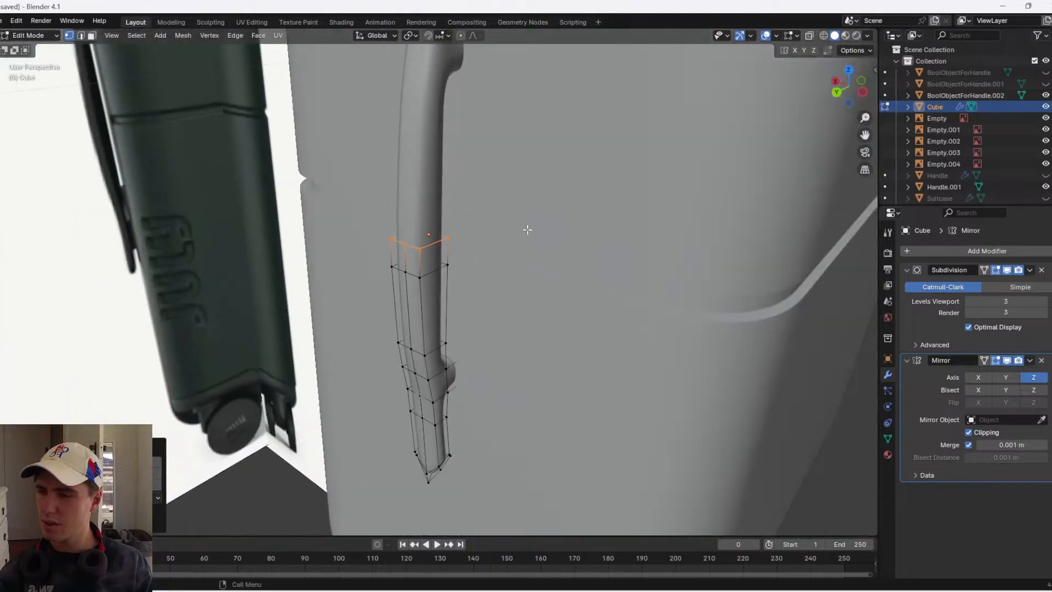
key("g")
key("z")
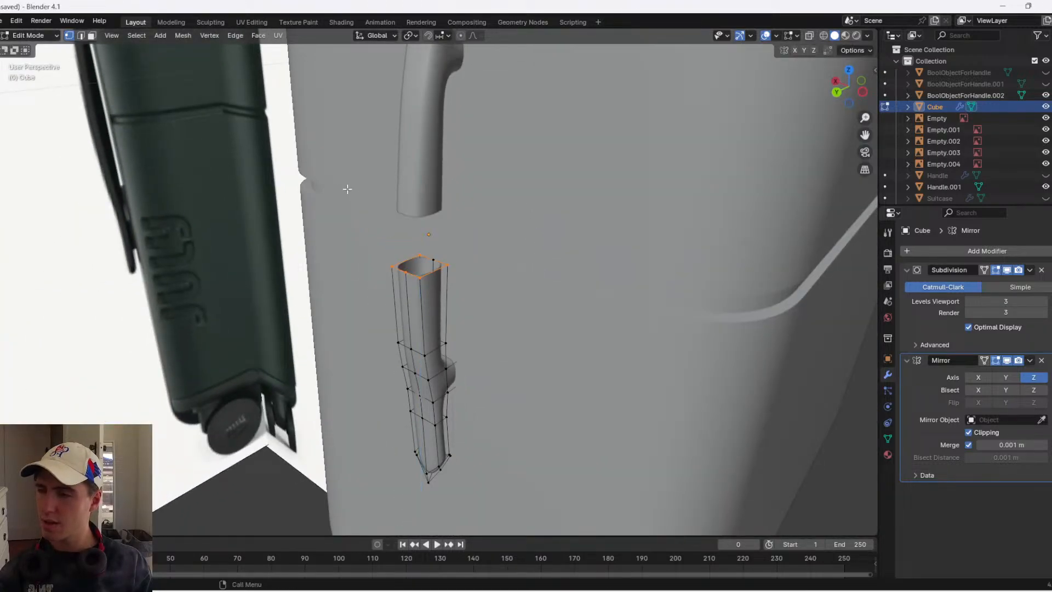
- In wireframe view, extrude the open loop along Z up to the mirror plane, then return to solid object mode
key("shift+z")
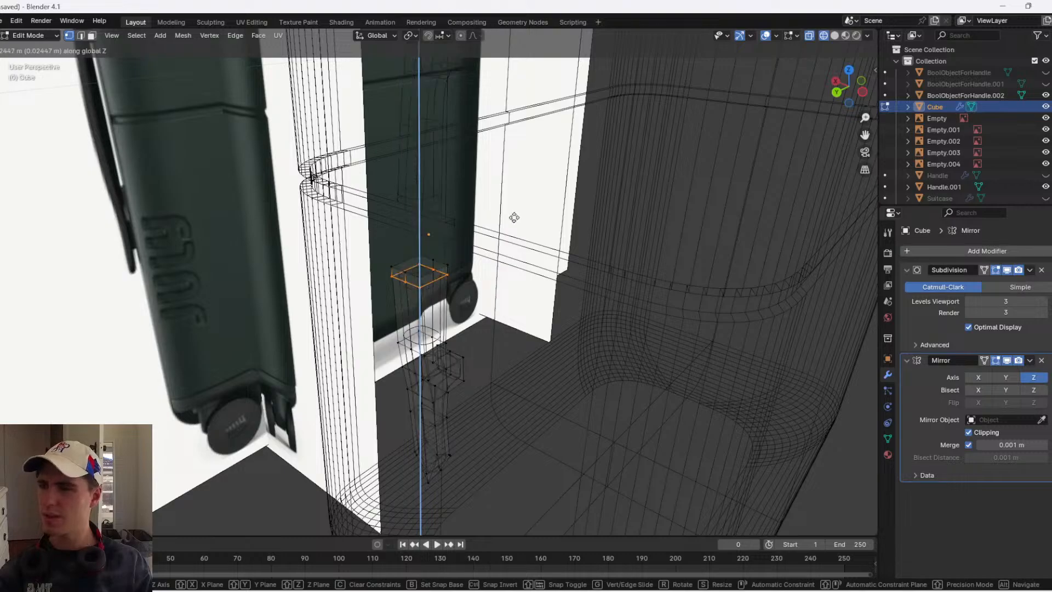
left_click(541, 145)
key("z")
left_click(686, 142)
key("Tab")
- Widen the whole handle in back orthographic view by scaling it along X
mouse_move(544, 233)
middle_mouse_down()
mouse_move(271, 212)
mouse_move(381, 210)
middle_mouse_up()
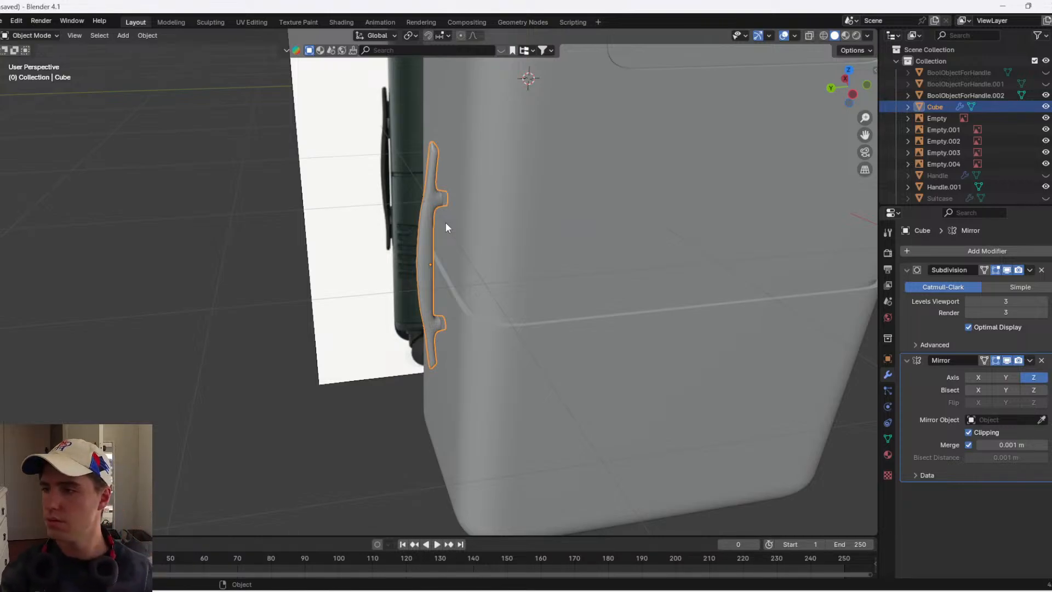
scroll(446, 222, "down", 4)
middle_click_drag(357, 226, 574, 215)
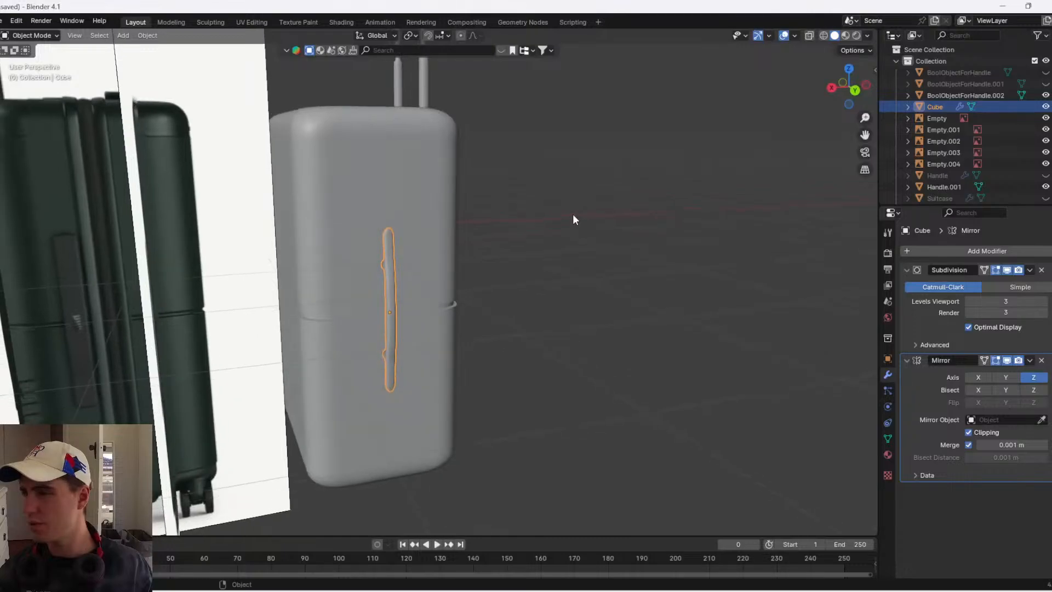
left_click(855, 90)
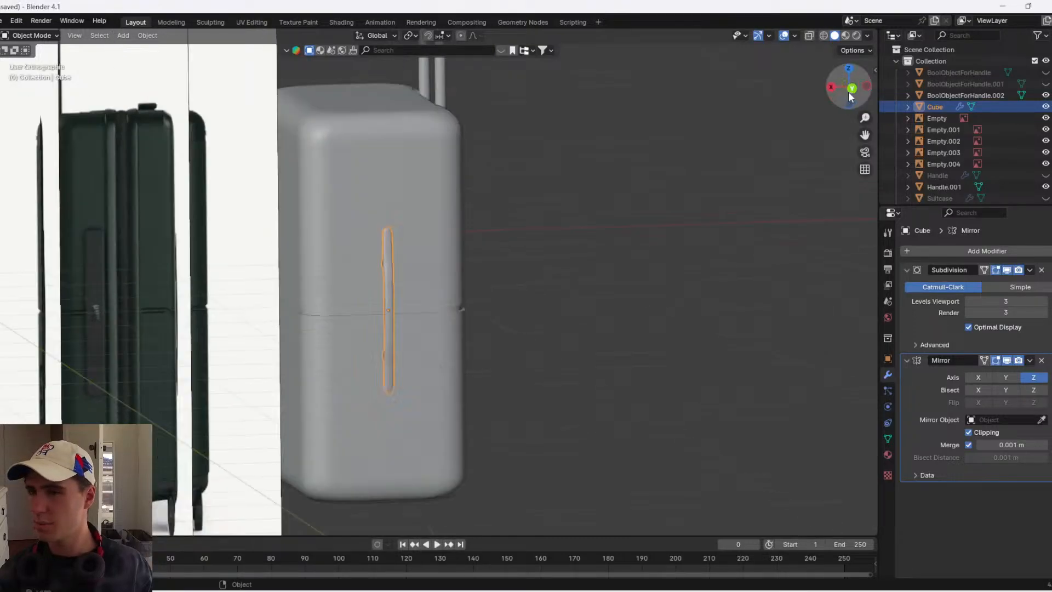
scroll(384, 307, "up", 4)
key("s")
key("x")
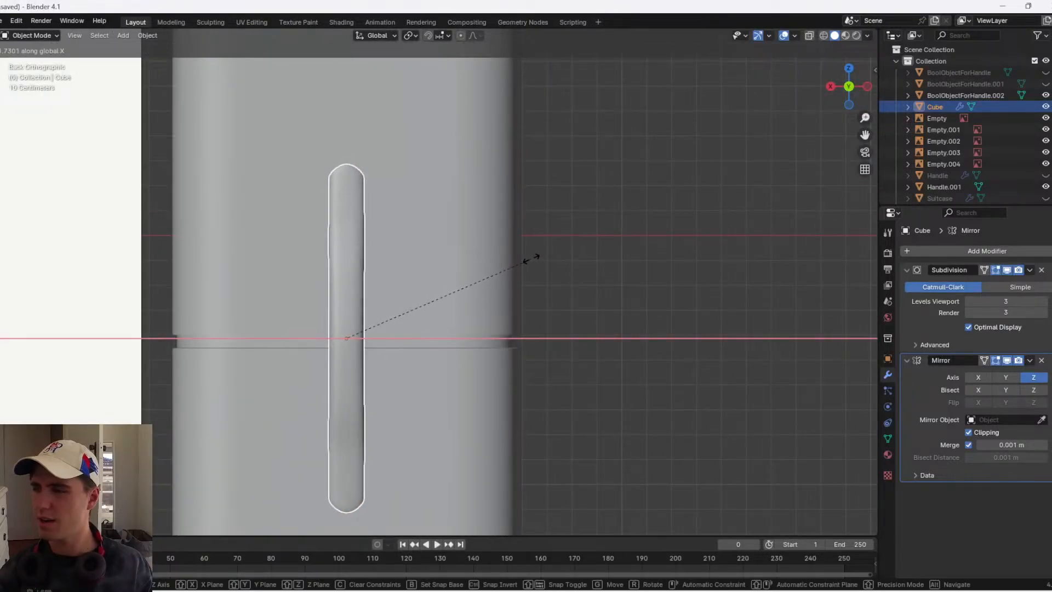
left_click(548, 256)
- Edit the handle's mesh, extrude the lower mount's faces in place and narrow them along X
scroll(587, 263, "down", 5)
middle_click_drag(547, 278, 430, 314)
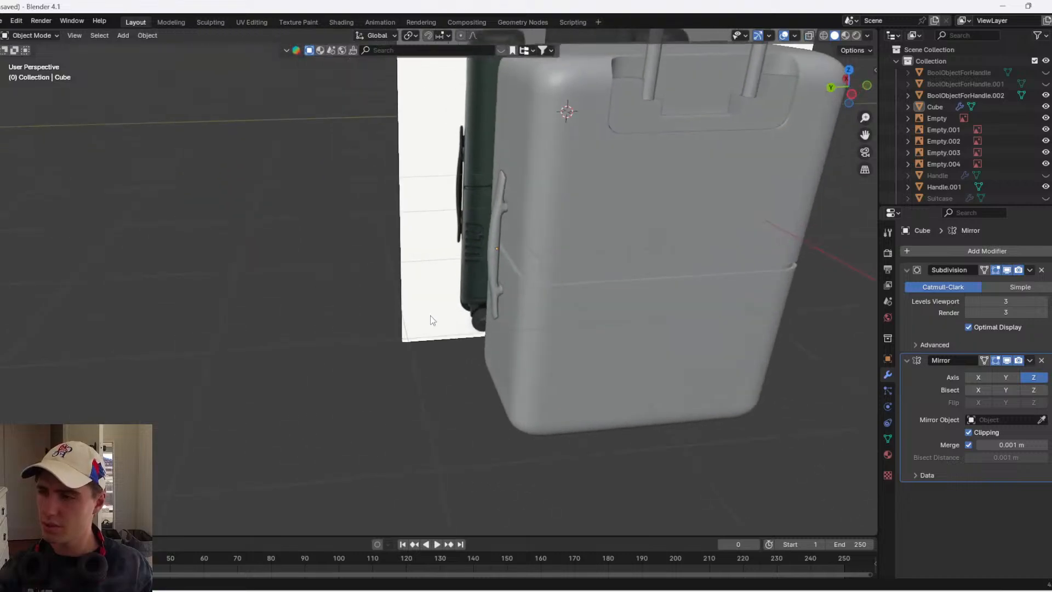
scroll(499, 252, "up", 4)
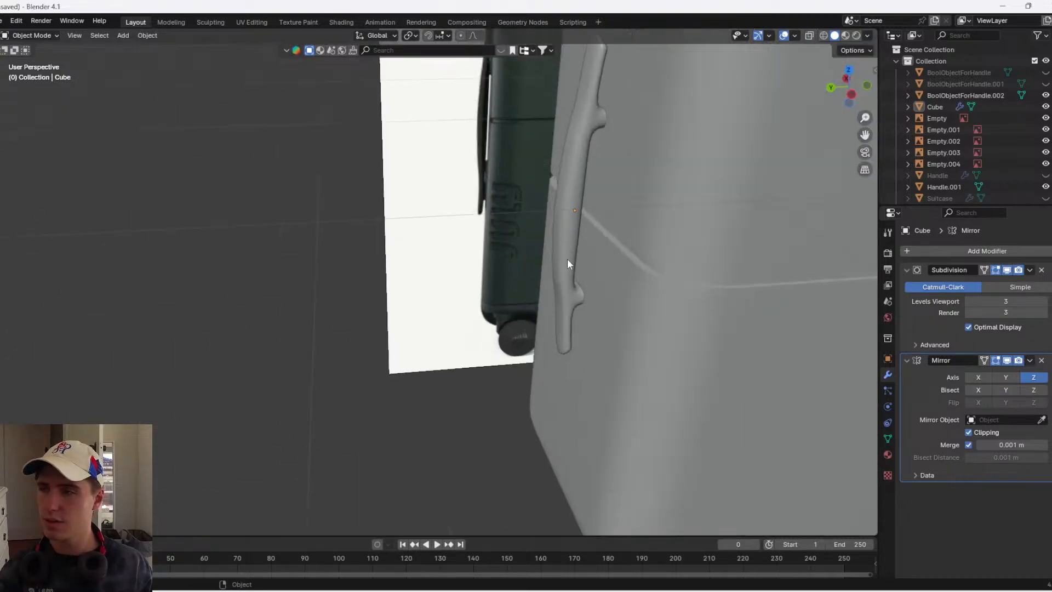
key("Tab")
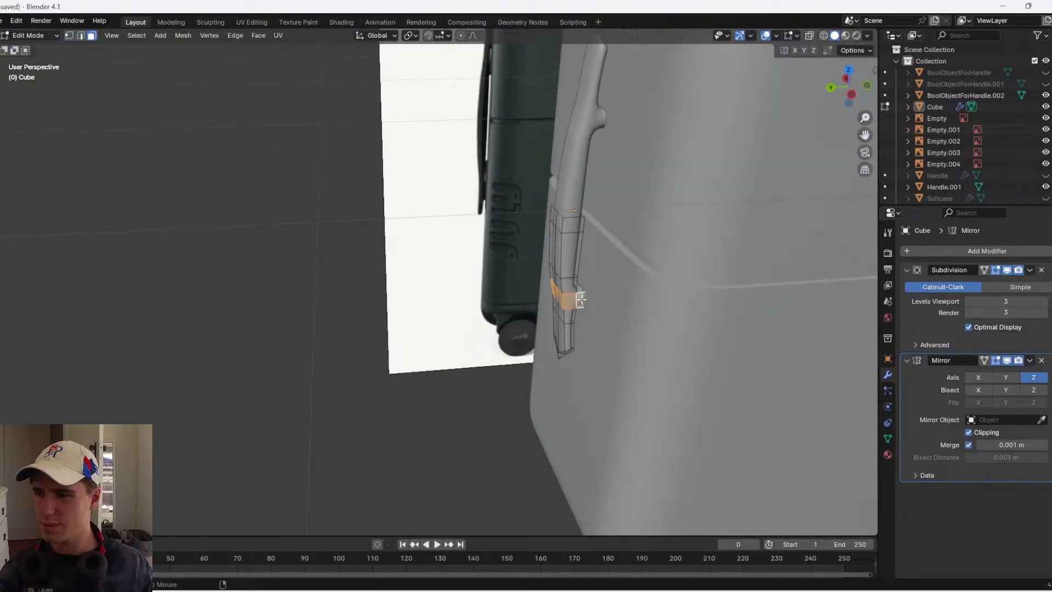
key("e")
right_click(628, 296)
key("s")
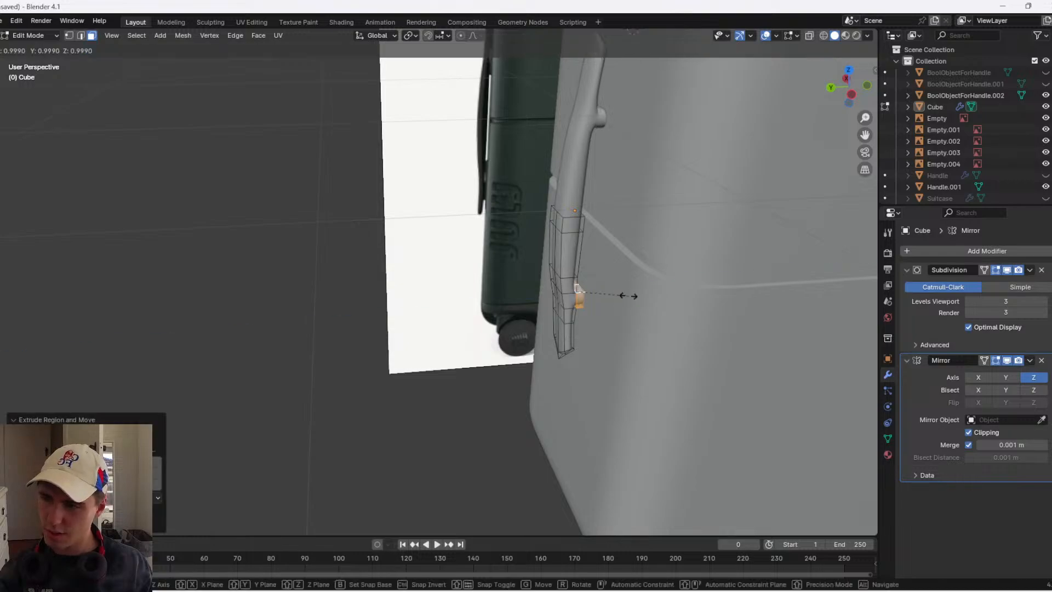
key("x")
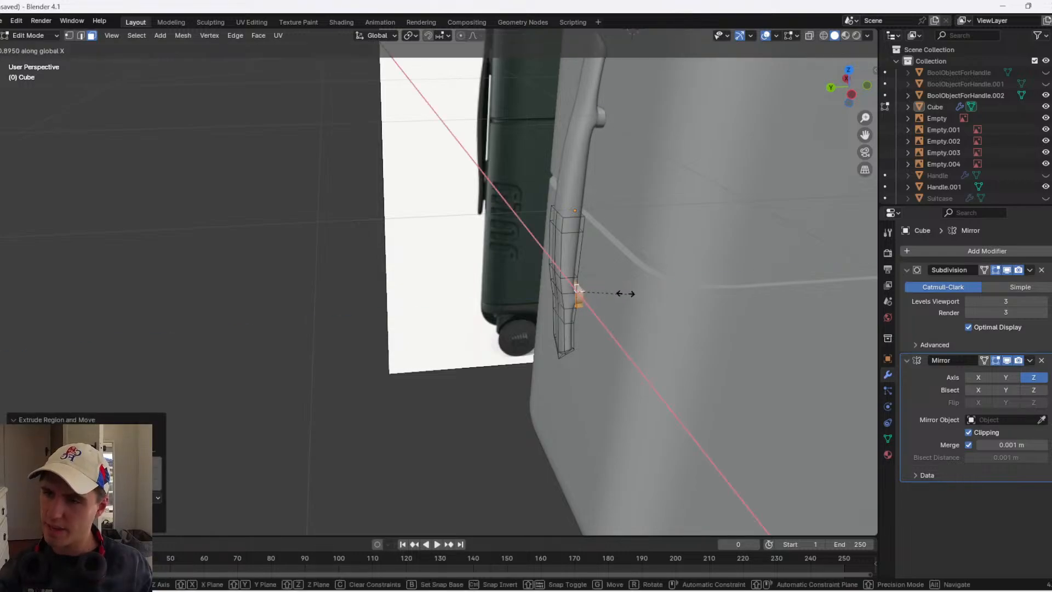
left_click(612, 289)
- Scale the lower mount's selected faces to about 0.87 along Z and return to object mode
key("Tab")
scroll(647, 316, "up", 5)
middle_click_drag(646, 316, 430, 338, "shift")
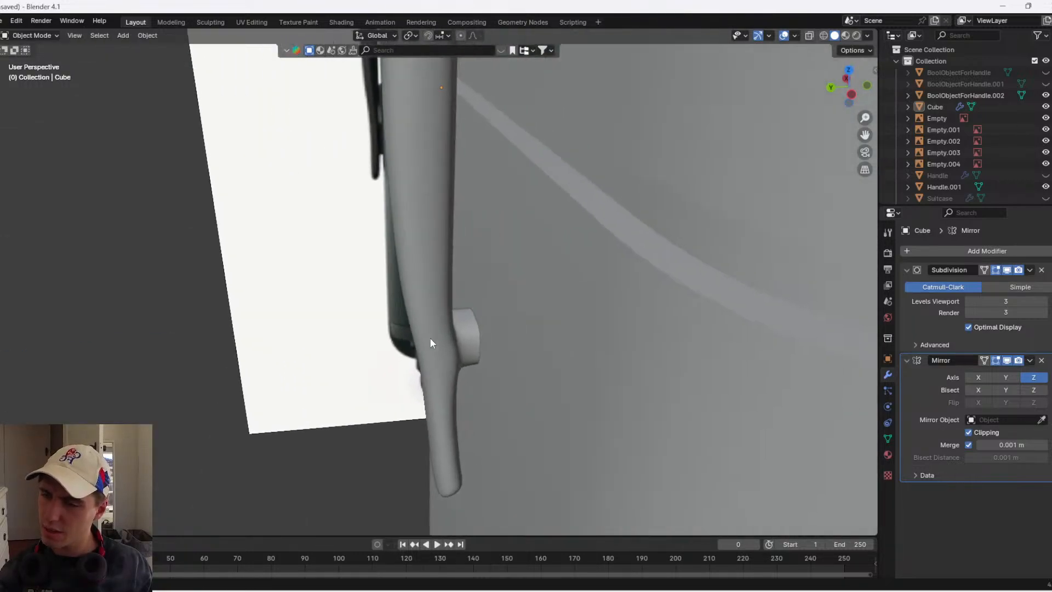
key("Tab")
key("g")
key("z")
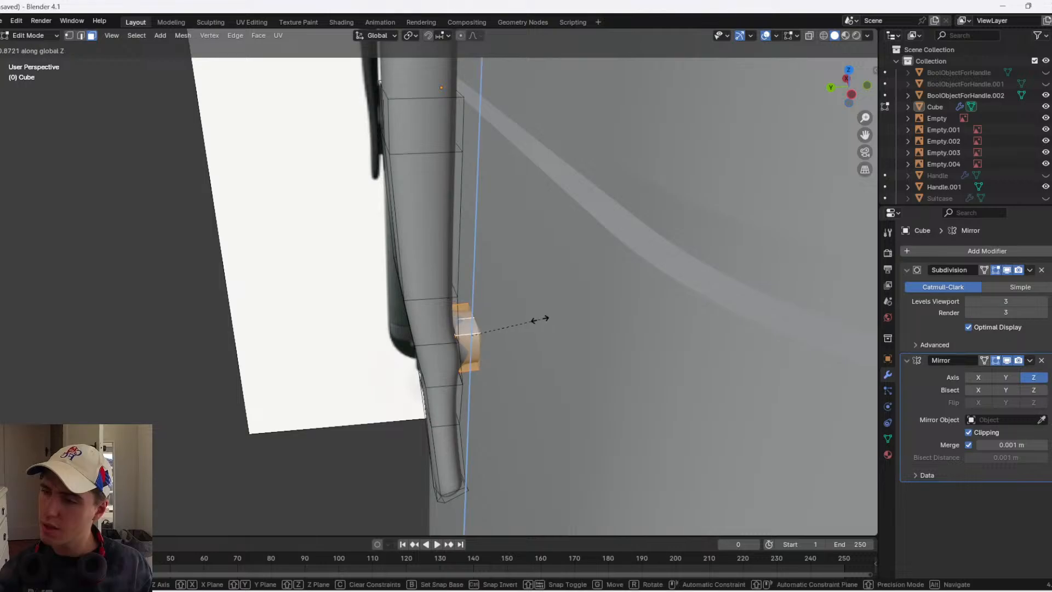
key("z")
left_click(543, 319)
key("Tab")
- Examine the handle and both mounts from the side and back against the reference image
scroll(549, 319, "down", 3)
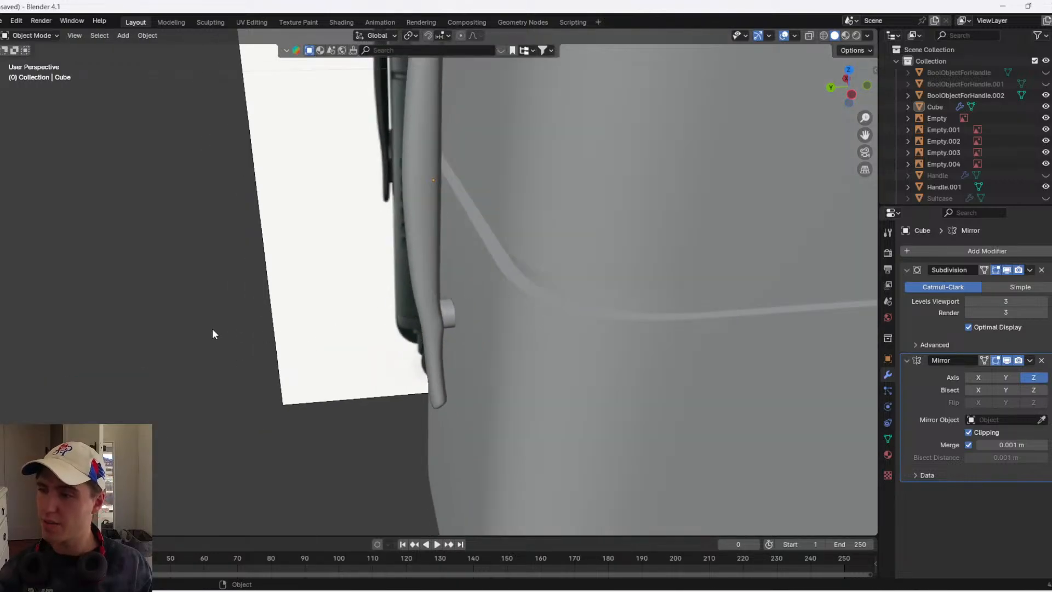
scroll(227, 326, "down", 4)
scroll(222, 315, "down", 4)
scroll(197, 268, "up", 3)
middle_click_drag(185, 248, 331, 246)
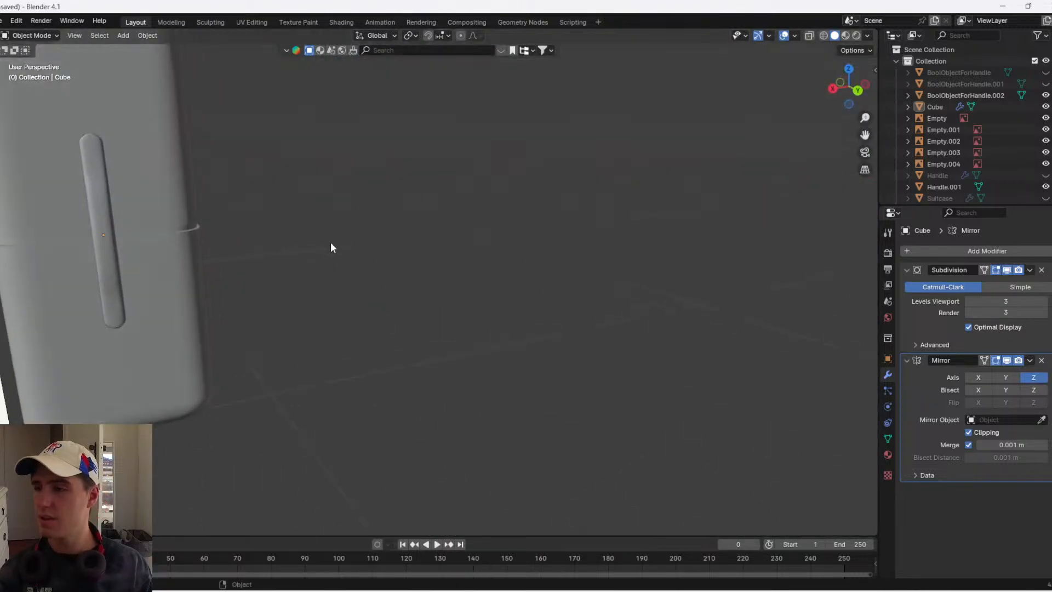
scroll(160, 223, "up", 2)
scroll(159, 218, "down", 3)
middle_click_drag(368, 294, 171, 291)
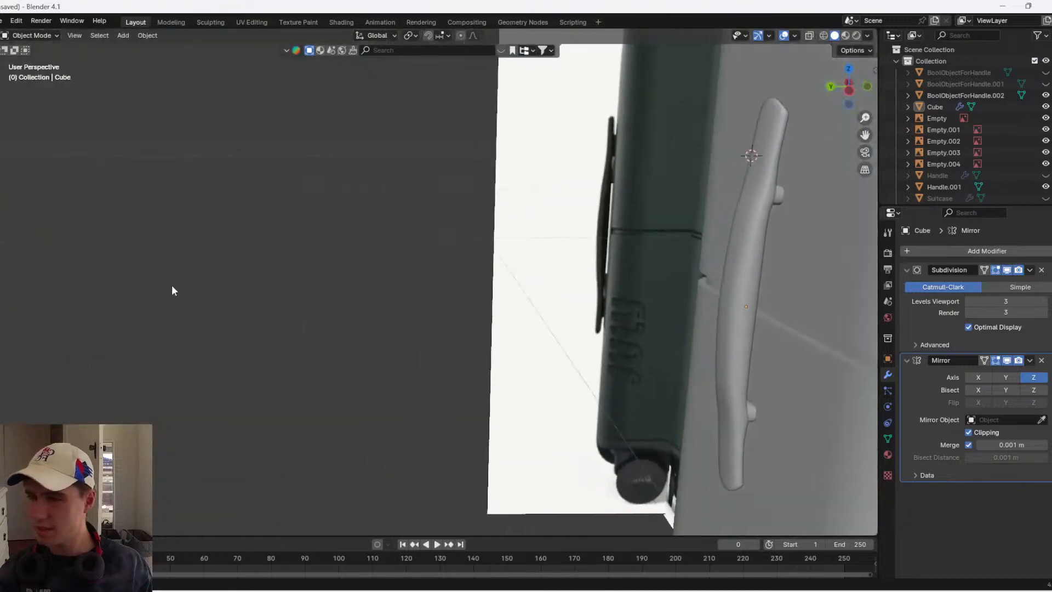
middle_click_drag(251, 303, 394, 321)
scroll(443, 312, "down", 3)
- Frame the lower mount's selected faces, adjust their width by scaling along X and return to object mode
key("Tab")
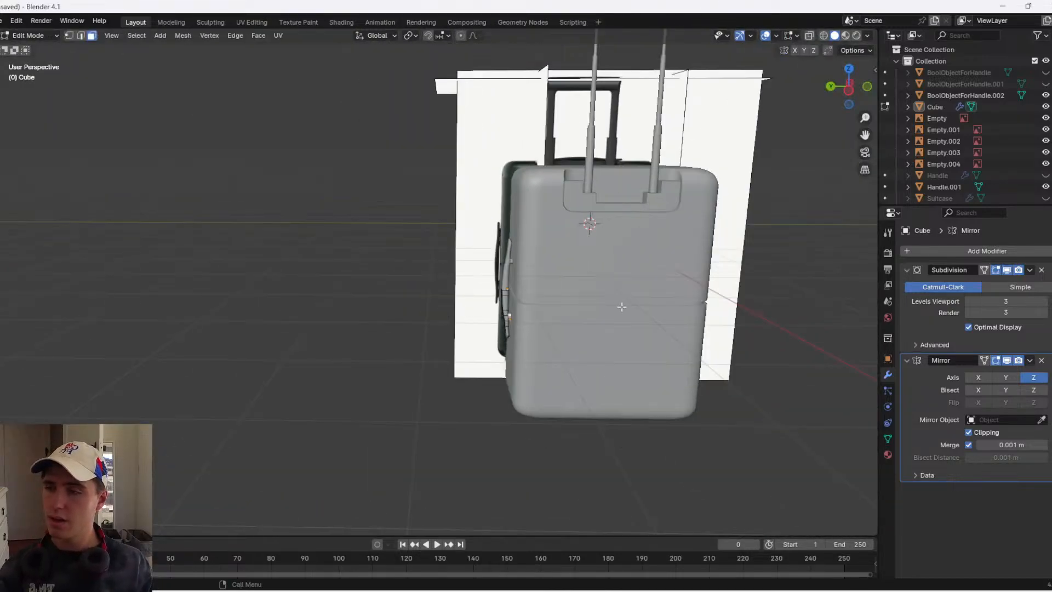
key("s")
key("x")
left_click(621, 306)
key("grave")
left_click(695, 343)
middle_click_drag(495, 364, 521, 360)
scroll(521, 360, "down", 2)
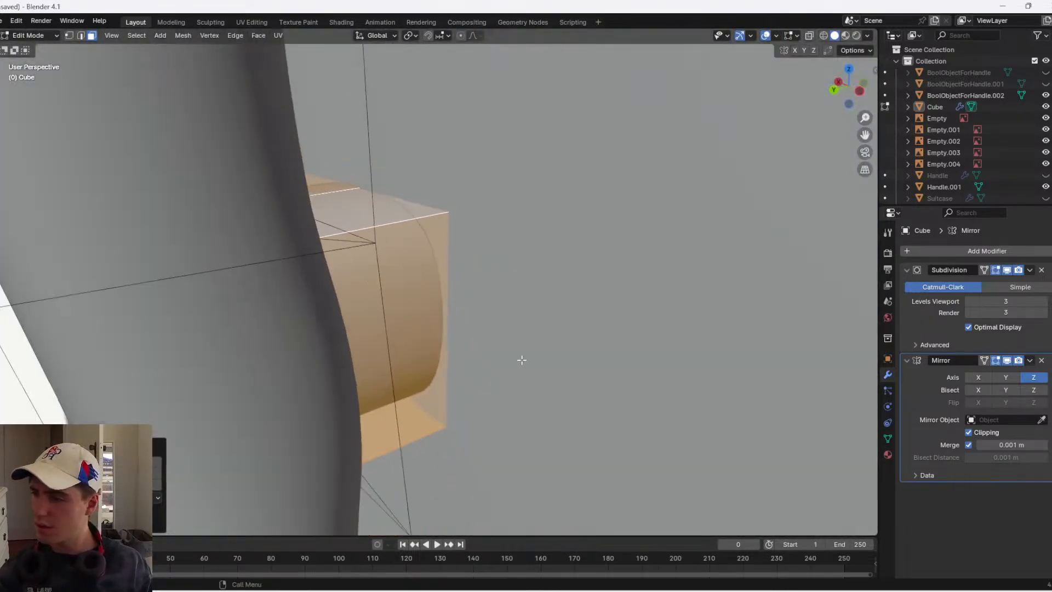
key("s")
key("x")
left_click(546, 349)
key("Tab")
- Compare the handle's position and proportions on the suitcase with the side reference image in back orthographic view
scroll(584, 355, "down", 8)
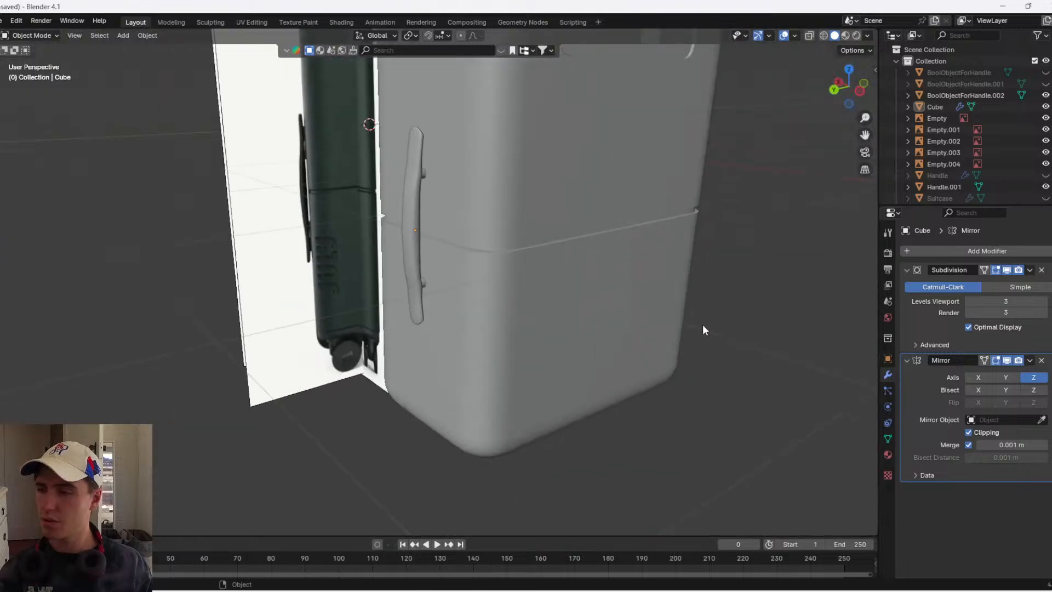
scroll(585, 192, "up", 6)
middle_click_drag(586, 193, 569, 323, "shift")
scroll(569, 324, "down", 5)
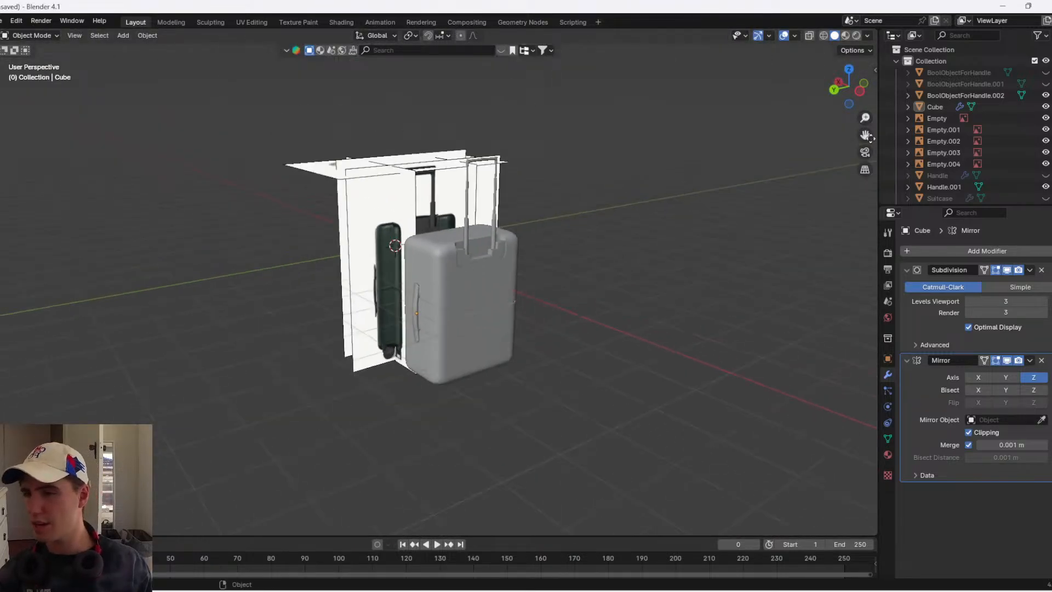
left_click(859, 92)
key("shift+z")
scroll(439, 273, "up", 4)
mouse_move(172, 291)
middle_mouse_down()
mouse_move(278, 287)
mouse_move(308, 314)
mouse_move(281, 321)
mouse_move(439, 321)
mouse_move(531, 368)
middle_mouse_up()
left_click(308, 313)
scroll(274, 322, "down", 8)
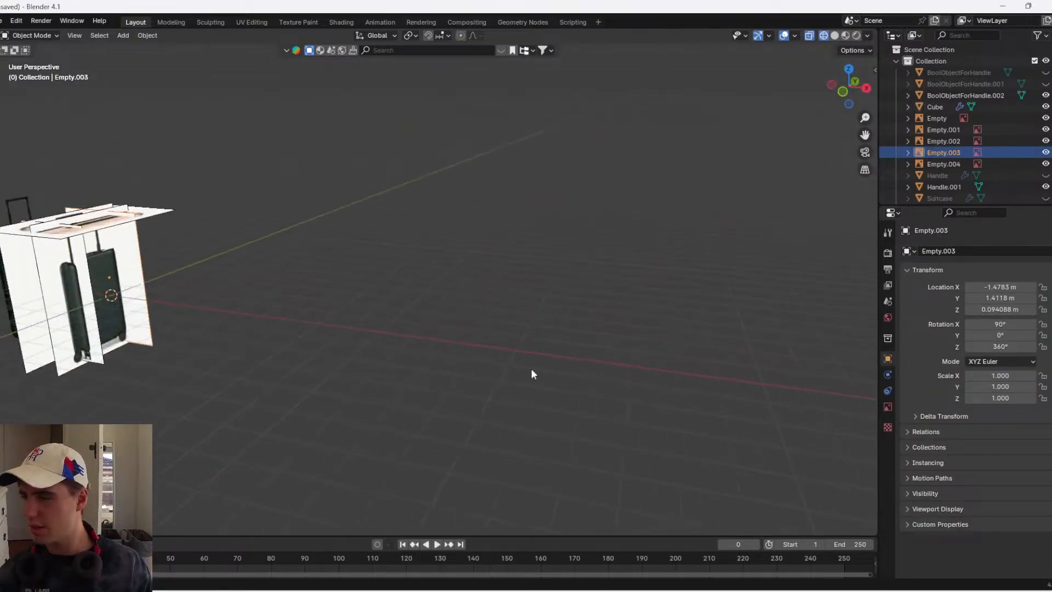
key("ctrl+KP_3")
middle_click_drag(284, 306, 519, 255)
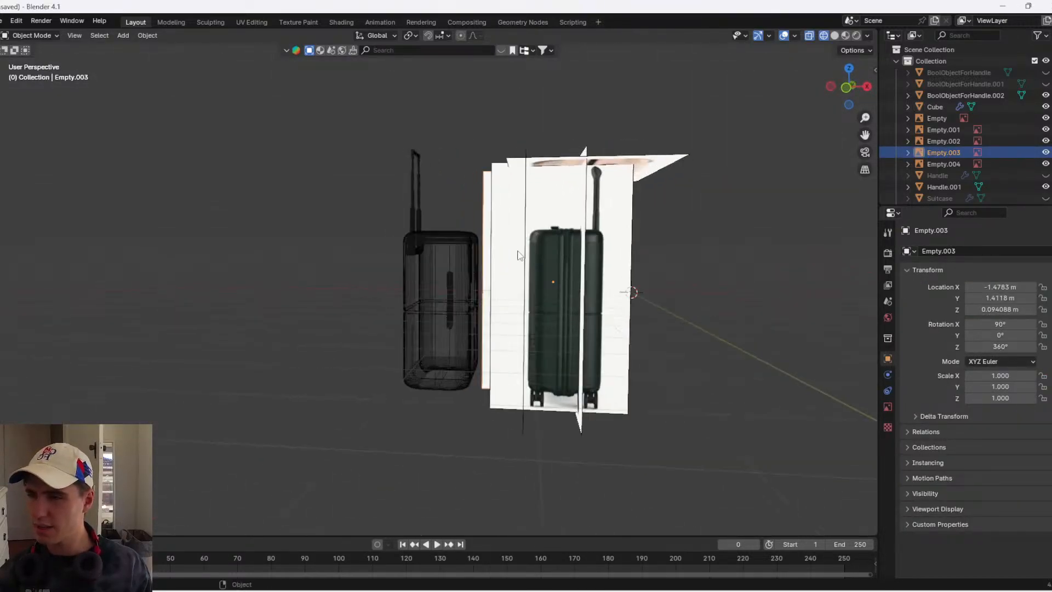
left_click(852, 86)
scroll(458, 238, "up", 4)
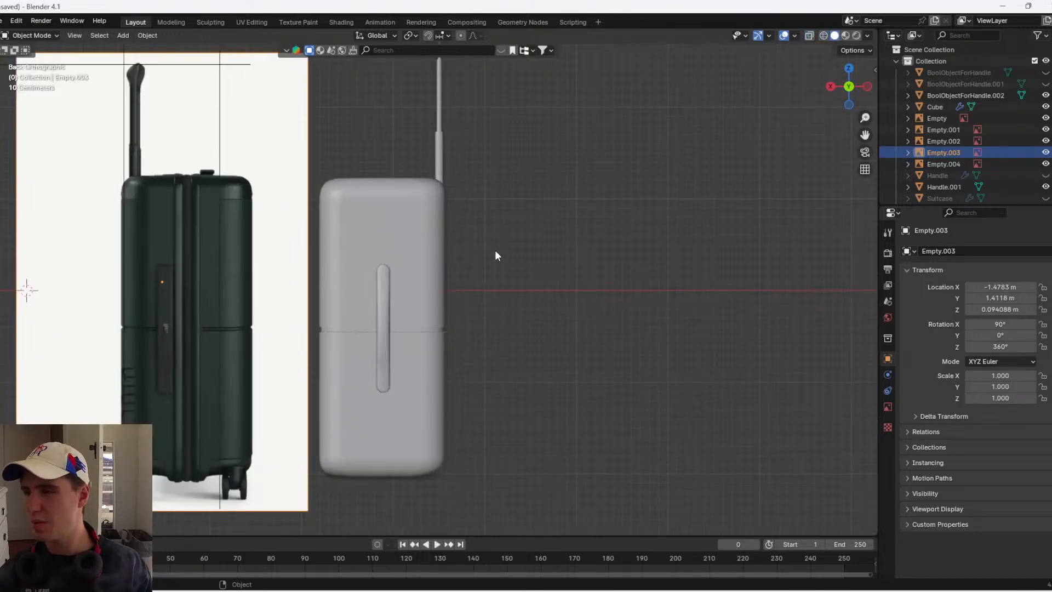
- Duplicate the suitcase body in place and hide the original Suitcase.001
scroll(439, 228, "up", 1)
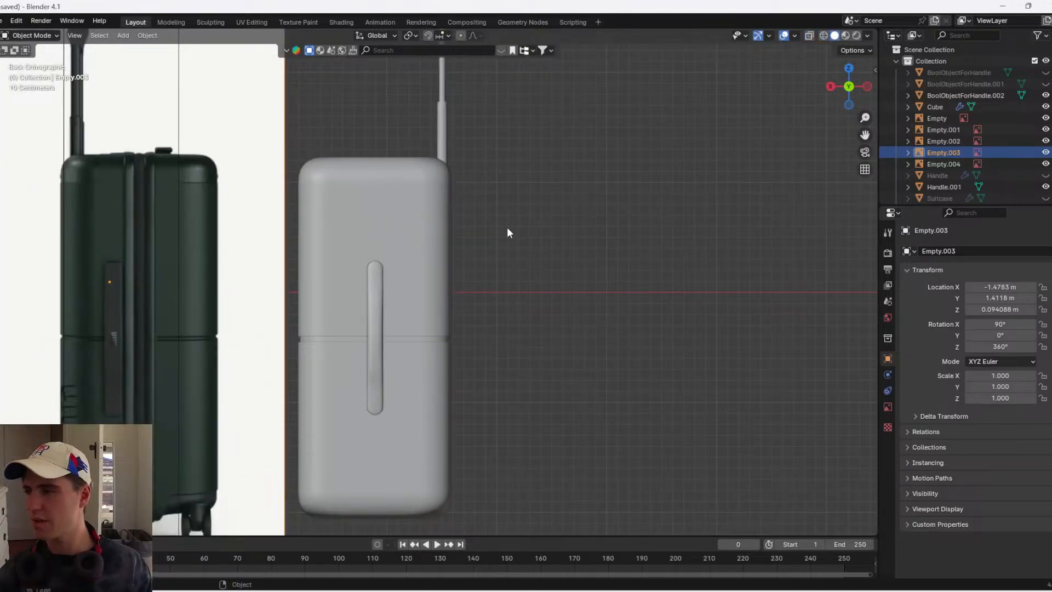
left_click(398, 239)
key("Tab")
key("ctrl+r")
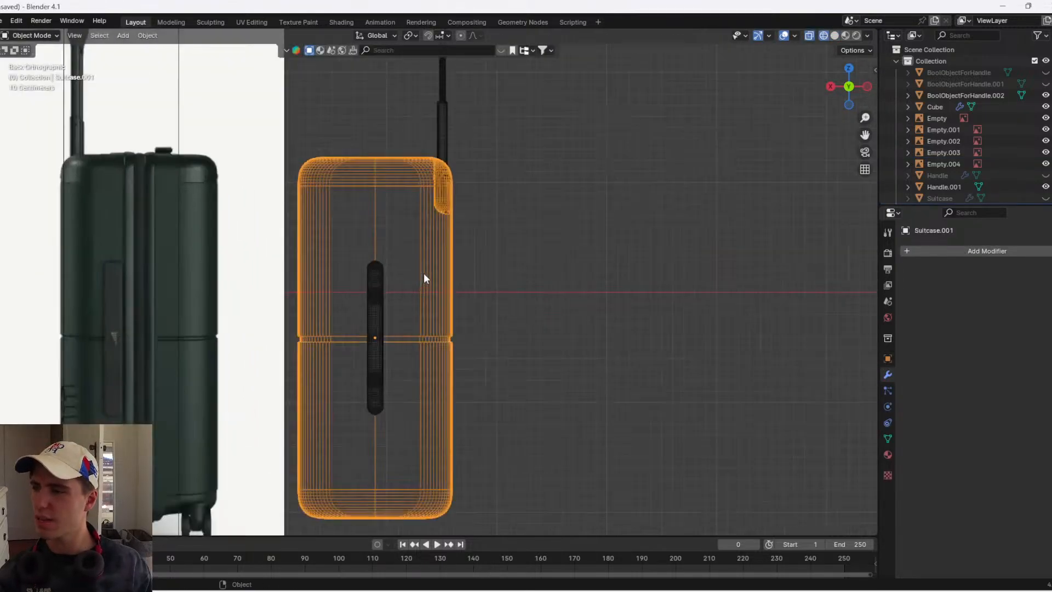
key("ctrl+s")
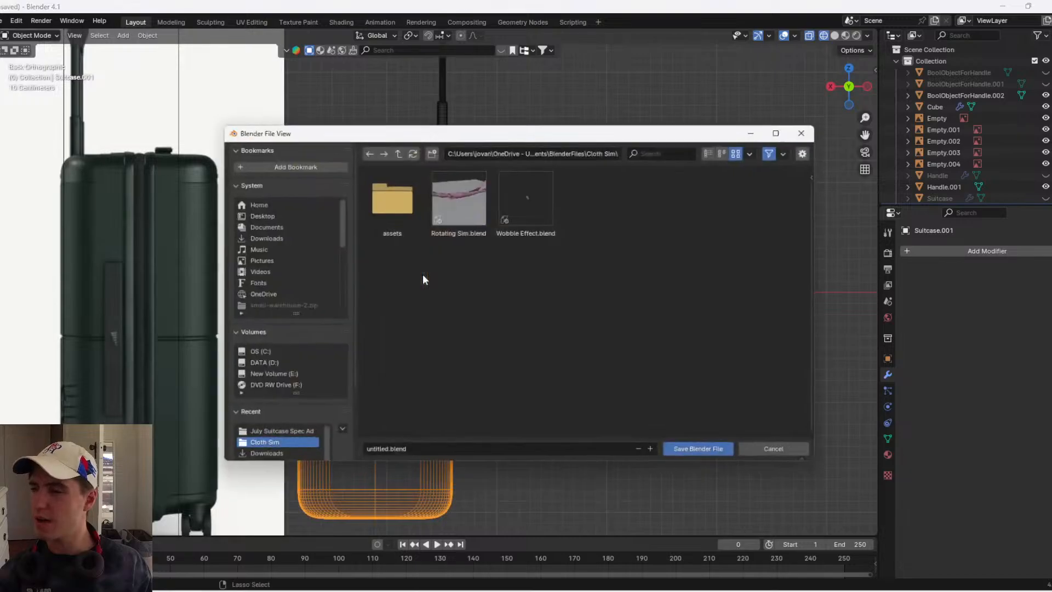
key("Escape")
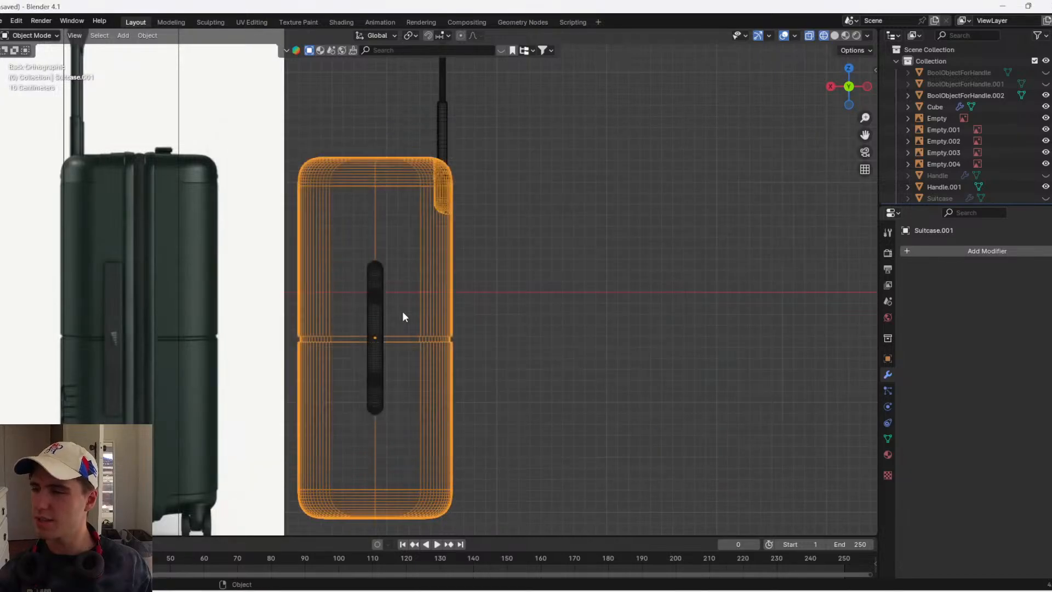
key("shift+d")
right_click(443, 346)
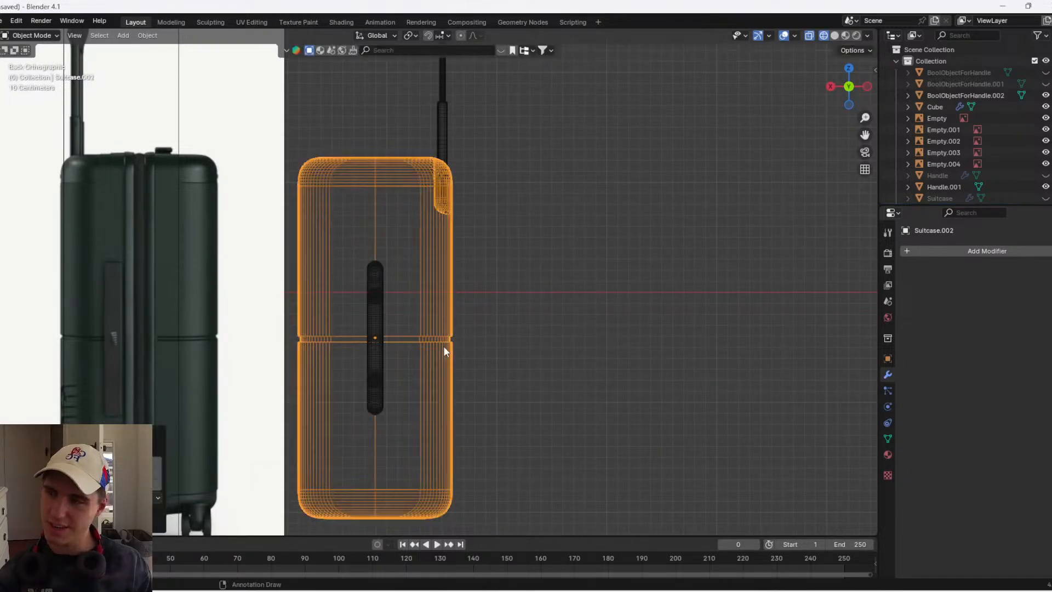
scroll(977, 140, "down", 2)
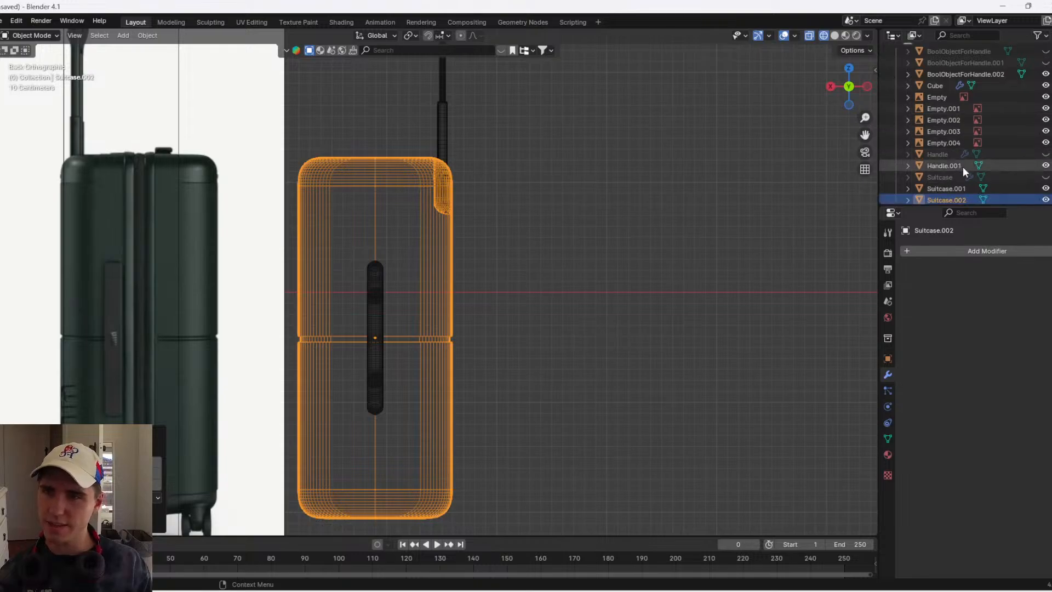
left_click(1046, 188)
- Try to delete the half of the Suitcase.002 mesh opposite the telescopic handle, and undo the deletion
key("Tab")
key("ctrl+Tab")
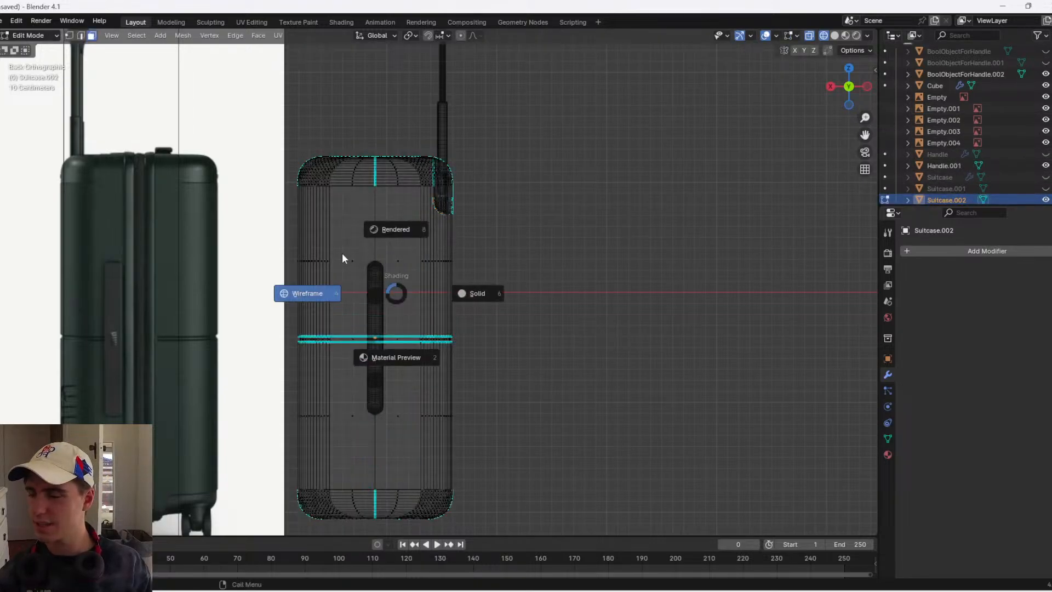
left_click_drag(268, 124, 373, 543)
middle_click_drag(392, 425, 411, 352, "shift")
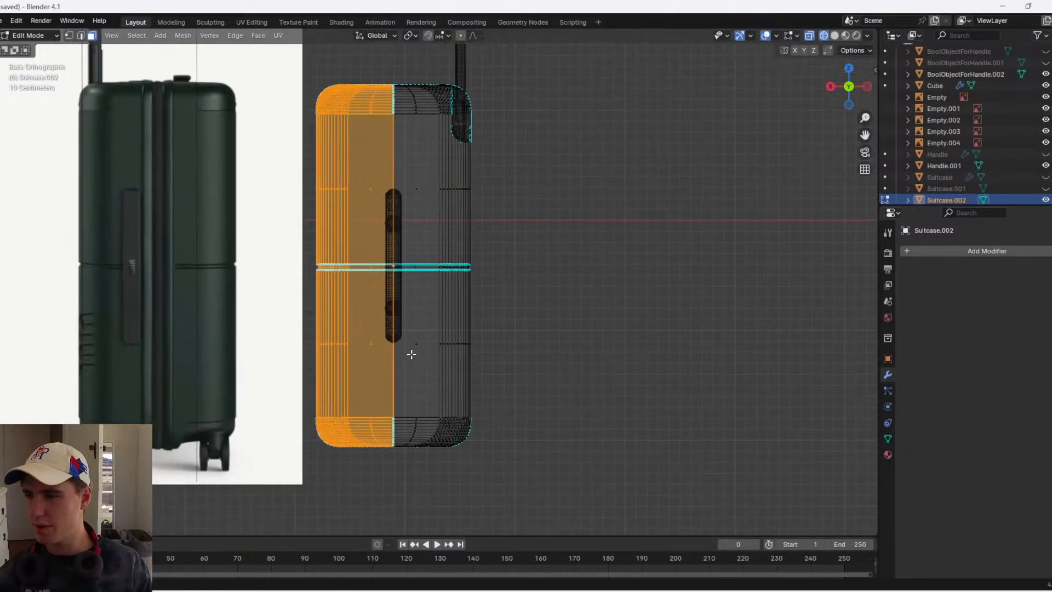
key("x")
left_click(428, 330)
key("ctrl+z")
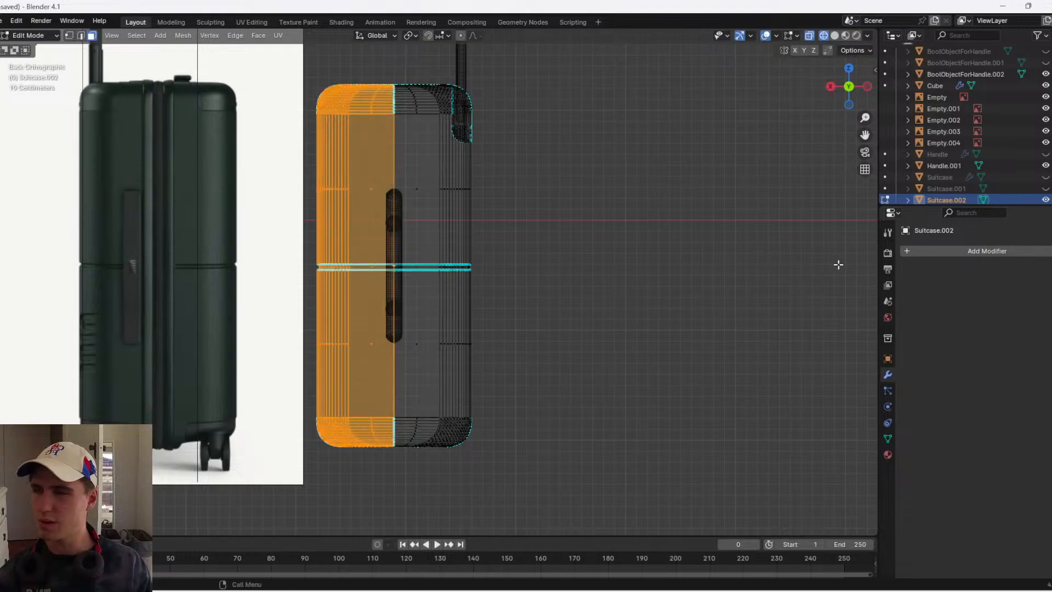
- Add a Mirror modifier on the X axis to Suitcase.002
left_click(917, 251)
left_click(896, 247)
type("mir")
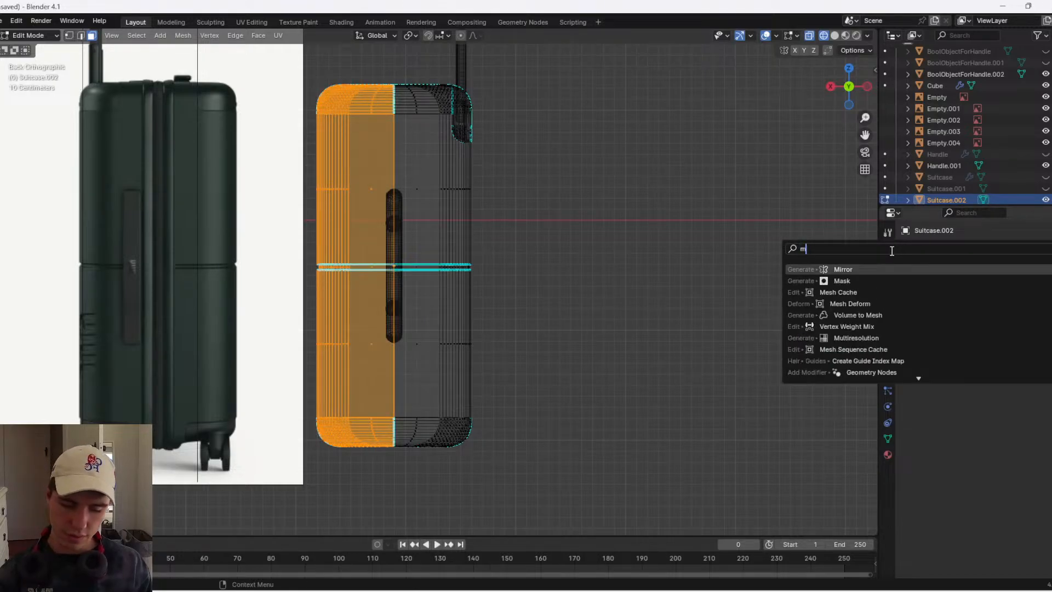
left_click(876, 268)
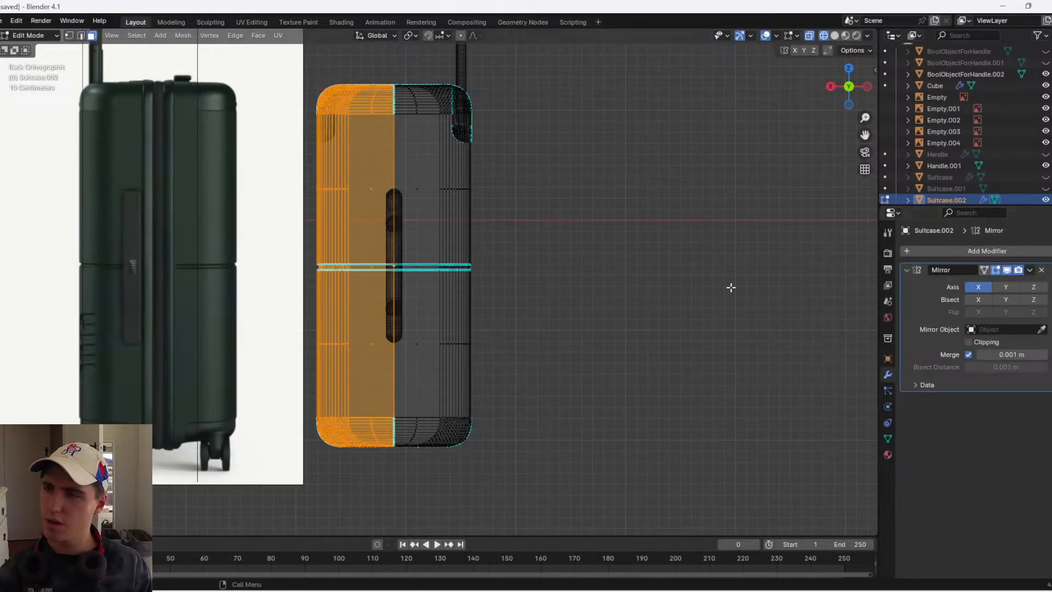
middle_click_drag(564, 267, 545, 252)
key("g")
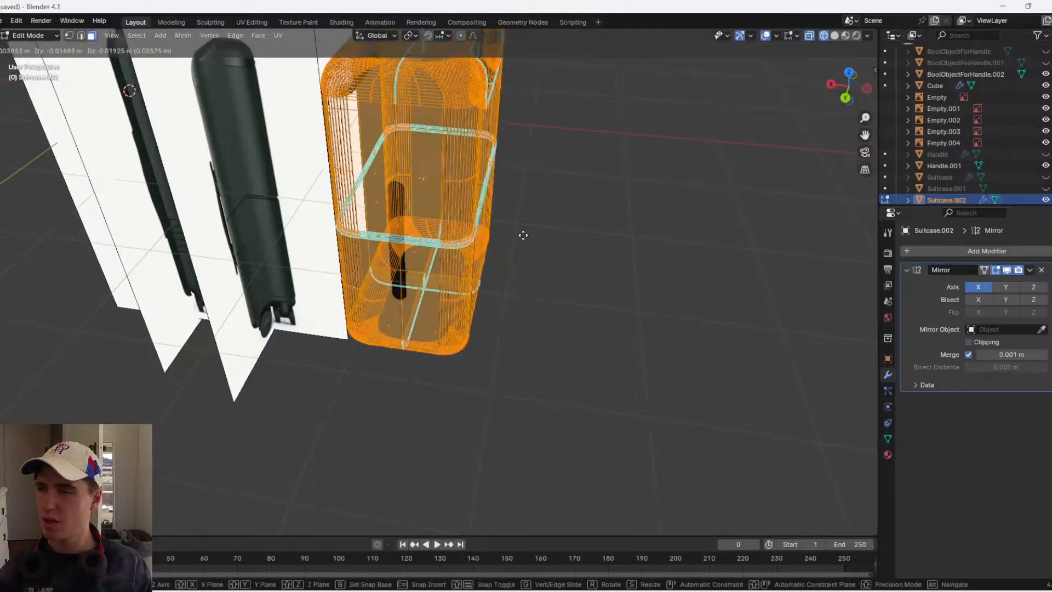
key("x")
right_click(616, 233)
left_click(846, 98)
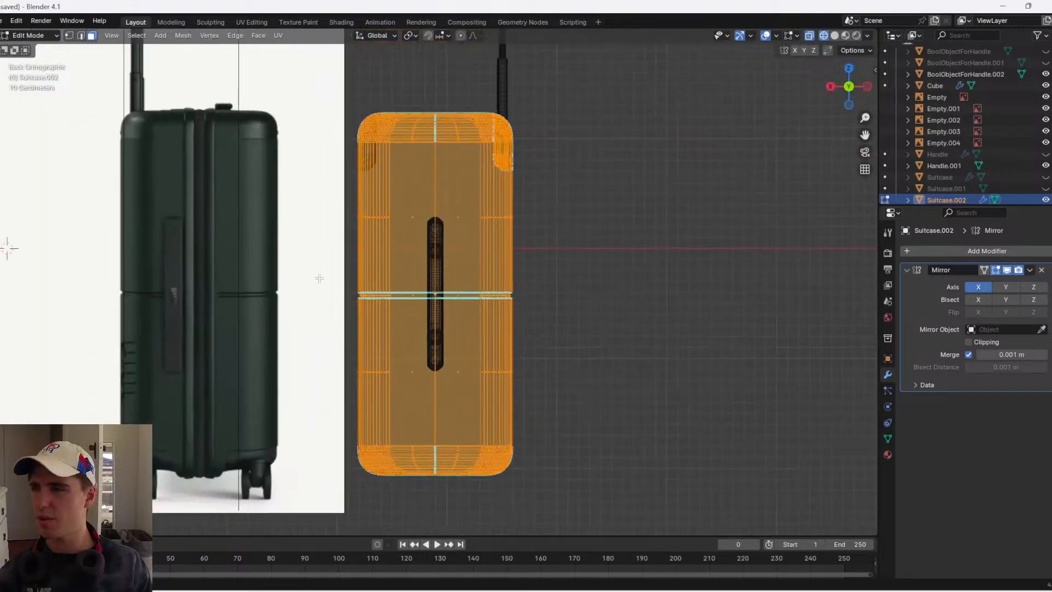
- Select the suitcase half opposite the telescopic handle and invert the selection to the half beneath that handle
left_click_drag(292, 63, 433, 502)
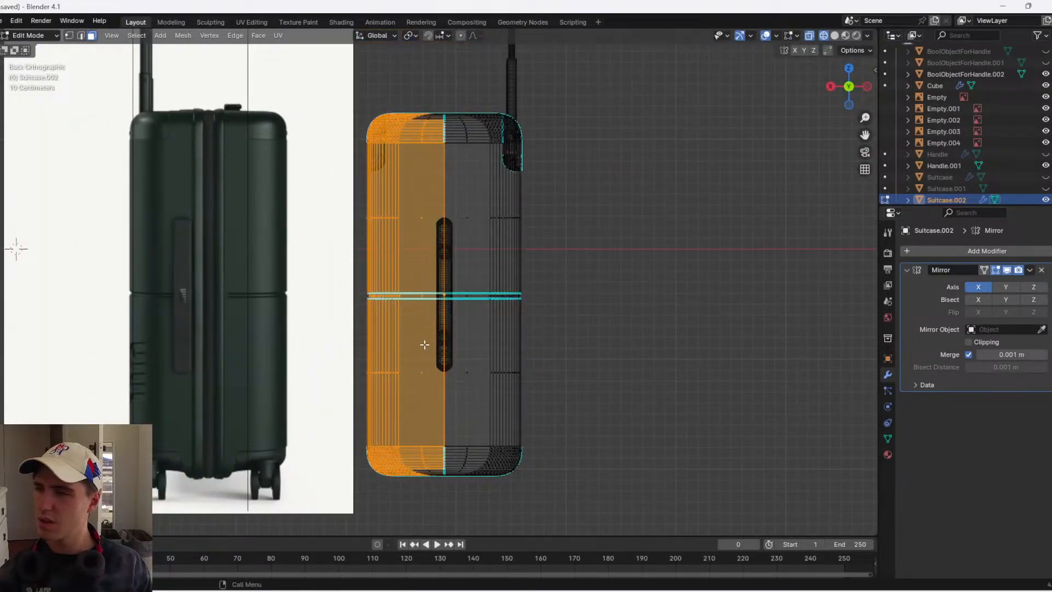
left_click_drag(428, 459, 447, 491)
key("x")
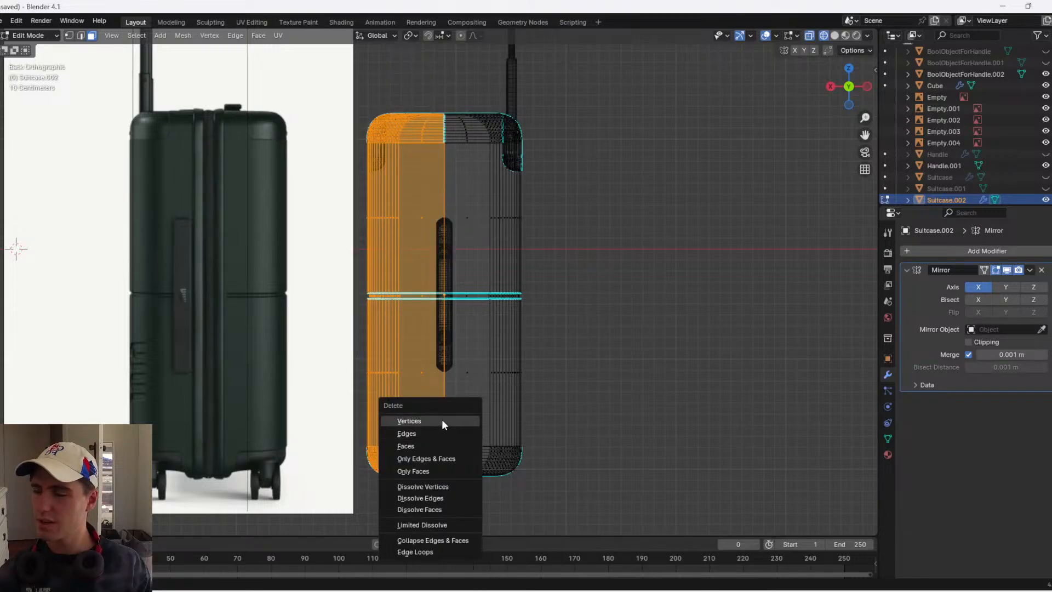
left_click(136, 35)
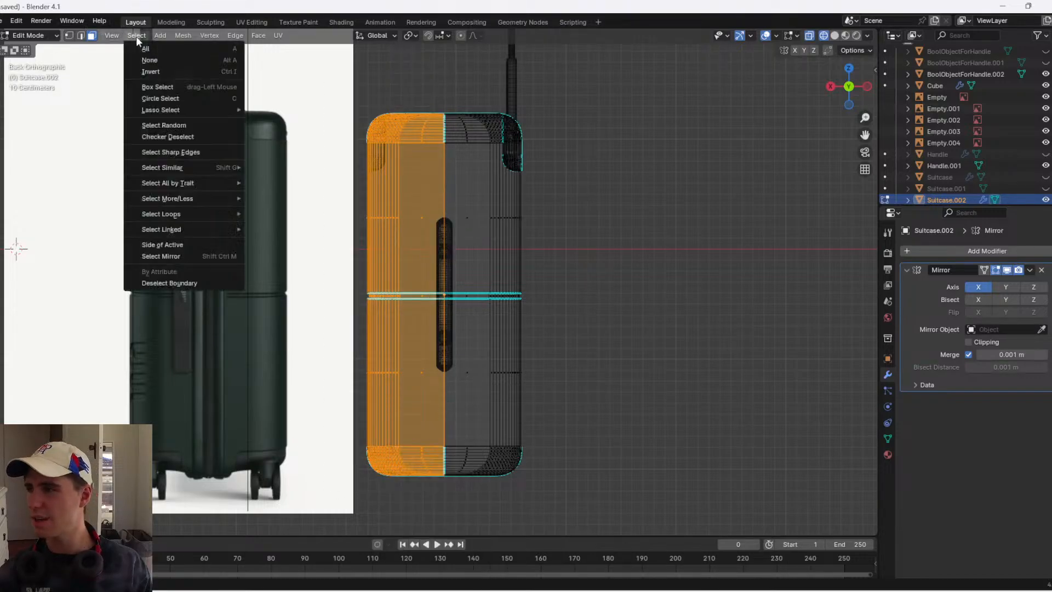
left_click(140, 70)
- Try to delete the selected half's vertices and fill the remaining geometry, and undo both edits
key("x")
left_click(218, 125)
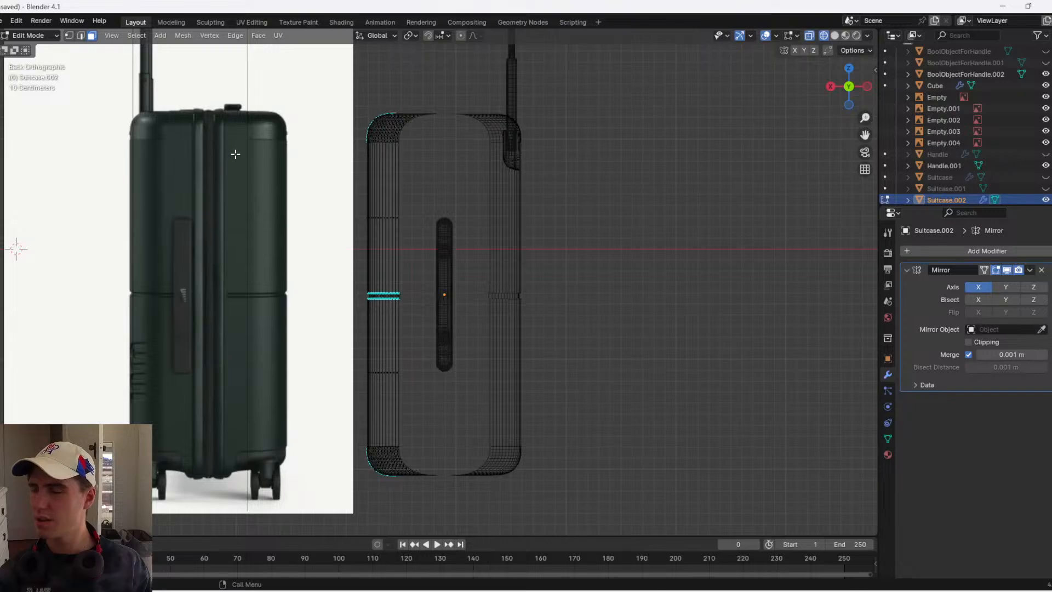
left_click(466, 229)
mouse_move(465, 275)
middle_mouse_down()
mouse_move(520, 247)
mouse_move(519, 303)
mouse_move(498, 279)
middle_mouse_up()
key("a")
key("f")
key("ctrl+z")
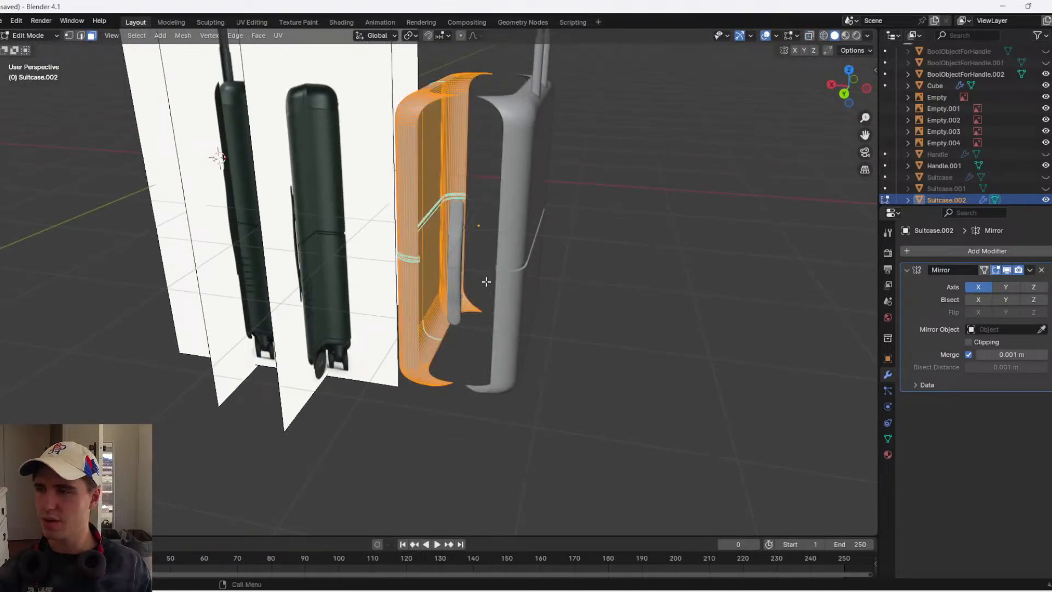
scroll(488, 282, "up", 3)
key("ctrl+z")
key("ctrl+z")
- Delete the faces of the selected suitcase half and check the mirrored body in solid shading in object mode
scroll(515, 301, "up", 1)
scroll(543, 277, "down", 3)
key("z")
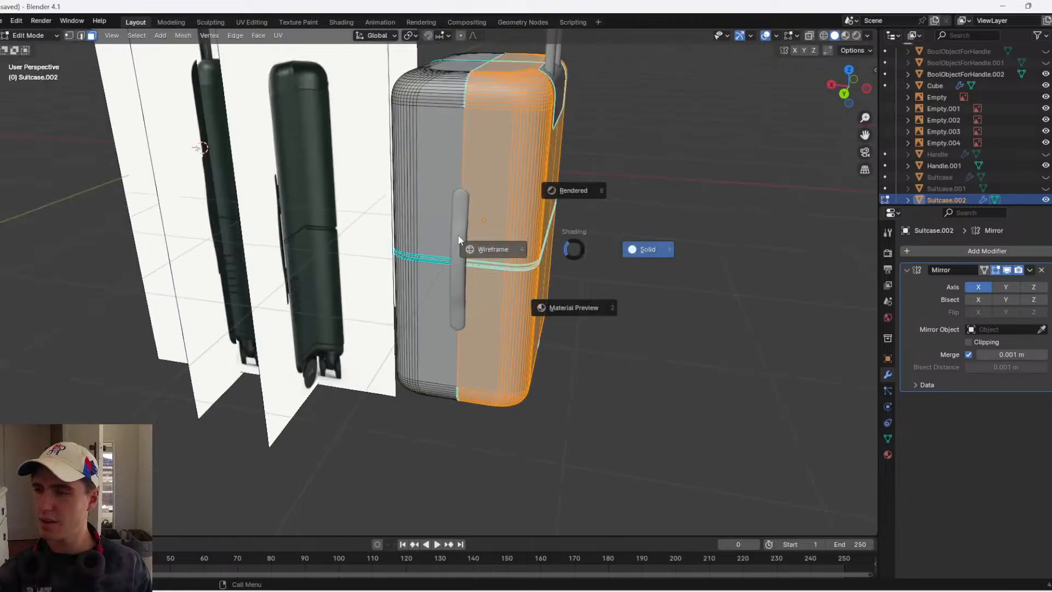
left_click(460, 236)
left_click(844, 93)
key("x")
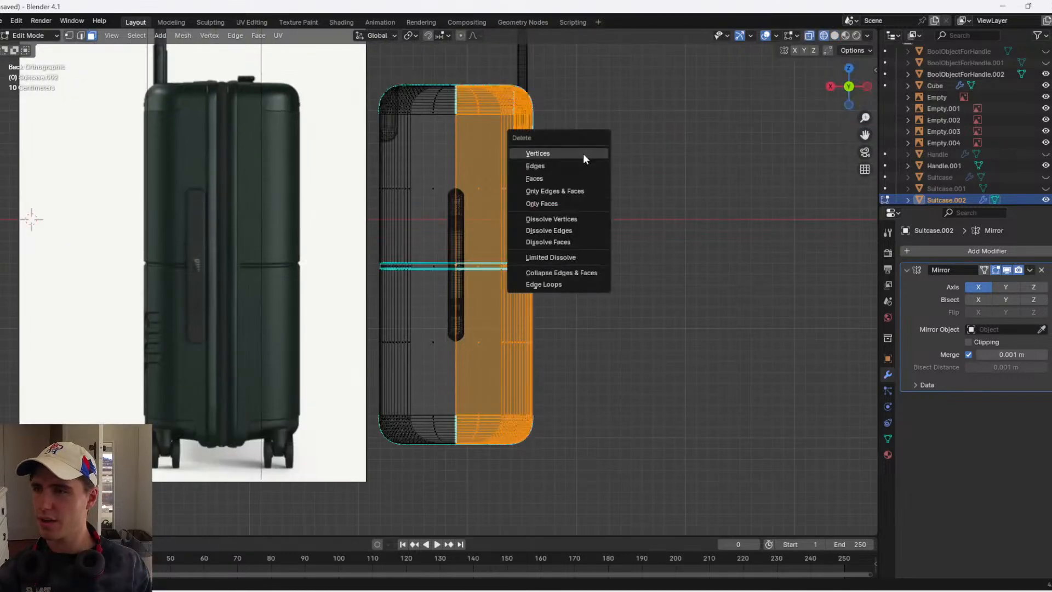
left_click(551, 176)
key("z")
left_click(679, 176)
mouse_move(554, 245)
middle_mouse_down()
mouse_move(598, 236)
mouse_move(547, 275)
mouse_move(561, 159)
mouse_move(540, 186)
mouse_move(522, 167)
middle_mouse_up()
key("Tab")
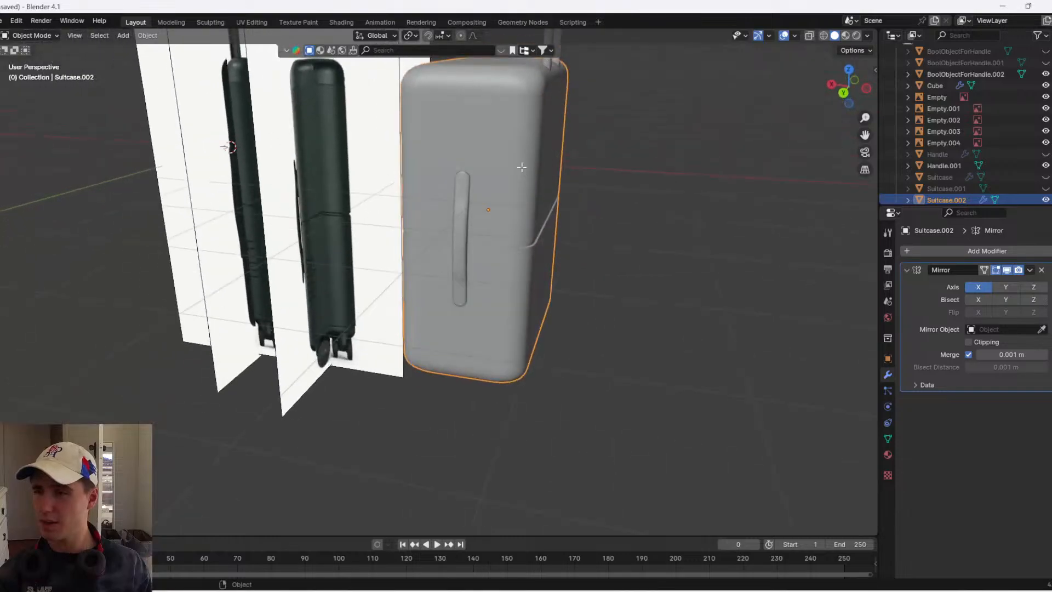
- Move the remaining suitcase half outward along X, leaving a central gap about as wide as the side handle
key("Tab")
key("ctrl+r")
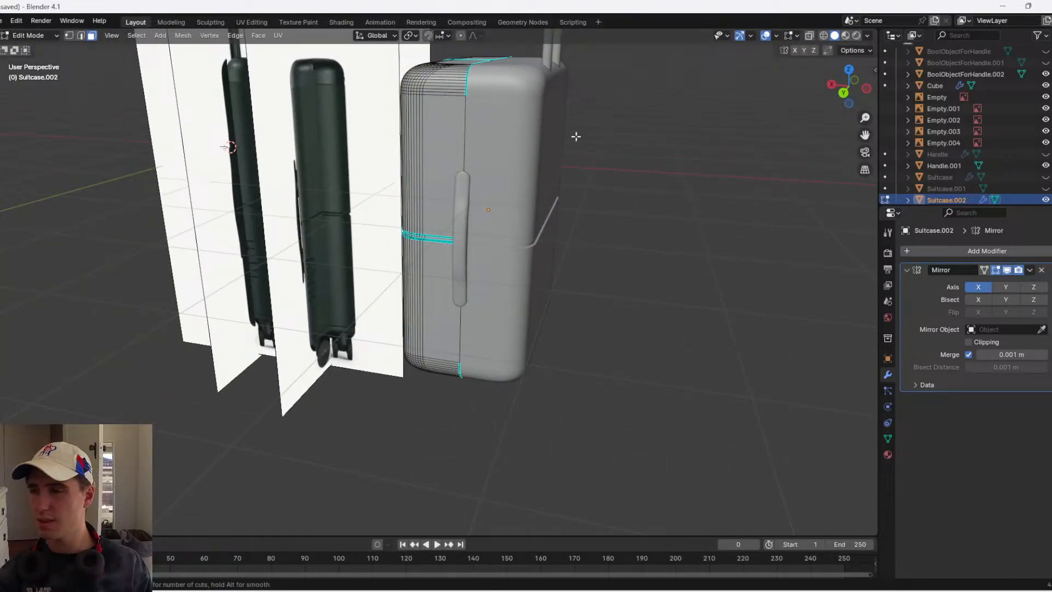
left_click(843, 93)
key("a")
key("g")
key("x")
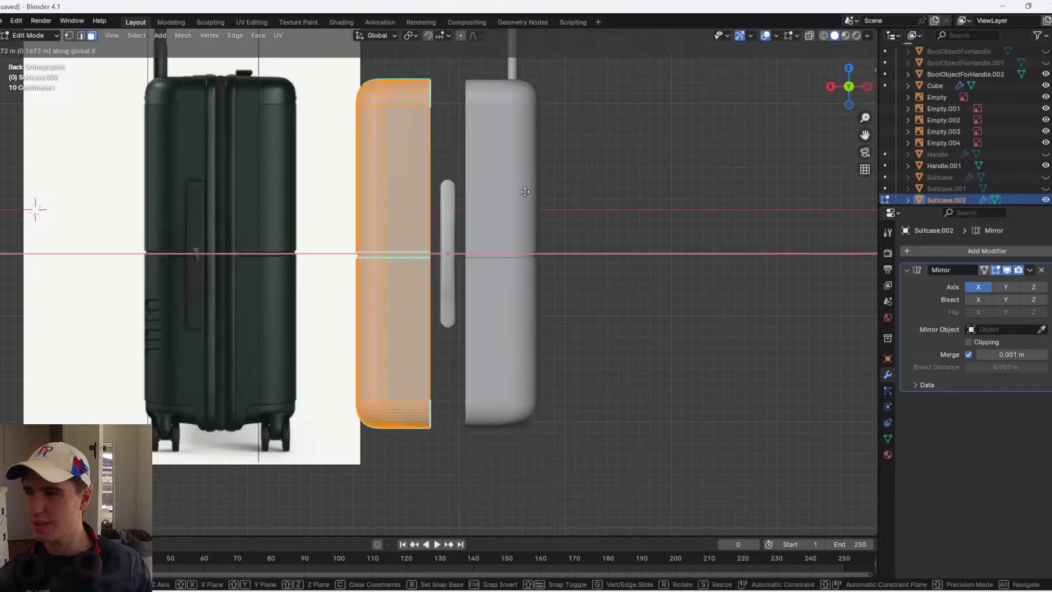
left_click(542, 183)
- Select all vertices along the half's open inner border and extrude them along X with the mirror's Clipping enabled
key("2")
left_click(442, 160, "alt")
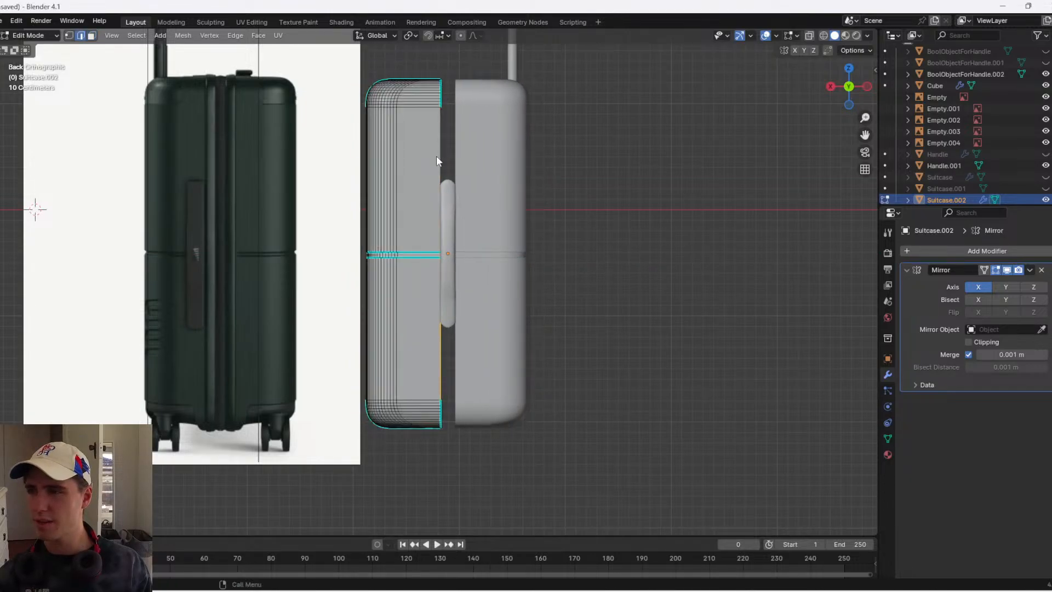
key("alt+z")
key("1")
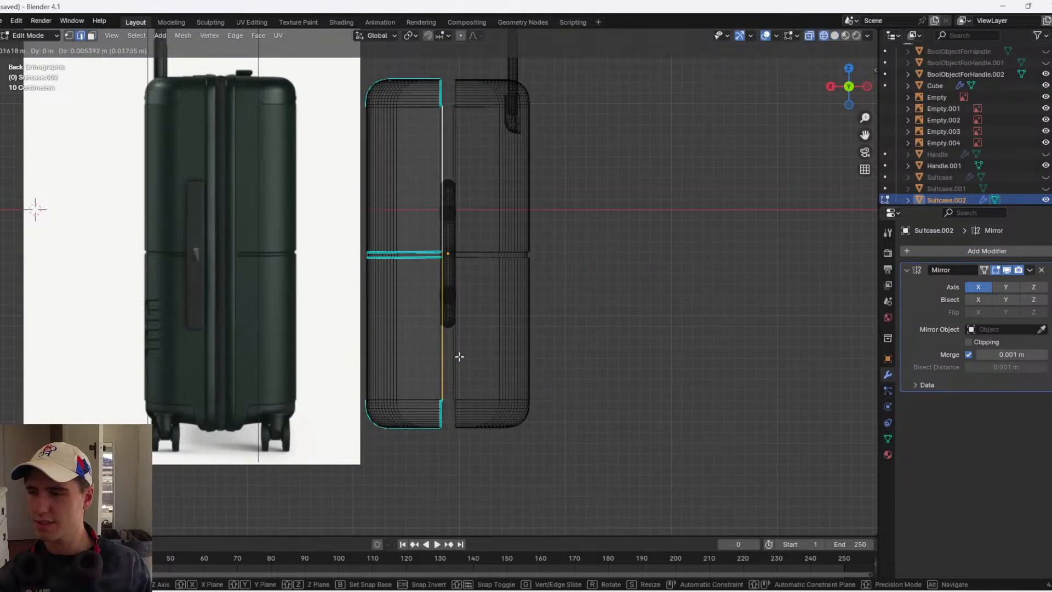
left_click_drag(456, 446, 433, 65)
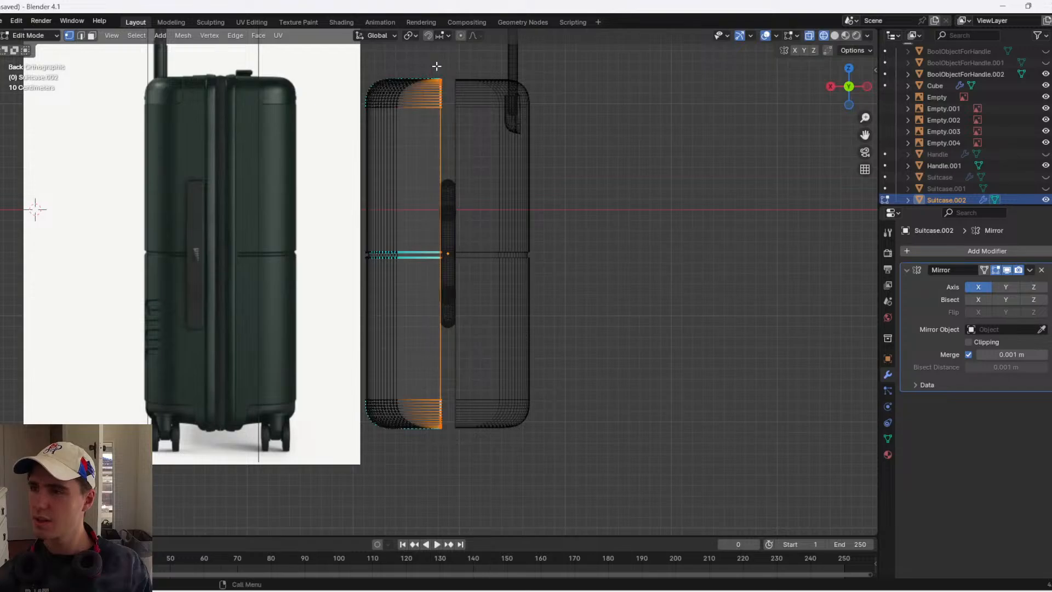
scroll(452, 297, "up", 2)
middle_click_drag(453, 297, 477, 470, "shift")
scroll(499, 315, "up", 10)
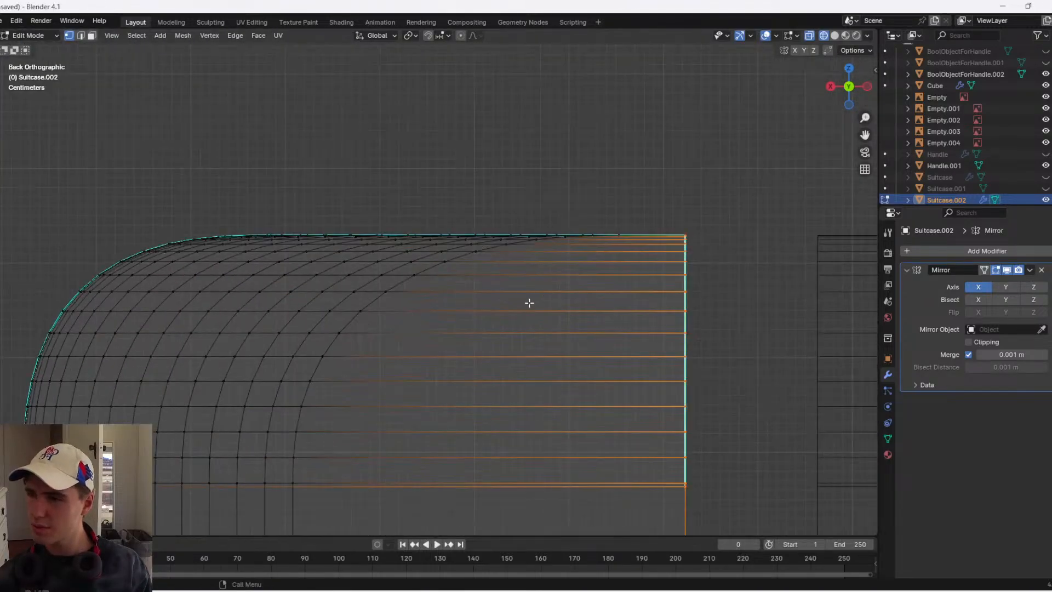
scroll(540, 296, "down", 9)
key("e")
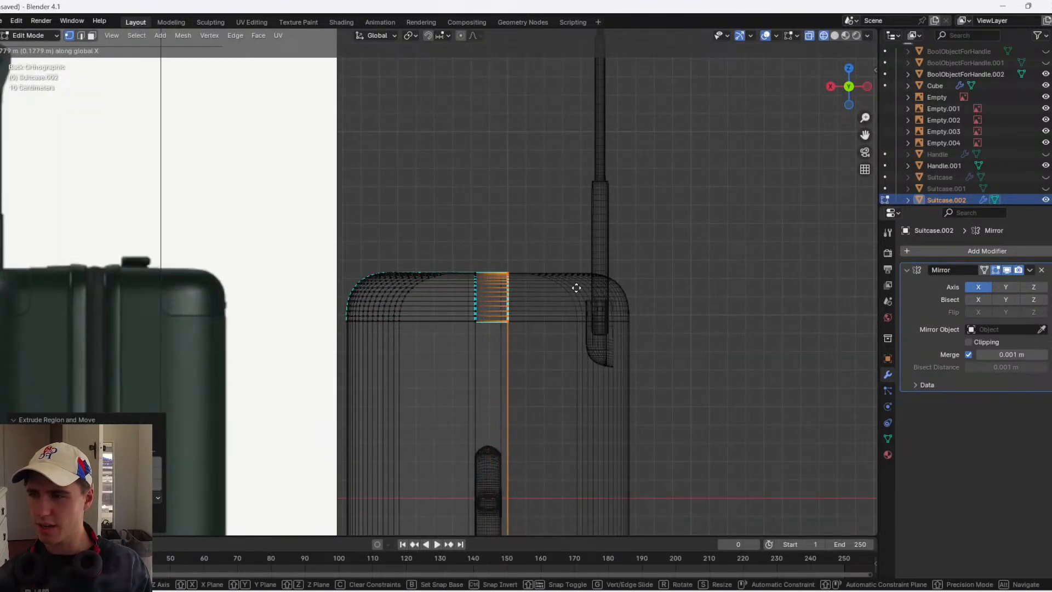
right_click(567, 297)
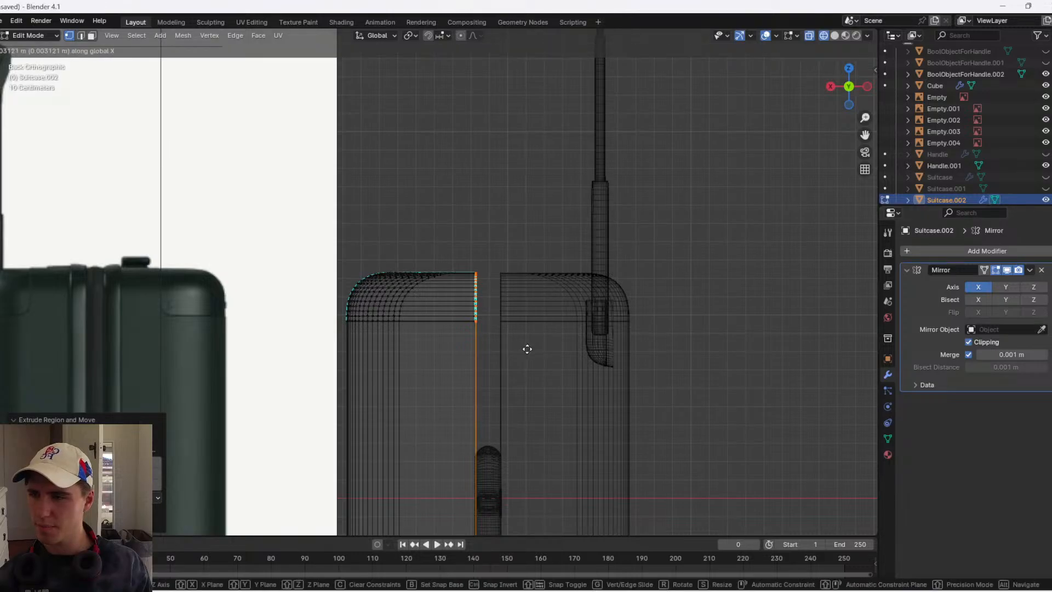
- Apply the Mirror modifier to Suitcase.002 and return to editing the mesh in face select mode
key("Tab")
key("ctrl+a")
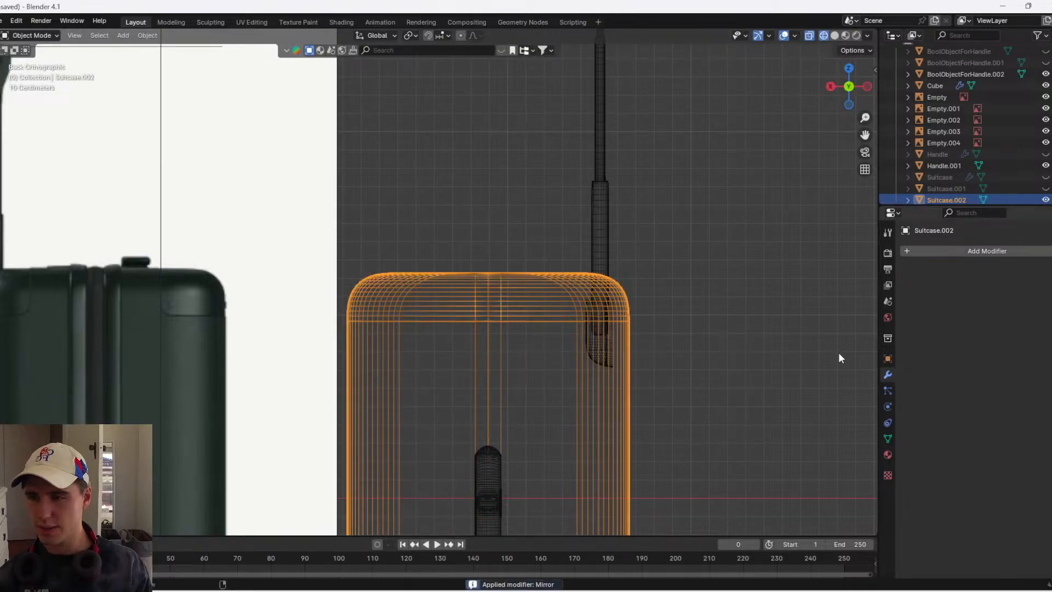
middle_click_drag(448, 395, 459, 305, "shift")
key("Tab")
key("3")
- Try to loop-select the vertical strip of faces beside the suitcase's centre line
left_click(495, 236, "alt")
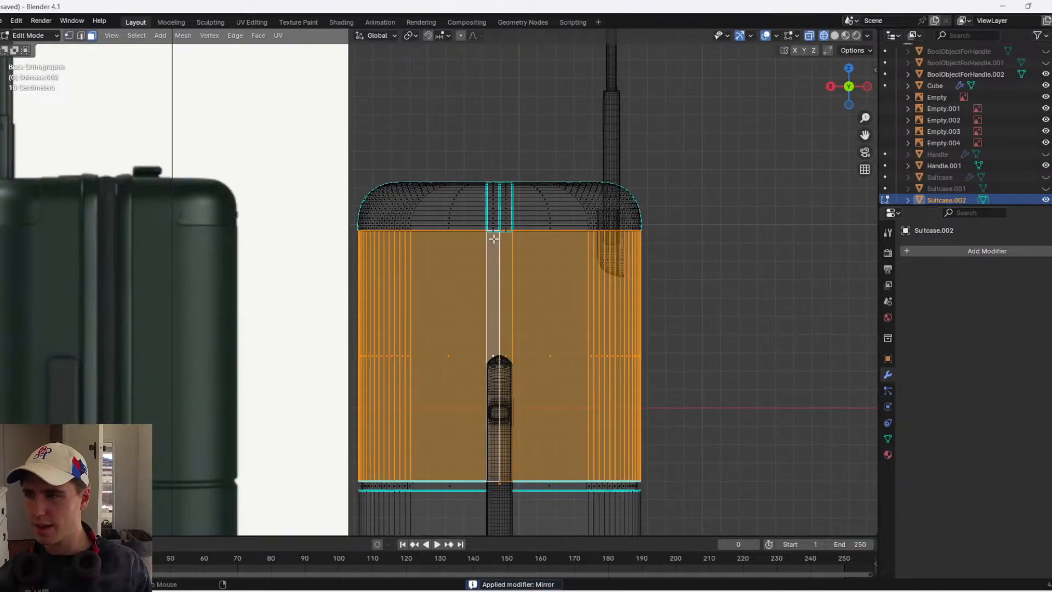
key("alt+a")
key("z")
key("z")
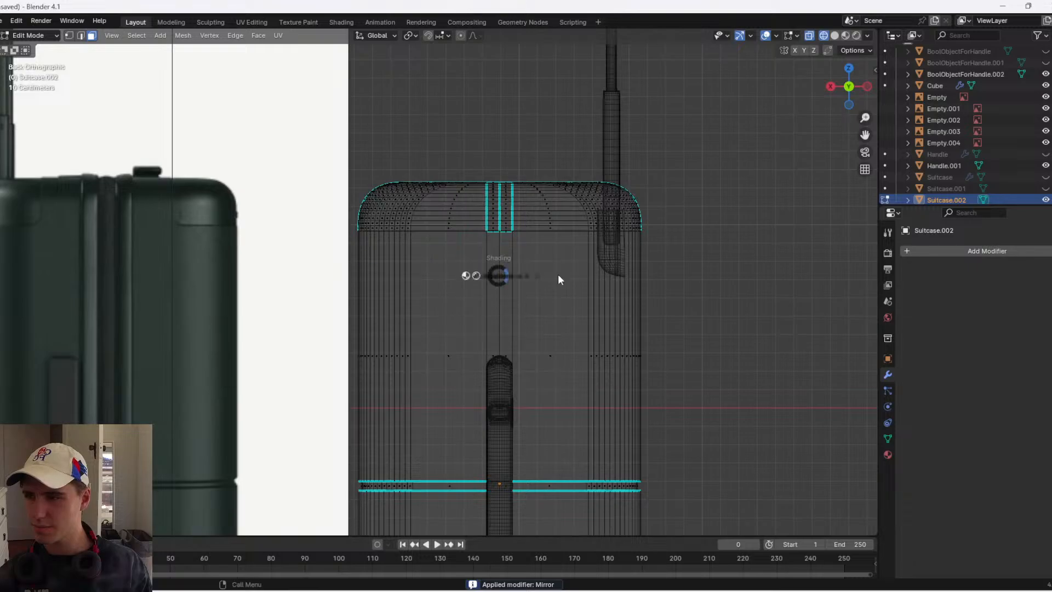
left_click(496, 307, "alt")
left_click(494, 229, "alt")
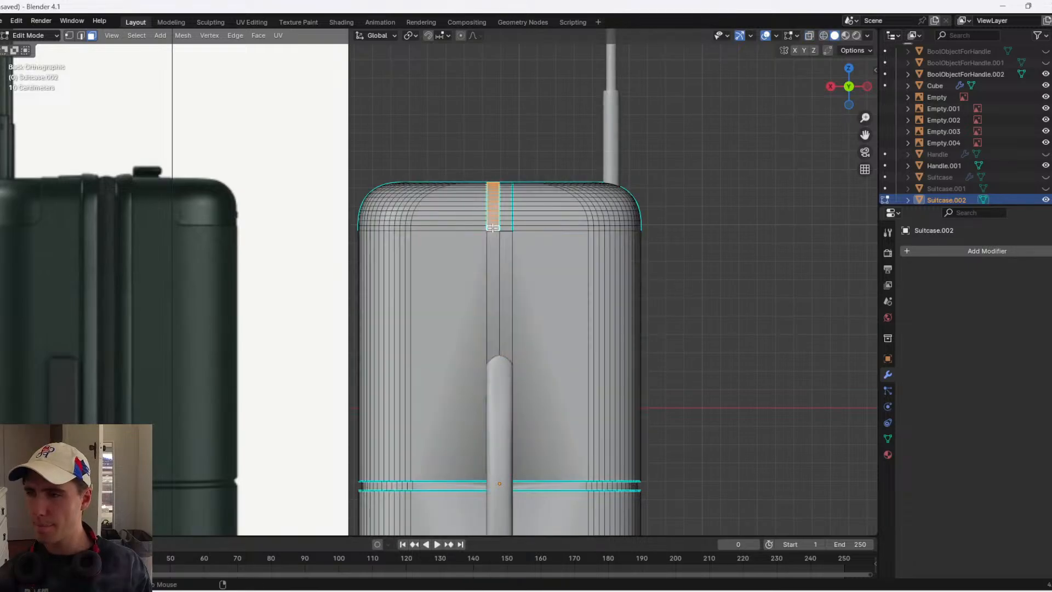
- Select the full-height strip of faces on one side of the suitcase's centre line in wireframe shading
key("z")
left_click(404, 228)
scroll(501, 395, "down", 3)
middle_click_drag(438, 418, 416, 262, "shift")
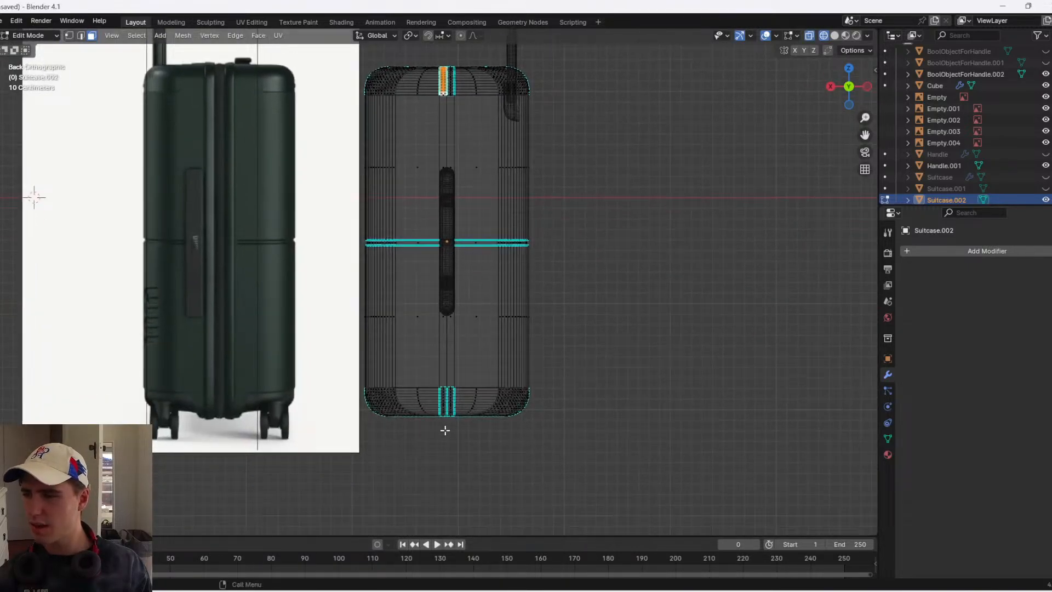
left_click_drag(442, 391, 444, 42)
middle_click_drag(470, 104, 498, 186, "shift")
scroll(496, 235, "up", 2)
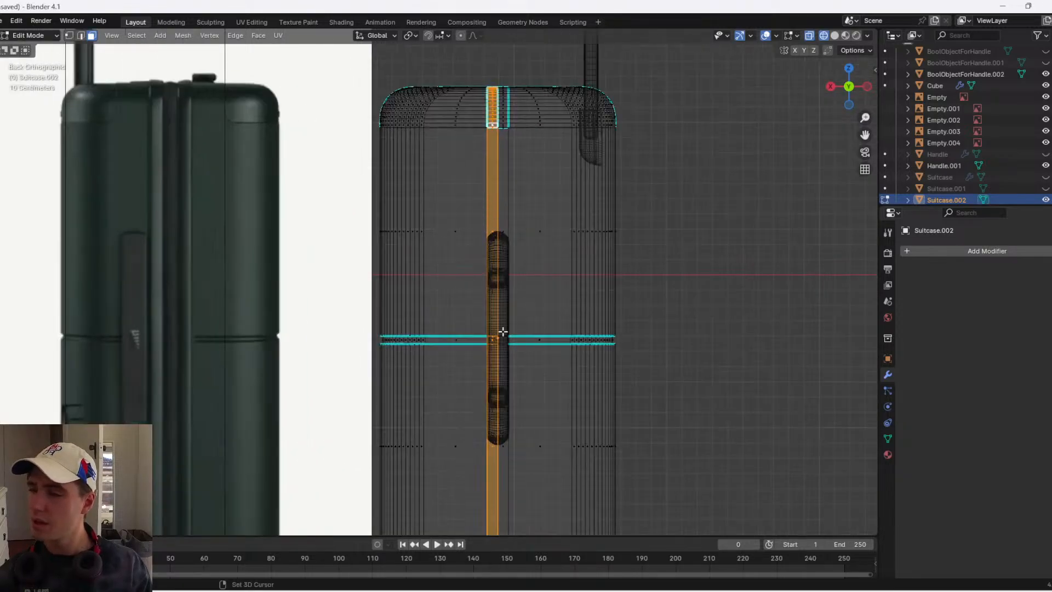
- Deselect the faces and undo back to object mode before the Mirror modifier was applied to Suitcase.002
middle_click_drag(497, 312, 478, 192, "shift")
key("a")
key("alt+a")
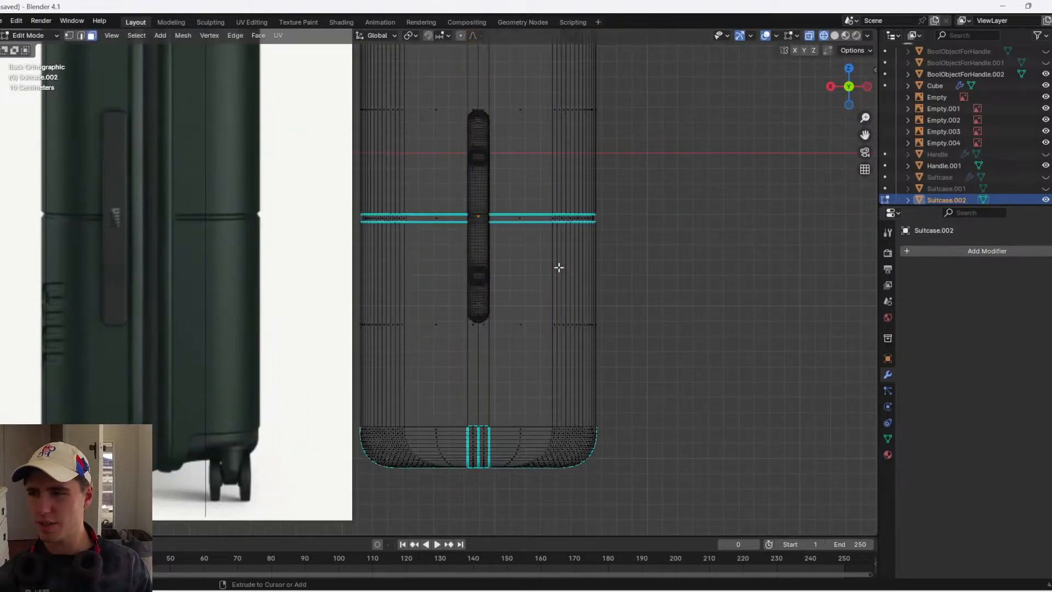
key("ctrl+z")
key("ctrl+z")
key("ctrl+z")
key("ctrl+z")
key("ctrl+z")
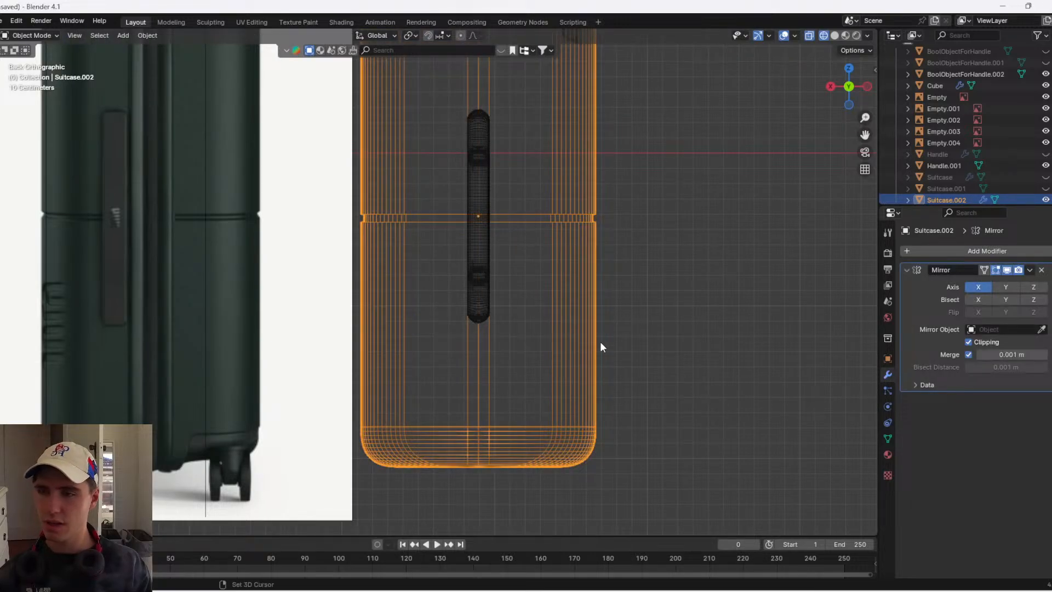
- Duplicate Suitcase.002, hide the original as a backup and apply the Mirror modifier on the copy
key("ctrl+z")
key("ctrl+z")
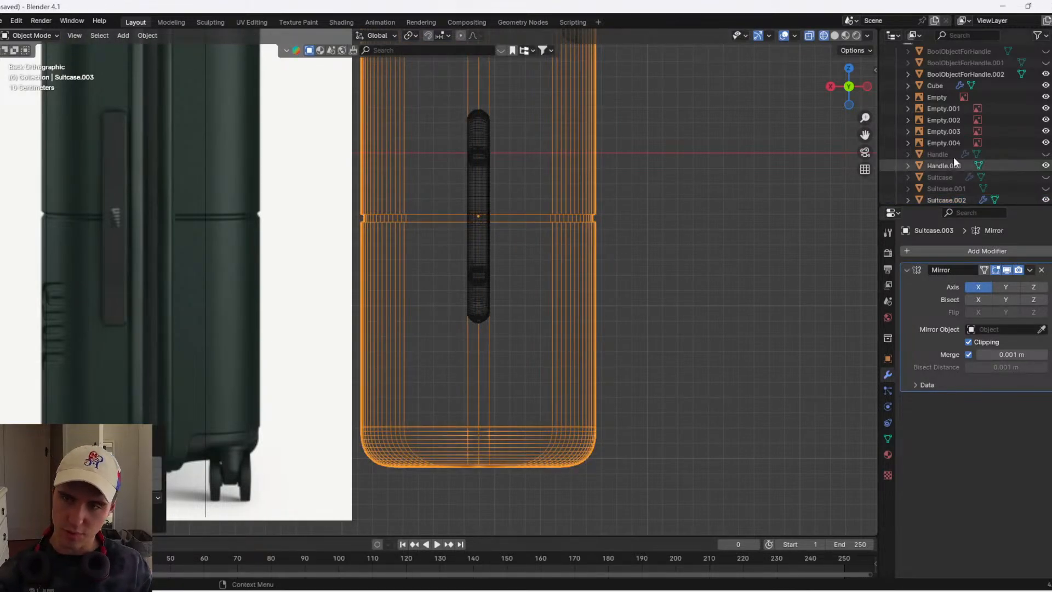
scroll(1006, 165, "down", 1)
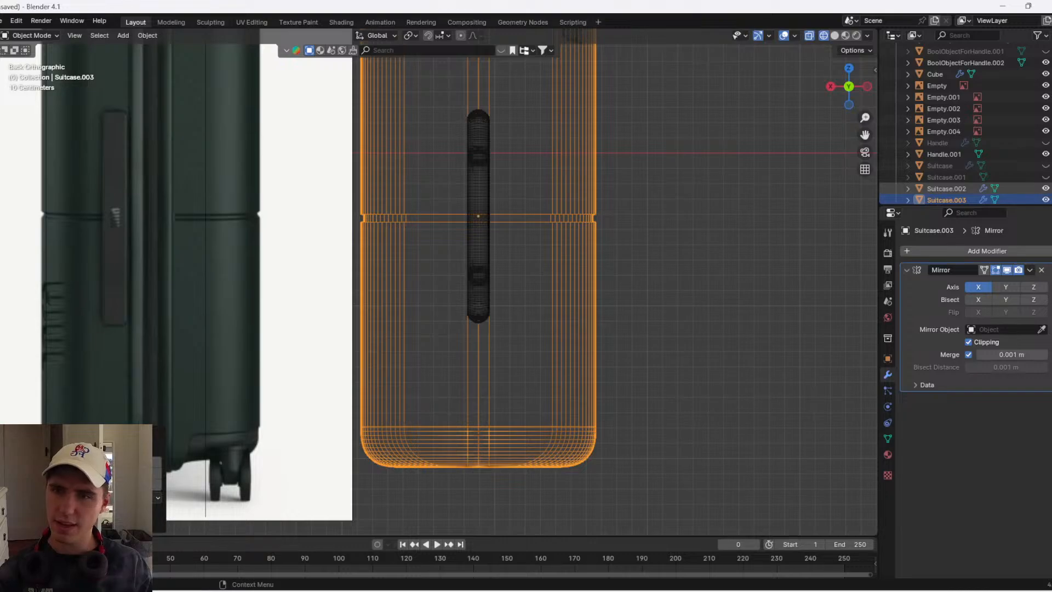
left_click(942, 200)
key("ctrl+a")
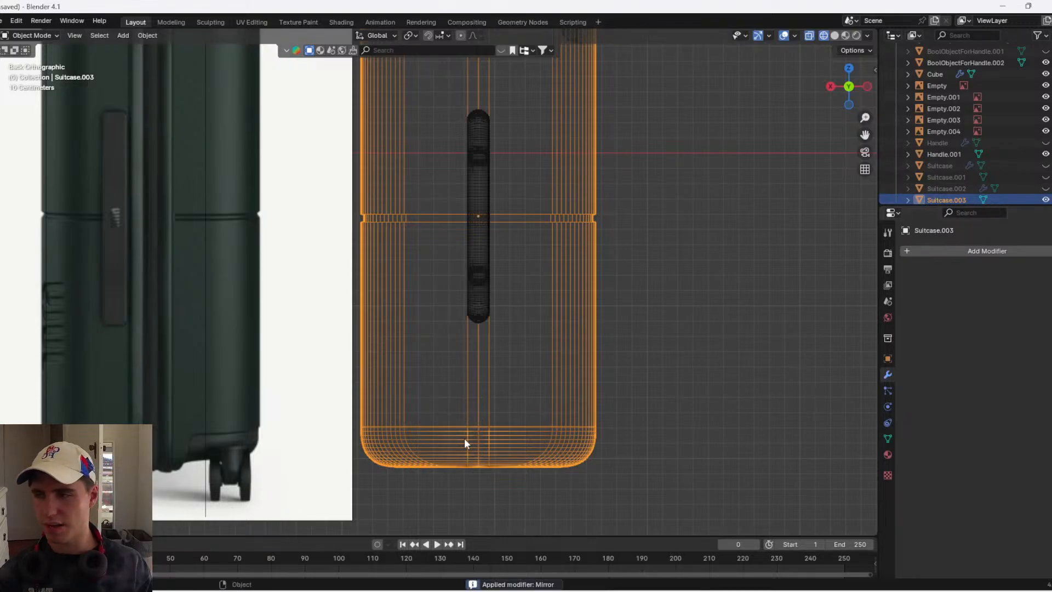
- Select the full-height strip of faces on one side of the copy's centre line, including the rounded top and bottom
key("Tab")
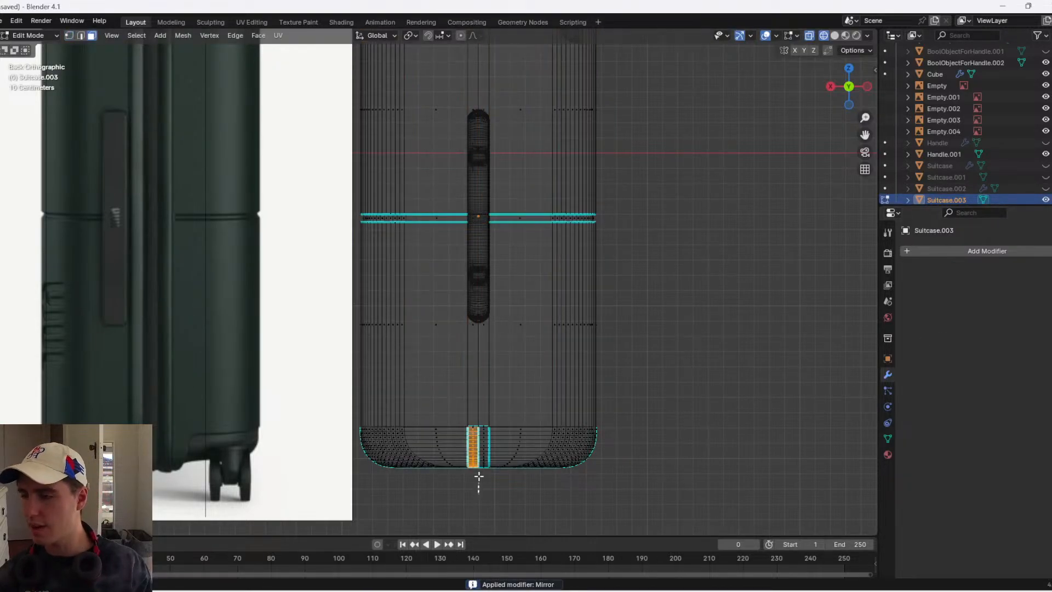
left_click_drag(478, 477, 443, 96)
middle_click_drag(473, 107, 479, 363, "shift")
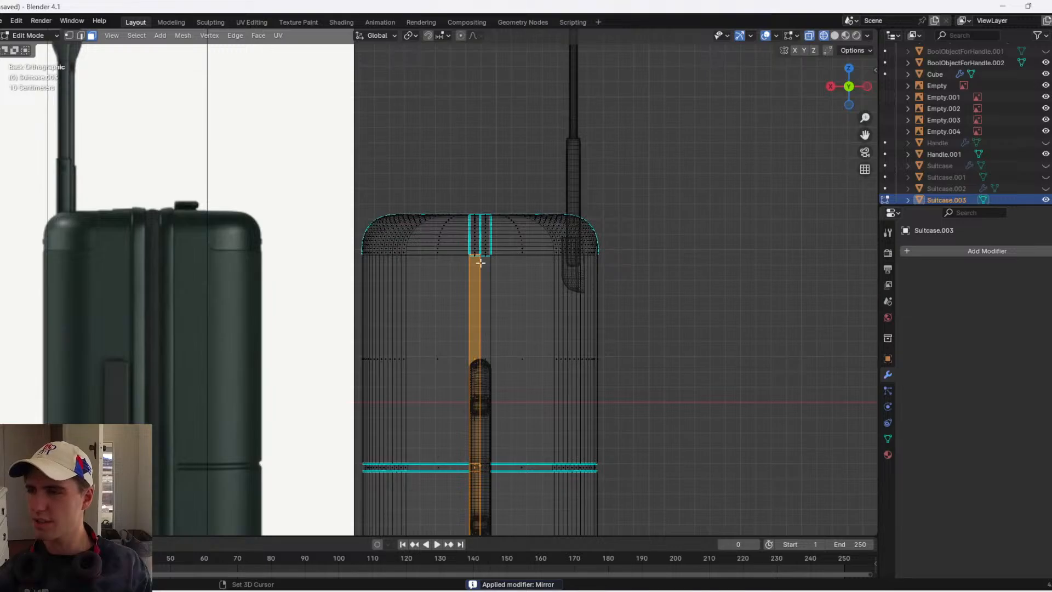
left_click_drag(480, 263, 470, 198)
scroll(464, 292, "up", 2)
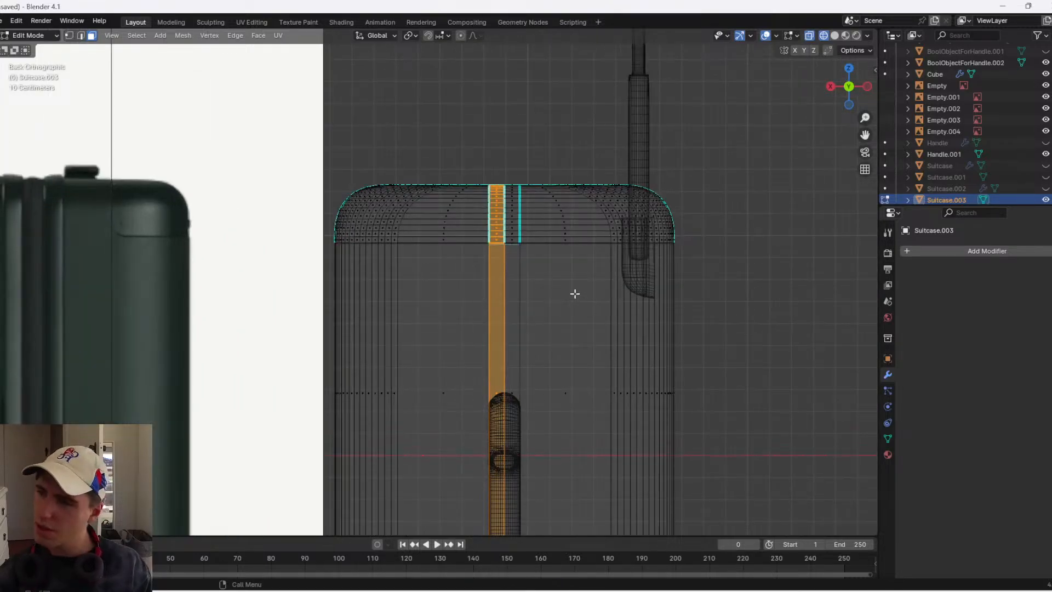
- Extrude the selected centre strip in place and scale it along X to about 0.83 to leave narrow borders
key("i")
right_click(562, 279)
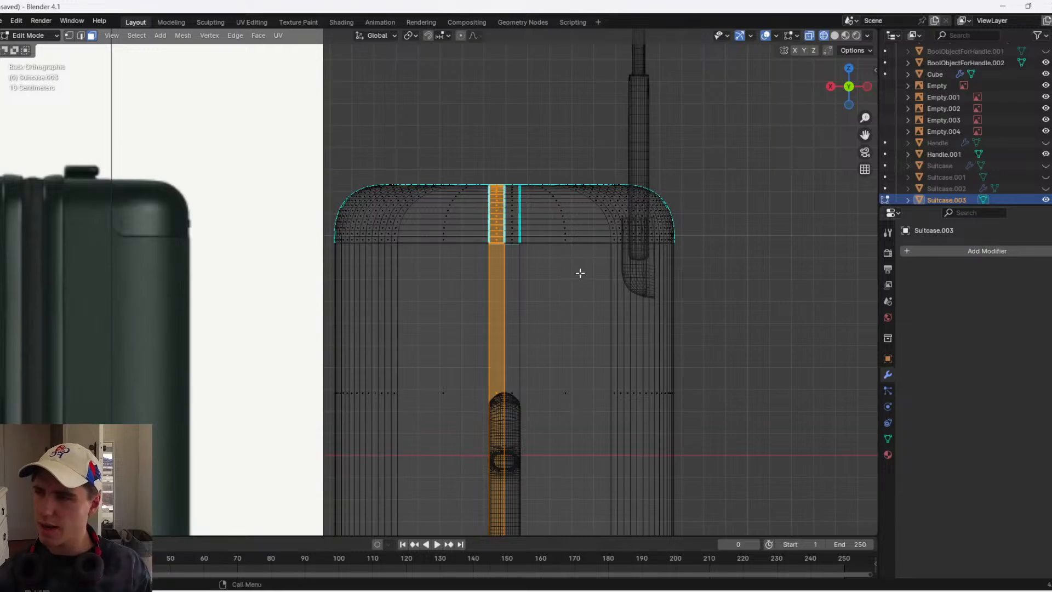
key("e")
right_click(580, 273)
key("s")
right_click(560, 264)
key("s")
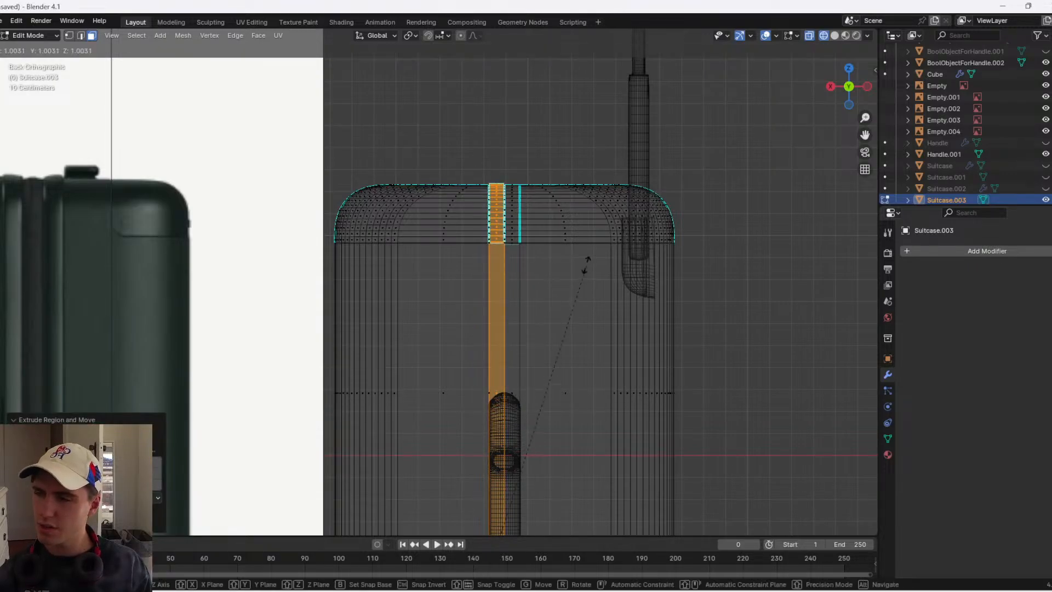
right_click(553, 264)
key("s")
key("x")
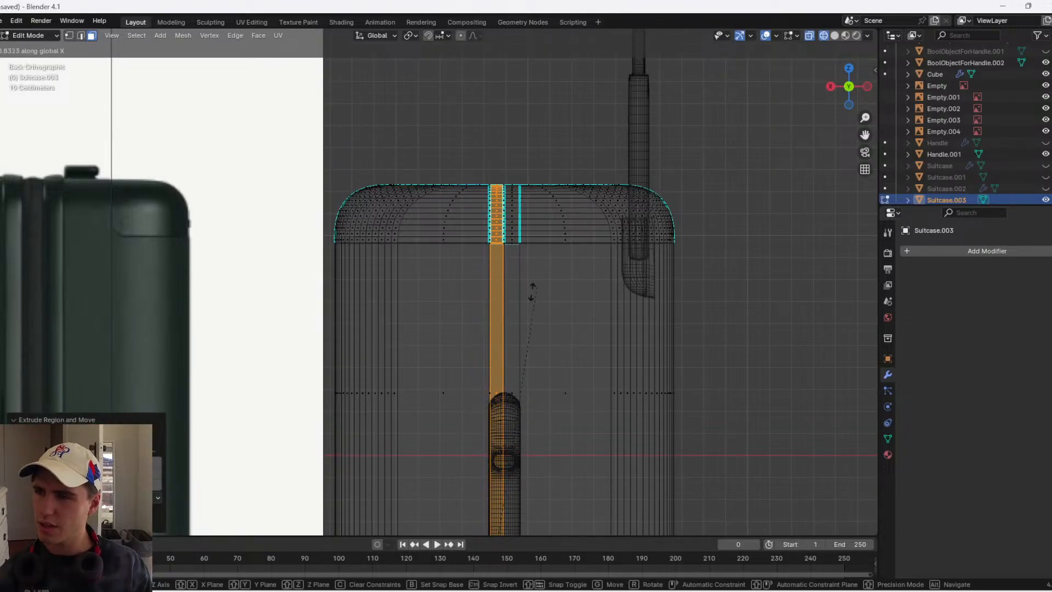
left_click(531, 294)
middle_click_drag(531, 296, 598, 360)
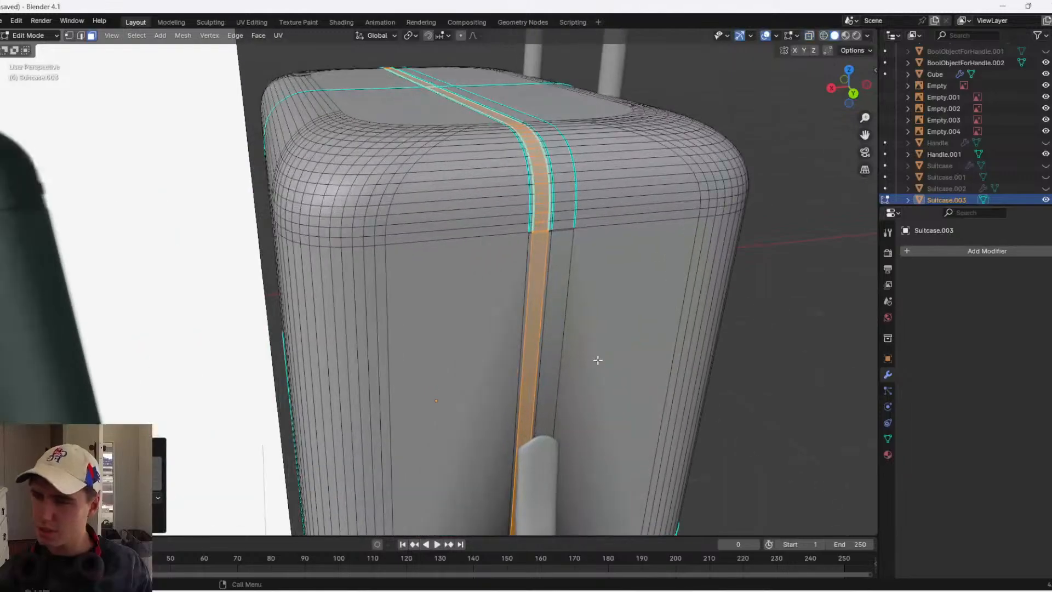
- Try extruding the centre strip again and scaling it along Y to about 0.96 to recess it into the body
key("e")
key("y")
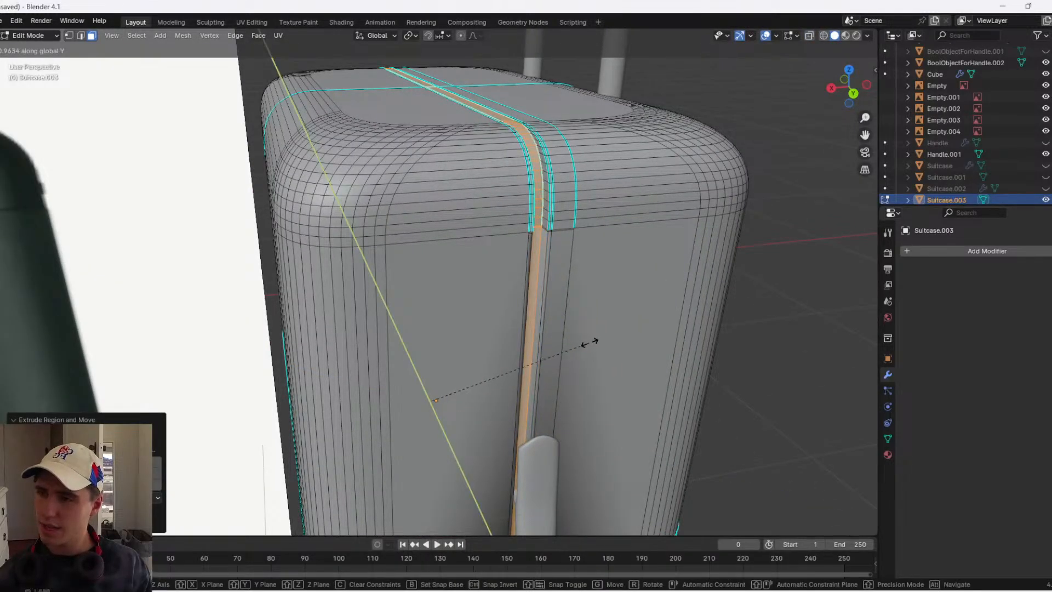
left_click(595, 343)
key("Tab")
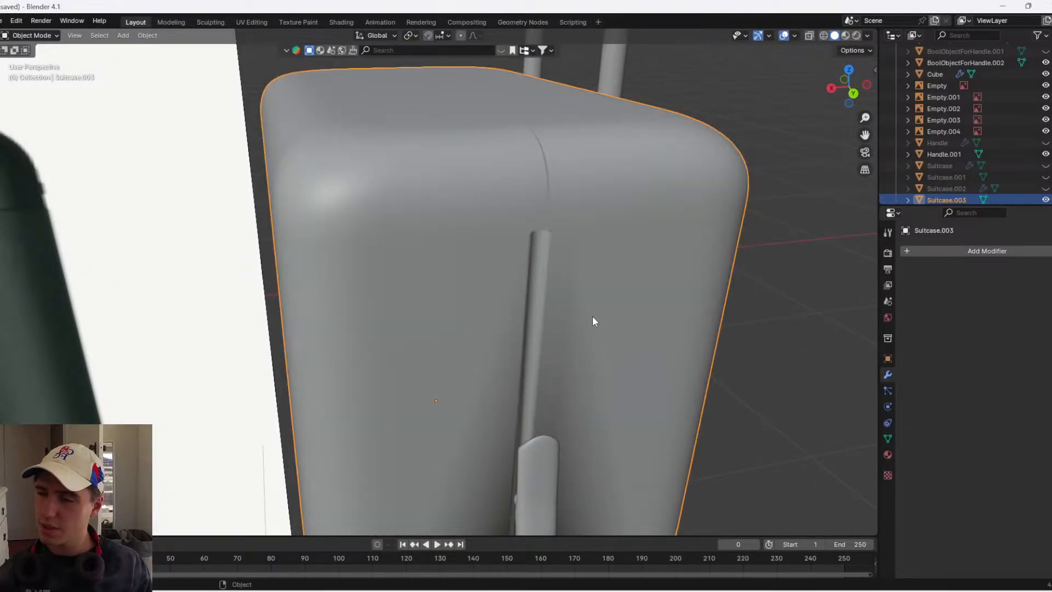
middle_click_drag(593, 318, 579, 300)
key("Tab")
scroll(559, 308, "down", 2)
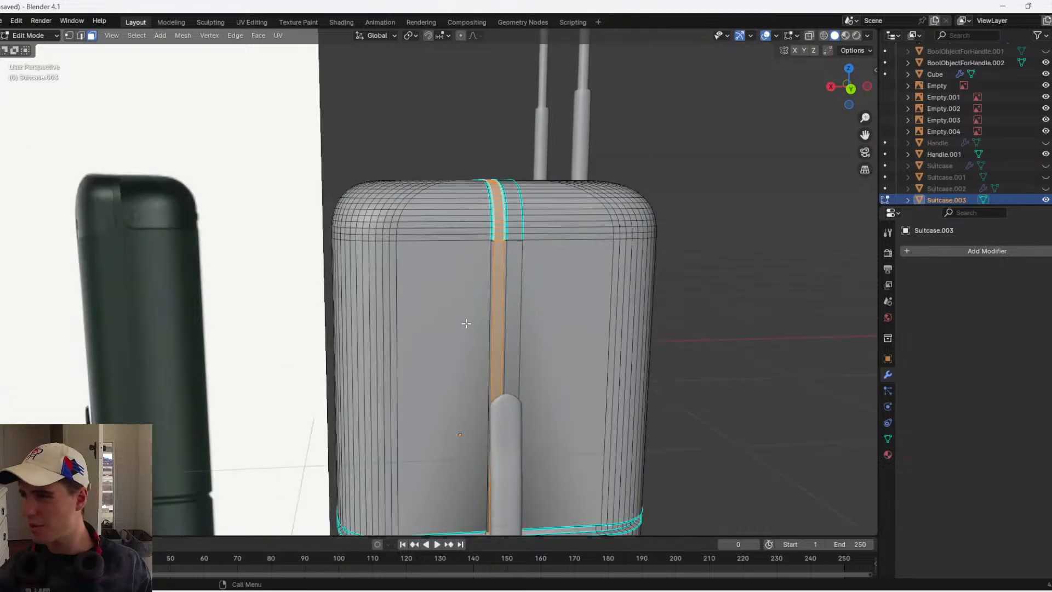
- Try to loop-select the narrow strip of faces along the outer edge of the centre strip
scroll(466, 324, "down", 4)
middle_click_drag(299, 345, 389, 314)
scroll(421, 288, "up", 3)
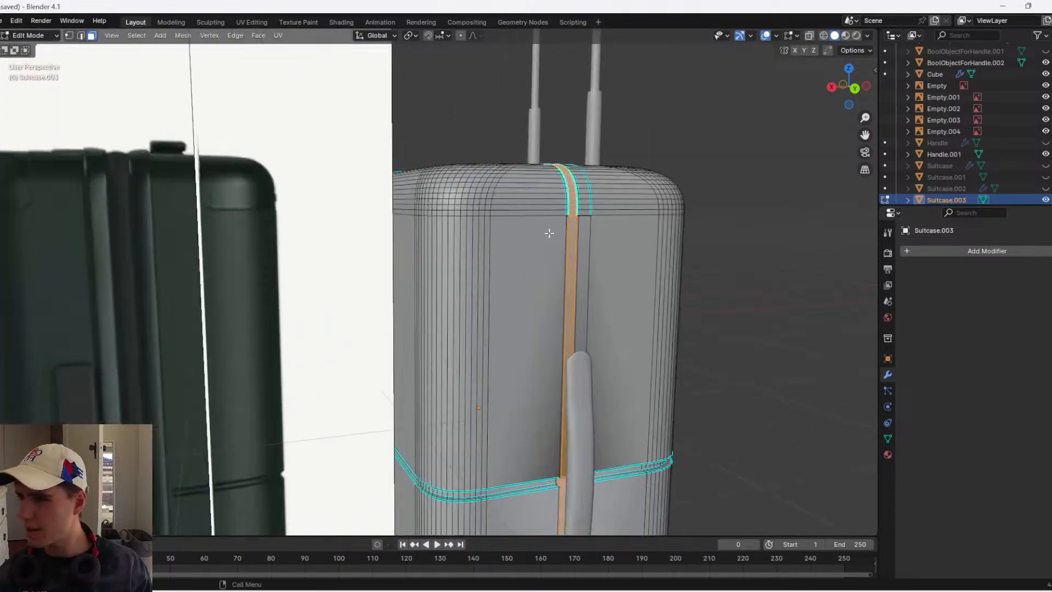
middle_click_drag(550, 233, 500, 275)
scroll(501, 274, "up", 3)
scroll(549, 271, "up", 1)
scroll(653, 282, "down", 2)
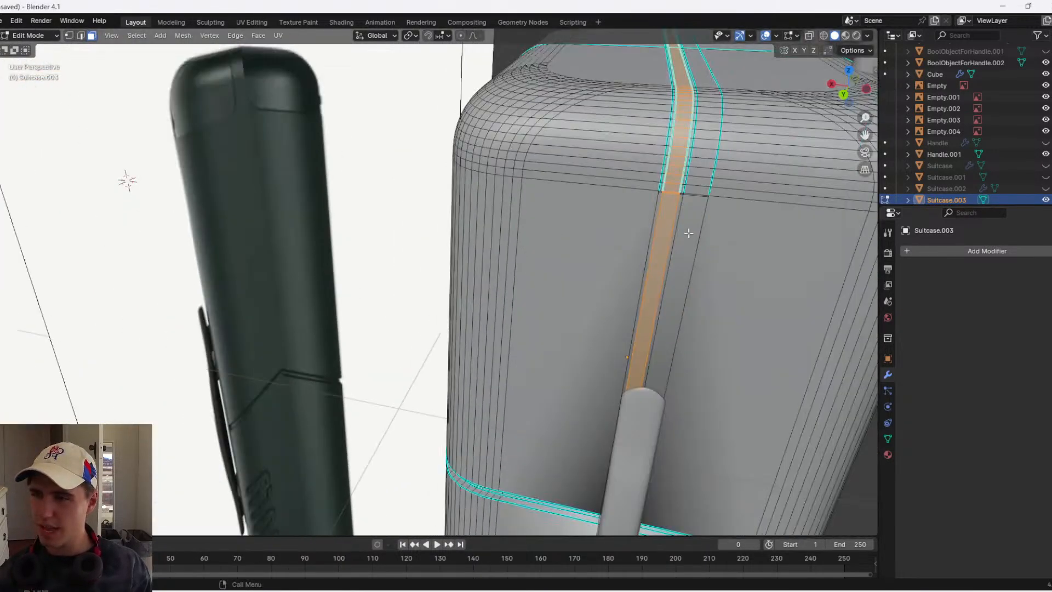
left_click(662, 187, "alt")
left_click(664, 177, "alt")
left_click(664, 171, "alt")
left_click(664, 173, "alt")
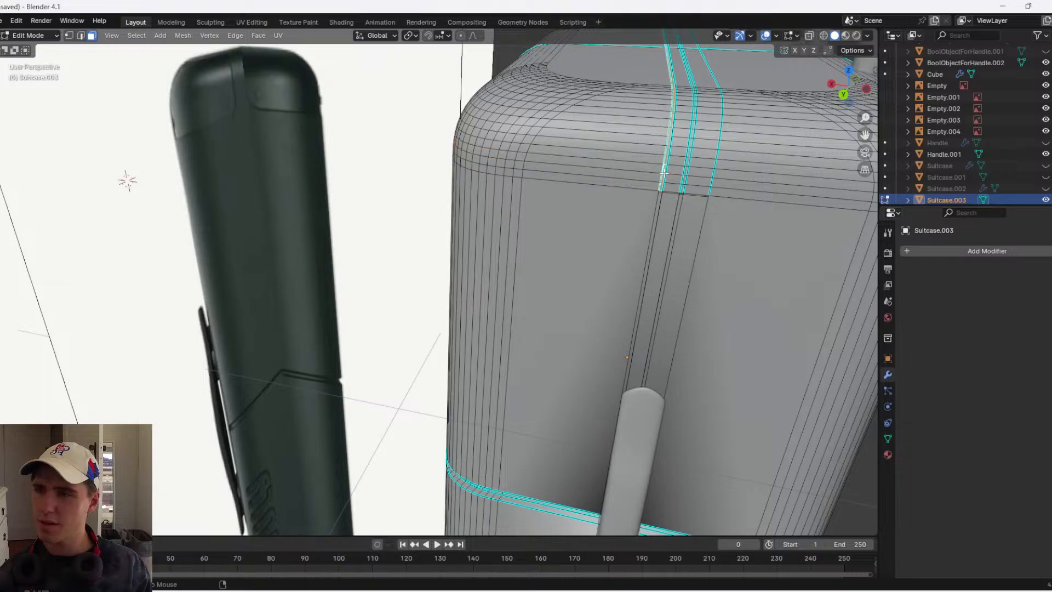
- Select the narrow border faces across the suitcase's rounded bottom end in back-view wireframe
left_click(845, 95)
key("shift+z")
mouse_move(639, 252)
middle_mouse_down("shift")
mouse_move(599, 188)
mouse_move(581, 104)
middle_mouse_up("shift")
scroll(590, 369, "down", 5)
middle_click_drag(605, 398, 616, 217, "shift")
scroll(600, 307, "up", 5)
middle_click_drag(570, 396, 482, 263, "shift")
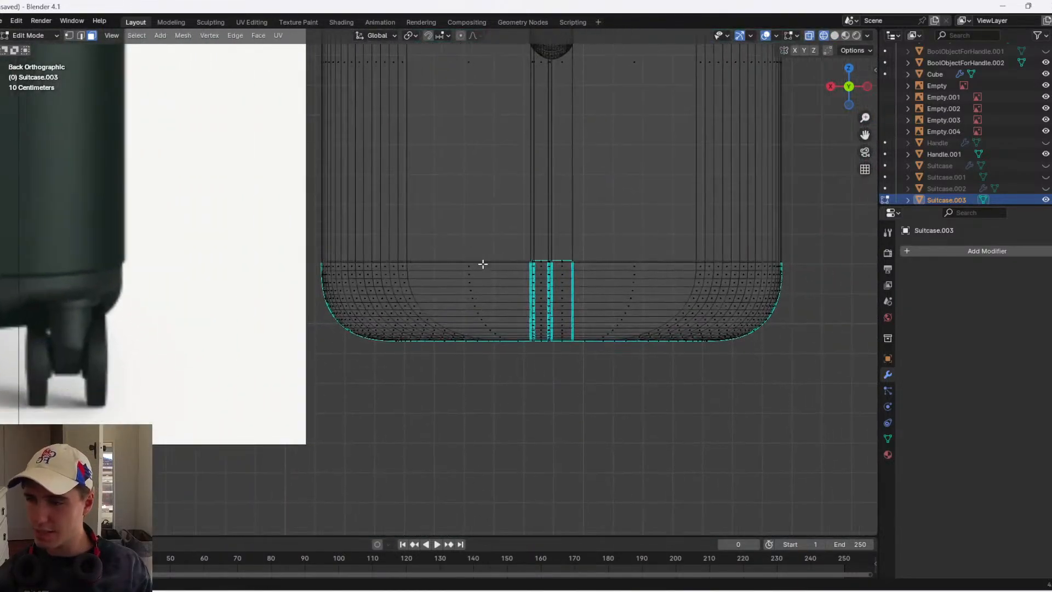
scroll(485, 267, "up", 3)
left_click_drag(598, 387, 610, 193)
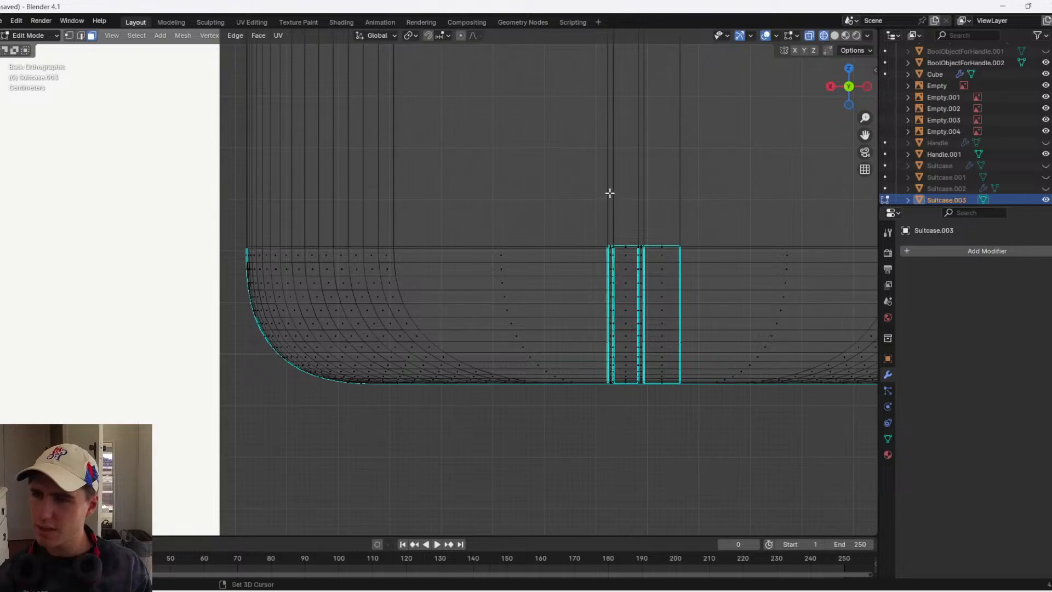
left_click_drag(595, 254, 610, 397)
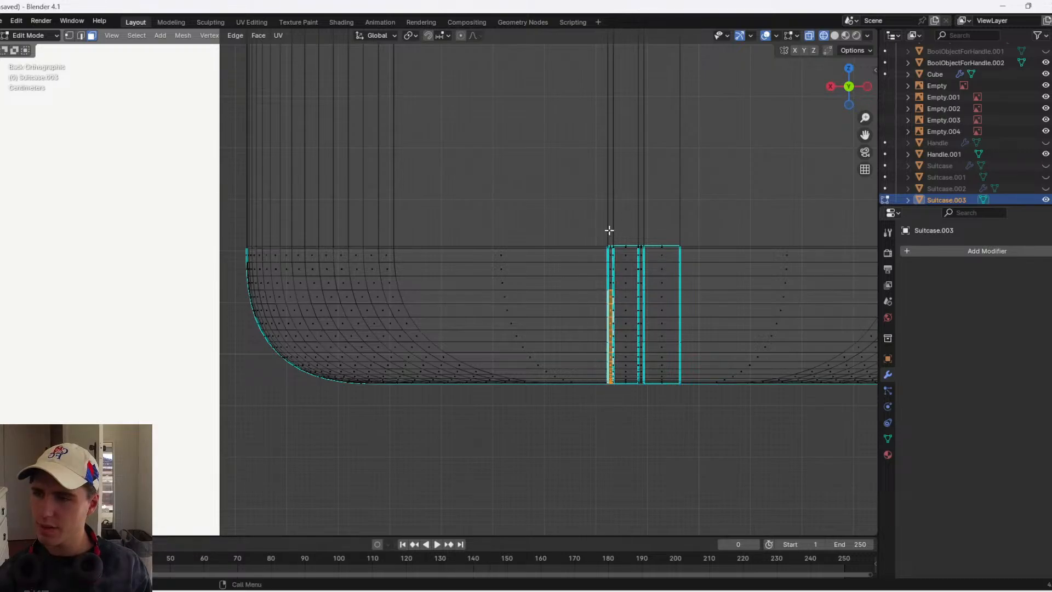
left_click_drag(609, 231, 542, 444)
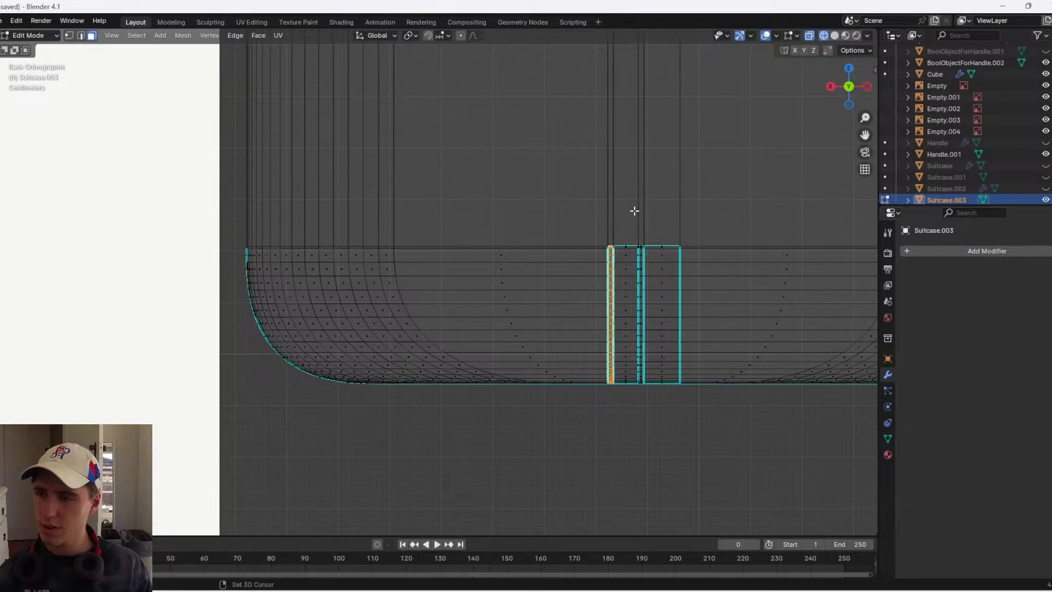
- Extend the selection up the narrow border strip, through the horizontal groove and past the side handle
middle_click_drag(635, 211, 603, 411, "shift")
left_click_drag(606, 396, 598, 163)
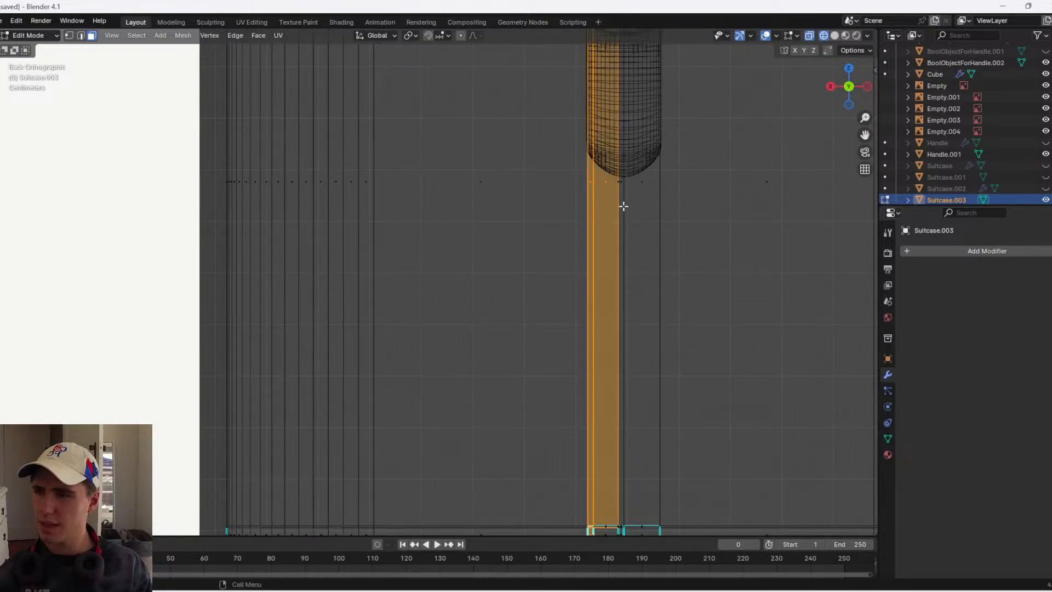
middle_click_drag(600, 172, 618, 436, "shift")
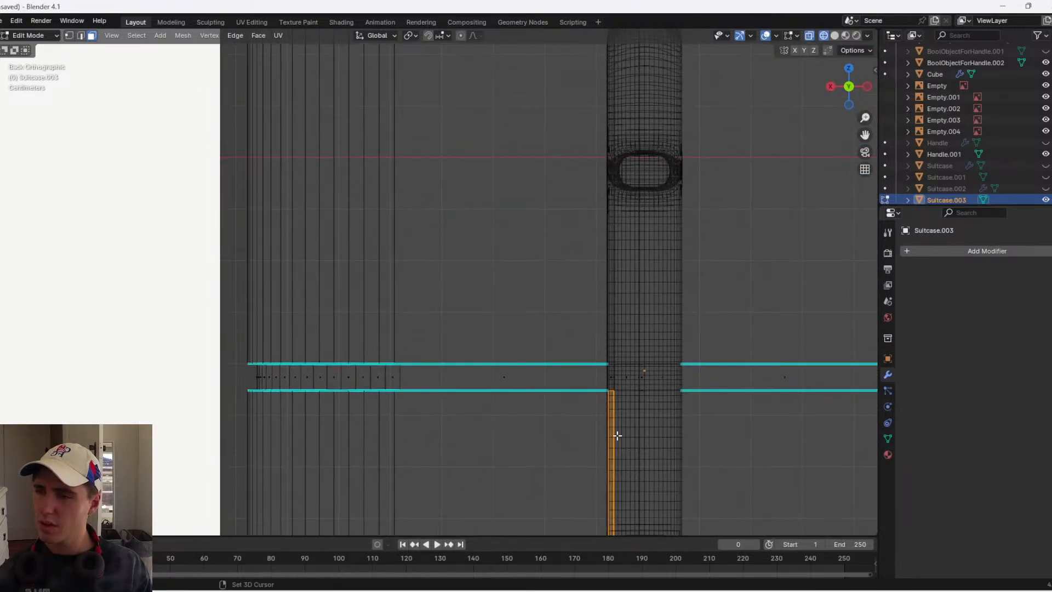
left_click_drag(578, 166, 578, 106)
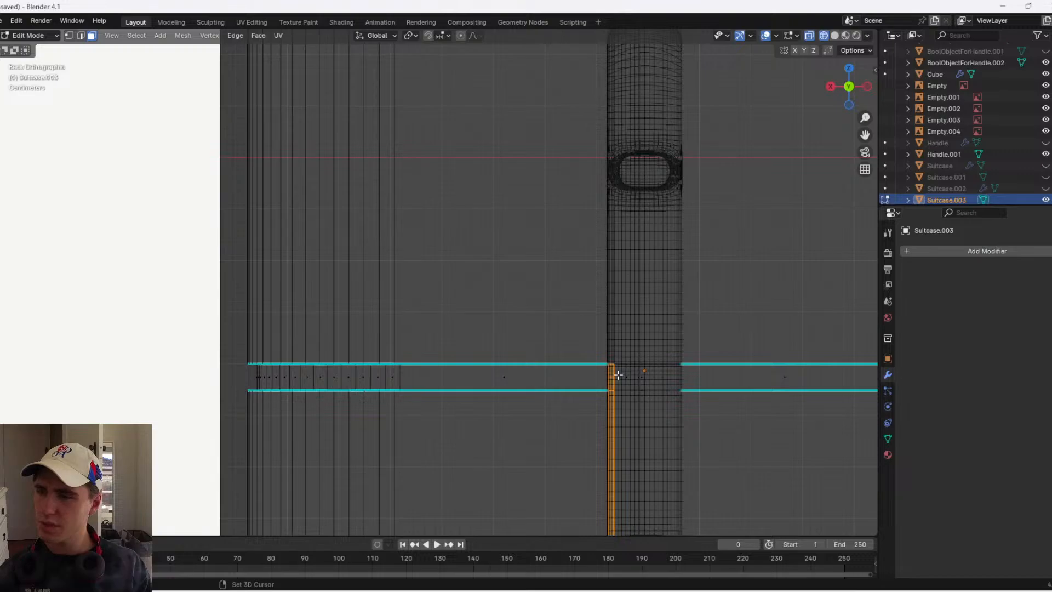
left_click_drag(607, 193, 607, 193)
middle_click_drag(602, 137, 629, 461, "shift")
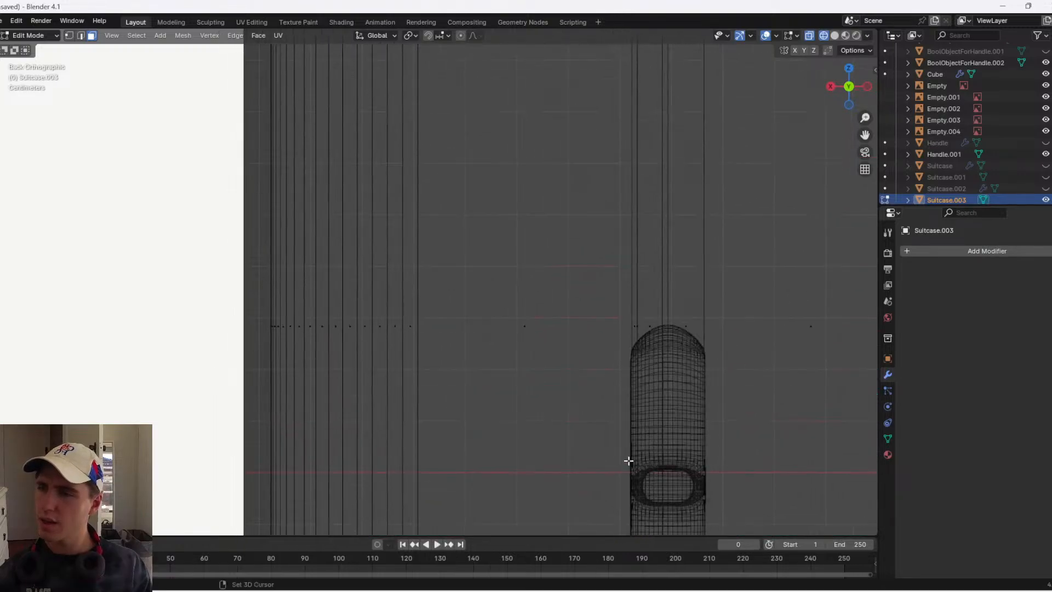
left_click_drag(621, 256, 621, 256)
left_click_drag(627, 261, 642, 358)
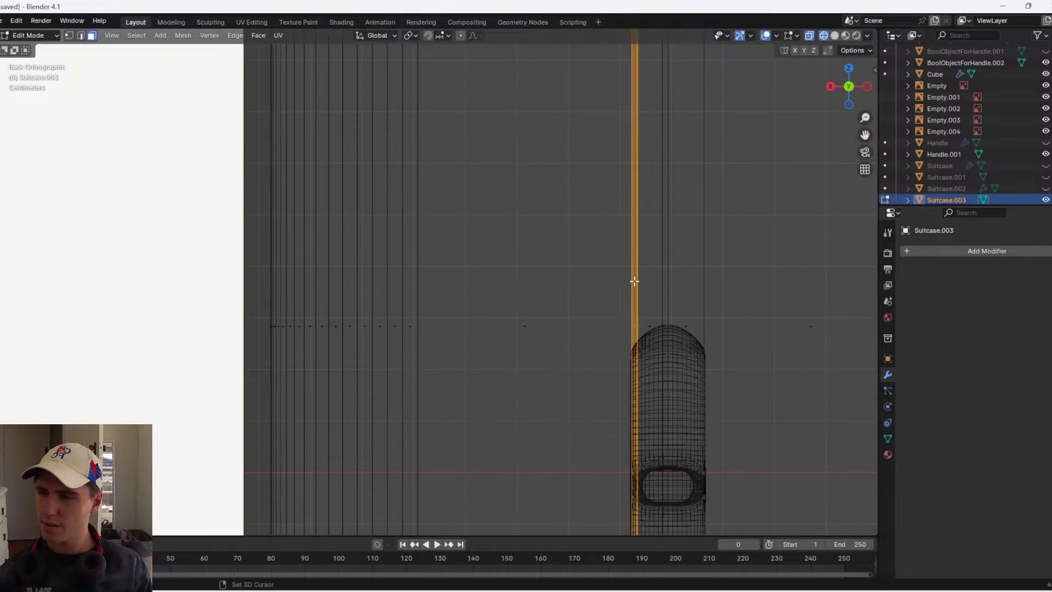
- Add the narrow border faces across the suitcase's rounded top end to the selection
middle_click_drag(645, 188, 625, 514, "shift")
middle_click_drag(622, 274, 624, 362, "shift")
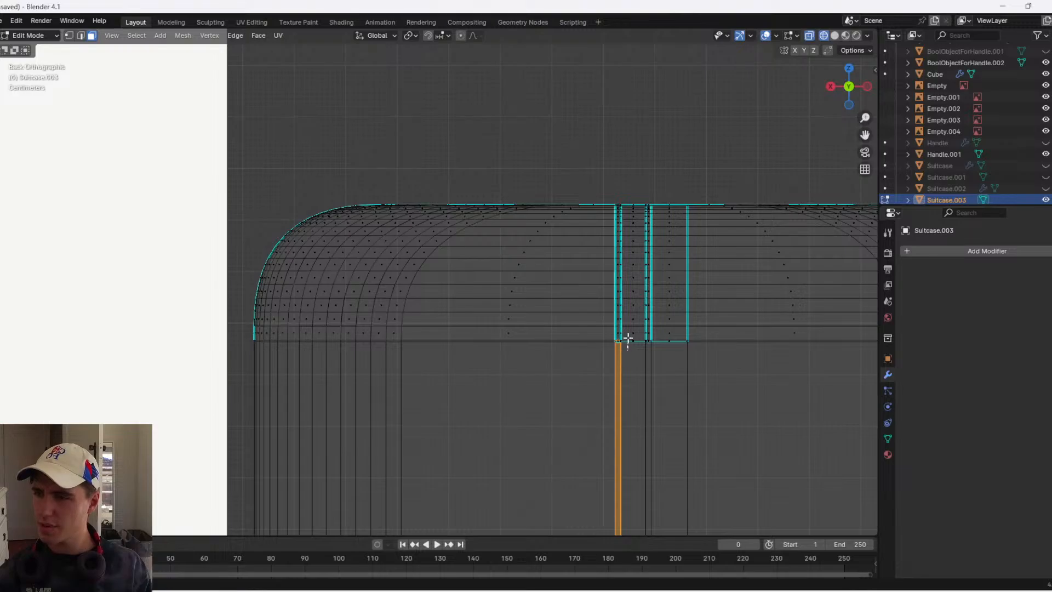
left_click_drag(628, 339, 608, 173, "shift")
scroll(615, 219, "down", 3)
scroll(588, 335, "up", 2)
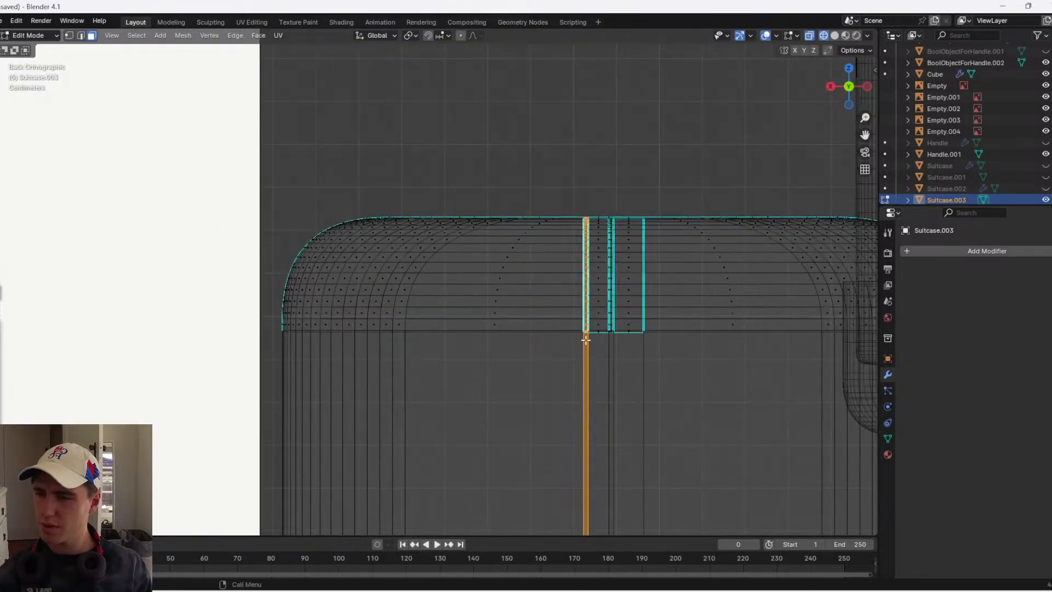
- Extrude the full-height narrow strip, scale it slightly and switch the view to solid shading
key("e")
right_click(648, 315)
key("s")
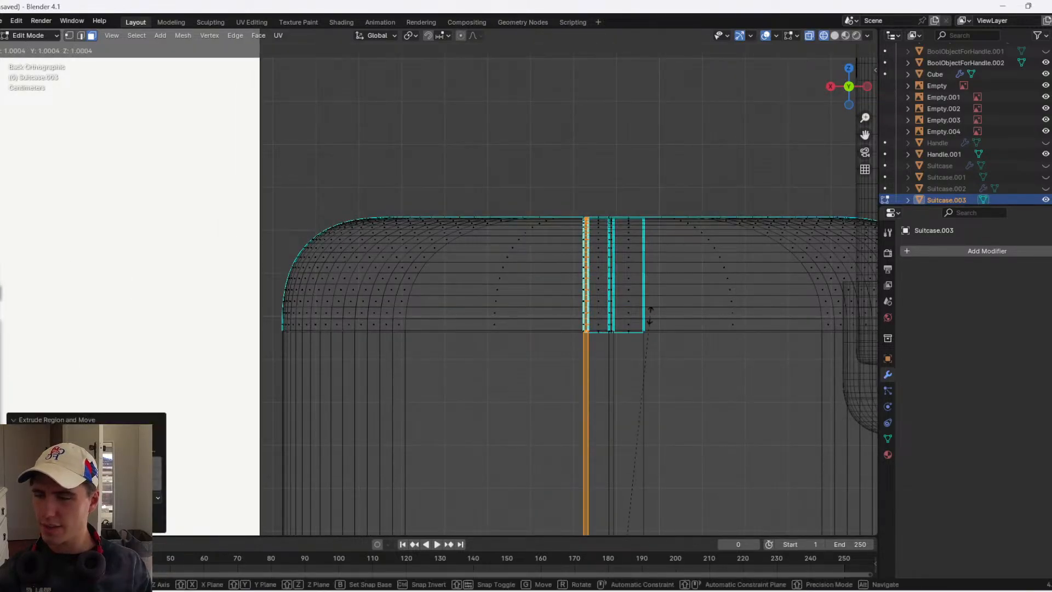
left_click(659, 309)
mouse_move(639, 287)
middle_mouse_down()
mouse_move(690, 324)
mouse_move(714, 320)
middle_mouse_up()
key("z")
left_click(715, 334)
scroll(715, 320, "up", 2)
- Scale the extruded narrow strip along Y to about 0.99 to sink a seam groove, and inspect it in object mode
key("s")
key("z")
key("x")
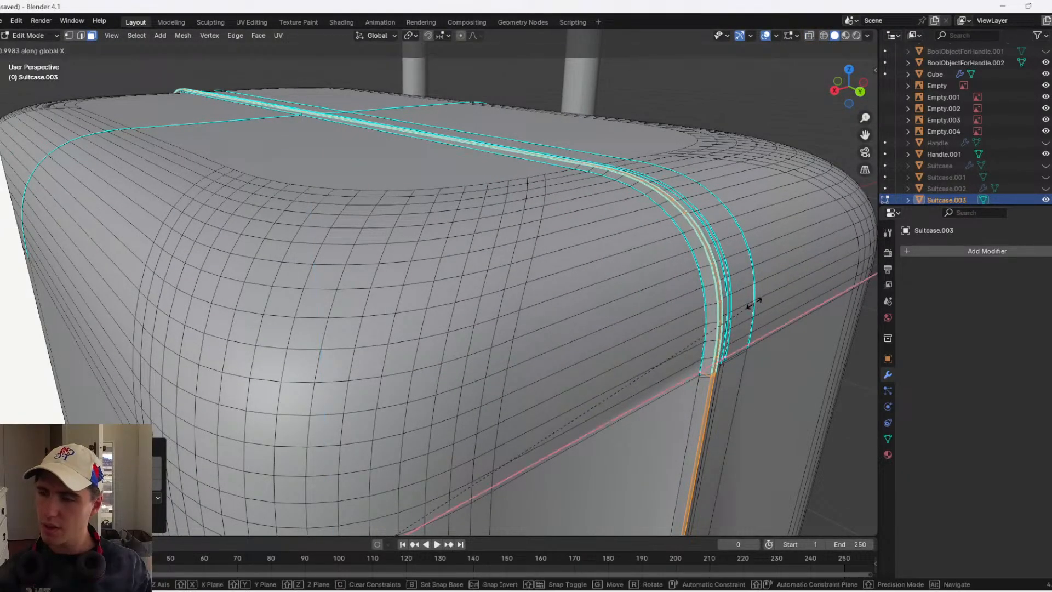
key("y")
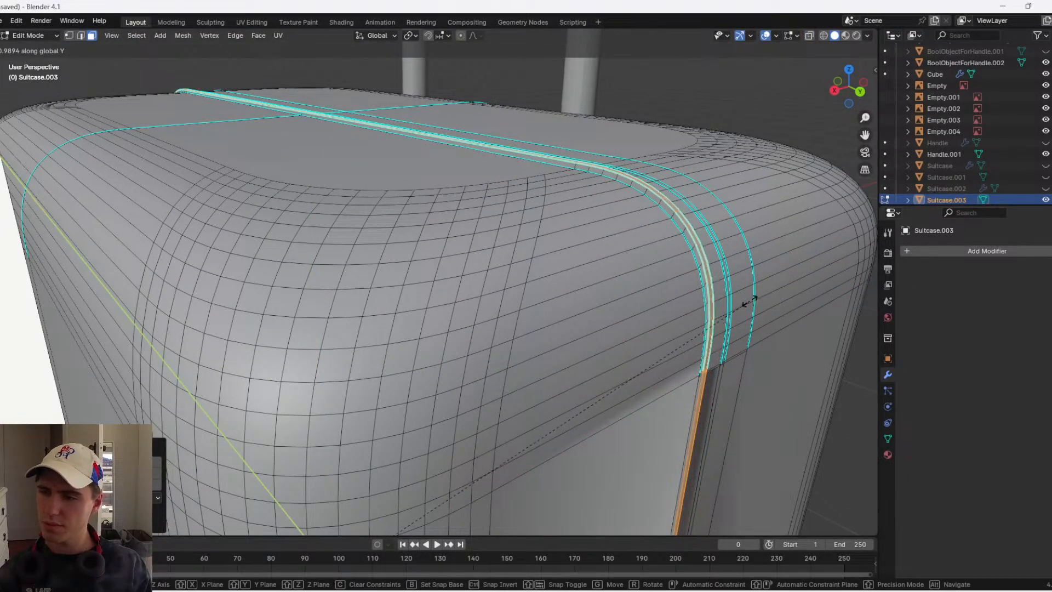
left_click(751, 300)
key("Tab")
scroll(742, 321, "down", 3)
mouse_move(742, 321)
middle_mouse_down()
mouse_move(643, 331)
mouse_move(631, 369)
mouse_move(552, 306)
mouse_move(517, 310)
middle_mouse_up()
right_click(643, 332)
left_click(645, 344)
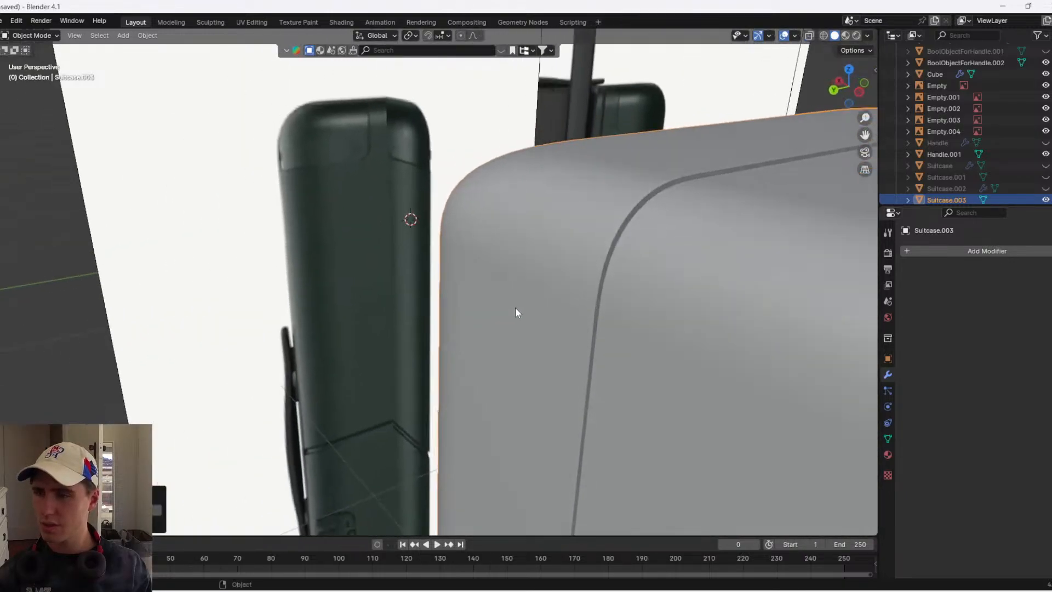
- Scale the narrow strip along Z in edit mode to adjust the seam groove's depth across the suitcase's top and bottom
key("Tab")
key("s")
key("z")
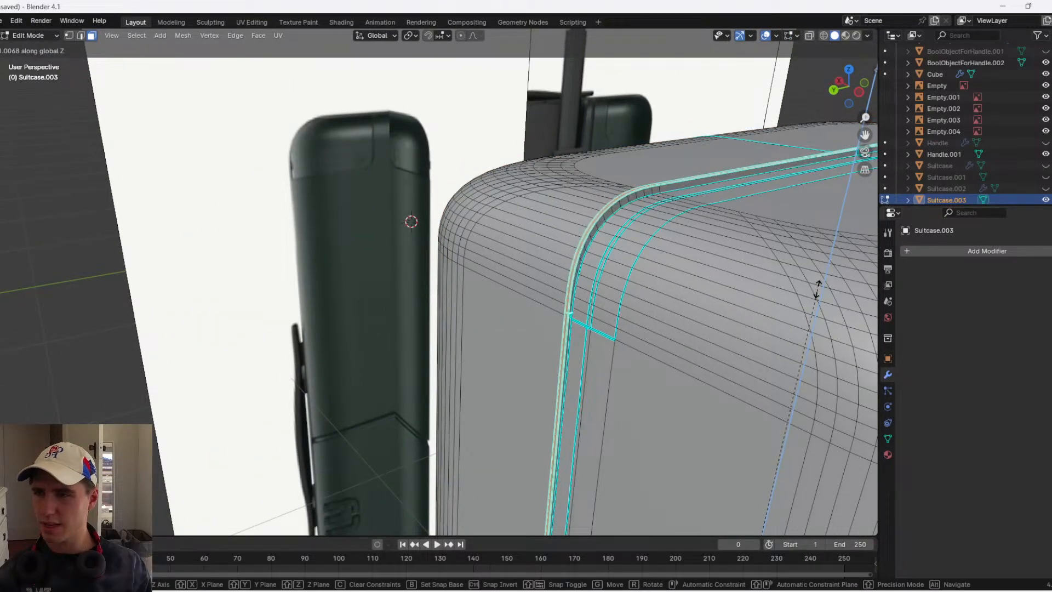
left_click(815, 288)
middle_click_drag(815, 288, 769, 285)
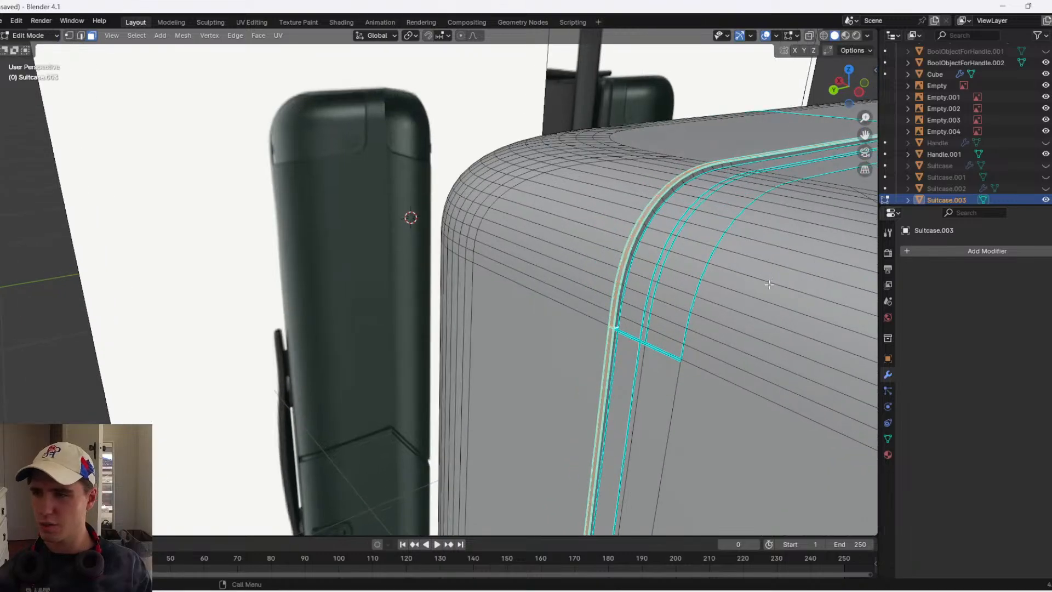
- Try bevelling the edges of the narrow seam strip by about 0.004 m
key("ctrl+b")
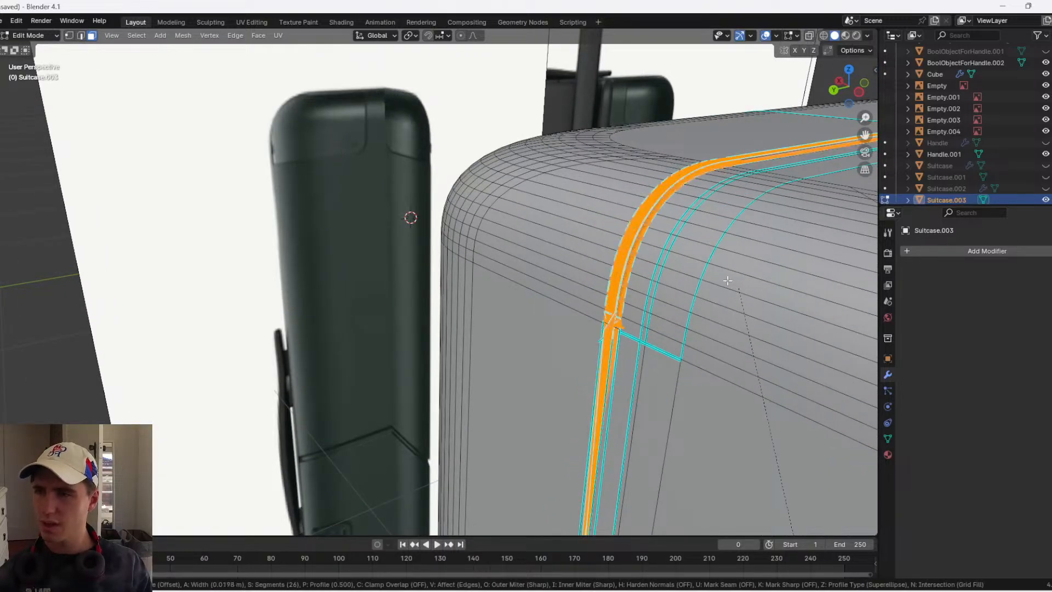
right_click(727, 283)
scroll(731, 281, "up", 1)
scroll(731, 278, "up", 4)
middle_click_drag(731, 278, 569, 304, "shift")
middle_click_drag(487, 295, 422, 291)
scroll(422, 291, "up", 1)
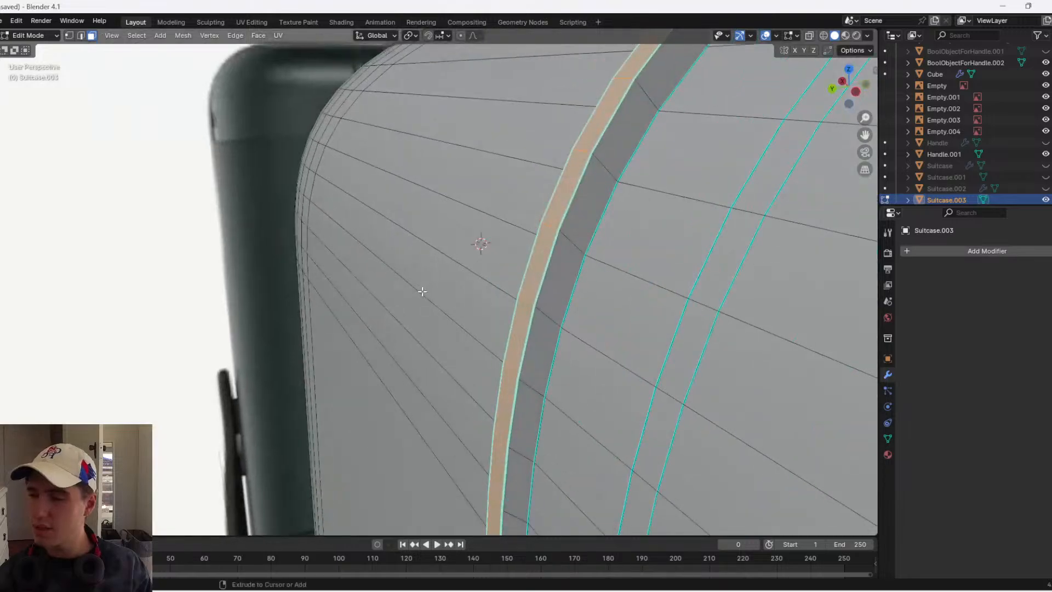
key("ctrl+b")
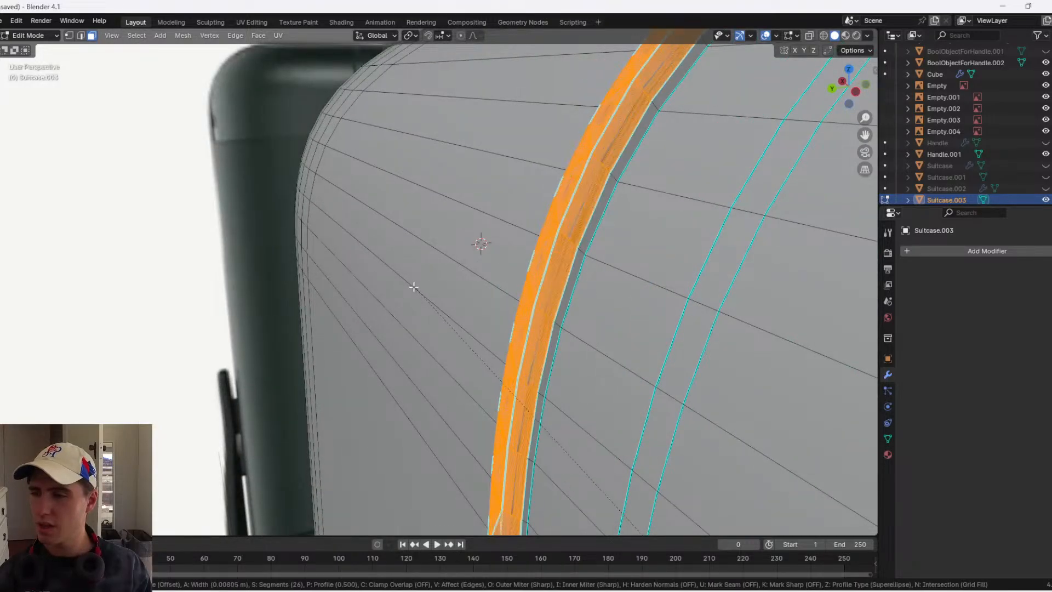
left_click(416, 288)
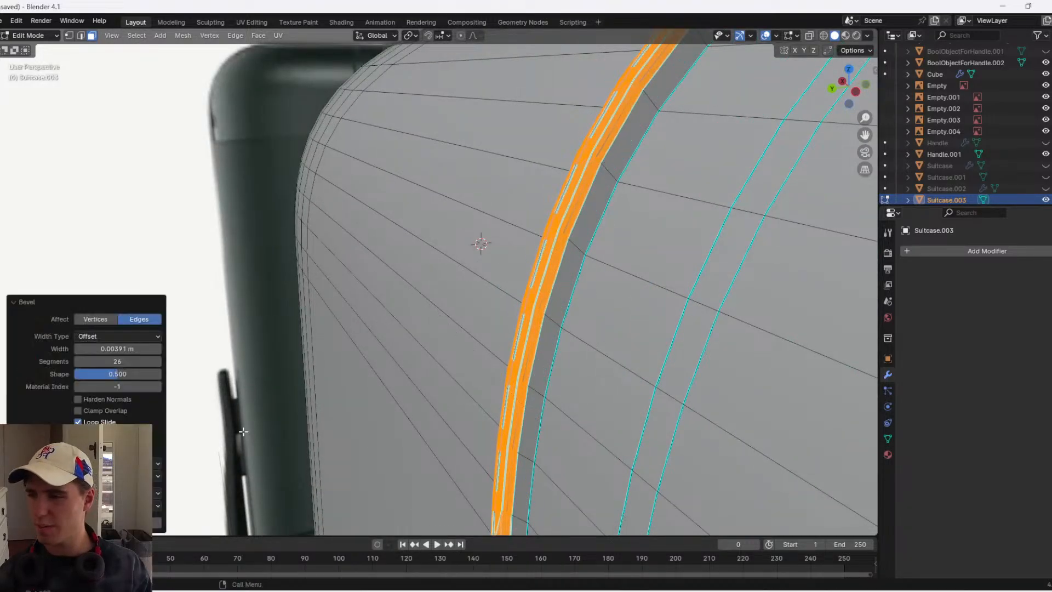
- Try seven bevel segments on the seam strip with widths of 0.1, 0.0001 and 0.002 m, inspect the result and undo the bevel
left_click_drag(117, 362, 82, 362)
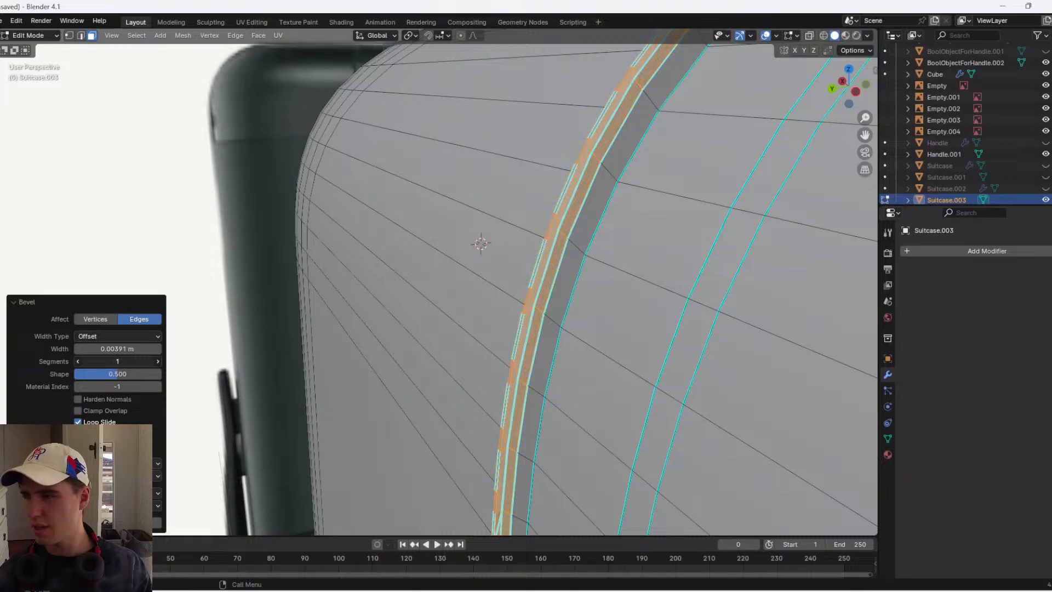
left_click(77, 348)
left_click(94, 349)
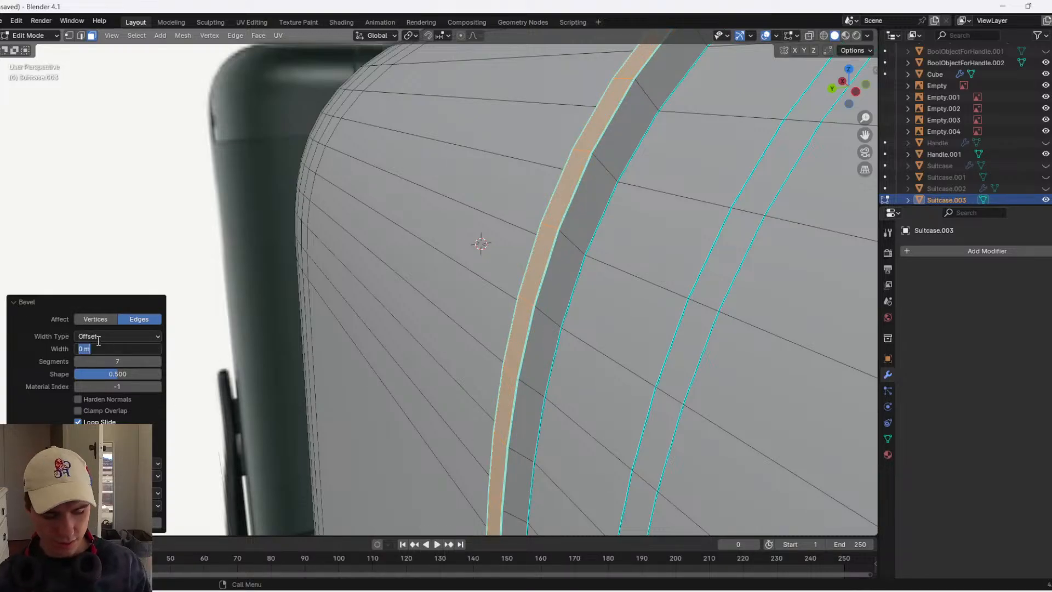
type("0.1")
key("Return")
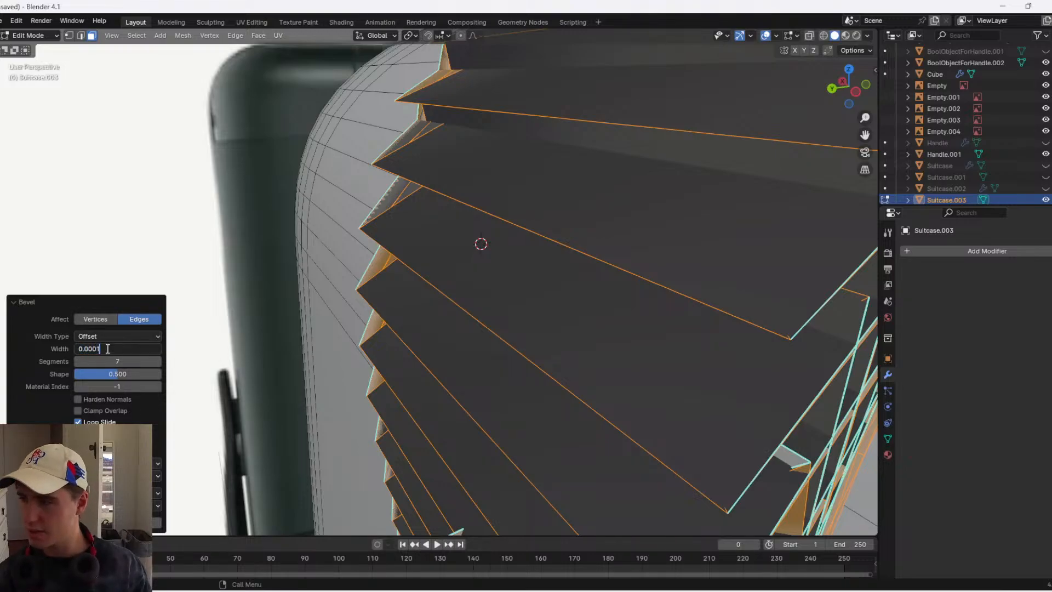
key("Return")
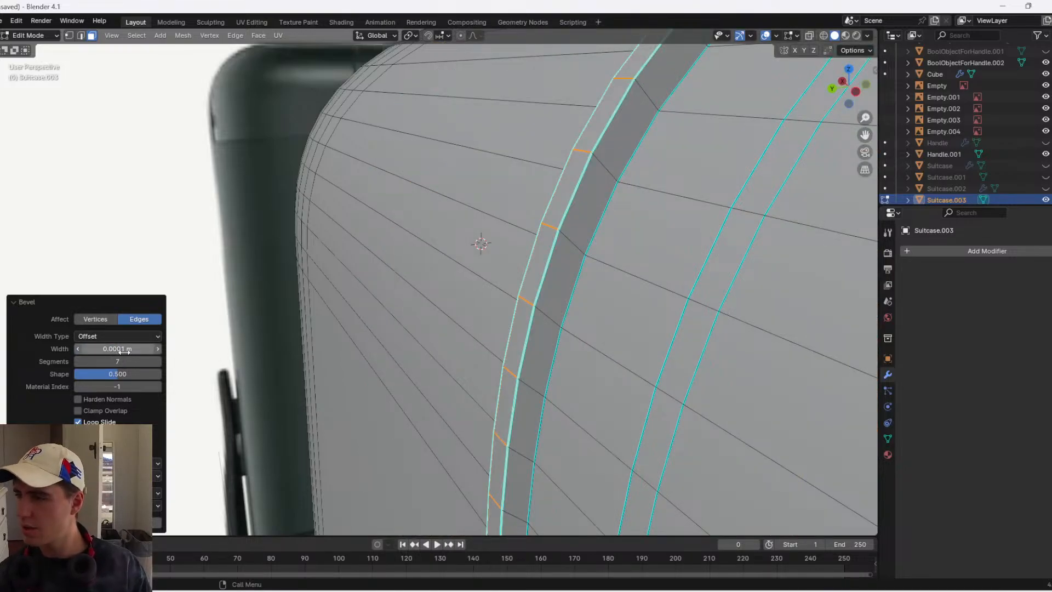
left_click_drag(117, 349, 129, 349)
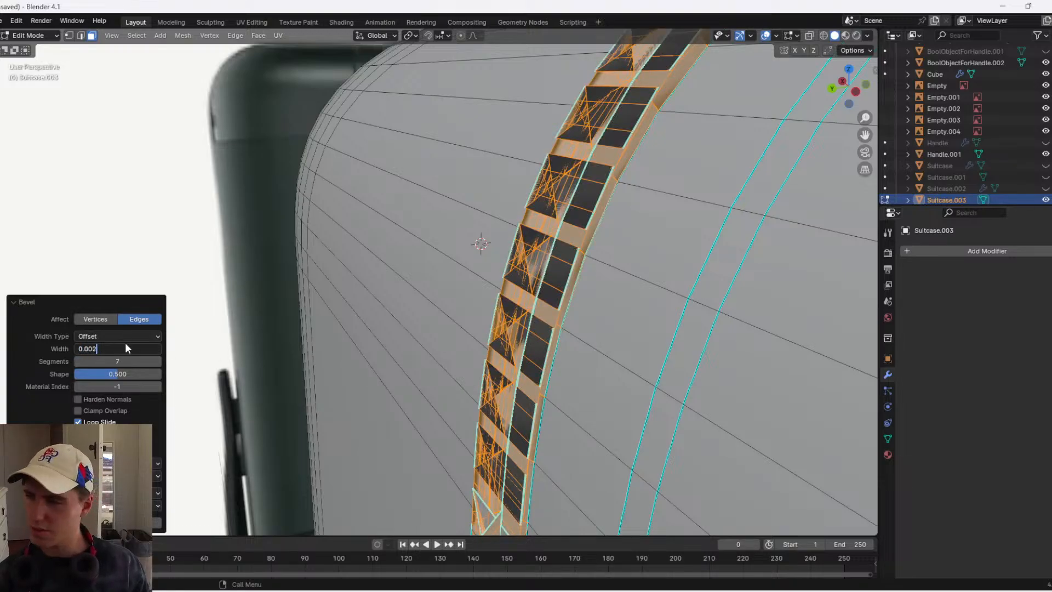
key("Return")
key("Tab")
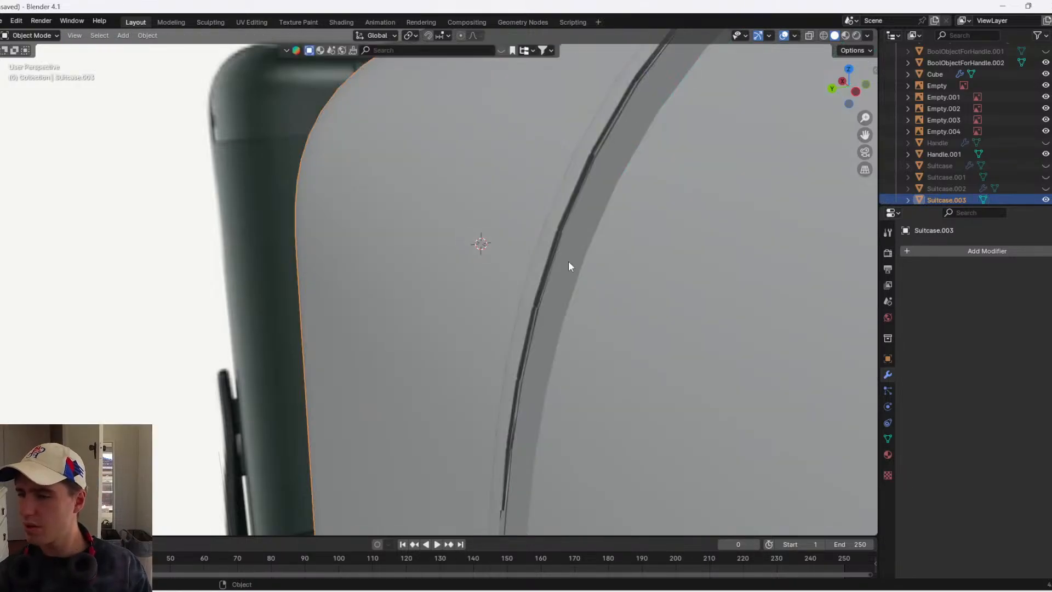
key("Tab")
key("3")
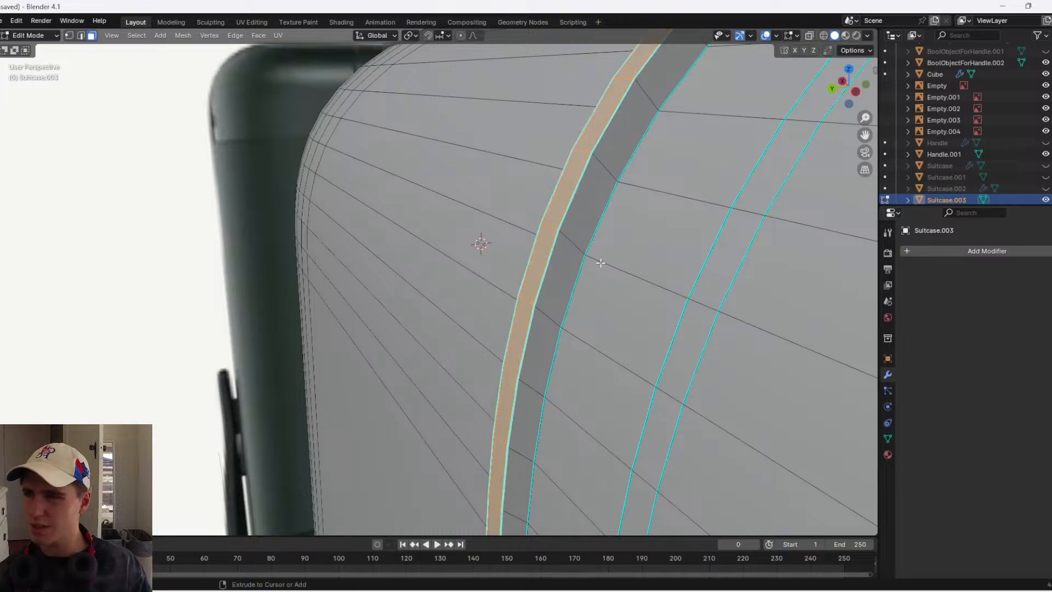
- Try a seven-segment bevel about 0.004 m wide on the seam strip and check it in object mode
key("ctrl+b")
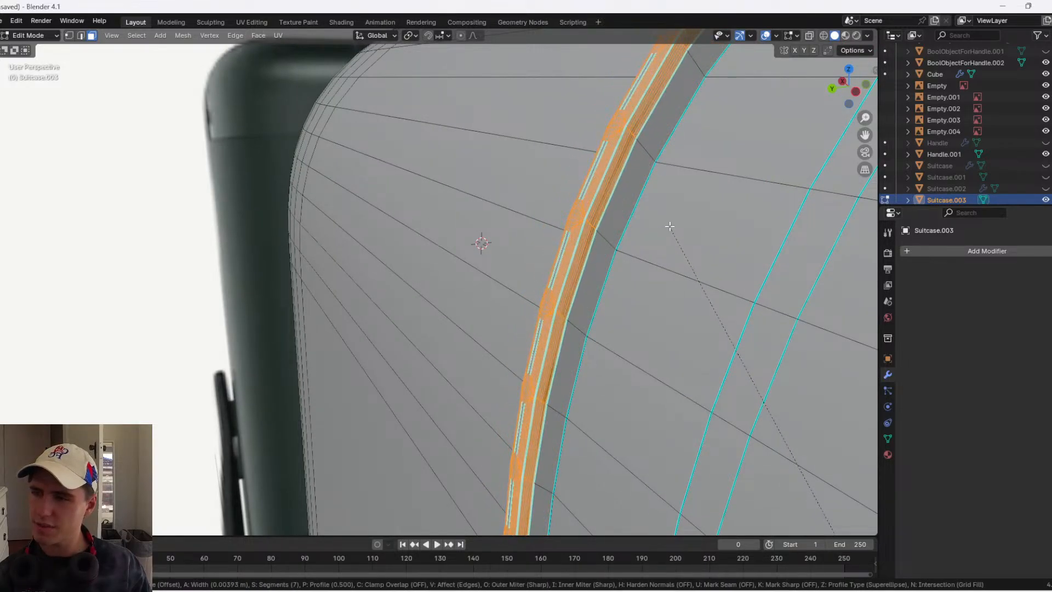
left_click(669, 227)
key("Tab")
key("Tab")
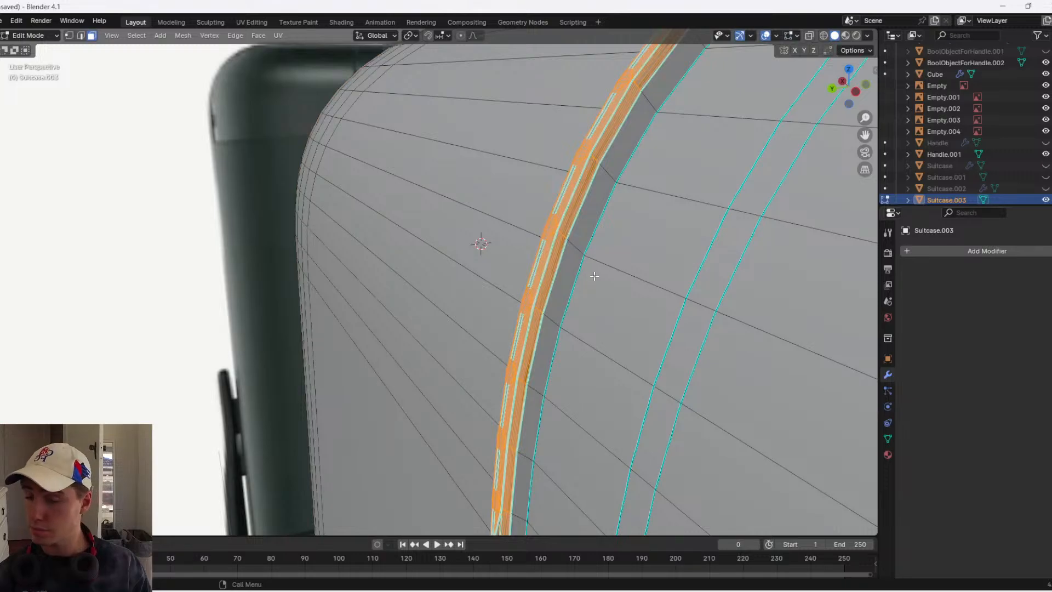
key("Tab")
right_click(595, 275)
left_click(594, 275)
- Inspect the bevelled strip up close, undo the bevel and switch to edge selection
mouse_move(608, 272)
middle_mouse_down()
mouse_move(742, 269)
mouse_move(615, 278)
middle_mouse_up()
key("Tab")
key("Tab")
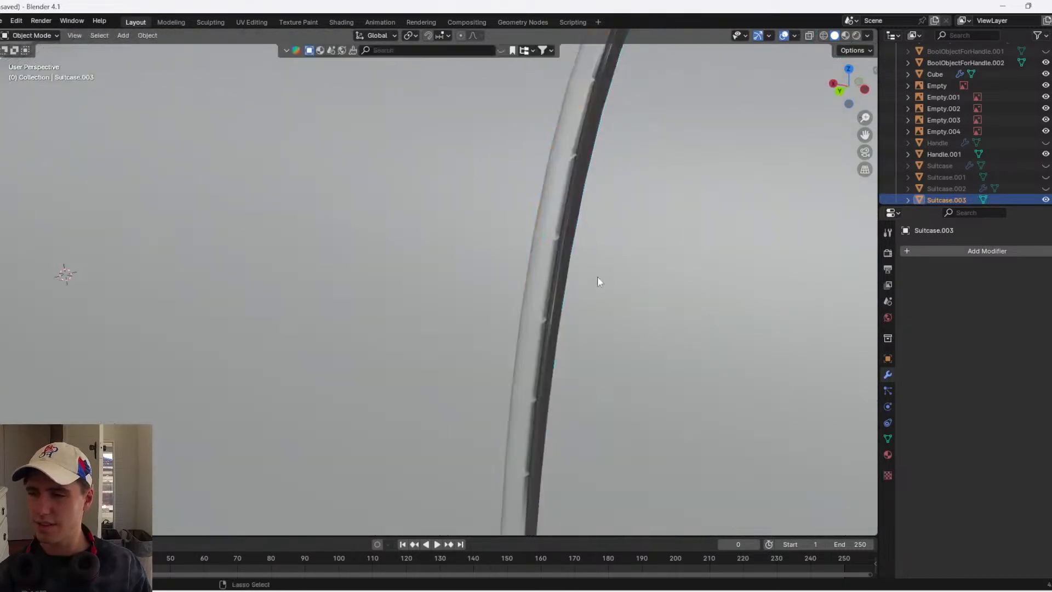
key("Tab")
middle_click_drag(581, 281, 603, 294)
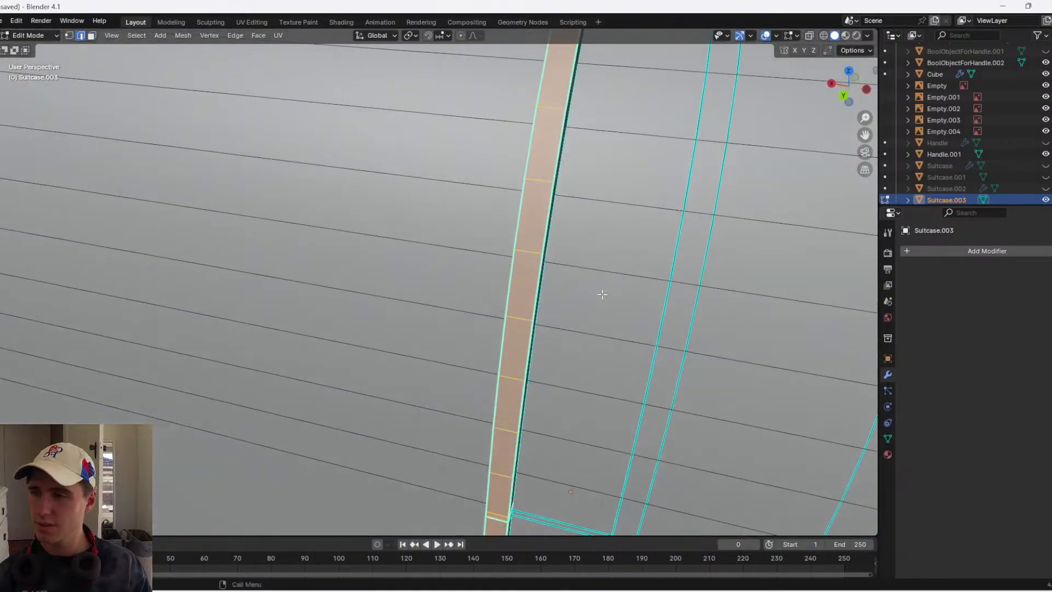
- Deselect the strip's short cross edges around the rounded corner in wireframe back view, keeping only its long edges selected
left_click(845, 96)
key("shift+z")
scroll(510, 307, "down", 7)
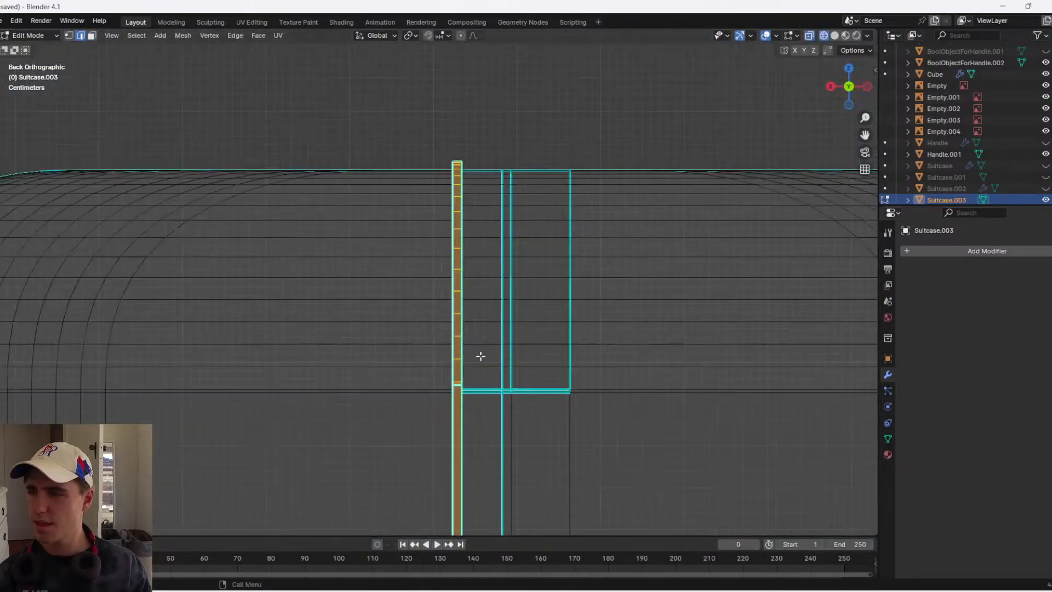
scroll(433, 313, "up", 3)
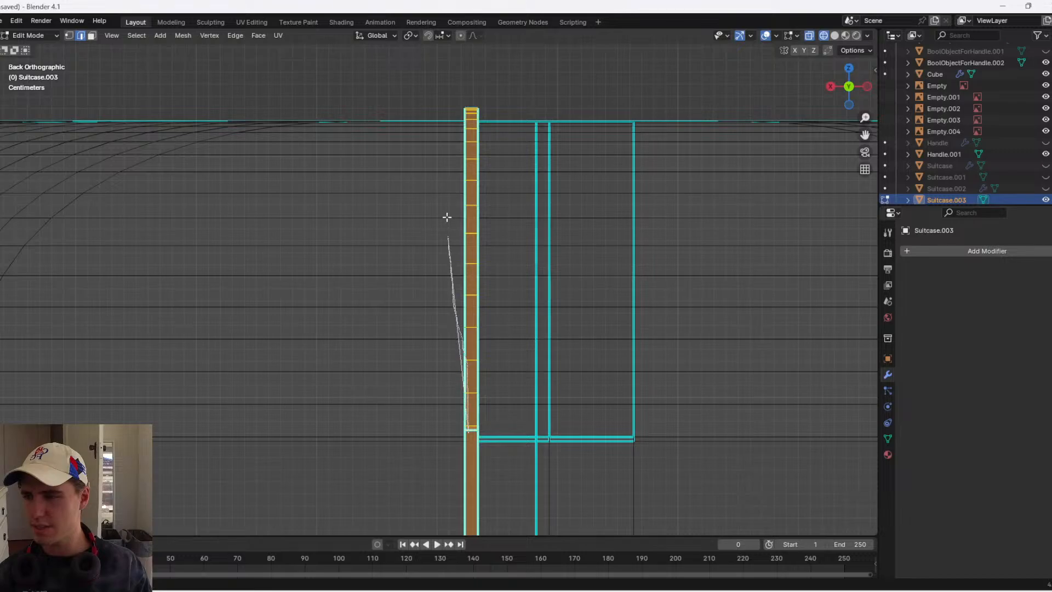
right_click_drag(448, 217, 442, 275, "ctrl+shift")
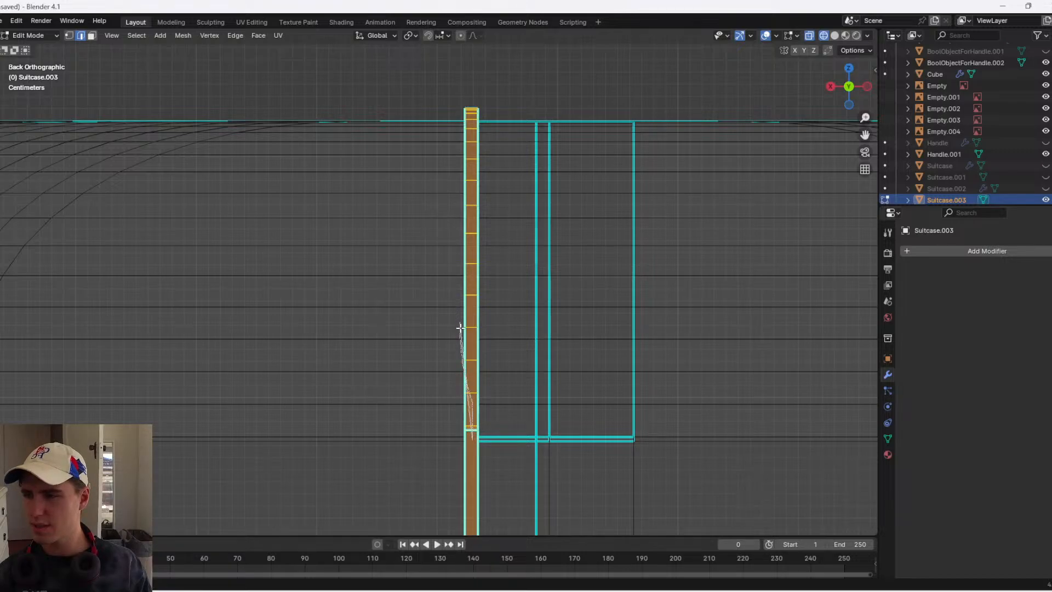
right_click_drag(465, 342, 476, 433, "ctrl")
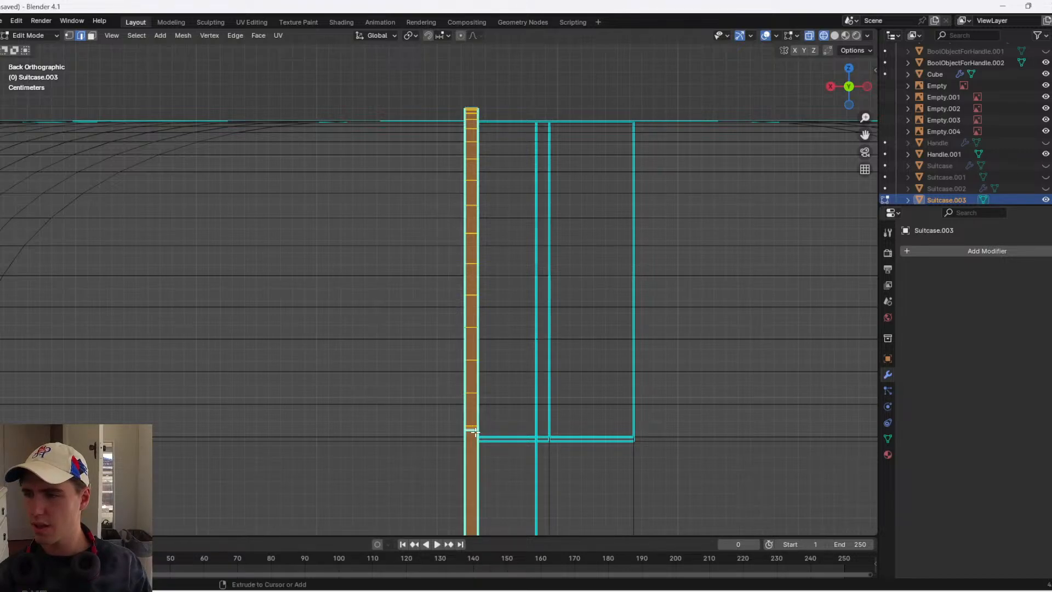
right_click_drag(467, 396, 467, 394, "ctrl+shift")
key("ctrl+z")
right_click_drag(473, 434, 473, 424, "ctrl+shift")
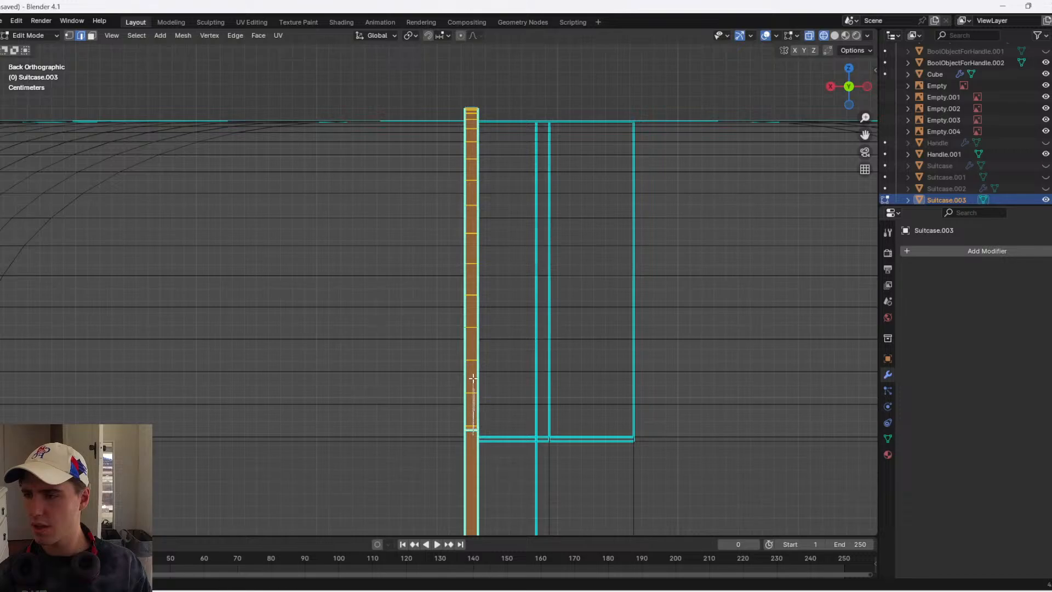
right_click_drag(473, 379, 473, 366, "ctrl+shift")
right_click_drag(472, 311, 472, 300, "ctrl+shift")
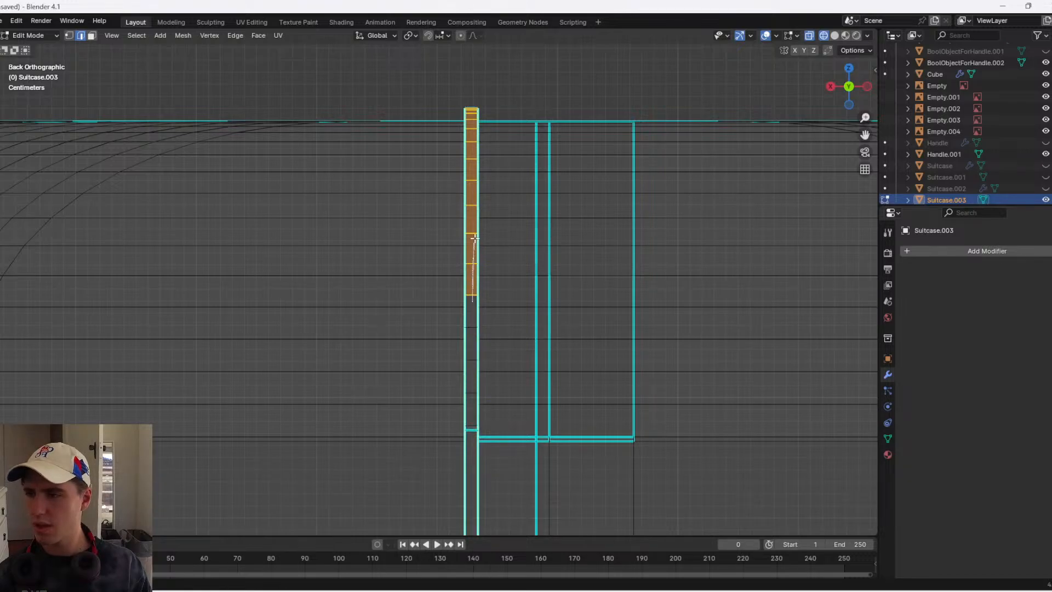
right_click_drag(470, 95, 470, 90, "ctrl+shift")
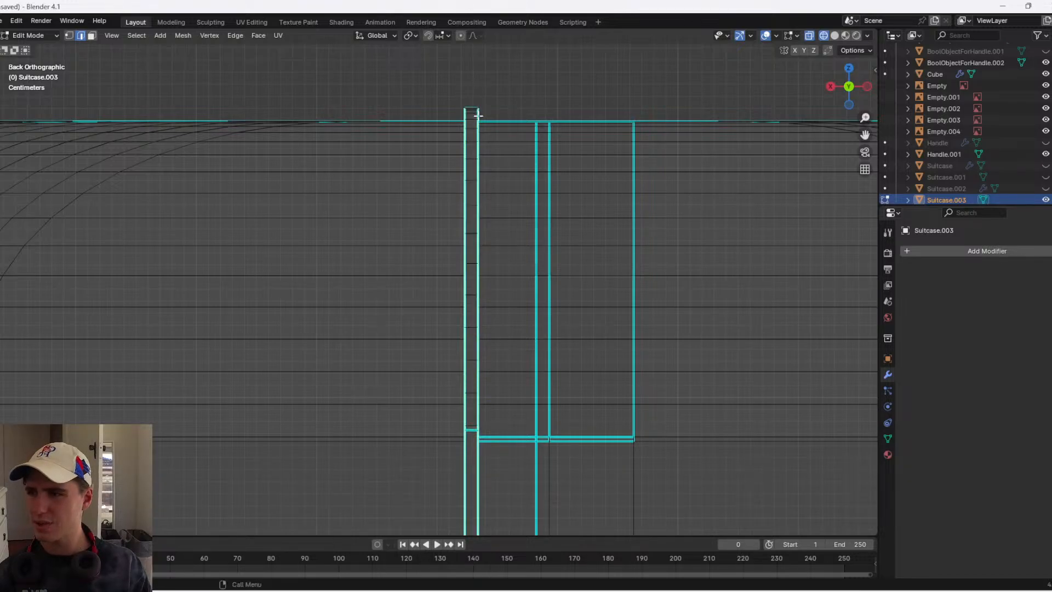
- Return to solid shading and try a seven-segment bevel on the seam strip's long edges
key("shift+z")
middle_click_drag(526, 181, 521, 199)
scroll(592, 315, "up", 6)
middle_click_drag(592, 316, 520, 314)
key("ctrl+b")
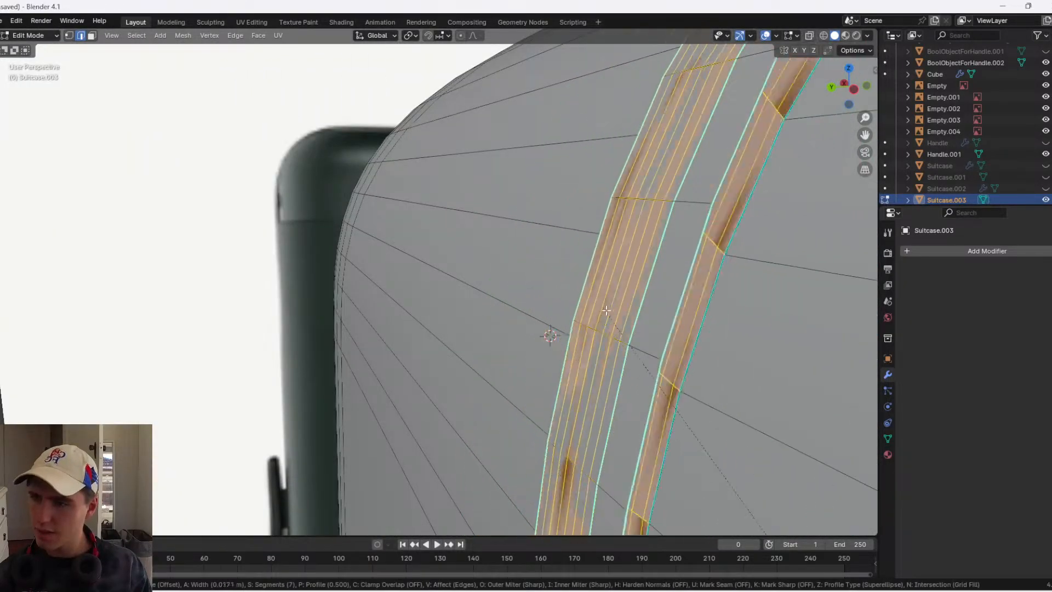
left_click(618, 317)
- Examine the bevelled long edges around the rounded corner and undo the bevel
middle_click_drag(617, 317, 746, 353)
scroll(674, 337, "up", 5)
key("Tab")
scroll(619, 331, "down", 5)
right_click(622, 331)
left_click(624, 331)
scroll(744, 371, "down", 4)
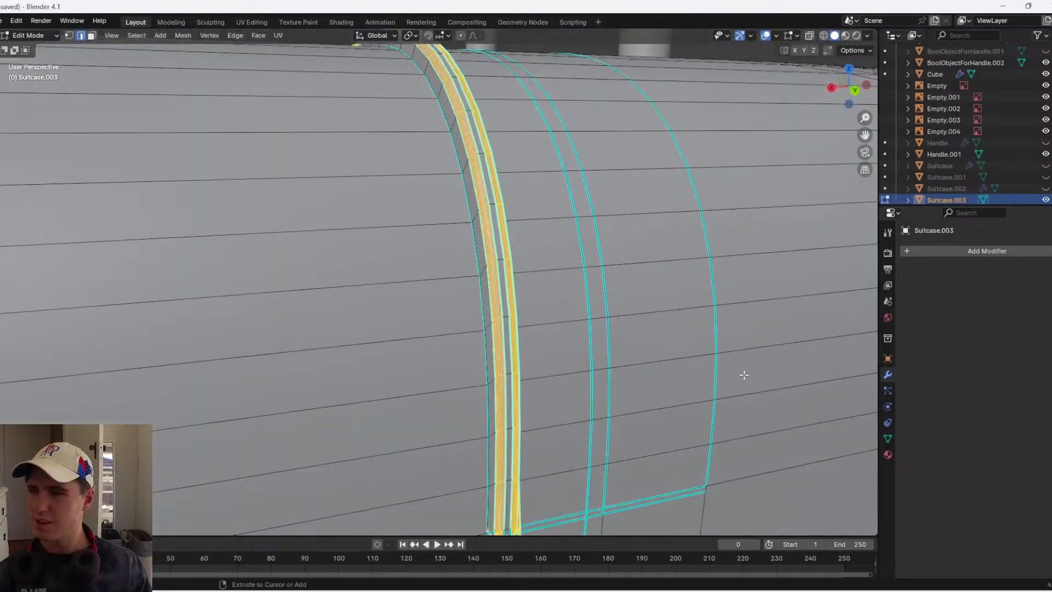
key("ctrl+z")
- Examine the seam groove across the whole suitcase in object mode against the reference images
scroll(647, 397, "down", 5)
key("Tab")
scroll(514, 408, "down", 3)
middle_click_drag(512, 403, 498, 272)
scroll(433, 388, "down", 3)
scroll(526, 313, "up", 4)
scroll(550, 345, "down", 5)
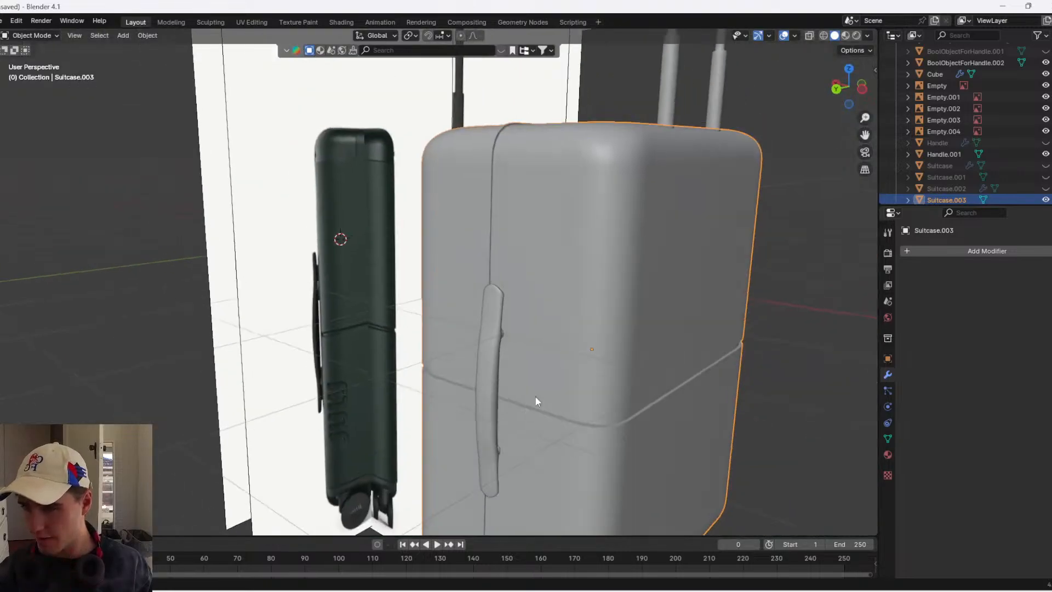
- Scale the seam strip's selected long edges slightly along Z in edit mode
middle_click_drag(535, 395, 610, 332)
middle_click_drag(529, 493, 589, 420, "shift")
key("Tab")
key("s")
key("z")
left_click(592, 420)
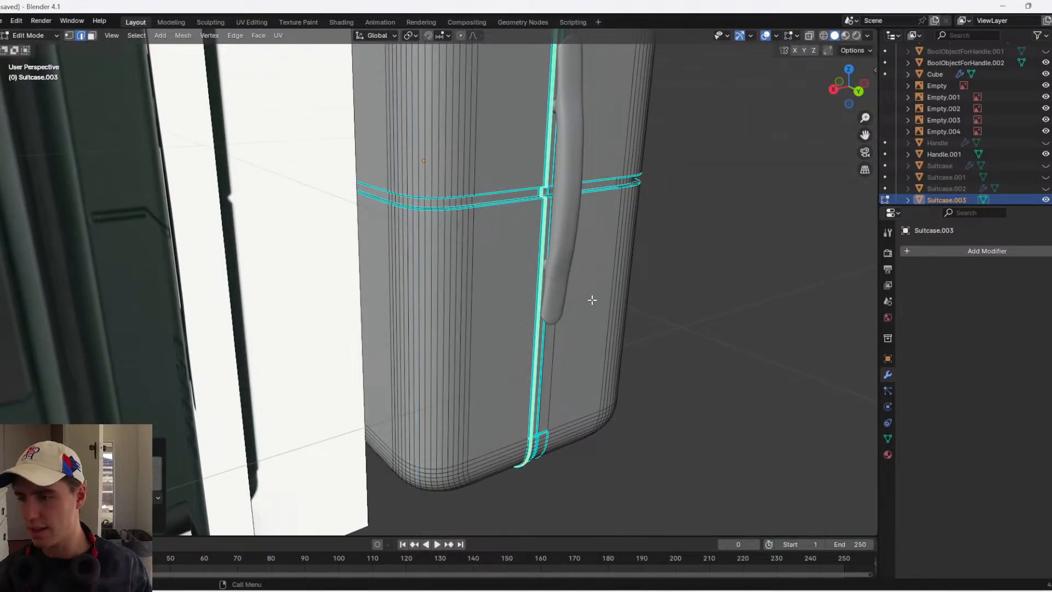
- Scale the selected seam edges uniformly to about 0.993 and inspect the groove at the rounded top end
middle_click_drag(588, 187, 583, 453, "shift")
scroll(594, 240, "up", 2)
middle_click_drag(622, 213, 605, 329, "shift")
key("s")
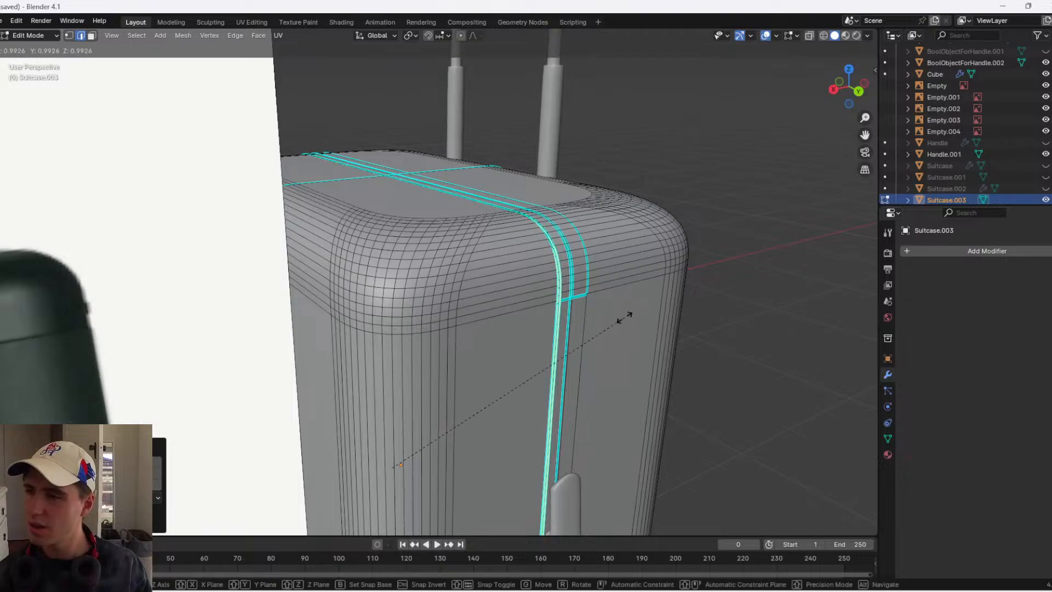
left_click(625, 316)
key("Tab")
scroll(653, 277, "up", 5)
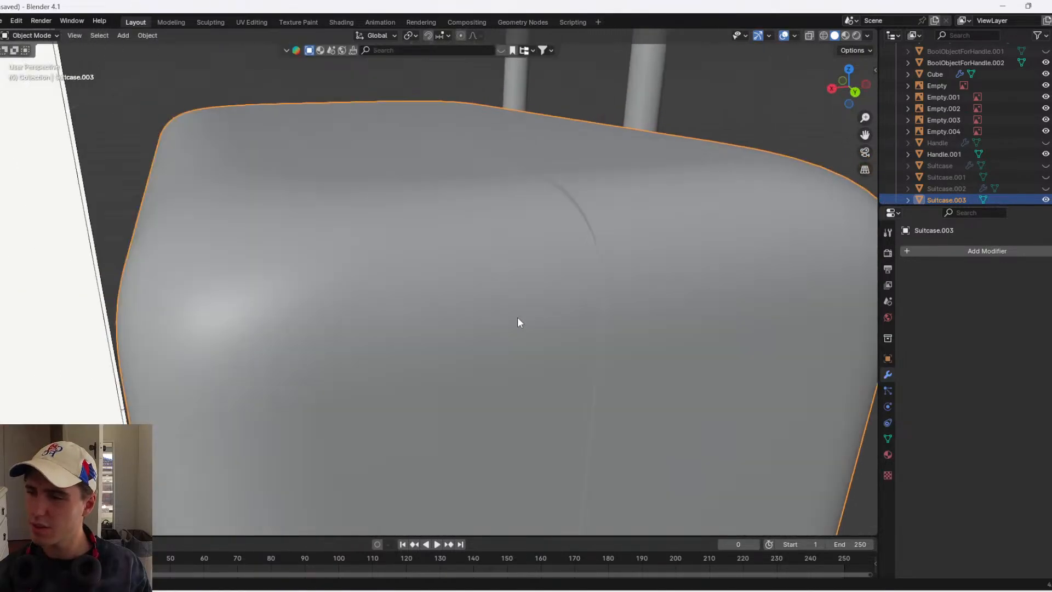
middle_click_drag(517, 317, 351, 313)
- Rescale the selected seam edges uniformly once more and check the groove from another side in object mode
key("Tab")
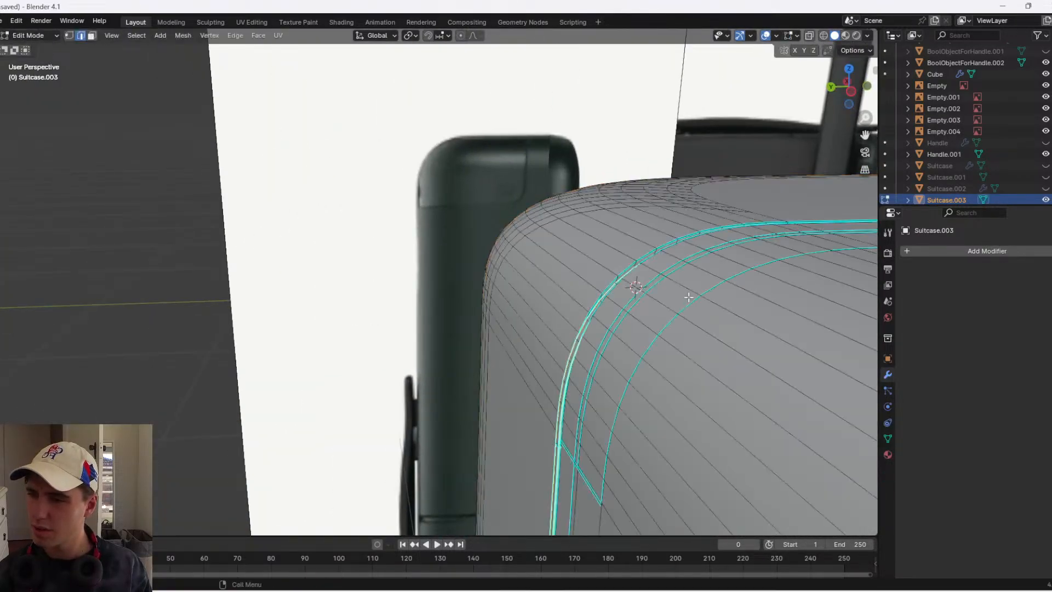
key("s")
left_click(682, 296)
key("Tab")
middle_click_drag(682, 284, 351, 342)
- Move the selected seam edges slightly along Z and check the groove in object mode
key("Tab")
key("g")
key("z")
left_click(634, 340)
key("Tab")
middle_click_drag(612, 334, 525, 413)
- Scale the seam edges slightly along Z to even out the groove around the suitcase's rounded bottom corner
key("shift+grave")
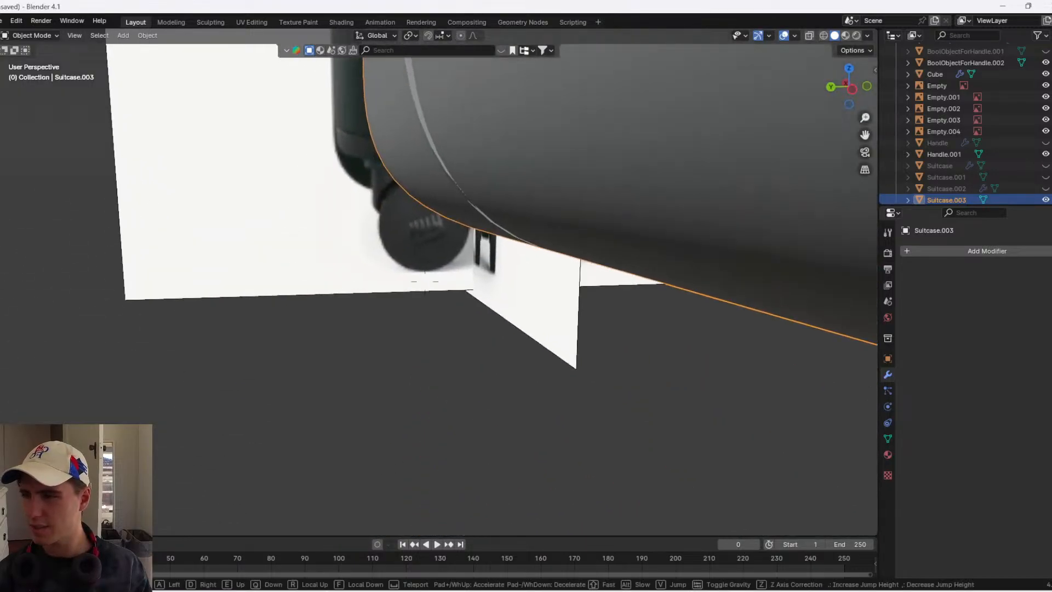
key("q")
left_click(565, 331)
middle_click_drag(568, 335, 565, 439, "shift")
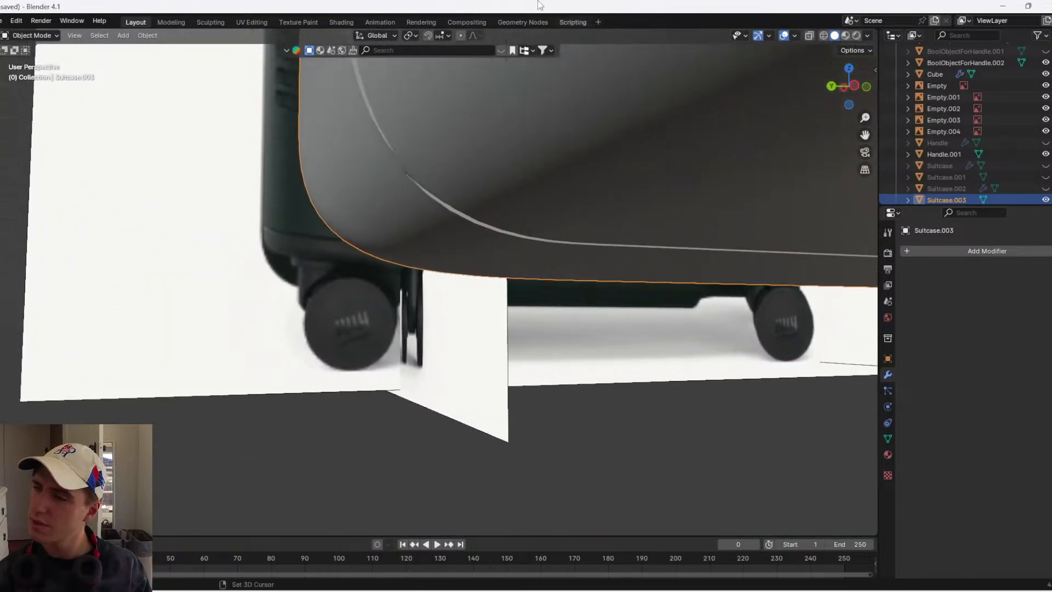
middle_click_drag(442, 318, 477, 433, "shift")
key("Tab")
key("s")
key("y")
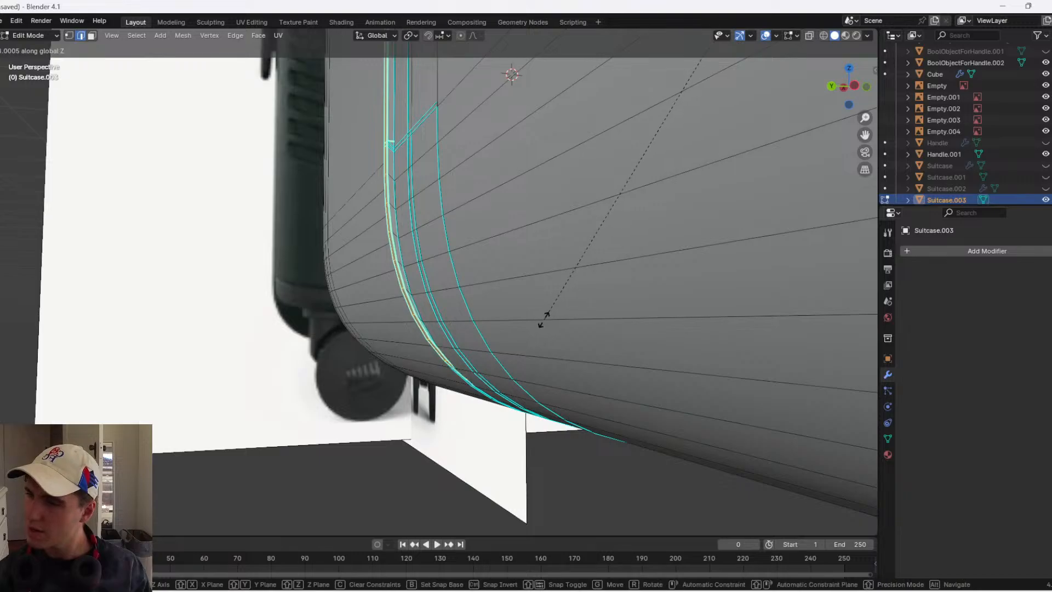
left_click(540, 323)
middle_click_drag(566, 340, 492, 244, "shift")
scroll(492, 244, "down", 4)
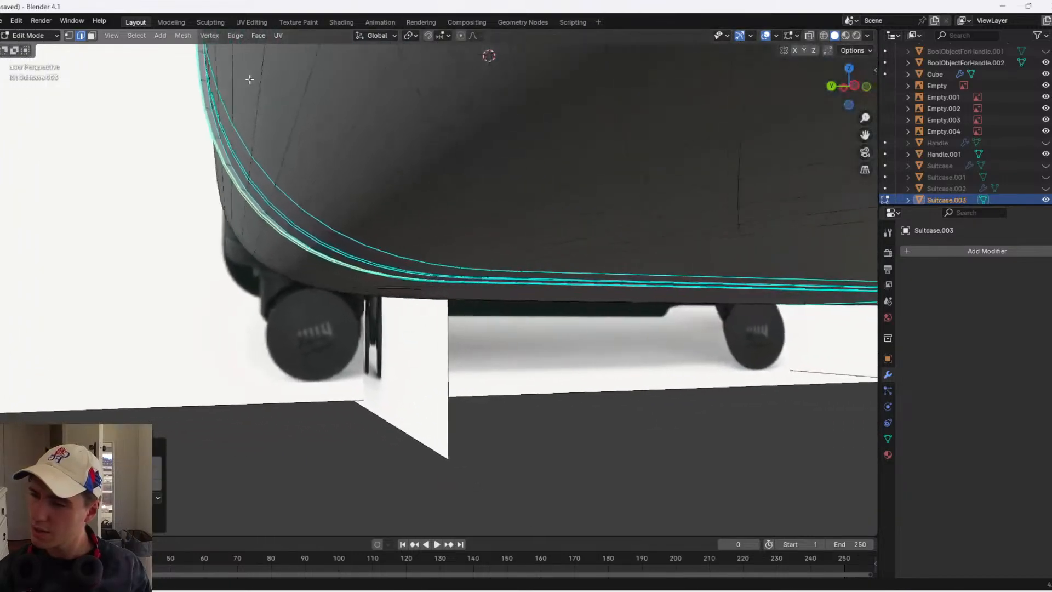
- Inspect the seam groove in object mode, open the viewport shading options and return to edit mode with face selection
key("Tab")
mouse_move(348, 213)
middle_mouse_down()
mouse_move(383, 226)
mouse_move(416, 153)
mouse_move(470, 253)
mouse_move(437, 216)
mouse_move(486, 198)
mouse_move(493, 352)
mouse_move(429, 238)
mouse_move(510, 331)
mouse_move(507, 373)
middle_mouse_up()
left_click(868, 36)
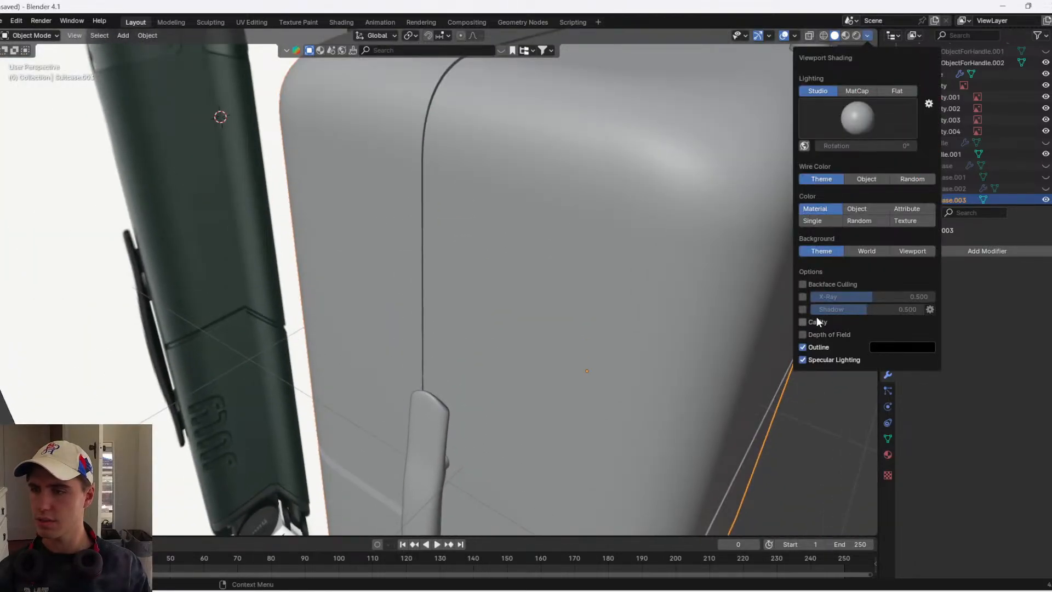
mouse_move(778, 306)
middle_mouse_down()
mouse_move(547, 272)
mouse_move(547, 254)
mouse_move(618, 237)
mouse_move(490, 177)
mouse_move(457, 261)
middle_mouse_up()
key("Tab")
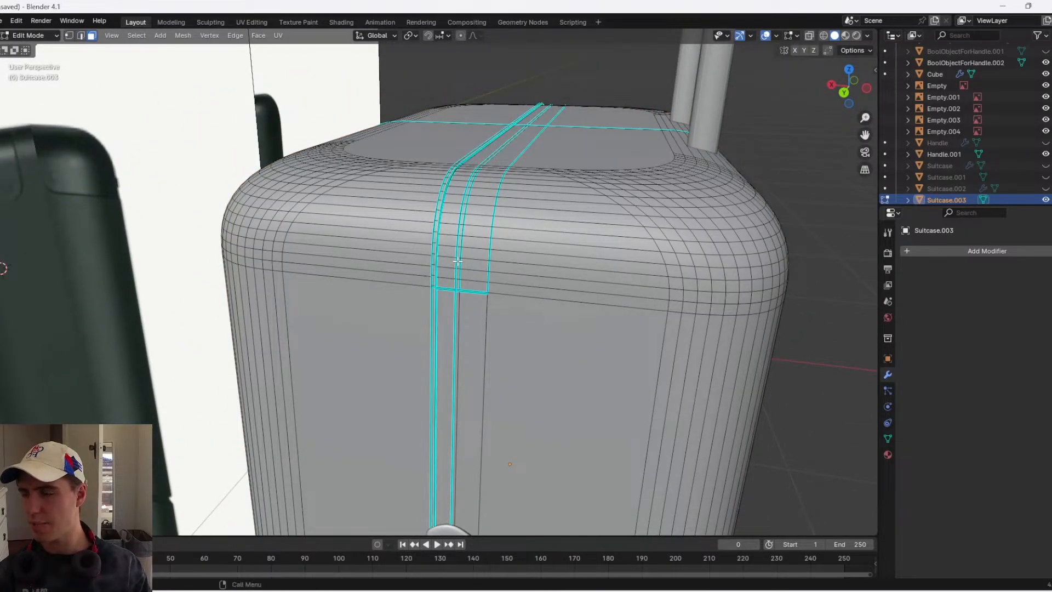
- Select the central strip's faces around the suitcase's rounded top corner and show the mesh in front wireframe view
left_click(451, 238, "alt")
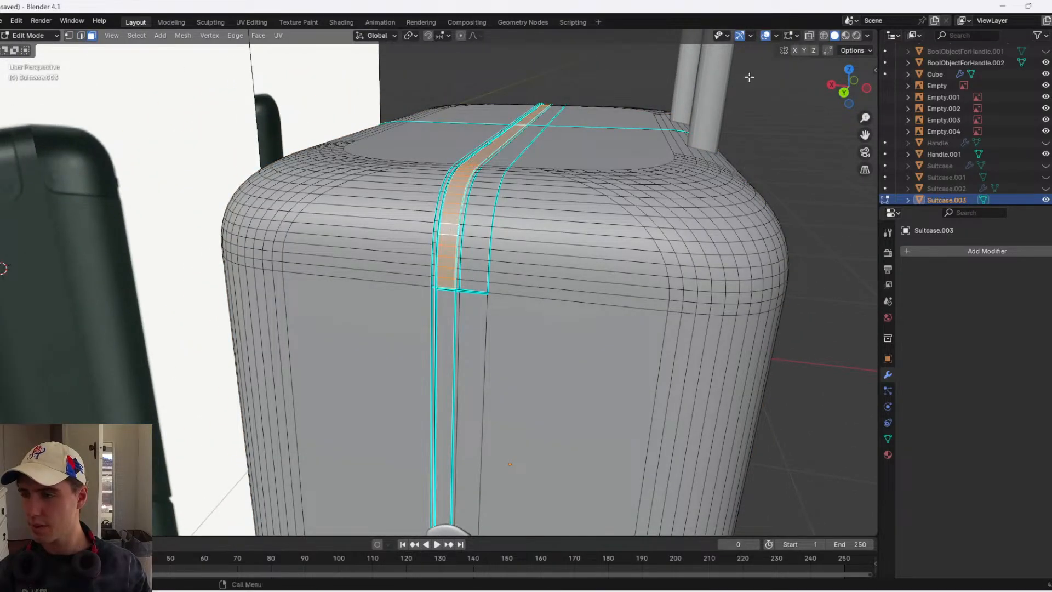
left_click(833, 86)
left_click(832, 87)
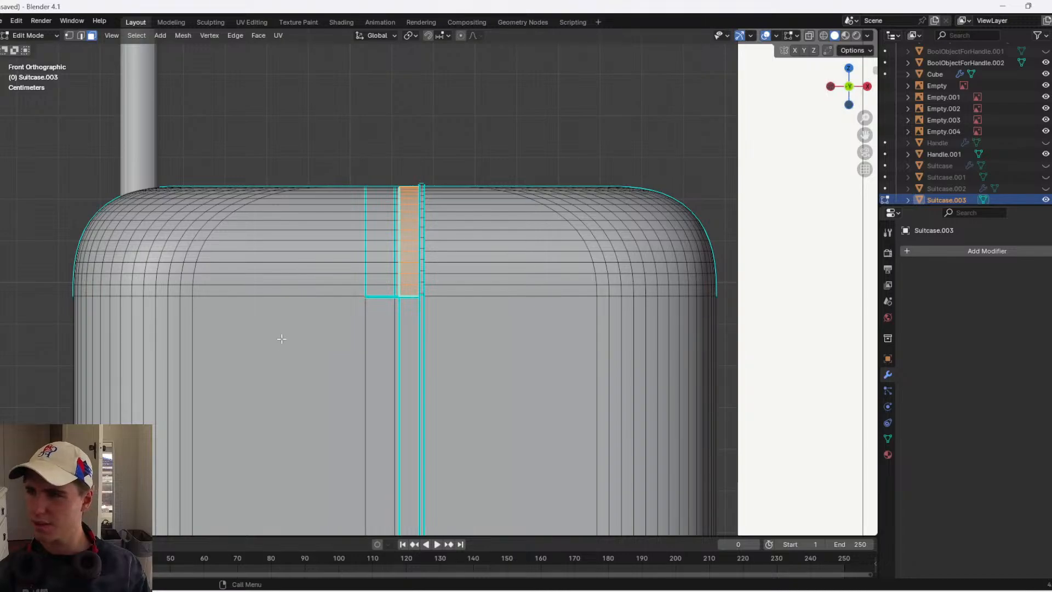
key("z")
left_click(164, 296)
scroll(394, 205, "up", 2)
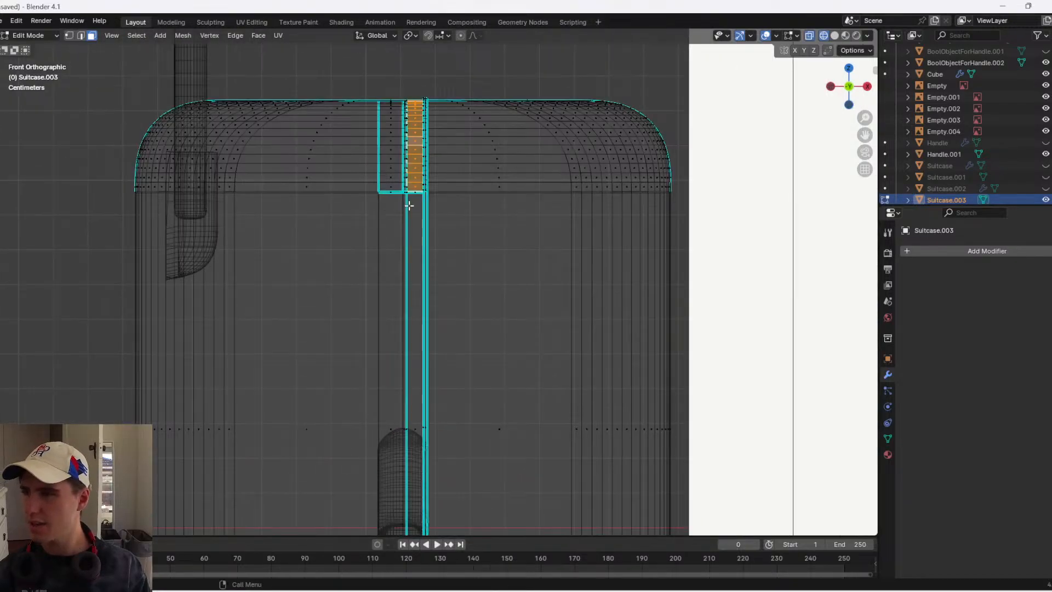
- Extend the face selection down the central strip, across the horizontal groove, to the rounded bottom corner
left_click_drag(411, 314, 416, 451, "shift")
middle_click_drag(416, 452, 433, 176, "shift")
left_click_drag(435, 359, 427, 447, "shift")
middle_click_drag(430, 455, 432, 219, "shift")
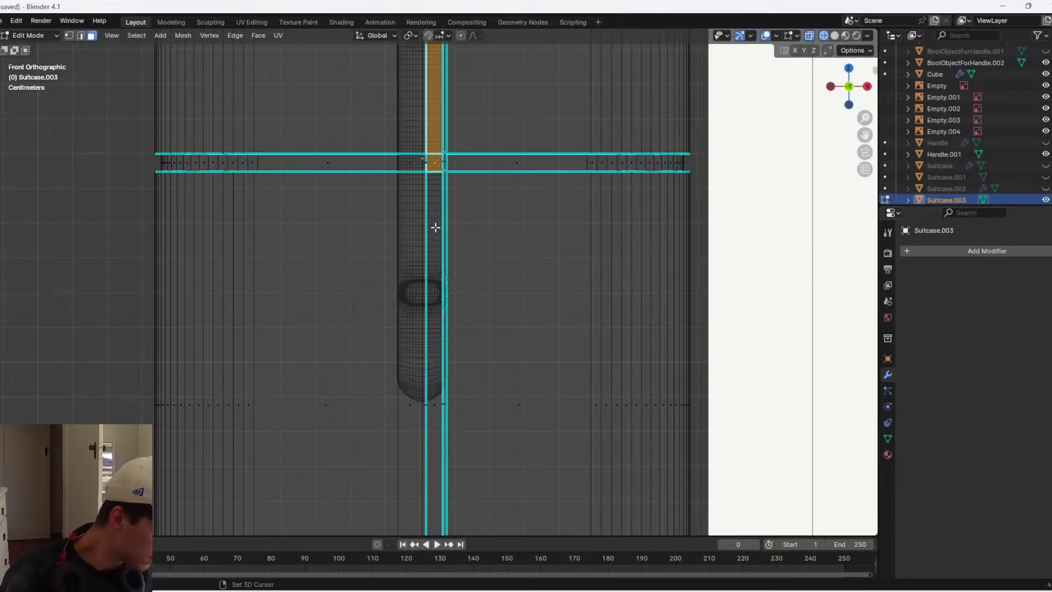
middle_click_drag(430, 288, 420, 254, "shift")
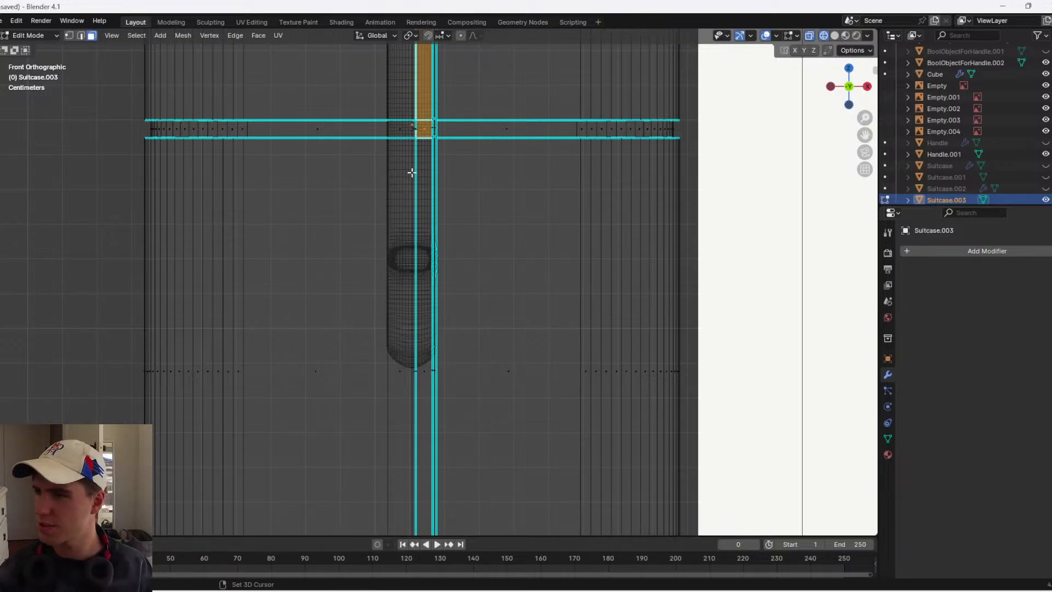
left_click_drag(418, 153, 425, 470)
middle_click_drag(426, 470, 400, 253, "shift")
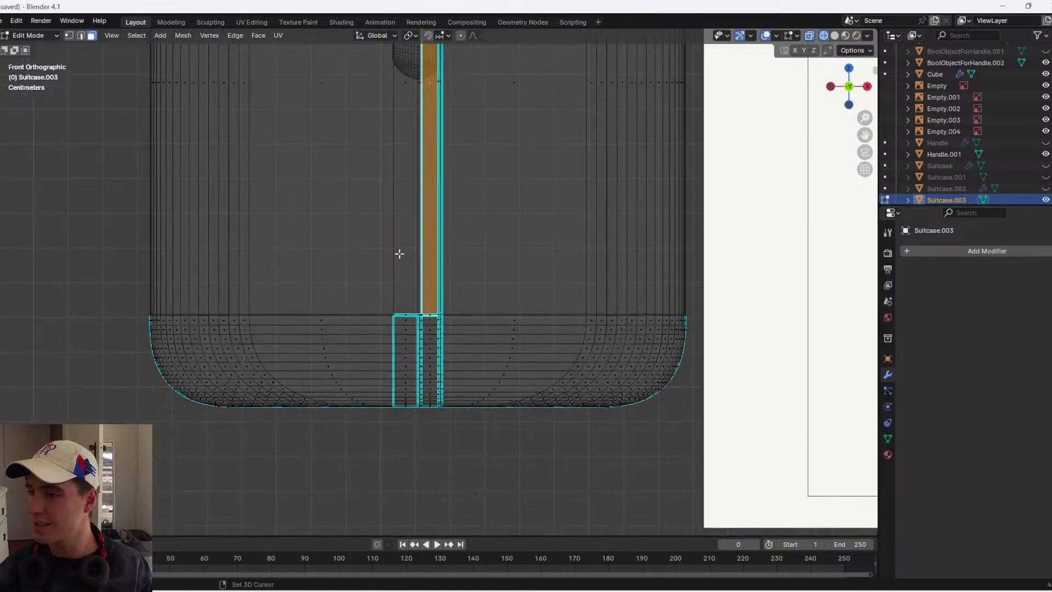
left_click_drag(436, 301, 432, 420, "shift")
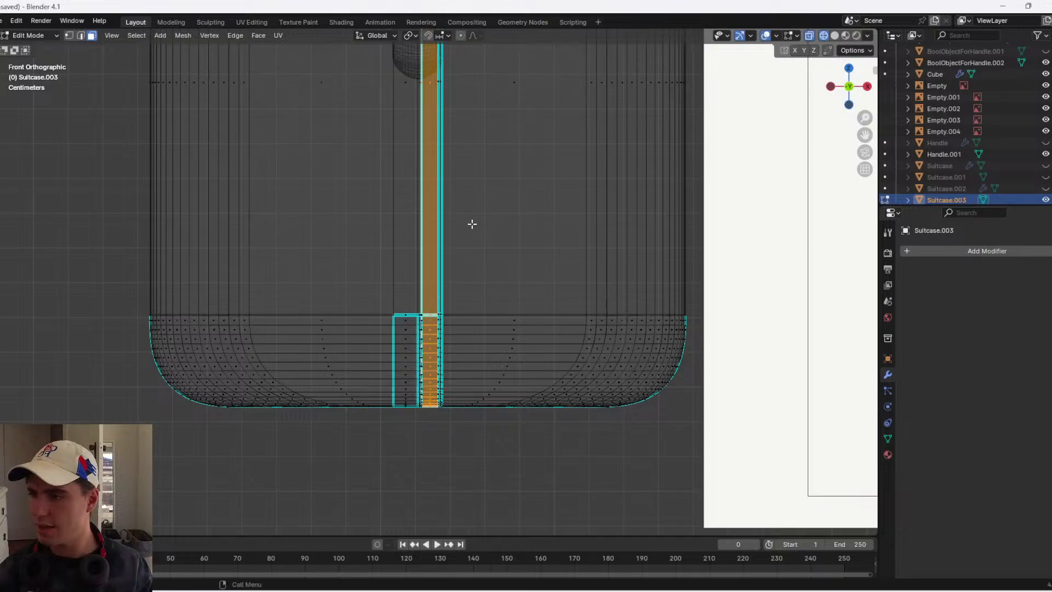
middle_click_drag(464, 160, 472, 312, "shift")
- Restore solid shading, extrude the selected central strip faces, try scaling them and check the suitcase surface in object mode
key("z")
left_click(547, 305)
middle_click_drag(545, 197, 534, 307, "shift")
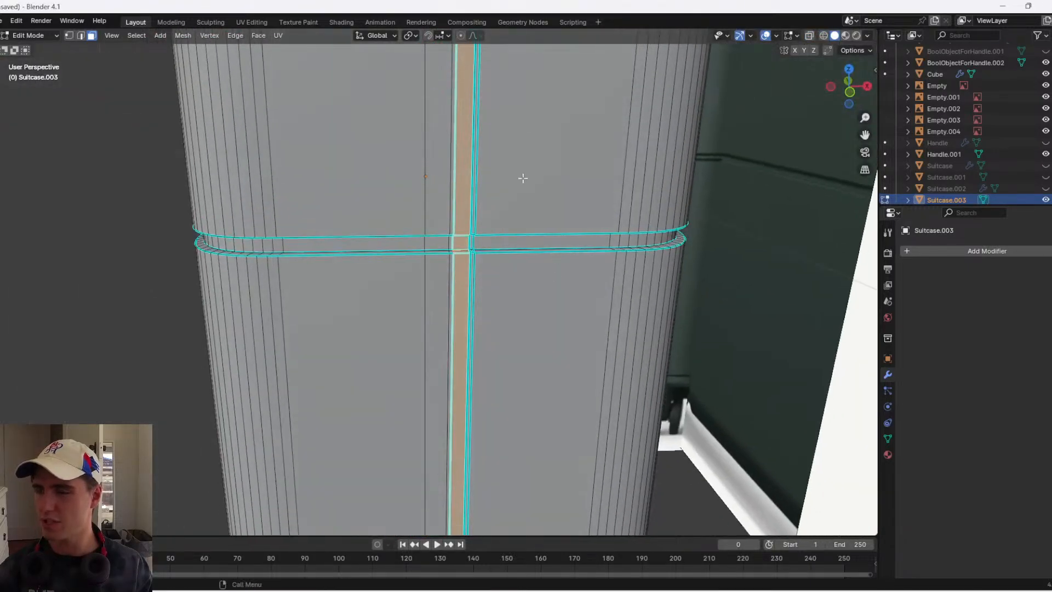
middle_click_drag(521, 176, 563, 337, "shift")
scroll(509, 131, "down", 2)
middle_click_drag(507, 124, 557, 305, "shift")
scroll(574, 265, "up", 2)
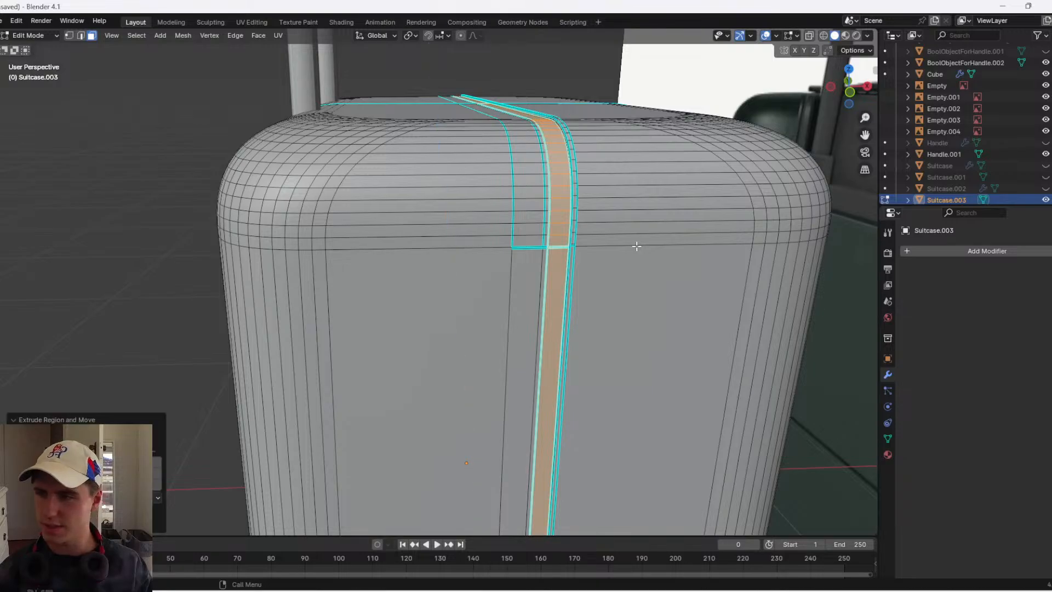
key("s")
key("Escape")
key("Tab")
middle_click_drag(629, 250, 625, 271)
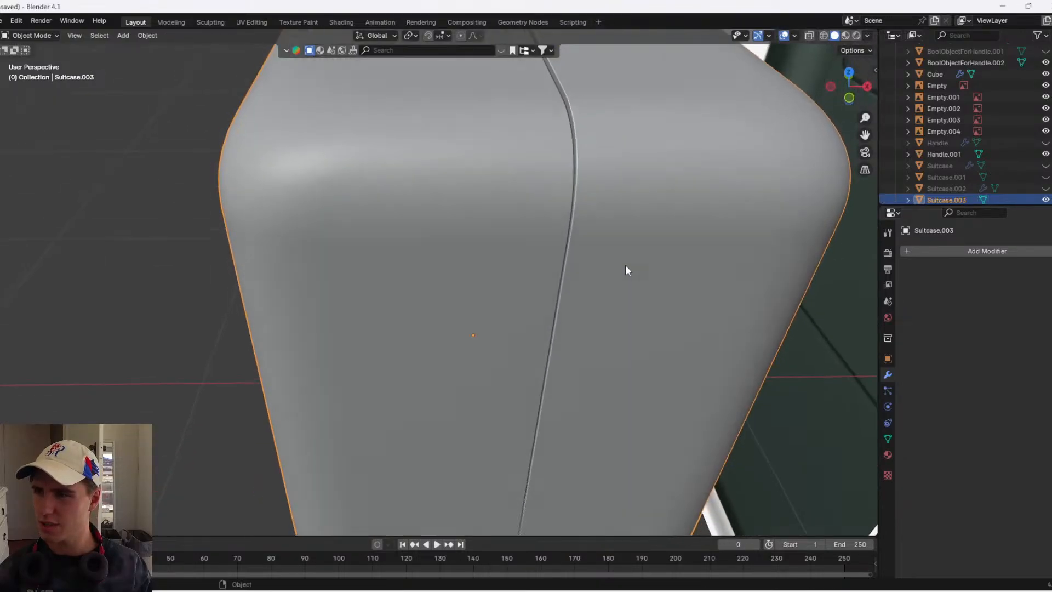
key("Tab")
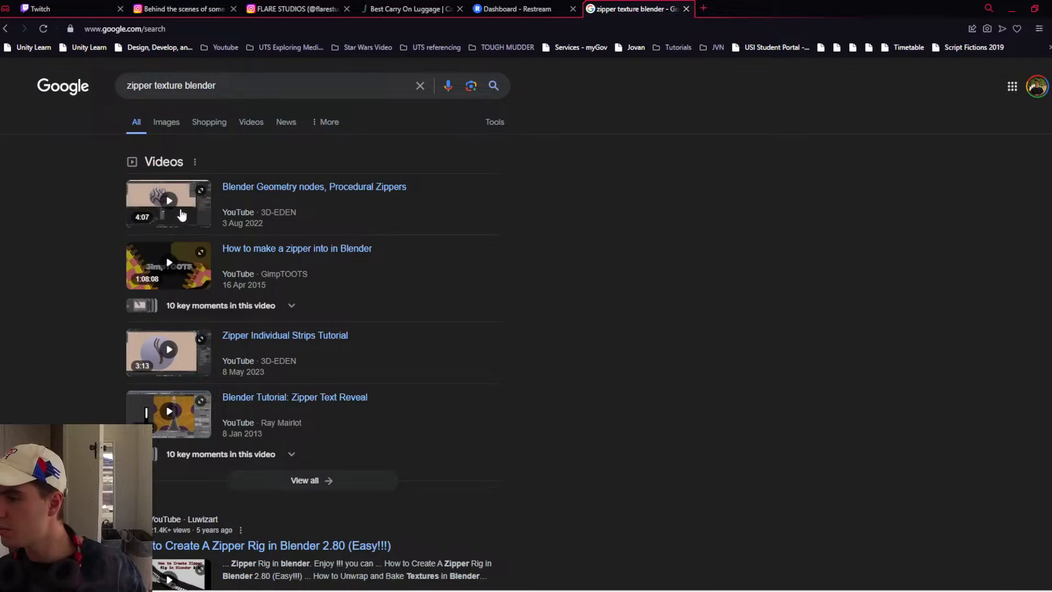
- In the browser, open the "Blender Geometry nodes, Procedural Zippers" result from the zipper texture search on YouTube
scroll(180, 214, "down", 1)
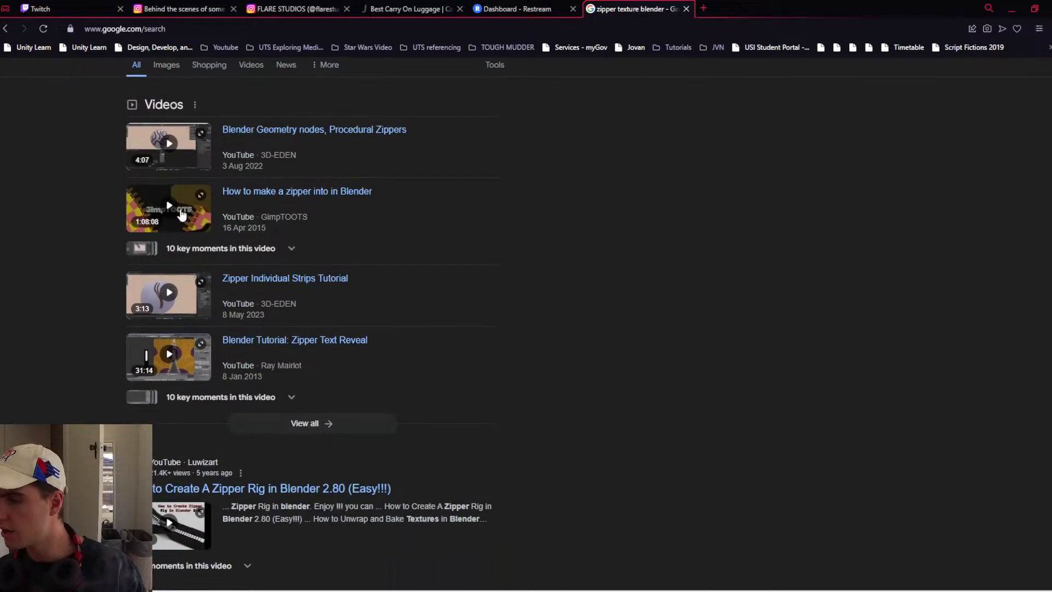
scroll(176, 222, "up", 1)
left_click(176, 222)
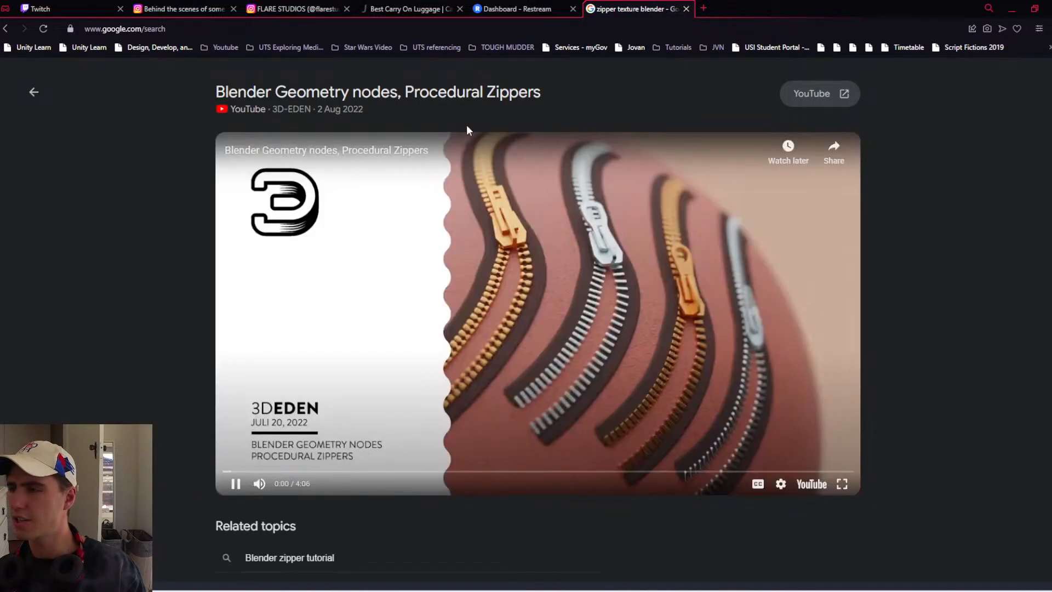
left_click(815, 94)
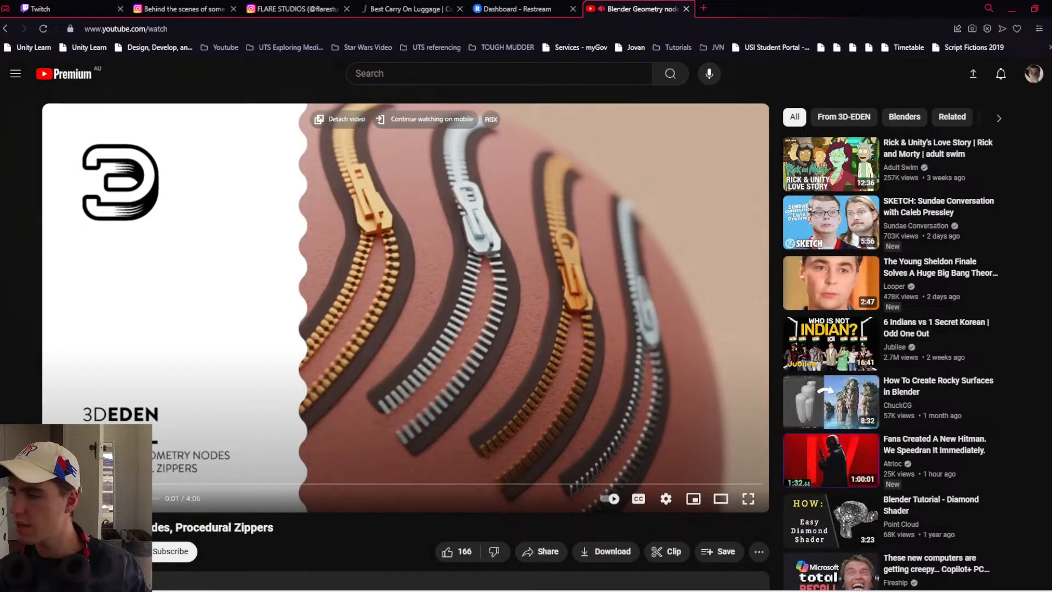
- Skim the procedural zippers video from the start to near its end
left_click_drag(235, 485, 245, 487)
left_click(245, 487)
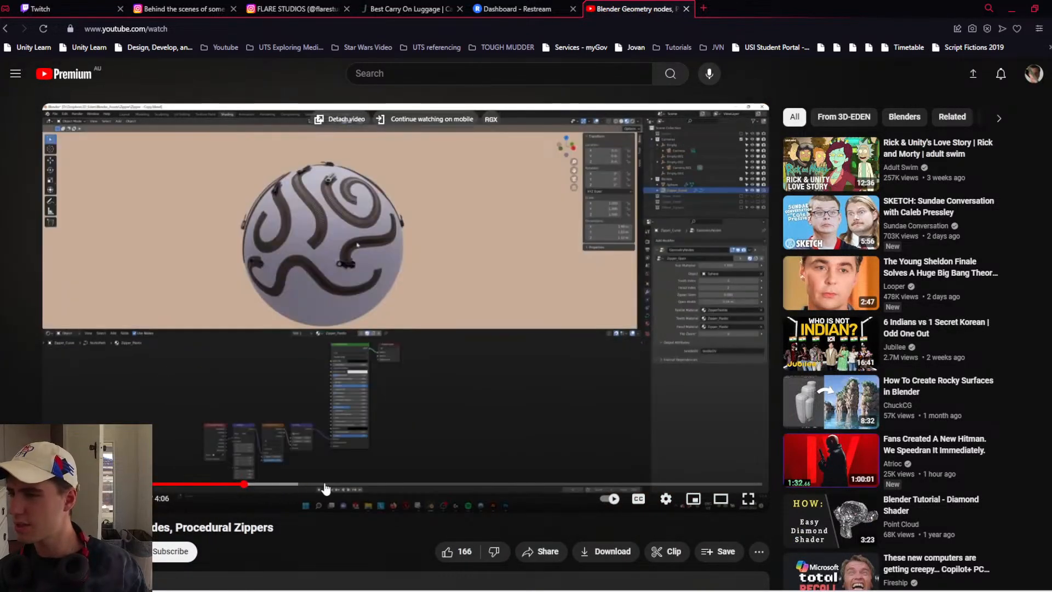
left_click(326, 488)
left_click_drag(417, 489, 540, 488)
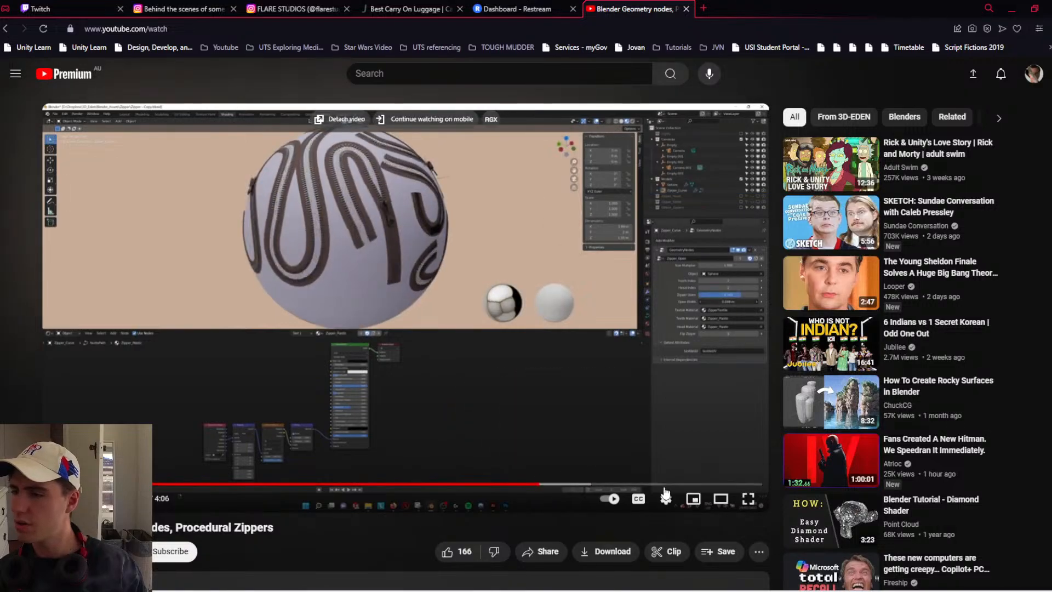
left_click(687, 487)
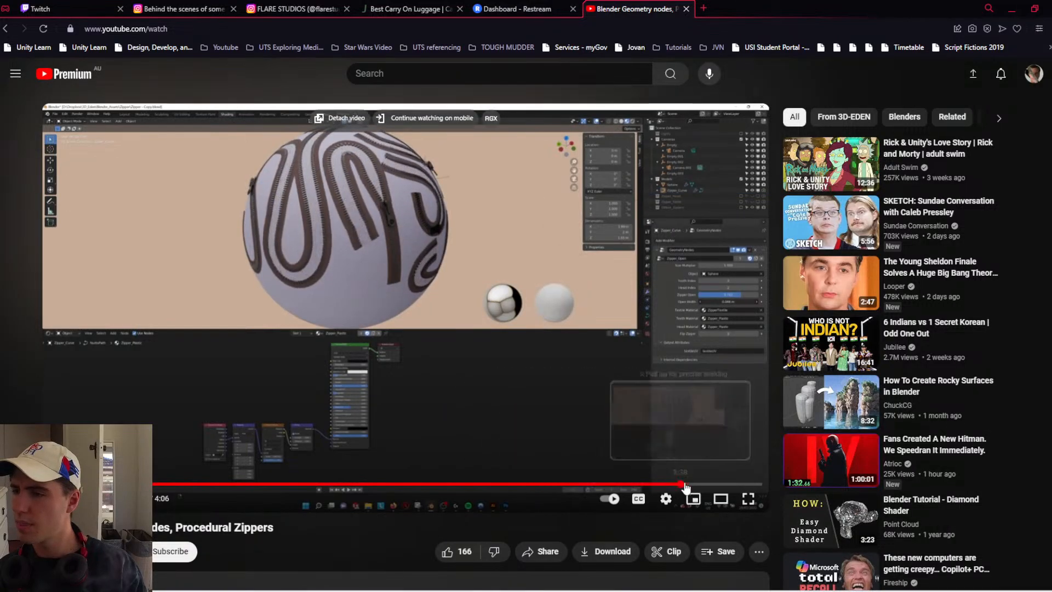
left_click(722, 487)
- Expand the video's description and open the 3D-EDEN tool link in a new tab
scroll(521, 437, "down", 4)
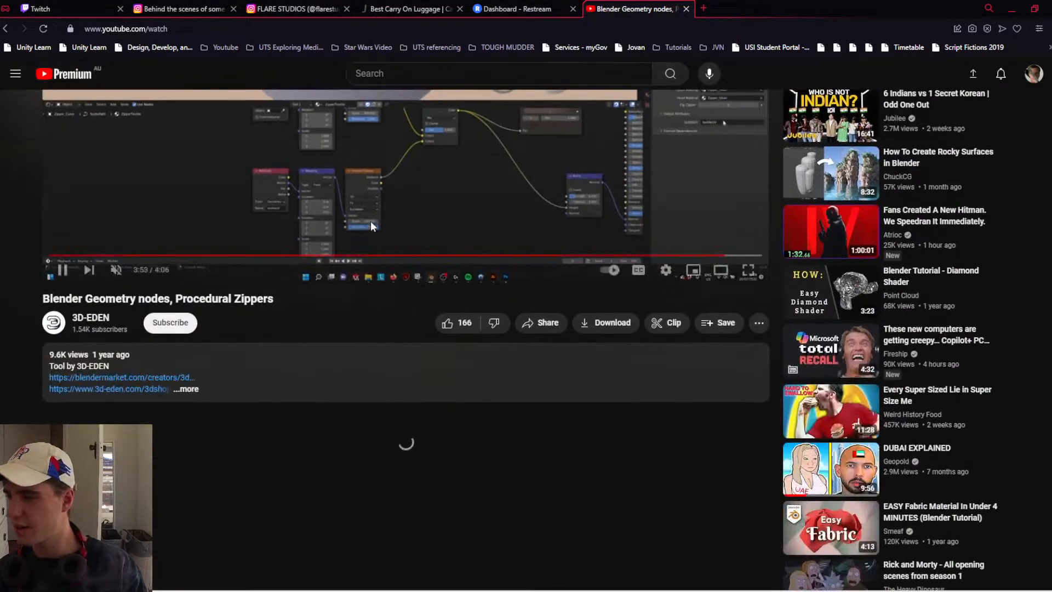
scroll(251, 242, "up", 2)
scroll(225, 354, "down", 2)
left_click(245, 374)
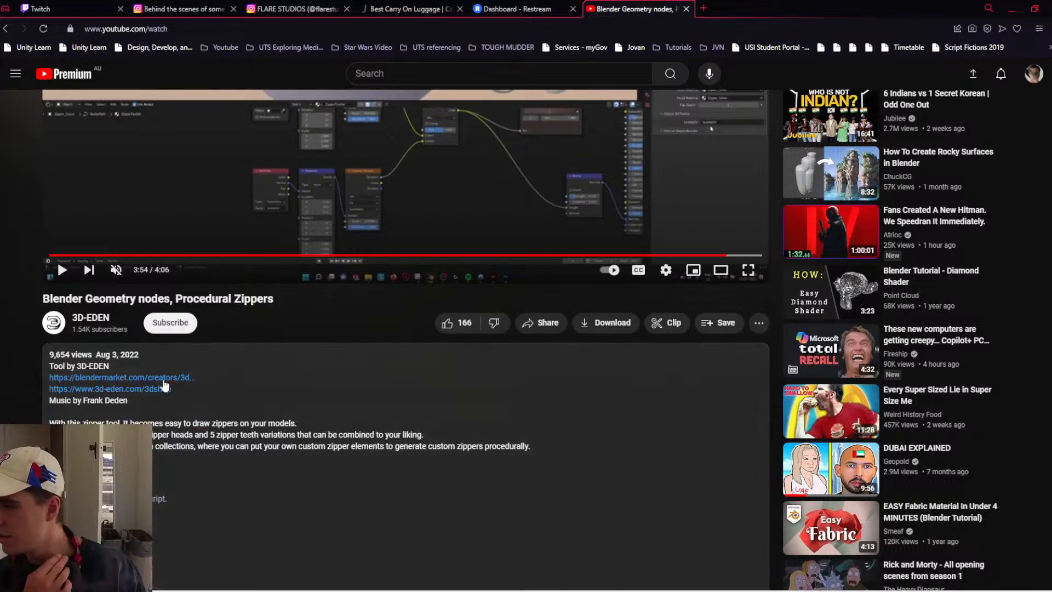
middle_click(162, 385)
- Skim the zipper video again from an early point to the section showing zippers on the sphere
scroll(156, 388, "up", 3)
left_click(155, 428)
left_click(245, 427)
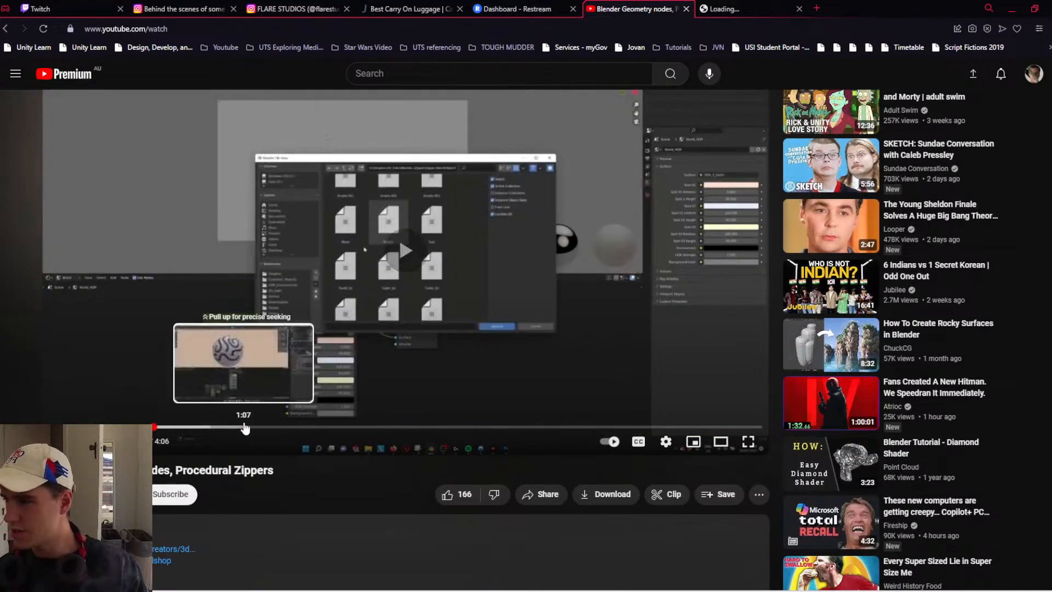
left_click(316, 428)
left_click(386, 428)
left_click(446, 427)
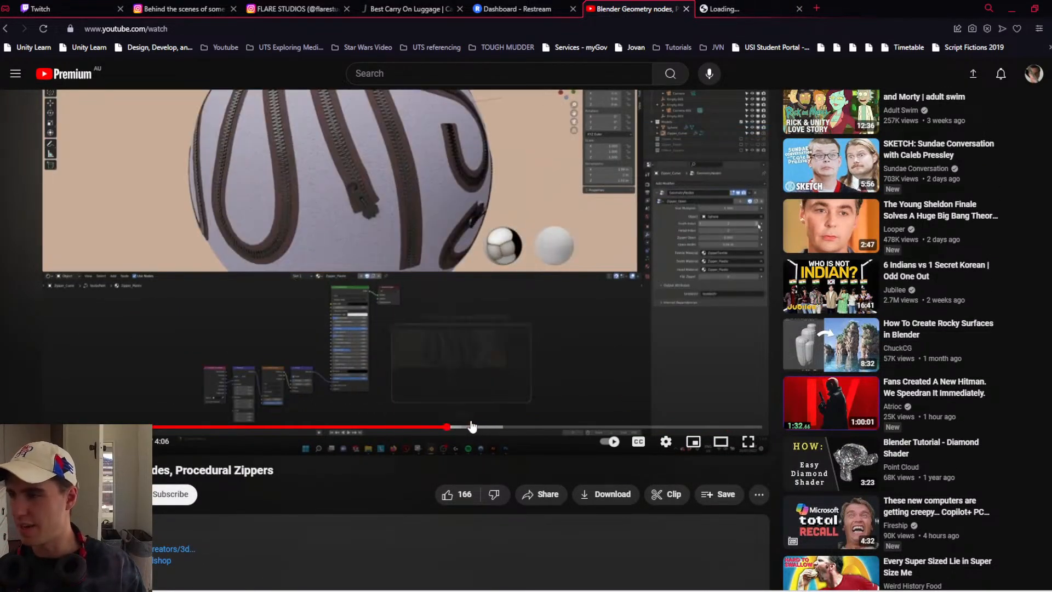
left_click(502, 427)
left_click(551, 324)
- Check the tool link's tab, close it and the zipper video tab, and switch back to Blender
key("ctrl+Tab")
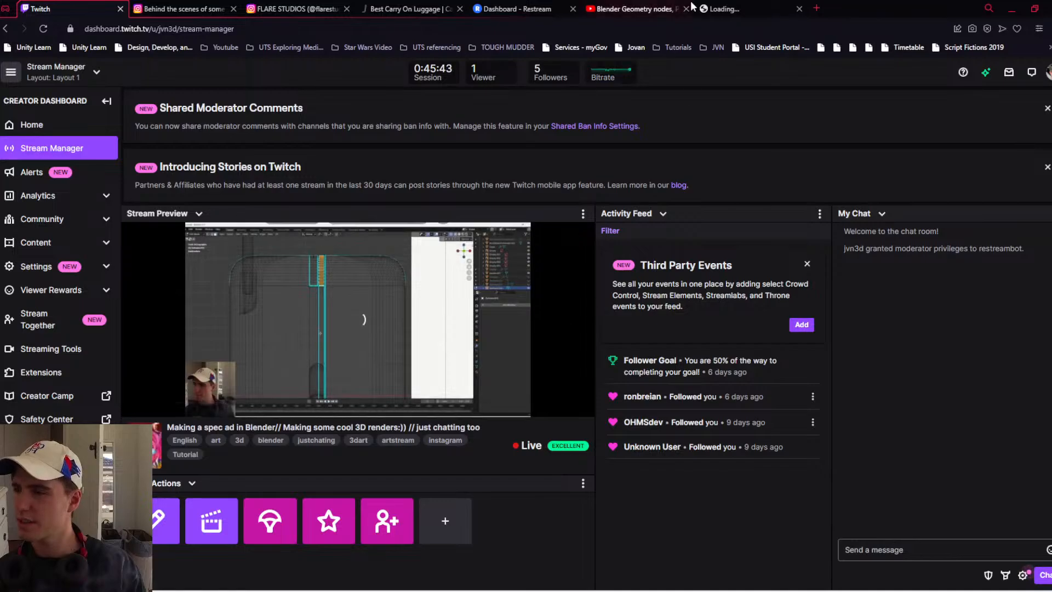
left_click(717, 7)
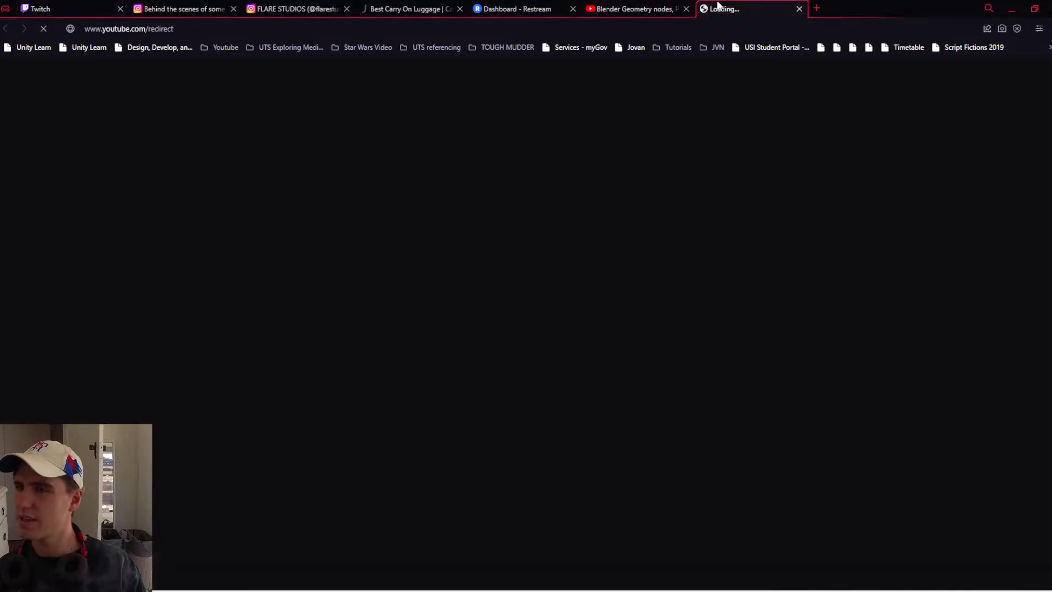
left_click(652, 8)
middle_click(746, 10)
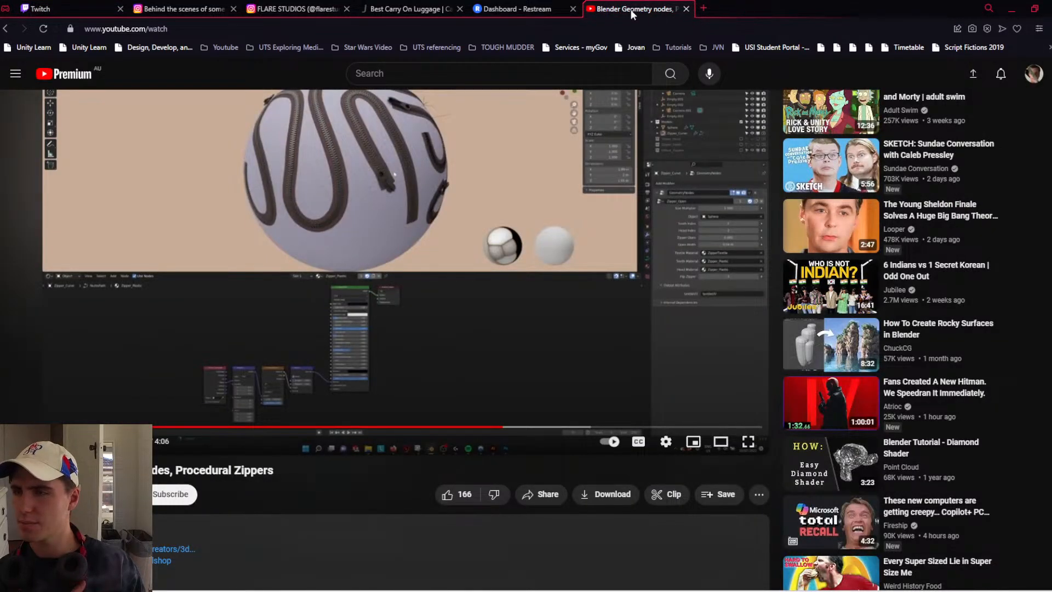
left_click(687, 9)
left_click_drag(715, 7, 1051, 153)
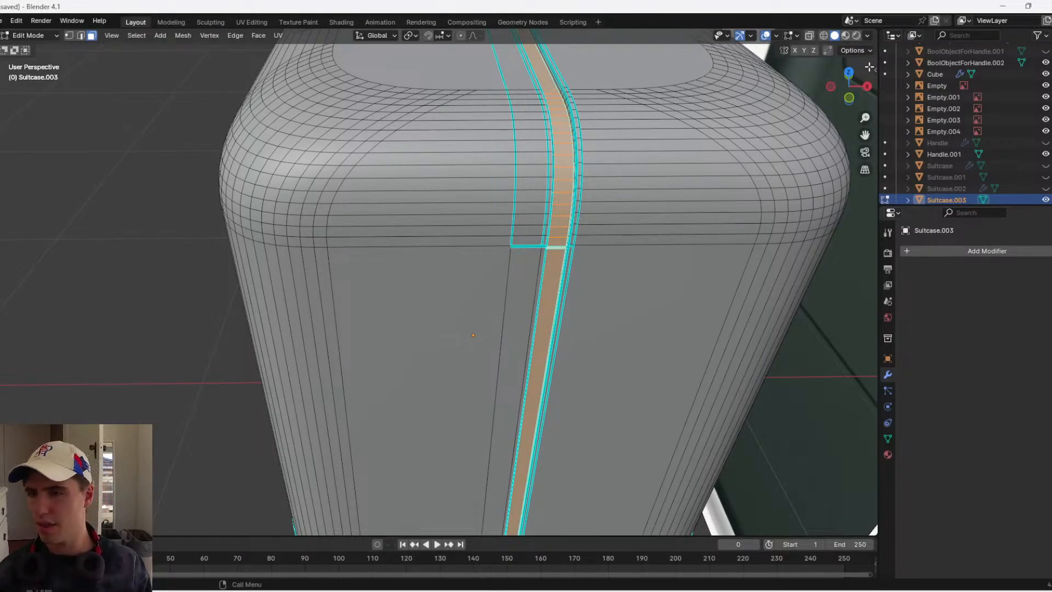
- Examine the selected central strip and its recess at the suitcase's top in front view
left_click(850, 97)
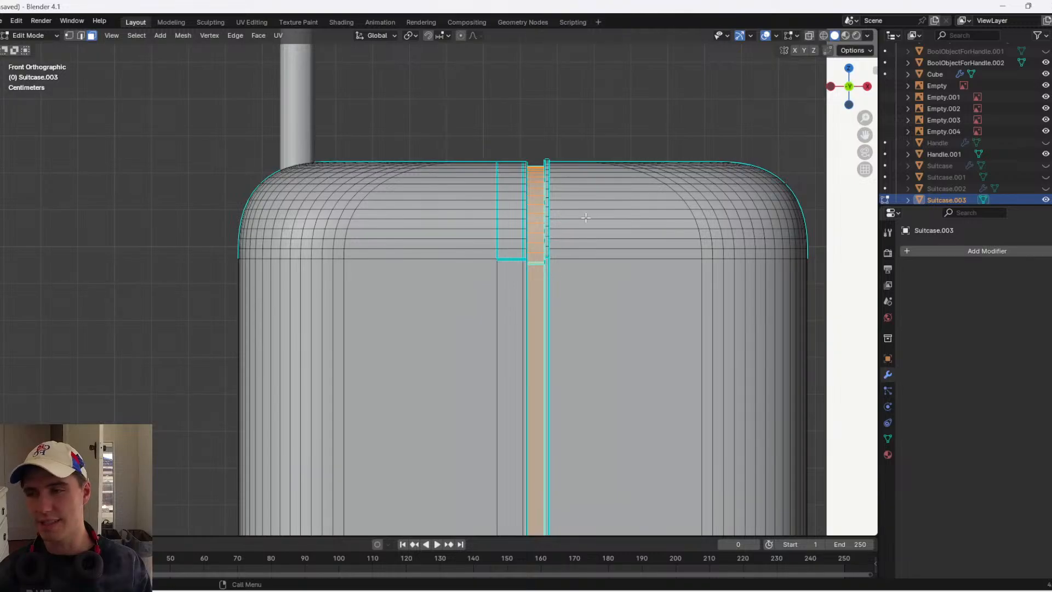
scroll(554, 228, "up", 2)
scroll(575, 211, "down", 1)
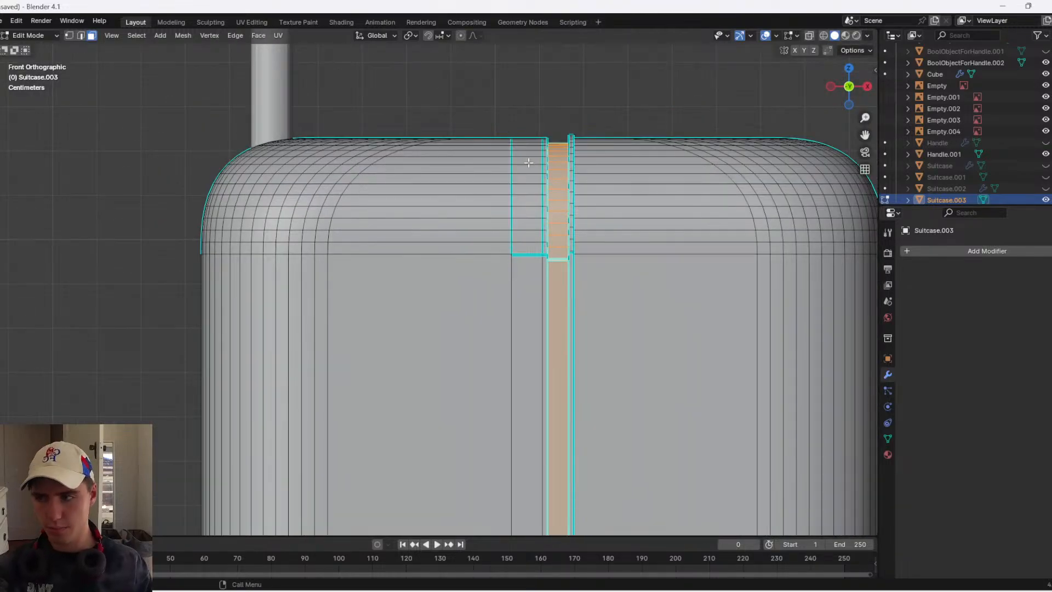
middle_click_drag(584, 244, 489, 198, "shift")
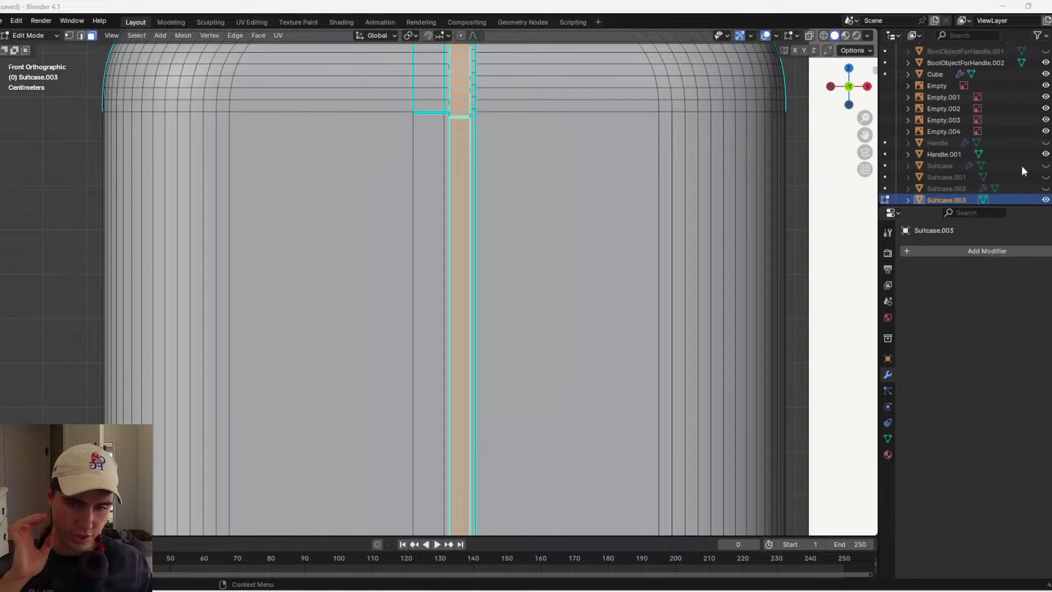
scroll(450, 181, "down", 3)
scroll(450, 182, "up", 2)
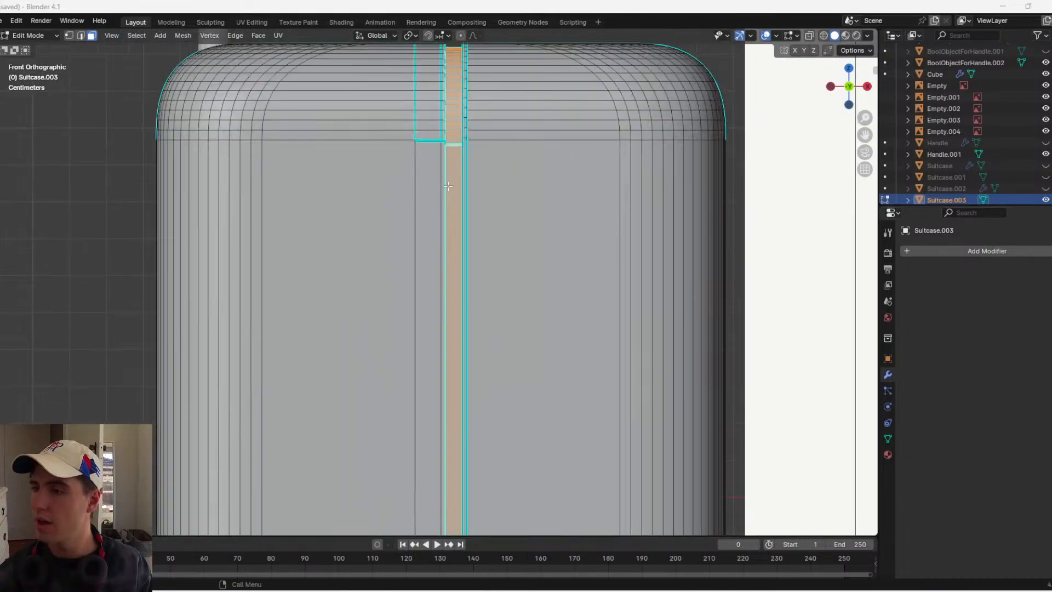
scroll(484, 112, "down", 2)
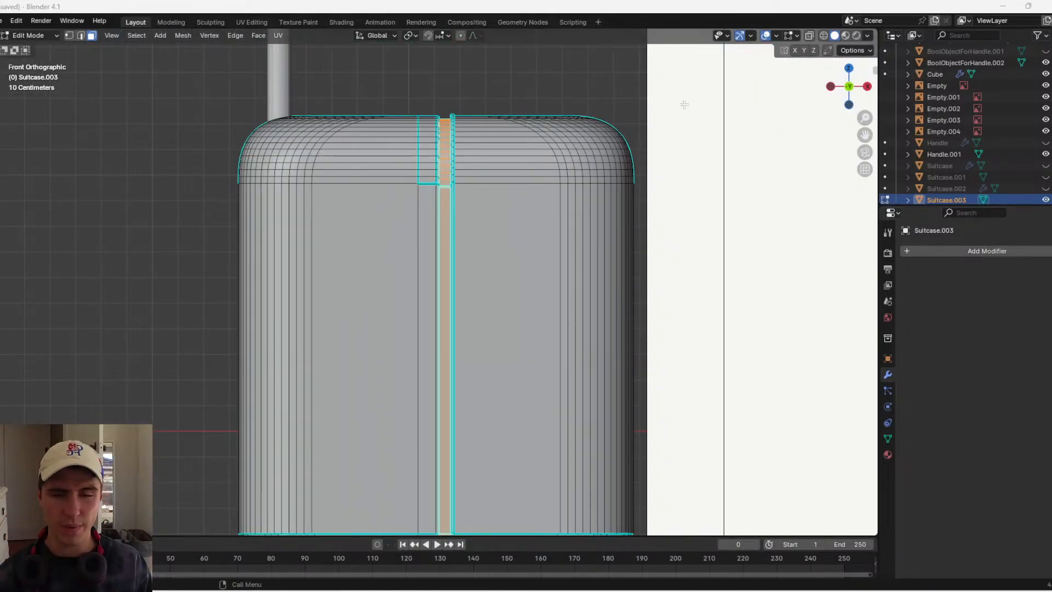
- Leave Edit Mode and save the project as Suitcase.blend in the July Suitcase Spec Ad folder
key("Tab")
key("ctrl+s")
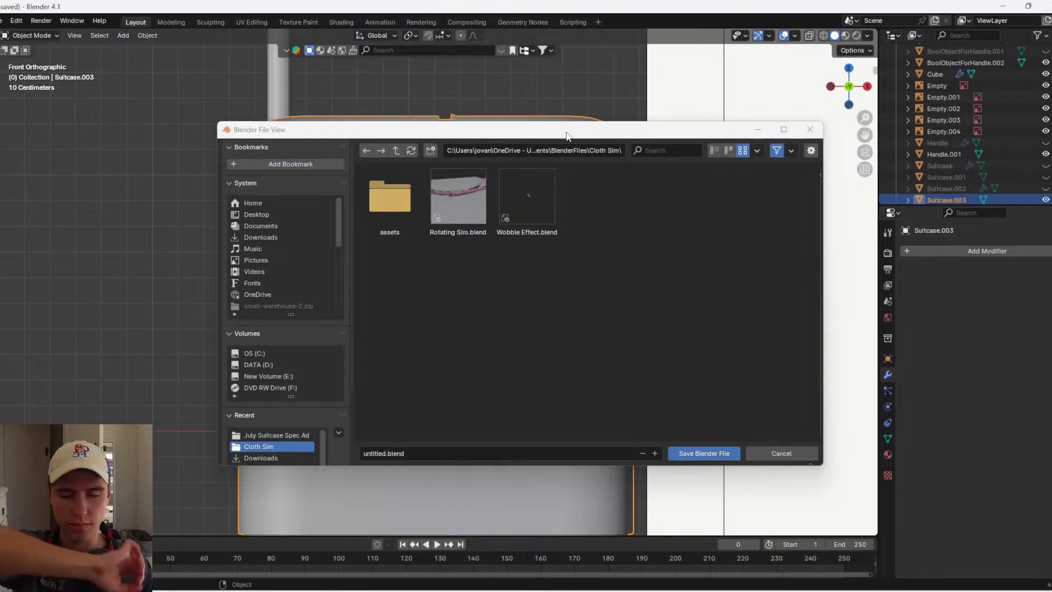
left_click(265, 437)
left_click(377, 453)
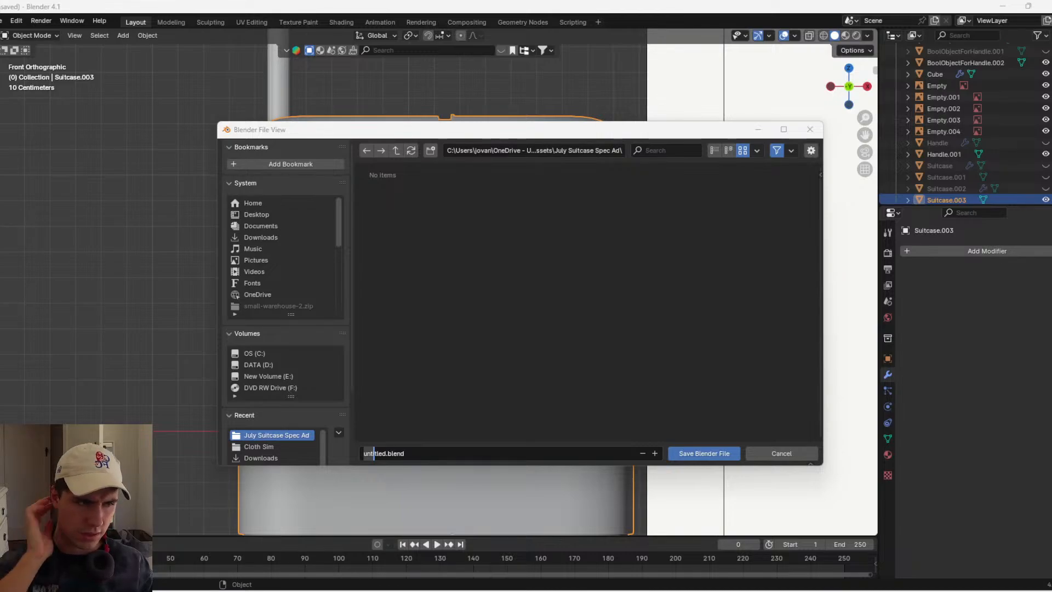
left_click_drag(369, 462, 380, 446)
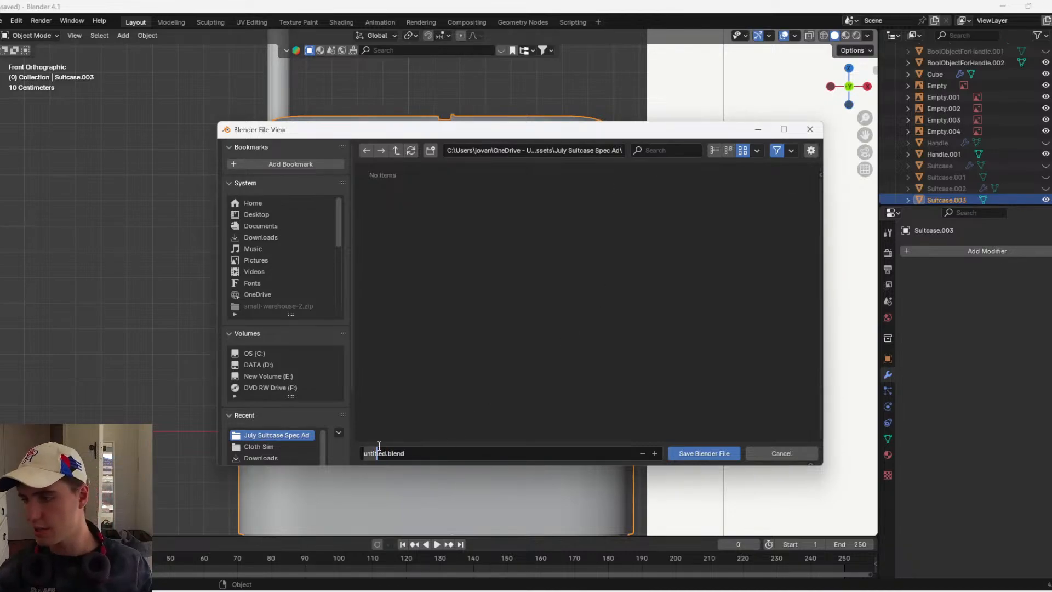
type("Suit")
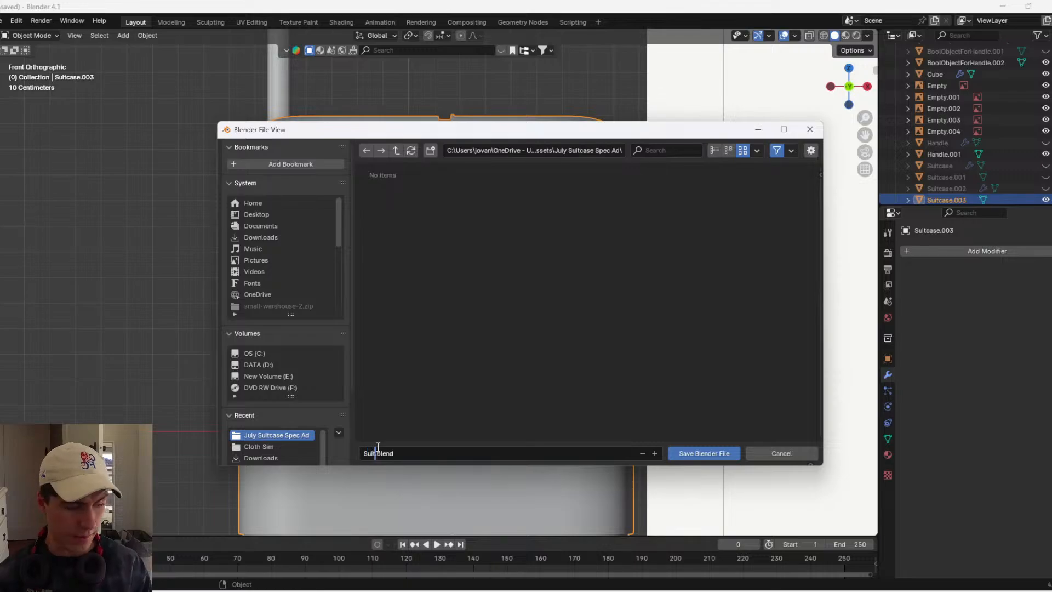
key("Return")
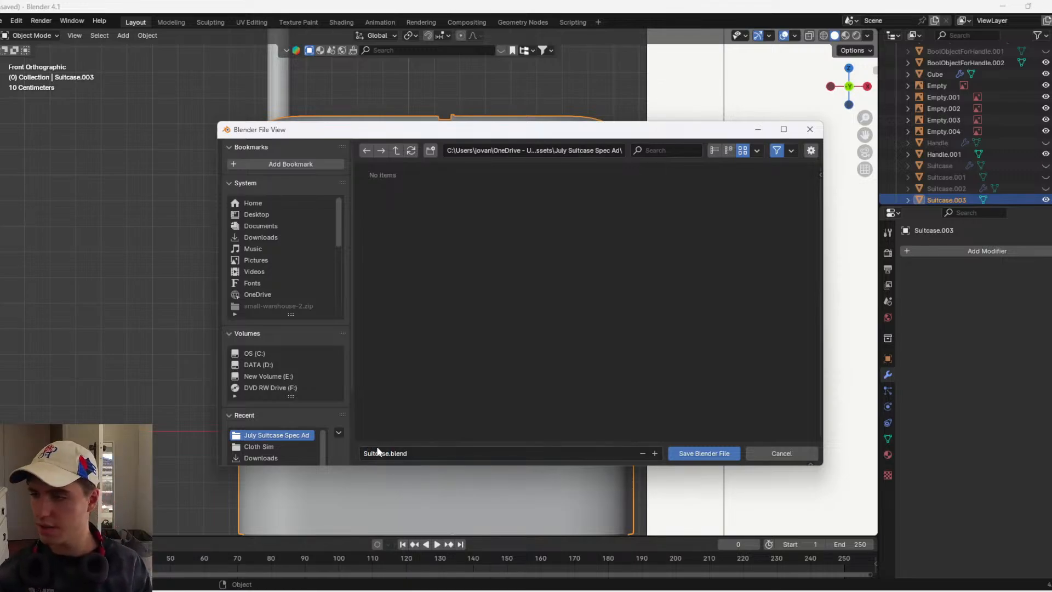
left_click(726, 454)
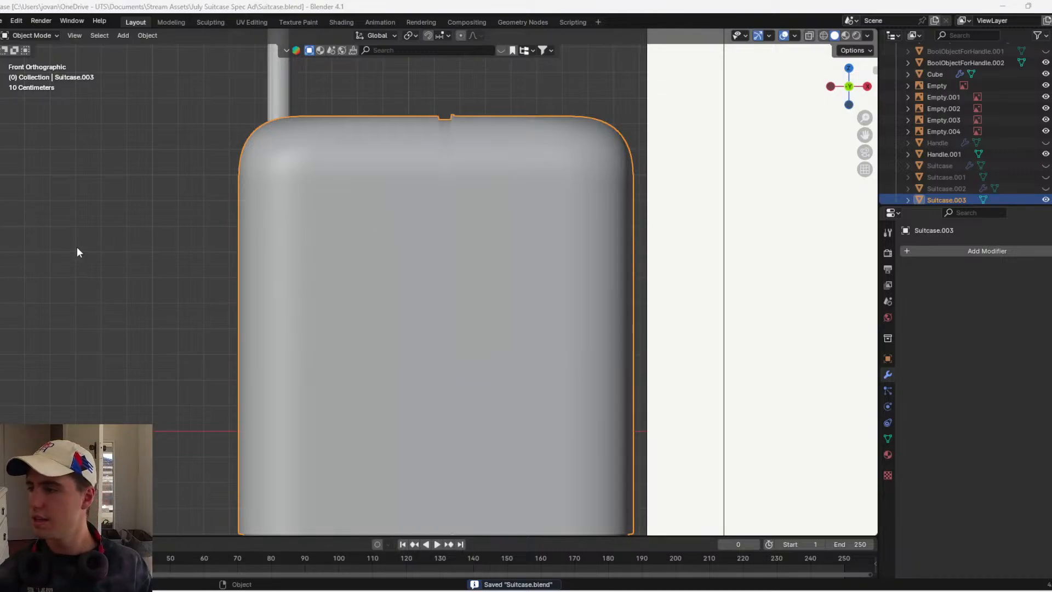
scroll(77, 251, "down", 8)
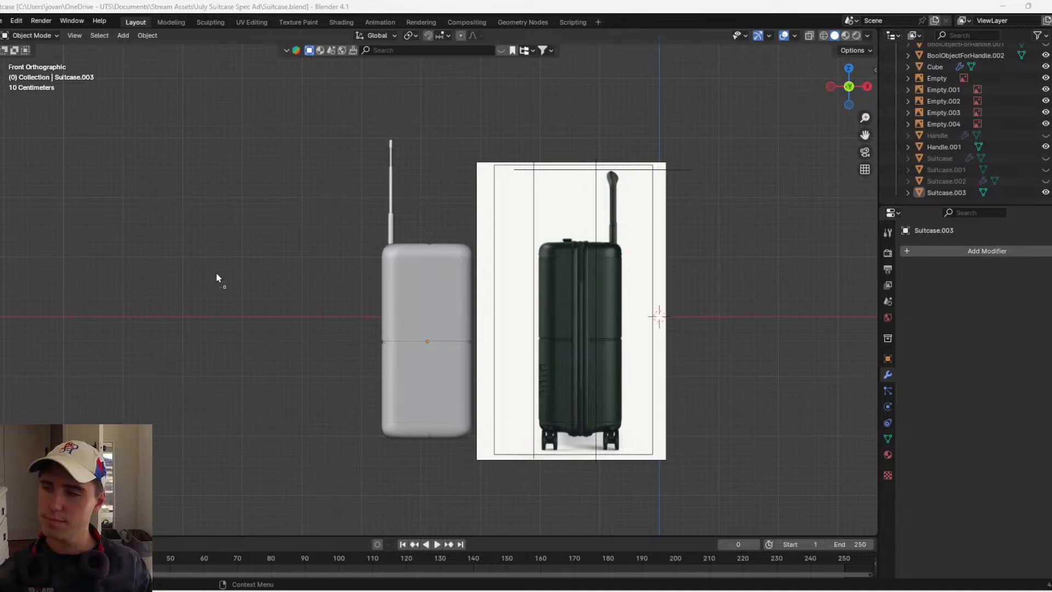
scroll(86, 241, "down", 3)
key("F3")
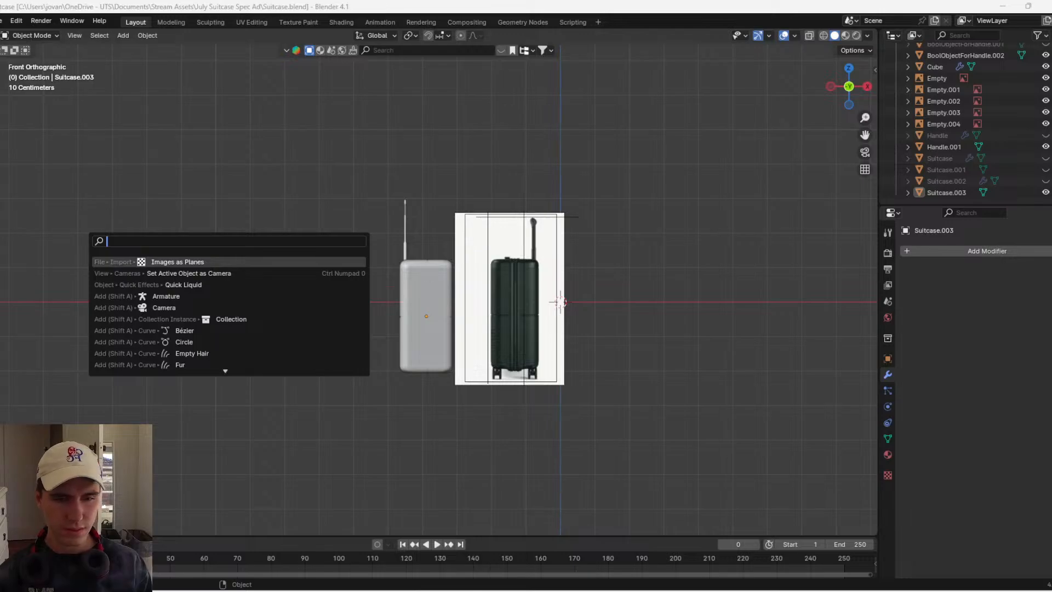
left_click_drag(784, 189, 261, 169)
scroll(316, 147, "up", 2)
key("g")
left_click(302, 297)
middle_click_drag(301, 293, 728, 323, "shift")
scroll(361, 263, "up", 4)
key("x")
left_click(620, 301)
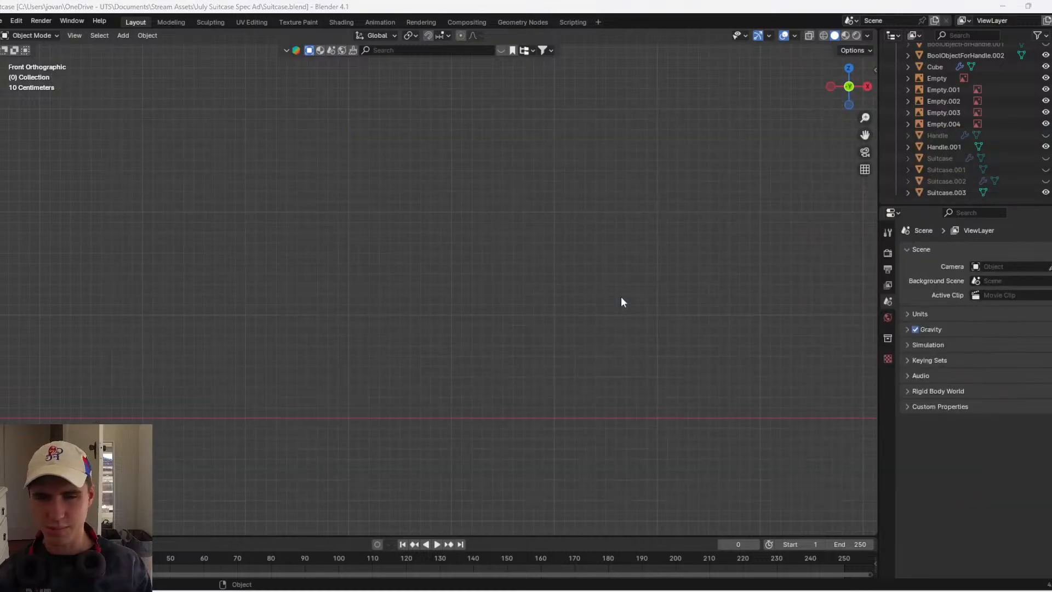
- Open Snipping Tool and capture the zipper texture image with the four zip strips and the puller
key("alt+Tab")
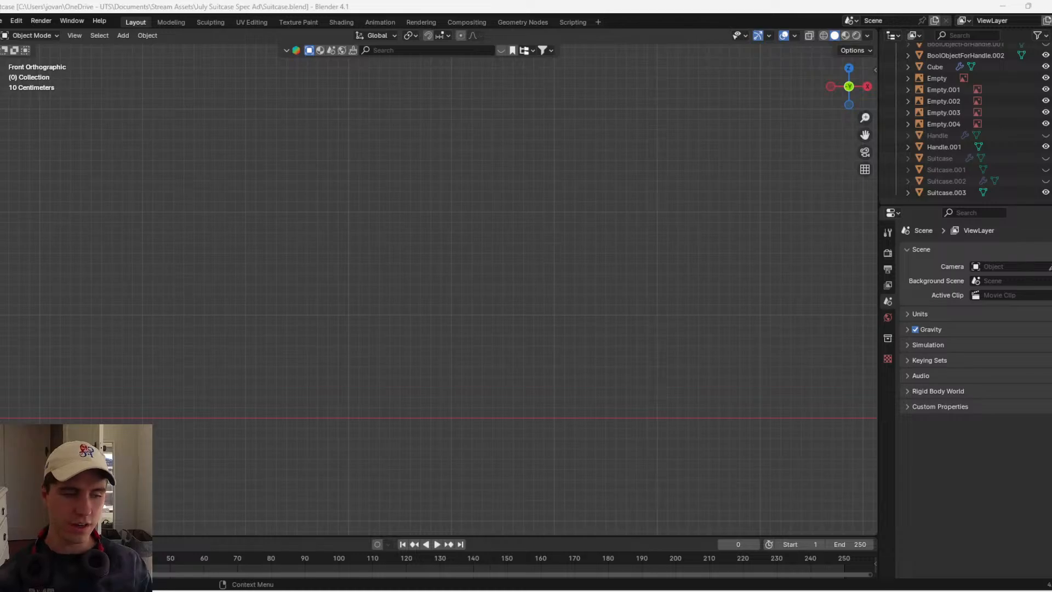
key("super")
type("snip")
key("Return")
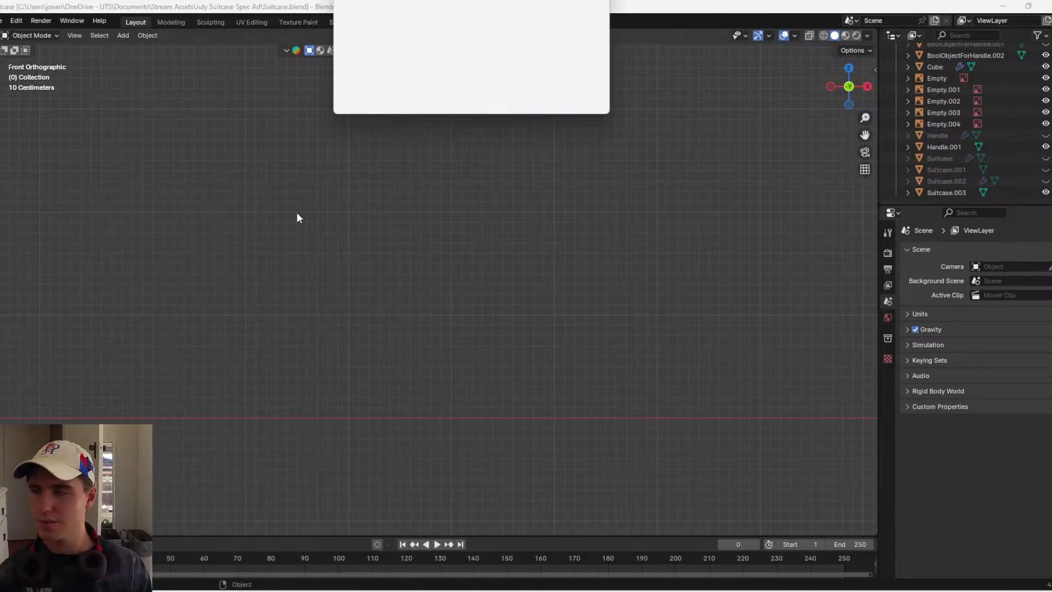
left_click(359, 16)
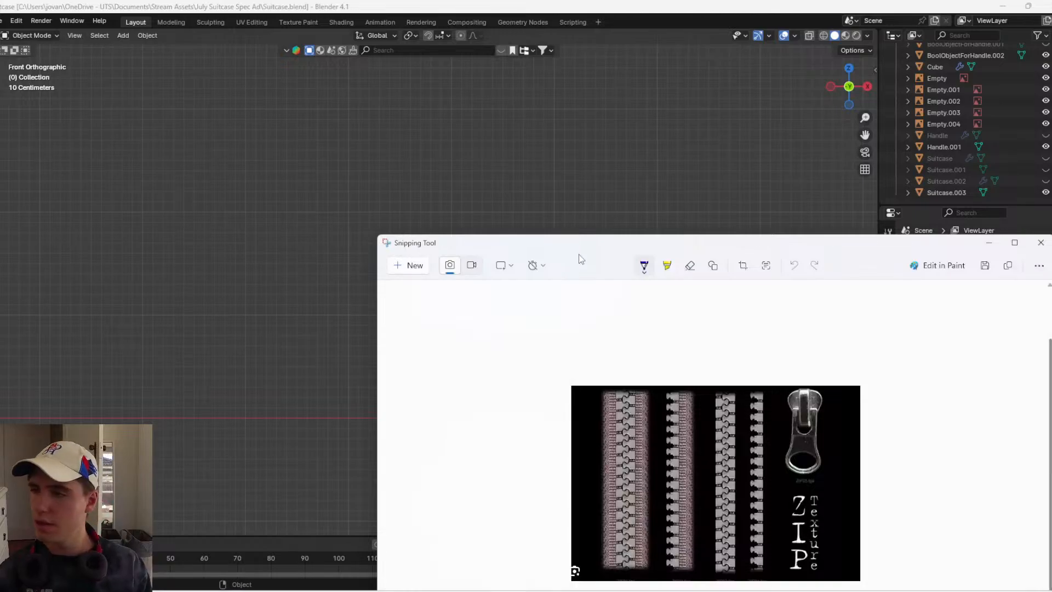
- Save the zipper capture as a PNG named zip in the Screenshots folder and close Snipping Tool
key("ctrl+s")
type("z")
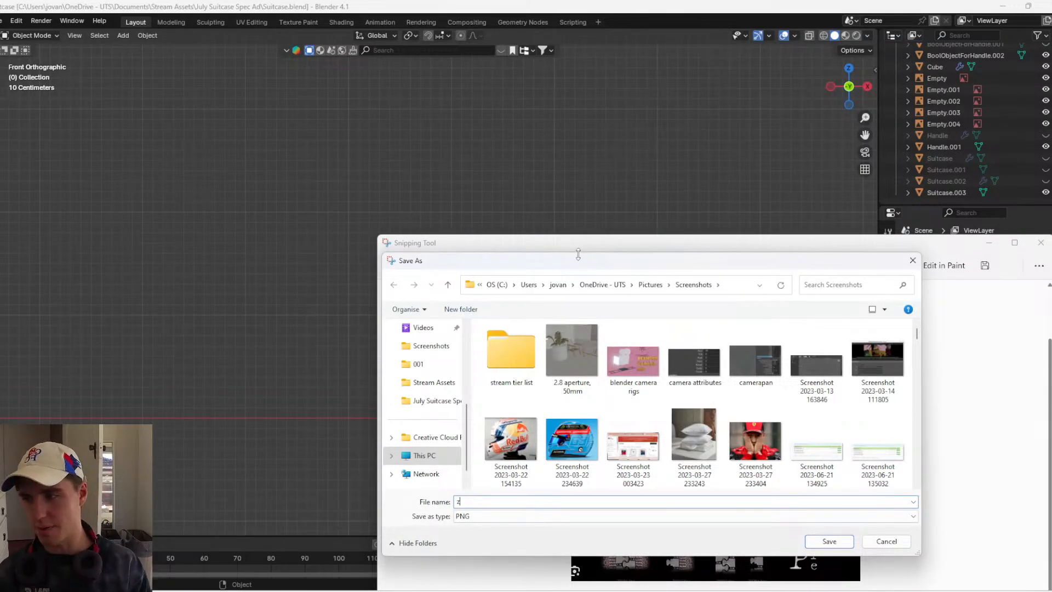
type("ip")
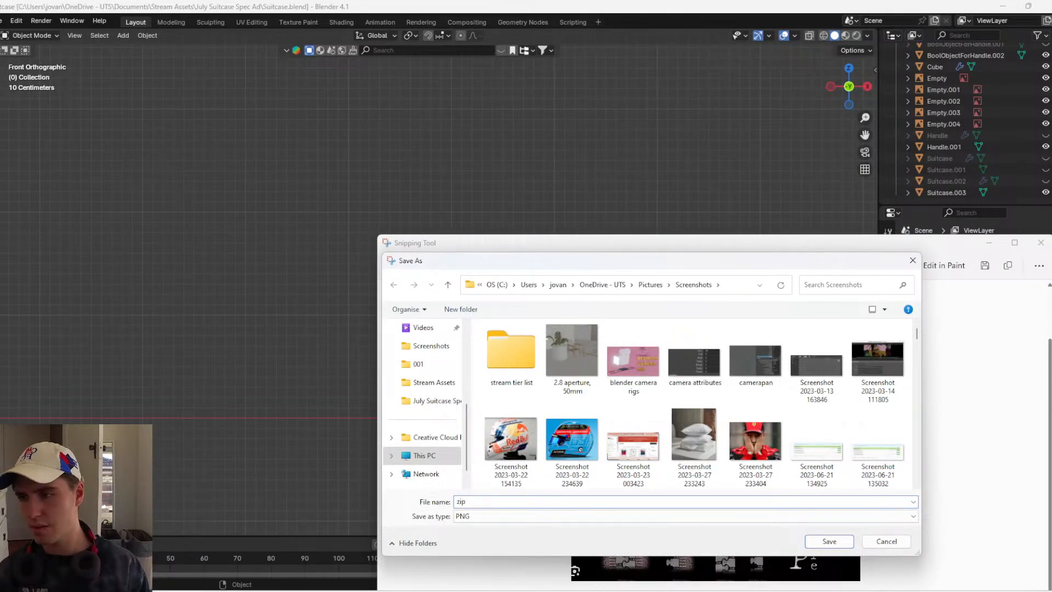
left_click(747, 285)
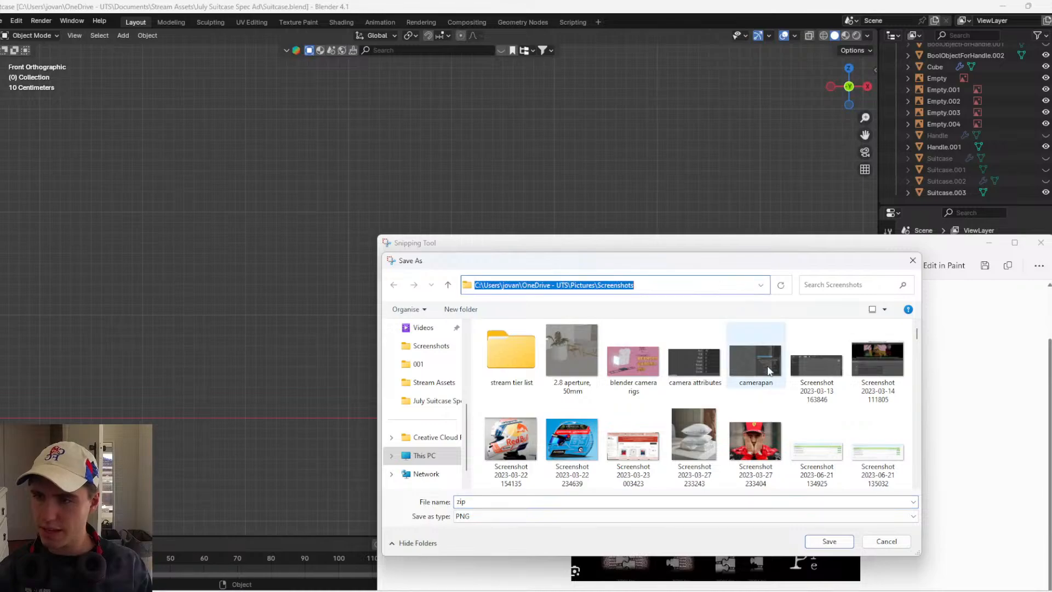
left_click(829, 541)
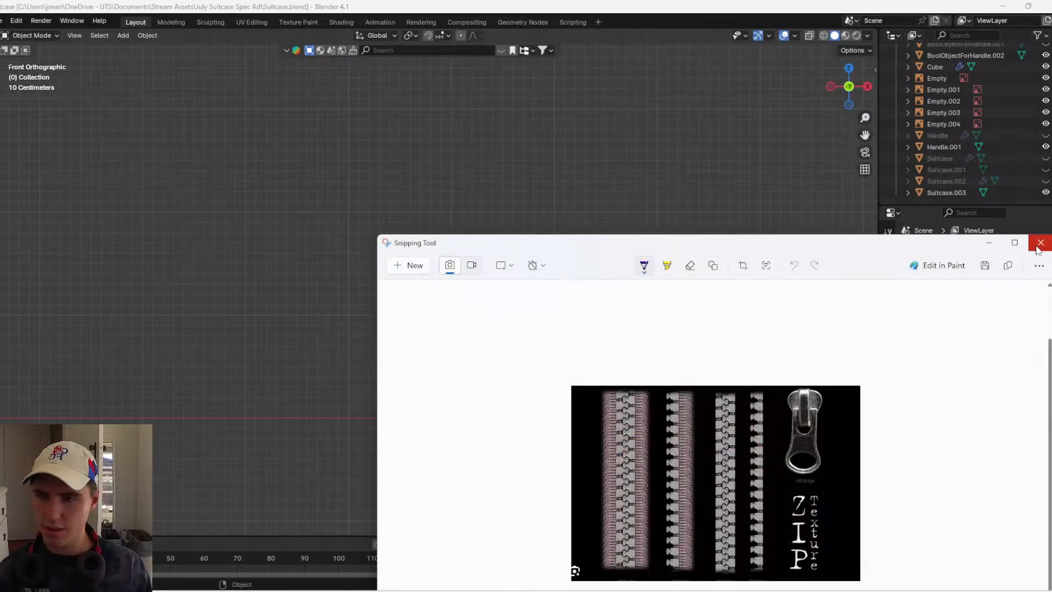
left_click(1041, 244)
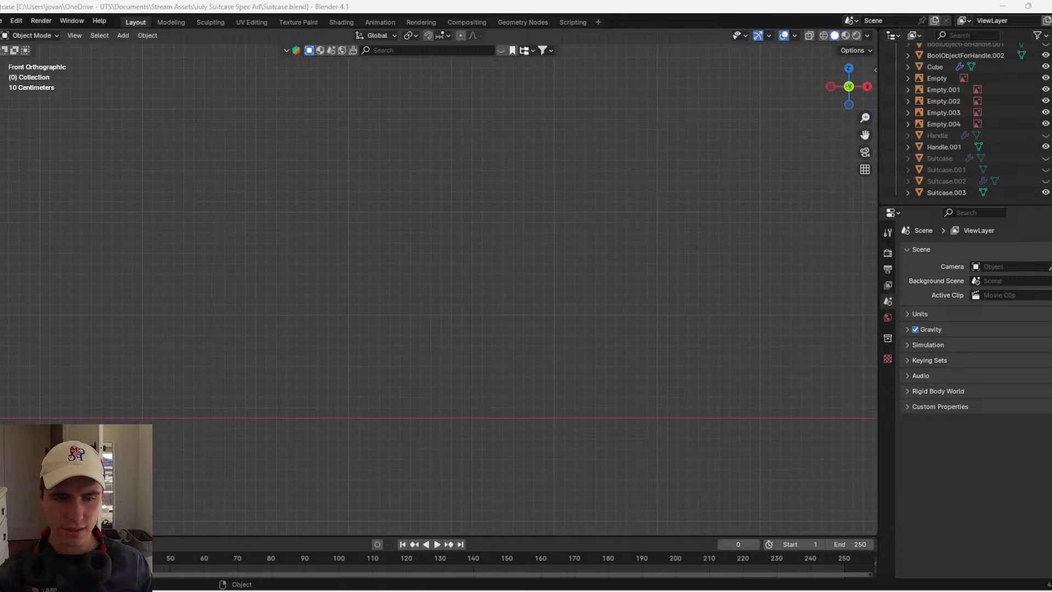
- Bring the zip image into the front view as a reference beside the suitcase and scale it up to about 1.197
left_click_drag(984, 176, 400, 278)
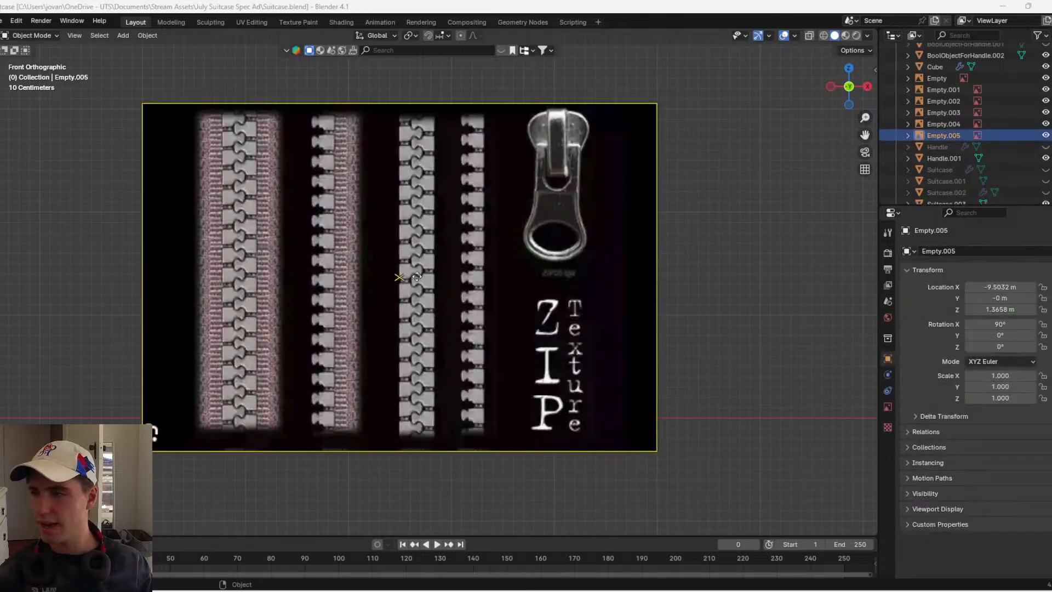
left_click(580, 251)
left_click(582, 253)
scroll(584, 256, "down", 4)
key("s")
left_click(618, 252)
scroll(443, 242, "up", 5)
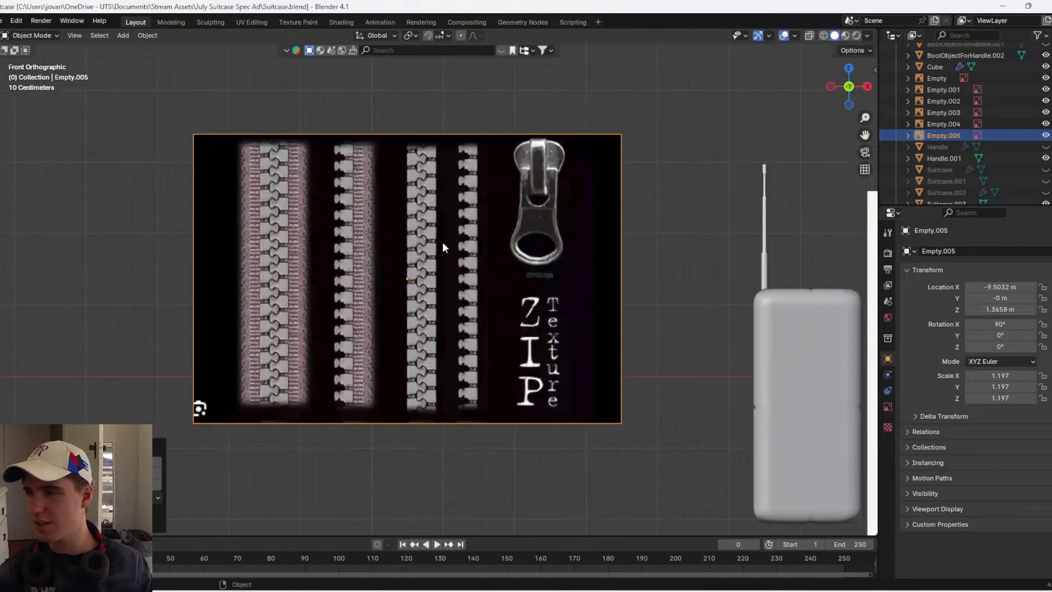
- Add a plane mesh for the zipper model and switch the viewport to wireframe shading
scroll(502, 193, "down", 2)
key("shift+a")
mouse_move(519, 192)
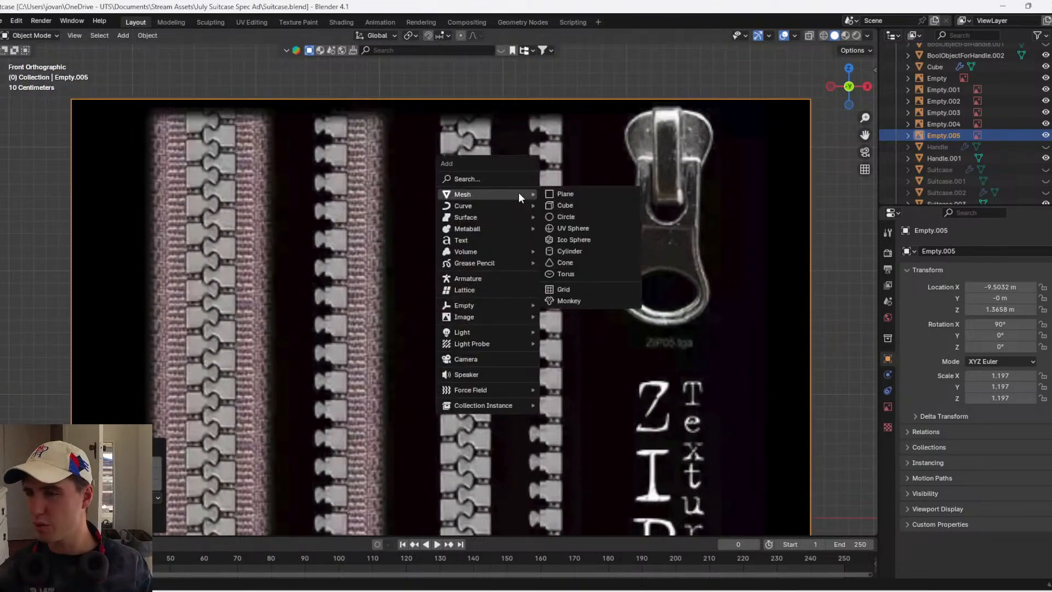
left_click(558, 195)
scroll(568, 212, "down", 2)
key("shift+z")
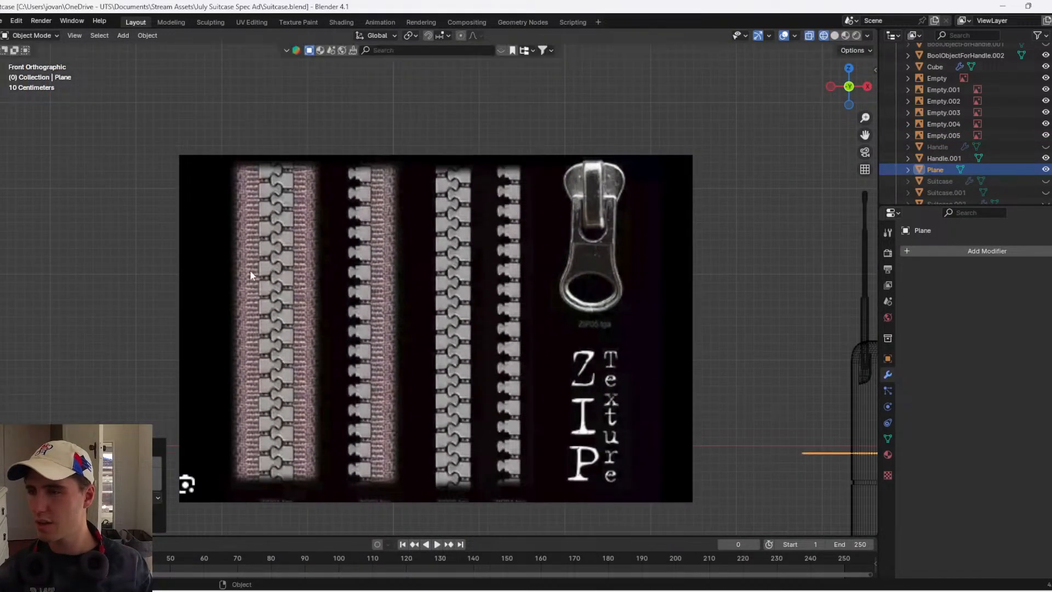
- Place the plane over the zipper reference image, rotating it 90° about Z and 90° about Y
type("rz90")
key("Return")
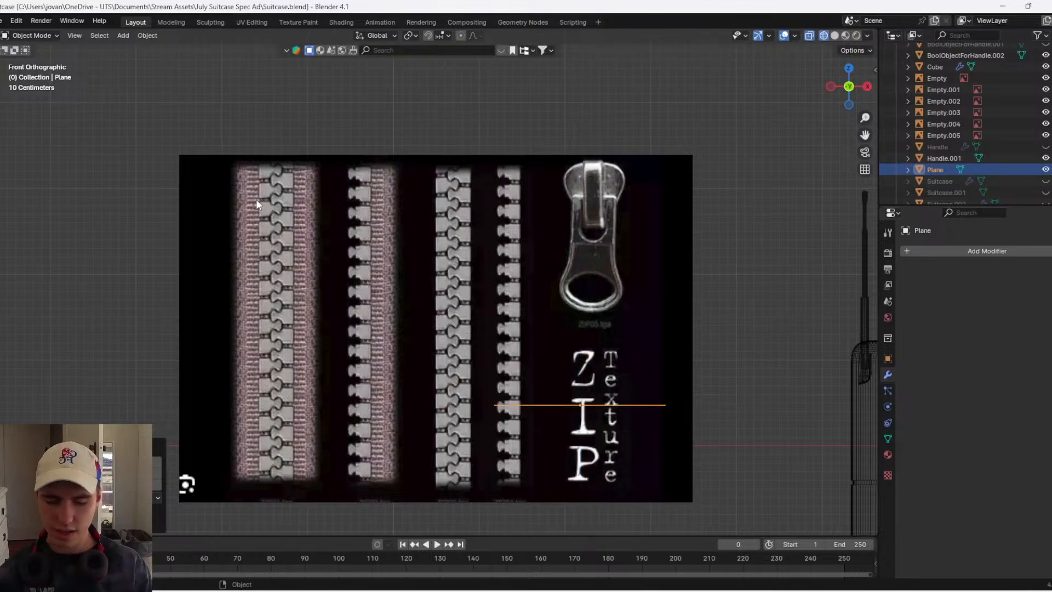
type("ry90")
key("Return")
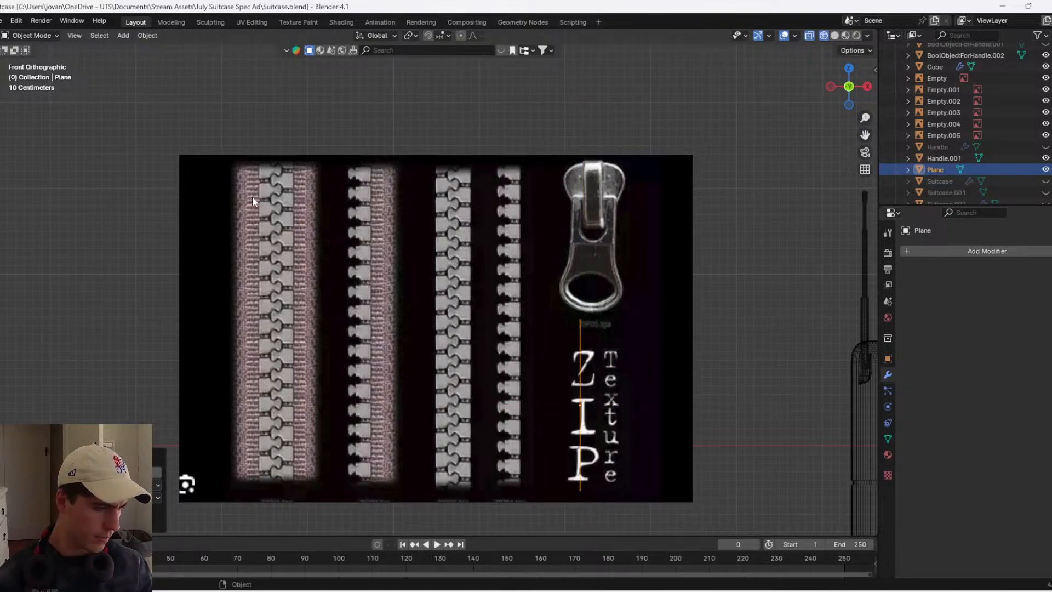
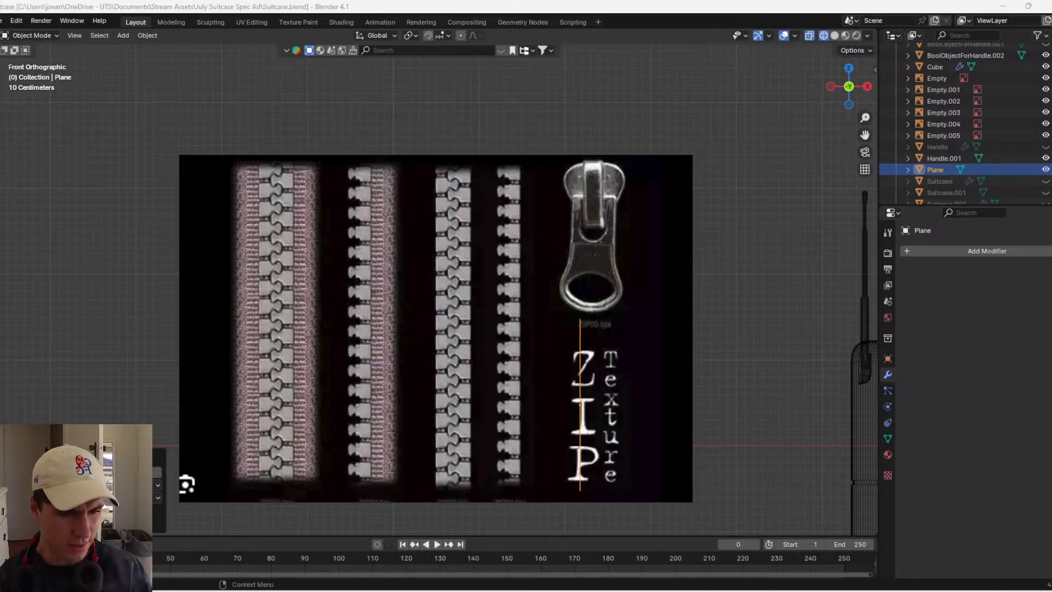
- Switch to the browser's Twitch Video Producer page, skim the past stream recording in full screen, and return to Blender
left_click_drag(0, 93, 796, 120)
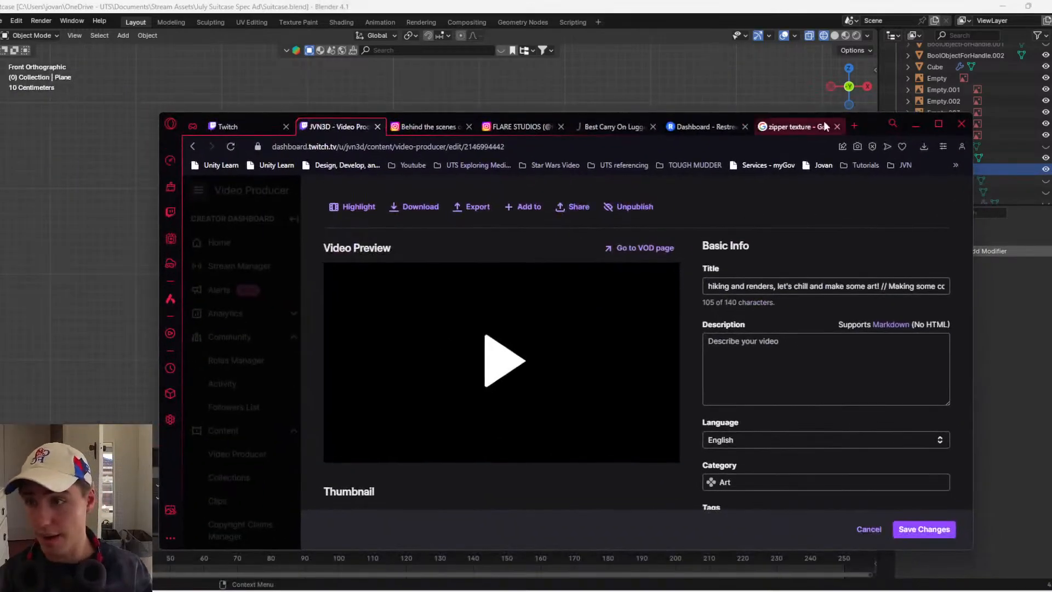
left_click_drag(870, 128, 310, 190)
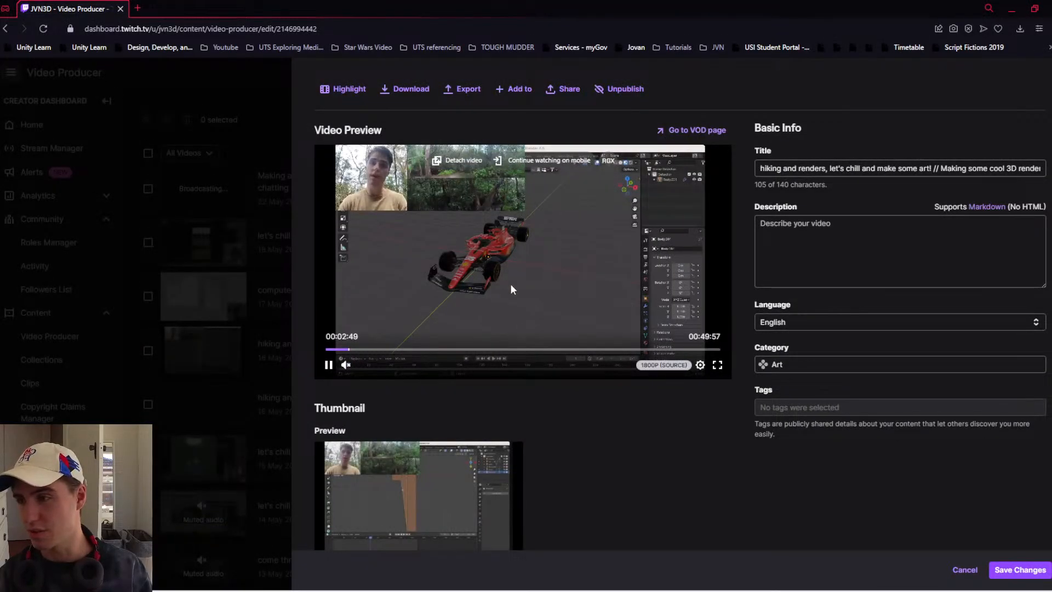
double_click(557, 252)
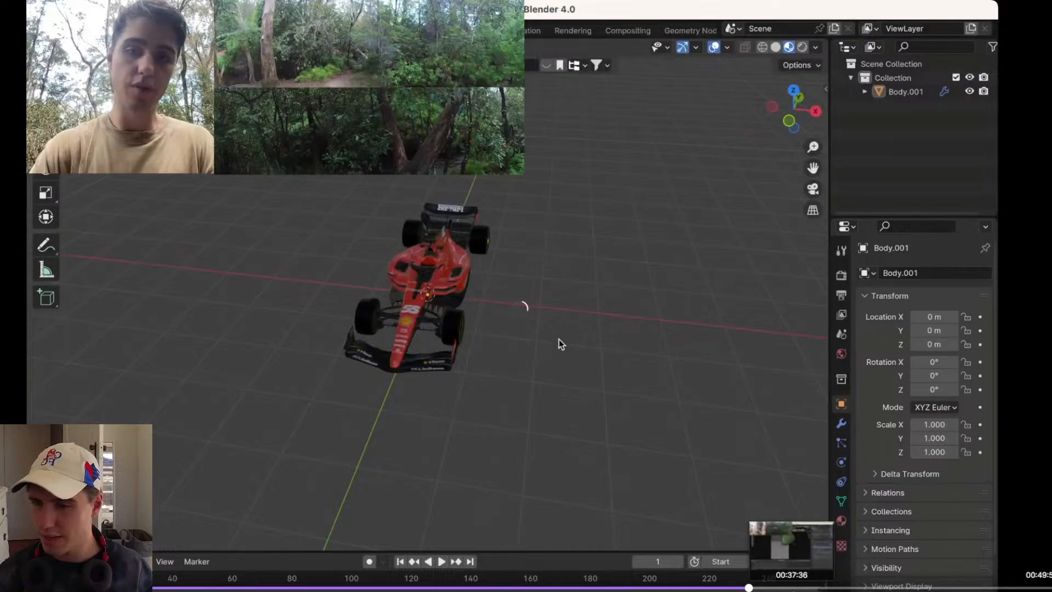
left_click(790, 588)
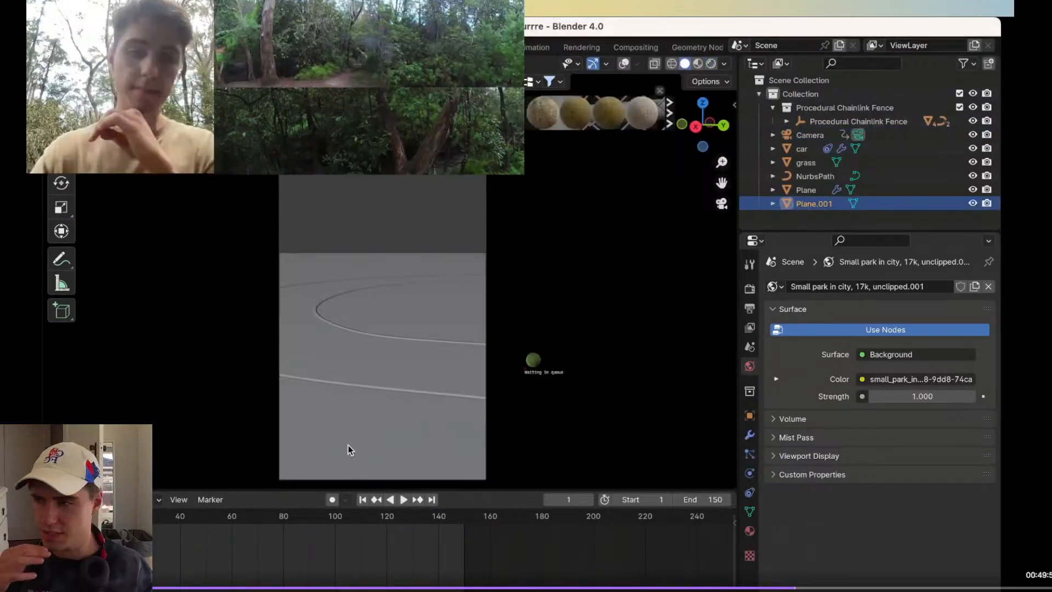
left_click(853, 588)
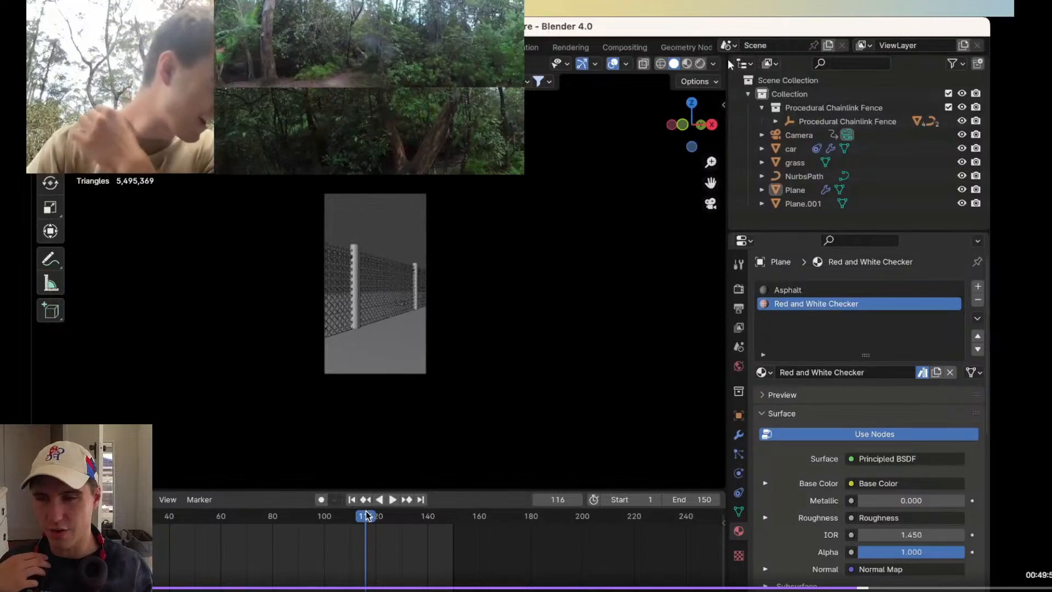
double_click(492, 262)
middle_click(81, 11)
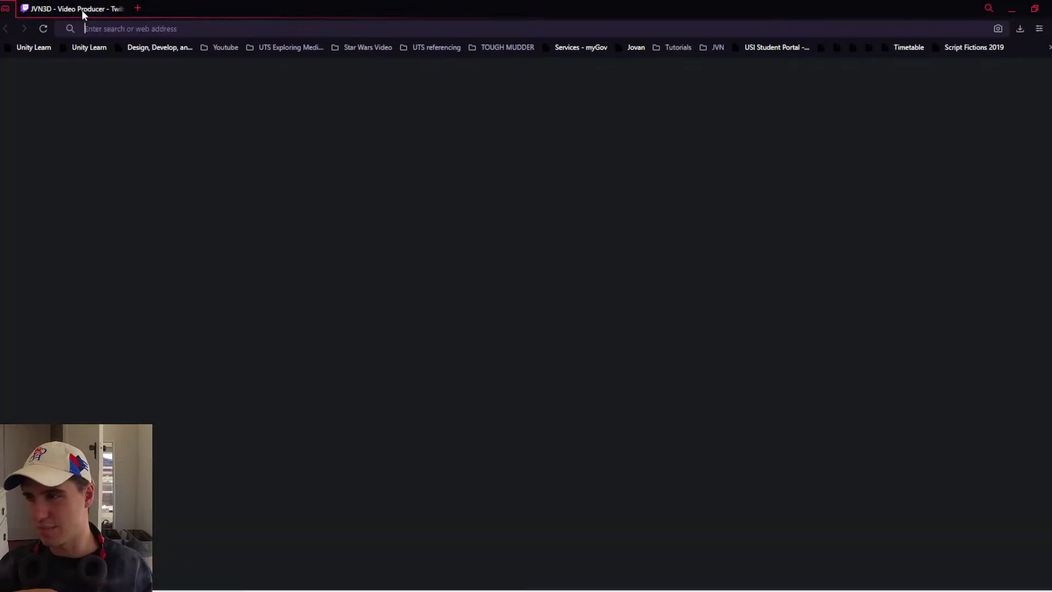
left_click_drag(109, 4, 1051, 120)
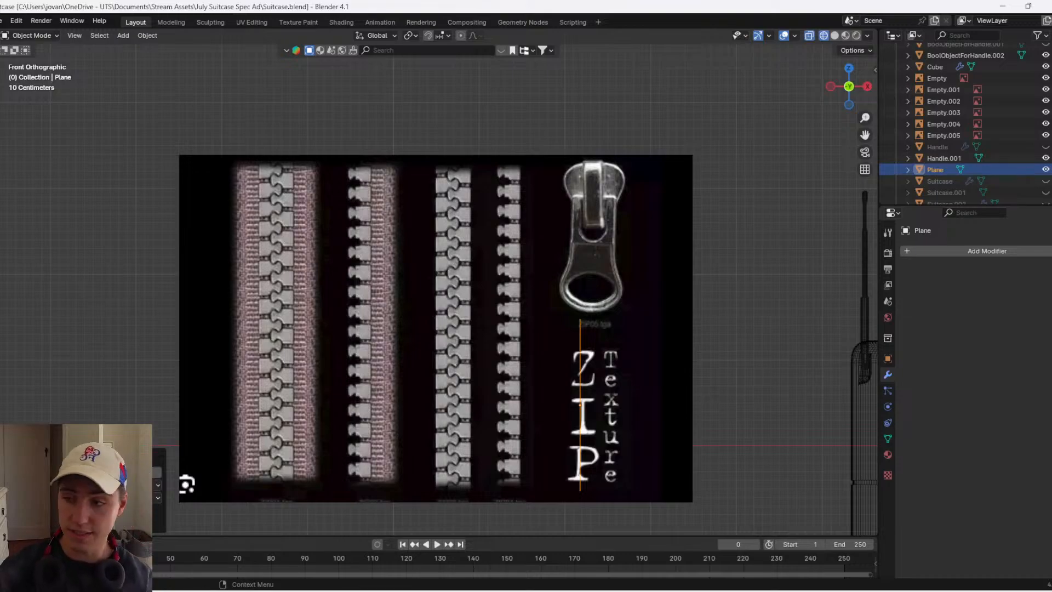
- Rotate the plane 90° about the global Z axis so it faces the front view
scroll(545, 268, "up", 2)
scroll(631, 341, "down", 2)
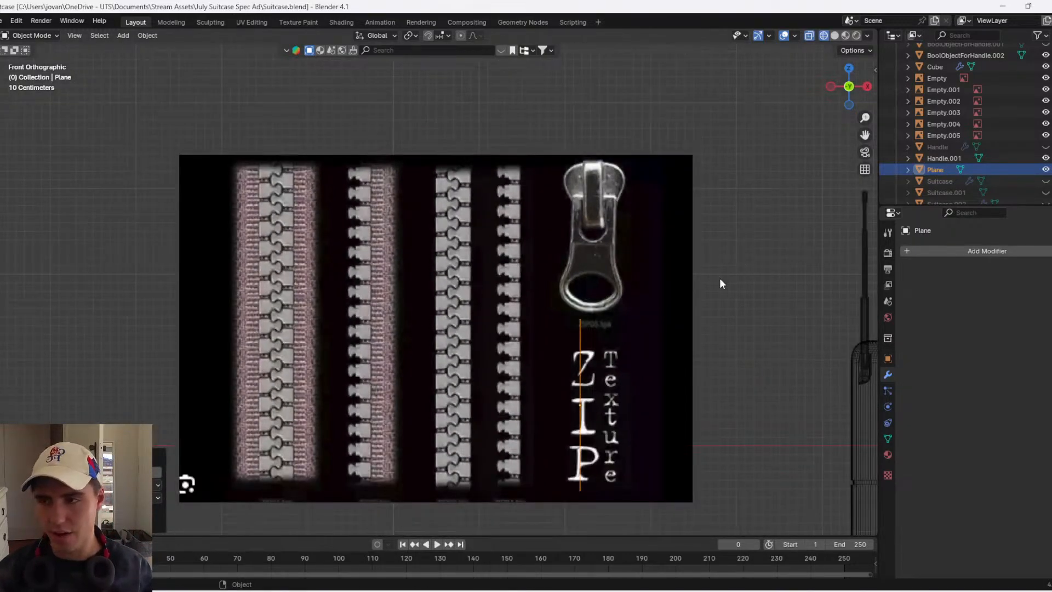
scroll(754, 325, "up", 1)
scroll(745, 331, "down", 2)
scroll(736, 254, "up", 2)
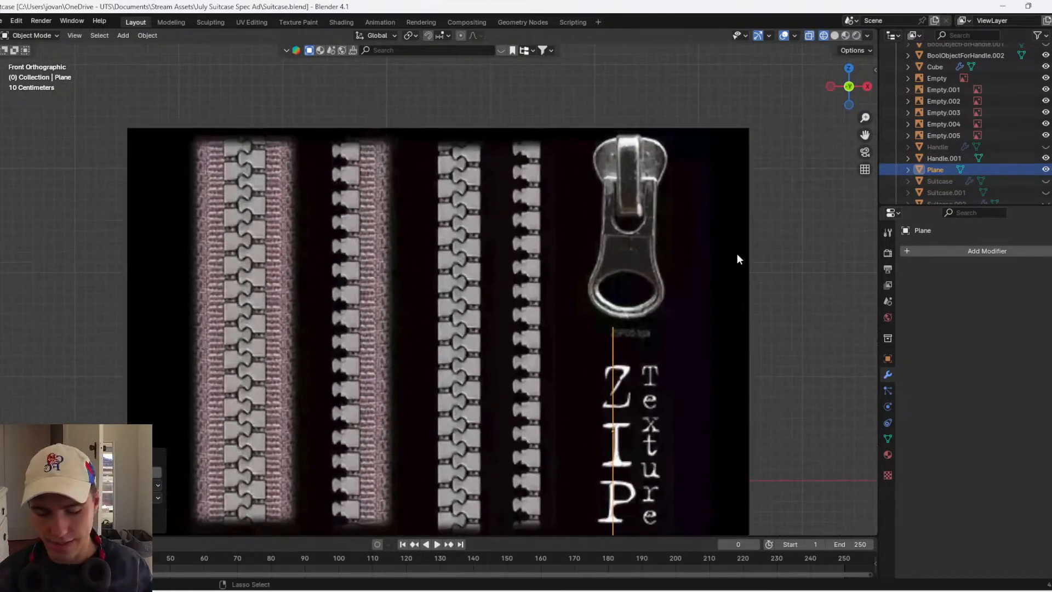
scroll(756, 313, "down", 2)
type("rz90")
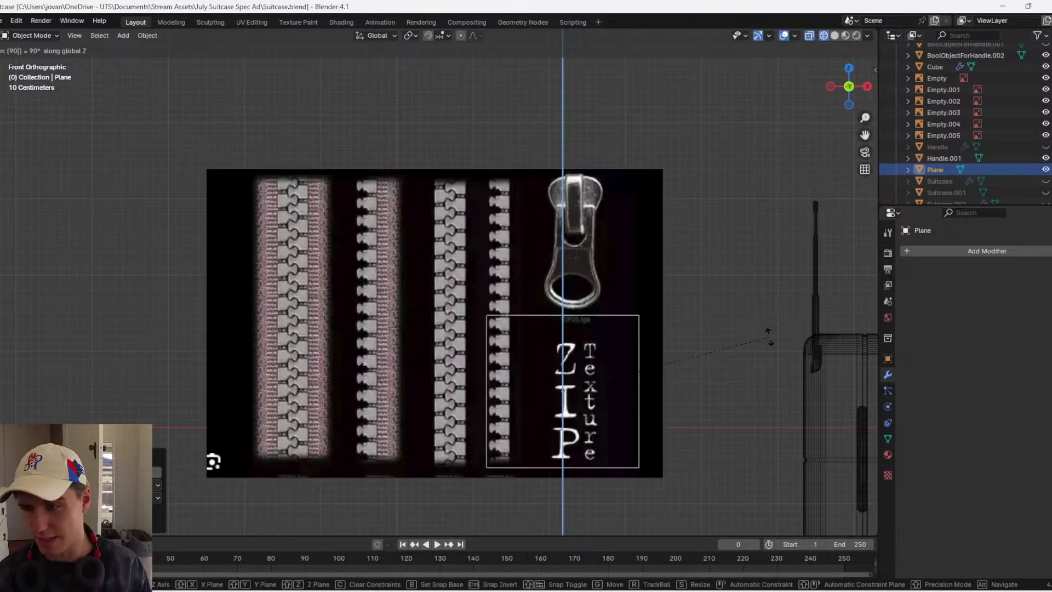
key("Return")
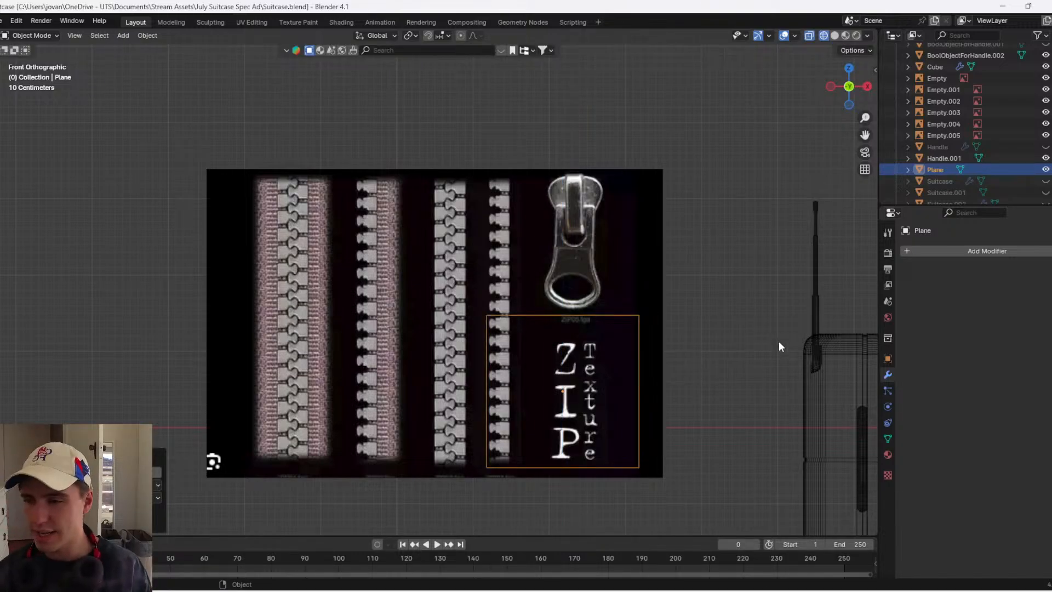
- Shrink the plane to about the size of one zipper tooth and move it to the rightmost column of single-sided teeth in the reference
scroll(778, 344, "up", 2)
key("g")
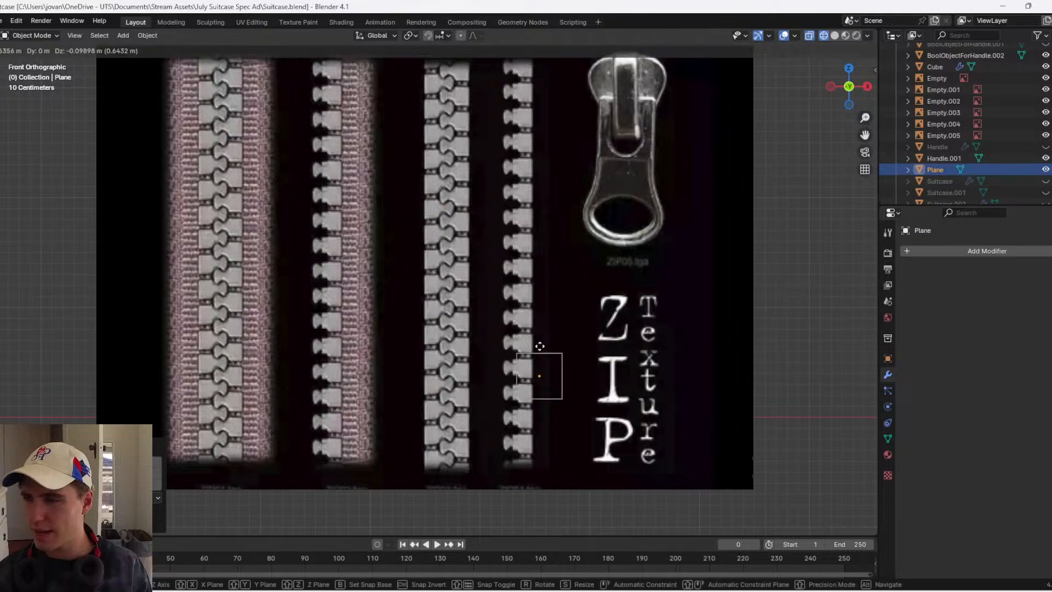
left_click(529, 347)
scroll(515, 335, "up", 3)
key("g")
left_click(650, 198)
key("s")
left_click(627, 246)
key("g")
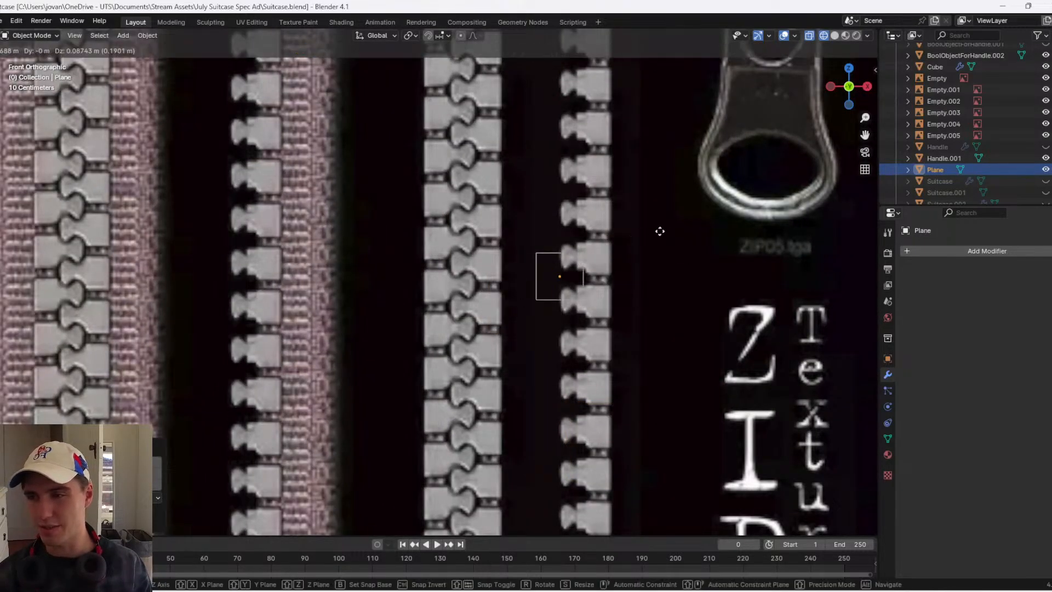
left_click(699, 215)
- Position and scale the plane over the square body of one tooth in the rightmost column
scroll(707, 214, "up", 2)
key("g")
left_click(716, 213)
key("g")
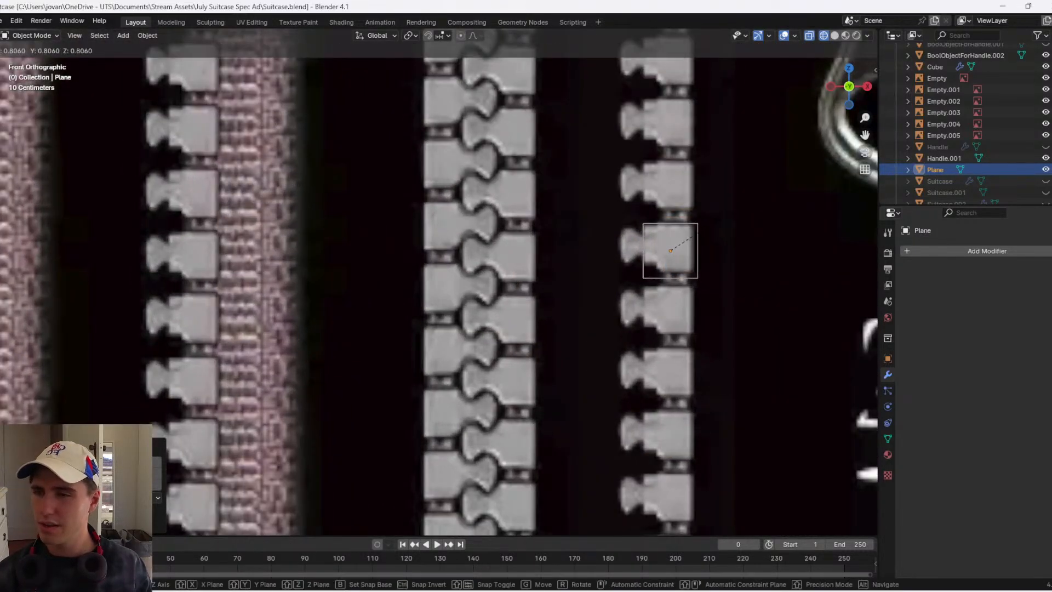
scroll(707, 230, "up", 3)
left_click(555, 286)
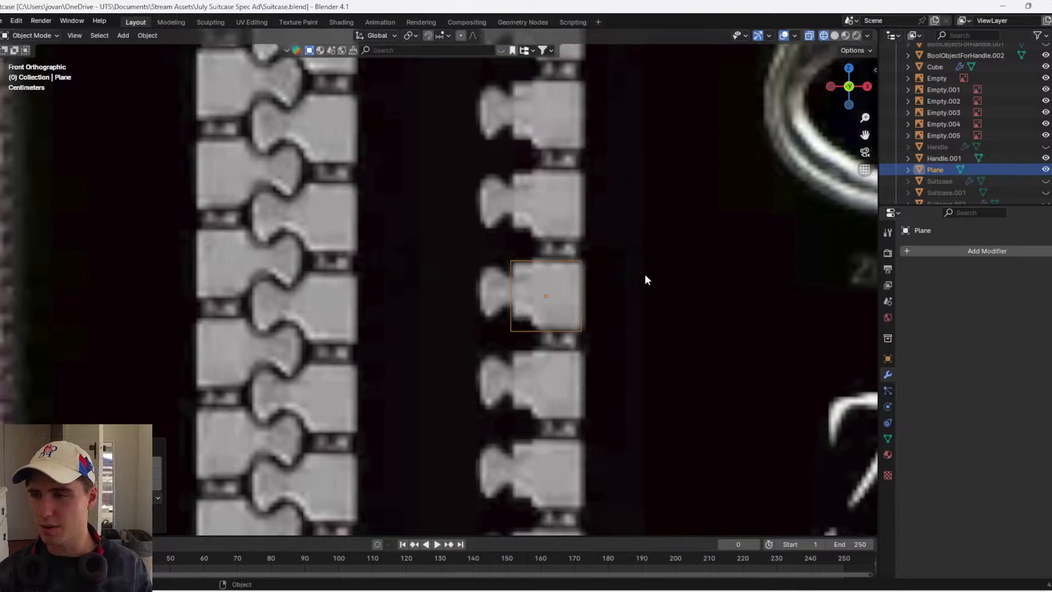
key("s")
left_click(648, 274)
key("g")
left_click(653, 274)
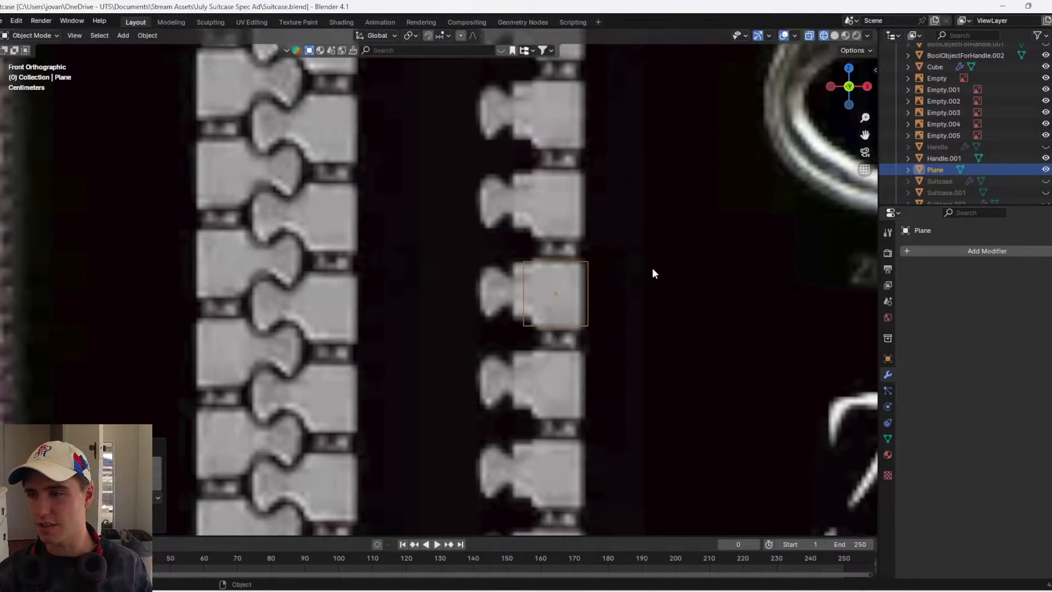
- Move the plane's right edge inward along X and shift the whole plane along X to match the tooth's right side
key("Tab")
key("2")
left_click(605, 283)
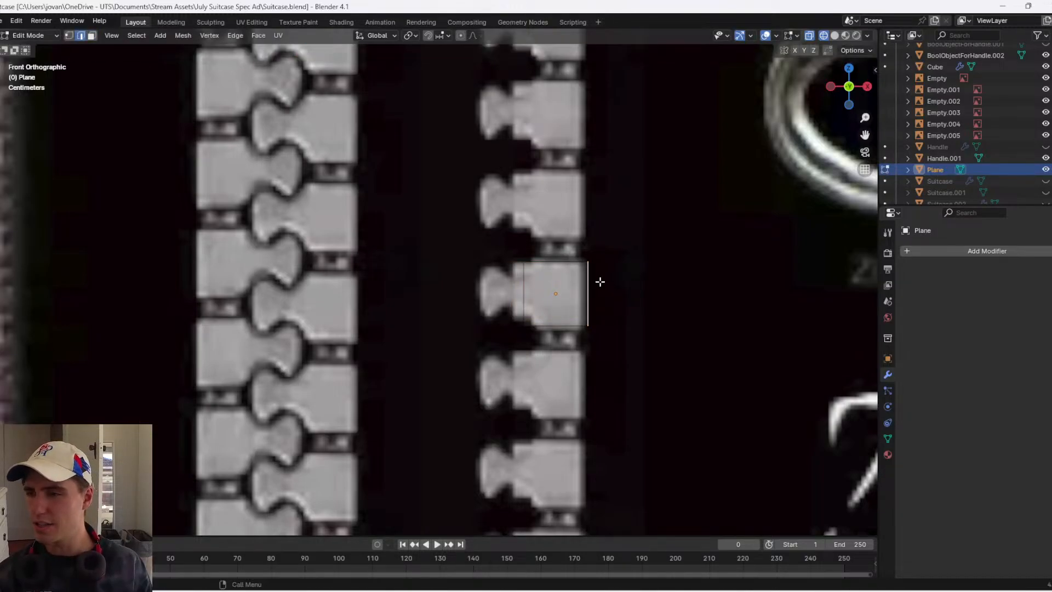
key("g")
key("x")
left_click(592, 278)
key("Tab")
key("g")
key("x")
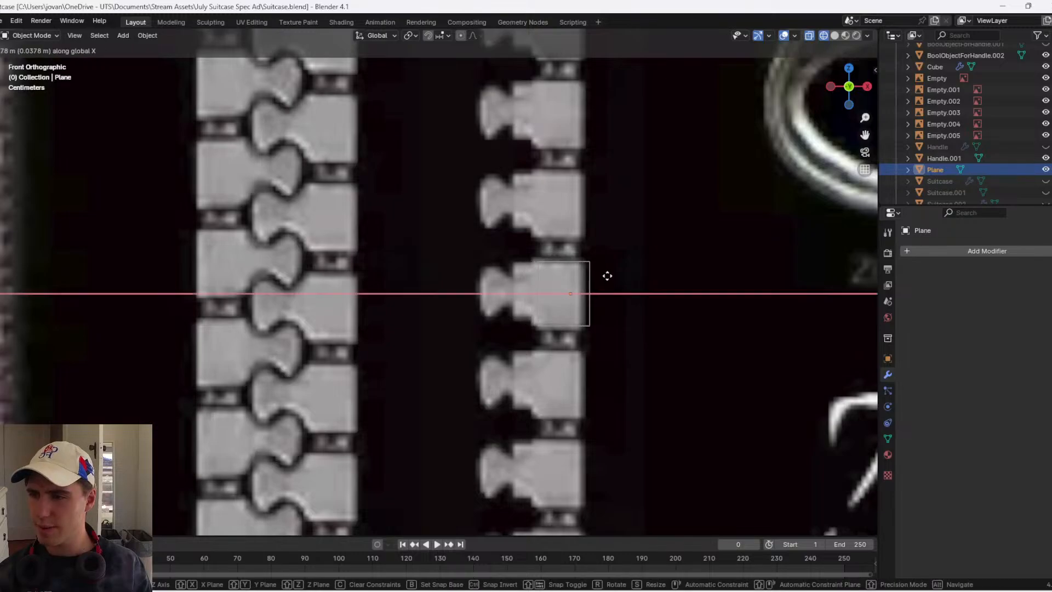
left_click(606, 275)
- Move the plane's left edge along X to where the tooth's wide rectangular body begins to narrow
scroll(605, 291, "up", 2)
key("Tab")
key("g")
key("x")
left_click(718, 282)
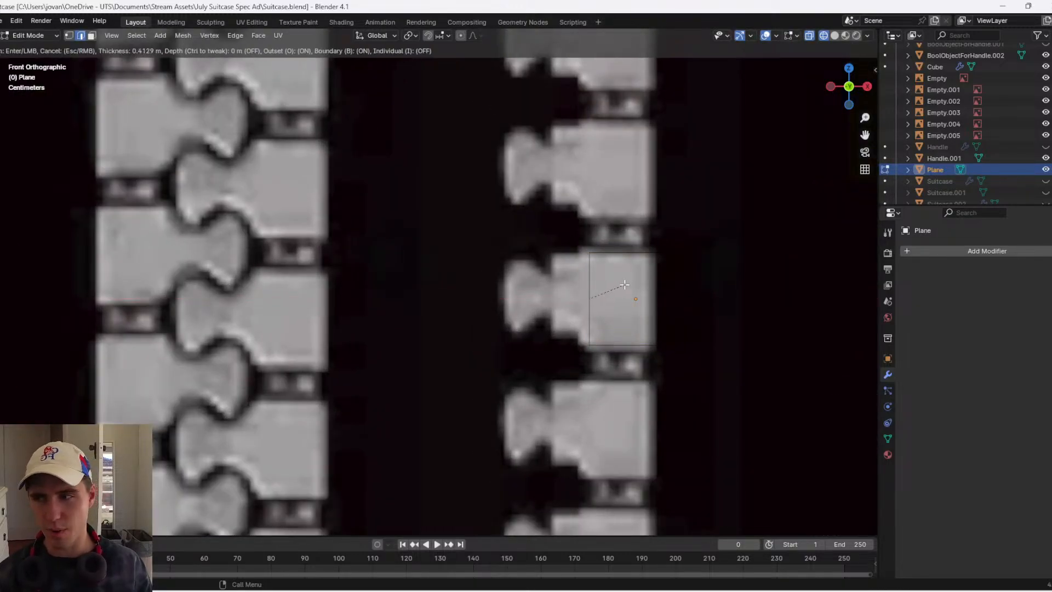
key("alt+z")
key("alt+z")
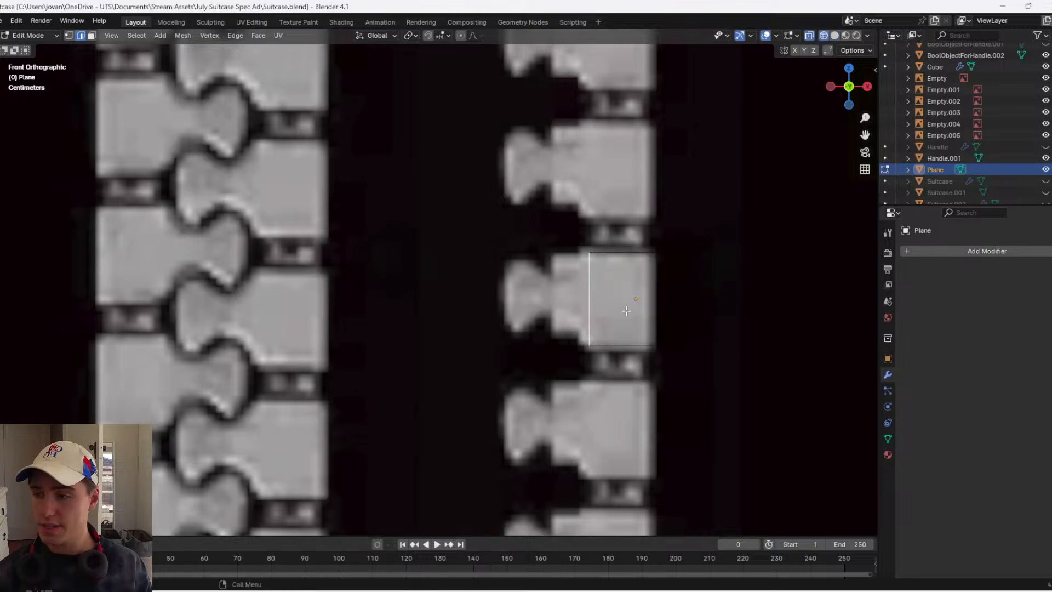
scroll(735, 289, "up", 2)
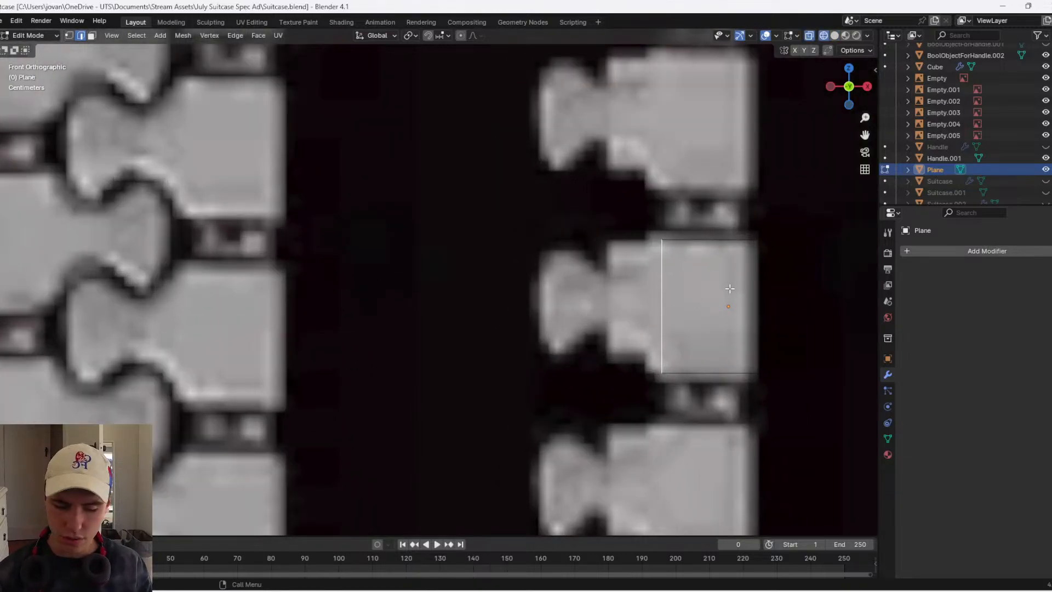
- Extrude the plane's inner vertical edge along X to form the tooth's second body section, following the reference image
key("e")
left_click(712, 289)
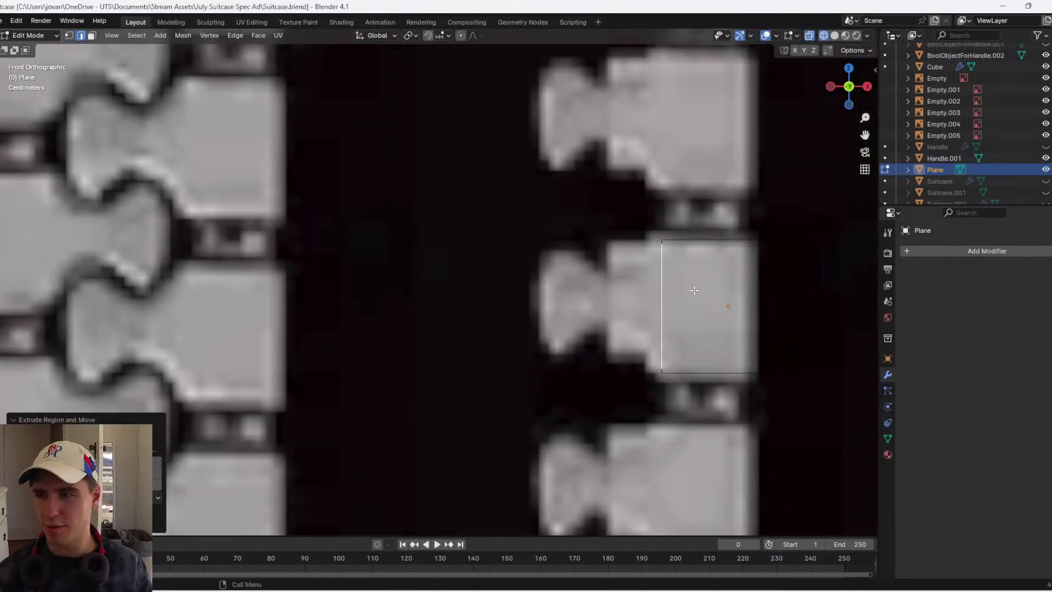
key("e")
key("x")
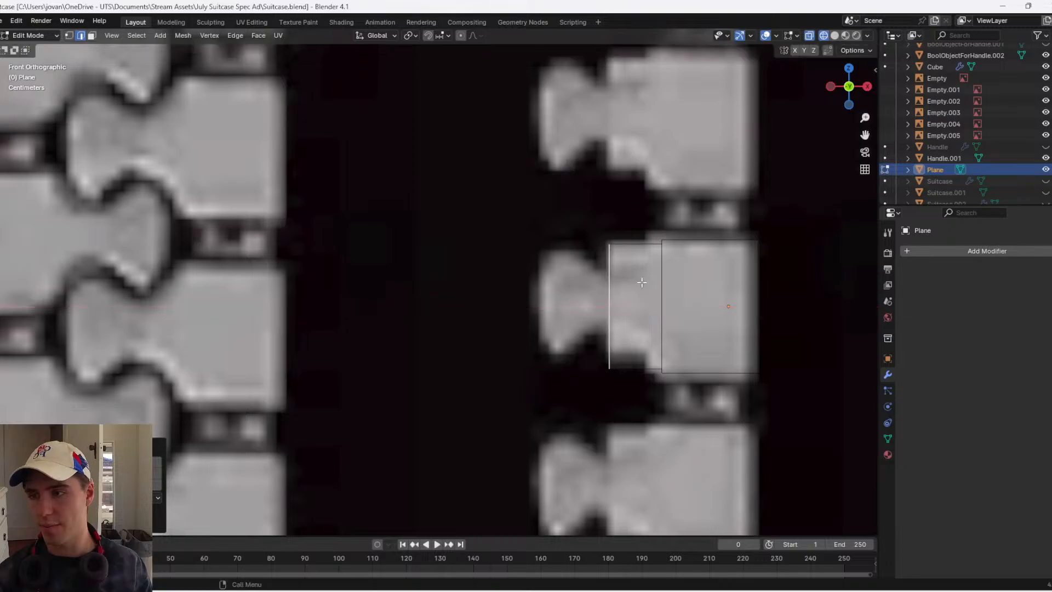
- Extrude the section's end edge in place and scale it down to the height of the reference tooth's narrow neck
key("e")
right_click(642, 282)
key("s")
key("x")
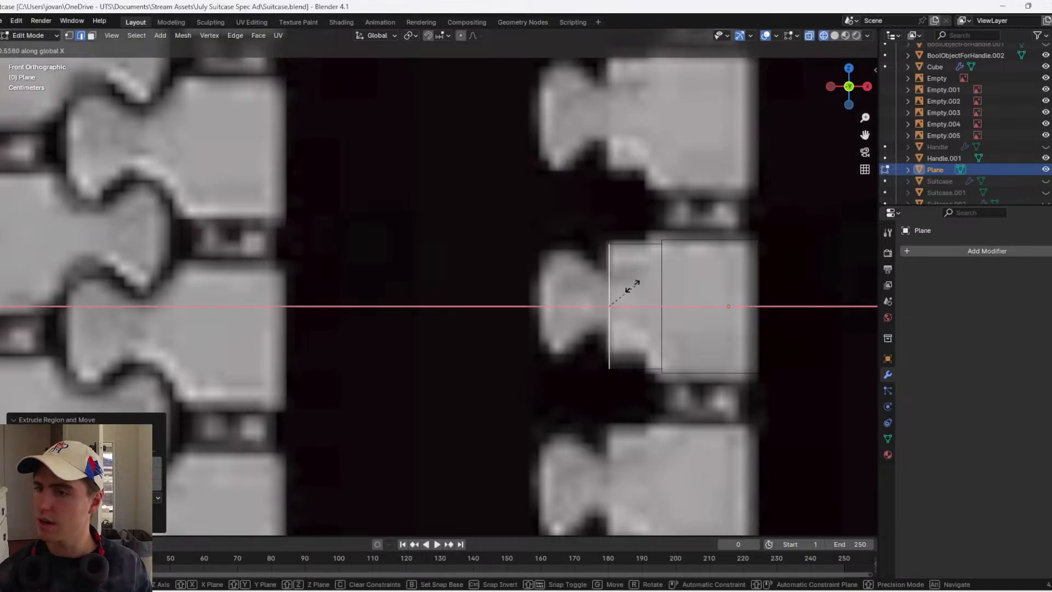
right_click(635, 287)
key("s")
key("x")
right_click(712, 273)
key("s")
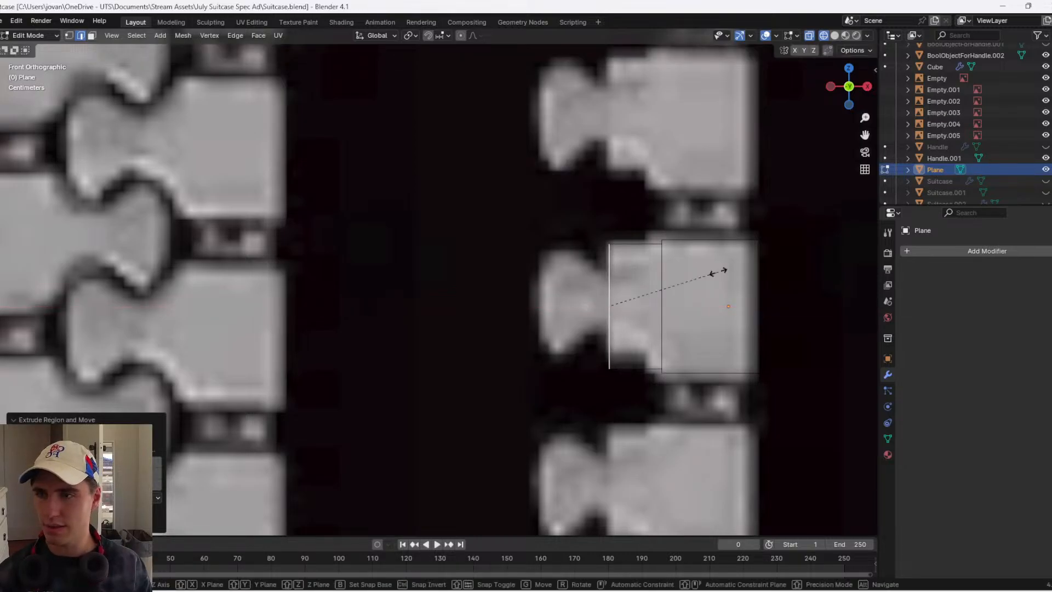
key("z")
right_click(685, 278)
key("s")
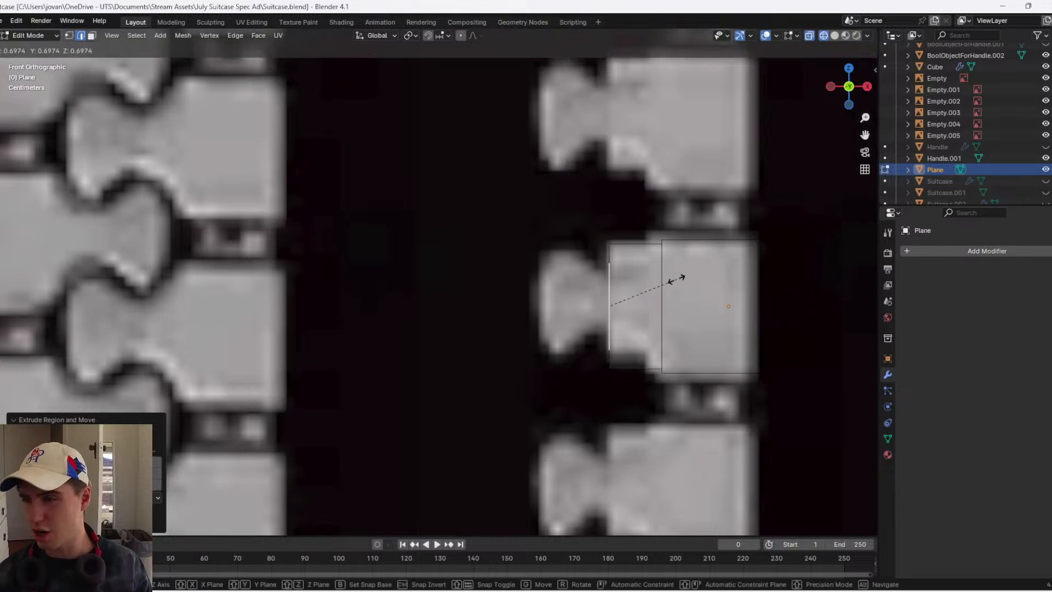
right_click(655, 285)
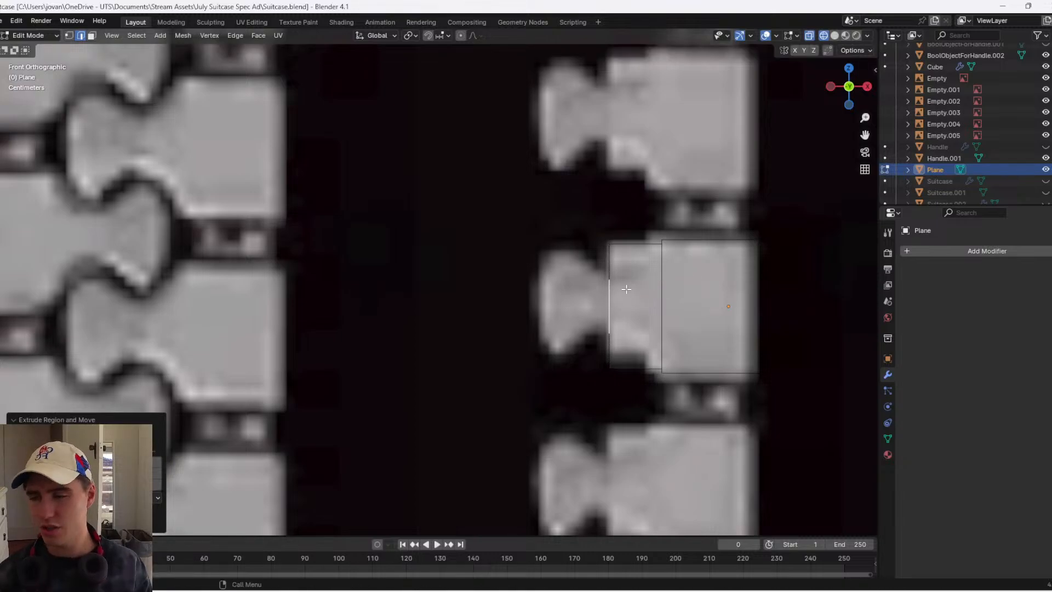
- Extrude the neck edge about 0.021 m along X, then enlarge and shift the new edge to match the reference flare
key("e")
key("x")
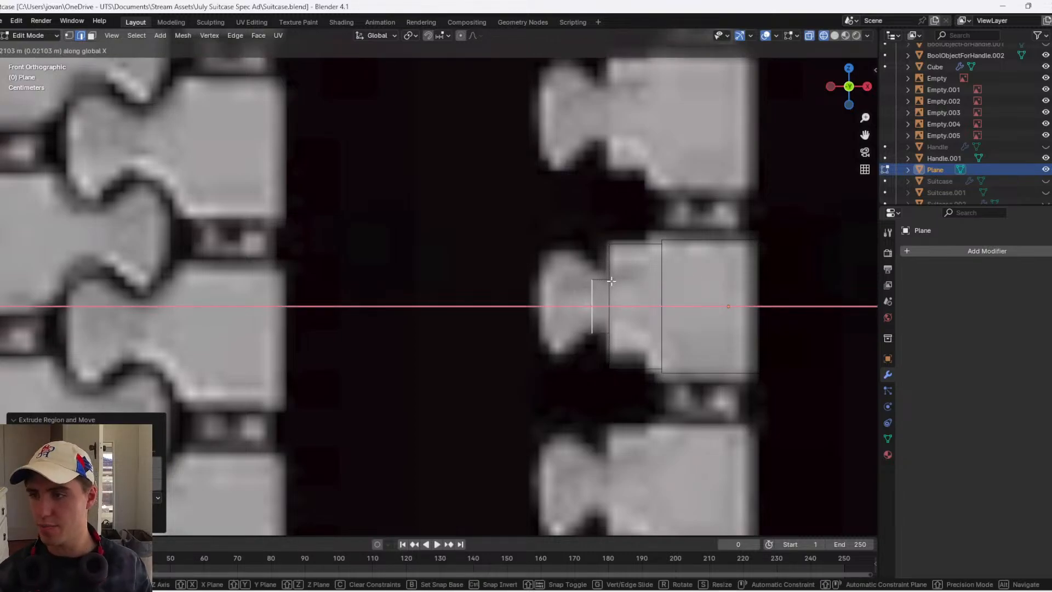
left_click(612, 281)
key("s")
left_click(627, 275)
key("g")
key("x")
right_click(615, 276)
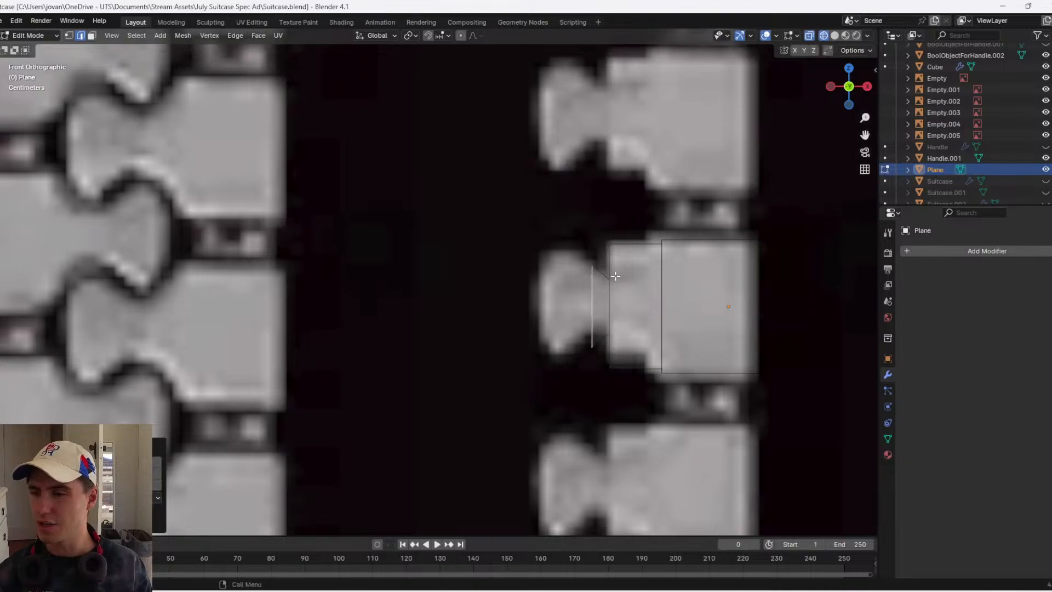
key("g")
key("x")
left_click(613, 276)
- Extrude the flared edge into a taller edge and pull it along X to the tooth's tip, forming the rounded head's block
key("e")
right_click(611, 277)
key("g")
key("x")
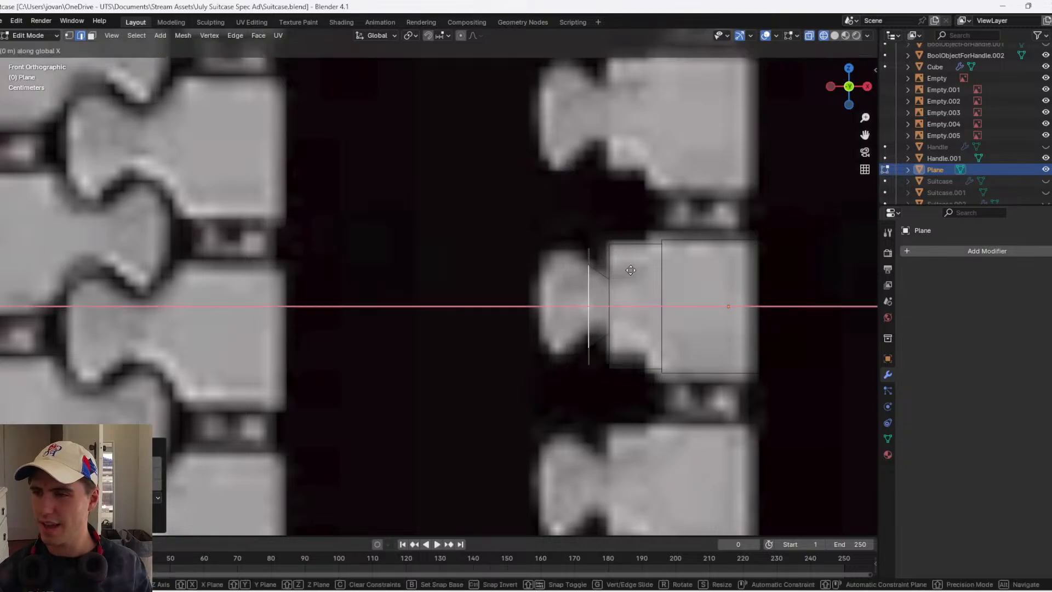
left_click(580, 275)
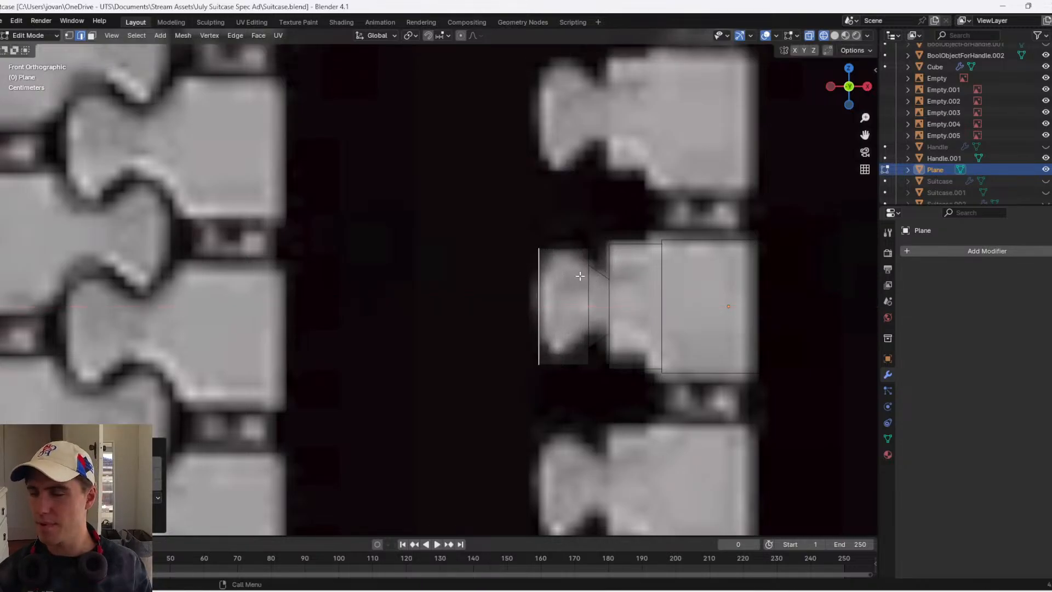
key("ctrl+b")
right_click(609, 266)
- Examine the suitcase's upper body and central seam, and compare them with the zipper reference and the tooth in progress
scroll(576, 280, "down", 5)
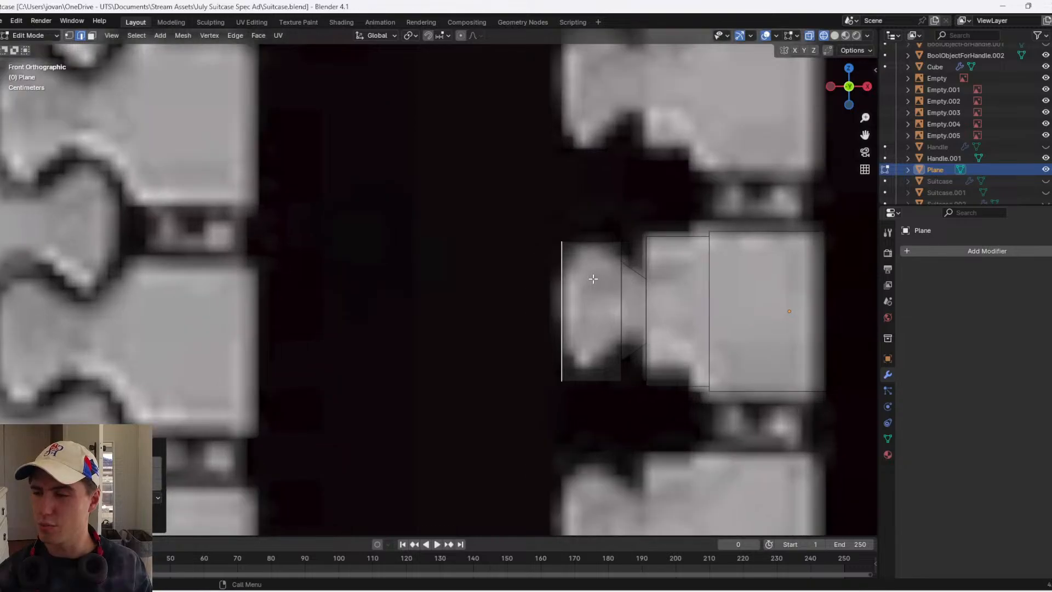
scroll(567, 291, "down", 10)
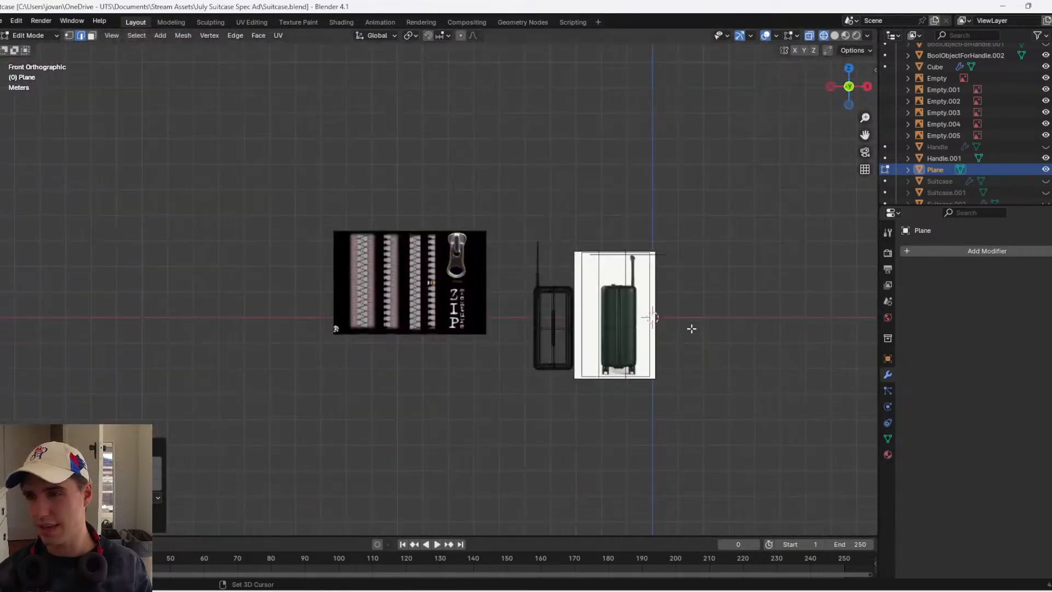
scroll(692, 329, "up", 7)
middle_click_drag(218, 168, 411, 290, "shift")
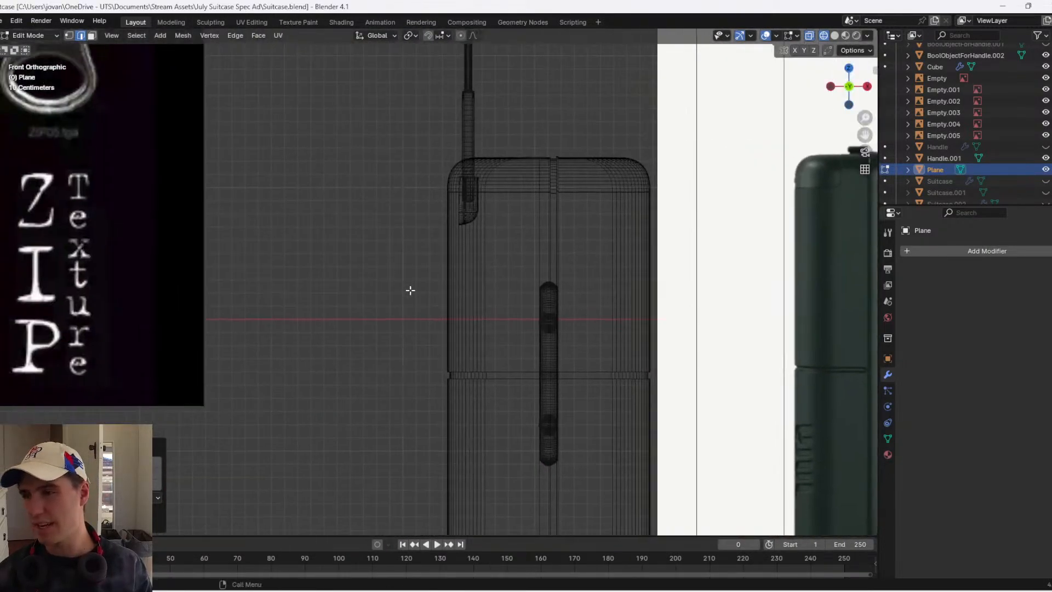
scroll(659, 273, "down", 5)
scroll(395, 137, "up", 7)
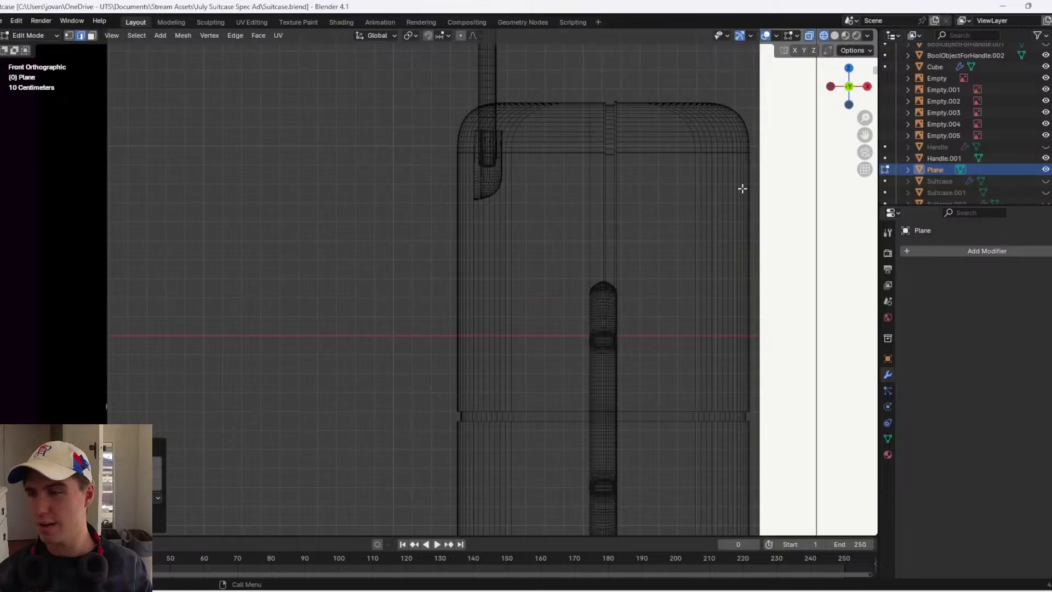
scroll(471, 157, "up", 2)
middle_click_drag(458, 264, 425, 417, "shift")
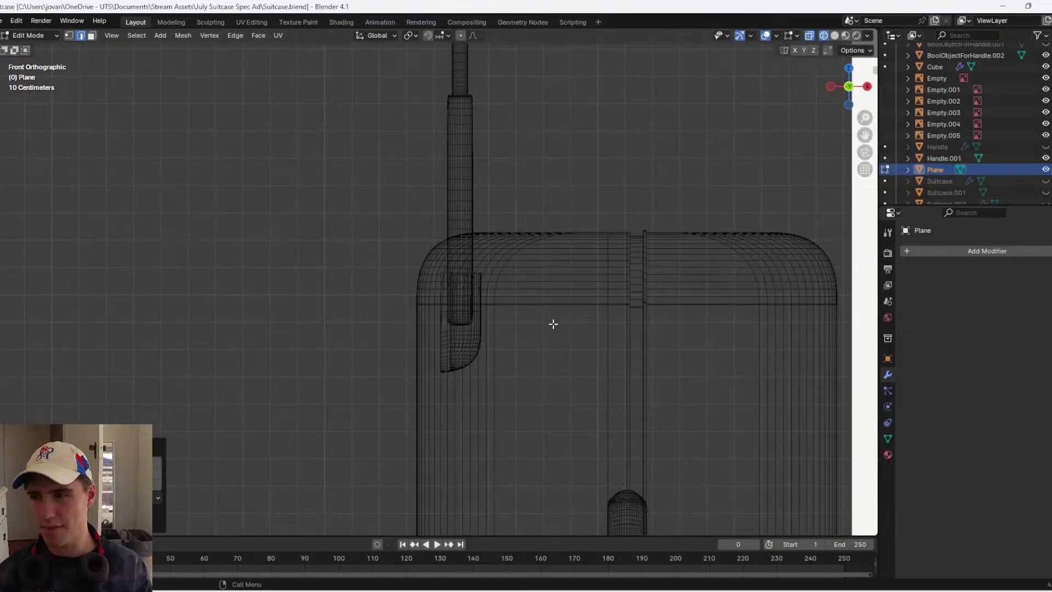
scroll(433, 286, "down", 5)
scroll(578, 334, "up", 6)
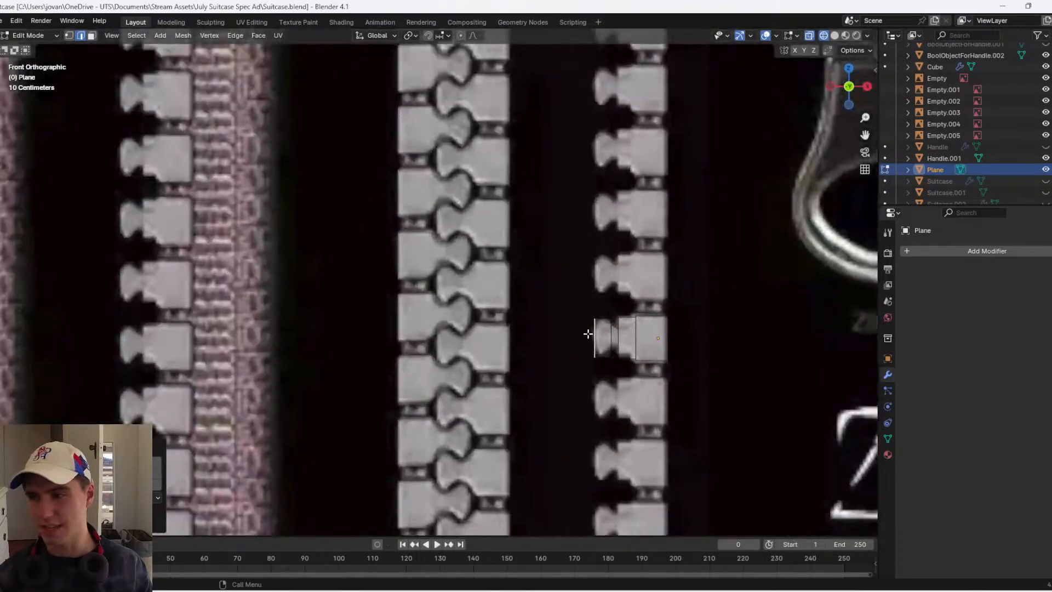
scroll(551, 312, "up", 3)
scroll(552, 312, "down", 6)
scroll(463, 214, "up", 3)
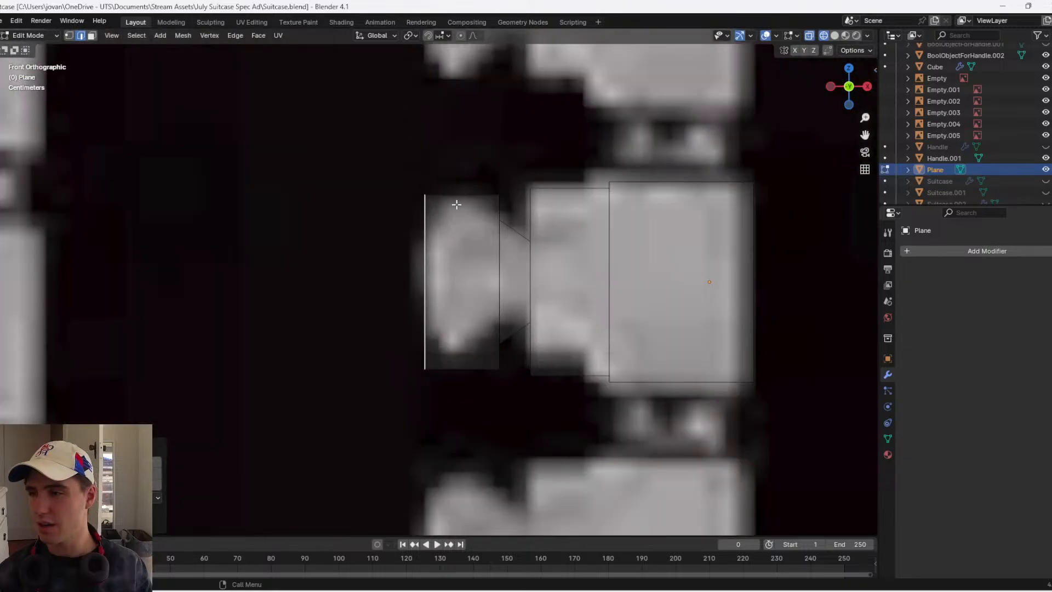
- Scale down the outermost edge of the tooth's head to taper it, and leave Edit Mode
key("s")
left_click(459, 221)
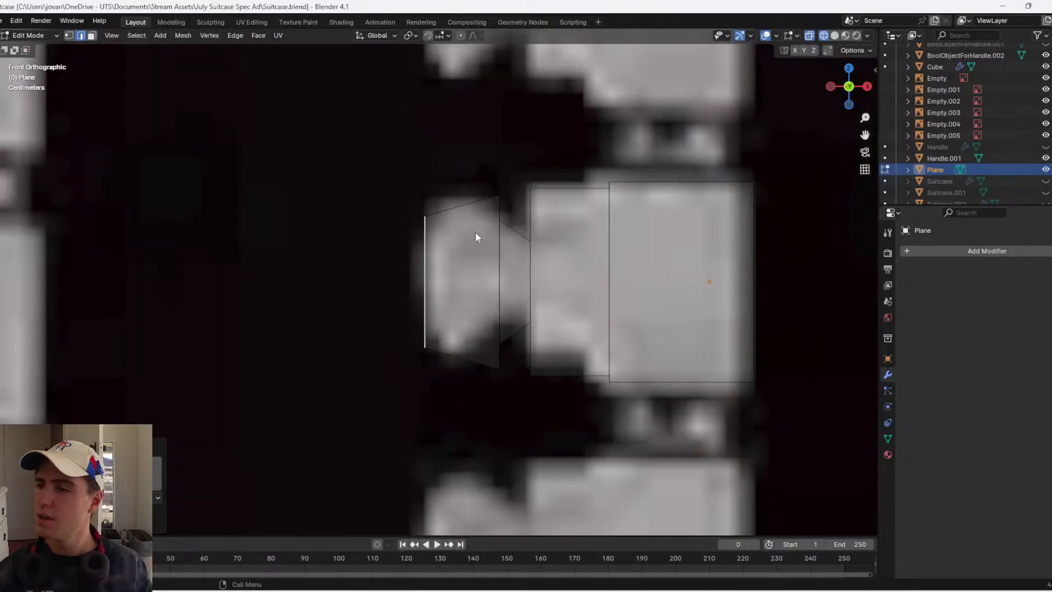
scroll(483, 239, "down", 8)
key("Tab")
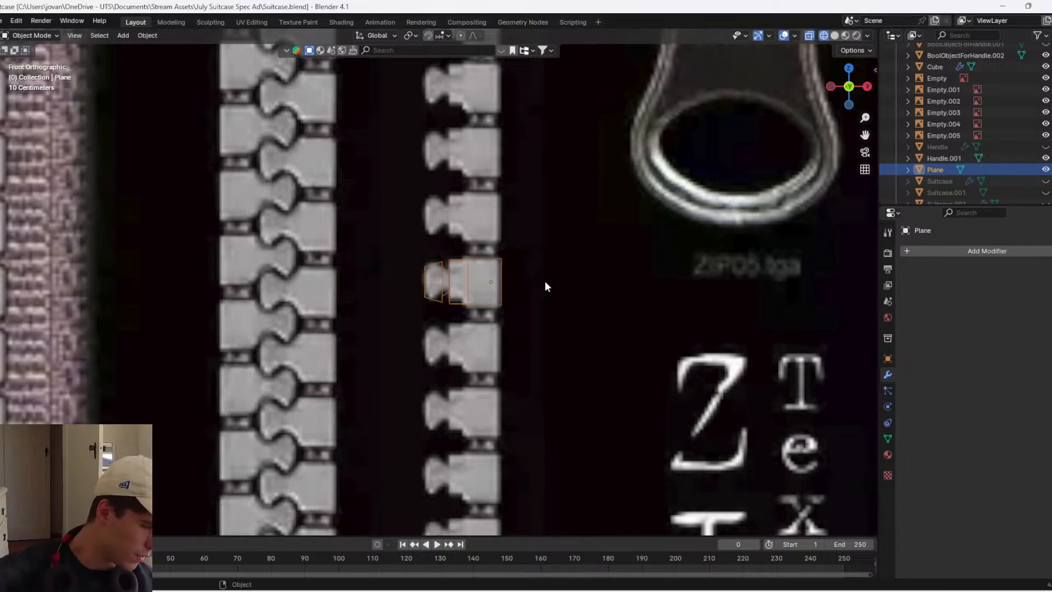
scroll(561, 303, "down", 2)
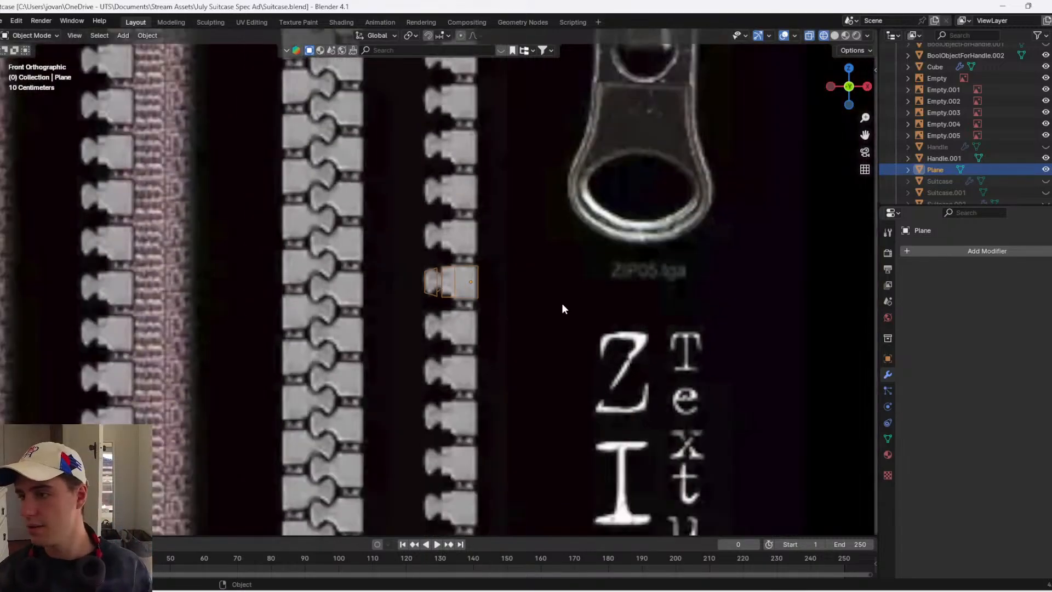
- Extrude the lower edge of the tooth's wide body about 0.011 m down along Z, scaled slightly narrower, to form a thin lip
scroll(553, 302, "up", 8)
key("Tab")
left_click(508, 322)
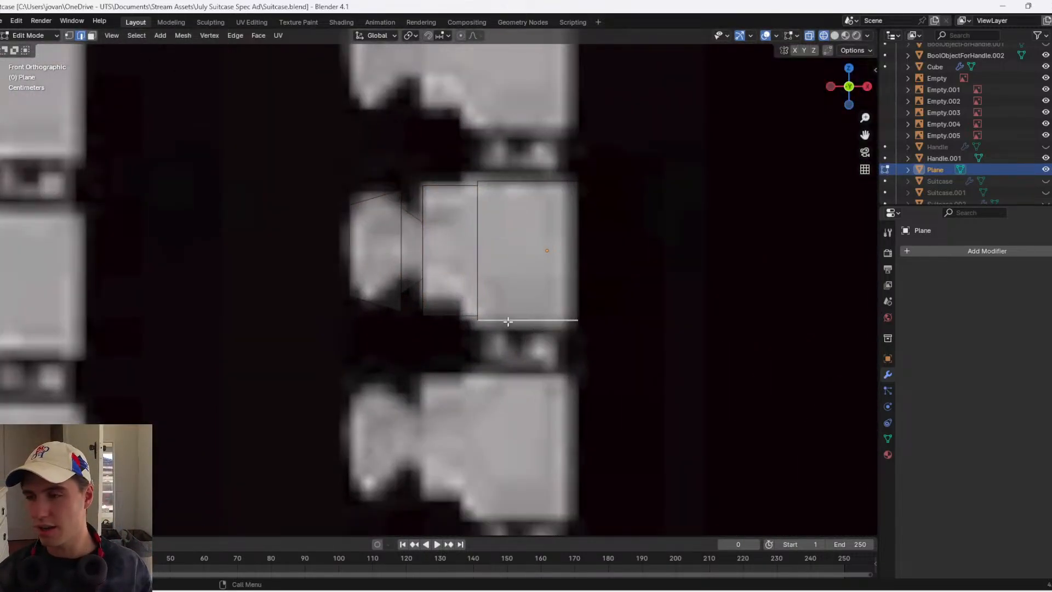
scroll(613, 346, "up", 1)
key("e")
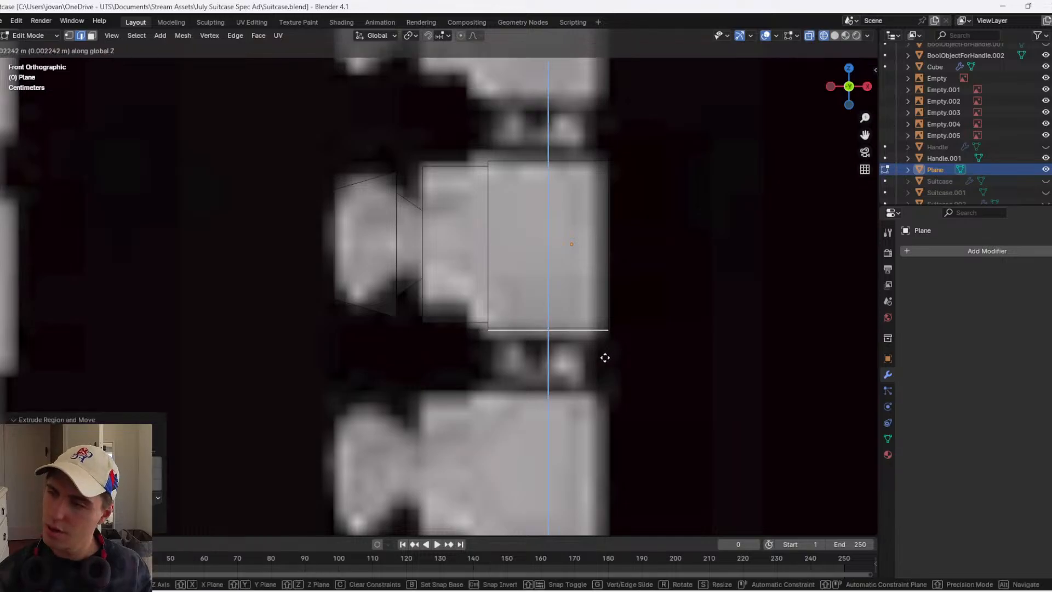
left_click(635, 363)
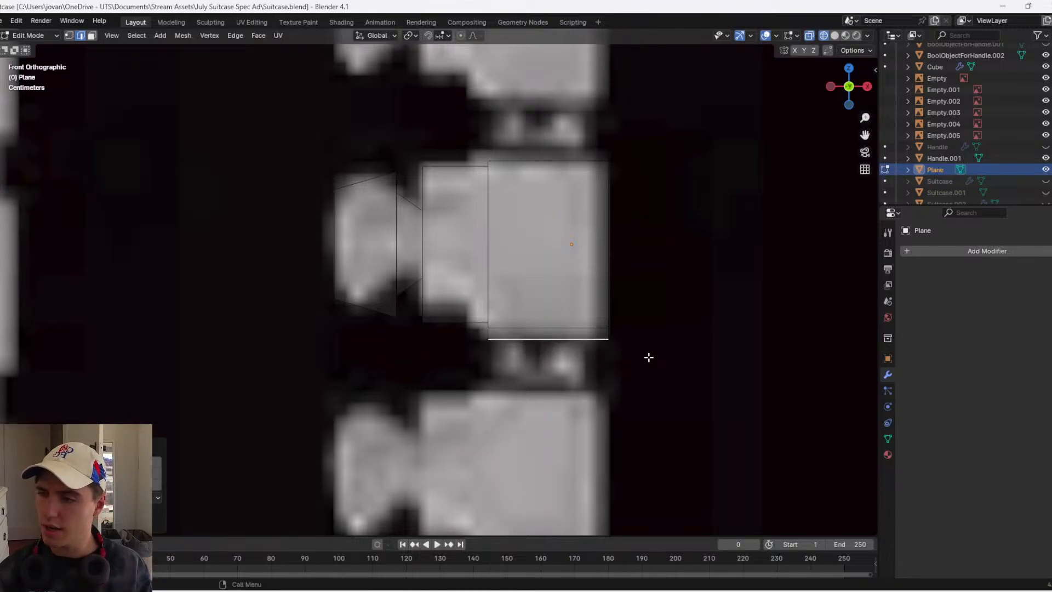
key("ctrl+z")
key("e")
key("s")
left_click(644, 351)
key("e")
key("z")
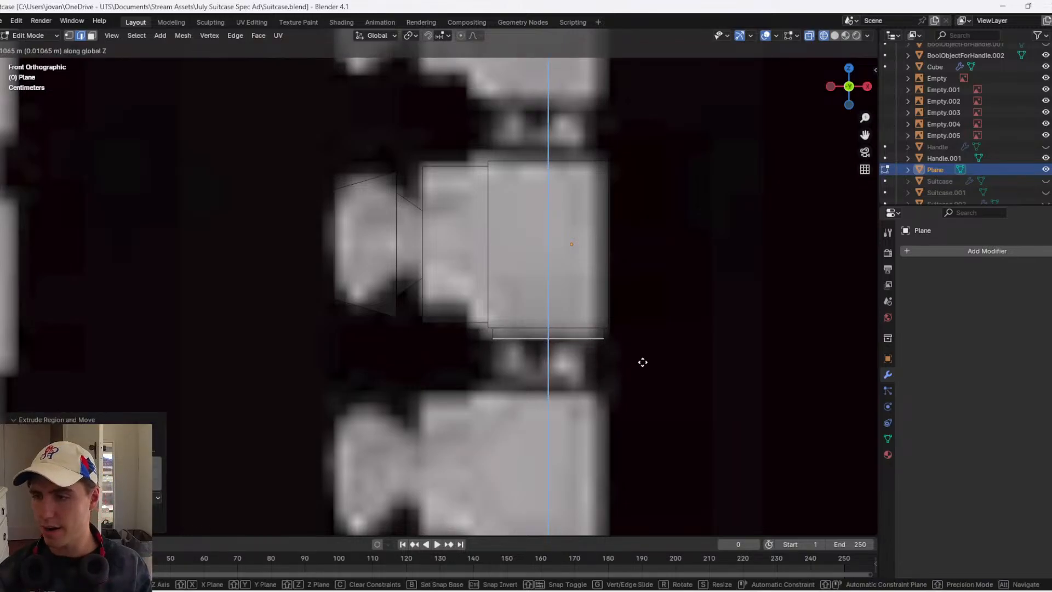
left_click(643, 362)
- Subdivide the lip's lower edge into three segments and display the tooth in solid shading
scroll(624, 363, "up", 2)
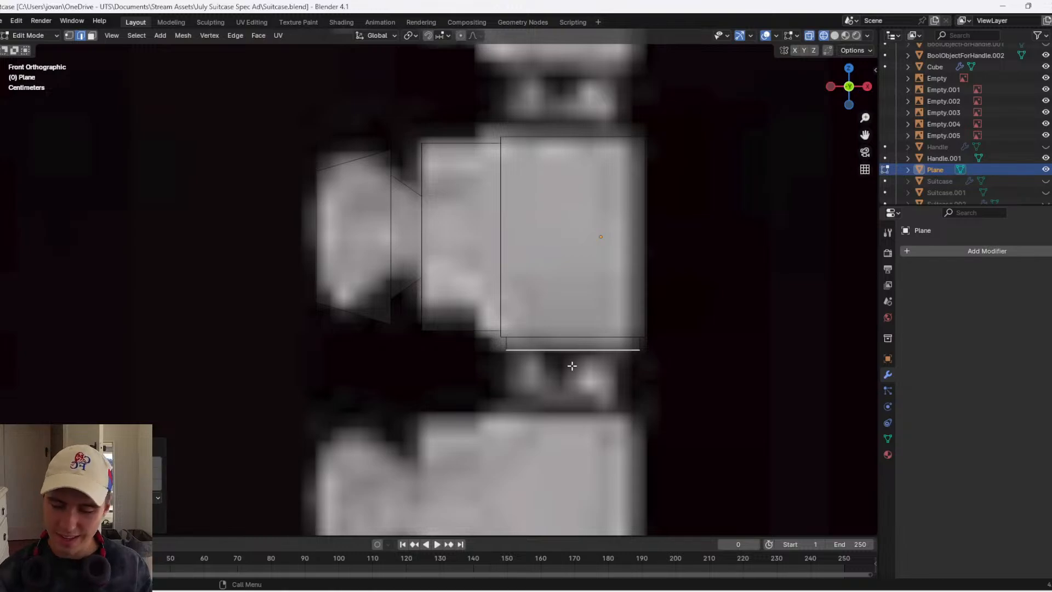
key("ctrl+r")
right_click(639, 355)
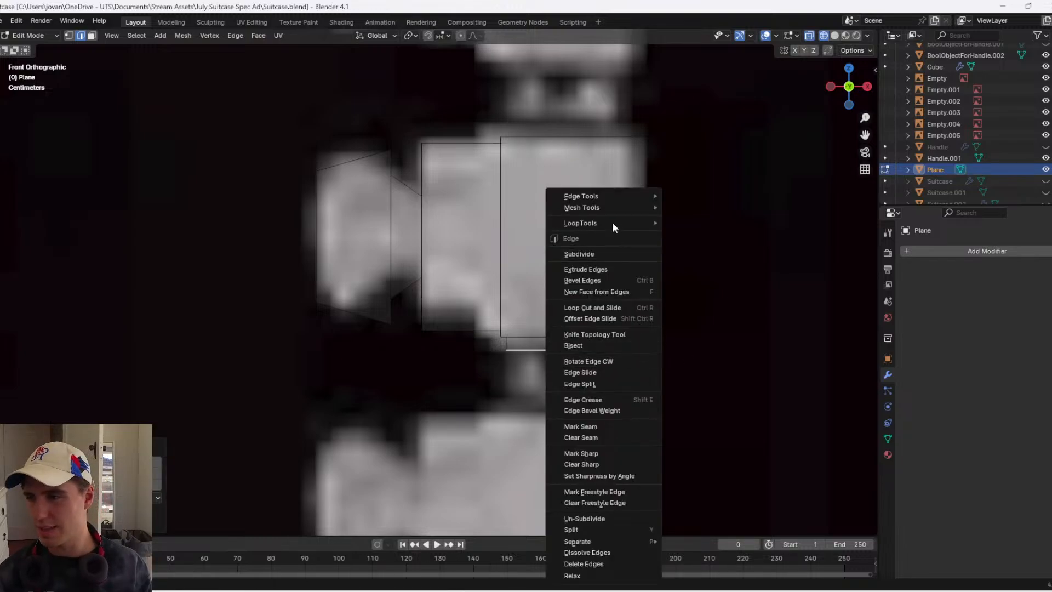
left_click(599, 254)
middle_click_drag(571, 350, 606, 317)
key("z")
left_click(693, 331)
middle_click_drag(693, 331, 606, 360)
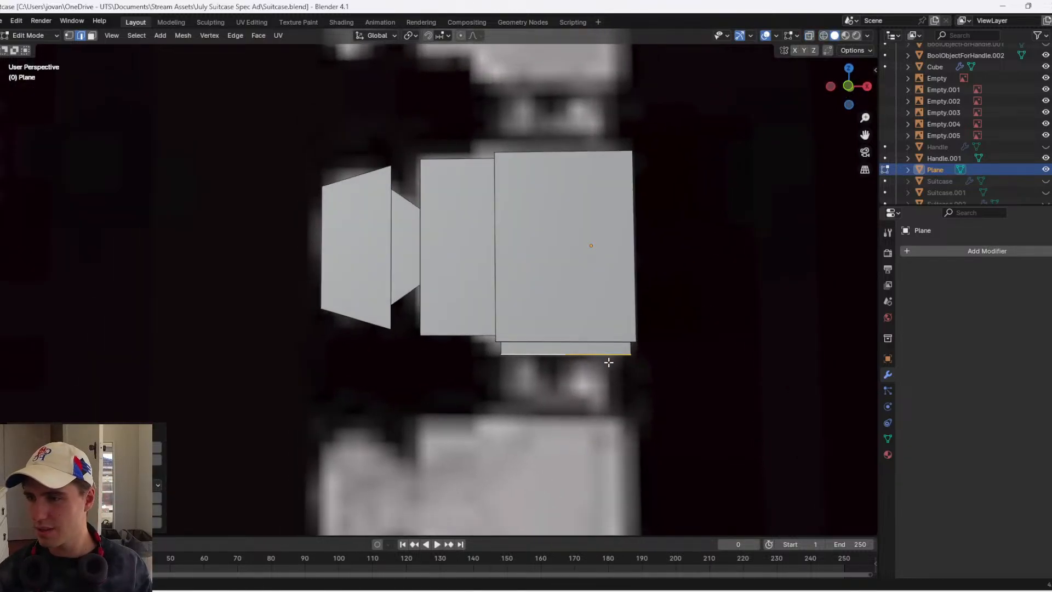
- Extrude the two outer segments of the lip's lower edge about 0.02 m down along Z as connectors, and leave Edit Mode
left_click(514, 362)
left_click(613, 357, "shift")
key("e")
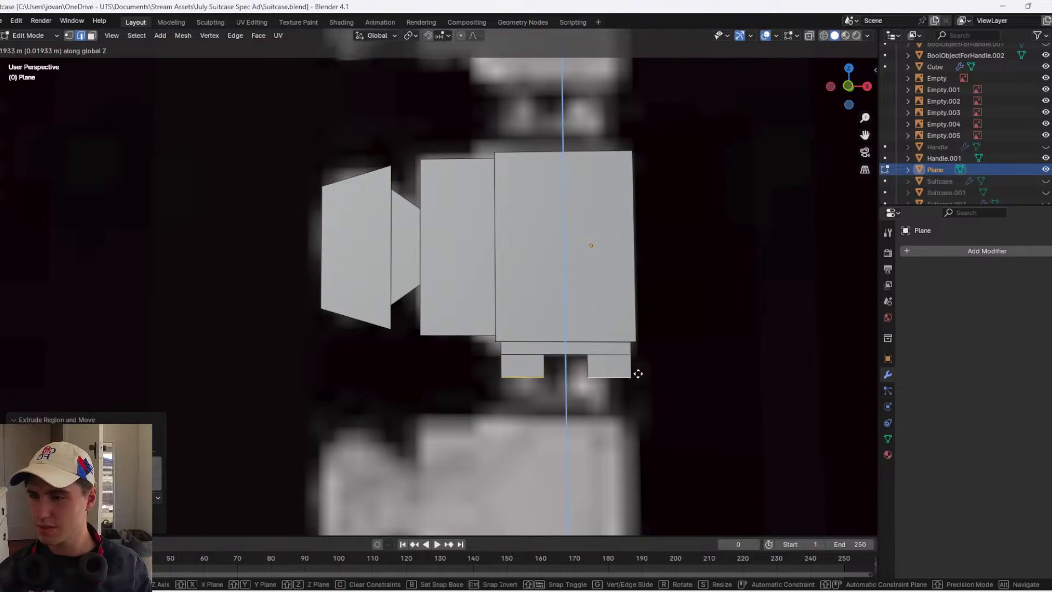
left_click(641, 377)
key("Tab")
- Return to the front view in wireframe shading and add an Array modifier to the zipper tooth
left_click(848, 86)
scroll(734, 192, "down", 4)
key("z")
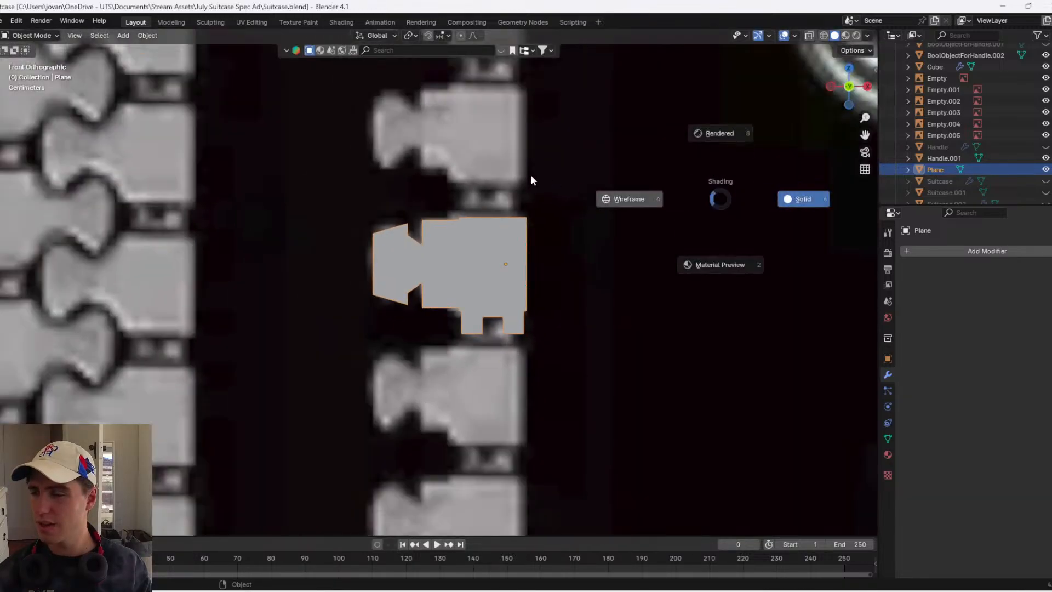
left_click(531, 175)
left_click(984, 251)
left_click(984, 251)
type("ar")
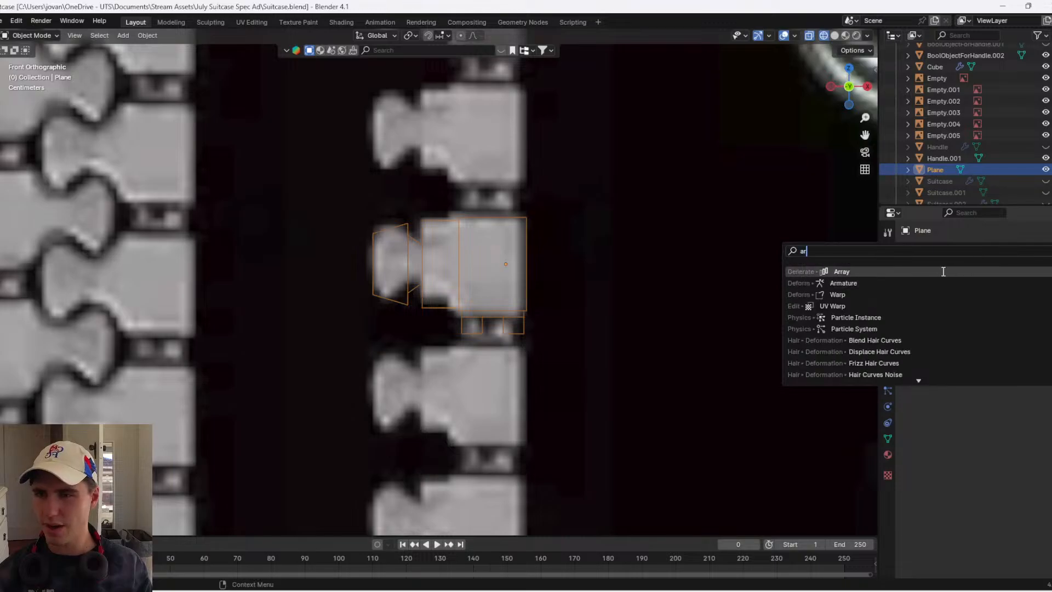
left_click(944, 271)
- Move the tooth array to the top of the reference zipper strip and set the array count to 18
left_click_drag(1025, 301, 1044, 300)
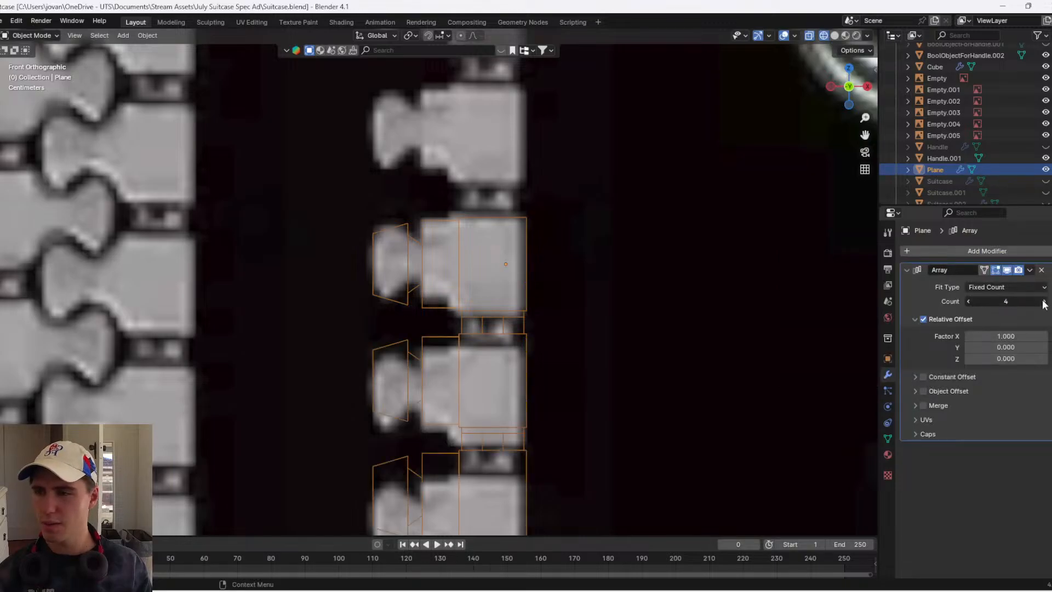
scroll(663, 315, "down", 5)
scroll(536, 343, "down", 6)
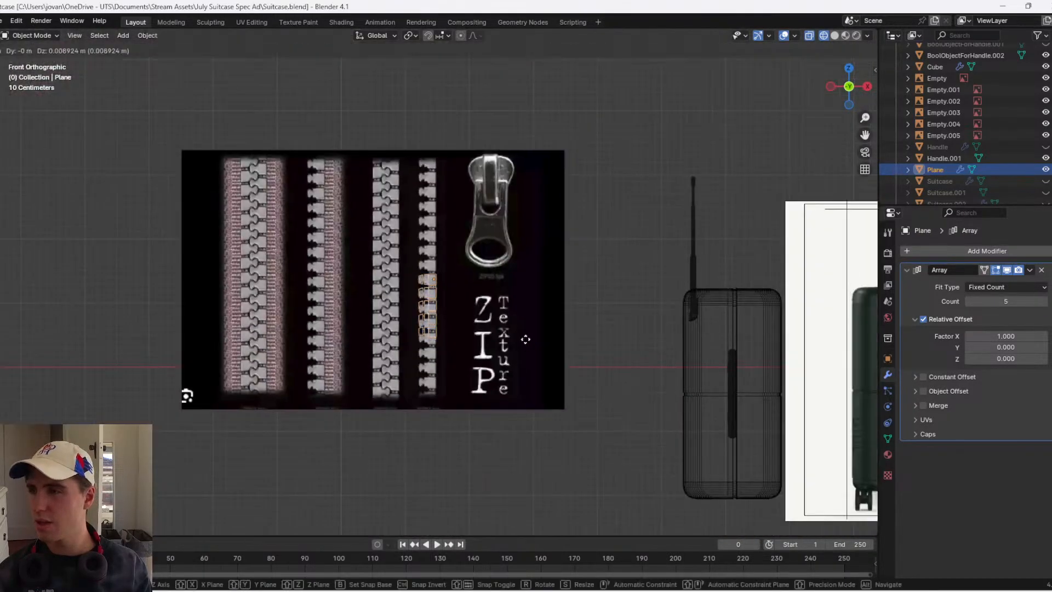
left_click_drag(1036, 301, 1051, 301)
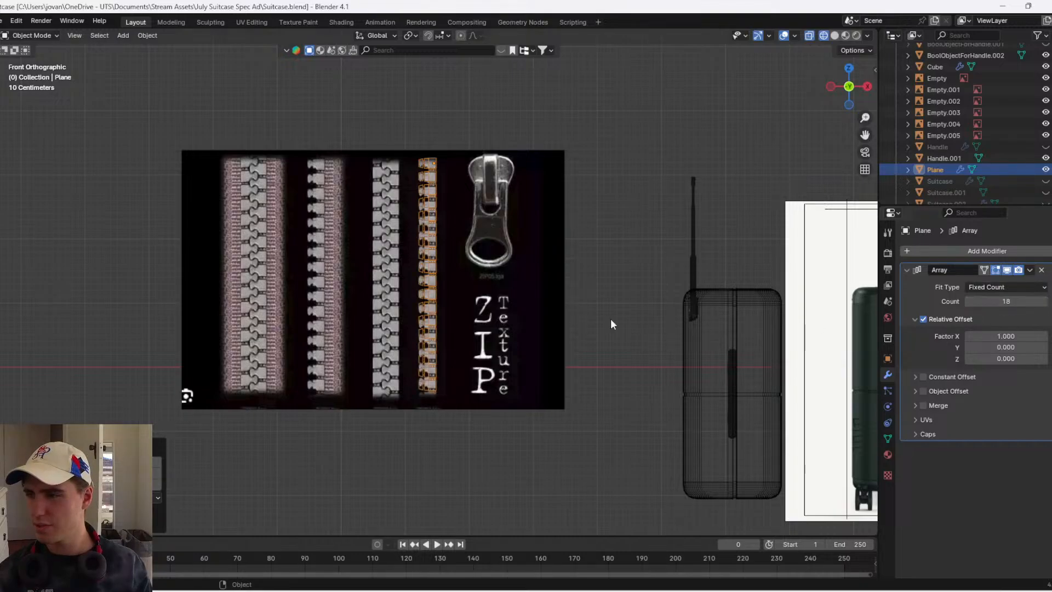
- Add a Mirror modifier to the zipper tooth array
scroll(485, 301, "up", 3)
left_click(1016, 256)
type("mir")
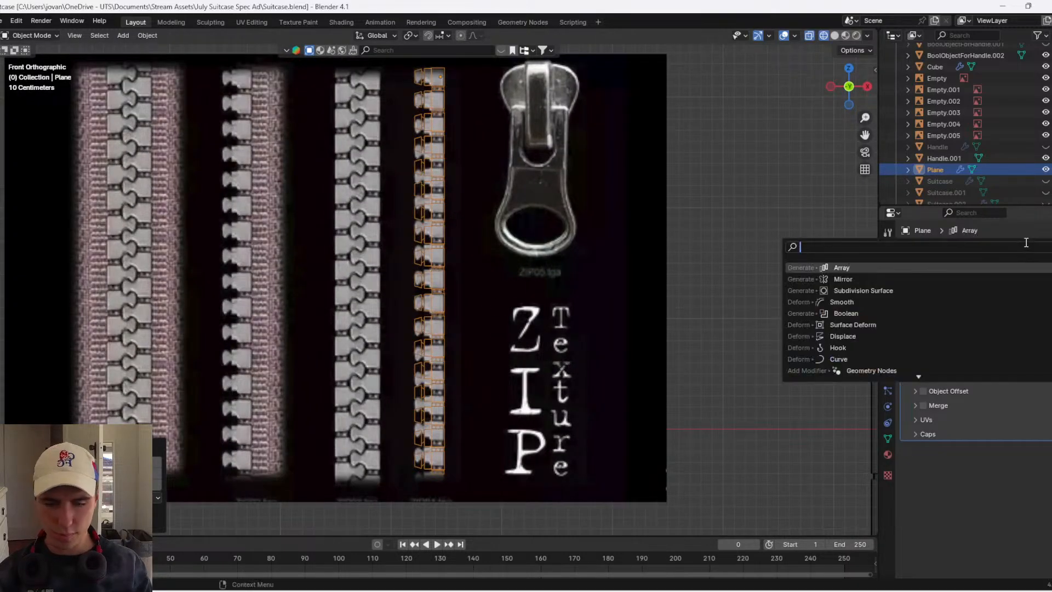
key("Return")
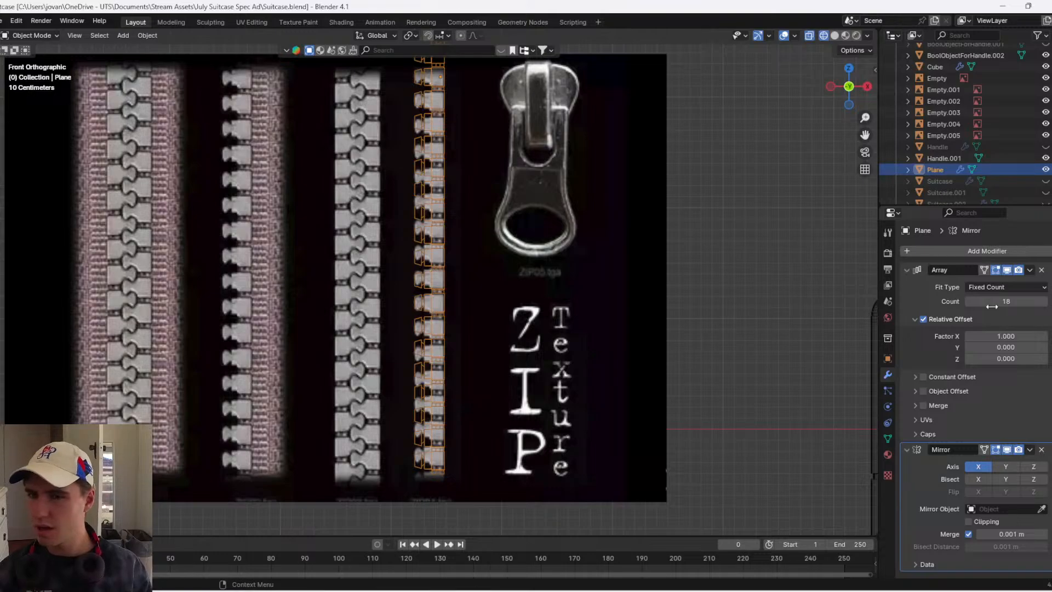
- Mirror the zipper tooth array across the Y axis instead of X
left_click(1006, 466)
left_click(979, 466)
scroll(529, 315, "up", 2)
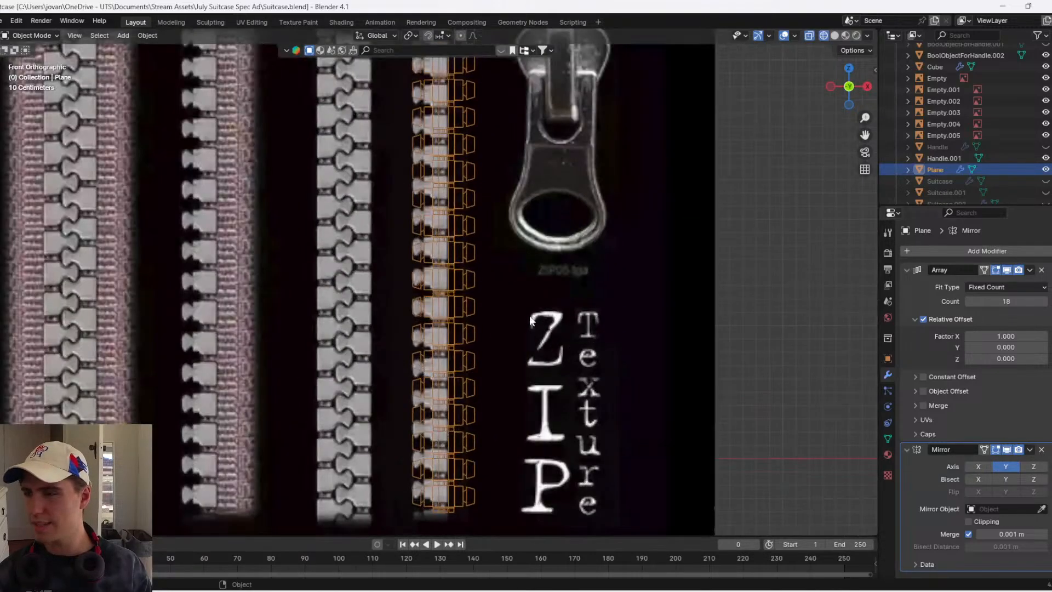
- Try to shift the tooth mesh about 0.25 m along X in Edit Mode to separate the mirrored halves
key("Tab")
key("g")
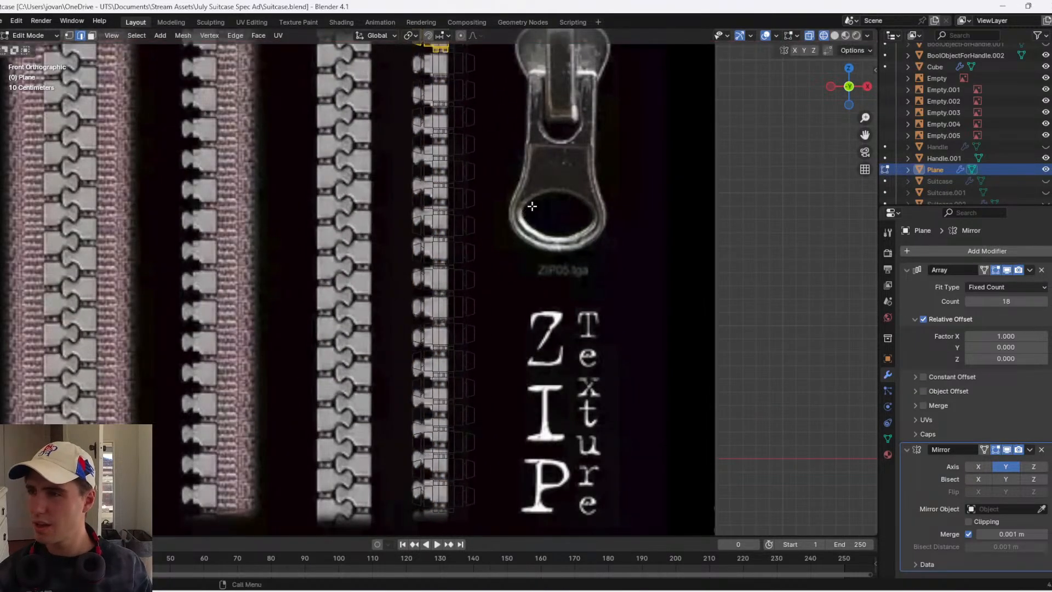
key("x")
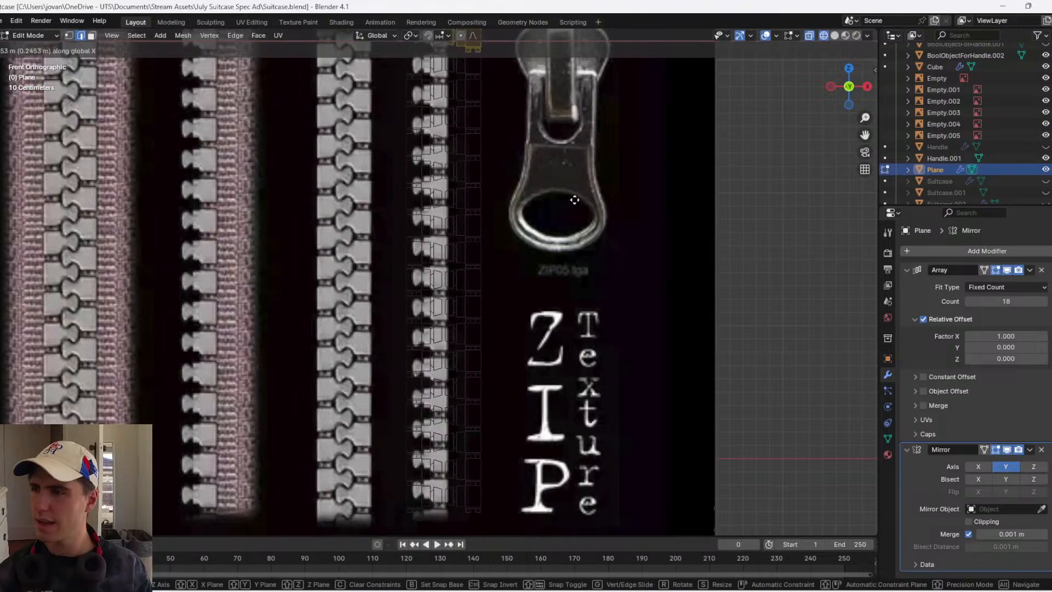
key("z")
left_click(576, 206)
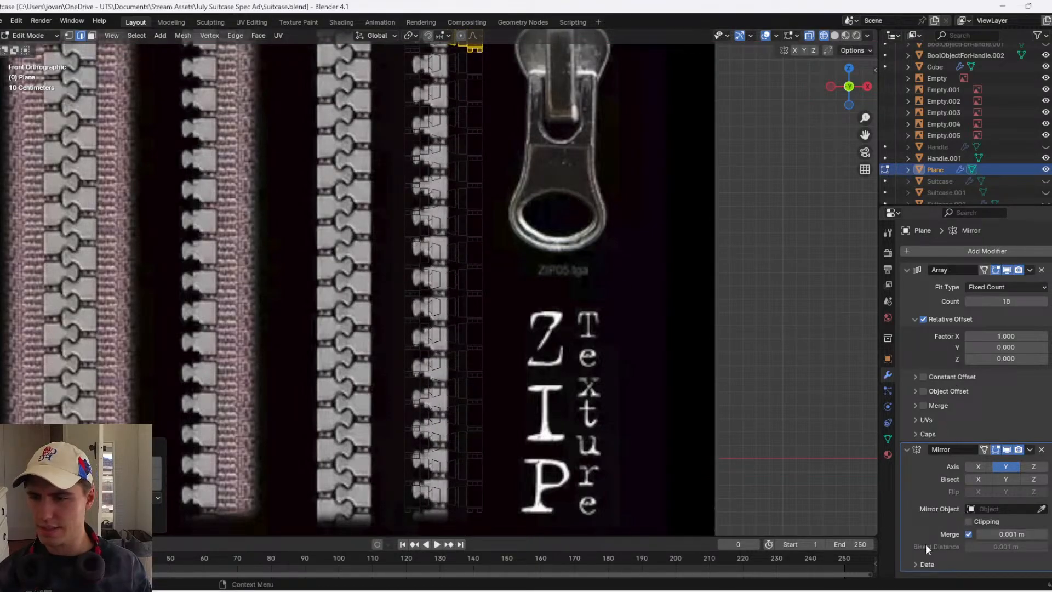
- Try Mirror modifier UV offsets of 0.0136 for U and 0.5850 for V, and undo them
left_click(928, 564)
scroll(932, 542, "down", 3)
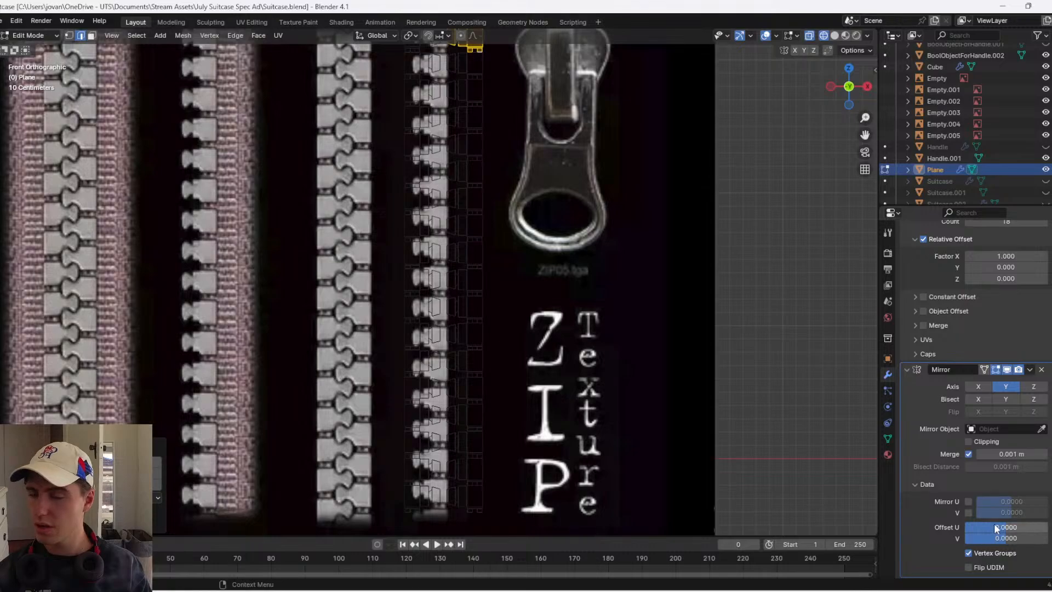
left_click_drag(1005, 527, 1010, 527)
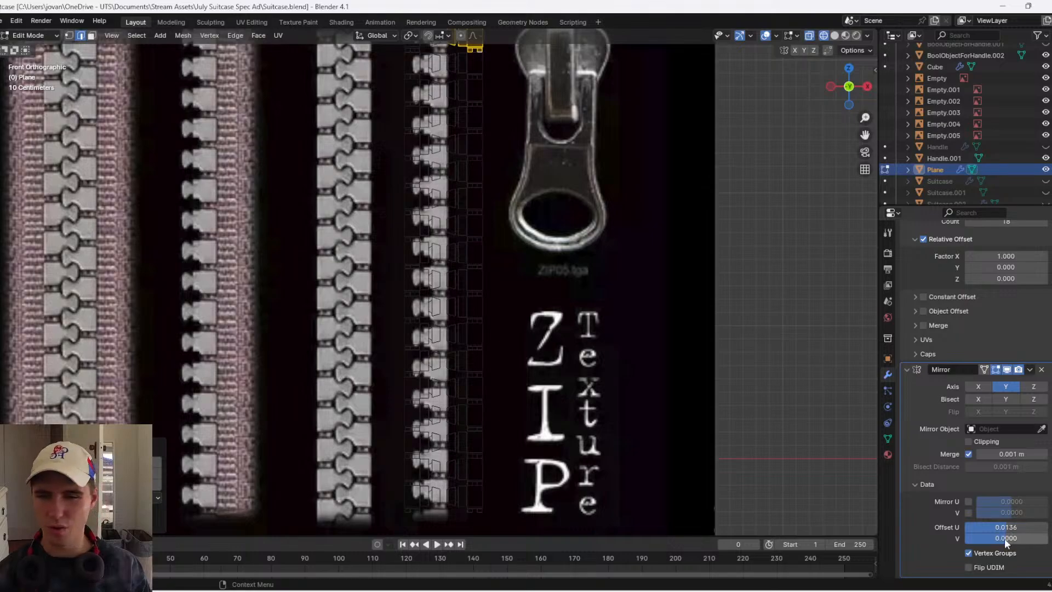
mouse_move(1013, 538)
left_mouse_down()
mouse_move(982, 538)
mouse_move(1047, 538)
mouse_move(1031, 539)
left_mouse_up()
key("Tab")
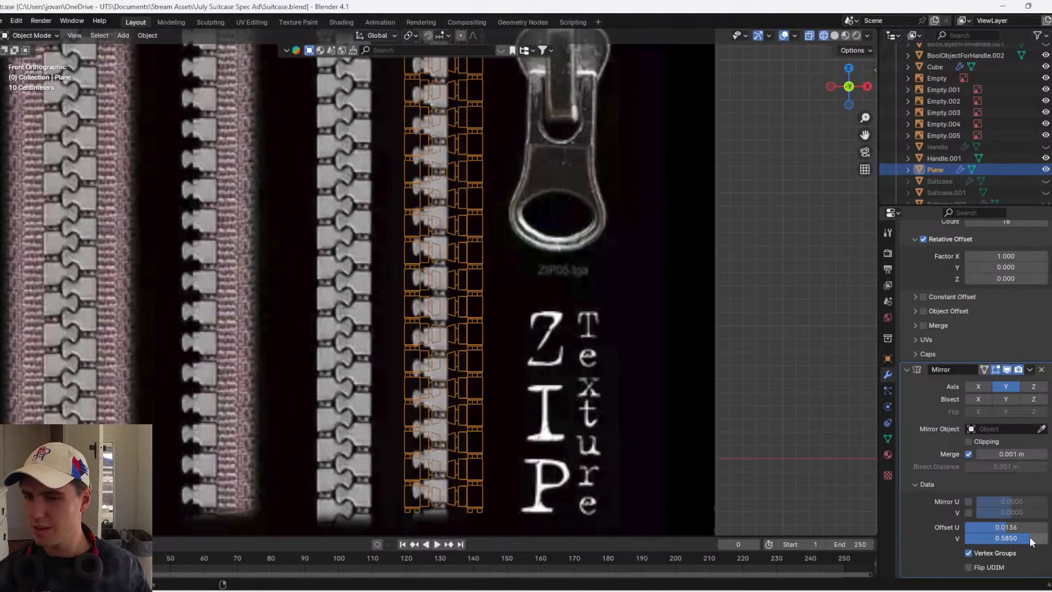
key("ctrl+z")
key("ctrl+z")
- Enable Mirror U and Mirror V in the Mirror modifier's data options, trying values of -0.8189 and -0.1417
left_click(928, 558)
scroll(945, 551, "down", 3)
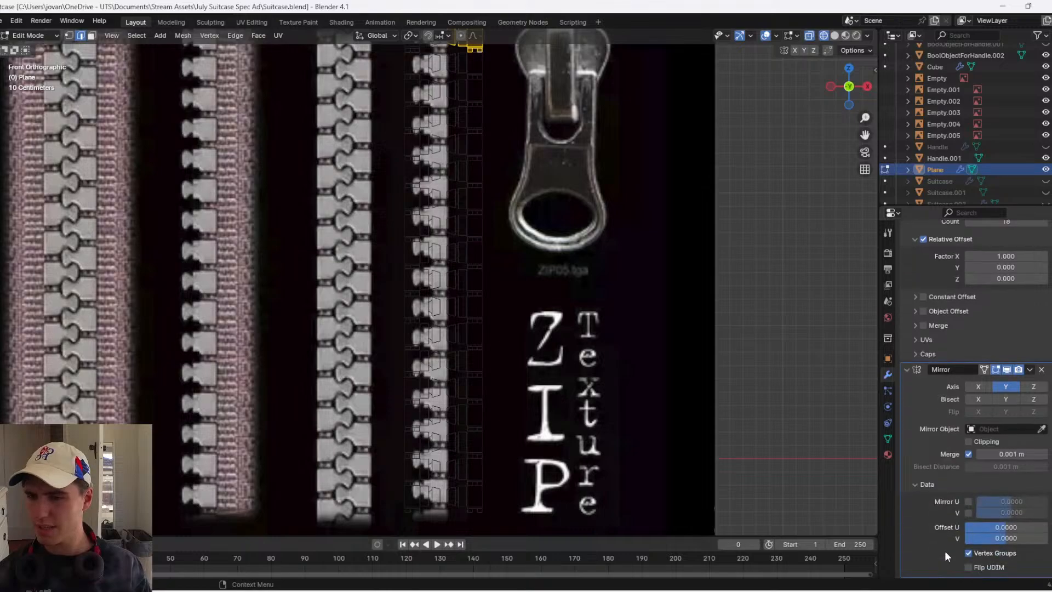
left_click(968, 502)
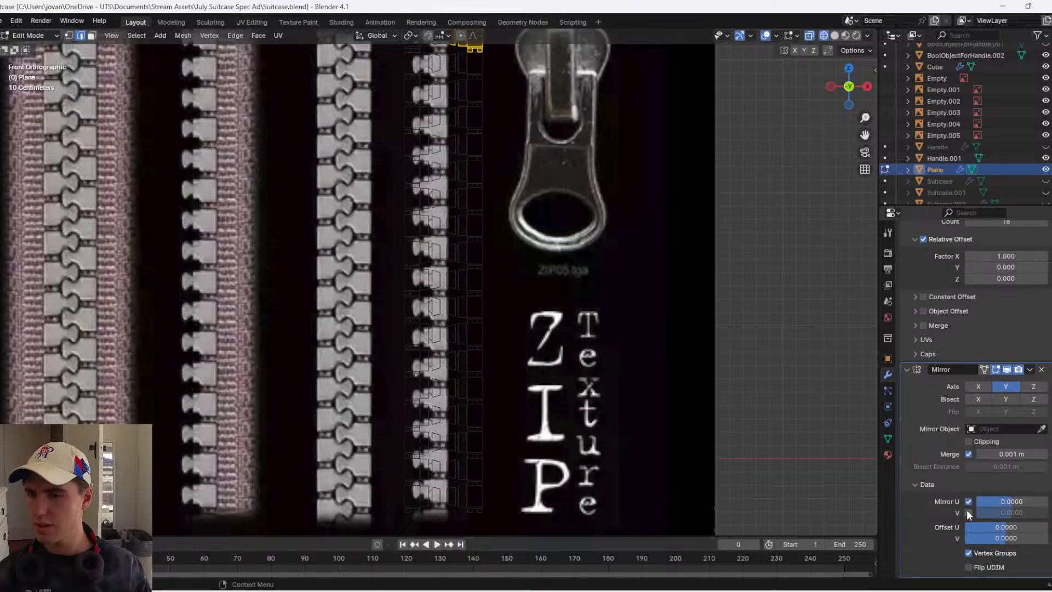
left_click(969, 513)
left_click_drag(1011, 501, 994, 513)
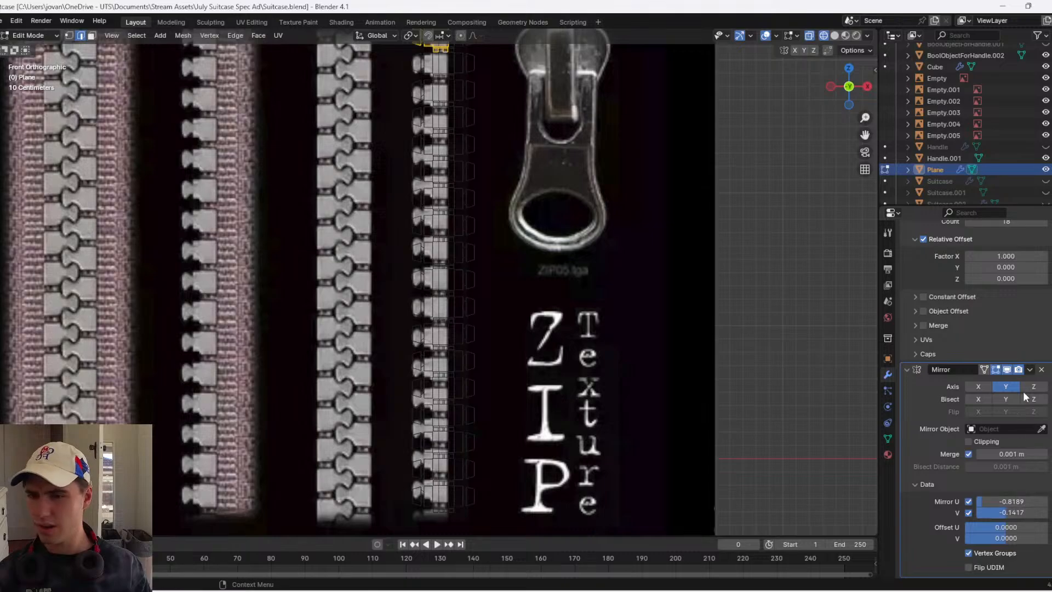
- Remove the Mirror modifier from the zipper tooth array and switch to solid shading
left_click(1043, 372)
scroll(585, 270, "down", 7)
scroll(467, 247, "up", 8)
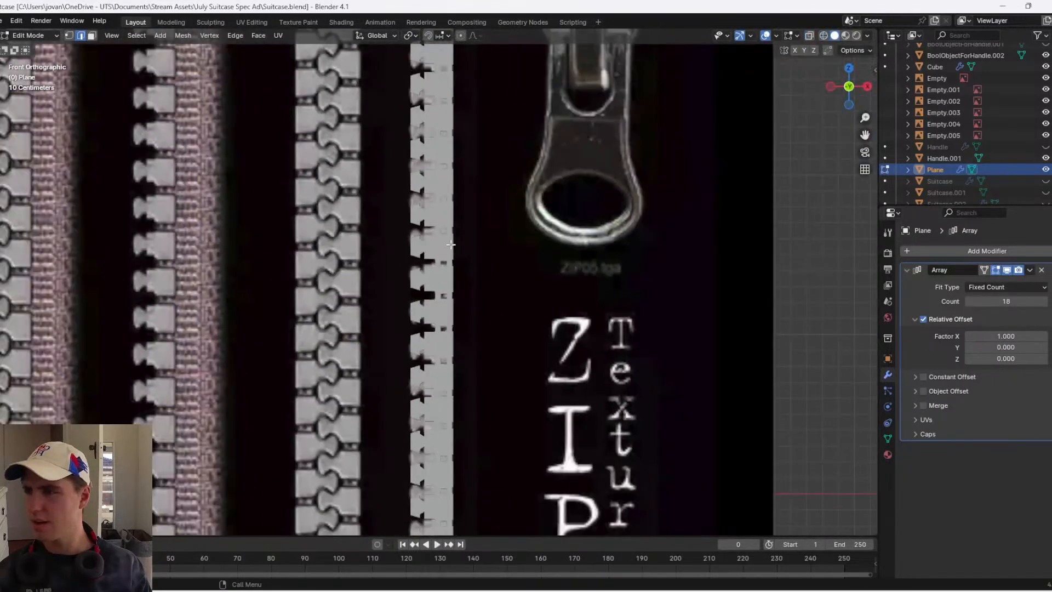
- Extrude the zipper tooth faces slightly along their normal to give the teeth thickness, and leave Edit Mode
middle_click_drag(434, 226, 462, 241)
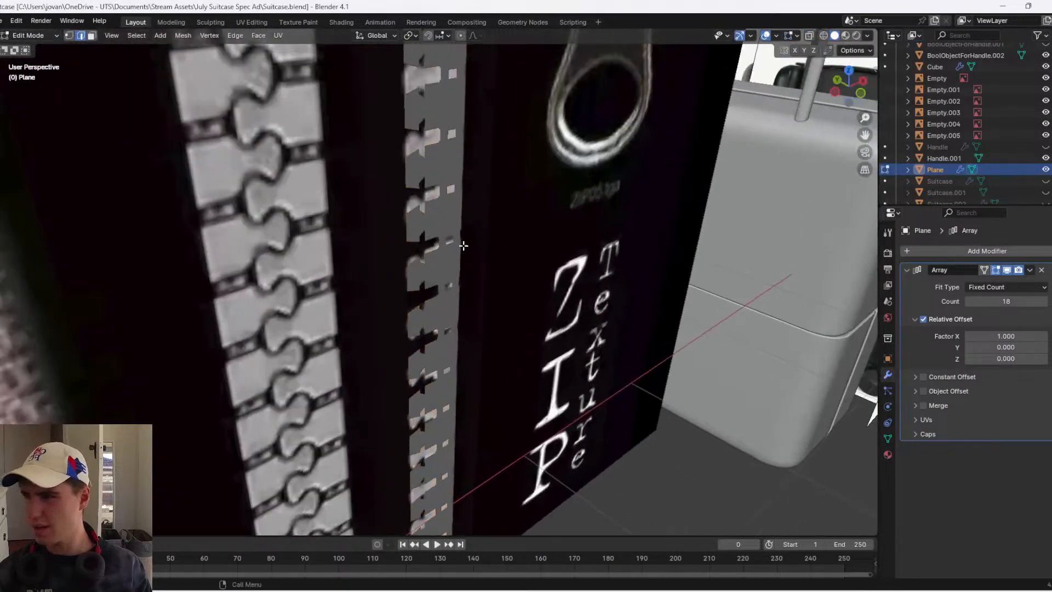
scroll(454, 240, "up", 3)
scroll(453, 240, "down", 4)
middle_click_drag(466, 83, 494, 207, "shift")
key("e")
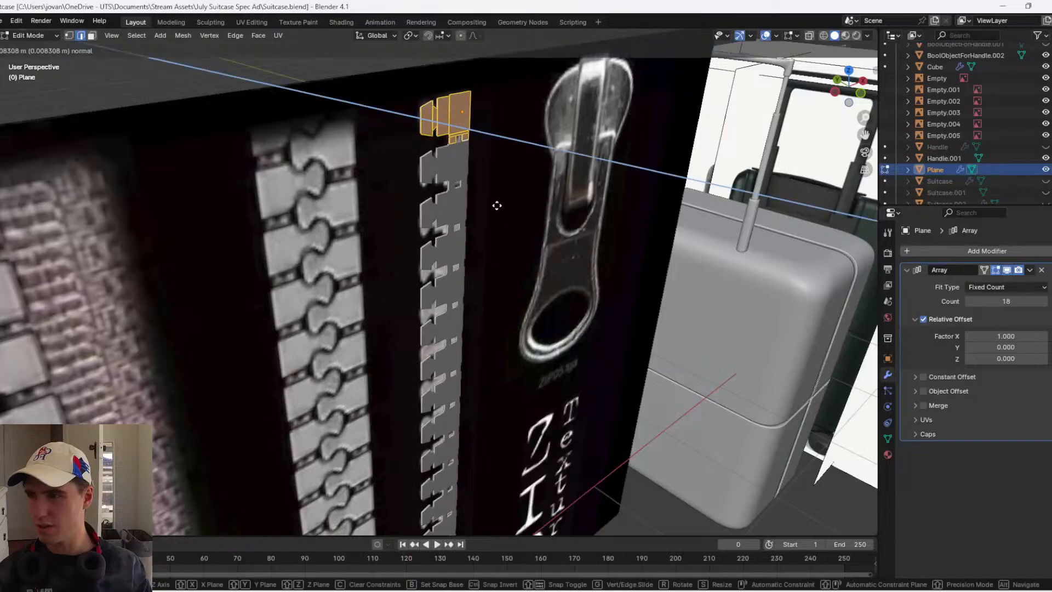
left_click(500, 204)
key("Tab")
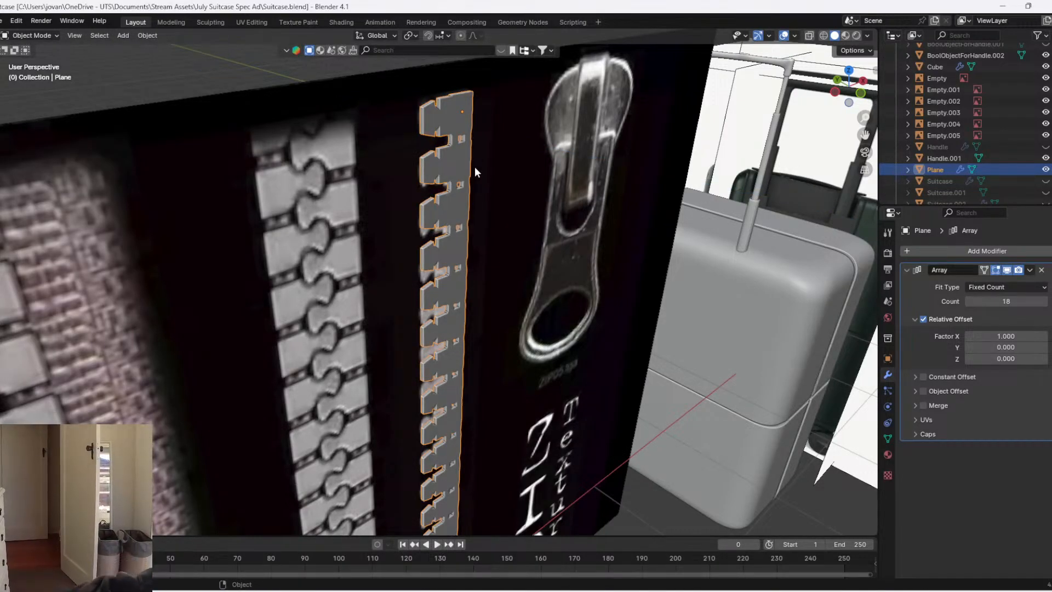
key("F3")
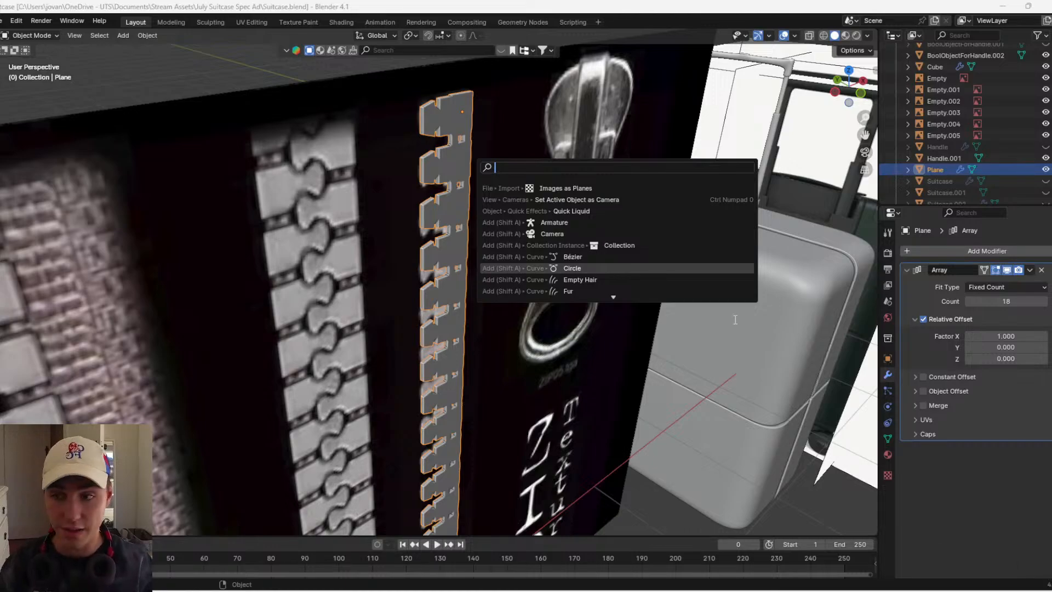
left_click(585, 369)
scroll(471, 213, "down", 3)
scroll(430, 260, "up", 2)
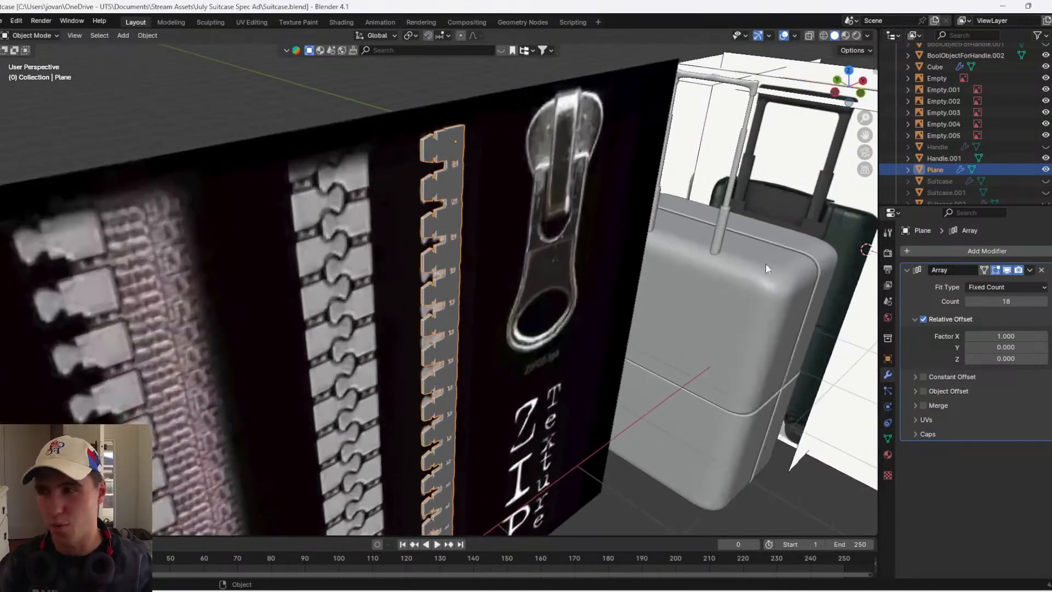
- Return to the front view and apply the Array modifier to the zipper tooth strip
left_click(858, 101)
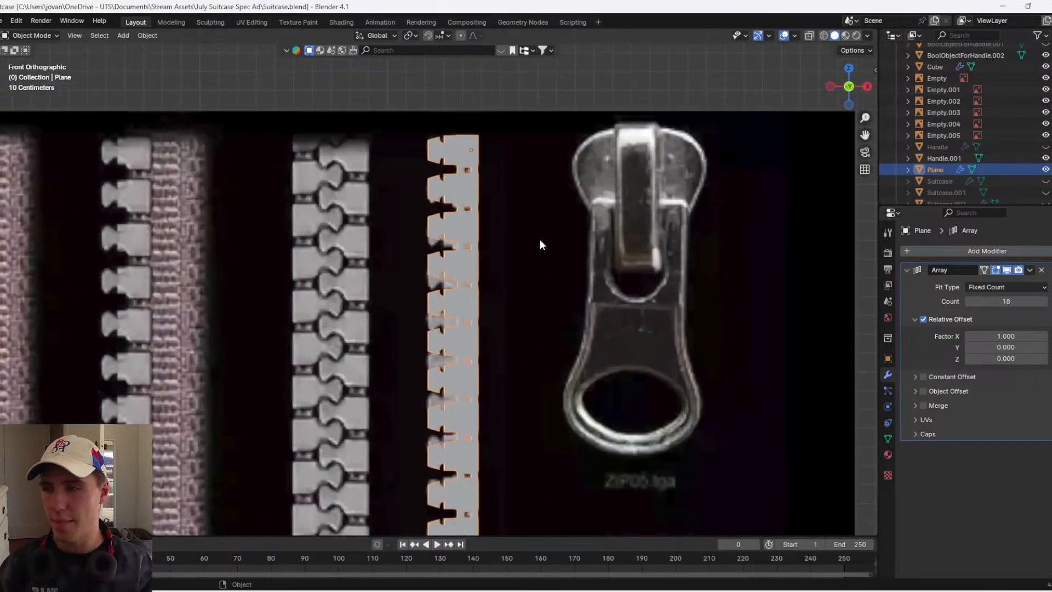
scroll(570, 199, "up", 2)
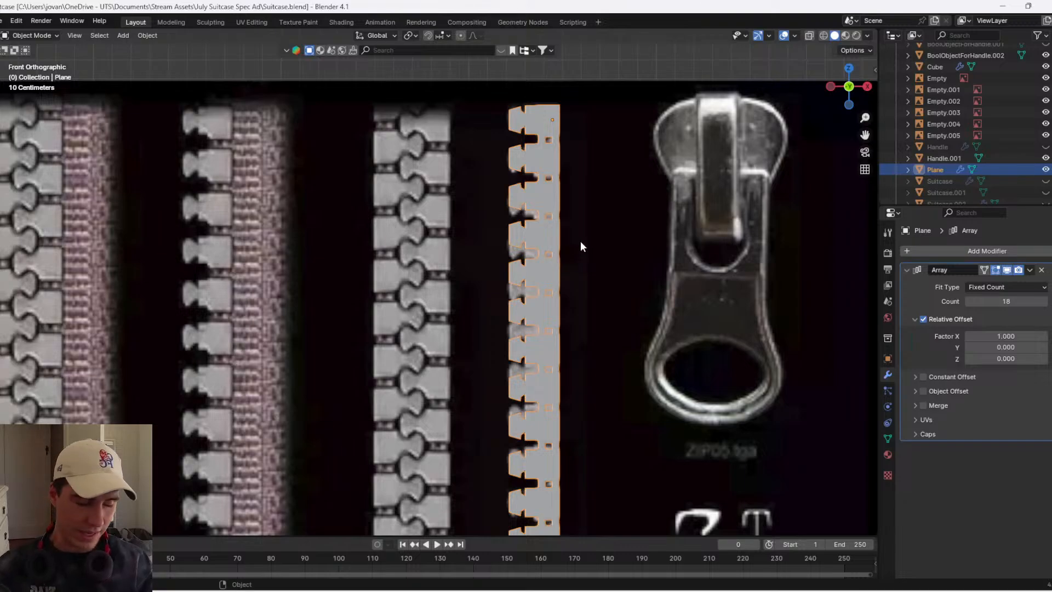
scroll(580, 241, "down", 1)
scroll(573, 264, "down", 3)
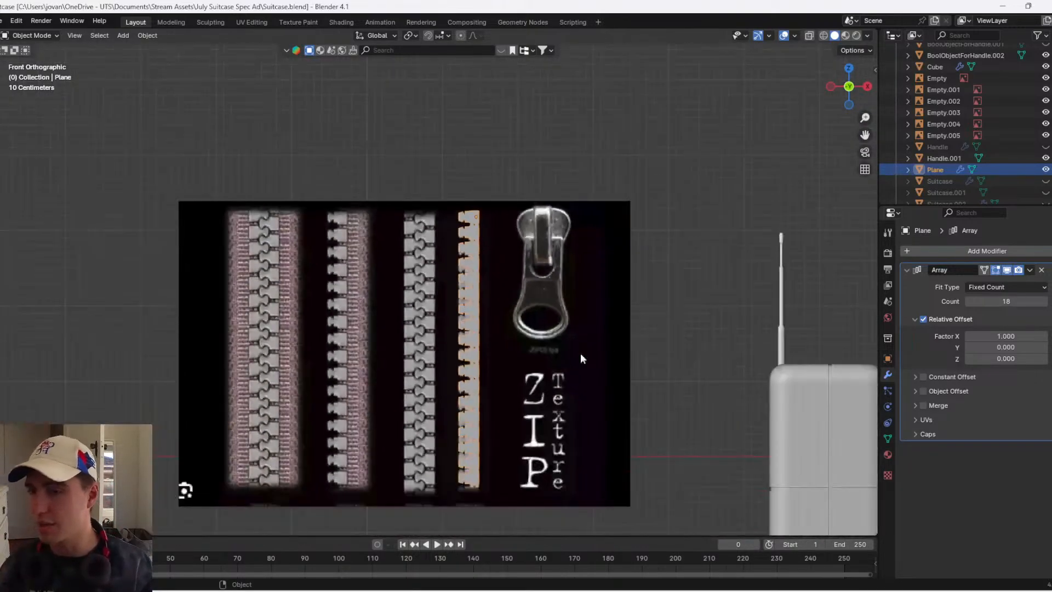
scroll(581, 353, "up", 4)
middle_click_drag(520, 320, 502, 308, "shift")
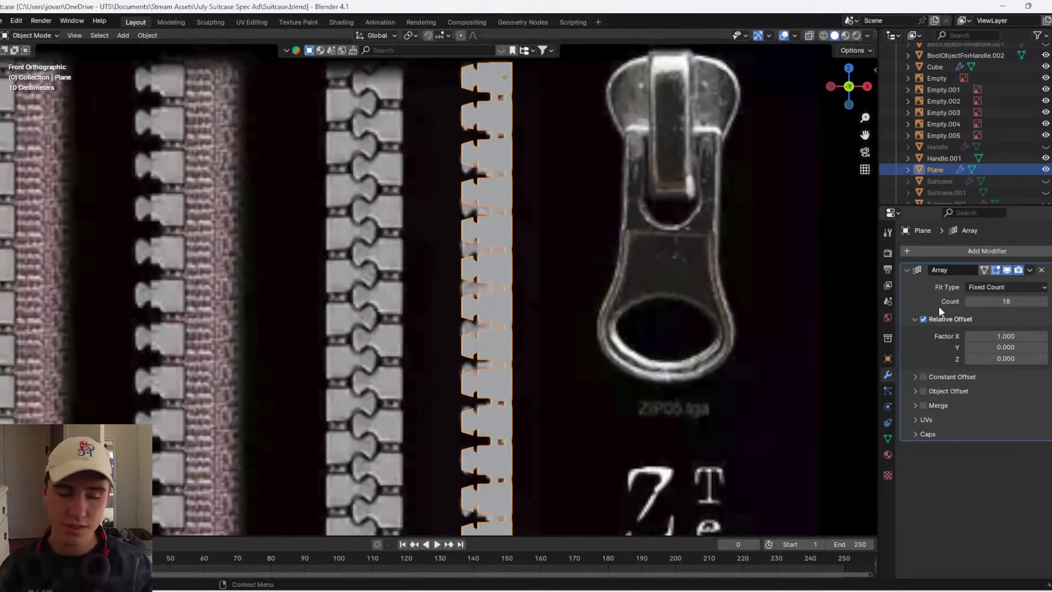
key("ctrl+a")
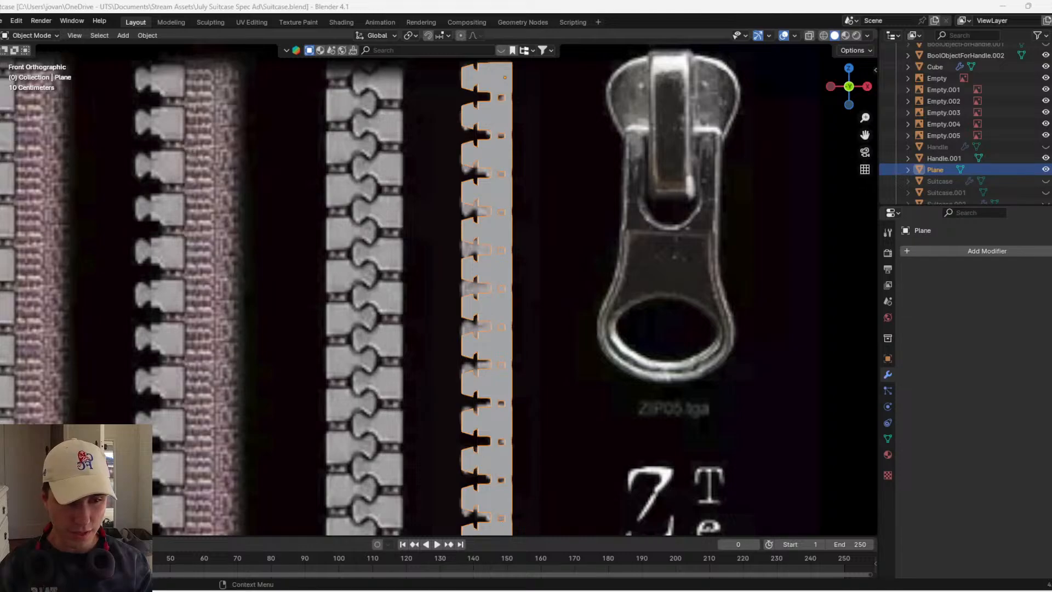
key("super+e")
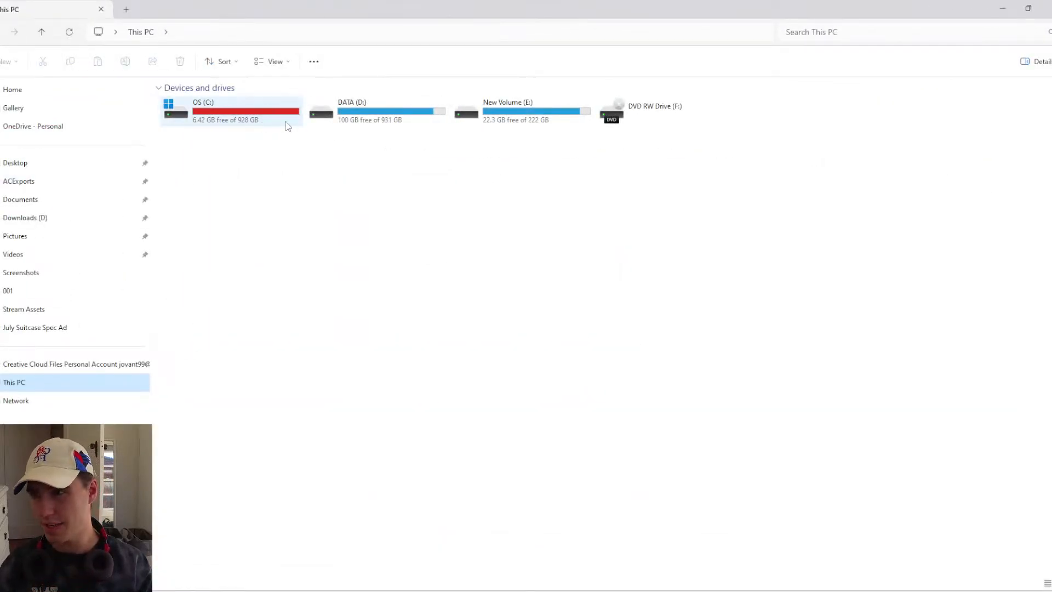
left_click(1003, 8)
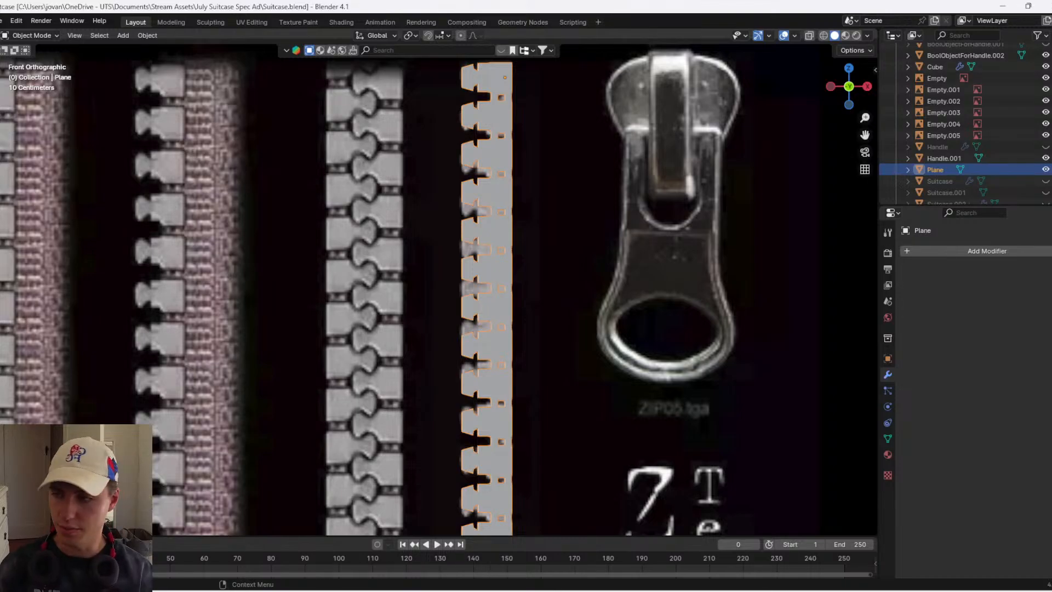
- Duplicate the zipper tooth strip in place
scroll(498, 283, "down", 2)
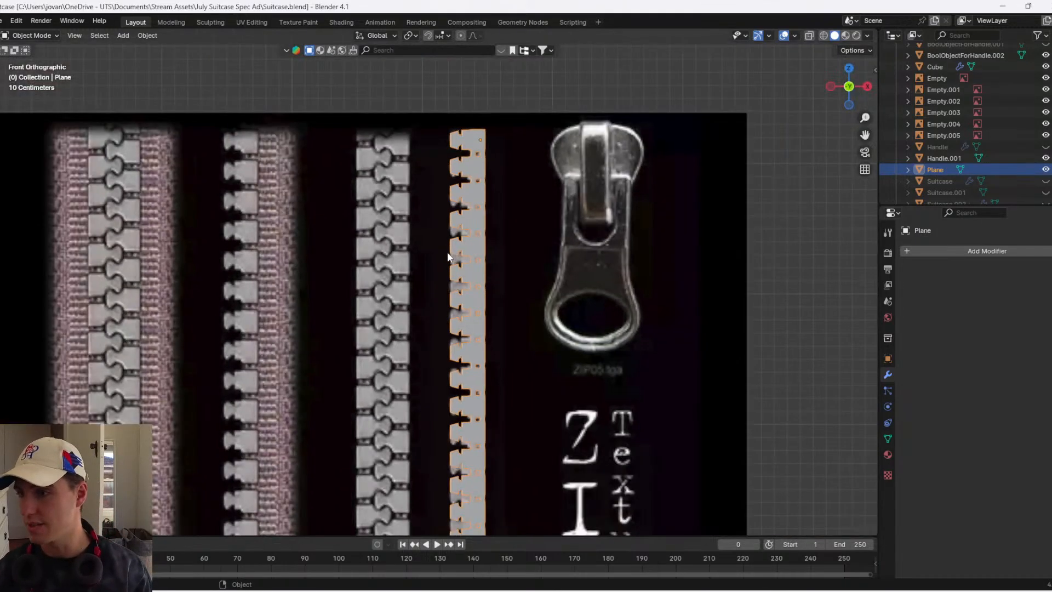
key("shift+d")
right_click(553, 233)
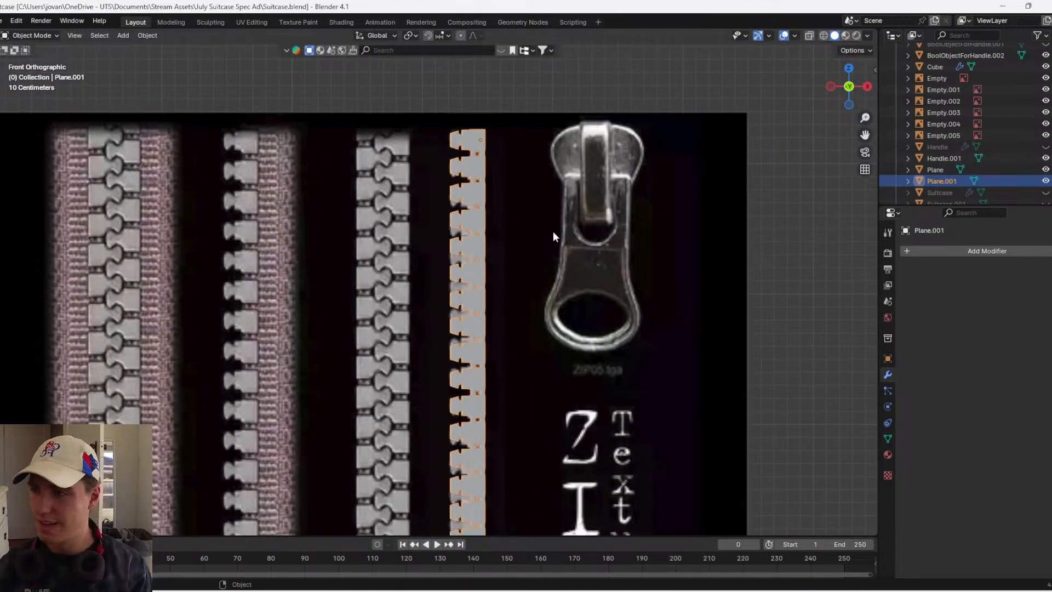
scroll(553, 232, "down", 3)
scroll(541, 290, "up", 1)
key("g")
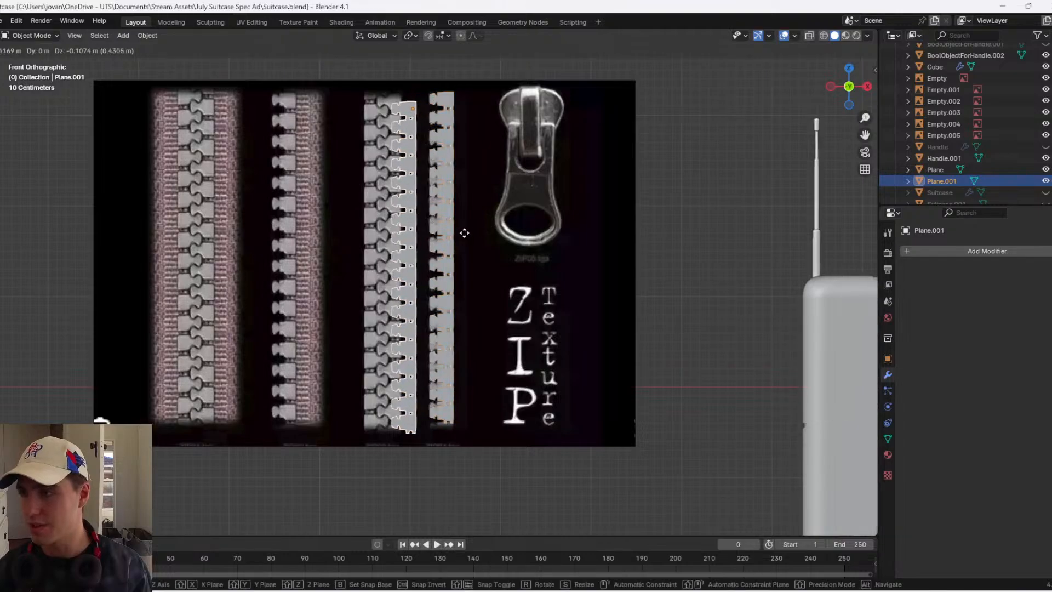
left_click(475, 232)
type("ry")
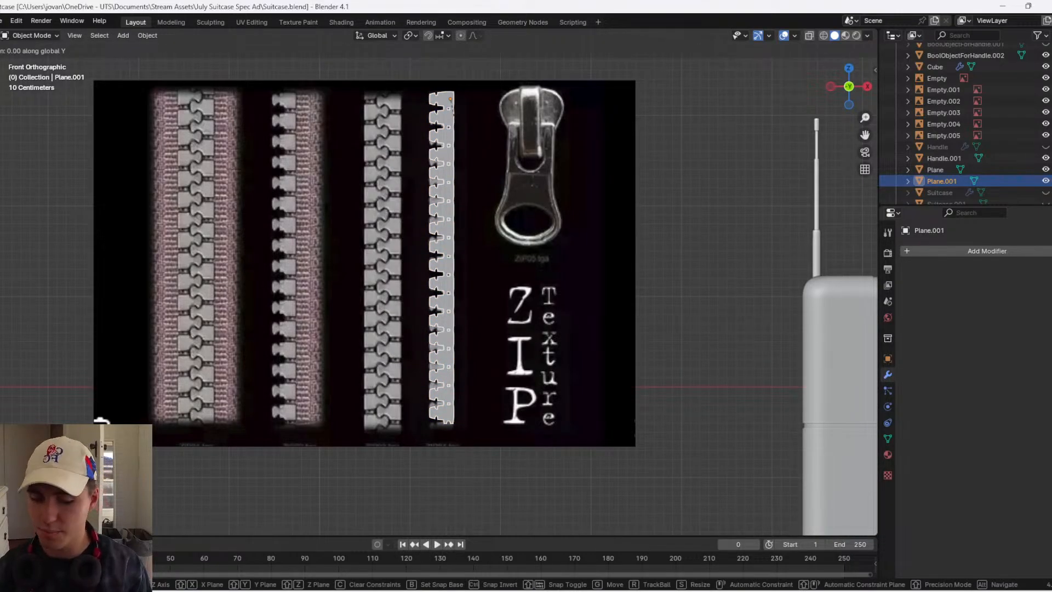
type("180")
right_click(476, 233)
key("r")
key("z")
right_click(476, 232)
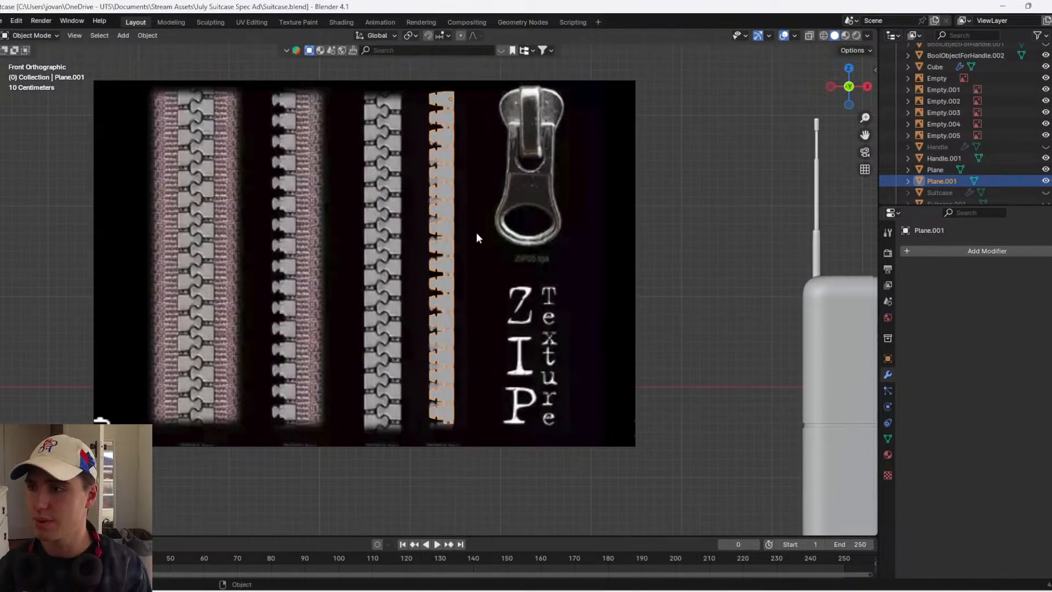
- Rotate the duplicated strip 180° about Z and move it left and half a tooth down to face the original
type("rz180")
key("Return")
scroll(476, 234, "up", 3)
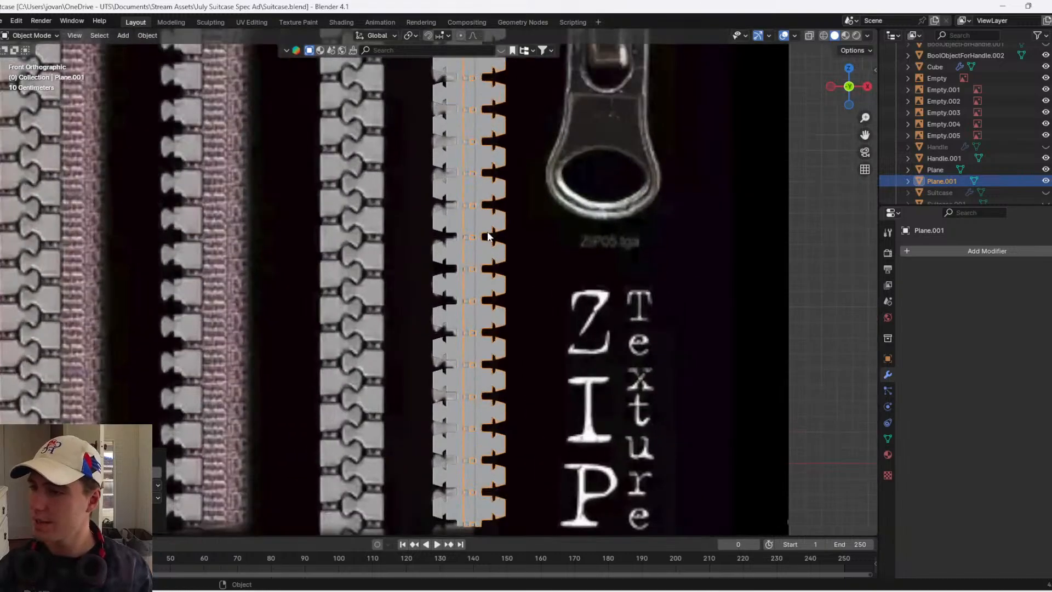
key("g")
key("x")
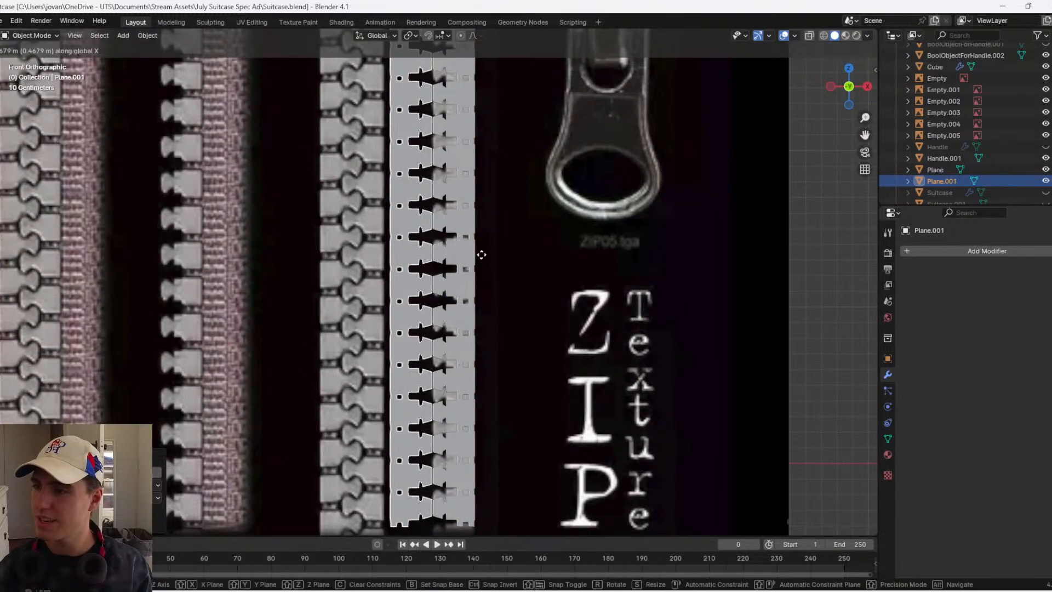
left_click(482, 271)
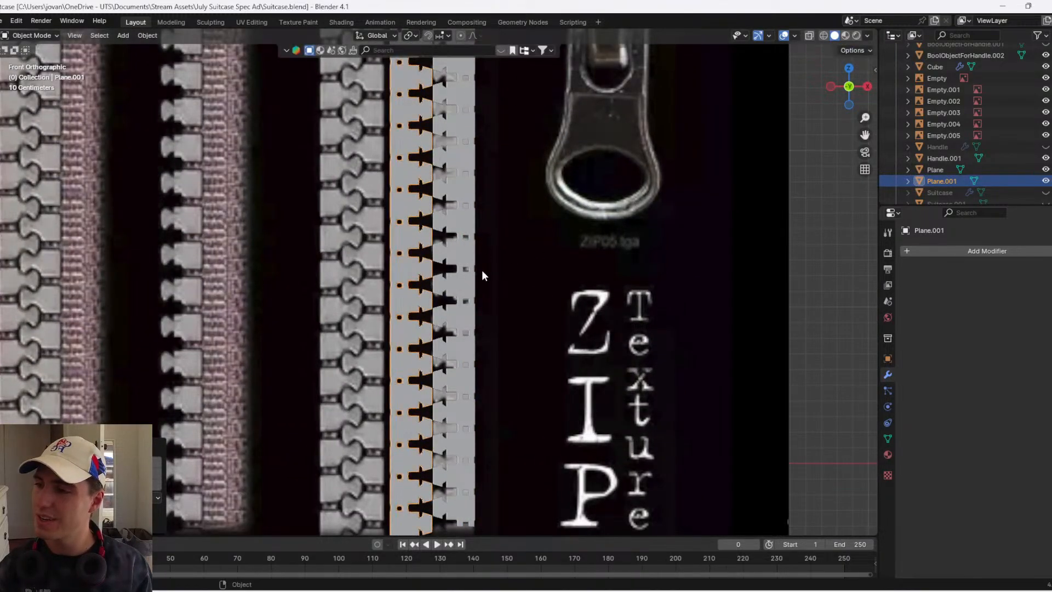
- Delete the flipped copy of the tooth strip and open the original strip in Edit Mode
scroll(475, 261, "up", 2)
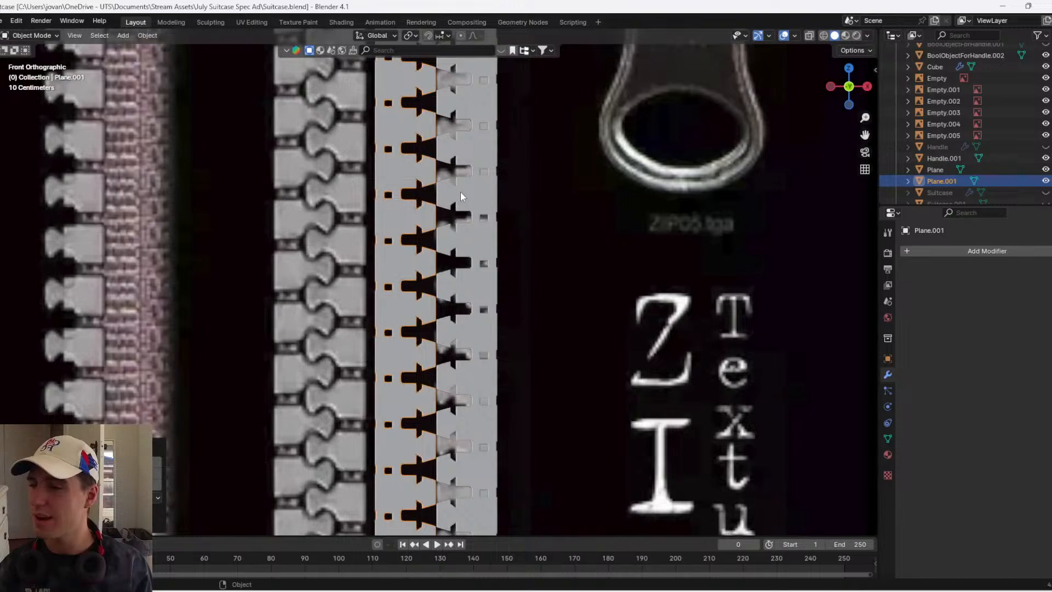
scroll(455, 191, "down", 4)
key("Tab")
scroll(492, 365, "down", 1)
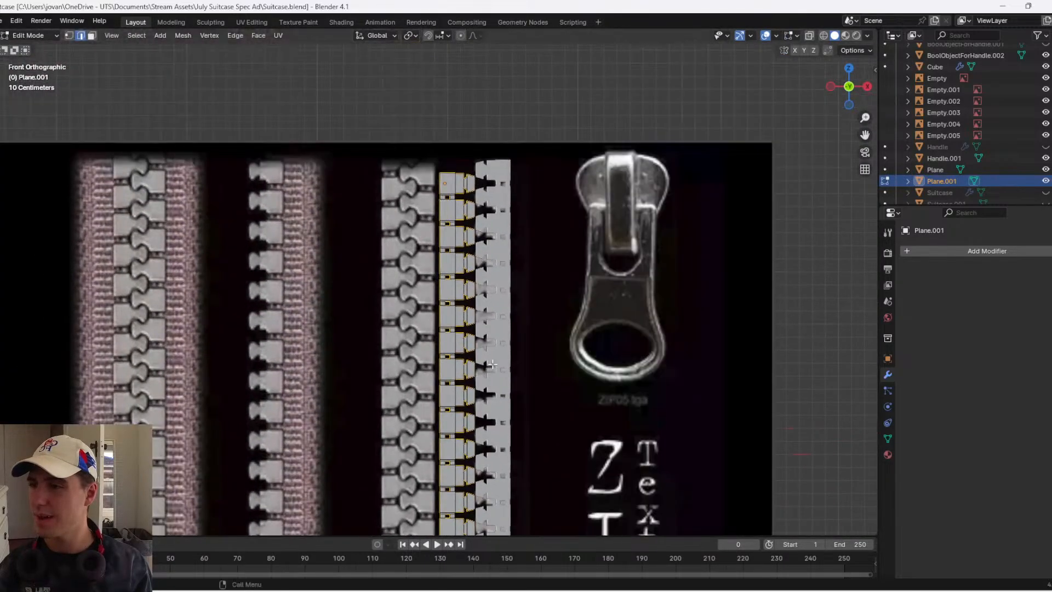
key("Tab")
key("Delete")
left_click(494, 288)
key("Tab")
scroll(522, 265, "down", 3)
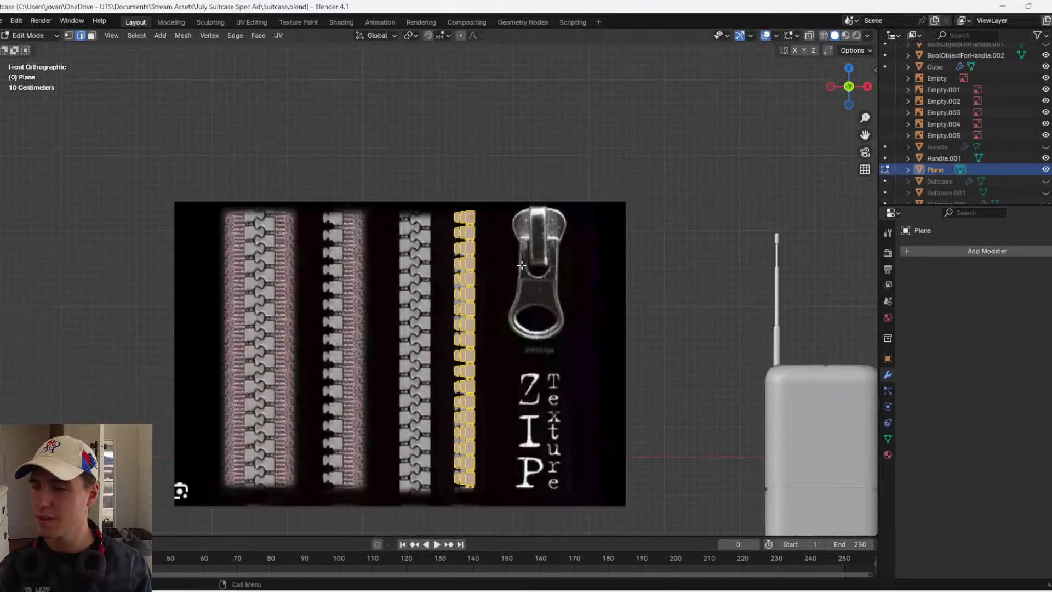
- Undo the deletion of the flipped strip and its downward shift
scroll(521, 266, "up", 2)
key("ctrl+z")
key("ctrl+z")
key("ctrl+z")
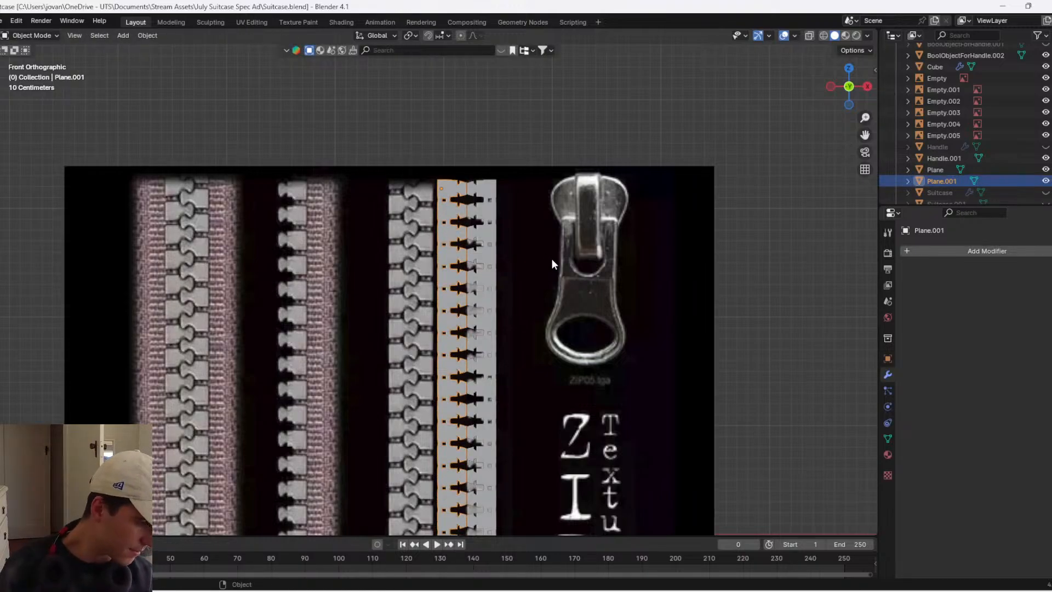
- Undo the recent edits back to the single tooth strip, before it was duplicated and flipped
key("ctrl+z")
key("ctrl+z")
scroll(500, 259, "up", 2)
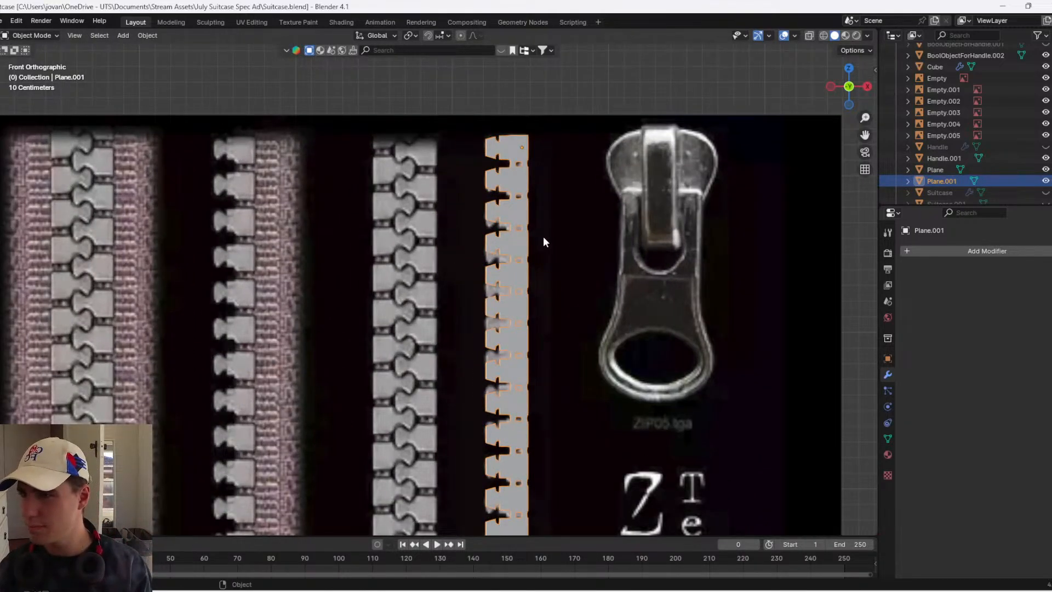
key("ctrl+z")
key("ctrl+z")
key("ctrl+z")
key("ctrl+z")
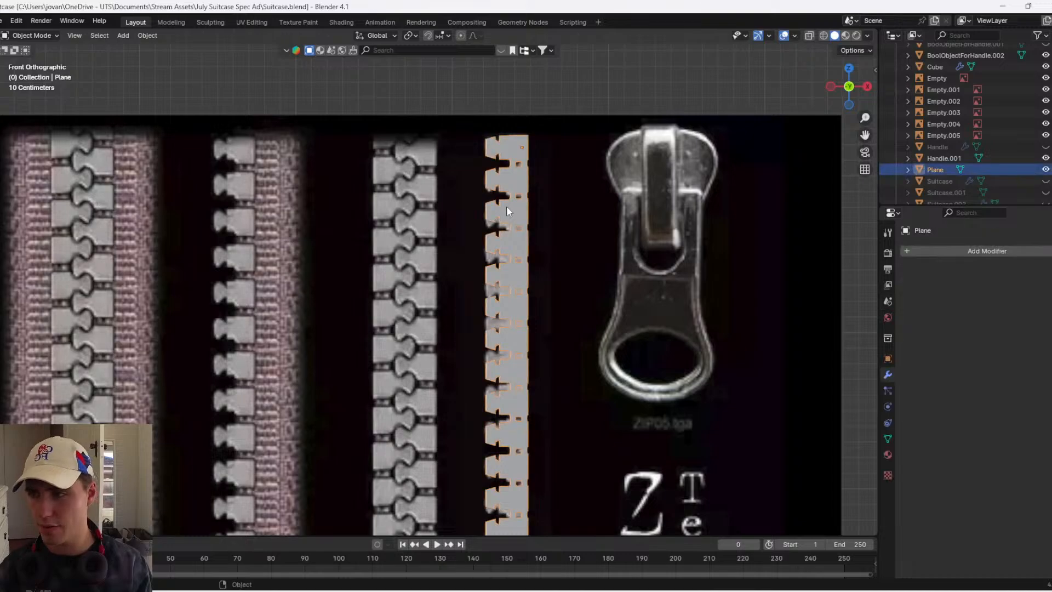
key("ctrl+shift+z")
key("ctrl+shift+z")
key("ctrl+shift+z")
key("ctrl+shift+z")
key("ctrl+shift+z")
key("ctrl+shift+z")
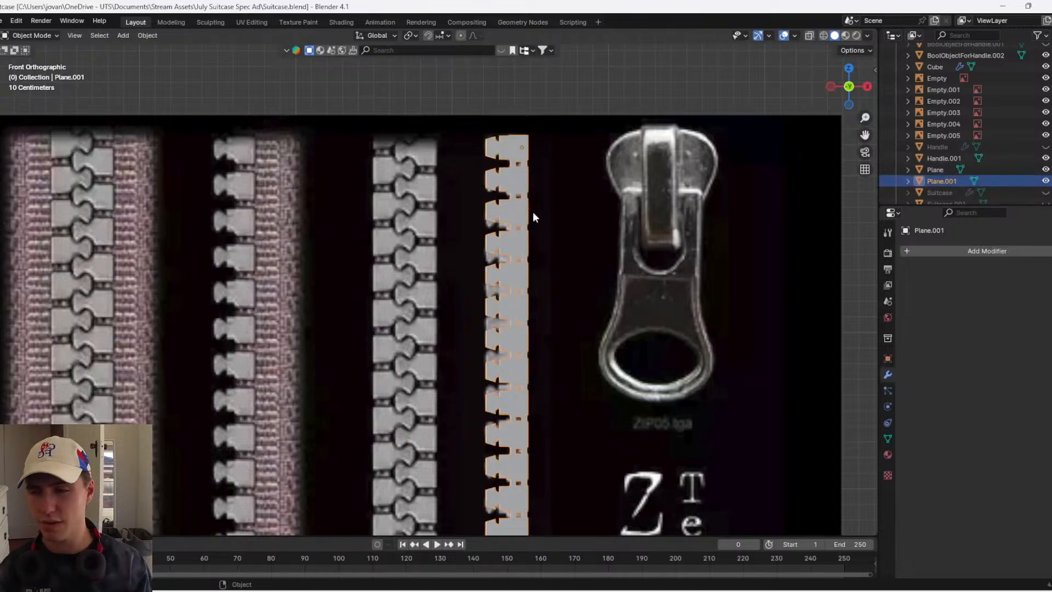
key("Tab")
- Undo the strip's duplication and the applied Array so the strip has its live Array modifier again
key("ctrl+z")
key("ctrl+z")
key("ctrl+z")
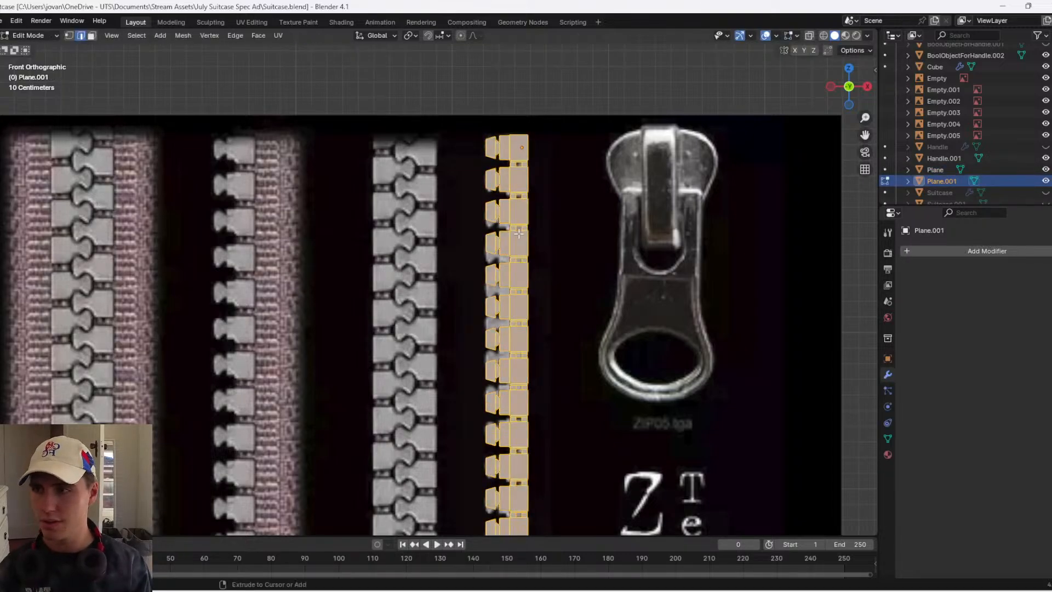
key("ctrl+z")
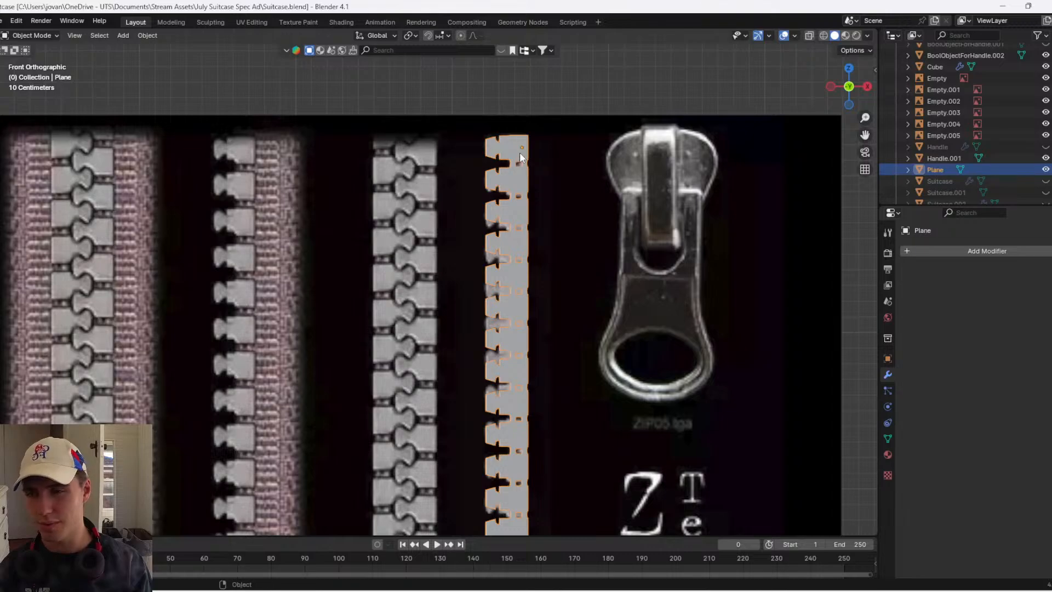
key("ctrl+z")
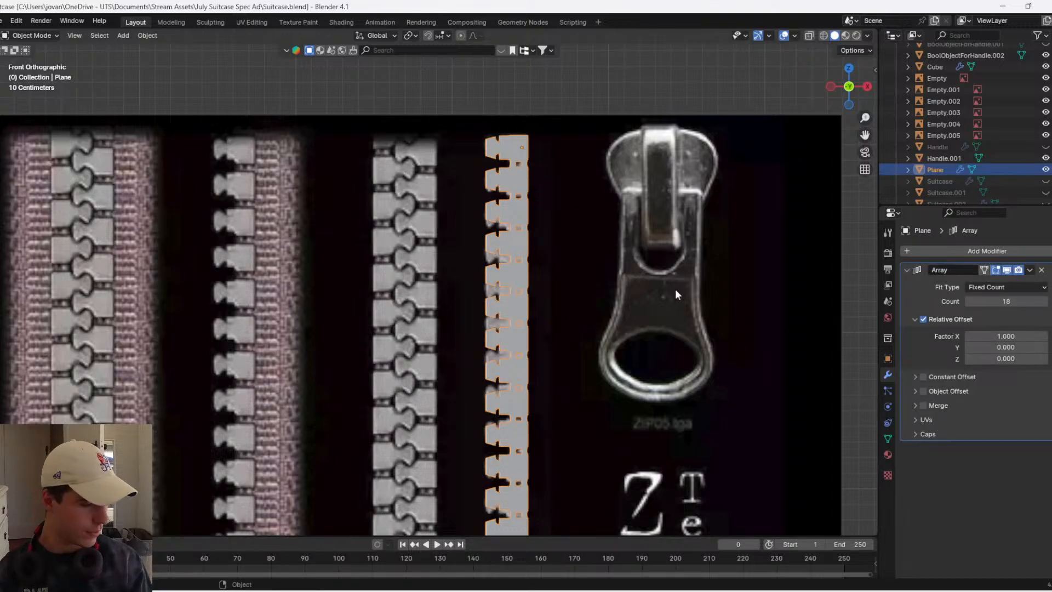
- Scale the first tooth's tip vertices down to about 0.7 with proportional editing enabled
scroll(634, 252, "up", 1)
key("Tab")
middle_click_drag(573, 135, 578, 268, "shift")
scroll(577, 268, "up", 3)
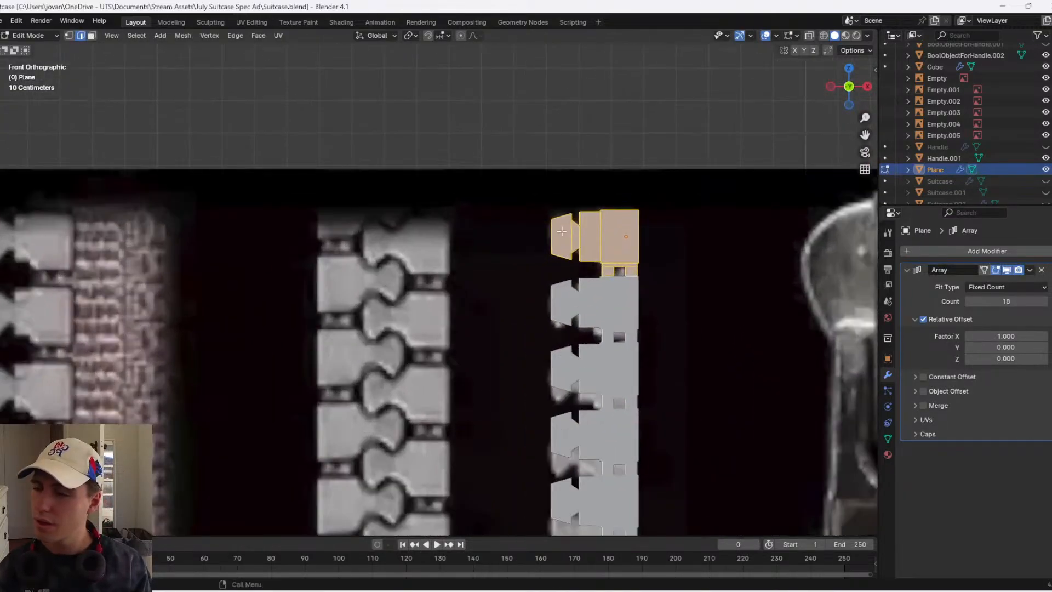
key("1")
key("alt+z")
left_click_drag(501, 176, 581, 266)
key("o")
key("s")
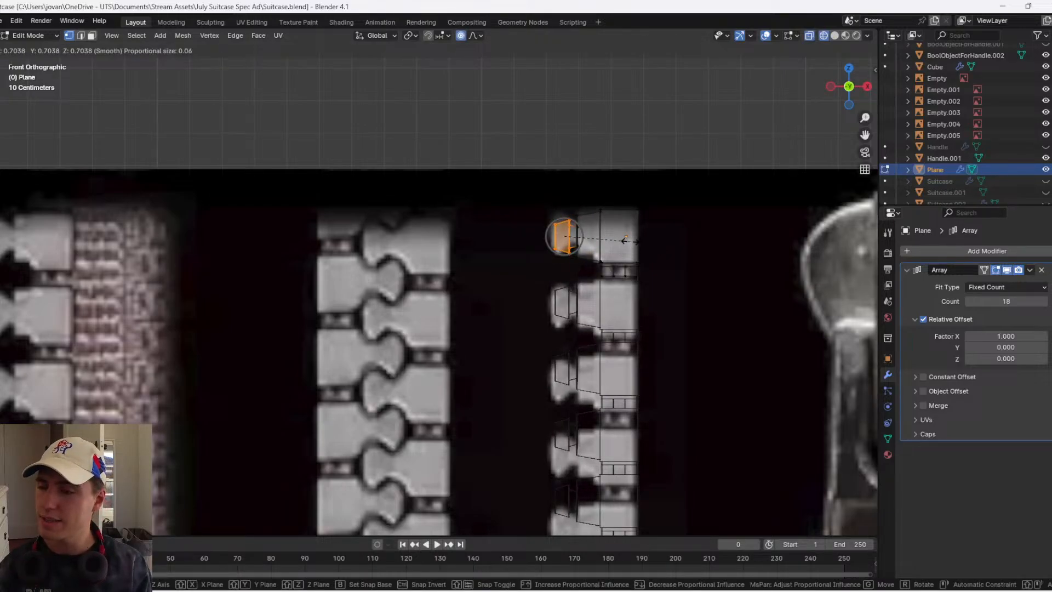
scroll(629, 241, "down", 6)
left_click(625, 241)
- Duplicate the edited tooth strip in place and rotate the copy 180° about Z
key("Tab")
key("shift+d")
right_click(625, 265)
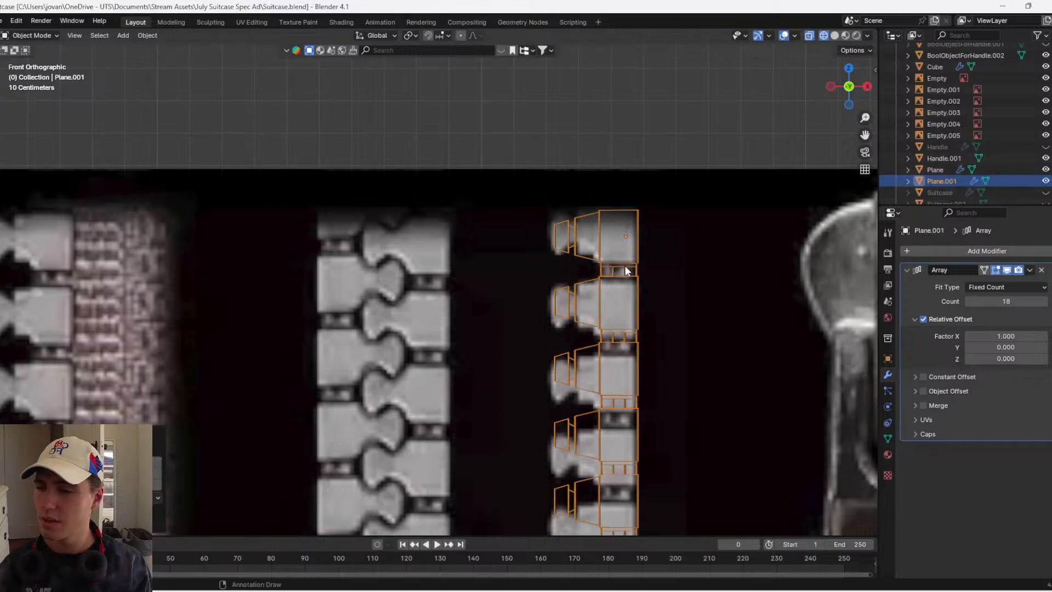
type("rz180")
key("Return")
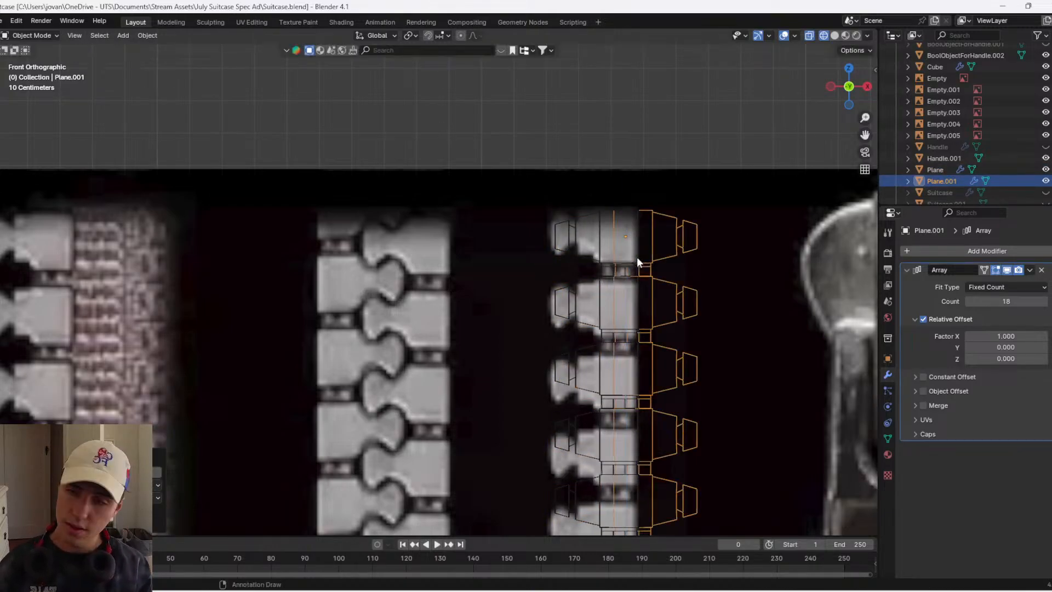
- Move the flipped strip left along X and half a tooth down in Z so its tips sit between the original's teeth
key("g")
key("x")
left_click(553, 248)
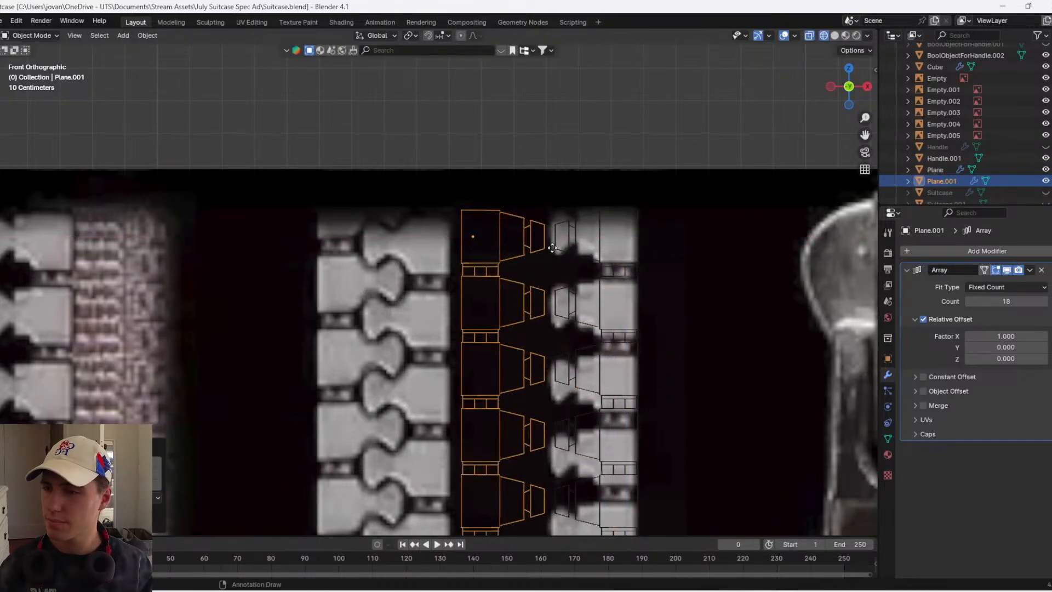
key("g")
key("z")
left_click(550, 279)
key("g")
key("x")
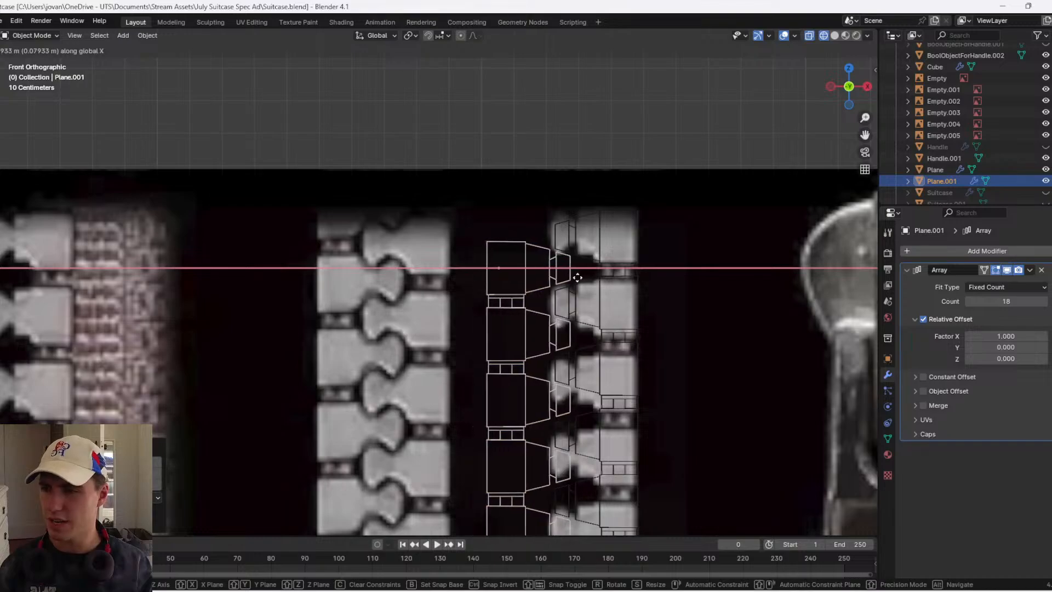
left_click(581, 277)
key("g")
key("z")
left_click(581, 279)
key("z")
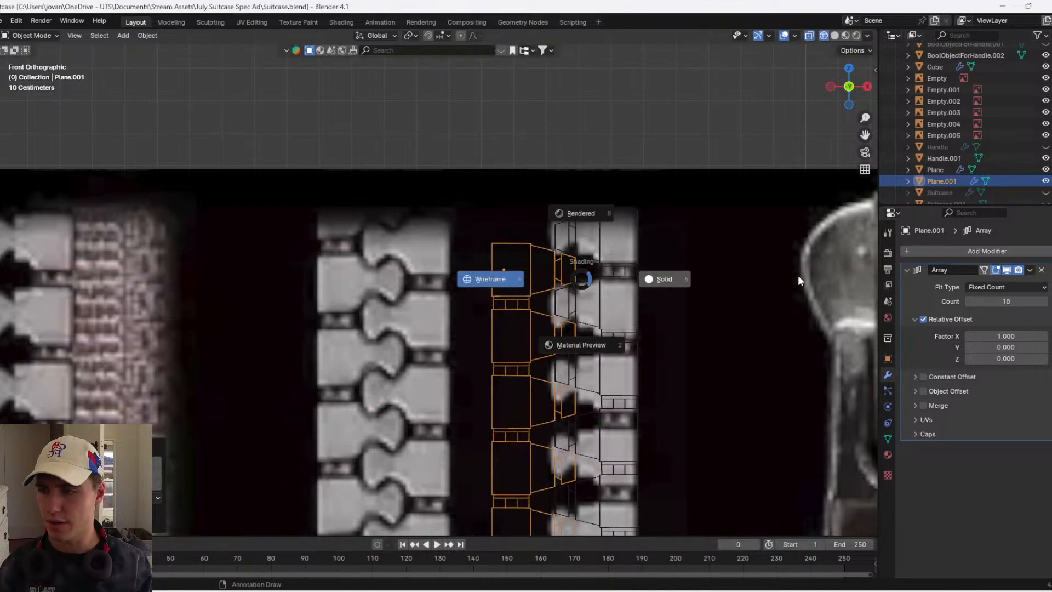
left_click(798, 275)
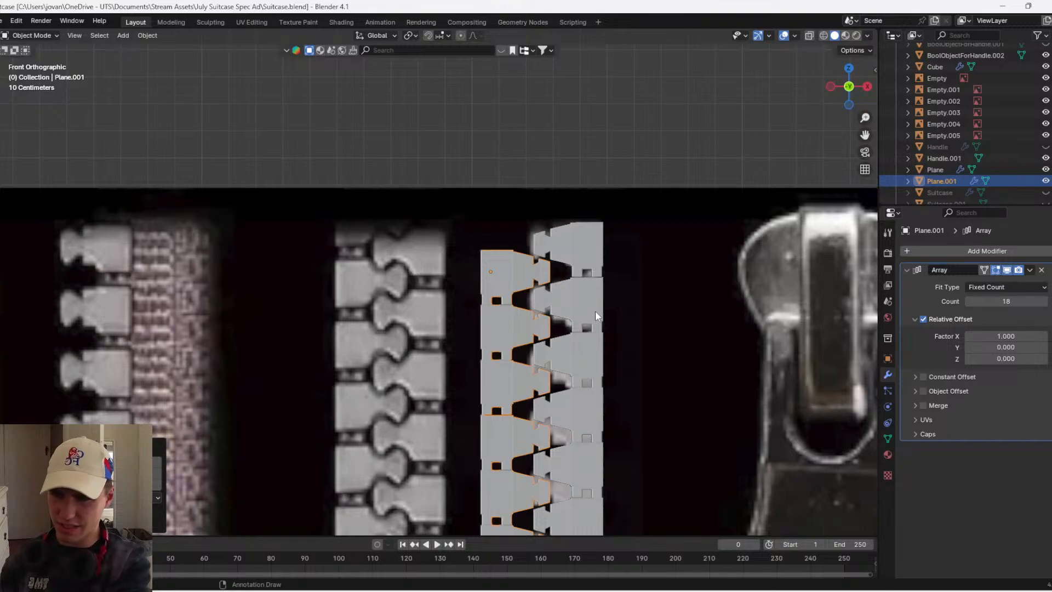
- Scale down the middle section of the flipped strip's tooth with proportional editing turned off
scroll(651, 299, "up", 3)
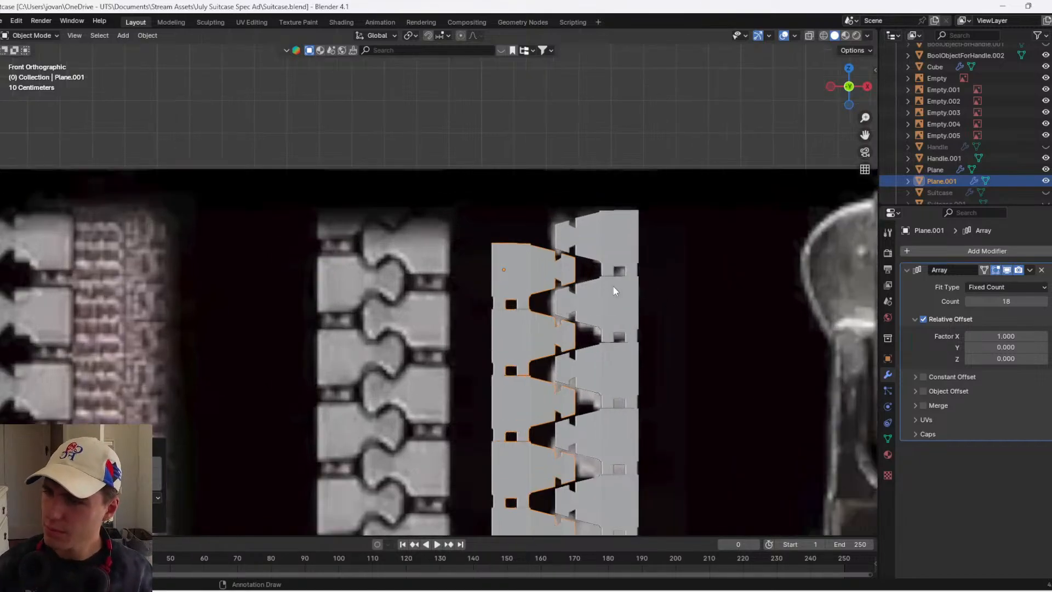
key("Tab")
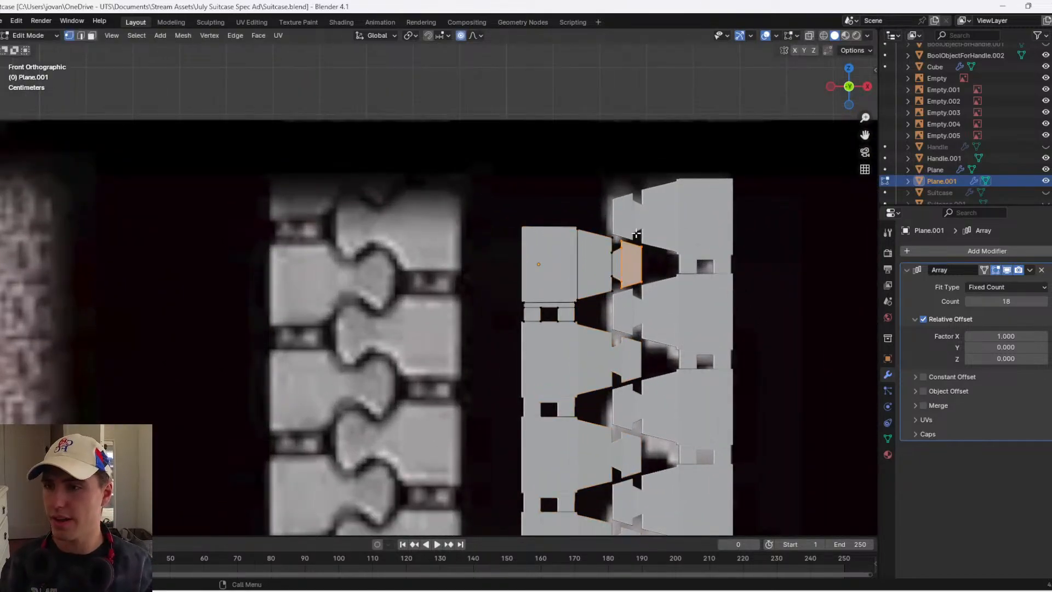
key("3")
key("z")
left_click(519, 247)
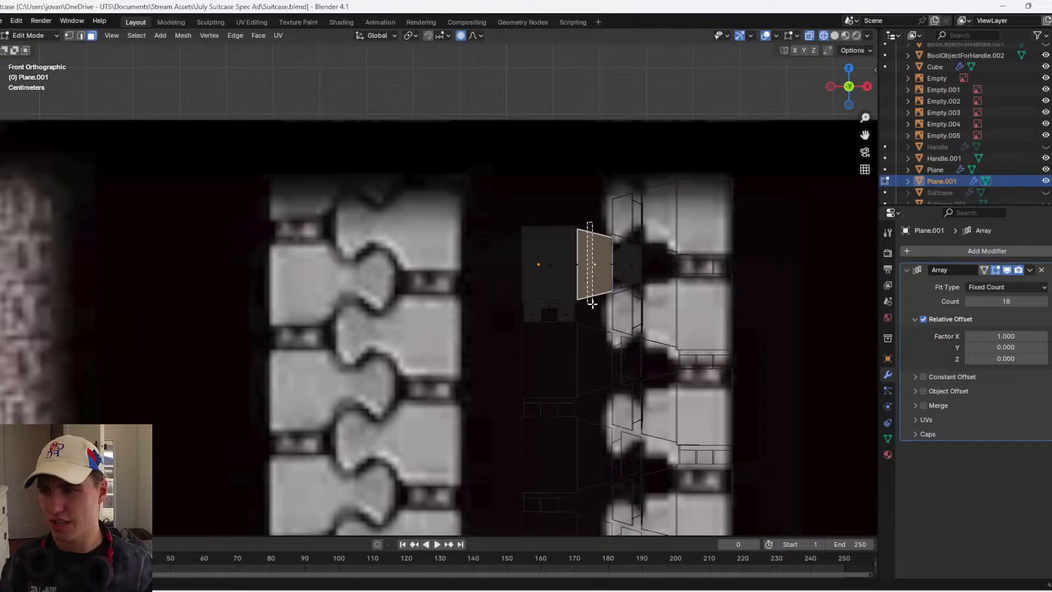
key("s")
left_click(623, 282)
key("o")
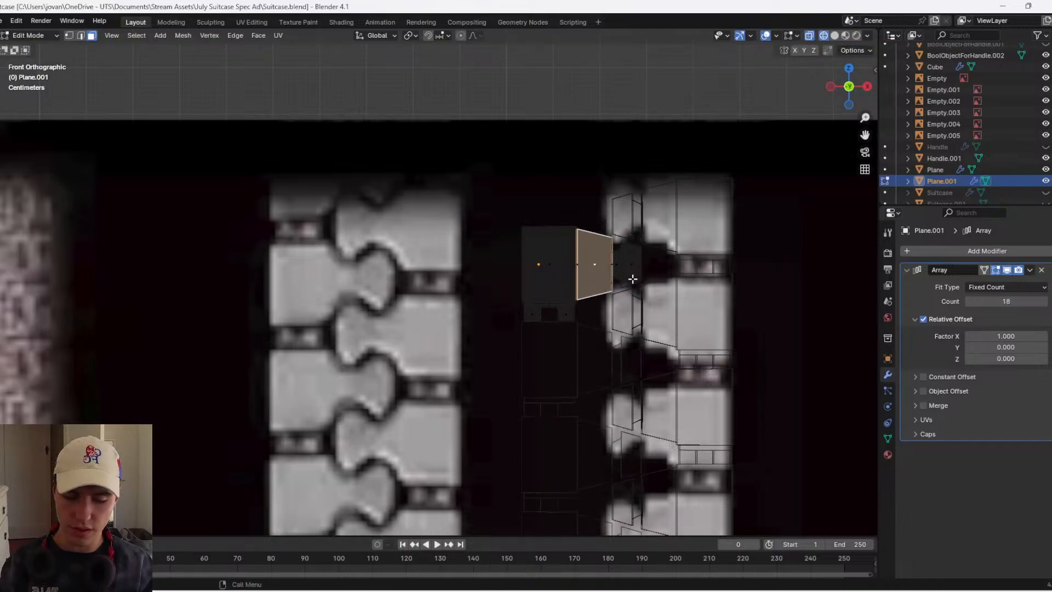
key("z")
left_click(680, 274)
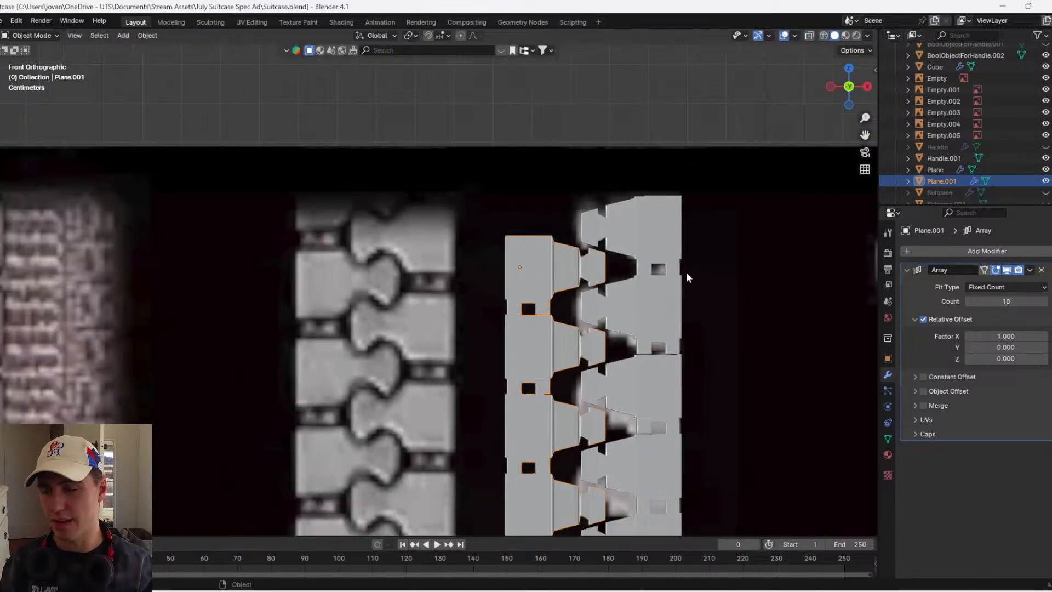
- Delete the original tooth strip and select the flipped strip with the narrowed middle section
middle_click_drag(681, 273, 685, 306)
scroll(679, 281, "up", 2)
key("Tab")
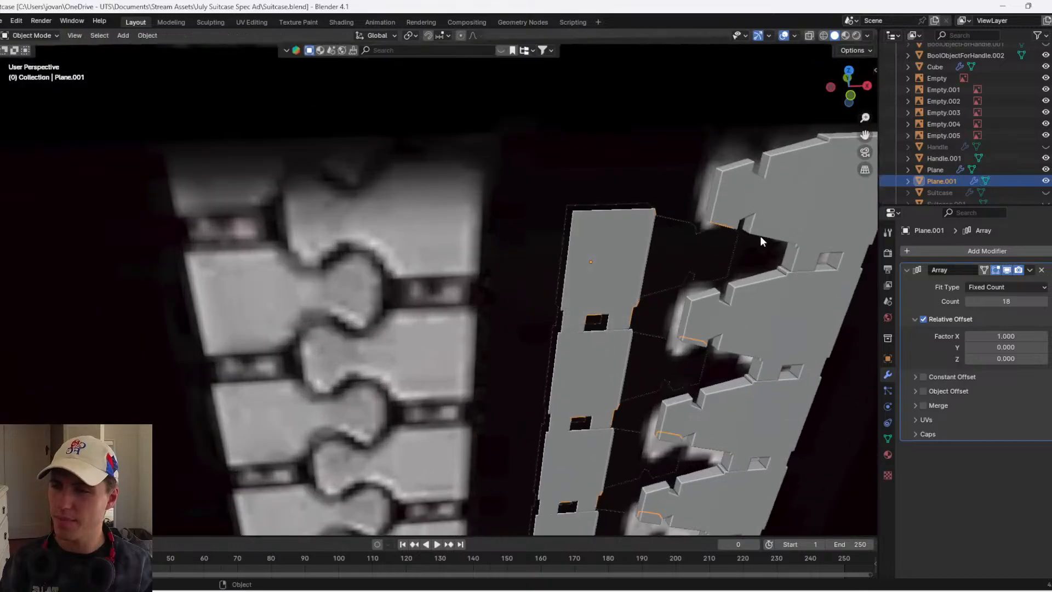
scroll(743, 239, "down", 3)
left_click(637, 241)
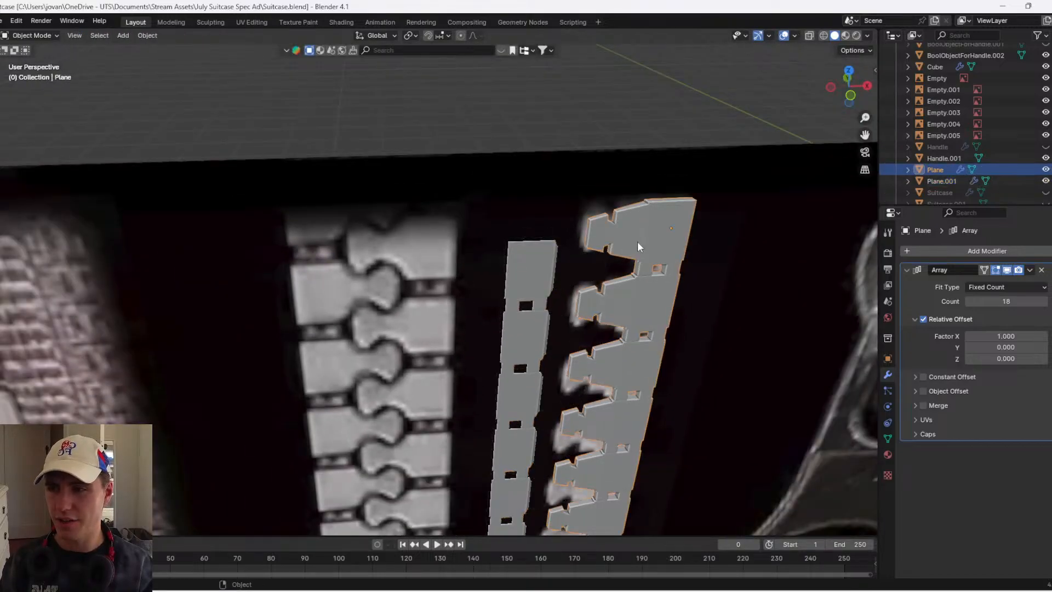
left_click(643, 262)
left_click(512, 270)
- Move the remaining strip along X, then along Y until it stands in front of the reference image
key("shift+z")
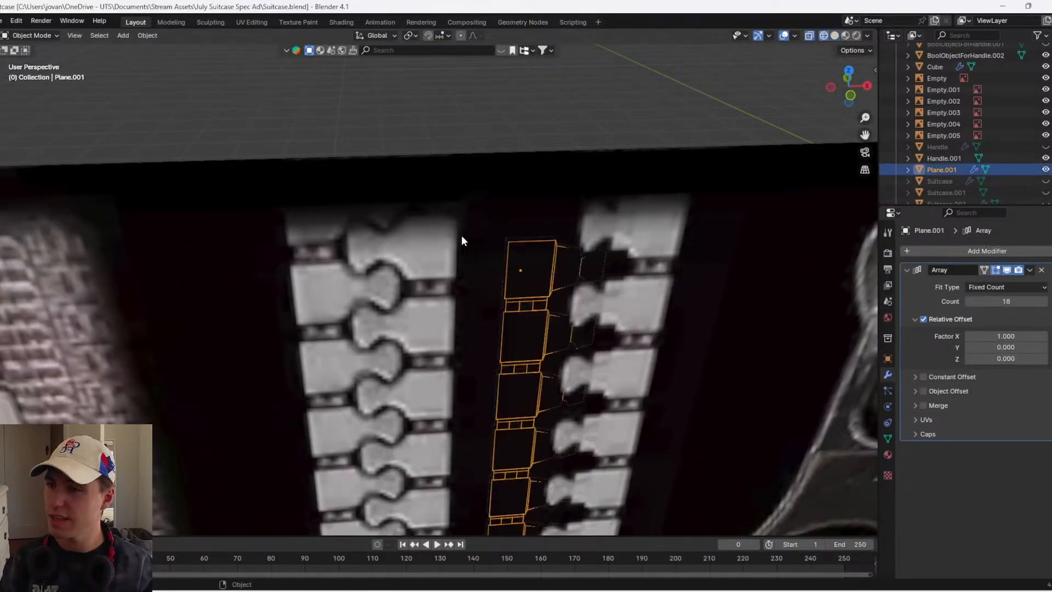
scroll(461, 235, "up", 2)
key("g")
key("x")
left_click(560, 258)
key("g")
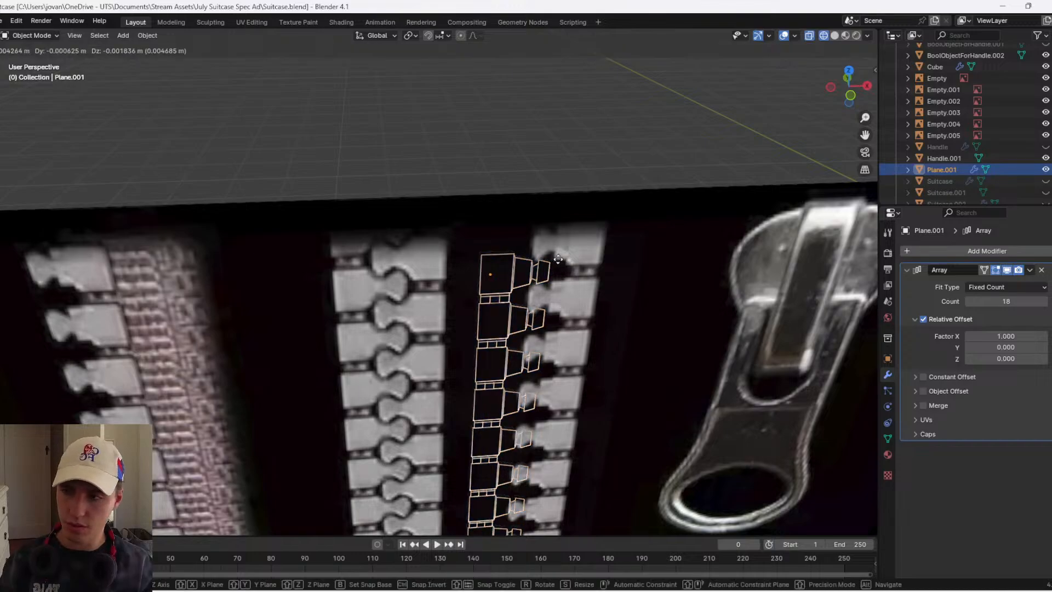
key("y")
left_click(567, 280)
key("z")
left_click(480, 297)
scroll(473, 302, "up", 1)
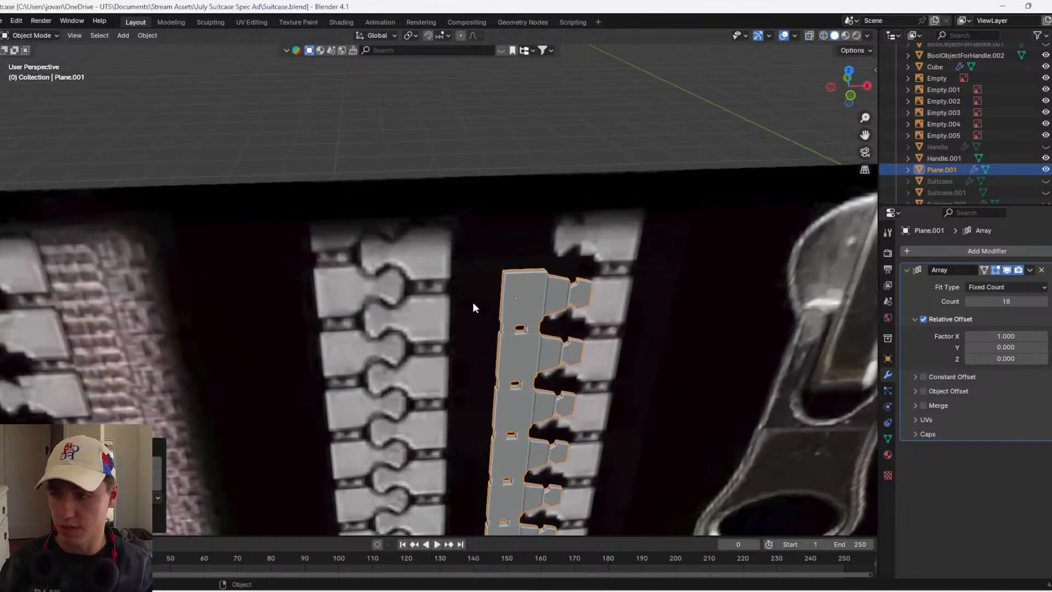
- Duplicate the remaining tooth strip in place and rotate the copy 180° about Z in front view
key("shift+d")
left_click(851, 95)
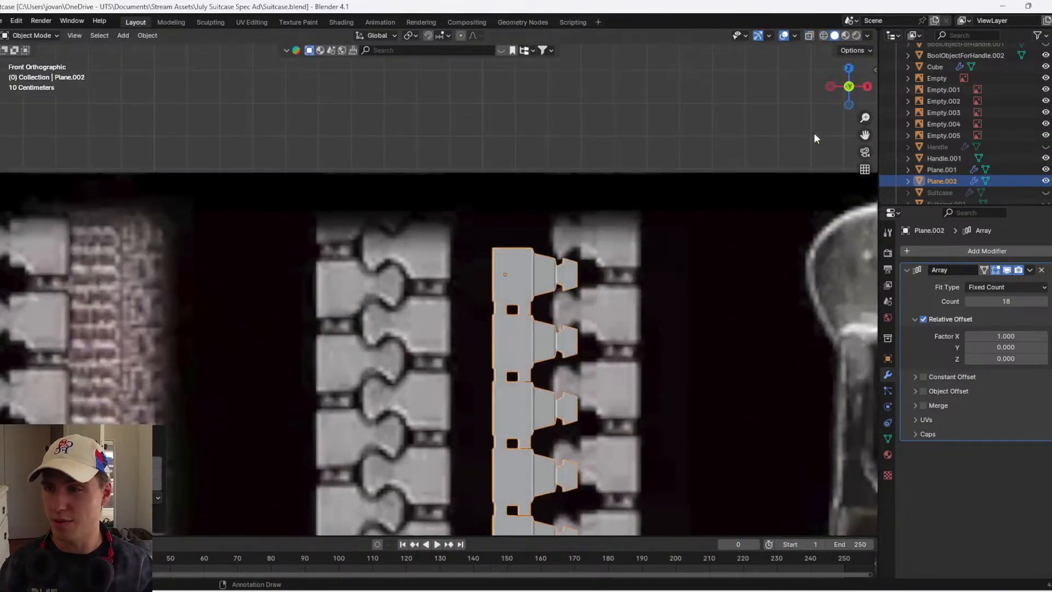
type("rz180")
key("Return")
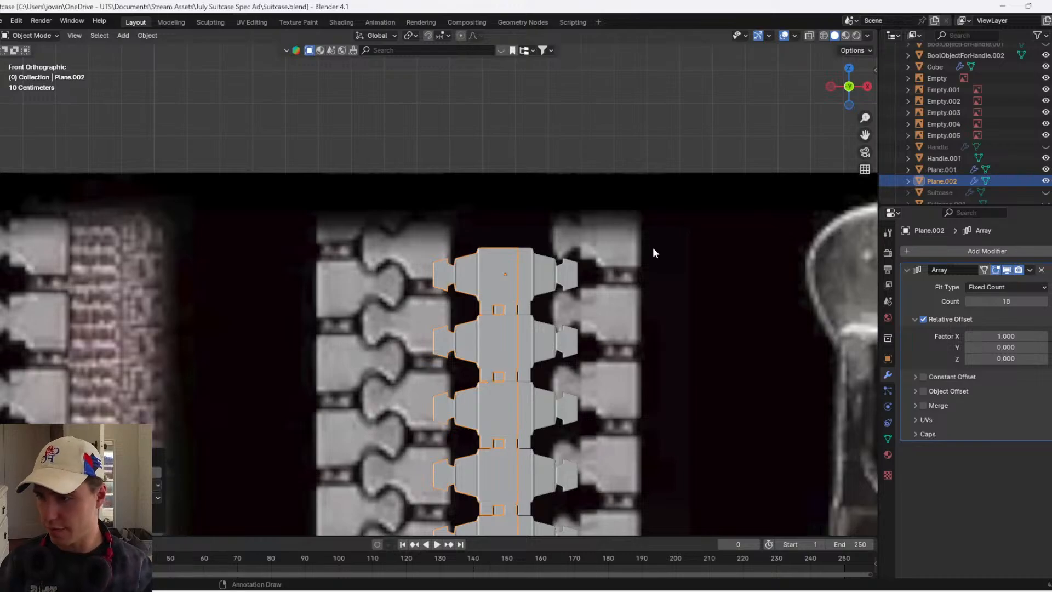
- Move the new strip right and half a tooth down so its teeth interlock with the other strip, then deselect it
key("g")
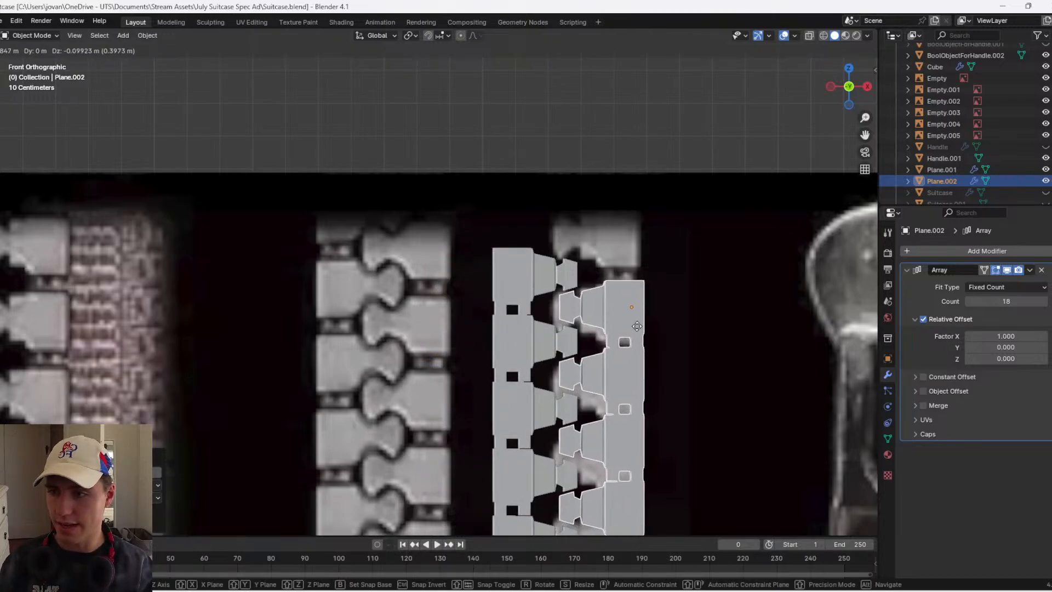
left_click(631, 338)
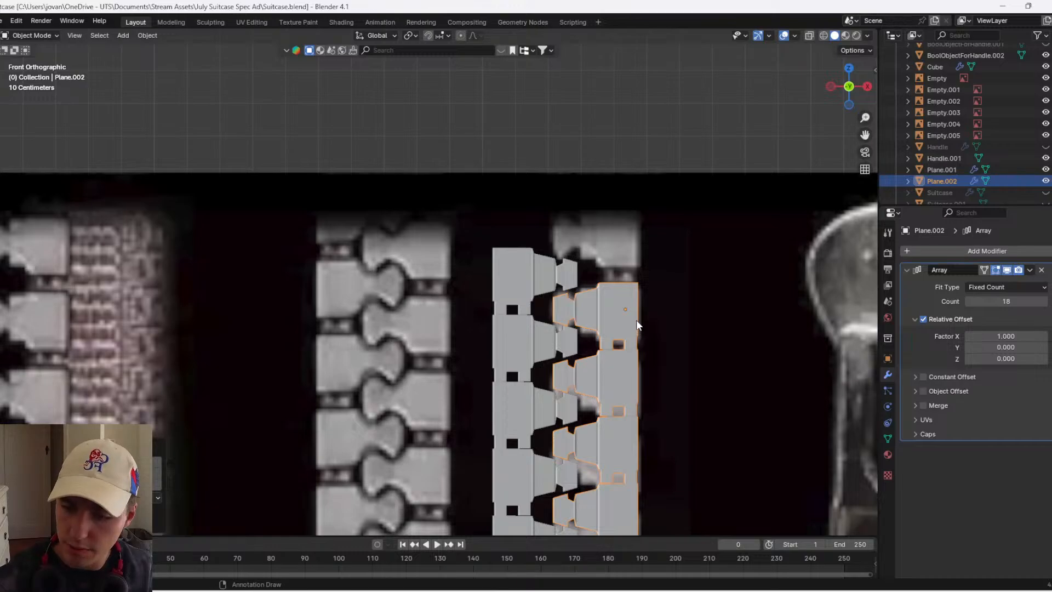
middle_click_drag(631, 324, 616, 281, "shift")
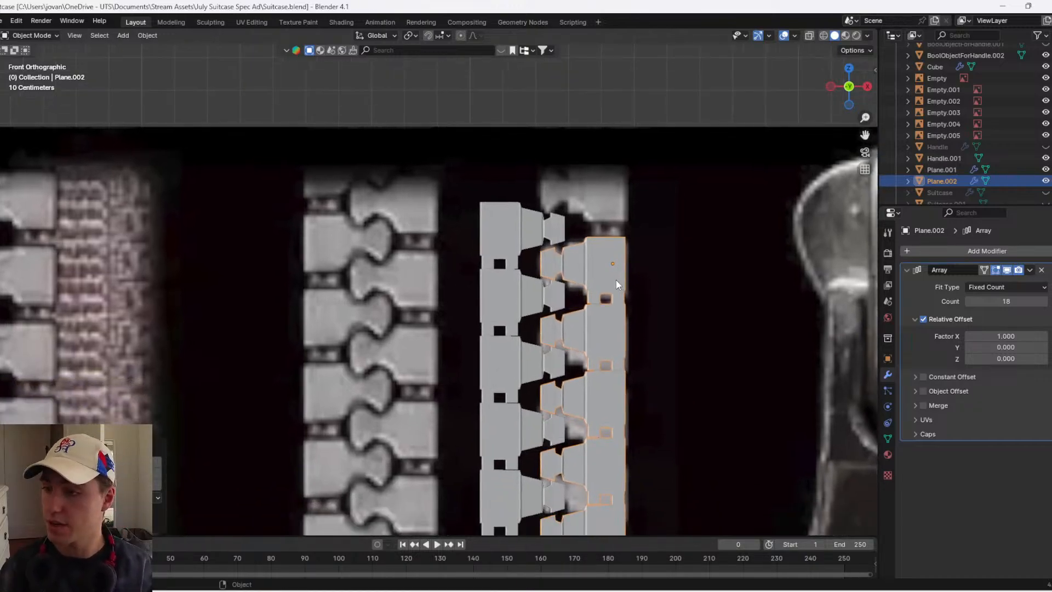
key("g")
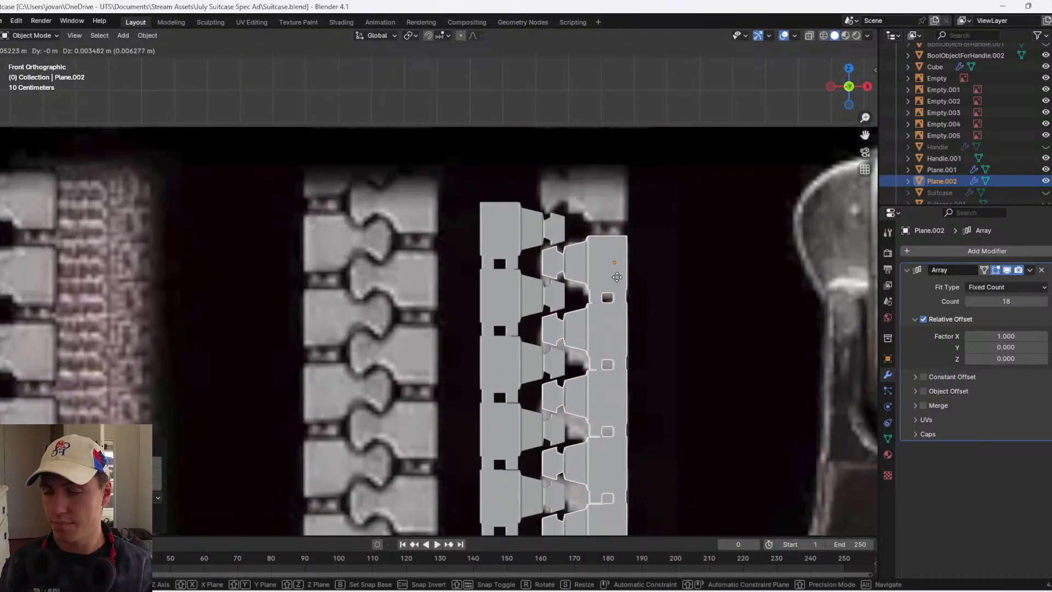
left_click(619, 278)
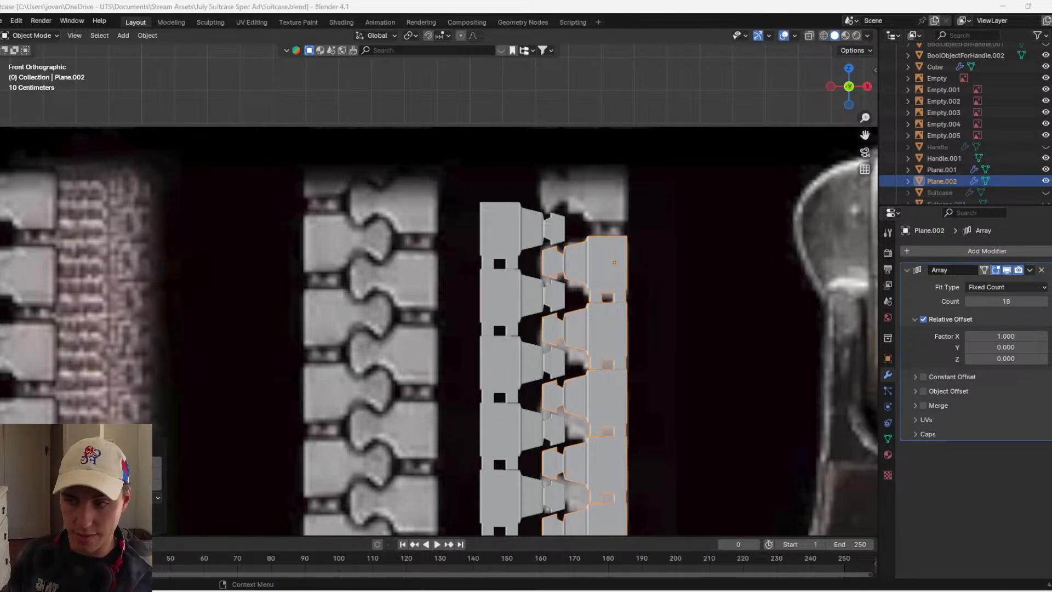
left_click(630, 92)
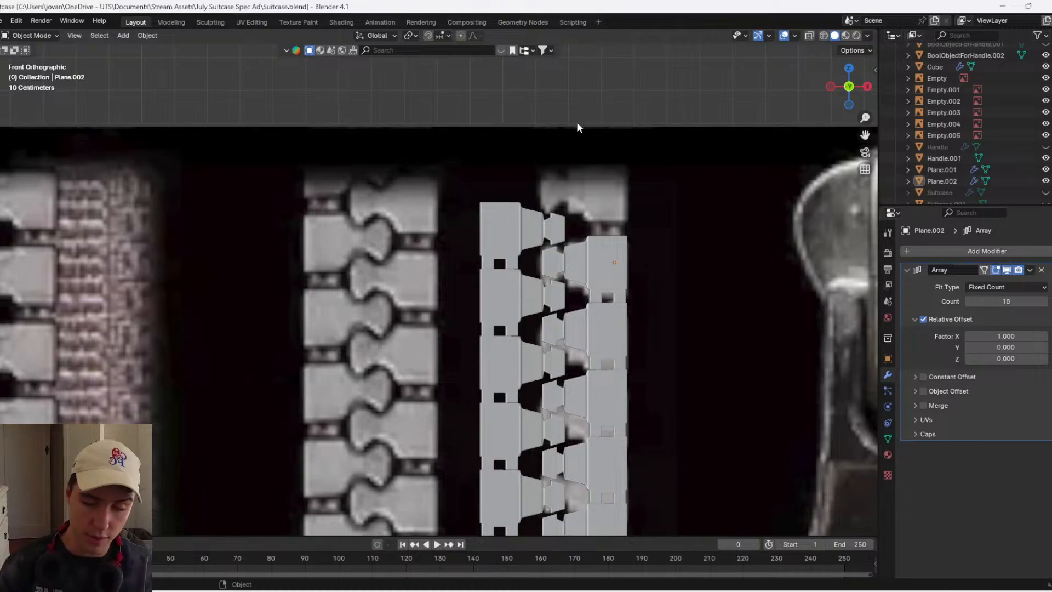
mouse_move(579, 105)
middle_mouse_down("shift")
mouse_move(571, 123)
mouse_move(576, 111)
middle_mouse_up("shift")
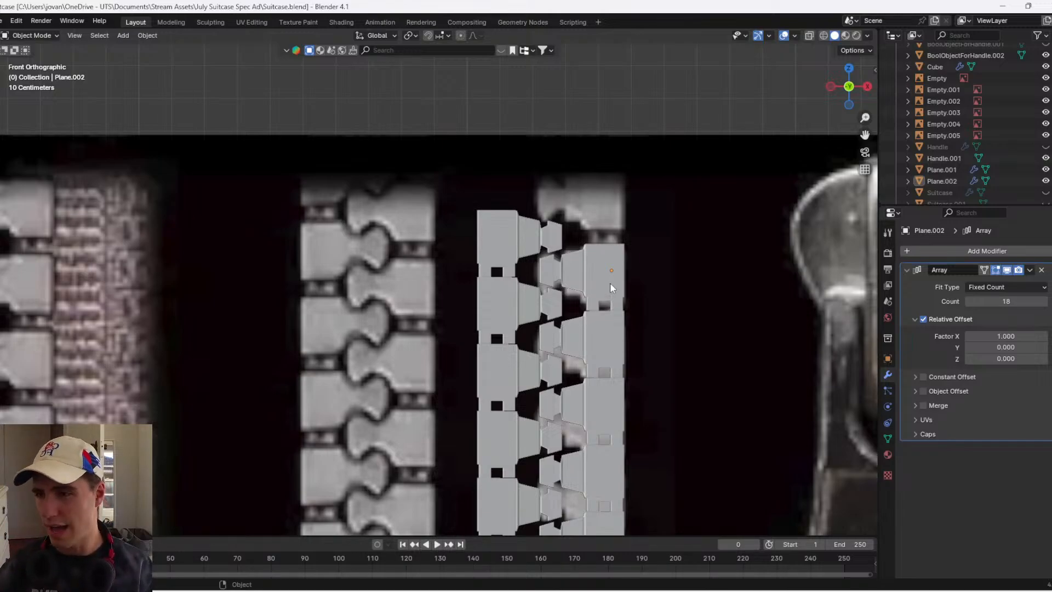
scroll(565, 233, "down", 8)
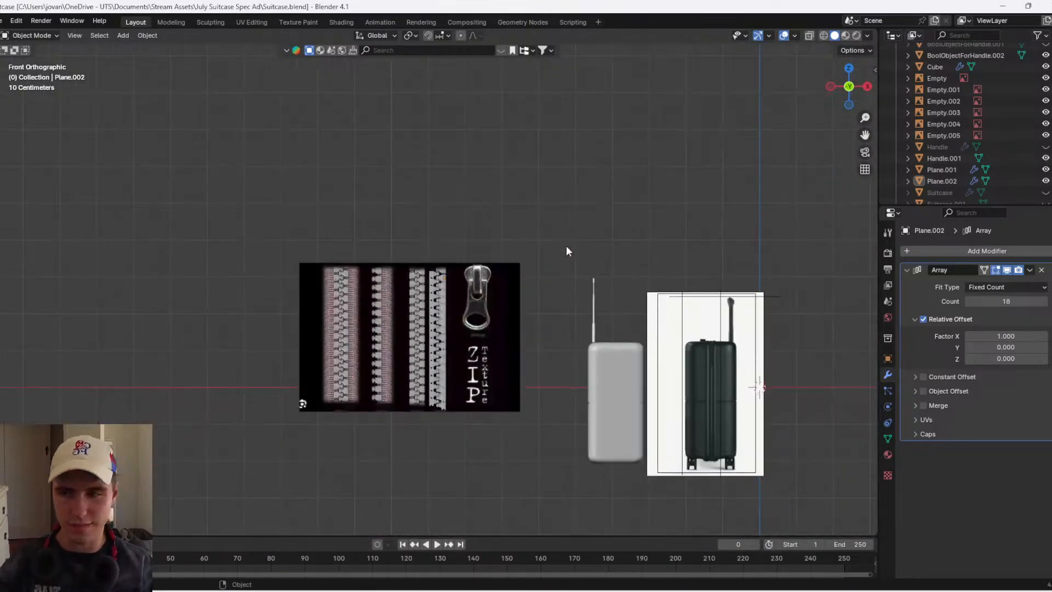
scroll(493, 303, "up", 8)
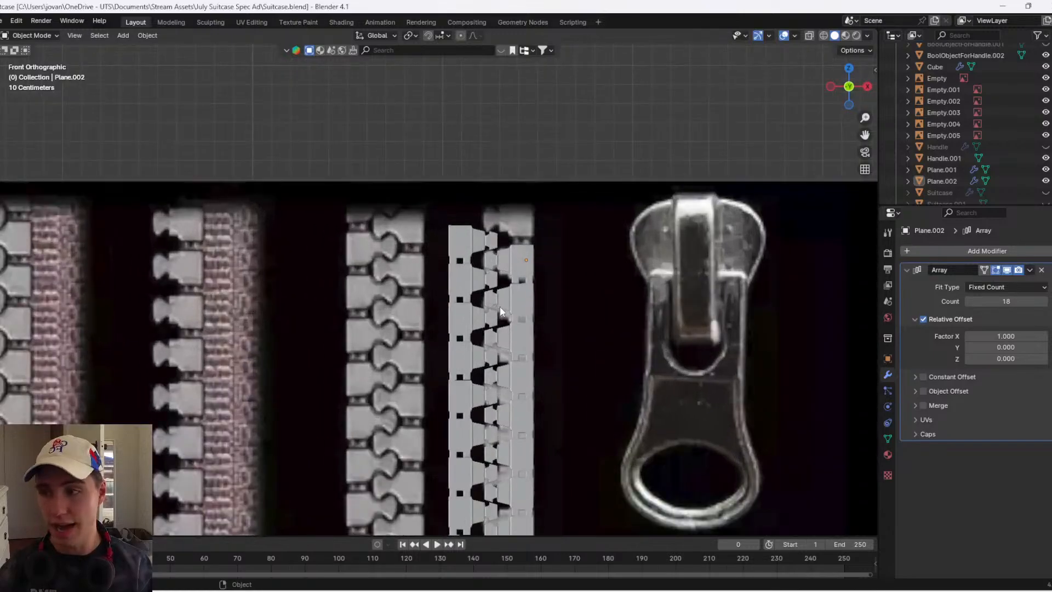
- Examine how the two tooth strips interlock against the reference image, with the second strip selected
scroll(500, 301, "up", 2)
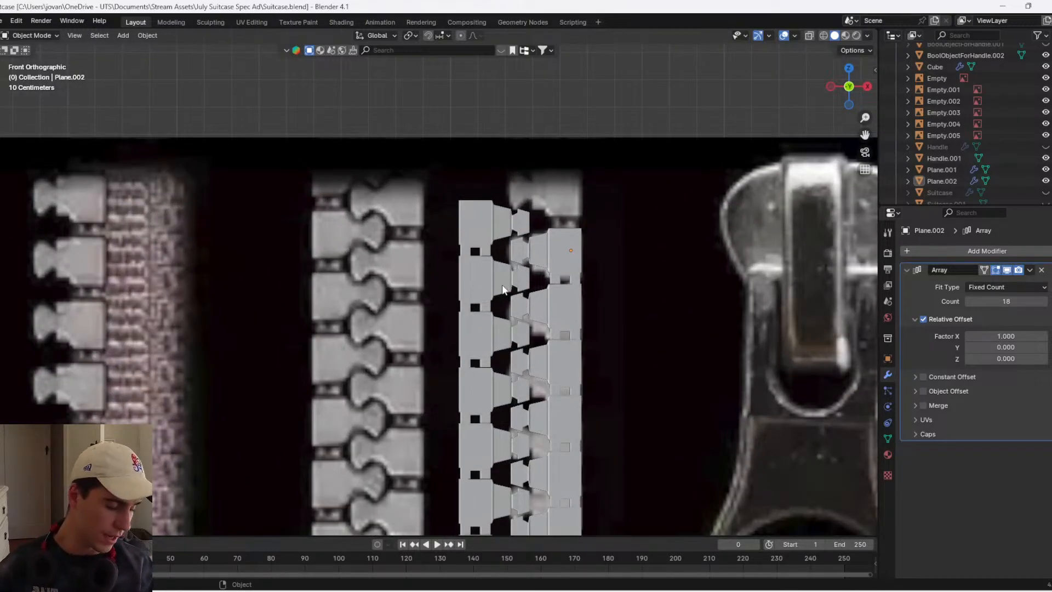
left_click(567, 241)
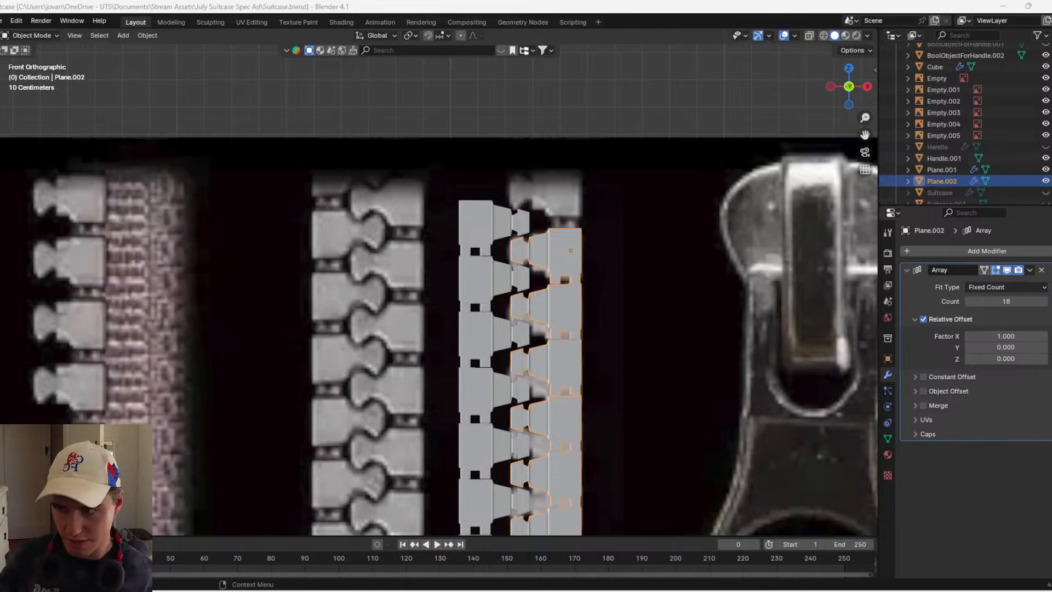
scroll(461, 133, "down", 2)
scroll(582, 161, "up", 2)
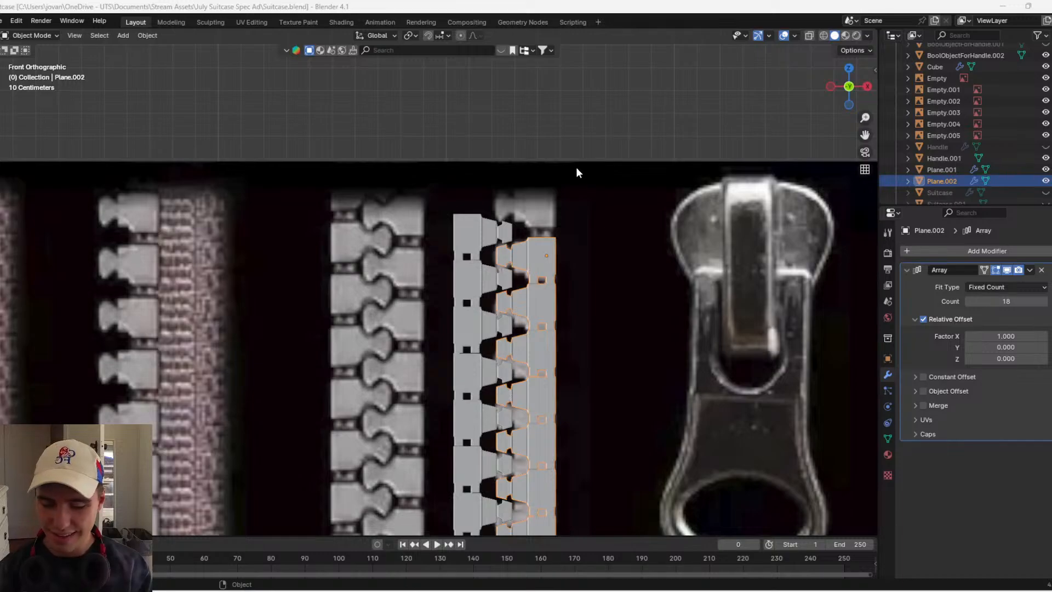
scroll(577, 167, "down", 1)
middle_click_drag(572, 52, 572, 33, "shift")
middle_click_drag(575, 213, 571, 133, "shift")
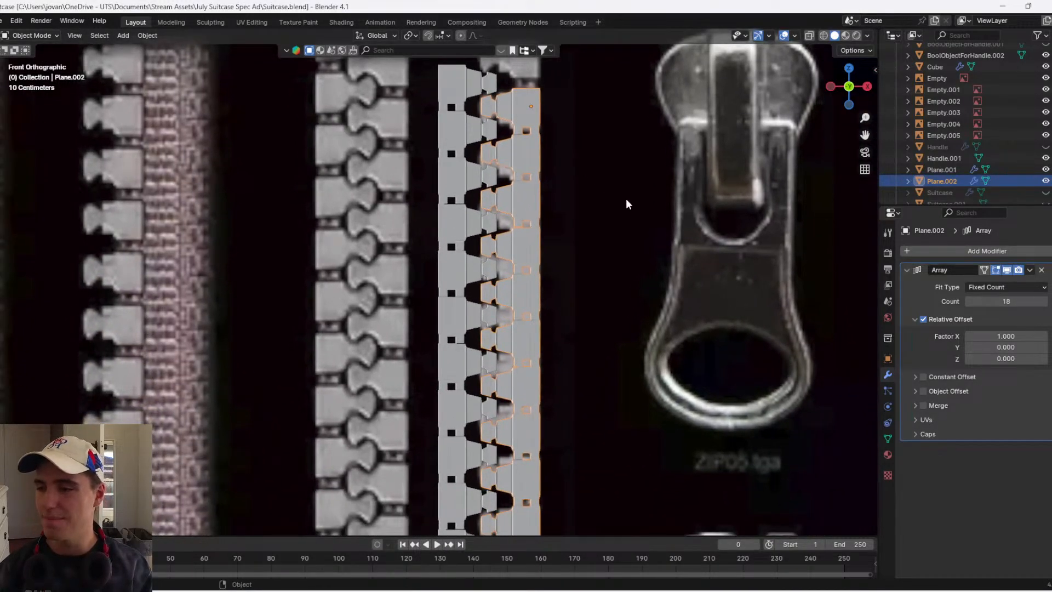
scroll(620, 208, "down", 3)
middle_click_drag(571, 260, 518, 269)
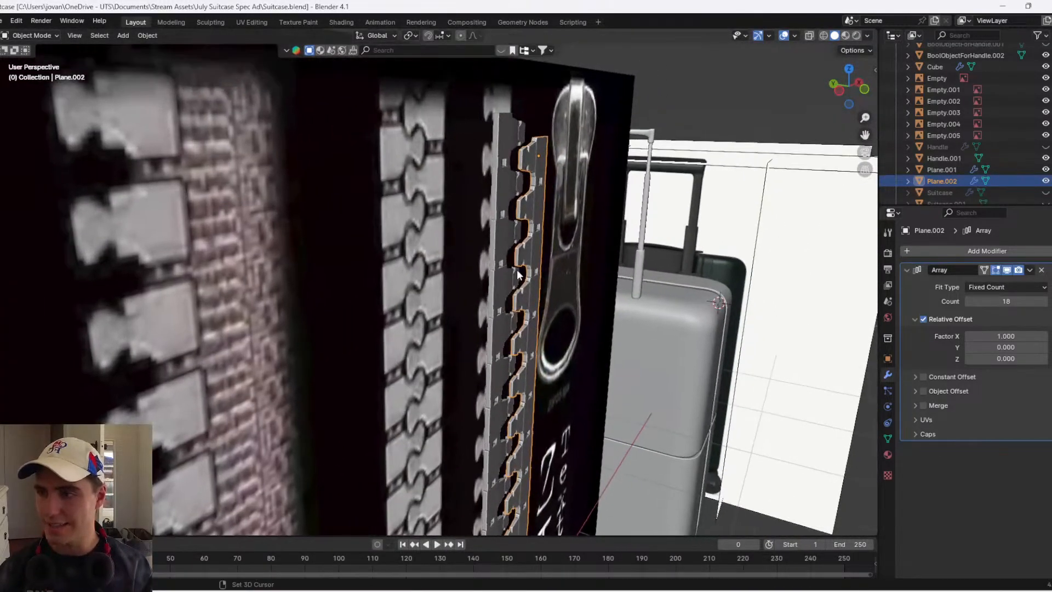
- Select both tooth strips and move them along Y, away from the front of the reference image, then deselect them
left_click(503, 239, "shift")
scroll(505, 237, "down", 3)
key("g")
key("x")
right_click(518, 265)
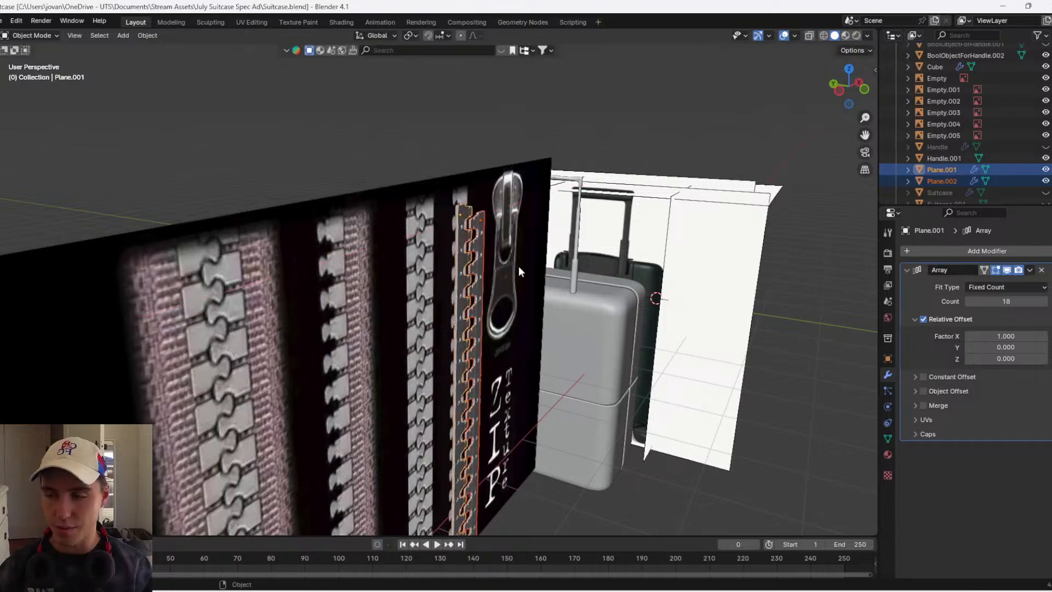
key("g")
key("y")
left_click(818, 288)
middle_click_drag(818, 288, 575, 291)
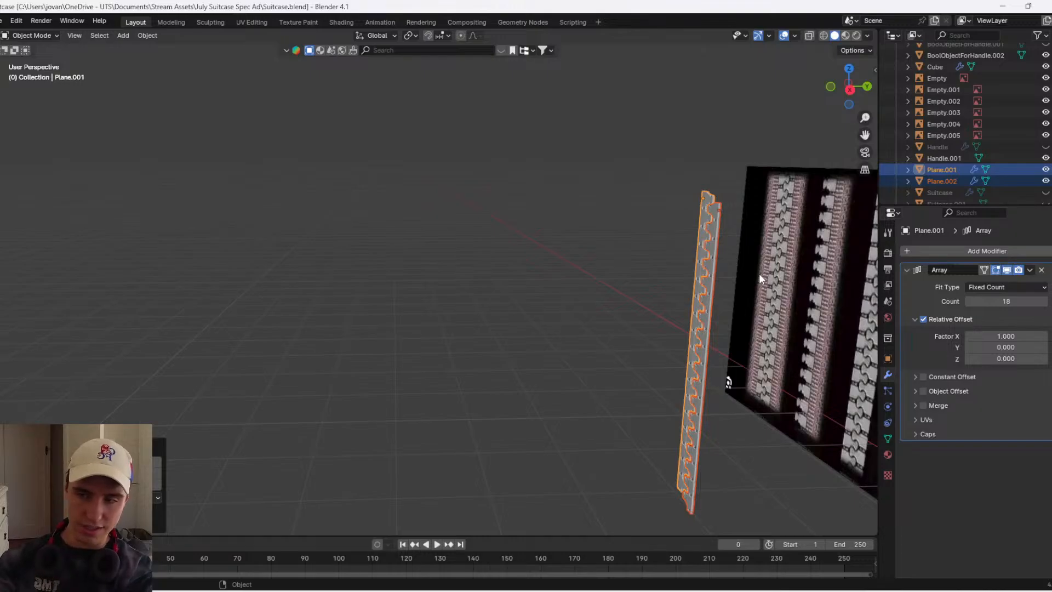
left_click(646, 267)
- Examine the moved strips alongside the reference image and suitcase, then return to a solid-shaded front view
middle_click_drag(644, 266, 678, 291)
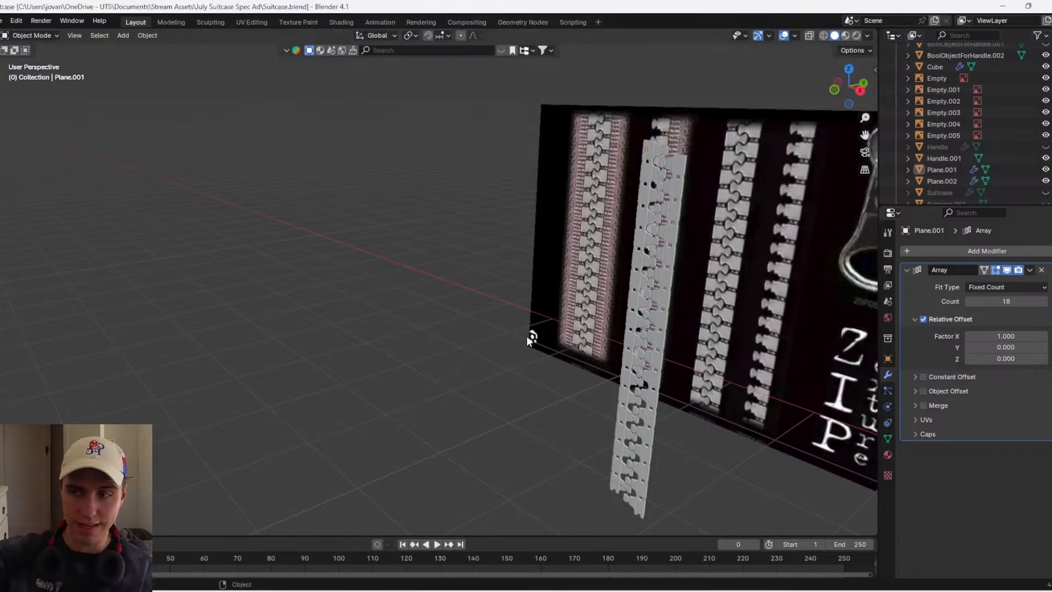
scroll(528, 336, "down", 3)
middle_click_drag(263, 379, 138, 349, "shift")
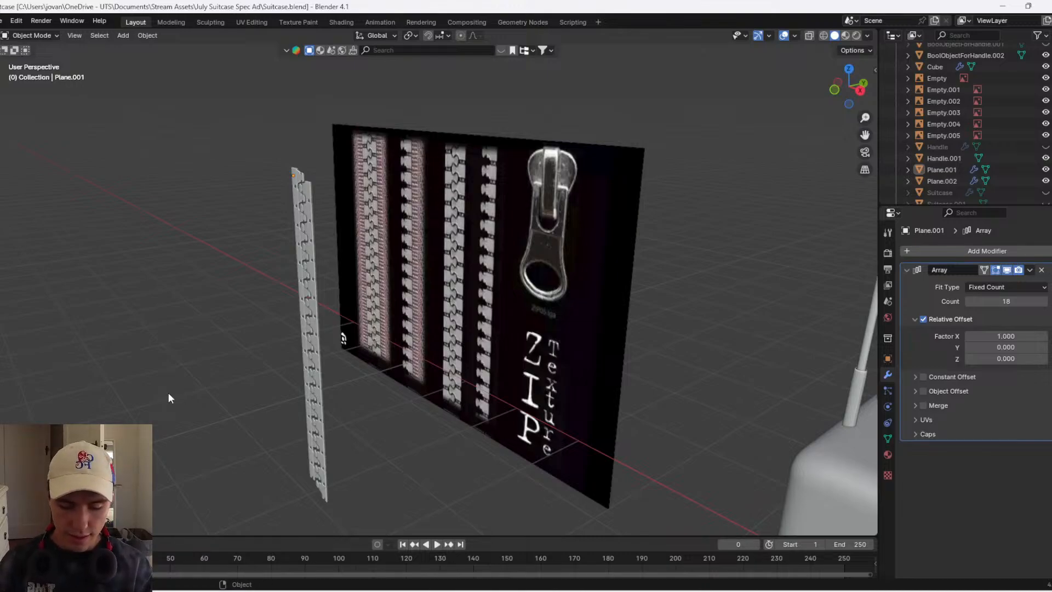
key("super")
key("super")
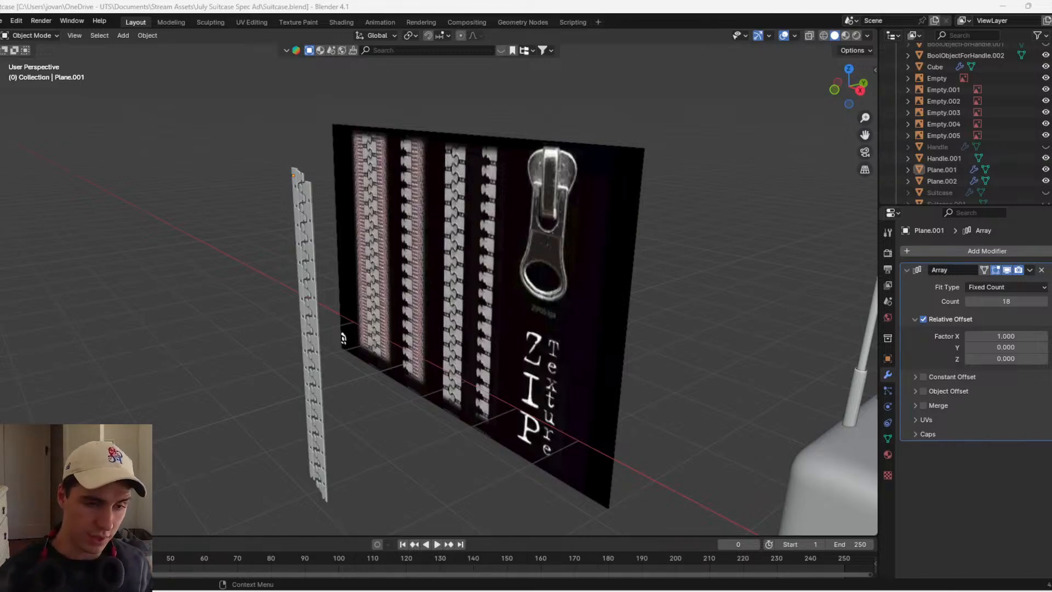
middle_click_drag(485, 226, 619, 222)
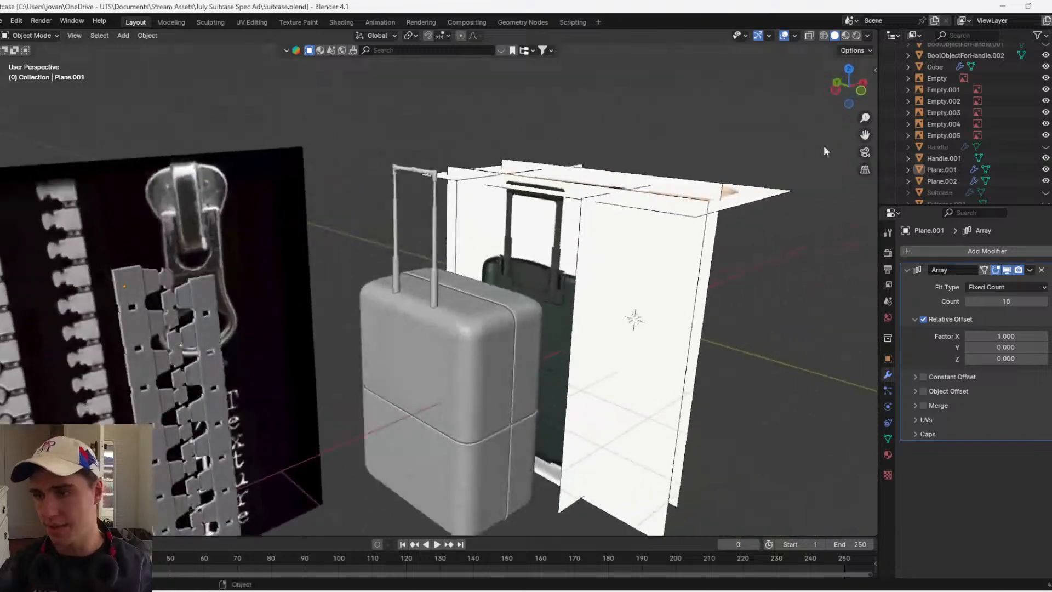
left_click(861, 90)
middle_click_drag(296, 232, 630, 133, "shift")
scroll(574, 176, "down", 2)
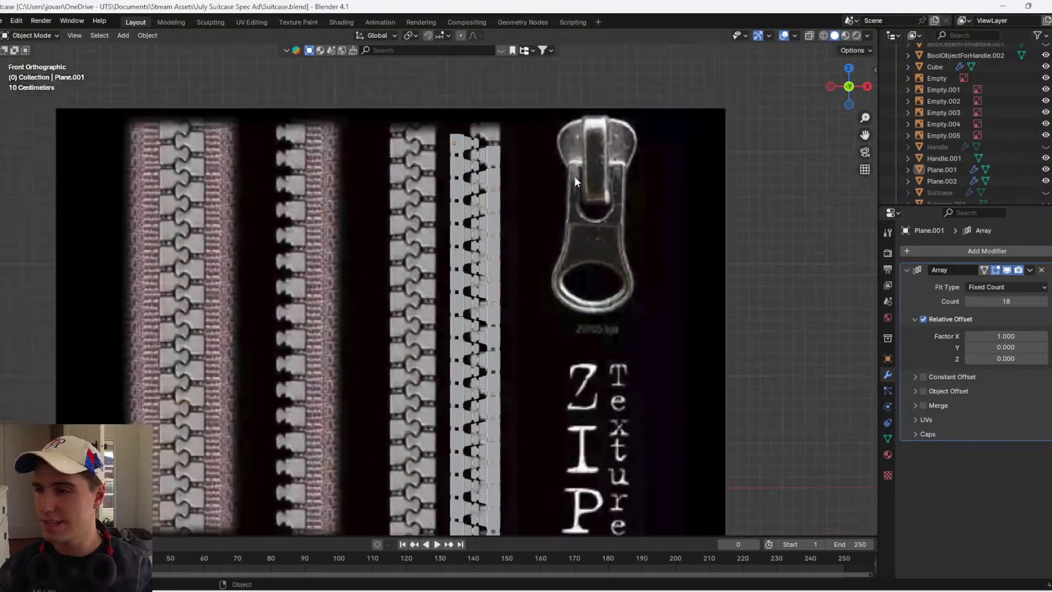
key("shift+z")
scroll(431, 174, "up", 2)
scroll(439, 184, "down", 4)
key("z")
left_click(515, 192)
- Select both tooth strips and add a new mesh plane, then undo the addition
scroll(523, 212, "up", 4)
left_click(508, 215)
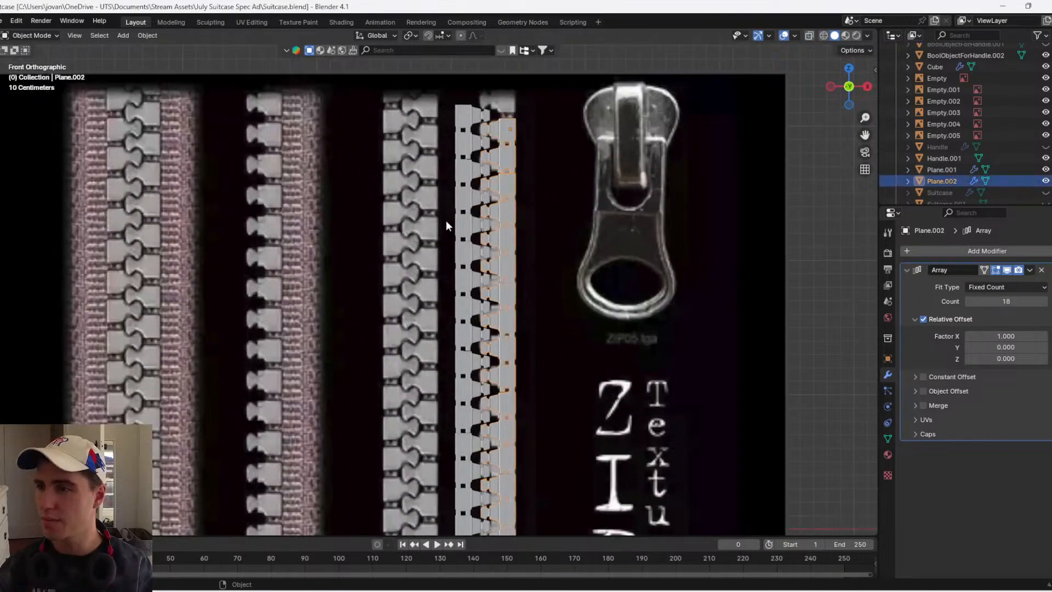
left_click(459, 213, "shift")
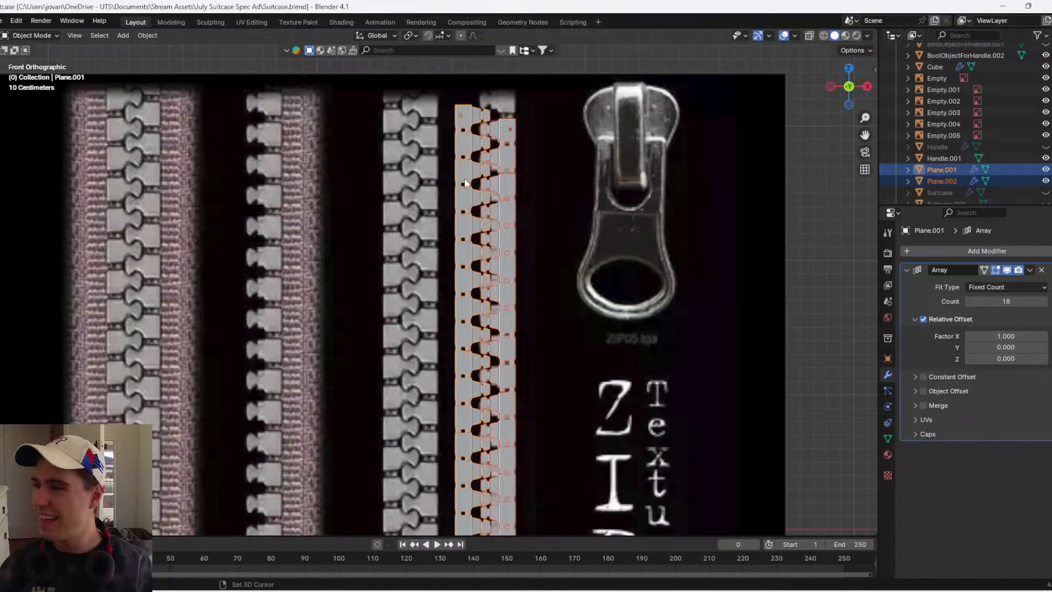
key("shift+a")
mouse_move(439, 176)
left_click(507, 176)
scroll(496, 274, "down", 3)
scroll(496, 274, "up", 3)
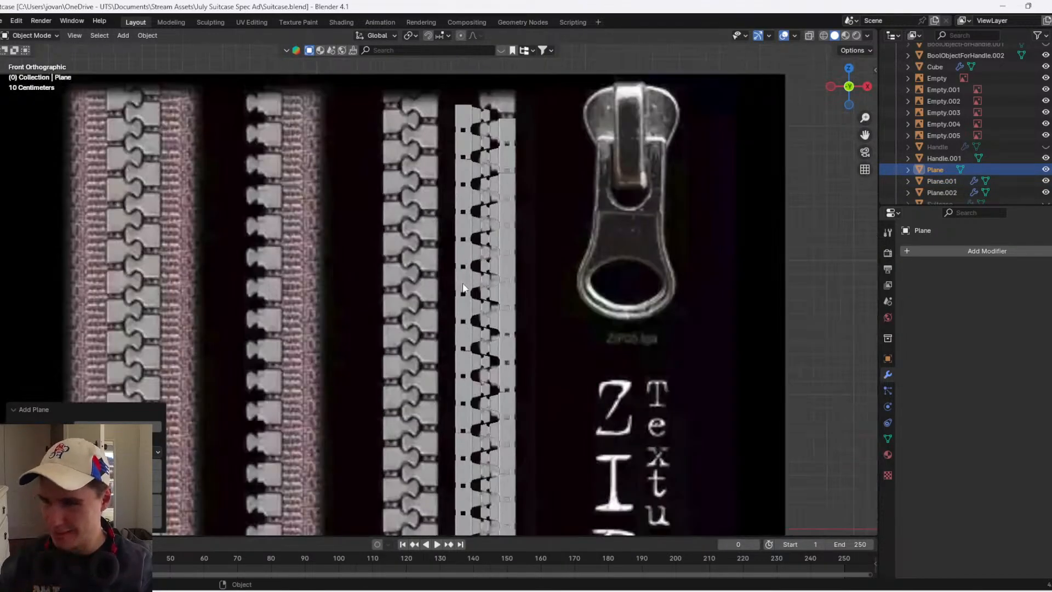
left_click(496, 270, "shift")
scroll(517, 261, "down", 4)
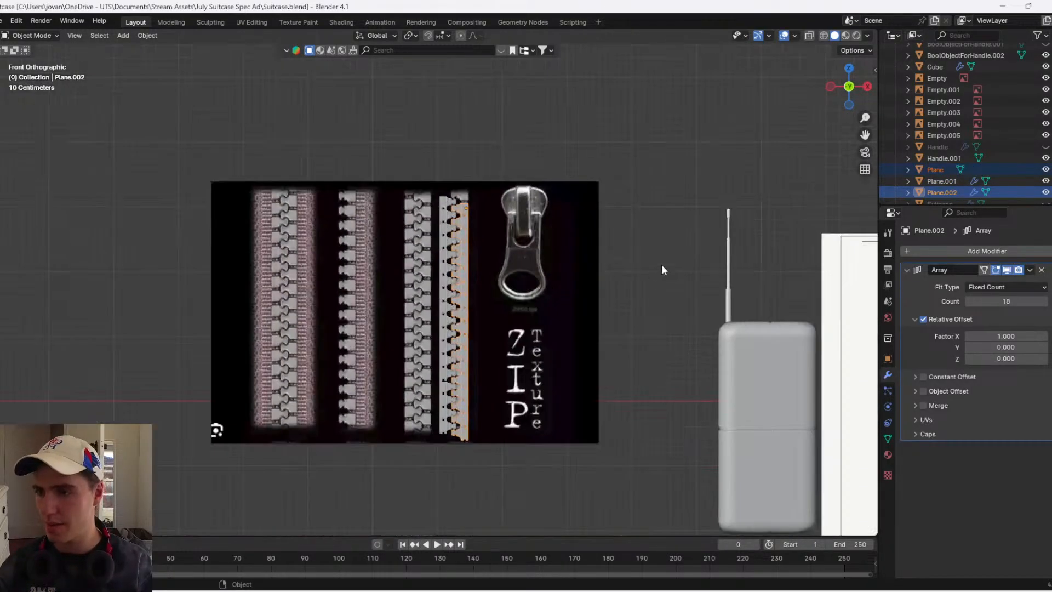
key("ctrl+j")
scroll(673, 259, "up", 3)
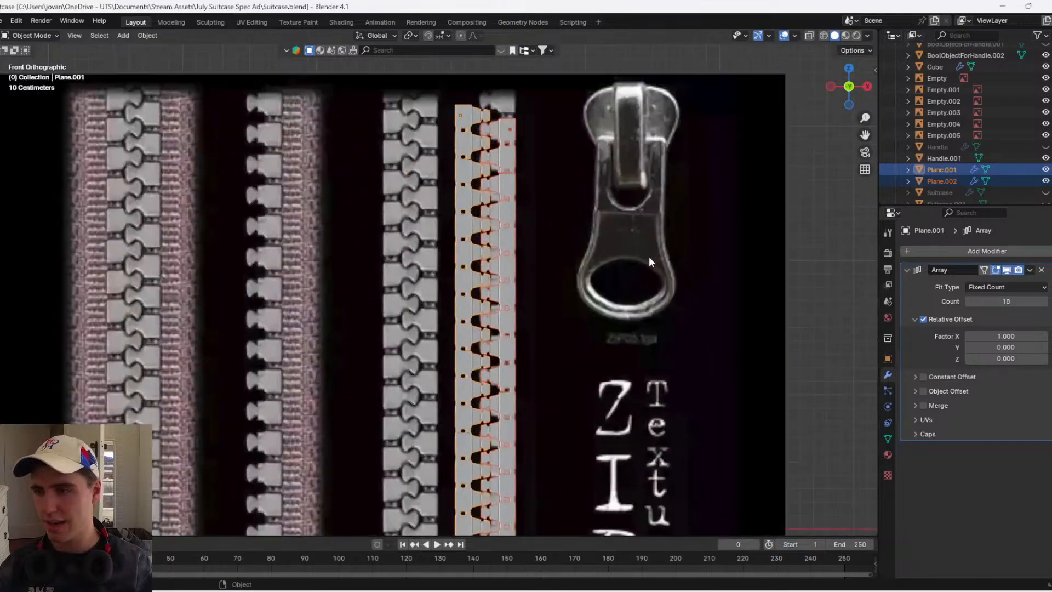
- Extrude the outer side of the second strip's top tooth outward along X to form an extra block
key("Tab")
scroll(475, 238, "up", 5)
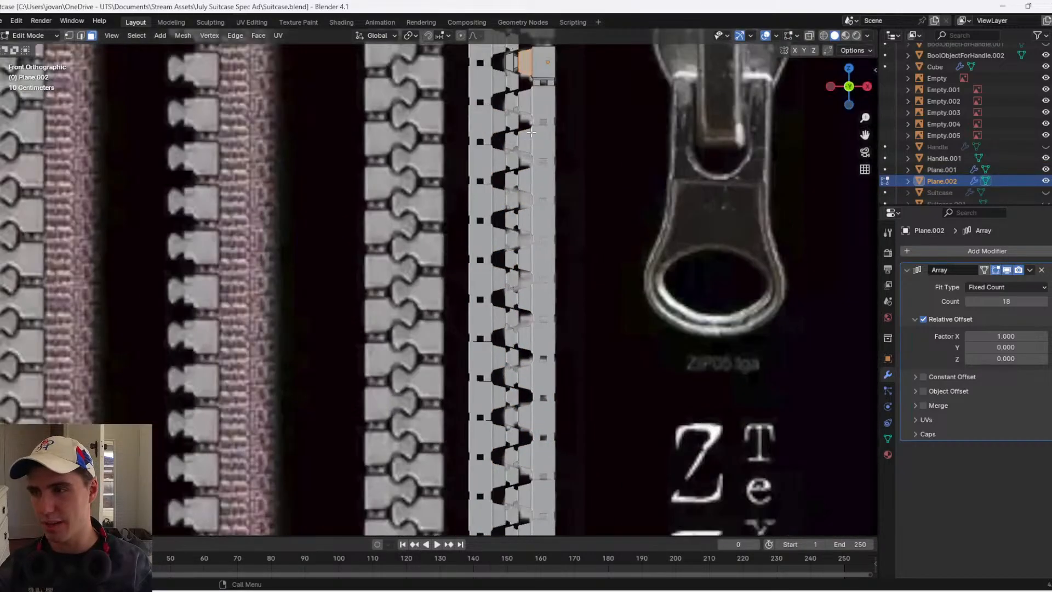
scroll(475, 237, "up", 2)
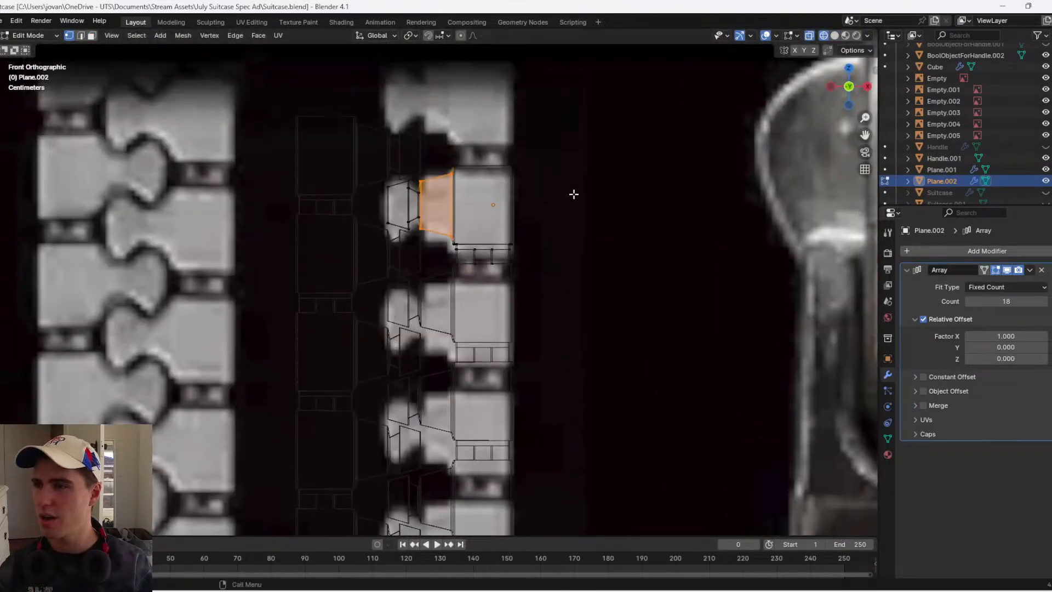
left_click_drag(551, 102, 506, 247)
scroll(526, 213, "up", 1)
scroll(528, 212, "down", 1)
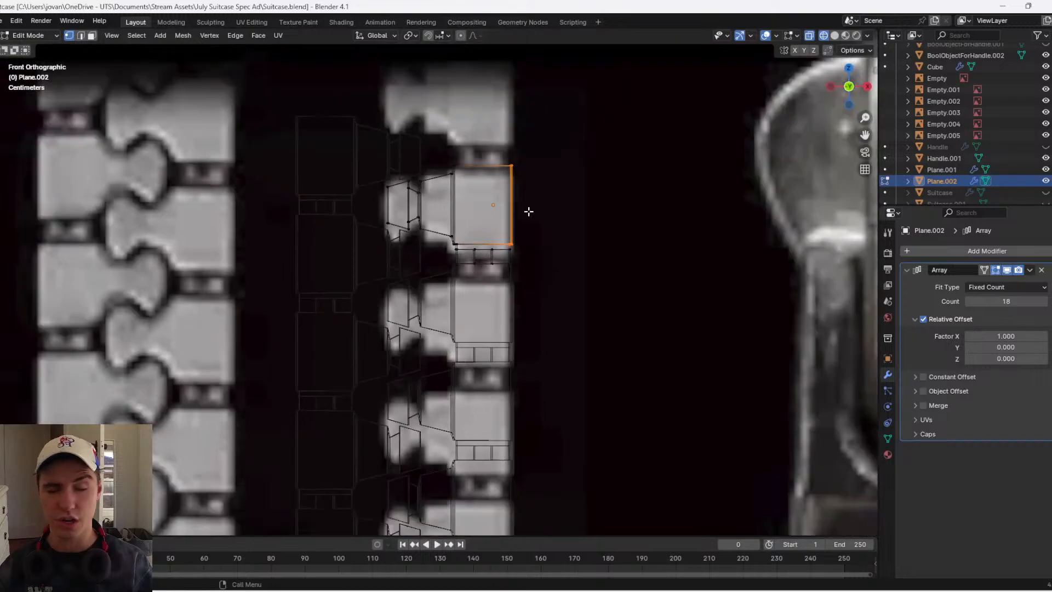
key("e")
right_click(547, 217)
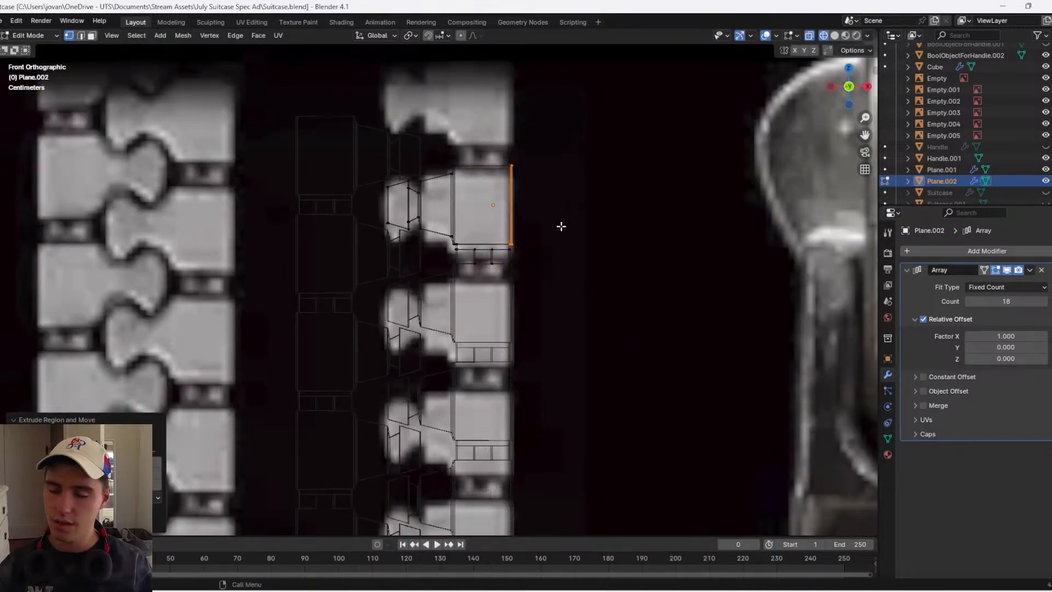
scroll(584, 218, "up", 1)
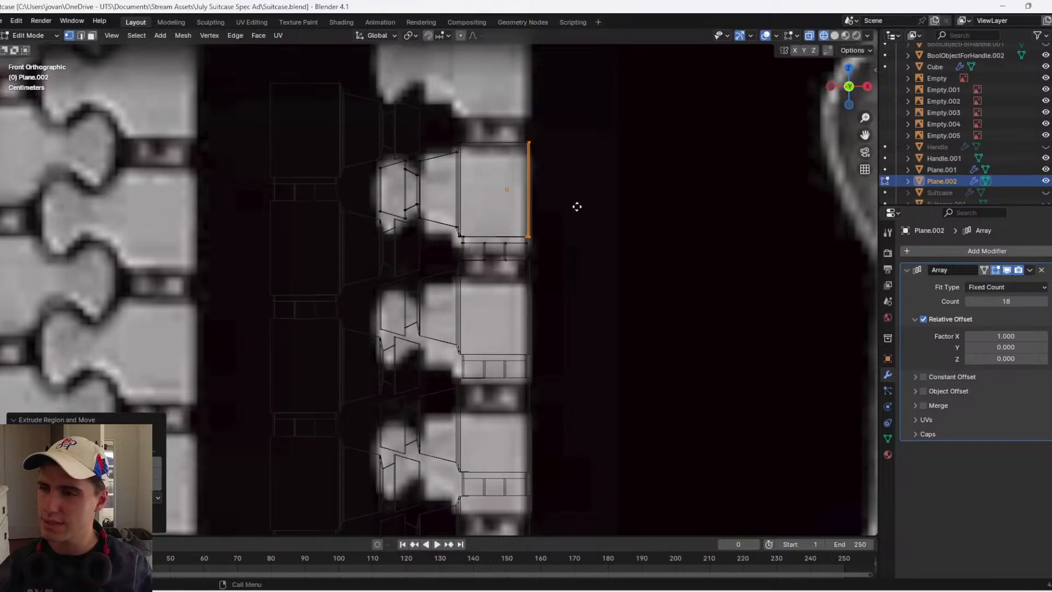
key("e")
key("x")
left_click(631, 197)
key("Tab")
key("z")
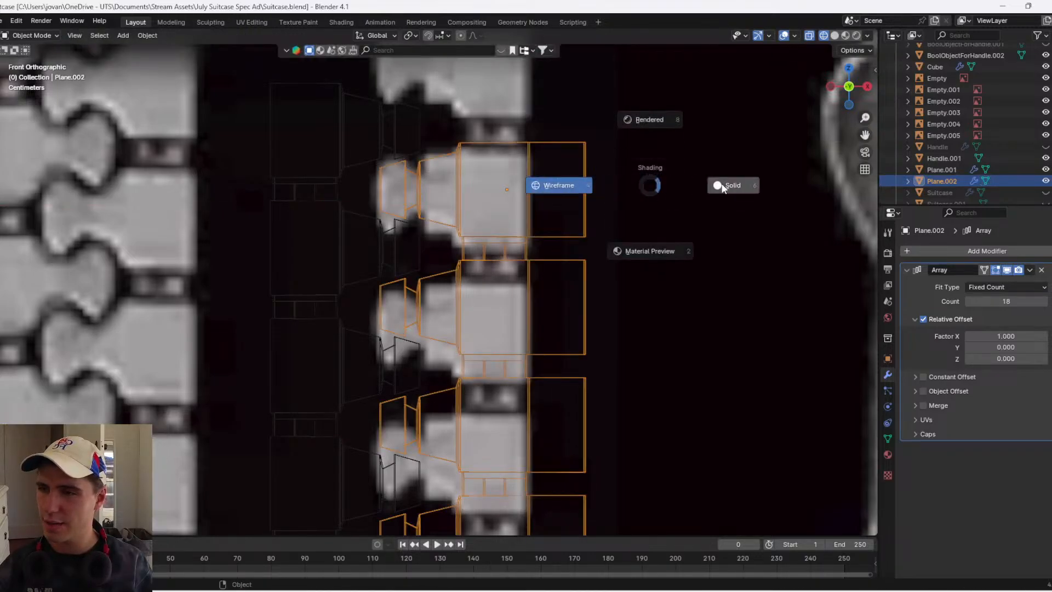
left_click(724, 186)
- Extrude the underside face of the tooth's new outer block downward along Z toward the next tooth
scroll(607, 219, "down", 4)
scroll(550, 250, "up", 2)
key("Tab")
middle_click_drag(551, 251, 588, 214)
key("3")
left_click(588, 232)
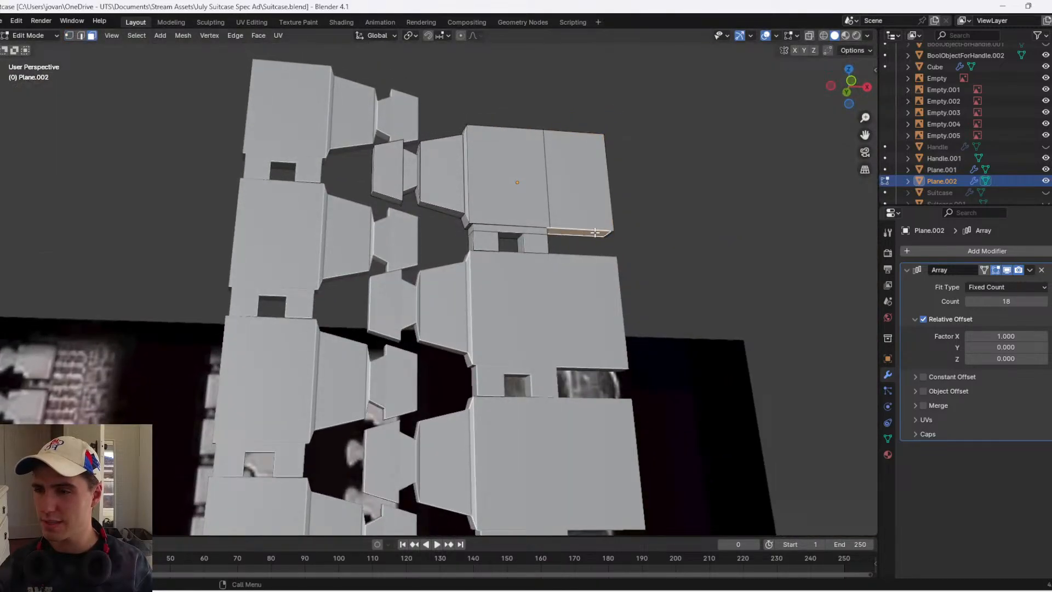
key("shift+z")
left_click(604, 229)
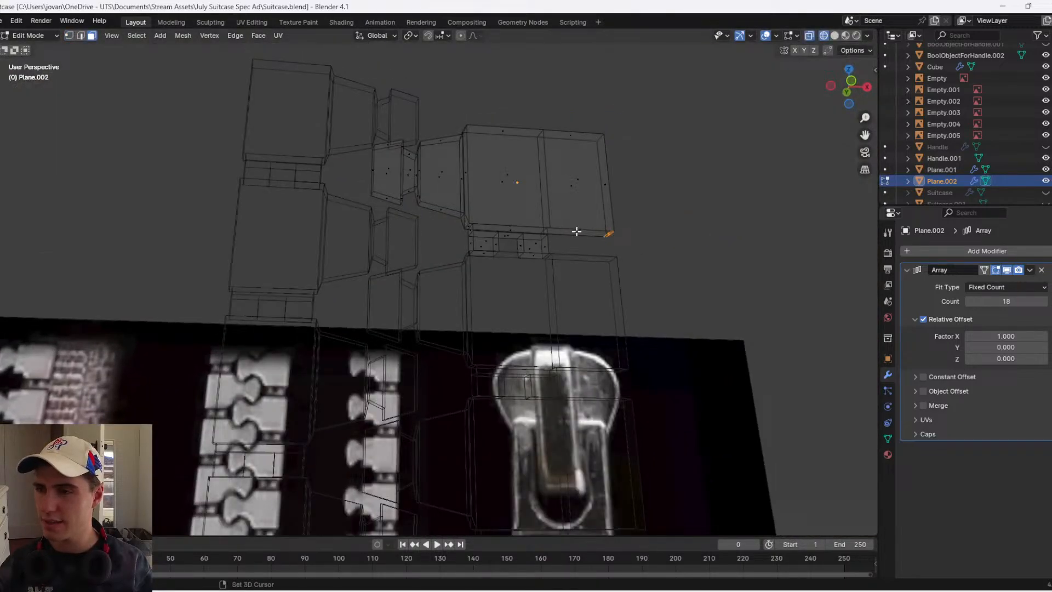
left_click(577, 231)
key("z")
left_click(660, 228)
left_click(850, 81)
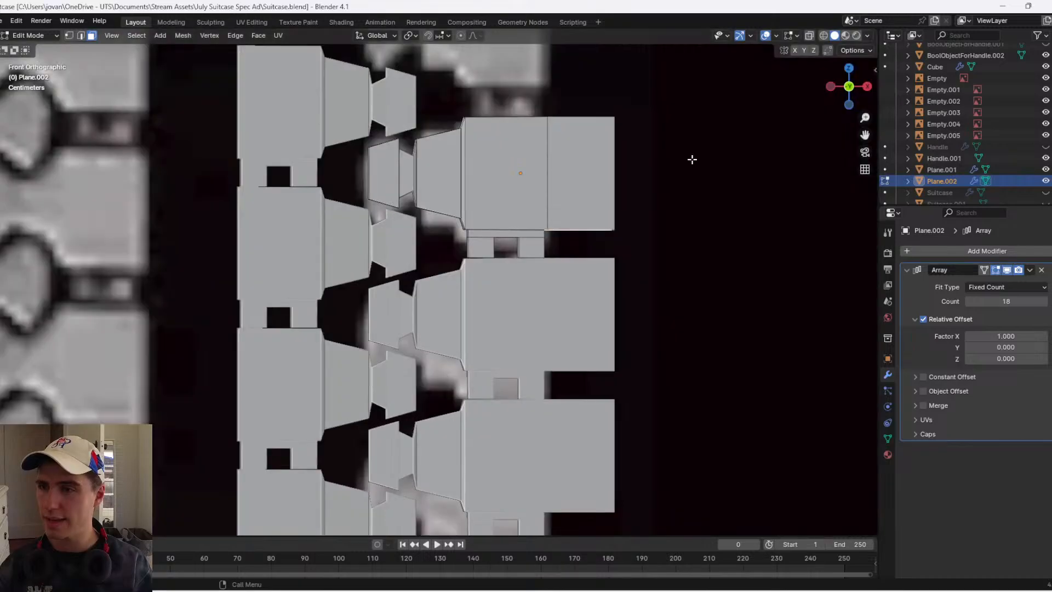
key("g")
key("z")
right_click(689, 160)
key("e")
right_click(676, 176)
key("g")
key("z")
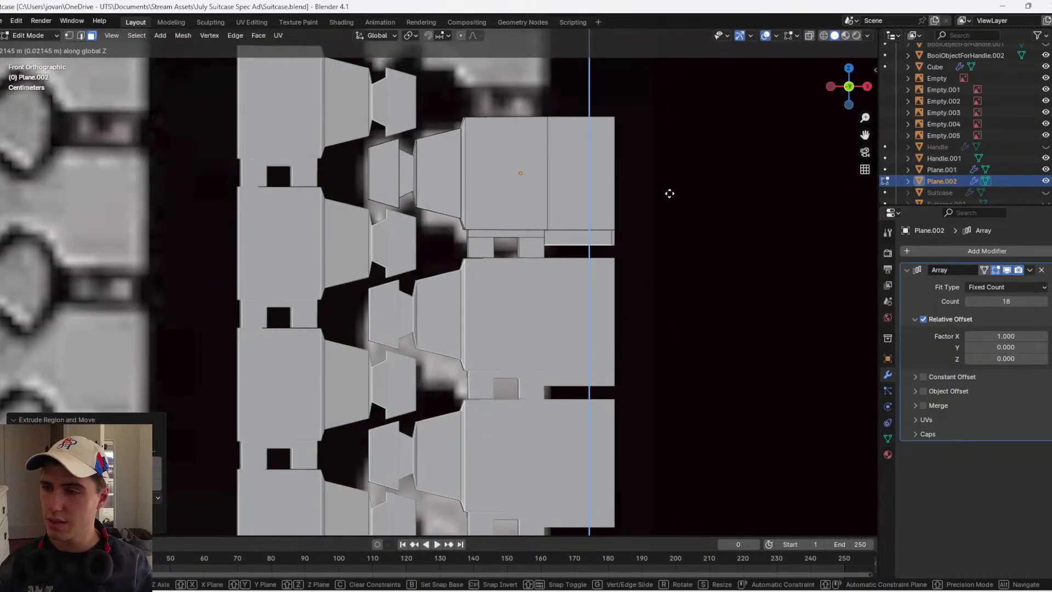
left_click(669, 205)
- Inspect the closed gap beneath the outer block across the strip, then undo the downward extrusion
scroll(688, 219, "up", 5)
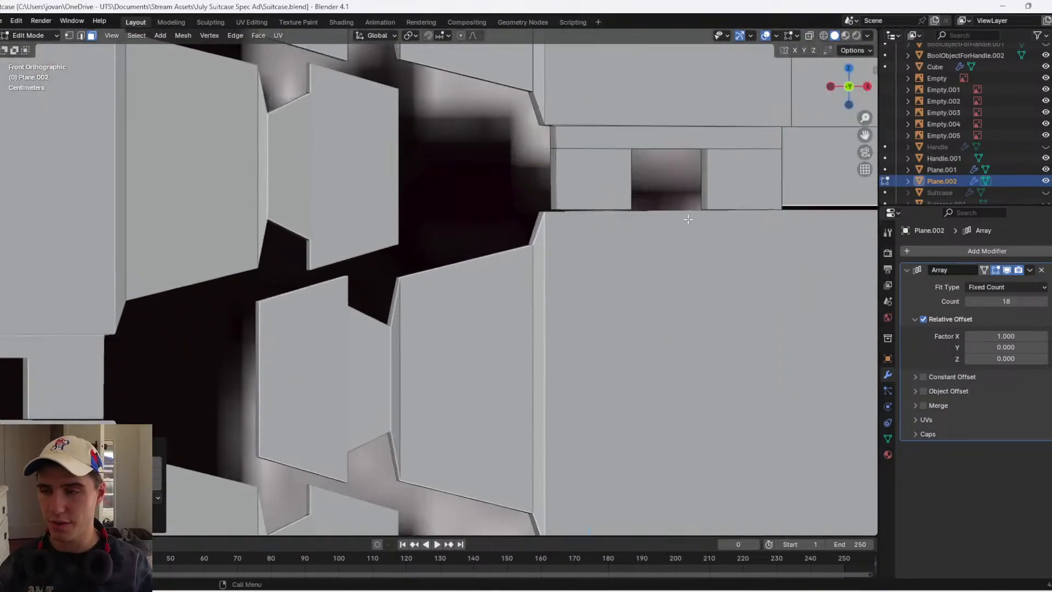
middle_click_drag(688, 219, 384, 220, "shift")
scroll(481, 263, "up", 1)
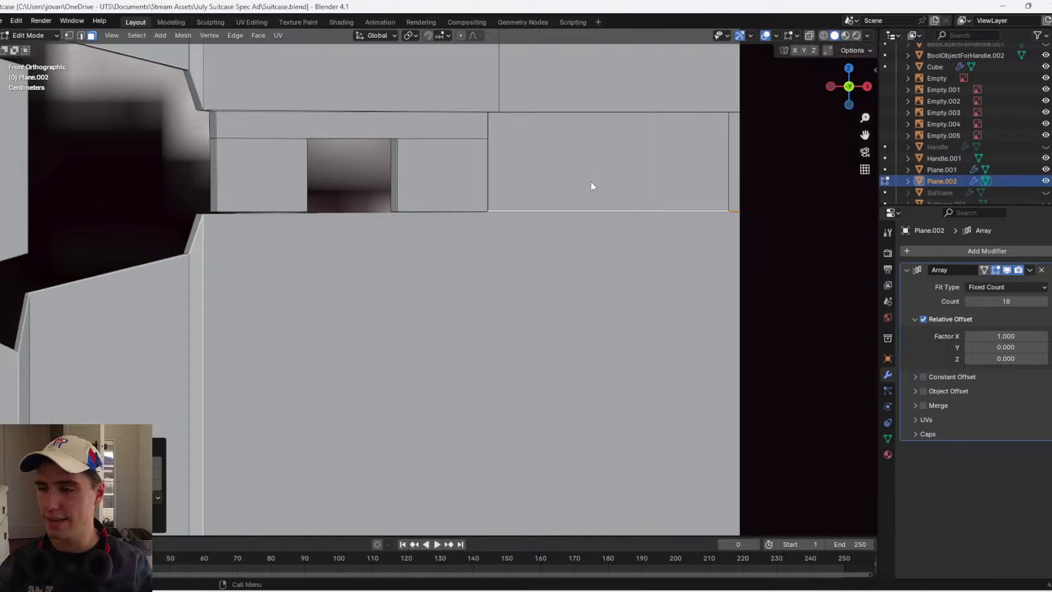
scroll(591, 186, "down", 6)
key("Tab")
scroll(445, 236, "down", 5)
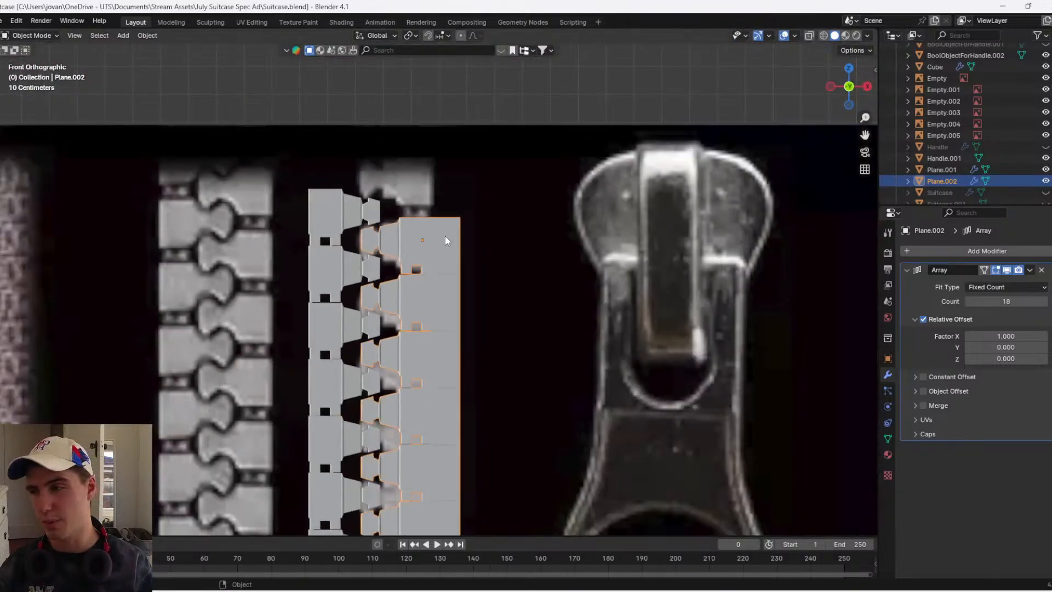
scroll(445, 236, "up", 5)
key("Tab")
scroll(471, 209, "up", 3)
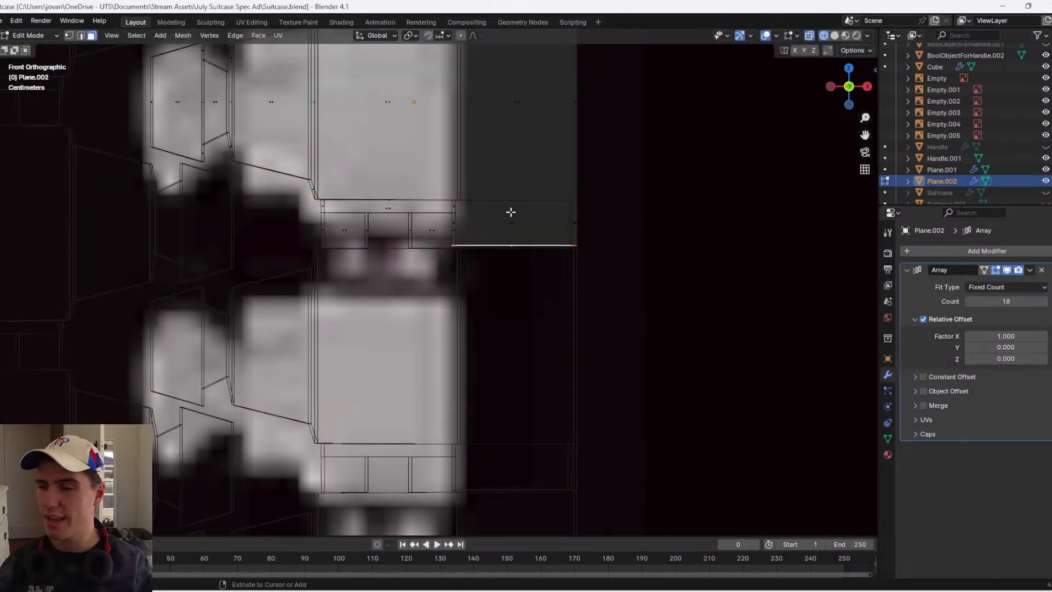
key("ctrl+z")
- Add a vertical loop cut through the outer block, closer to its inner side
mouse_move(509, 216)
middle_mouse_down("shift")
mouse_move(404, 244)
mouse_move(455, 215)
middle_mouse_up("shift")
scroll(406, 230, "up", 1)
key("ctrl+r")
left_click(414, 221)
left_click(385, 217)
- Extrude the underside face outside the loop cut downward along Z as a connector to the next tooth
key("z")
left_click(445, 223)
key("3")
left_click(475, 230)
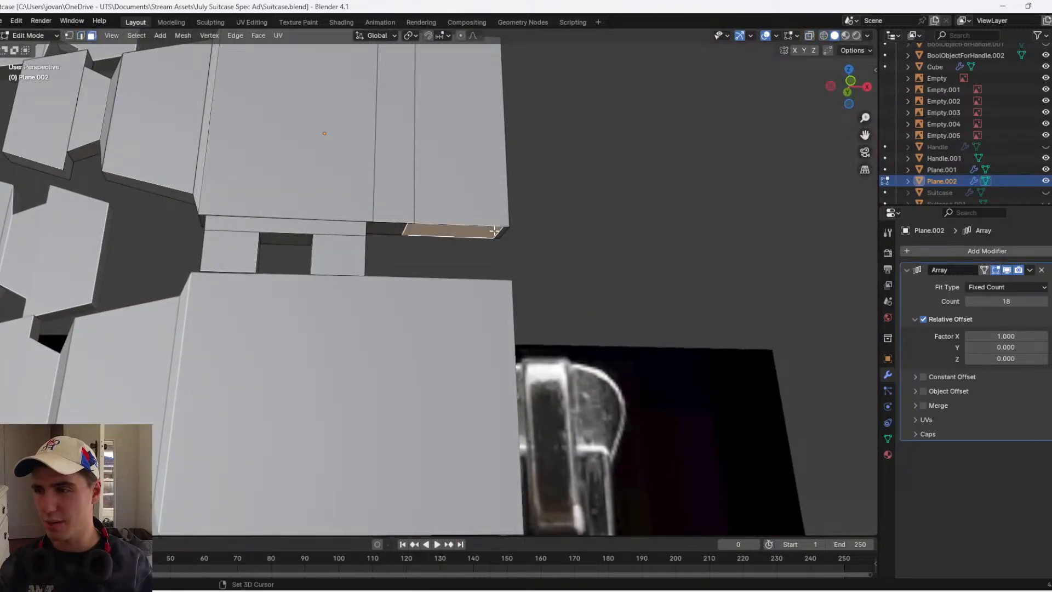
key("e")
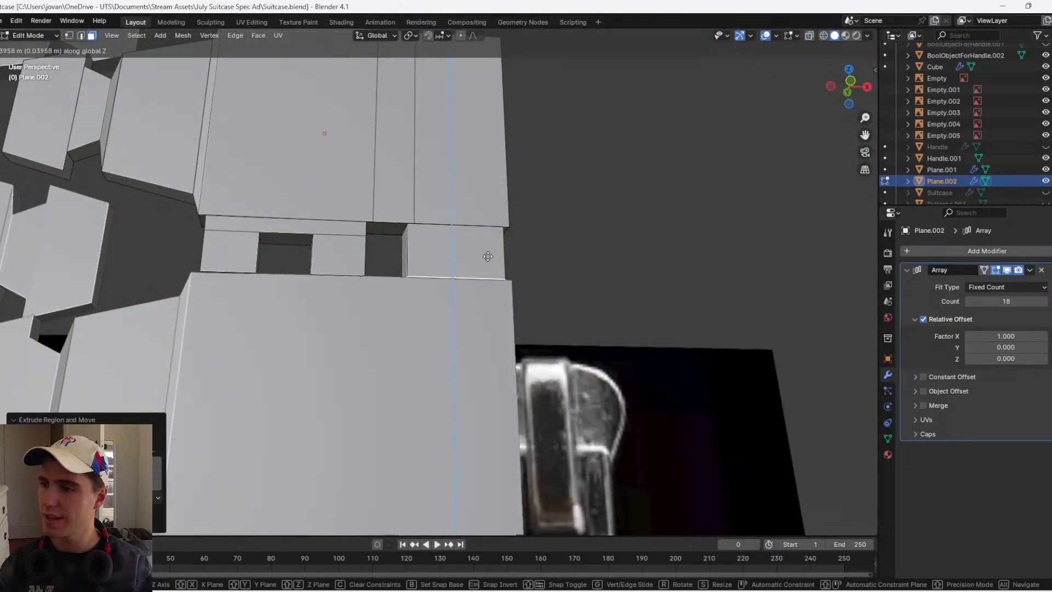
left_click(488, 262)
- Fit the connector's lower face to the next tooth in front wireframe view, then return to solid-shaded object mode
left_click(849, 83)
key("z")
left_click(506, 192)
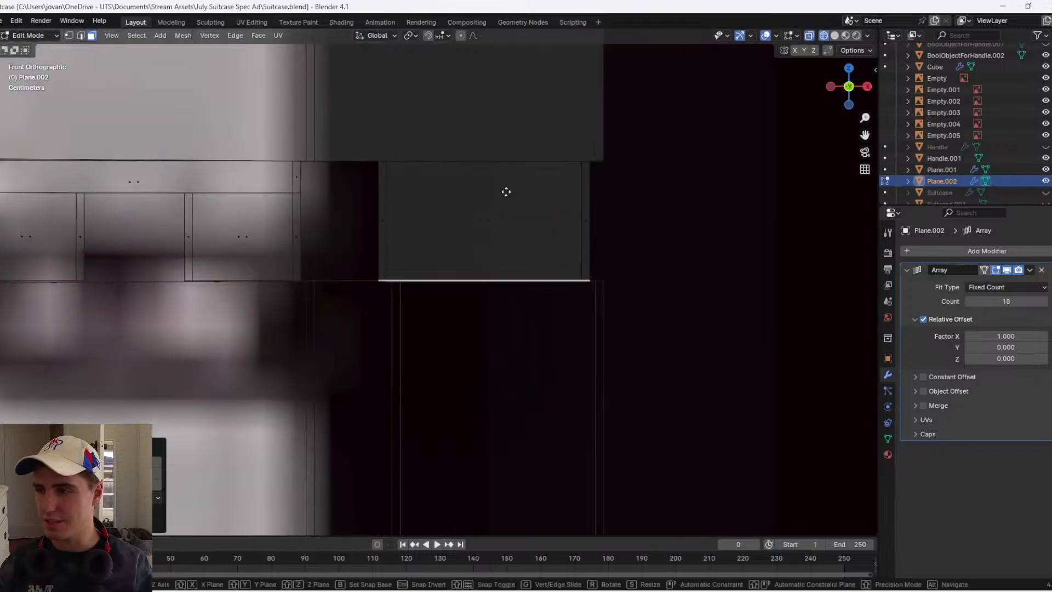
scroll(505, 192, "down", 4)
key("z")
left_click(600, 195)
key("Tab")
scroll(576, 213, "down", 11)
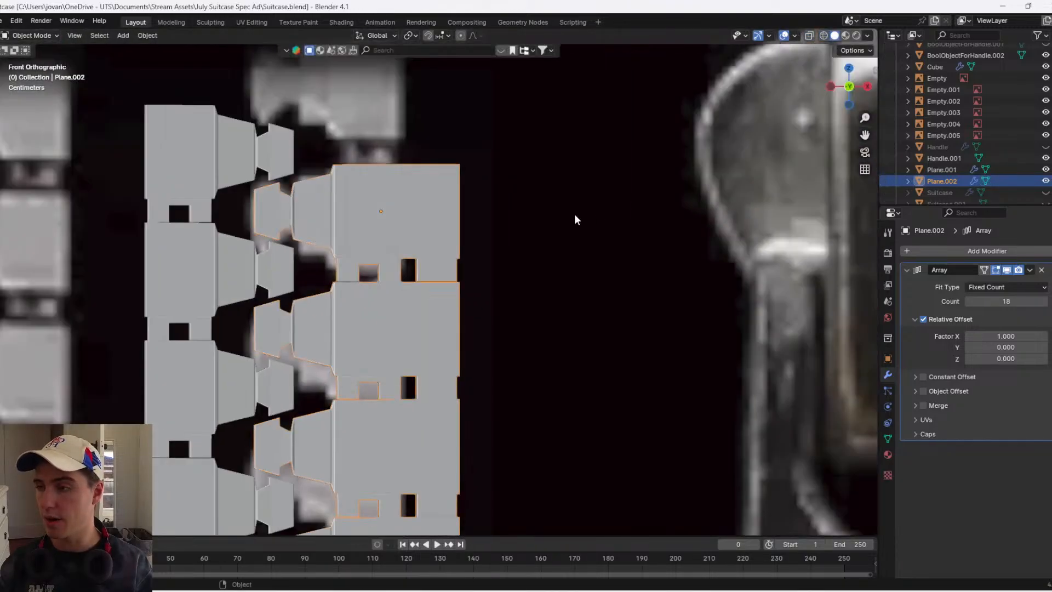
- Delete the inner tooth strip without the outer backing blocks, keeping only the outer one beside the zipper pull reference
left_click(507, 137)
middle_click_drag(482, 146, 507, 214)
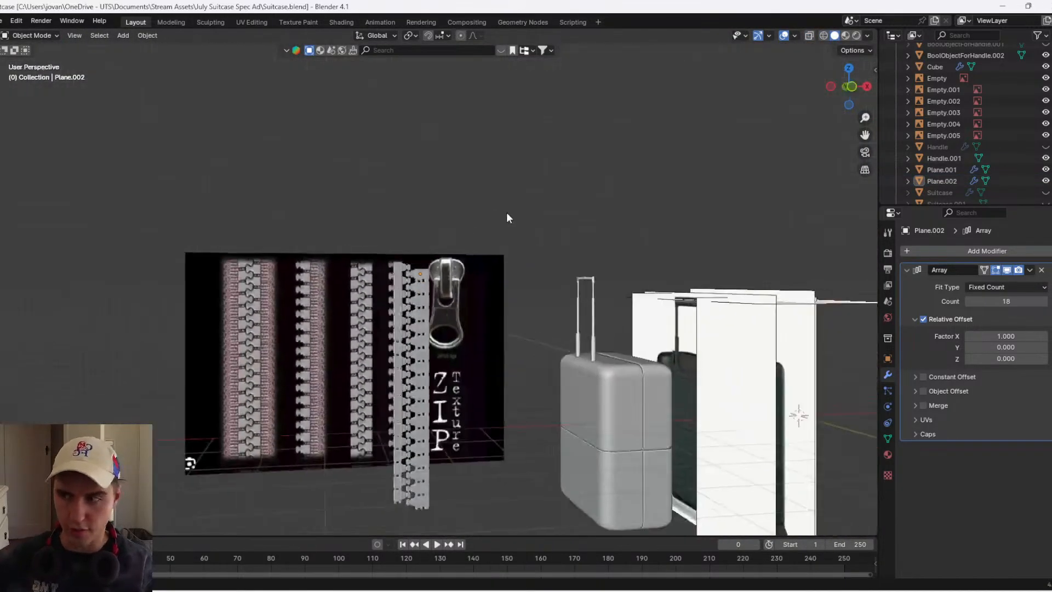
scroll(474, 226, "up", 5)
left_click(308, 258)
key("x")
left_click(307, 258)
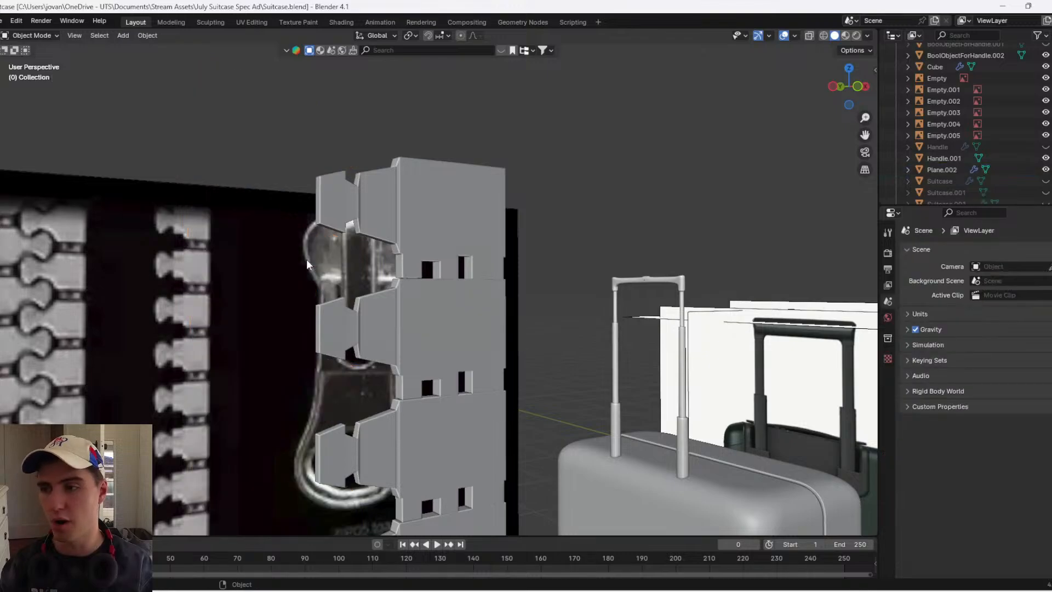
scroll(308, 258, "down", 5)
middle_click_drag(463, 263, 427, 239)
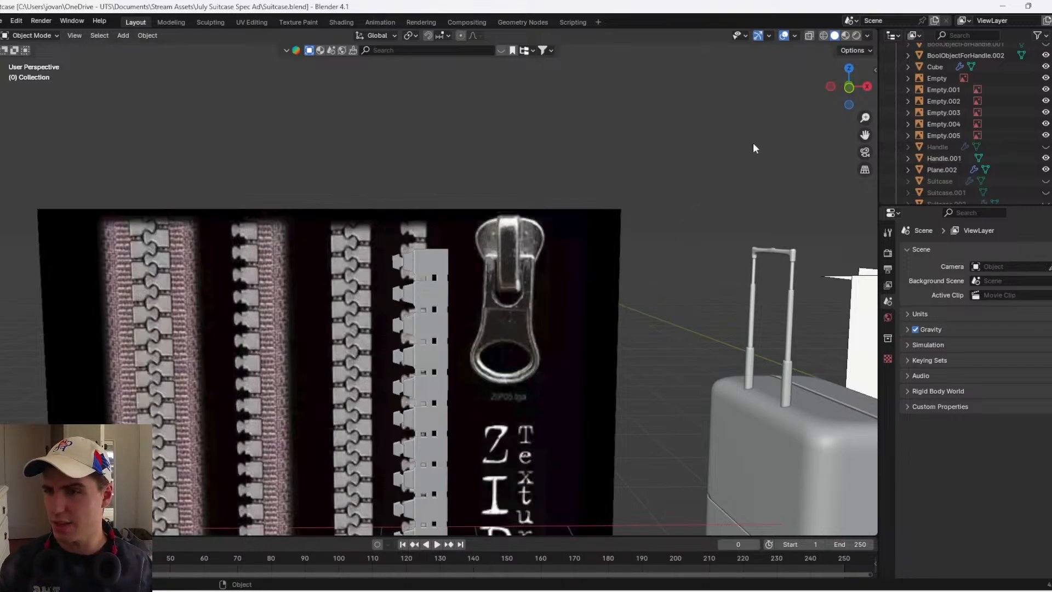
- In front view, move the remaining tooth strip over the suitcase and scale it down to about a quarter of its size
left_click(849, 88)
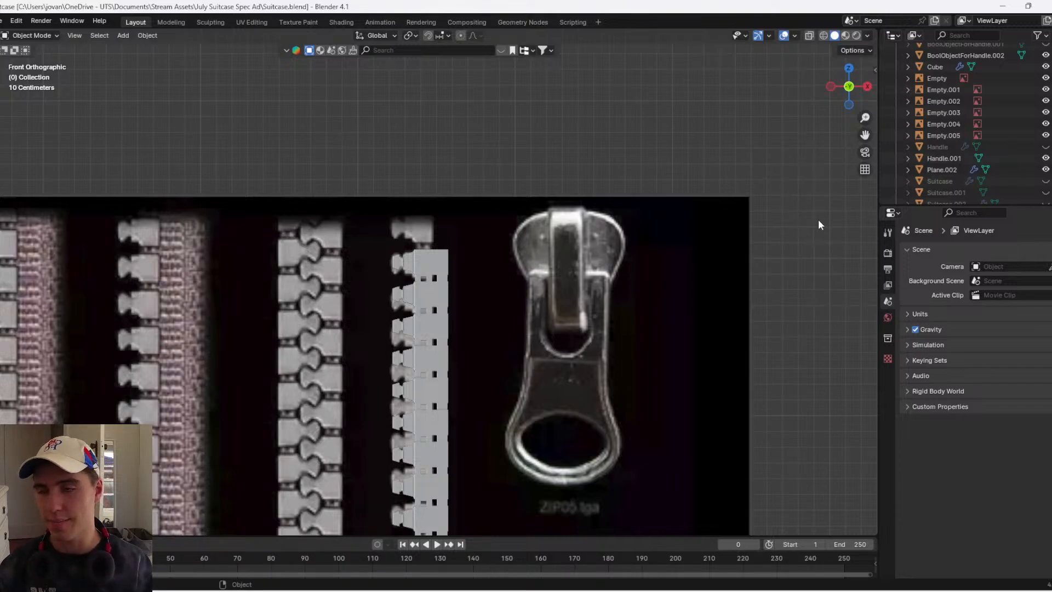
middle_click_drag(800, 218, 784, 189, "shift")
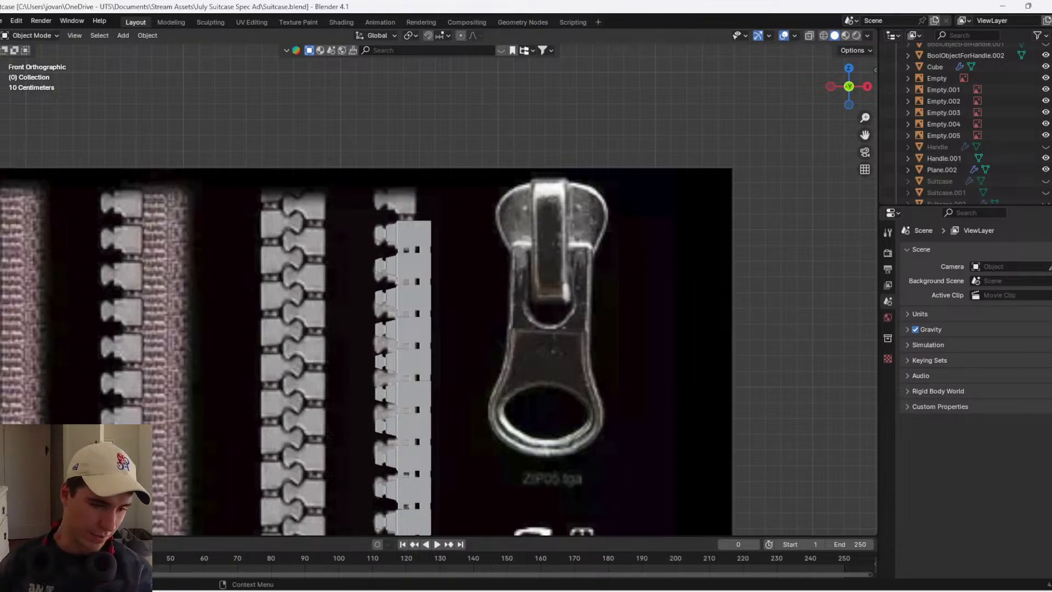
left_click_drag(850, 310, 703, 127)
left_click(790, 205)
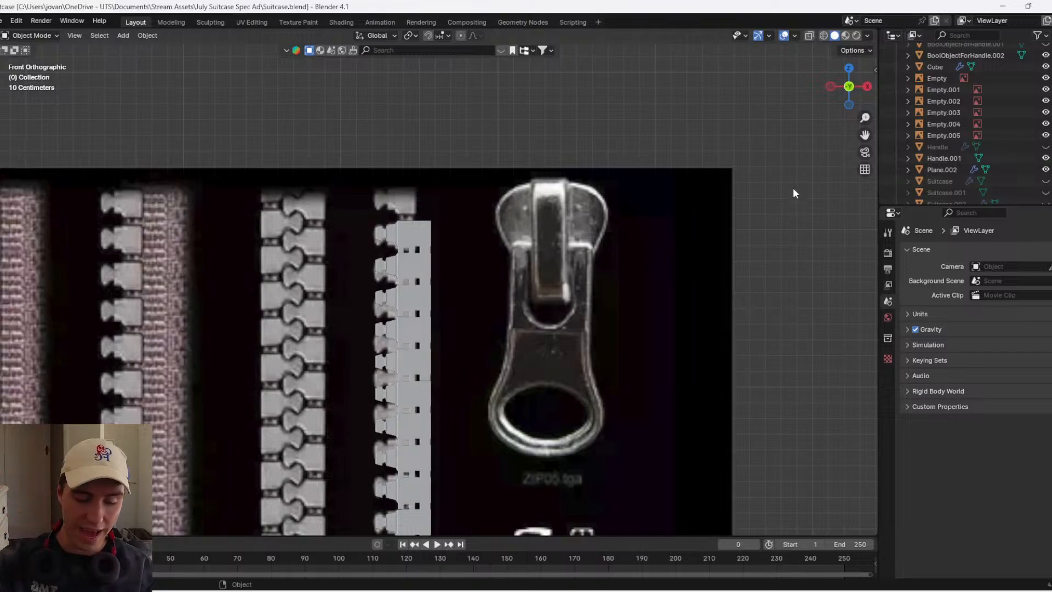
scroll(488, 252, "down", 2)
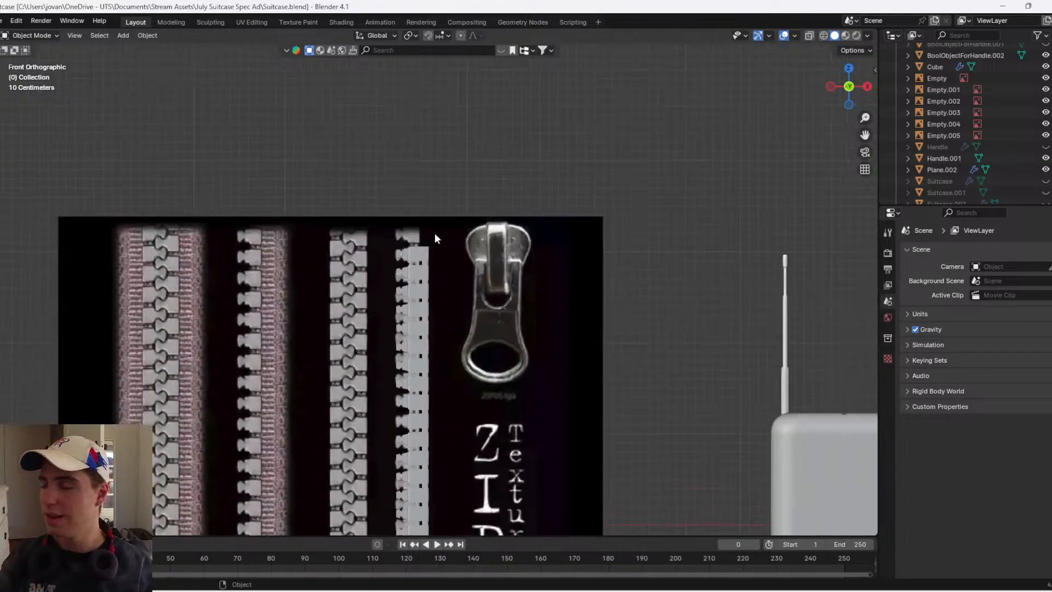
scroll(430, 259, "up", 1)
left_click(429, 260)
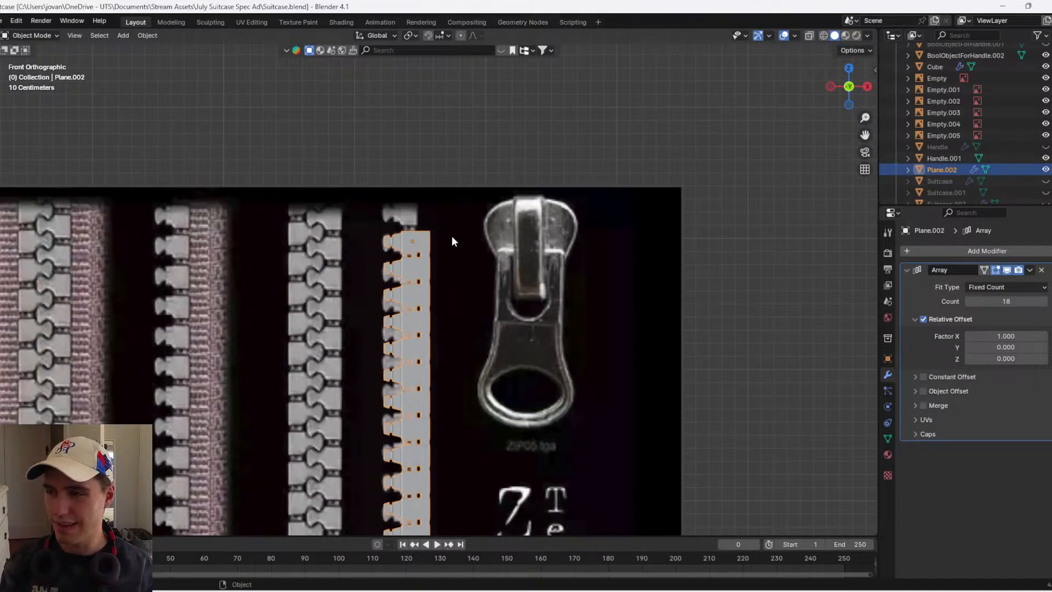
scroll(451, 236, "down", 4)
key("g")
left_click(652, 328)
key("s")
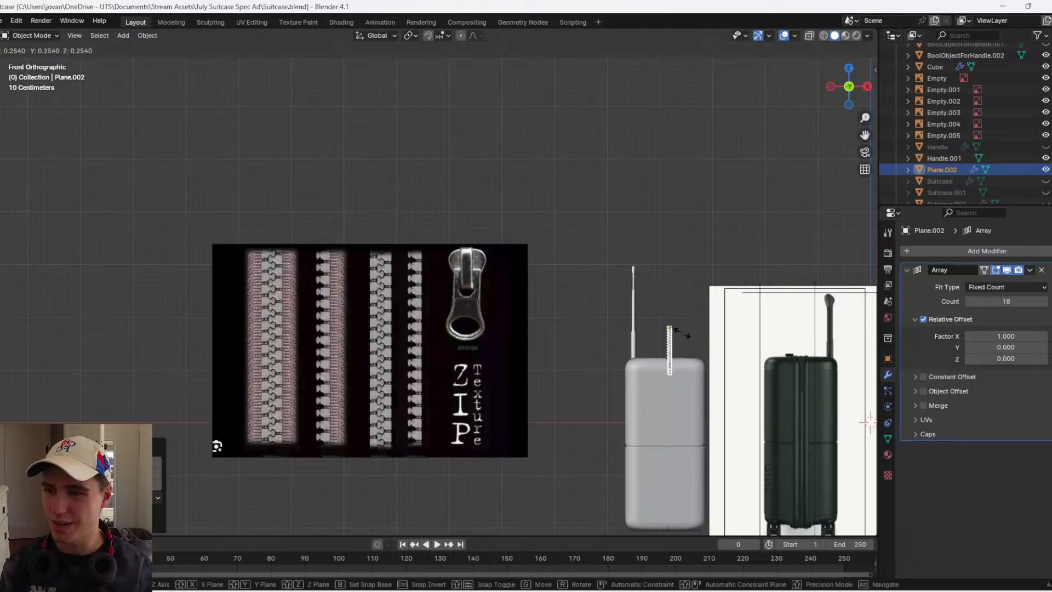
left_click(689, 331)
- In wireframe shading, move the tooth strip onto the suitcase's vertical zipper groove, just below the rounded top
scroll(707, 314, "up", 4)
middle_click_drag(707, 314, 286, 104, "shift")
key("z")
left_click(307, 122)
scroll(507, 162, "up", 3)
key("g")
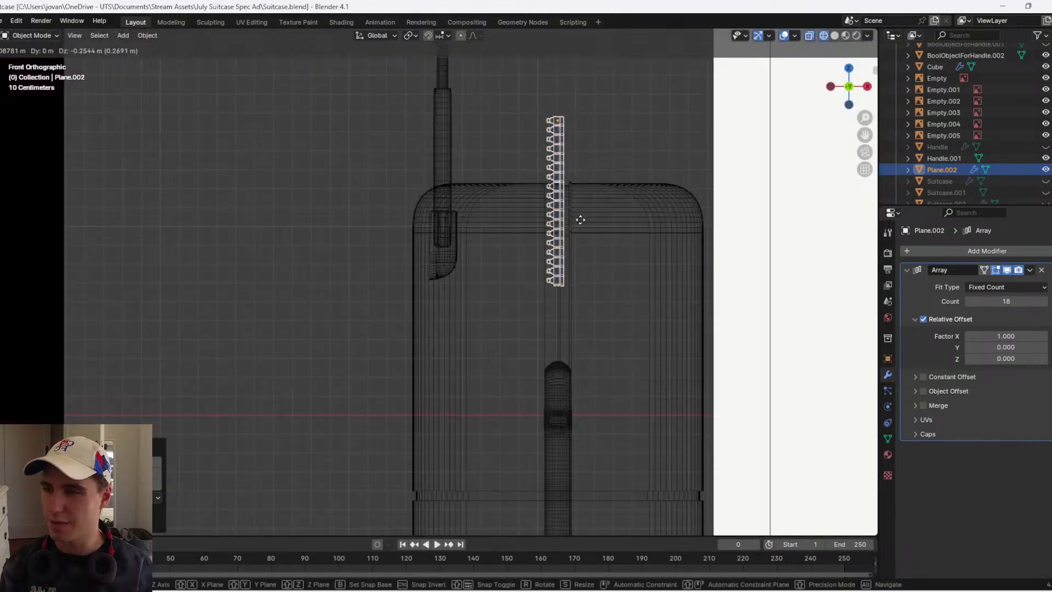
left_click(585, 235)
key("g")
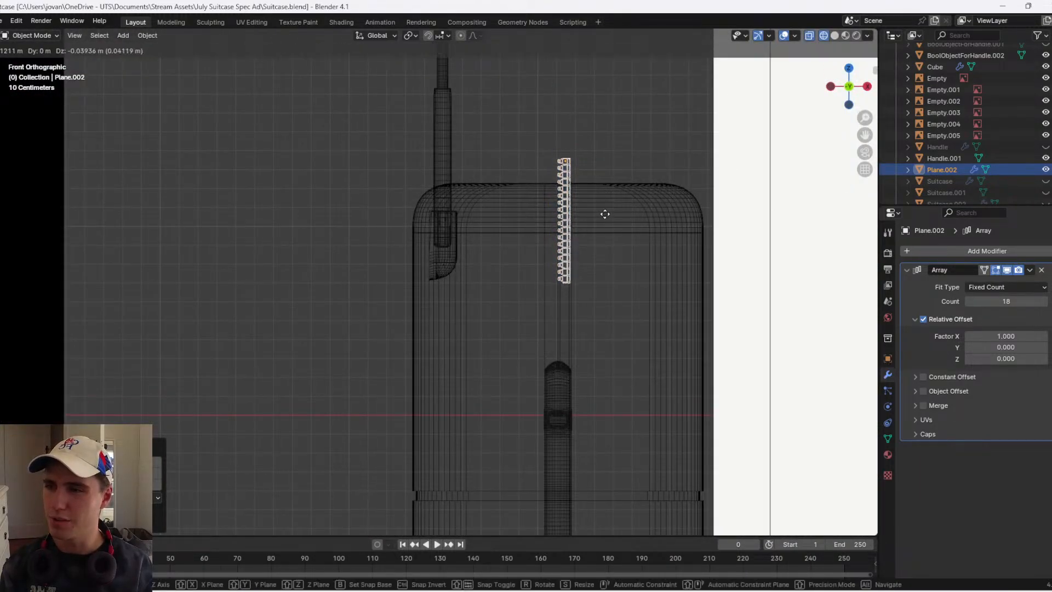
left_click(605, 288)
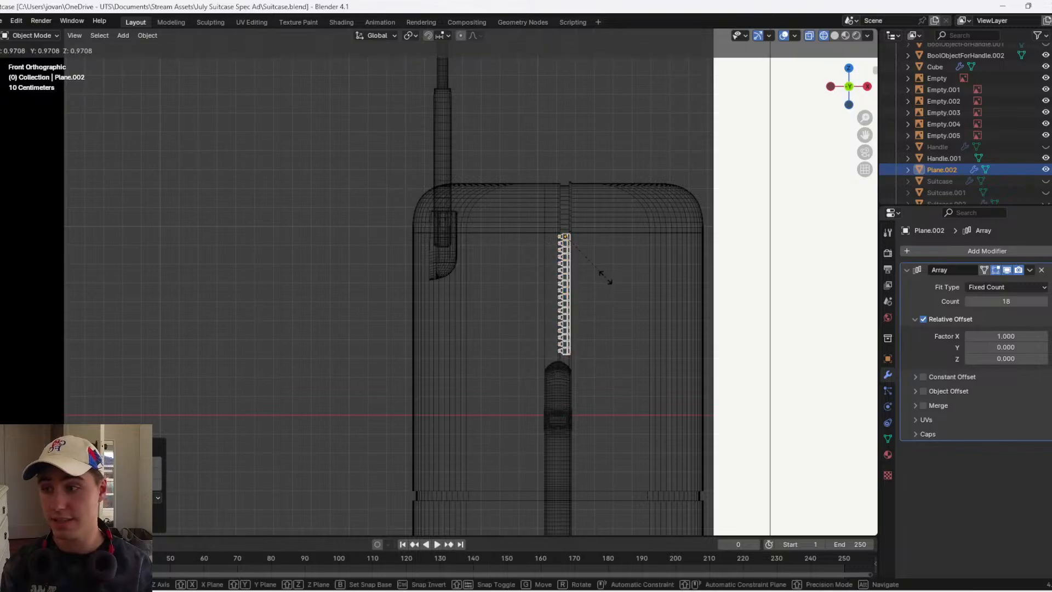
- Scale the tooth strip slightly smaller to fit within the groove's width, then return to solid shading
scroll(682, 255, "up", 2)
scroll(682, 255, "up", 3)
key("s")
left_click(721, 179)
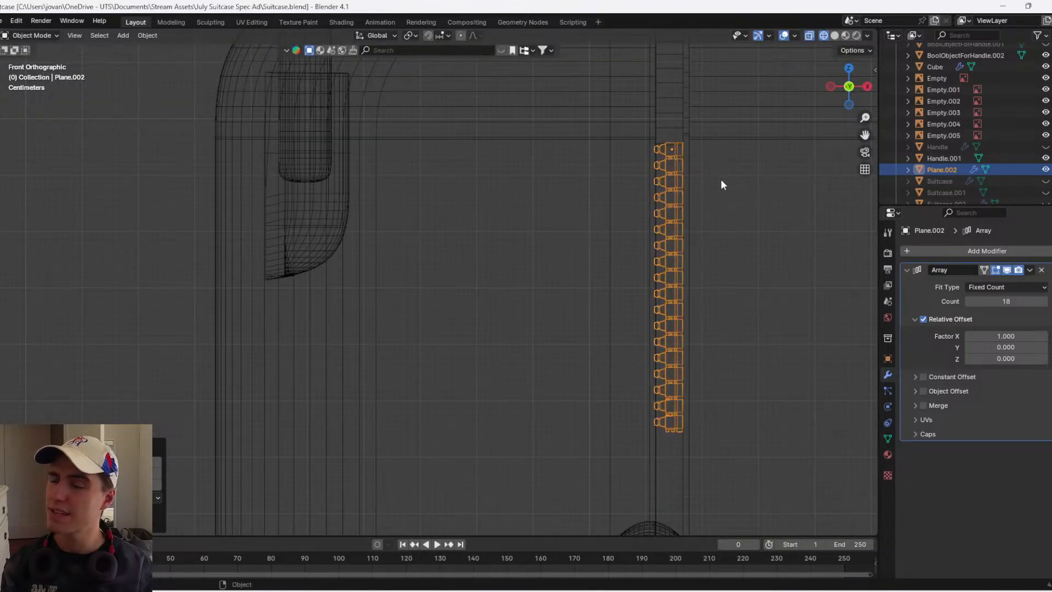
scroll(725, 174, "up", 1)
middle_click_drag(725, 174, 494, 233, "shift")
key("z")
left_click(649, 200)
scroll(528, 228, "down", 3)
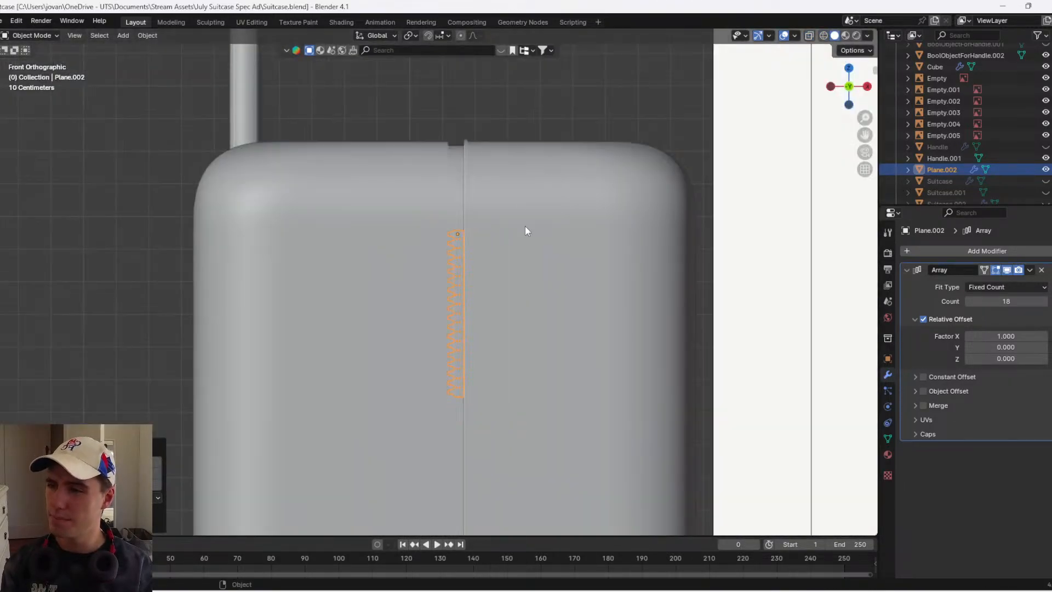
- Scale the tooth strip down further so that it is clearly narrower than the suitcase's zipper groove
scroll(529, 228, "up", 1)
middle_click_drag(568, 219, 443, 242, "shift")
scroll(443, 242, "up", 1)
key("s")
left_click(356, 234)
- Align the strip's outer side with the groove's right edge in front view, fine-tuning its position and scale
scroll(362, 206, "up", 4)
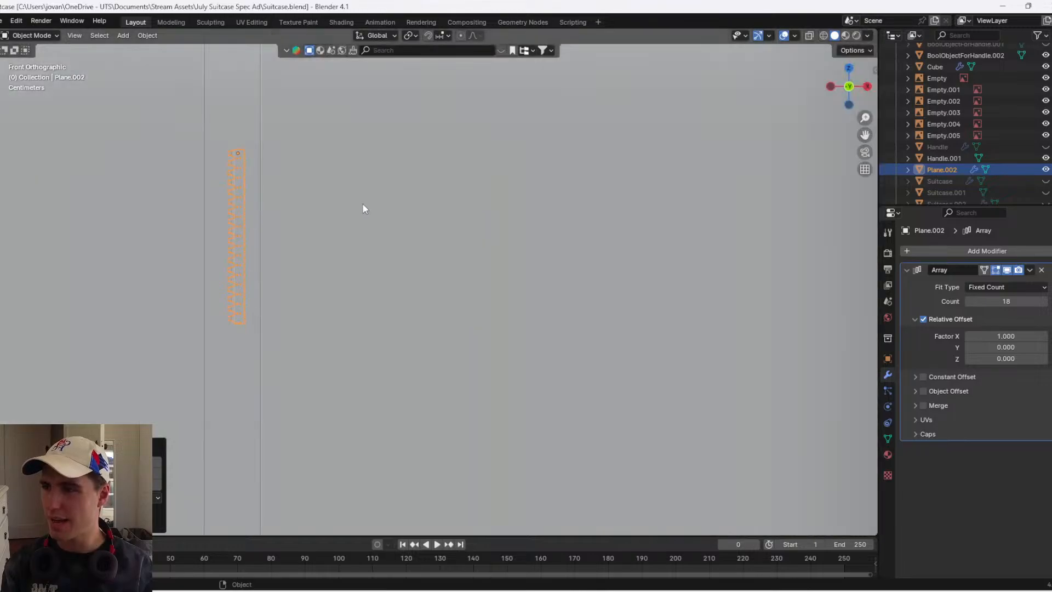
middle_click_drag(308, 206, 368, 200, "shift")
key("g")
left_click(391, 199)
key("s")
left_click(405, 197)
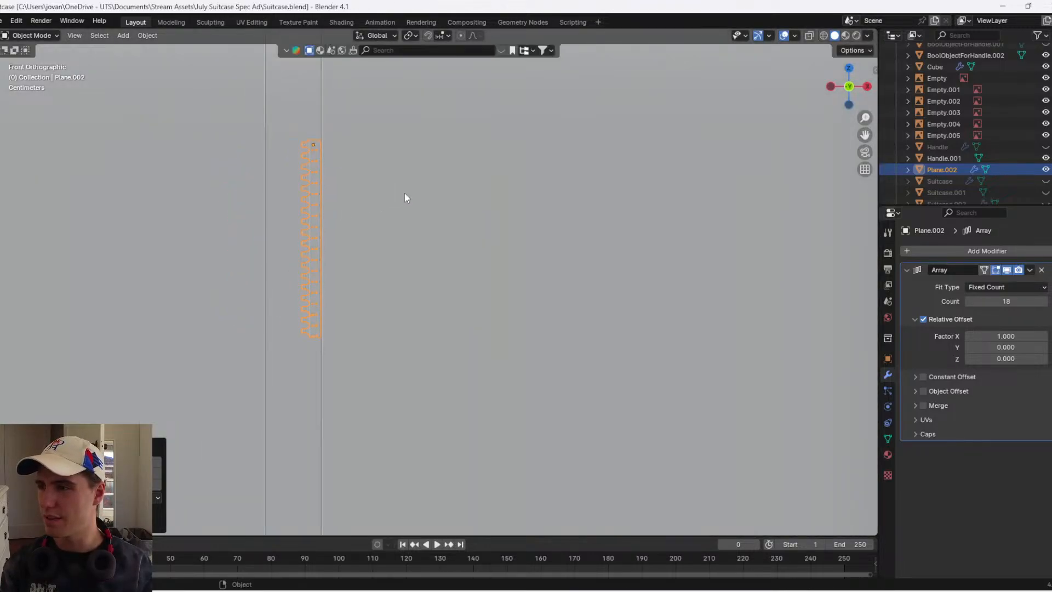
key("g")
left_click(406, 199)
- Set the tooth strip's Array count to 73 and move the strip along the global Y axis
left_click_drag(997, 298, 1027, 298)
scroll(442, 261, "down", 6)
middle_click_drag(475, 271, 402, 251)
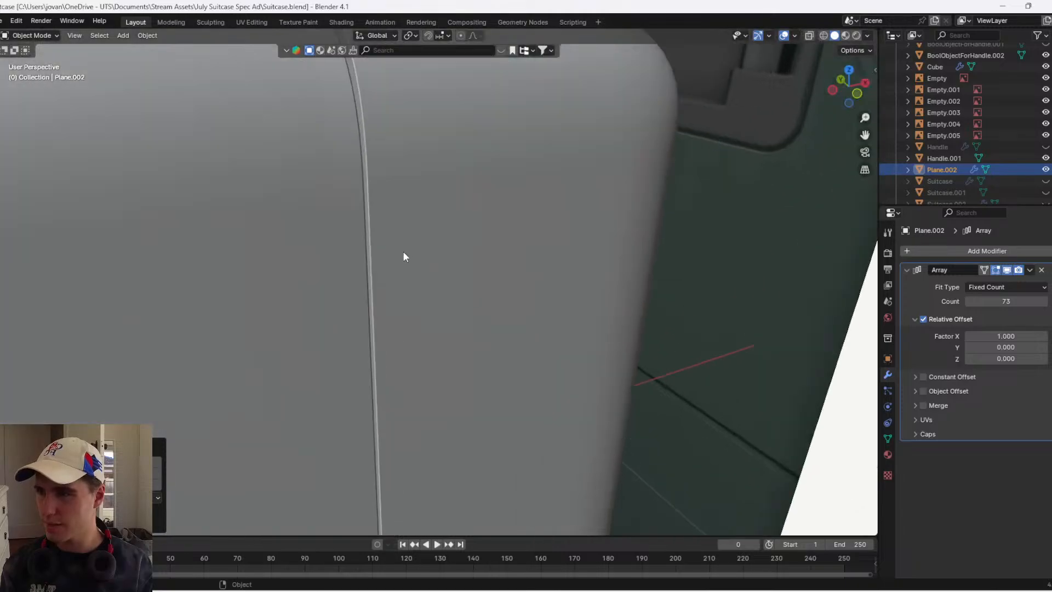
scroll(404, 258, "down", 4)
key("g")
key("y")
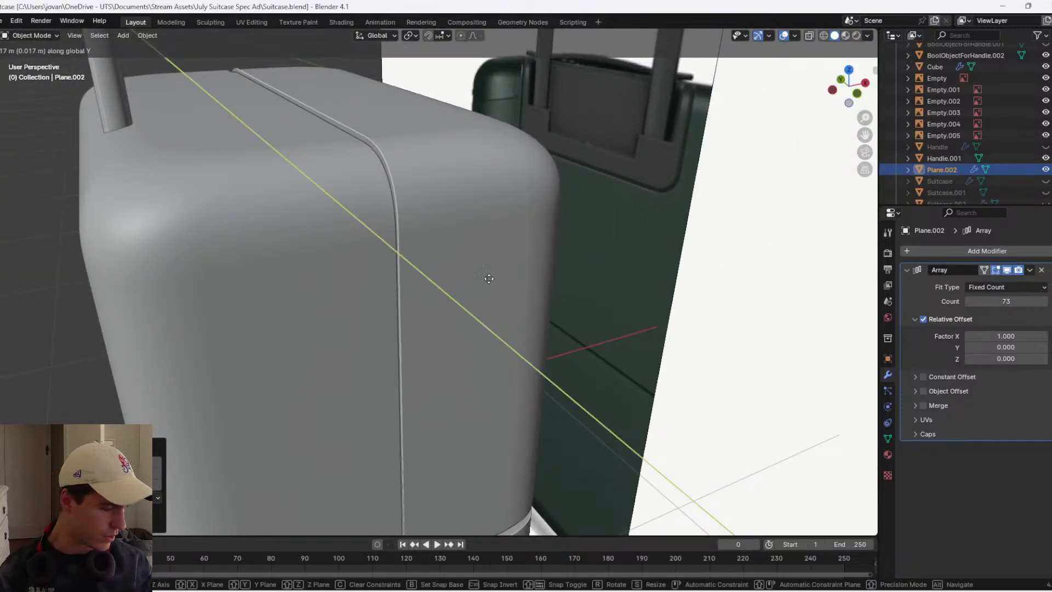
left_click(476, 285)
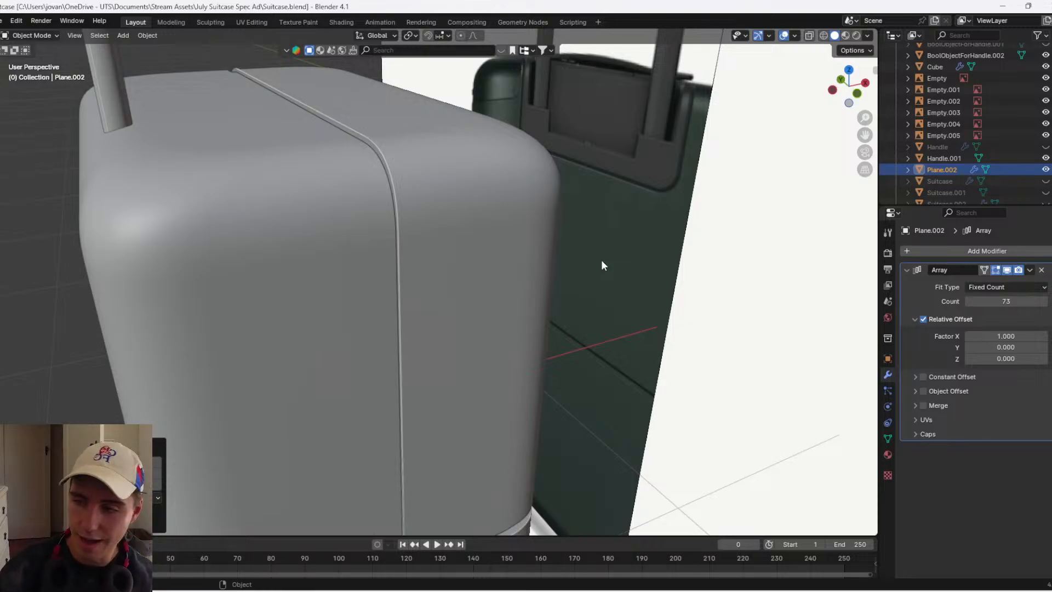
- Enter Edit Mode on the suitcase, select faces in the zipper groove near its top, and switch to front view
scroll(684, 233, "up", 2)
scroll(684, 232, "down", 5)
middle_click_drag(414, 231, 402, 238)
scroll(403, 238, "up", 4)
scroll(404, 244, "down", 4)
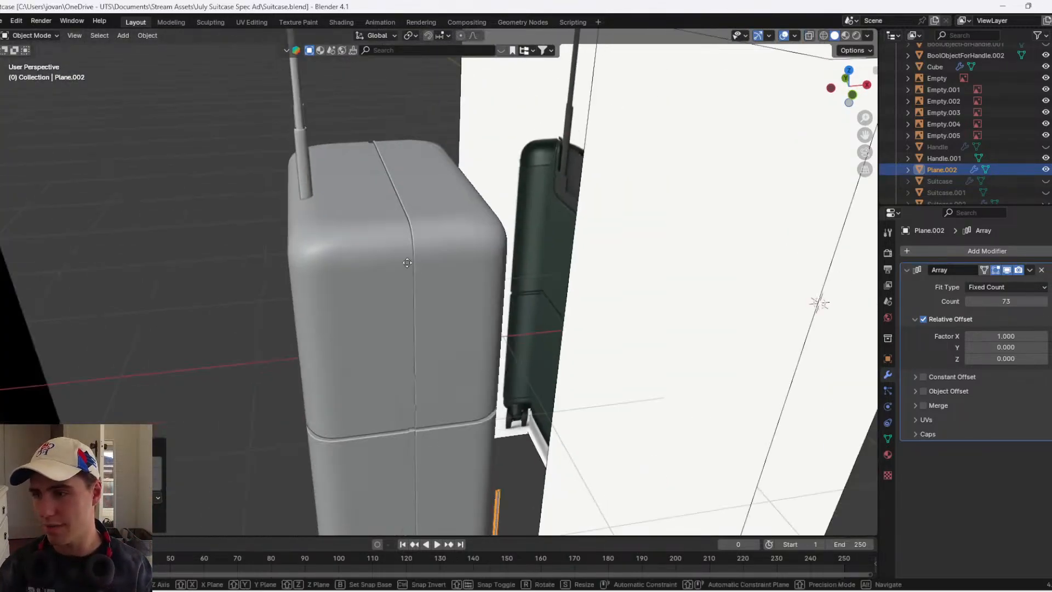
left_click(403, 277)
key("Tab")
scroll(403, 274, "up", 2)
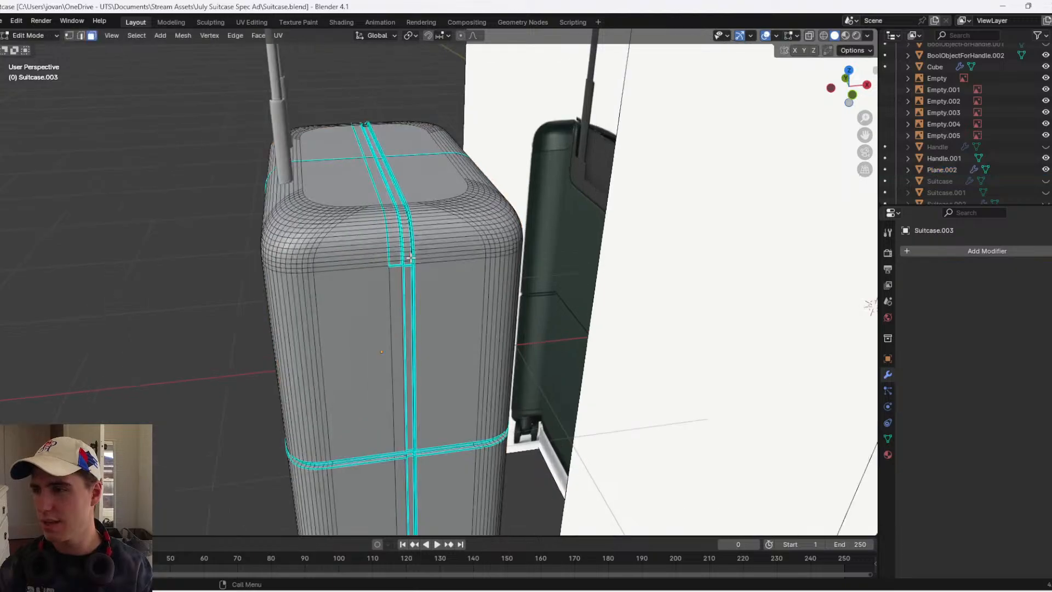
left_click(404, 235, "alt")
left_click(853, 95)
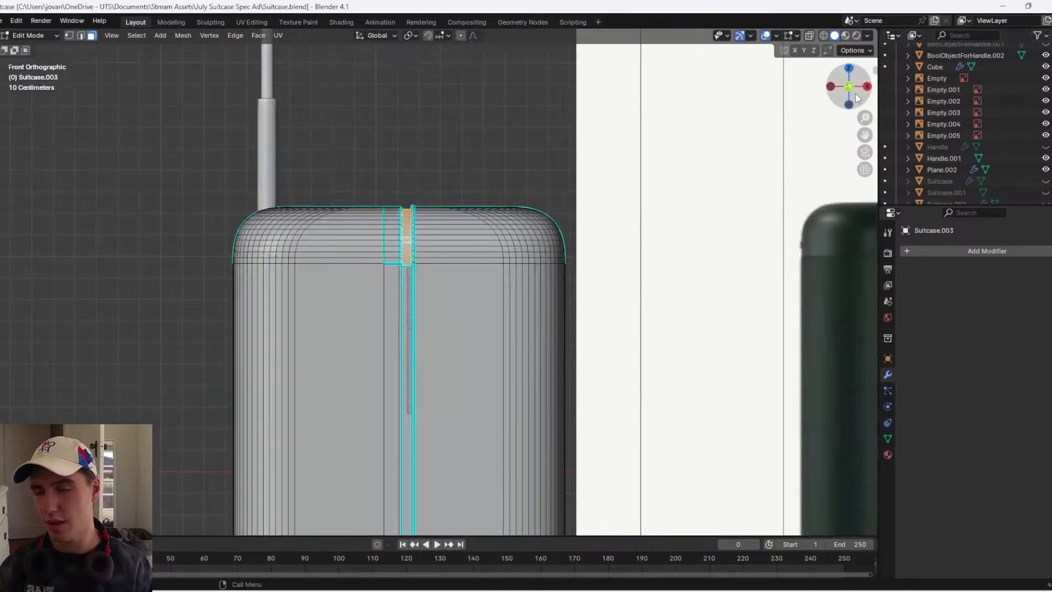
- With X-ray on, box-select the zipper groove's faces along the suitcase's full height, from the rounded top to the bottom
scroll(557, 207, "up", 2)
key("alt+z")
scroll(433, 107, "down", 2)
middle_click_drag(433, 107, 444, 30, "shift")
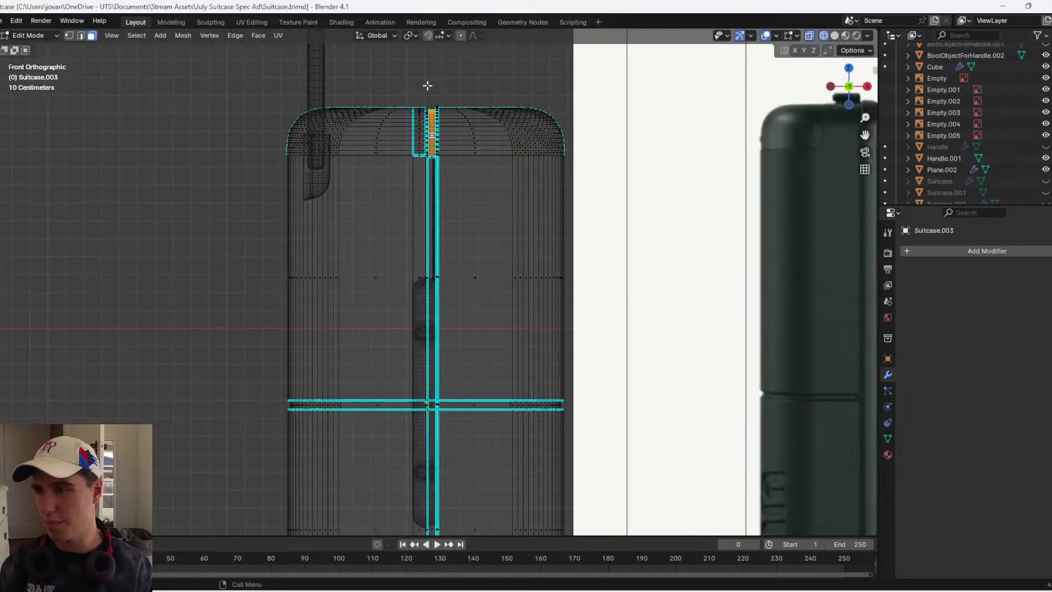
left_click_drag(427, 87, 436, 430)
middle_click_drag(457, 334, 472, 102, "shift")
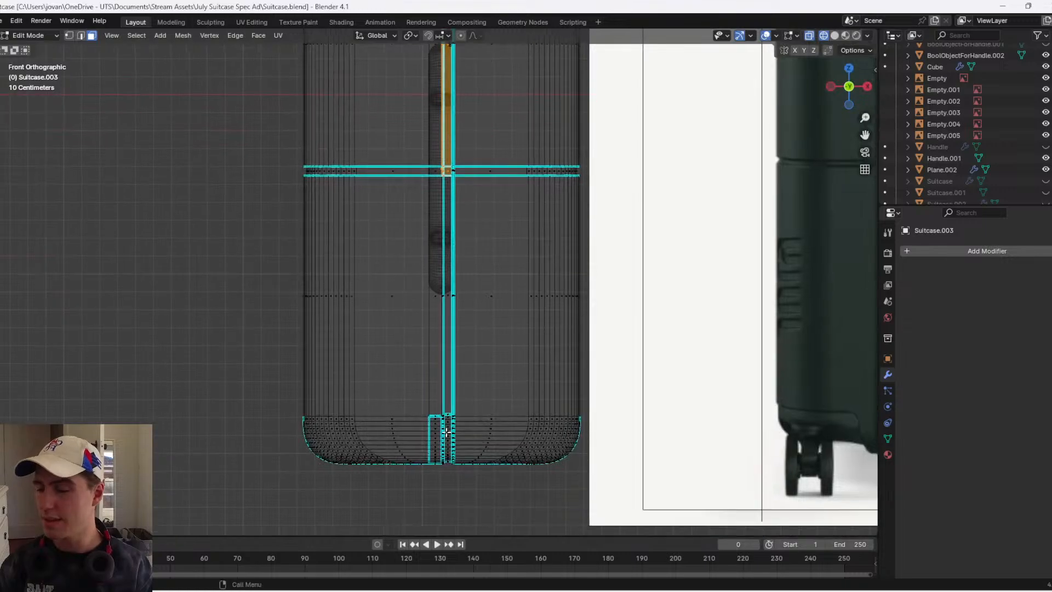
left_click_drag(448, 472, 447, 108)
middle_click_drag(448, 109, 466, 405, "shift")
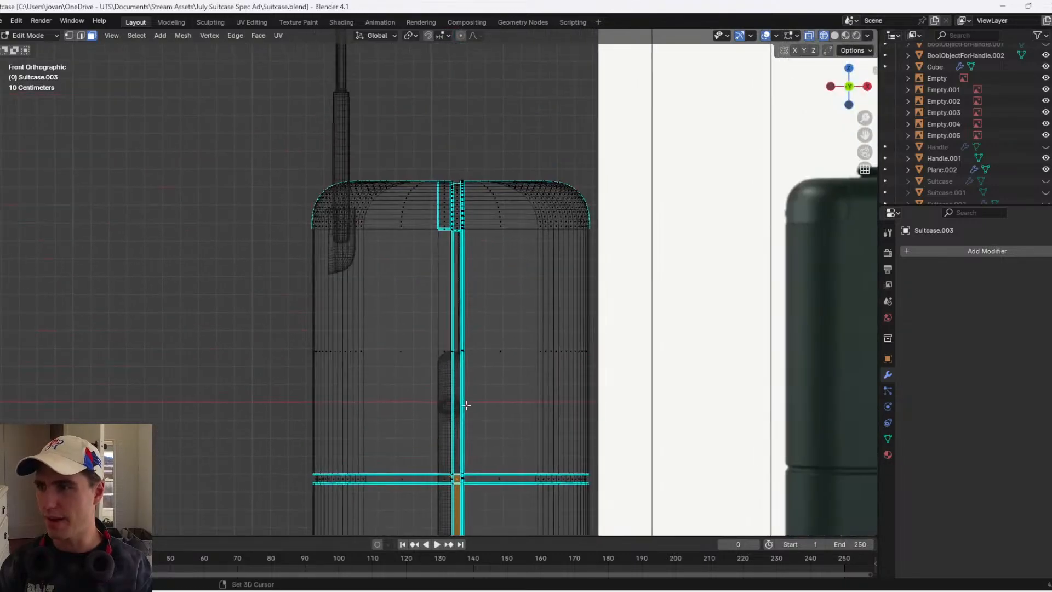
left_click_drag(460, 304, 454, 134, "shift")
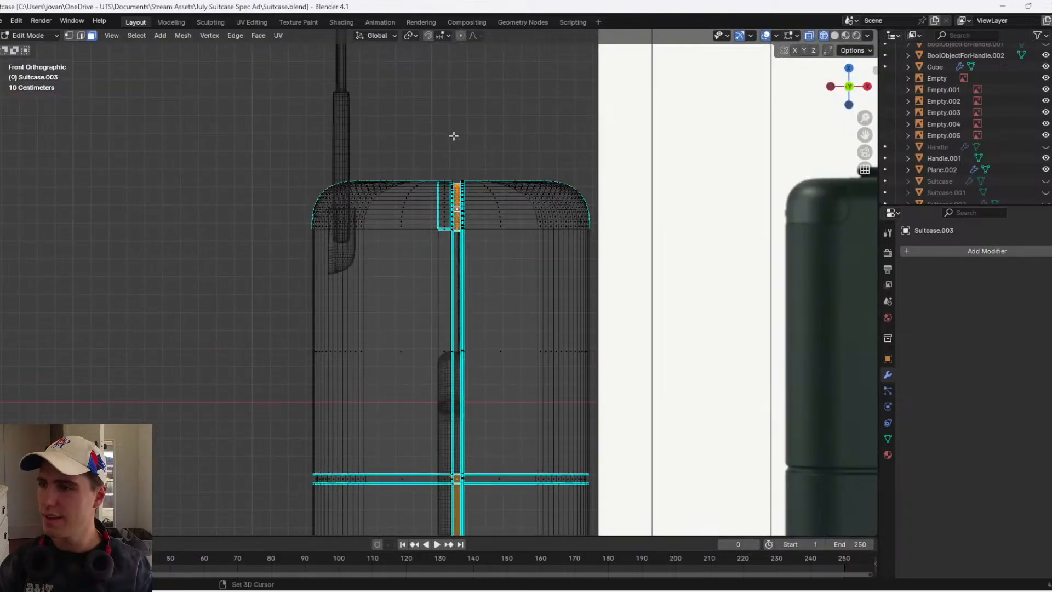
left_click_drag(455, 309, 462, 395, "shift")
- Return to solid shading, duplicate the selected groove faces in place, separate them into their own object, and leave Edit Mode
mouse_move(469, 347)
middle_mouse_down()
mouse_move(583, 298)
mouse_move(286, 177)
mouse_move(397, 155)
middle_mouse_up()
key("z")
left_click(478, 156)
middle_click_drag(256, 233, 644, 242, "shift")
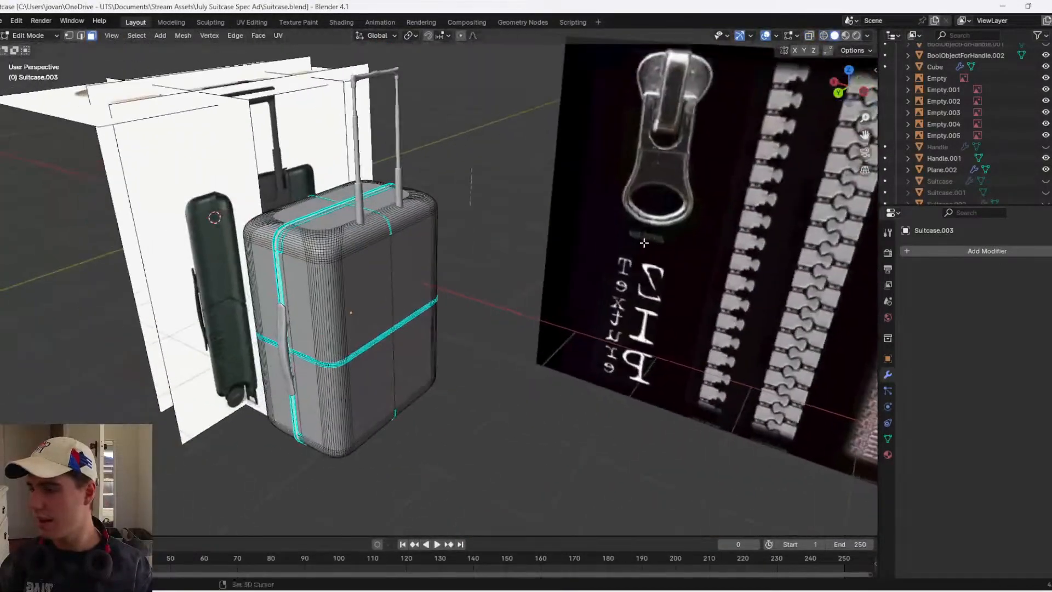
key("shift+d")
right_click(413, 280)
key("p")
left_click(412, 285)
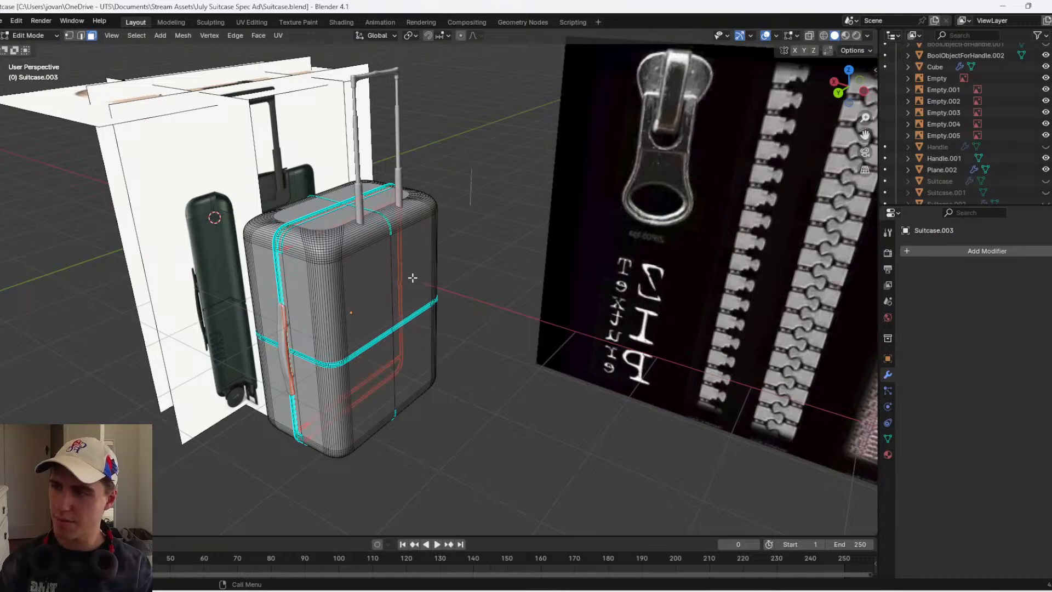
key("Tab")
- In wireframe shading, select the separated groove band and the tooth strip, and isolate both in Local View
middle_click_drag(469, 267, 466, 257)
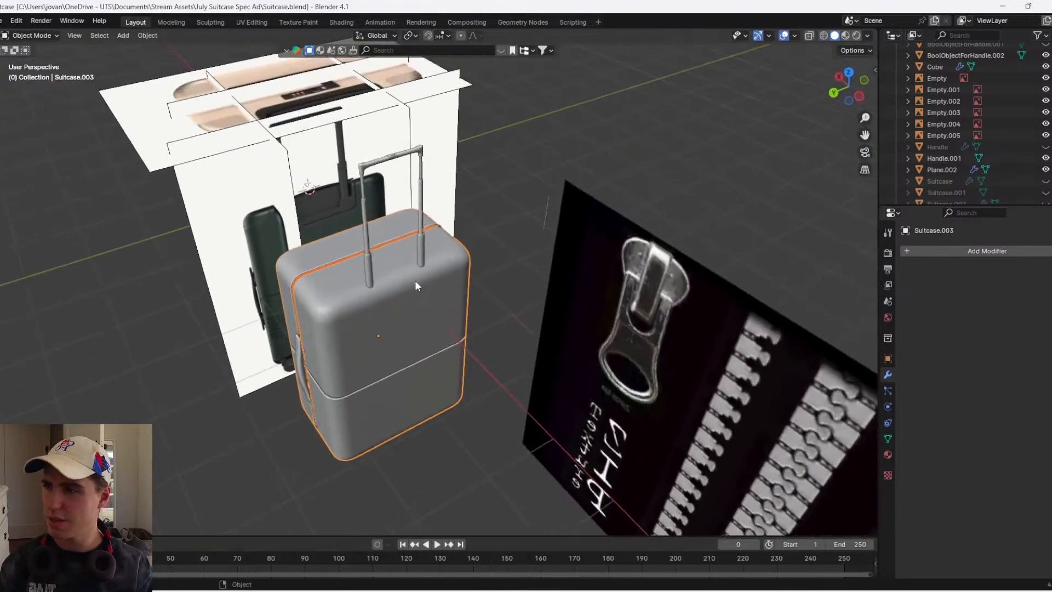
left_click(338, 265)
scroll(351, 277, "up", 3)
key("z")
left_click(187, 262)
left_click(223, 267)
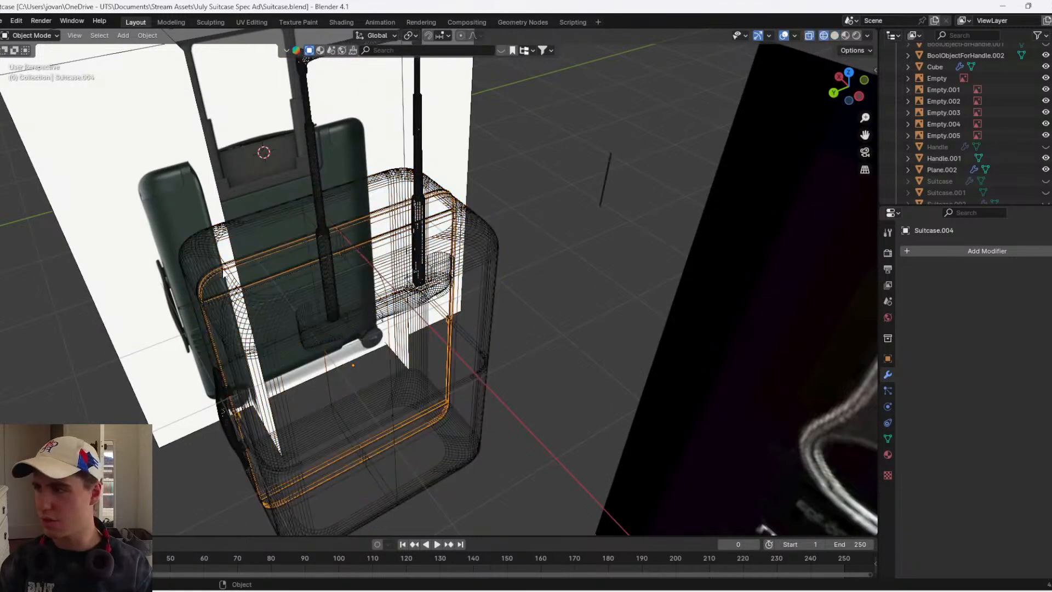
left_click(610, 170)
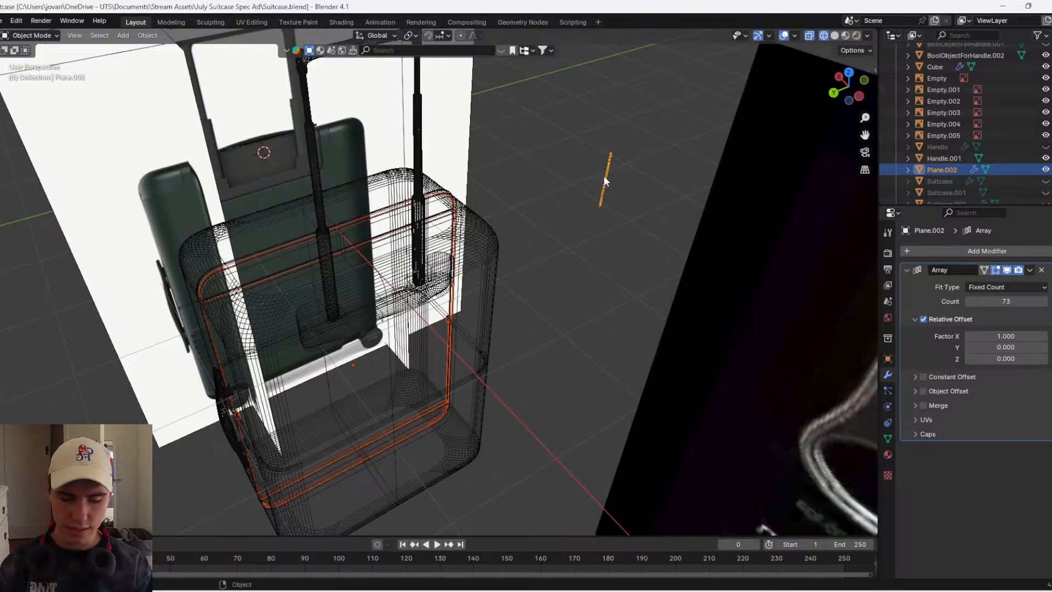
key("KP_Divide")
- In front view, select and frame the zipper tooth strip, and duplicate it in place
left_click(596, 172)
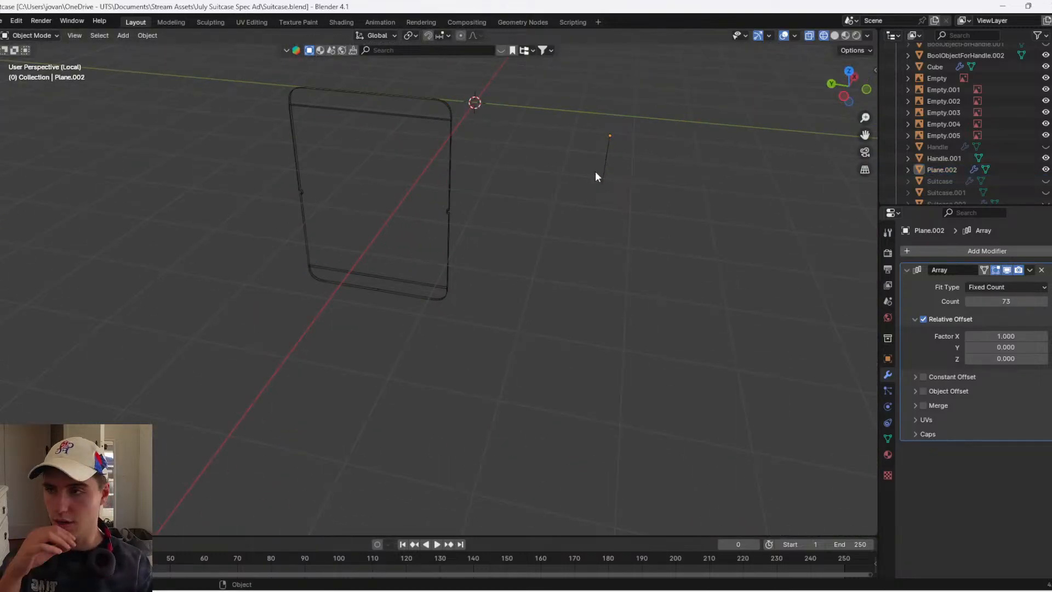
left_click(604, 161)
left_click(867, 88)
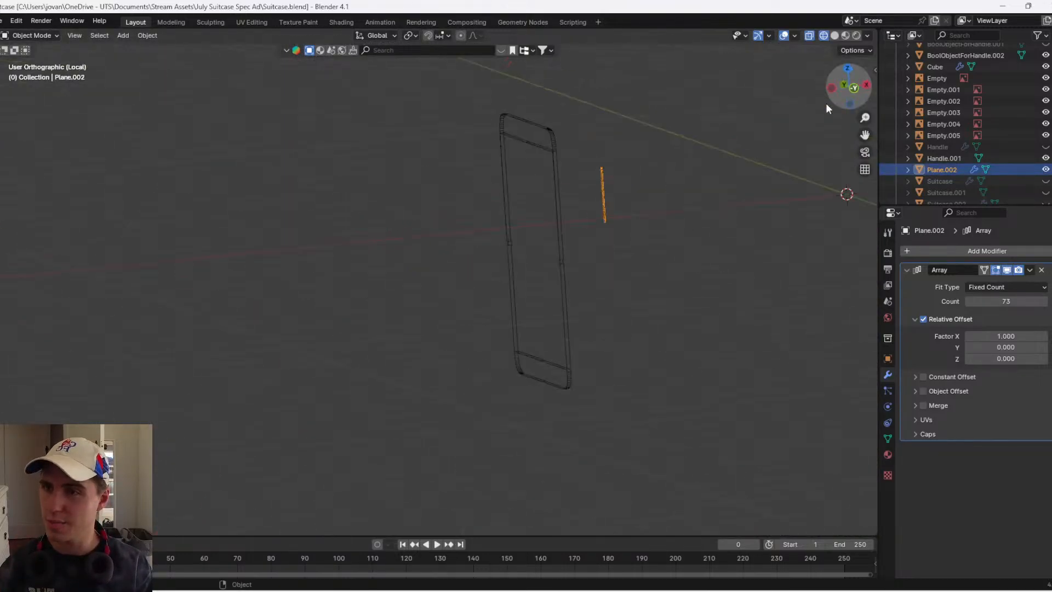
left_click(636, 131)
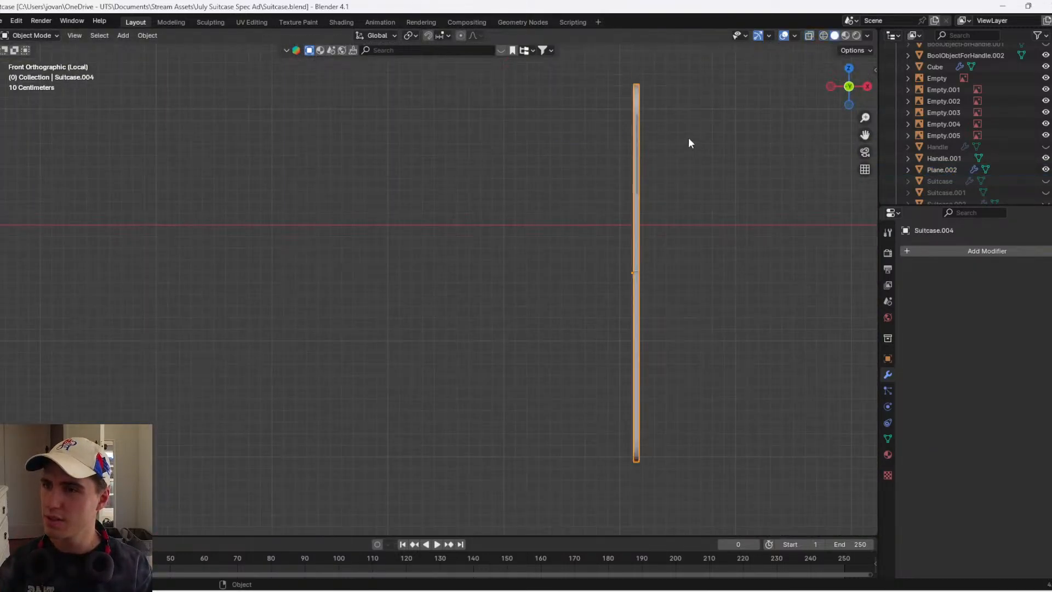
left_click(636, 137)
key("KP_Decimal")
key("g")
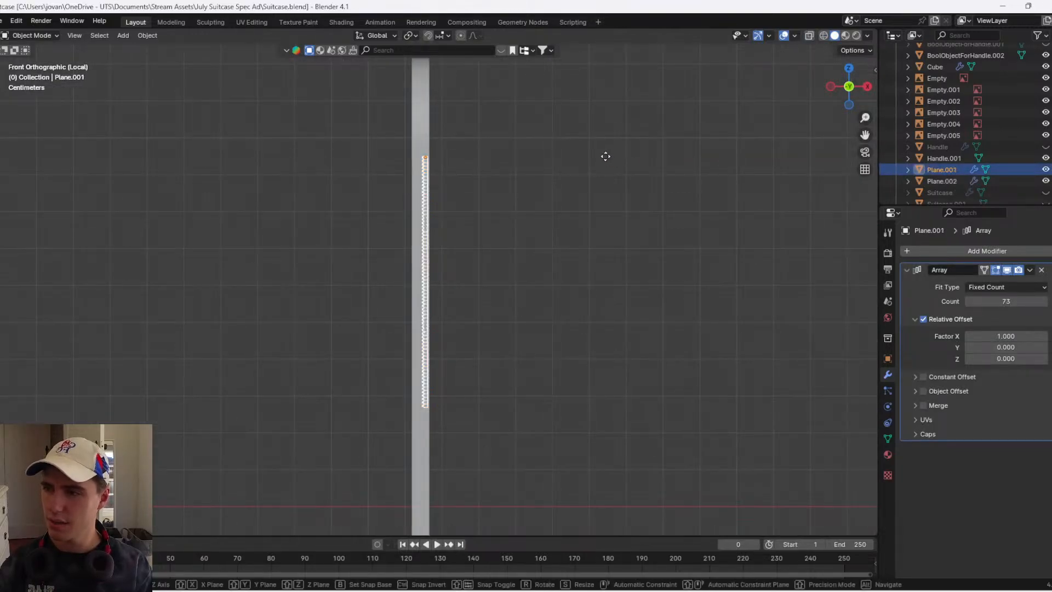
left_click(607, 157)
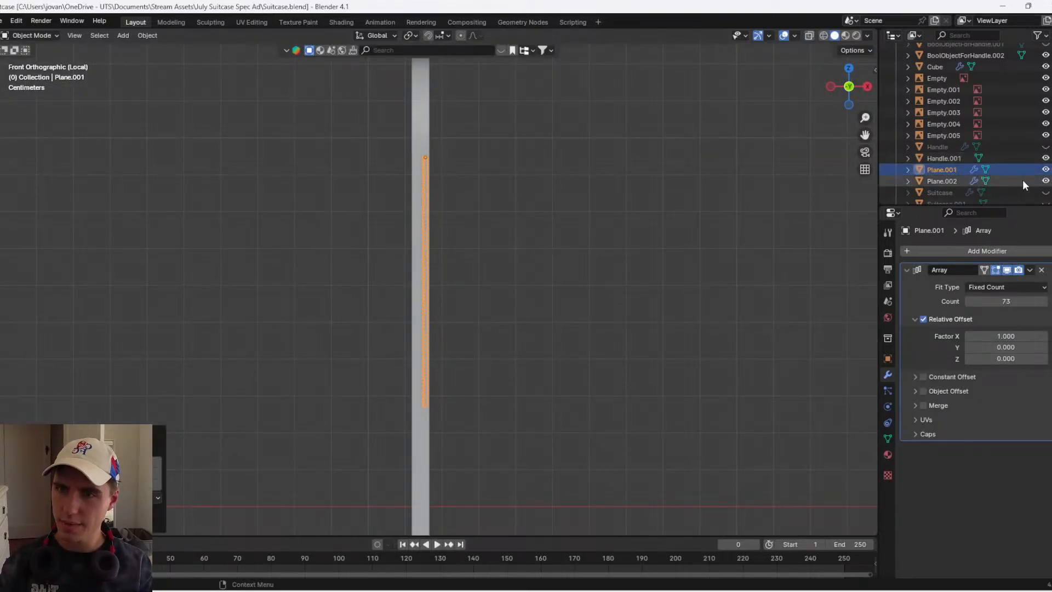
- Hide the original tooth strip Plane.002 and rename it Zipper
left_click(1045, 181)
left_click(952, 179)
scroll(952, 179, "down", 3)
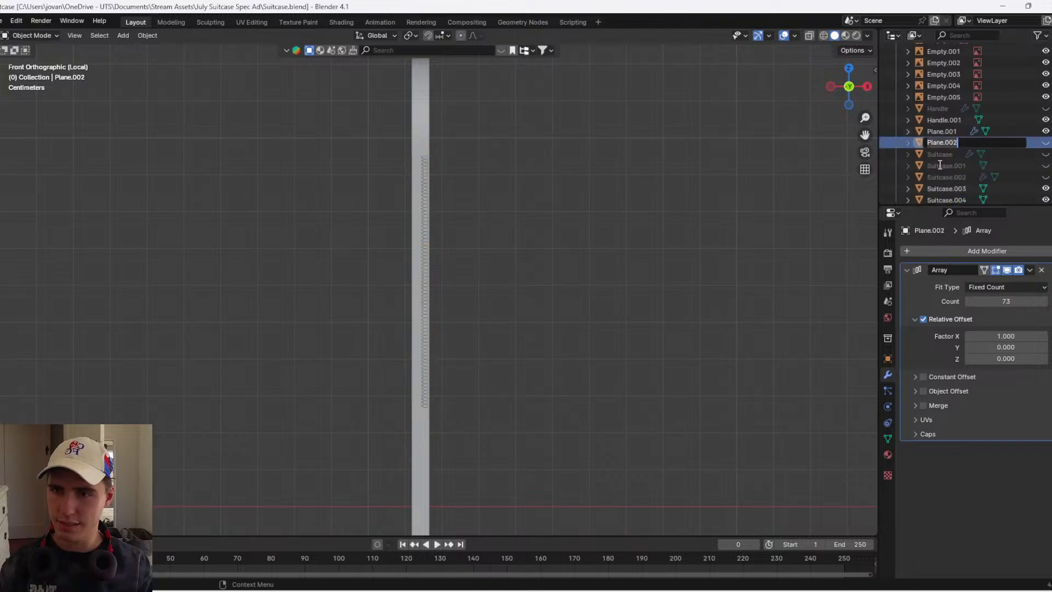
key("F2")
type("Zipper")
key("Return")
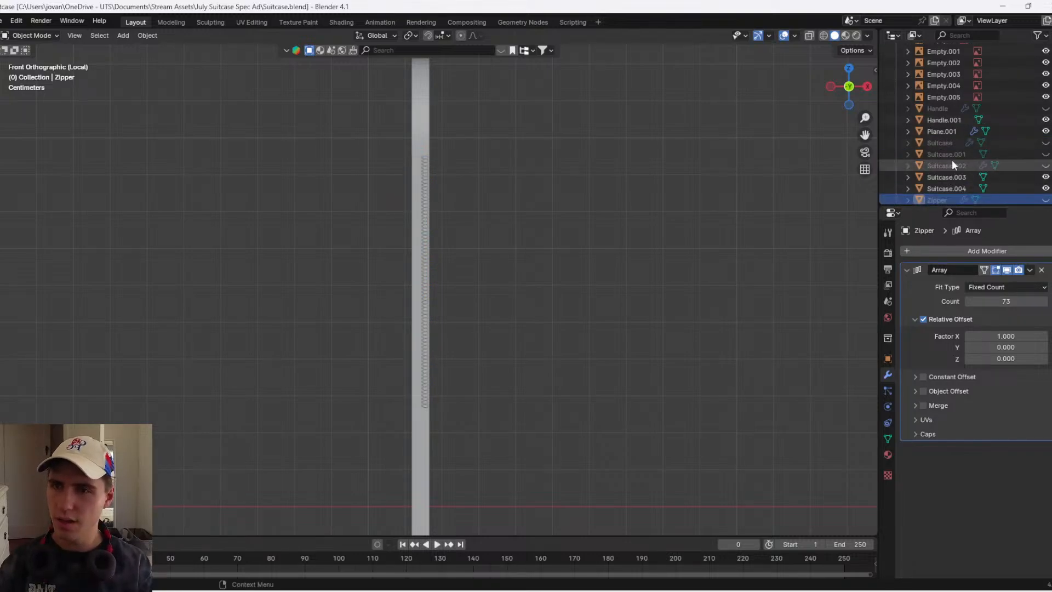
- Rename the duplicated tooth strip Plane.001 as Zipper
double_click(942, 131)
type("Zipp")
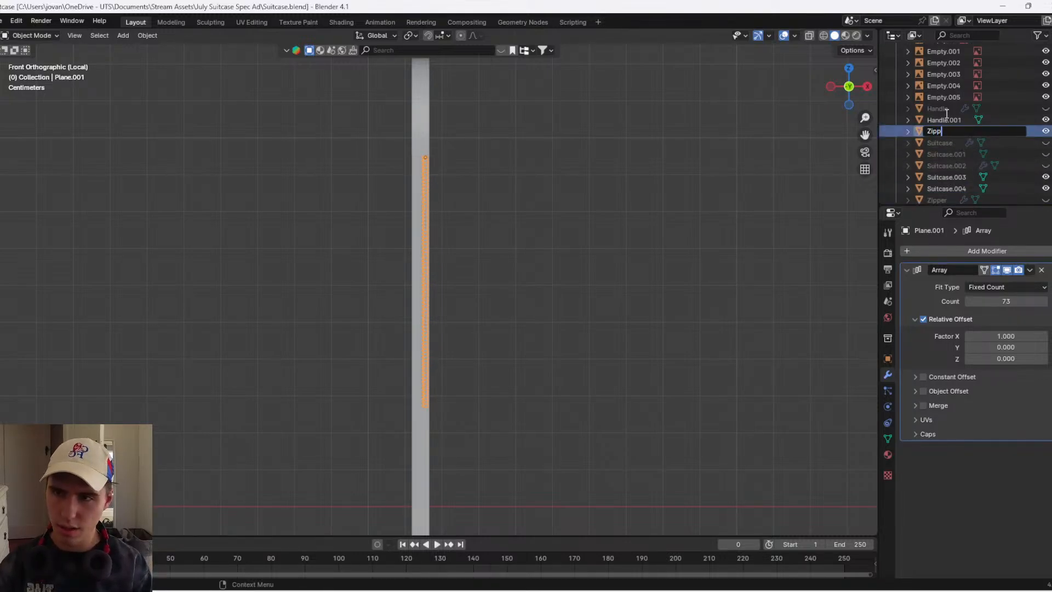
type("er")
key("Return")
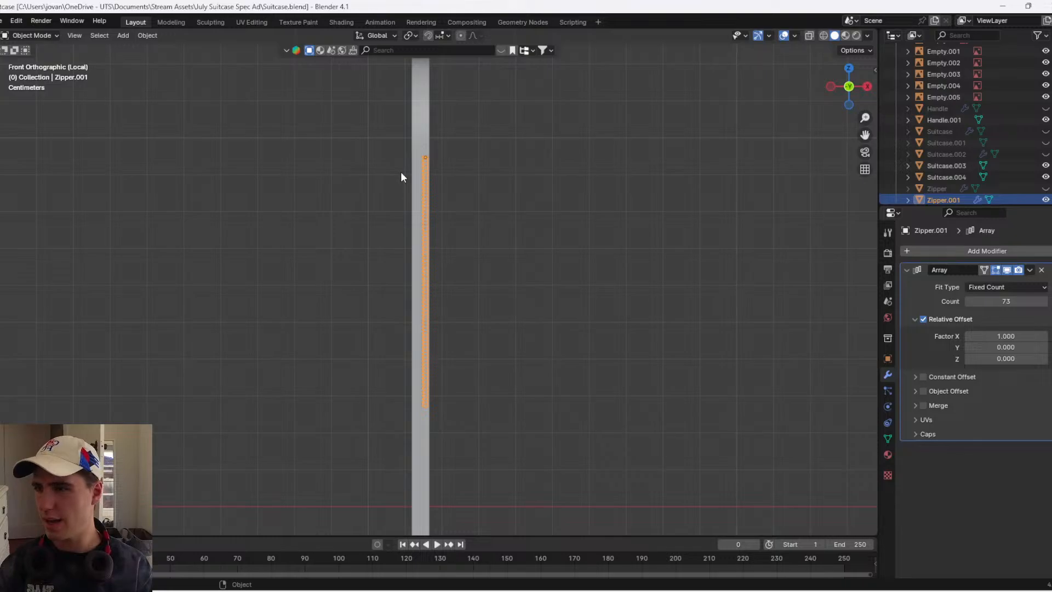
- In the groove band's mesh, box-select the vertices along one long side over its full height and delete them, leaving Edit Mode
left_click(413, 157)
key("Tab")
scroll(354, 156, "down", 3)
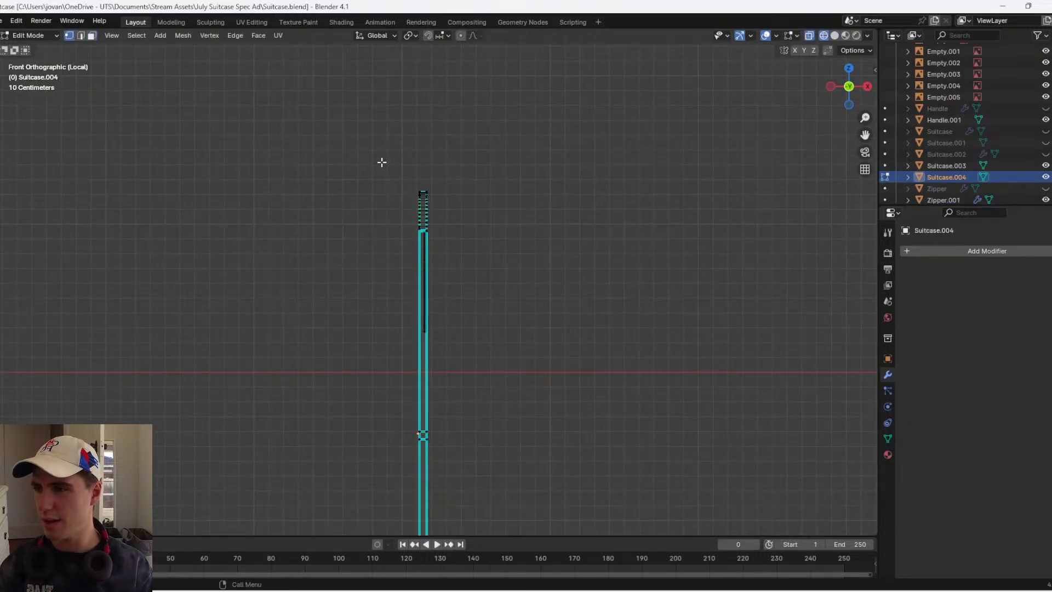
left_click_drag(381, 162, 423, 478)
middle_click_drag(423, 436, 492, 180, "shift")
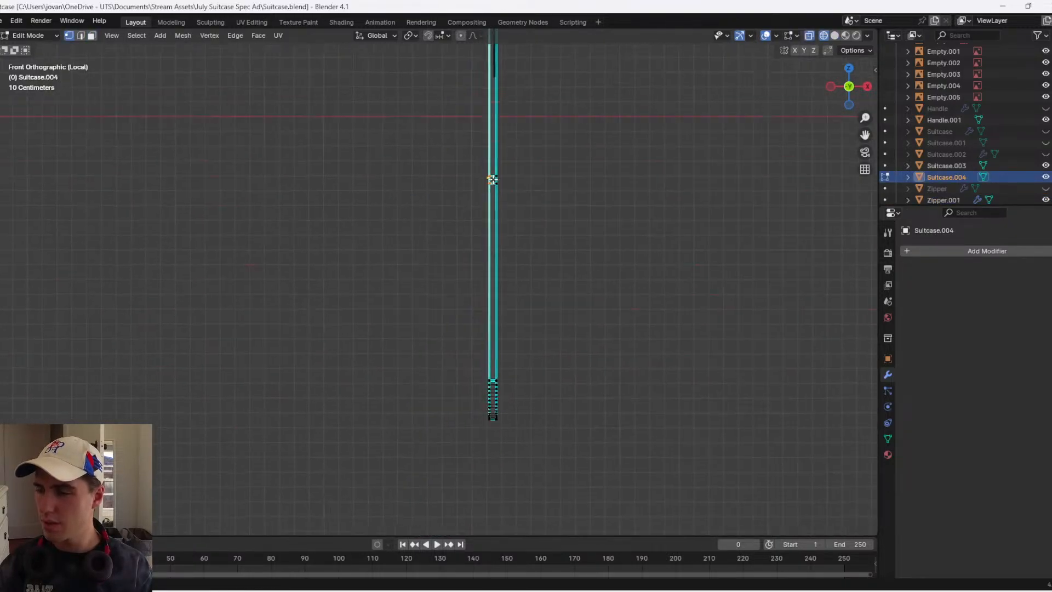
left_click_drag(431, 135, 493, 433)
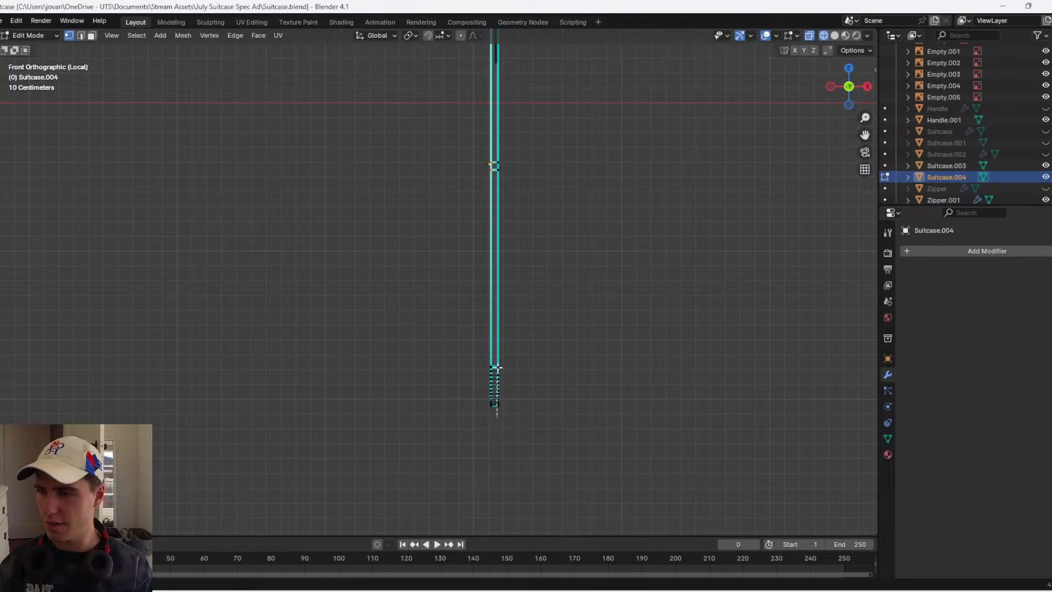
left_click_drag(497, 368, 480, 272, "shift")
key("x")
left_click(479, 284)
key("ctrl+z")
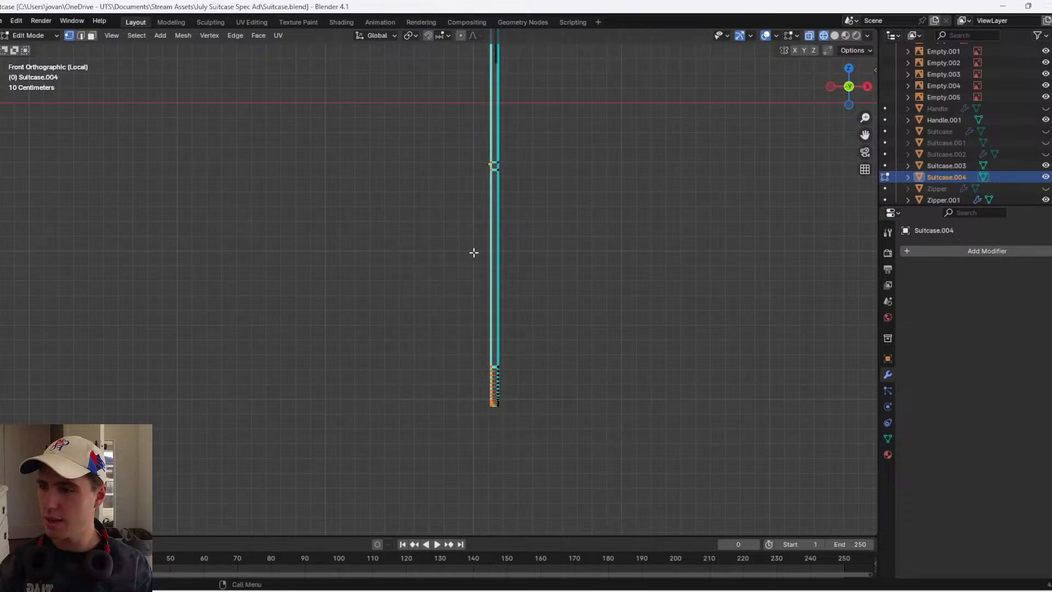
key("x")
left_click(474, 222)
key("Tab")
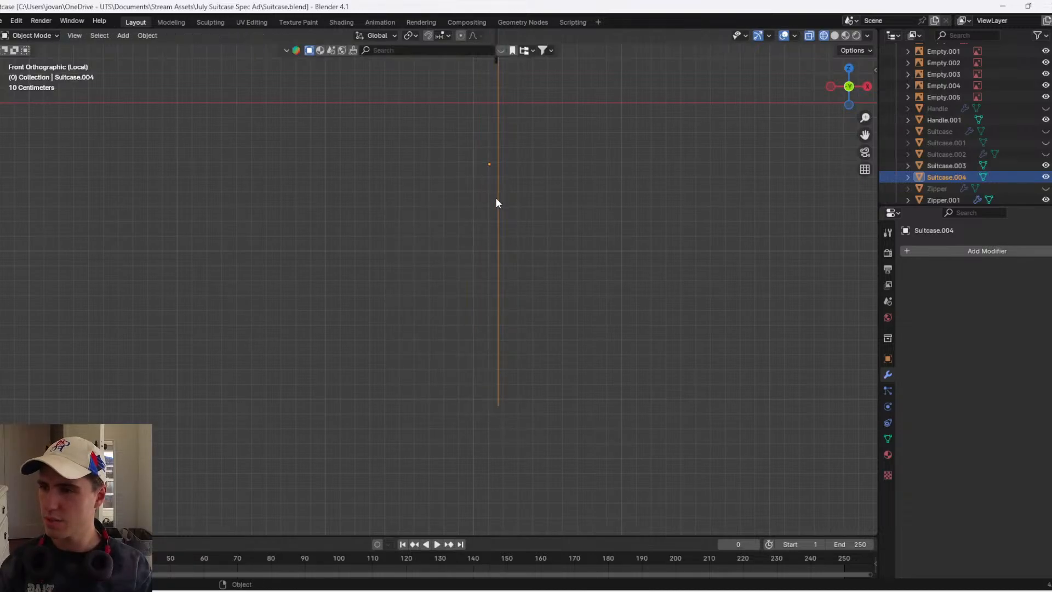
- Convert the remaining groove outline from a mesh to a curve
key("F3")
type("curve")
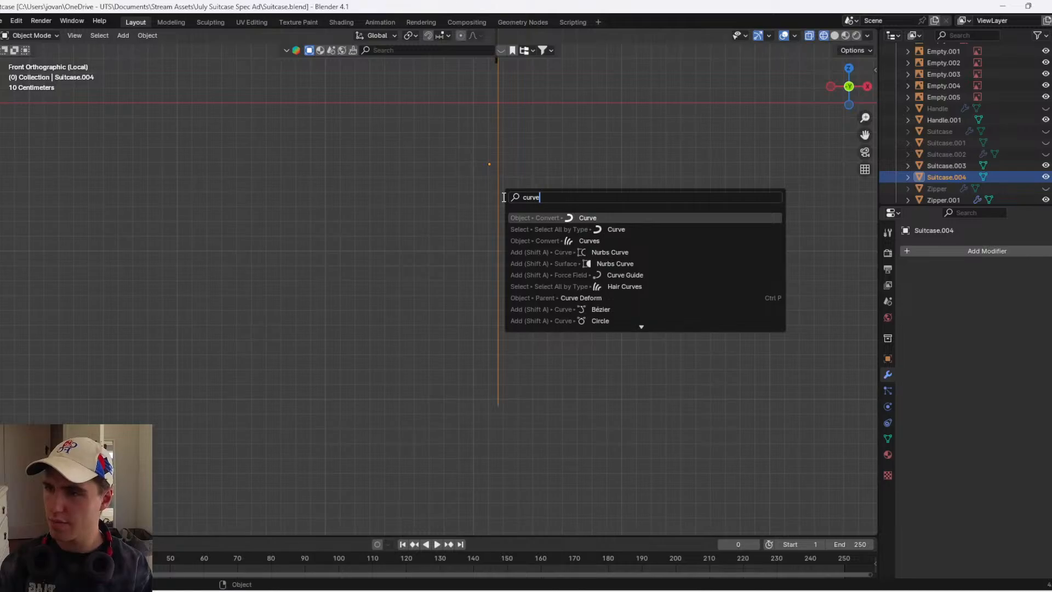
key("Return")
- Try to delete the straight cross segments near the bottom and top of the outline curve in Edit Mode
key("Tab")
middle_click_drag(481, 183, 397, 288)
left_click(348, 334)
key("x")
left_click(349, 335)
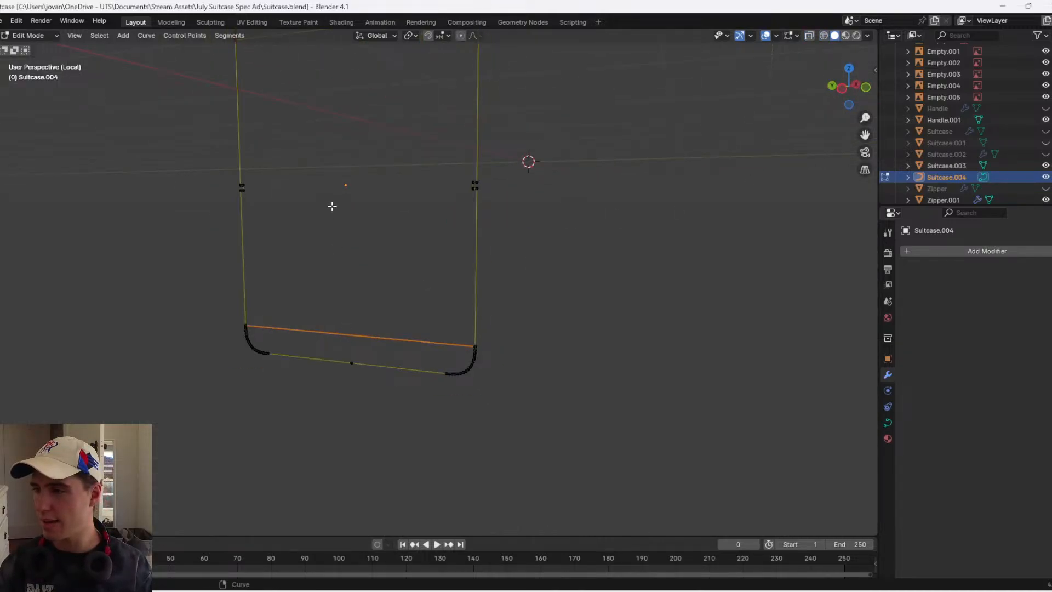
middle_click_drag(331, 205, 376, 298, "shift")
key("x")
left_click(376, 298)
left_click(386, 416)
key("x")
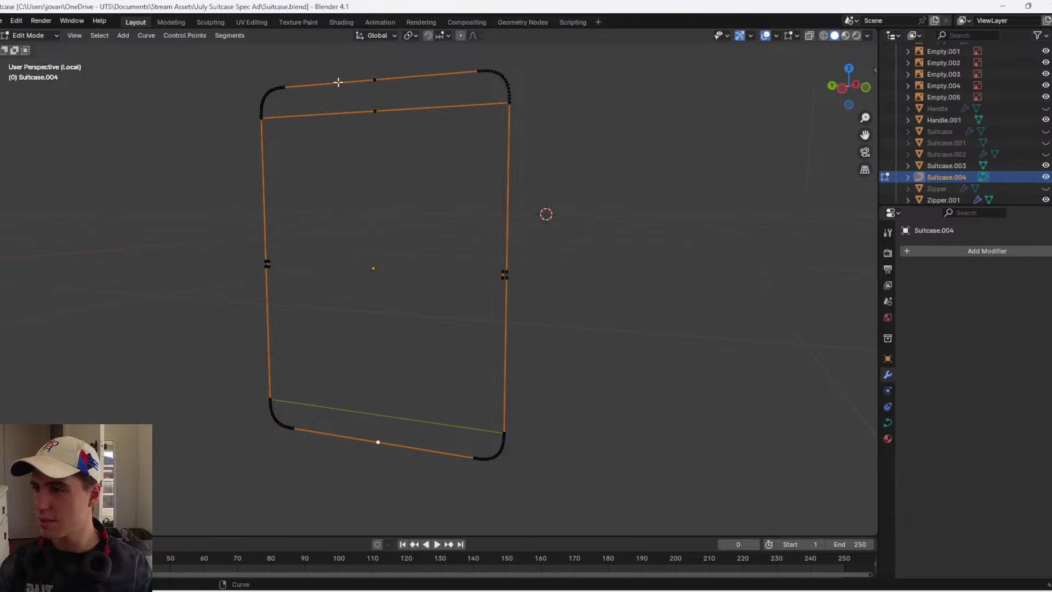
key("Tab")
left_click(517, 216)
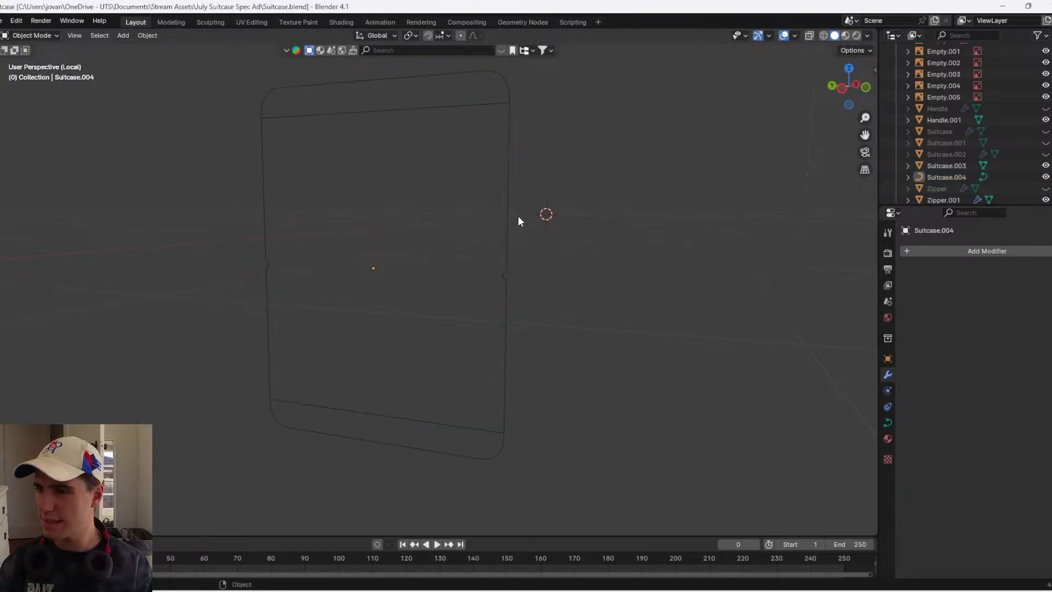
- Add a Curve modifier to the duplicated tooth strip and set Suitcase.004 as its curve object
middle_click_drag(518, 216, 733, 228)
left_click(672, 224)
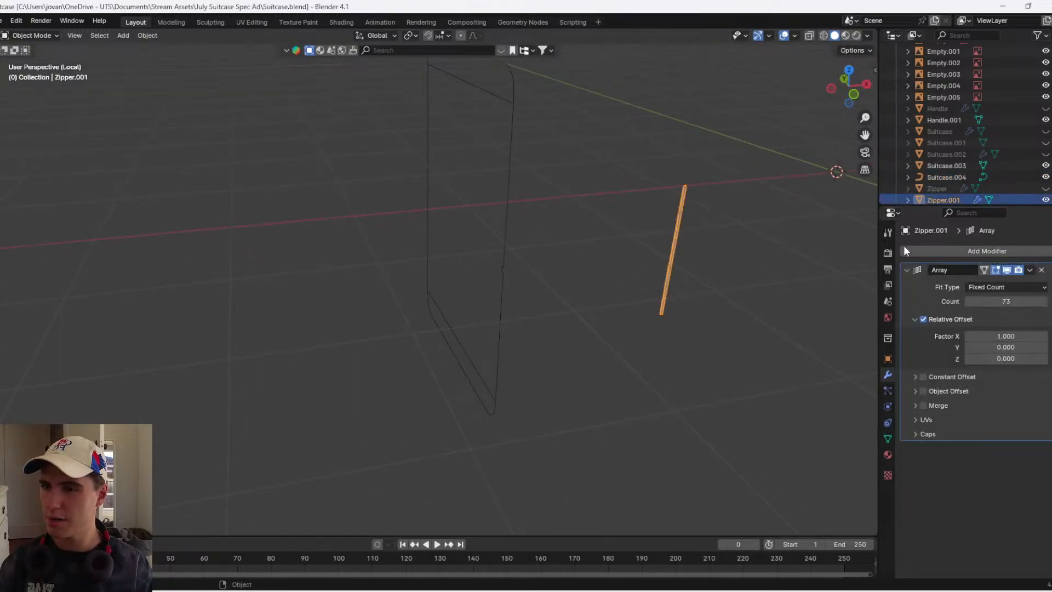
left_click(929, 248)
left_click(931, 248)
type("cutr")
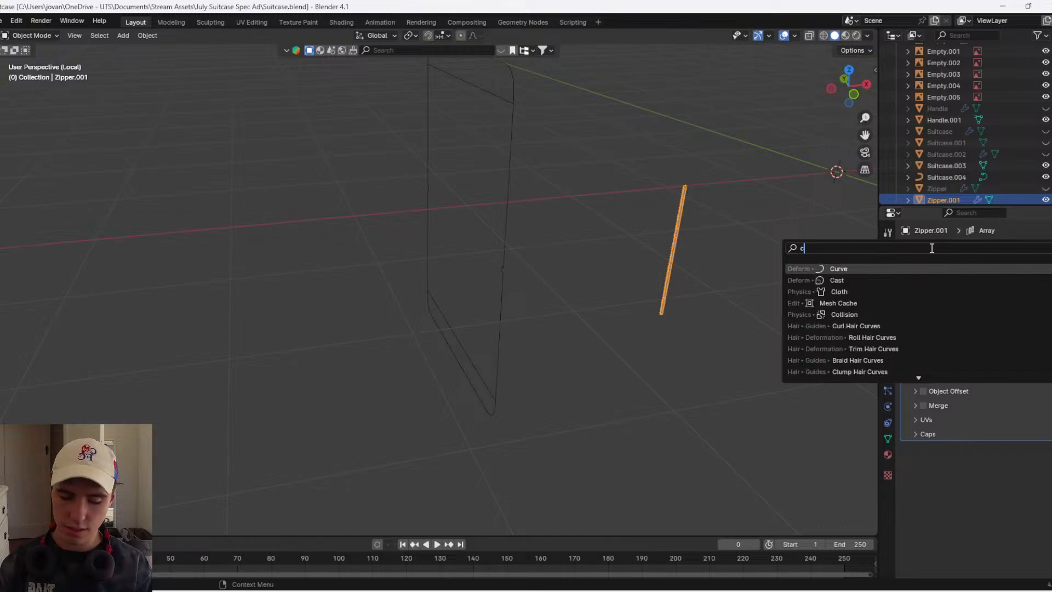
key("BackSpace")
key("BackSpace")
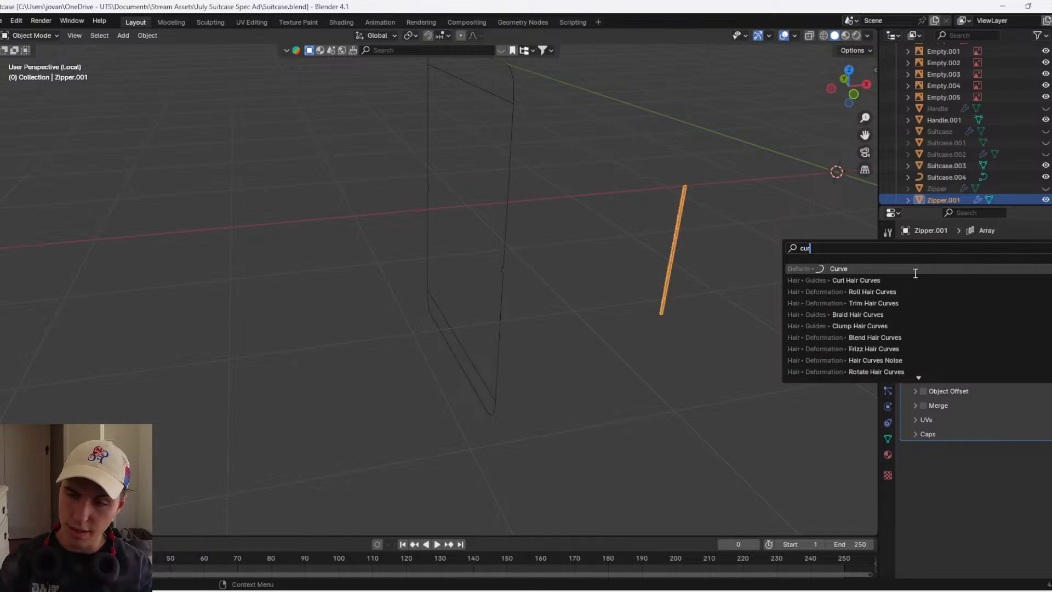
left_click(916, 269)
left_click(1002, 466)
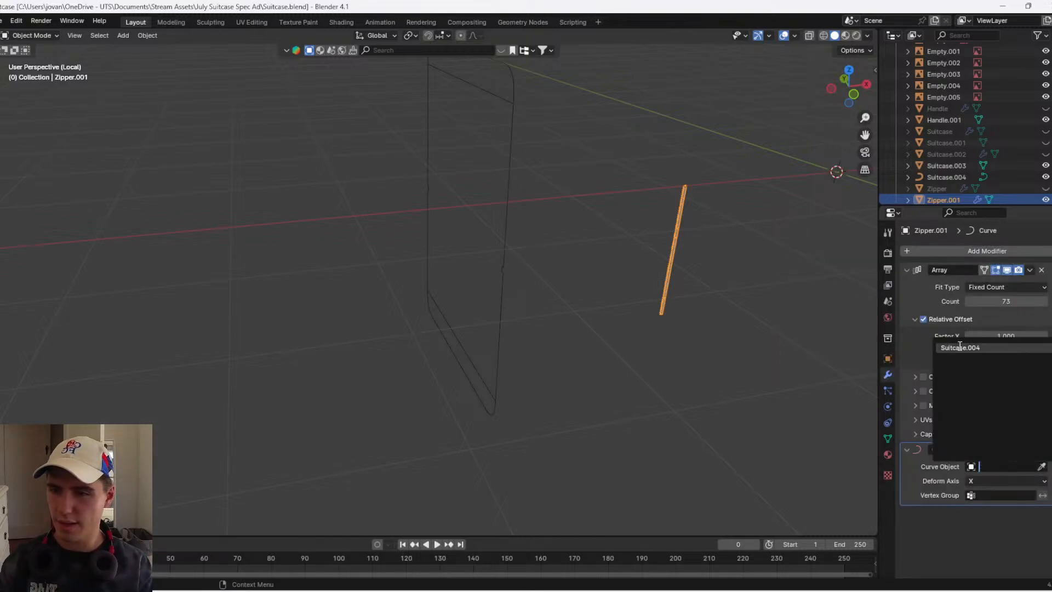
left_click(956, 347)
middle_click_drag(598, 202, 703, 202)
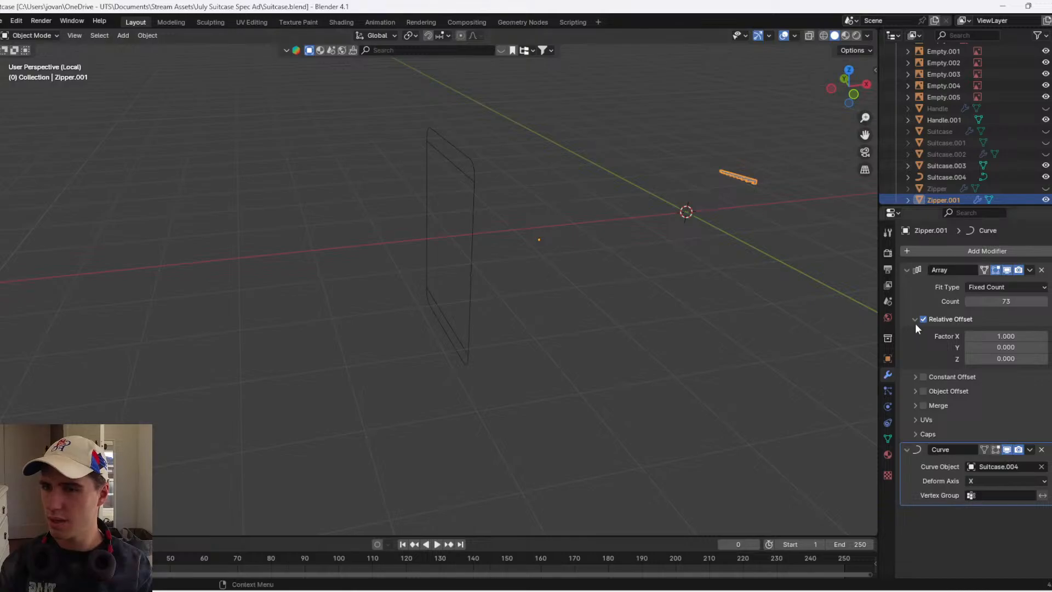
- Try Y as the Curve modifier's deform axis and switch it back to X
left_click(981, 479)
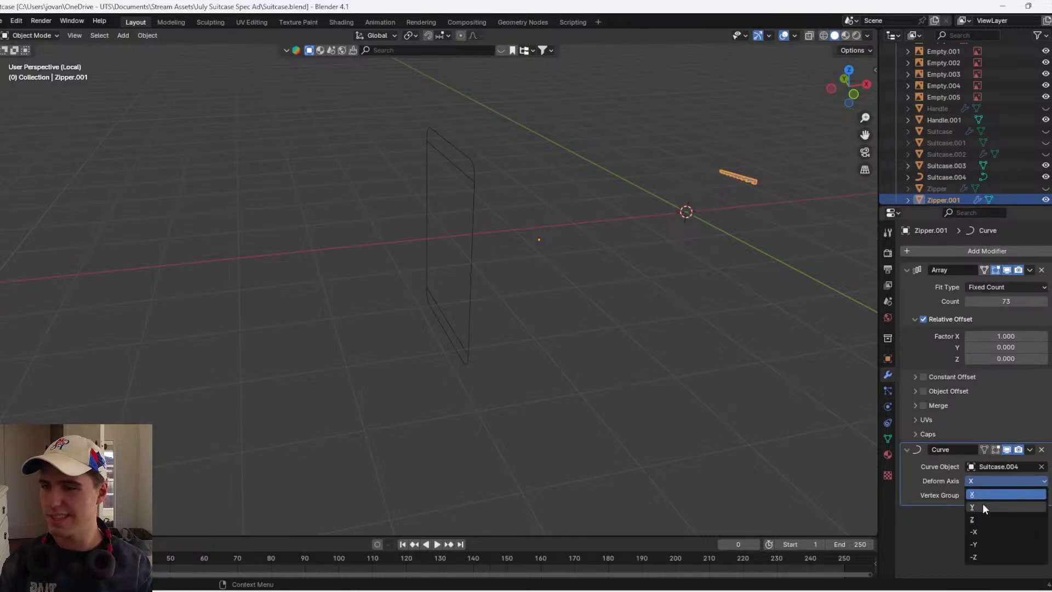
left_click(982, 503)
left_click(997, 481)
left_click(990, 491)
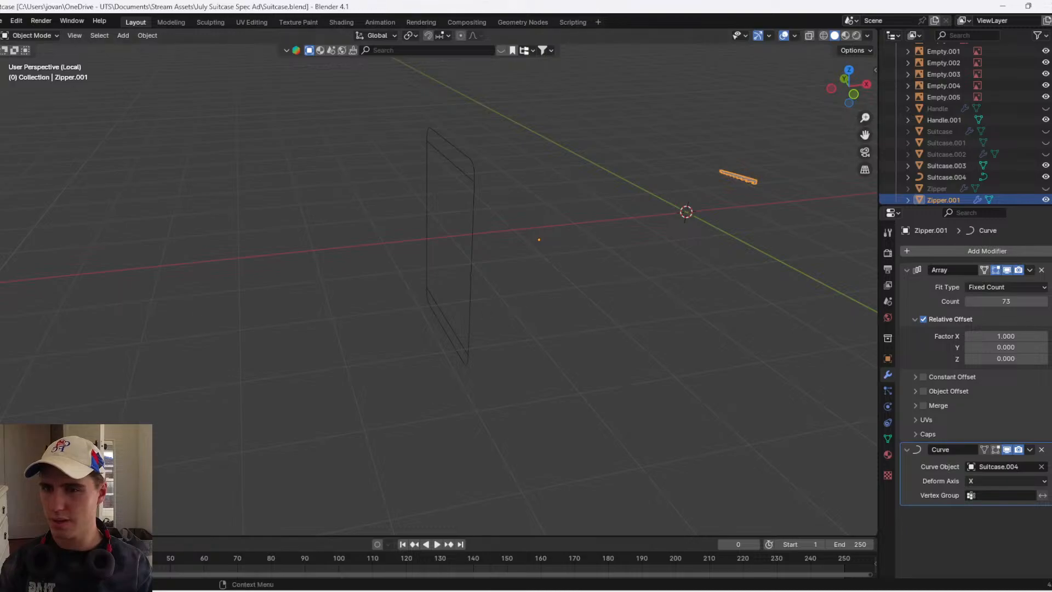
- Change the tooth strip's Array modifier fit type to Fit Curve
left_click(970, 287)
left_click(980, 323)
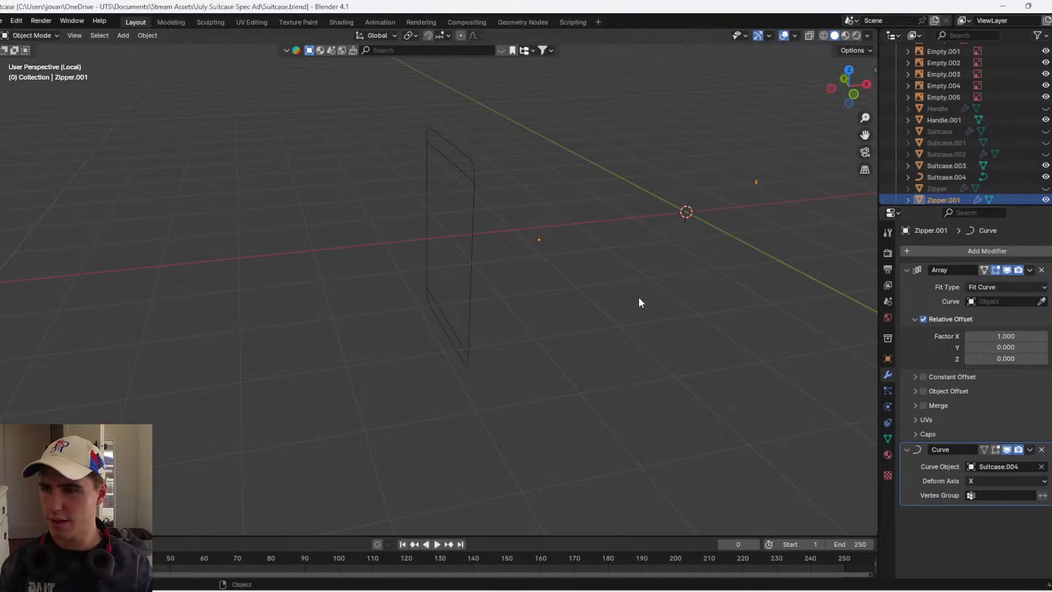
middle_click_drag(639, 298, 715, 262)
- Set the tooth strip's X, Y and Z location to 0 m
left_click(888, 359)
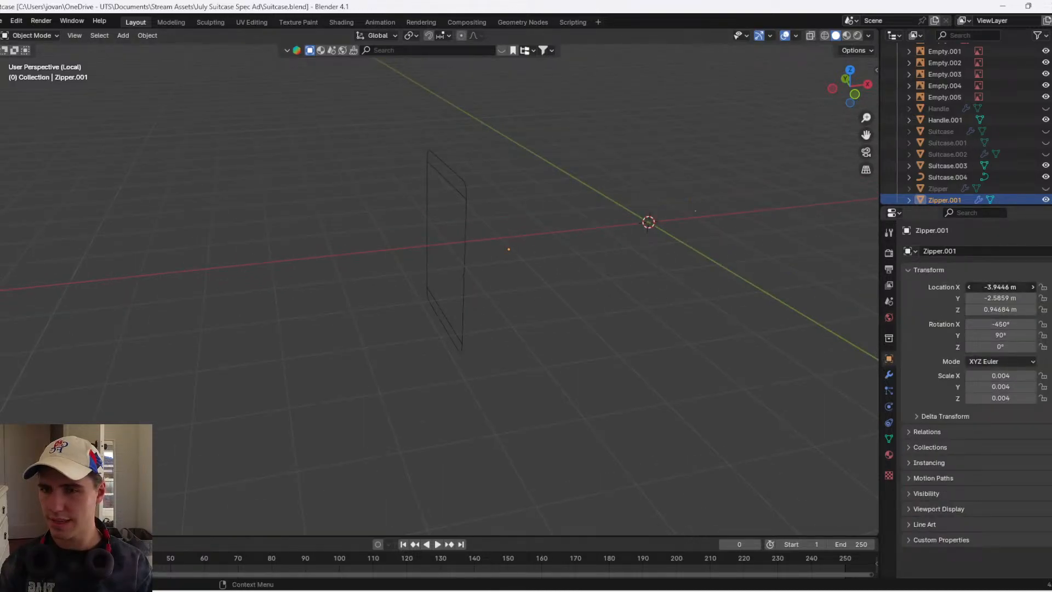
left_click_drag(1014, 284, 1014, 310)
type("0")
key("Return")
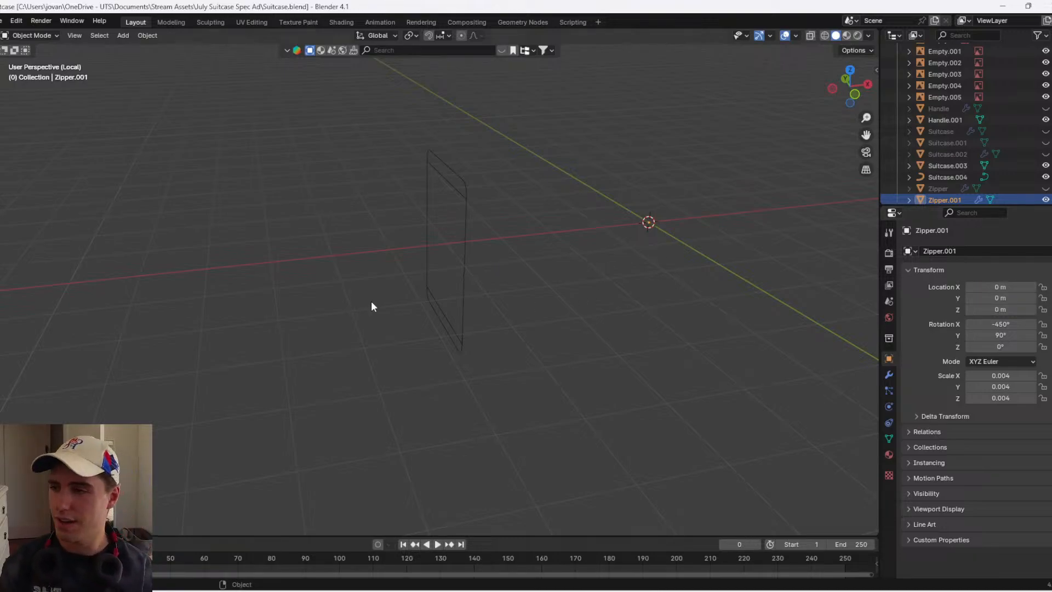
middle_click_drag(371, 301, 788, 195)
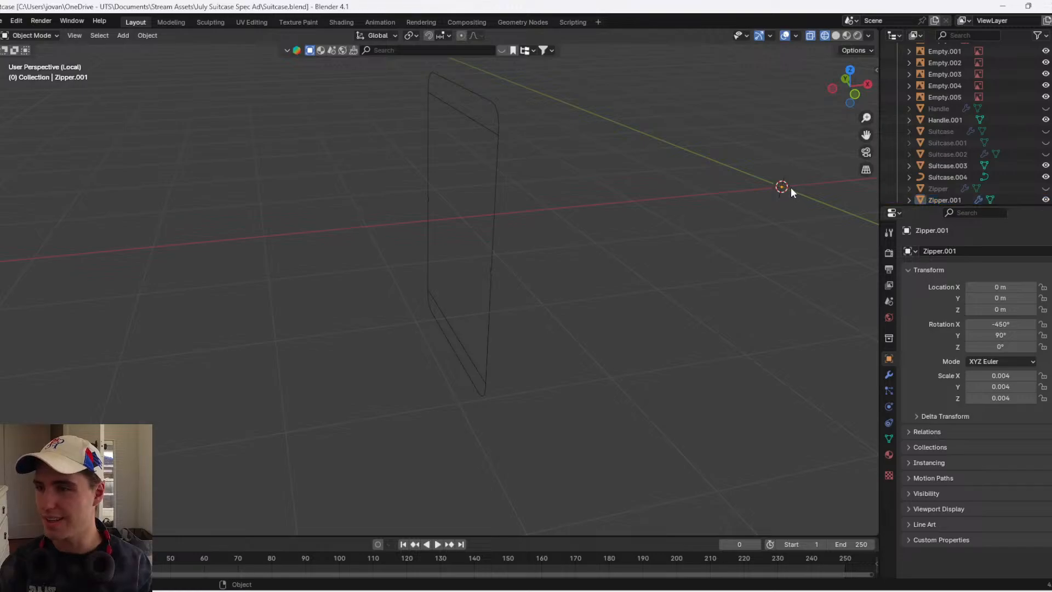
- Frame the deformed tooth strip and examine its size and position relative to the outline curve
key("s")
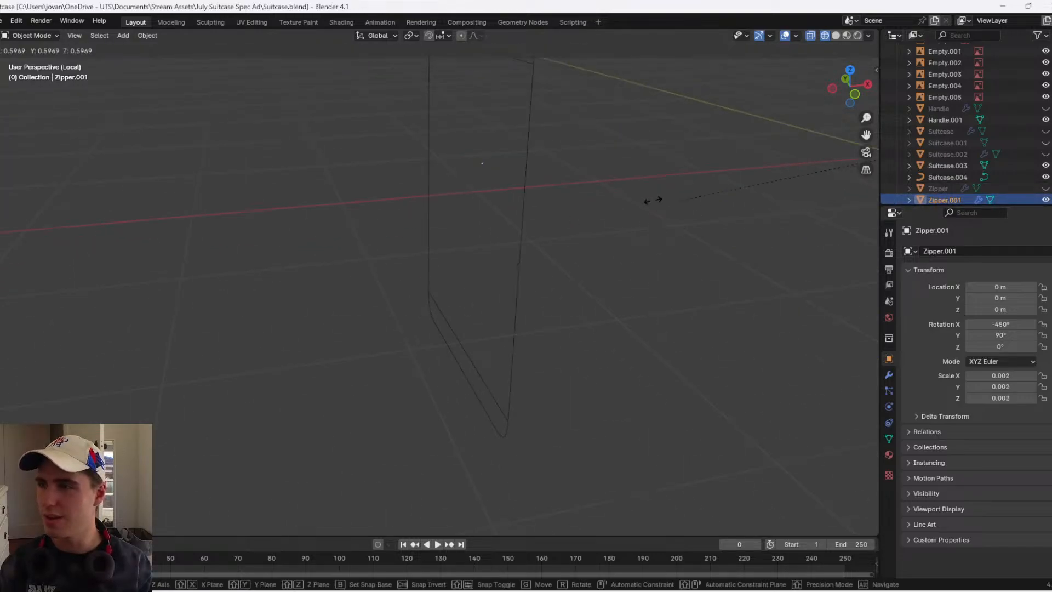
key("Escape")
key("KP_Decimal")
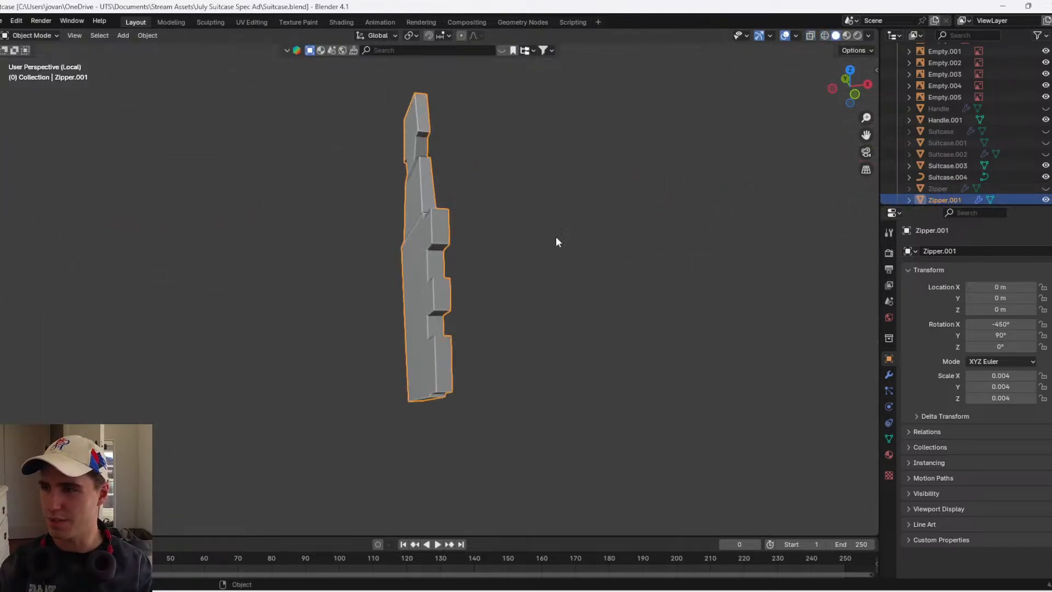
middle_click_drag(472, 288, 530, 320)
scroll(530, 321, "down", 12)
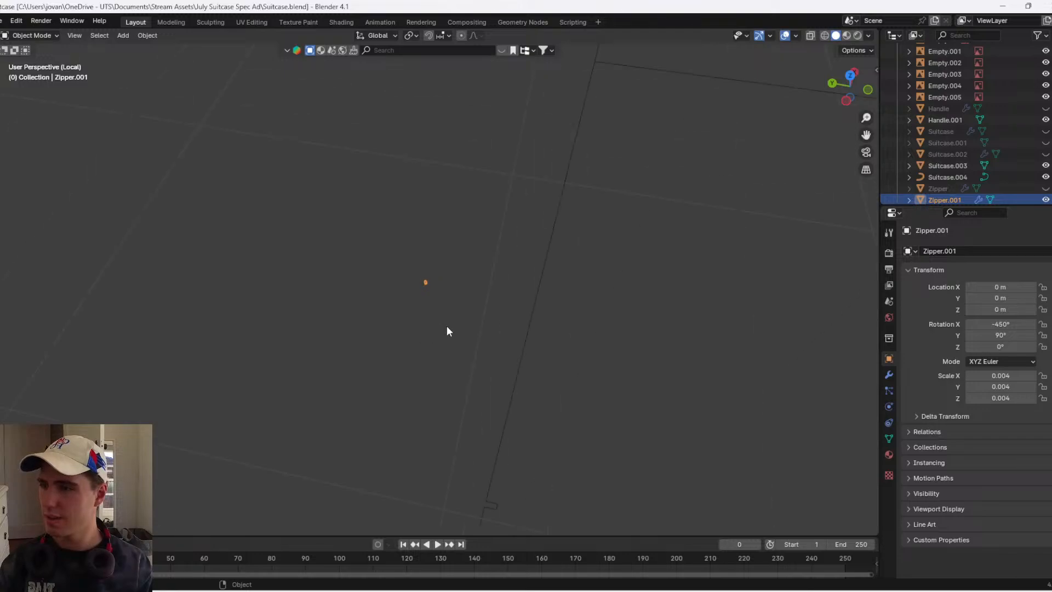
scroll(449, 315, "down", 6)
scroll(451, 307, "up", 4)
- Set Suitcase.004 as the curve that the tooth strip's Array modifier fits its length to
left_click(889, 375)
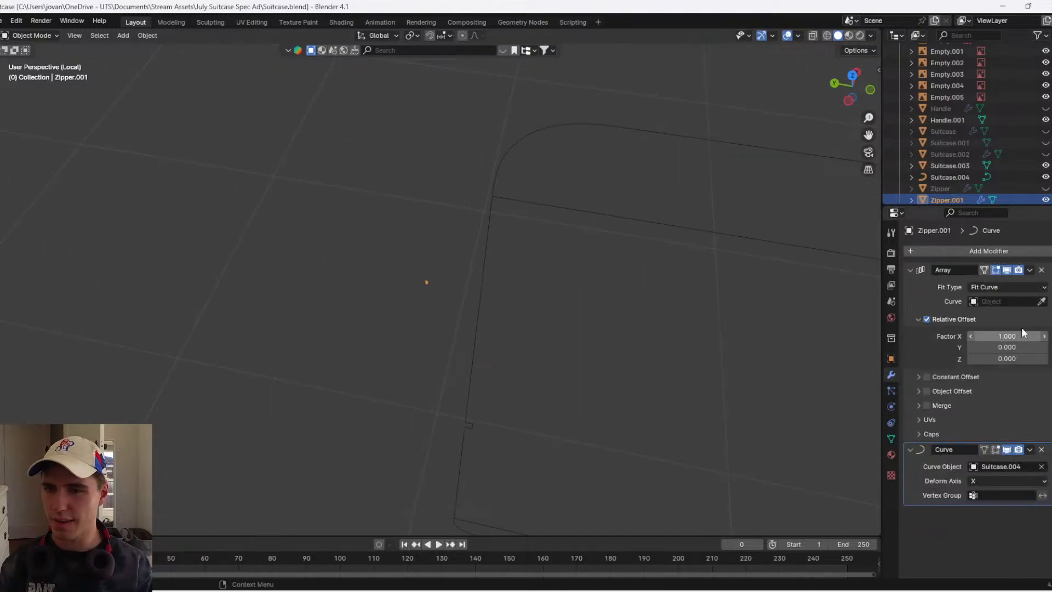
left_click(1014, 302)
left_click(991, 314)
left_click(991, 320)
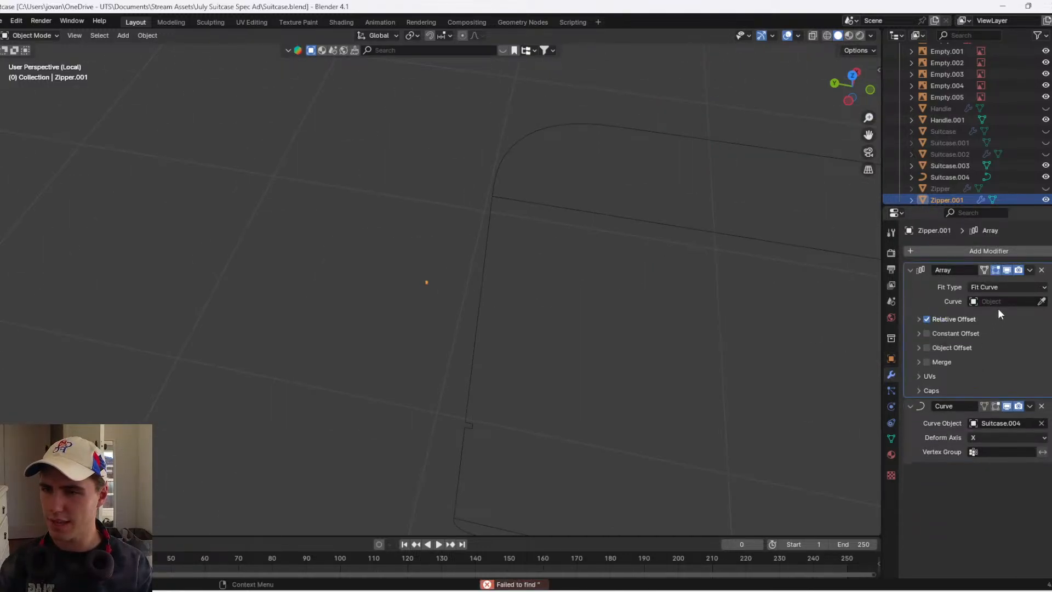
left_click(997, 303)
left_click(987, 320)
scroll(584, 324, "up", 3)
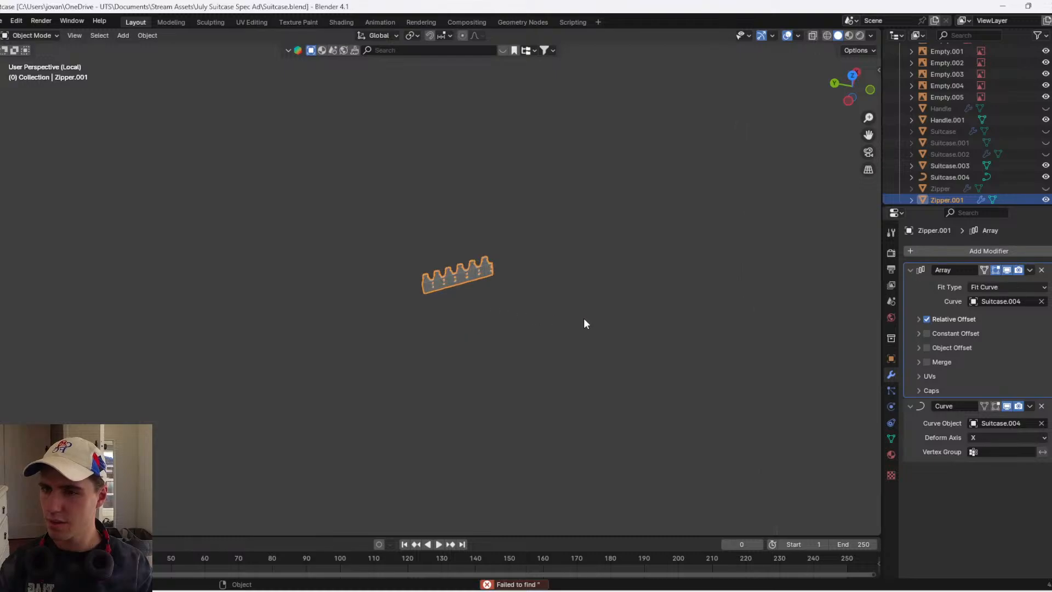
- Change the tooth strip's Array modifier fit type to Fixed Count
left_click(1018, 289)
left_click(1003, 301)
scroll(543, 274, "down", 13)
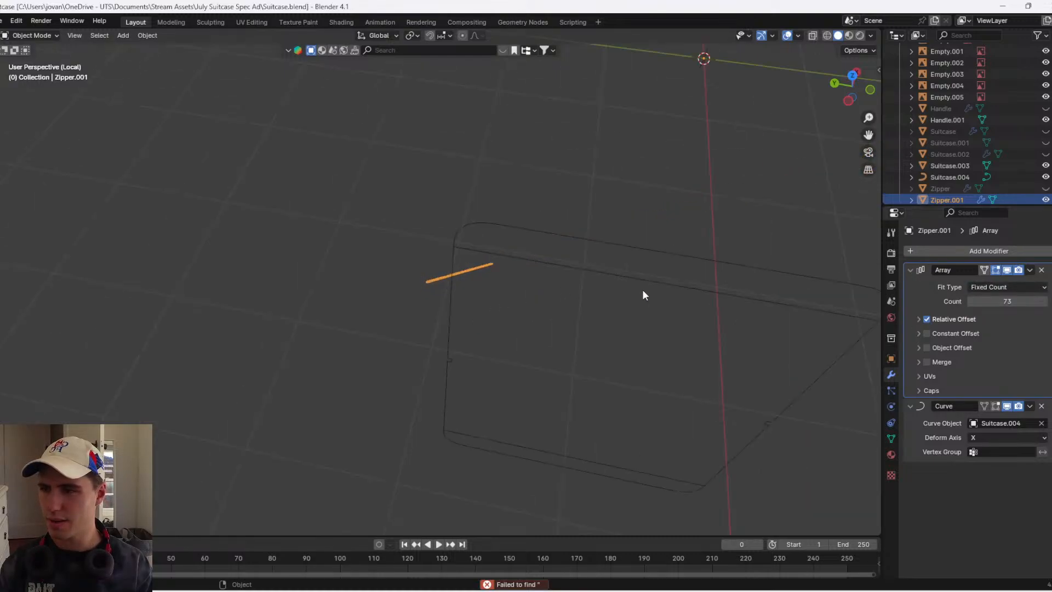
- Reposition the tooth strip freehand in the front view with solid shading
left_click(870, 90)
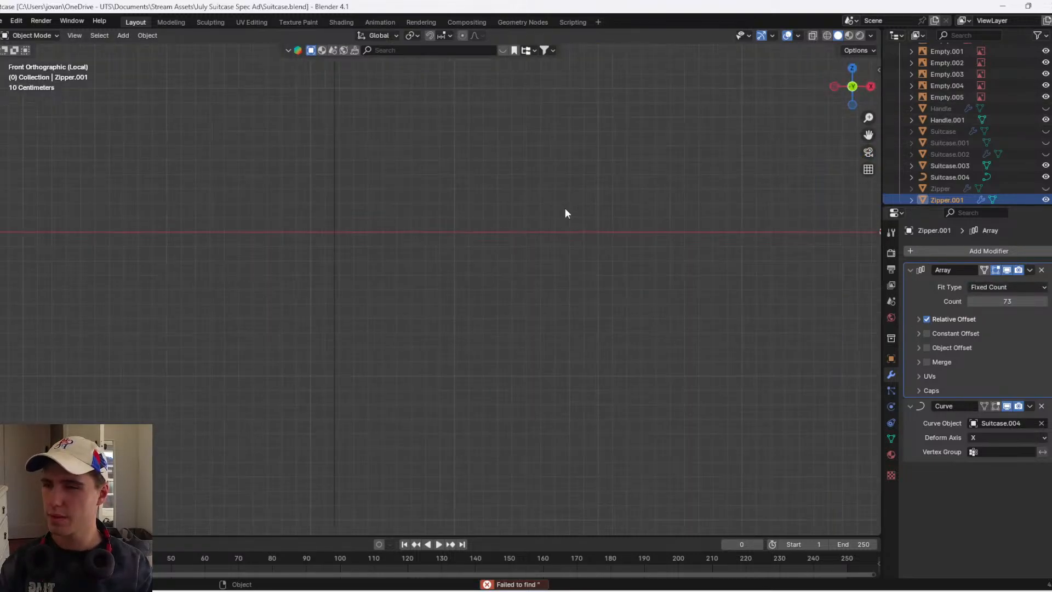
scroll(543, 250, "down", 1)
key("g")
left_click(306, 260)
key("z")
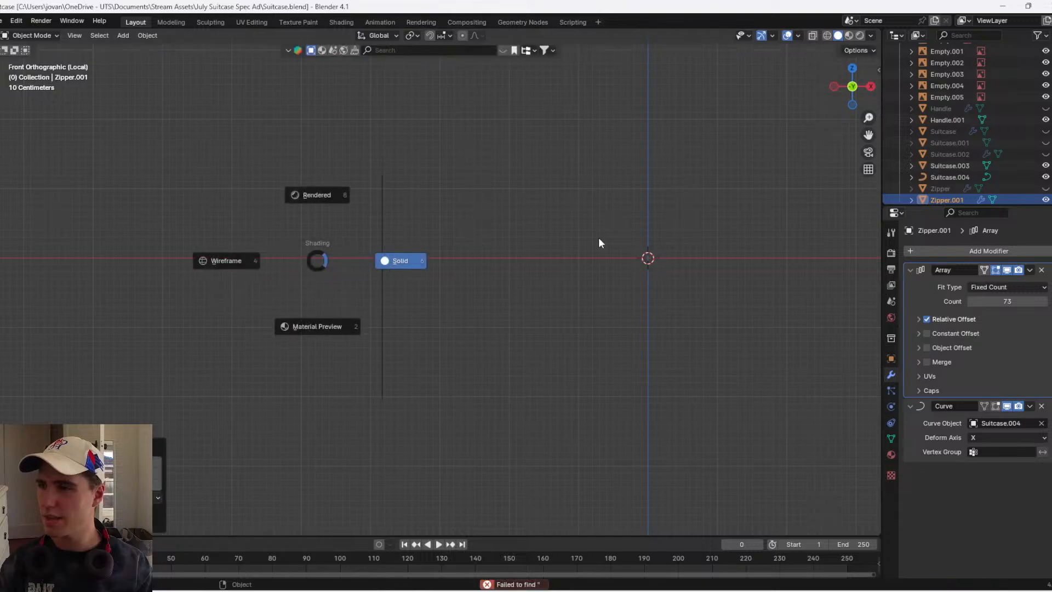
left_click(599, 242)
scroll(535, 258, "up", 4)
key("g")
left_click(351, 252)
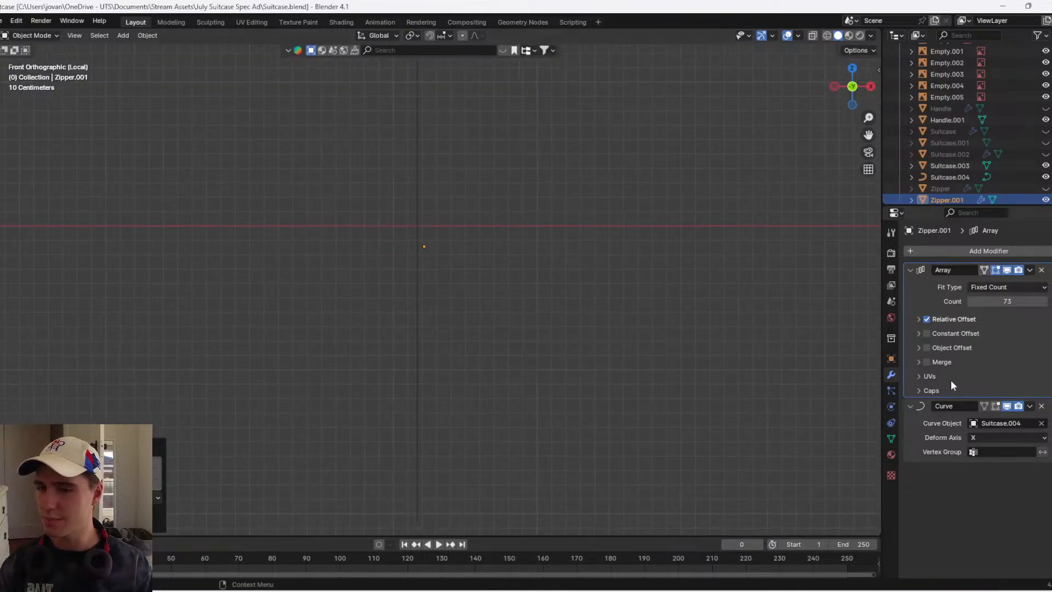
- Set the Curve modifier's deform axis to Z and raise the tooth strip's array count to 326
middle_click_drag(607, 298, 346, 267)
left_click(976, 433)
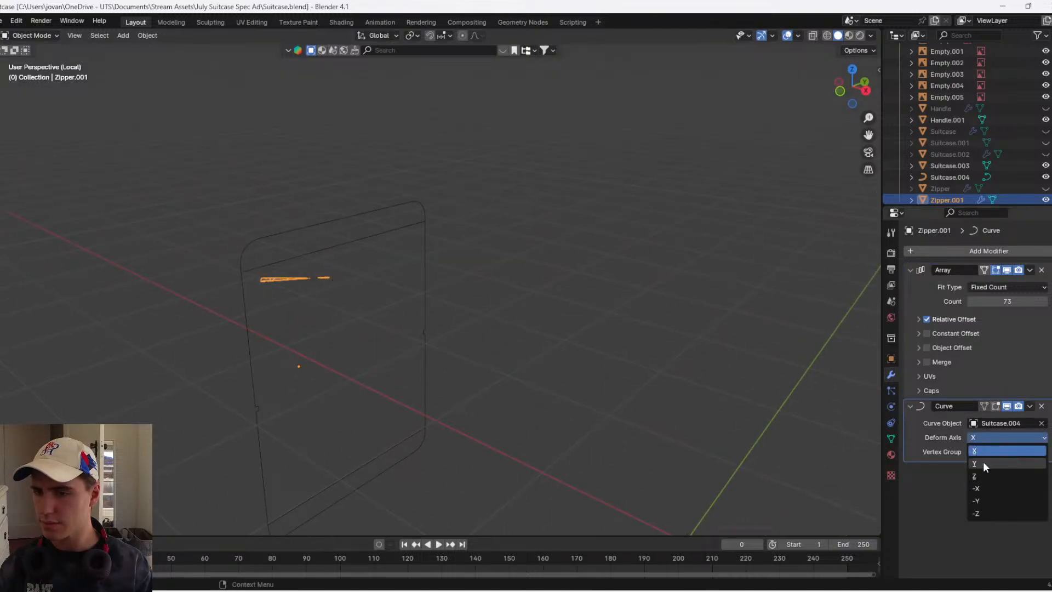
left_click(983, 461)
left_click(994, 439)
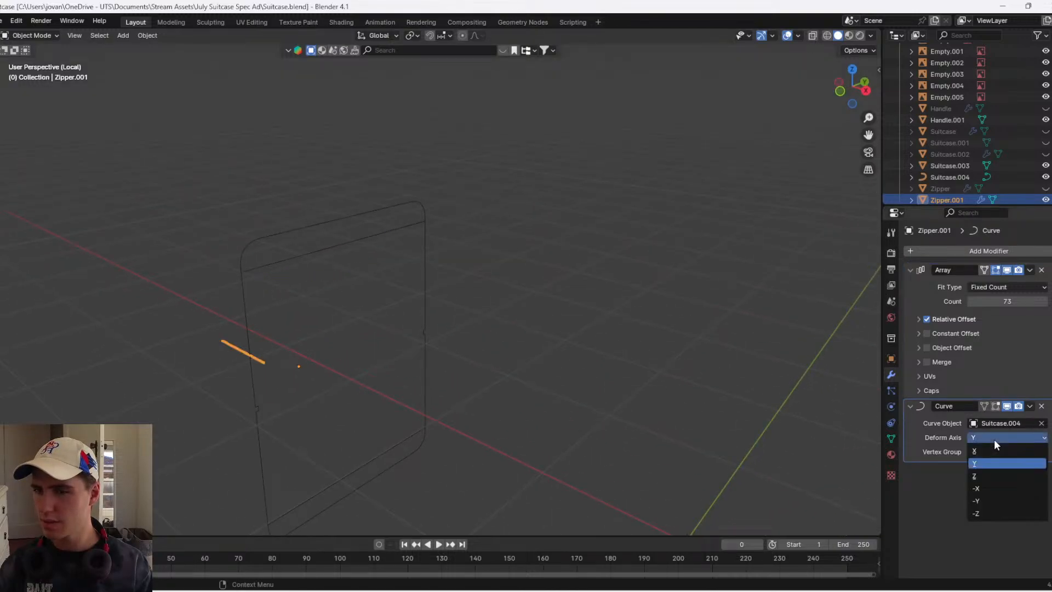
left_click(985, 476)
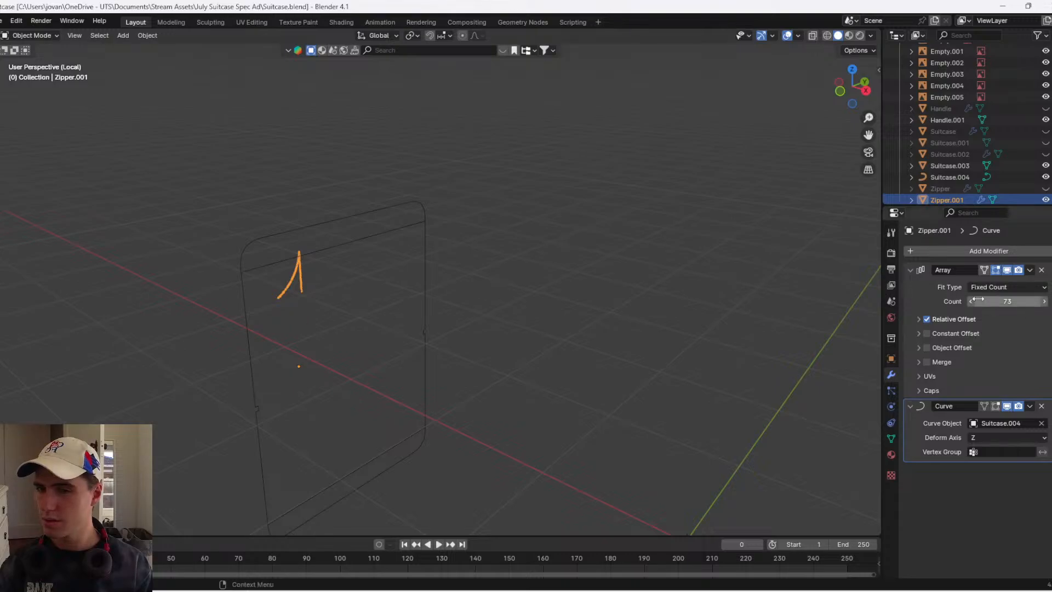
left_click_drag(1007, 301, 993, 301)
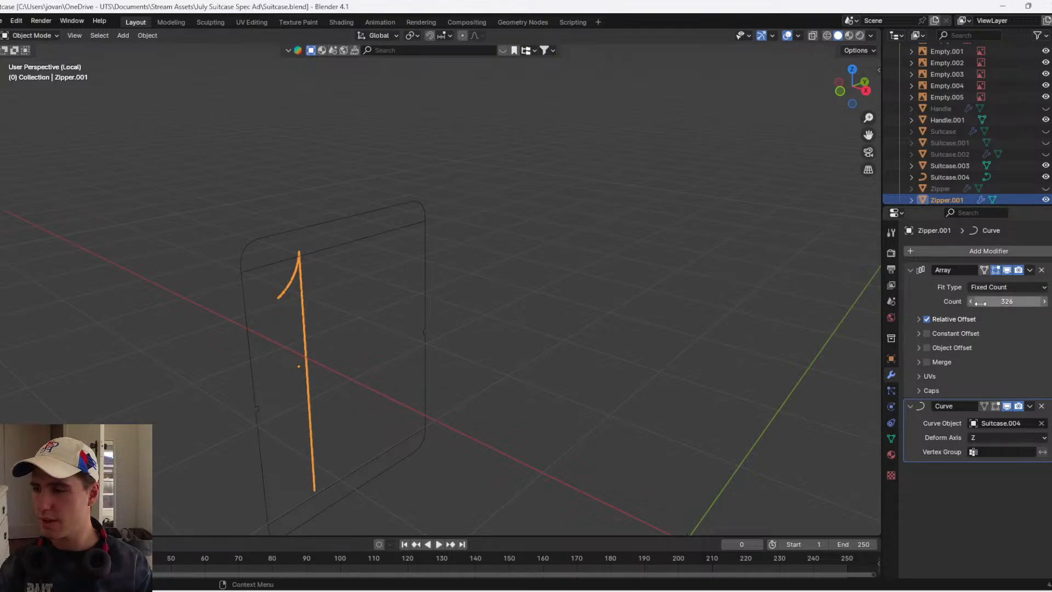
- Move the tooth strip along Z and then freely so it bends around the outline curve's lower corner
key("g")
key("z")
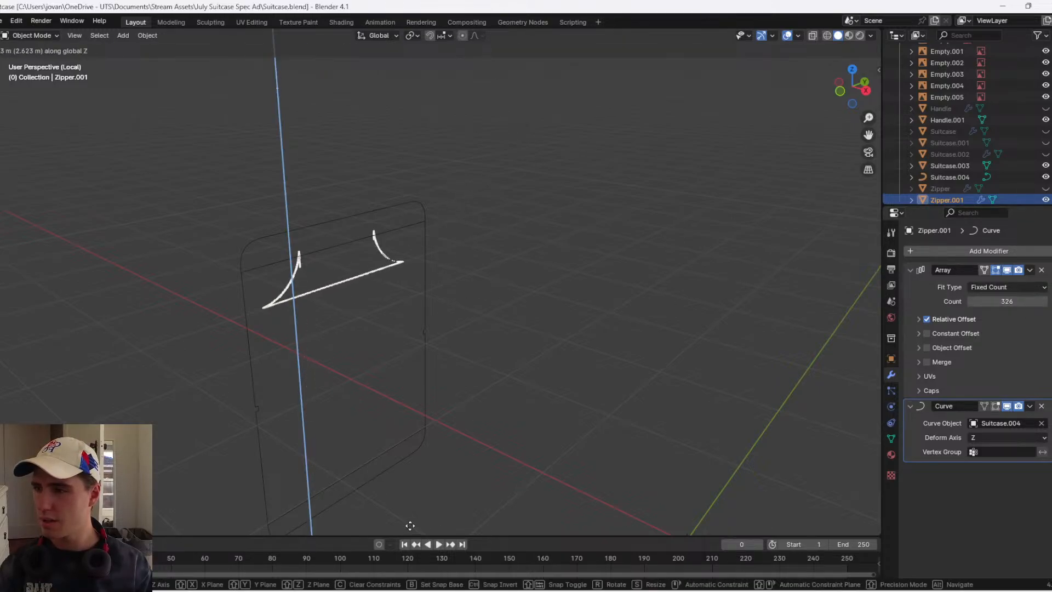
left_click(289, 156)
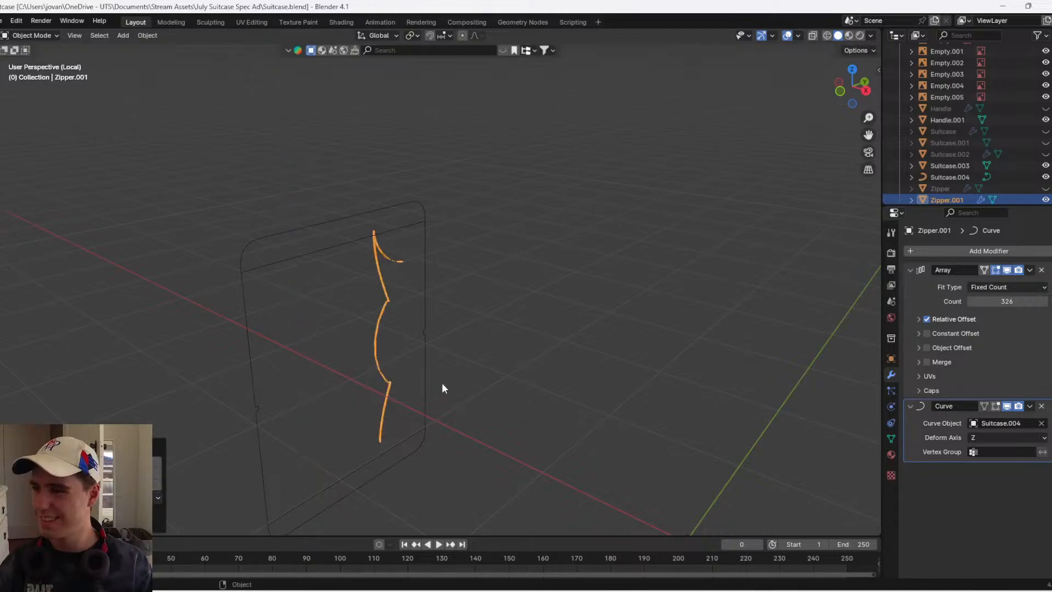
key("g")
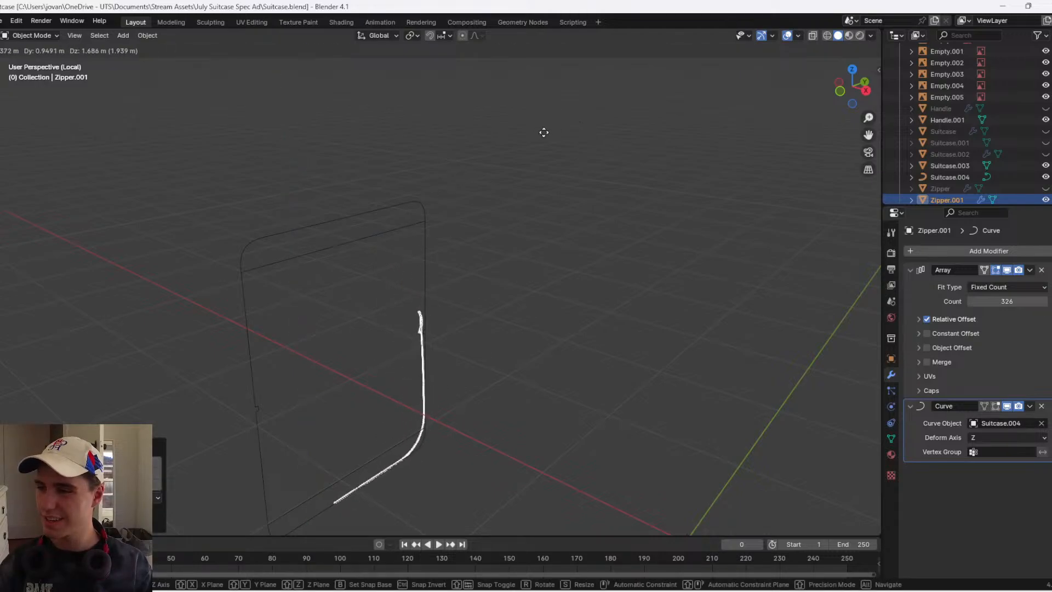
left_click(530, 129)
- Move the tooth strip in the right side view so it lines up with the outline curve's vertical edge
left_click(866, 90)
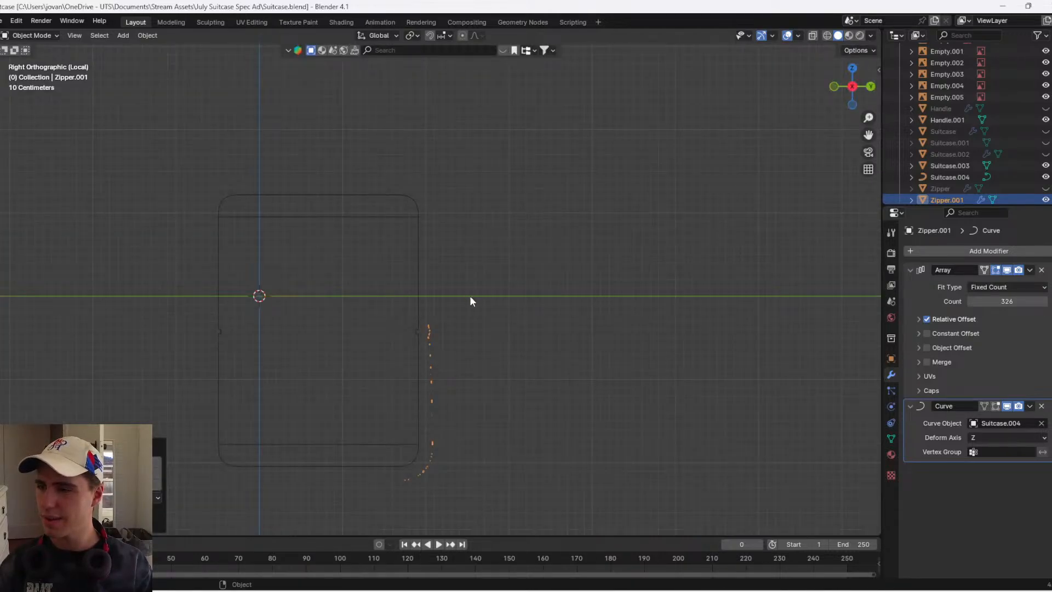
scroll(470, 294, "up", 3)
middle_click_drag(314, 324, 658, 190, "shift")
key("g")
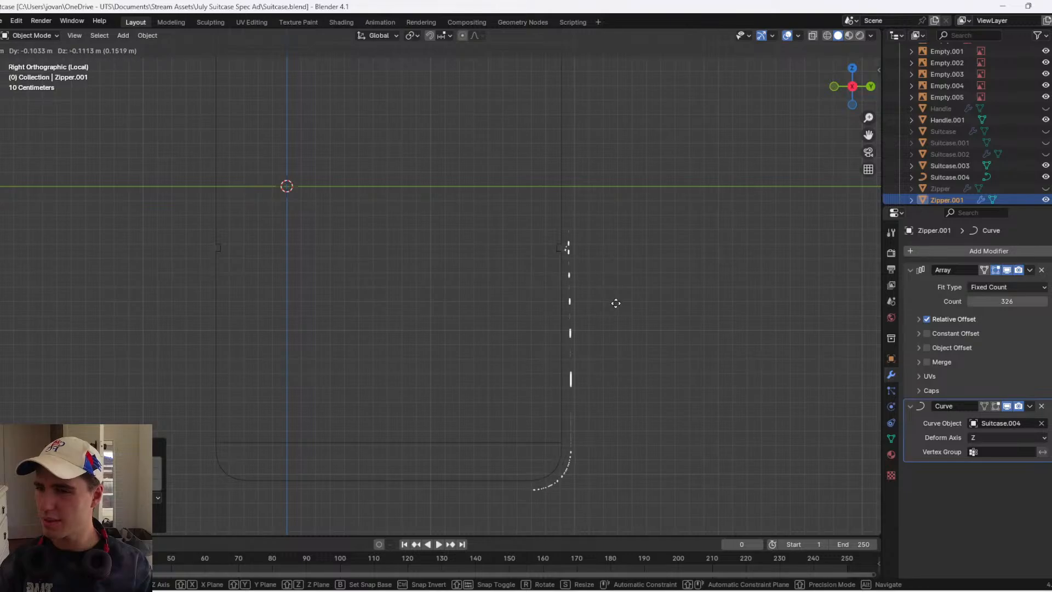
left_click(609, 311)
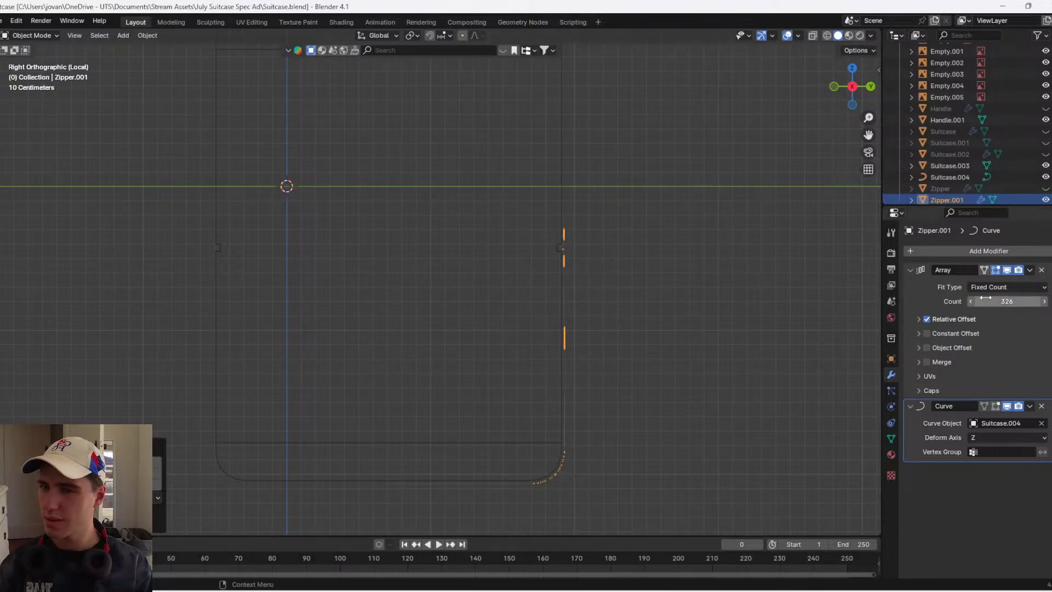
- Raise the Array count to 986 so the teeth extend around most of the suitcase outline
left_click_drag(987, 298, 76, 301)
scroll(521, 230, "down", 4)
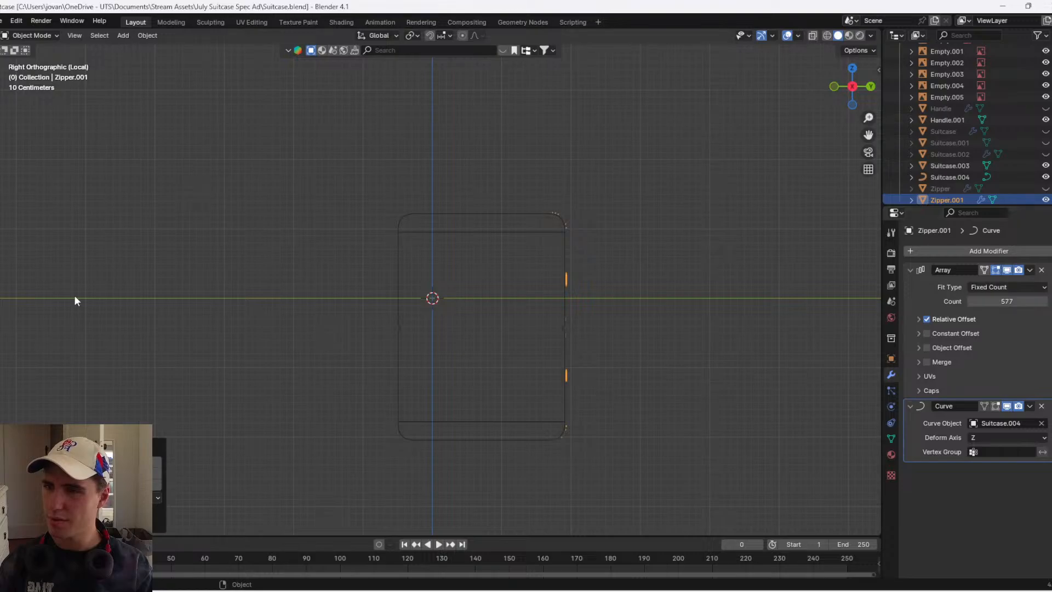
middle_click_drag(575, 266, 455, 285)
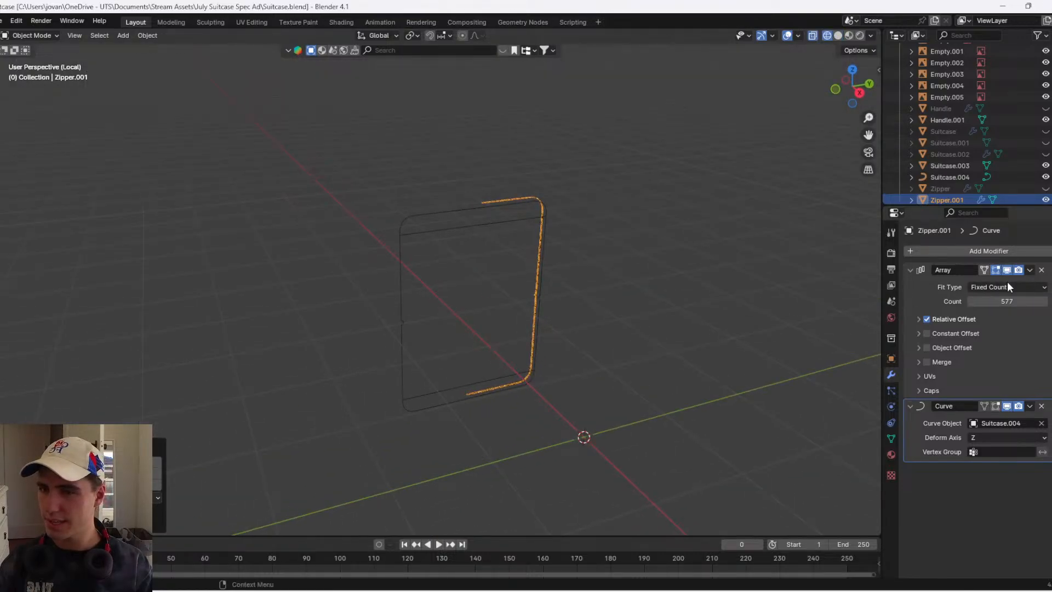
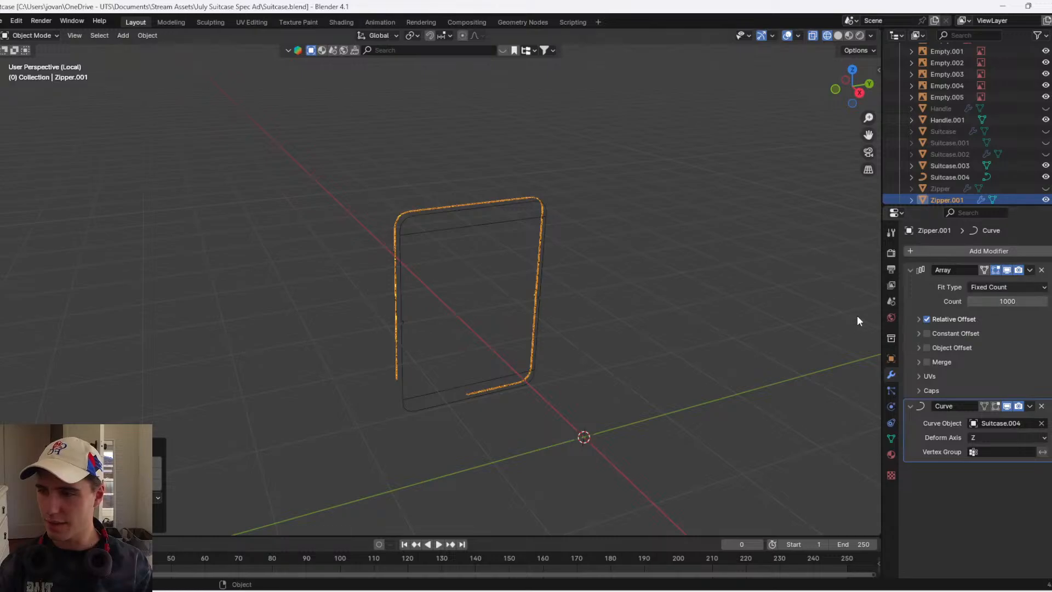
left_click_drag(1007, 301, 981, 301)
scroll(557, 324, "up", 3)
scroll(593, 330, "up", 1)
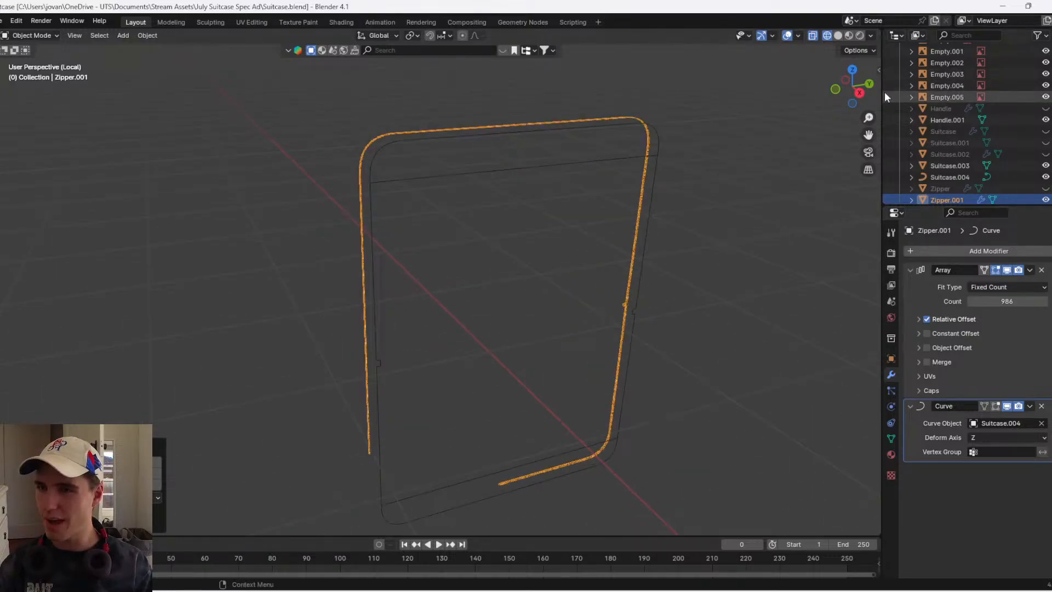
- Scale the tooth strip up slightly and shift it along Y in the right side view
key("s")
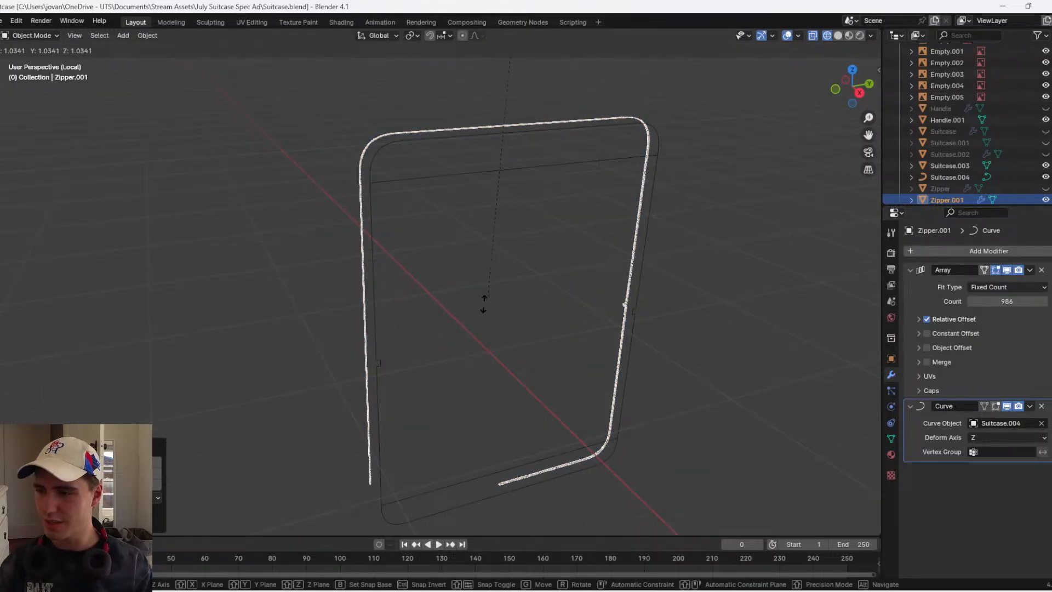
left_click(434, 386)
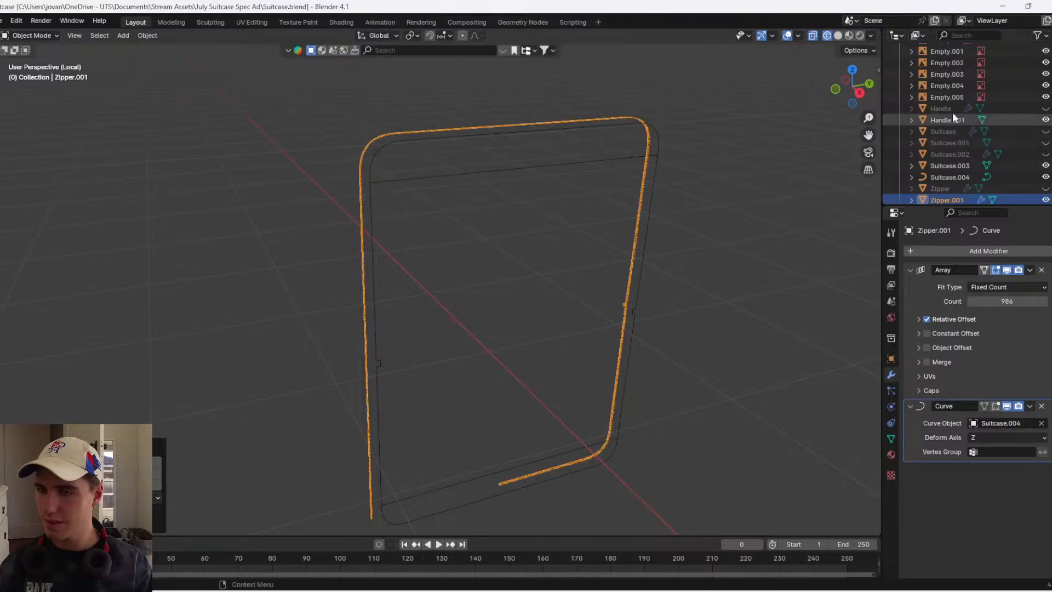
left_click(859, 93)
middle_click_drag(412, 349, 444, 71, "shift")
key("g")
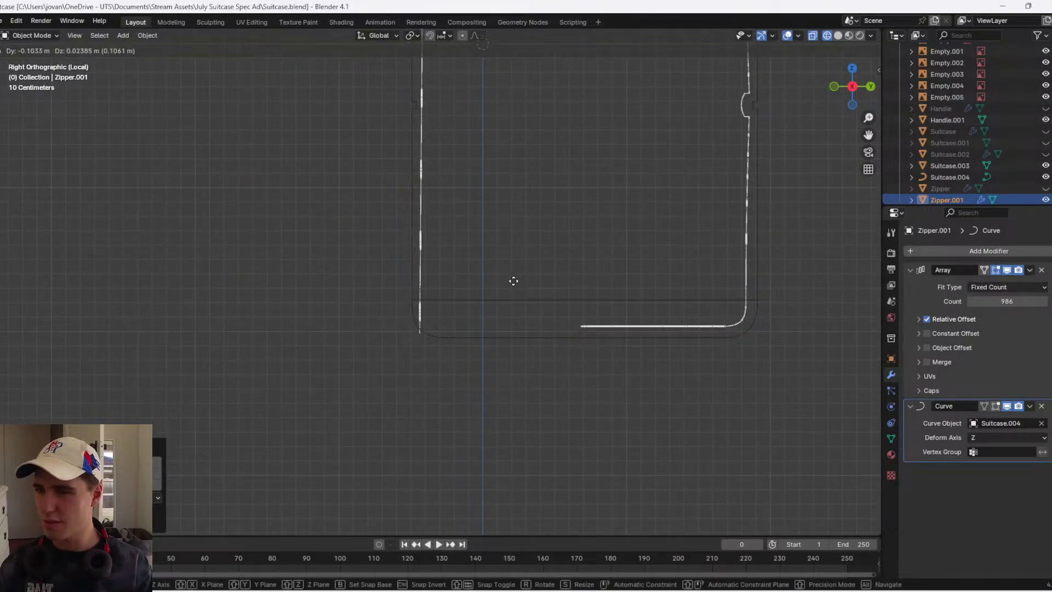
right_click(526, 291)
key("g")
key("y")
left_click(525, 293)
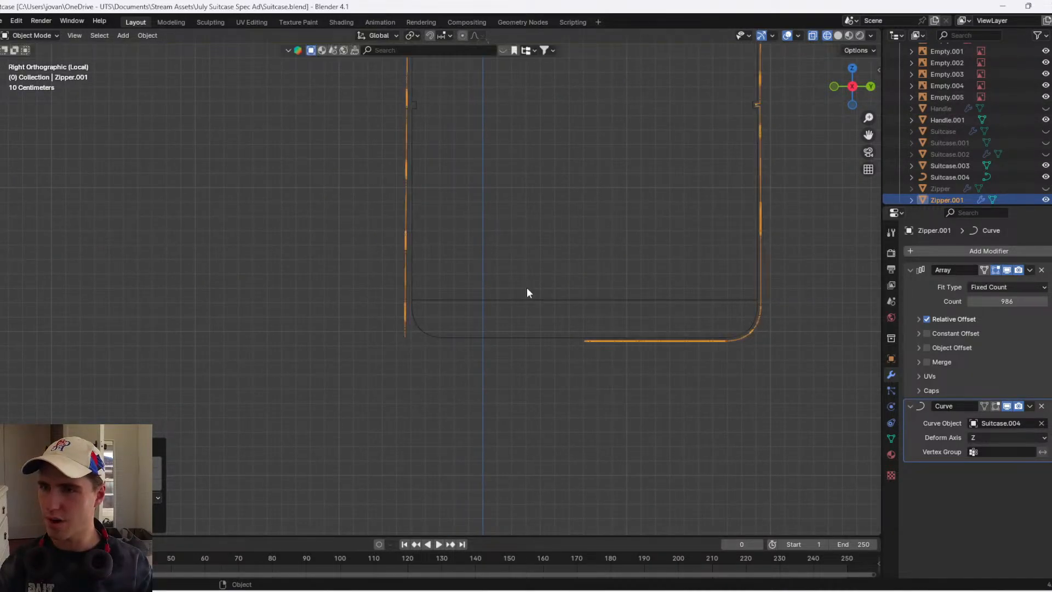
- Nudge the tooth strip in the right side view to bring it closer to the outline's side and bottom edges
key("g")
key("z")
right_click(480, 298)
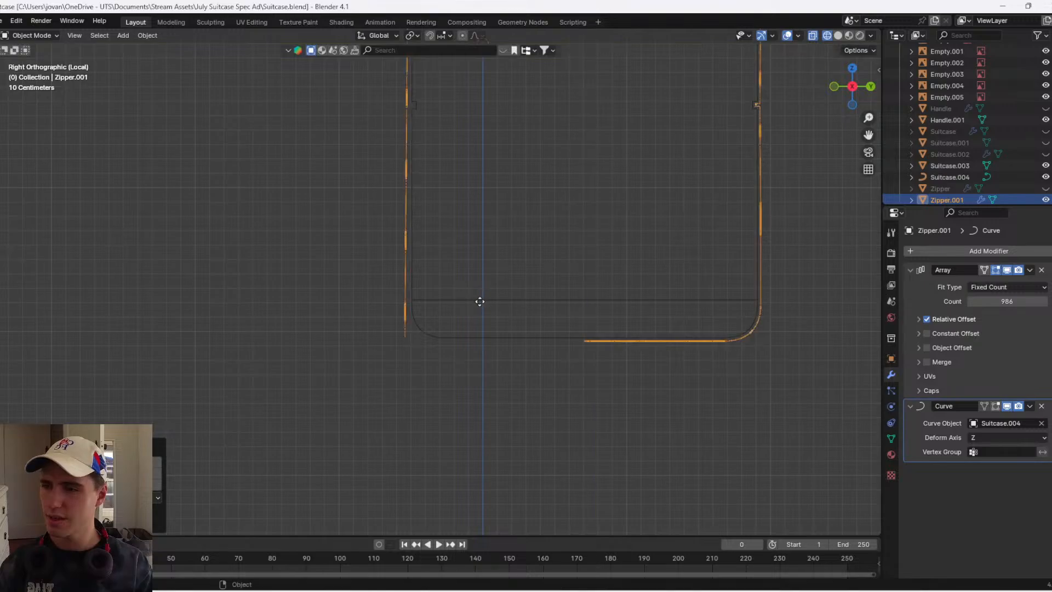
key("g")
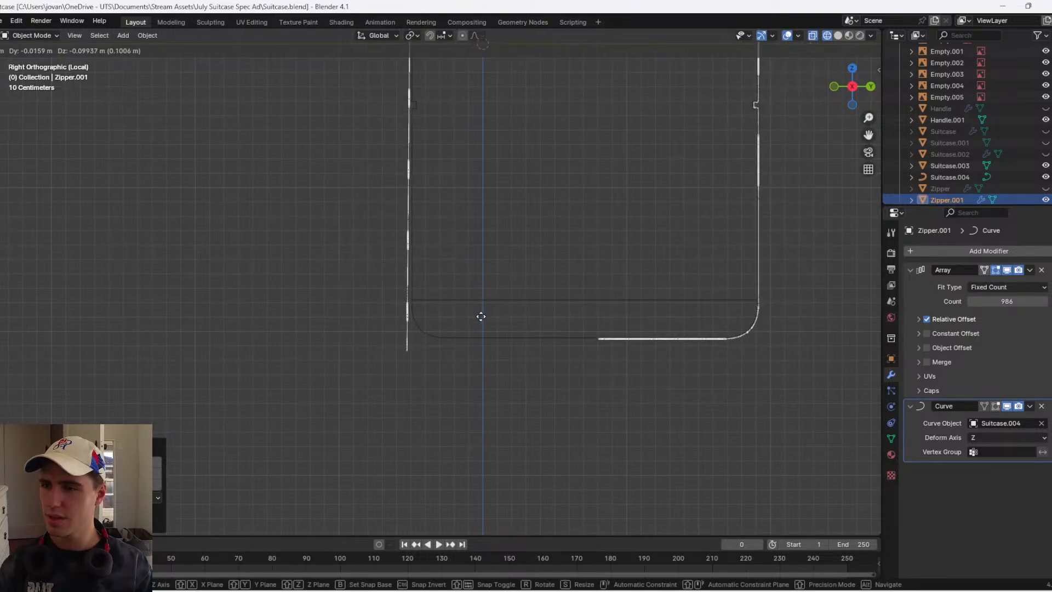
left_click(482, 316)
middle_click_drag(717, 240, 636, 352, "shift")
key("g")
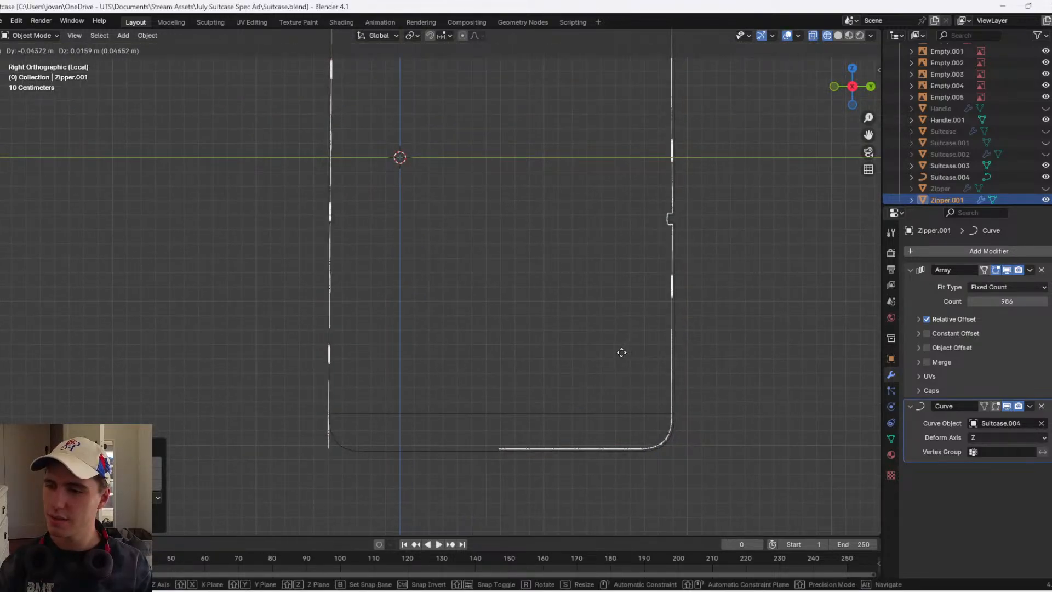
left_click(627, 355)
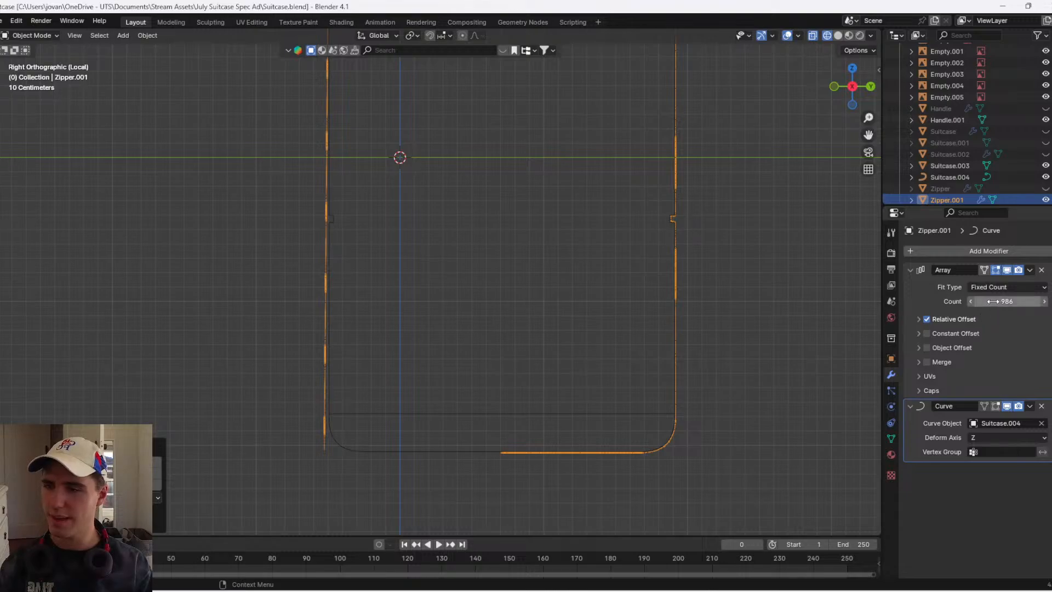
- Reduce the tooth strip's array count to 937
left_click_drag(1008, 301, 994, 301)
middle_click_drag(706, 308, 603, 327)
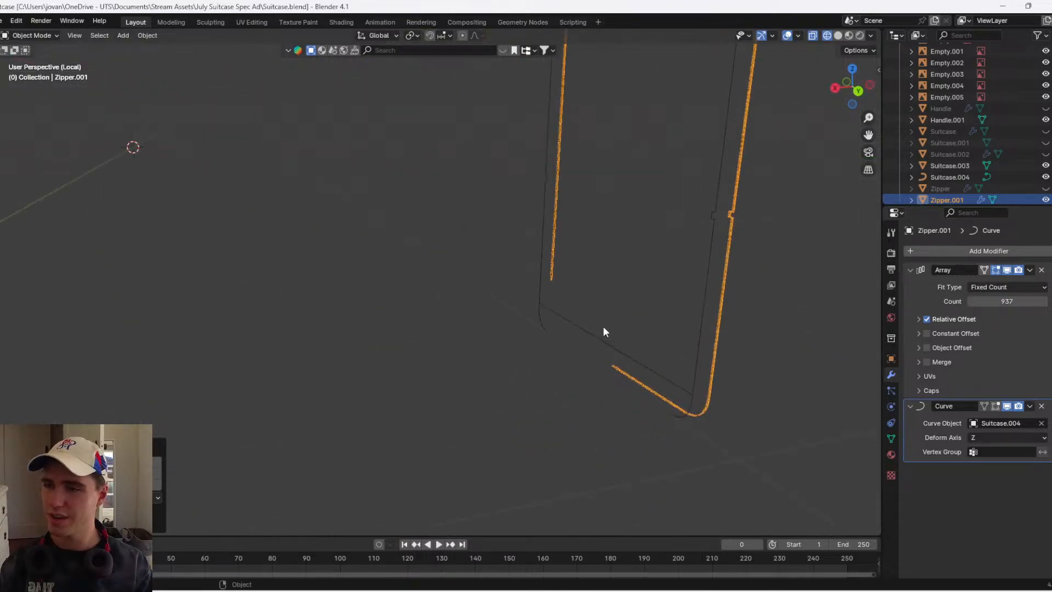
scroll(609, 321, "up", 2)
scroll(628, 291, "down", 5)
middle_click_drag(585, 274, 538, 299)
- Examine the arrayed teeth up close in solid shading, especially around the notch in the outline curve
key("z")
left_click(635, 295)
scroll(635, 293, "up", 4)
mouse_move(637, 293)
middle_mouse_down()
mouse_move(676, 282)
mouse_move(619, 266)
middle_mouse_up()
key("shift+grave")
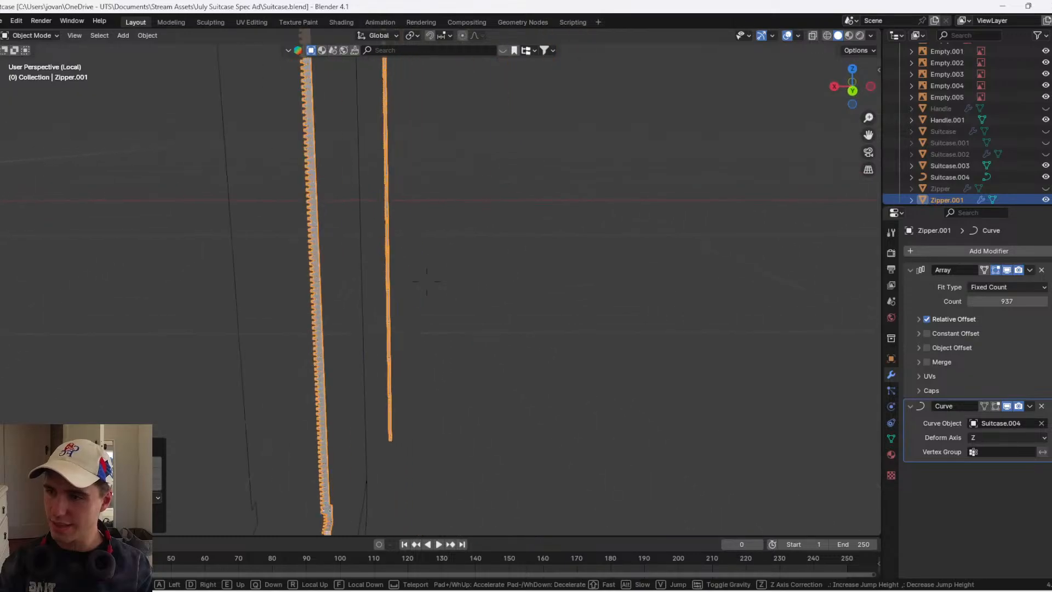
key("w")
key("a")
key("d")
key("s")
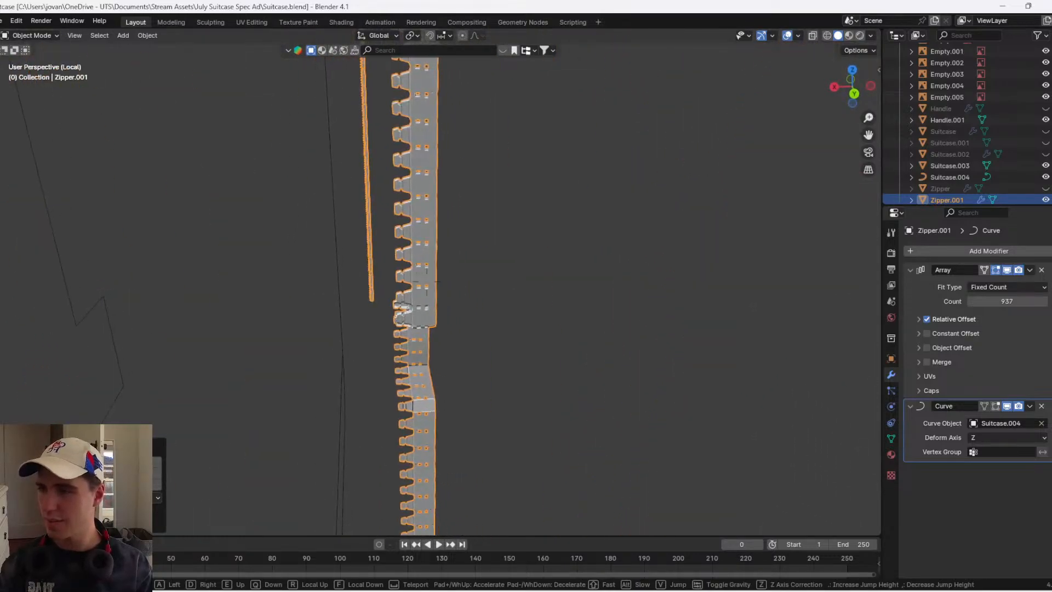
key("a")
right_click(620, 278)
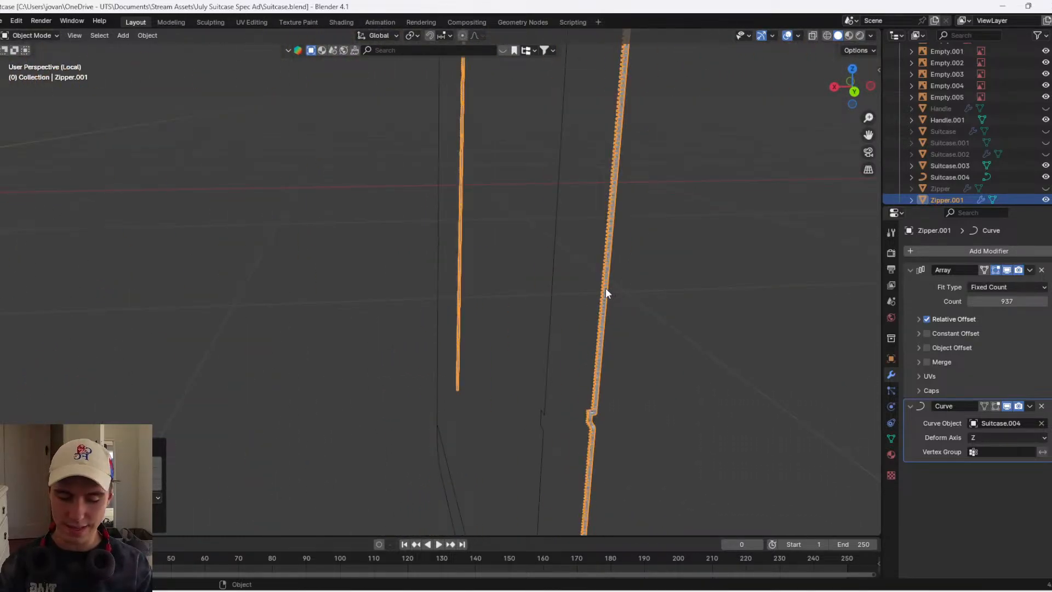
- Exit local view and examine where the tooth strip sits relative to the suitcase's zipper groove
key("slash")
middle_click_drag(378, 299, 422, 248)
middle_click_drag(400, 329, 492, 231, "shift")
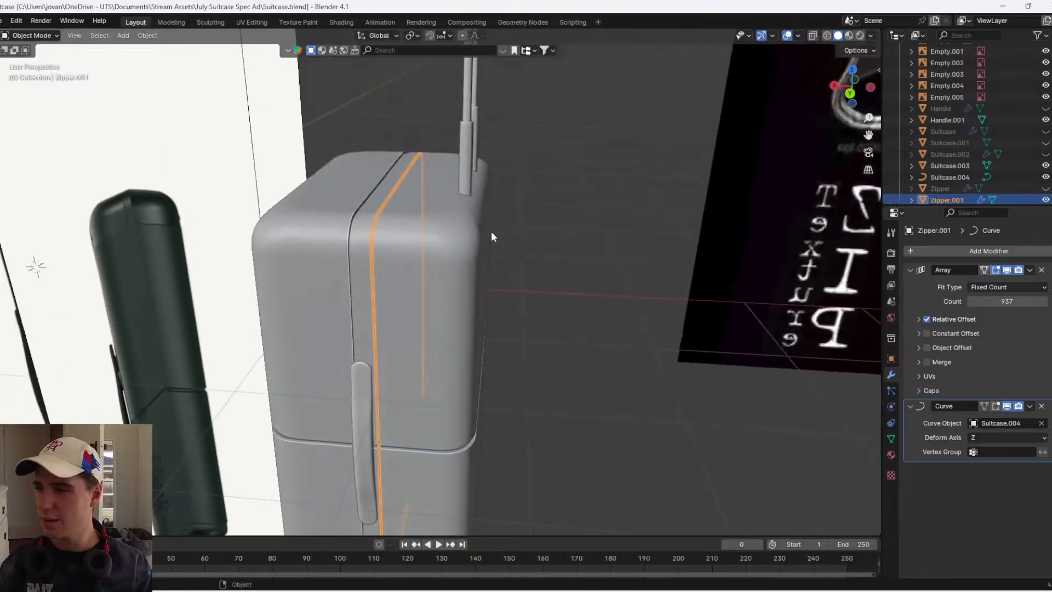
scroll(488, 234, "up", 3)
middle_click_drag(317, 242, 352, 228)
left_click(540, 196)
scroll(362, 208, "up", 2)
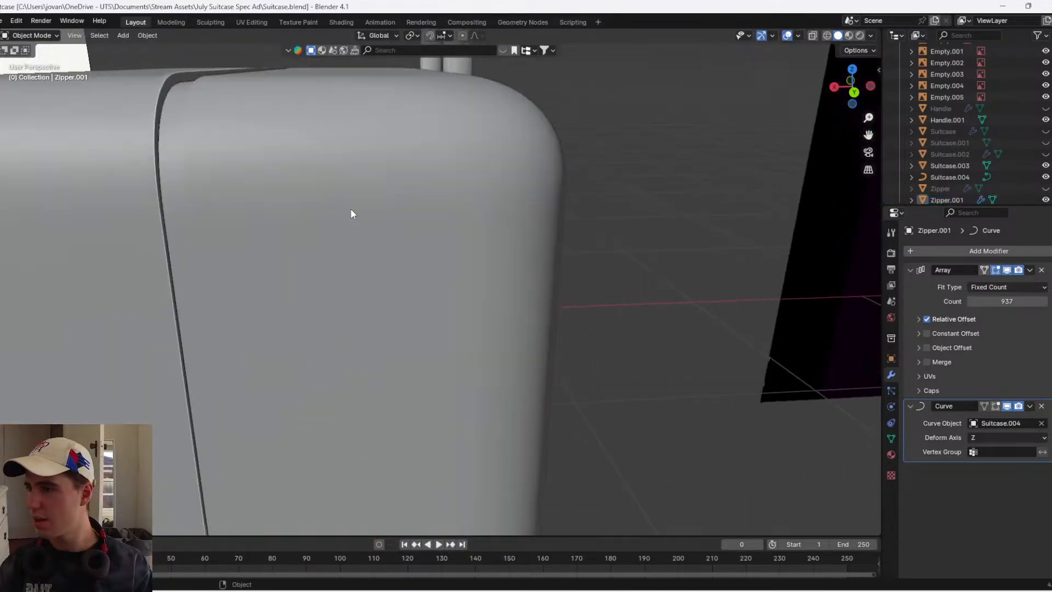
- Reselect the tooth strip Zipper.001 and duplicate it in place
key("z")
left_click(609, 197)
left_click(333, 245)
middle_click_drag(333, 244, 354, 247)
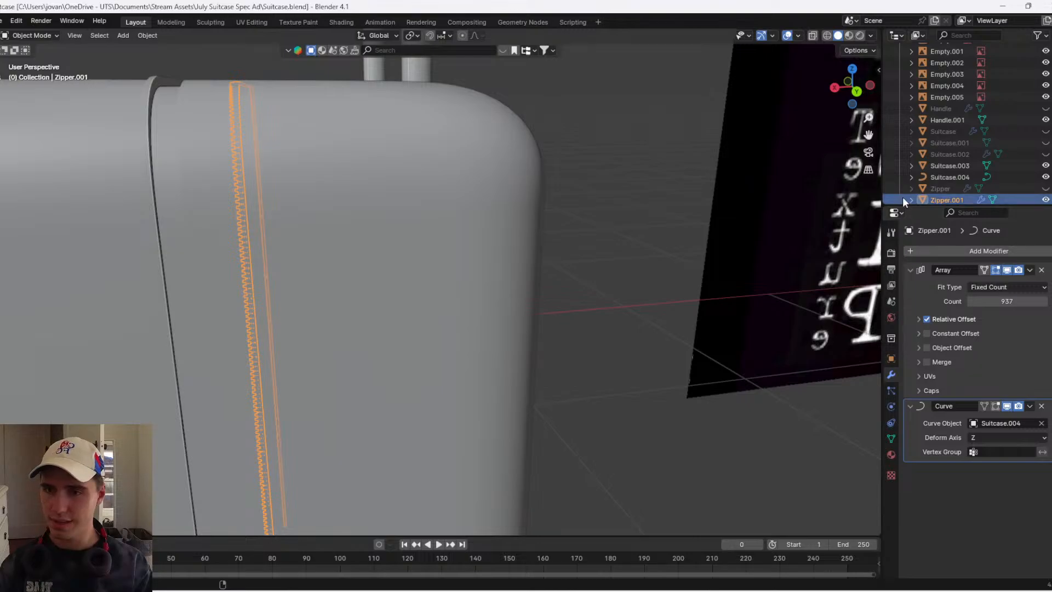
scroll(675, 199, "down", 1)
scroll(905, 192, "up", 1)
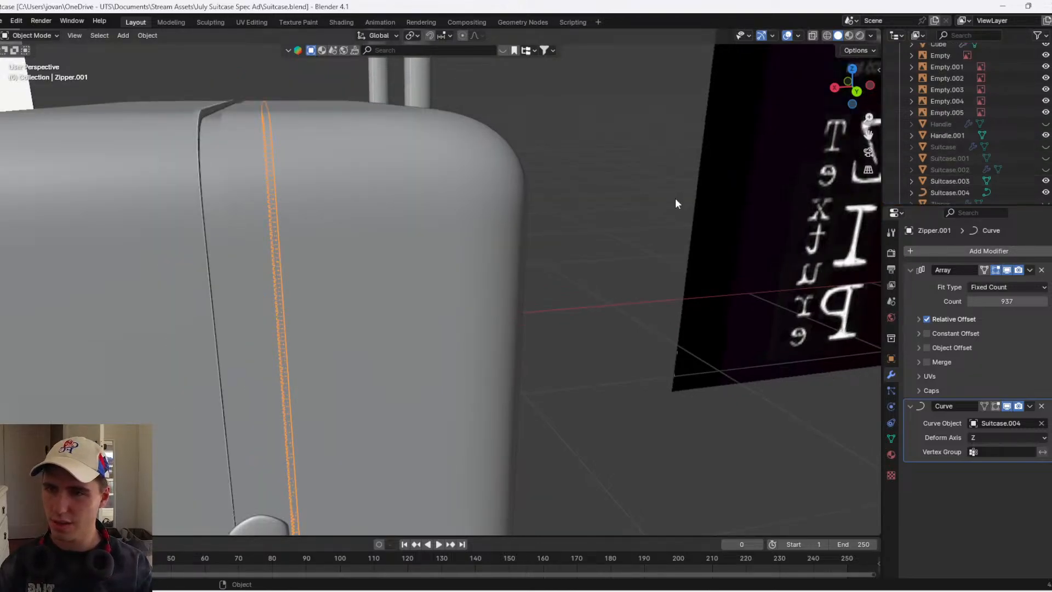
scroll(897, 113, "down", 1)
key("shift+d")
key("Escape")
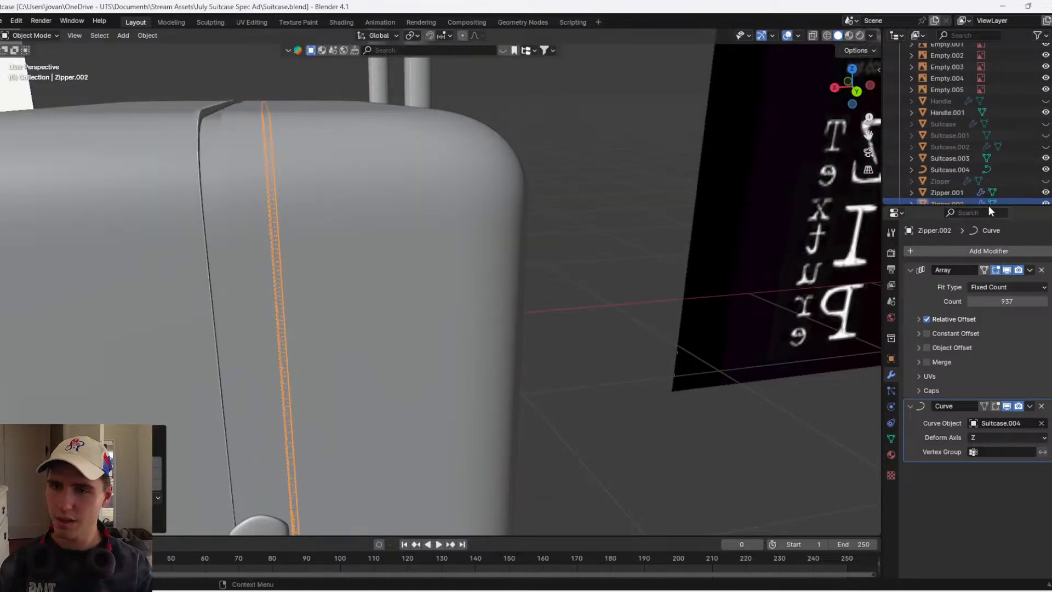
- Hide Zipper.001 and apply the Array and Curve modifiers on the duplicate strip Zipper.002
left_click(1044, 192)
key("ctrl+a")
key("ctrl+a")
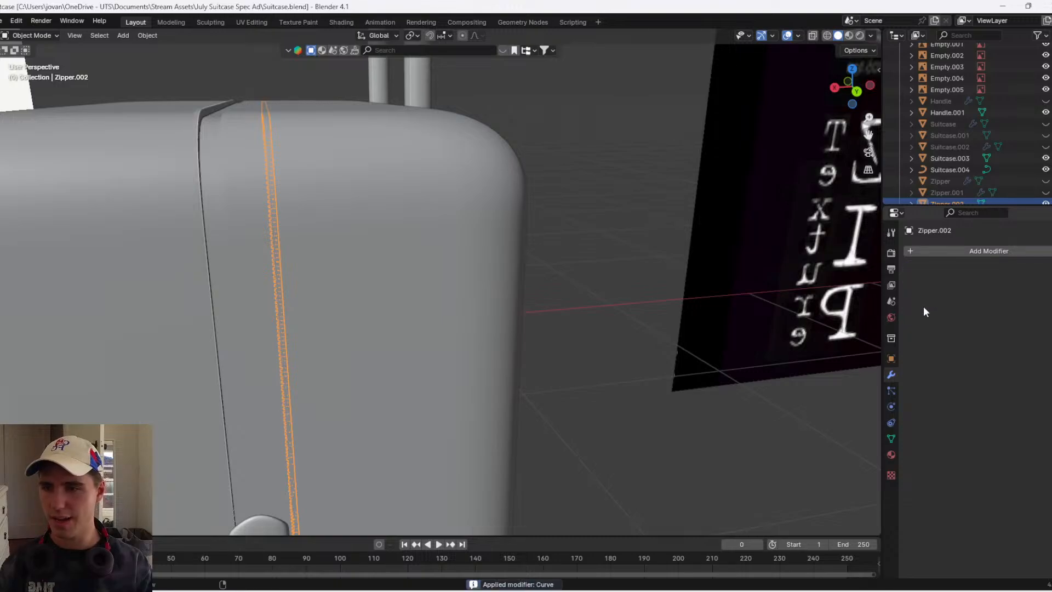
- Move the Zipper.002 strip about 0.09 m along global X, out of the groove and clear of the handle
scroll(395, 242, "down", 2)
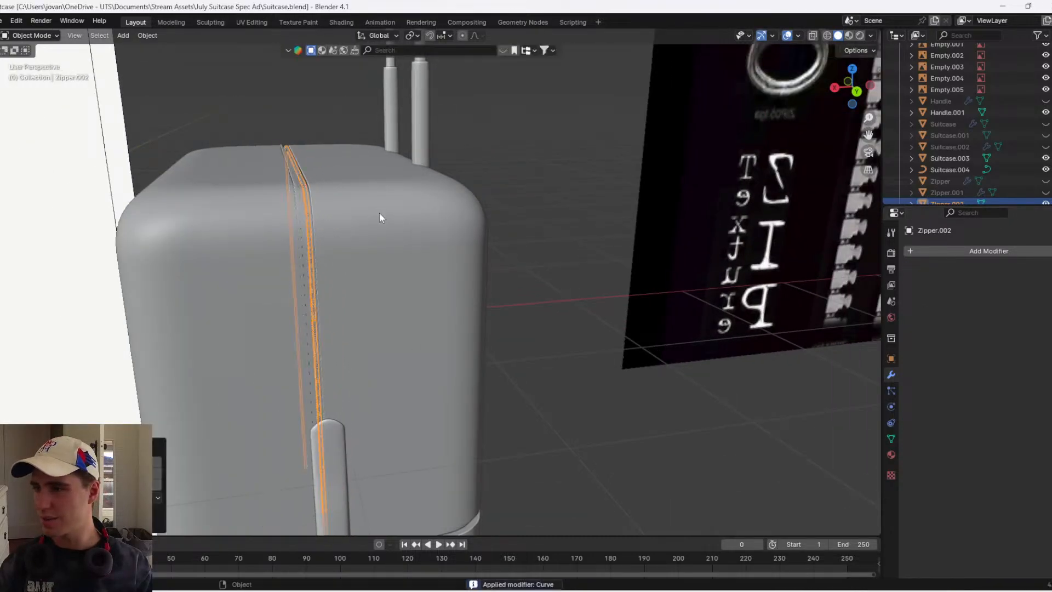
scroll(379, 212, "up", 4)
middle_click_drag(392, 185, 475, 272)
middle_click_drag(352, 192, 461, 288)
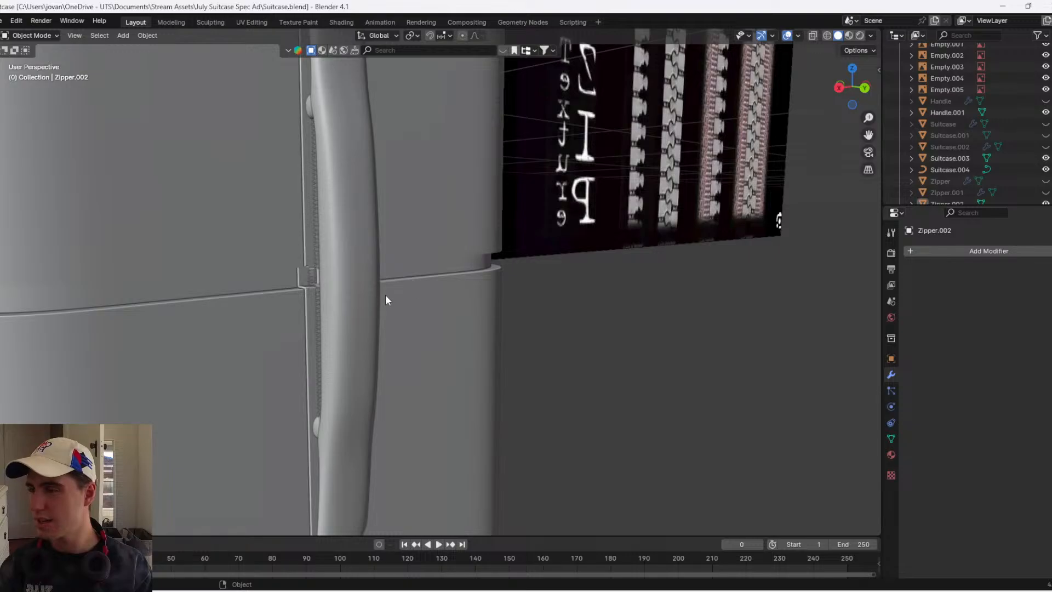
middle_click_drag(386, 299, 340, 214)
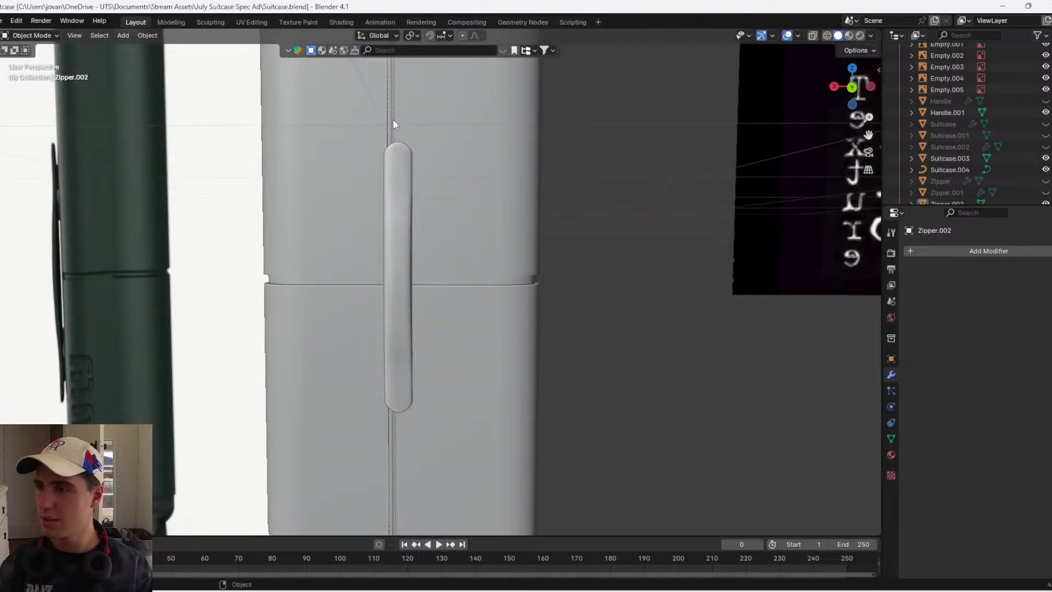
left_click(393, 119)
scroll(393, 119, "up", 2)
middle_click_drag(393, 119, 447, 317, "shift")
key("g")
key("x")
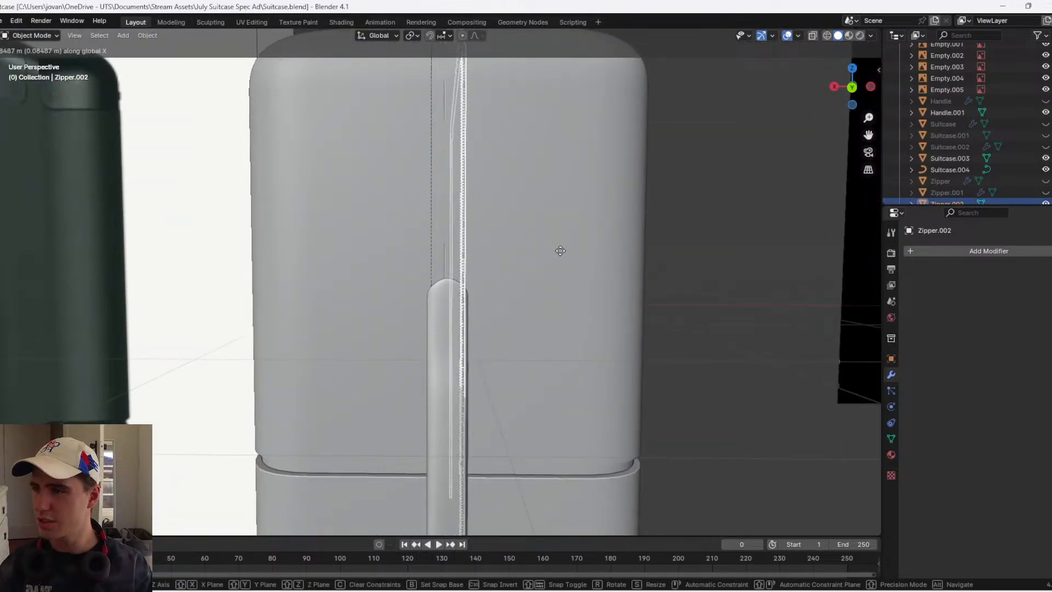
left_click(565, 248)
scroll(514, 221, "up", 3)
scroll(508, 369, "up", 2)
- Edit the Zipper.002 mesh in wireframe shading and box-select its teeth around the suitcase's notch
key("grave")
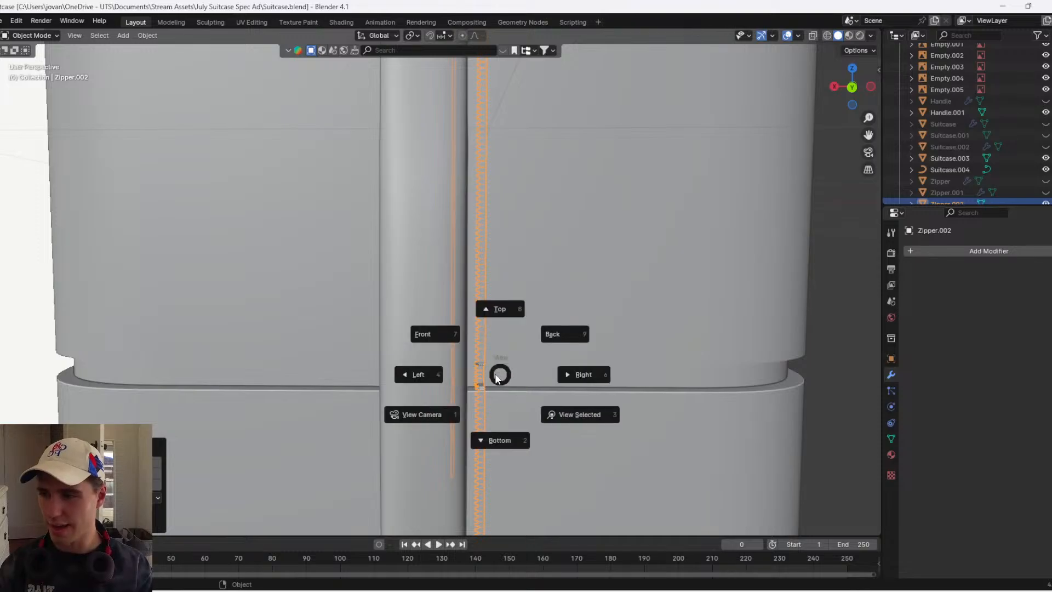
key("Escape")
key("Tab")
key("shift+z")
left_click_drag(504, 388, 445, 350)
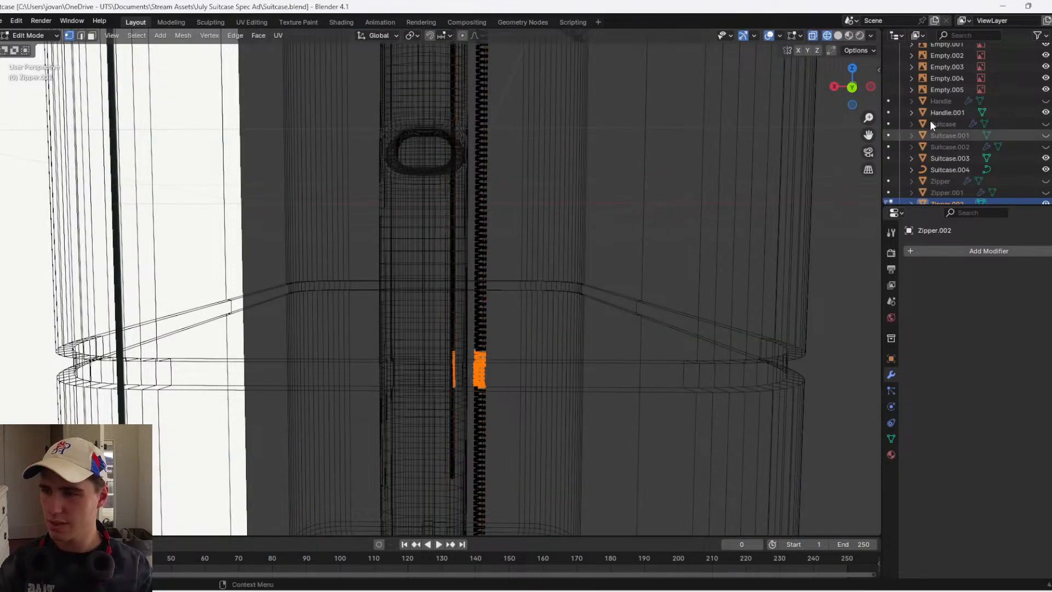
left_click_drag(525, 389, 475, 344)
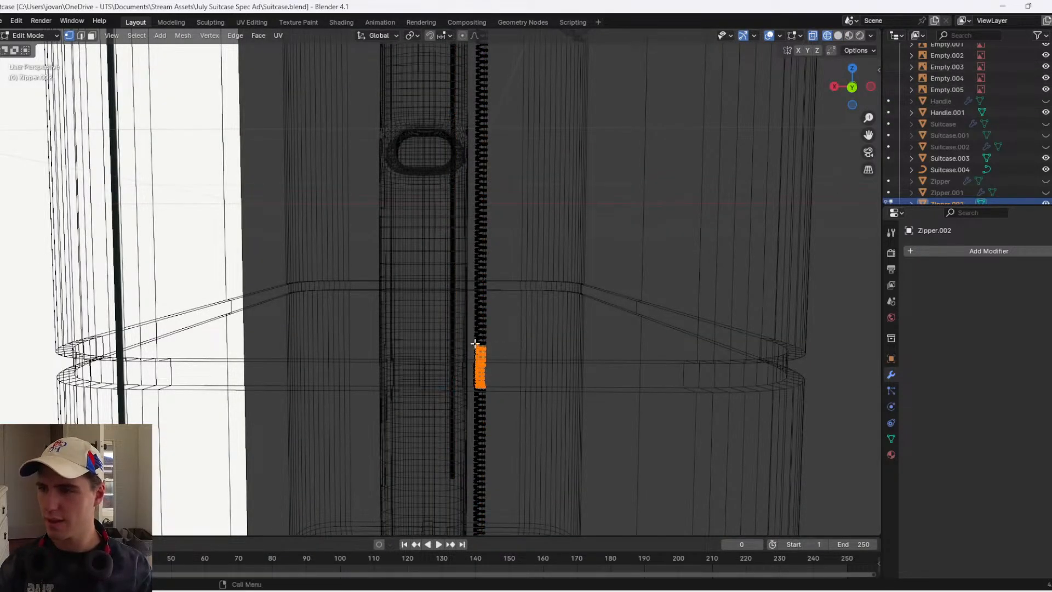
key("KP_Decimal")
key("z")
left_click(732, 211)
mouse_move(439, 239)
middle_mouse_down()
mouse_move(465, 245)
mouse_move(452, 259)
middle_mouse_up()
key("z")
left_click(363, 258)
middle_click_drag(330, 322, 355, 311)
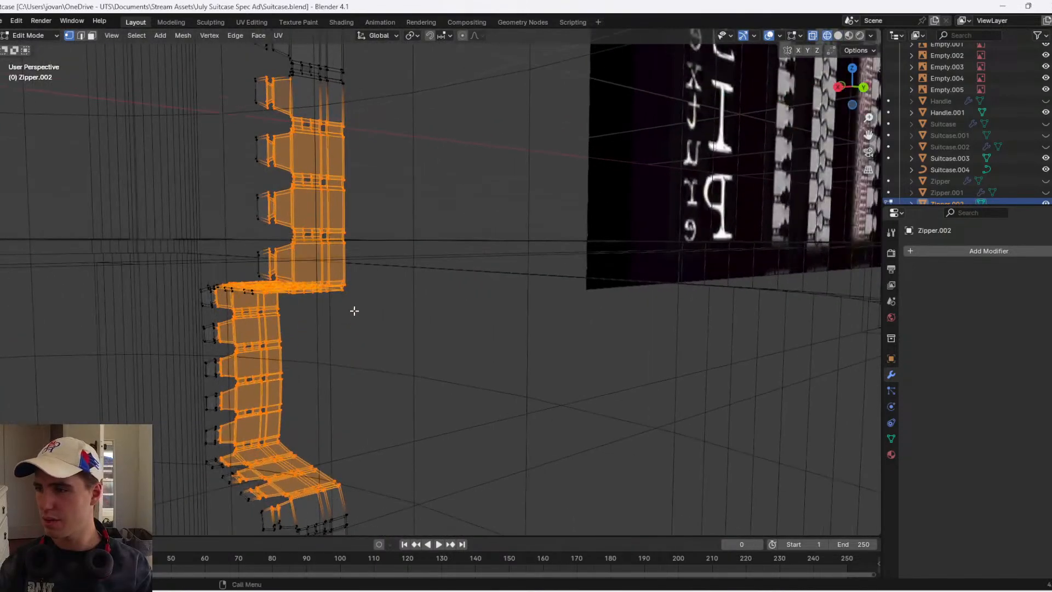
- Narrow the selection to the run of teeth along the recessed vertical section of the notch
left_click(864, 88)
middle_click_drag(625, 286, 330, 173, "shift")
left_click_drag(360, 150, 674, 485)
left_click_drag(674, 485, 307, 136)
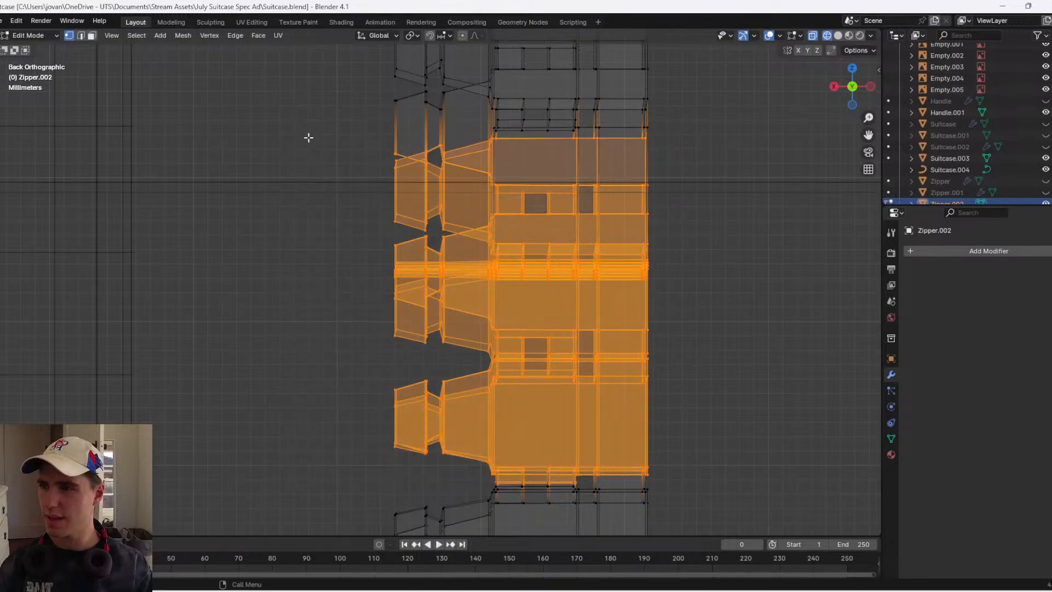
middle_click_drag(307, 135, 584, 326)
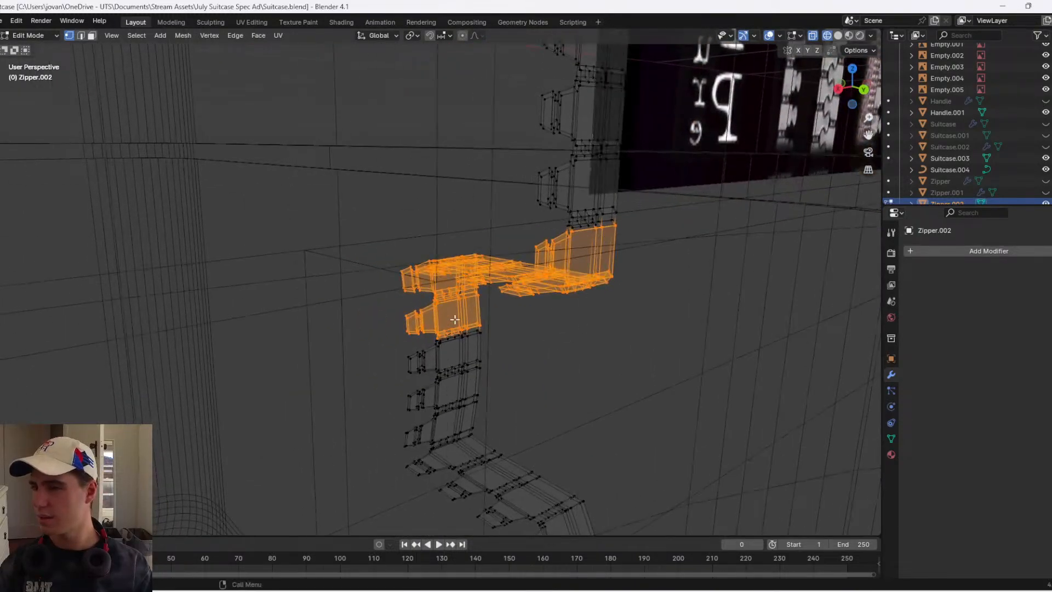
left_click_drag(497, 298, 332, 436)
left_click_drag(296, 452, 295, 453)
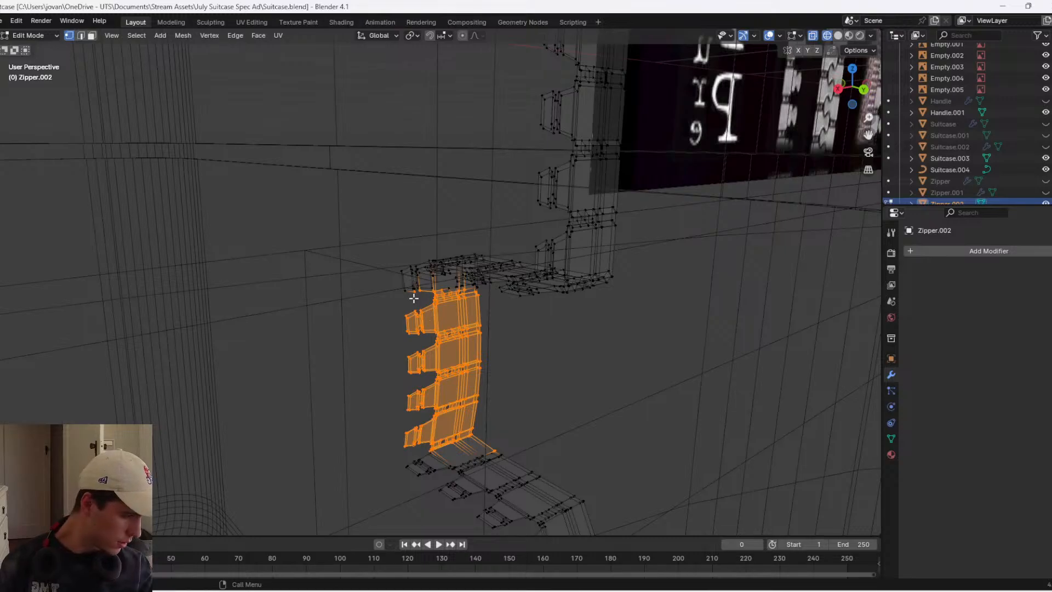
key("grave")
left_click(476, 315)
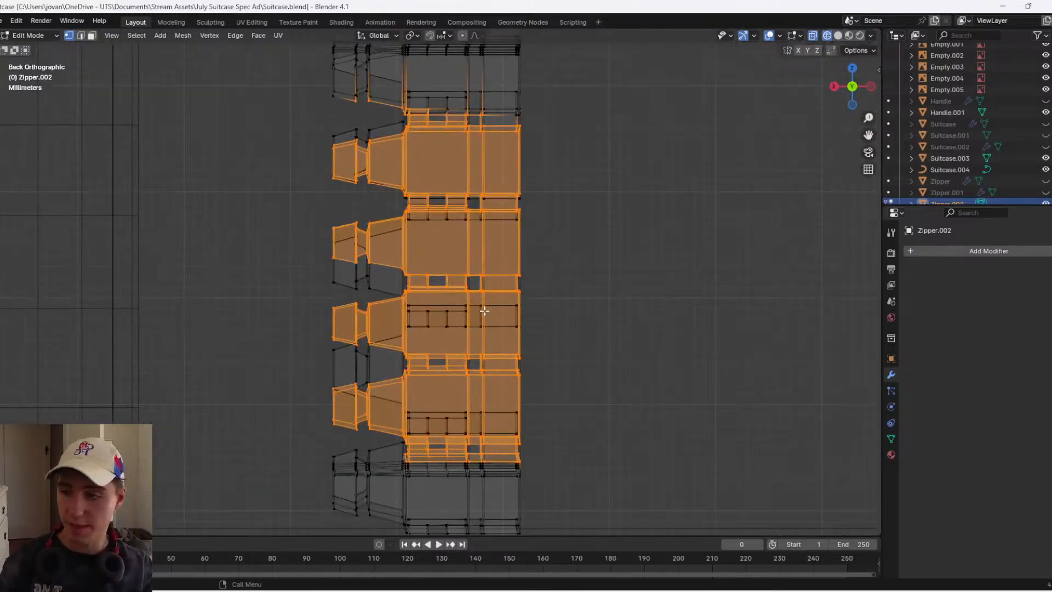
middle_click_drag(485, 311, 634, 299)
key("z")
left_click(532, 274)
middle_click_drag(547, 191, 430, 250, "shift")
scroll(430, 250, "up", 1)
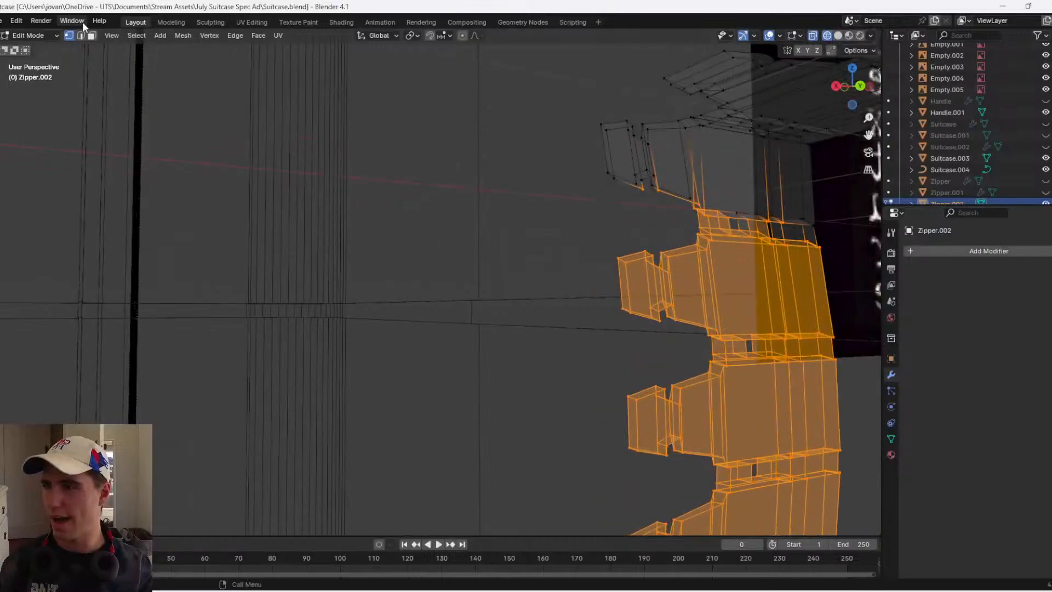
left_click(598, 23)
mouse_move(587, 43)
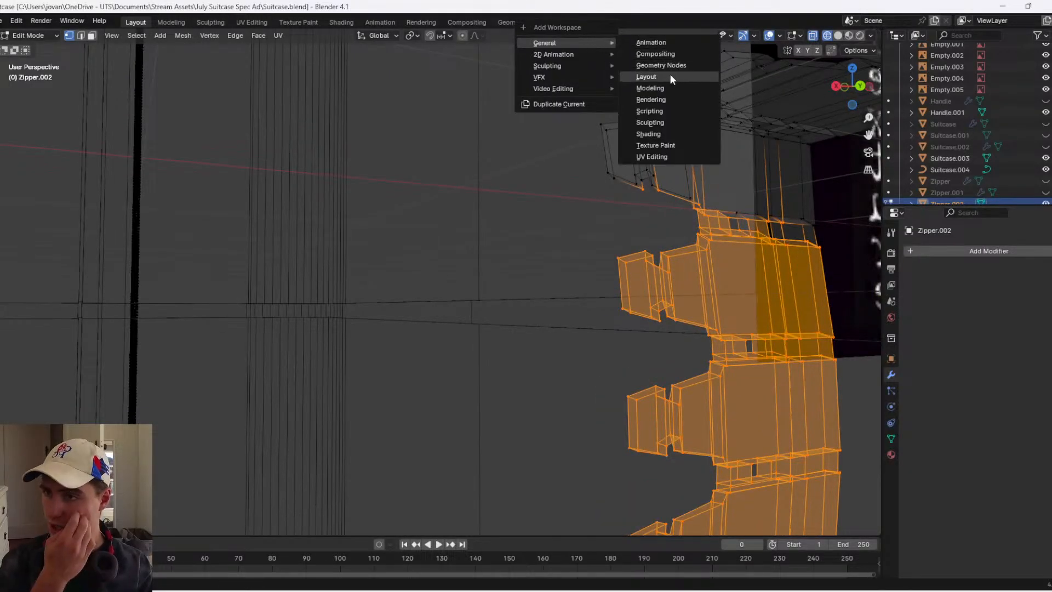
- Add the remaining upper tooth's vertices to the selection and delete the vertices of the notch's recessed tooth run
scroll(646, 325, "down", 2)
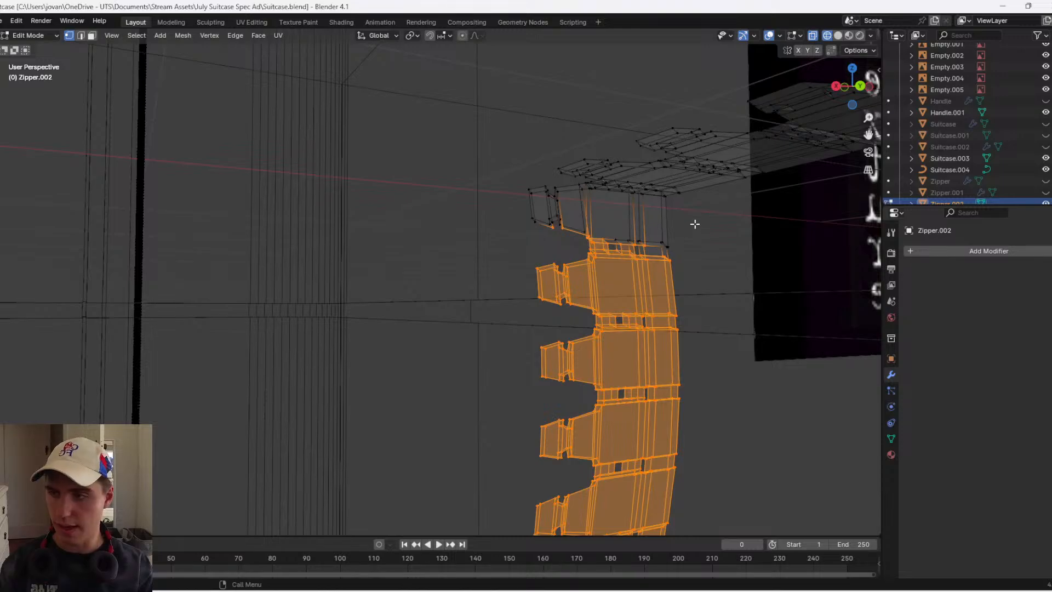
middle_click_drag(695, 224, 690, 268, "shift")
left_click_drag(681, 301, 514, 226, "shift")
middle_click_drag(602, 254, 598, 233)
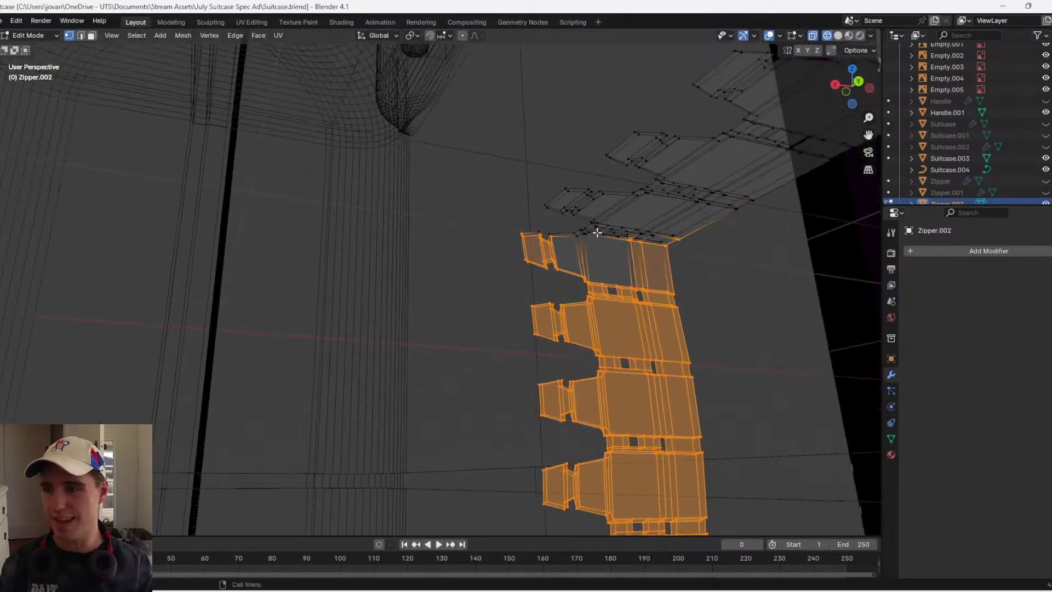
scroll(694, 254, "up", 2)
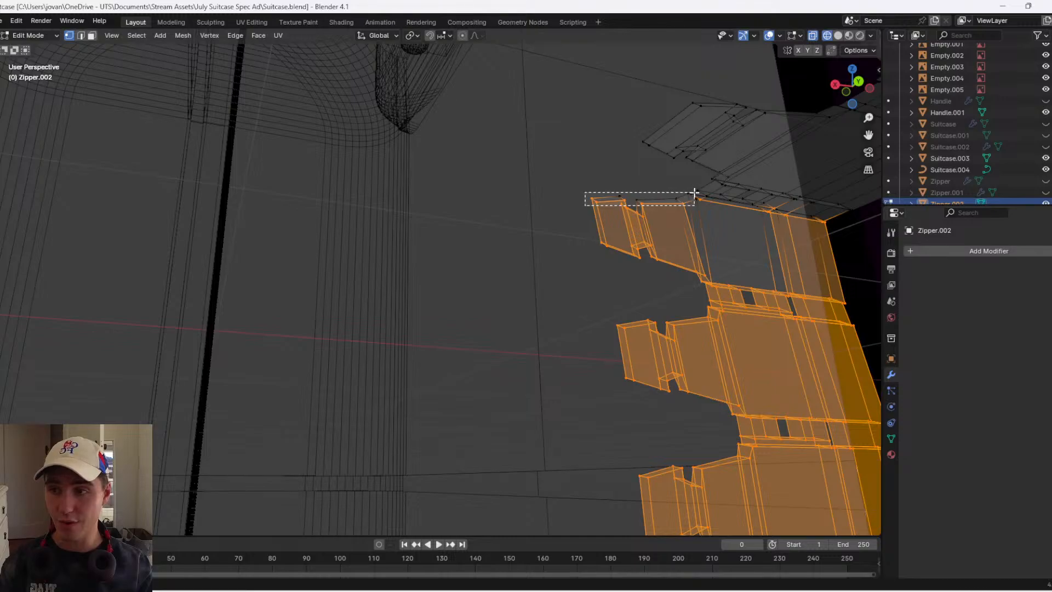
left_click_drag(695, 193, 695, 194, "shift")
key("x")
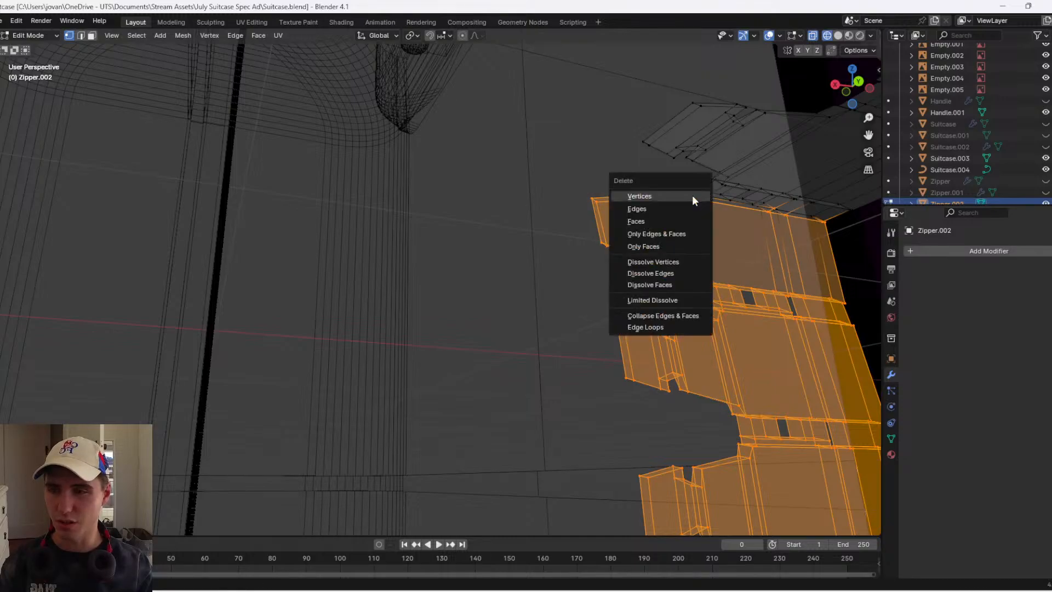
left_click(692, 195)
- Select the next few teeth bordering the removed notch section, including their missed edge vertices, and delete their vertices
middle_click_drag(692, 195, 549, 143)
left_click_drag(578, 500, 460, 411)
left_click_drag(491, 371, 530, 395)
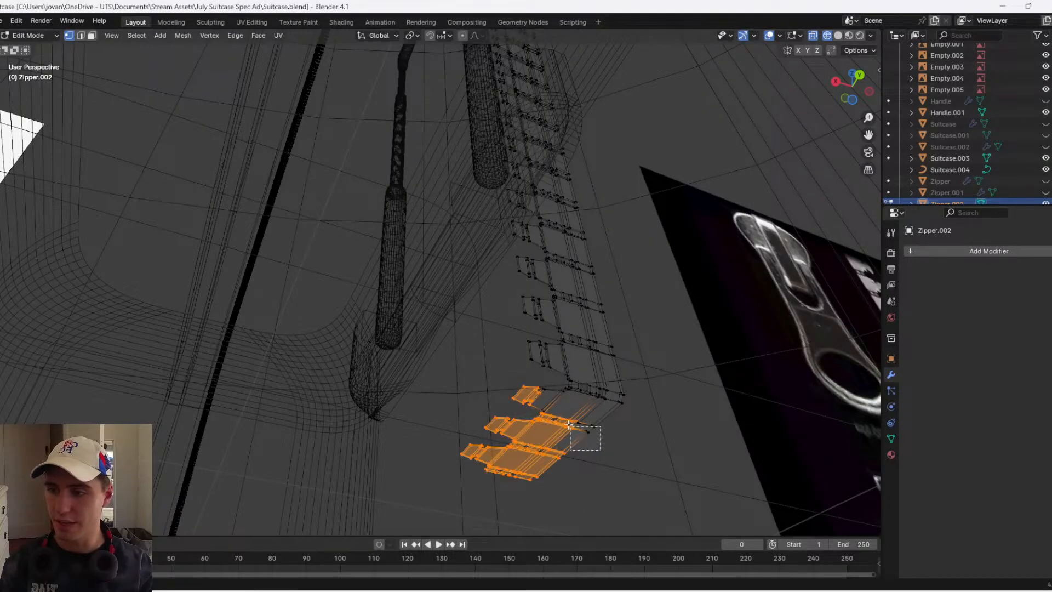
middle_click_drag(537, 433, 321, 355)
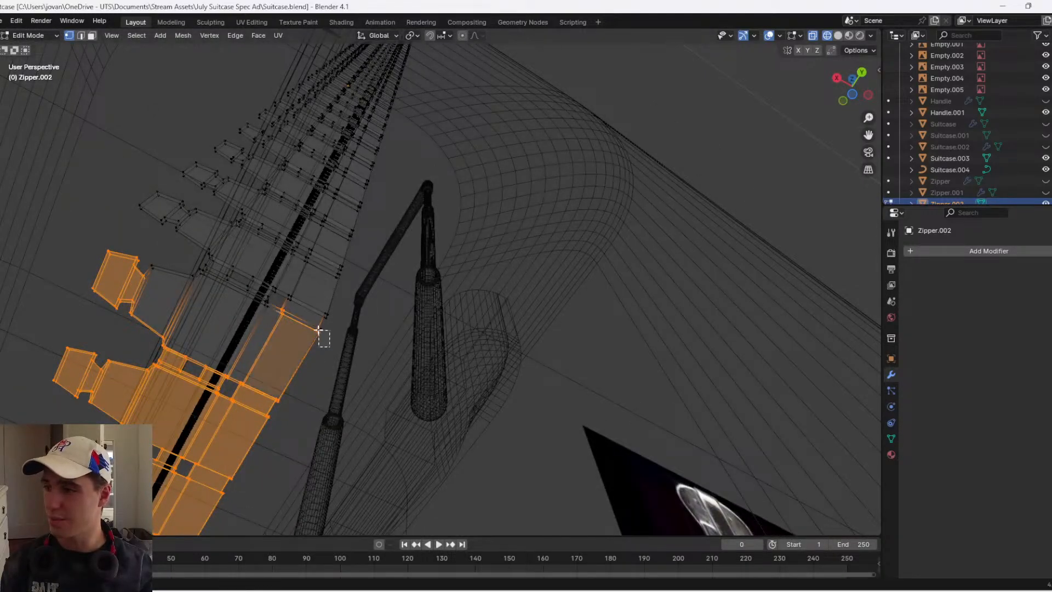
left_click(203, 271, "shift")
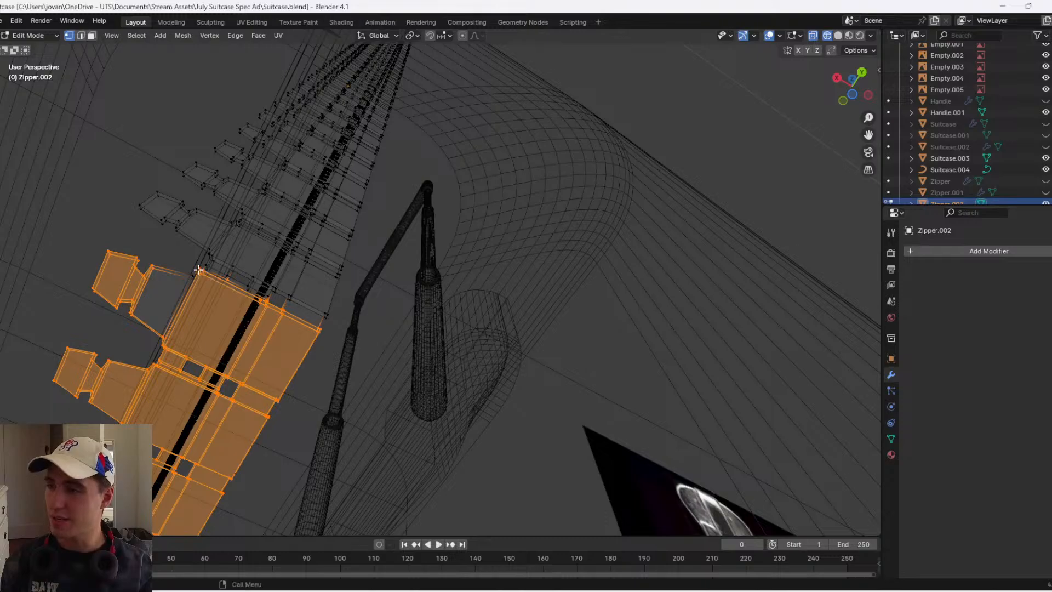
key("x")
left_click(192, 270)
- Try to delete the leftover vertices at the freshly cut end of the tooth strip
scroll(192, 298, "down", 2)
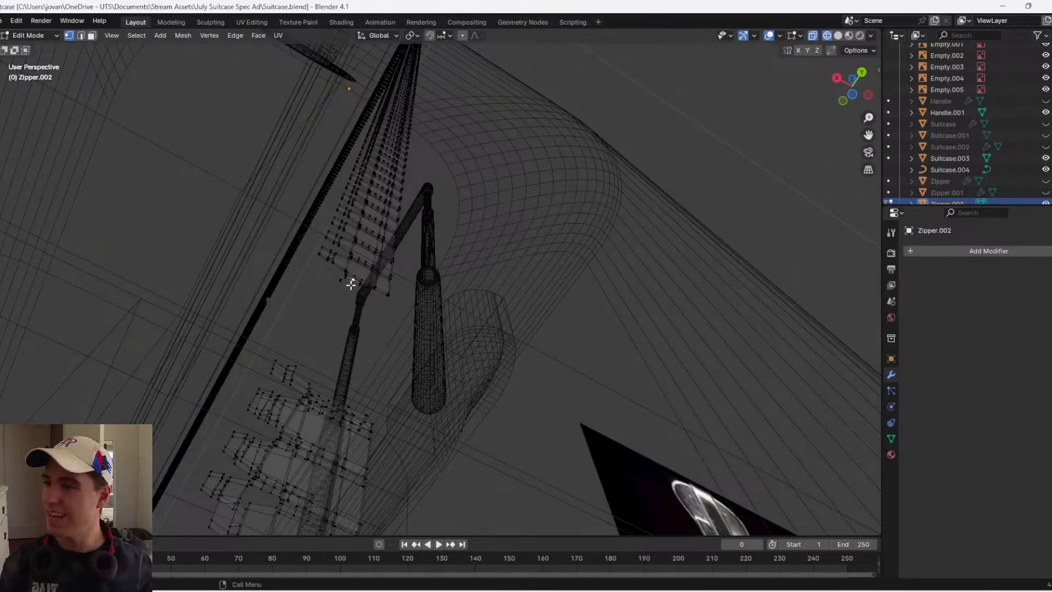
key("grave")
scroll(343, 282, "up", 2)
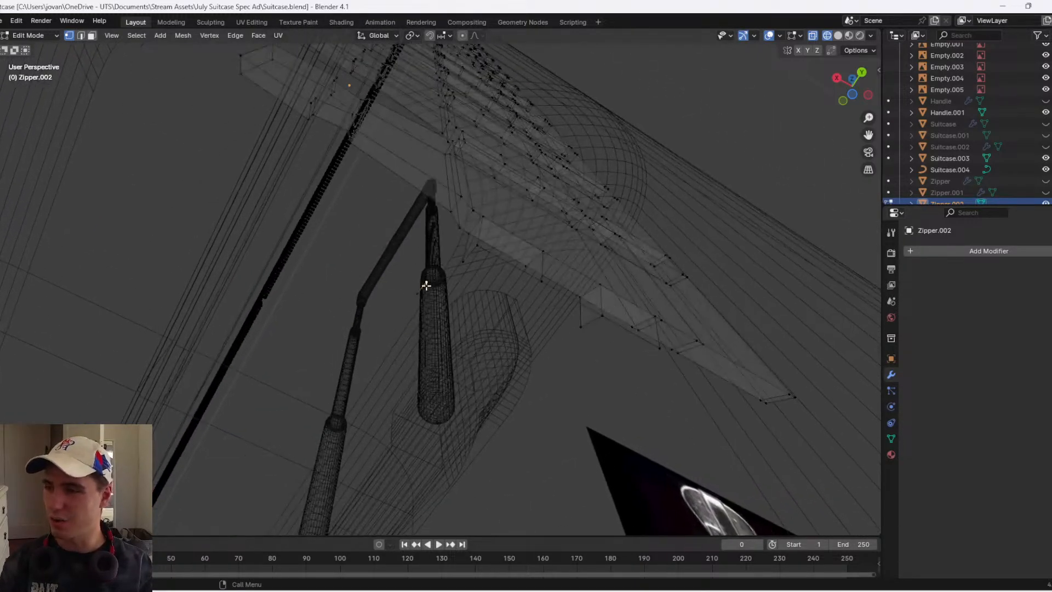
key("x")
left_click(425, 285)
key("x")
left_click(411, 297)
key("x")
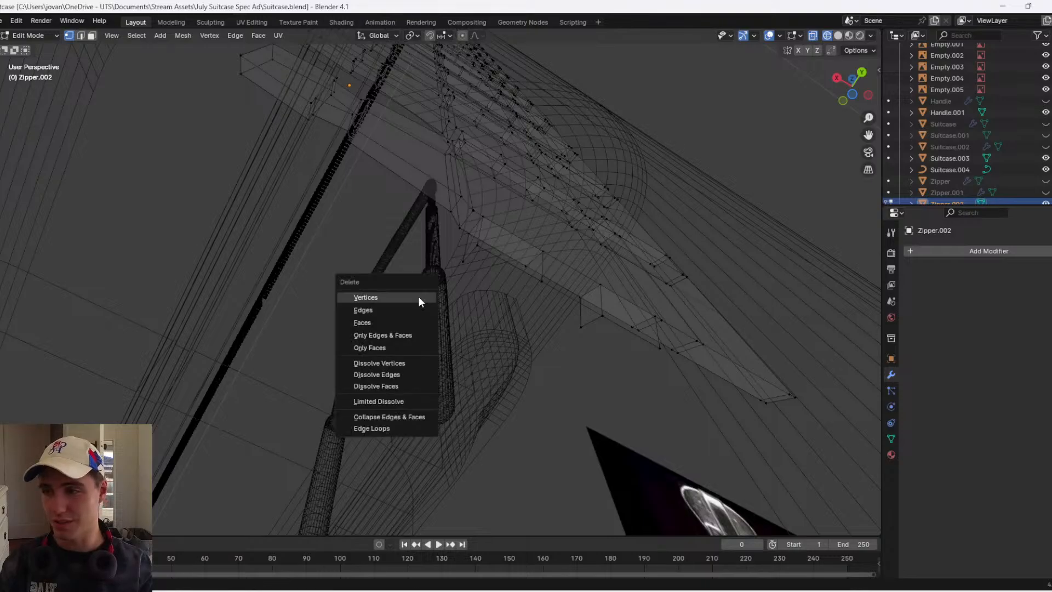
left_click(420, 298)
- Box-select the teeth still bending inward across the notch and delete their vertices
scroll(435, 303, "down", 4)
middle_click_drag(453, 312, 295, 5)
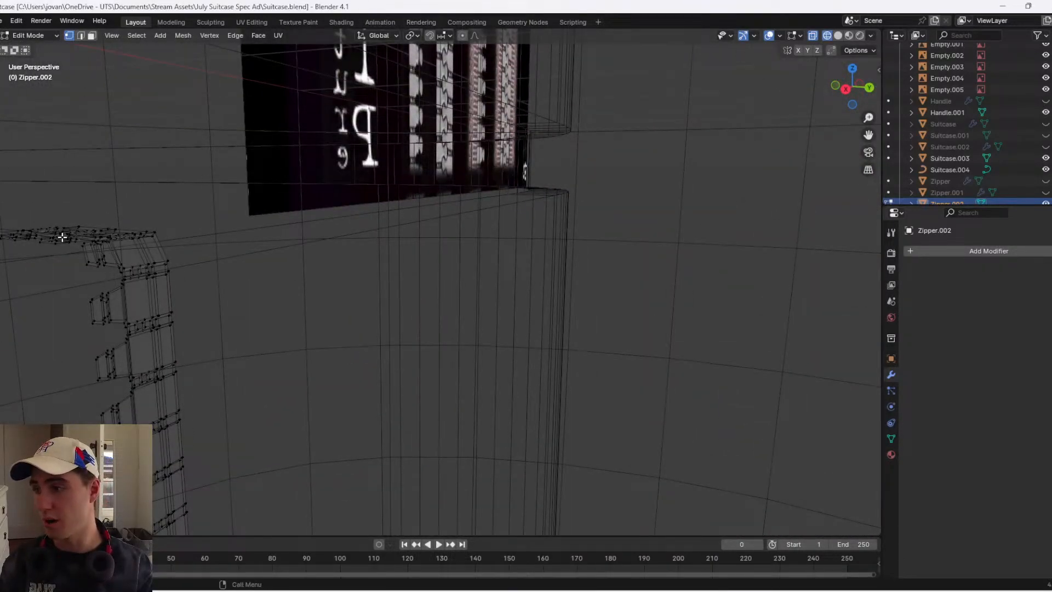
middle_click_drag(62, 237, 474, 317)
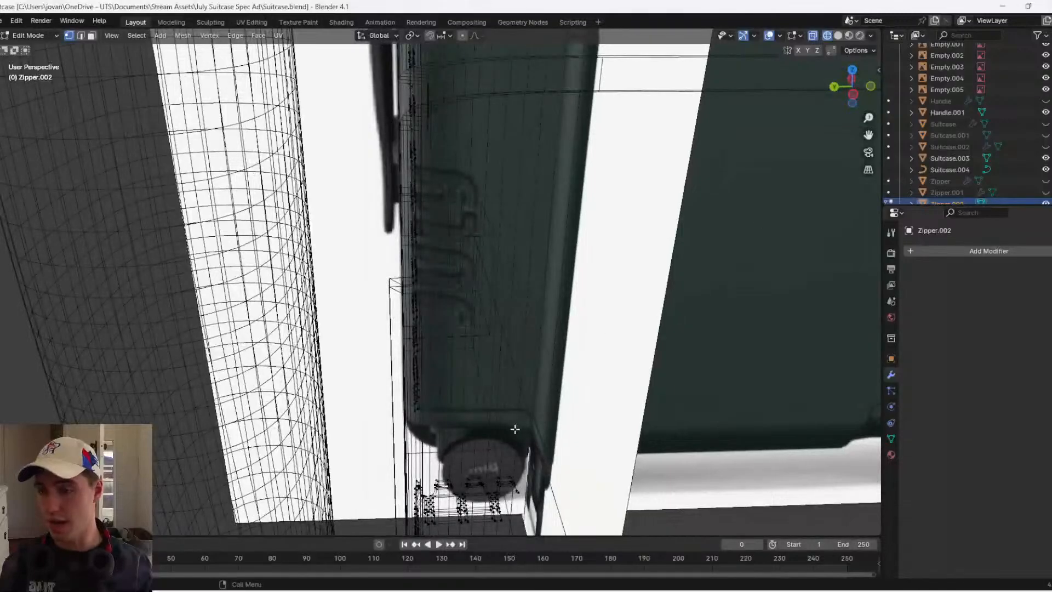
middle_click_drag(515, 430, 549, 349)
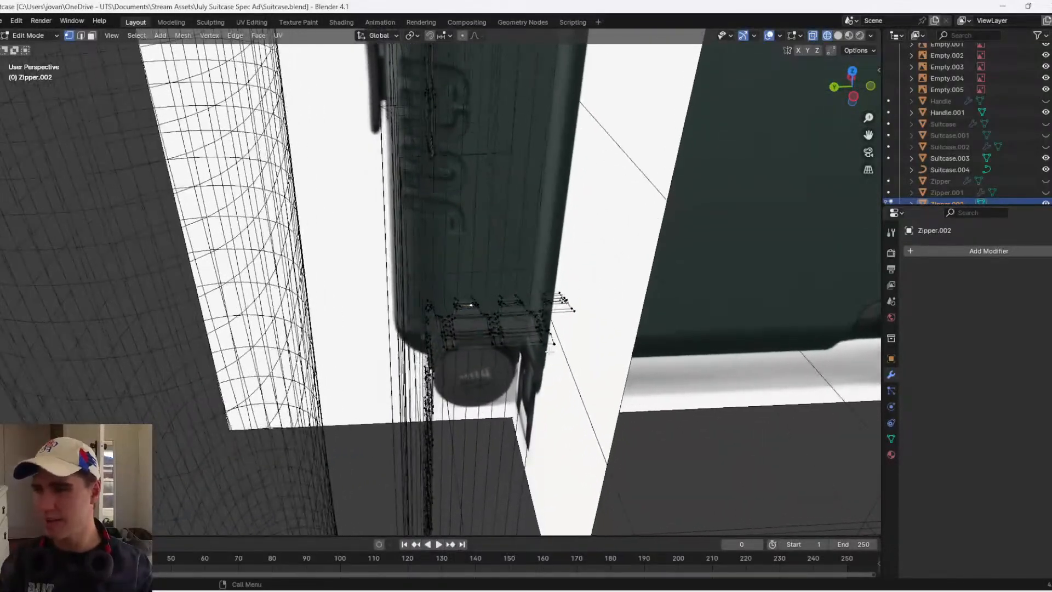
left_click_drag(508, 279, 448, 259)
key("x")
left_click(489, 279)
key("x")
left_click(449, 265)
- Zoom to the damaged tooth at the strip's cut end and delete its outermost vertices
scroll(460, 339, "up", 3)
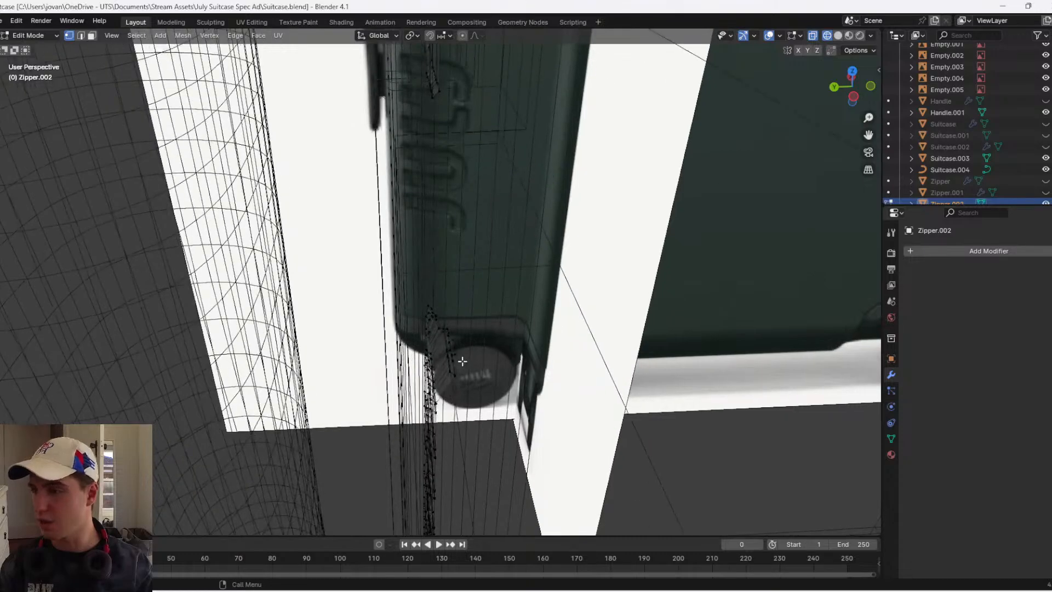
left_click(458, 363)
key("KP_Decimal")
middle_click_drag(460, 313, 465, 344)
scroll(466, 343, "down", 2)
key("z")
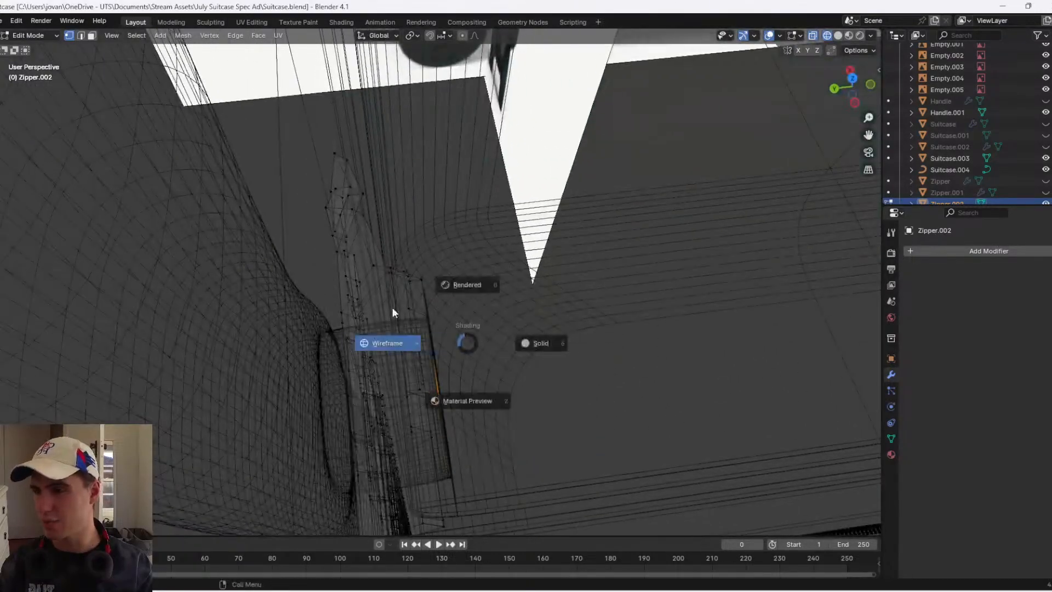
left_click(393, 307)
left_click_drag(411, 253, 410, 254)
key("x")
left_click(401, 281)
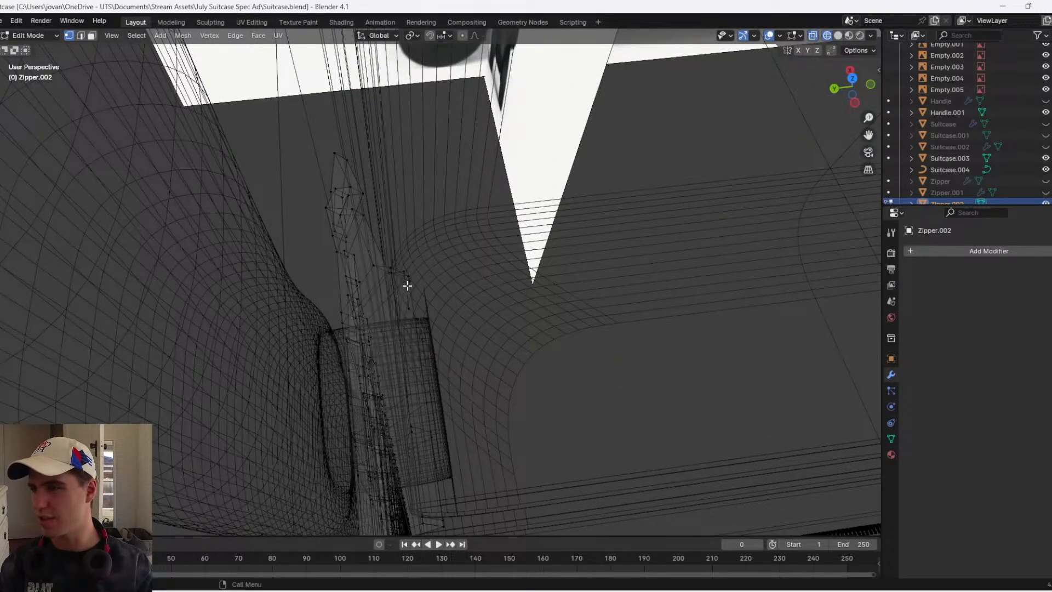
- Use solid shading to delete the stray vertices remaining on the broken tooth fragment
key("z")
left_click(437, 301)
scroll(418, 336, "up", 1)
left_click(399, 313)
key("x")
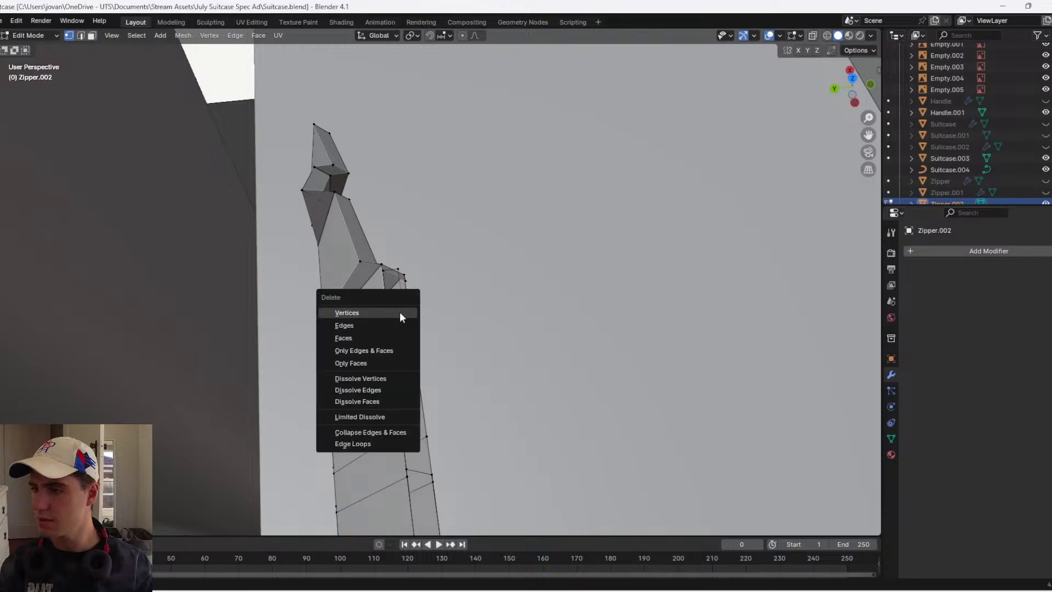
left_click(400, 312)
scroll(401, 305, "down", 4)
left_click(414, 274)
key("x")
left_click(413, 275)
- Return to wireframe shading and examine the strip's trimmed end around the notch from the back
middle_click_drag(413, 274, 369, 296)
key("z")
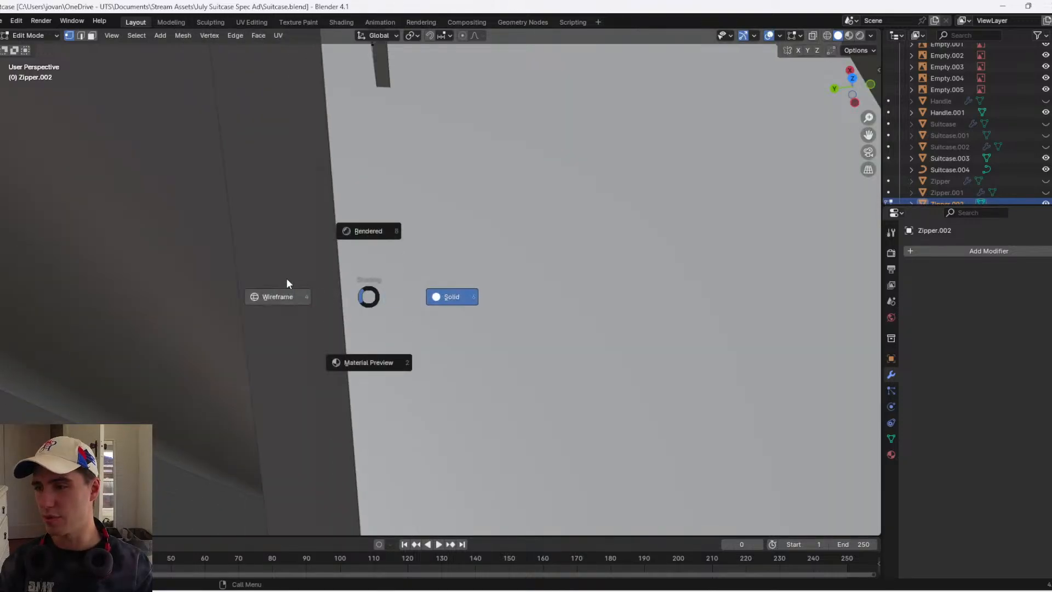
left_click(287, 278)
mouse_move(286, 278)
middle_mouse_down()
mouse_move(347, 252)
mouse_move(571, 273)
middle_mouse_up()
left_click(839, 96)
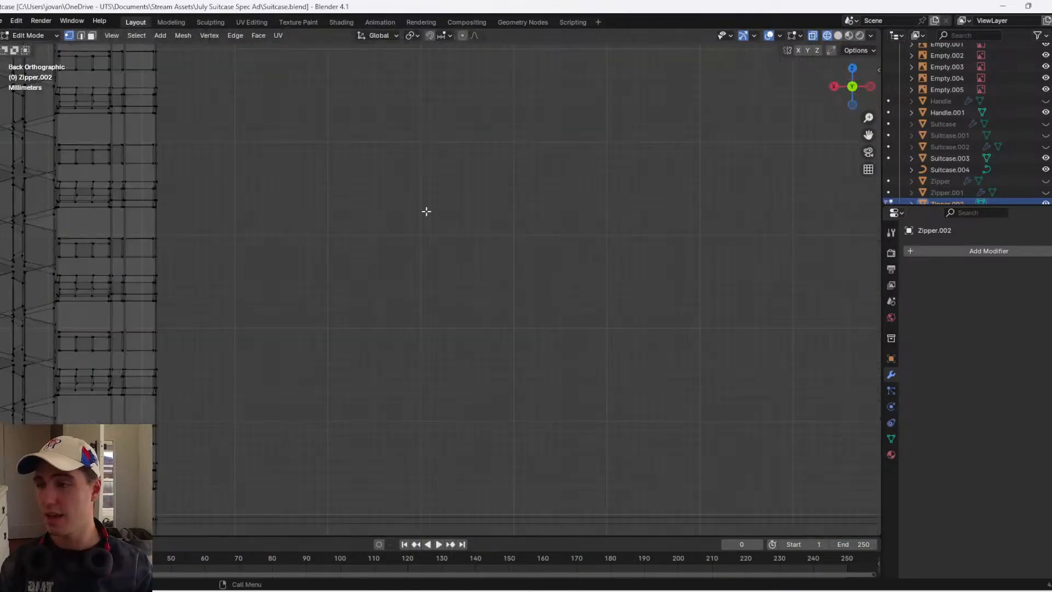
scroll(377, 217, "down", 5)
middle_click_drag(287, 241, 411, 299, "shift")
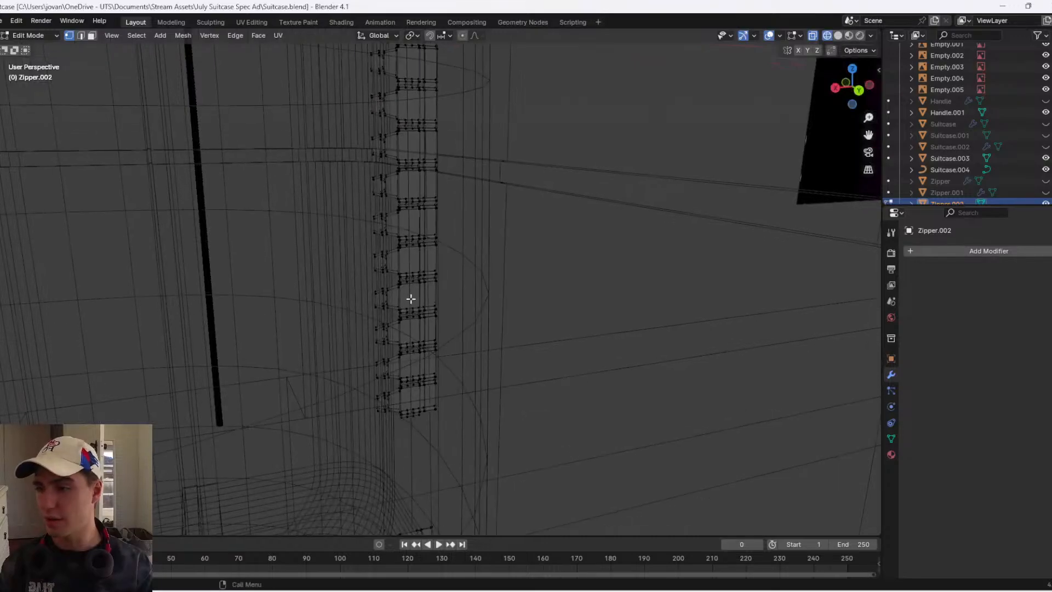
- Select the zipper strip's two end teeth, duplicate them and move the copy down along Z into the notch gap
left_click_drag(345, 349, 345, 349)
scroll(361, 343, "up", 3)
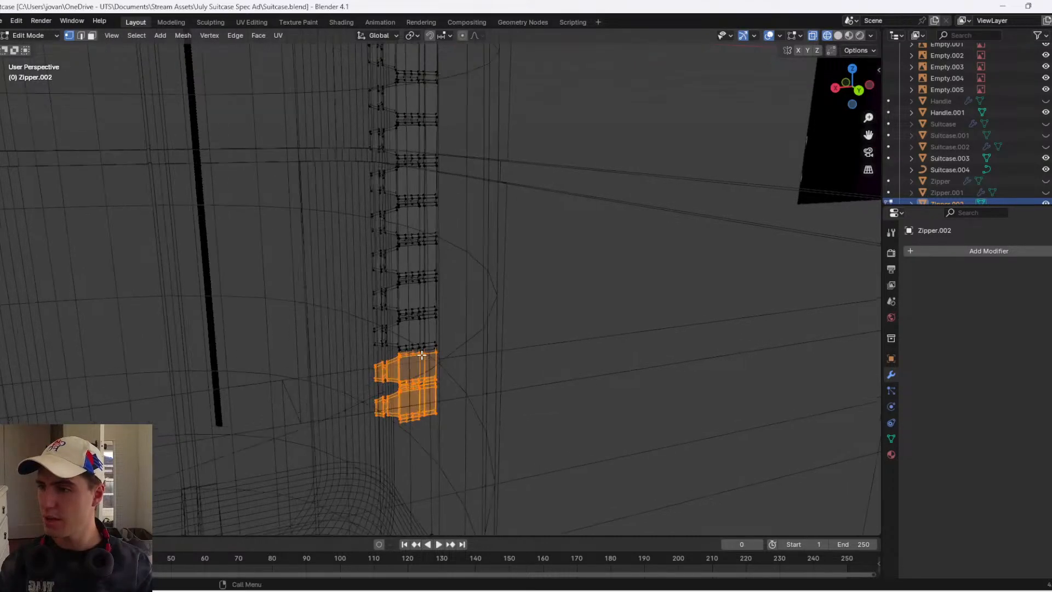
left_click(860, 87)
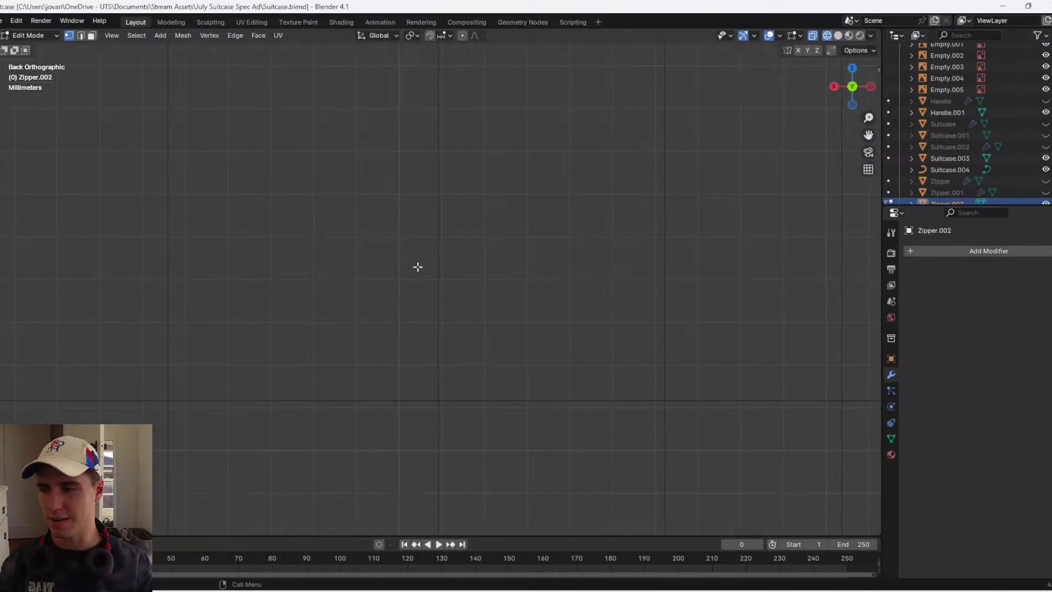
key("KP_Decimal")
scroll(493, 265, "down", 3)
key("z")
left_click(718, 261)
scroll(517, 294, "up", 5)
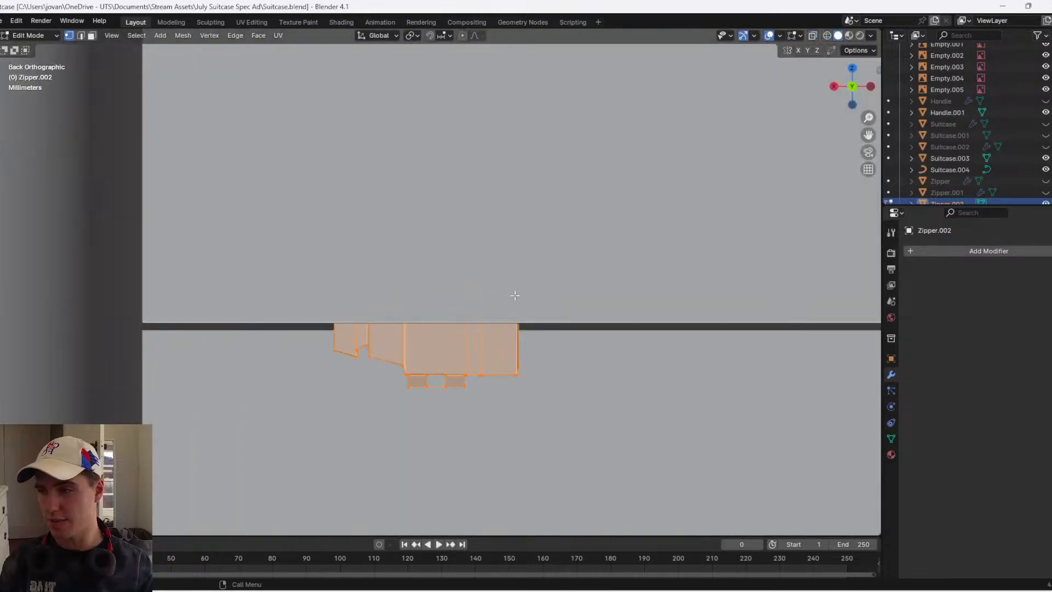
scroll(493, 286, "down", 9)
scroll(486, 284, "up", 3)
key("g")
key("z")
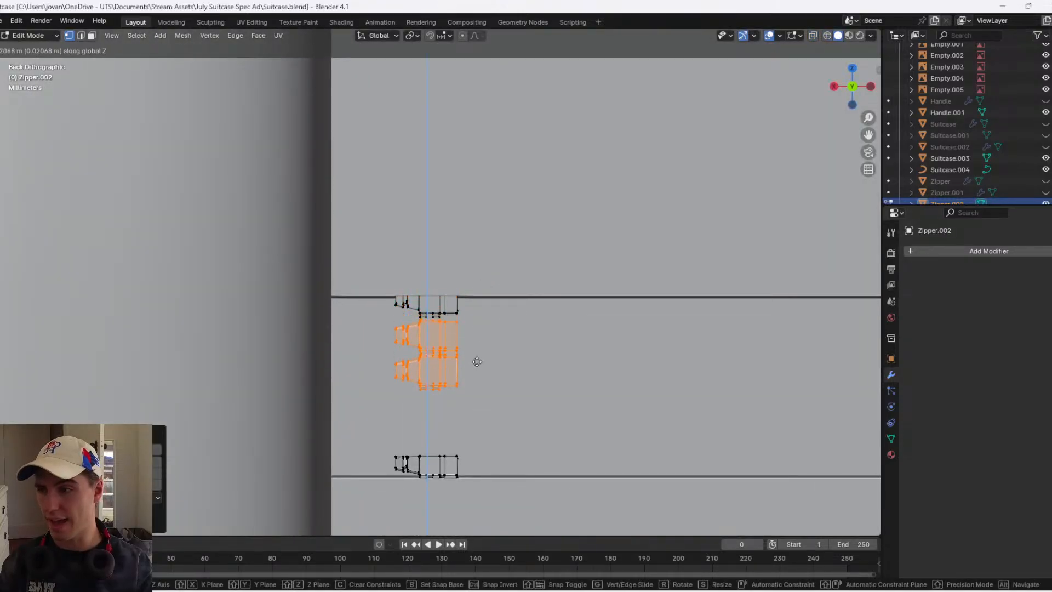
left_click(476, 421)
- Place a second duplicate of the two teeth along Z to fill the rest of the notch gap, and leave Edit Mode
key("s")
left_click(477, 418)
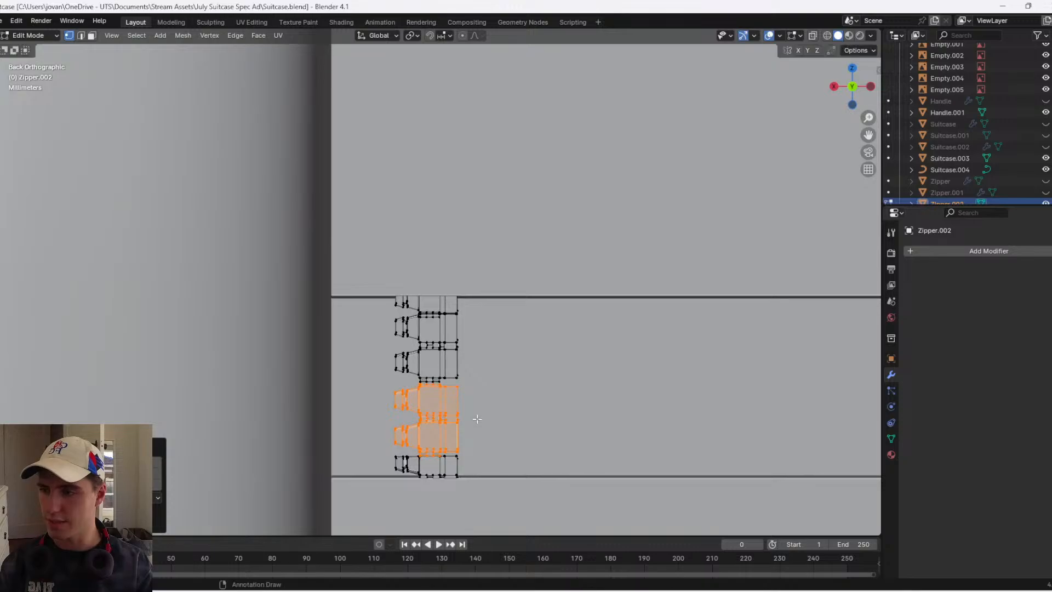
key("g")
key("z")
left_click(477, 417)
scroll(477, 417, "down", 3)
key("Tab")
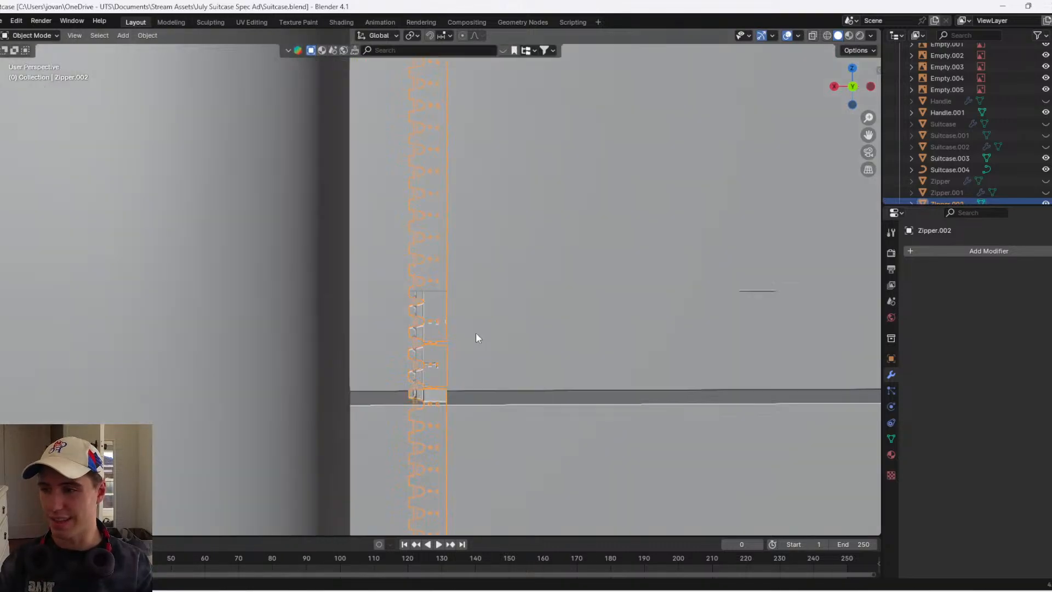
- Examine the zipper strips from the back and sides of the suitcase for sections still missing teeth
middle_click_drag(477, 336, 257, 312)
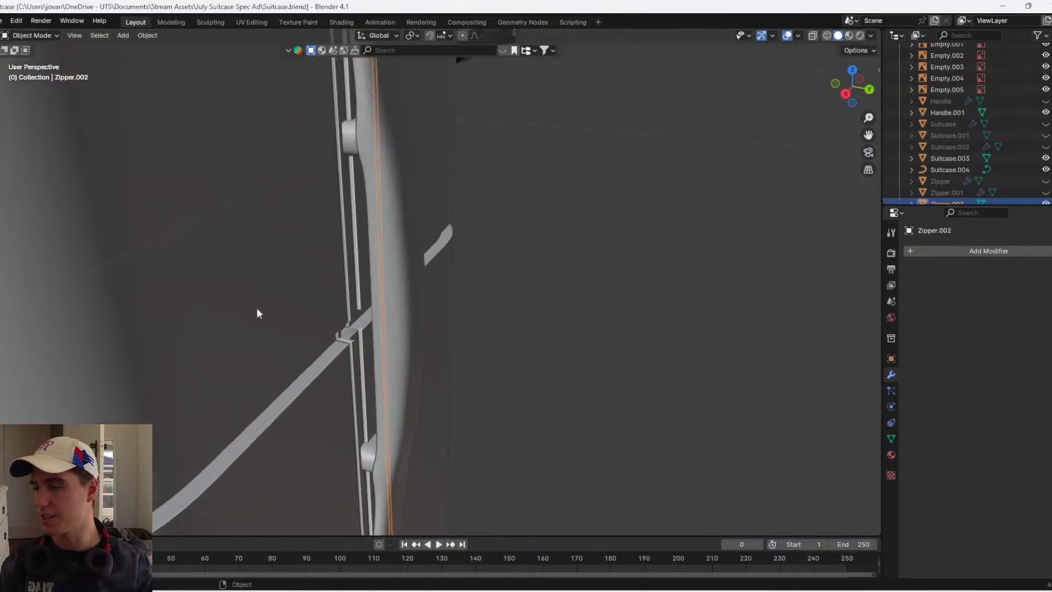
left_click(844, 95)
scroll(631, 241, "down", 5)
key("Tab")
scroll(548, 232, "up", 5)
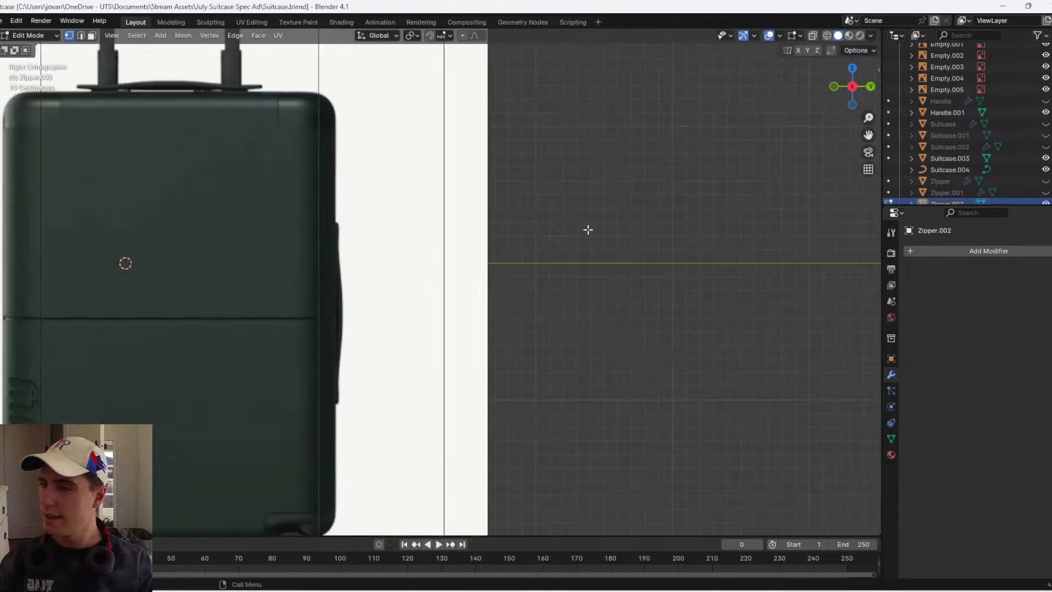
key("Tab")
scroll(550, 265, "down", 1)
middle_click_drag(439, 267, 496, 258, "shift")
scroll(658, 271, "up", 6)
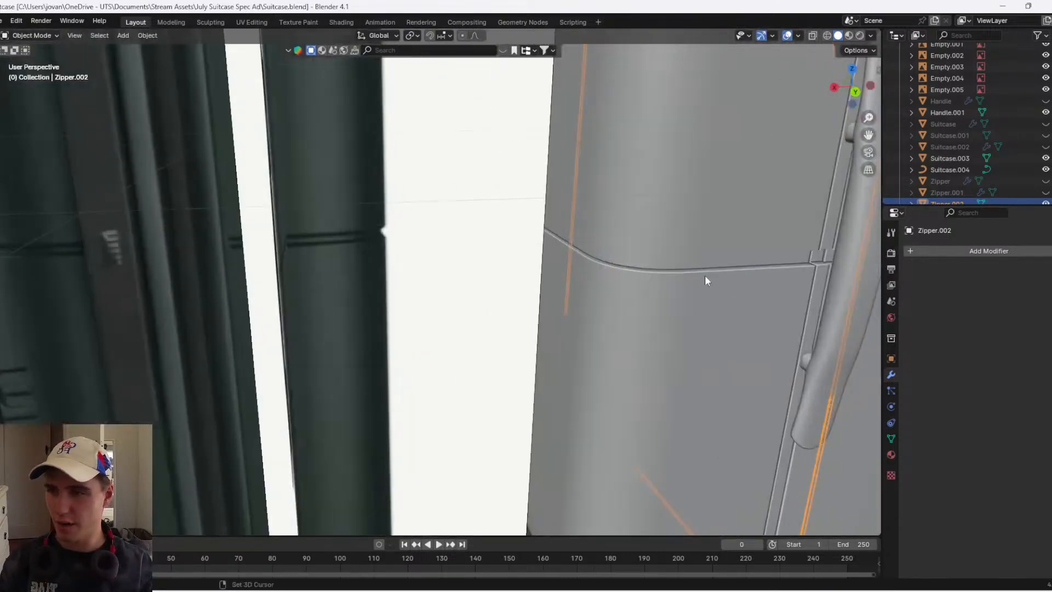
middle_click_drag(705, 275, 435, 261)
left_click(872, 88)
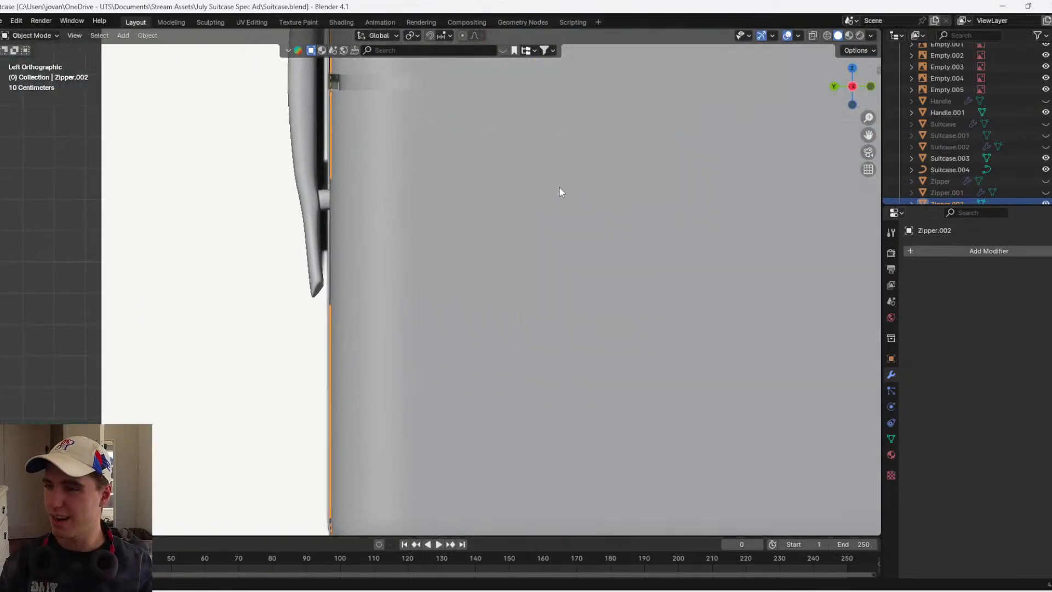
- In wireframe left view, box-select the zipper's handle-side lower corner section and duplicate it in place
scroll(560, 189, "down", 4)
key("shift+z")
middle_click_drag(560, 288, 415, 287, "shift")
key("Tab")
scroll(627, 334, "up", 2)
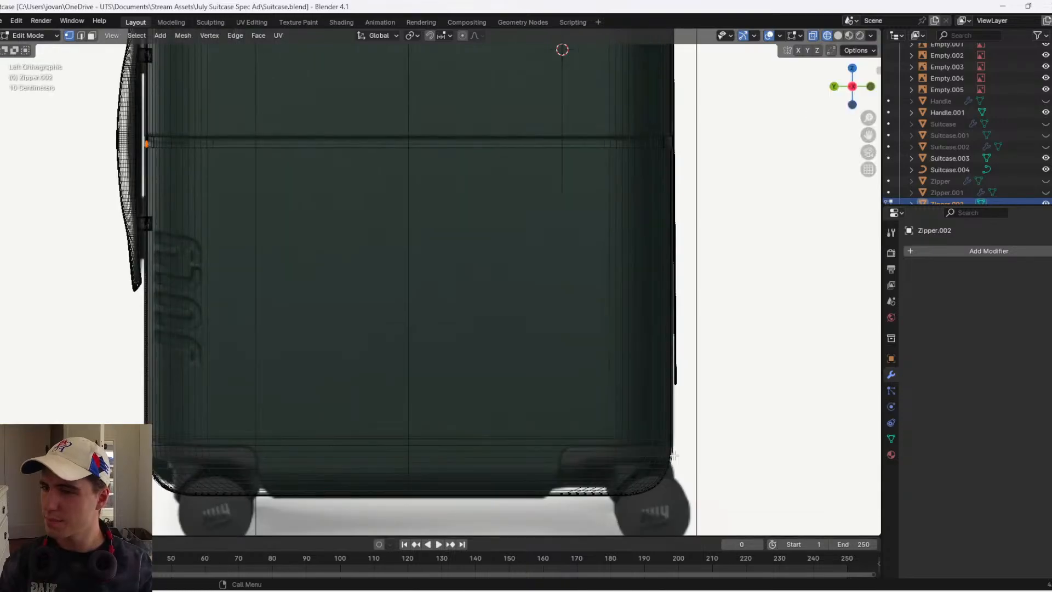
left_click_drag(483, 520, 17, 381)
left_click_drag(737, 509, 104, 385)
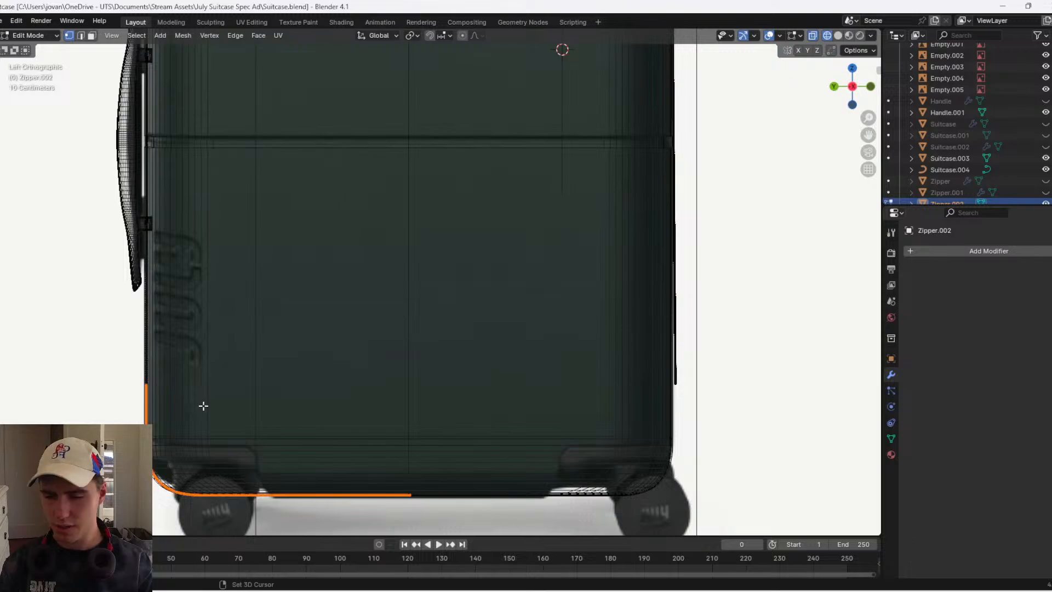
key("shift+d")
right_click(203, 406)
- Rotate the duplicated corner section 180° about Z and move it along Y to the opposite lower corner
key("g")
key("z")
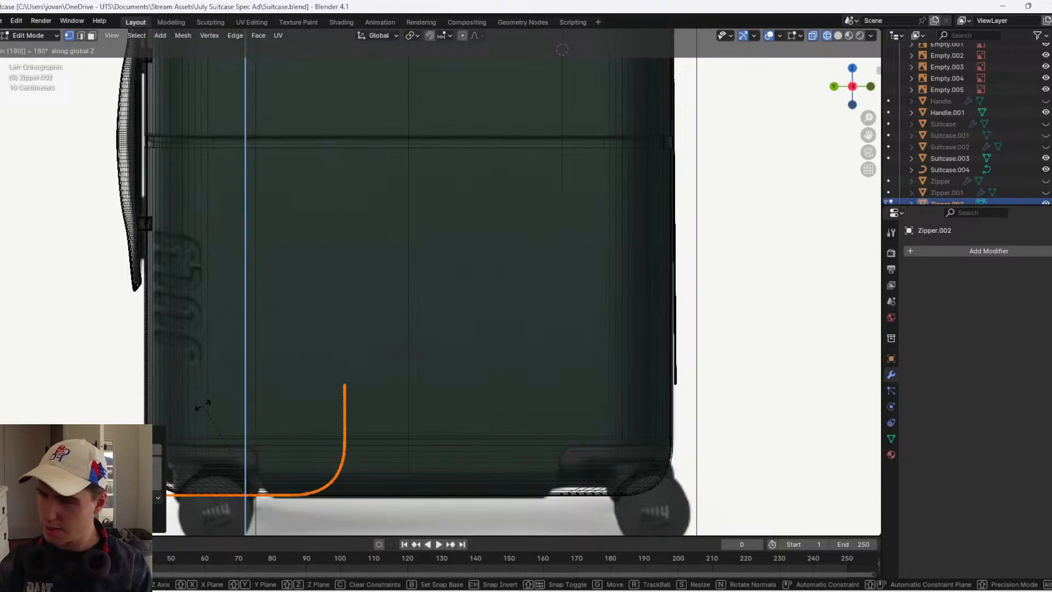
key("Return")
key("g")
key("y")
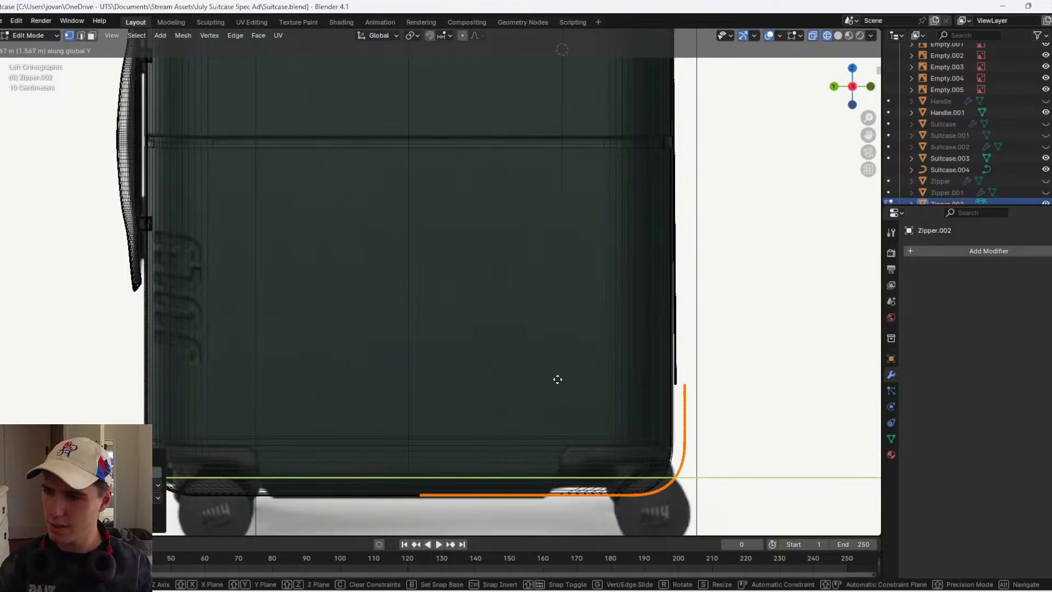
left_click(547, 385)
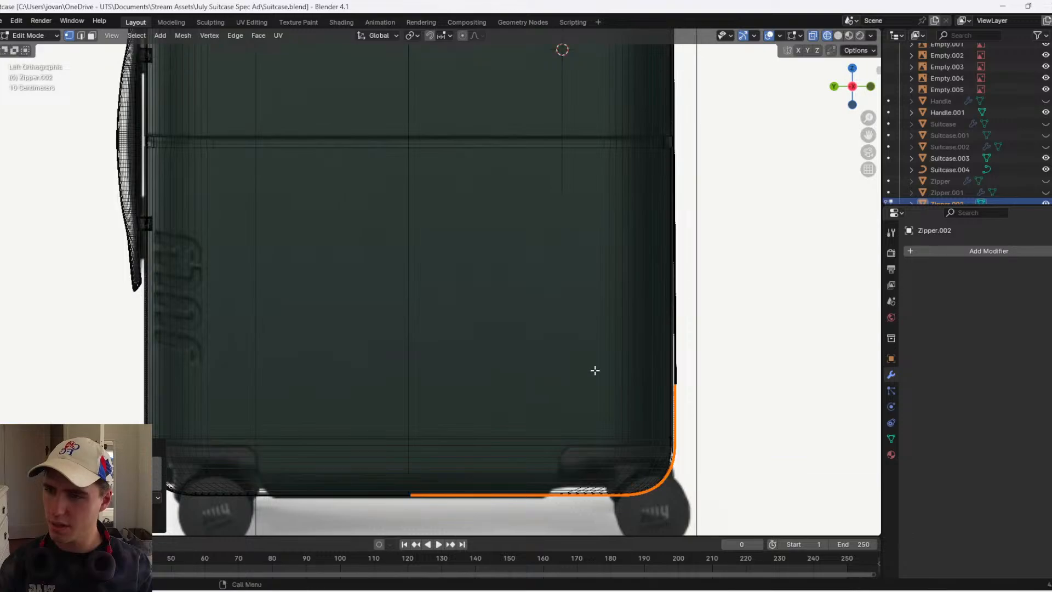
- Fine-tune the corner section's position along Y so it lines up with the vertical strip above it
scroll(486, 286, "up", 8)
key("g")
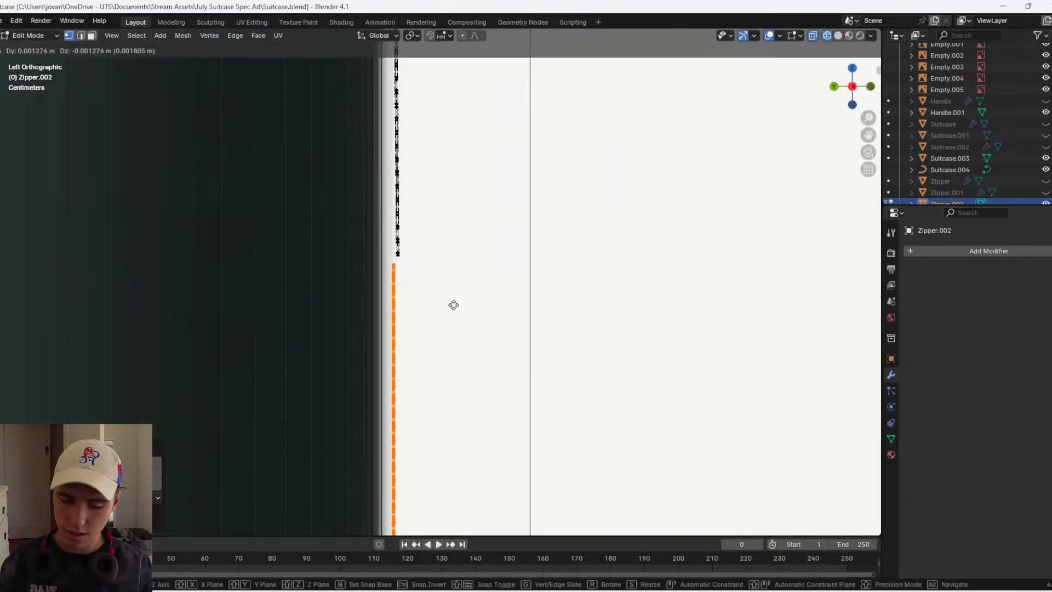
key("y")
left_click(458, 303)
key("g")
key("y")
left_click(458, 303)
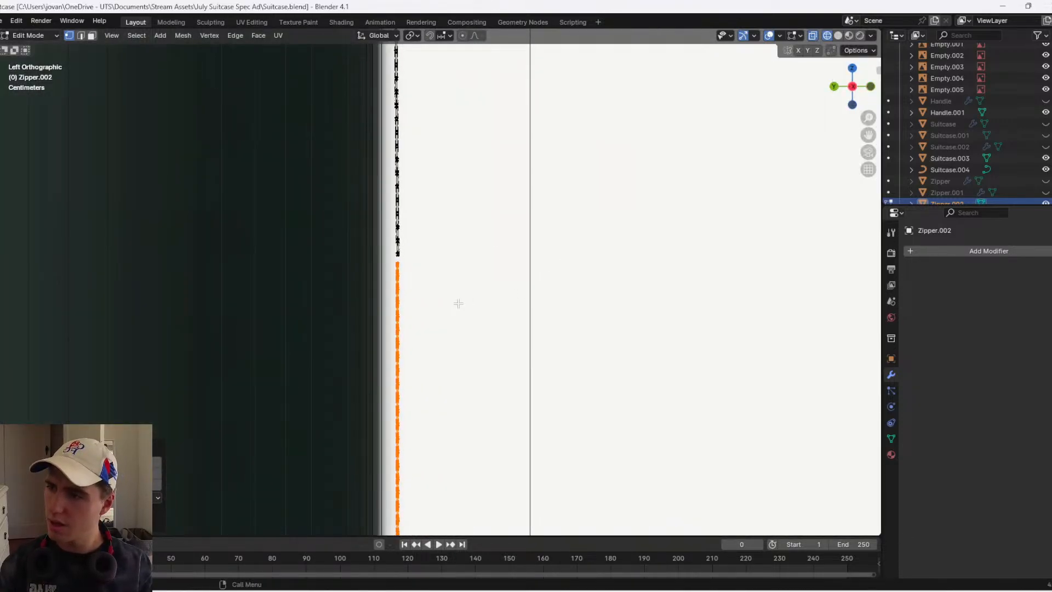
scroll(458, 303, "up", 10)
key("g")
key("y")
left_click(337, 235)
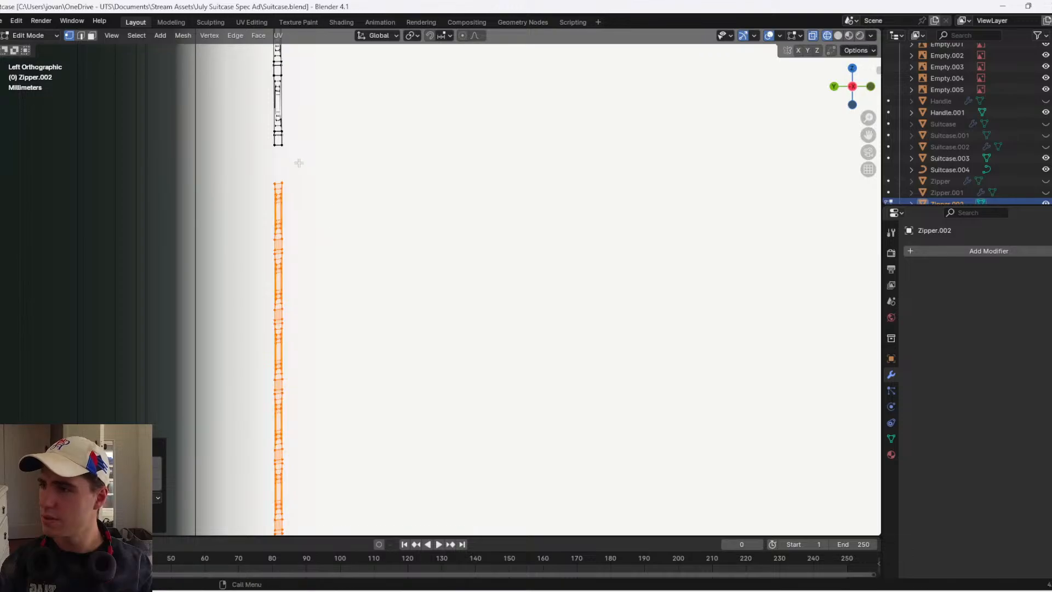
- Duplicate a few teeth beside the vertical gap and move the copy along Z to join the two strips
left_click_drag(213, 64, 213, 64)
key("g")
key("z")
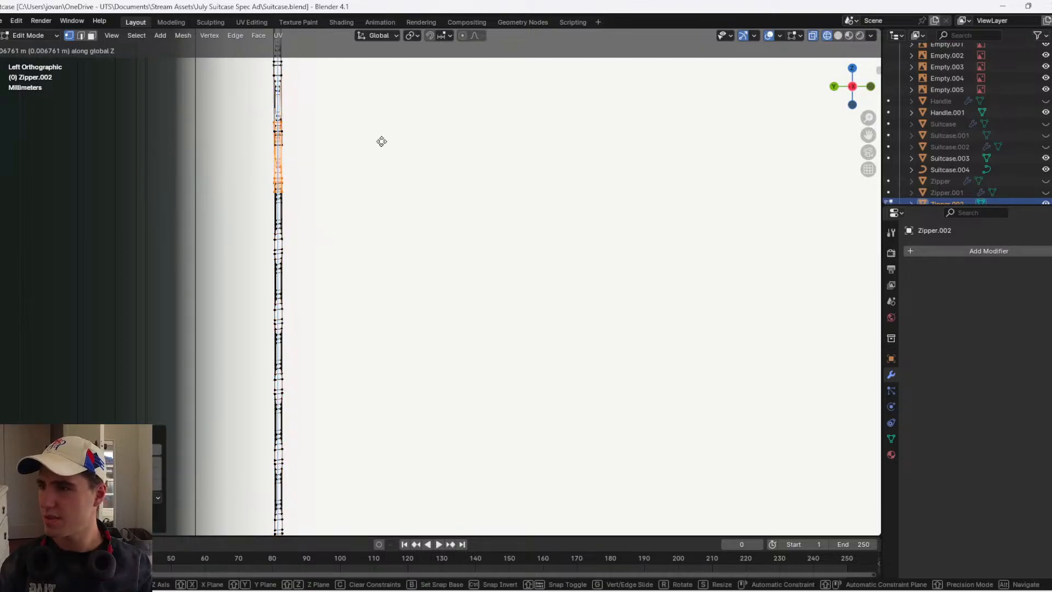
left_click(382, 142)
- Select the middle stretch of teeth along the suitcase's bottom edge between the two corners and delete its vertices
scroll(168, 359, "down", 7)
middle_click_drag(169, 359, 439, 148, "shift")
scroll(406, 310, "down", 7)
middle_click_drag(290, 365, 652, 224, "shift")
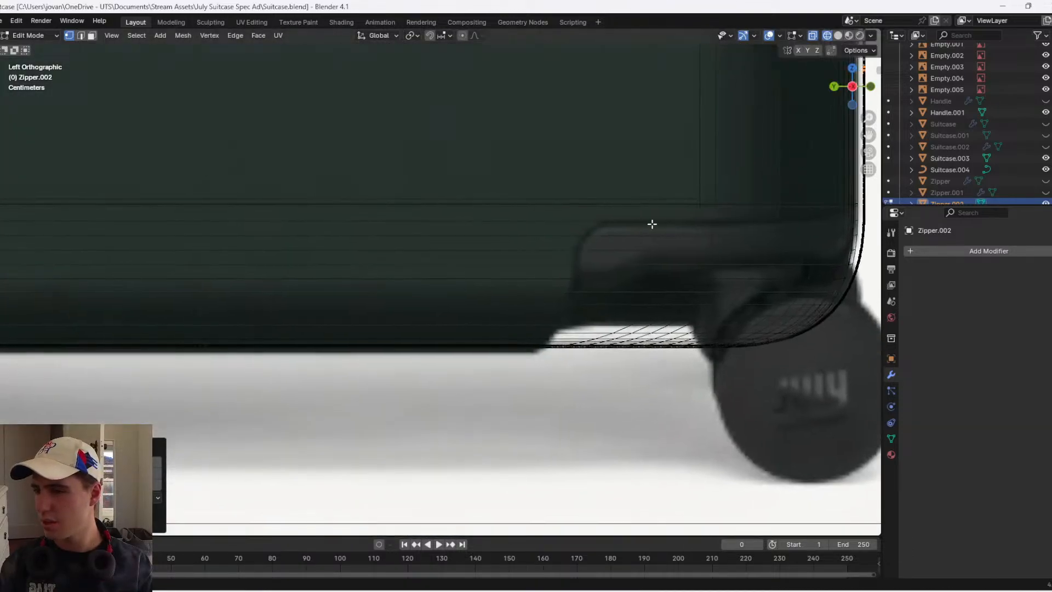
scroll(652, 225, "down", 2)
key("z")
left_click(166, 308)
scroll(176, 327, "down", 4)
middle_click_drag(176, 327, 214, 340, "shift")
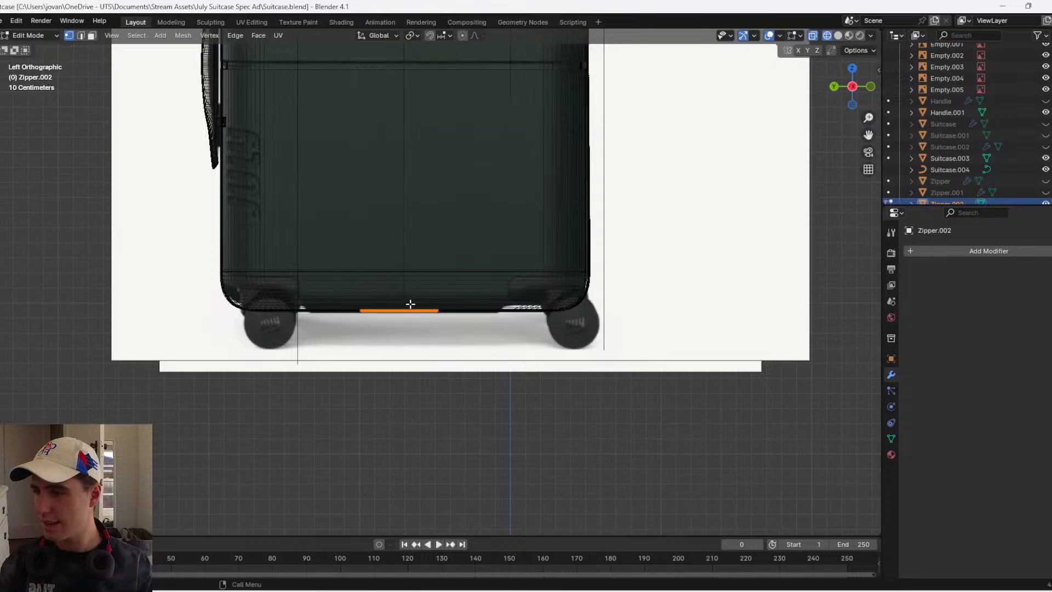
scroll(411, 304, "up", 3)
left_click_drag(214, 261, 137, 245)
key("x")
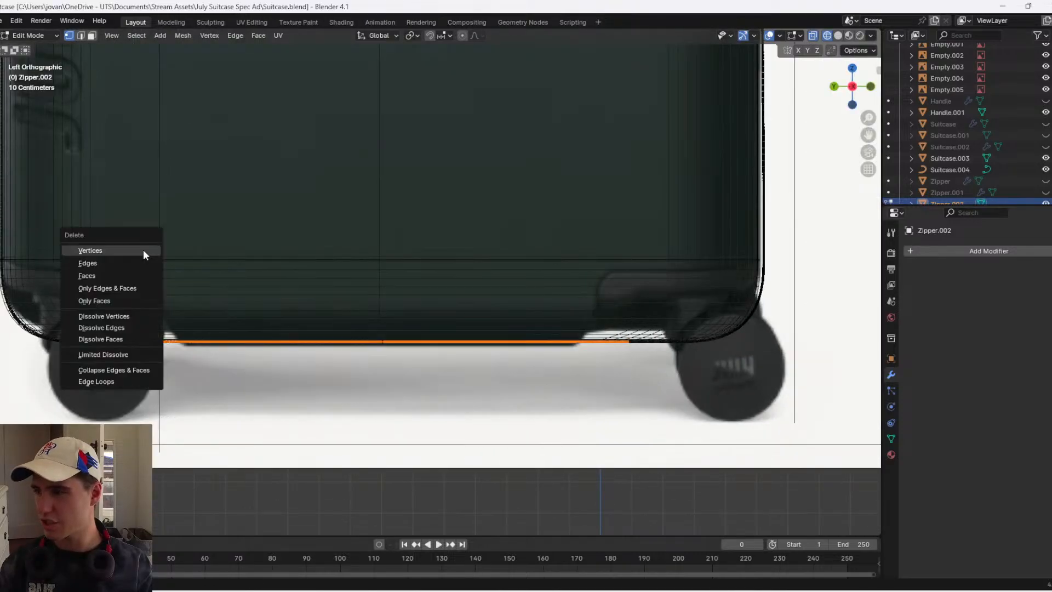
left_click(143, 251)
- Box-select the straight row of teeth on the suitcase's top edge and duplicate it along Z down to the bottom edge
left_click_drag(93, 372, 192, 283)
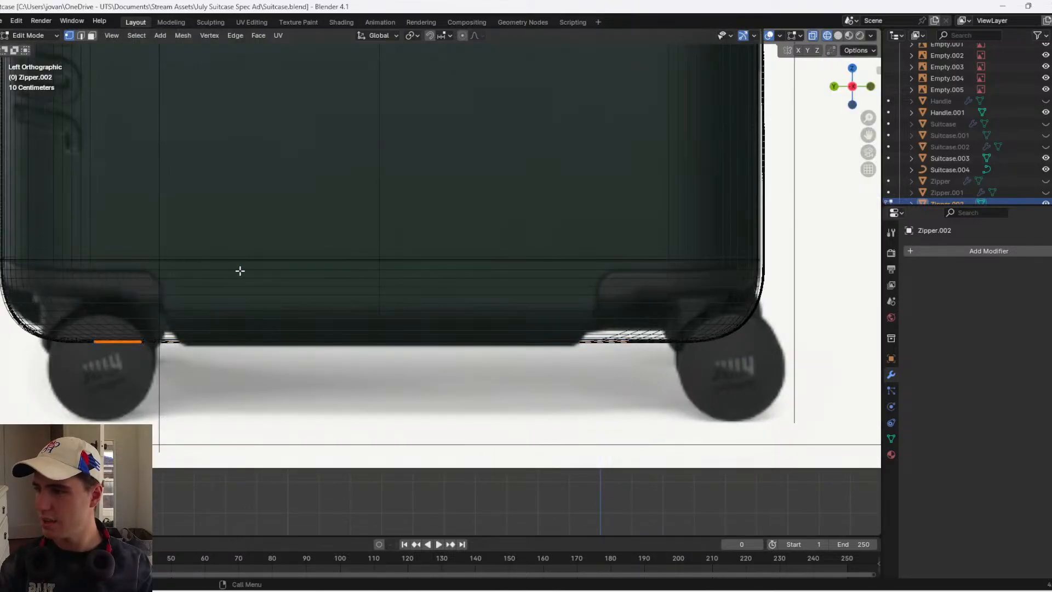
scroll(240, 271, "down", 10)
scroll(257, 248, "up", 3)
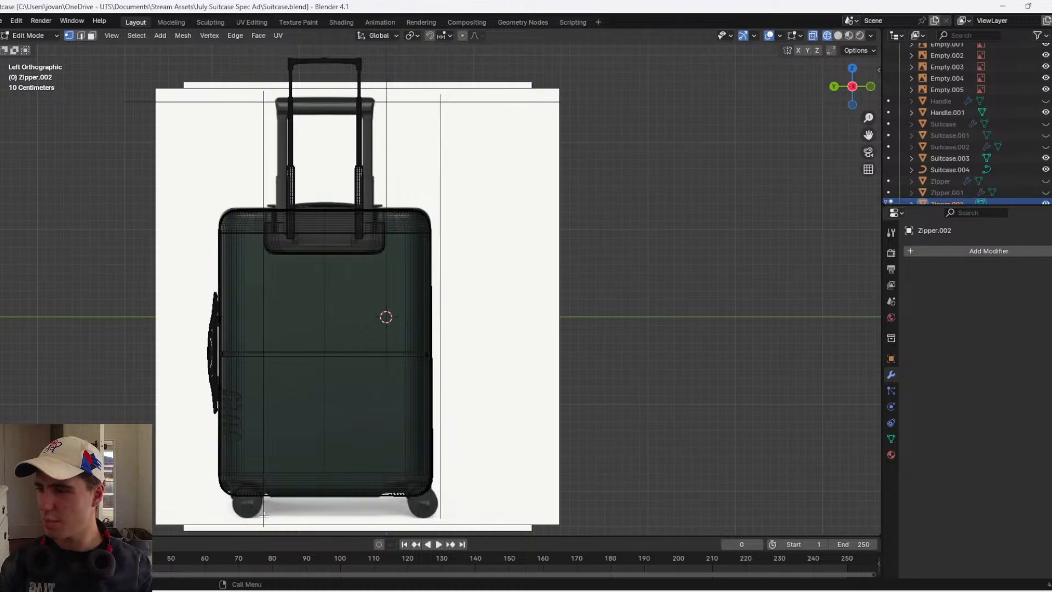
left_click_drag(273, 503, 378, 107)
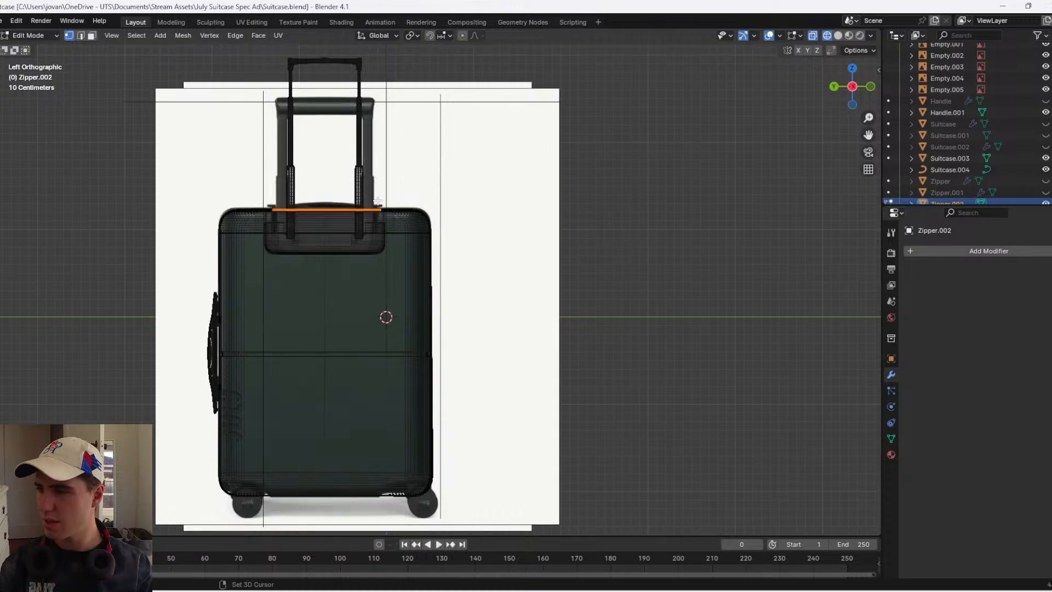
key("g")
key("z")
left_click(360, 485)
- Adjust the copied row's height along Z at the suitcase's bottom edge and switch to wireframe shading
scroll(356, 479, "up", 8)
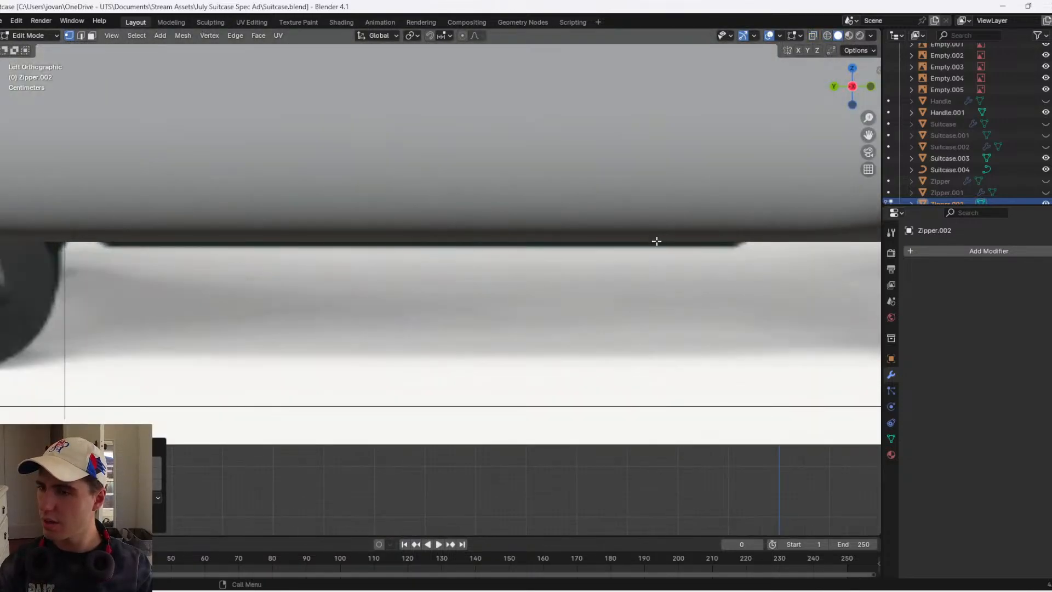
key("g")
key("z")
left_click(615, 242)
key("z")
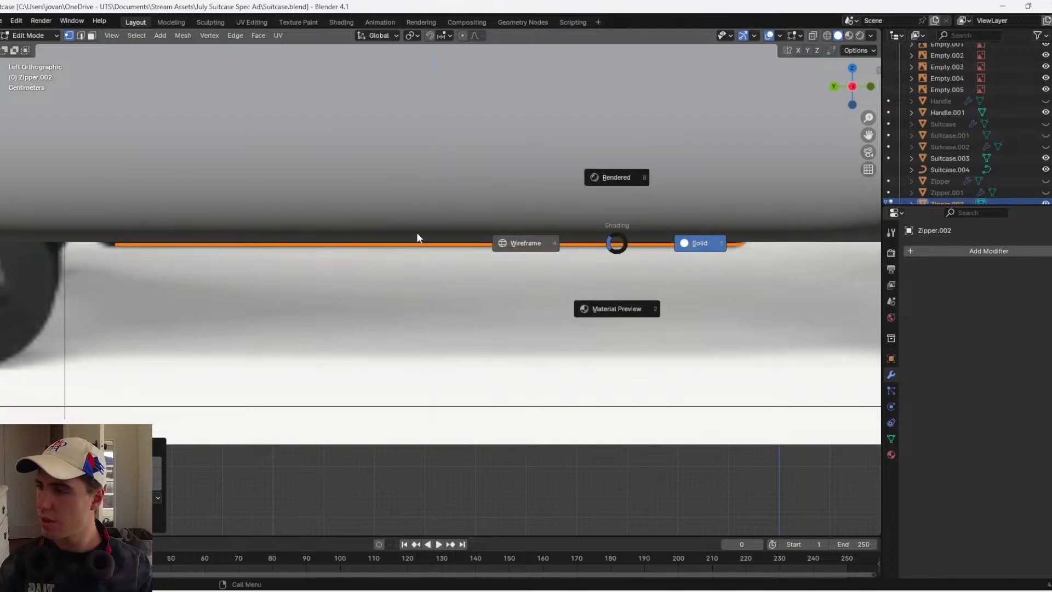
left_click(416, 232)
mouse_move(215, 241)
middle_mouse_down("shift")
mouse_move(223, 271)
mouse_move(291, 353)
mouse_move(276, 228)
middle_mouse_up("shift")
- Isolate the zipper in local view and level the copied row along Z with the ends of the lower corners
key("g")
key("z")
left_click(279, 342)
key("KP_Divide")
key("g")
key("z")
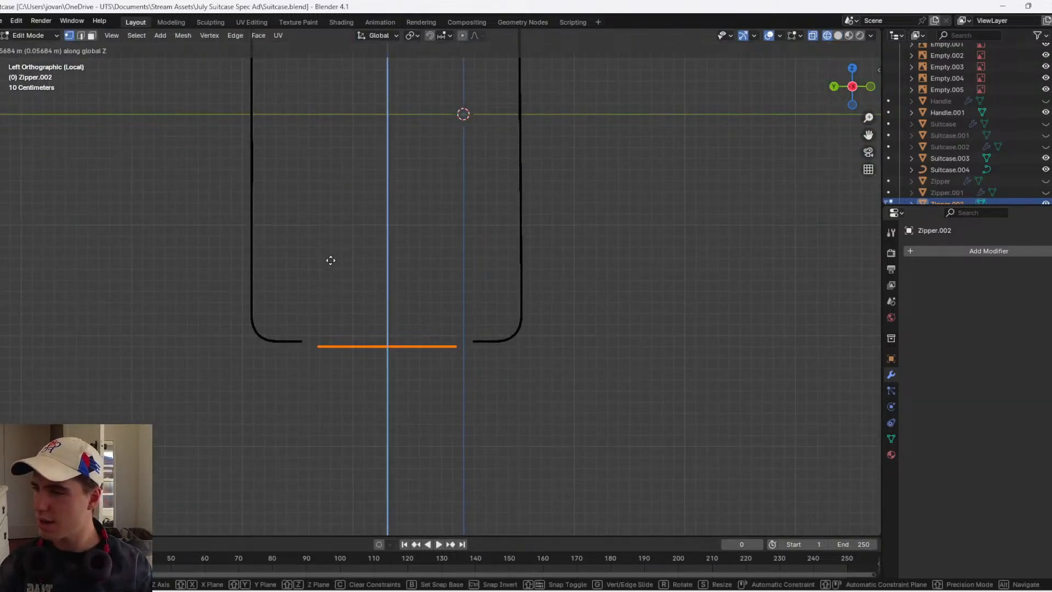
scroll(334, 253, "up", 8)
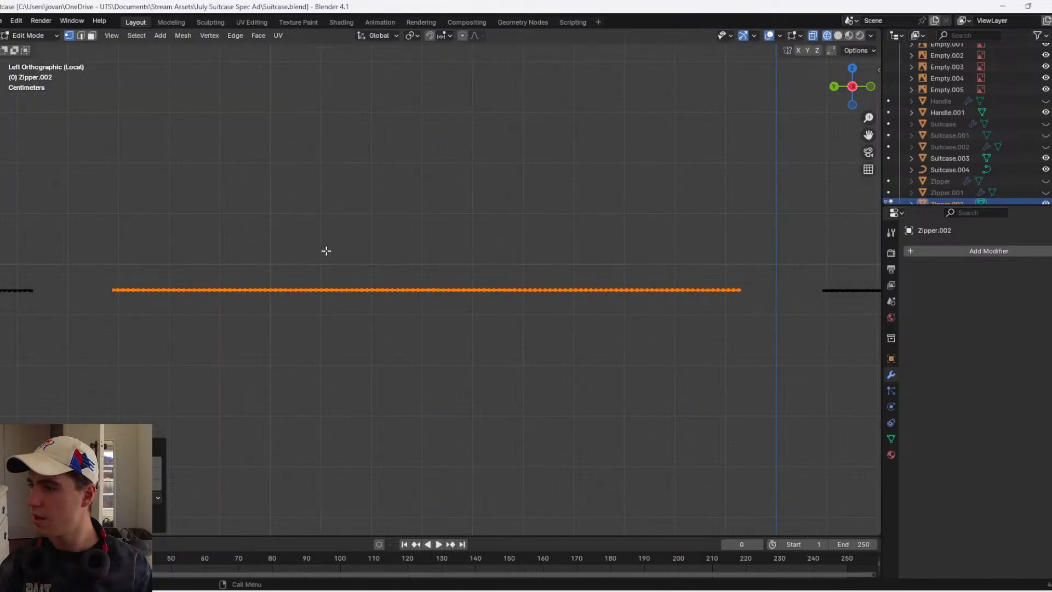
- Move the copied row along Y to meet the handle-side corner section, and fine-align its height along Z
key("y")
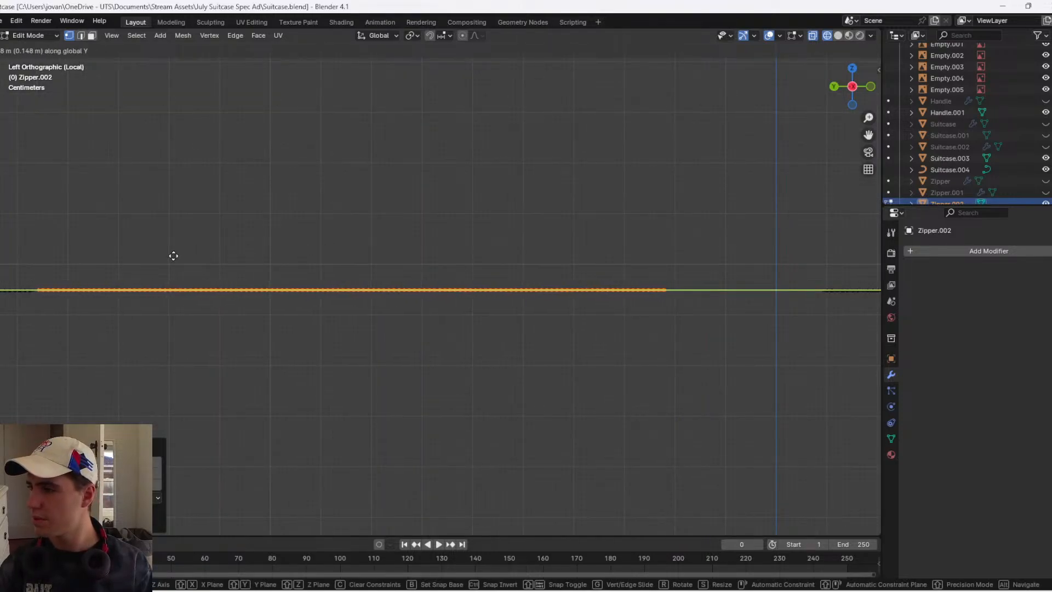
left_click(169, 256)
scroll(179, 252, "up", 3)
middle_click_drag(165, 276, 1, 280, "shift")
key("g")
key("z")
left_click(467, 274)
- Duplicate the row's end teeth along Y to meet the opposite corner section, and delete the surplus overlapping copy
middle_click_drag(715, 340, 239, 358, "shift")
left_click_drag(502, 386, 90, 240)
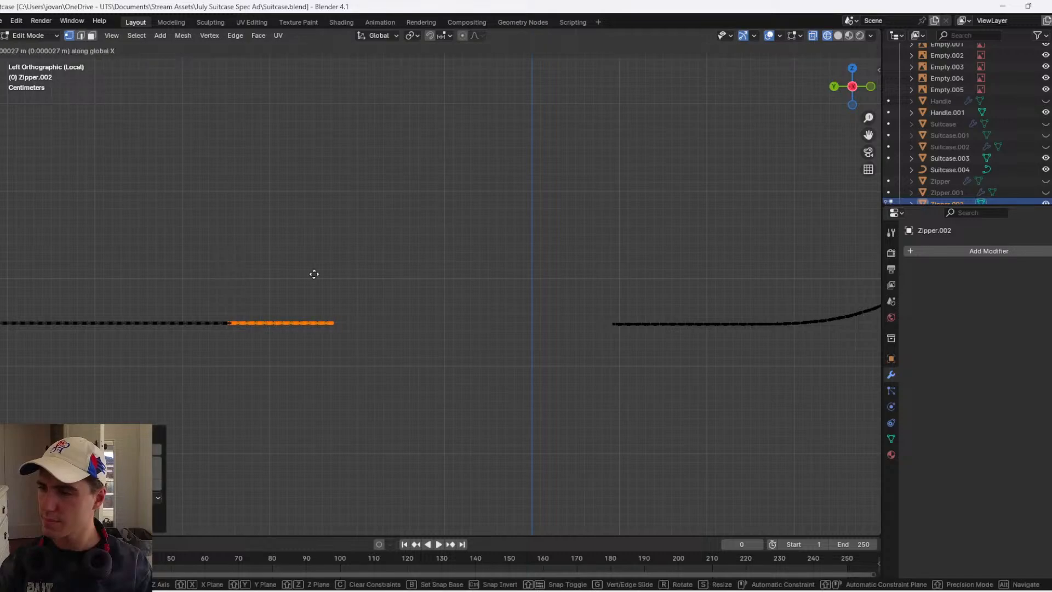
key("g")
key("y")
scroll(424, 274, "up", 3)
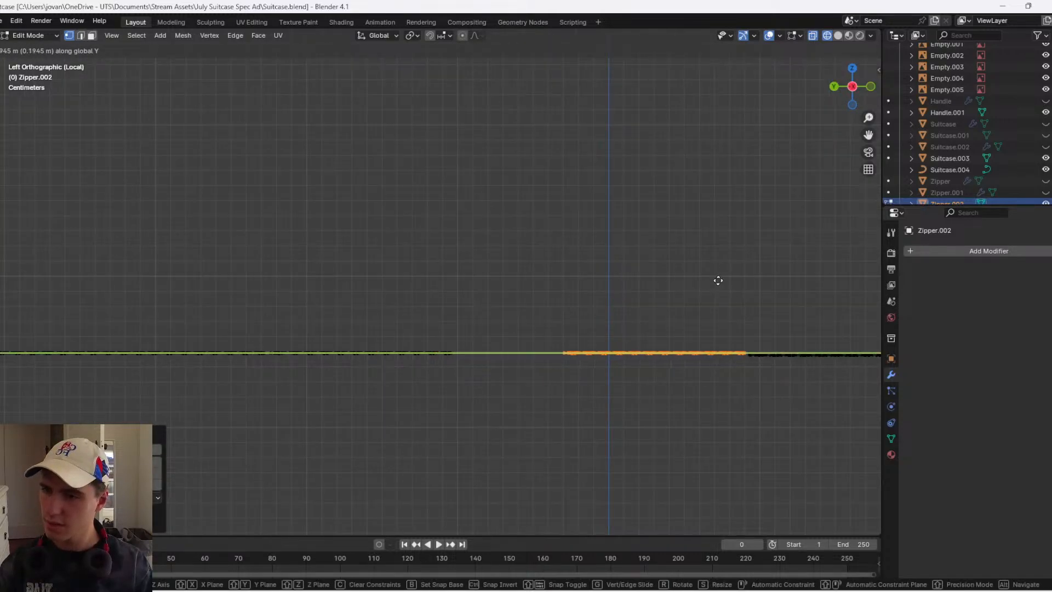
left_click(733, 244)
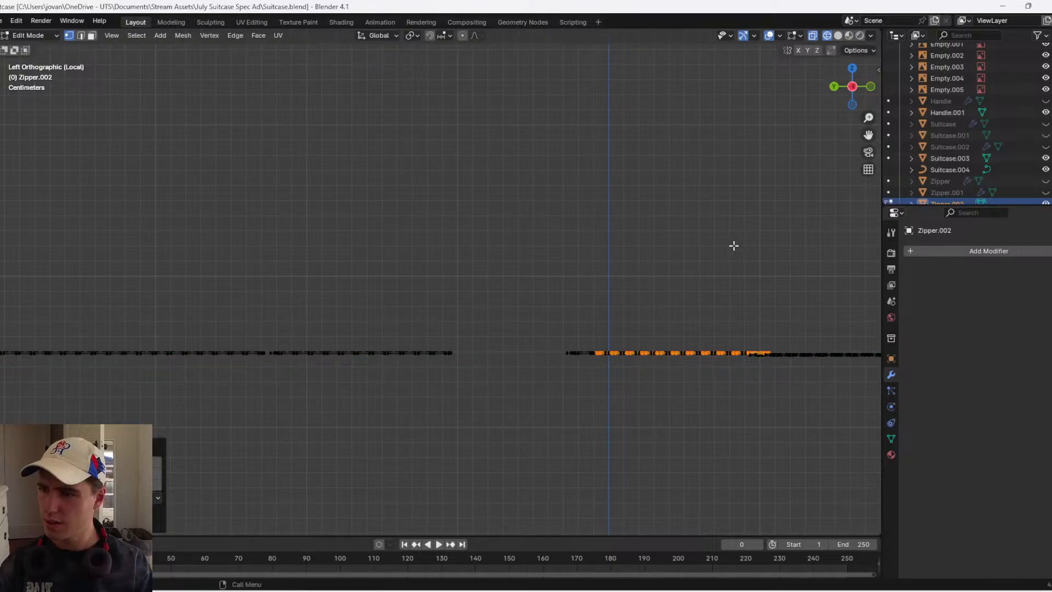
key("x")
left_click(732, 244)
- Select the end teeth of the bottom row in the left view and shift them along Y into the remaining gap
left_click_drag(514, 374, 268, 302)
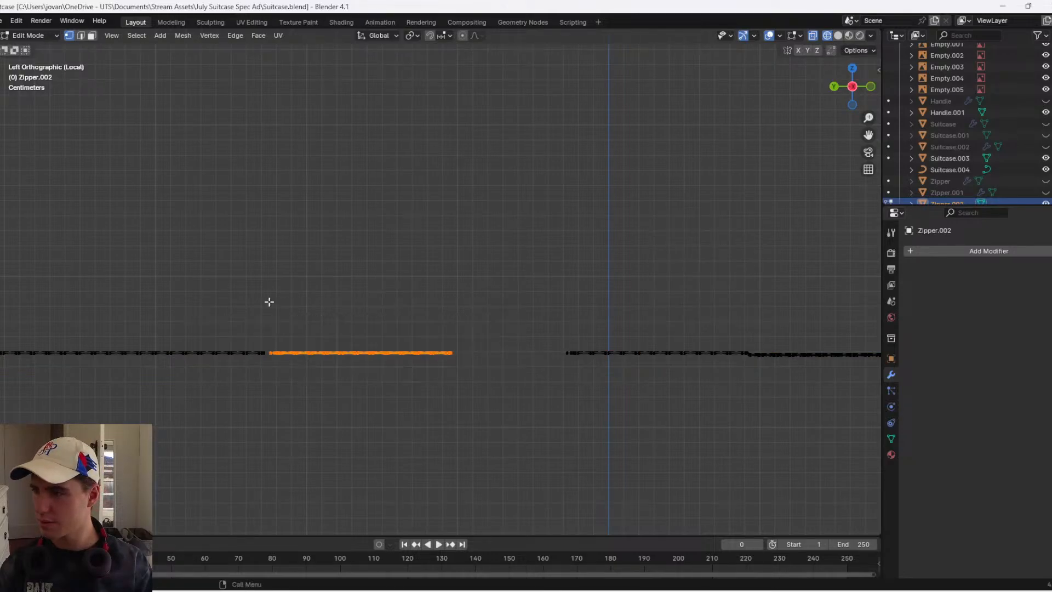
scroll(316, 335, "up", 3)
left_click_drag(150, 355, 343, 340)
key("g")
key("y")
left_click(510, 463)
key("g")
key("y")
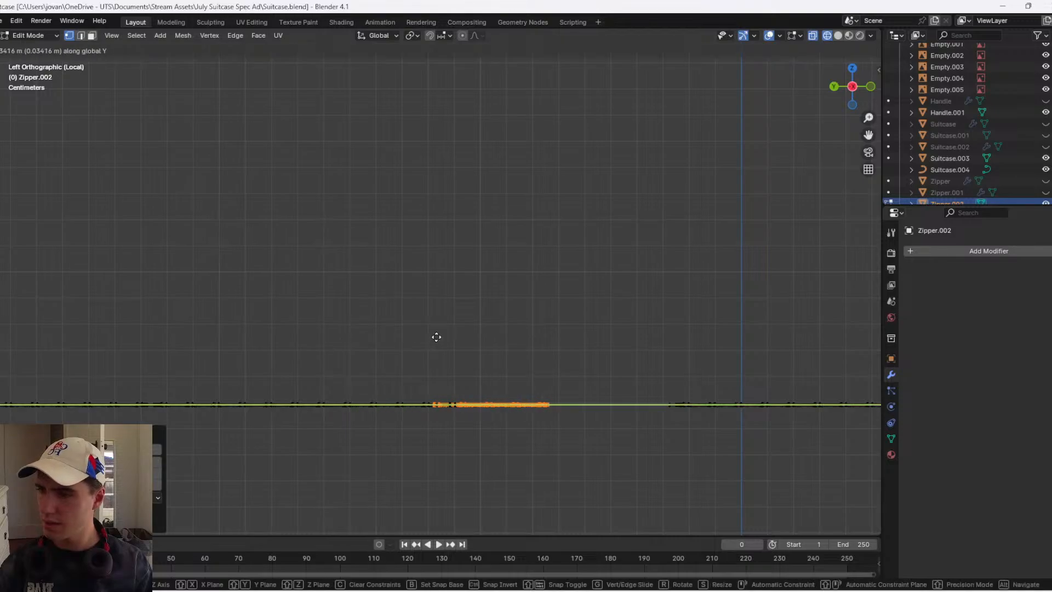
left_click(563, 320)
- Return to the full scene in solid shading and move the zipper along X toward the suitcase's vertical seam
key("Tab")
key("shift+z")
scroll(767, 319, "down", 12)
key("KP_Divide")
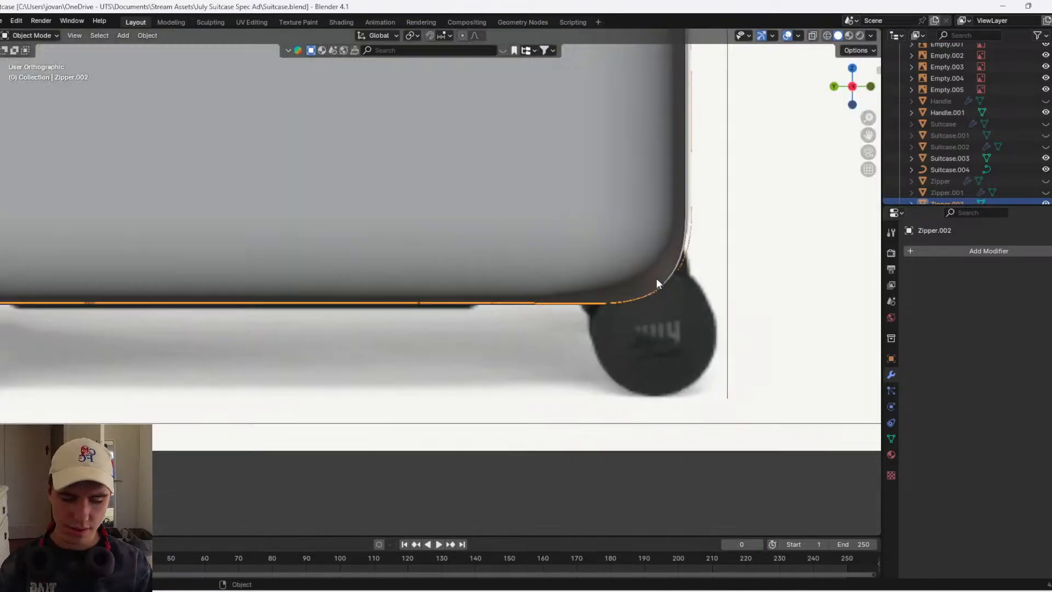
scroll(656, 284, "down", 5)
middle_click_drag(657, 284, 377, 319)
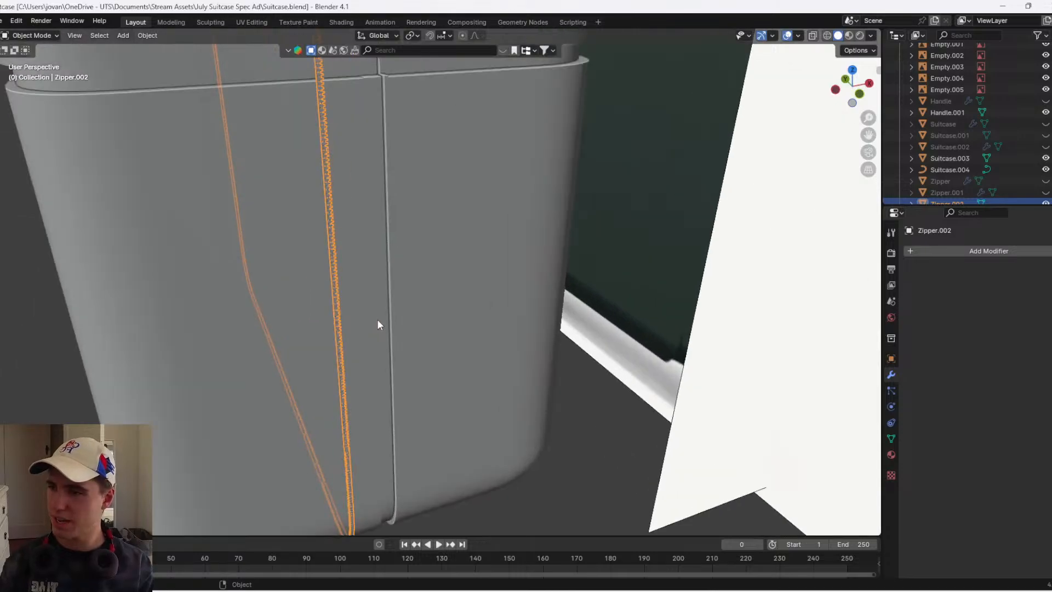
left_click(377, 324)
scroll(353, 320, "up", 3)
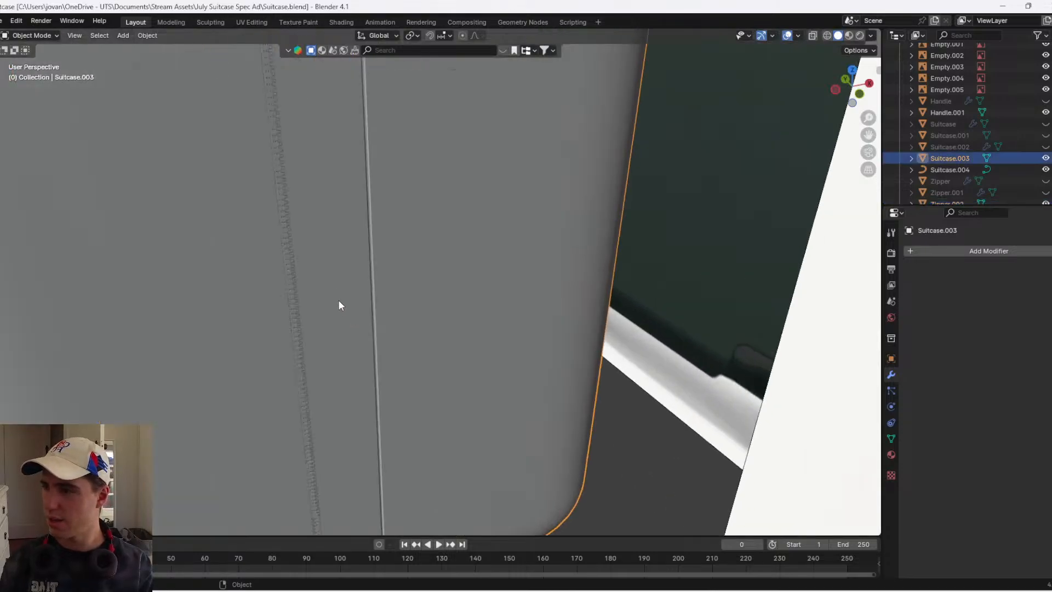
left_click(292, 275)
key("g")
key("x")
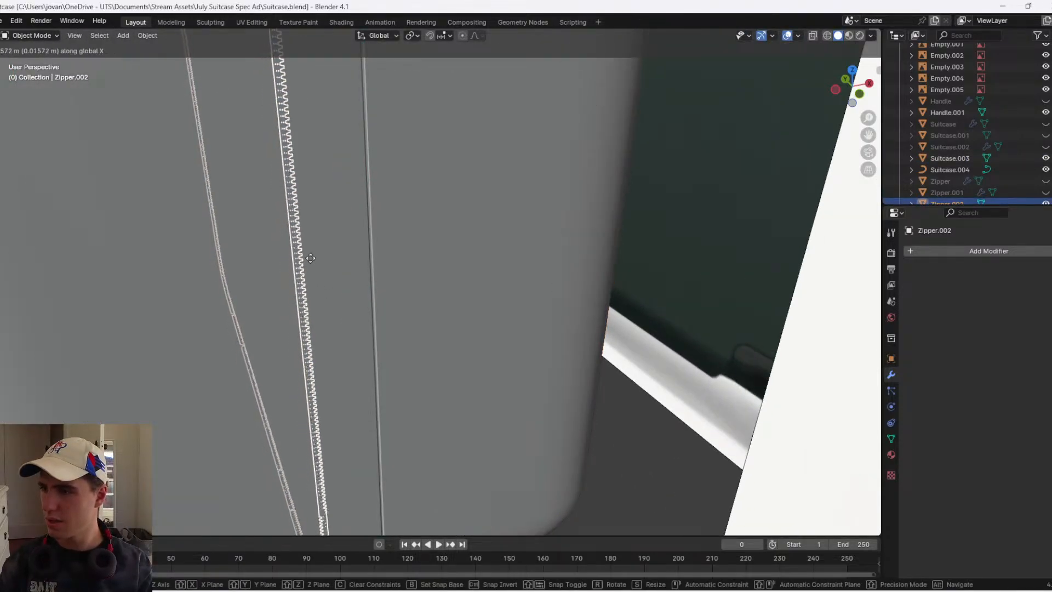
left_click(318, 254)
- Nudge the zipper about 0.0097 m further along X
scroll(371, 213, "down", 3)
middle_click_drag(163, 193, 291, 179)
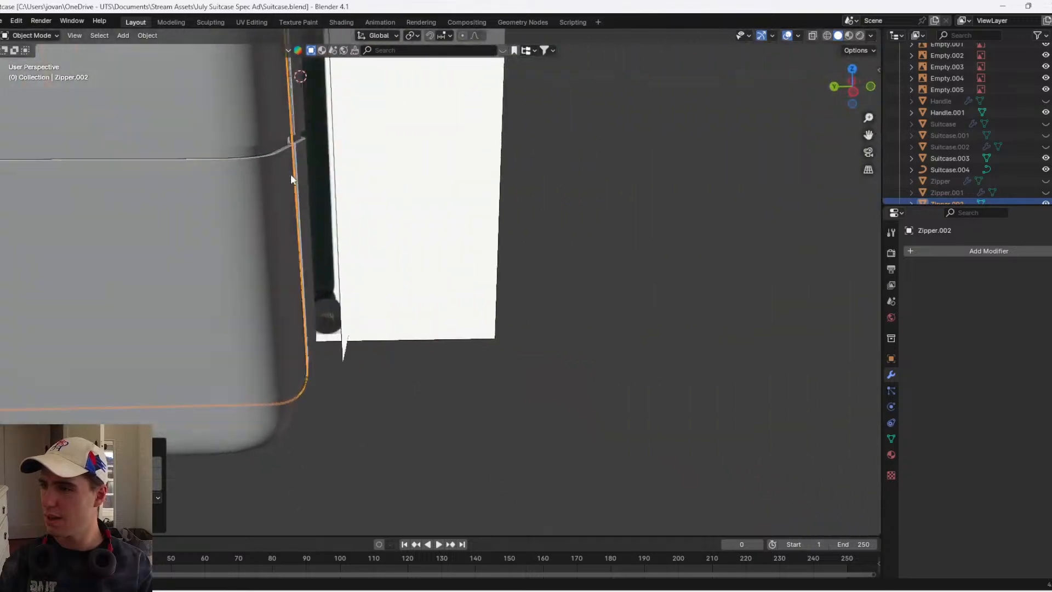
scroll(291, 180, "down", 4)
middle_click_drag(183, 236, 278, 248)
key("g")
key("x")
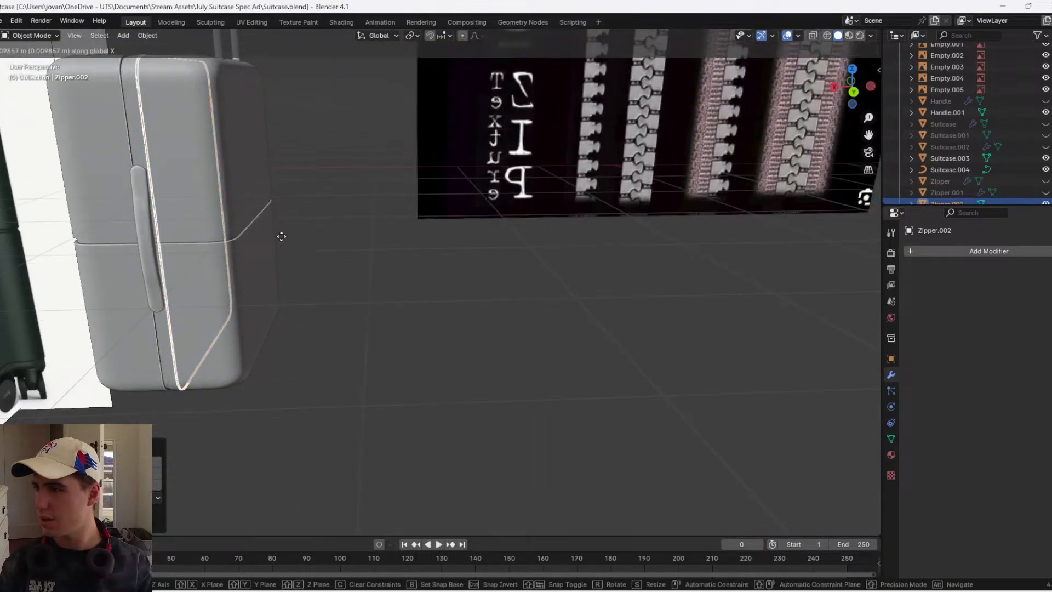
left_click(282, 237)
- Check the zipper inside the shell in wireframe, return to solid shading, and scale the zipper slightly
scroll(291, 197, "up", 1)
middle_click_drag(182, 177, 322, 290, "shift")
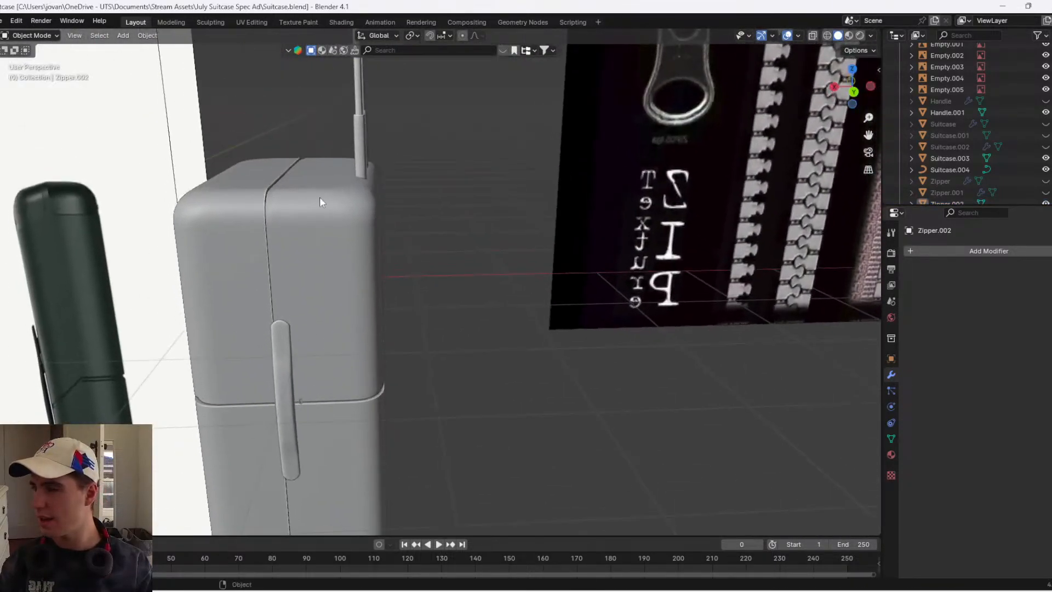
middle_click_drag(320, 196, 298, 238)
key("z")
left_click(256, 210)
left_click(288, 181)
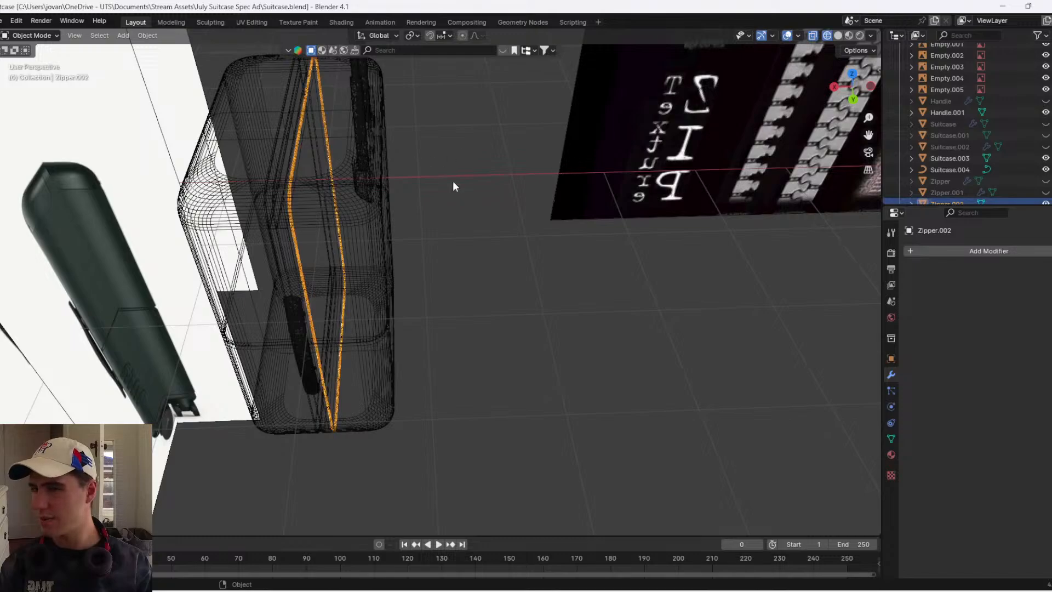
key("z")
left_click(499, 188)
scroll(493, 199, "up", 2)
middle_click_drag(400, 201, 496, 287, "shift")
key("s")
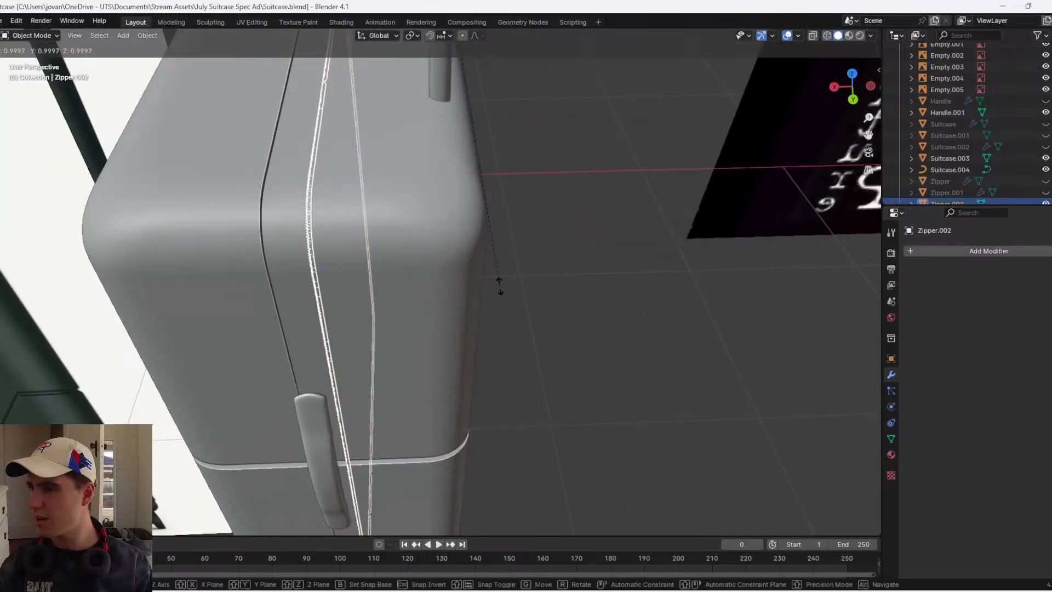
left_click(483, 282)
- Fine-tune the zipper's overall scale to about 0.999 so it follows the suitcase's rounded top corner
scroll(383, 255, "up", 4)
middle_click_drag(360, 256, 620, 279, "shift")
scroll(548, 403, "up", 1)
key("s")
left_click(585, 404)
key("s")
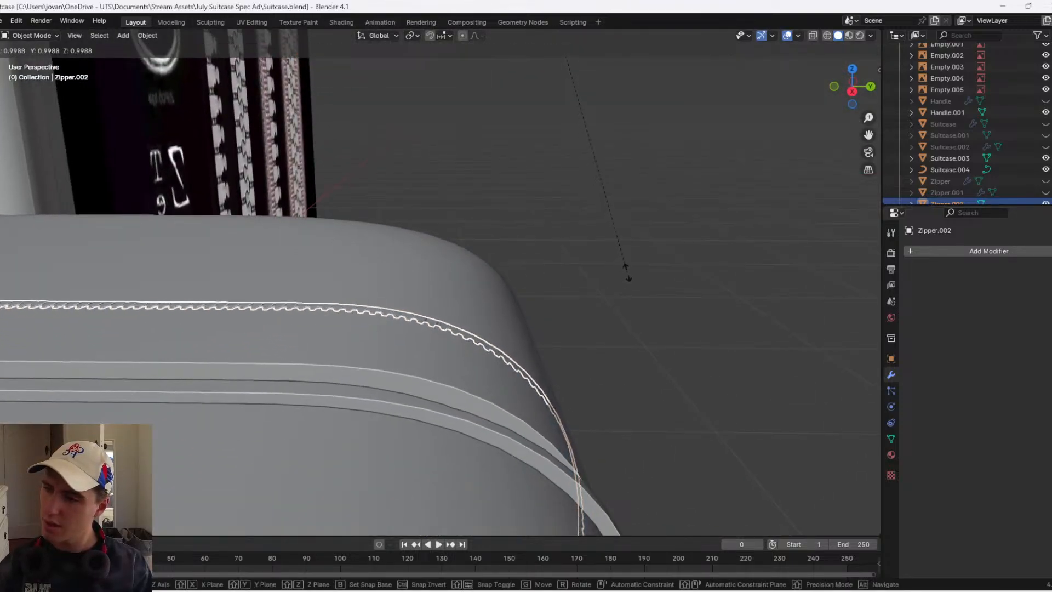
left_click(623, 274)
left_click(611, 288)
- Move the zipper about 0.011 m along Y so its teeth emerge around the rounded top corner
left_click(438, 328)
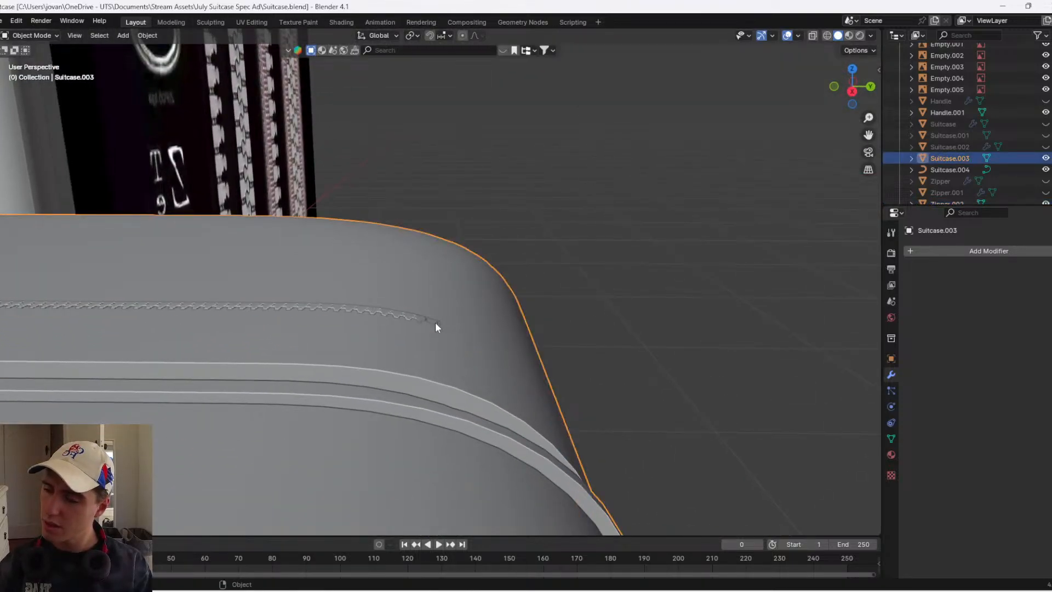
left_click(403, 317)
key("g")
key("y")
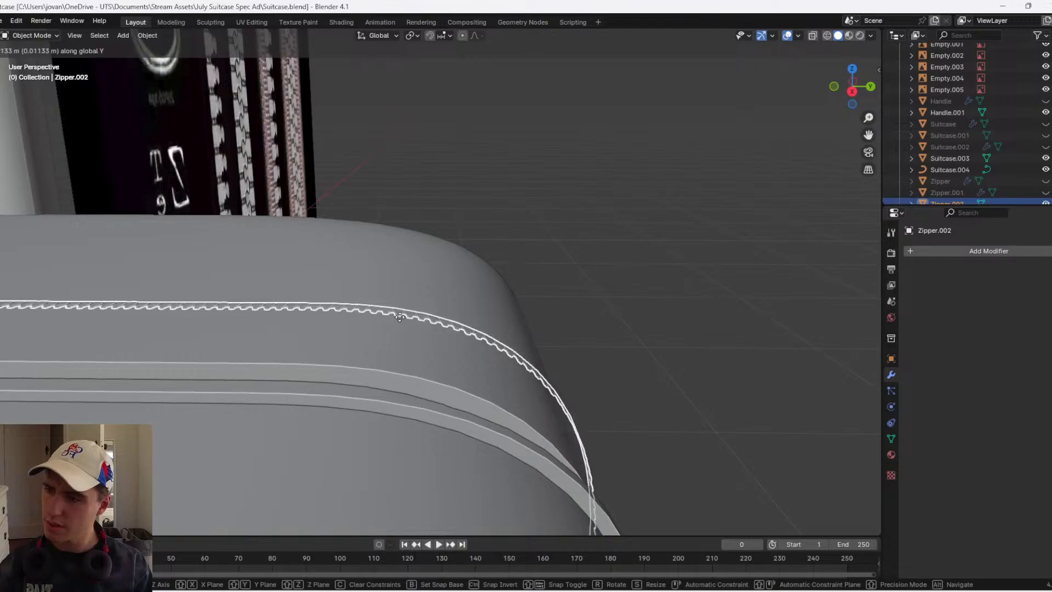
left_click(398, 315)
left_click(668, 351)
- Examine how the zipper sits on the shell along the handle side and around the lower corner
mouse_move(669, 351)
middle_mouse_down()
mouse_move(567, 338)
mouse_move(554, 358)
mouse_move(592, 55)
middle_mouse_up()
scroll(625, 329, "down", 3)
middle_click_drag(630, 373, 612, 200, "shift")
middle_click_drag(562, 285, 520, 45, "shift")
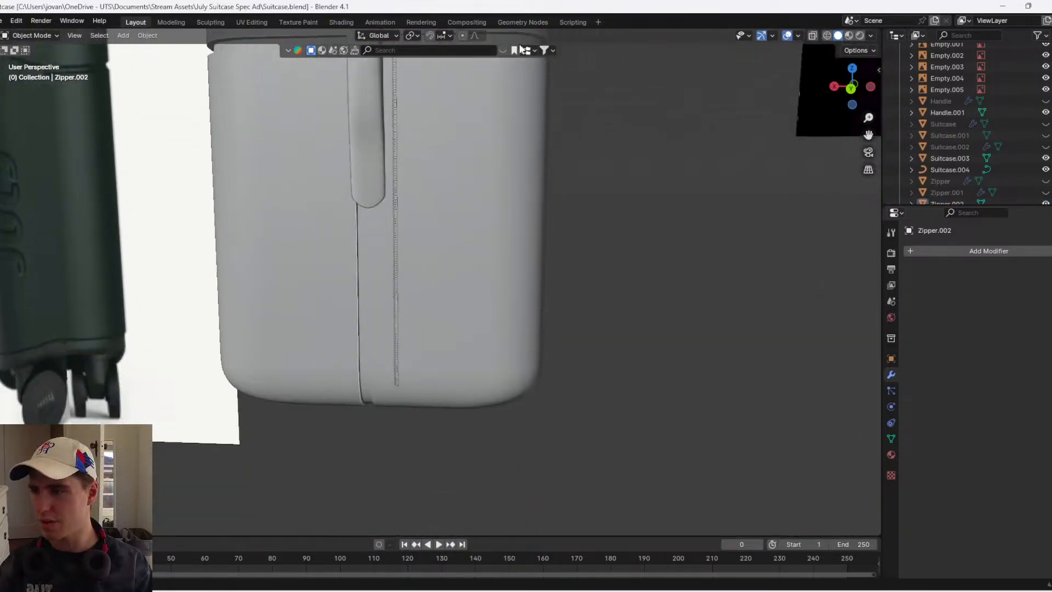
middle_click_drag(620, 240, 462, 256)
left_click(455, 261)
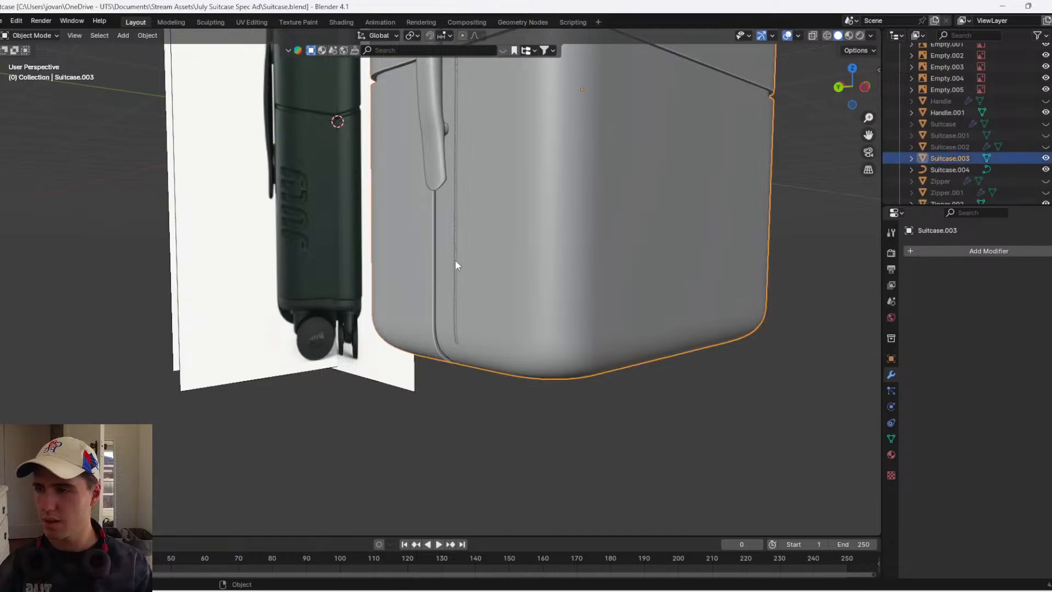
left_click(455, 257)
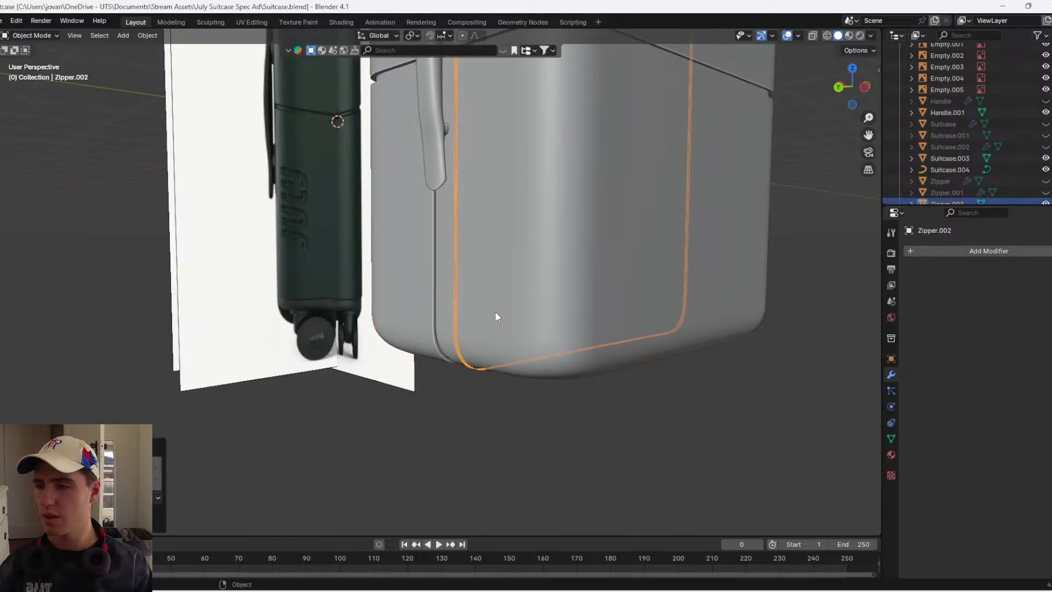
left_click(480, 377)
middle_click_drag(480, 377, 426, 346)
scroll(501, 220, "down", 3)
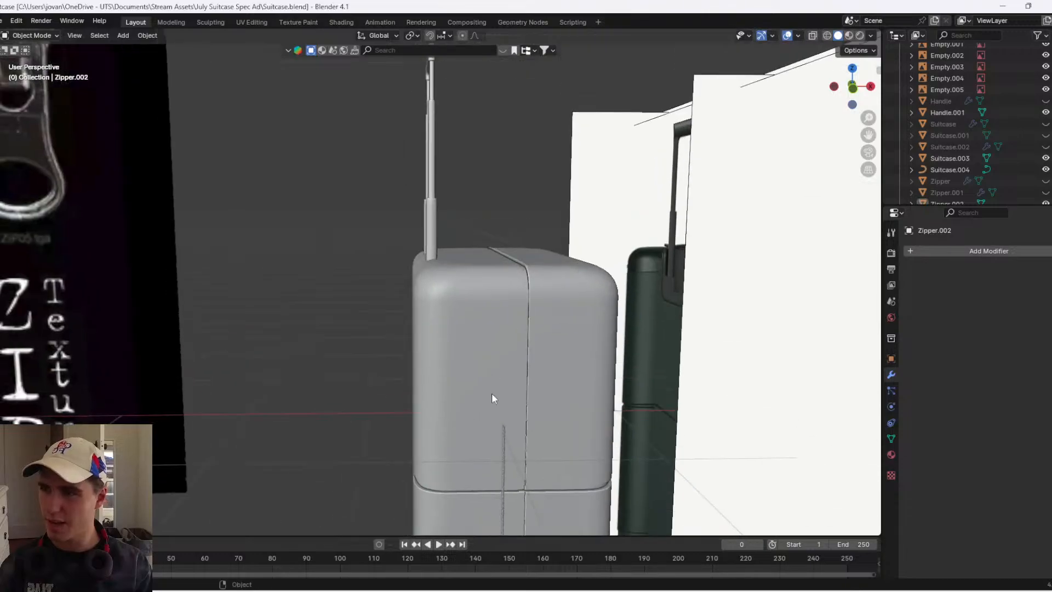
- Compare the zipper's outline with the suitcase shell from above, in wireframe and solid shading
middle_click_drag(493, 399, 516, 435)
left_click(489, 390)
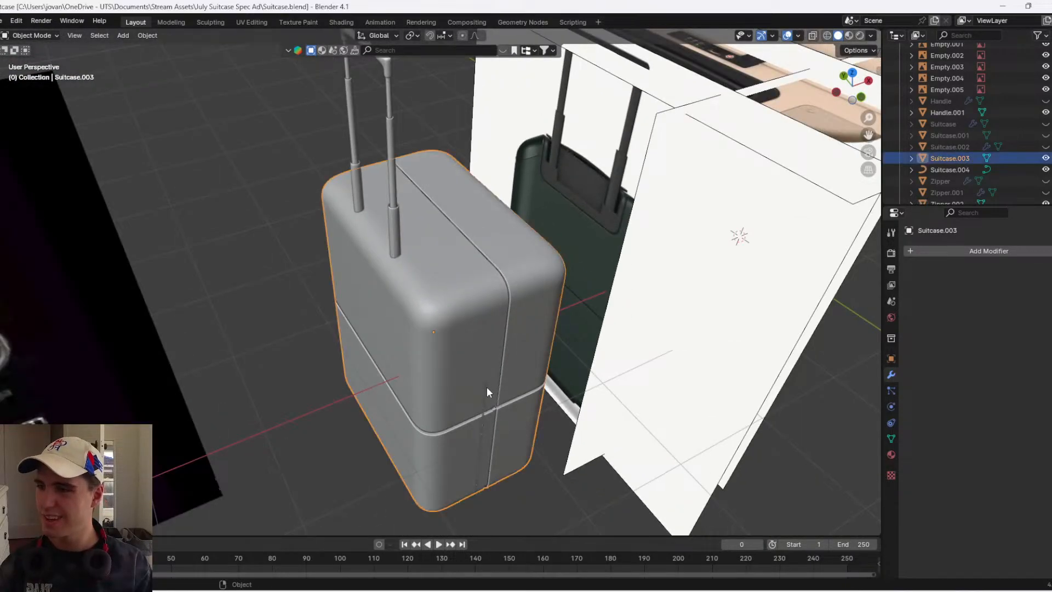
left_click(485, 389)
key("z")
left_click(427, 389)
scroll(549, 356, "up", 4)
key("z")
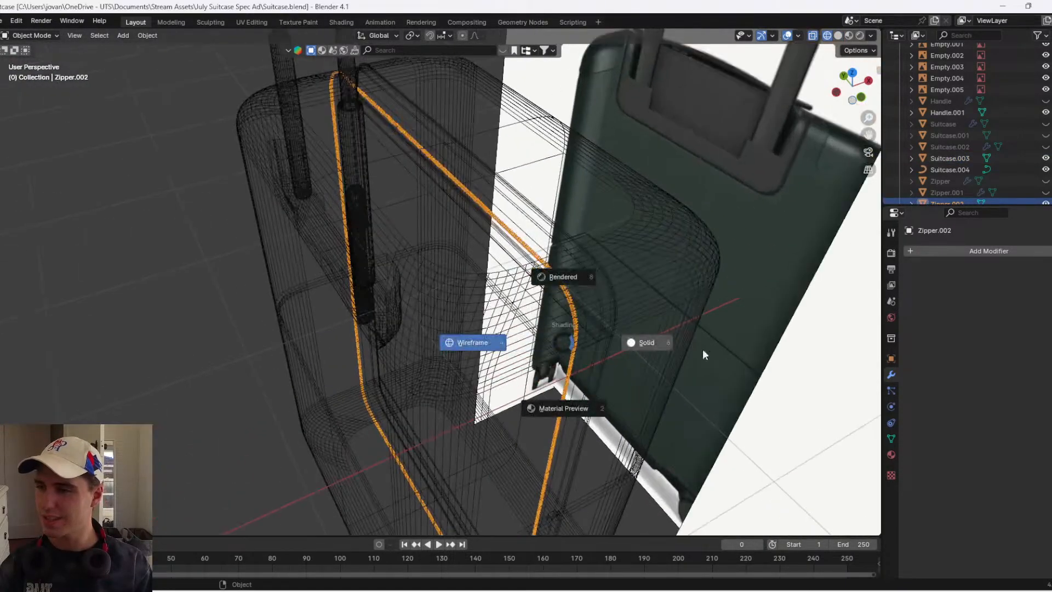
left_click(703, 351)
middle_click_drag(668, 324, 718, 300)
- Scale and reposition the zipper in the left wireframe view to fit the suitcase's outline
key("s")
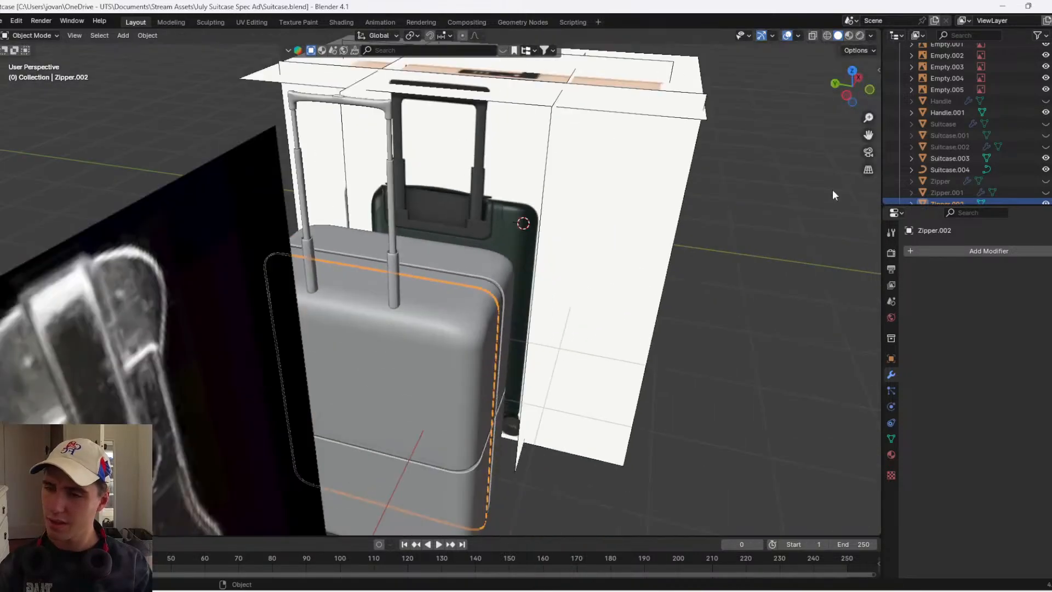
left_click(847, 97)
key("z")
left_click(477, 181)
scroll(581, 247, "up", 2)
key("s")
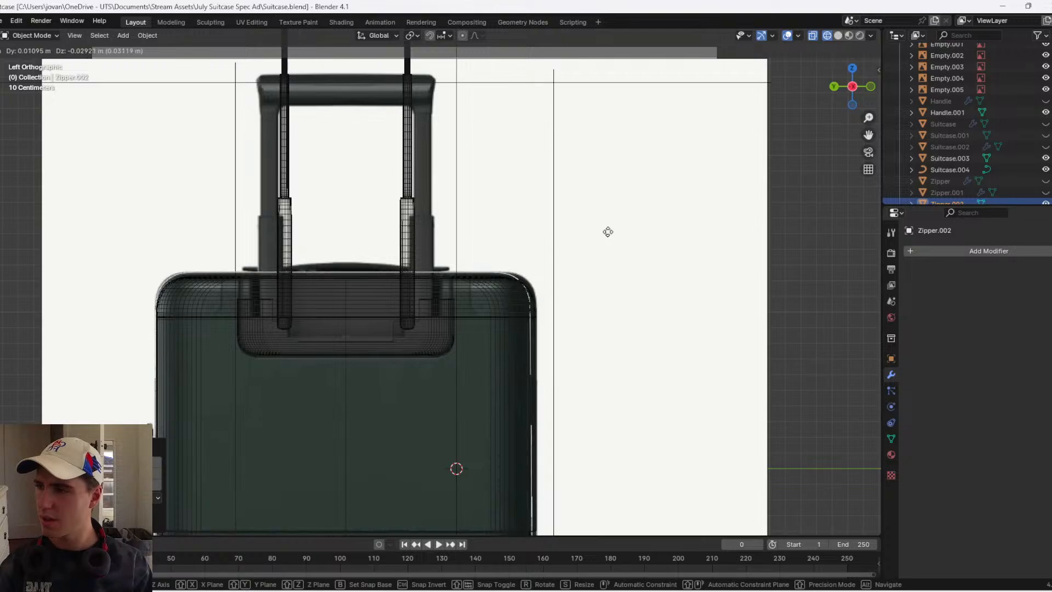
left_click(608, 229)
scroll(605, 247, "down", 5)
left_click(703, 254)
left_click_drag(702, 253, 609, 296)
- Examine in solid shading where the refitted zipper emerges from the shell near the suitcase's top corner
scroll(587, 300, "down", 2)
key("z")
left_click(630, 298)
middle_click_drag(608, 296, 296, 255)
scroll(642, 304, "up", 5)
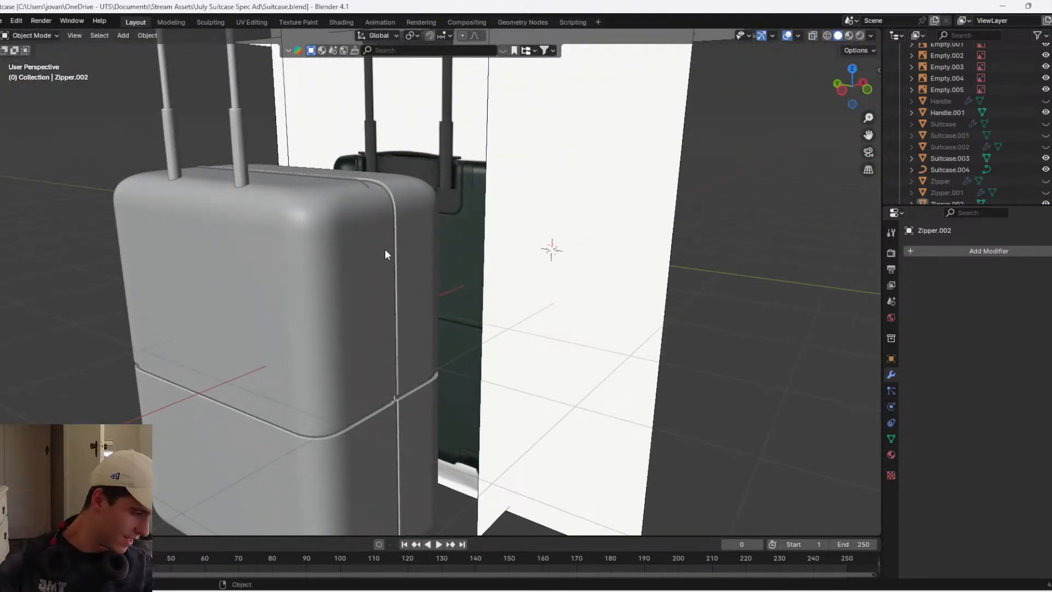
scroll(395, 238, "down", 2)
scroll(409, 225, "up", 2)
scroll(408, 222, "up", 4)
scroll(364, 219, "down", 3)
left_click(344, 162)
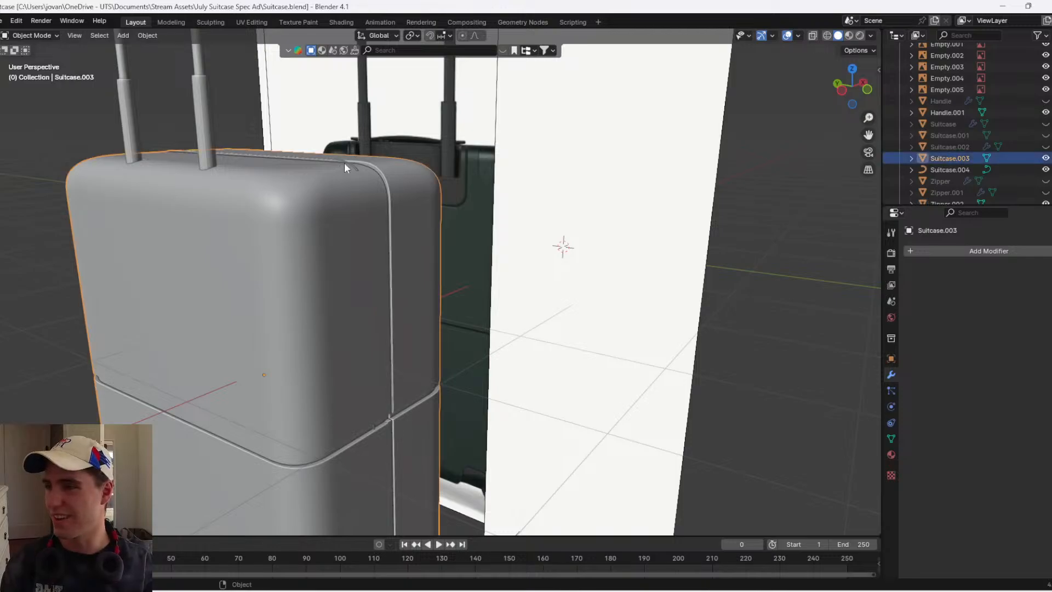
left_click(352, 157)
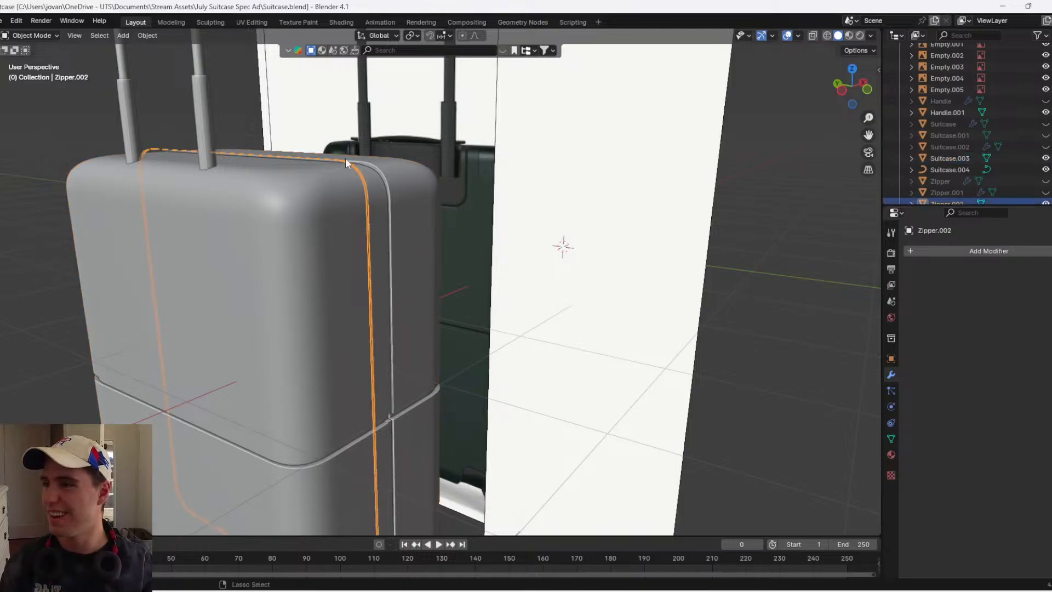
left_click(682, 240)
middle_click_drag(348, 210, 383, 311, "shift")
left_click(385, 309, "shift")
left_click(659, 318)
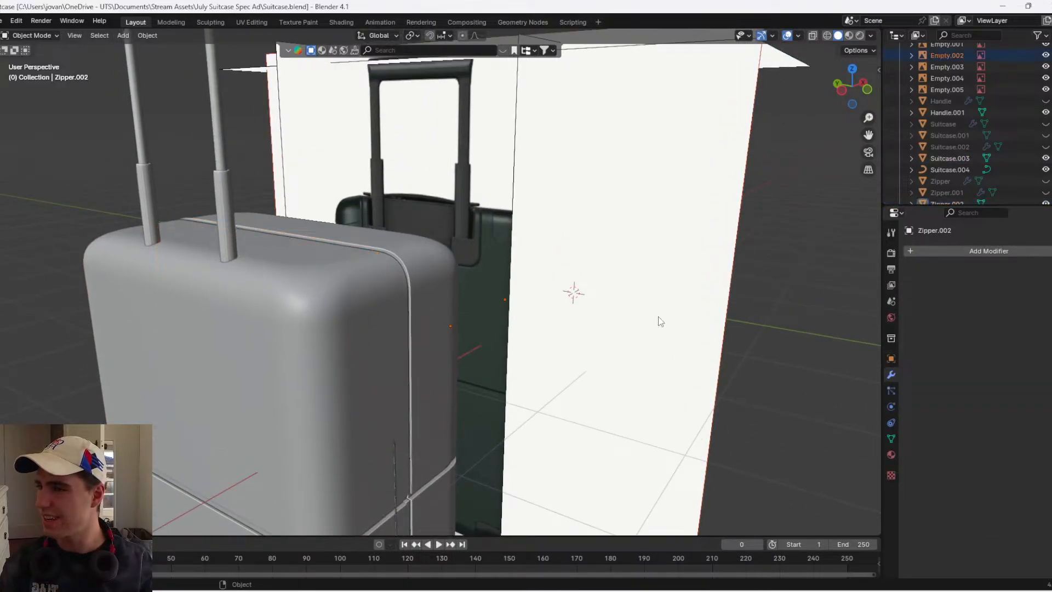
- Check the zipper around the suitcase's lower corner and save the Suitcase.blend file
middle_click_drag(352, 272, 402, 280)
middle_click_drag(403, 280, 433, 313, "shift")
middle_click_drag(433, 313, 411, 269, "shift")
key("ctrl+s")
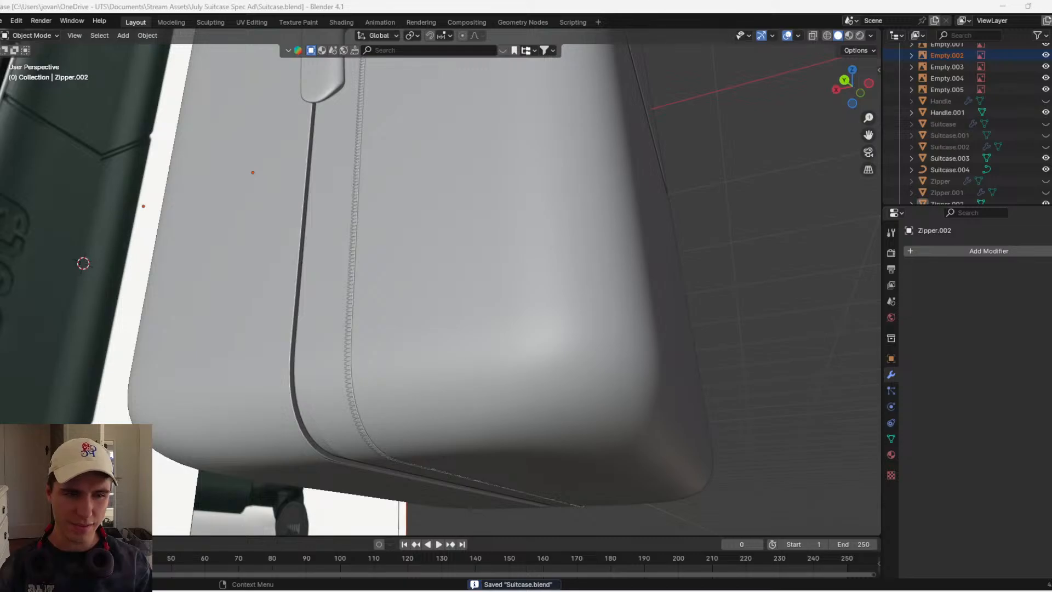
- Switch to the browser, view the suitcase behind-the-scenes reel on Instagram, and return to Blender
key("alt+Tab")
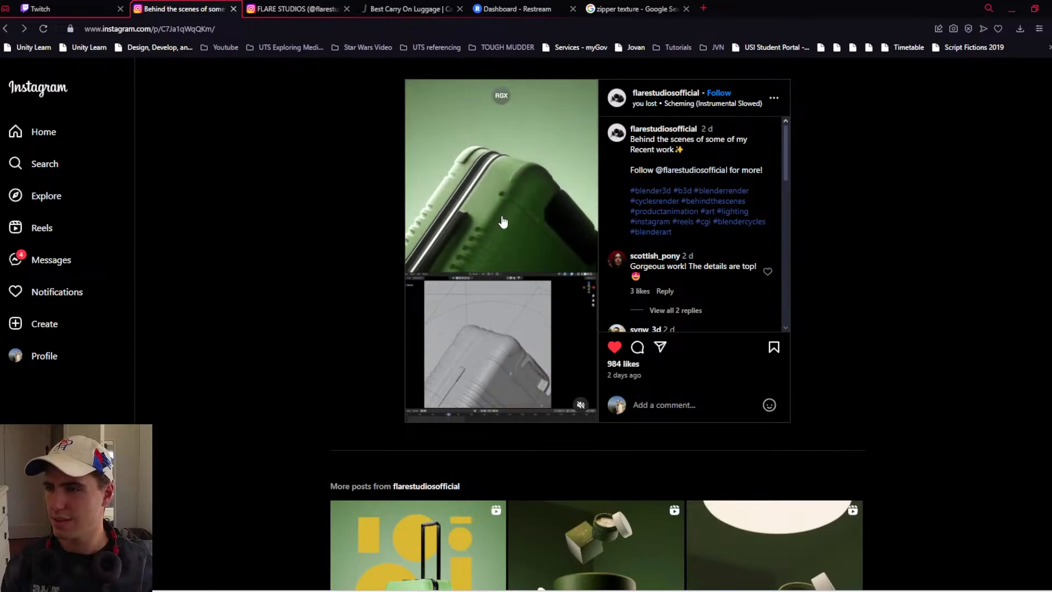
key("alt")
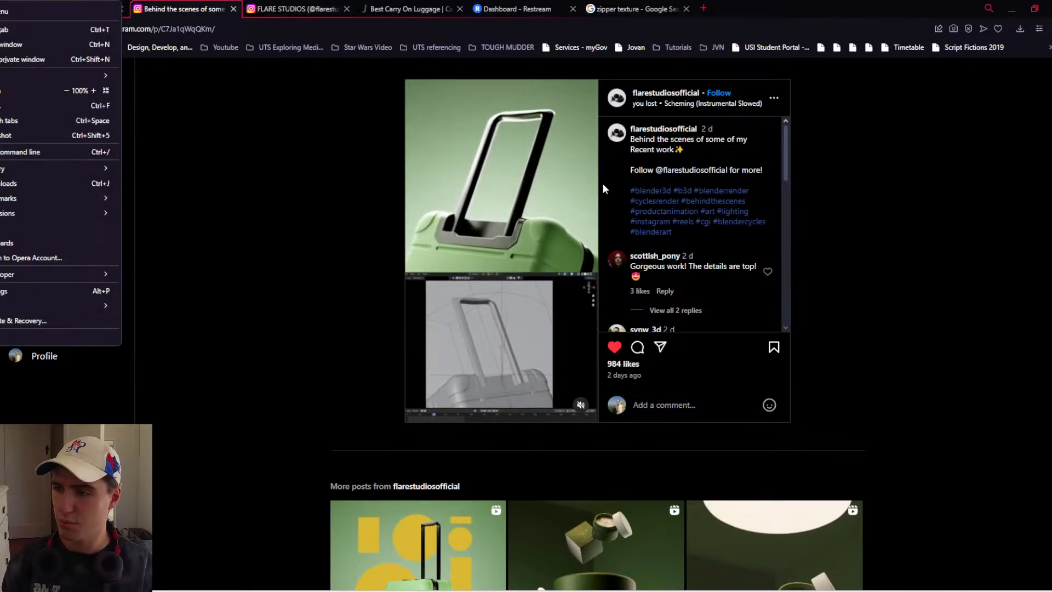
left_click(517, 221)
left_click(1012, 10)
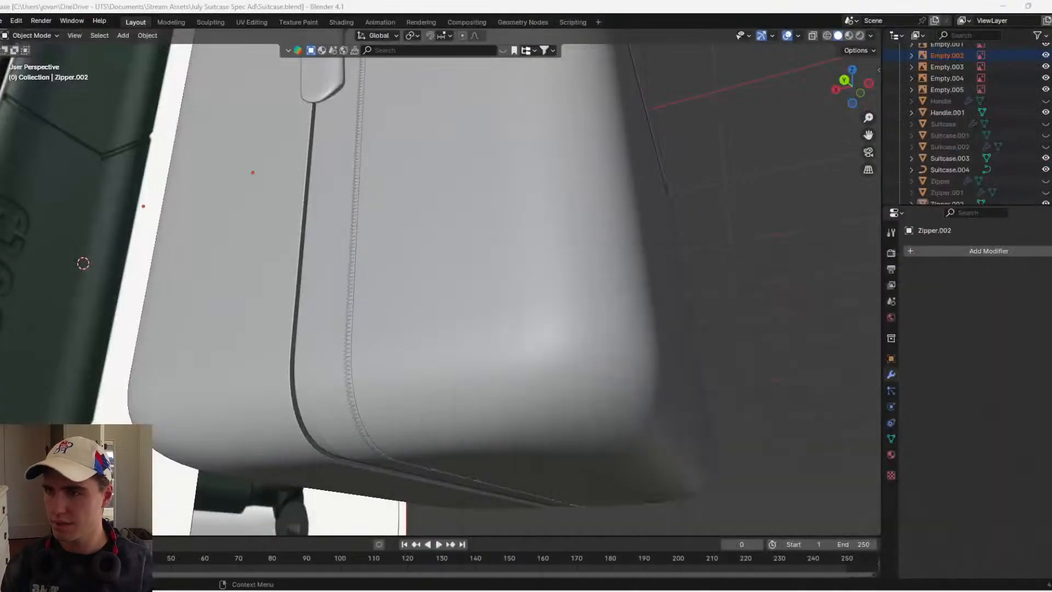
- Add a text object to the scene
left_click(747, 386)
scroll(744, 386, "down", 6)
key("shift+a")
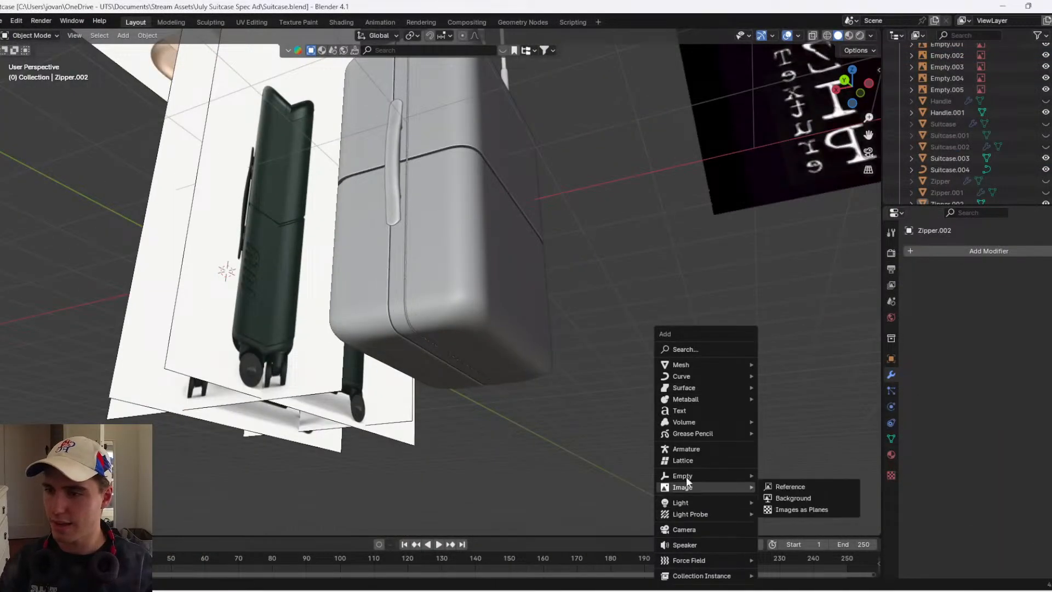
left_click(691, 351)
type("tex")
left_click(708, 379)
- Replace the new text object's default wording with new text and leave text editing
key("Tab")
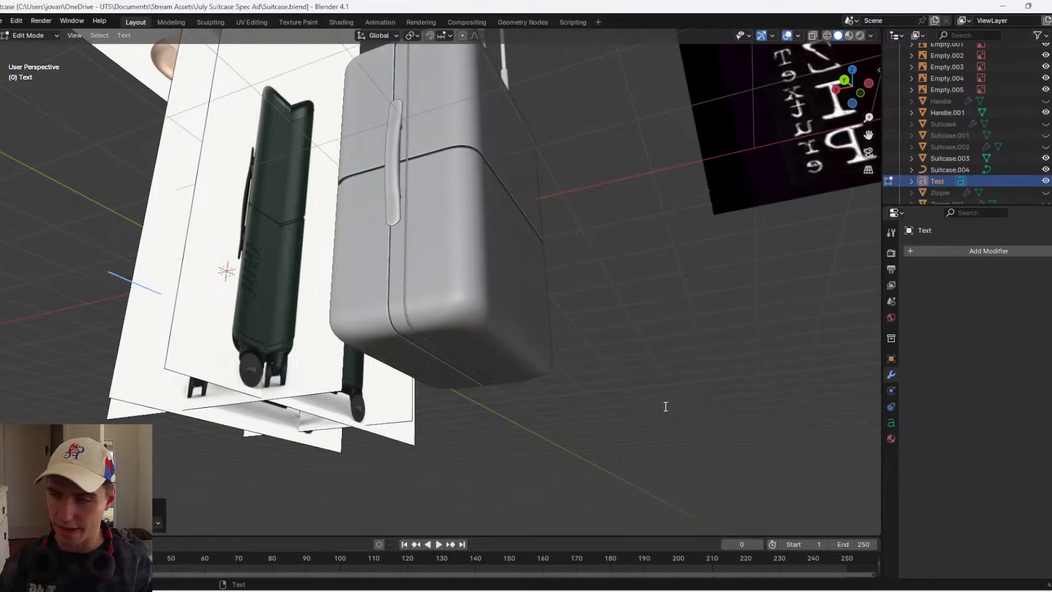
key("ctrl+a")
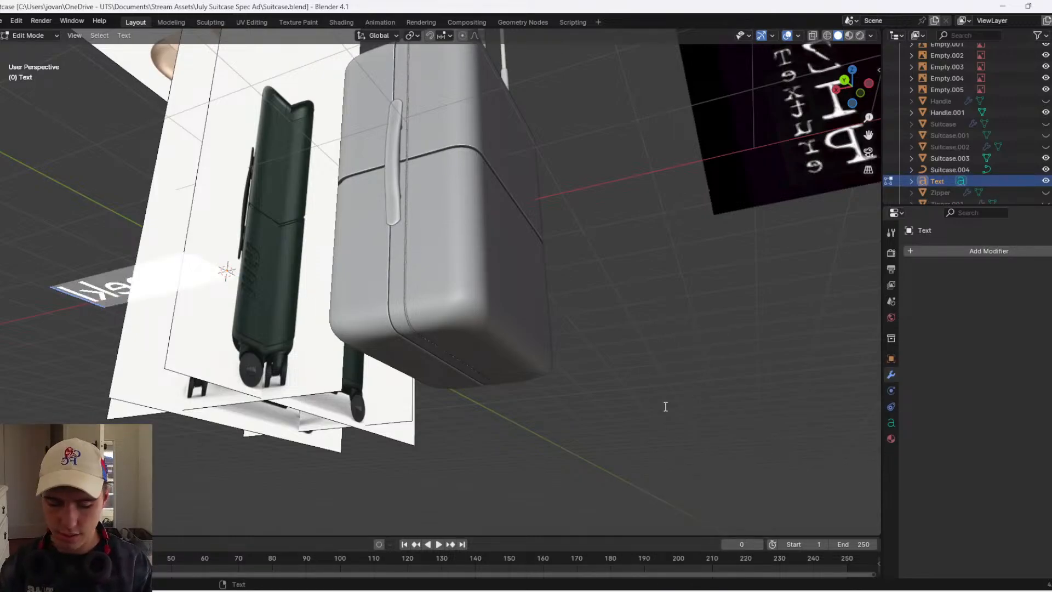
type("july")
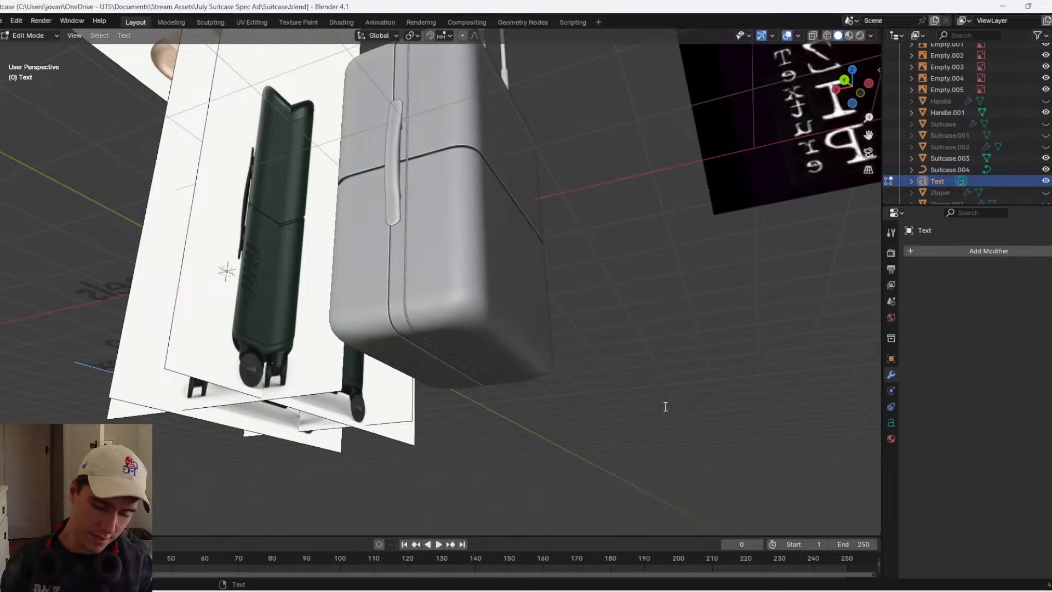
key("Tab")
middle_click_drag(666, 406, 490, 326)
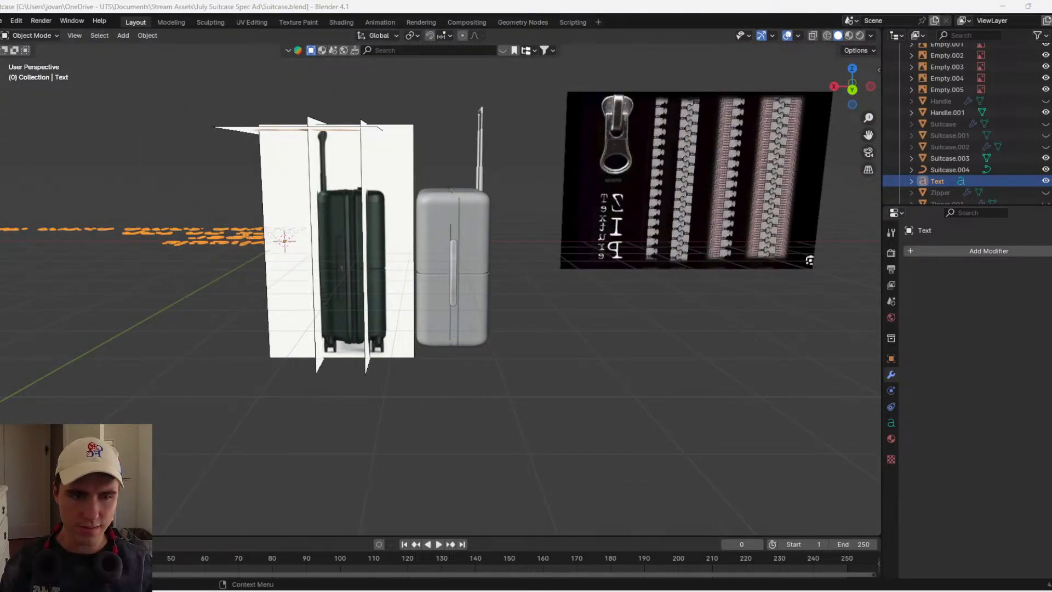
- Scale down the to-do note text and move it beside the suitcase reference images
middle_click_drag(489, 327, 507, 360)
scroll(482, 307, "down", 5)
key("s")
left_click(419, 259)
key("g")
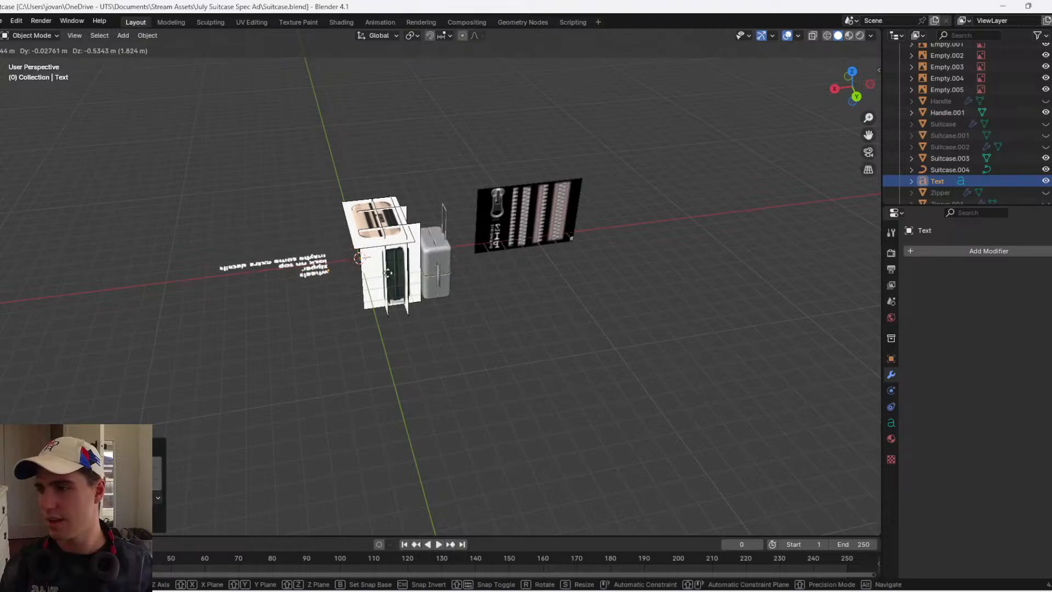
left_click(387, 273)
- Hide the viewport overlays and return the view to solid shading without X-ray, leaving nothing selected
scroll(447, 262, "up", 2)
left_click(448, 255)
key("alt+z")
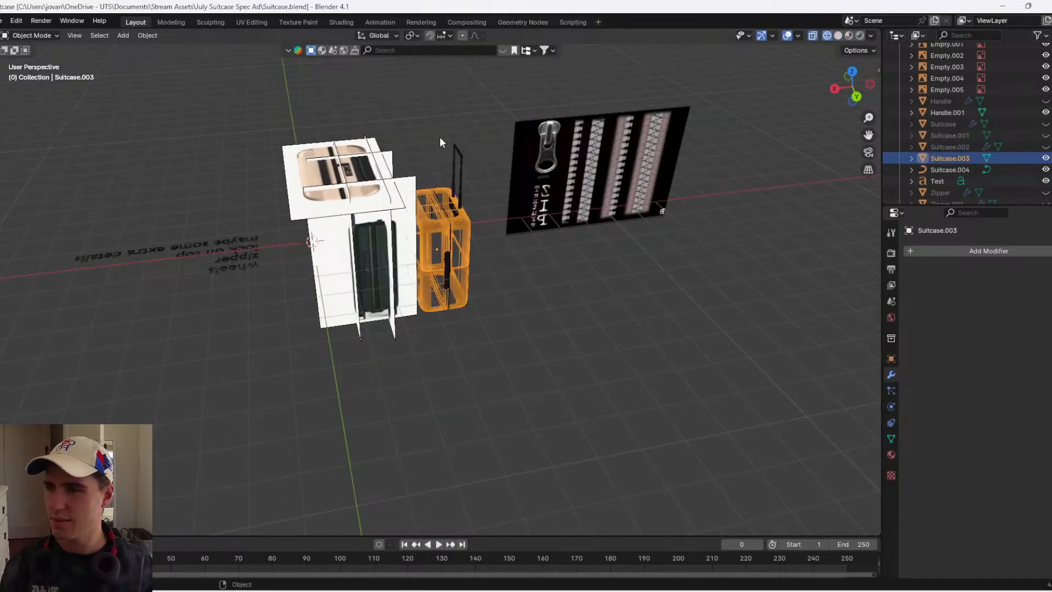
middle_click_drag(439, 136, 805, 64)
left_click(815, 34)
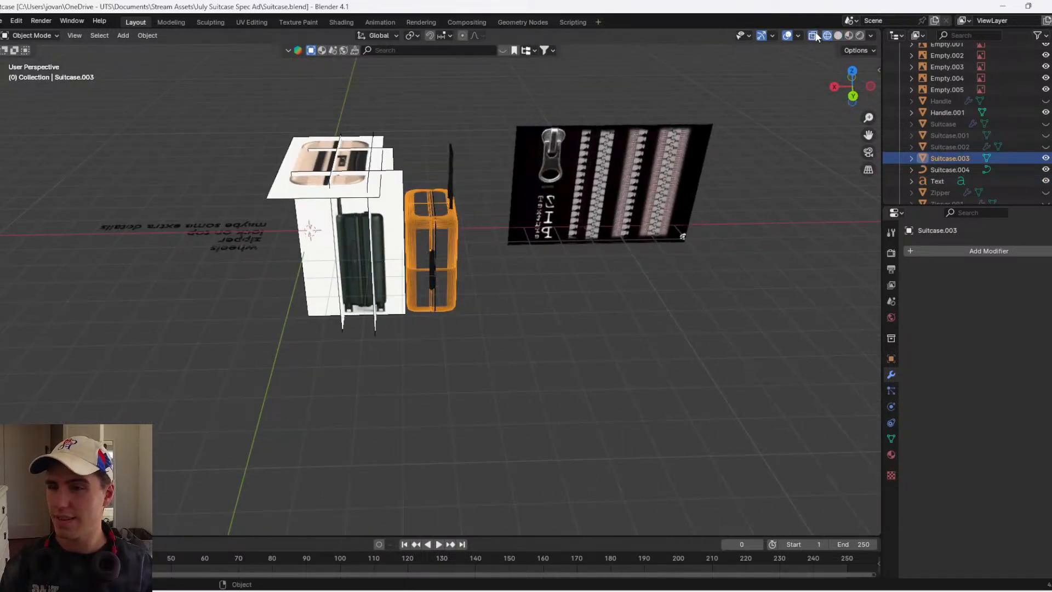
left_click(816, 35)
left_click(789, 36)
left_click(636, 205)
key("shift+z")
- Inspect the suitcase from the handle side and save the Suitcase.blend file
middle_click_drag(637, 205, 718, 187)
scroll(607, 218, "up", 4)
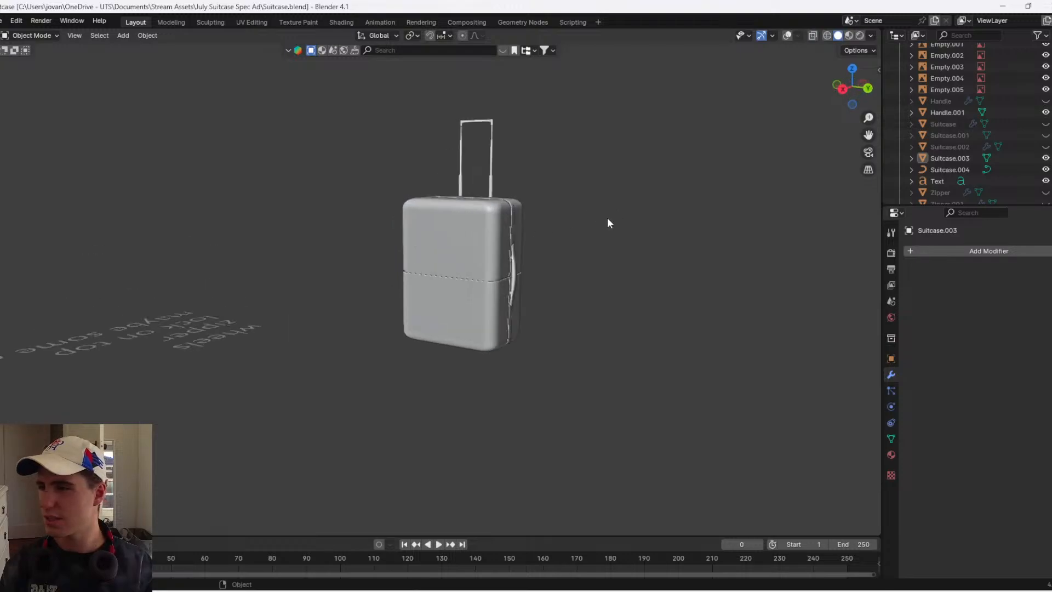
middle_click_drag(611, 255, 468, 271, "shift")
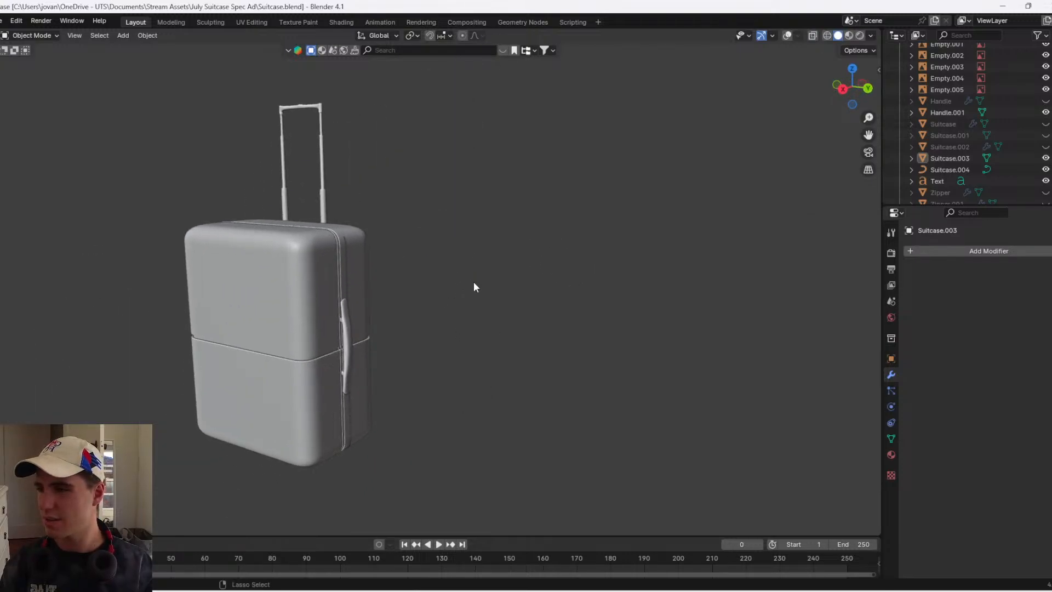
middle_click_drag(380, 357, 317, 307)
middle_click_drag(587, 296, 519, 286, "shift")
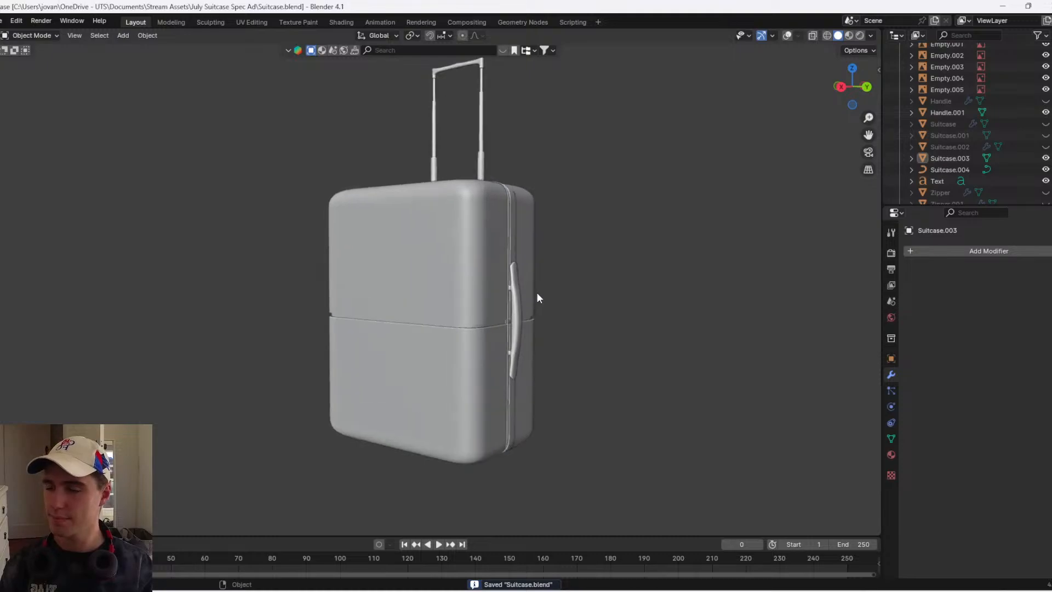
scroll(720, 308, "up", 1)
scroll(720, 311, "down", 1)
scroll(606, 241, "down", 1)
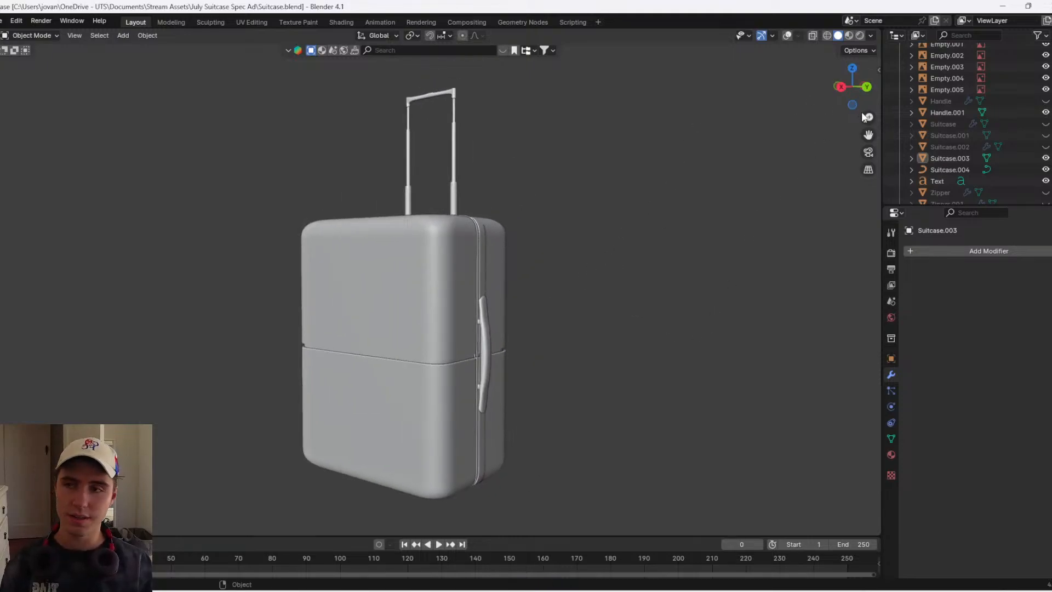